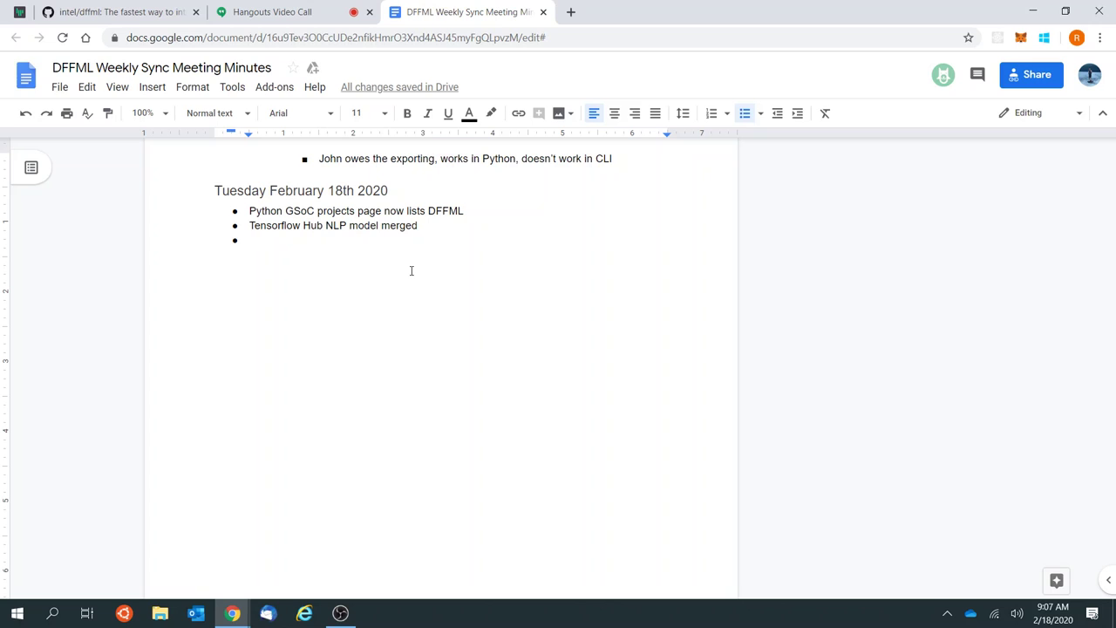
pyautogui.hotkey('shift', 'End')
pyautogui.press('BackSpace')
pyautogui.click(347, 8)
pyautogui.click(424, 9)
pyautogui.click(174, 6)
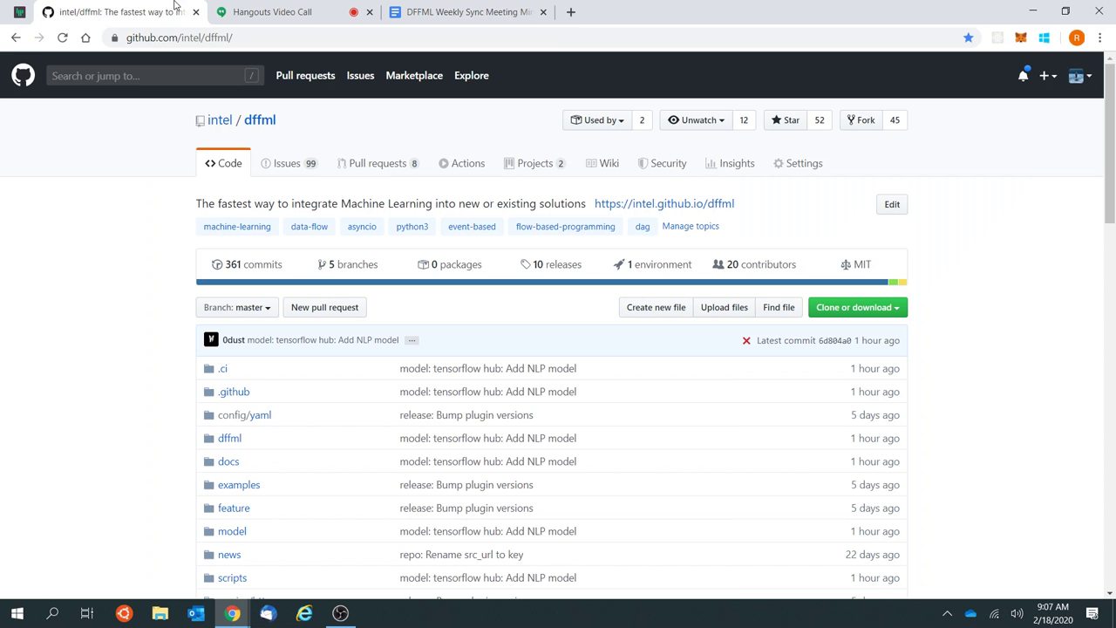
pyautogui.click(475, 7)
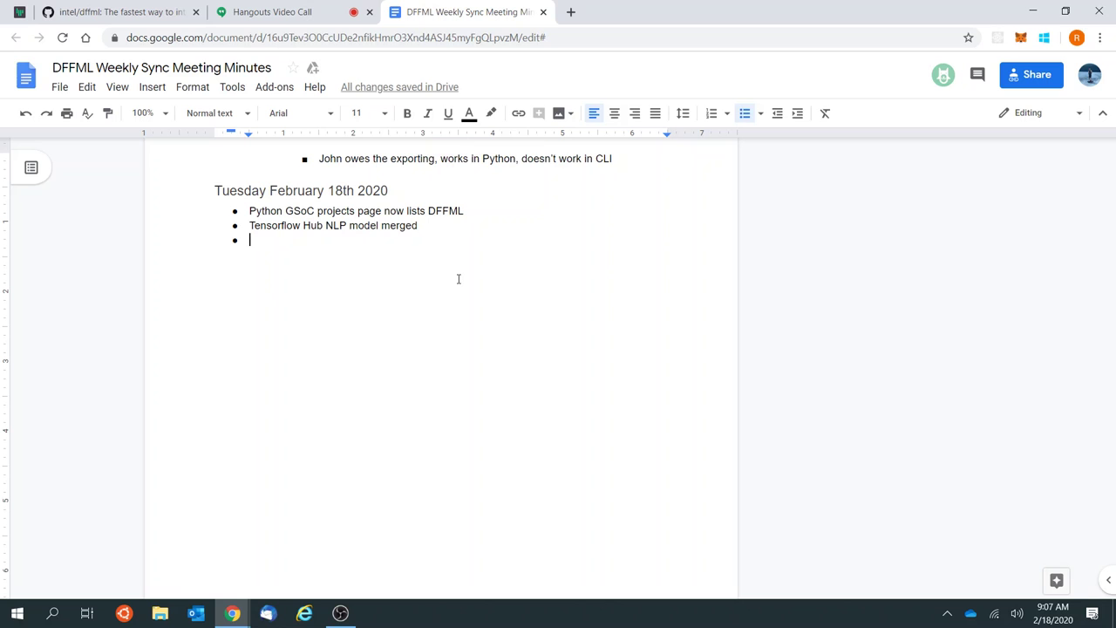
# Step: Review the previous meeting's pull request notes in the minutes, including the Vowpal wabbit models and MNIST items
pyautogui.scroll(15, 458, 279)
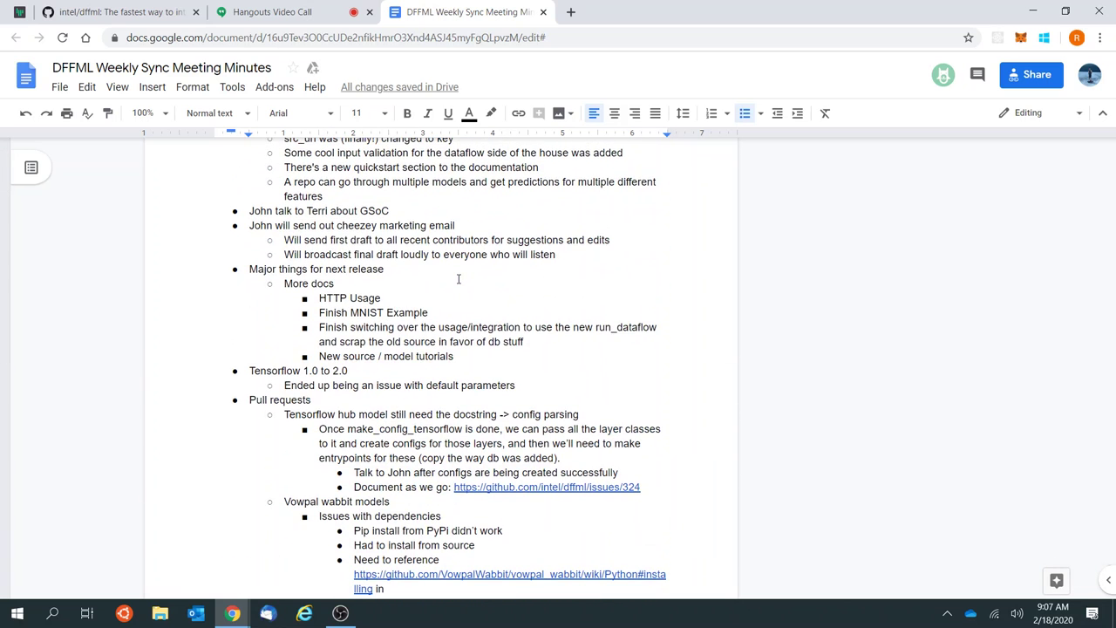
pyautogui.scroll(-5, 458, 279)
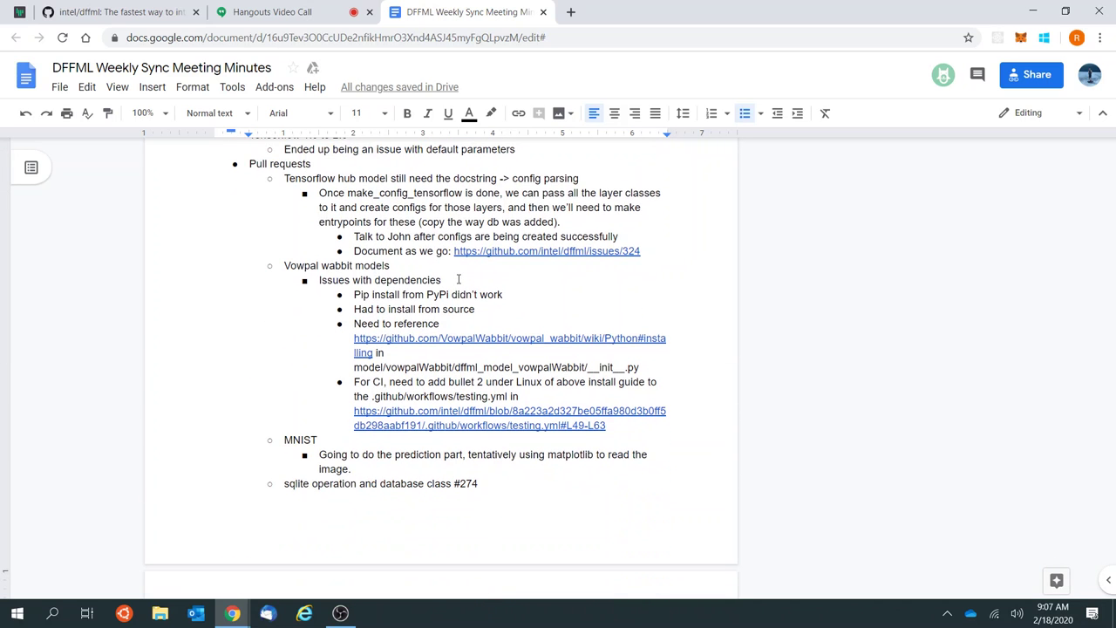
pyautogui.scroll(-1, 458, 279)
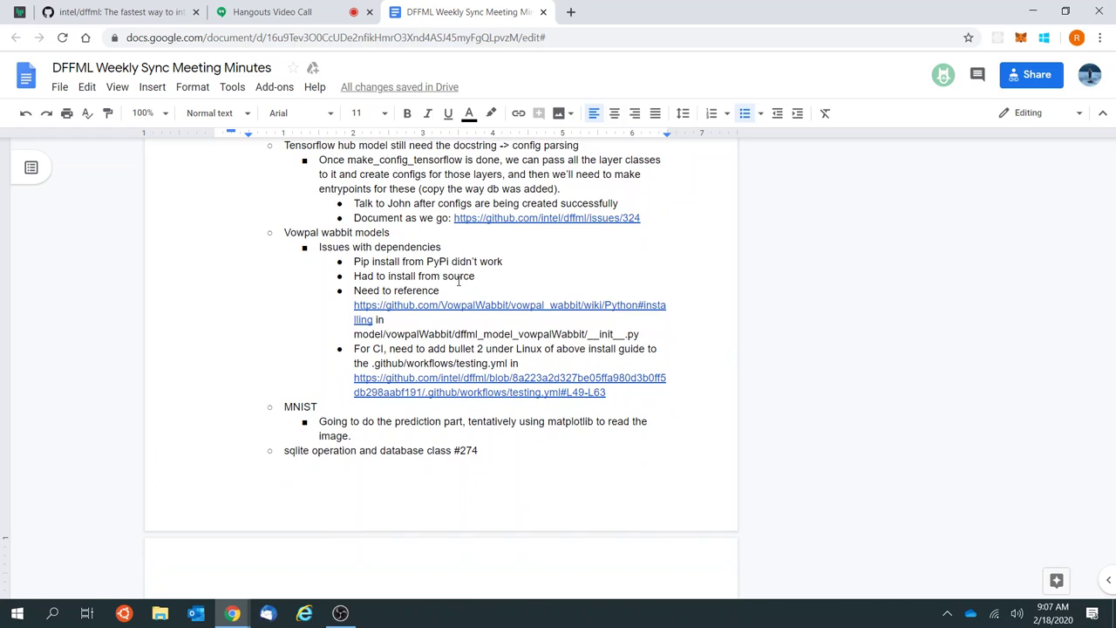
pyautogui.click(458, 282)
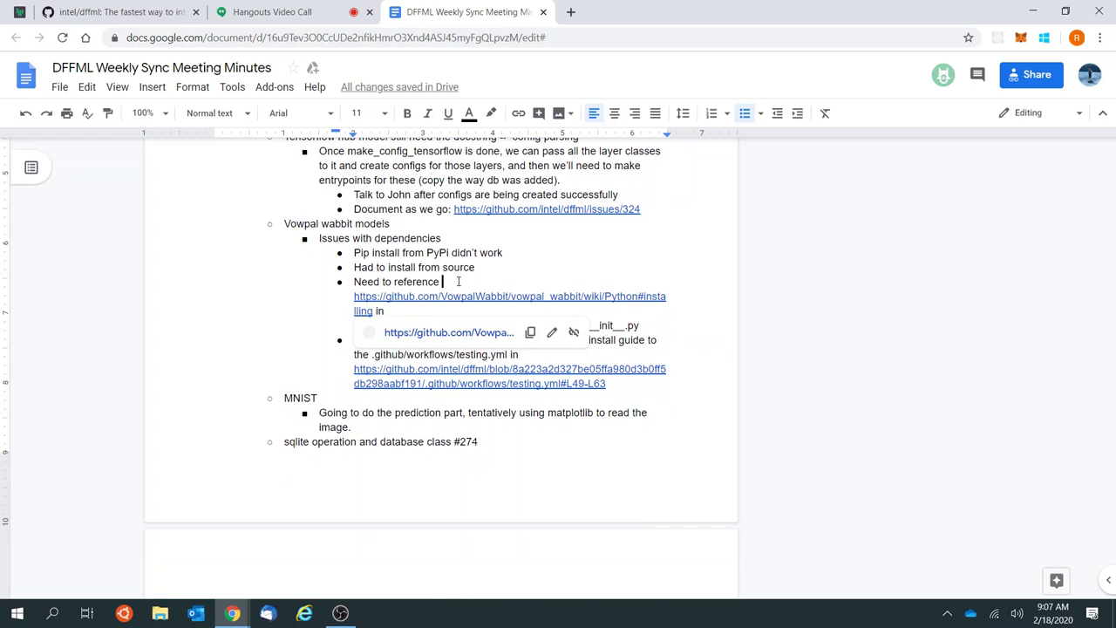
pyautogui.click(493, 266)
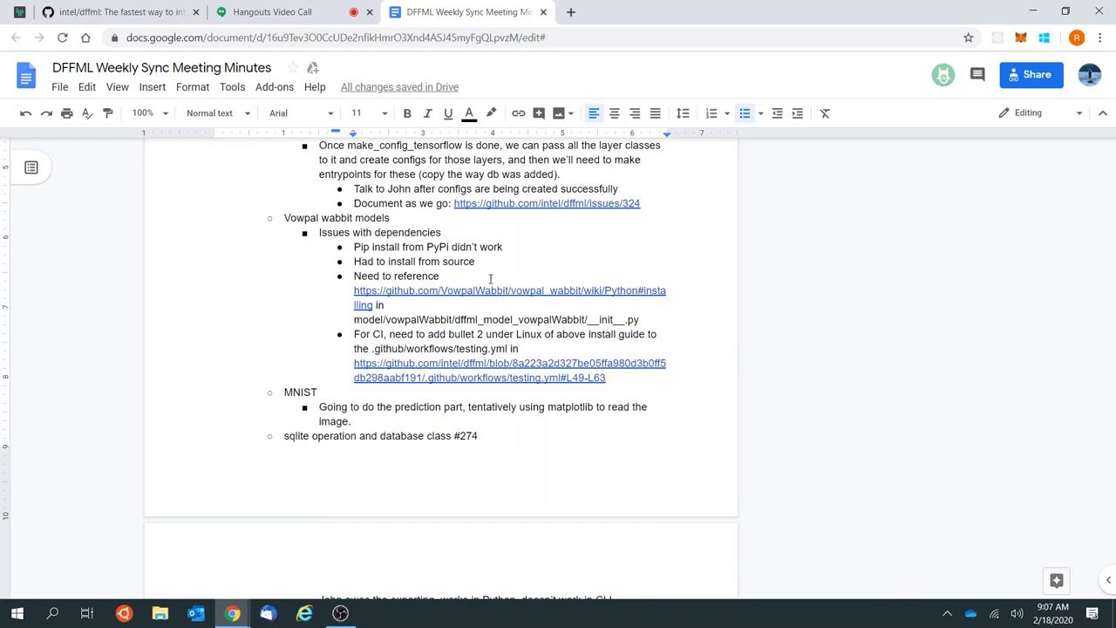
pyautogui.scroll(-1, 531, 334)
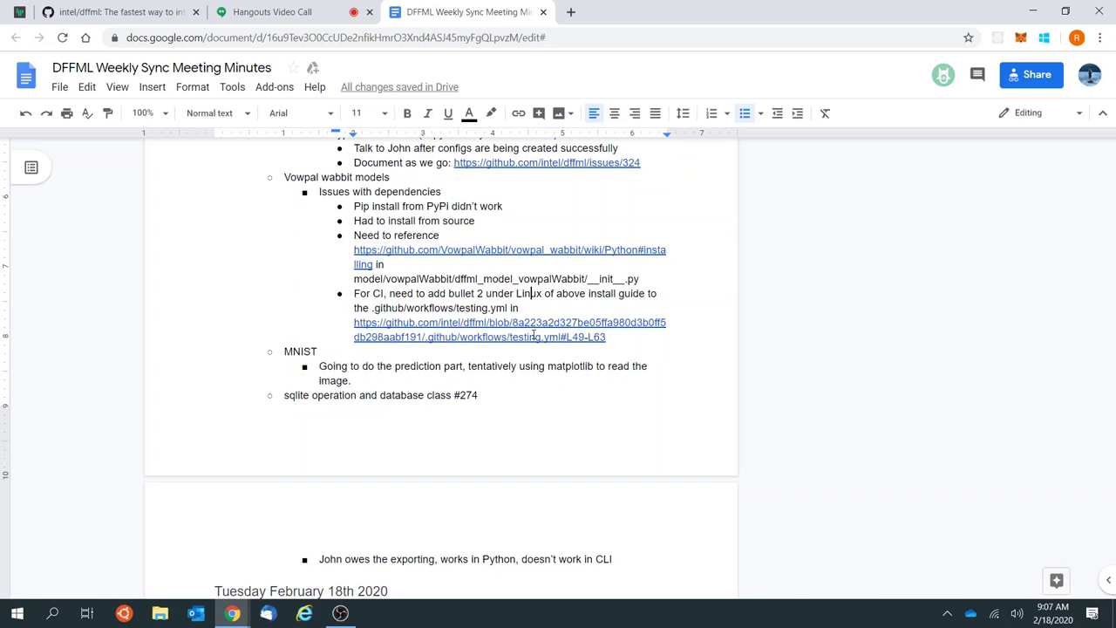
pyautogui.click(531, 335)
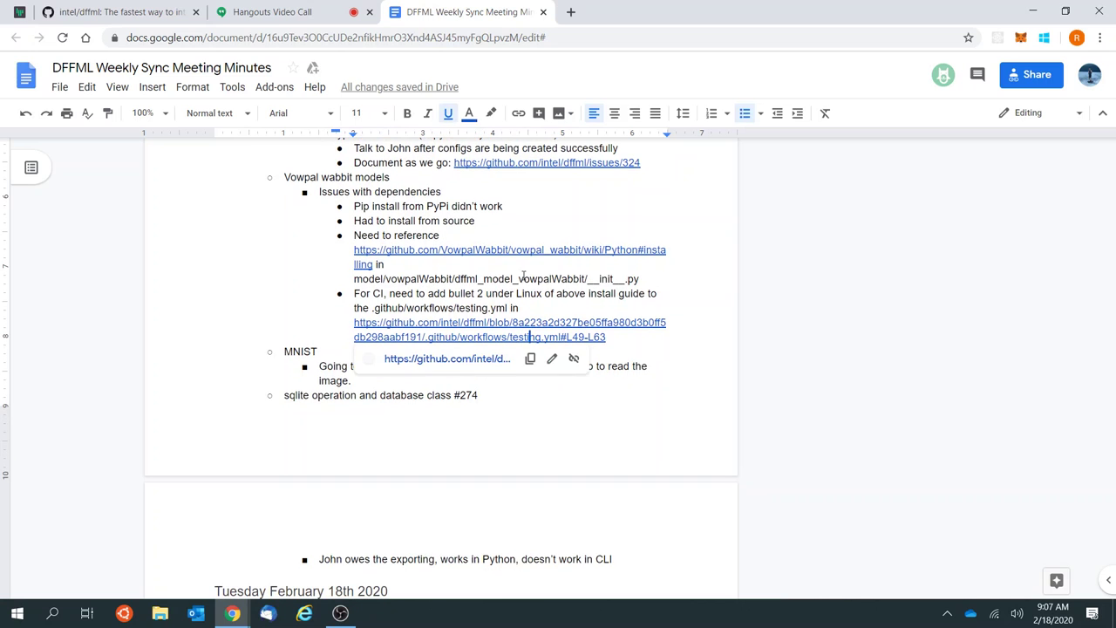
pyautogui.click(381, 386)
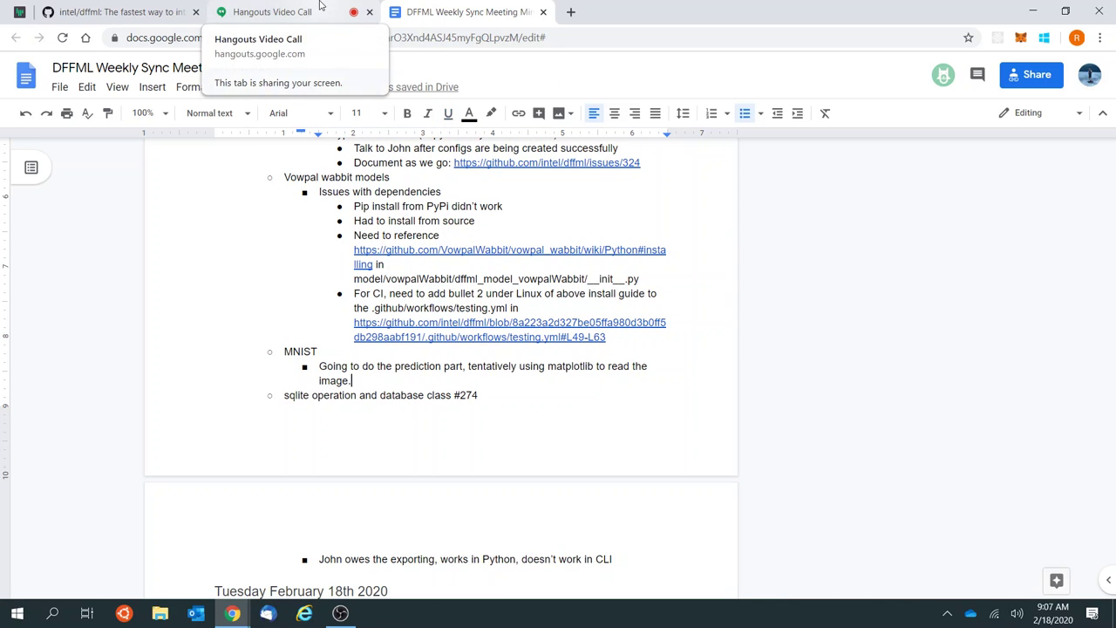
# Step: Open the pull requests list of the intel/dffml repository, briefly checking the repositories that depend on dffml in a separate page
pyautogui.click(138, 9)
pyautogui.click(373, 164)
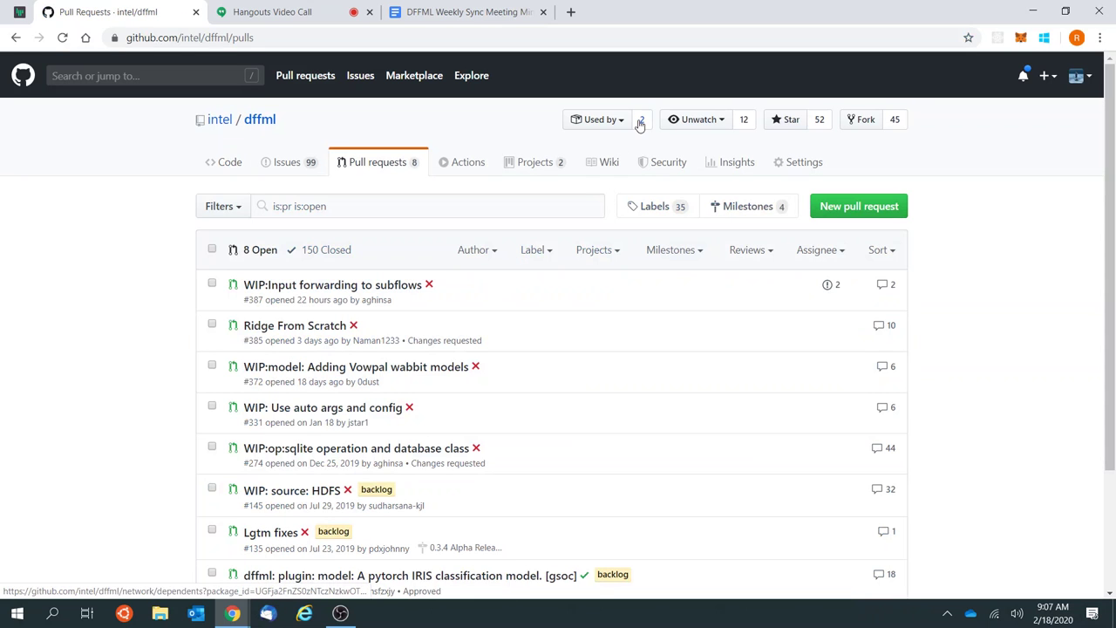
pyautogui.keyDown('ctrl'); pyautogui.click(602, 119); pyautogui.keyUp('ctrl')
pyautogui.click(281, 8)
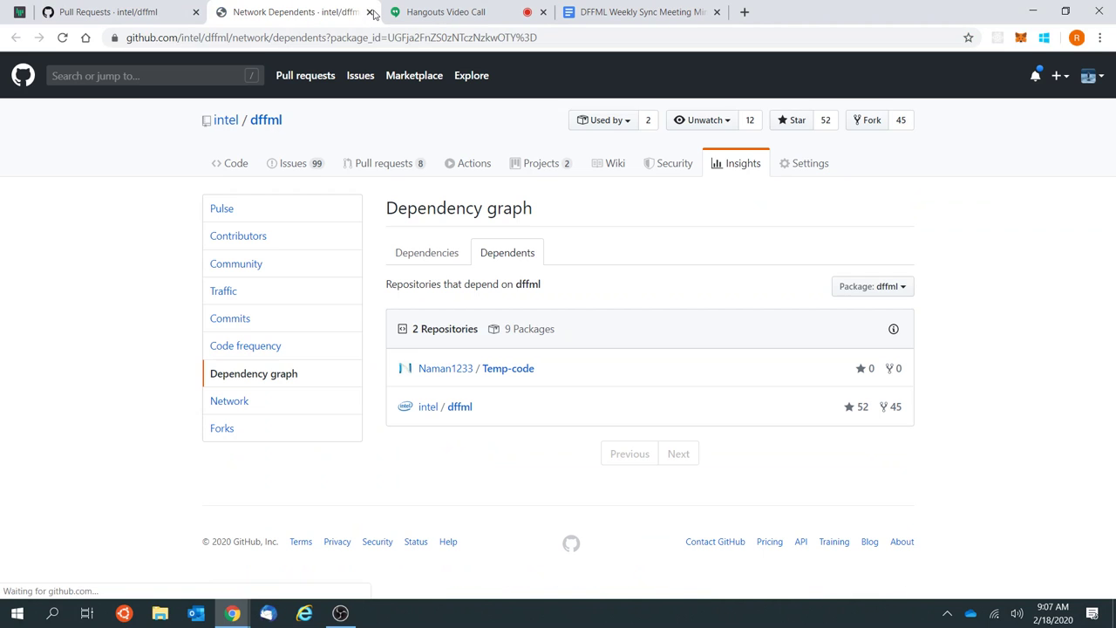
pyautogui.click(370, 13)
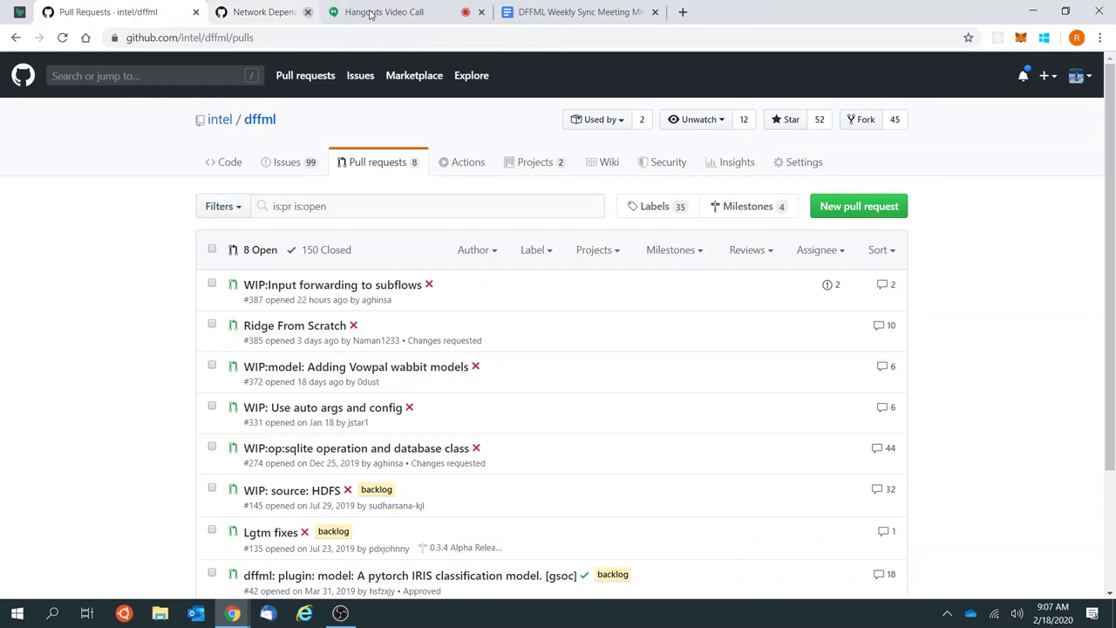
# Step: Look at the "WIP:model: Adding Vowpal wabbit models" pull request in a separate tab and close it
pyautogui.scroll(-1, 46, 251)
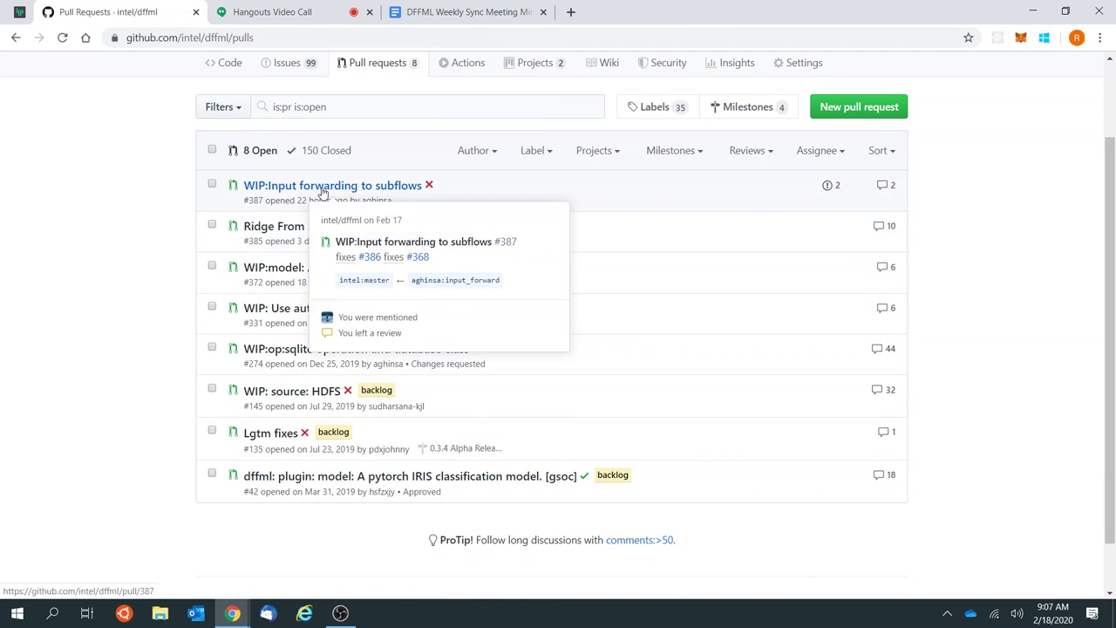
pyautogui.middleClick(303, 270)
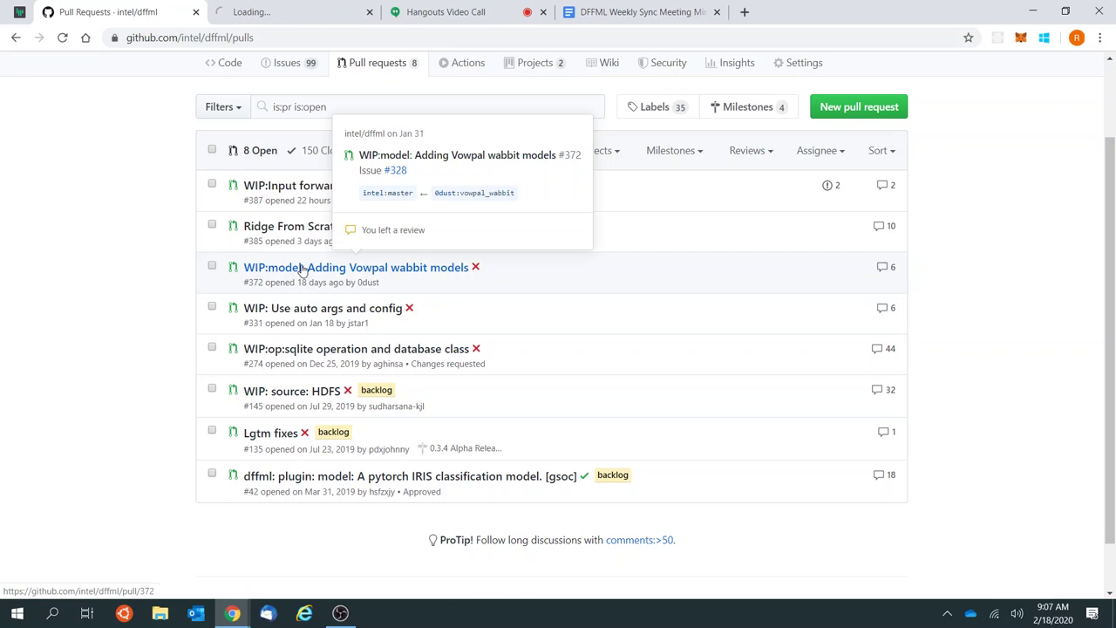
pyautogui.moveTo(387, 245)
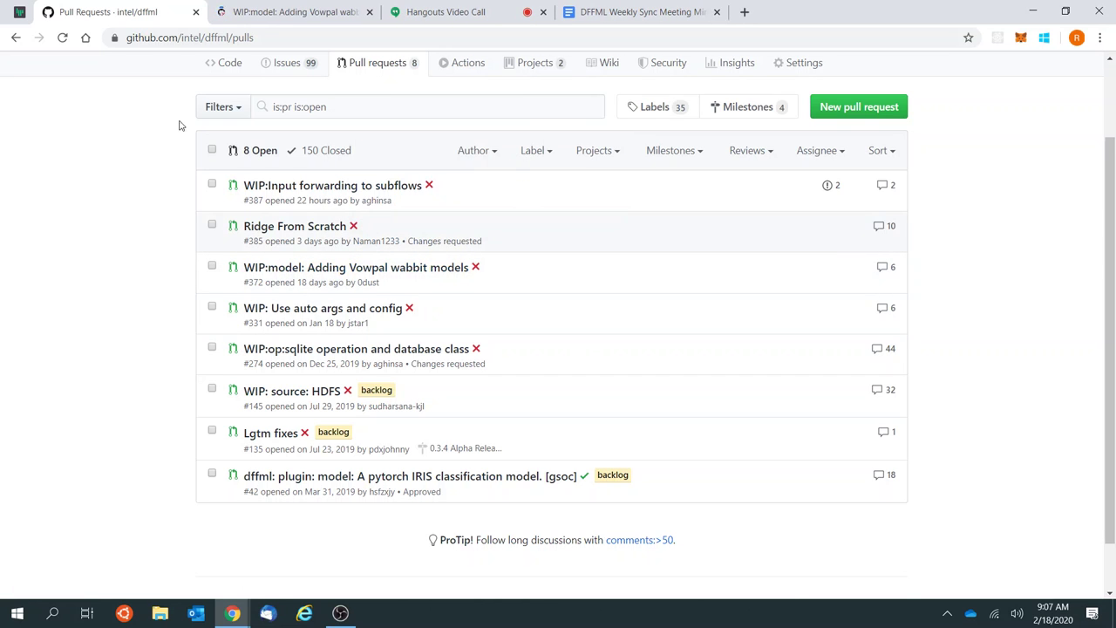
pyautogui.click(279, 11)
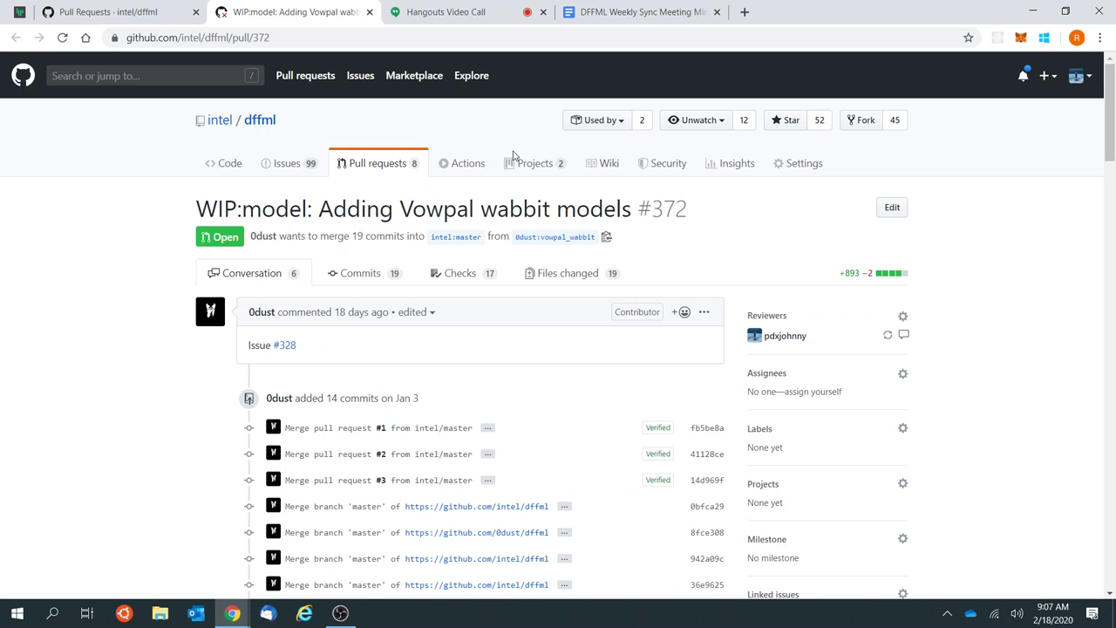
pyautogui.middleClick(305, 7)
# Step: Return to the meeting minutes and look over the entries from the sqlite item to the empty bullet under Tuesday February 18th 2020
pyautogui.click(471, 12)
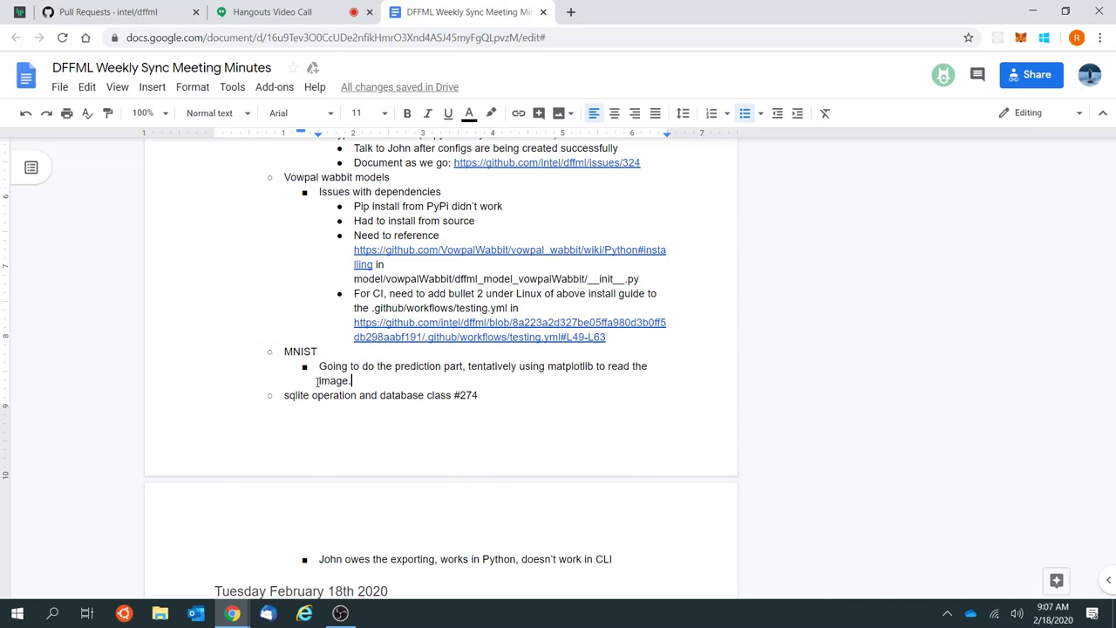
pyautogui.click(515, 406)
pyautogui.scroll(-3, 497, 419)
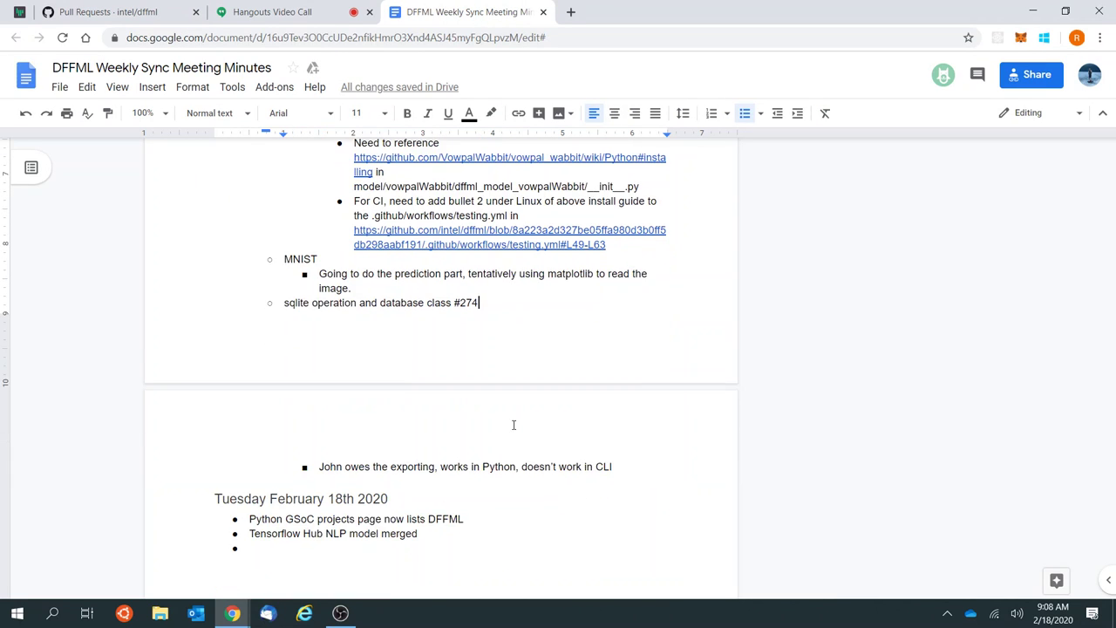
pyautogui.click(514, 426)
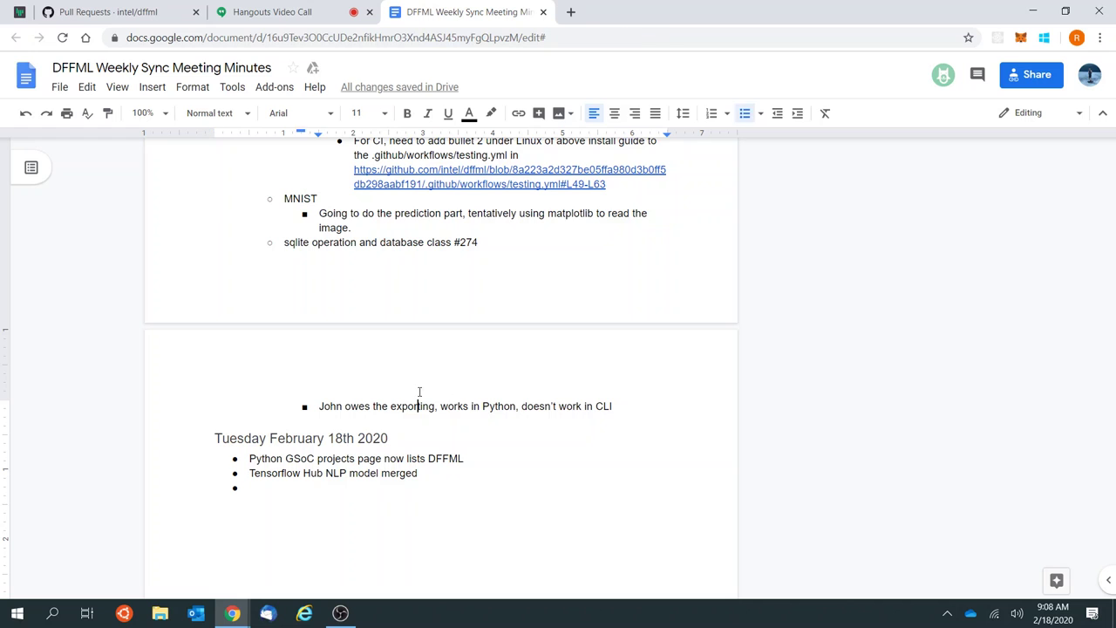
pyautogui.click(236, 520)
pyautogui.click(345, 491)
# Step: Copy the "Issues with dependencies" bullet and its sub-bullets under Vowpal wabbit models in the previous meeting's notes
pyautogui.scroll(2, 483, 314)
pyautogui.scroll(1, 482, 314)
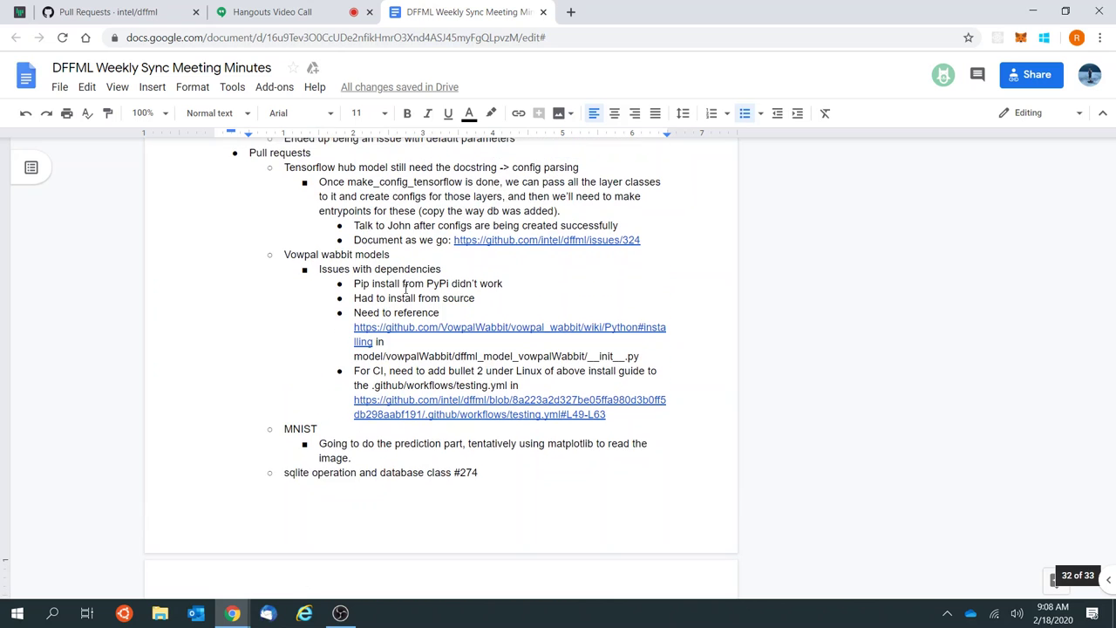
pyautogui.moveTo(318, 268); pyautogui.dragTo(704, 416)
pyautogui.hotkey('ctrl', 'c')
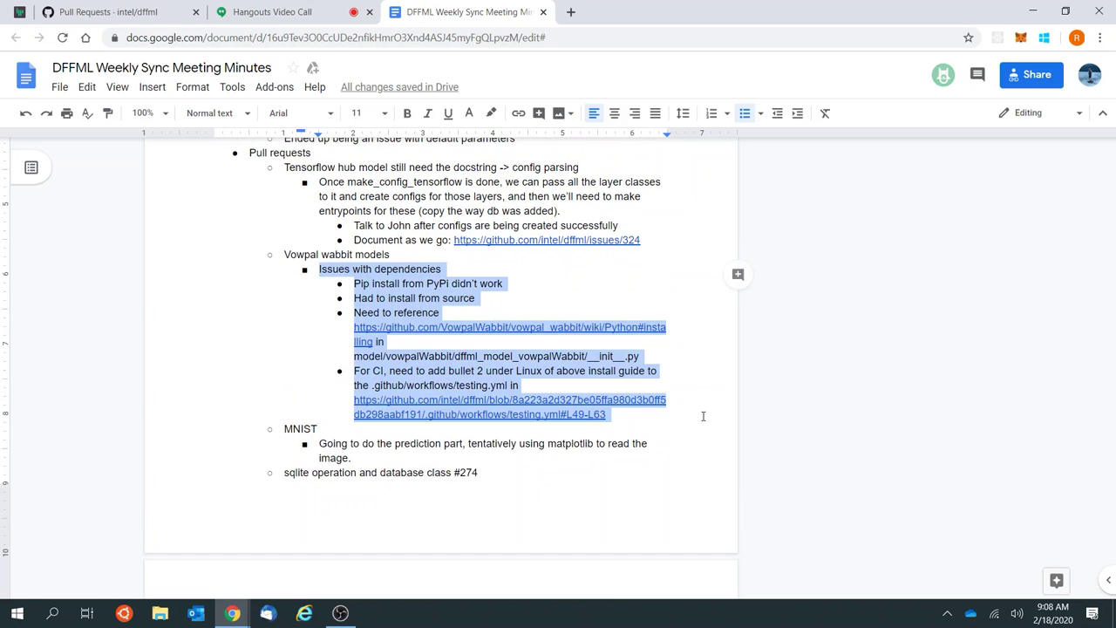
# Step: Open the "WIP:model: Adding Vowpal wabbit models" pull request on GitHub and paste the copied notes into a new comment
pyautogui.click(175, 12)
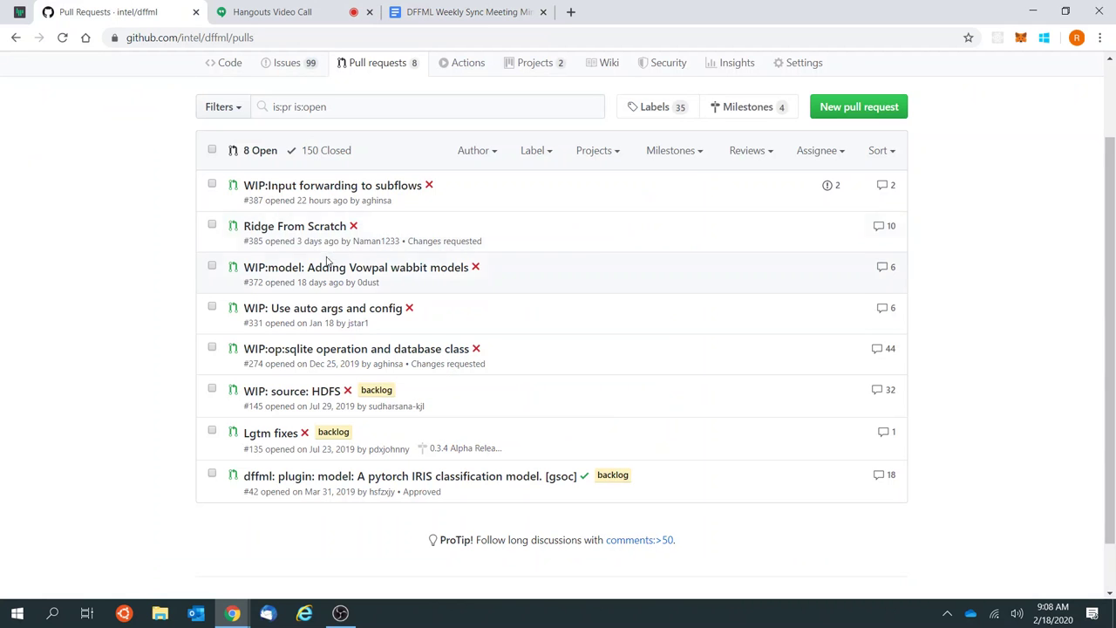
pyautogui.moveTo(318, 278)
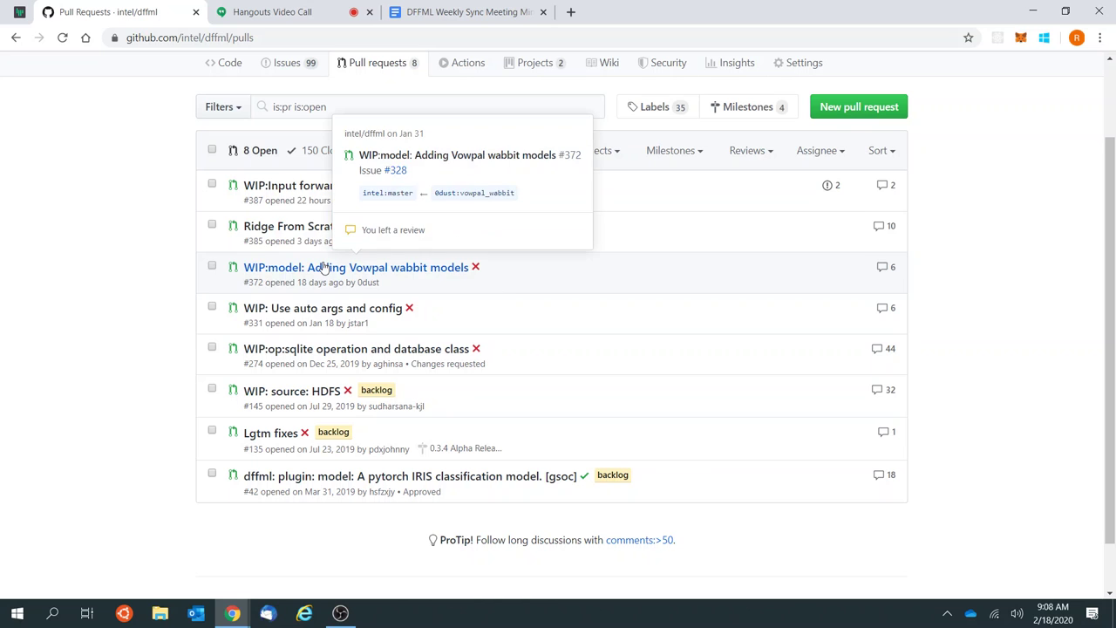
pyautogui.click(321, 269)
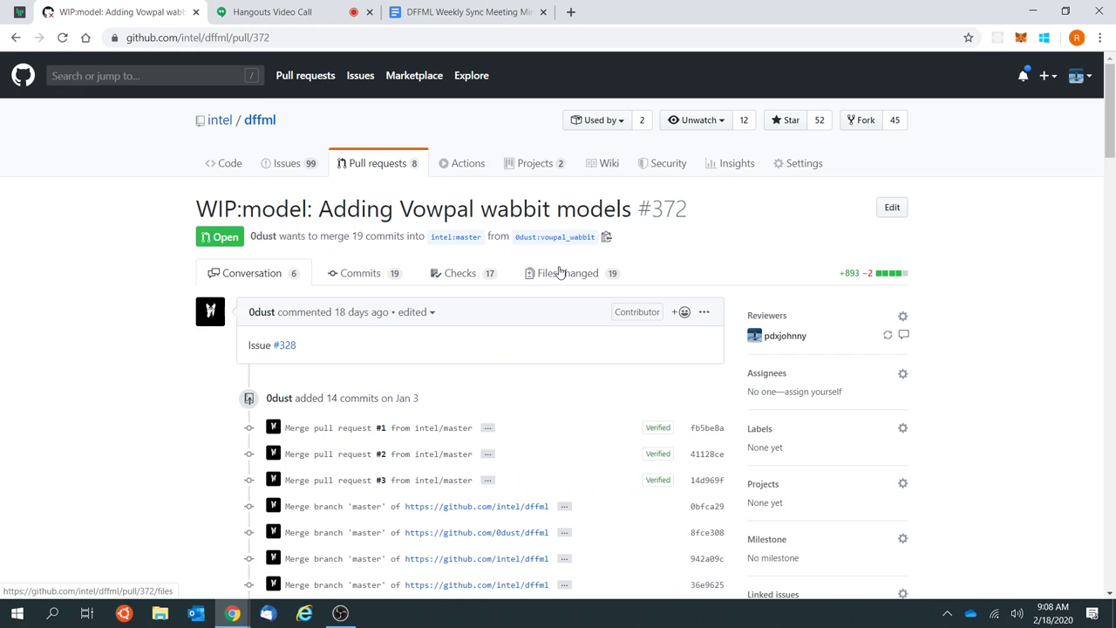
pyautogui.scroll(-6, 565, 418)
pyautogui.scroll(-15, 564, 418)
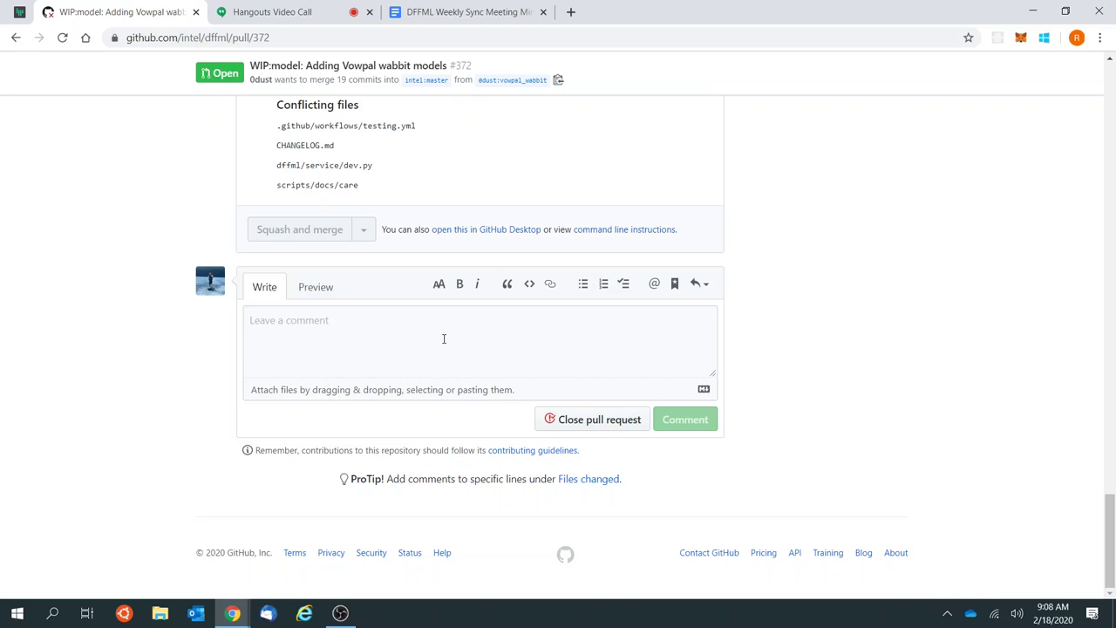
pyautogui.click(443, 337)
pyautogui.hotkey('ctrl', 'v')
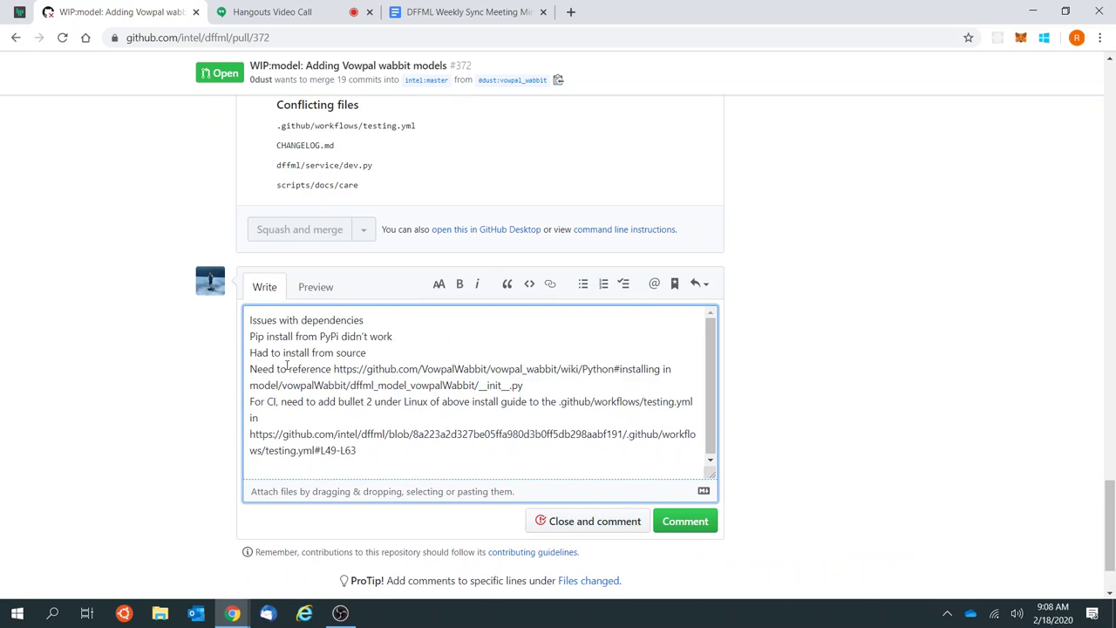
# Step: Turn the comment's first three lines into Markdown bullets by prefixing each with "- "
pyautogui.click(247, 326)
pyautogui.write('- ')
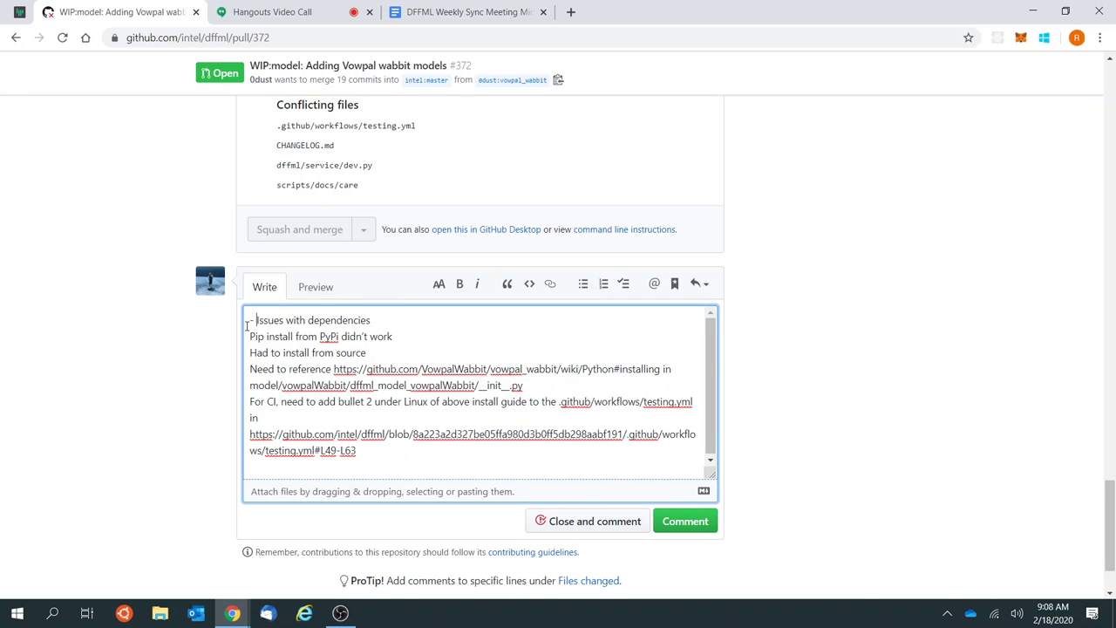
pyautogui.write('- ')
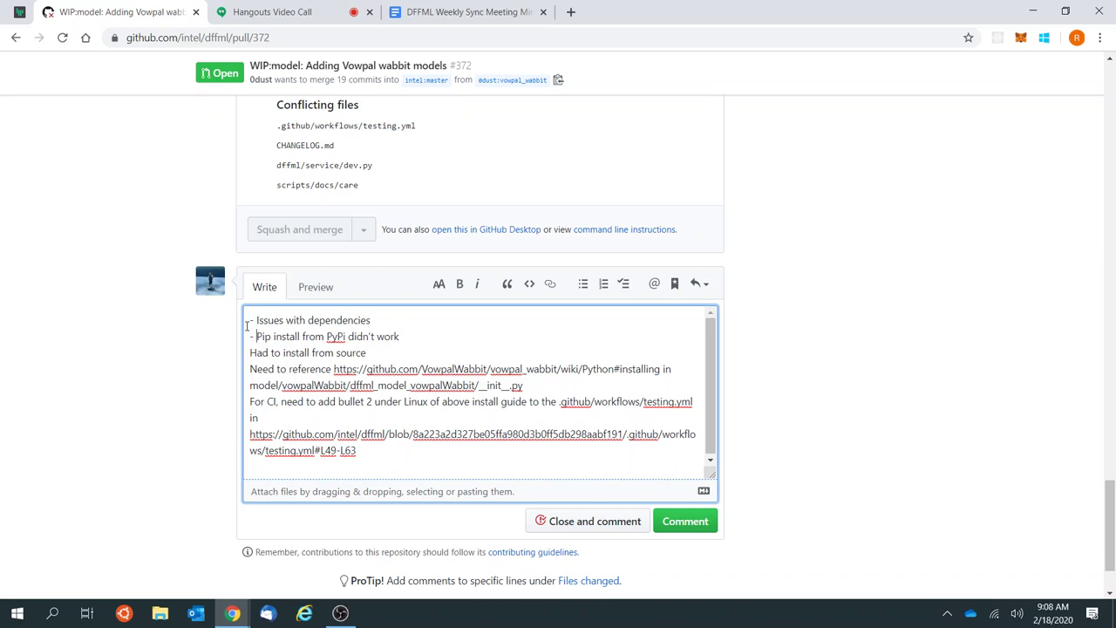
pyautogui.write('-')
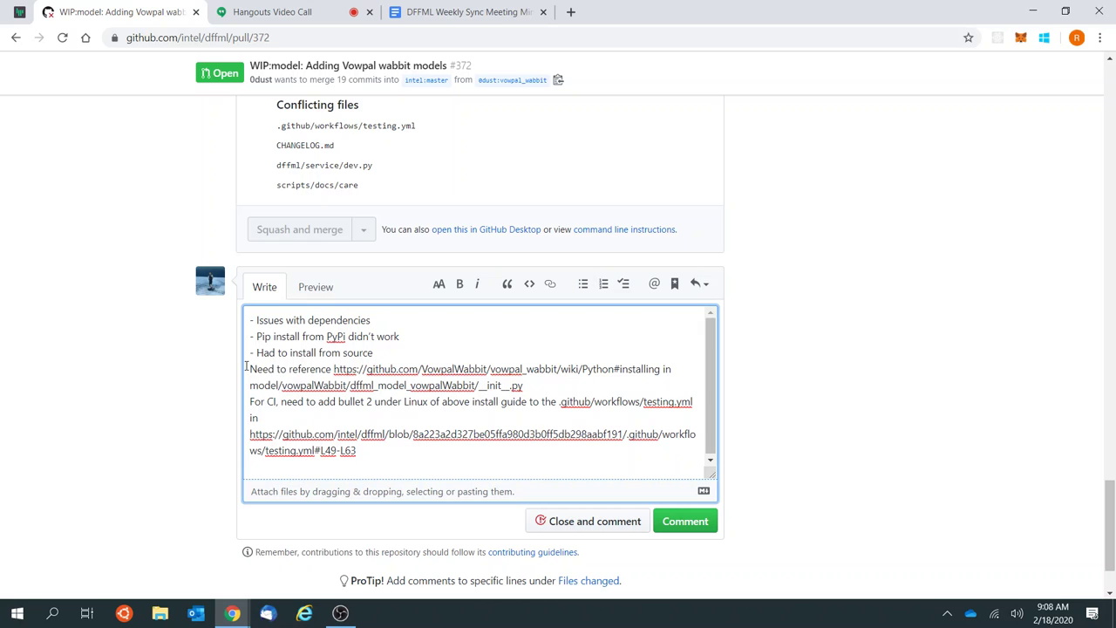
# Step: Delete the "Need to reference" entry from the comment and prefix the "For CI" line with "- "
pyautogui.moveTo(521, 382); pyautogui.dragTo(528, 350)
pyautogui.press('BackSpace')
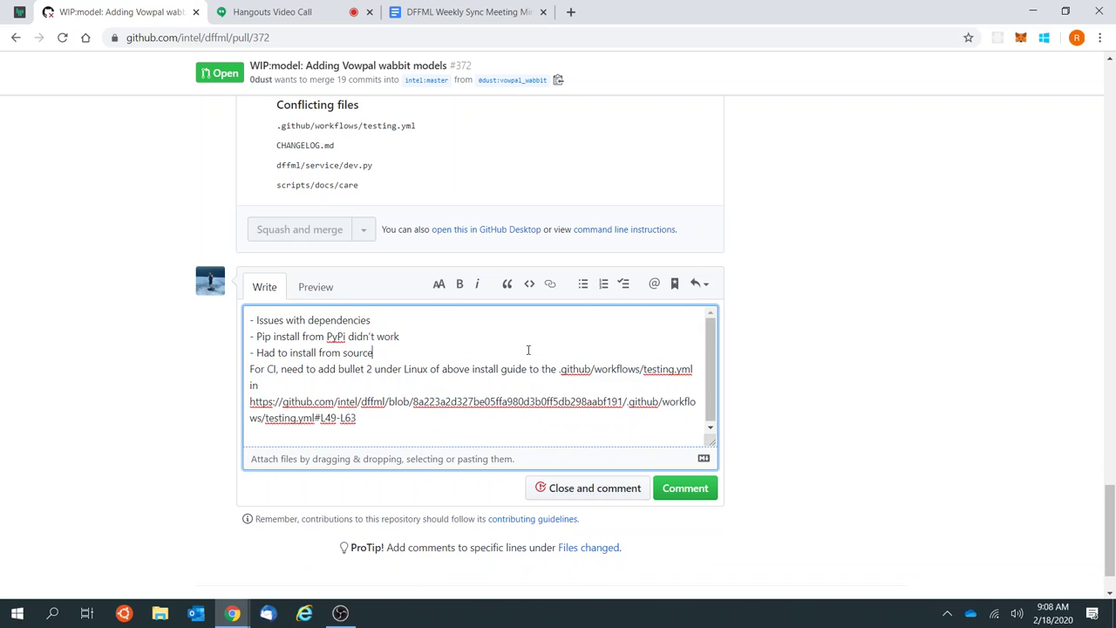
pyautogui.write('-')
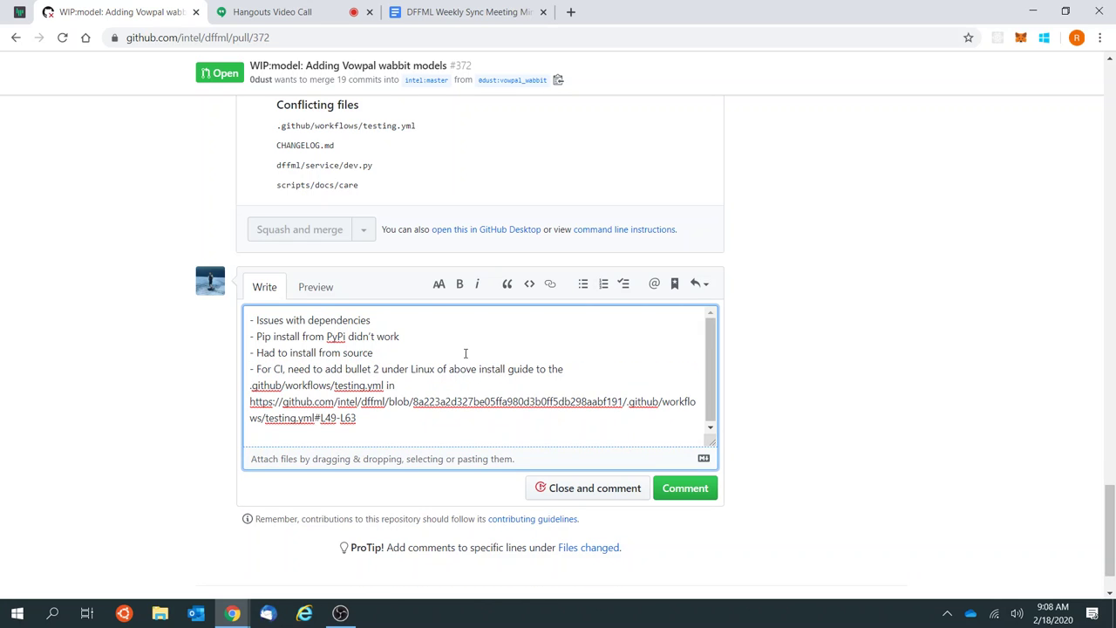
# Step: Preview the formatted comment, post it on the pull request, and go to the posted comment
pyautogui.click(317, 287)
pyautogui.scroll(-3, 785, 419)
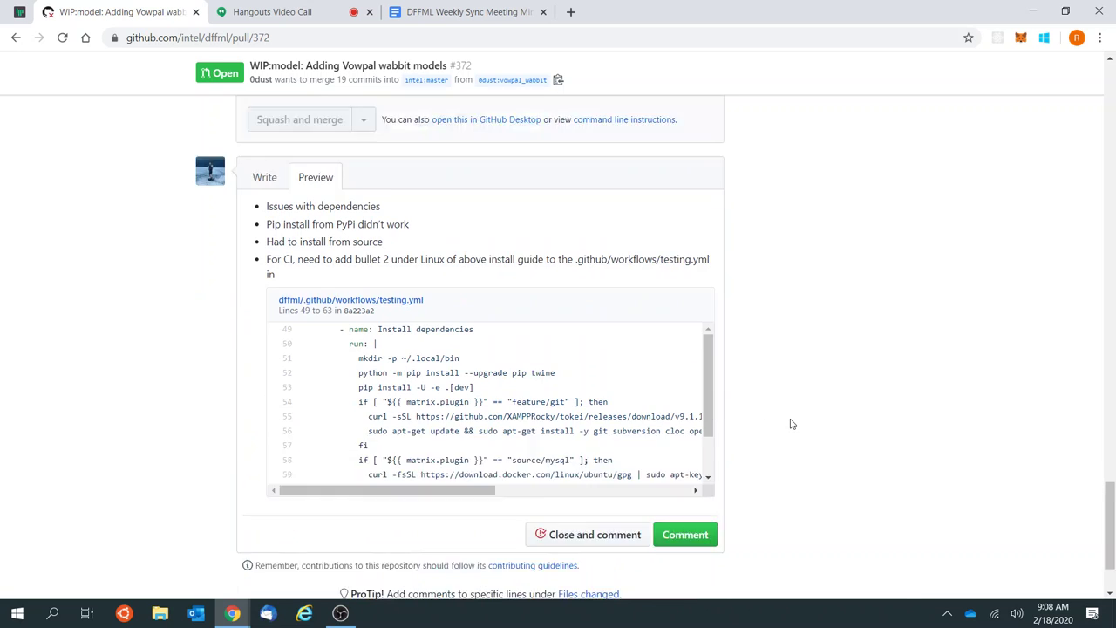
pyautogui.click(674, 433)
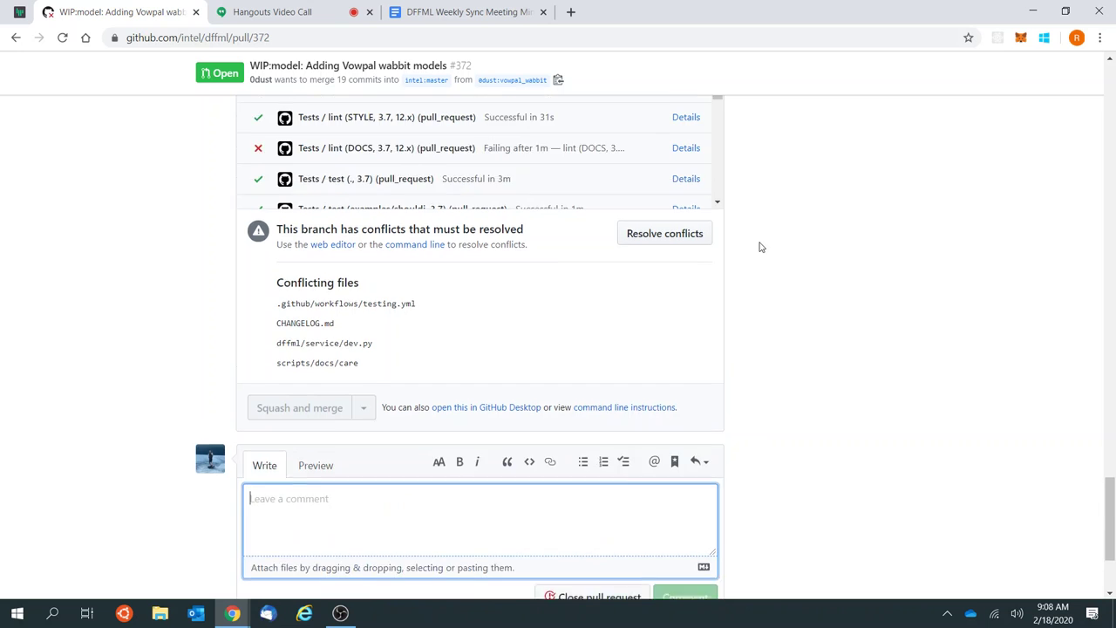
pyautogui.scroll(8, 759, 247)
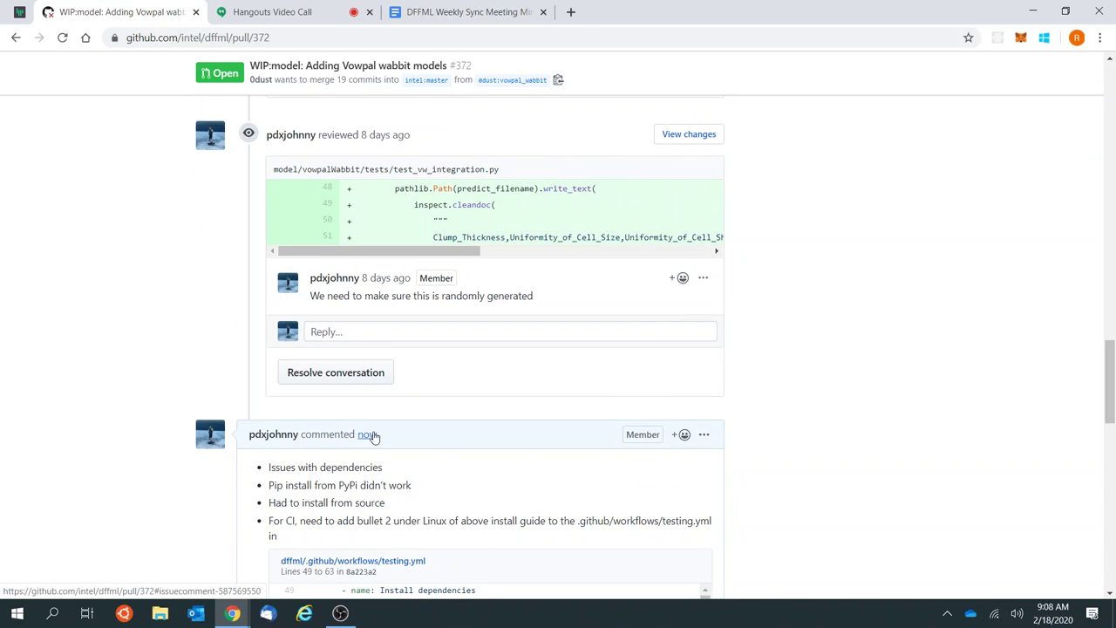
# Step: Open the intel/dffml pull request list and look through the open pull requests
pyautogui.scroll(15, 192, 260)
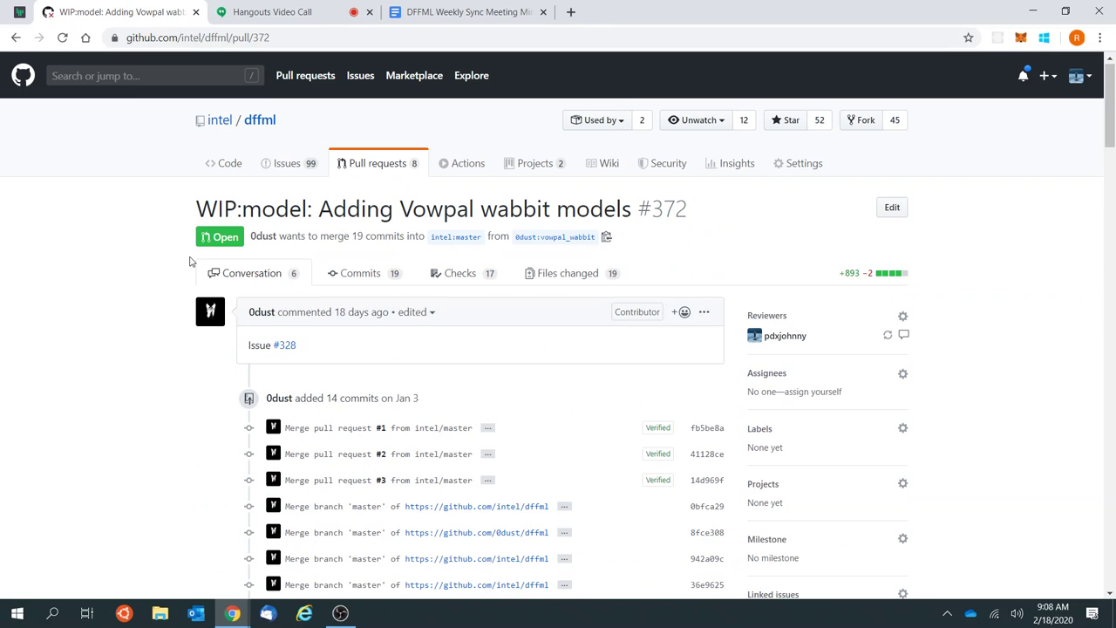
pyautogui.click(387, 165)
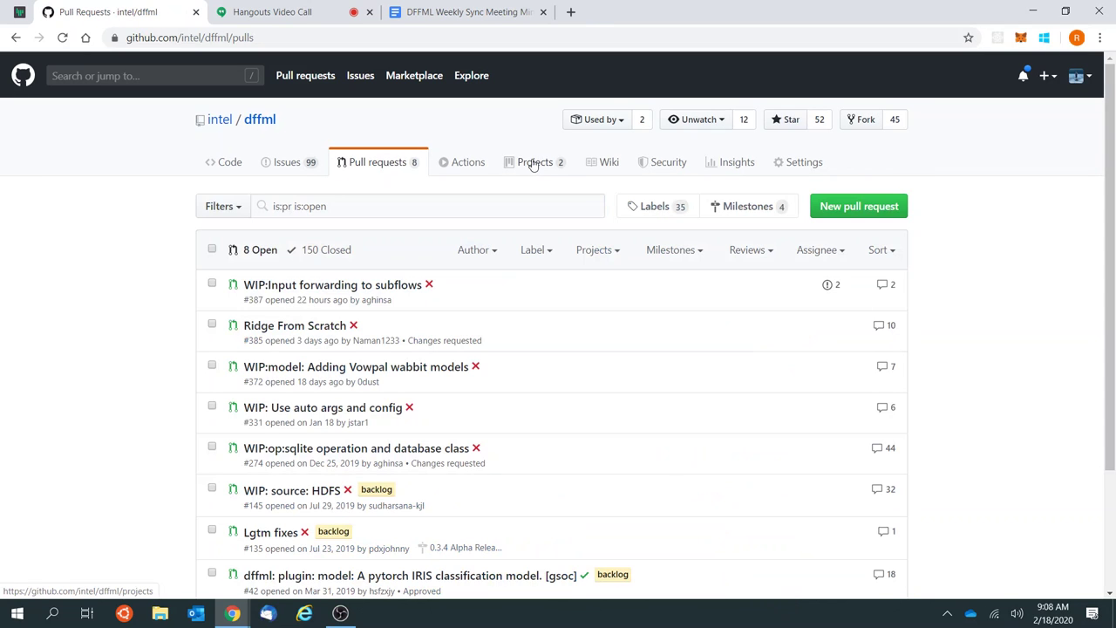
pyautogui.scroll(-1, 689, 366)
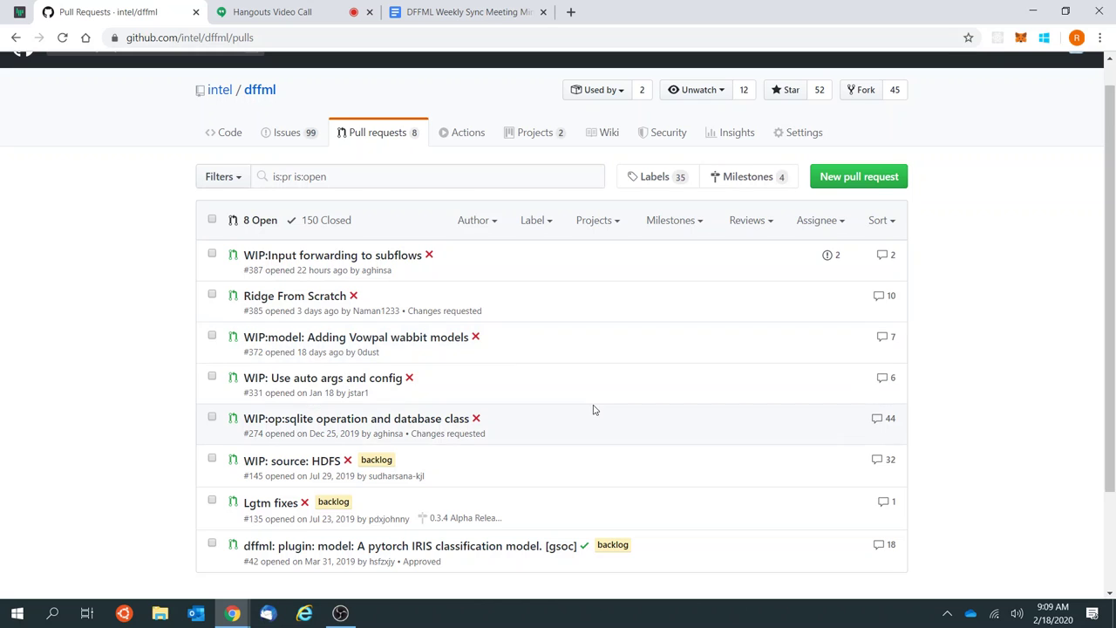
pyautogui.scroll(-1, 593, 410)
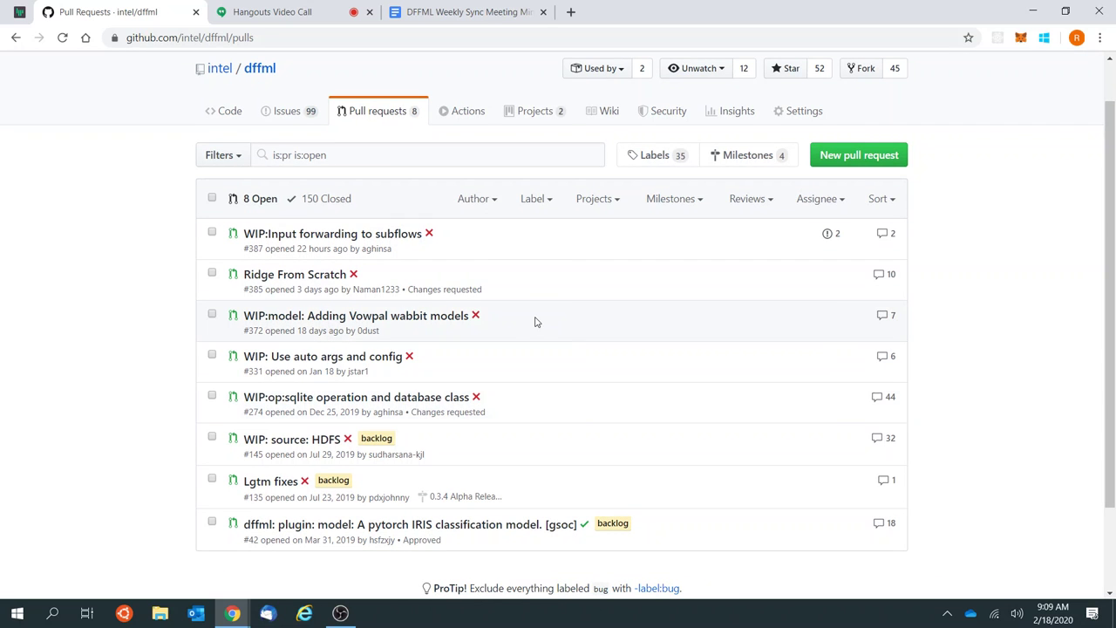
pyautogui.scroll(2, 537, 322)
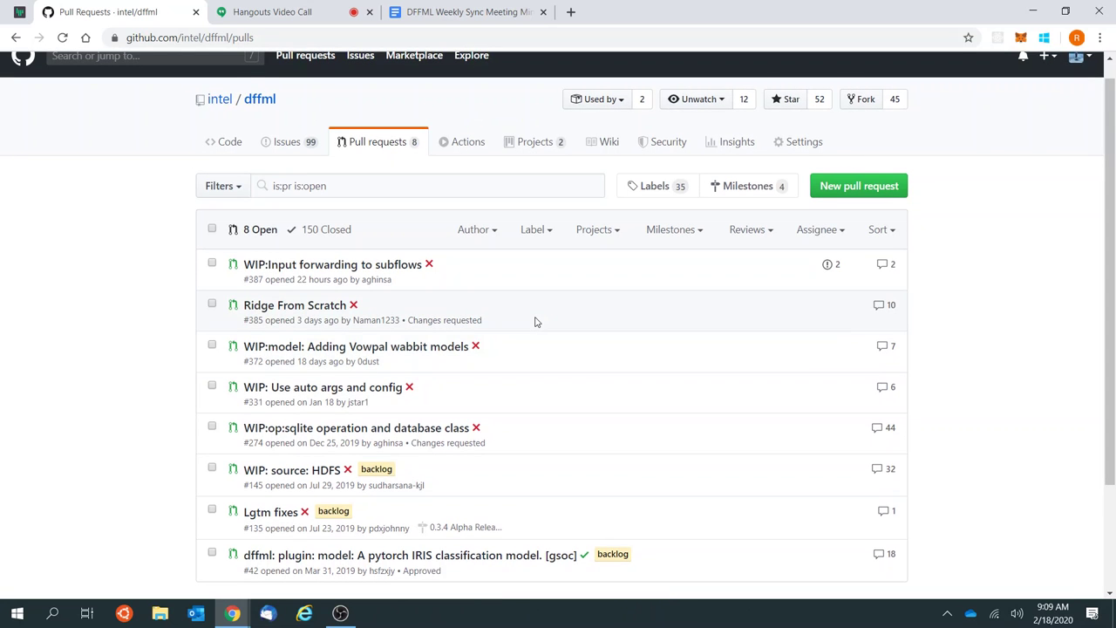
pyautogui.scroll(1, 537, 322)
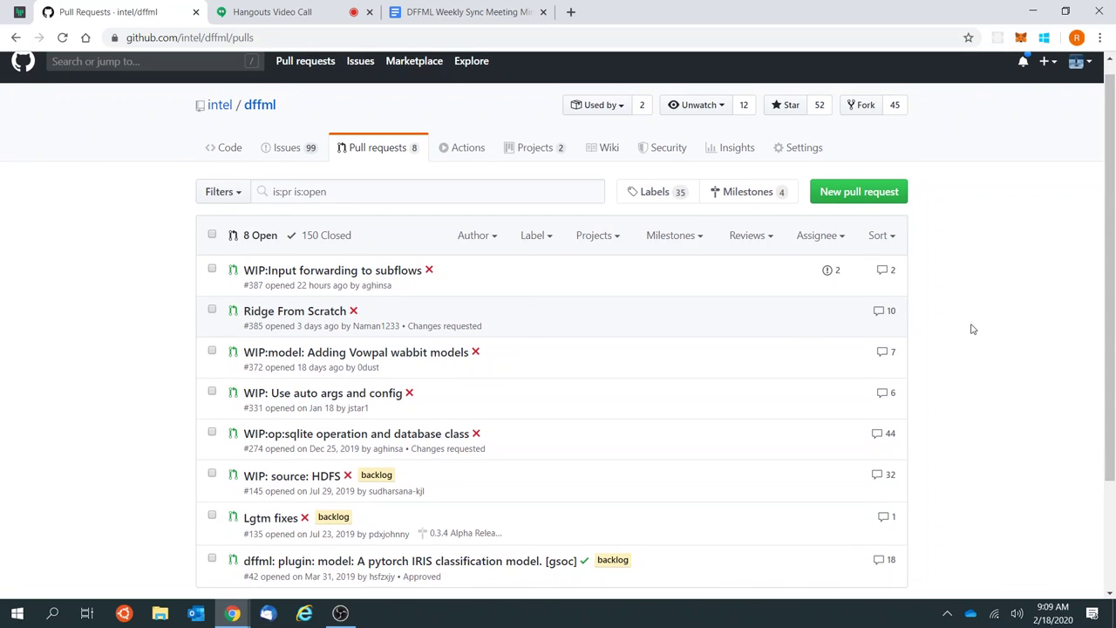
pyautogui.scroll(1, 1040, 351)
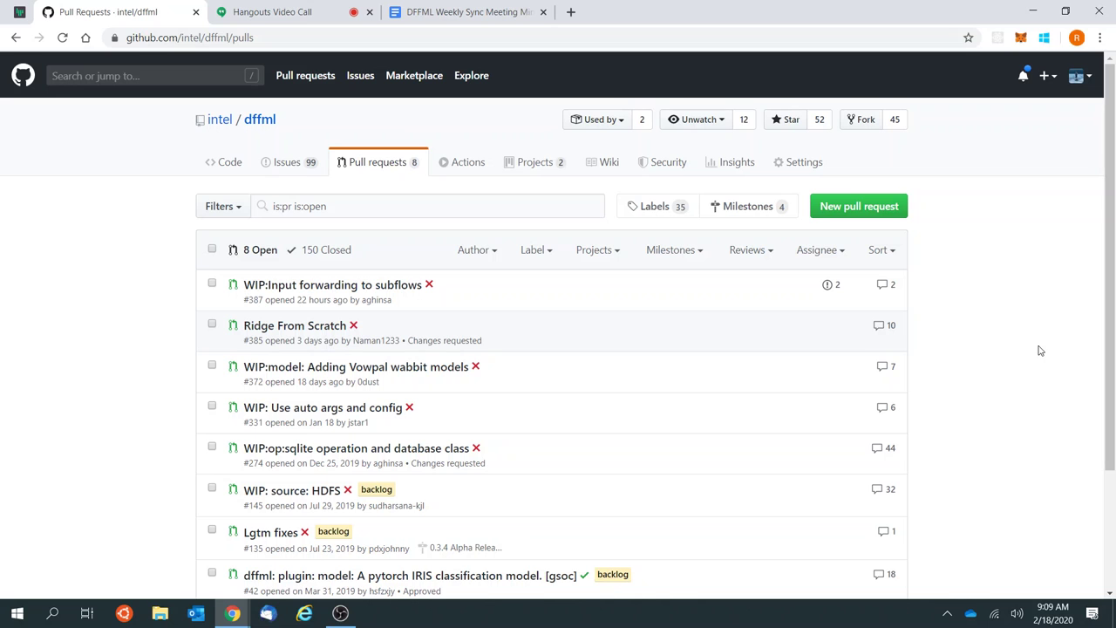
# Step: Compare the pull request notes in the DFFML Weekly Sync Meeting Minutes with the open pull requests on GitHub
pyautogui.click(440, 12)
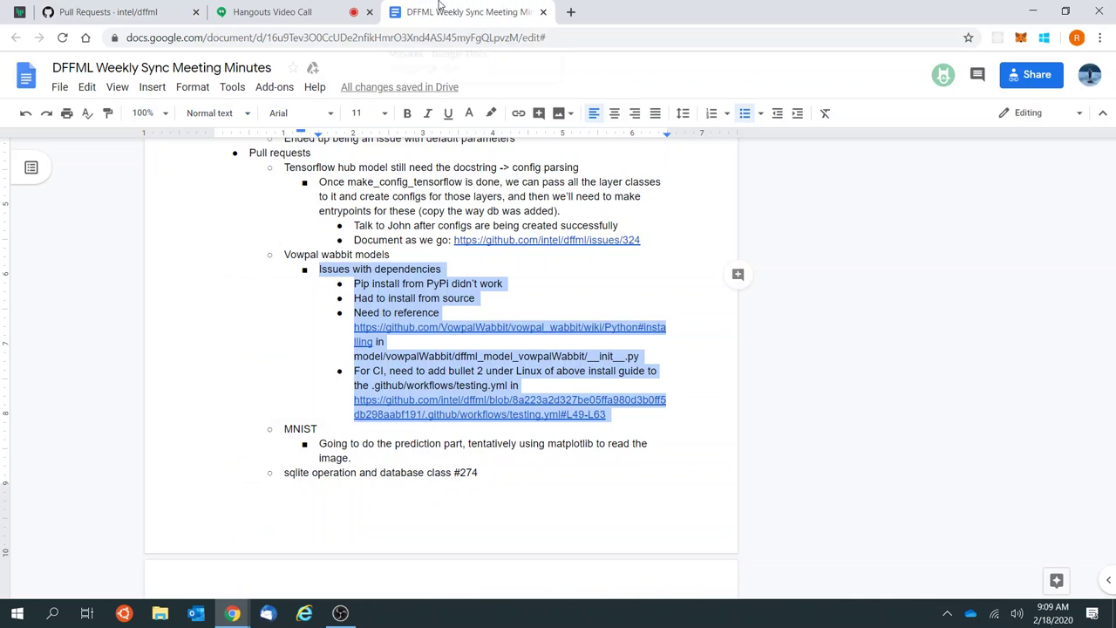
pyautogui.click(492, 303)
pyautogui.scroll(-4, 504, 391)
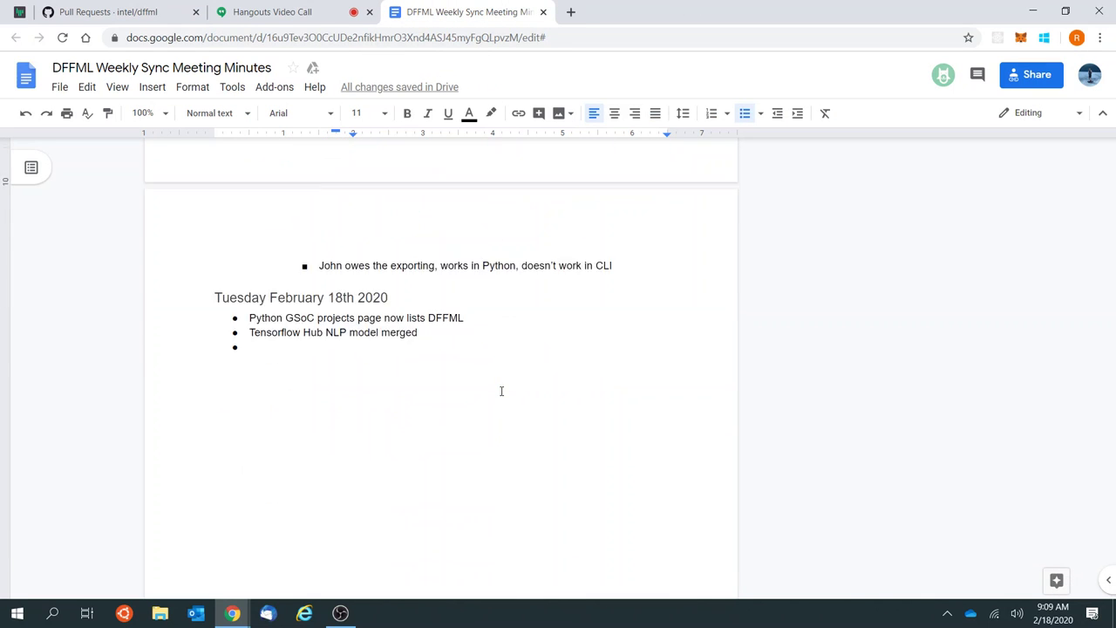
pyautogui.scroll(2, 502, 391)
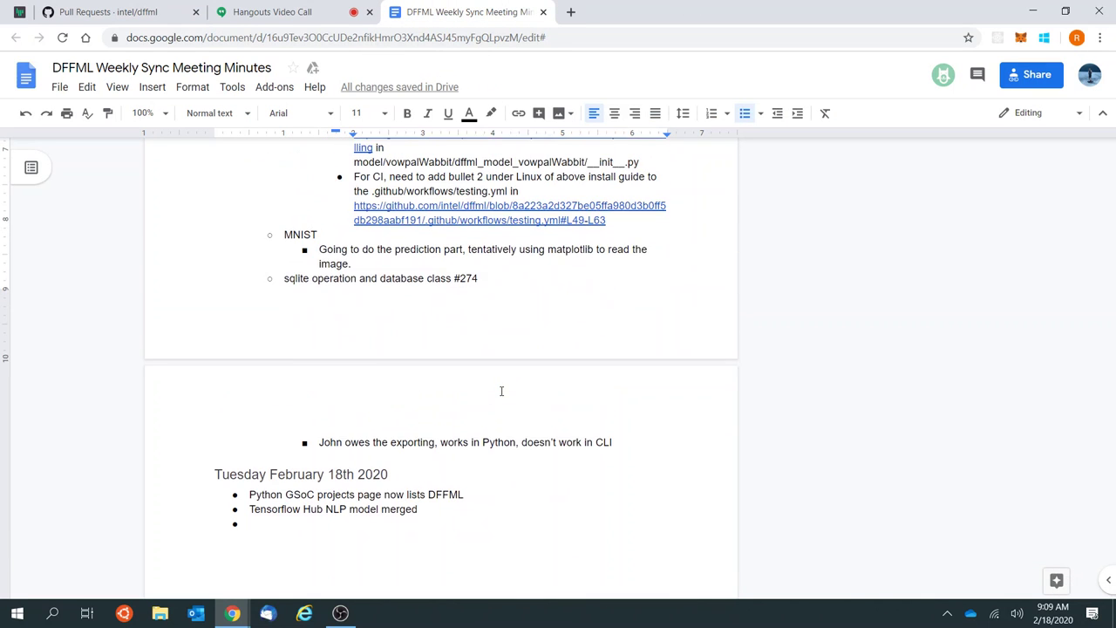
pyautogui.click(322, 6)
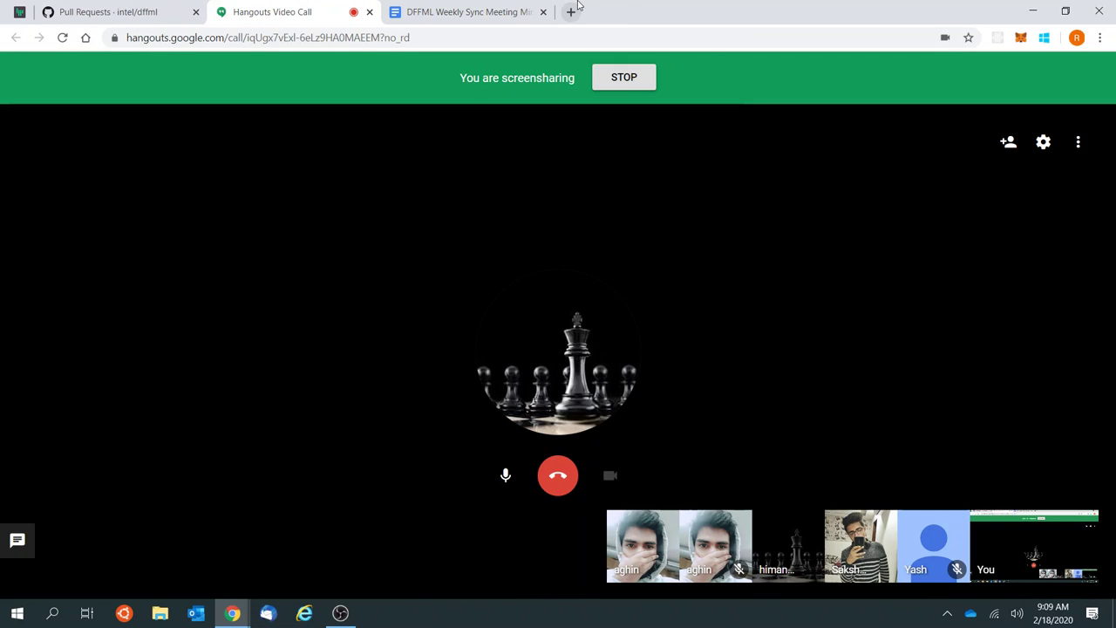
pyautogui.click(515, 11)
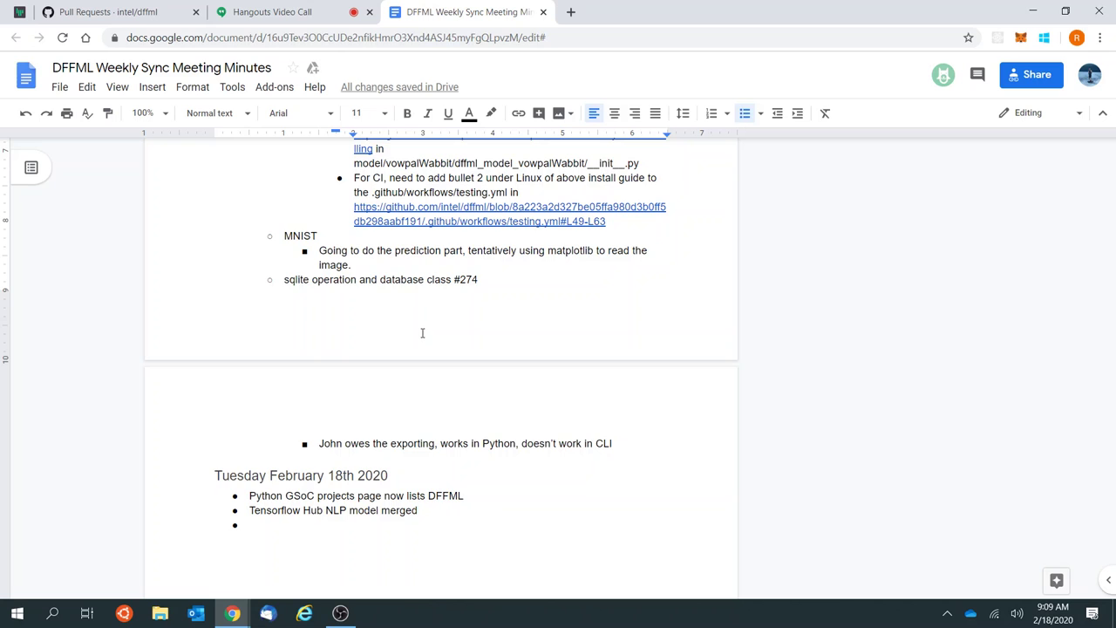
pyautogui.scroll(1, 419, 329)
pyautogui.scroll(-3, 419, 330)
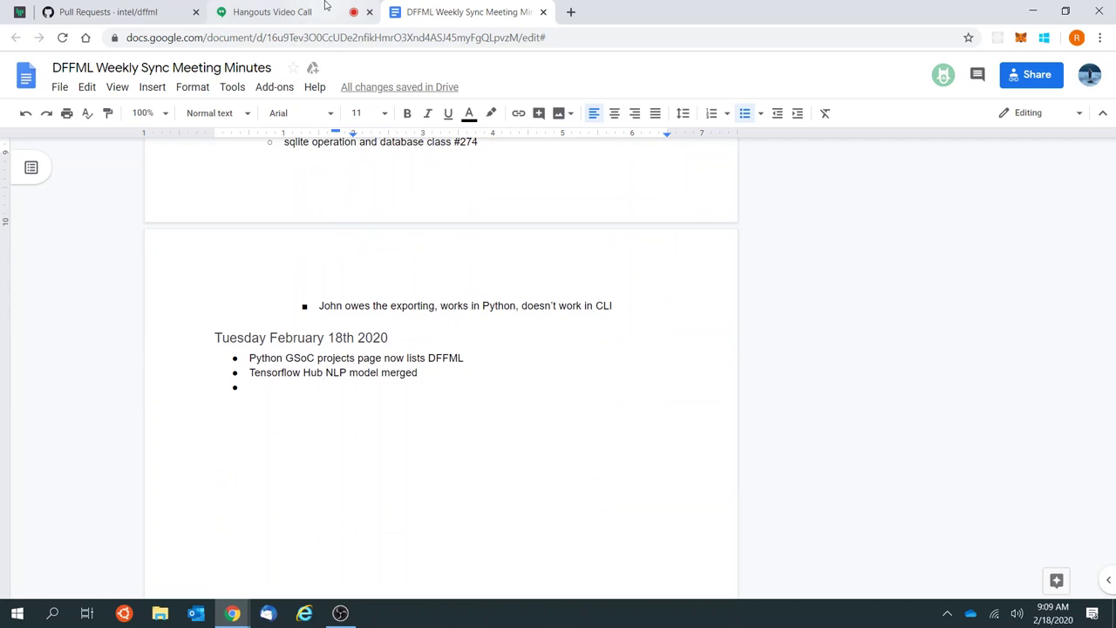
pyautogui.click(324, 7)
pyautogui.click(131, 10)
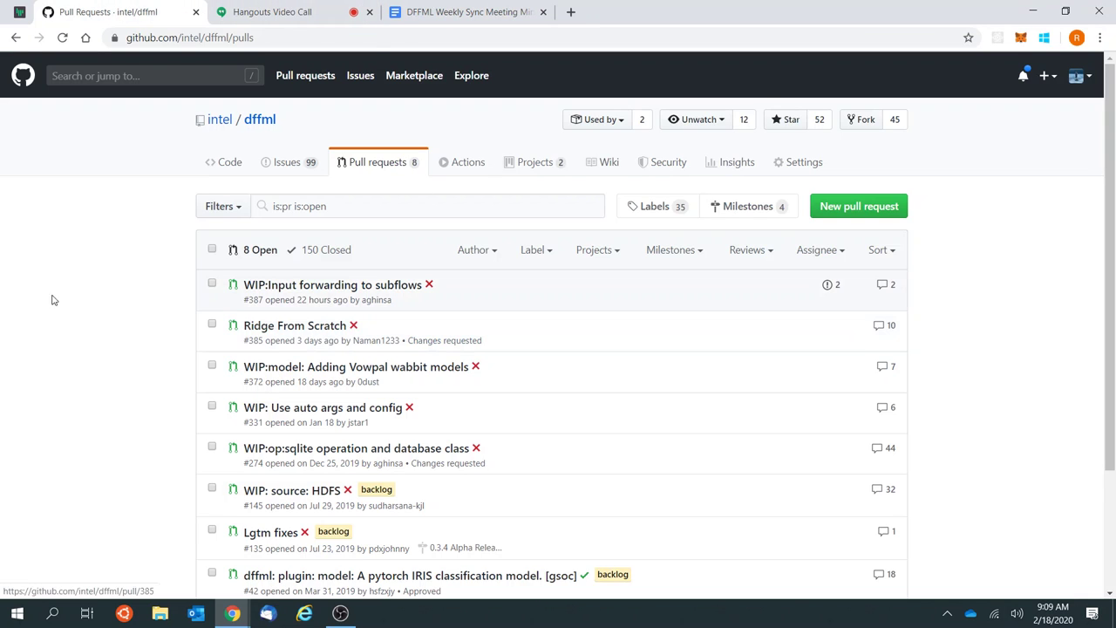
pyautogui.scroll(-1, 50, 297)
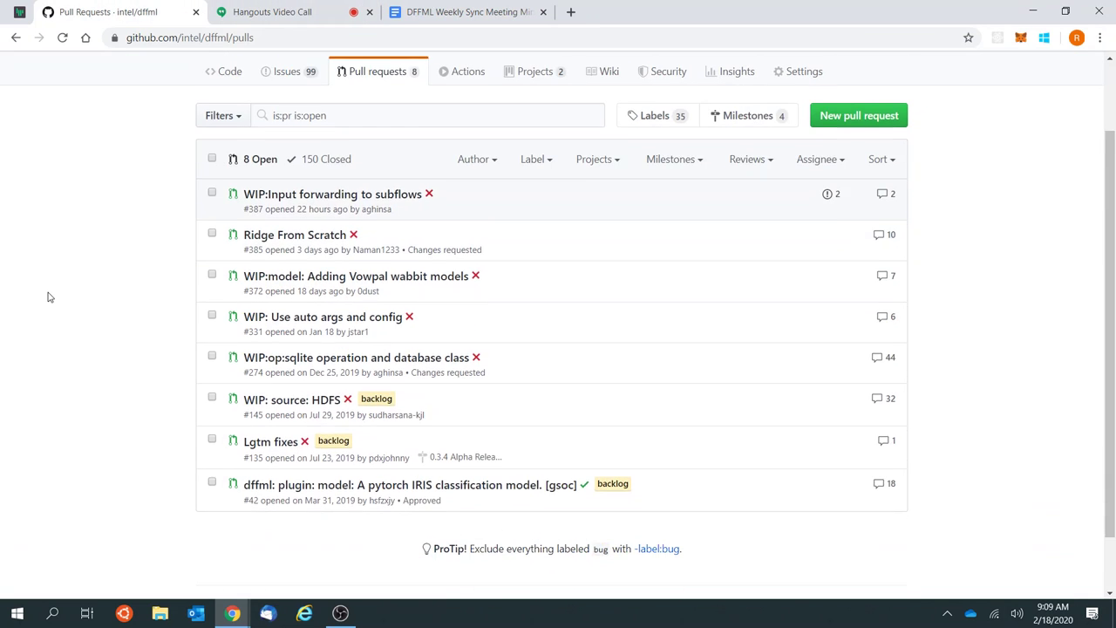
# Step: In the minutes under Tuesday February 18th 2020, add an "MNIST" bullet with the sub-bullet "Found a way to read the png/jpg files into ndarrays"
pyautogui.click(491, 10)
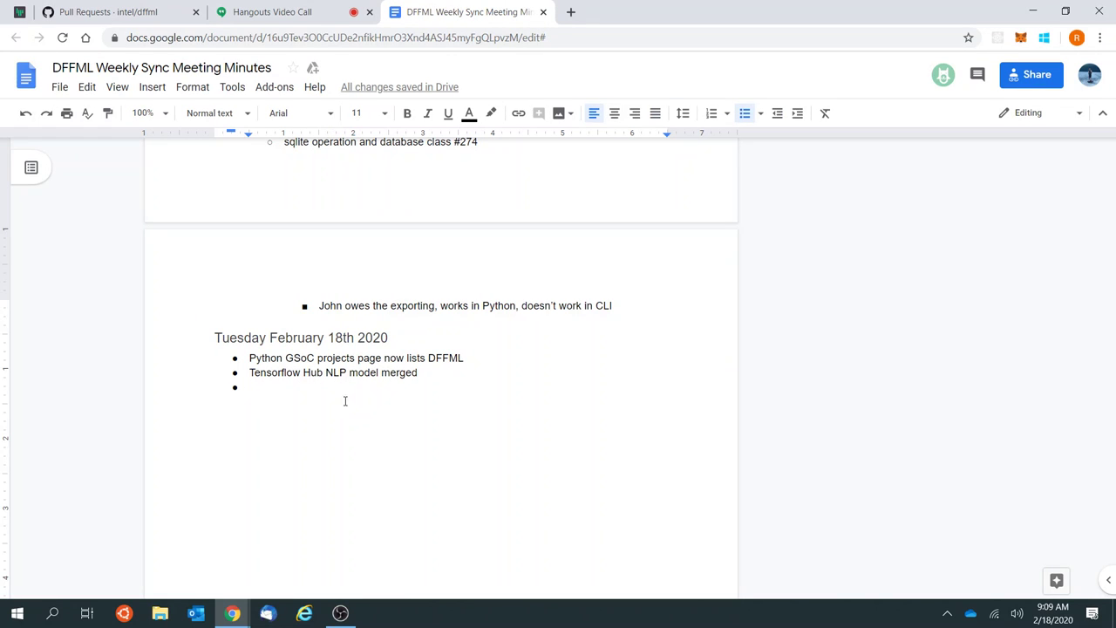
pyautogui.scroll(2, 345, 410)
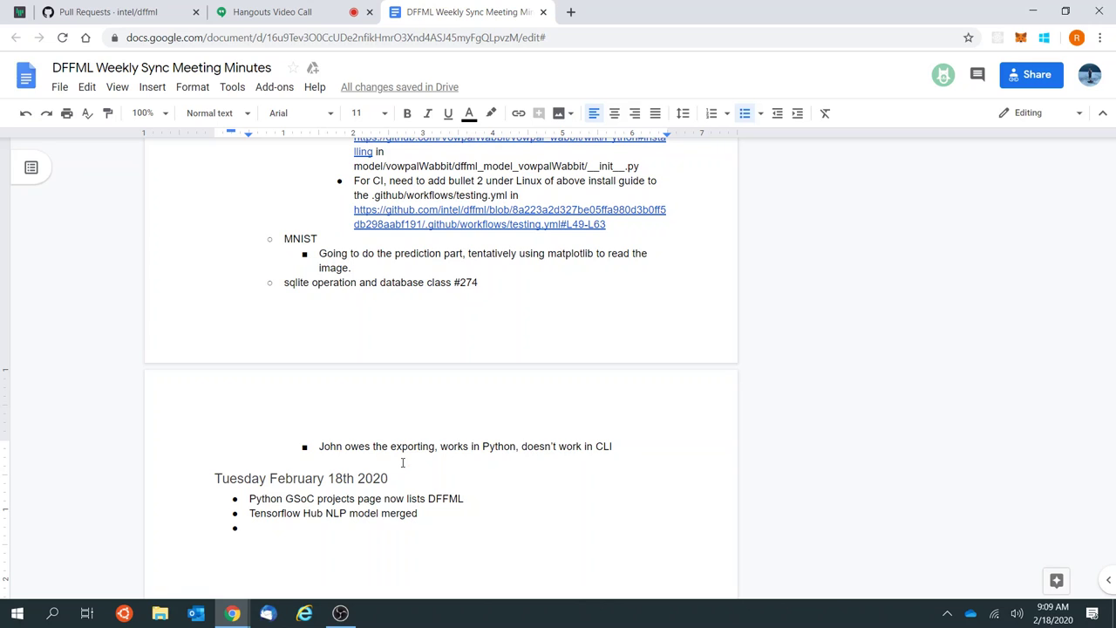
pyautogui.scroll(-1, 403, 462)
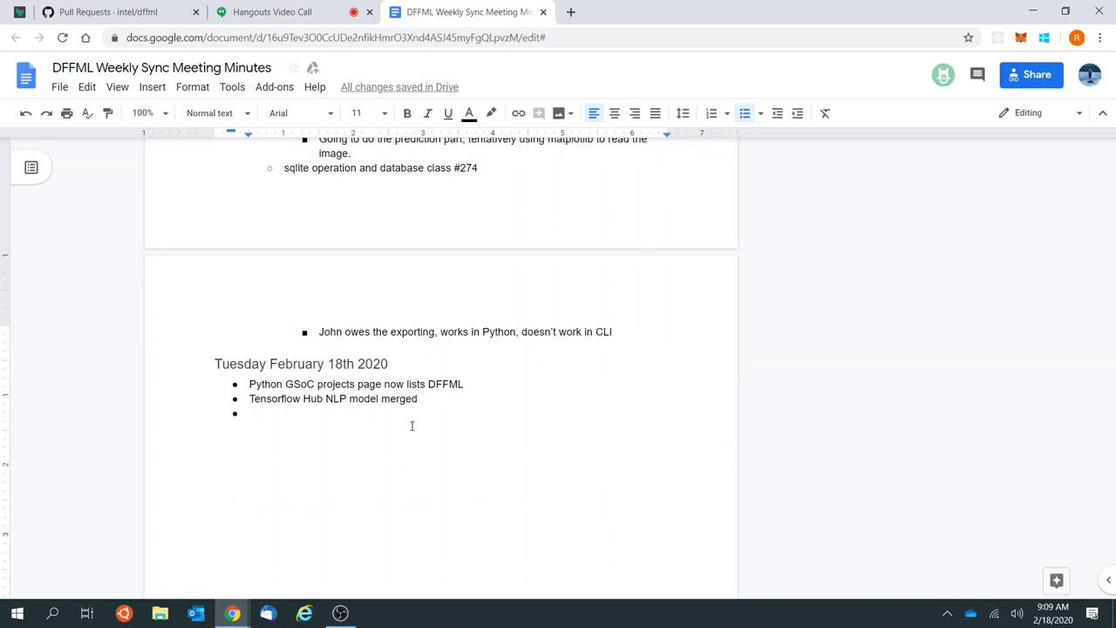
pyautogui.write('MNIS')
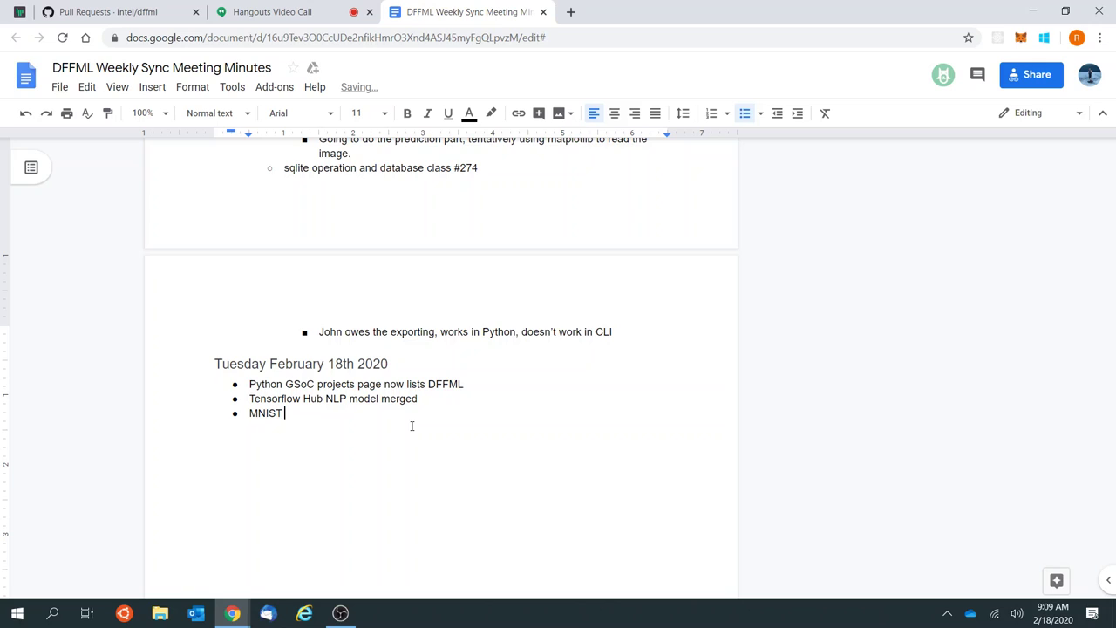
pyautogui.write('T')
pyautogui.press('Return')
pyautogui.press('Tab')
pyautogui.write('Found a way to read the pr')
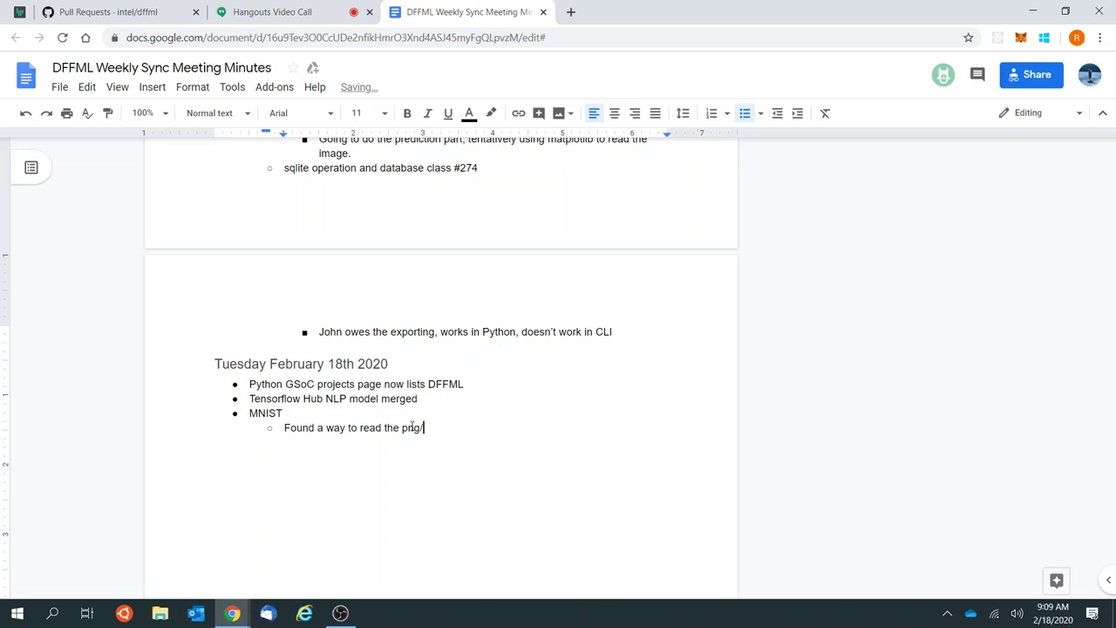
pyautogui.write('g/jpg files into ndarrays')
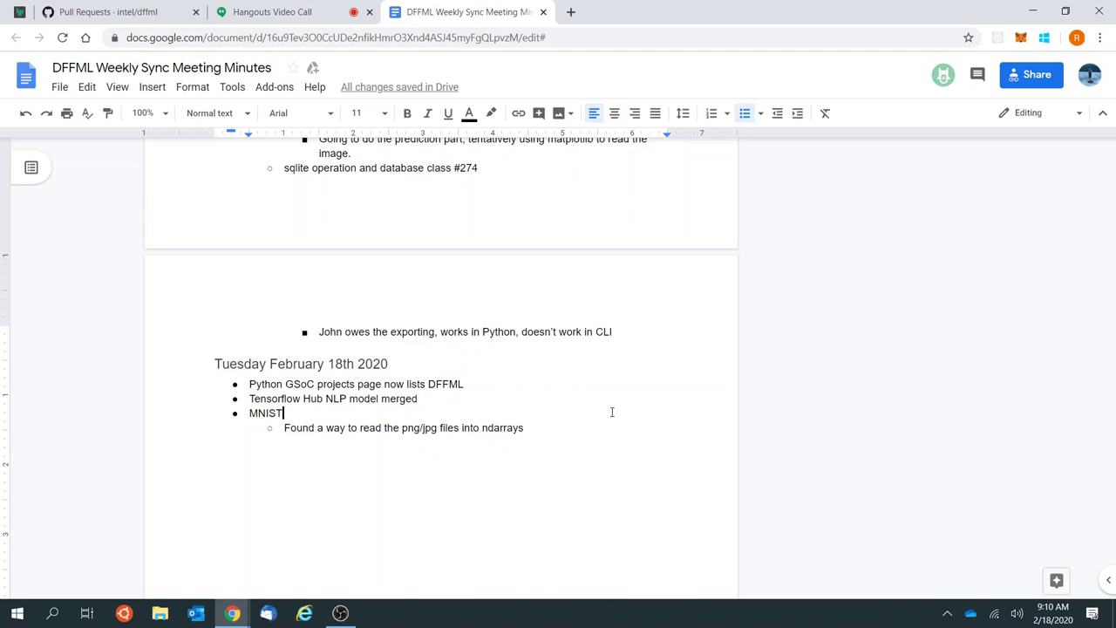
pyautogui.click(523, 440)
pyautogui.moveTo(402, 427); pyautogui.dragTo(469, 427)
pyautogui.click(469, 427)
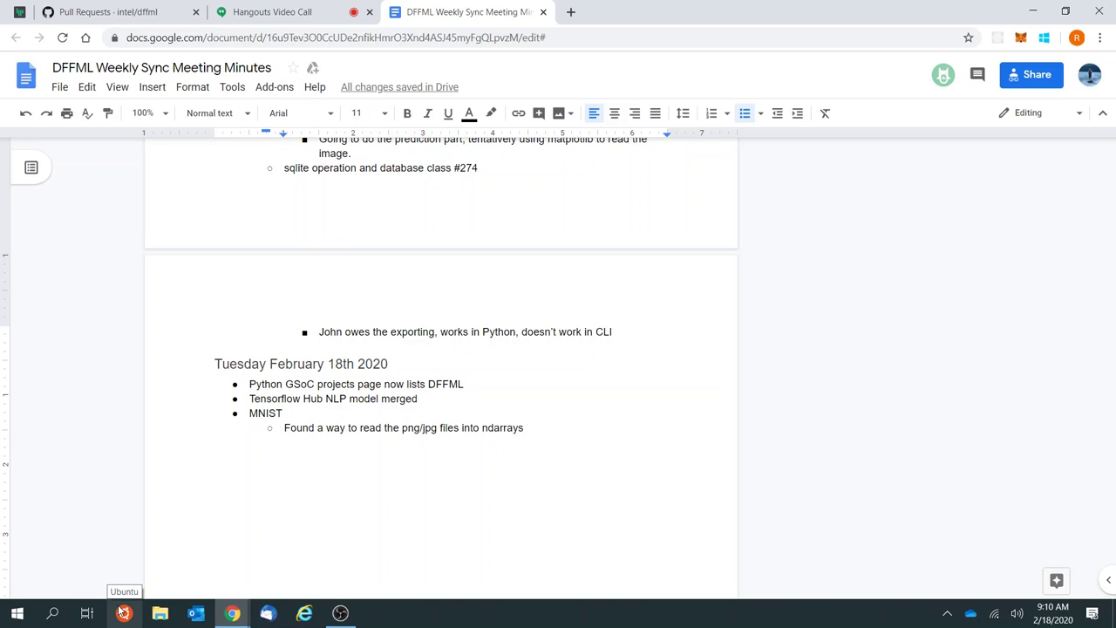
# Step: Launch PuTTY, open the saved otcsectest session and log in with the account password
pyautogui.press('super')
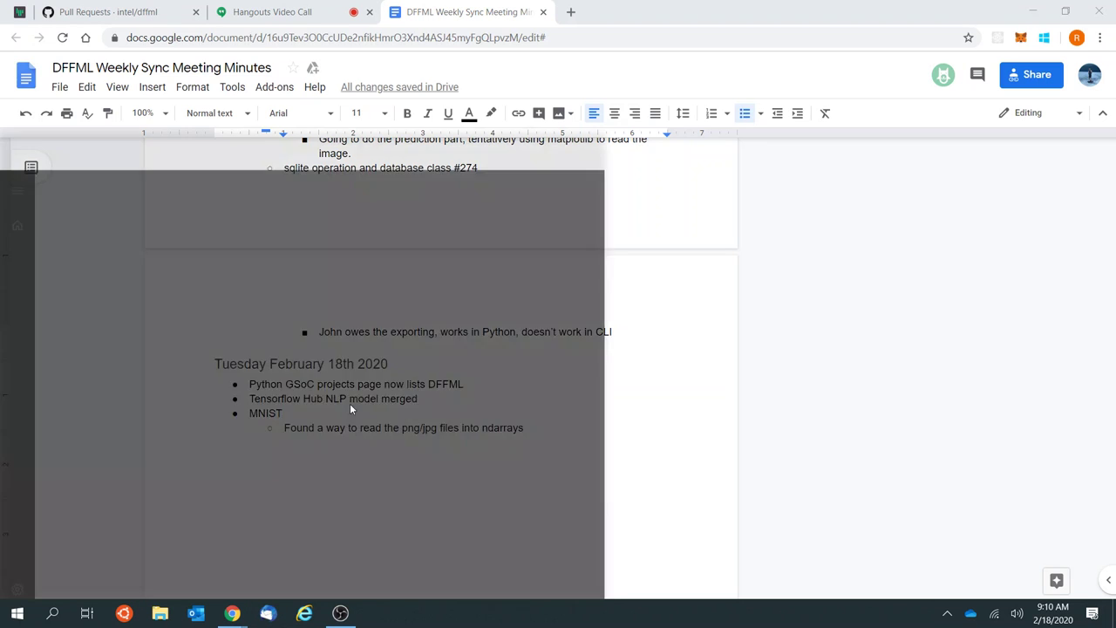
pyautogui.write('putty')
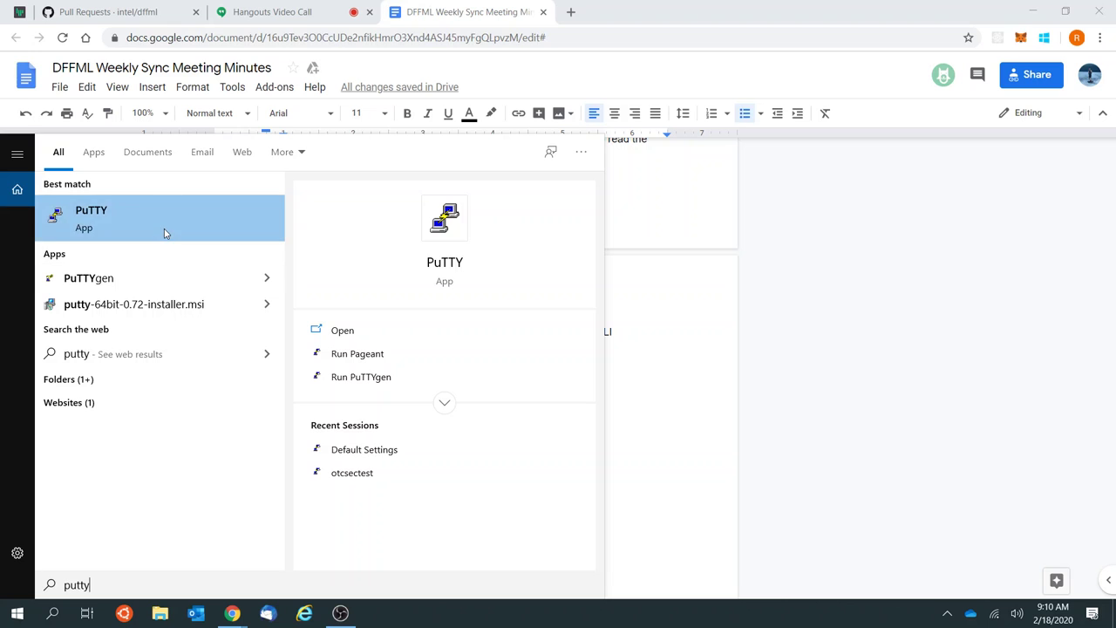
pyautogui.click(164, 230)
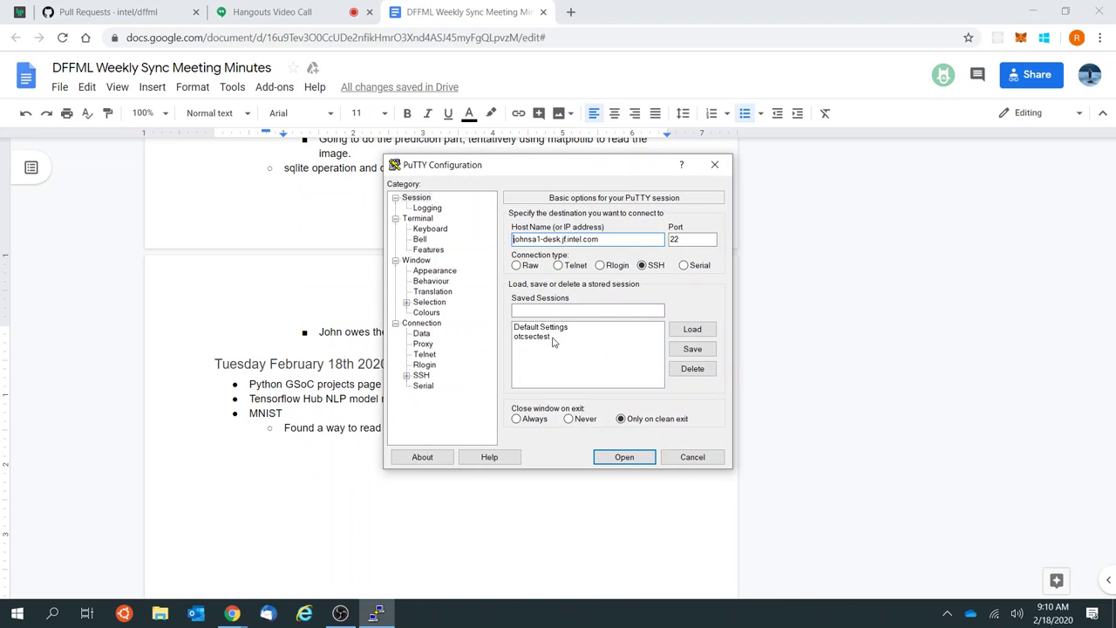
pyautogui.doubleClick(555, 336)
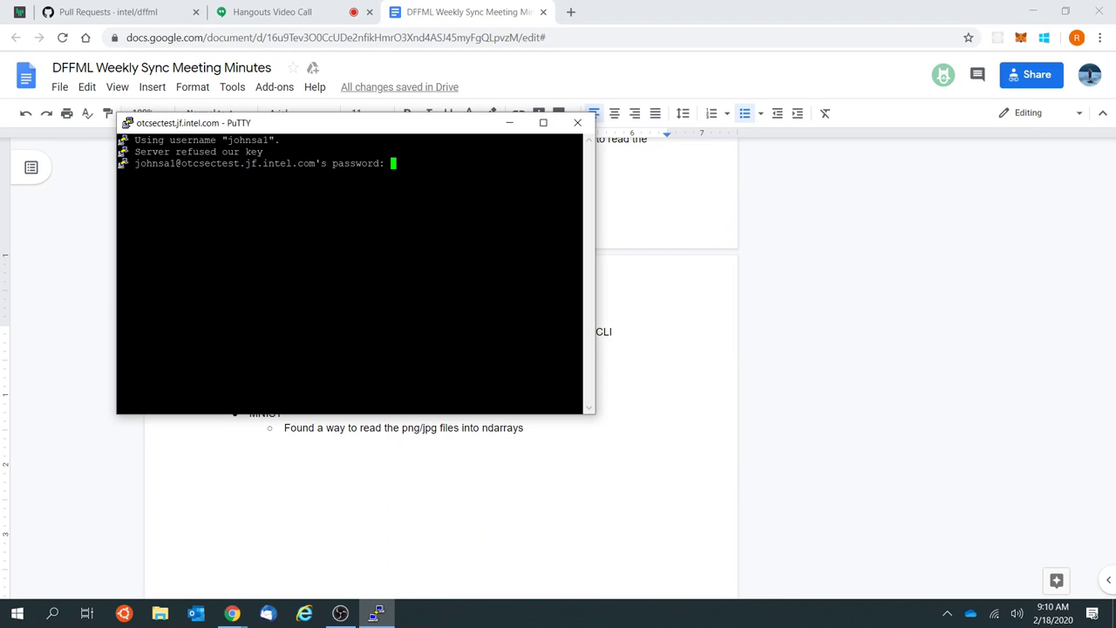
pyautogui.press('Return')
# Step: Attach to tmux with "tmux attach", switch to session 0 showing the DFFML window, and maximize the terminal
pyautogui.write('tmux attac')
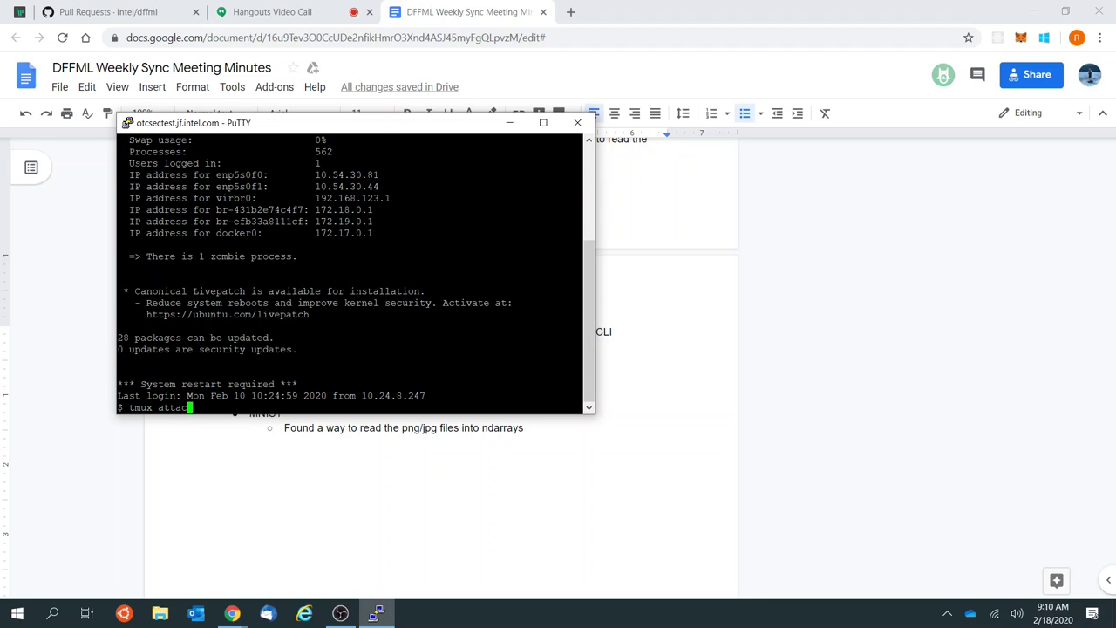
pyautogui.write('h')
pyautogui.press('Return')
pyautogui.hotkey('ctrl', 'b')
pyautogui.press('s')
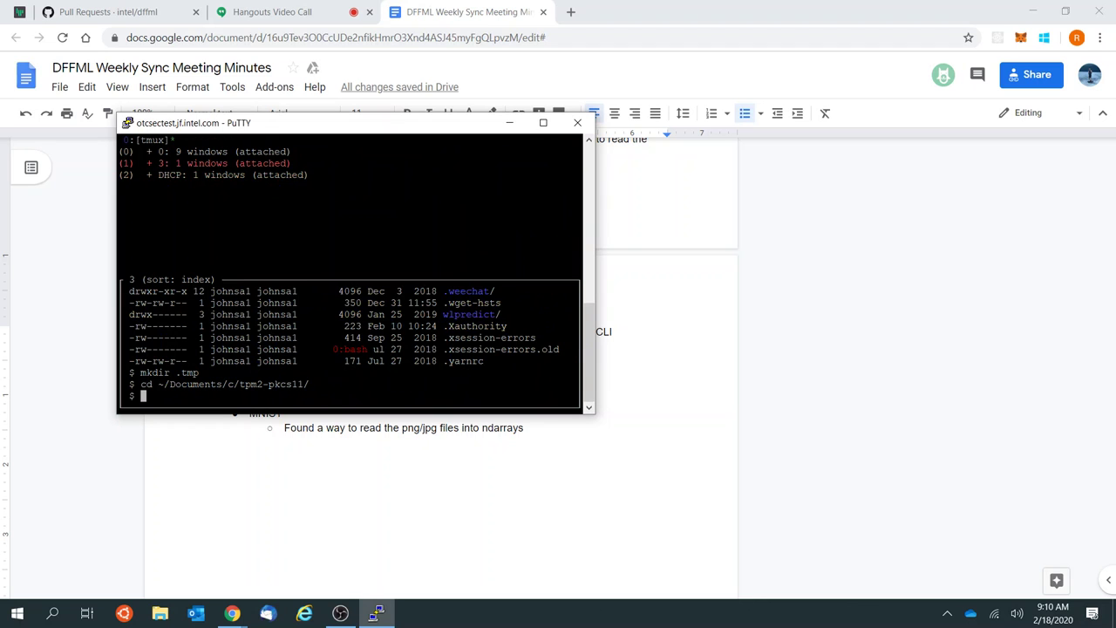
pyautogui.press('Up')
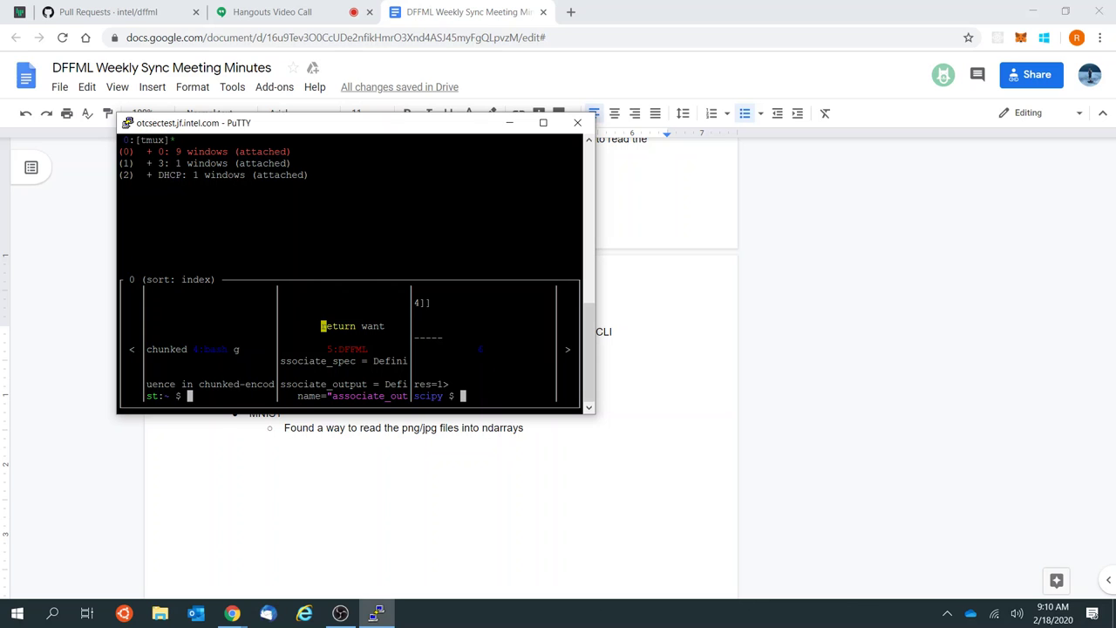
pyautogui.press('Return')
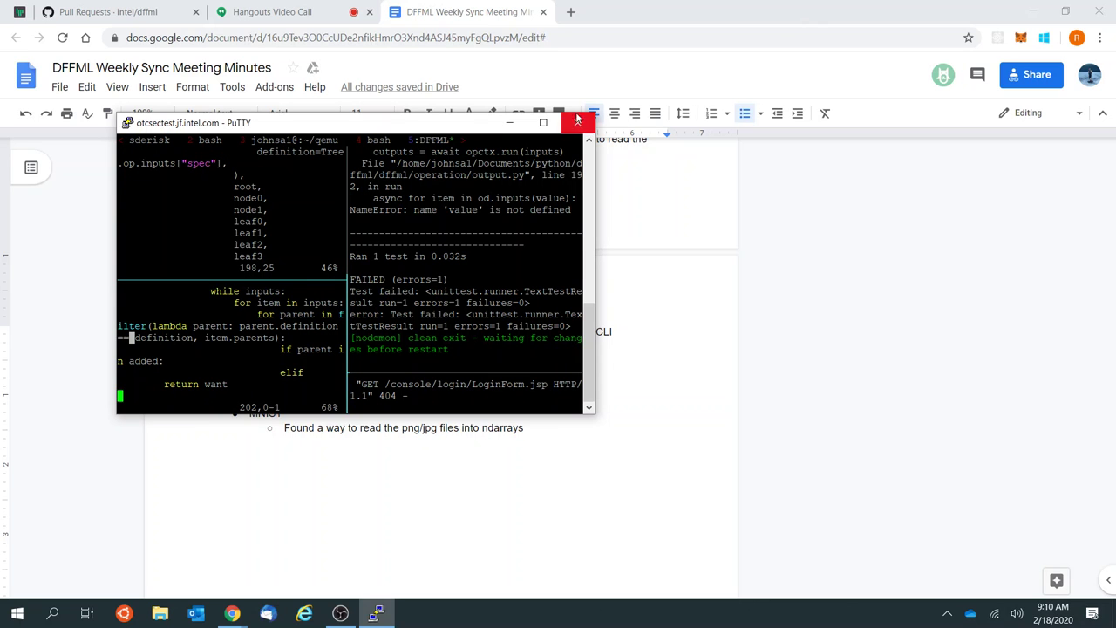
pyautogui.click(543, 123)
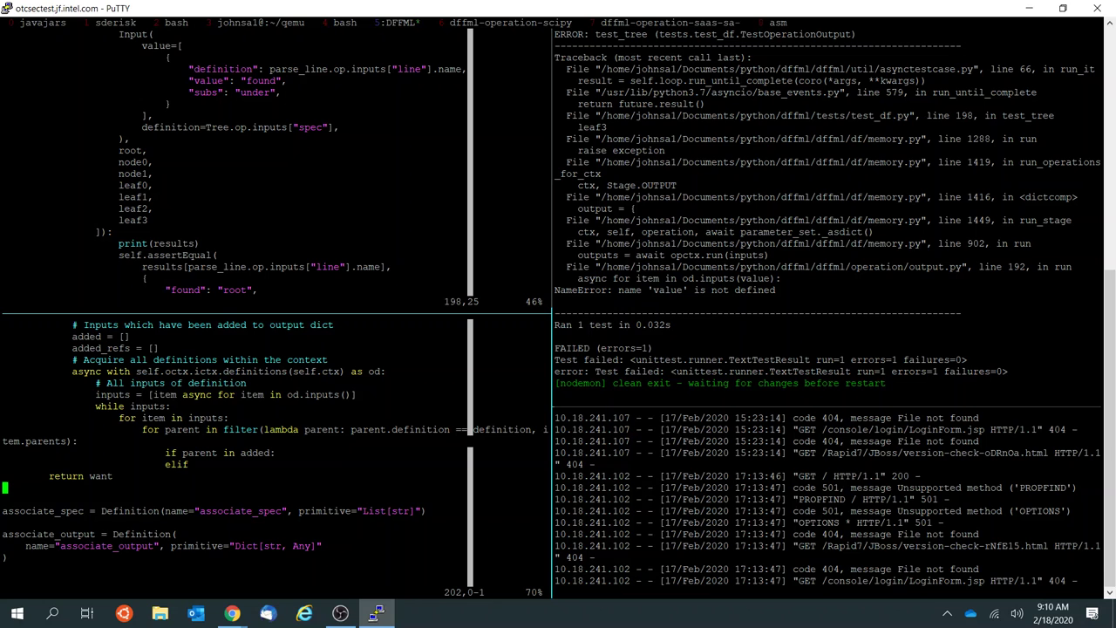
pyautogui.hotkey('alt', 'Tab')
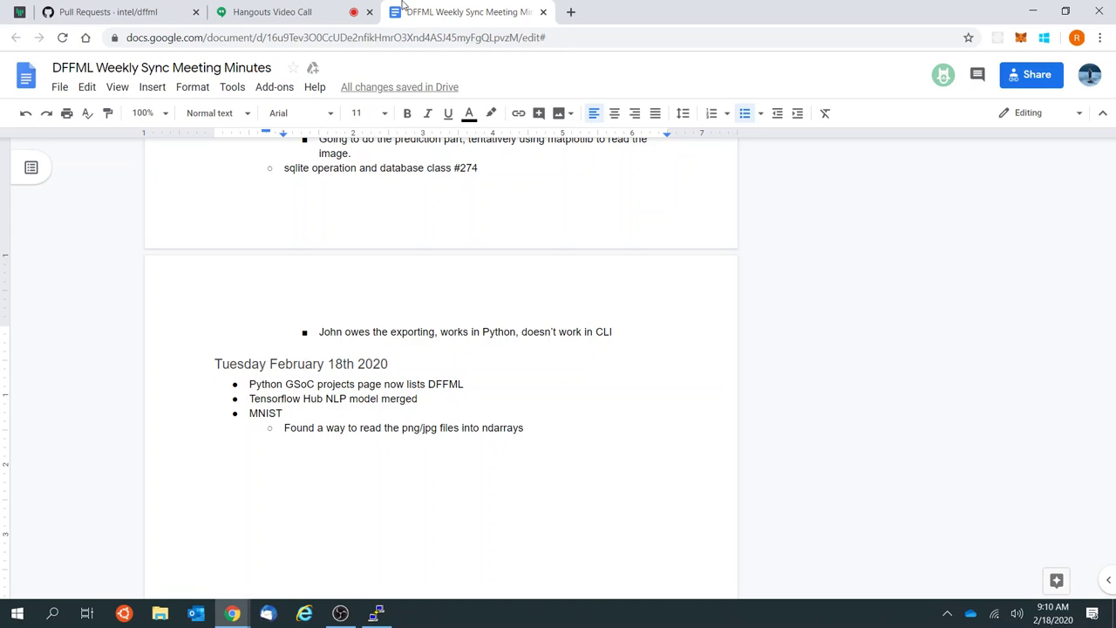
pyautogui.click(347, 611)
pyautogui.click(349, 608)
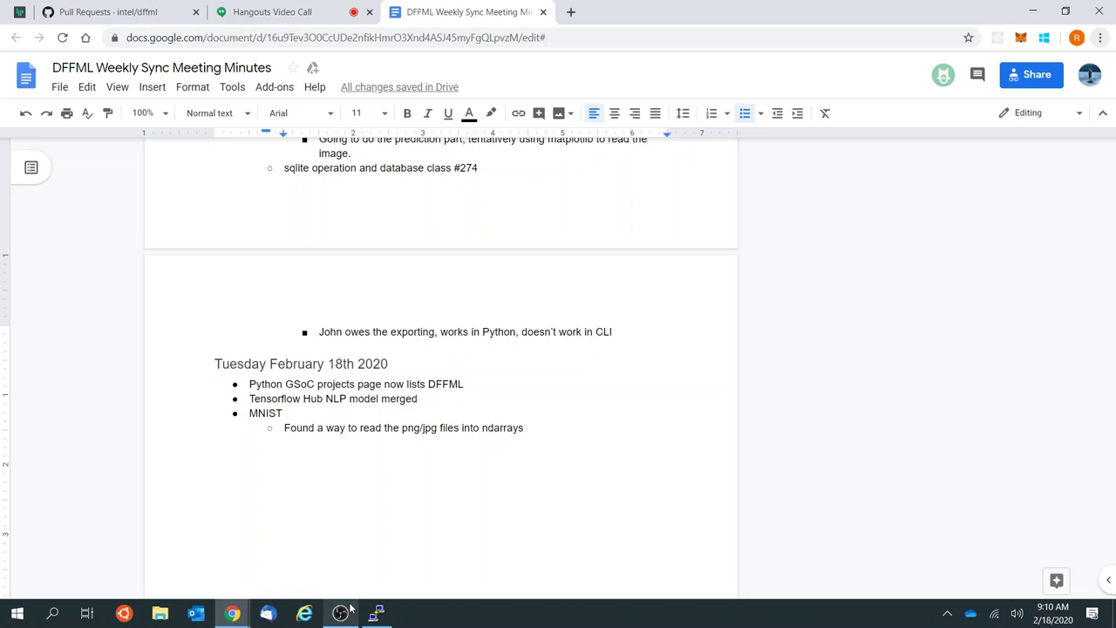
pyautogui.click(376, 612)
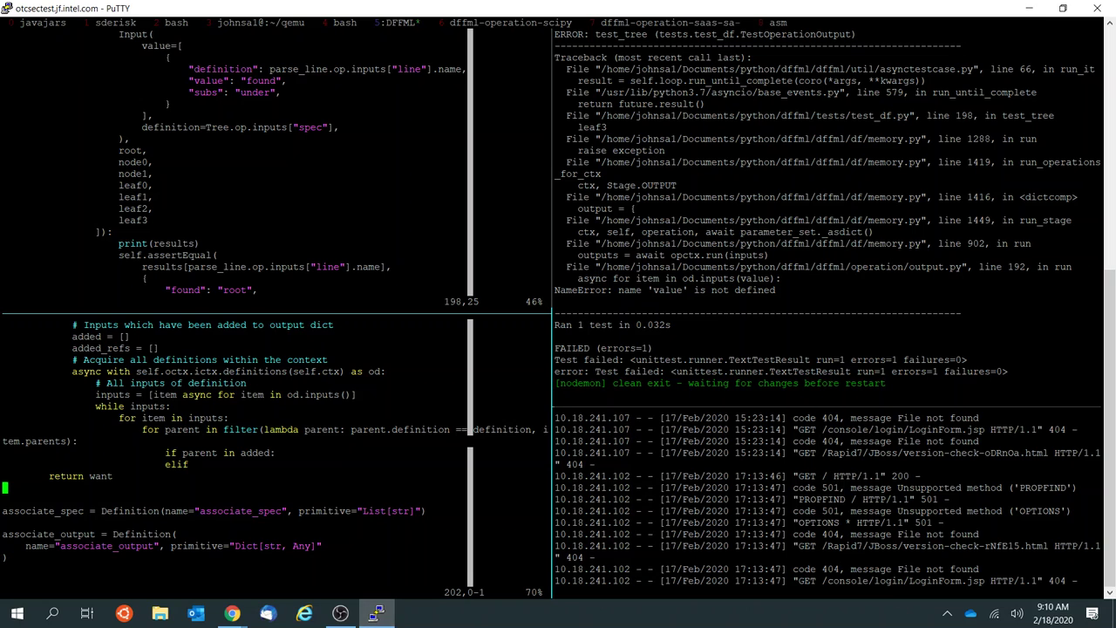
# Step: Try a paste near the "return want" line, undo it, and save dffml/operation/output.py
pyautogui.press('k')
pyautogui.press('k')
pyautogui.write('pu')
pyautogui.write(':w')
pyautogui.press('Return')
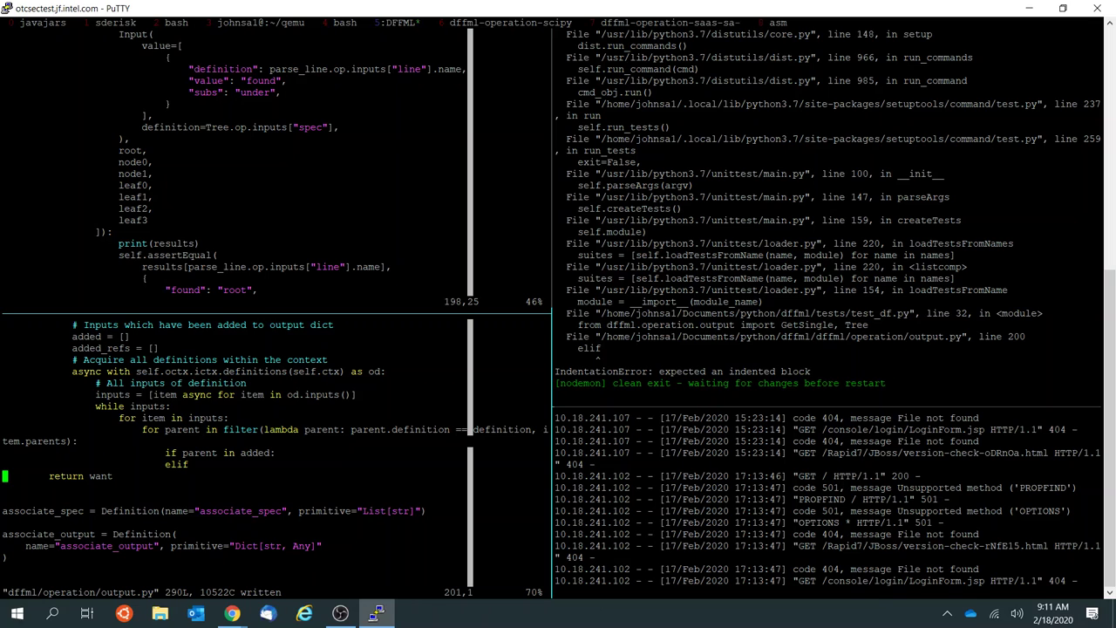
# Step: In dffml/operation/output.py, comment out the unfinished "elif", add "pass" under "if parent in added:", and save the file
pyautogui.click(558, 394)
pyautogui.click(4, 464)
pyautogui.write('I#')
pyautogui.press('Escape')
pyautogui.write('Opass')
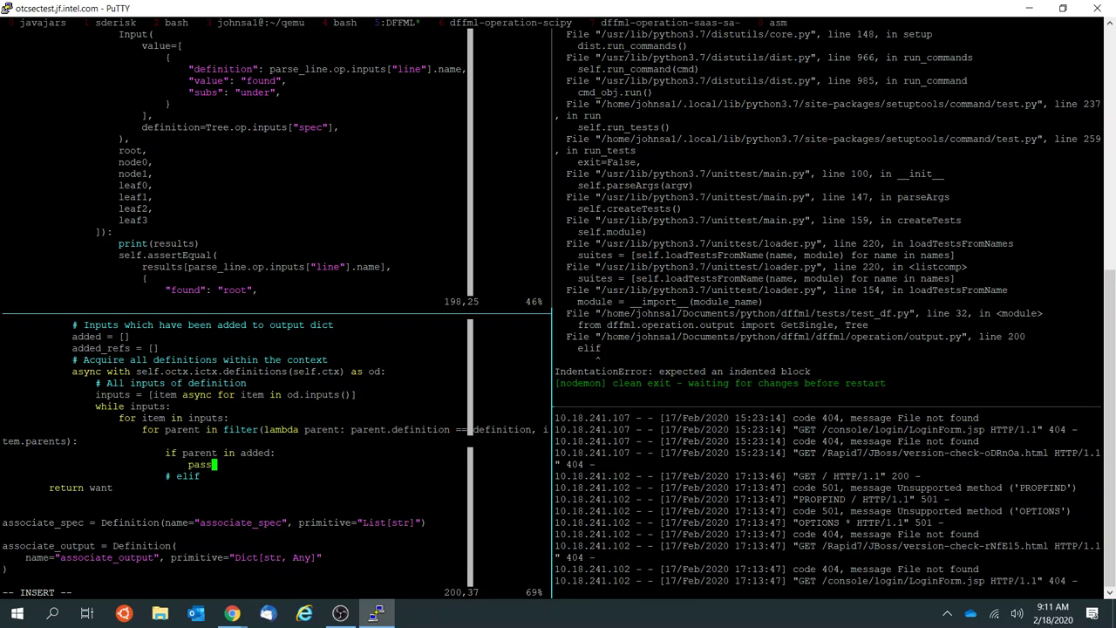
pyautogui.press('Escape')
pyautogui.write(':w')
pyautogui.press('Return')
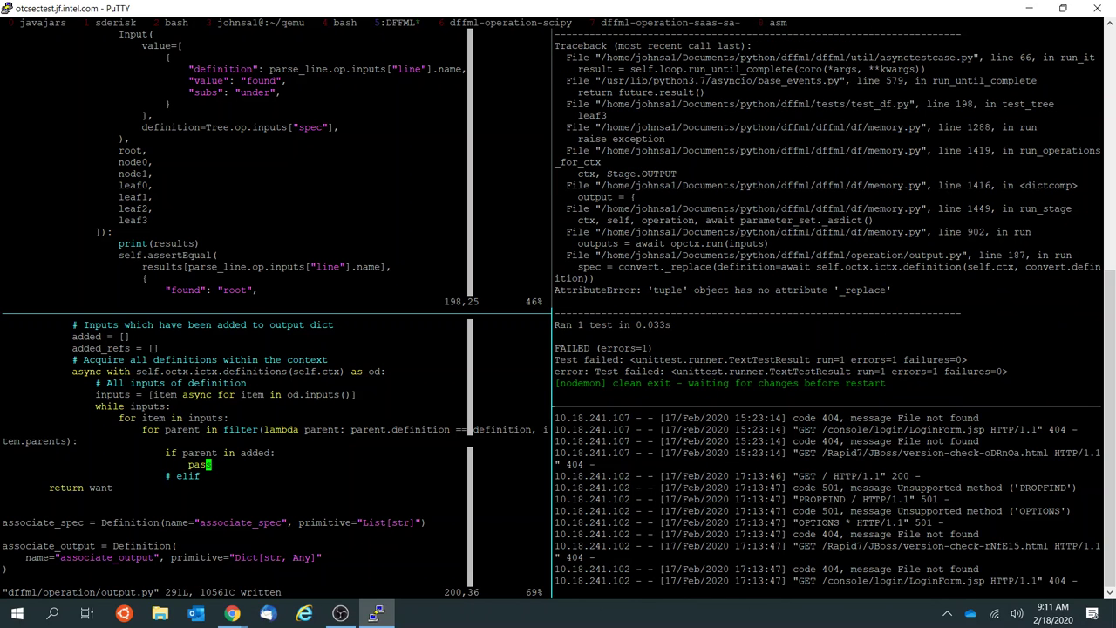
# Step: Stop the nodemon test watcher, clear its pane, and recall the LOGGING=debug nodemon command without running it
pyautogui.click(557, 394)
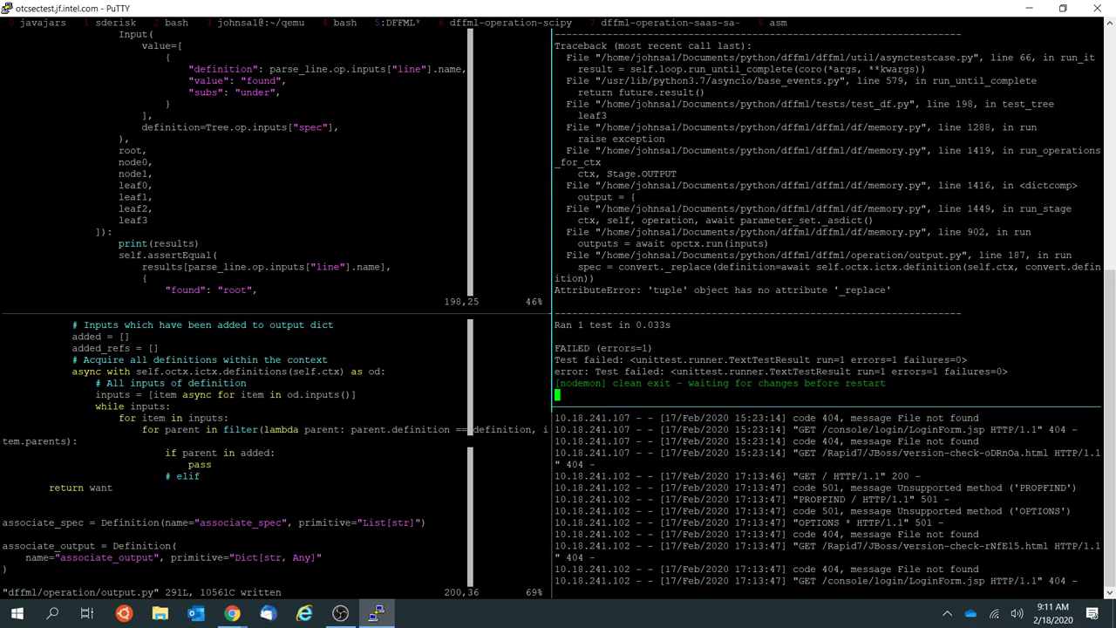
pyautogui.click(558, 592)
pyautogui.write('b')
pyautogui.hotkey('ctrl', 'b')
pyautogui.press('o')
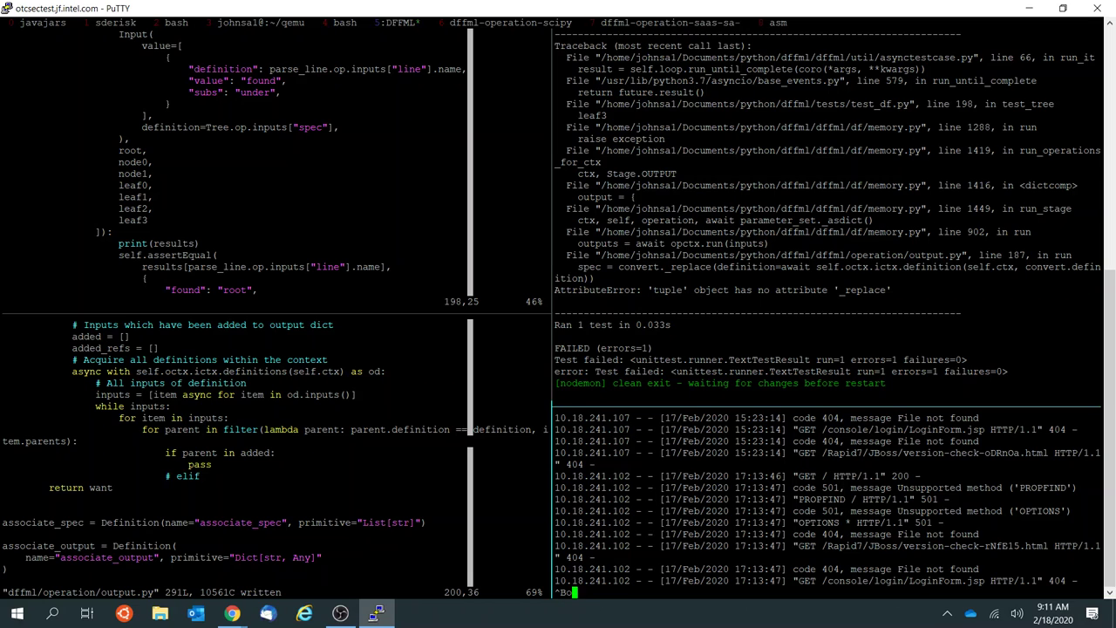
pyautogui.hotkey('ctrl', 'b')
pyautogui.press('o')
pyautogui.hotkey('ctrl', 'b')
pyautogui.press('o')
pyautogui.hotkey('ctrl', 'b')
pyautogui.press('o')
pyautogui.hotkey('ctrl', 'c')
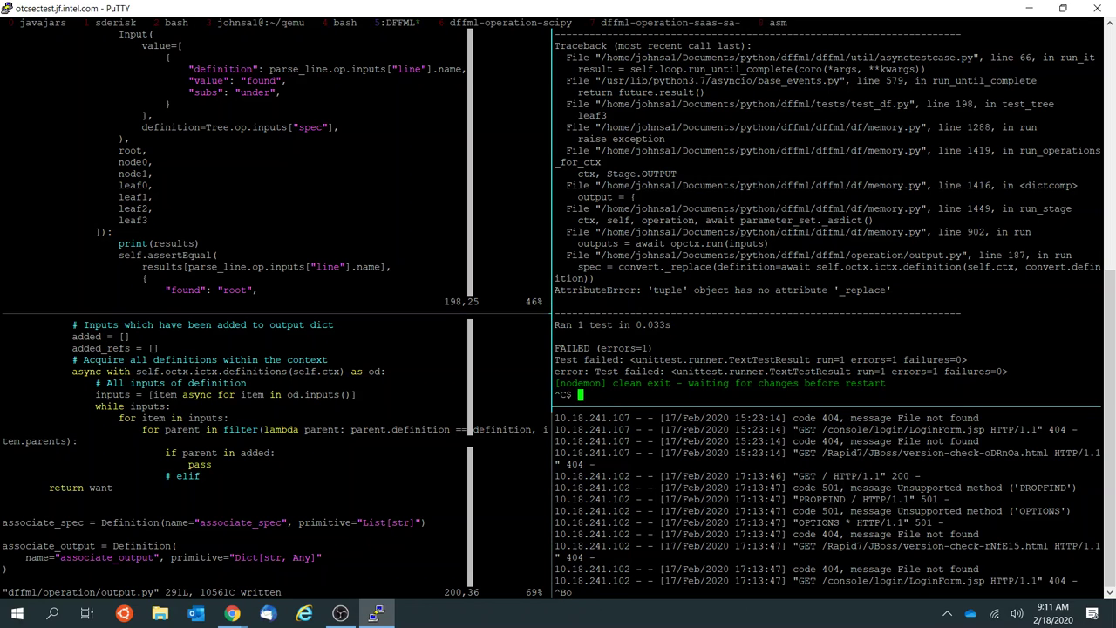
pyautogui.hotkey('ctrl', 'l')
pyautogui.press('Up')
# Step: Quit the vim session showing the tree test and exit that shell to end the asciinema recording
pyautogui.hotkey('ctrl', 'b')
pyautogui.press('o')
pyautogui.hotkey('ctrl', 'b')
pyautogui.write('o')
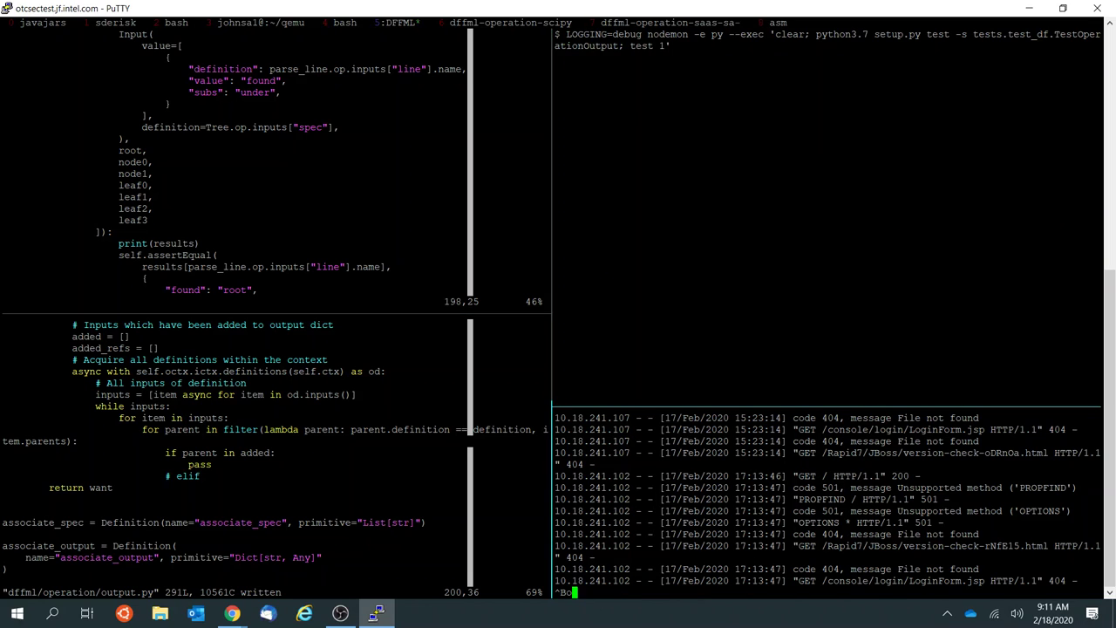
pyautogui.write(':q')
pyautogui.press('Return')
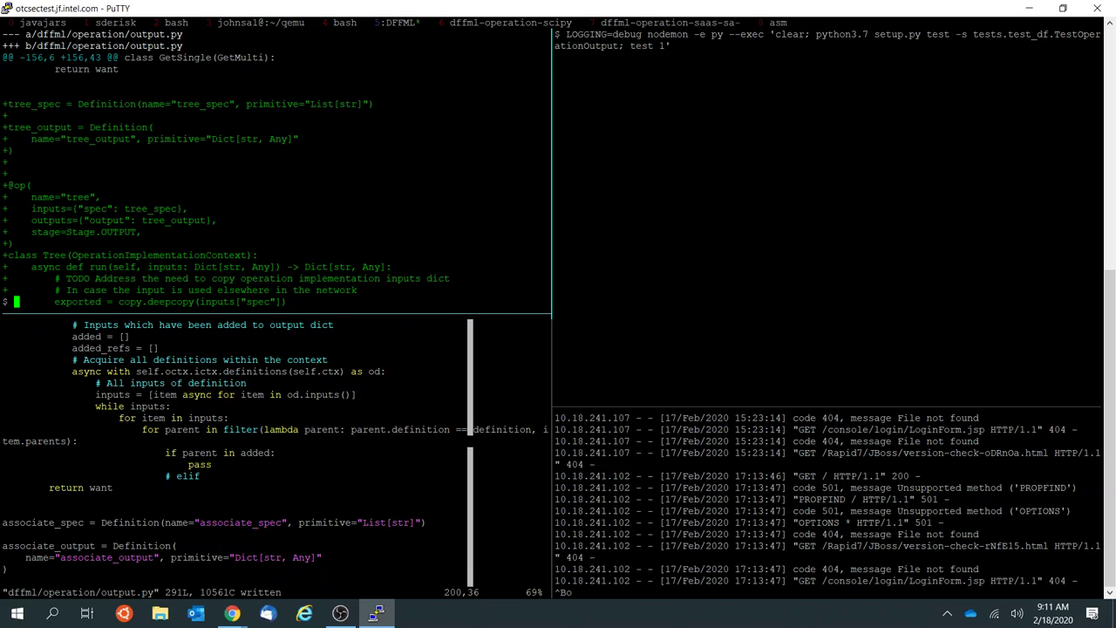
pyautogui.hotkey('ctrl', 'd')
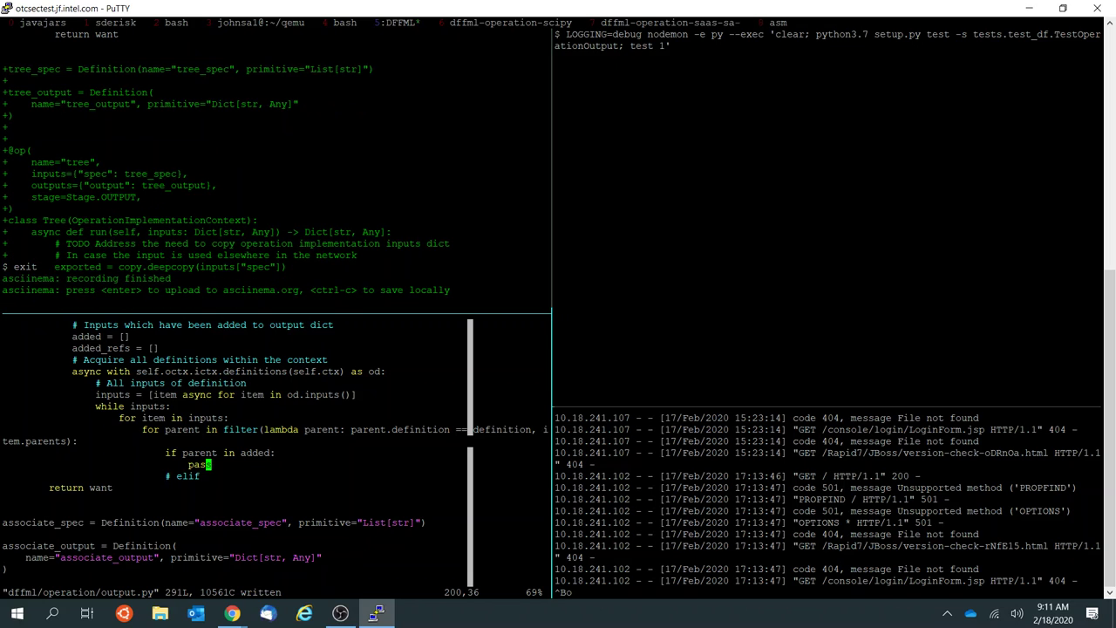
# Step: Stop the HTTP server and save the asciinema recording locally, leaving its pane cleared
pyautogui.hotkey('ctrl', 'b')
pyautogui.press('o')
pyautogui.hotkey('ctrl', 'c')
pyautogui.hotkey('ctrl', 'b')
pyautogui.press('o')
pyautogui.hotkey('ctrl', 'c')
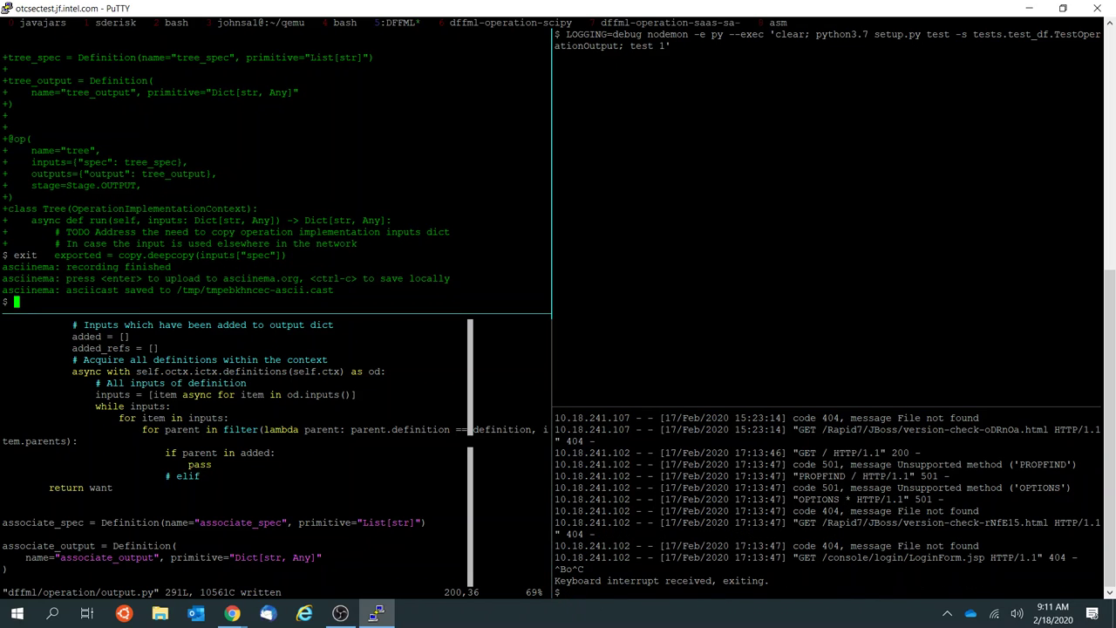
pyautogui.hotkey('ctrl', 'l')
# Step: Quit vim on output.py and close both its pane and the stopped HTTP server's pane
pyautogui.click(443, 373)
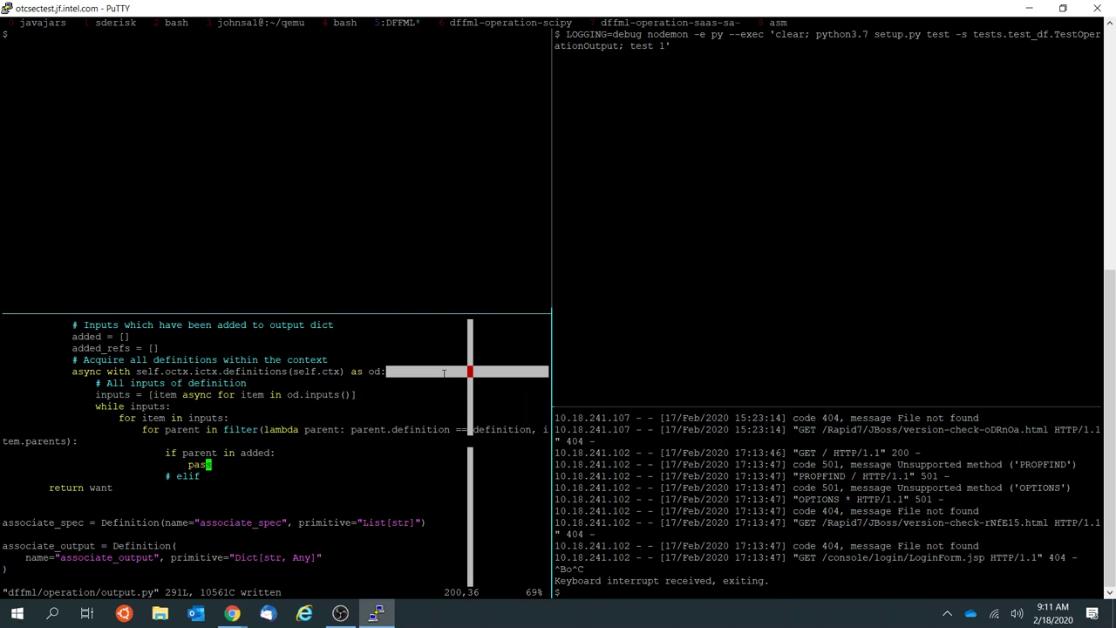
pyautogui.write(':q')
pyautogui.press('Return')
pyautogui.hotkey('ctrl', 'd')
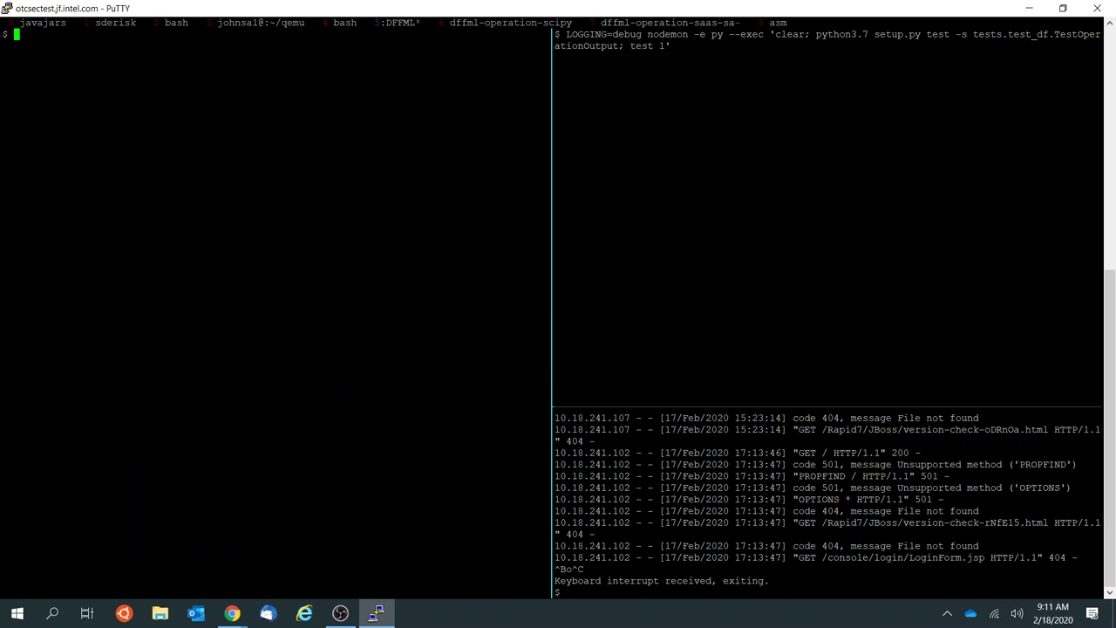
pyautogui.hotkey('ctrl', 'b')
pyautogui.press('o')
pyautogui.hotkey('ctrl', 'b')
pyautogui.press('o')
pyautogui.hotkey('ctrl', 'd')
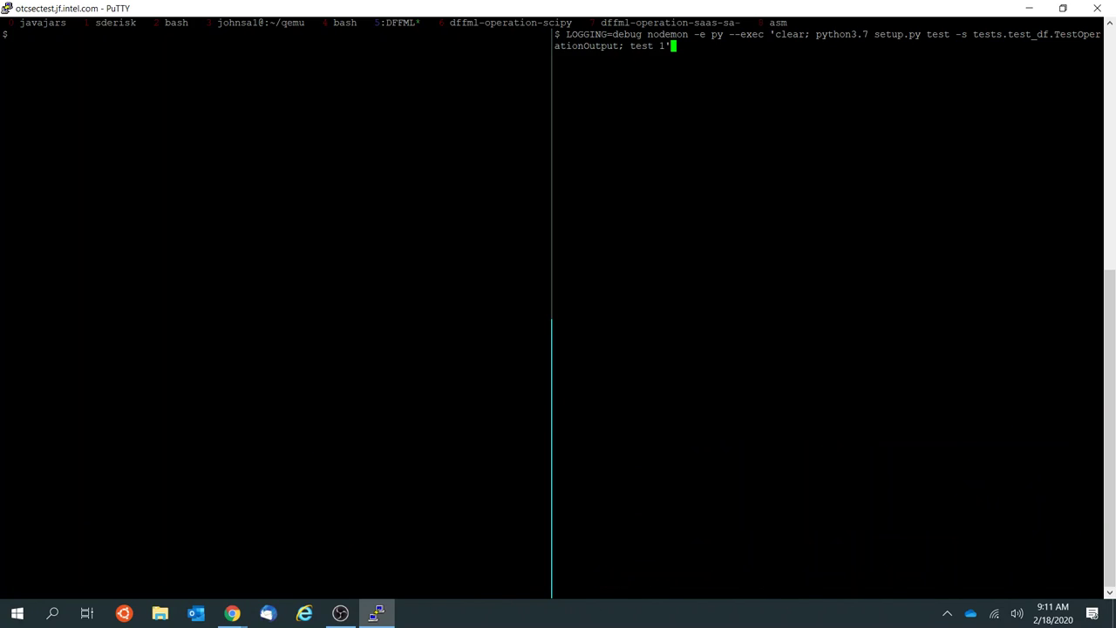
# Step: List the DFFML repository's files with "ll" in the empty shell pane
pyautogui.hotkey('ctrl', 'b')
pyautogui.press('o')
pyautogui.press('Return')
pyautogui.press('Return')
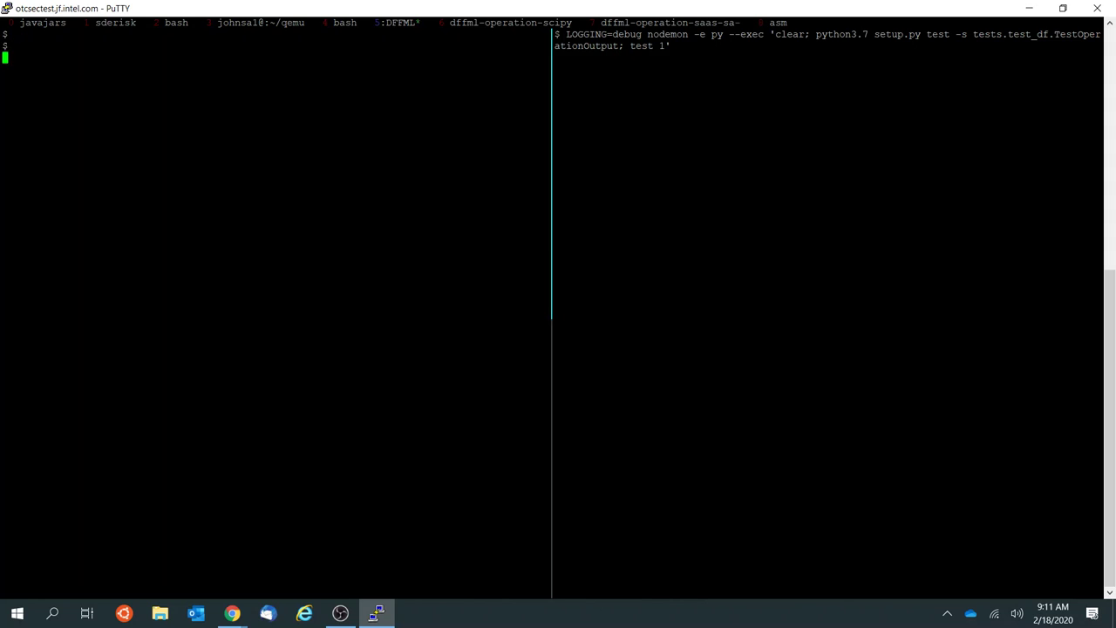
pyautogui.write('ll')
pyautogui.press('Return')
pyautogui.write('vim ')
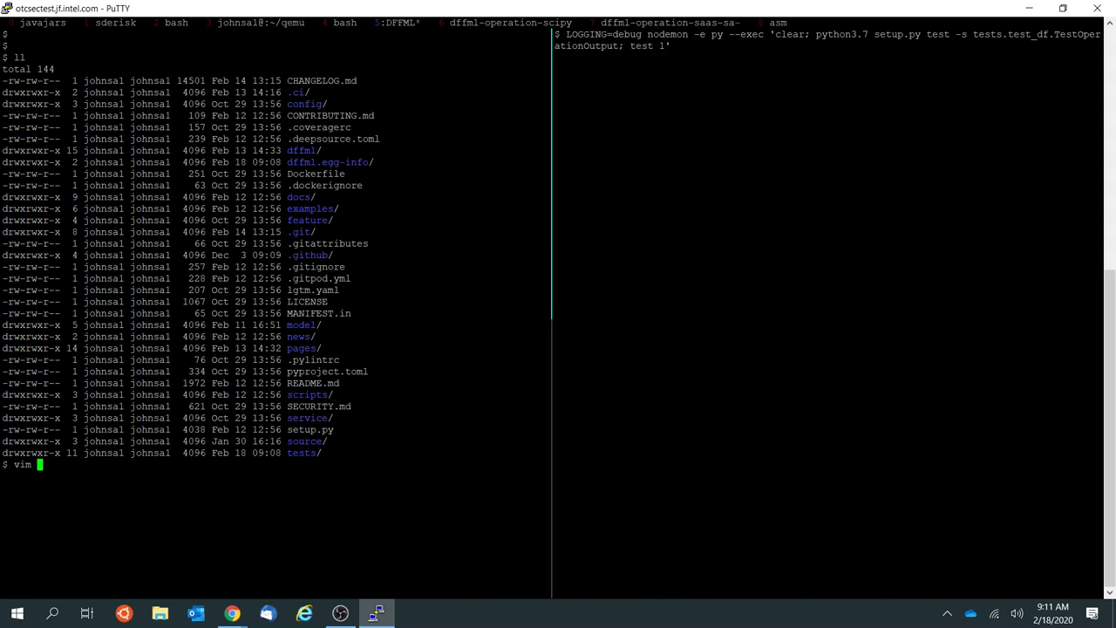
pyautogui.write('config/yaml/dffml_config_yaml/')
pyautogui.press('Tab')
pyautogui.press('Tab')
pyautogui.press('Tab')
pyautogui.press('Tab')
pyautogui.press('Tab')
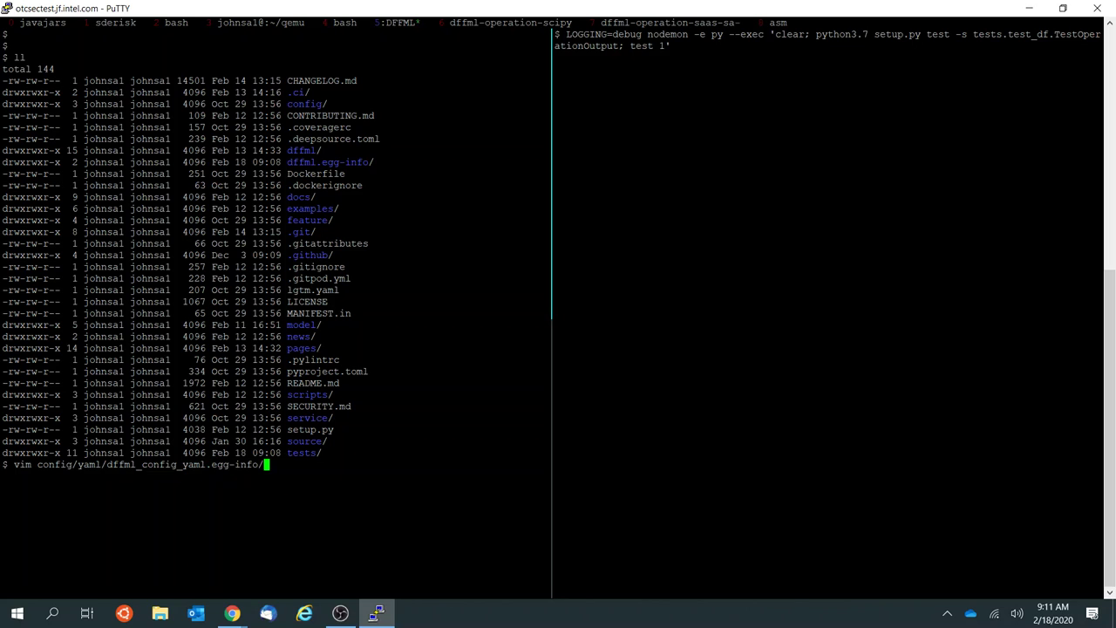
pyautogui.hotkey('ctrl', 'c')
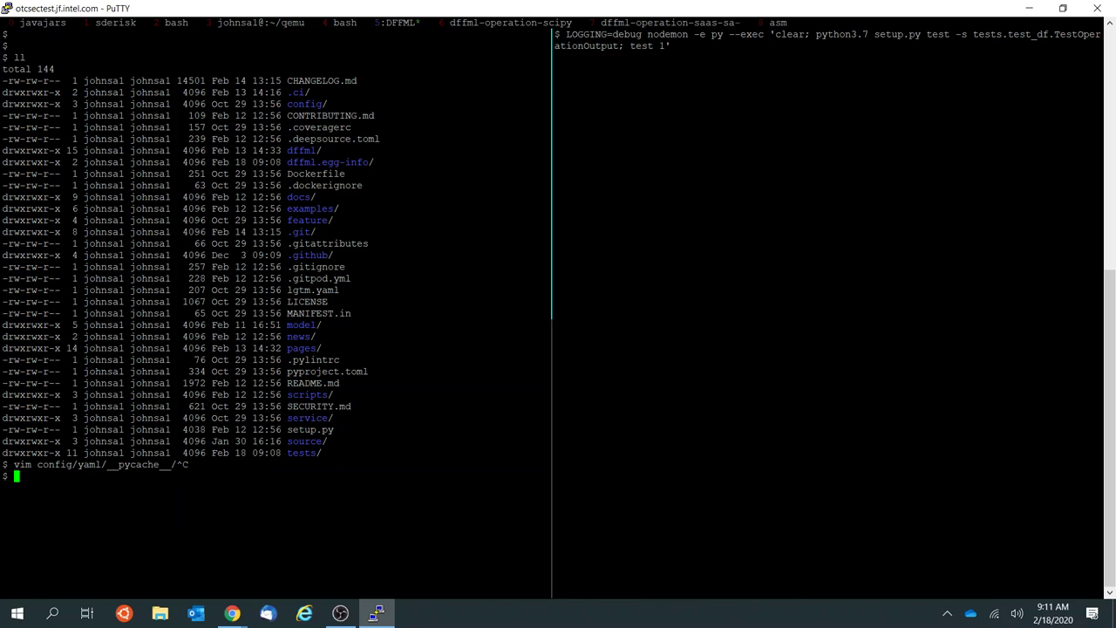
# Step: List the repository files again and open config/yaml/dffml_config_yaml/config.py in vim
pyautogui.write('ll')
pyautogui.press('Return')
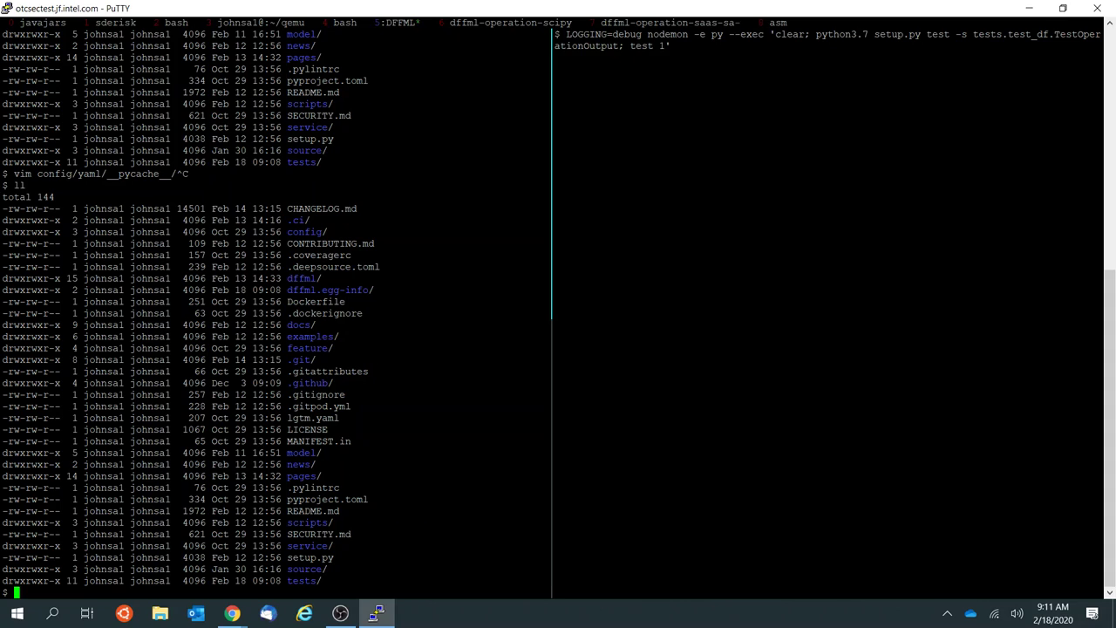
pyautogui.write('vim c')
pyautogui.press('Tab')
pyautogui.write('y')
pyautogui.press('Tab')
pyautogui.press('Tab')
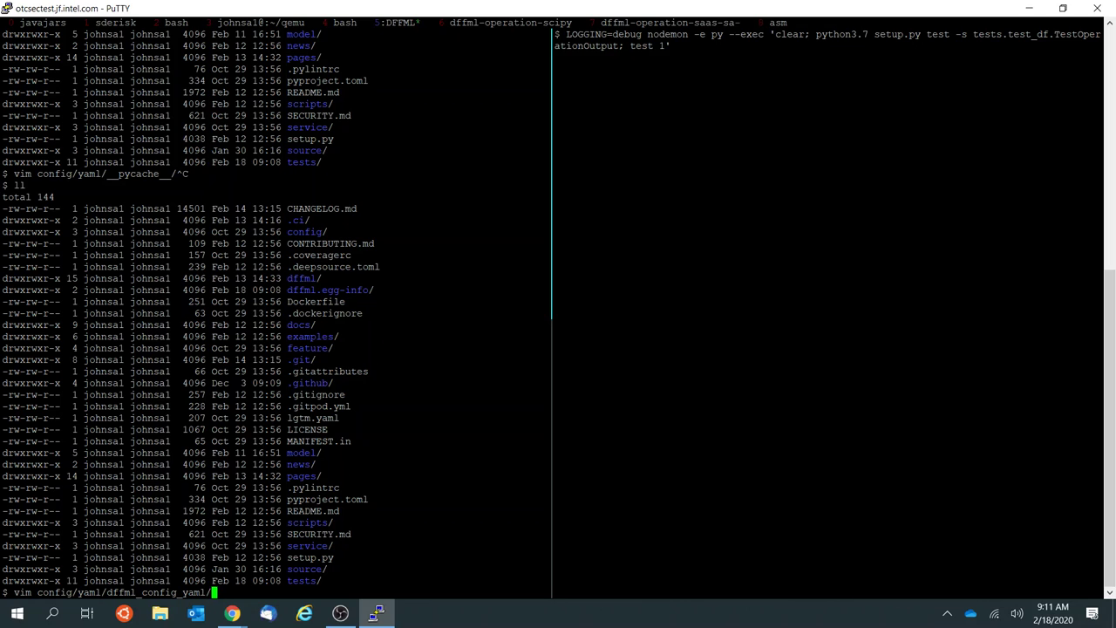
pyautogui.write('c')
pyautogui.press('Tab')
pyautogui.press('Return')
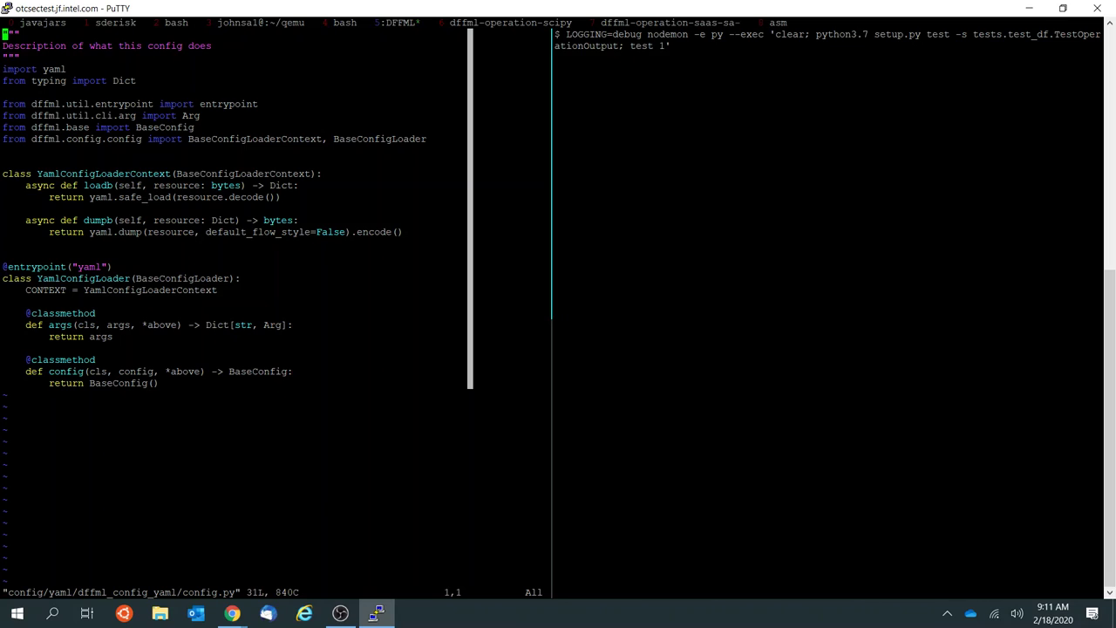
# Step: Examine the YAML config loader code, focusing on the loadb and dumpb methods and their bytes argument
pyautogui.press('j')
pyautogui.press('j')
pyautogui.press('j')
pyautogui.press('j')
pyautogui.press('j')
pyautogui.press('j')
pyautogui.press('j')
pyautogui.press('j')
pyautogui.press('j')
pyautogui.press('j')
pyautogui.press('j')
pyautogui.press('j')
pyautogui.press('j')
pyautogui.press('j')
pyautogui.press('j')
pyautogui.press('j')
pyautogui.press('k')
pyautogui.press('k')
pyautogui.press('k')
pyautogui.press('k')
pyautogui.press('k')
pyautogui.press('k')
pyautogui.press('j')
pyautogui.press('j')
pyautogui.press('j')
pyautogui.press('j')
pyautogui.press('k')
pyautogui.doubleClick(98, 185)
pyautogui.doubleClick(98, 220)
pyautogui.doubleClick(214, 185)
pyautogui.press('Up')
pyautogui.press('Up')
pyautogui.press('Up')
pyautogui.press('Down')
pyautogui.press('Down')
# Step: Open a shell pane below the editor and, inside config/, run "dffml service dev create config dffml-config-png"
pyautogui.hotkey('ctrl', 'b')
pyautogui.press('"')
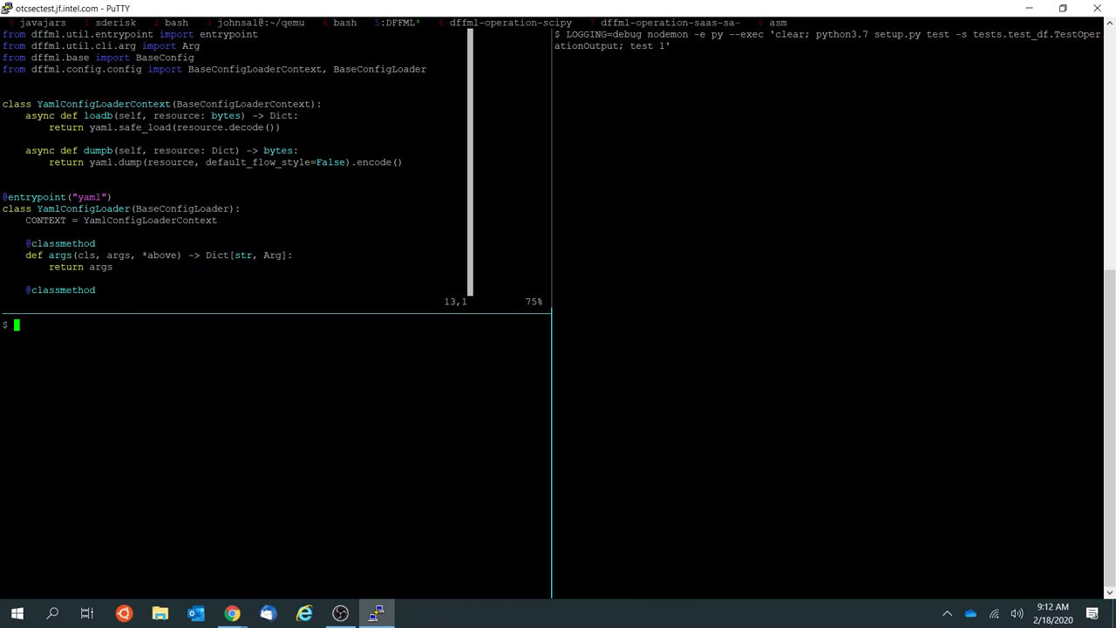
pyautogui.write('cd config/')
pyautogui.press('Return')
pyautogui.write('dffml service dev create ')
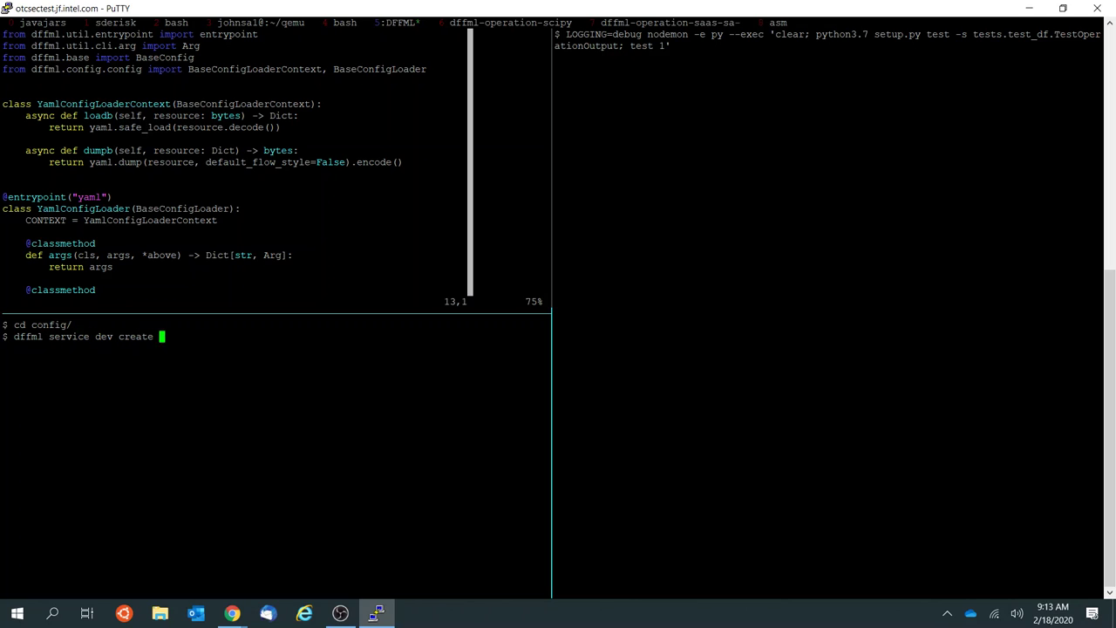
pyautogui.write('config dffml-config-png')
pyautogui.press('Return')
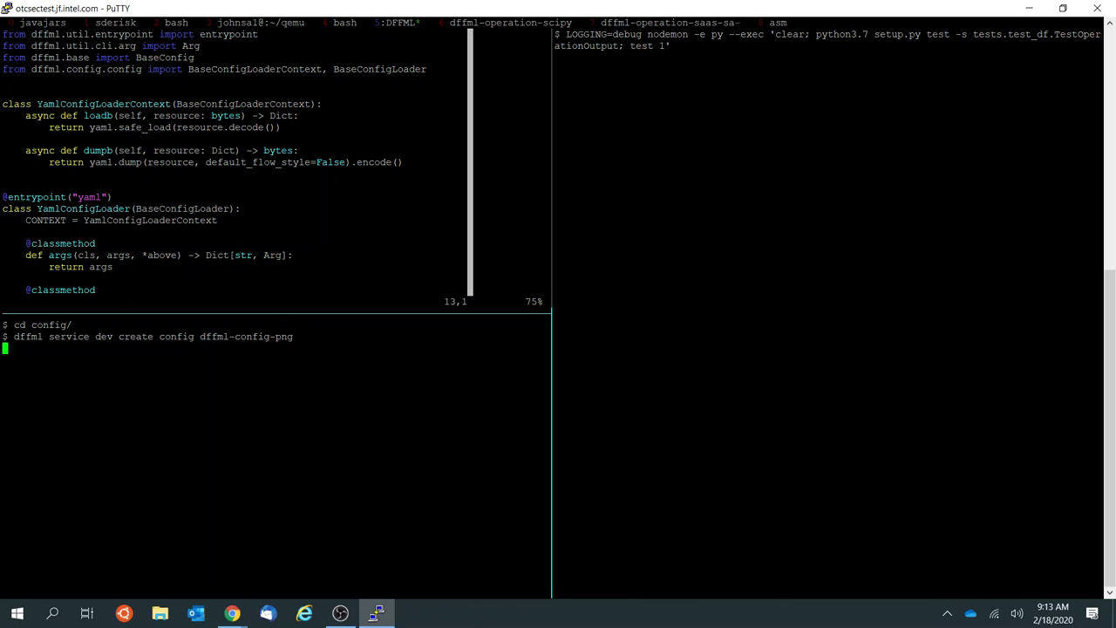
# Step: Rename the dffml-config-png directory to png and list the config directory's contents
pyautogui.write('ls')
pyautogui.press('BackSpace')
pyautogui.press('BackSpace')
pyautogui.write('mv d')
pyautogui.press('Tab')
pyautogui.write('png')
pyautogui.press('Return')
pyautogui.write('ll')
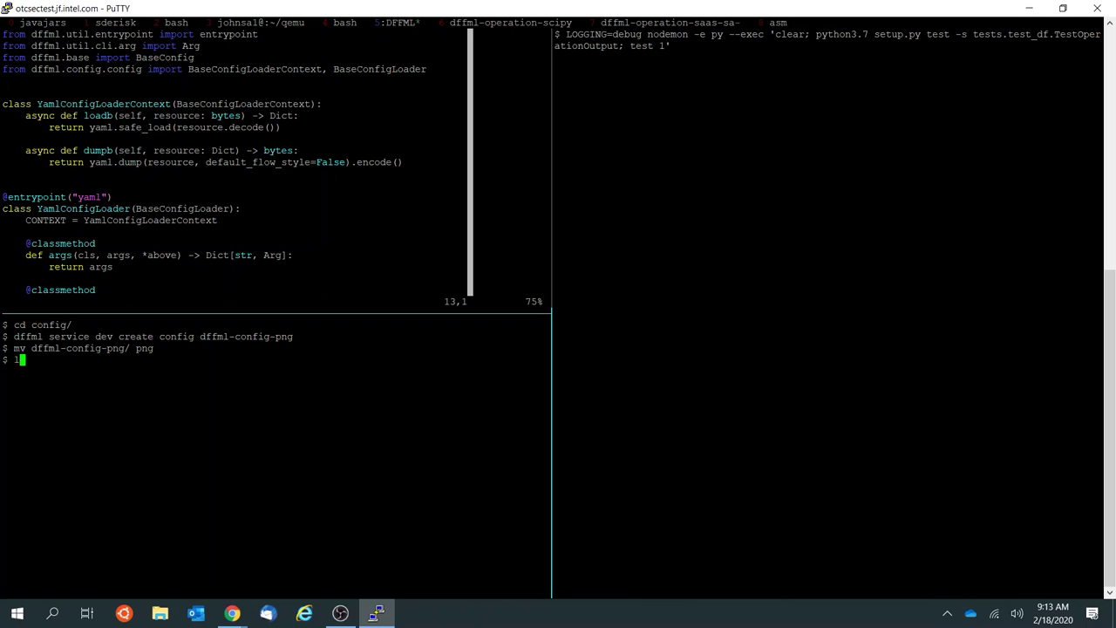
pyautogui.press('Return')
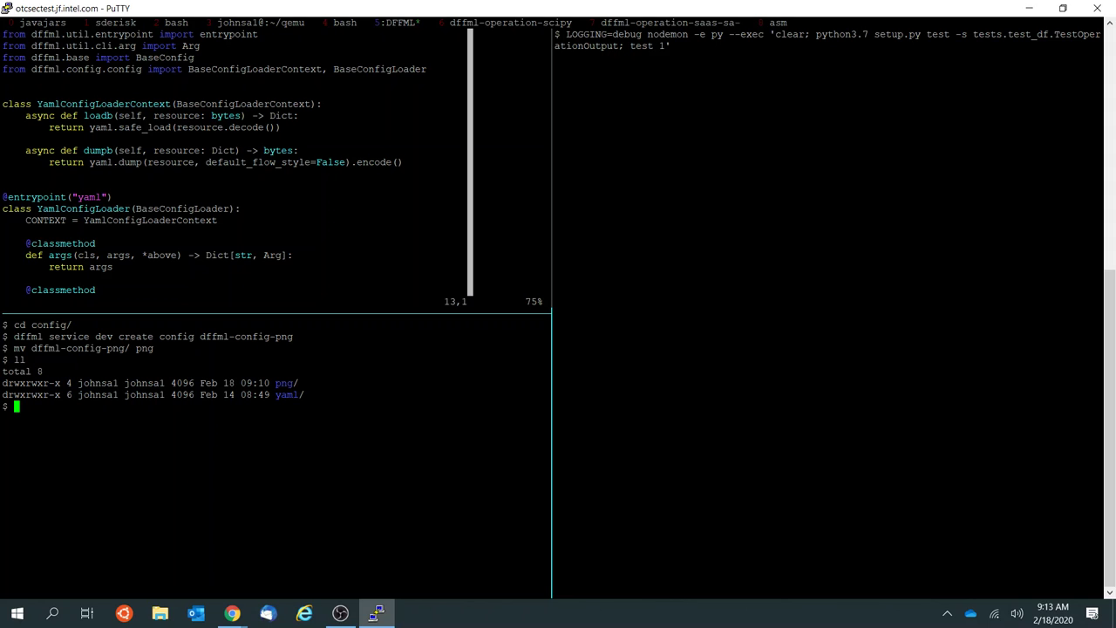
# Step: Switch to Chrome and open the Issues list of the intel/dffml repository on GitHub
pyautogui.moveTo(232, 613)
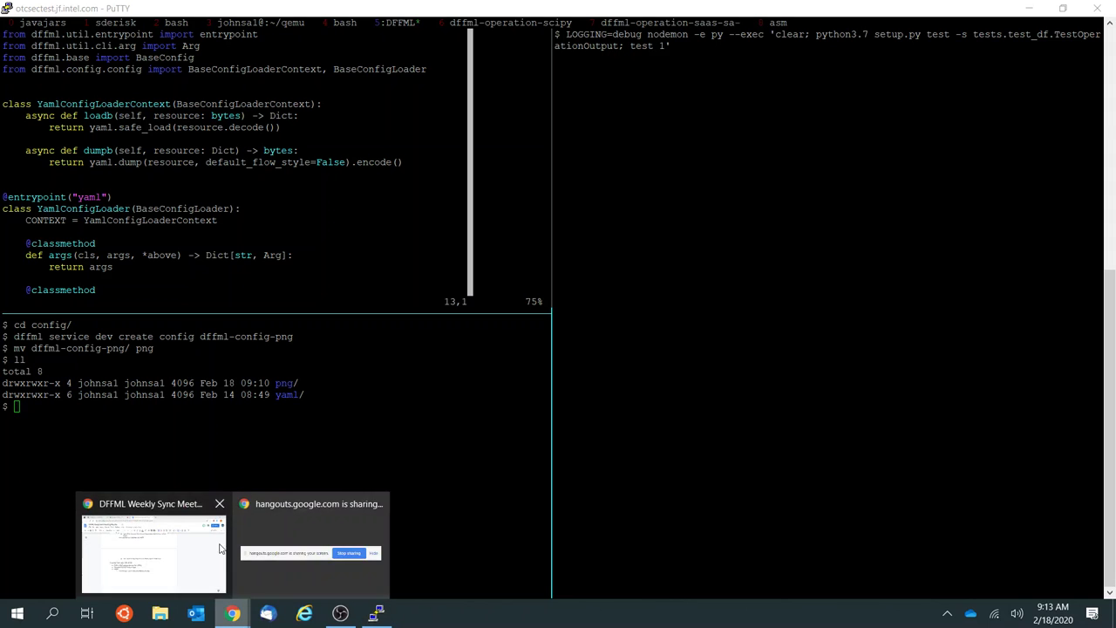
pyautogui.click(197, 578)
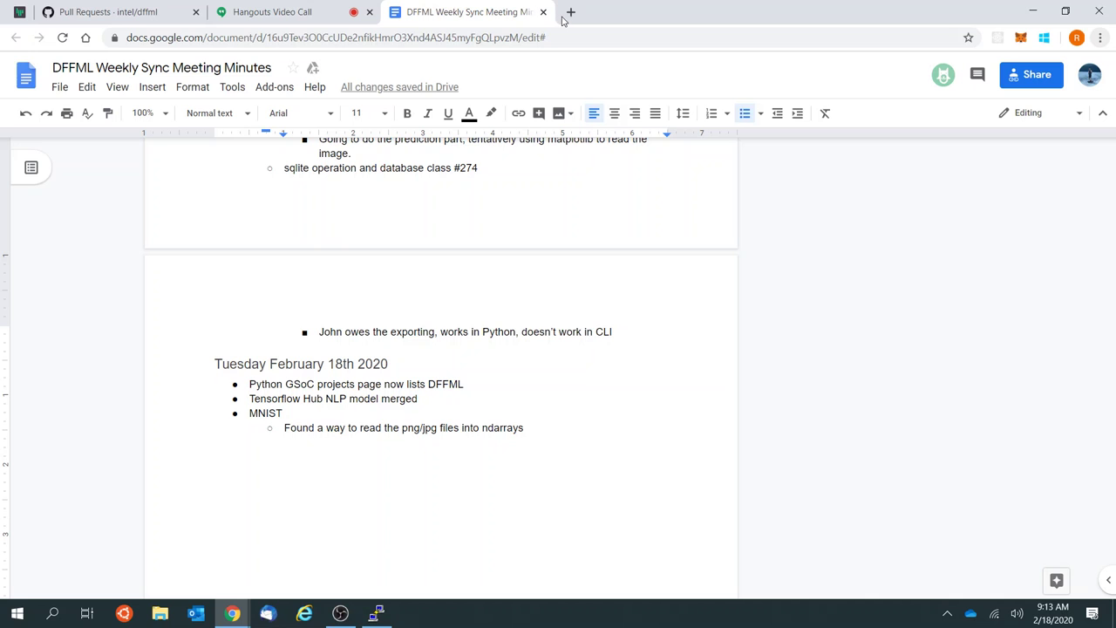
pyautogui.click(148, 8)
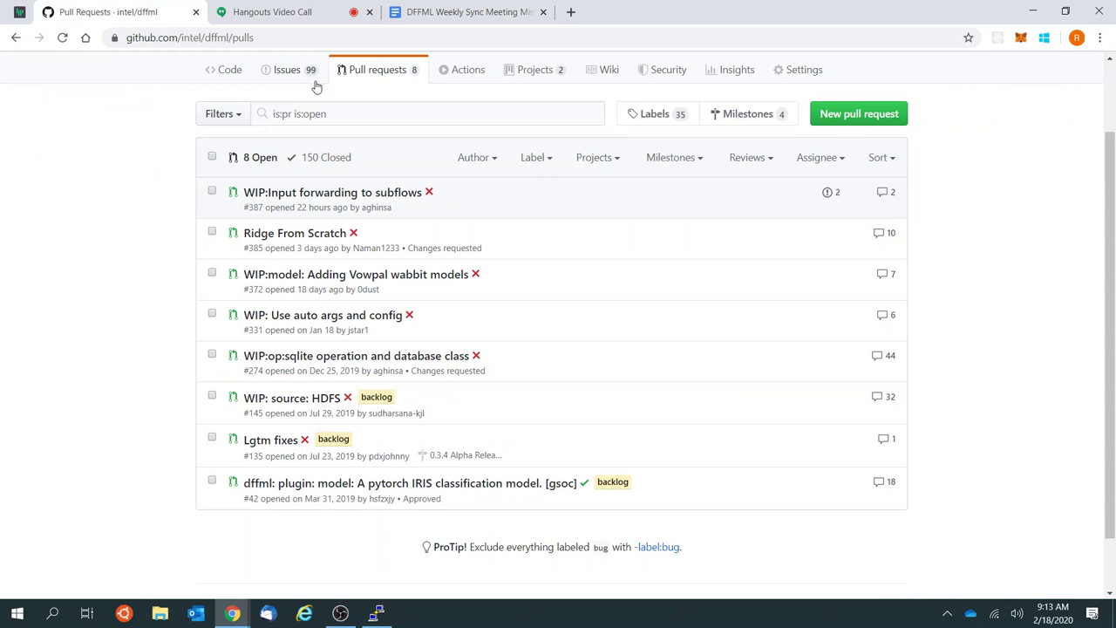
pyautogui.click(289, 84)
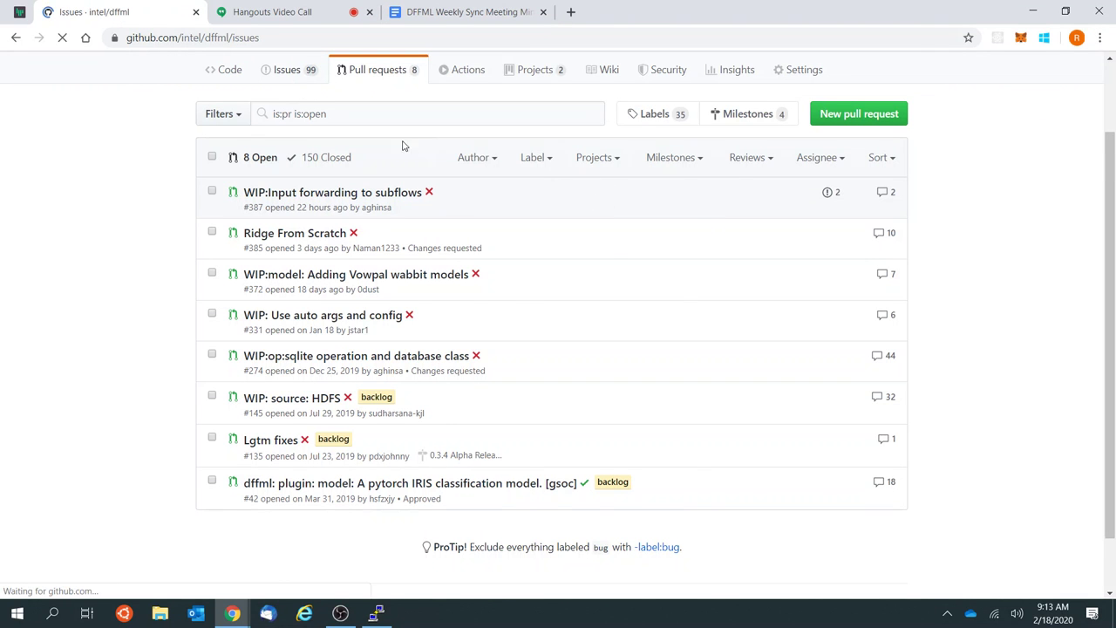
# Step: Look through the first two pages of open issues for one covering the MNIST tutorial and config loader work
pyautogui.scroll(-4, 77, 262)
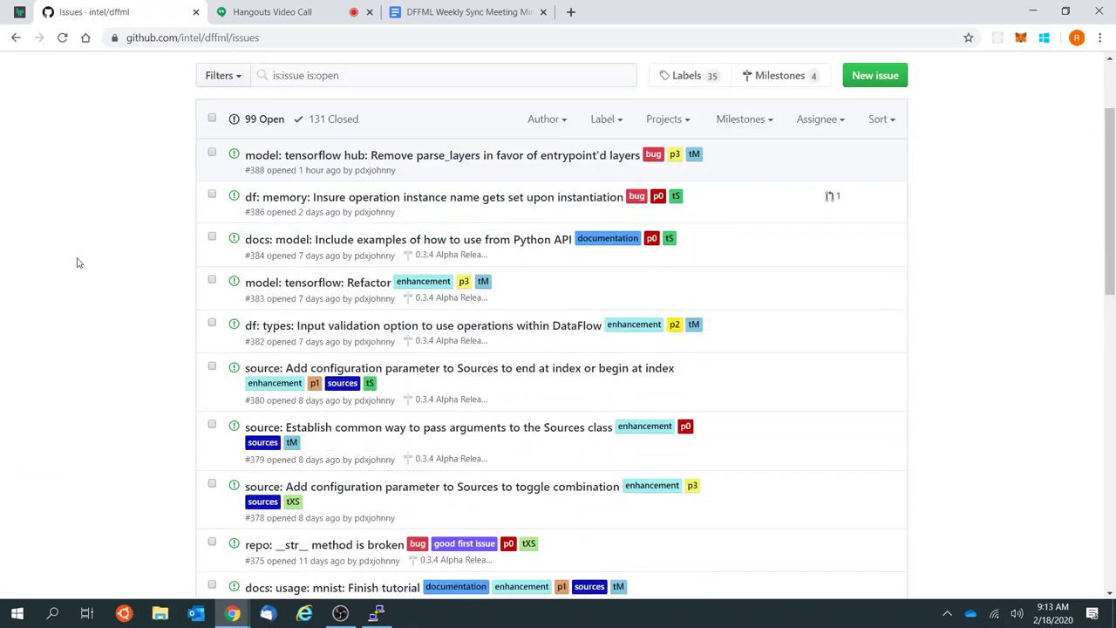
pyautogui.scroll(-7, 77, 263)
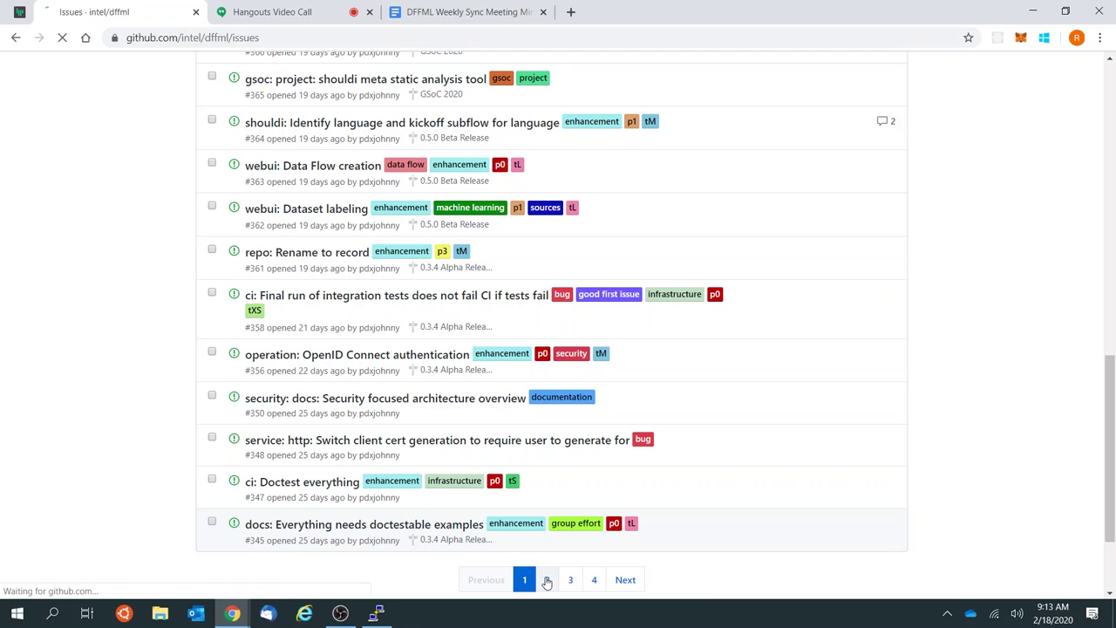
pyautogui.click(547, 580)
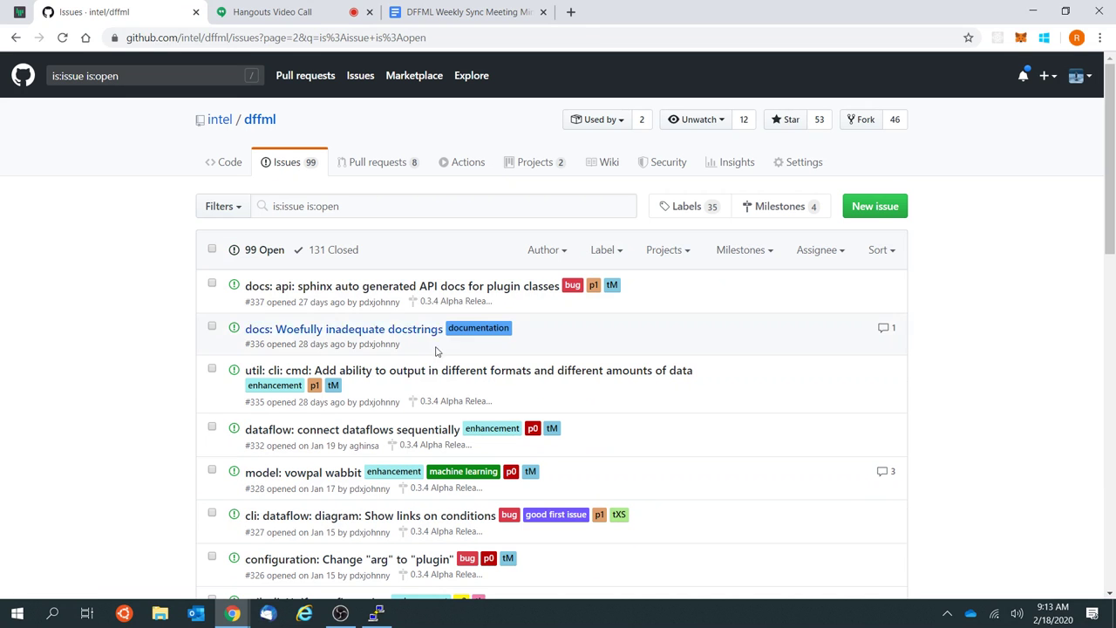
pyautogui.scroll(-4, 150, 289)
pyautogui.scroll(-1, 150, 290)
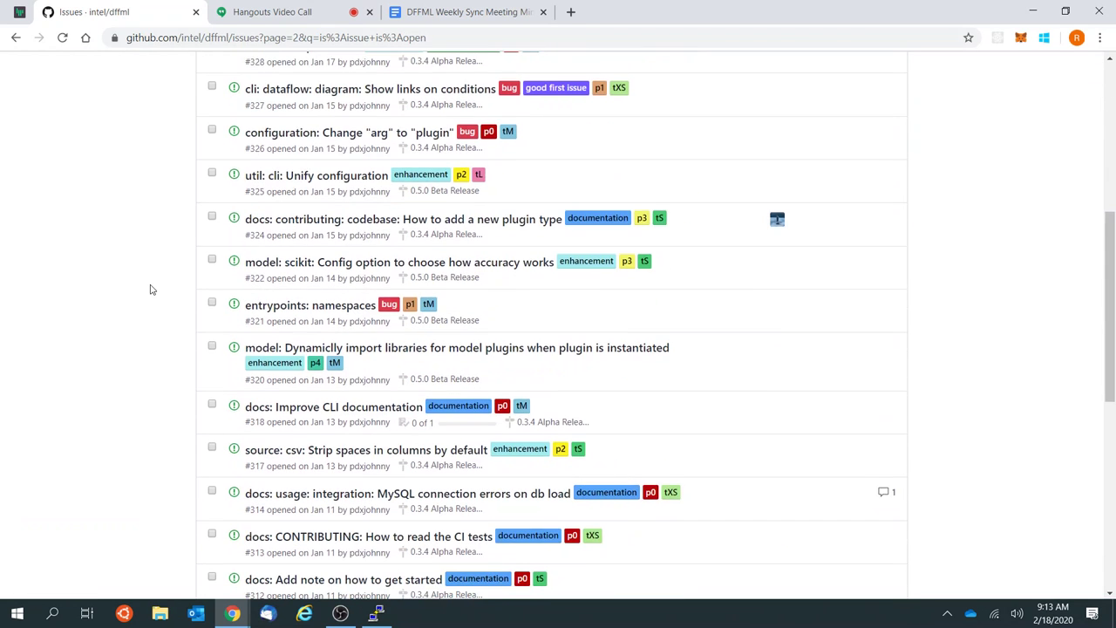
pyautogui.scroll(-3, 150, 289)
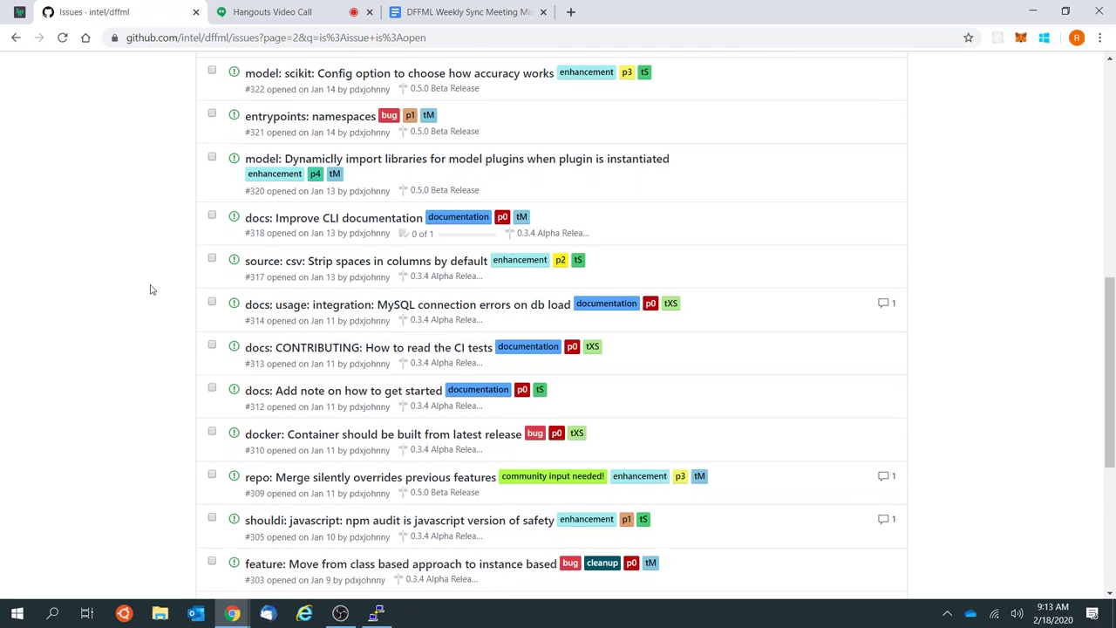
pyautogui.scroll(-2, 150, 289)
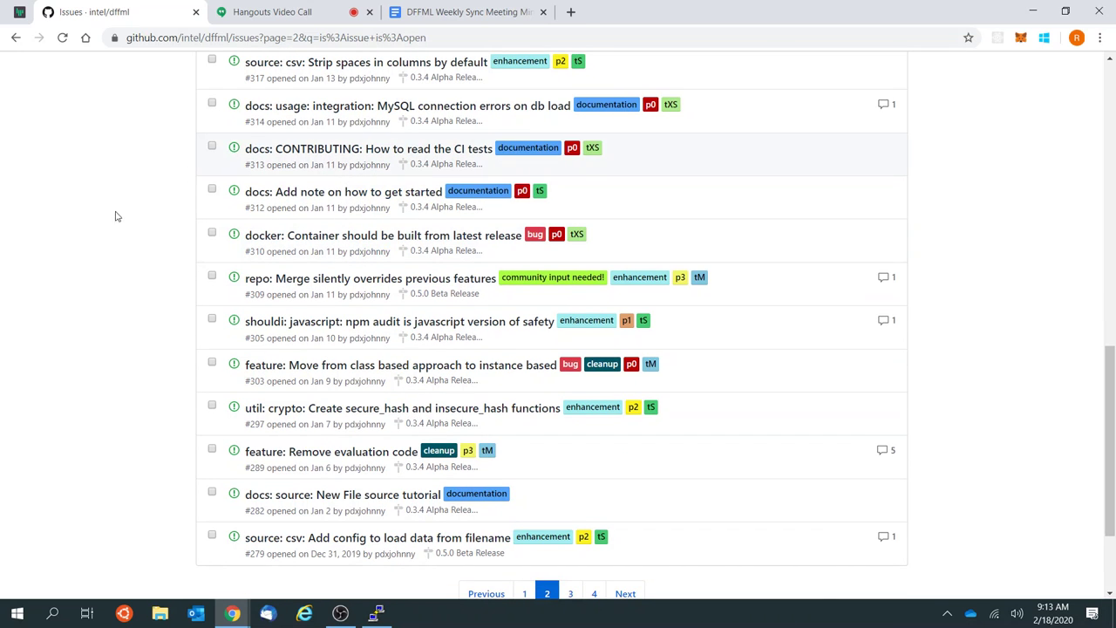
pyautogui.scroll(5, 134, 251)
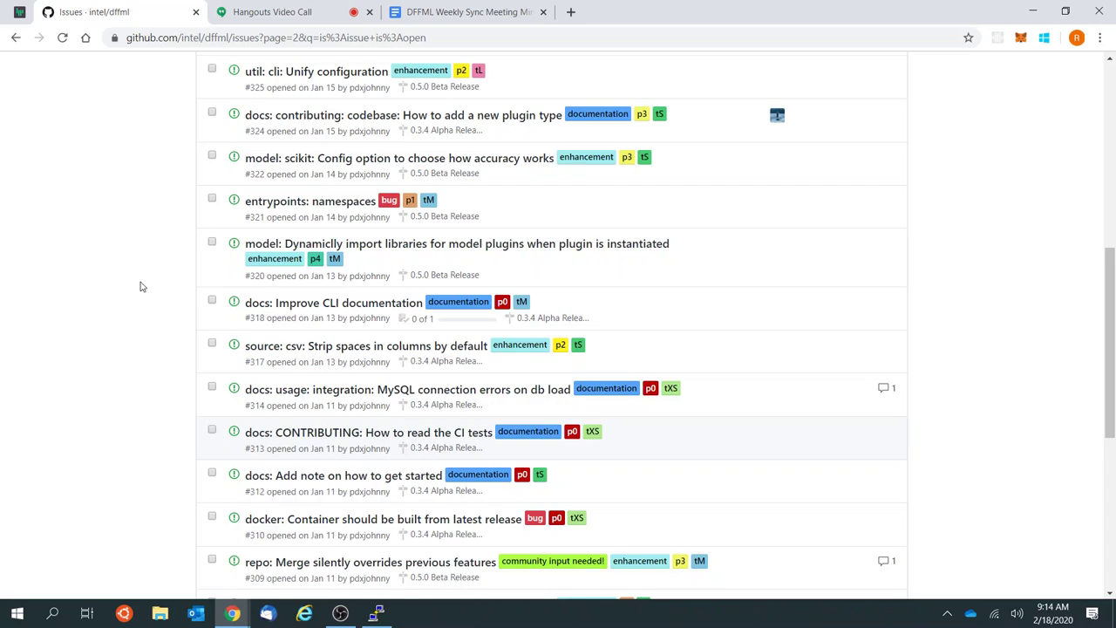
pyautogui.scroll(7, 142, 286)
pyautogui.scroll(-15, 142, 286)
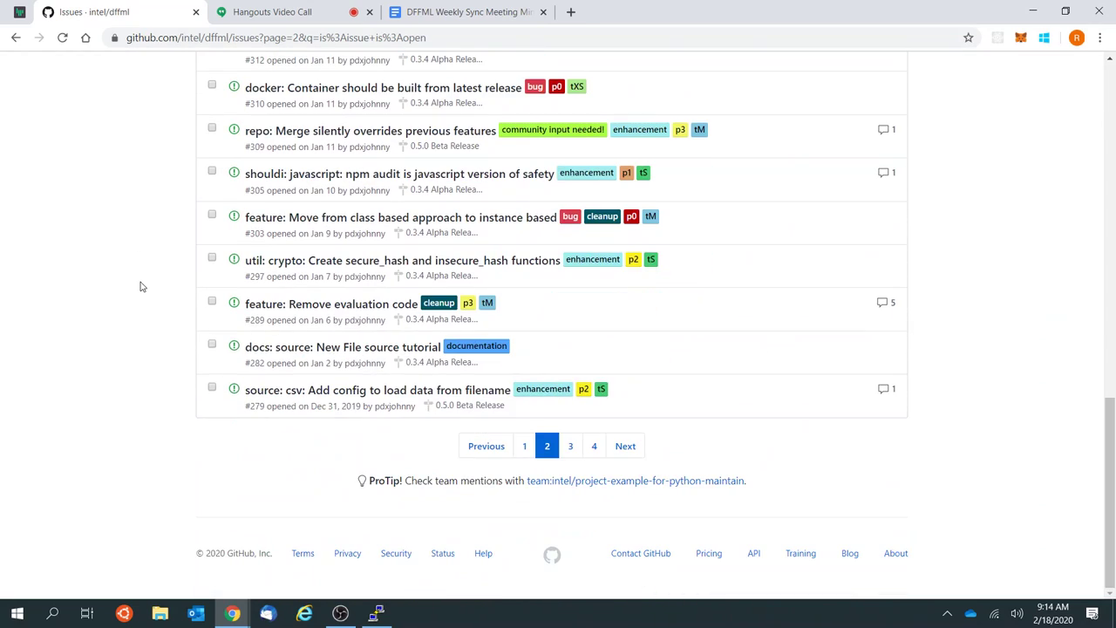
# Step: Return to the first page of issues, open "docs: usage: mnist: Finish tutorial" and read its opening comment
pyautogui.click(523, 452)
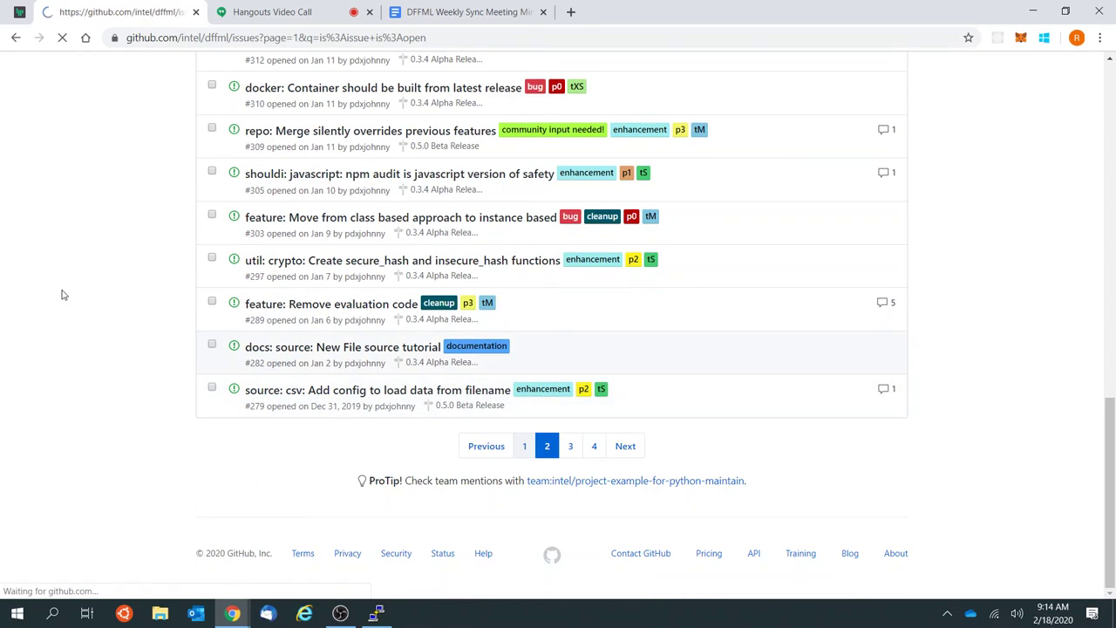
pyautogui.scroll(-5, 62, 295)
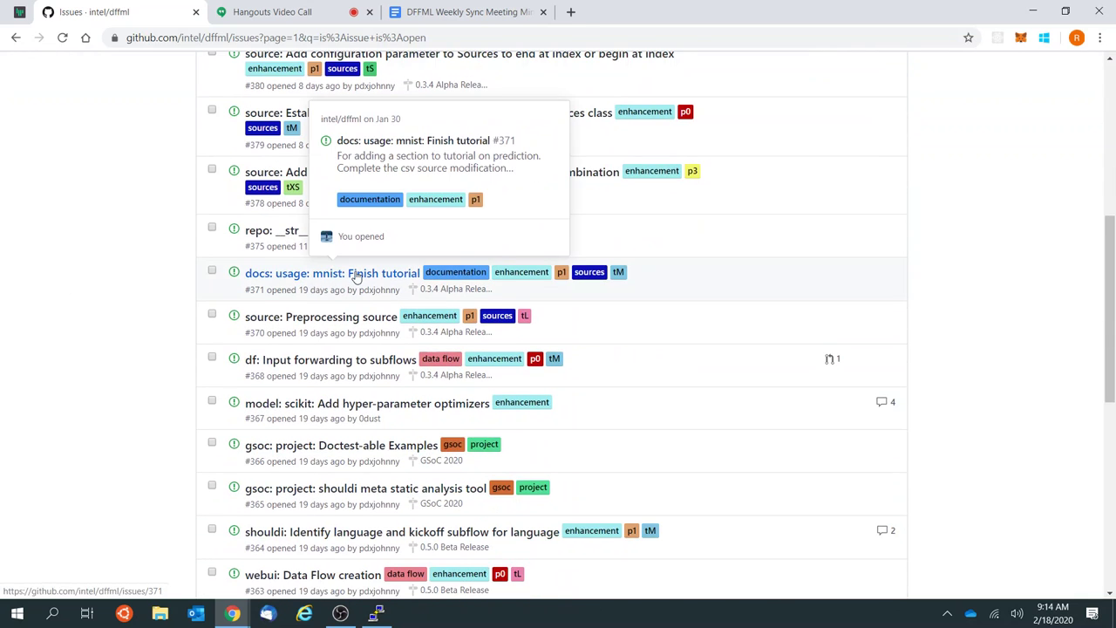
pyautogui.click(356, 277)
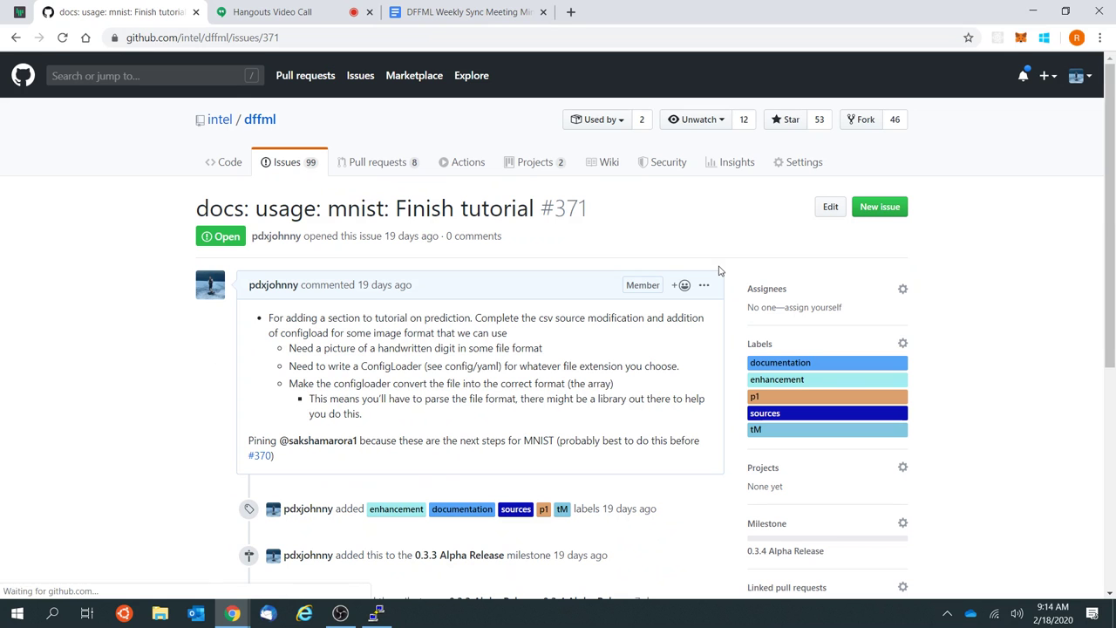
pyautogui.moveTo(356, 333); pyautogui.dragTo(597, 319)
pyautogui.click(594, 318)
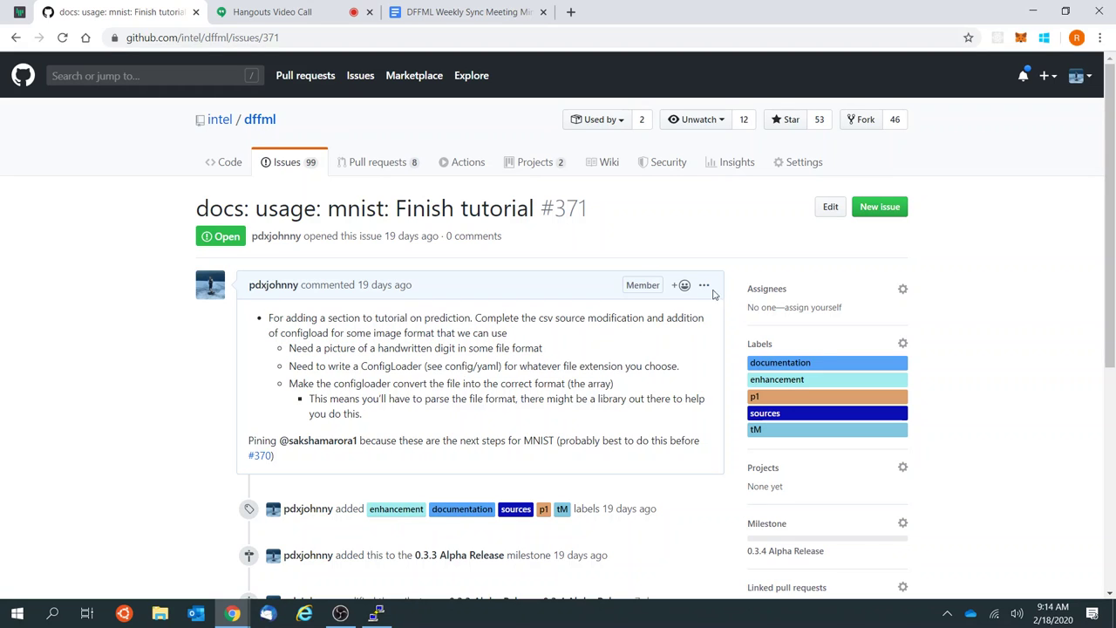
# Step: Open the issue's opening comment for editing and add blank lines at its end
pyautogui.click(705, 288)
pyautogui.click(614, 366)
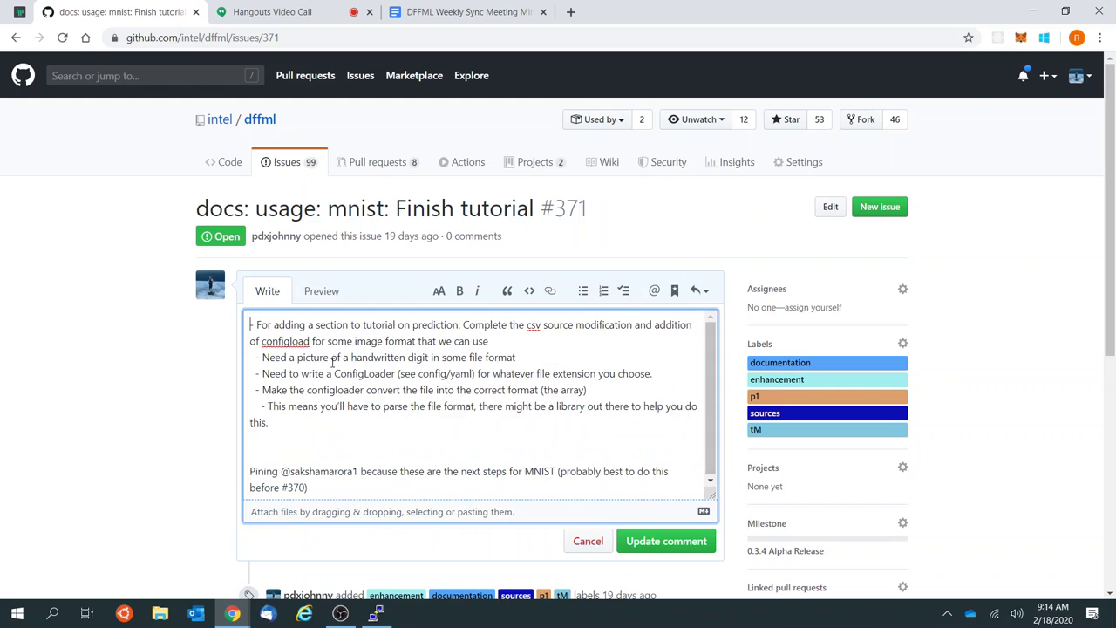
pyautogui.press('Return')
pyautogui.press('Return')
pyautogui.press('Return')
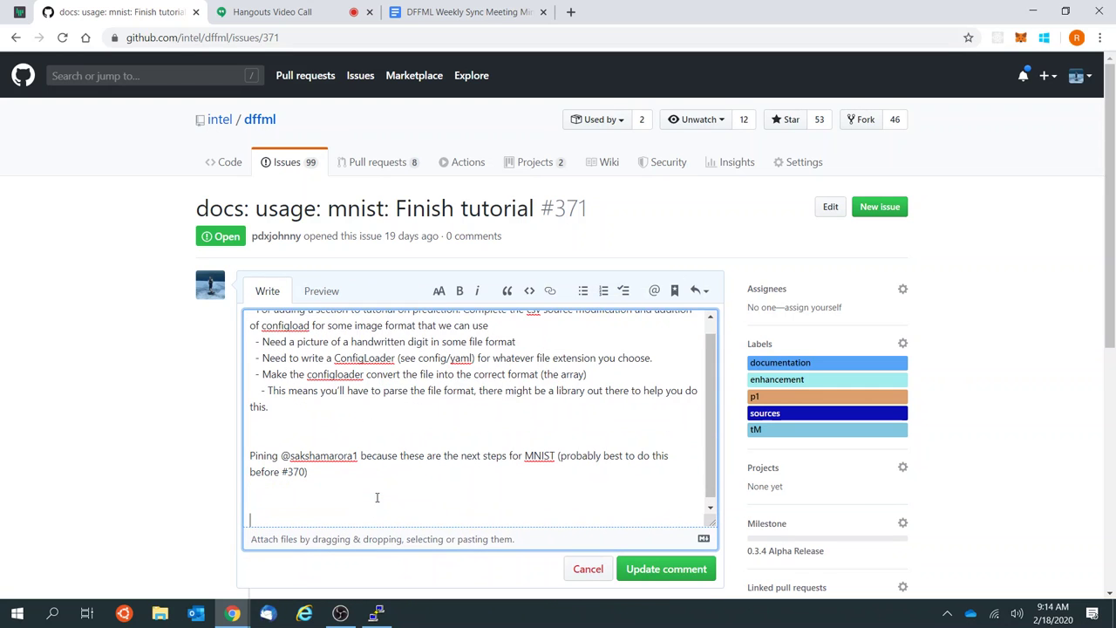
# Step: Open the repository's code in a separate browser tab and go to dffml/source/csv.py
pyautogui.middleClick(220, 162)
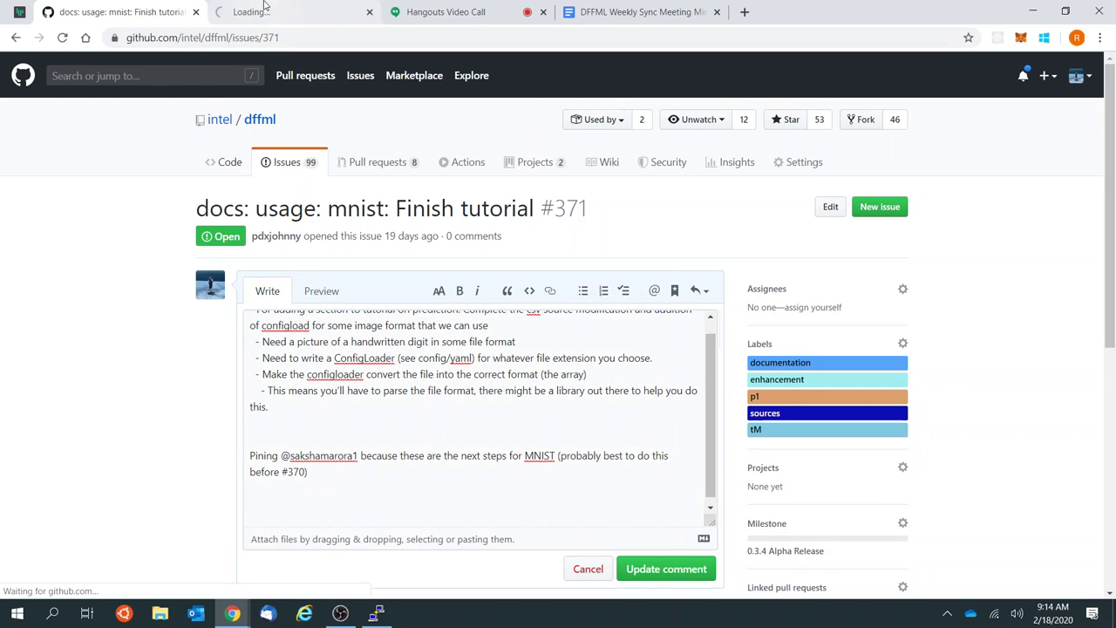
pyautogui.hotkey('ctrl', 'Tab')
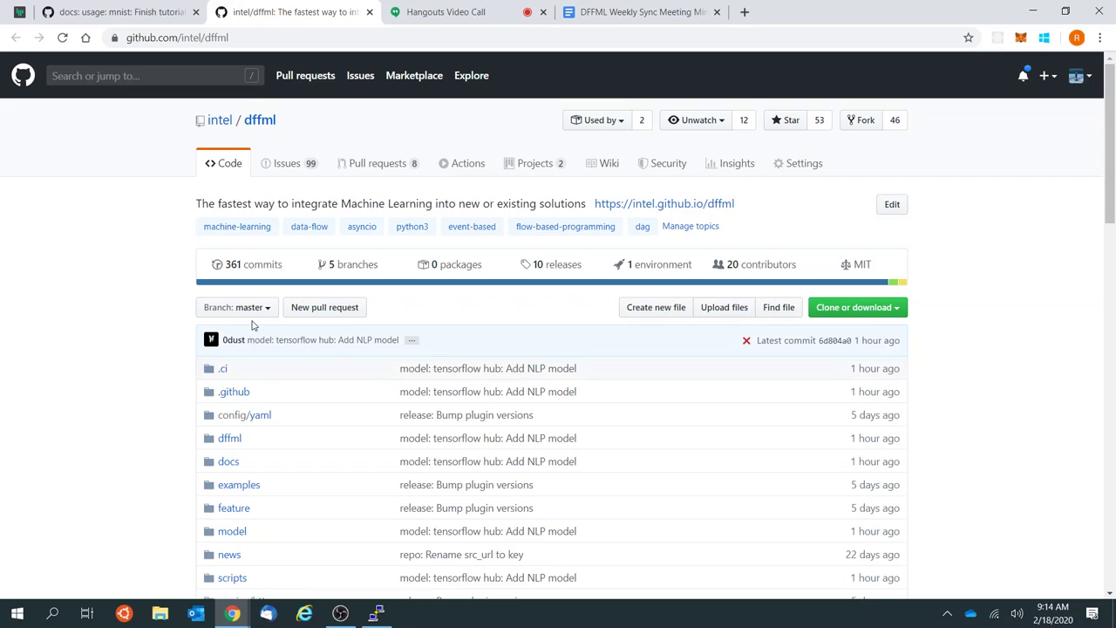
pyautogui.scroll(-2, 252, 324)
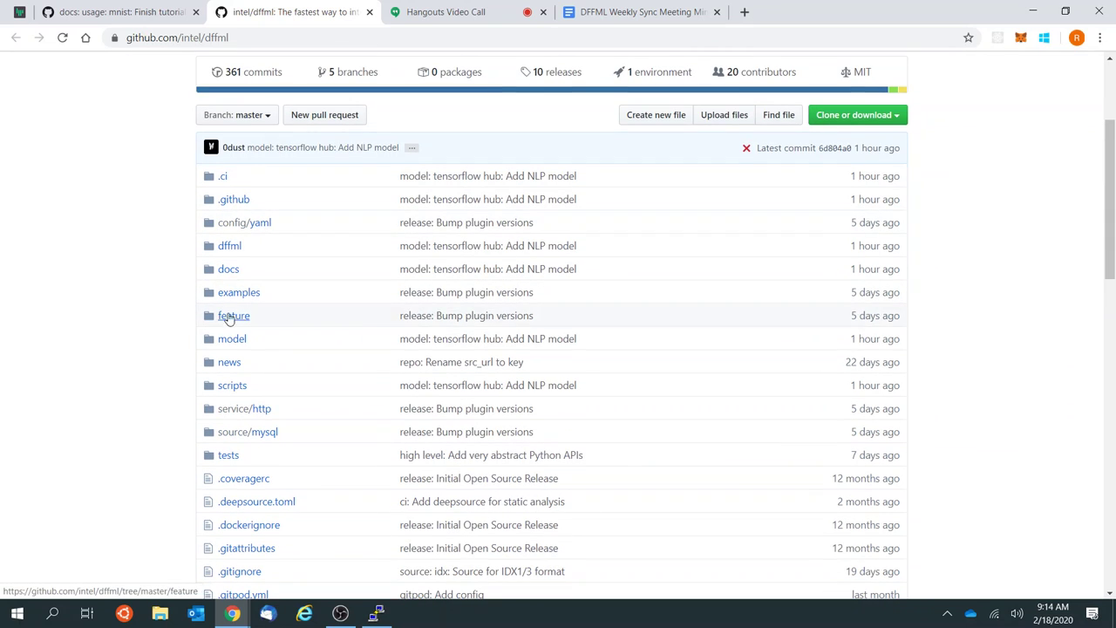
pyautogui.click(234, 248)
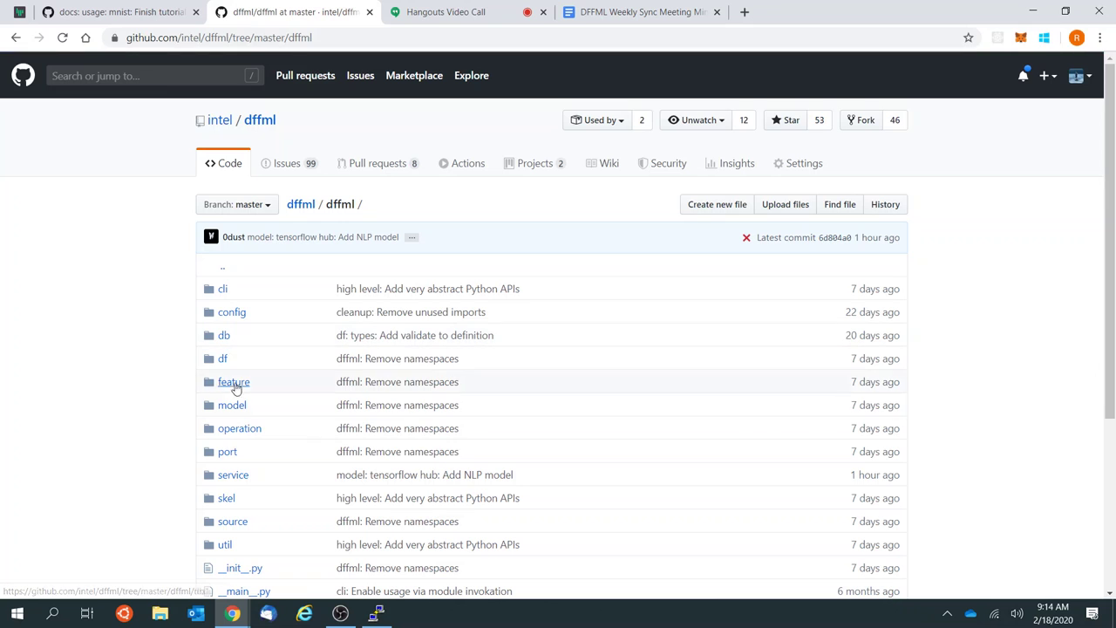
pyautogui.click(233, 523)
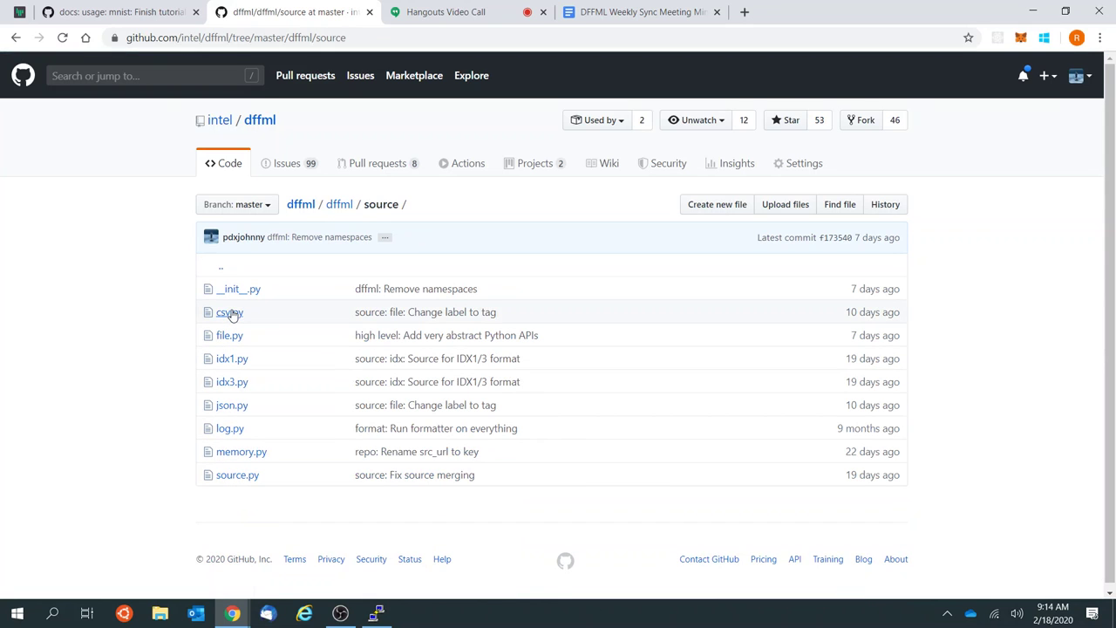
pyautogui.click(230, 313)
# Step: Review csv.py and copy a permalink to lines 47 to 51, the CSVSourceConfig class
pyautogui.scroll(-7, 438, 301)
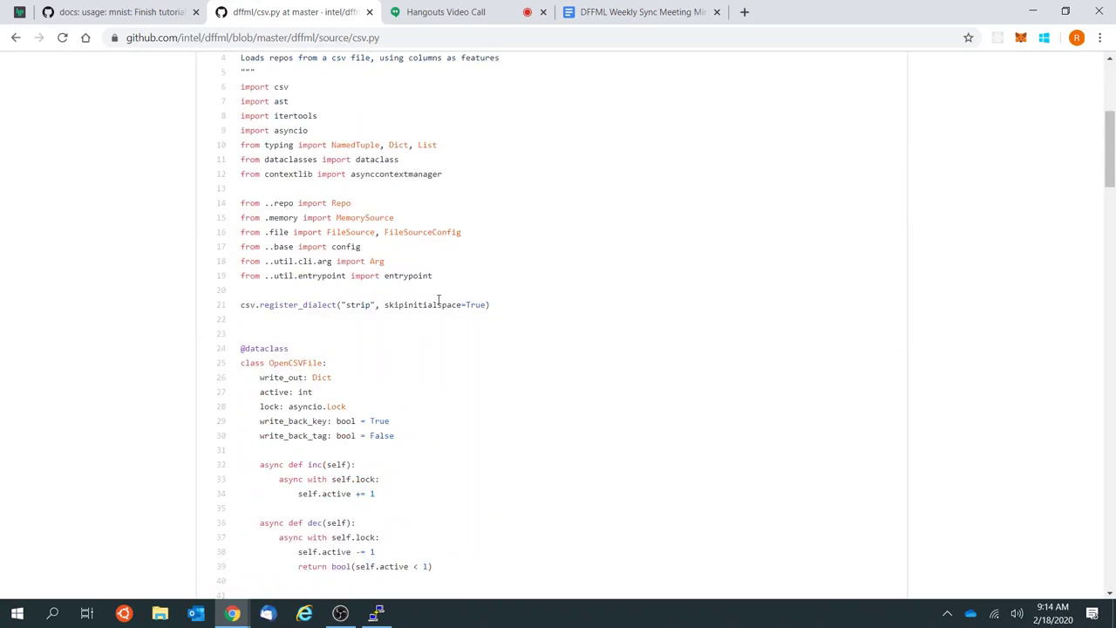
pyautogui.scroll(-13, 438, 302)
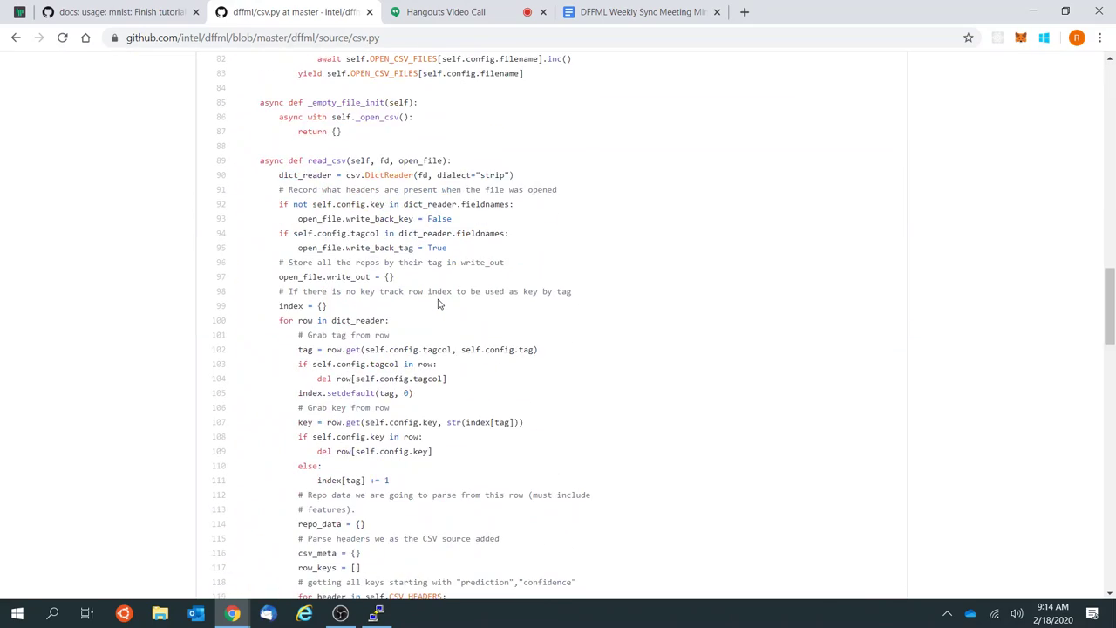
pyautogui.scroll(-8, 438, 302)
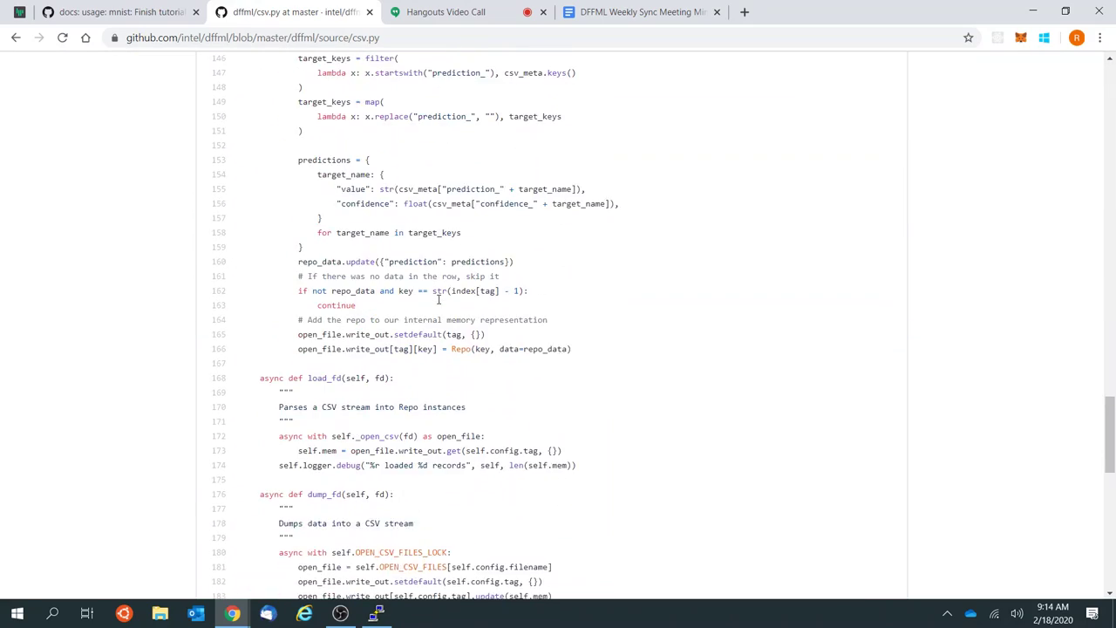
pyautogui.scroll(-5, 439, 302)
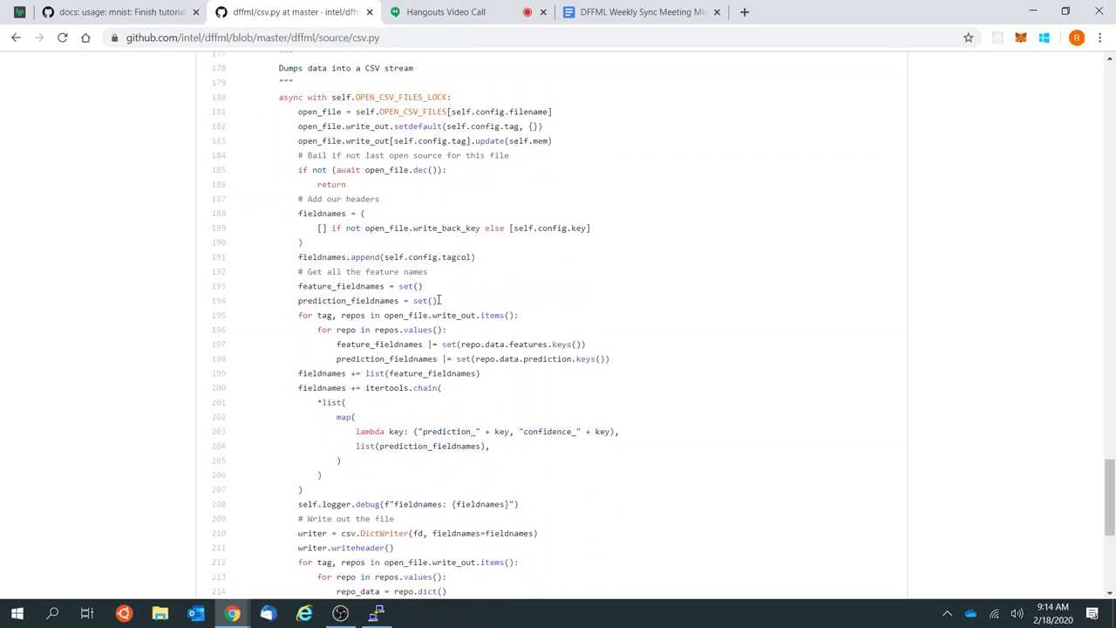
pyautogui.scroll(3, 439, 303)
pyautogui.scroll(6, 439, 303)
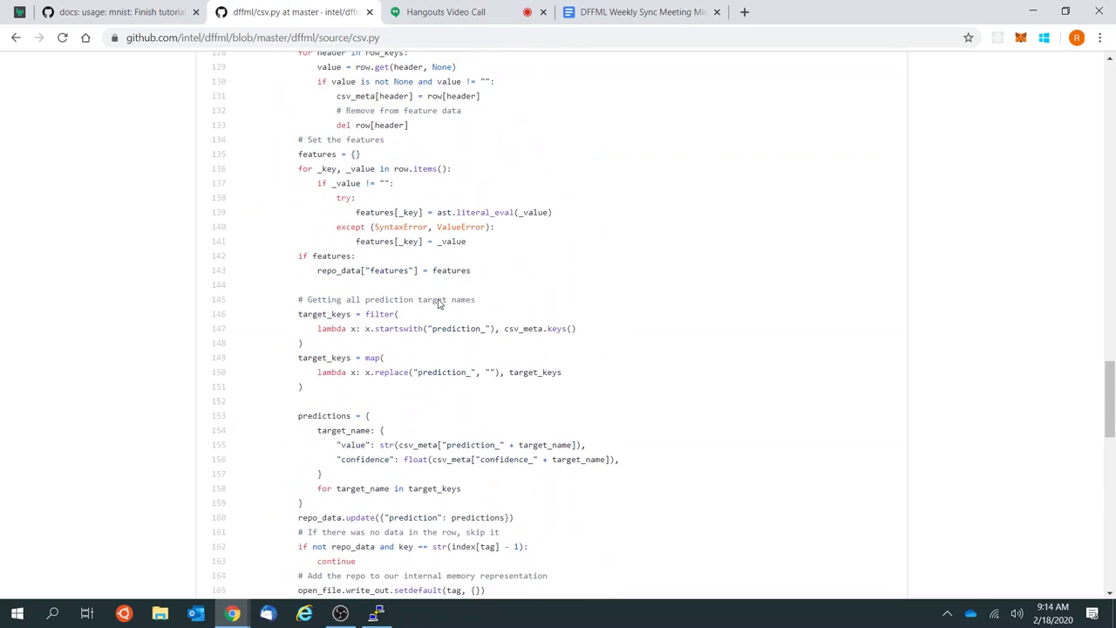
pyautogui.scroll(18, 439, 303)
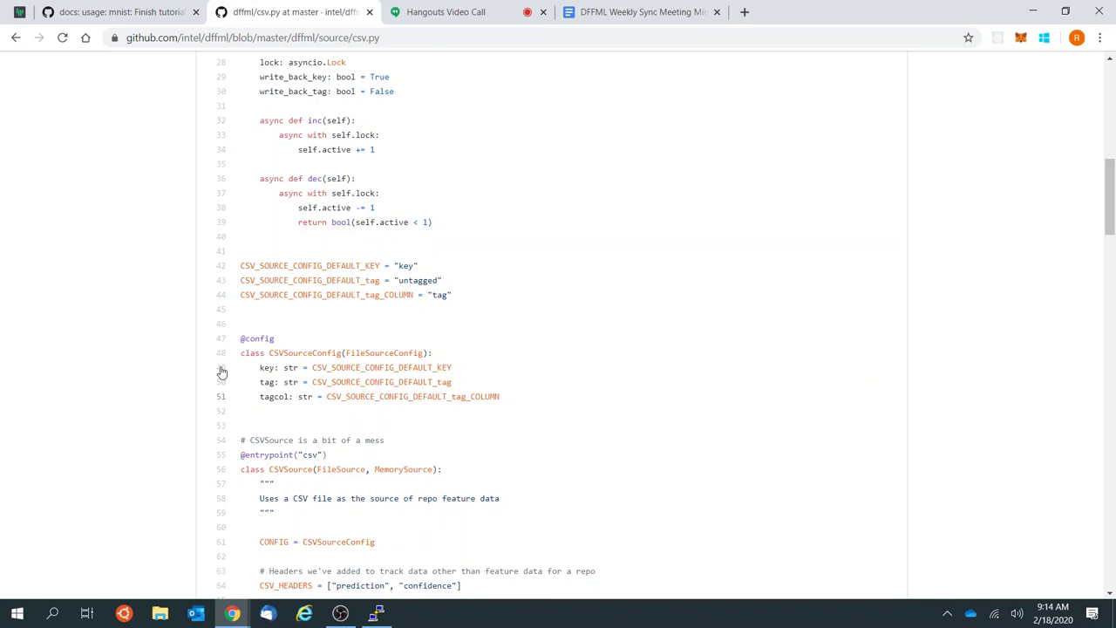
pyautogui.click(221, 341)
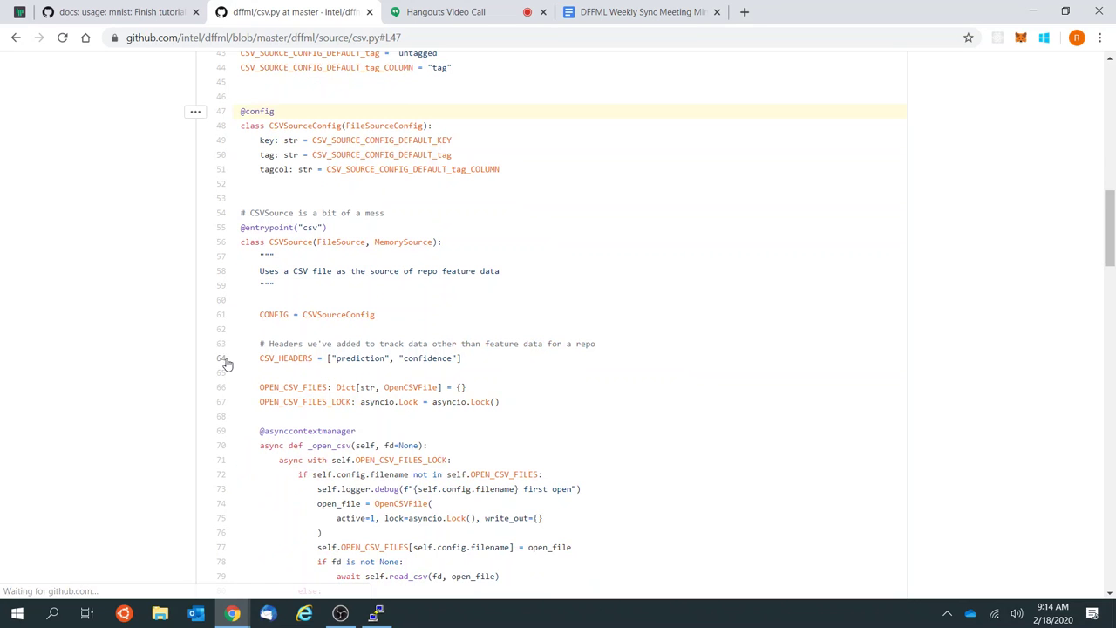
pyautogui.keyDown('shift'); pyautogui.click(220, 173); pyautogui.keyUp('shift')
pyautogui.click(195, 111)
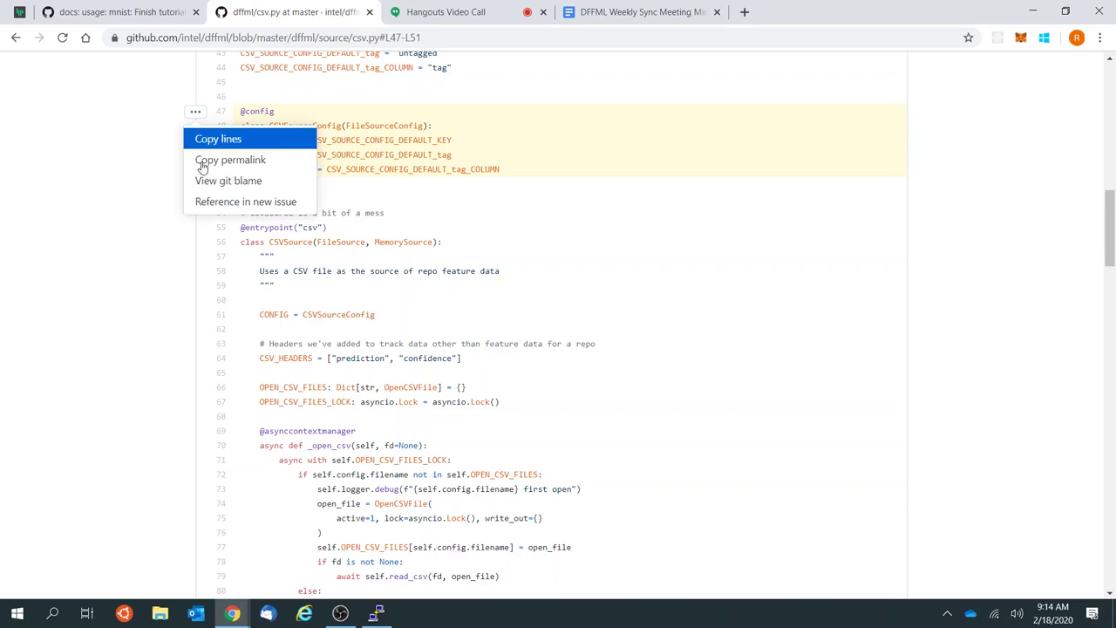
pyautogui.click(244, 162)
# Step: Append to the issue #371 comment: "Add config prarameter which says which columns to treat as files (to be loaded via configloader of respective file extention)."
pyautogui.hotkey('ctrl', 'pageup')
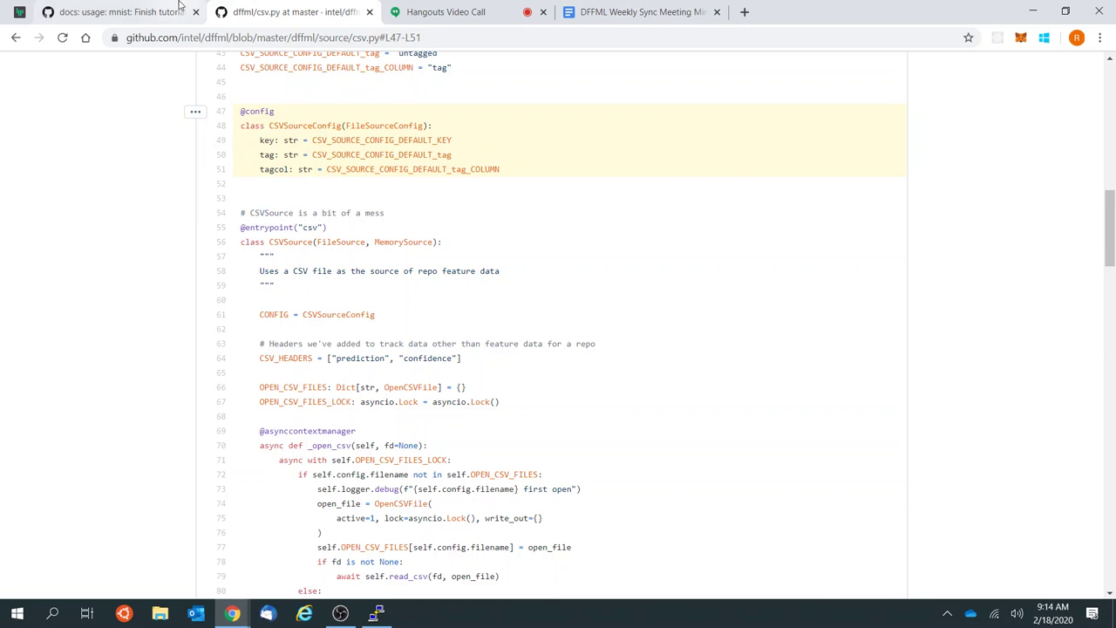
pyautogui.click(332, 510)
pyautogui.write('Ad')
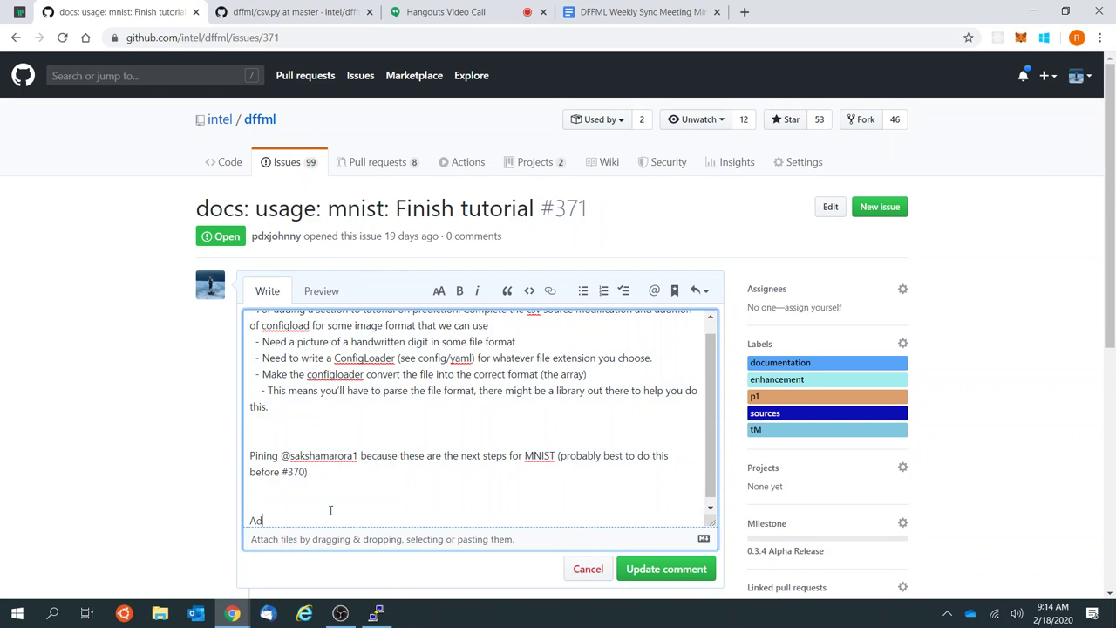
pyautogui.write('d config prarameter whic')
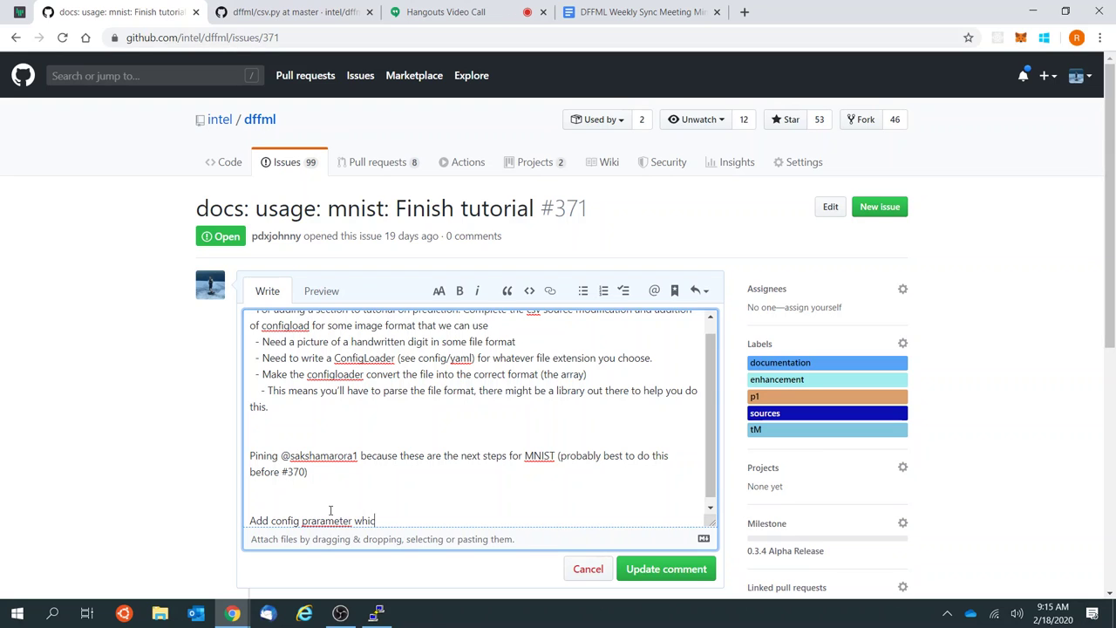
pyautogui.write('h says which columns to treat as files')
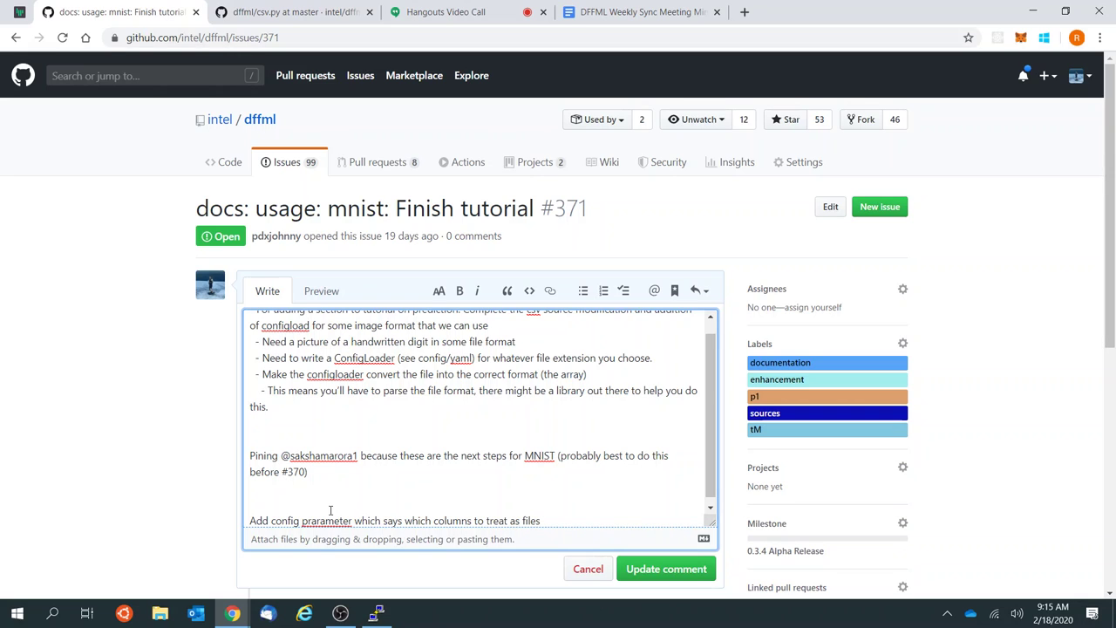
pyautogui.write(' (to be loaded via configloader of')
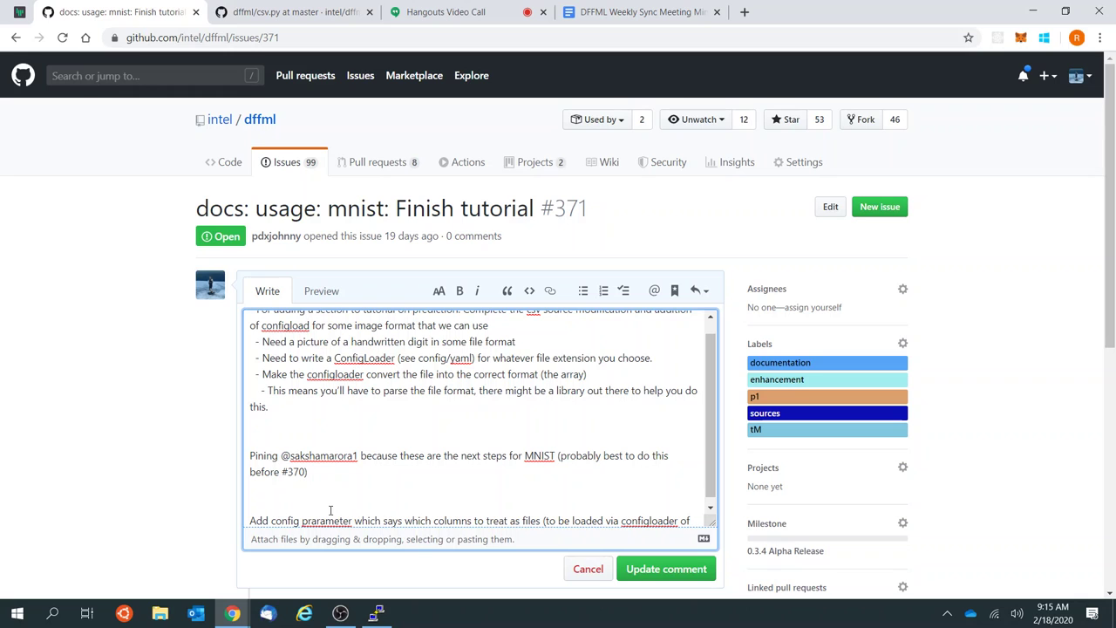
pyautogui.write(' resp')
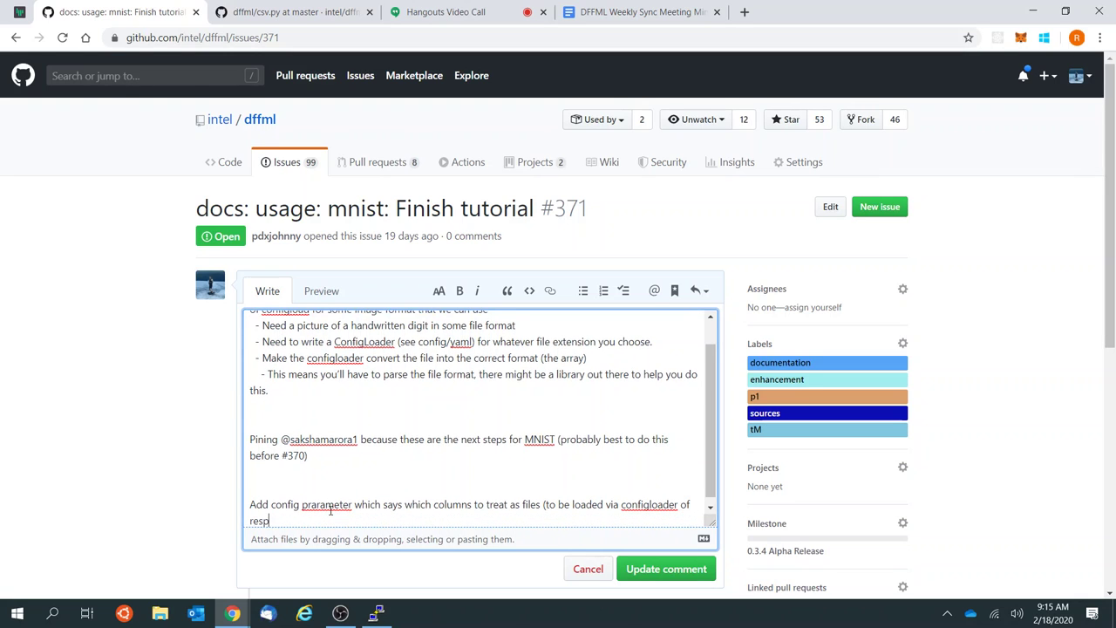
pyautogui.write('ective filetyp')
pyautogui.write(' extention).')
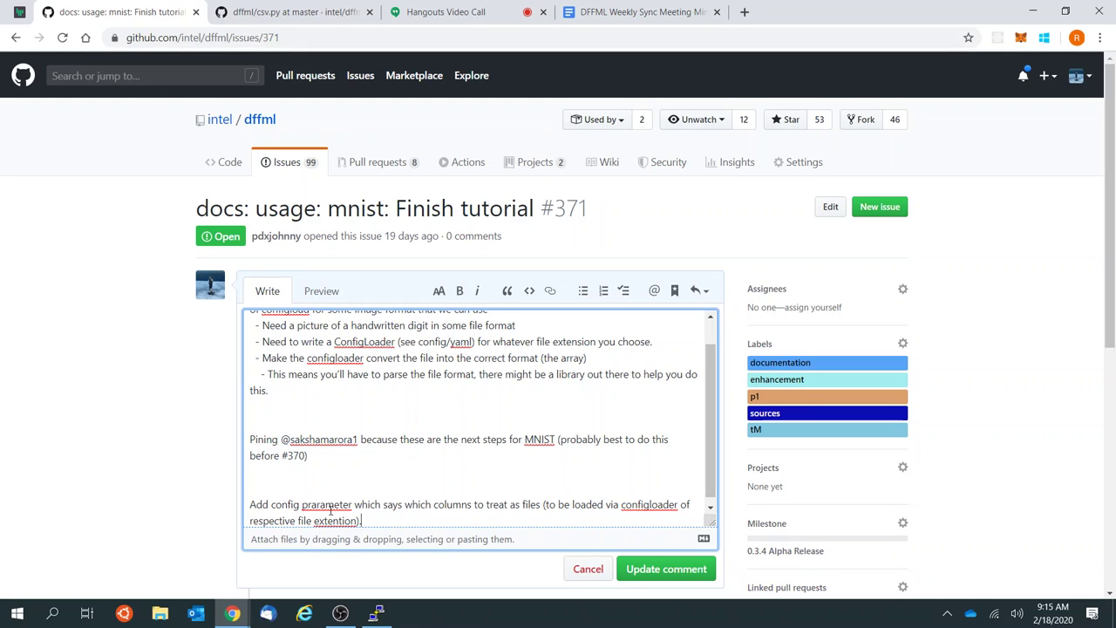
# Step: Correct the misspelled words in the appended sentence of the comment to "parameter" and "extension"
pyautogui.rightClick(335, 504)
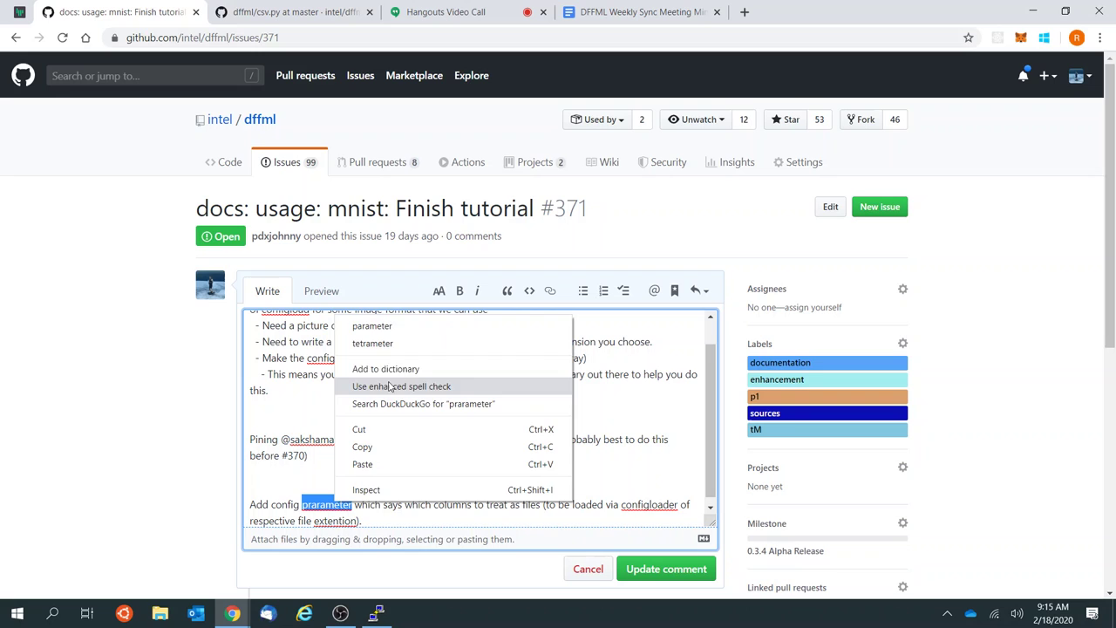
pyautogui.click(417, 331)
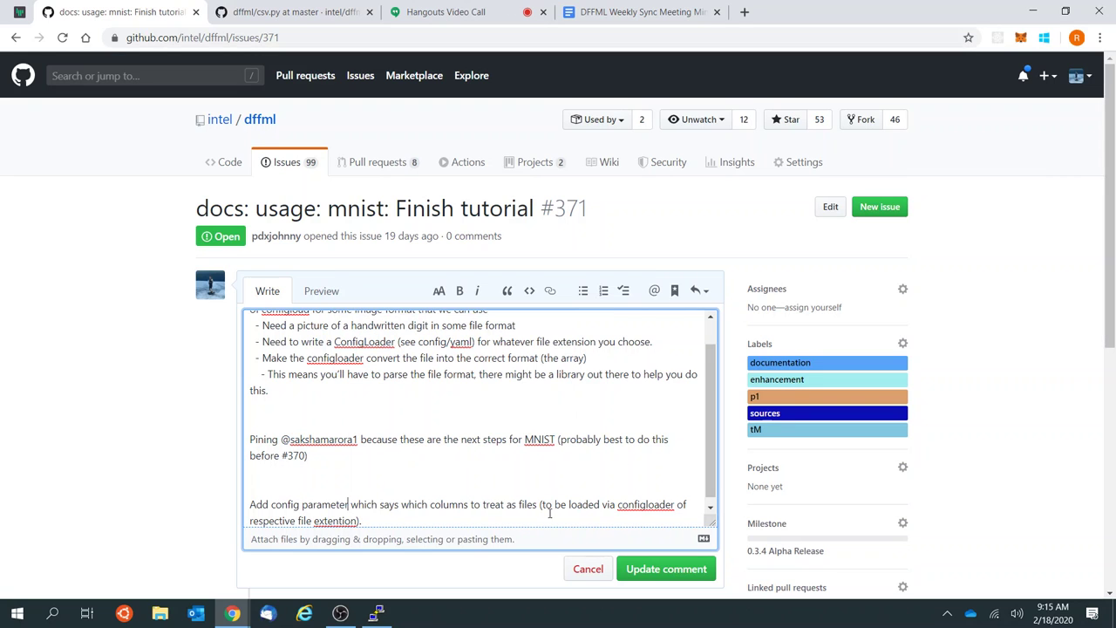
pyautogui.rightClick(345, 519)
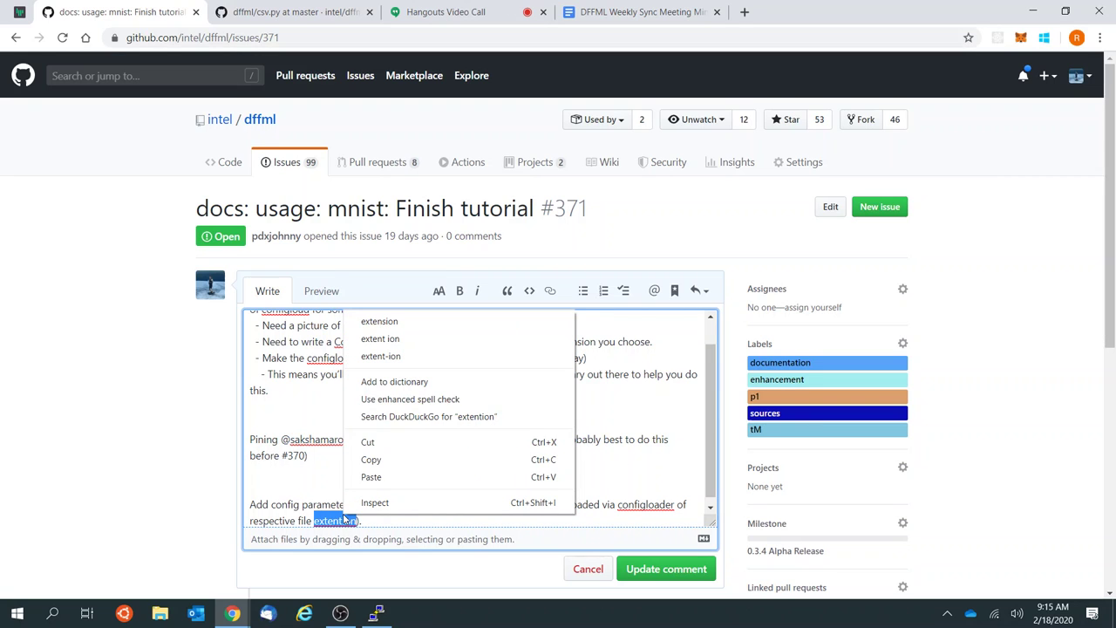
pyautogui.click(418, 323)
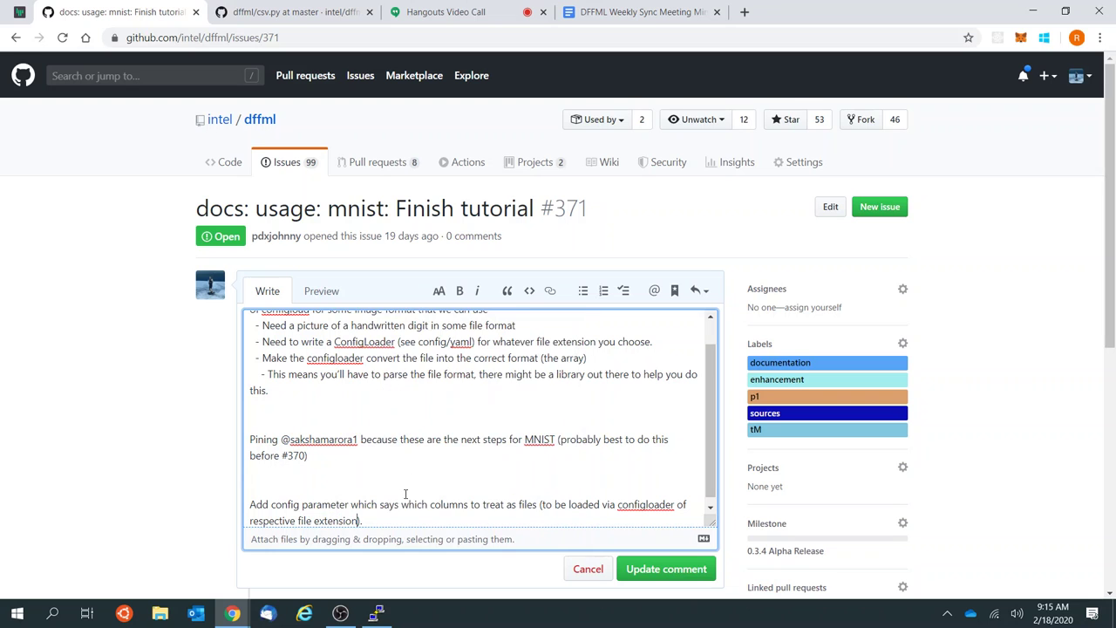
# Step: Paste the copied permalink to csv.py lines 47 to 51 as a separate paragraph below the config parameter sentence
pyautogui.press('End')
pyautogui.press('Return')
pyautogui.press('Return')
pyautogui.hotkey('ctrl', 'v')
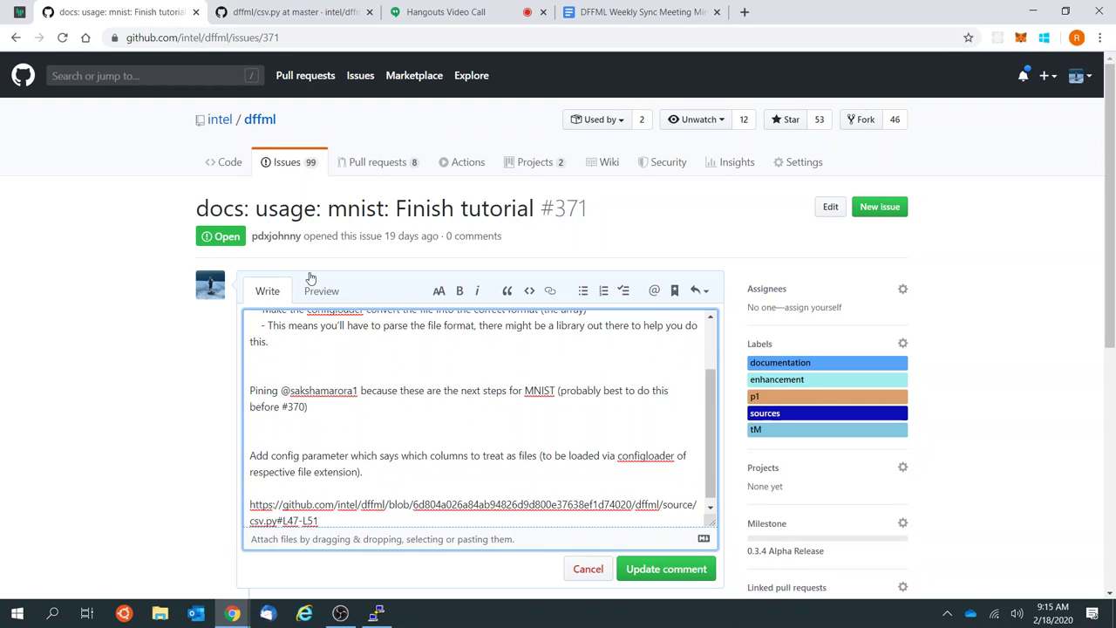
# Step: Examine the CSVSourceConfig fields in csv.py, especially tagcol and the CSV_SOURCE_CONFIG_DEFAULT_tag_COLUMN default
pyautogui.click(314, 11)
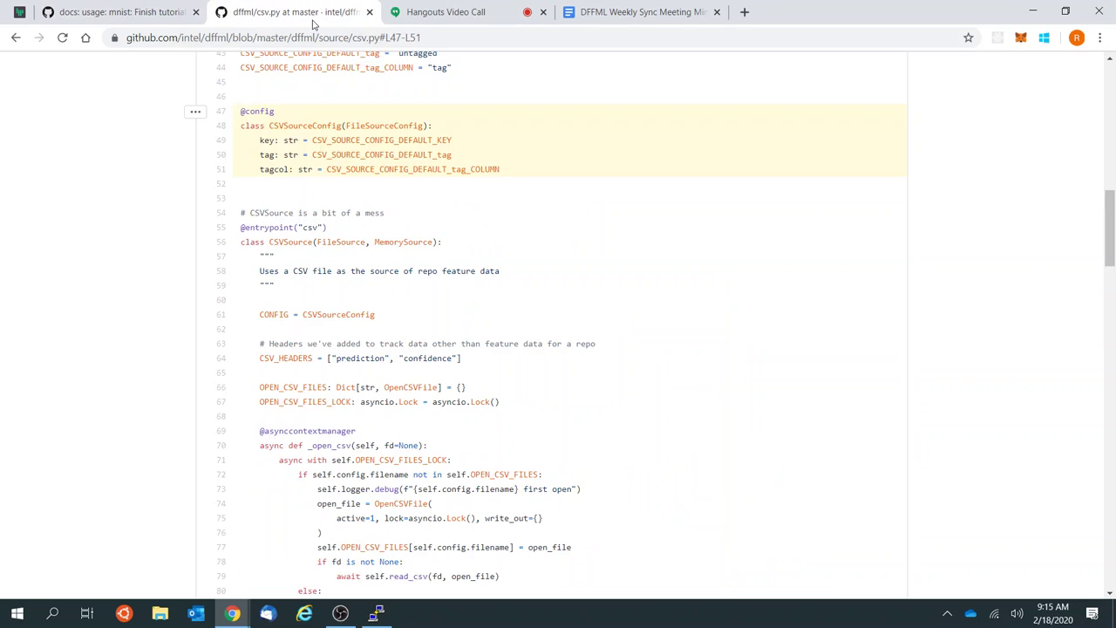
pyautogui.doubleClick(272, 170)
pyautogui.doubleClick(350, 168)
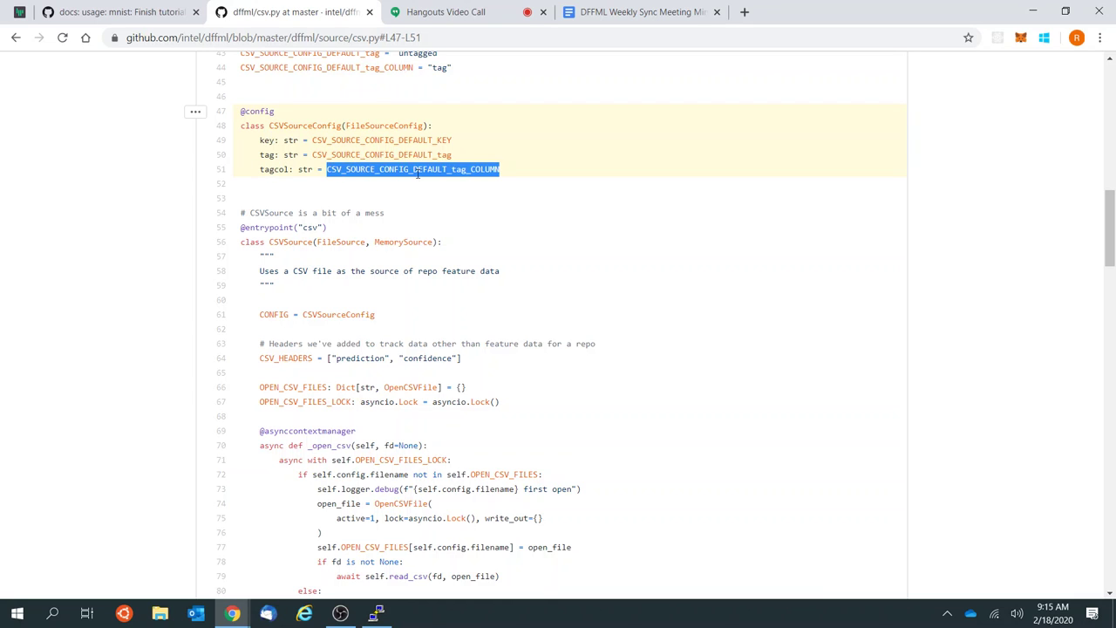
pyautogui.click(491, 179)
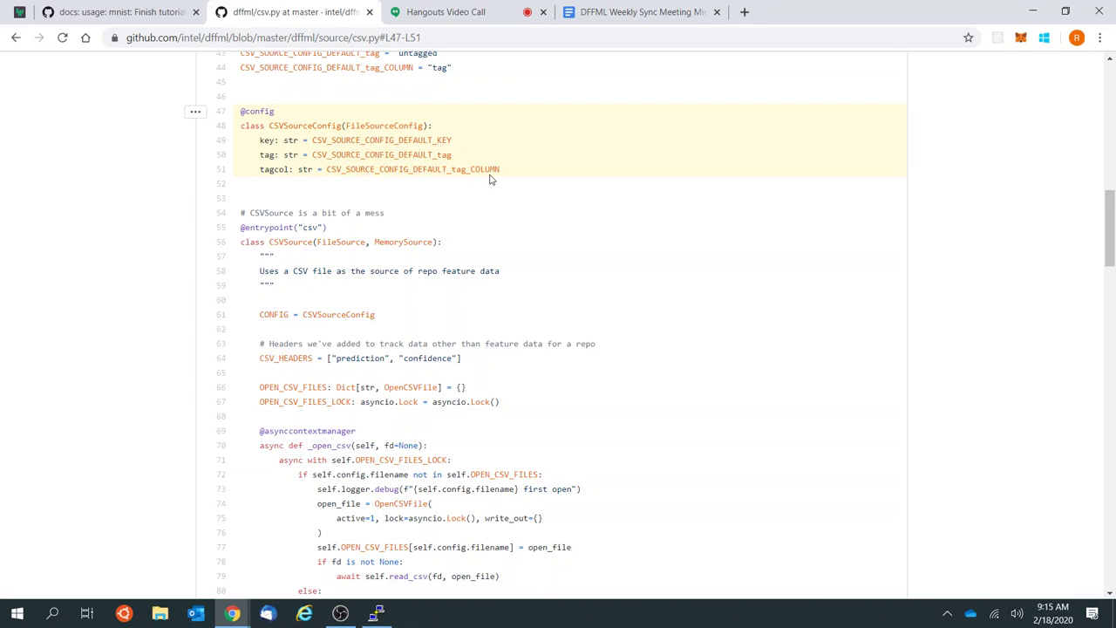
pyautogui.doubleClick(453, 170)
pyautogui.scroll(2, 454, 226)
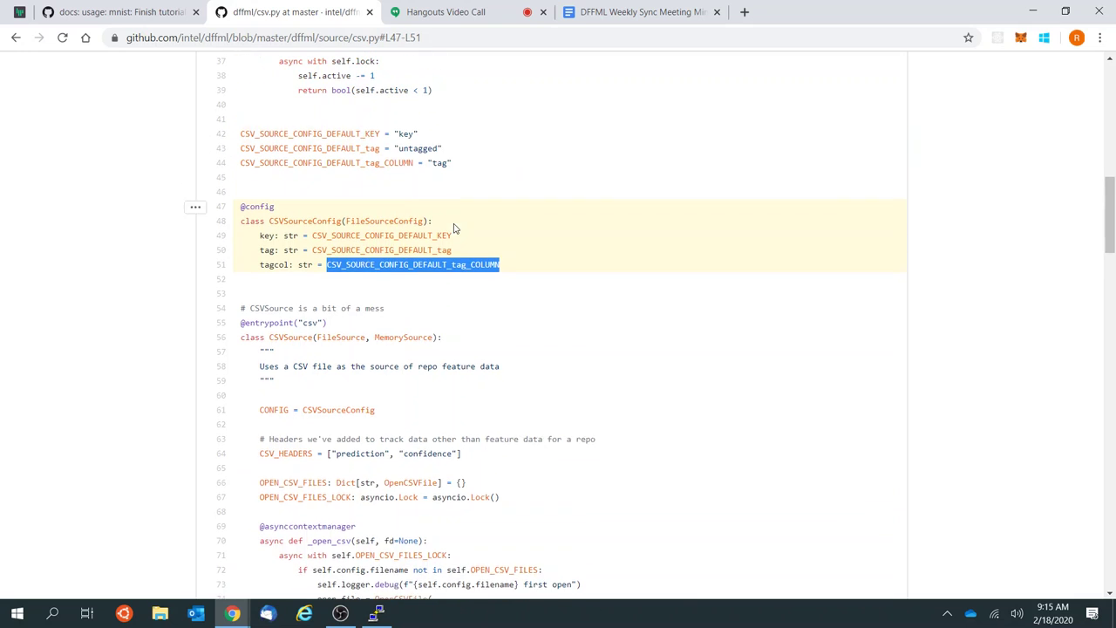
pyautogui.click(594, 273)
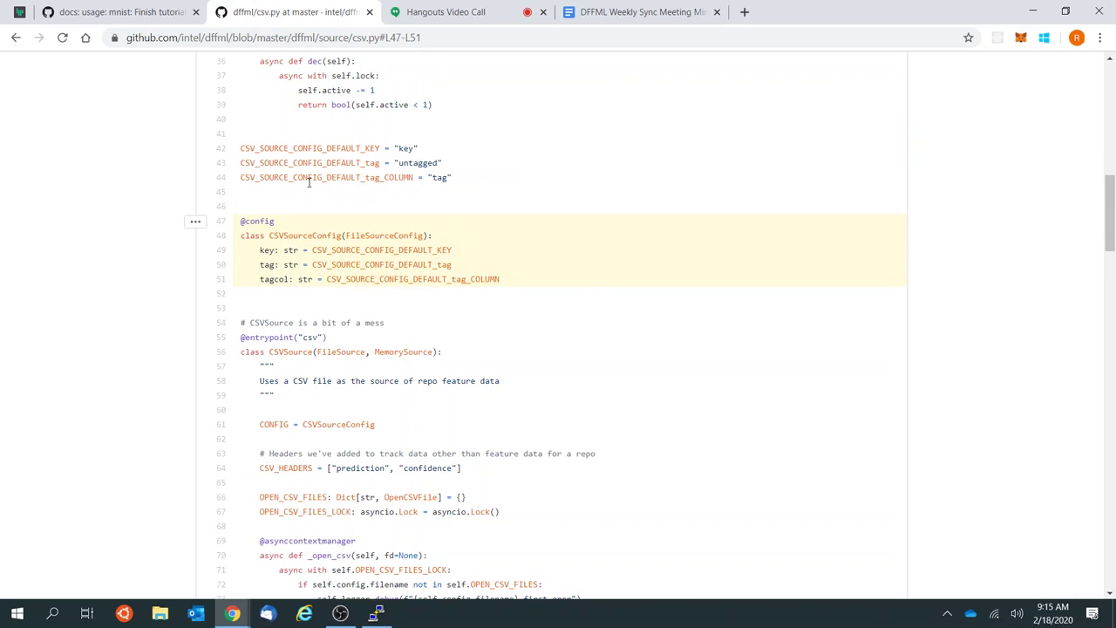
pyautogui.scroll(-1, 309, 182)
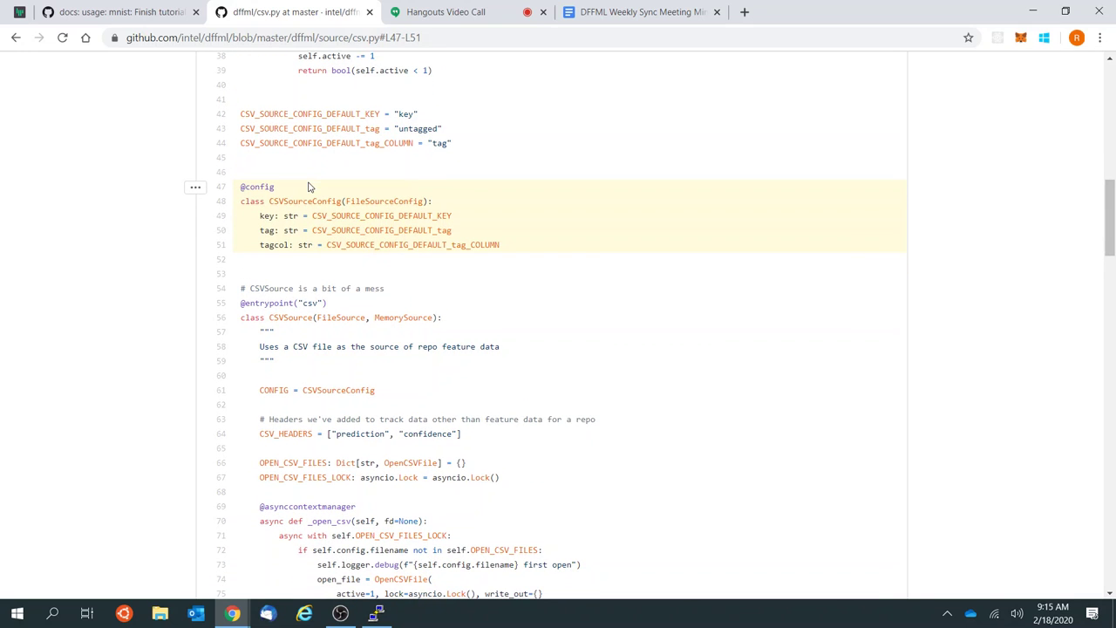
pyautogui.doubleClick(265, 248)
# Step: Return to issue #371 and start a csv code block below the permalink with the header row "key,filename"
pyautogui.click(164, 7)
pyautogui.press('Return')
pyautogui.press('Return')
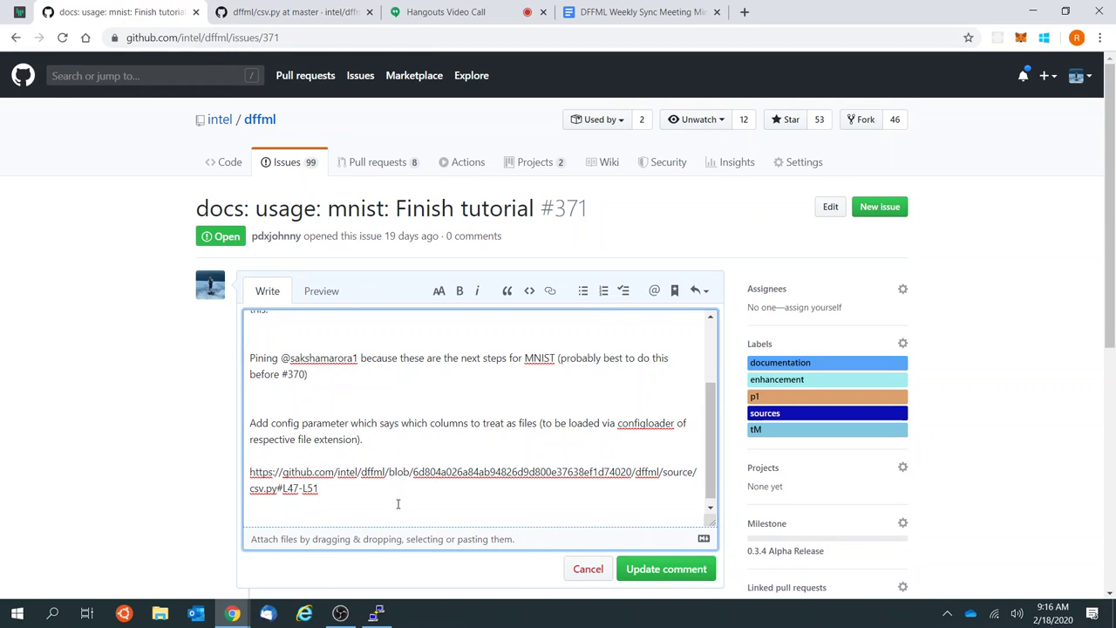
pyautogui.write('```')
pyautogui.scroll(-1, 397, 504)
pyautogui.write('csv')
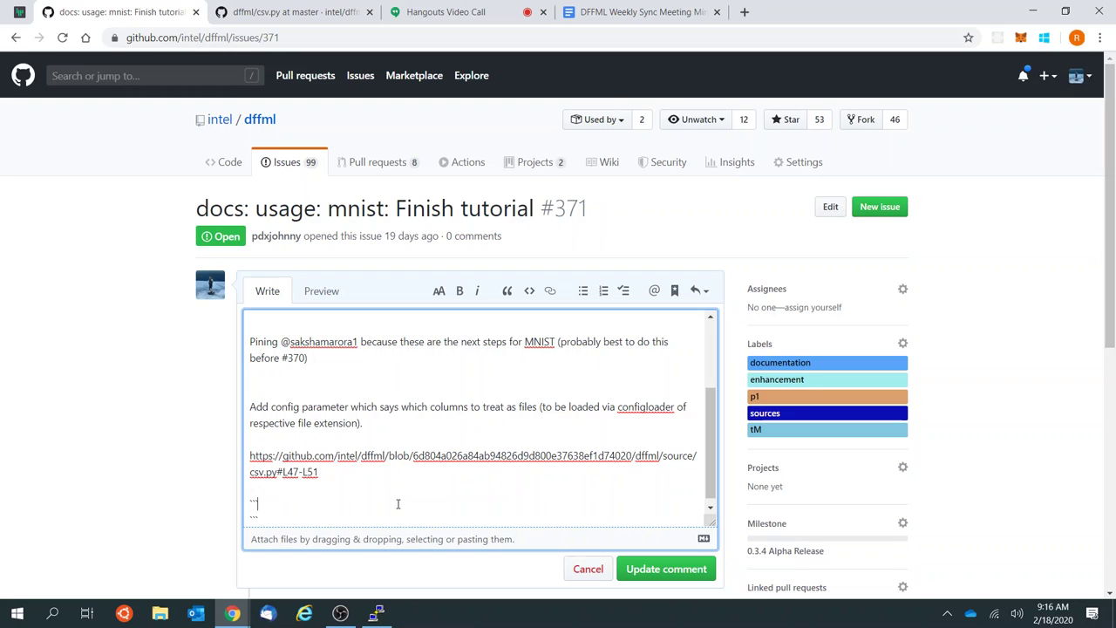
pyautogui.press('Return')
pyautogui.write('key,filename')
pyautogui.press('Return')
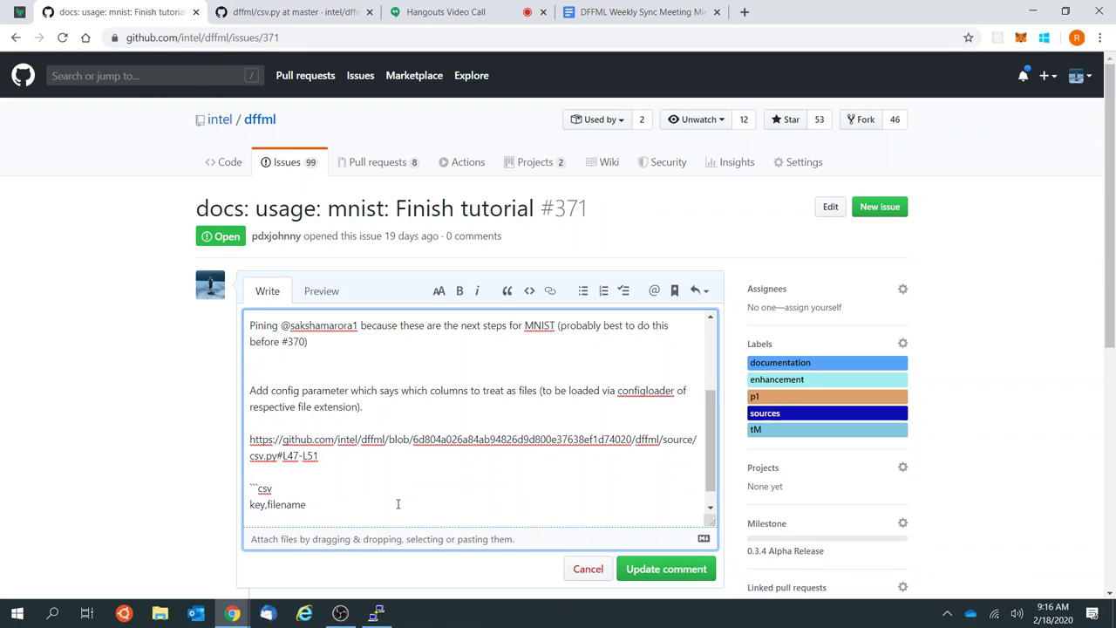
# Step: Add the rows "first,first.yaml" and "second,second.yaml" to the csv example and close its code block
pyautogui.write('first,first.yaml')
pyautogui.press('Return')
pyautogui.write('second')
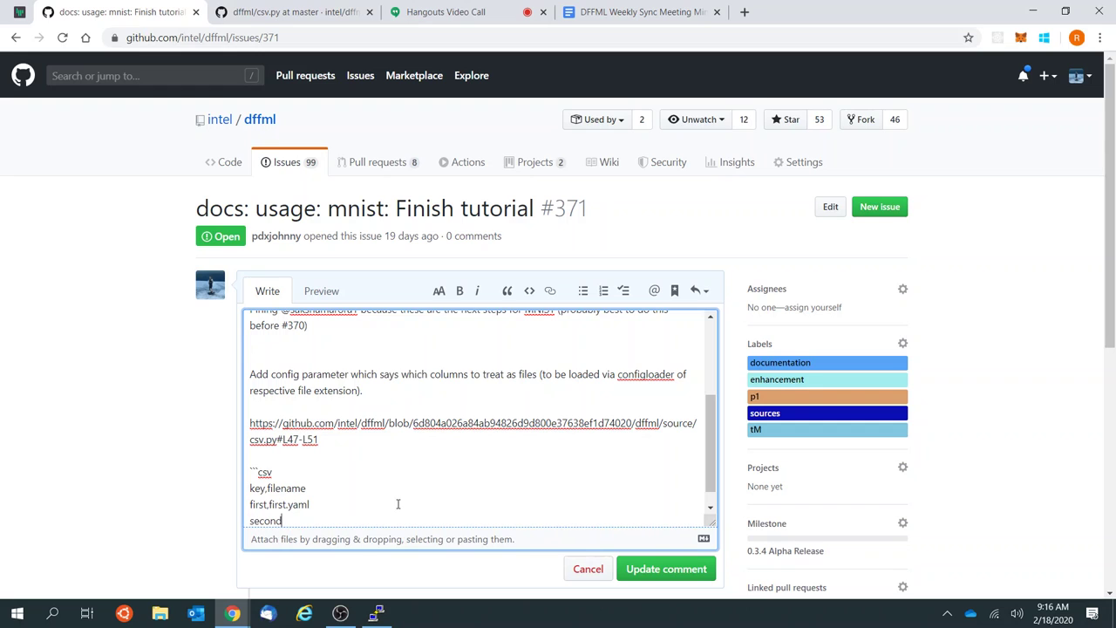
pyautogui.write(',second.yaml')
pyautogui.press('Return')
pyautogui.write('```')
pyautogui.press('Return')
pyautogui.press('Return')
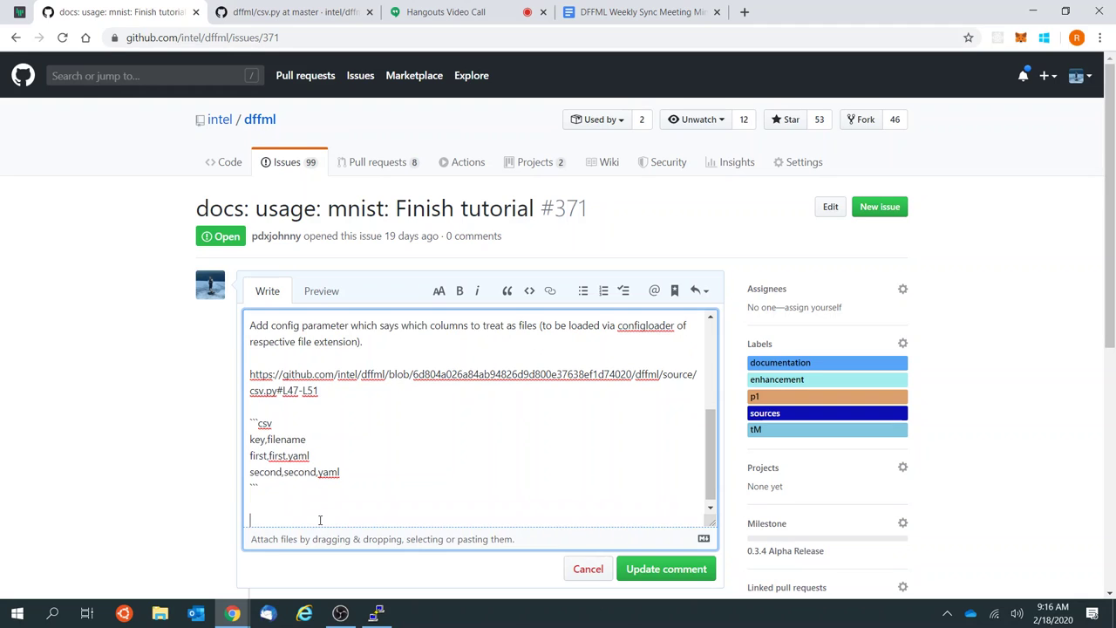
# Step: Insert the line "Example parameter name of `loadfiles`" between the config parameter sentence and the permalink
pyautogui.click(395, 337)
pyautogui.press('Return')
pyautogui.press('Return')
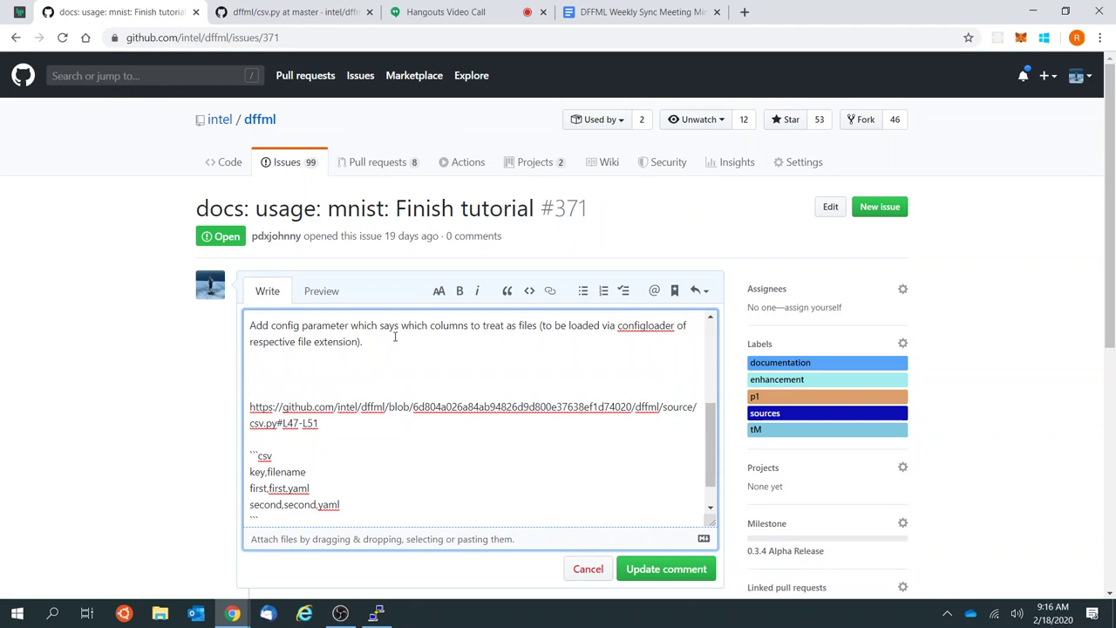
pyautogui.write('Example parameter name of `')
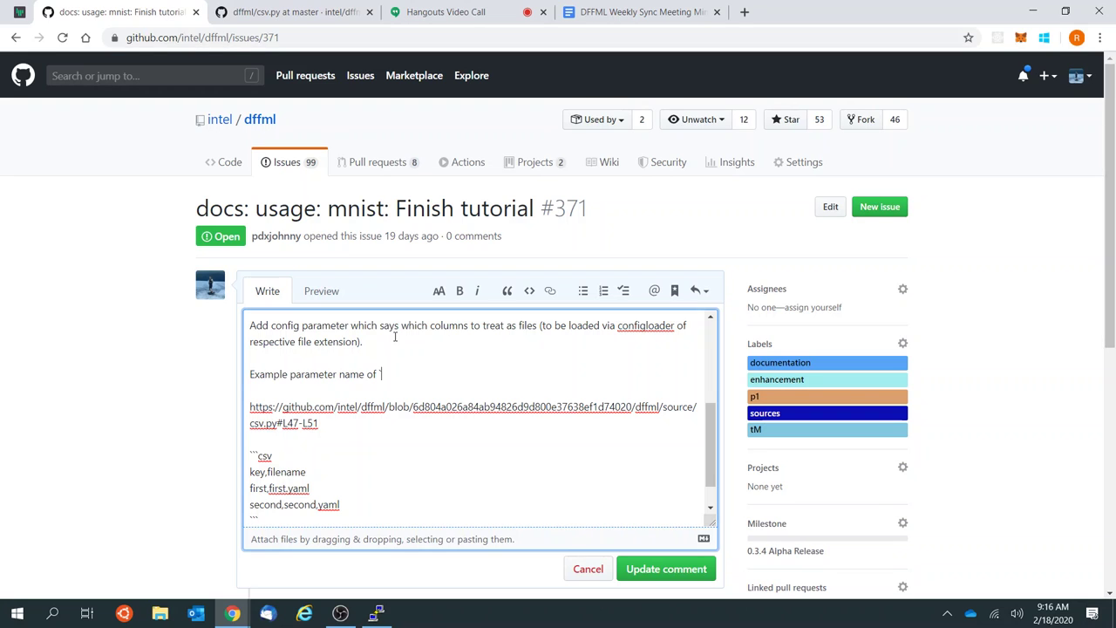
pyautogui.press('BackSpace')
pyautogui.press('BackSpace')
pyautogui.press('BackSpace')
pyautogui.press('BackSpace')
pyautogui.press('BackSpace')
pyautogui.write('loadfiles`')
# Step: Start a console code block below the csv example at the end of the comment
pyautogui.press('Down')
pyautogui.press('Down')
pyautogui.press('Down')
pyautogui.press('Down')
pyautogui.press('Down')
pyautogui.press('Down')
pyautogui.press('Down')
pyautogui.press('Down')
pyautogui.press('Down')
pyautogui.press('Down')
pyautogui.press('Down')
pyautogui.press('Down')
pyautogui.write('`')
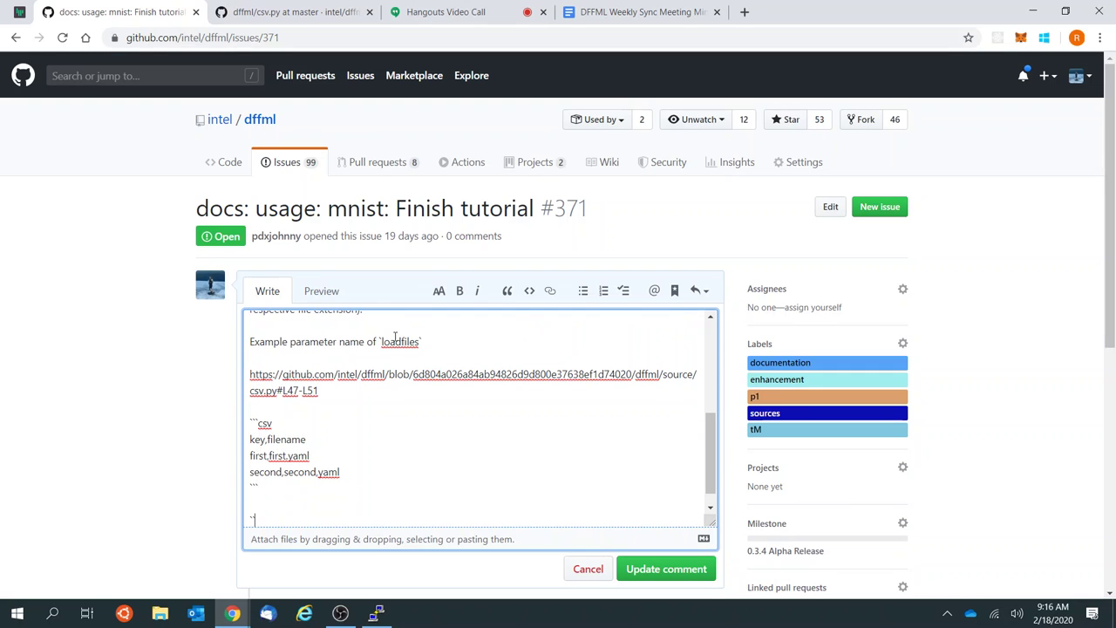
pyautogui.write('``console')
pyautogui.press('Return')
pyautogui.write('d')
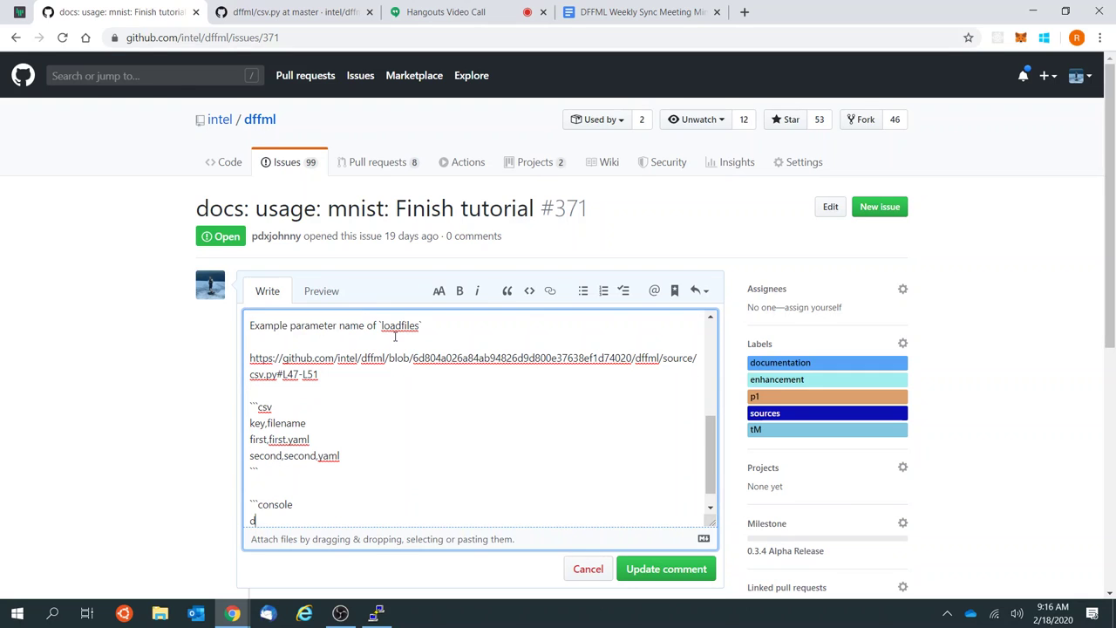
# Step: Enter the command "$ dffml list repos -sources f=csv -source-filename" in the console code block
pyautogui.write('ffml')
pyautogui.press('BackSpace')
pyautogui.press('BackSpace')
pyautogui.press('BackSpace')
pyautogui.press('BackSpace')
pyautogui.press('BackSpace')
pyautogui.write('$ dffml sources')
pyautogui.press('BackSpace')
pyautogui.press('BackSpace')
pyautogui.press('BackSpace')
pyautogui.press('BackSpace')
pyautogui.write('list repos -sources')
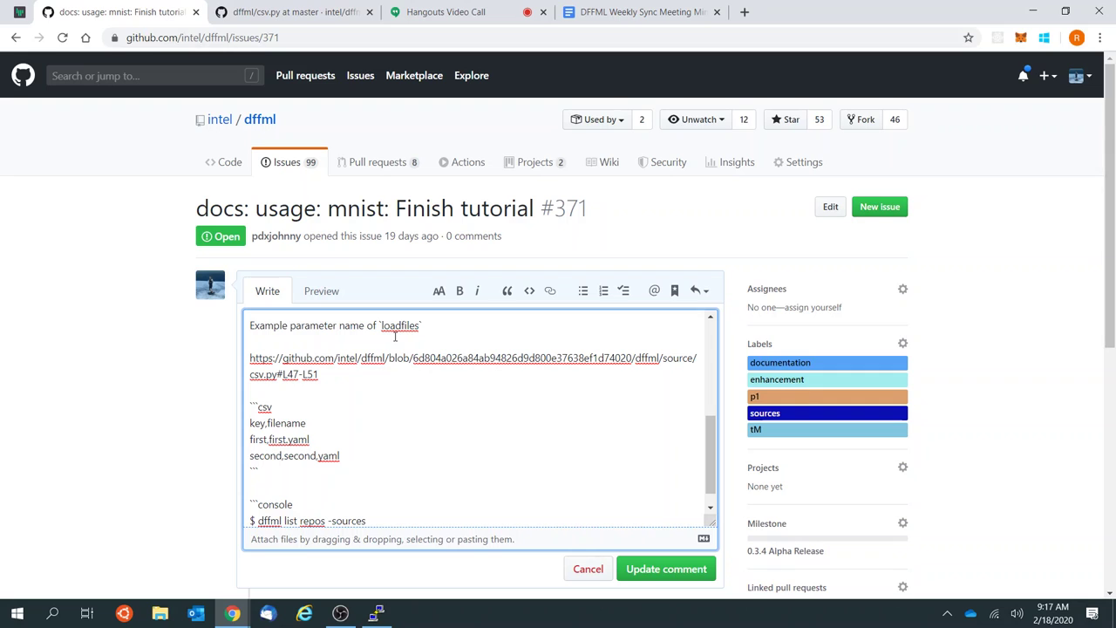
pyautogui.write(' onf=cs')
pyautogui.write('ce-filename')
# Step: Insert the italic file label "*test.csv*" on its own line above the csv code block
pyautogui.click(282, 393)
pyautogui.press('Return')
pyautogui.press('Return')
pyautogui.press('Up')
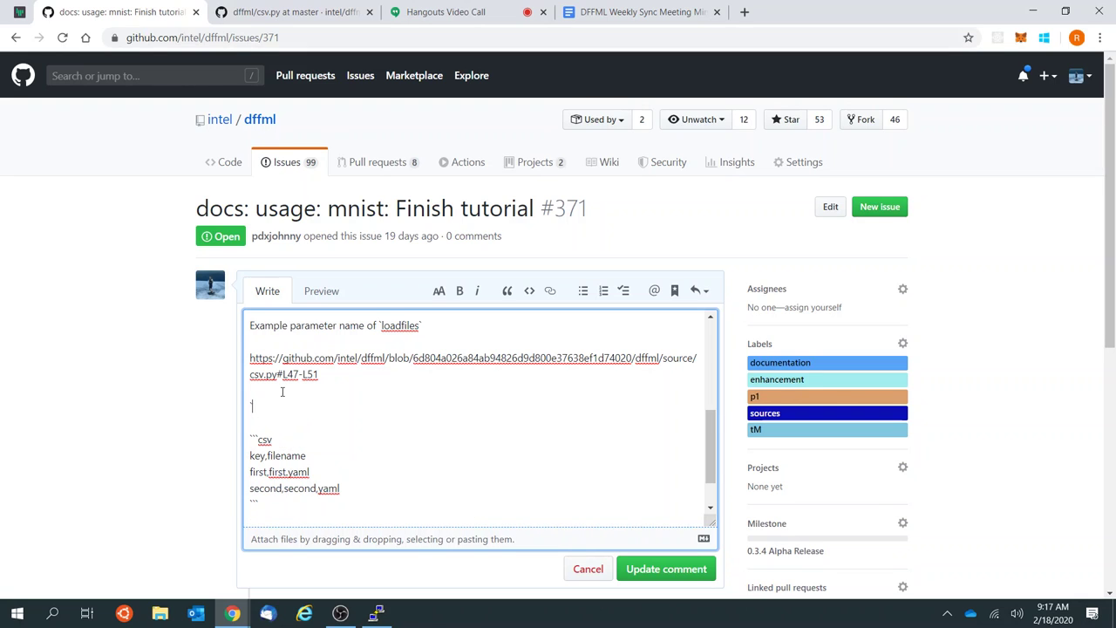
pyautogui.write('*test.csv*')
# Step: Complete the console command with "test.csv -source-loadfiles filename"
pyautogui.scroll(-1, 428, 436)
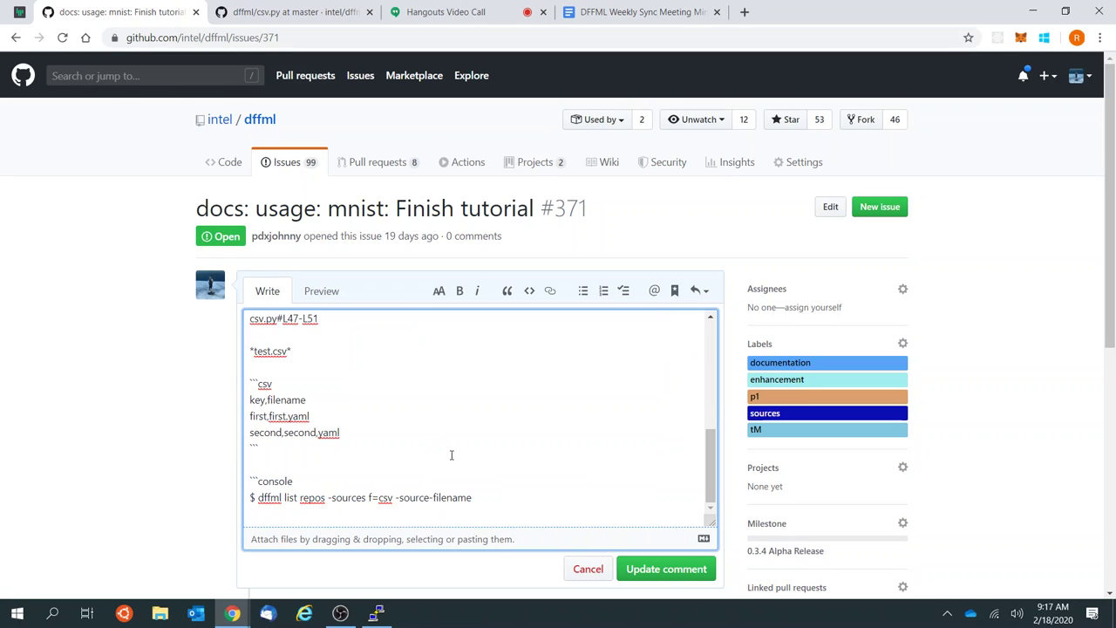
pyautogui.click(520, 509)
pyautogui.click(533, 498)
pyautogui.write('test.csv -source-')
pyautogui.scroll(1, 532, 497)
pyautogui.scroll(1, 531, 497)
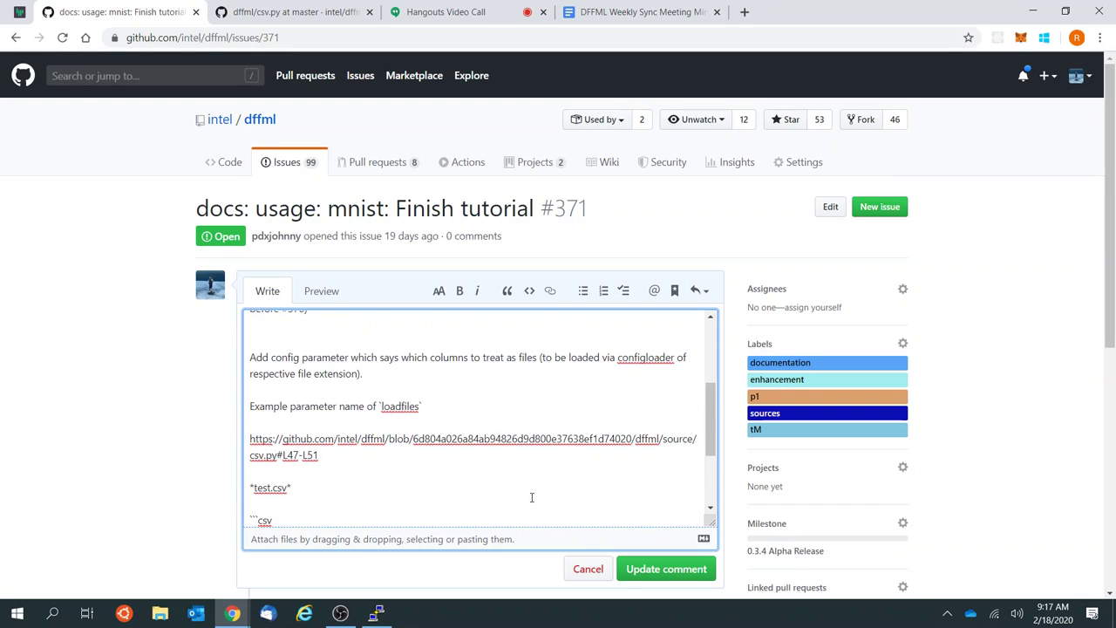
pyautogui.write('-loadfiles')
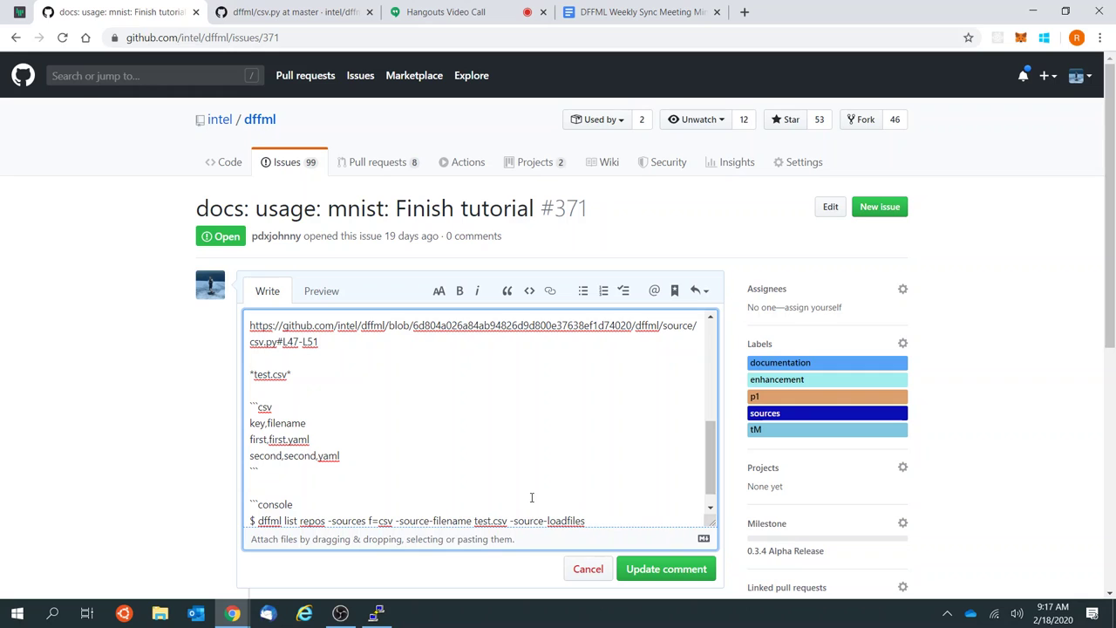
pyautogui.write(' filename')
# Step: Check the filename column and its first.yaml value in the csv example, and close the console code block
pyautogui.scroll(-1, 531, 497)
pyautogui.doubleClick(291, 398)
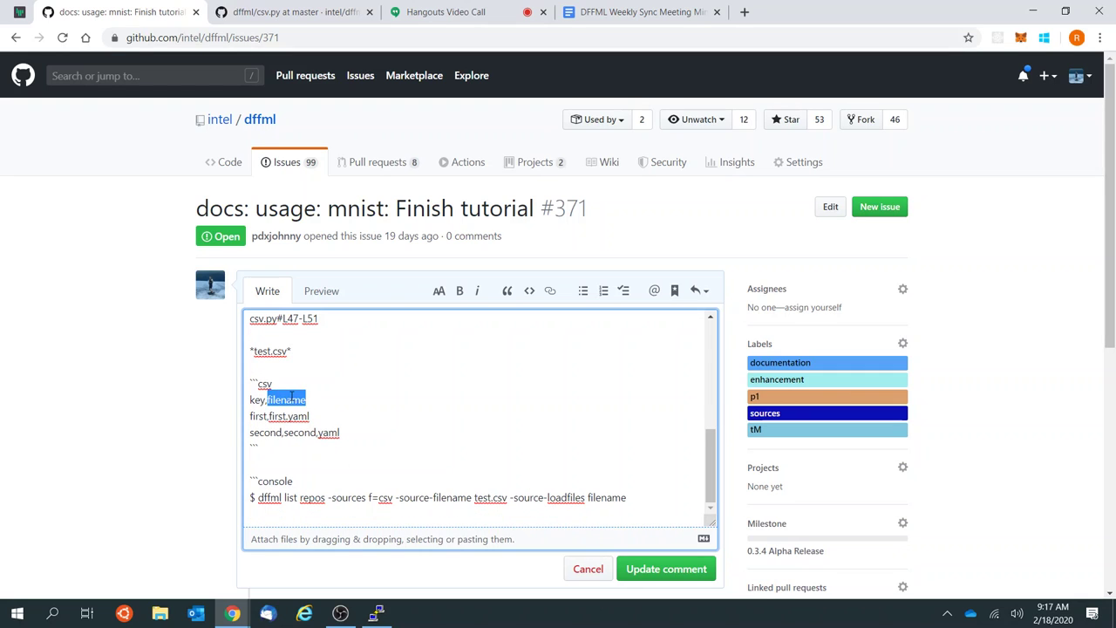
pyautogui.doubleClick(297, 416)
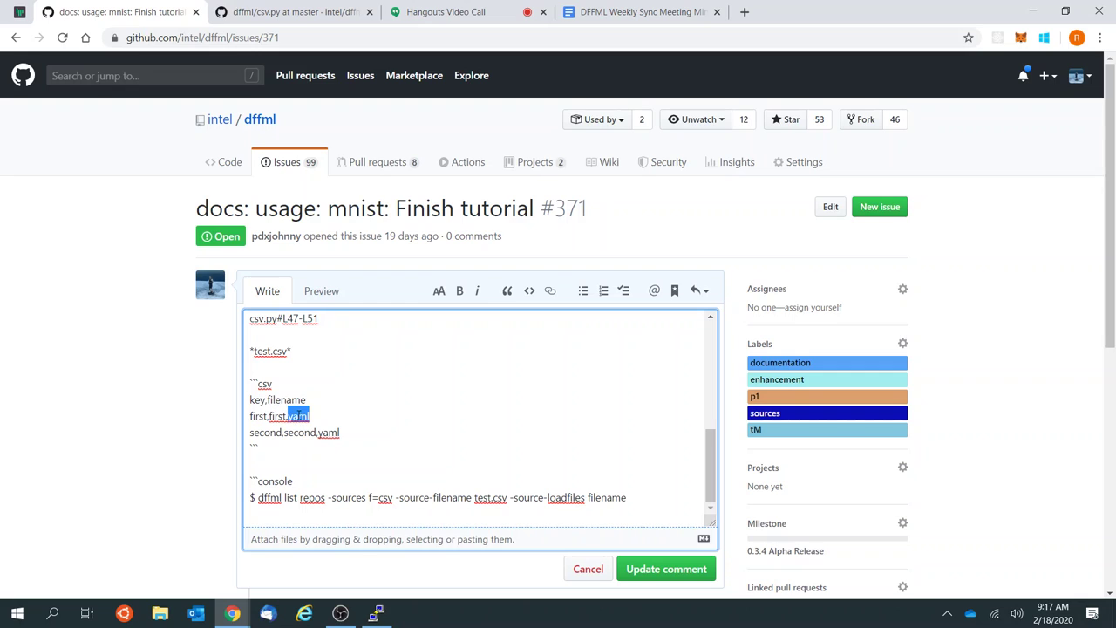
pyautogui.moveTo(266, 416); pyautogui.dragTo(308, 414)
pyautogui.click(332, 413)
pyautogui.doubleClick(307, 414)
pyautogui.click(381, 519)
pyautogui.write('```')
# Step: Add blank lines after the console code block at the end of the comment
pyautogui.scroll(1, 326, 464)
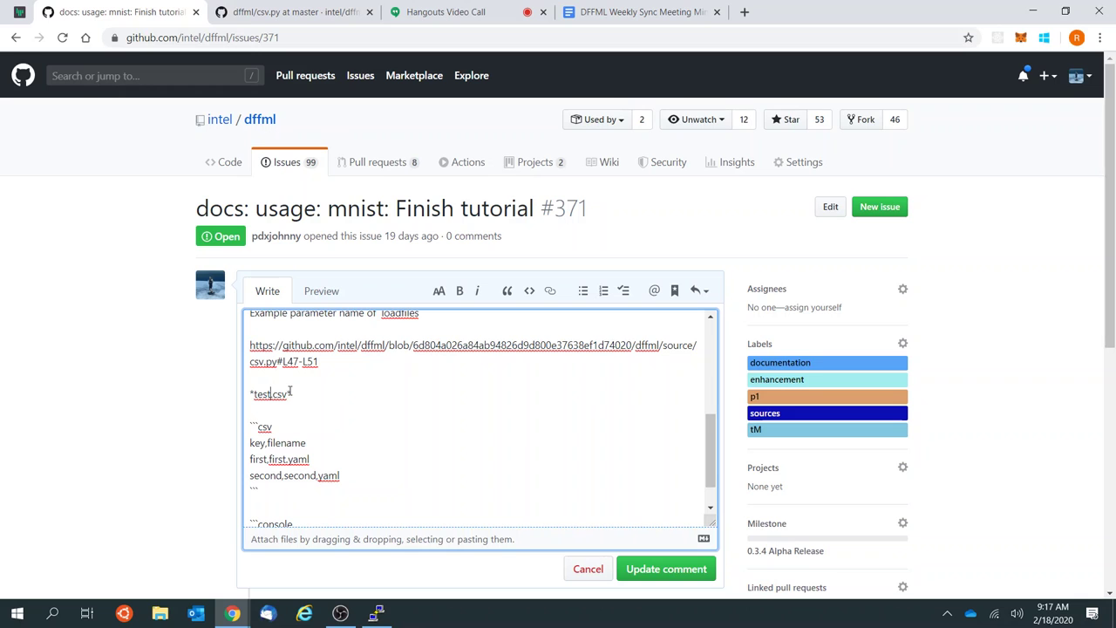
pyautogui.scroll(1, 293, 404)
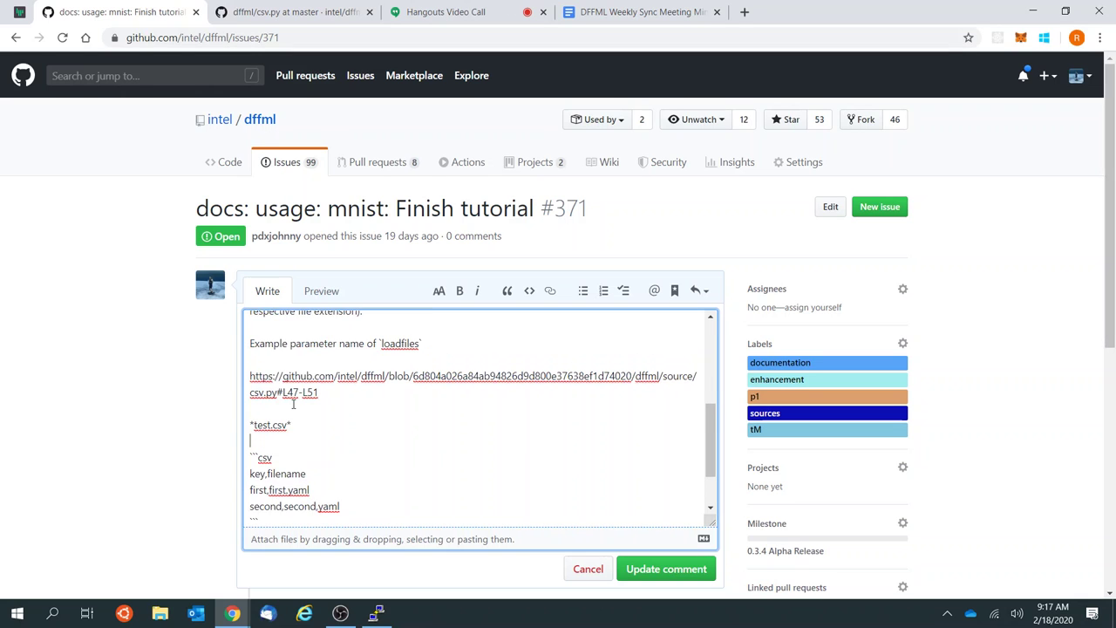
pyautogui.scroll(-2, 392, 424)
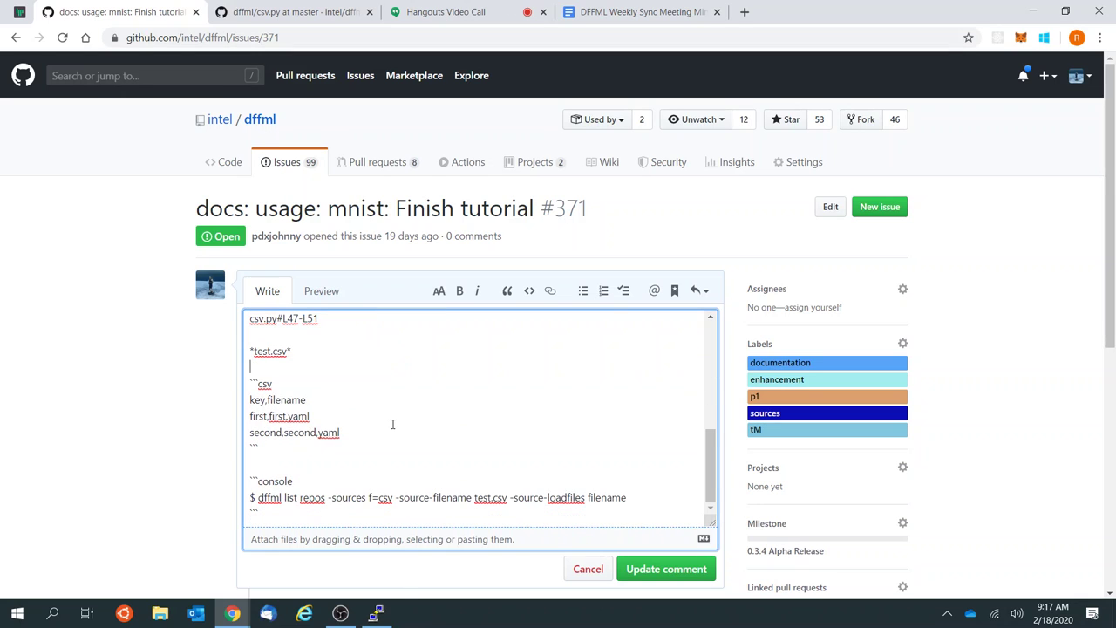
pyautogui.click(307, 522)
pyautogui.press('Return')
pyautogui.press('Return')
pyautogui.press('Return')
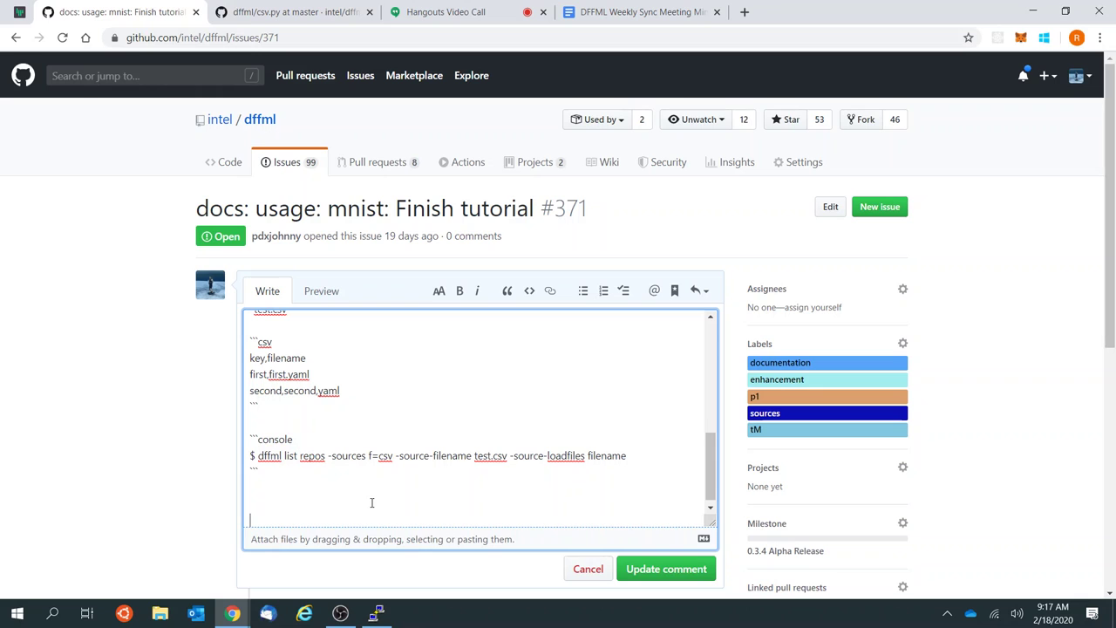
pyautogui.press('BackSpace')
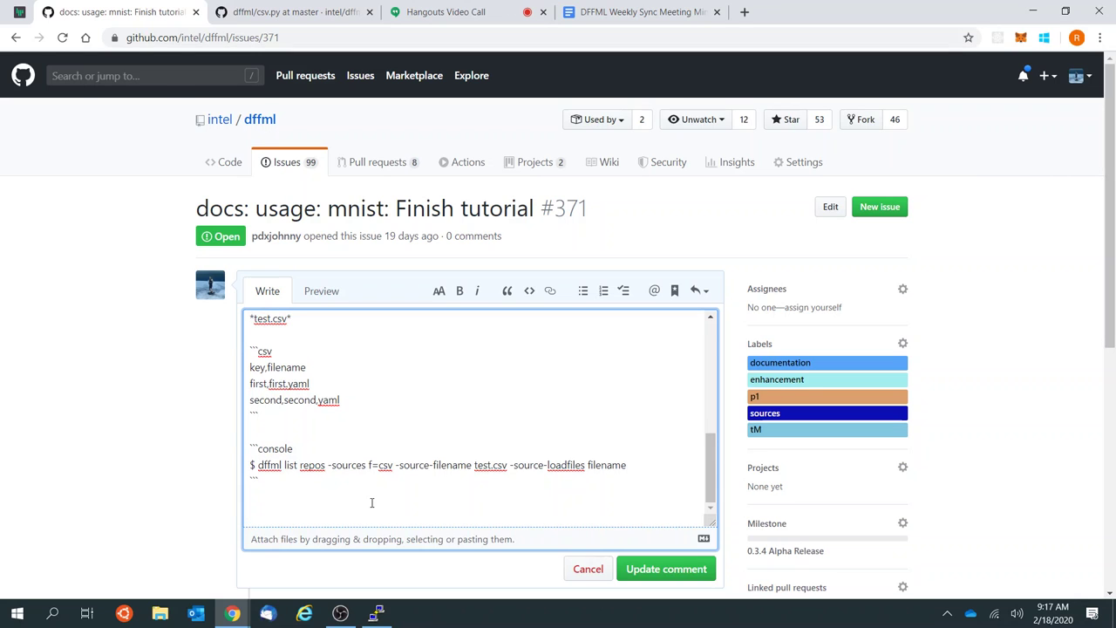
# Step: In the PuTTY terminal, run tmp and start a here-document that writes test.csv, delimited by EOF
pyautogui.scroll(-1, 372, 503)
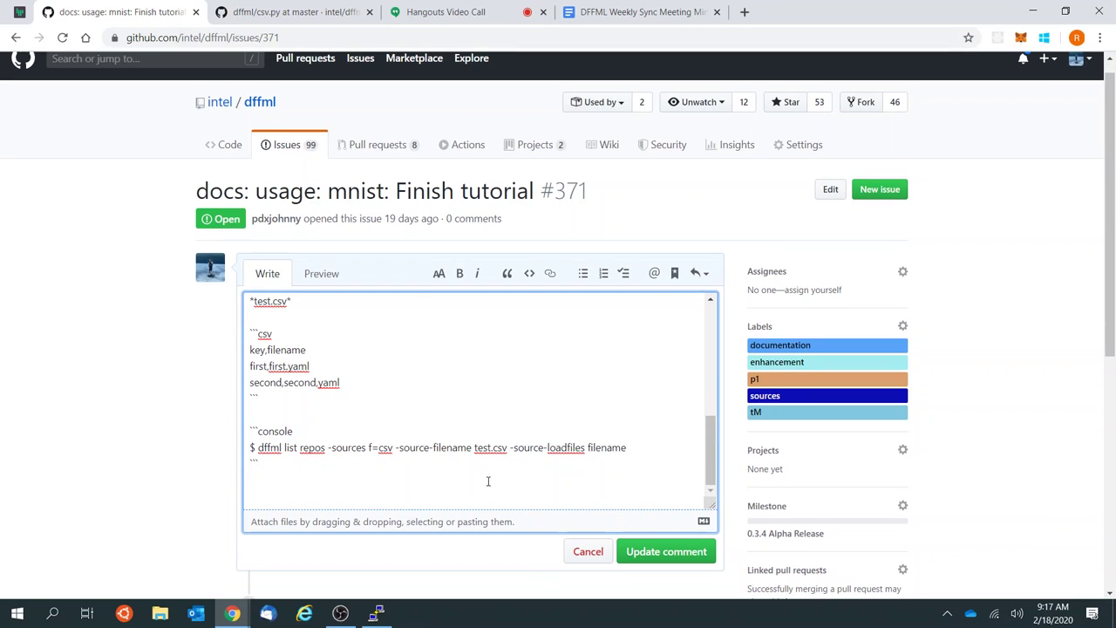
pyautogui.moveTo(654, 451); pyautogui.dragTo(259, 447)
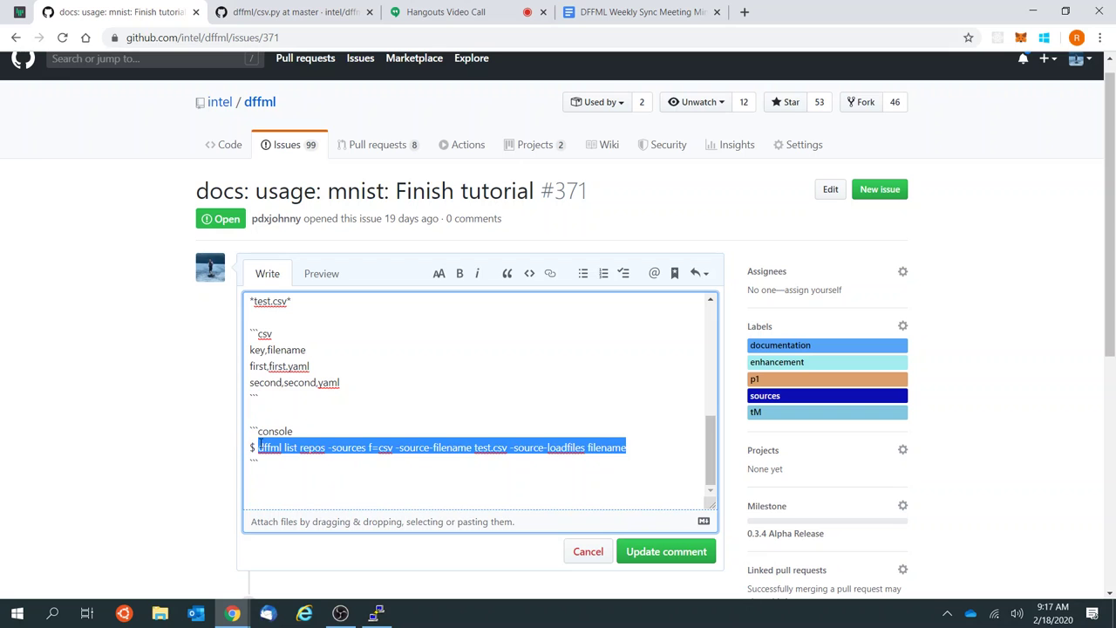
pyautogui.click(376, 613)
pyautogui.write("clear; python3.7 setup.py test -s tests.test_df.TestOperationOutput; test 1'")
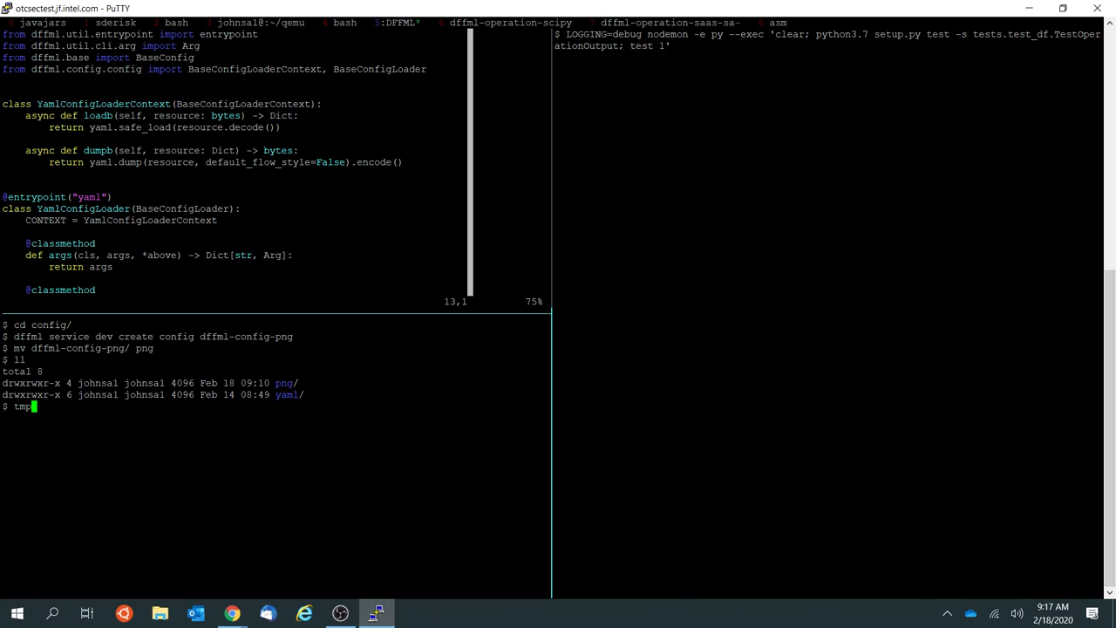
pyautogui.press('Return')
pyautogui.write('ca t')
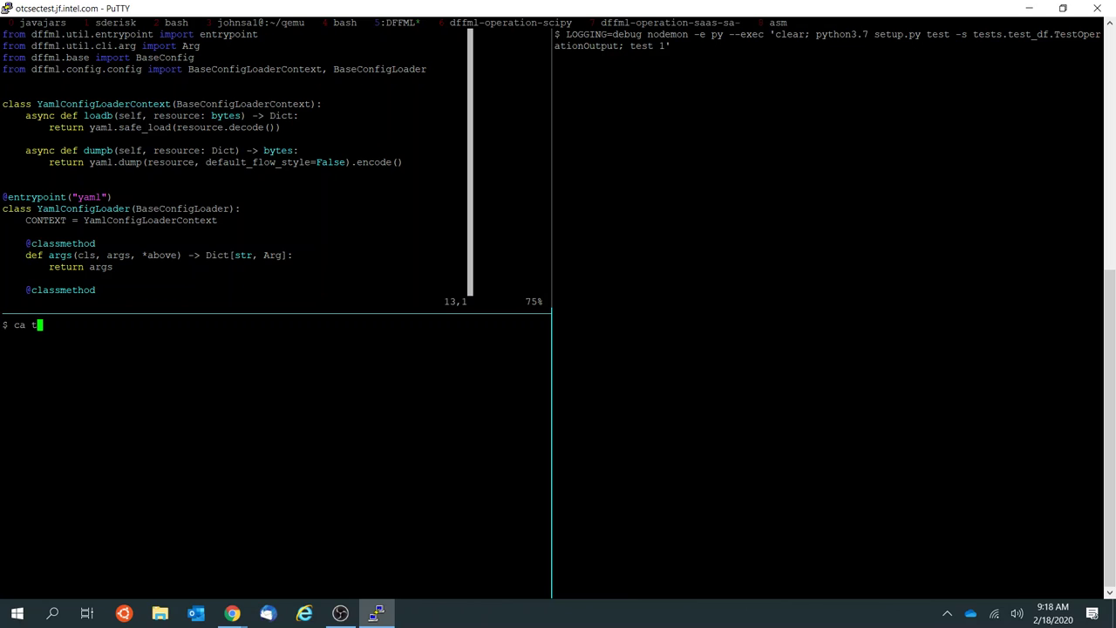
pyautogui.press('BackSpace')
pyautogui.press('BackSpace')
pyautogui.write('t > test.csv << EOF')
pyautogui.press('Return')
# Step: Copy the csv rows from the issue comment into the terminal's here-document and end it with EOF
pyautogui.click(232, 613)
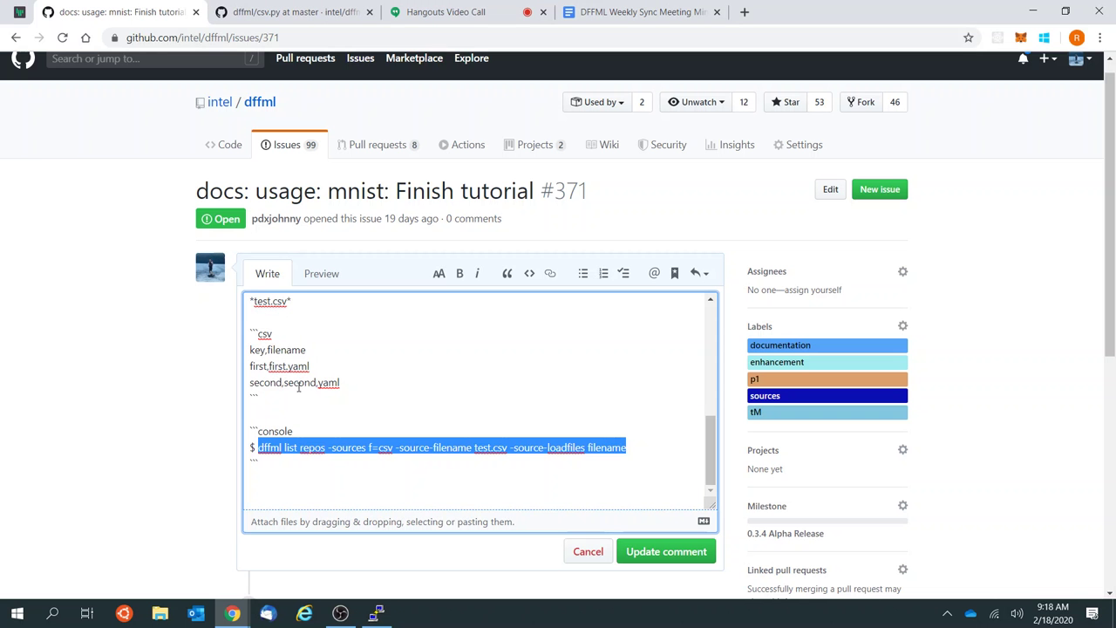
pyautogui.moveTo(352, 382); pyautogui.dragTo(343, 338)
pyautogui.hotkey('ctrl', 'c')
pyautogui.hotkey('alt', 'Tab')
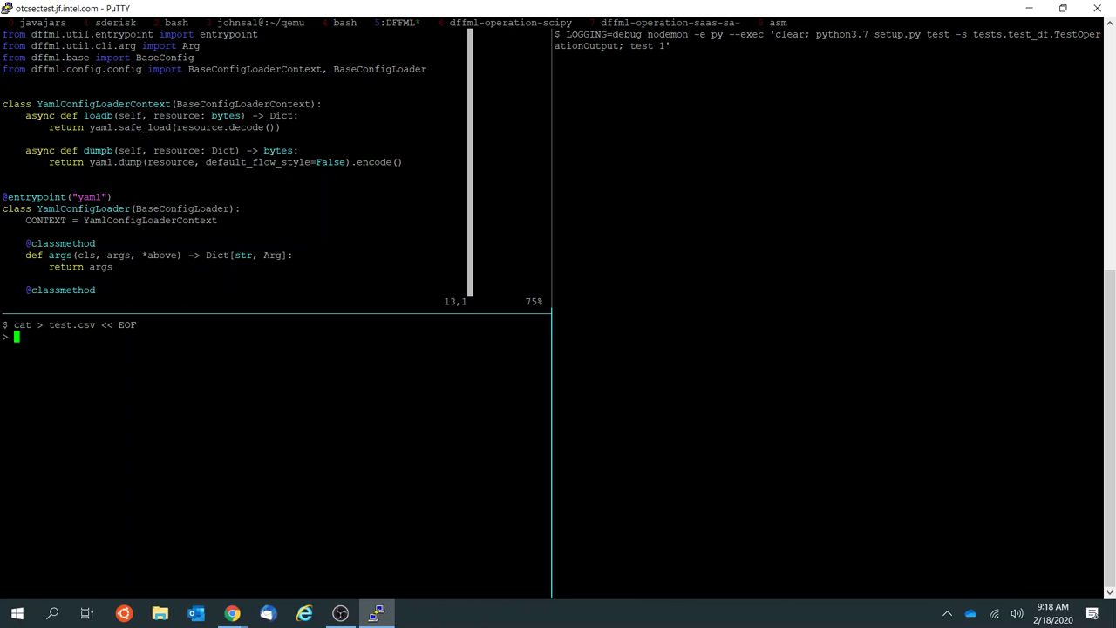
pyautogui.press('shift+Insert')
pyautogui.press('Return')
pyautogui.write('EOF')
pyautogui.press('Return')
# Step: Open test.csv in vim, remove the blank line above the header row, and exit
pyautogui.write('vi')
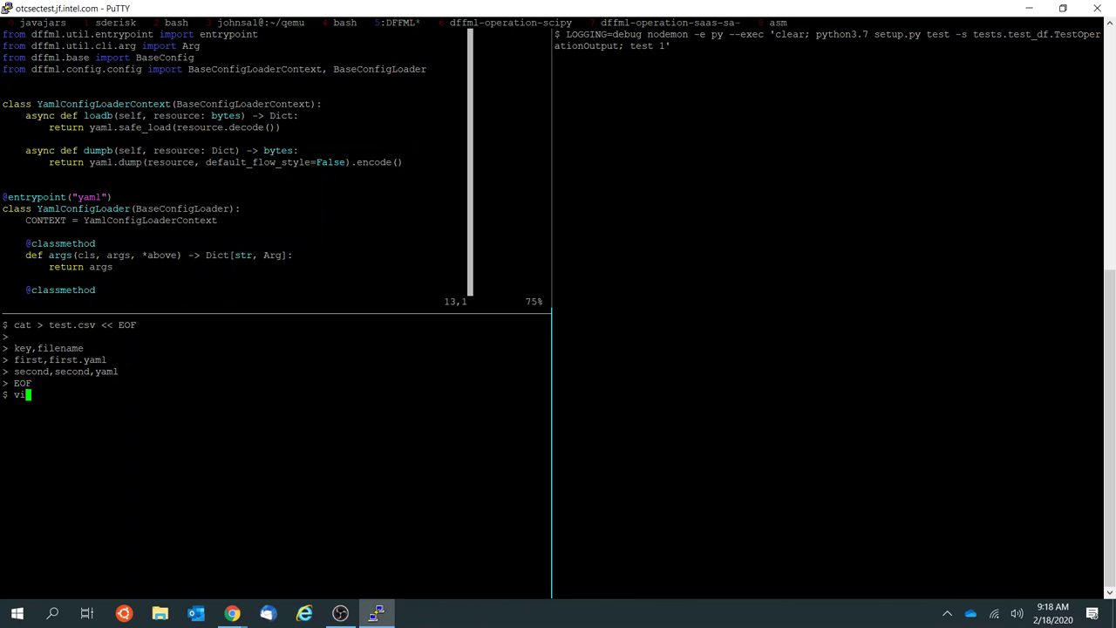
pyautogui.write('mt')
pyautogui.press('BackSpace')
pyautogui.write('test.csv')
pyautogui.press('Return')
pyautogui.write(':q')
pyautogui.press('Return')
# Step: Run "dffml list repos -sources f=csv -source-filename test.csv"
pyautogui.write('dffml list repos -')
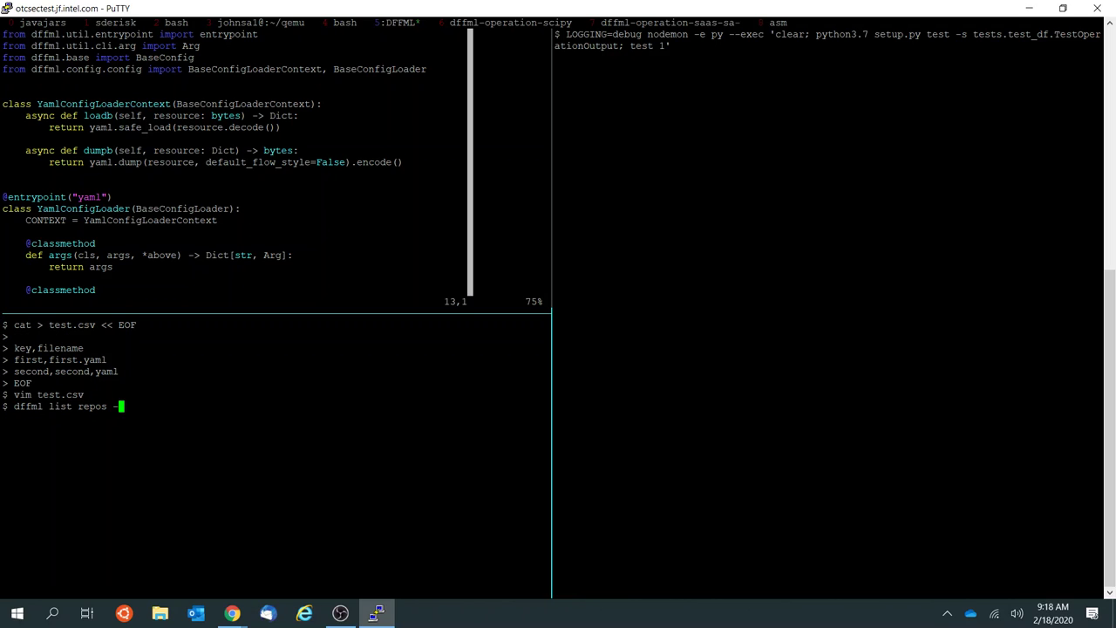
pyautogui.write('source')
pyautogui.press('BackSpace')
pyautogui.write('s f=csv -source-filename test.csv')
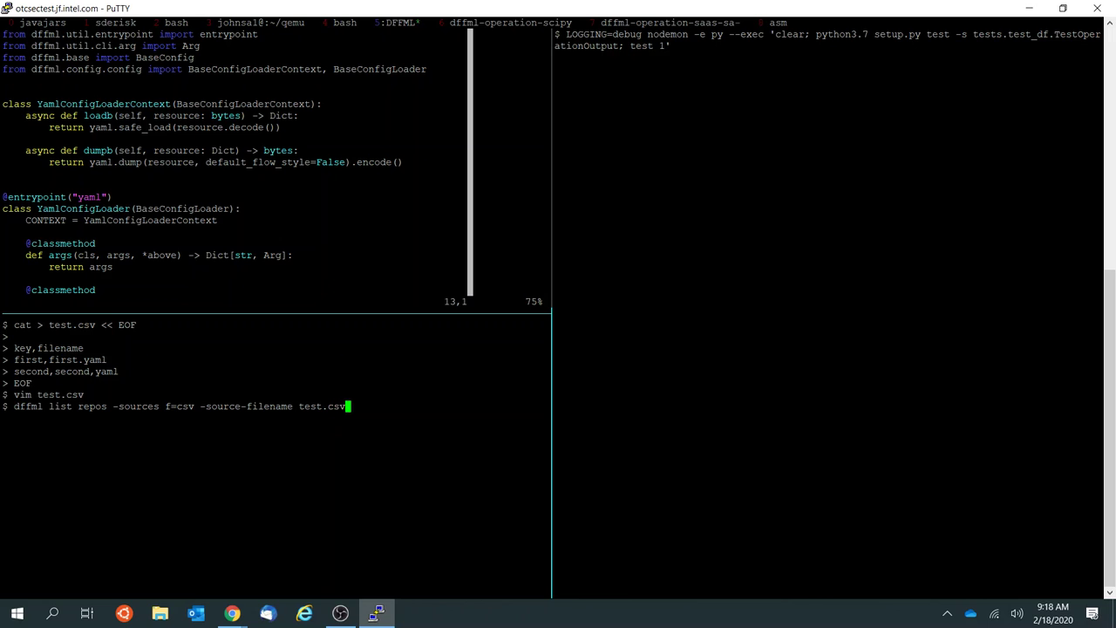
pyautogui.press('Return')
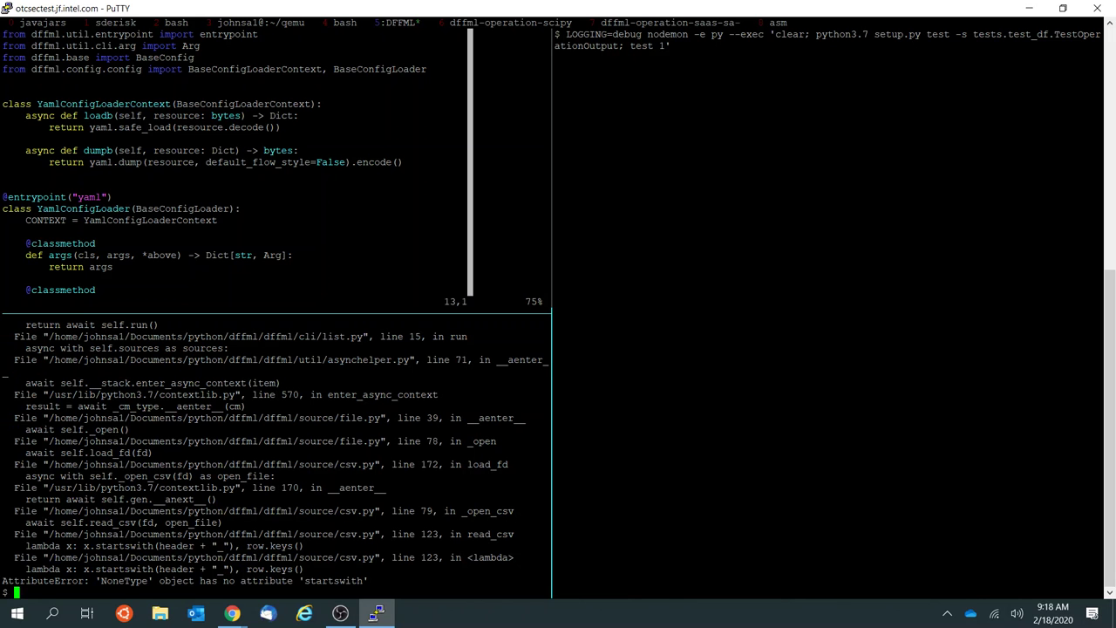
# Step: Enlarge the shell pane to the full window and print the contents of test.csv
pyautogui.hotkey('ctrl', 'b')
pyautogui.press('z')
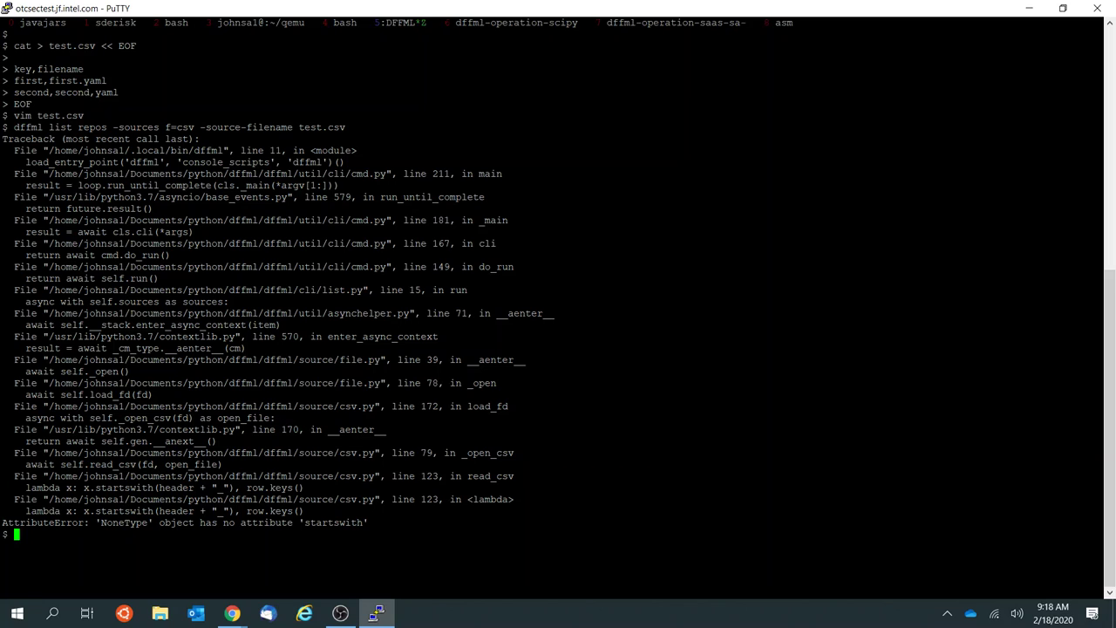
pyautogui.write('cat test.csv')
pyautogui.press('Return')
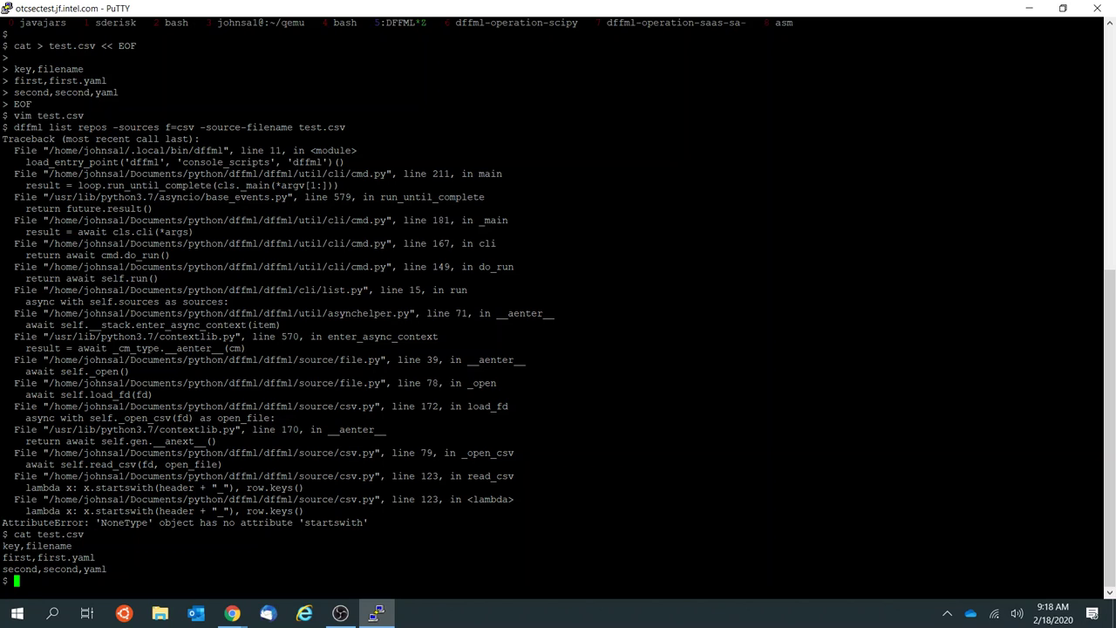
pyautogui.press('Up')
pyautogui.press('Up')
pyautogui.hotkey('ctrl', 'c')
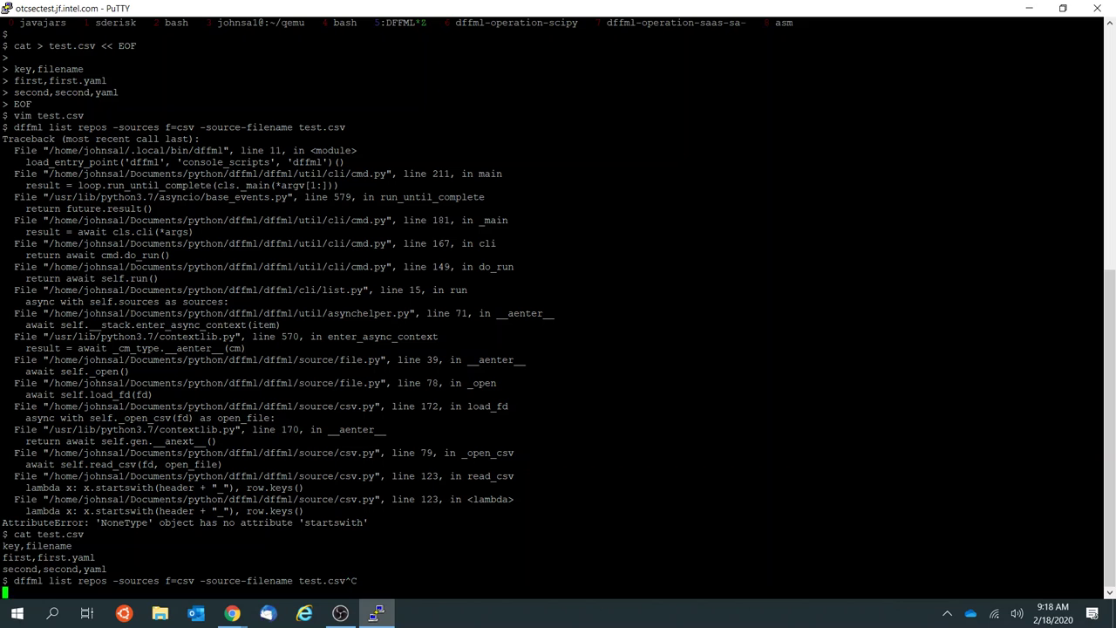
# Step: In vim, correct the filename in the last row of test.csv to second.yaml and save the file
pyautogui.write('vim test.csv')
pyautogui.press('Return')
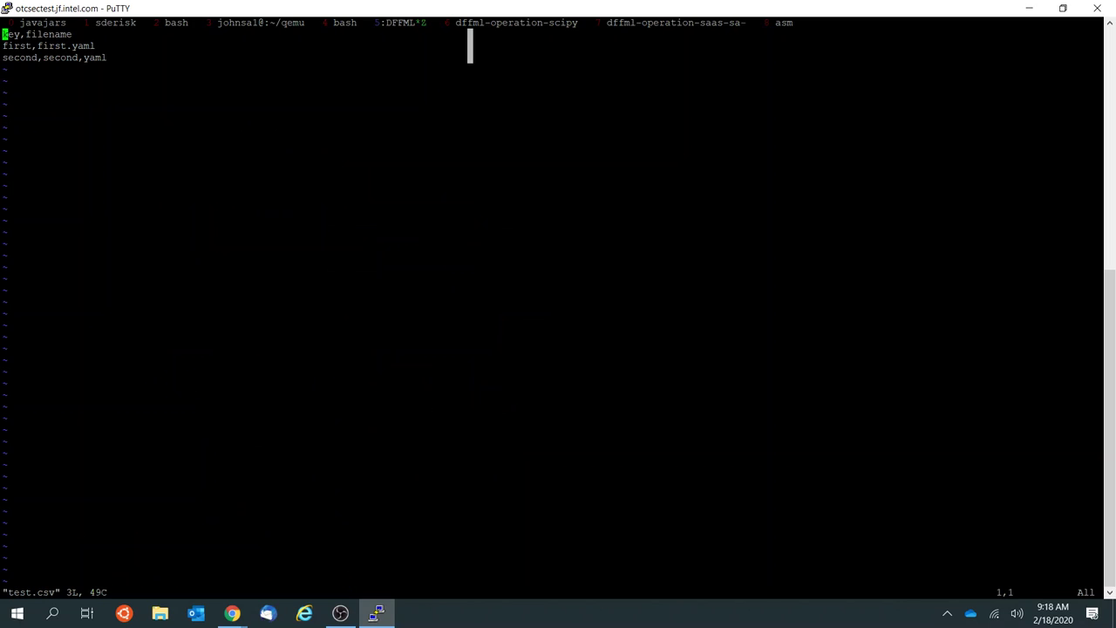
pyautogui.press('j')
pyautogui.press('j')
pyautogui.press('$')
pyautogui.press('h')
pyautogui.press('h')
pyautogui.press('h')
pyautogui.press('h')
pyautogui.write('R.')
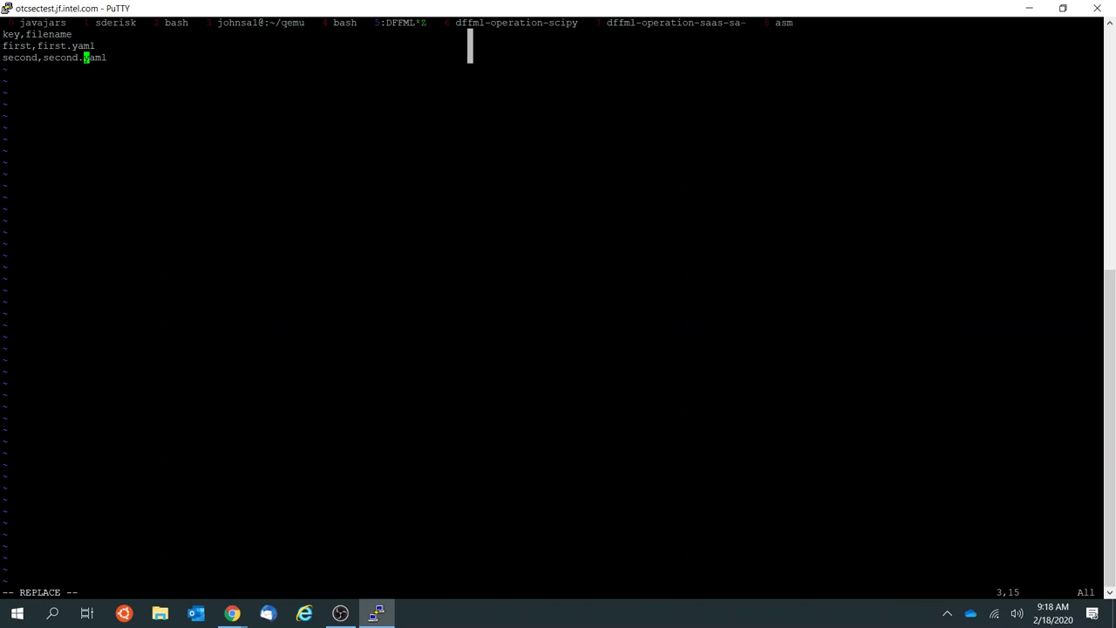
pyautogui.press('Escape')
pyautogui.write(':wq')
pyautogui.press('Return')
# Step: Rerun the dffml list repos command on the corrected test.csv
pyautogui.press('Up')
pyautogui.press('Up')
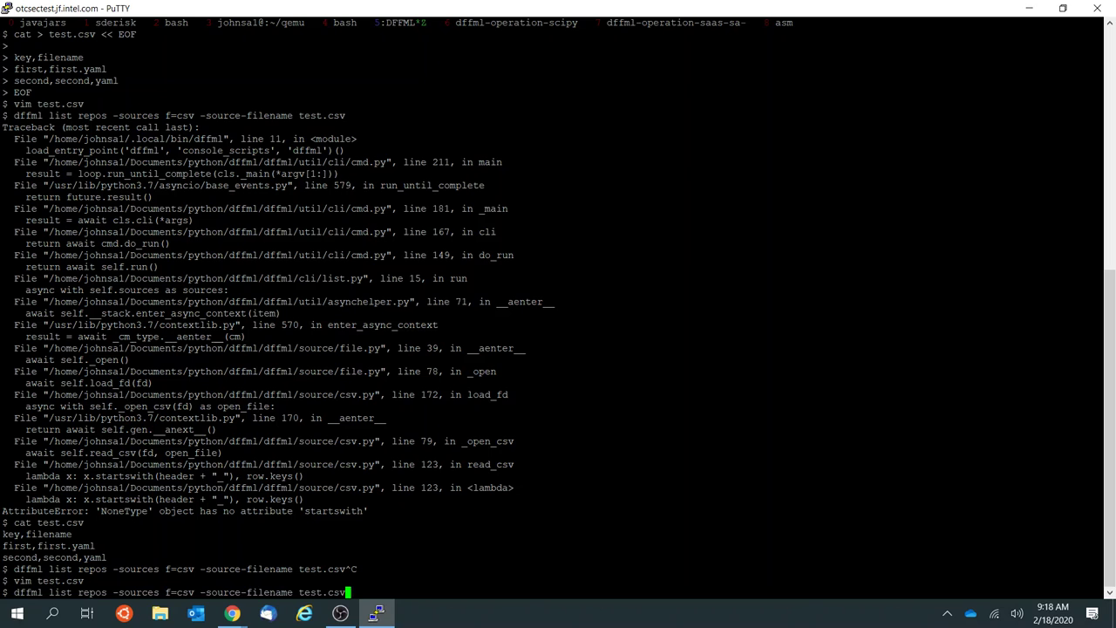
pyautogui.press('Return')
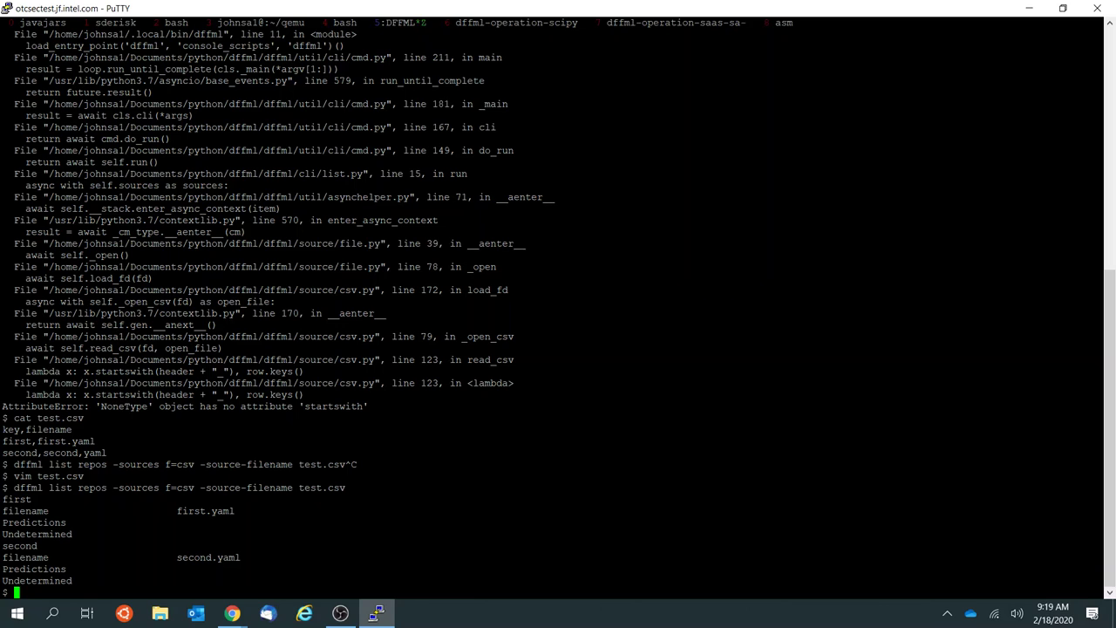
# Step: Examine the first record's key, filename value and prediction fields in the listing
pyautogui.doubleClick(5, 499)
pyautogui.doubleClick(24, 510)
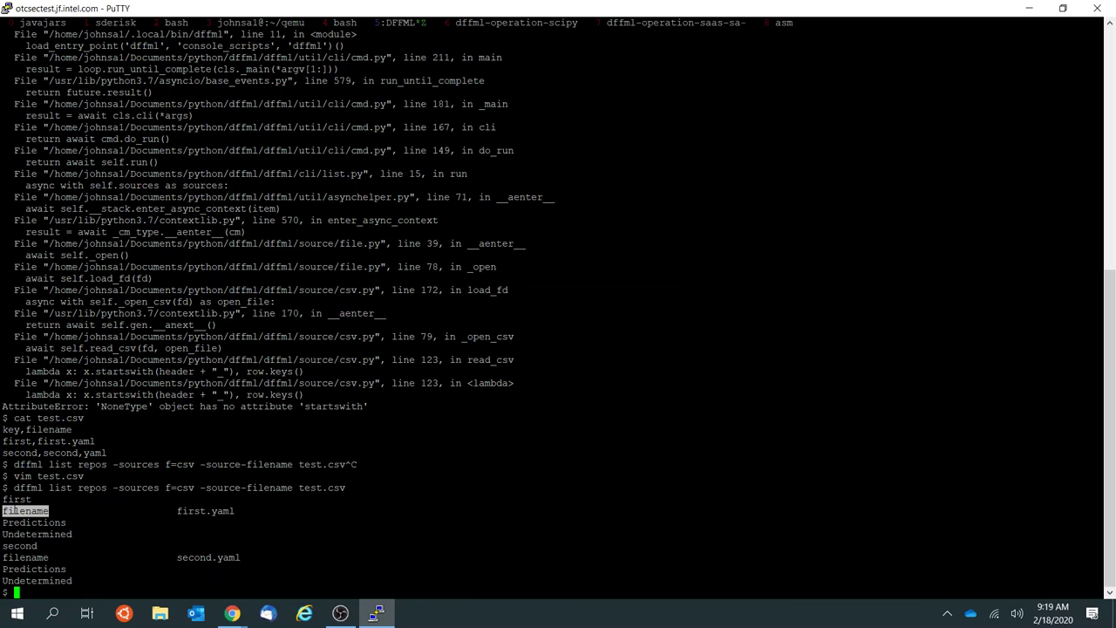
pyautogui.doubleClick(201, 512)
pyautogui.doubleClick(51, 523)
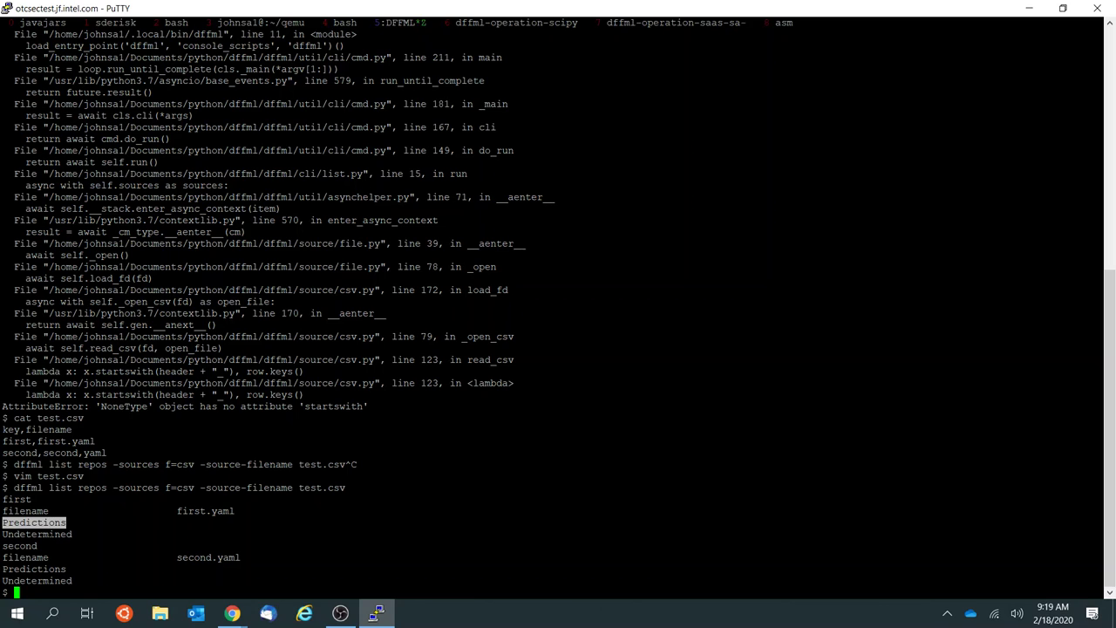
pyautogui.doubleClick(37, 534)
pyautogui.click(37, 534)
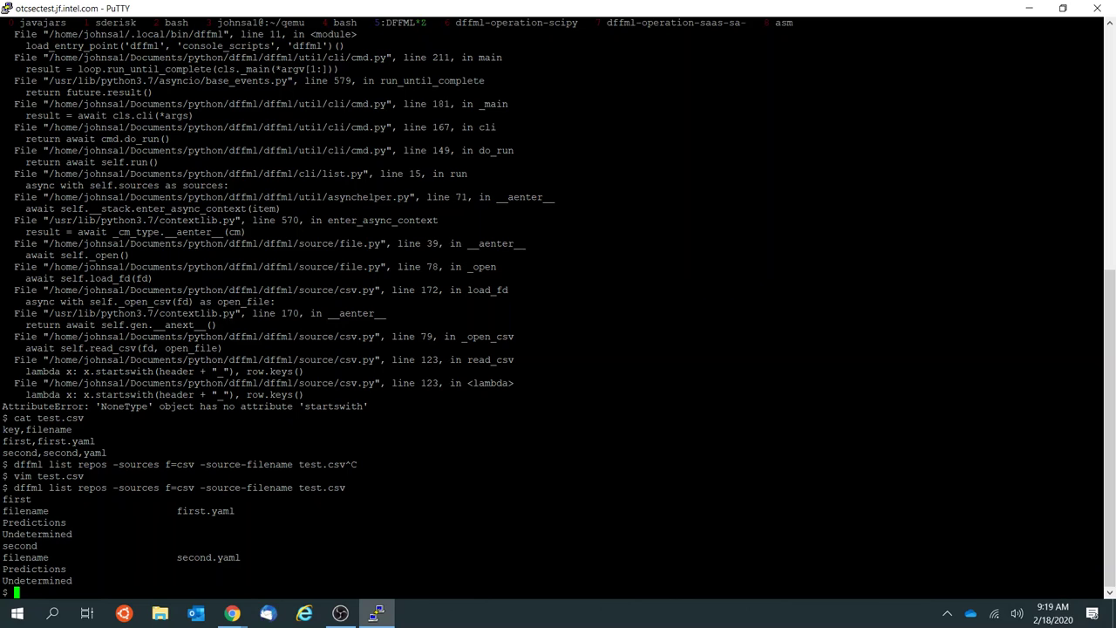
# Step: Run the list repos command on test.csv again with "-source-loadfiles filename" added
pyautogui.press('Up')
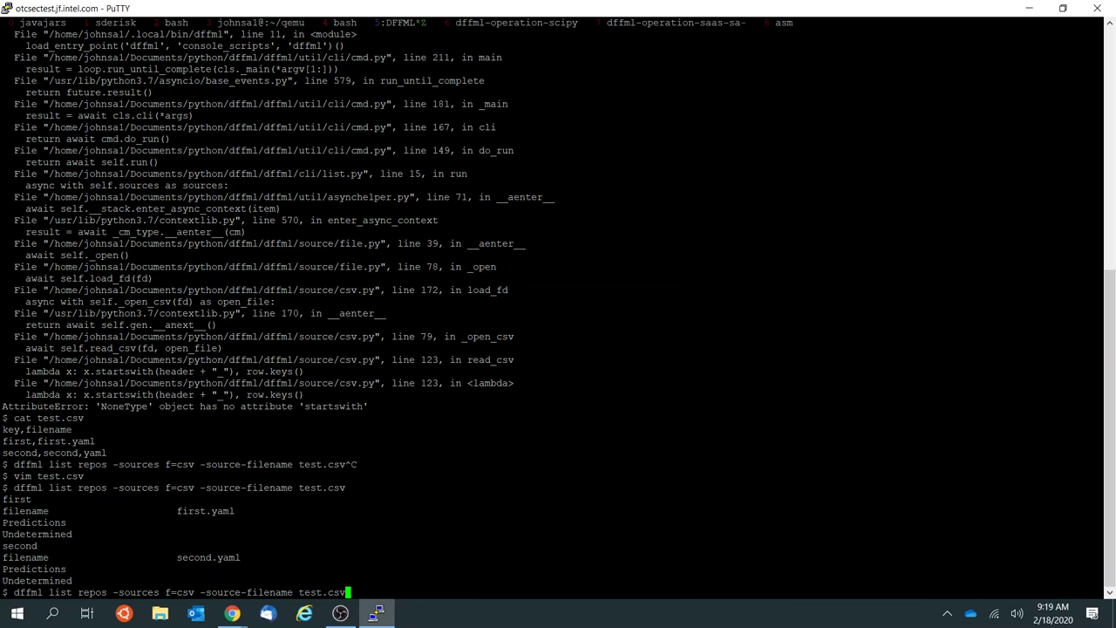
pyautogui.press('BackSpace')
pyautogui.press('BackSpace')
pyautogui.press('BackSpace')
pyautogui.write('-soure')
pyautogui.press('BackSpace')
pyautogui.write('ce loadfiles')
pyautogui.press('Left')
pyautogui.press('Left')
pyautogui.press('Left')
pyautogui.press('Left')
pyautogui.press('Left')
pyautogui.press('Left')
pyautogui.press('Left')
pyautogui.press('Left')
pyautogui.press('Left')
pyautogui.press('Left')
pyautogui.press('BackSpace')
pyautogui.write('-')
pyautogui.press('End')
pyautogui.write('filename')
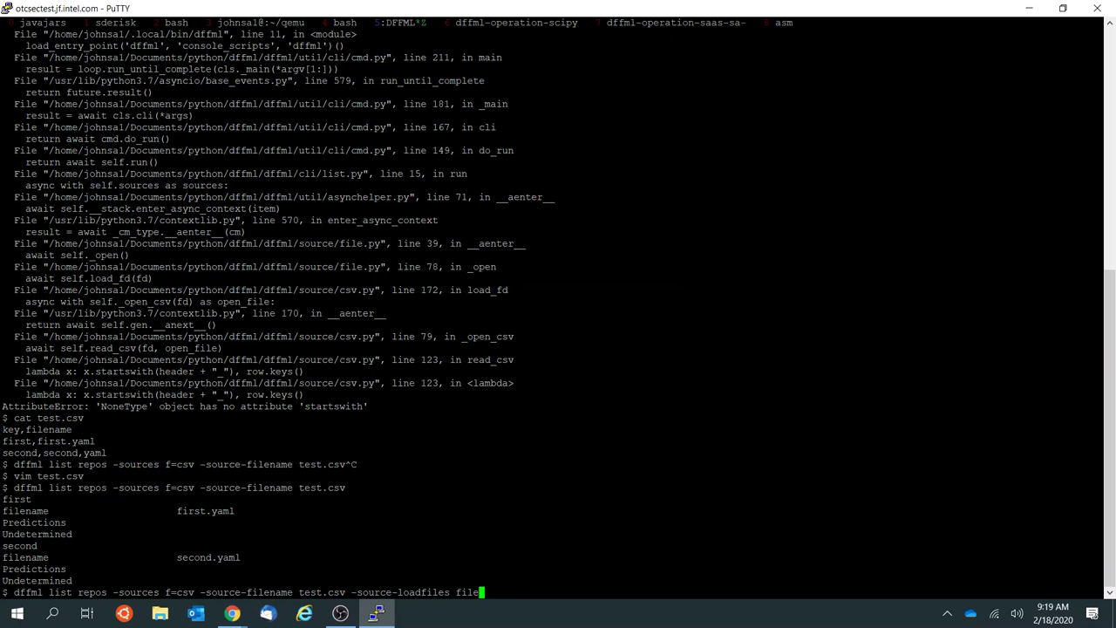
pyautogui.press('Return')
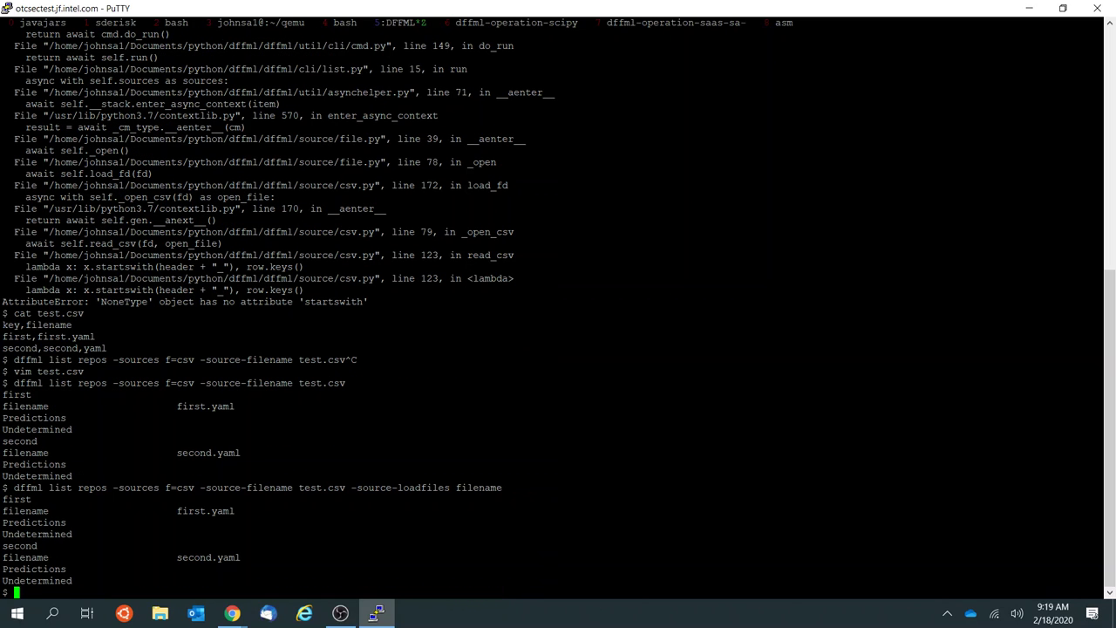
# Step: Copy both list repos commands with their output from the terminal and paste them at the end of the issue comment
pyautogui.write('f')
pyautogui.press('BackSpace')
pyautogui.doubleClick(205, 511)
pyautogui.click(205, 510)
pyautogui.moveTo(4, 592); pyautogui.dragTo(2, 383)
pyautogui.hotkey('alt', 'Tab')
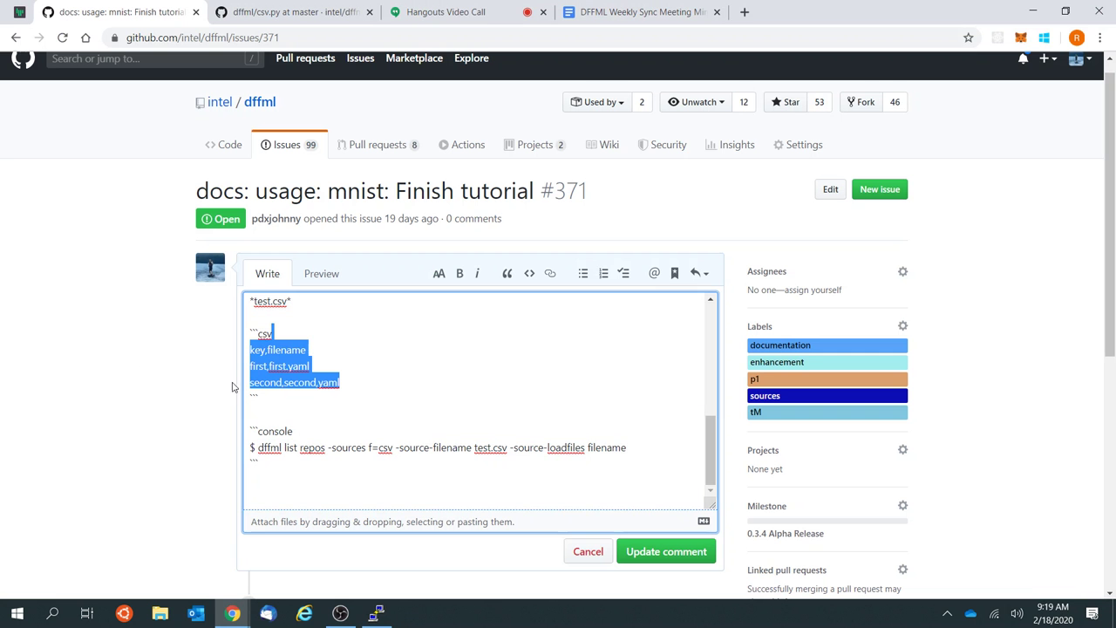
pyautogui.click(290, 508)
pyautogui.hotkey('ctrl', 'v')
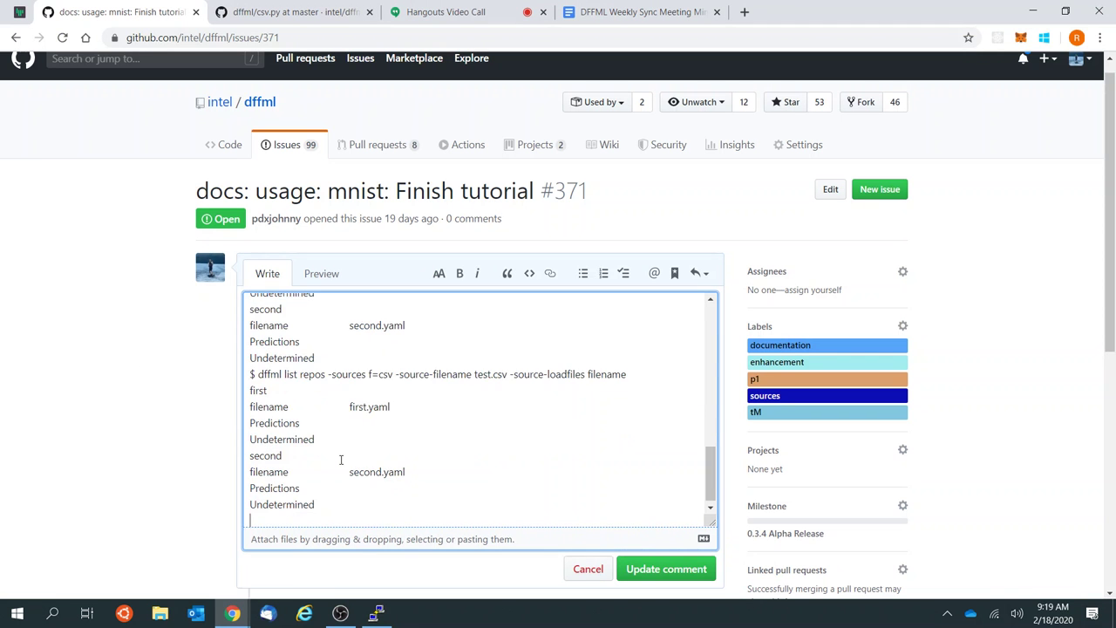
# Step: Delete the old list repos command and its closing fence above the pasted terminal output
pyautogui.scroll(3, 341, 459)
pyautogui.click(259, 407)
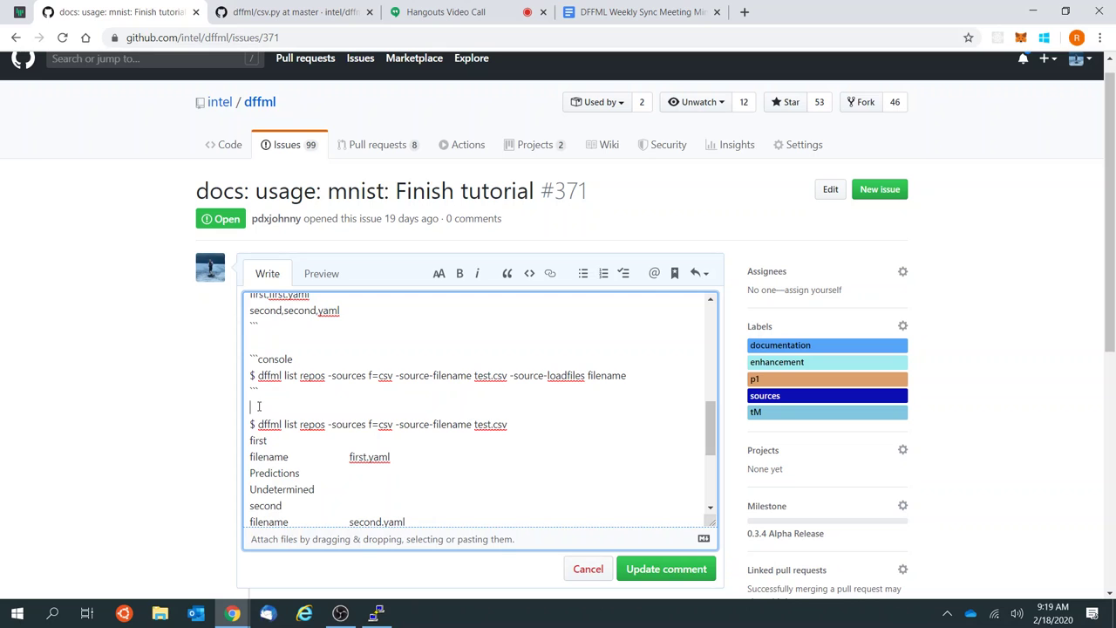
pyautogui.moveTo(259, 392); pyautogui.dragTo(294, 360)
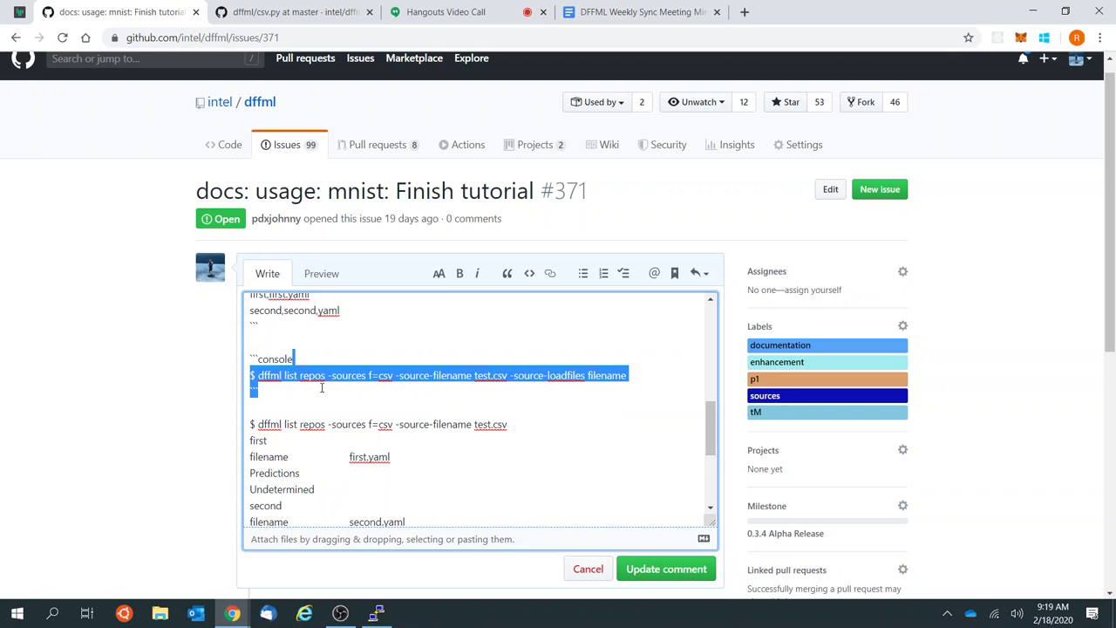
pyautogui.press('BackSpace')
# Step: Close the first console block after its output and open a separate console block above the -source-loadfiles command
pyautogui.scroll(-2, 381, 408)
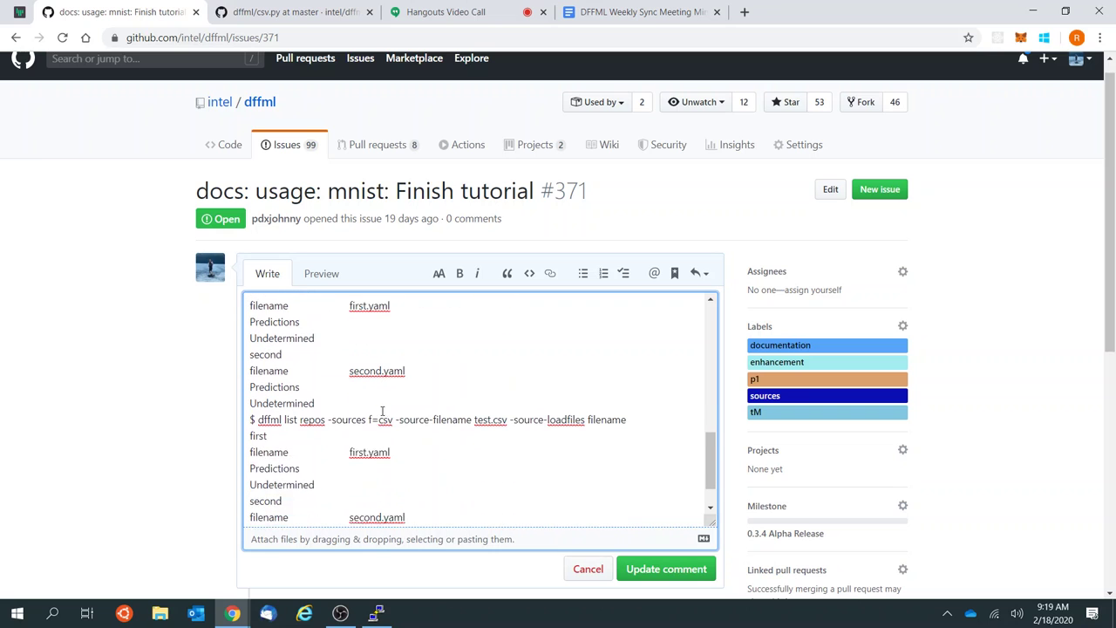
pyautogui.click(334, 393)
pyautogui.press('Return')
pyautogui.press('Return')
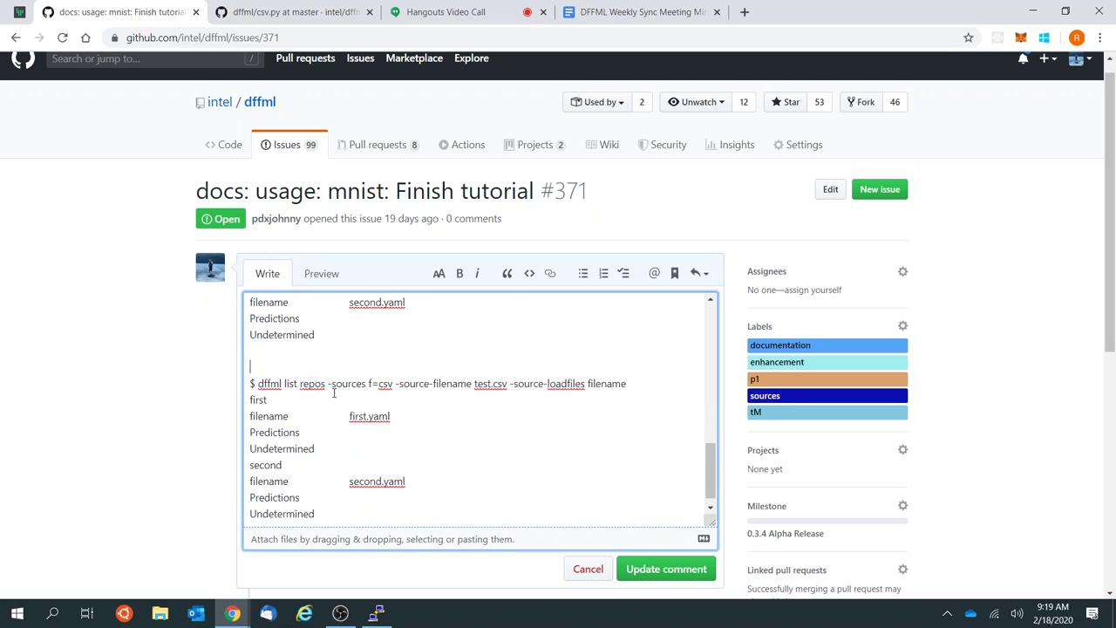
pyautogui.press('BackSpace')
pyautogui.write('```')
pyautogui.press('Return')
pyautogui.press('Return')
pyautogui.write('```')
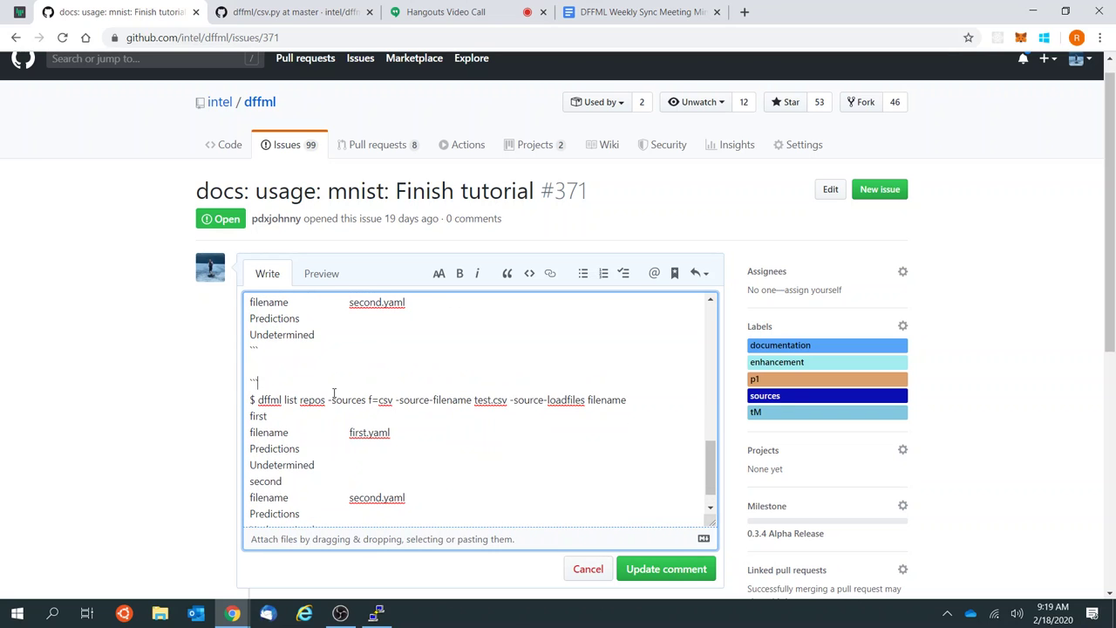
pyautogui.scroll(-1, 334, 393)
pyautogui.write('console')
# Step: Close the second console code block with a fence after the last output line
pyautogui.scroll(-1, 335, 392)
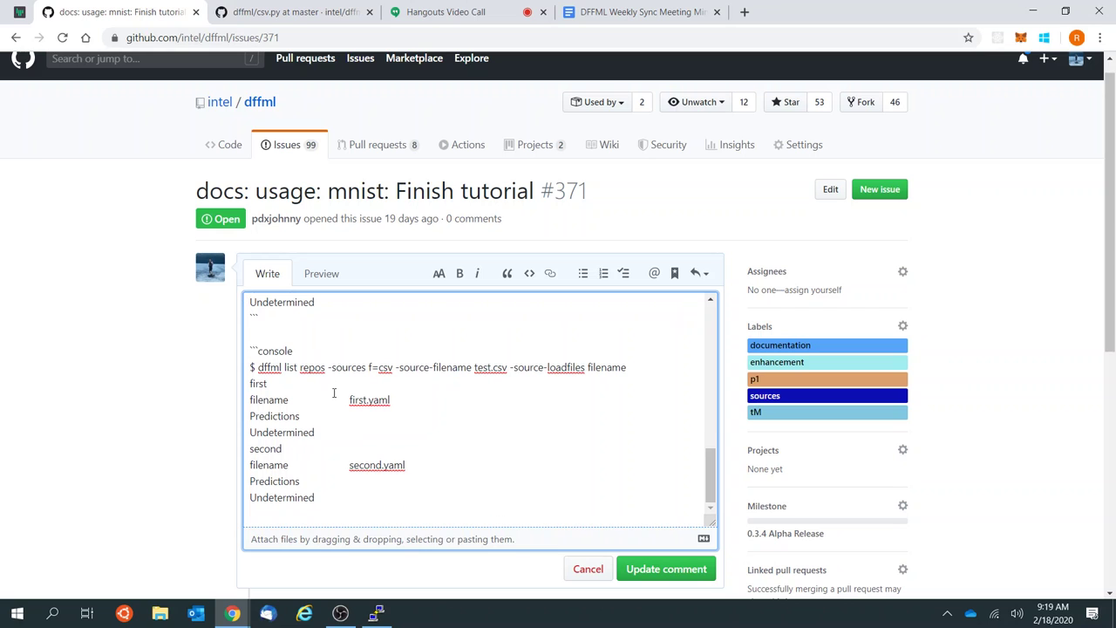
pyautogui.click(306, 513)
pyautogui.write('```')
# Step: Copy the *test.csv* label and paste it between the csv block and the first console block, removing the extra blank line
pyautogui.scroll(3, 306, 513)
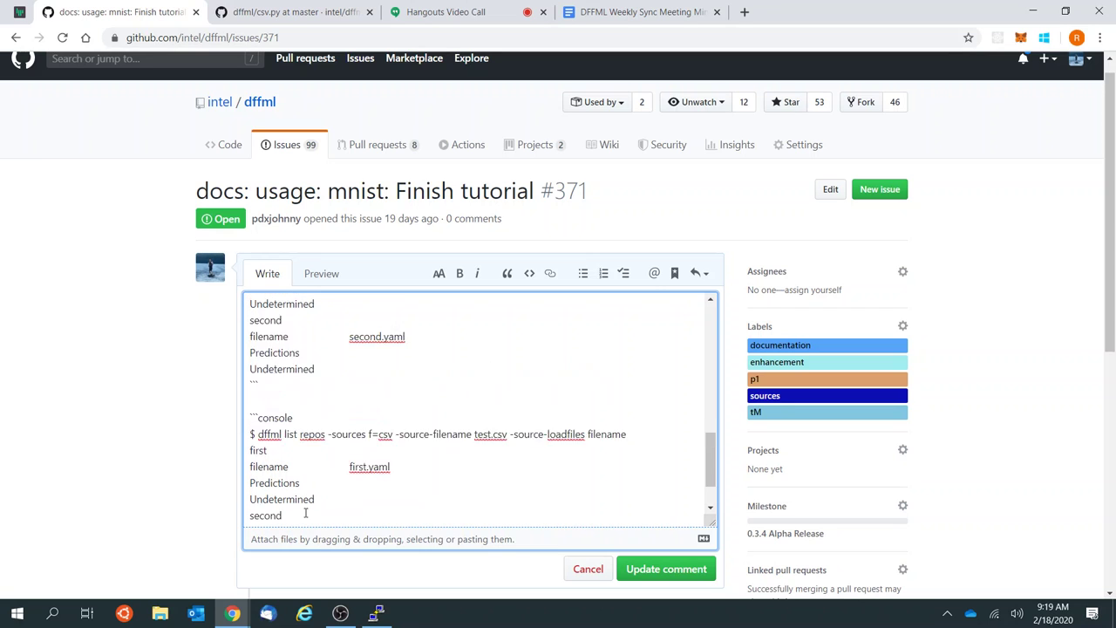
pyautogui.scroll(1, 305, 513)
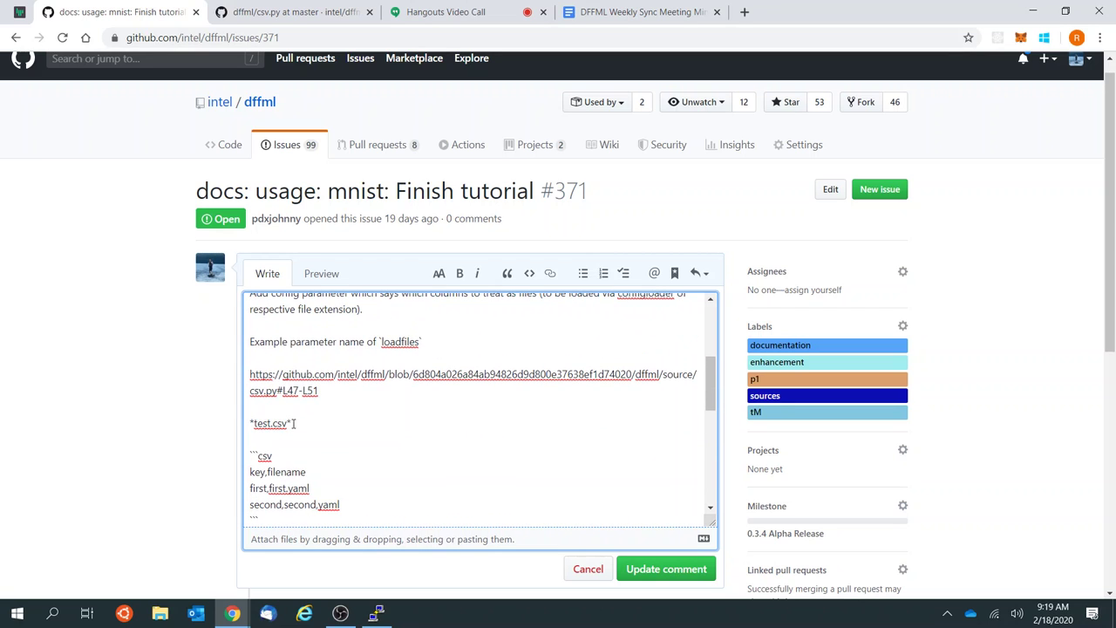
pyautogui.moveTo(294, 423); pyautogui.dragTo(250, 407)
pyautogui.hotkey('ctrl', 'c')
pyautogui.scroll(-1, 307, 454)
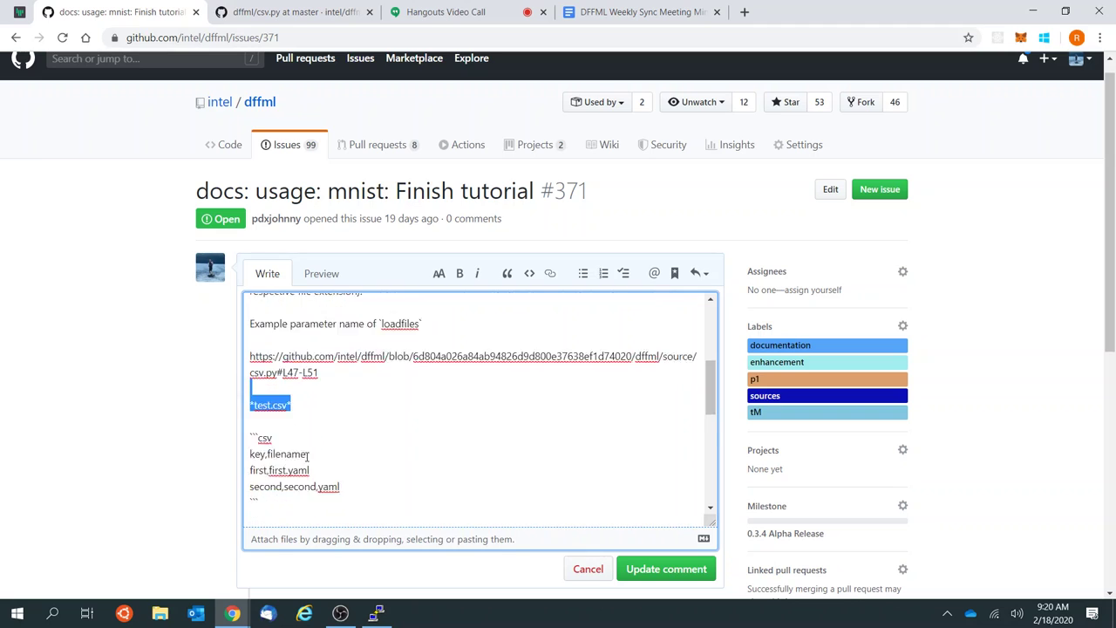
pyautogui.scroll(-5, 307, 454)
pyautogui.click(261, 434)
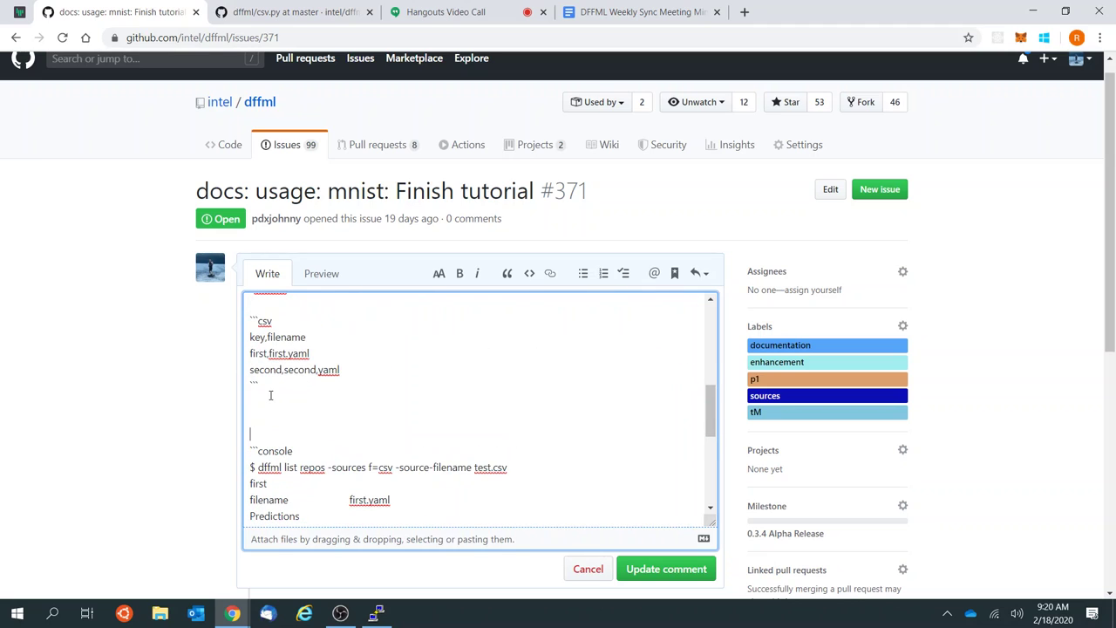
pyautogui.hotkey('ctrl', 'v')
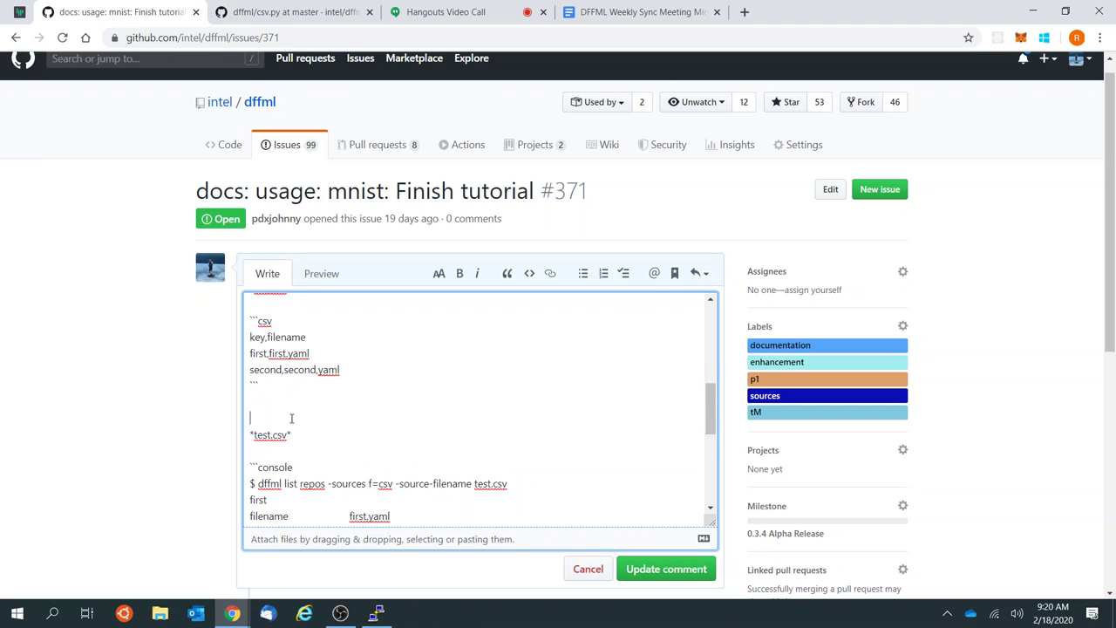
pyautogui.press('BackSpace')
# Step: Change the pasted file label to *first.yaml*
pyautogui.doubleClick(265, 419)
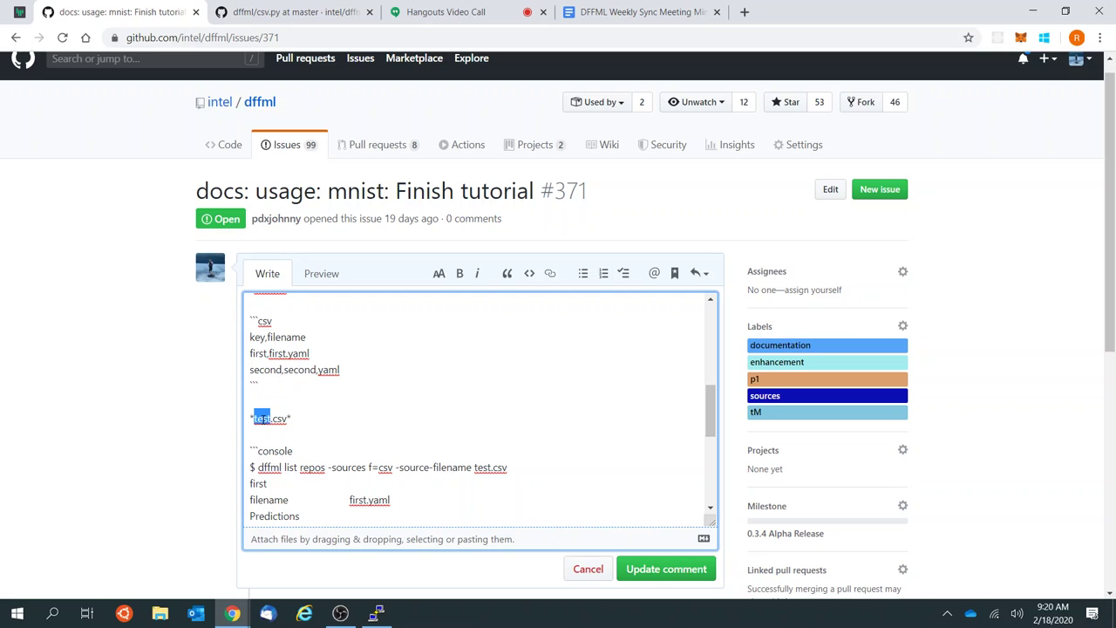
pyautogui.write('first')
pyautogui.doubleClick(277, 419)
pyautogui.write('yaml')
# Step: Add an empty yaml code block with opening and closing fences below the *first.yaml* label
pyautogui.click(318, 424)
pyautogui.press('Return')
pyautogui.press('Return')
pyautogui.press('Return')
pyautogui.press('BackSpace')
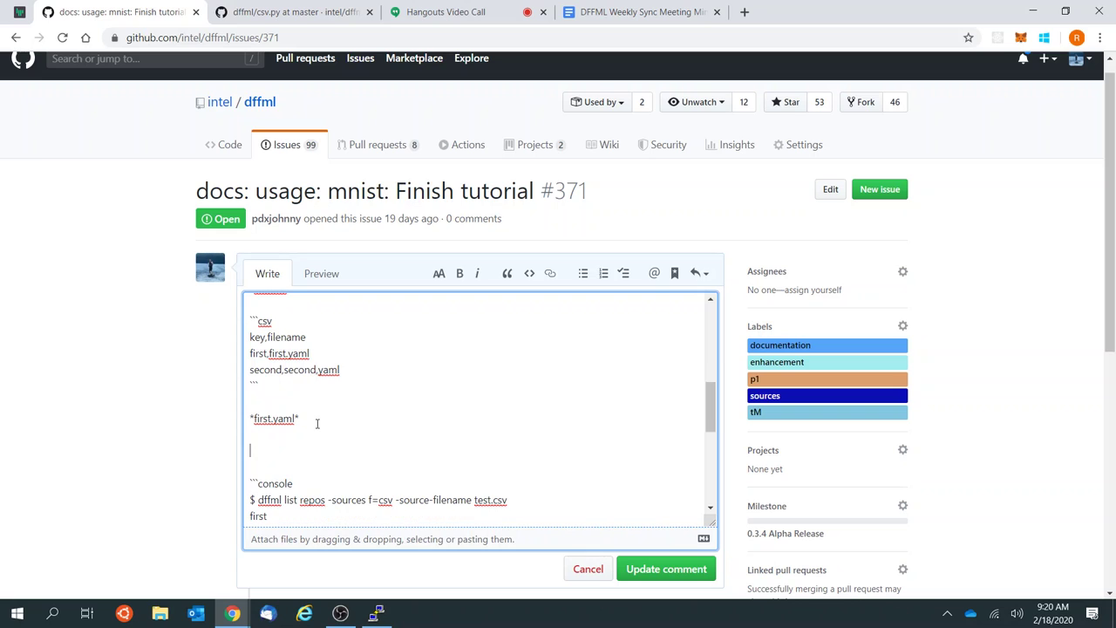
pyautogui.write('```yaml')
pyautogui.press('Return')
pyautogui.write('```')
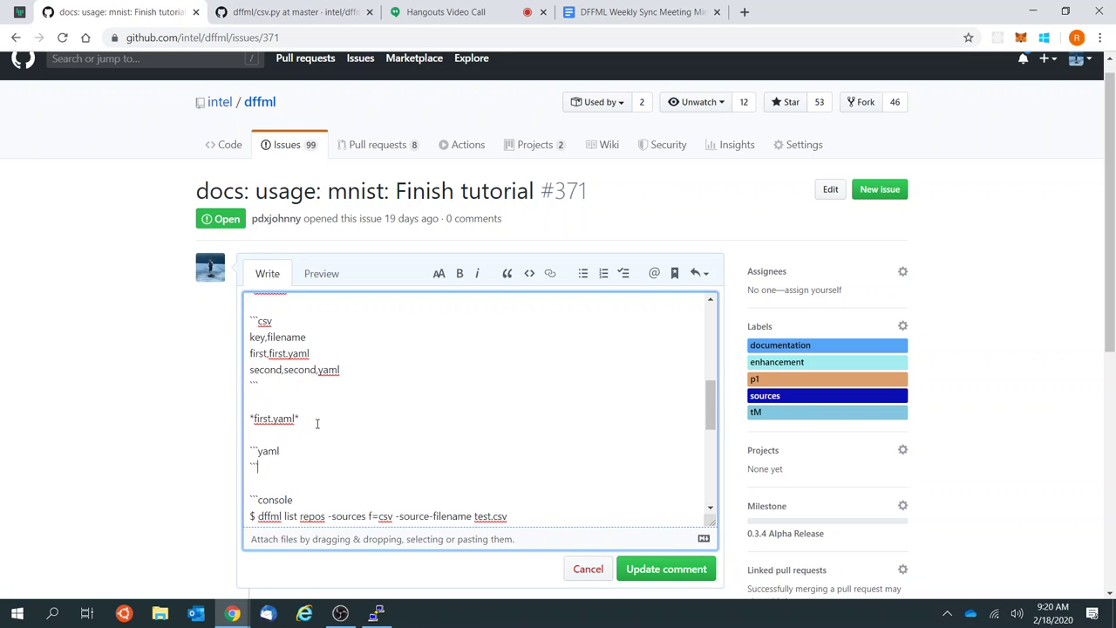
# Step: Enter the line hello: there inside the yaml code block
pyautogui.press('Up')
pyautogui.press('End')
pyautogui.press('Return')
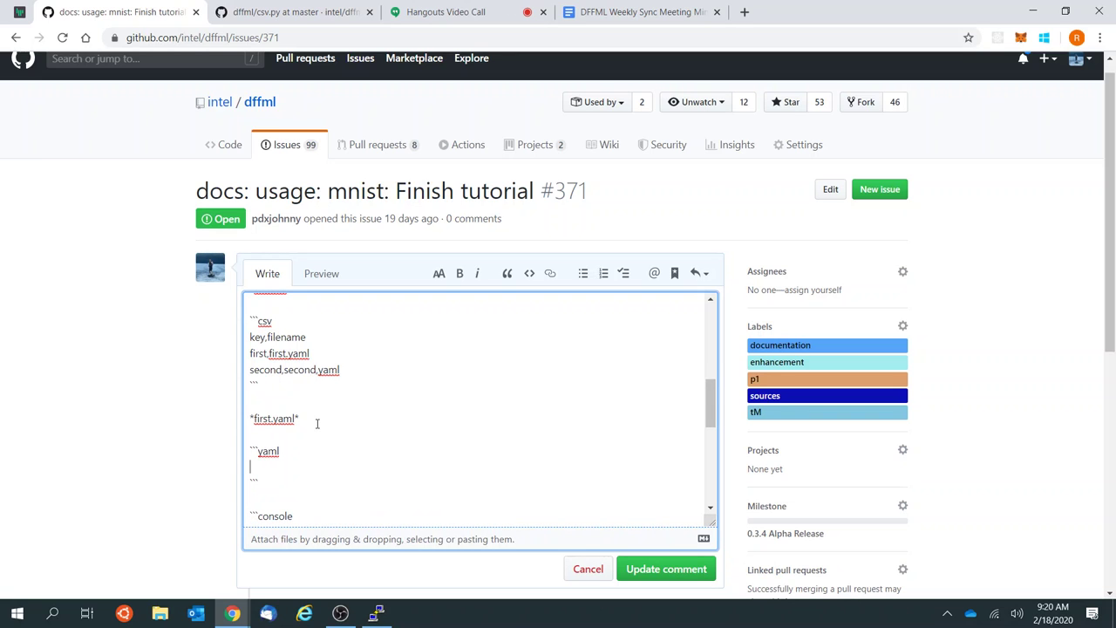
pyautogui.write('hello: h')
pyautogui.write('ere')
pyautogui.press('BackSpace')
pyautogui.press('BackSpace')
pyautogui.write('here')
# Step: Duplicate the *first.yaml* label and its yaml block directly after the csv block
pyautogui.moveTo(289, 483); pyautogui.dragTo(289, 391)
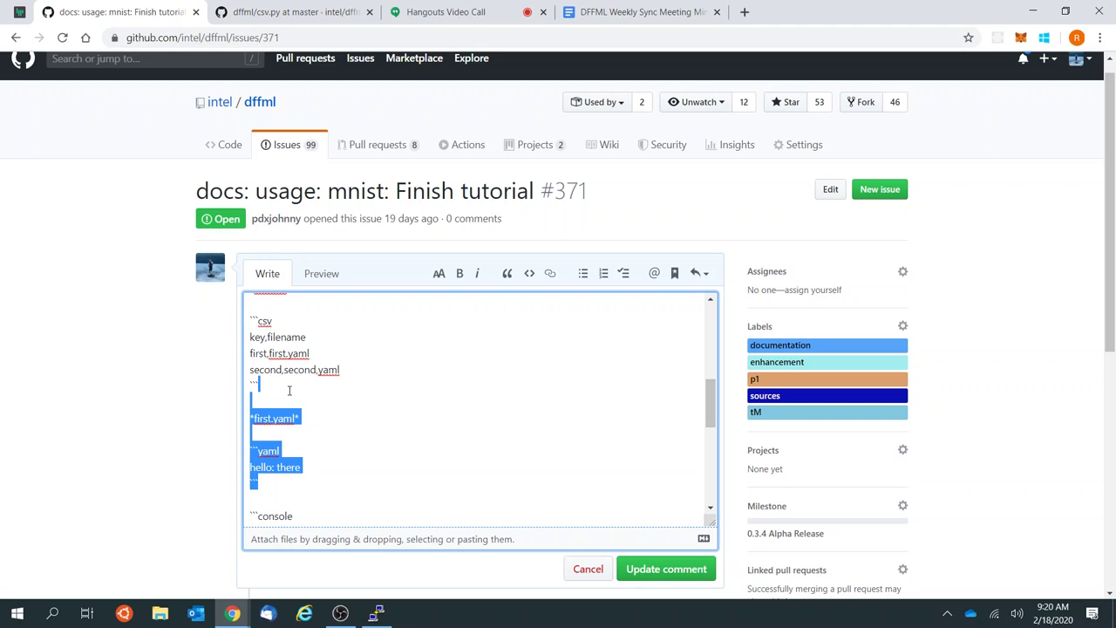
pyautogui.hotkey('ctrl', 'c')
pyautogui.click(289, 391)
pyautogui.hotkey('ctrl', 'v')
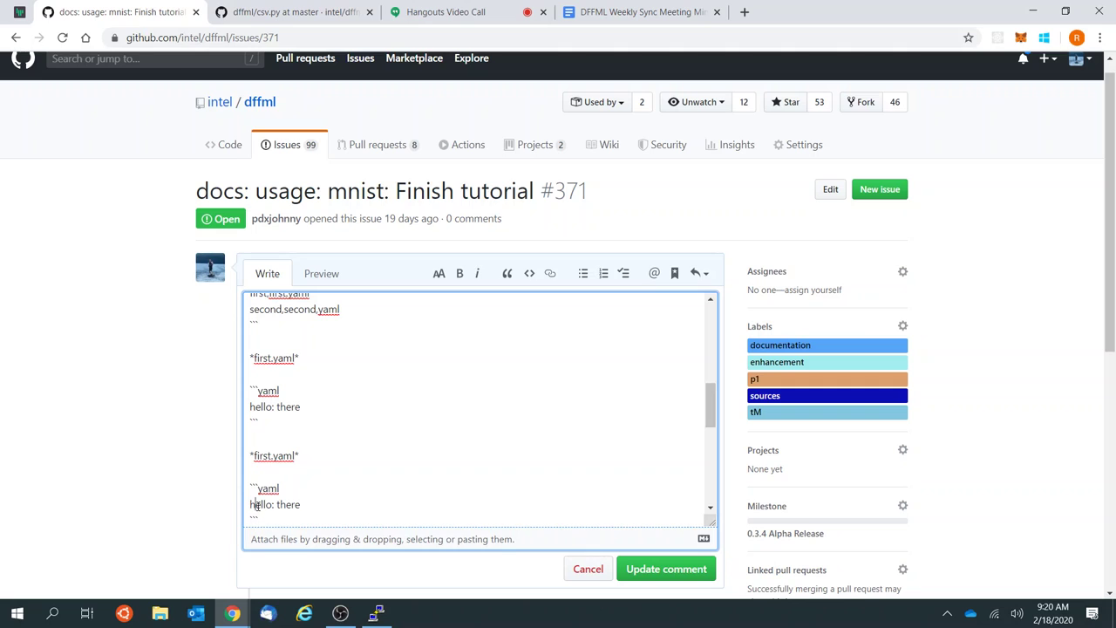
# Step: Turn the lower copy into *second.yaml* containing hi: there, and set the *first.yaml* content to hello: world
pyautogui.doubleClick(259, 505)
pyautogui.write('hi')
pyautogui.doubleClick(268, 455)
pyautogui.write('second')
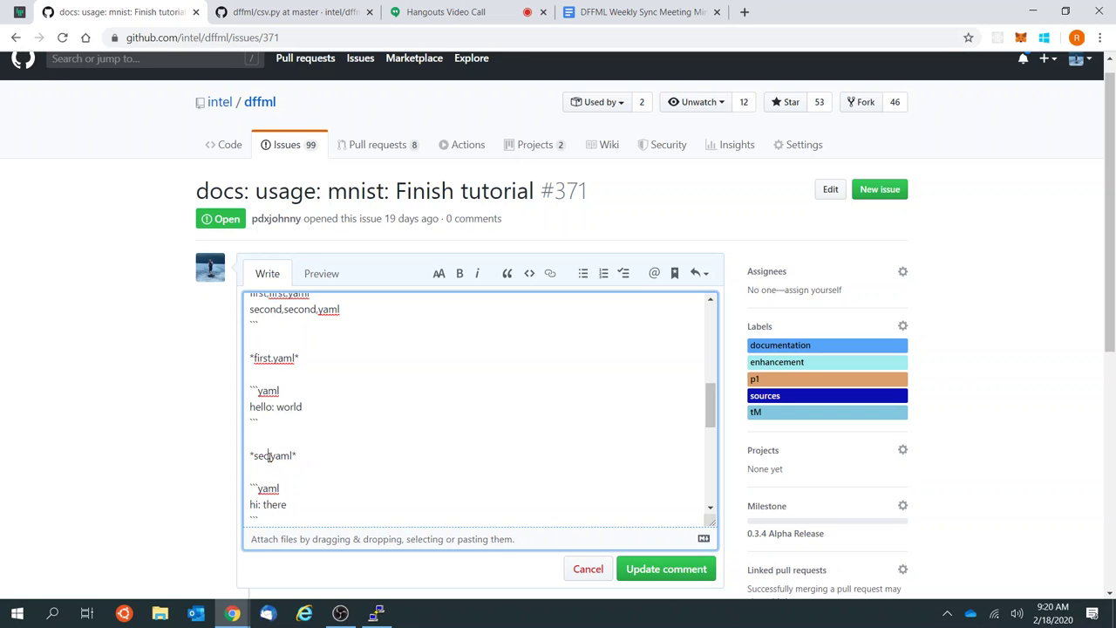
# Step: Insert the heading "### Before this change" above the console block for the command without -source-loadfiles
pyautogui.scroll(-5, 268, 458)
pyautogui.scroll(-1, 270, 458)
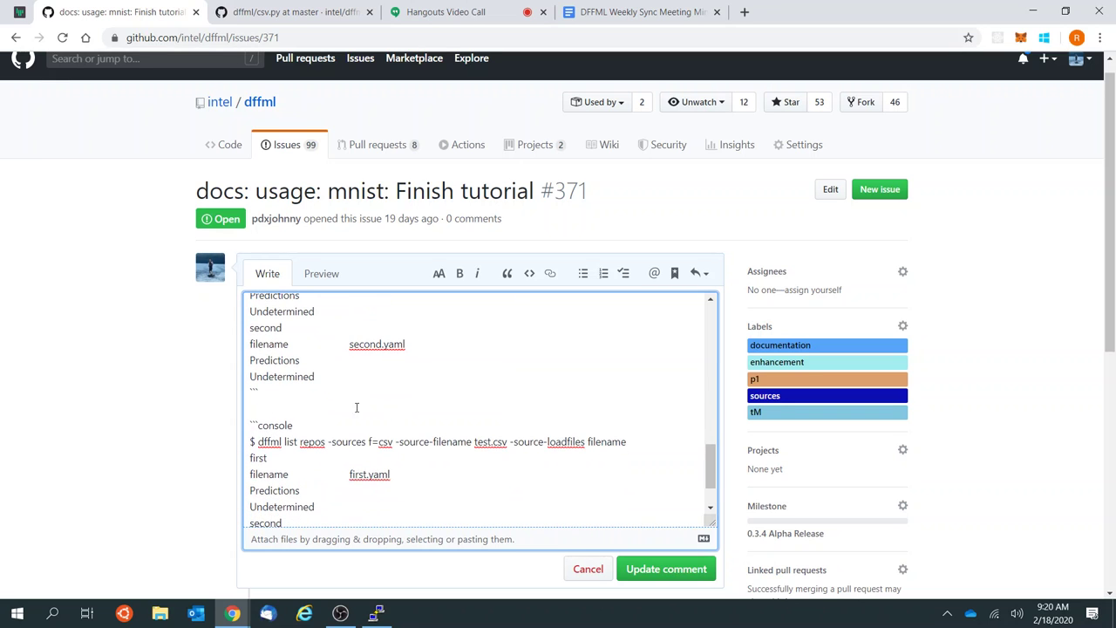
pyautogui.scroll(6, 358, 391)
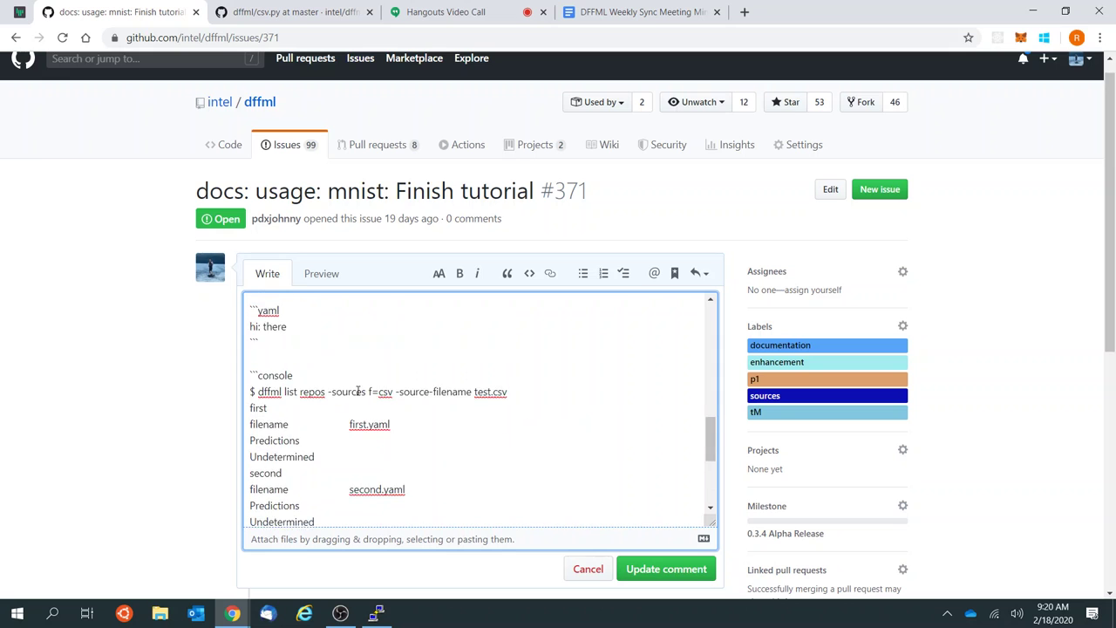
pyautogui.scroll(2, 357, 390)
pyautogui.scroll(-6, 357, 391)
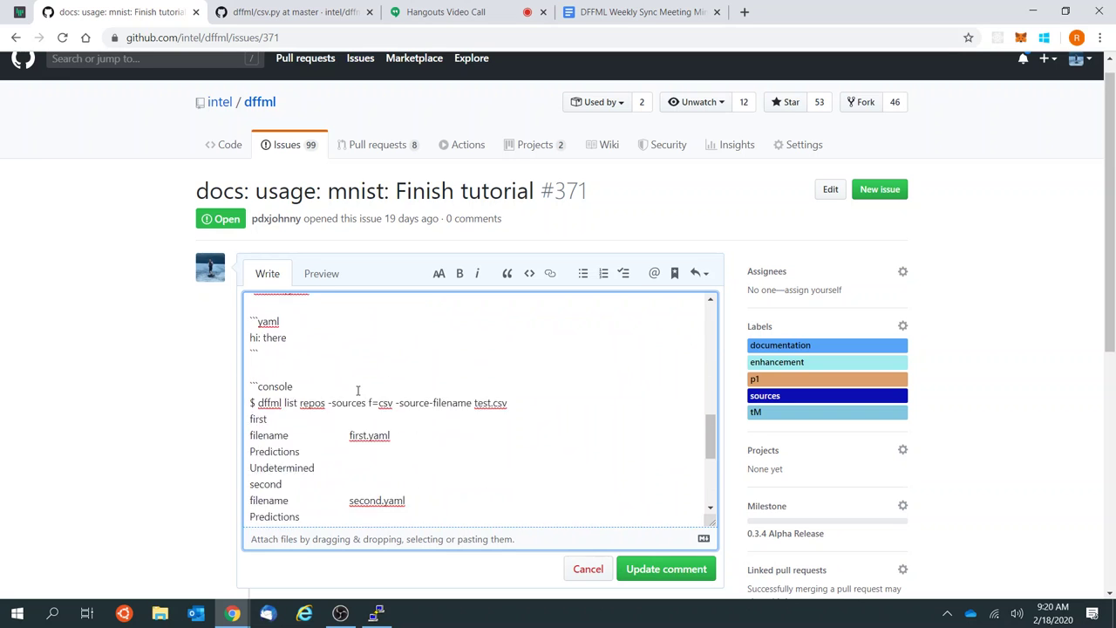
pyautogui.scroll(1, 358, 391)
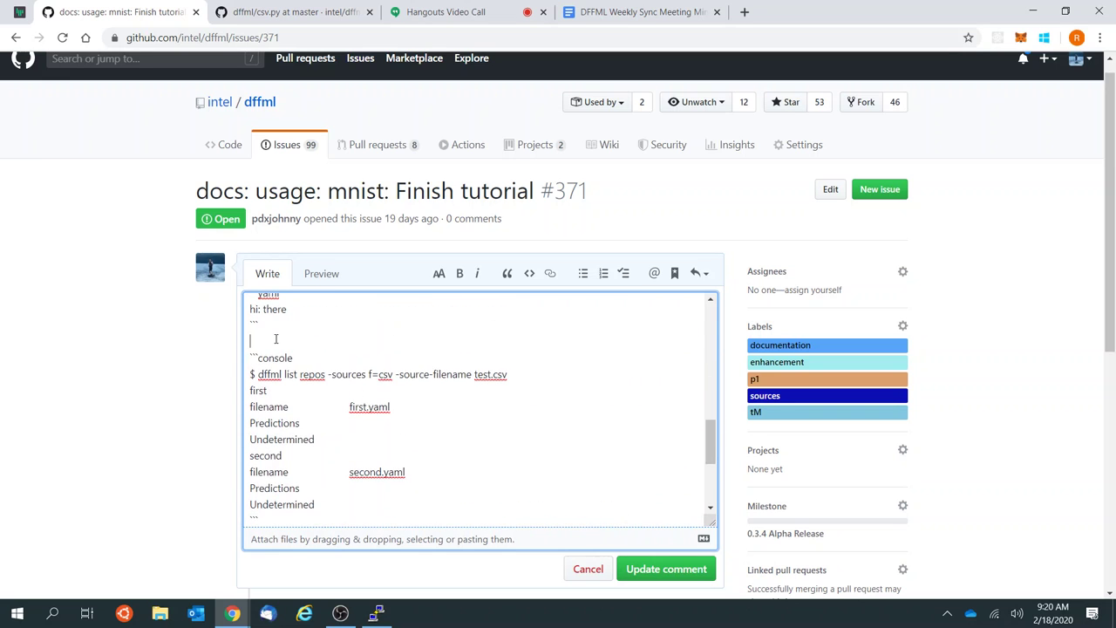
pyautogui.press('Return')
pyautogui.press('Return')
pyautogui.write('#')
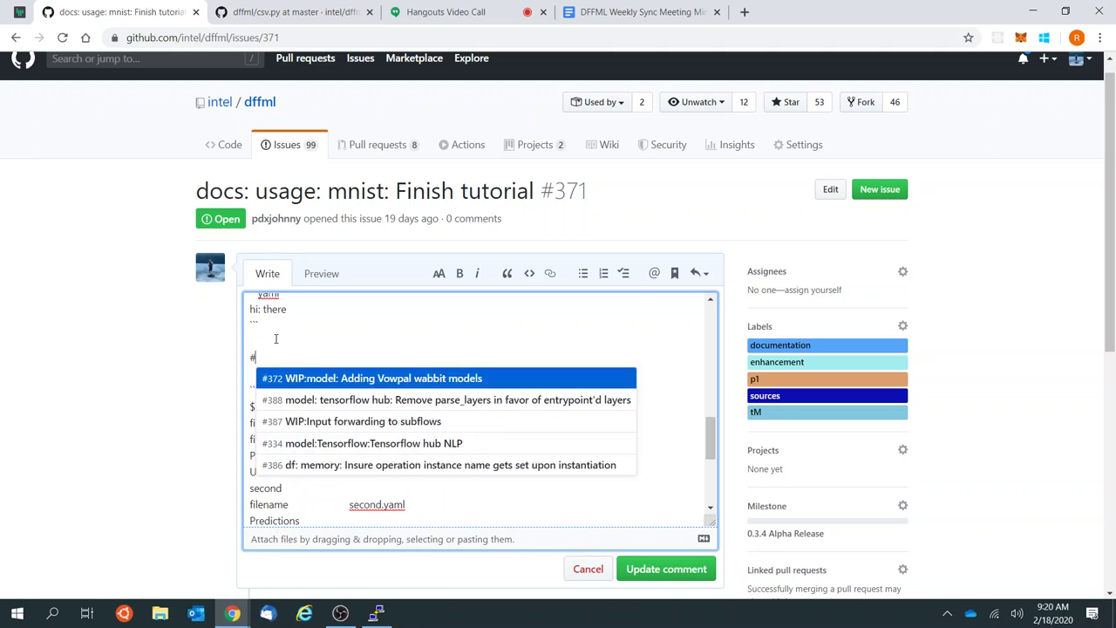
pyautogui.write('## Before this ')
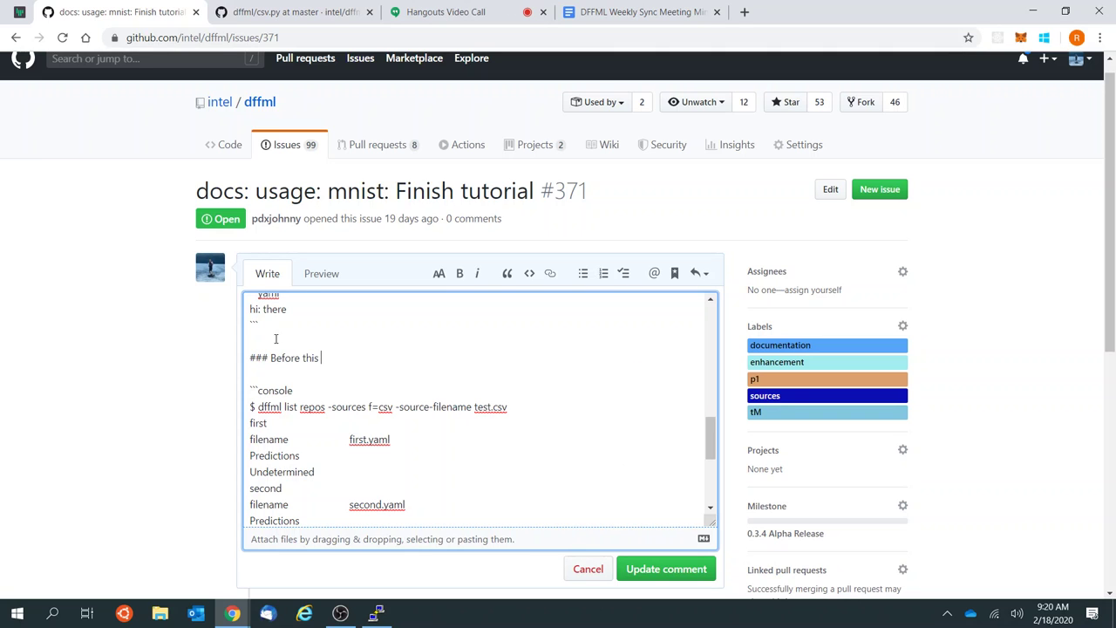
pyautogui.write('change')
# Step: Insert the heading "### After this change" above the -source-loadfiles console block
pyautogui.scroll(-3, 272, 415)
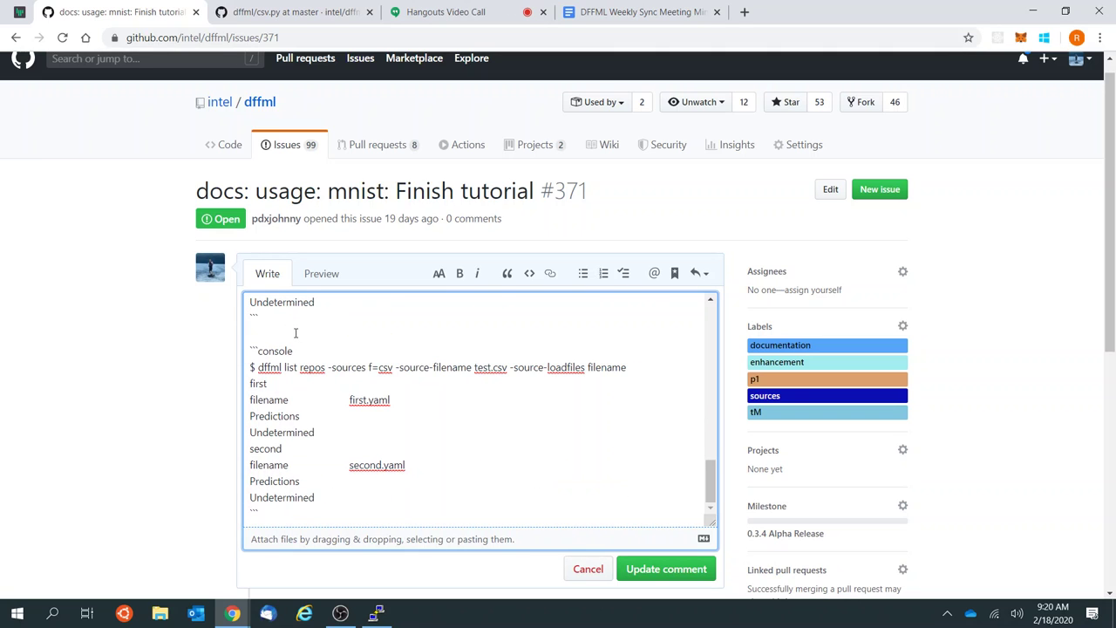
pyautogui.press('Return')
pyautogui.press('Return')
pyautogui.press('Up')
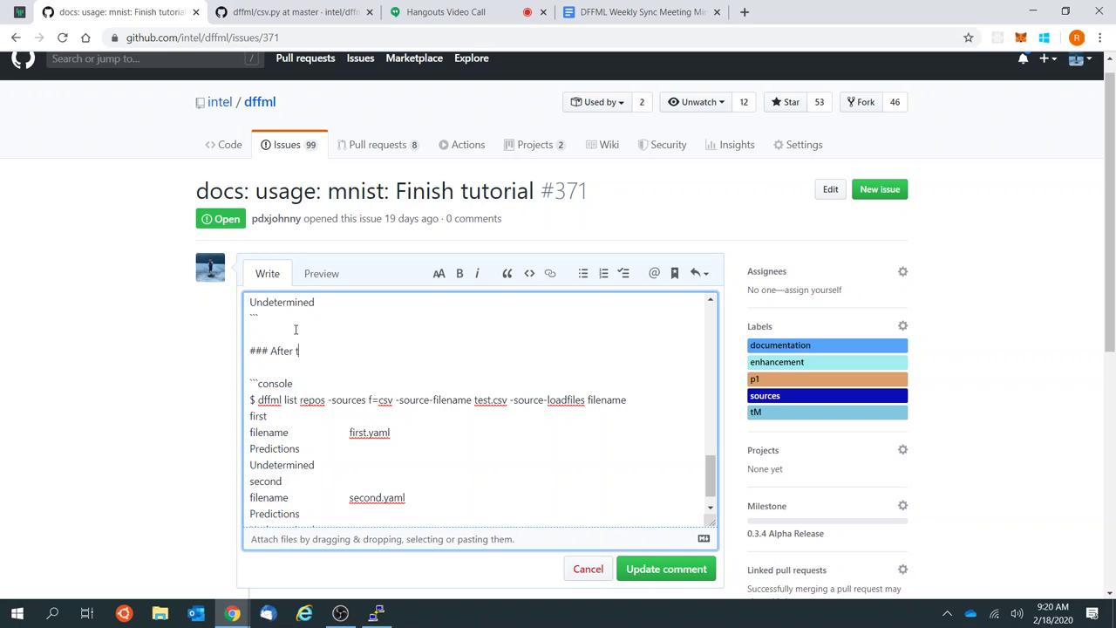
pyautogui.write('### After this cha')
pyautogui.press('BackSpace')
pyautogui.press('BackSpace')
pyautogui.press('BackSpace')
pyautogui.write('change')
# Step: Replace first.yaml with {'hello': 'world'} in the output under After this change
pyautogui.scroll(-1, 371, 397)
pyautogui.moveTo(349, 403); pyautogui.dragTo(404, 403)
pyautogui.click(403, 404)
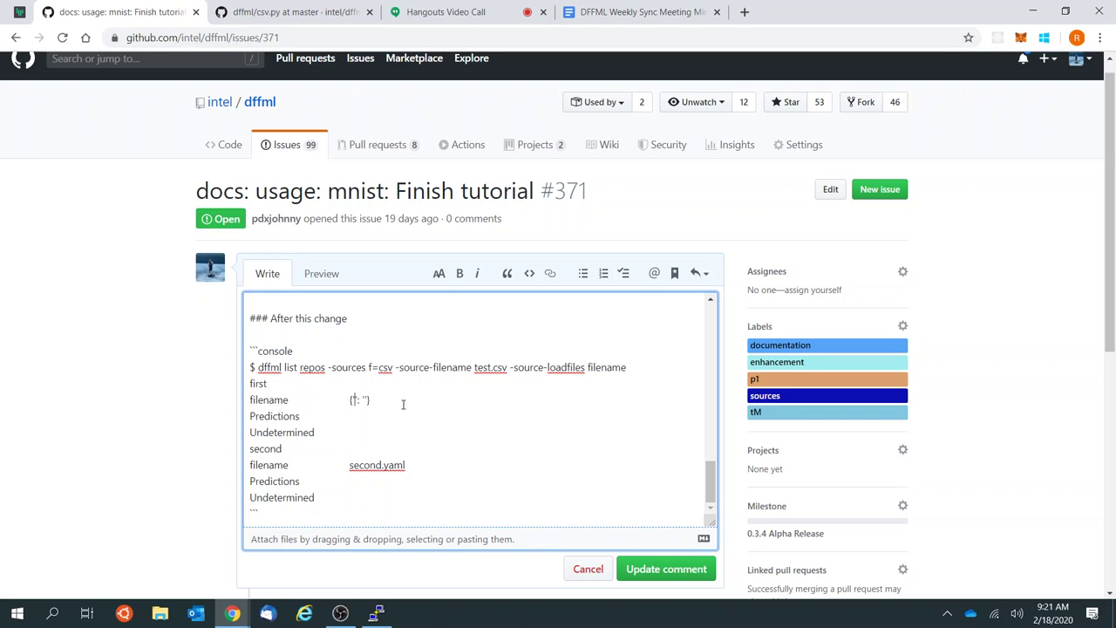
pyautogui.write('hello')
pyautogui.write('wo')
pyautogui.write('work')
# Step: Replace second.yaml with {'hi': 'there'} in the output under After this change
pyautogui.moveTo(407, 464); pyautogui.dragTo(350, 468)
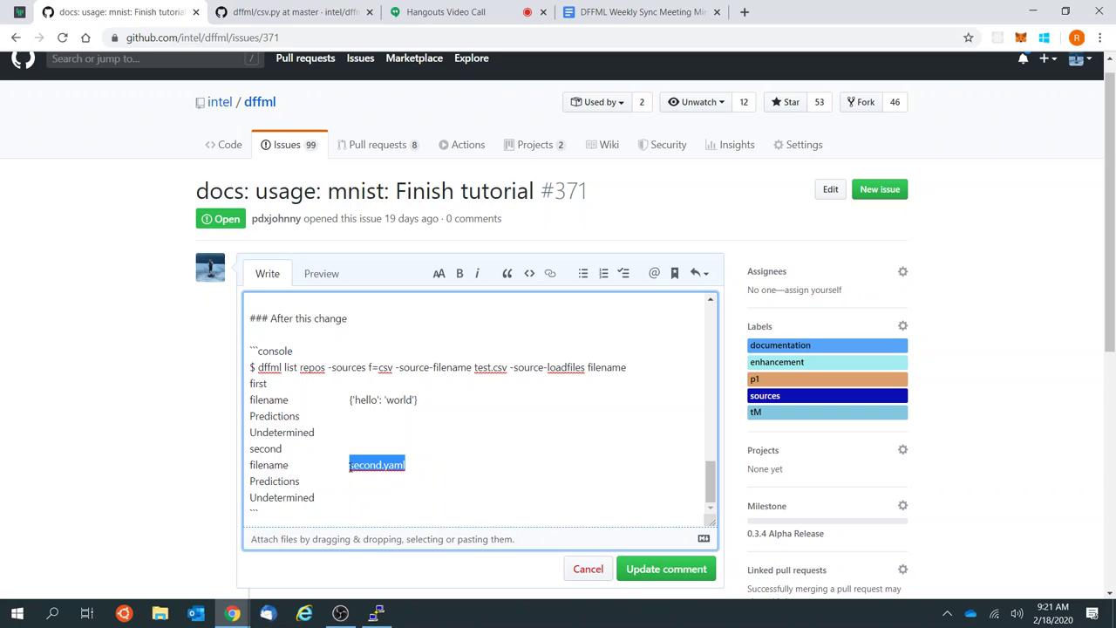
pyautogui.write('{')
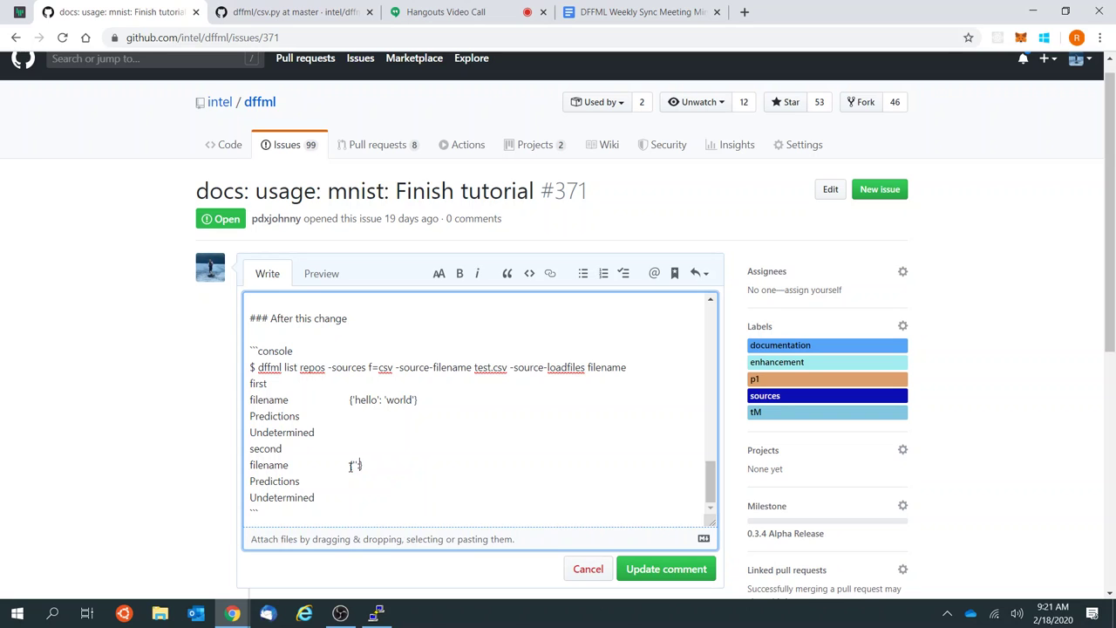
pyautogui.write("': 'there")
# Step: Preview the rendered comment and check the code reference, the test.csv block and the yaml file blocks
pyautogui.scroll(2, 349, 466)
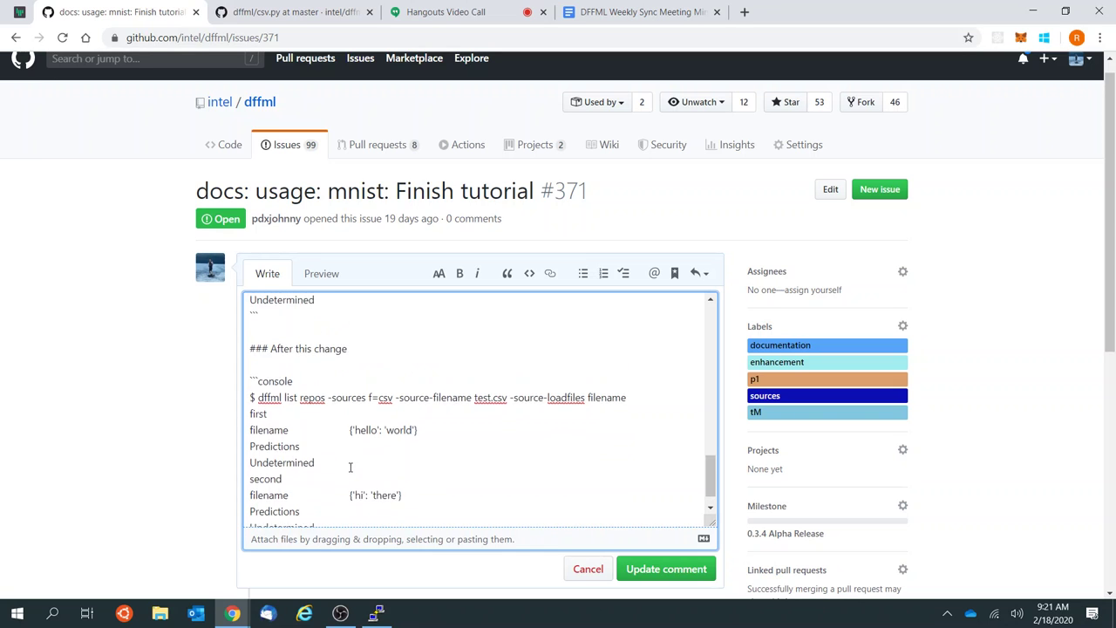
pyautogui.click(314, 274)
pyautogui.scroll(-5, 444, 331)
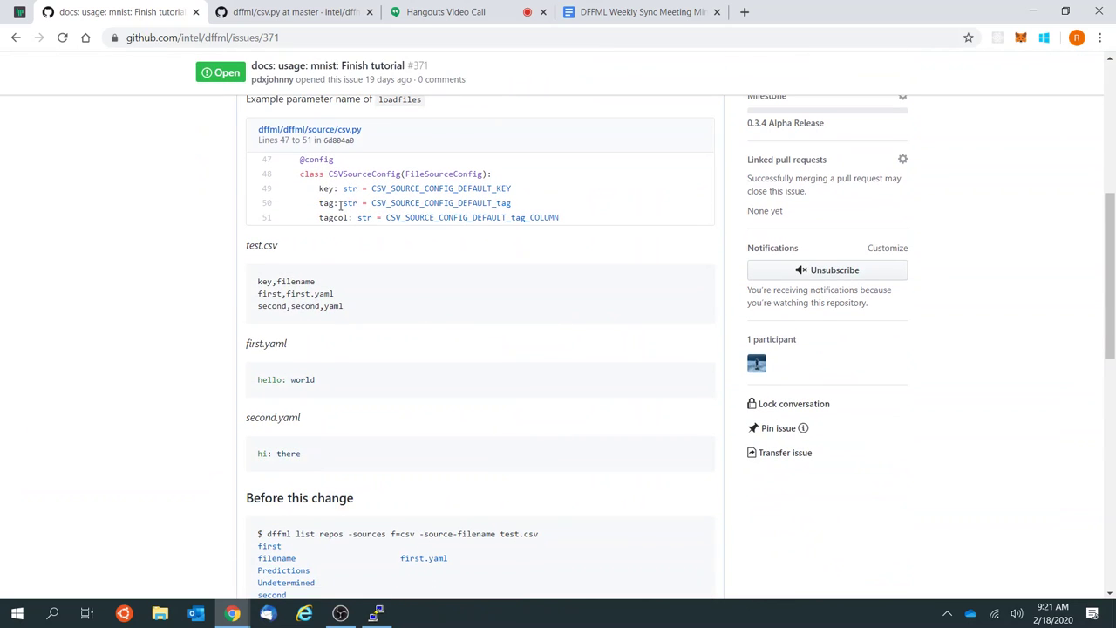
pyautogui.scroll(1, 332, 218)
pyautogui.scroll(-1, 319, 271)
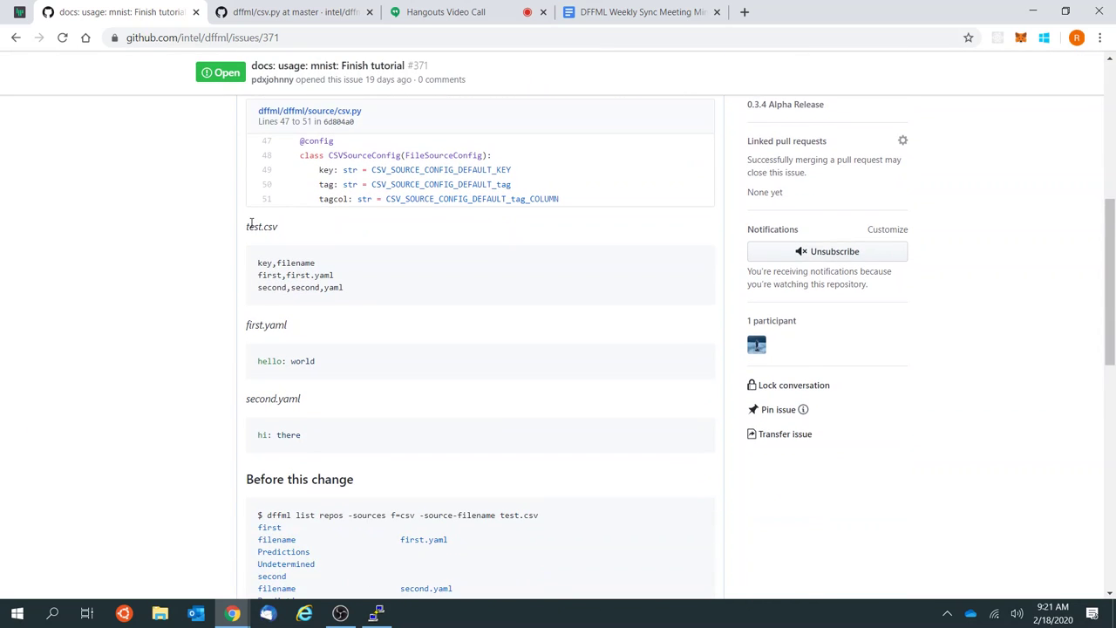
pyautogui.scroll(-1, 306, 318)
pyautogui.scroll(5, 307, 317)
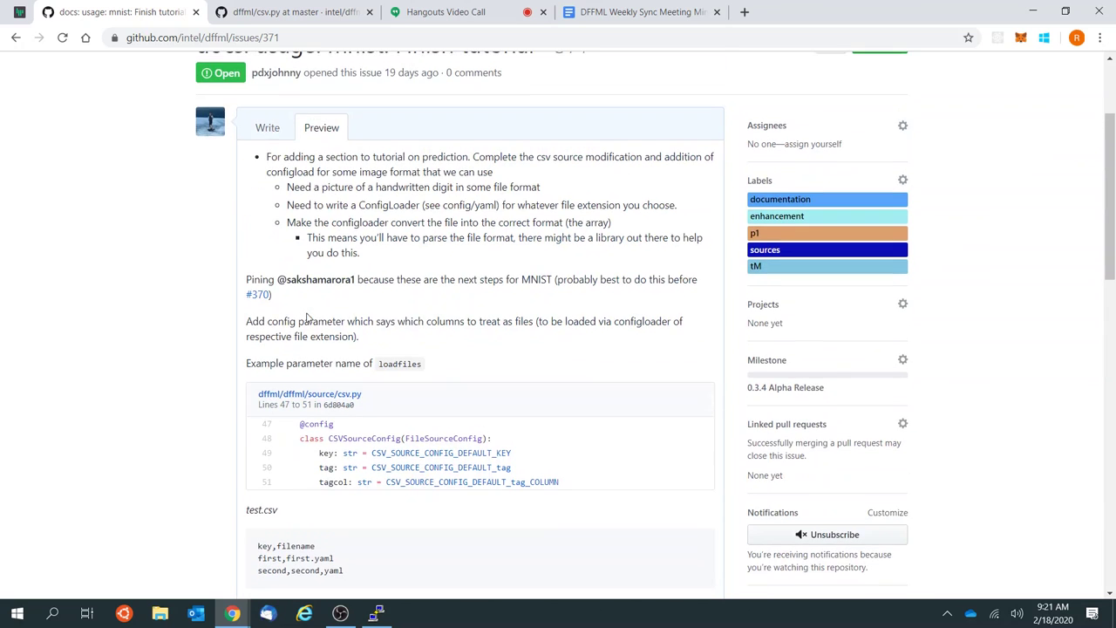
# Step: Return to editing the comment and correct second,yaml to second.yaml in the last csv row
pyautogui.click(268, 130)
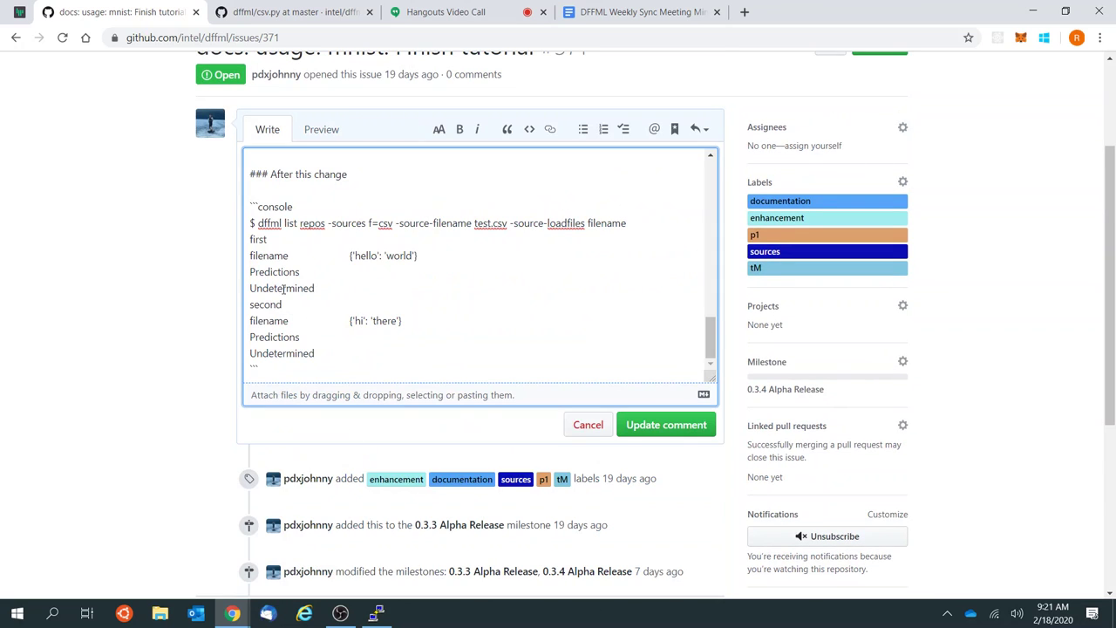
pyautogui.scroll(8, 284, 290)
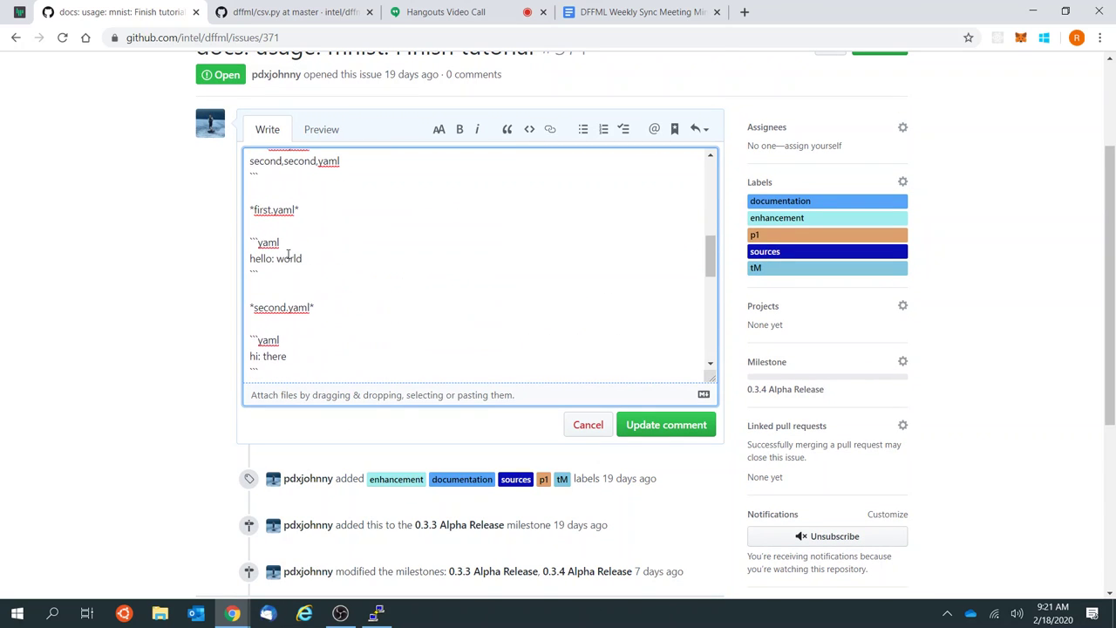
pyautogui.click(320, 163)
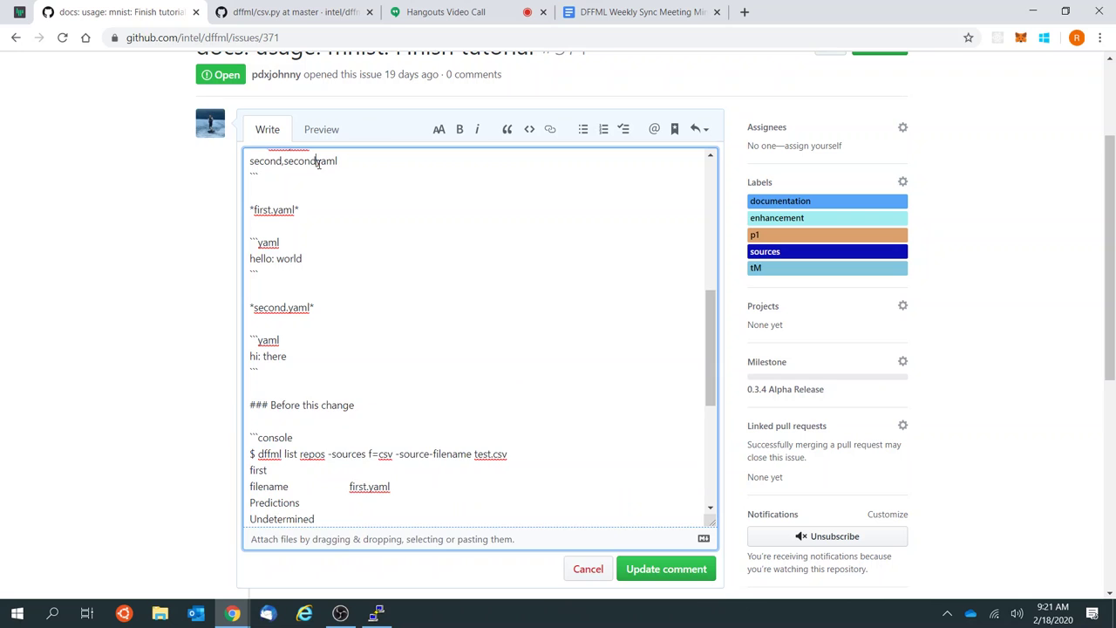
# Step: Preview the comment again and compare the filename values in the Before this change and After this change outputs
pyautogui.click(334, 132)
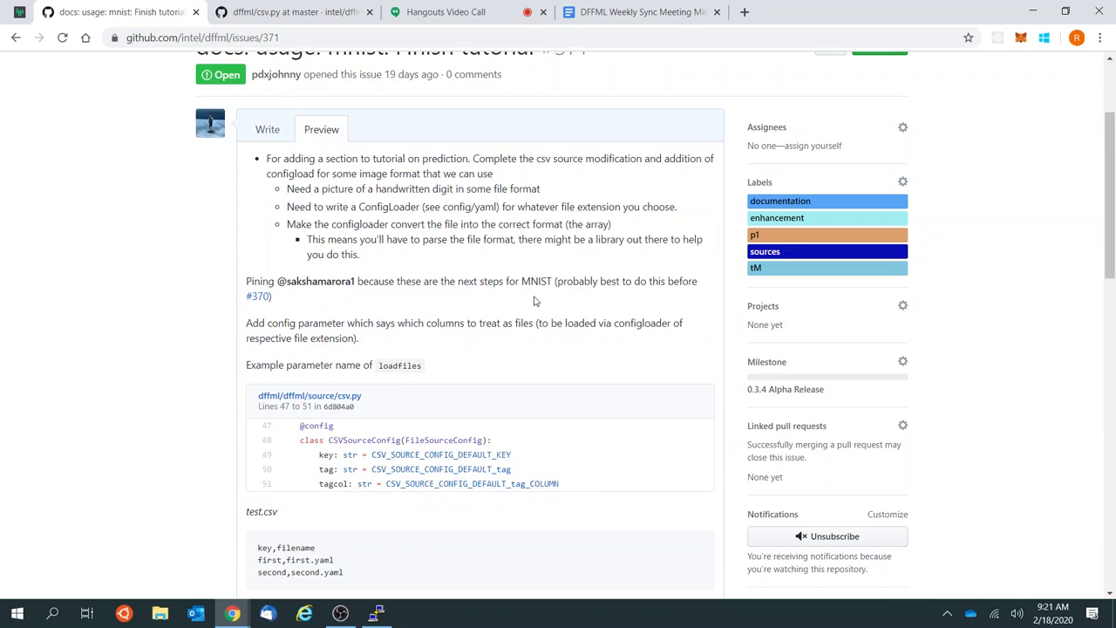
pyautogui.scroll(-6, 541, 322)
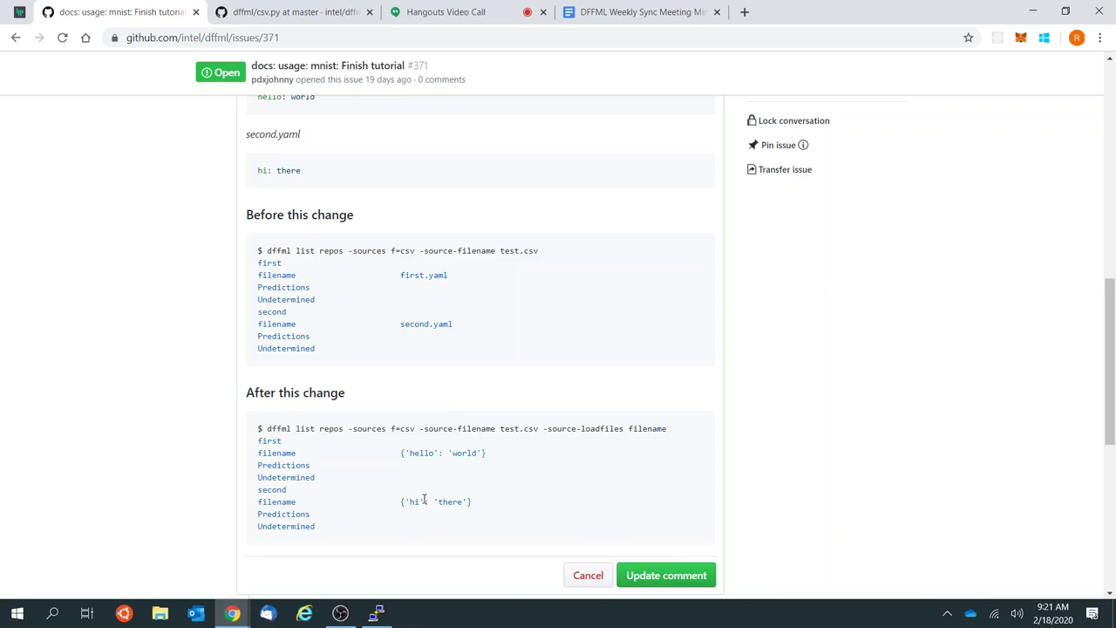
pyautogui.doubleClick(598, 429)
pyautogui.moveTo(400, 453); pyautogui.dragTo(482, 454)
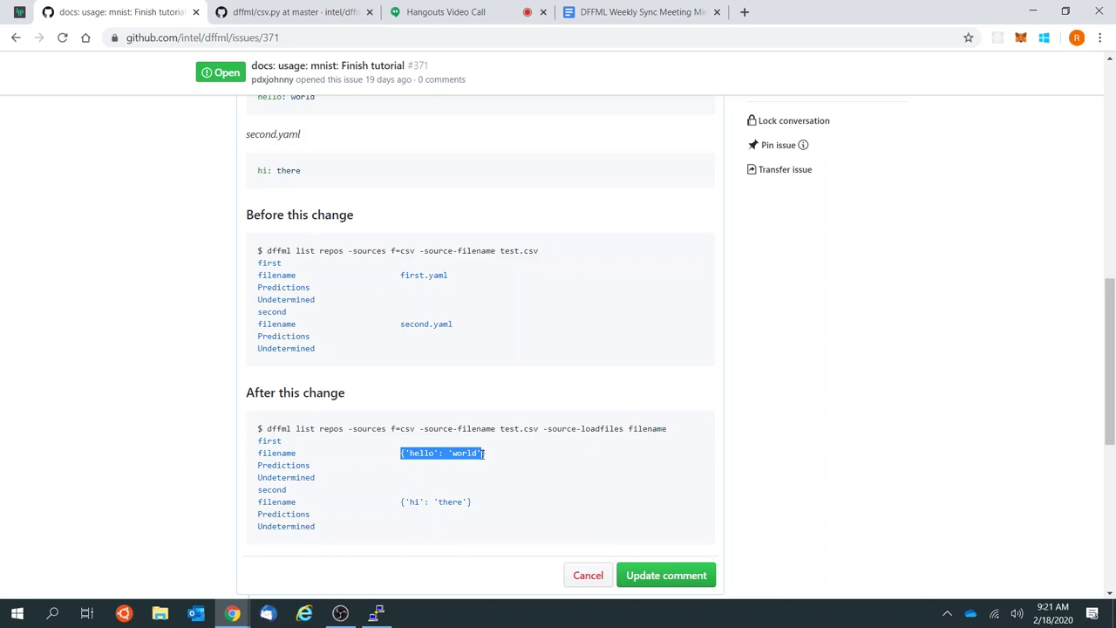
pyautogui.doubleClick(269, 453)
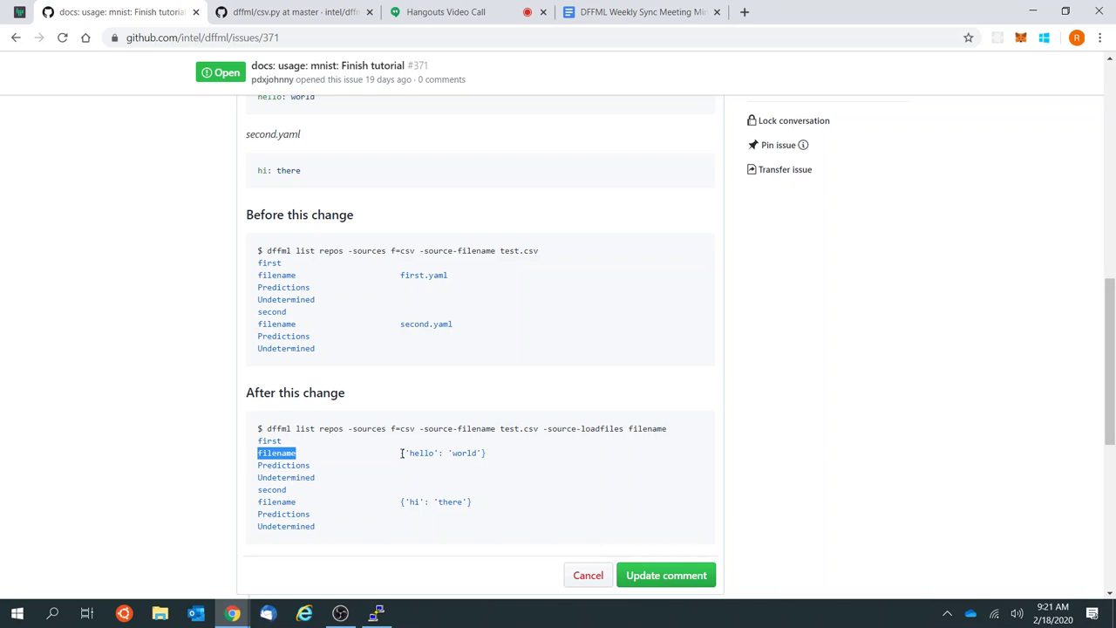
pyautogui.moveTo(402, 453); pyautogui.dragTo(500, 461)
pyautogui.click(503, 463)
pyautogui.scroll(-1, 503, 463)
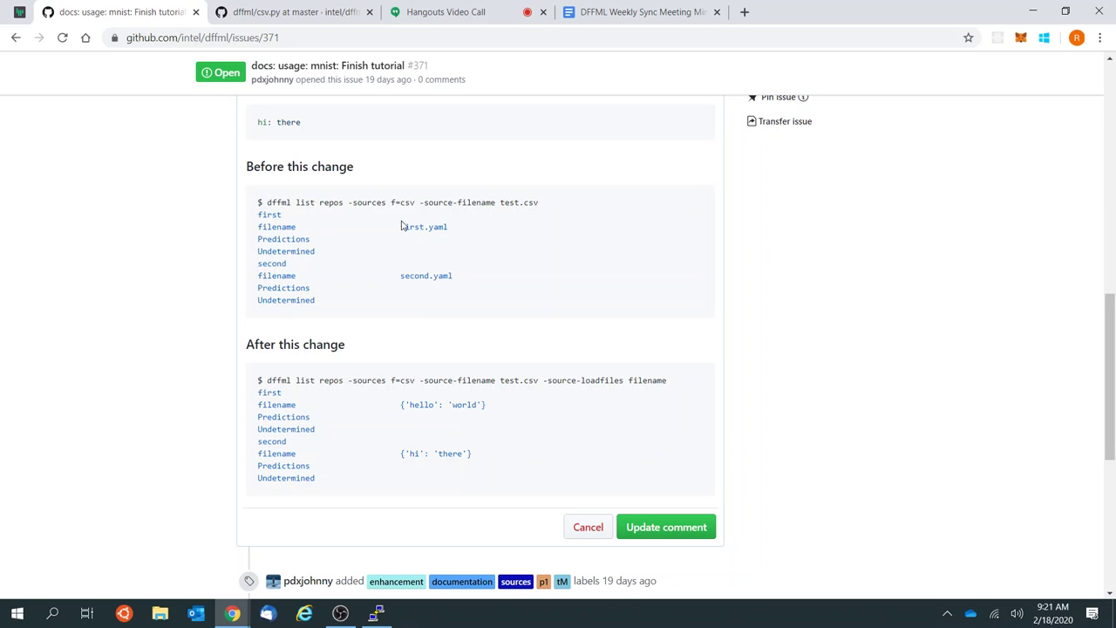
# Step: Check the first.yaml entry in the Before this change output against the loaded values in the After this change output
pyautogui.tripleClick(446, 227)
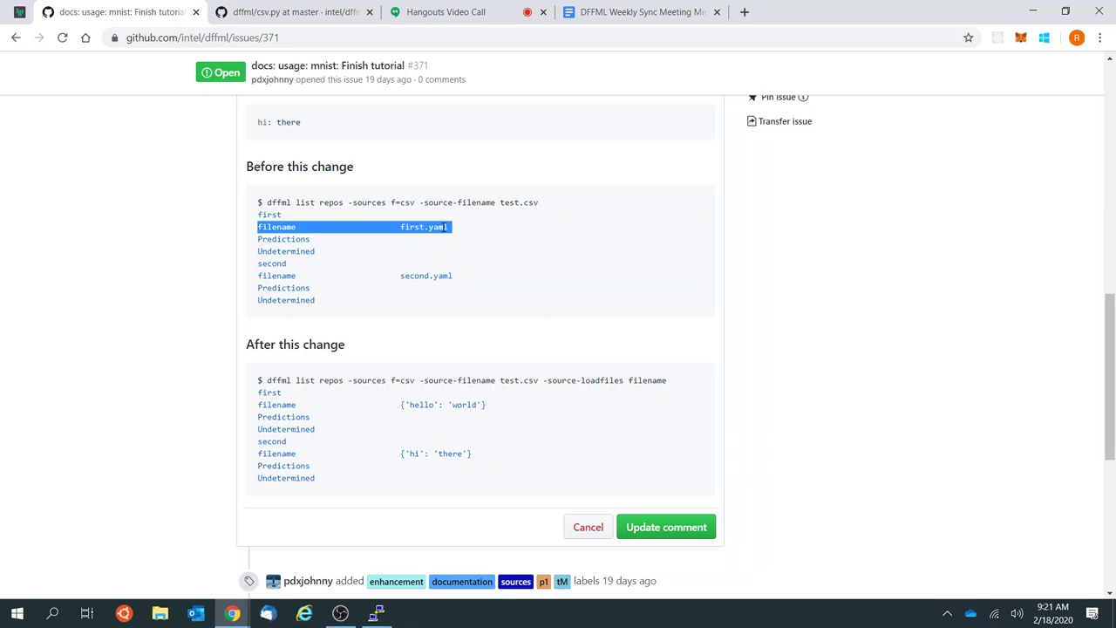
pyautogui.doubleClick(445, 227)
pyautogui.scroll(-1, 444, 239)
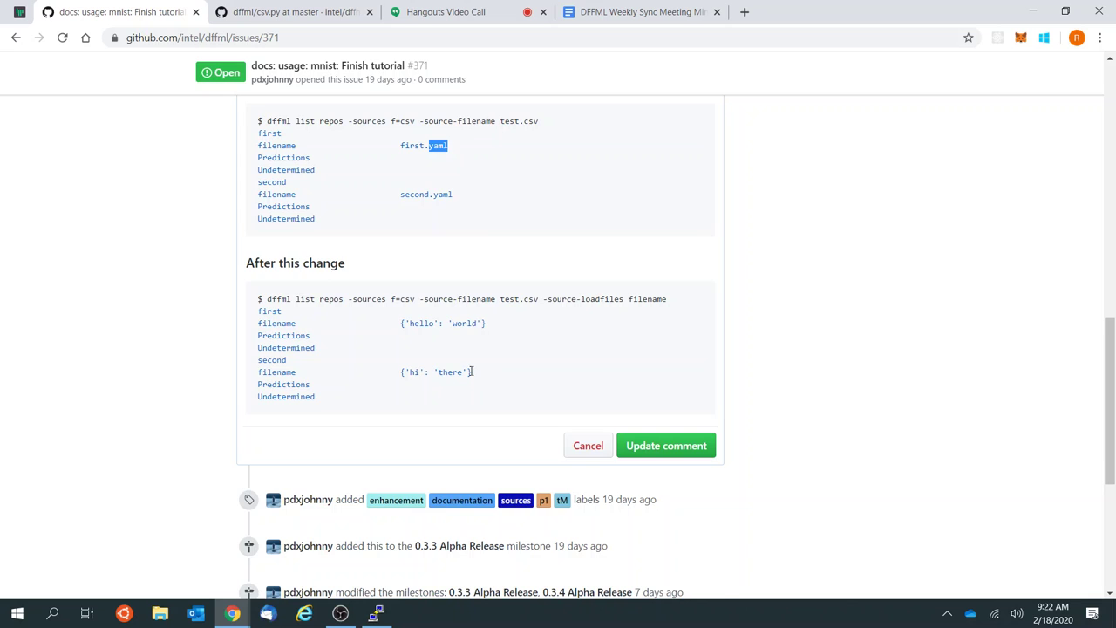
pyautogui.scroll(8, 471, 371)
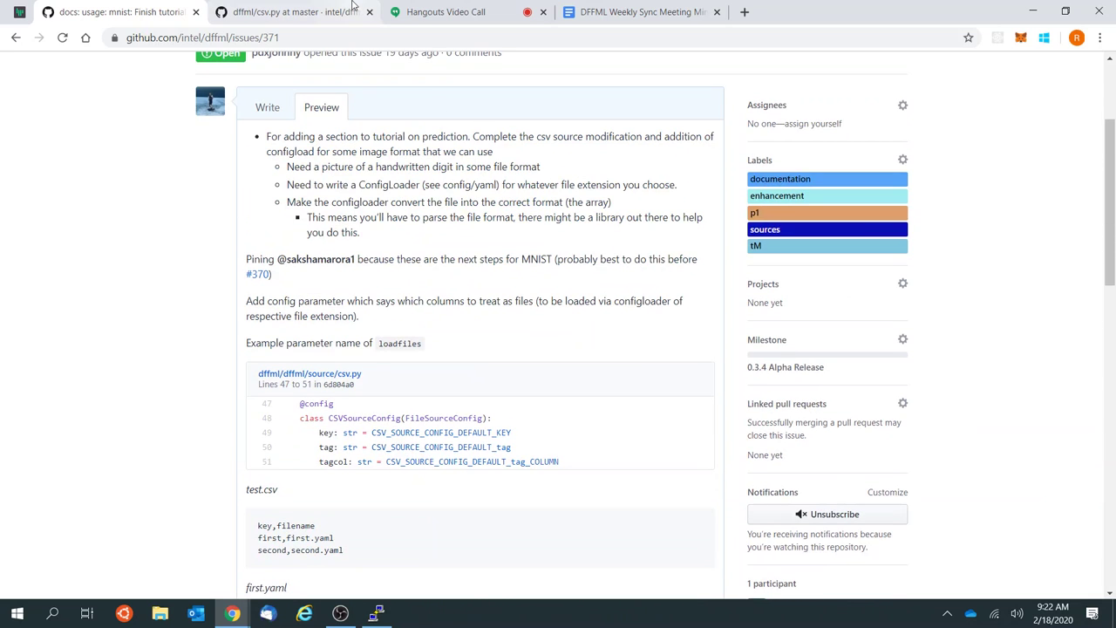
# Step: Switch to the csv.py page and search the dffml repository for loadfile
pyautogui.click(353, 4)
pyautogui.scroll(10, 479, 288)
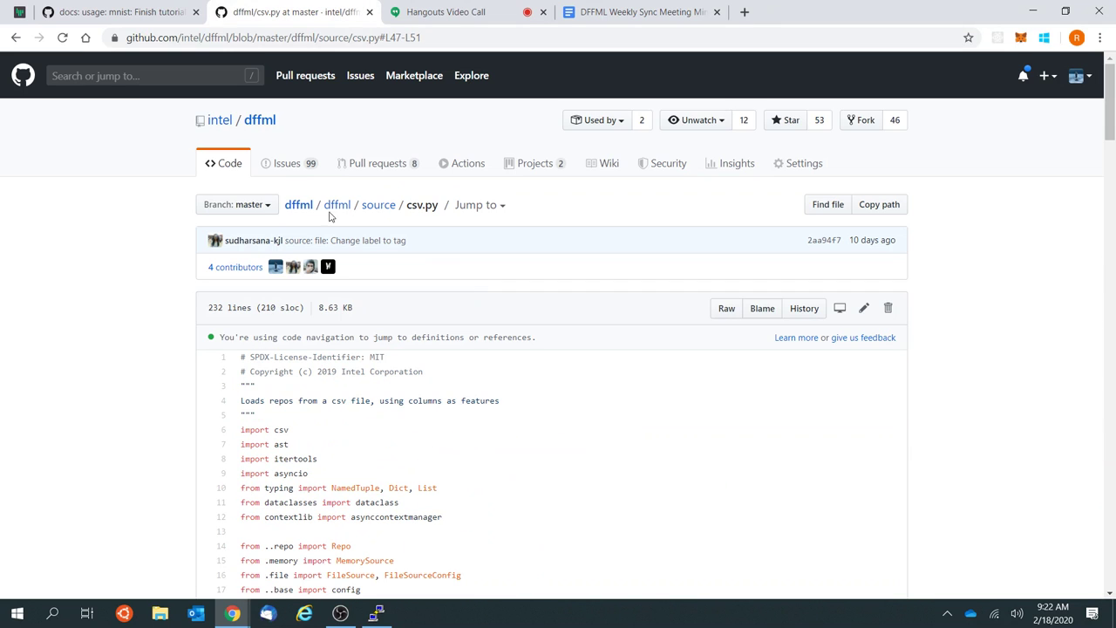
pyautogui.click(144, 80)
pyautogui.write('laod')
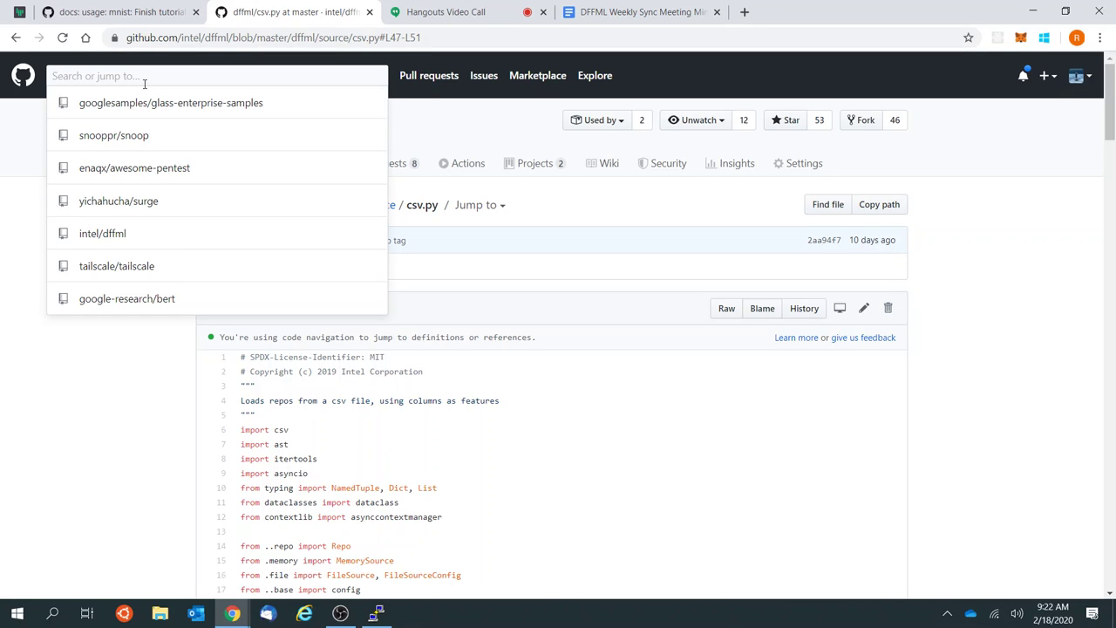
pyautogui.write('loadfile')
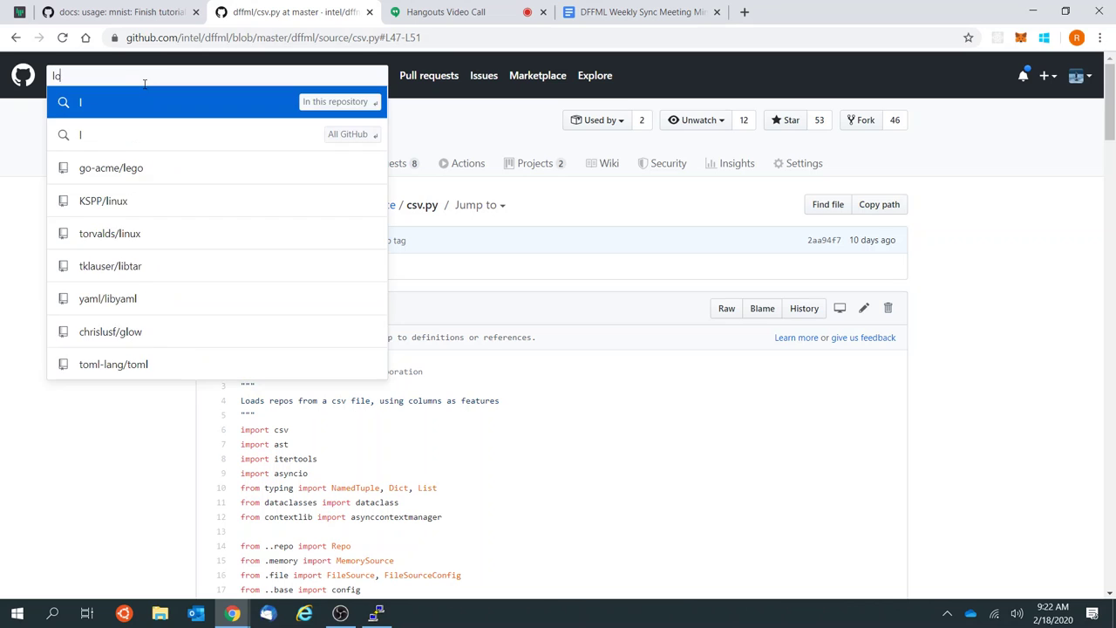
pyautogui.press('Return')
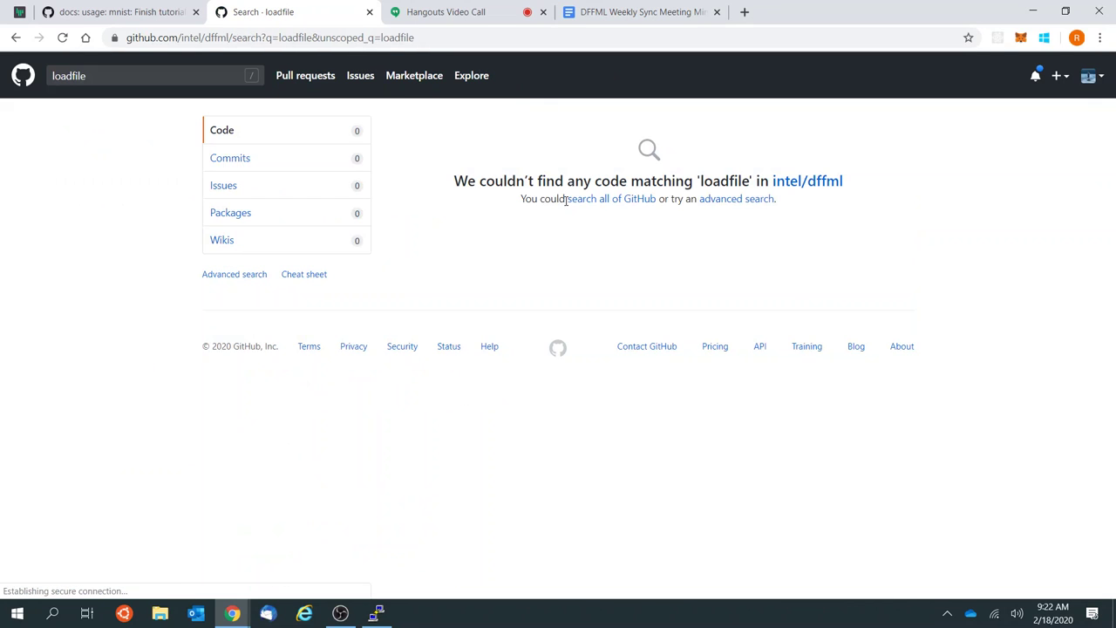
# Step: Search the dffml repository for Configloader and look through the code results for relevant usages
pyautogui.click(139, 81)
pyautogui.hotkey('ctrl', 'a')
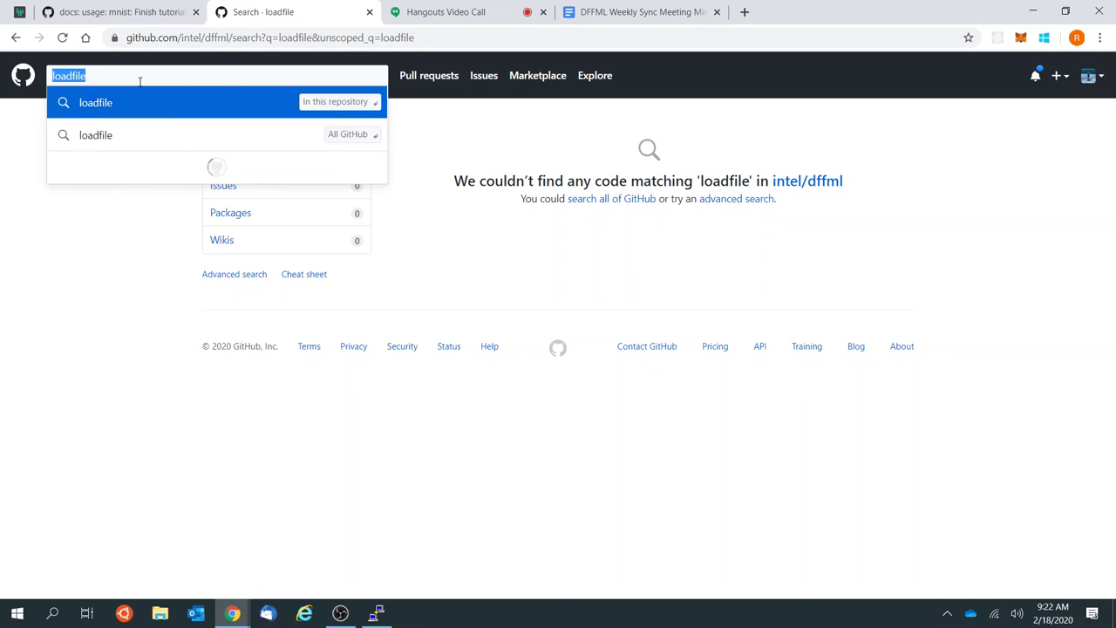
pyautogui.write('Confi')
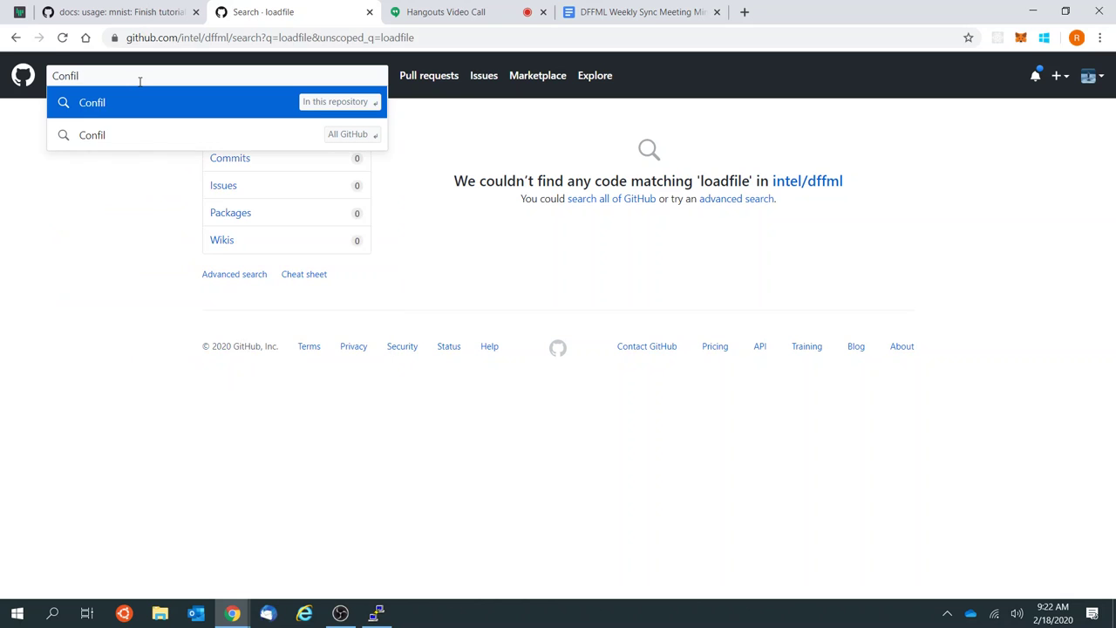
pyautogui.write('gloader')
pyautogui.press('Return')
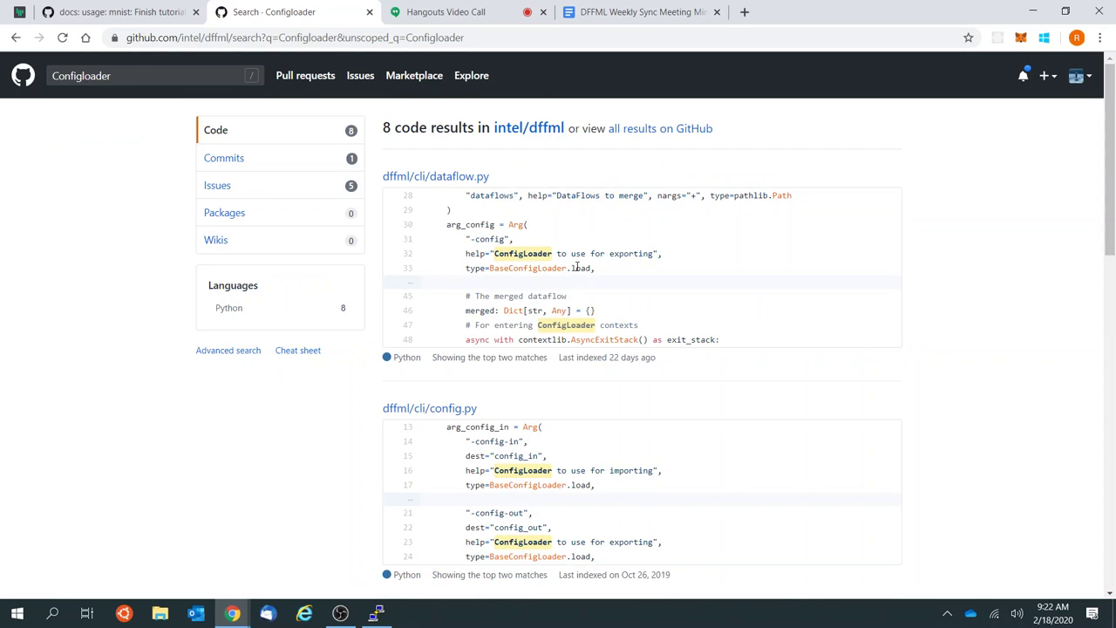
pyautogui.scroll(-1, 577, 266)
pyautogui.scroll(-5, 578, 266)
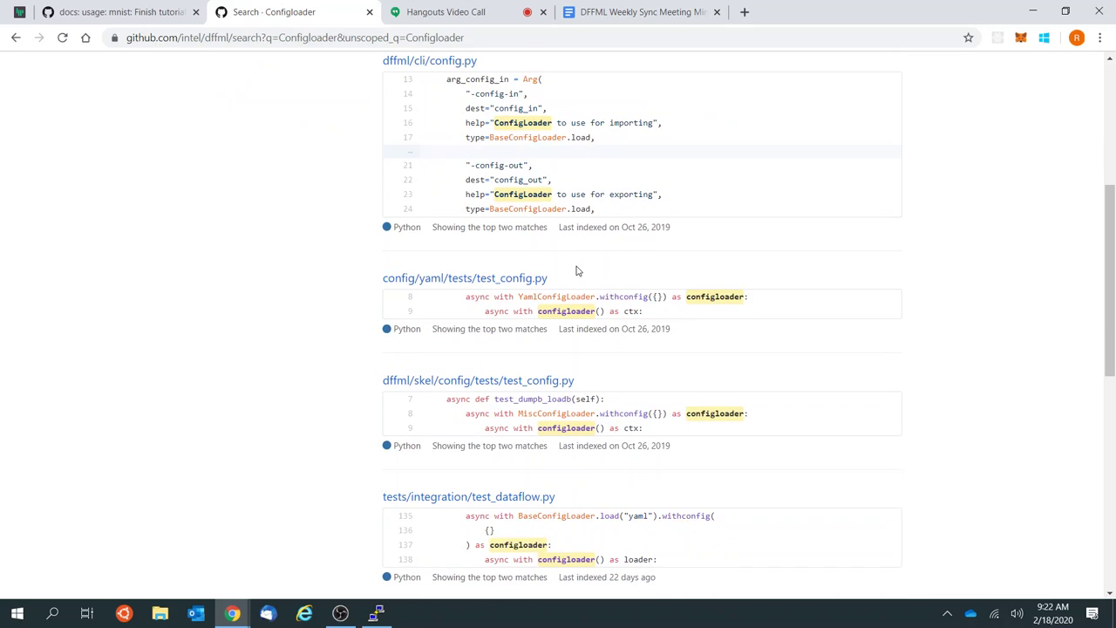
pyautogui.scroll(-3, 578, 271)
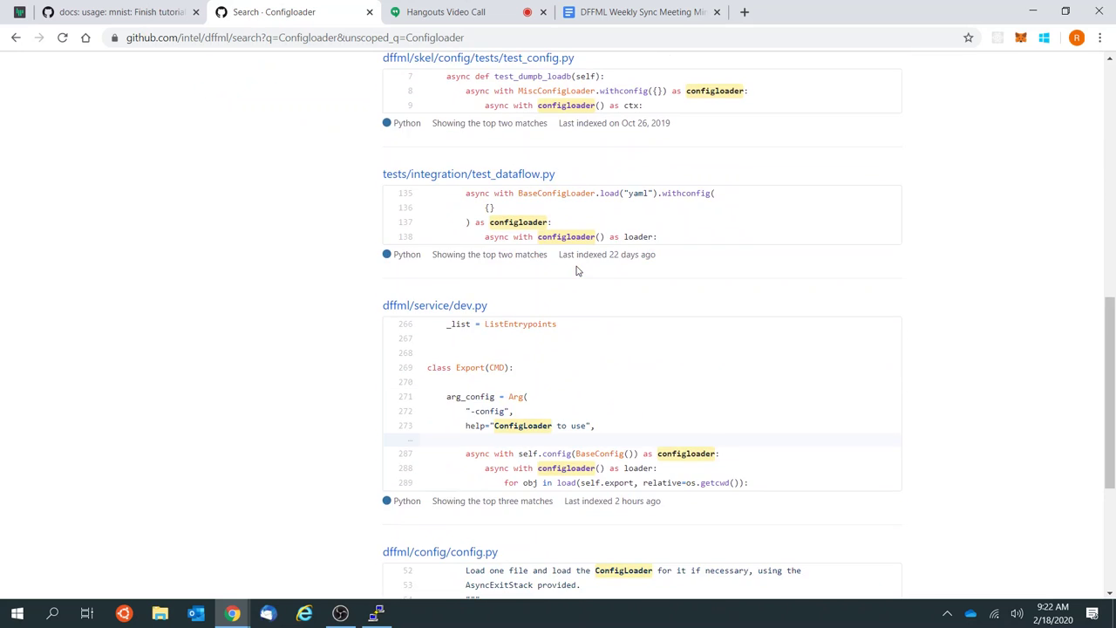
pyautogui.scroll(-2, 577, 271)
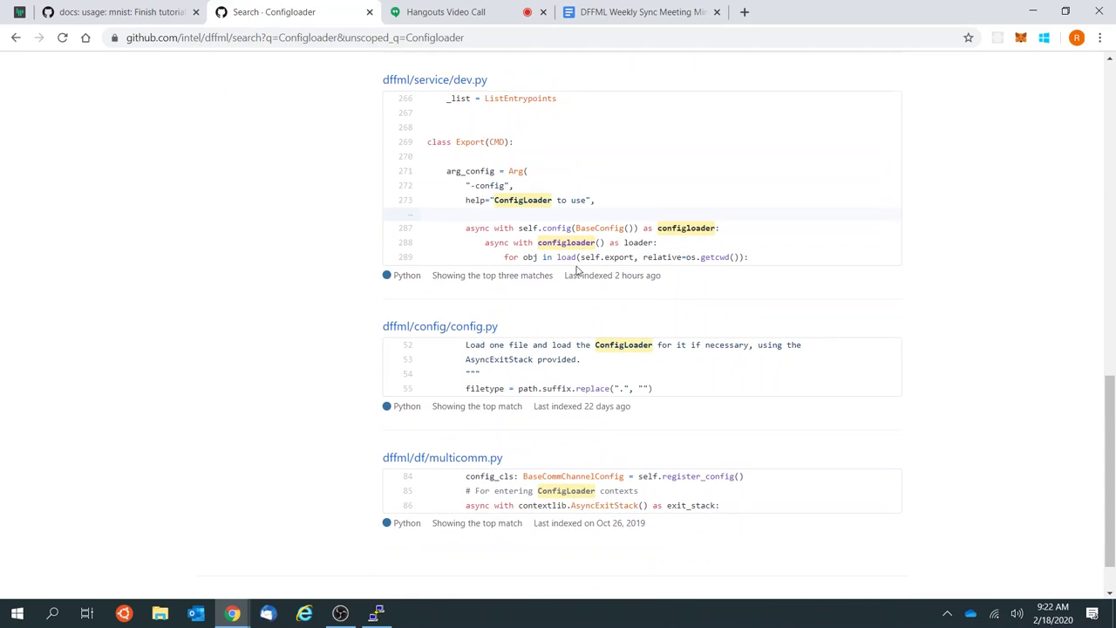
pyautogui.scroll(10, 528, 391)
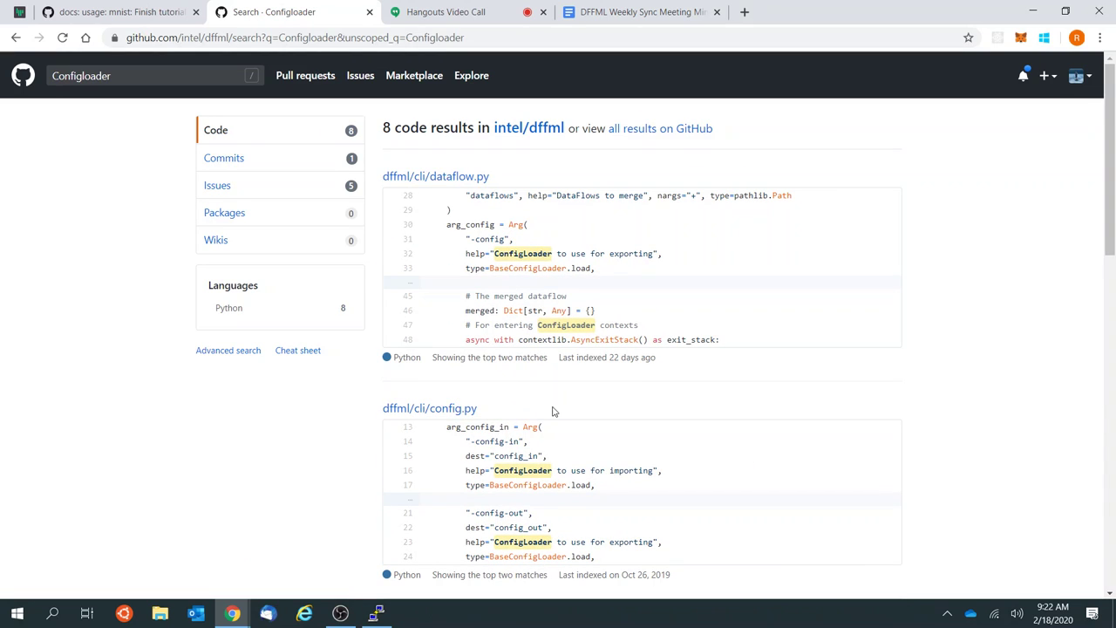
pyautogui.scroll(-2, 553, 411)
pyautogui.scroll(2, 410, 287)
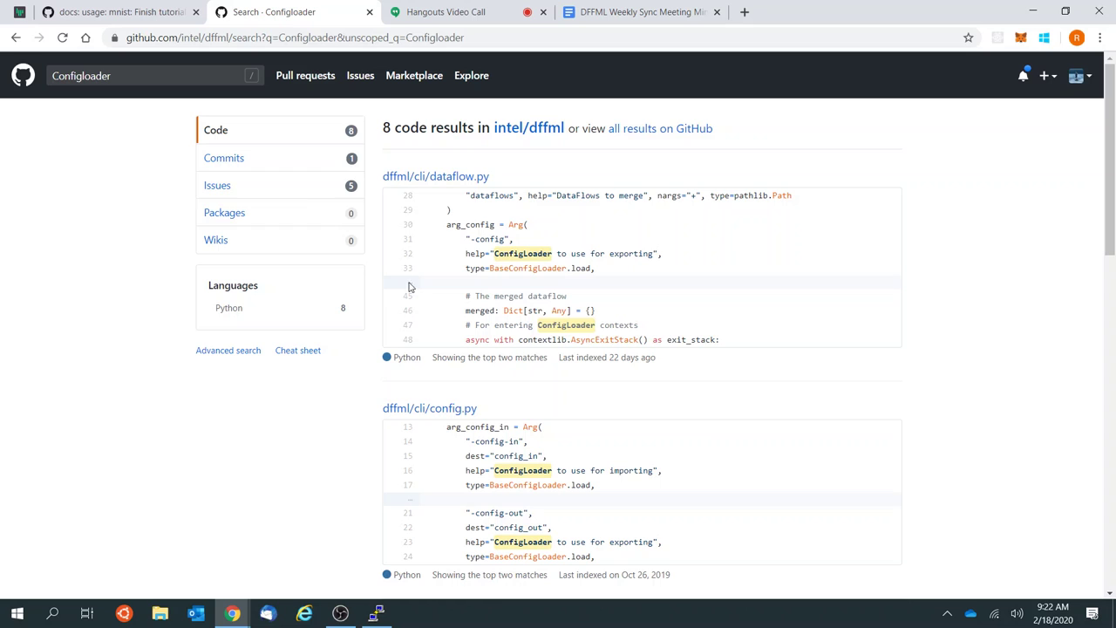
# Step: Open the commit "config: Add ConfigLoaders to ease config file loading" from the commit results and examine its load_file changes and tests
pyautogui.click(266, 157)
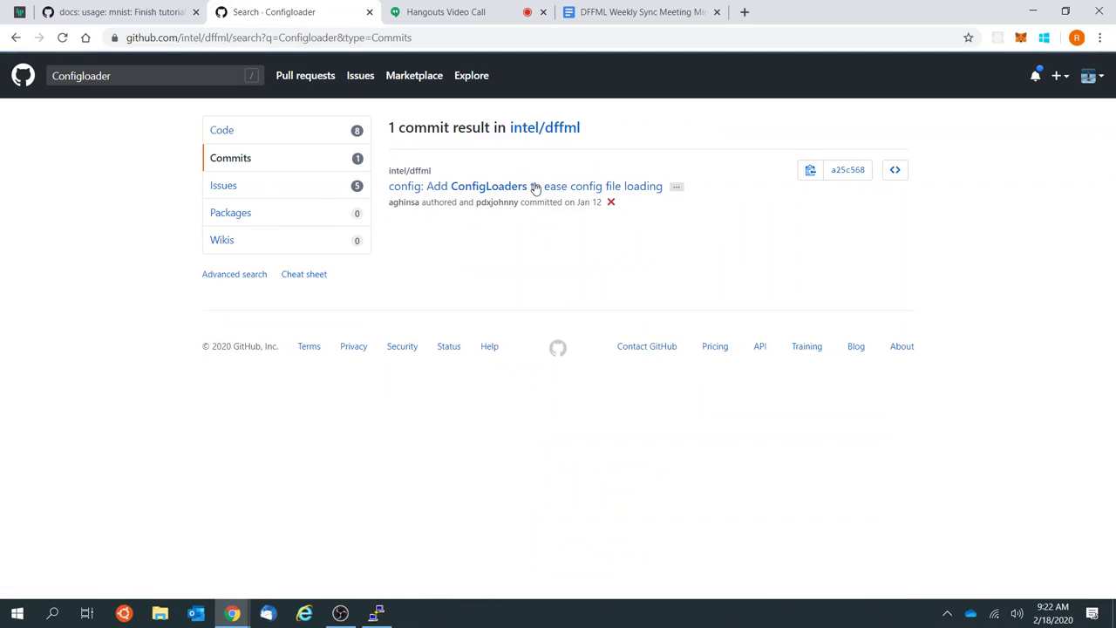
pyautogui.click(531, 191)
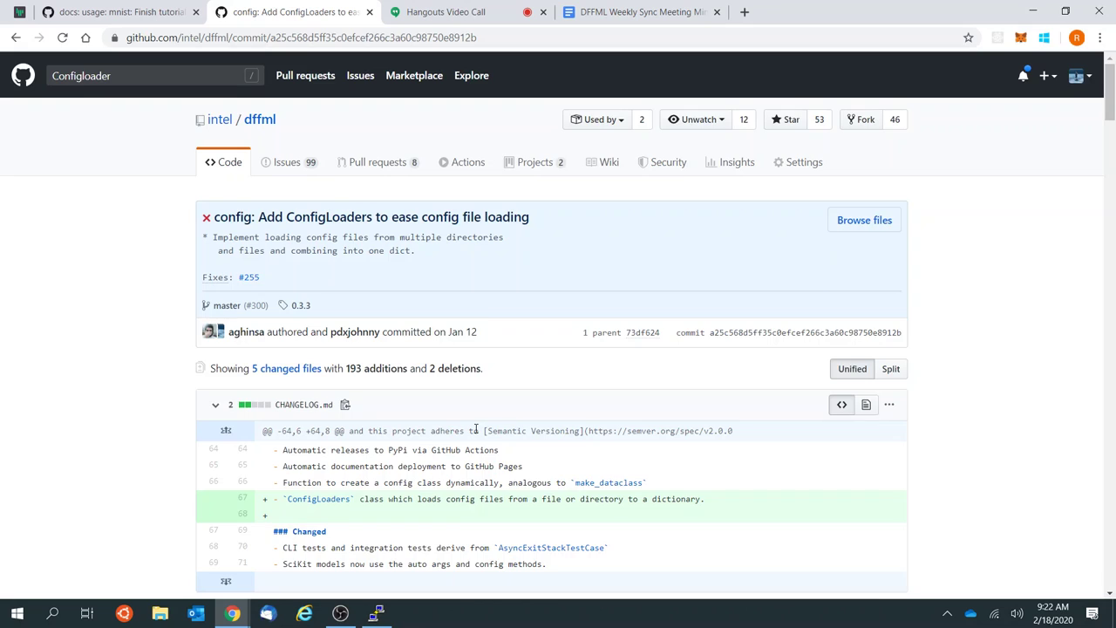
pyautogui.scroll(-9, 476, 430)
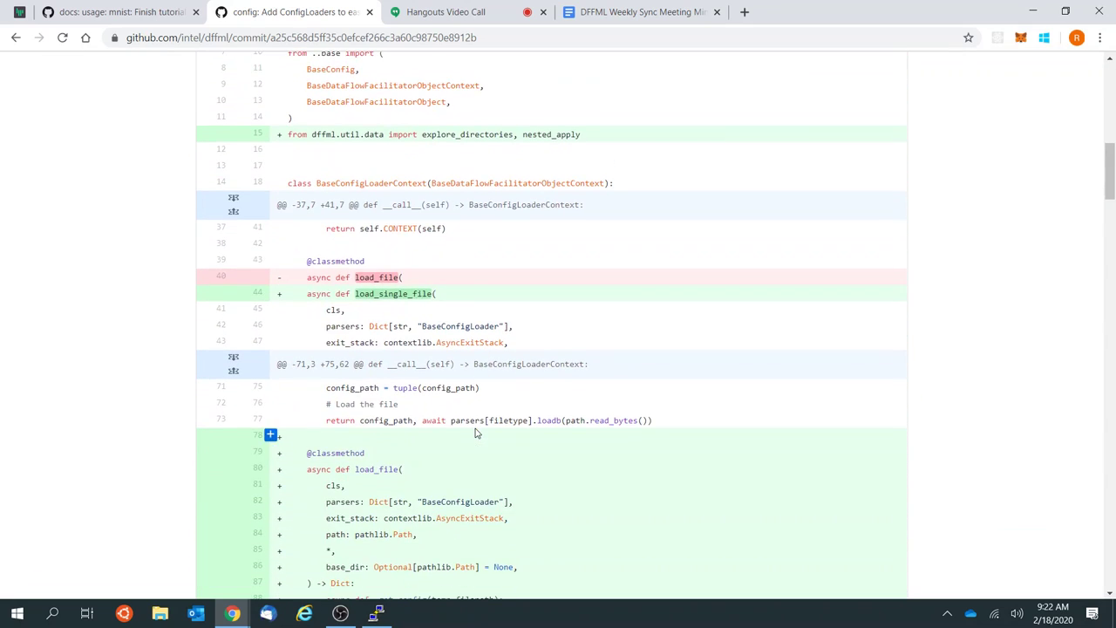
pyautogui.scroll(-6, 380, 301)
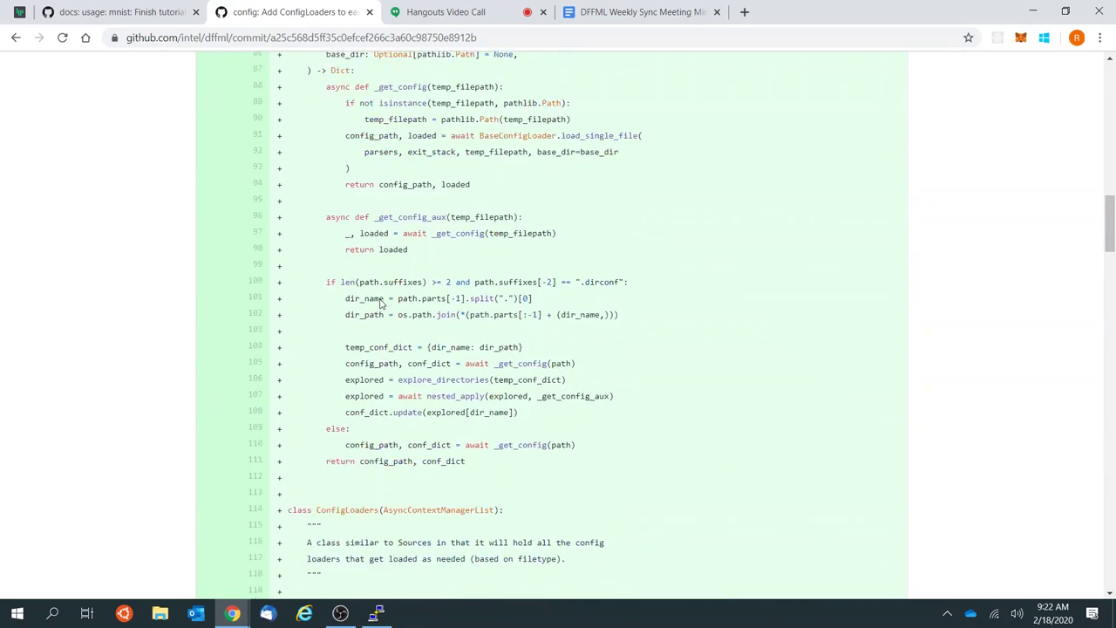
pyautogui.scroll(-20, 380, 303)
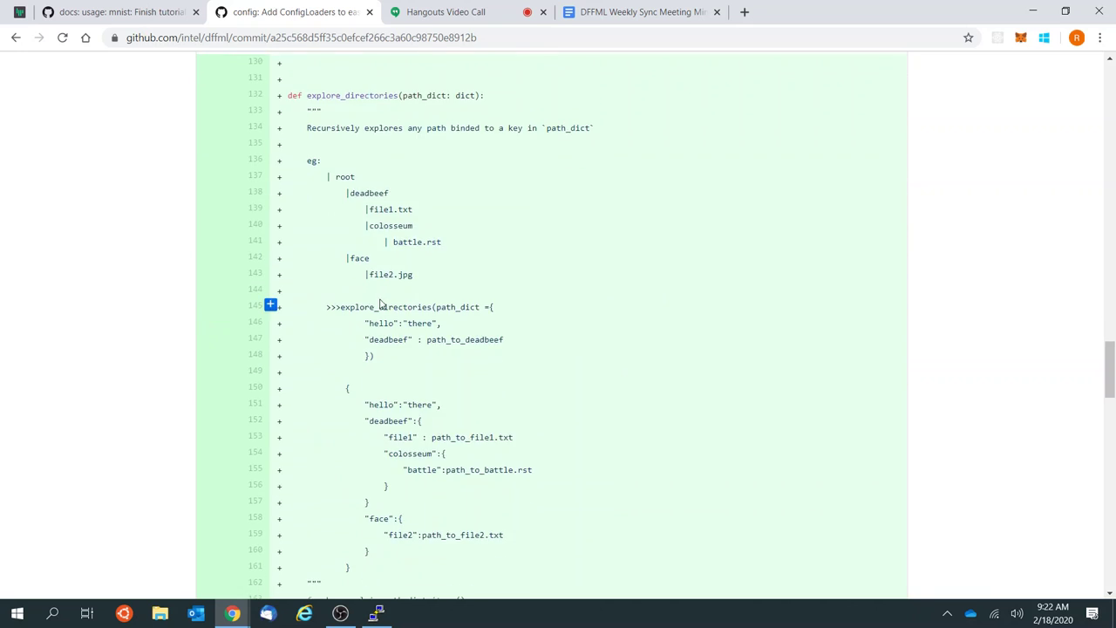
pyautogui.scroll(-20, 381, 304)
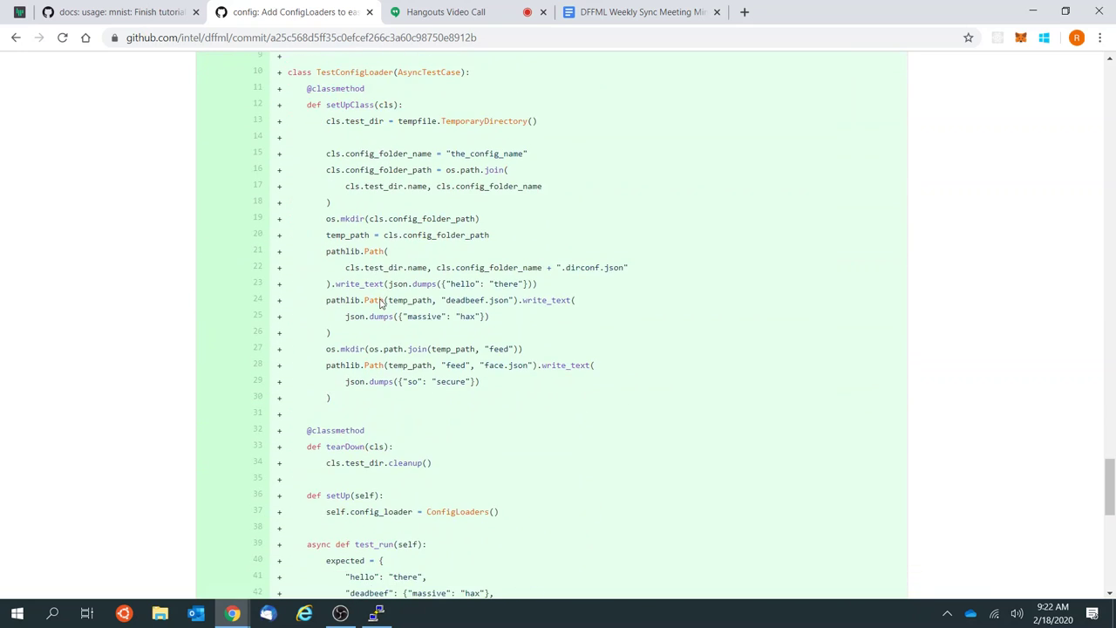
pyautogui.scroll(-8, 380, 305)
pyautogui.scroll(3, 380, 304)
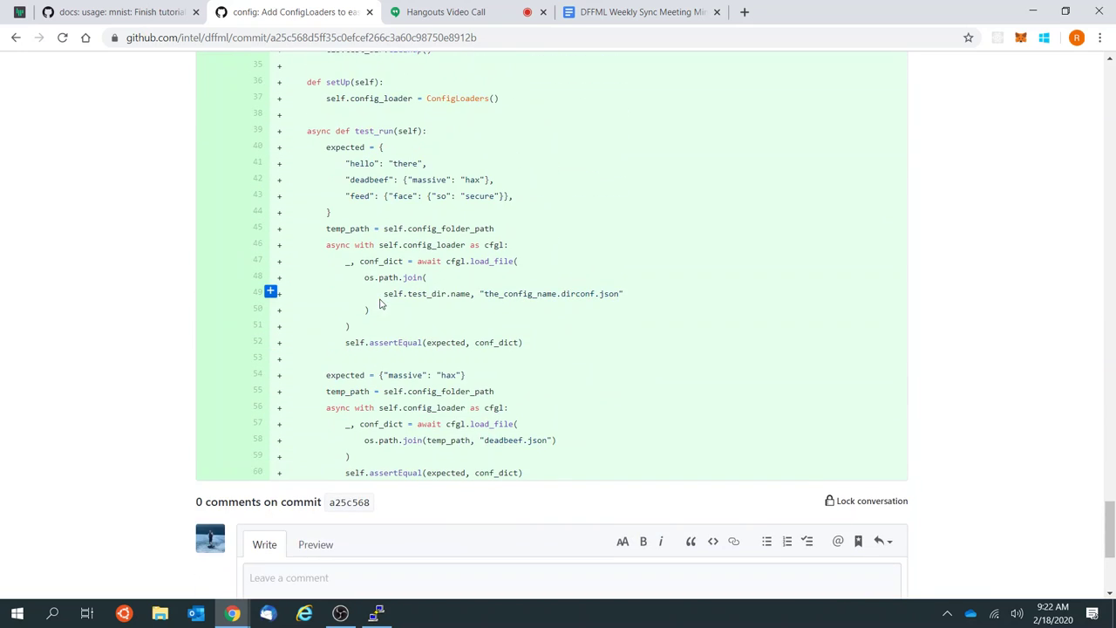
pyautogui.scroll(1, 380, 304)
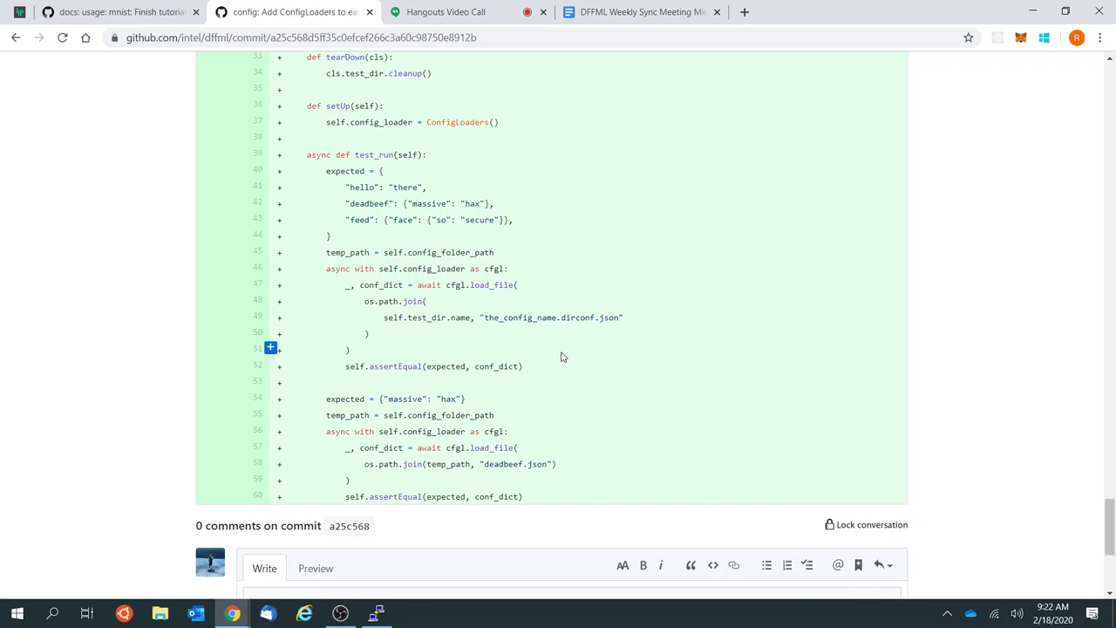
pyautogui.scroll(2, 566, 377)
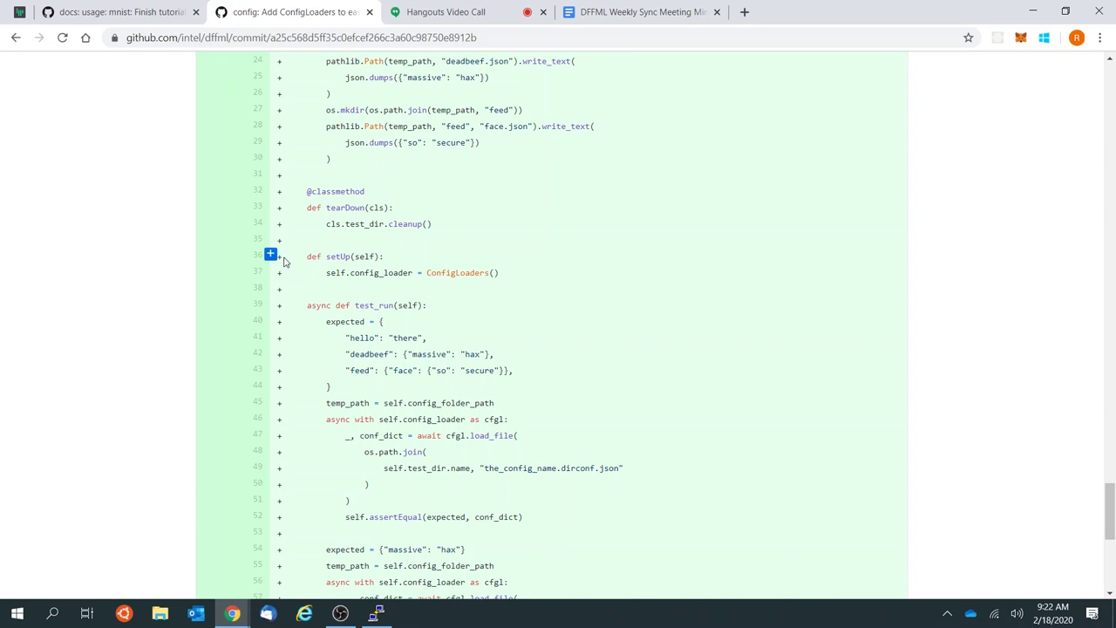
pyautogui.scroll(10, 387, 267)
pyautogui.scroll(-4, 388, 270)
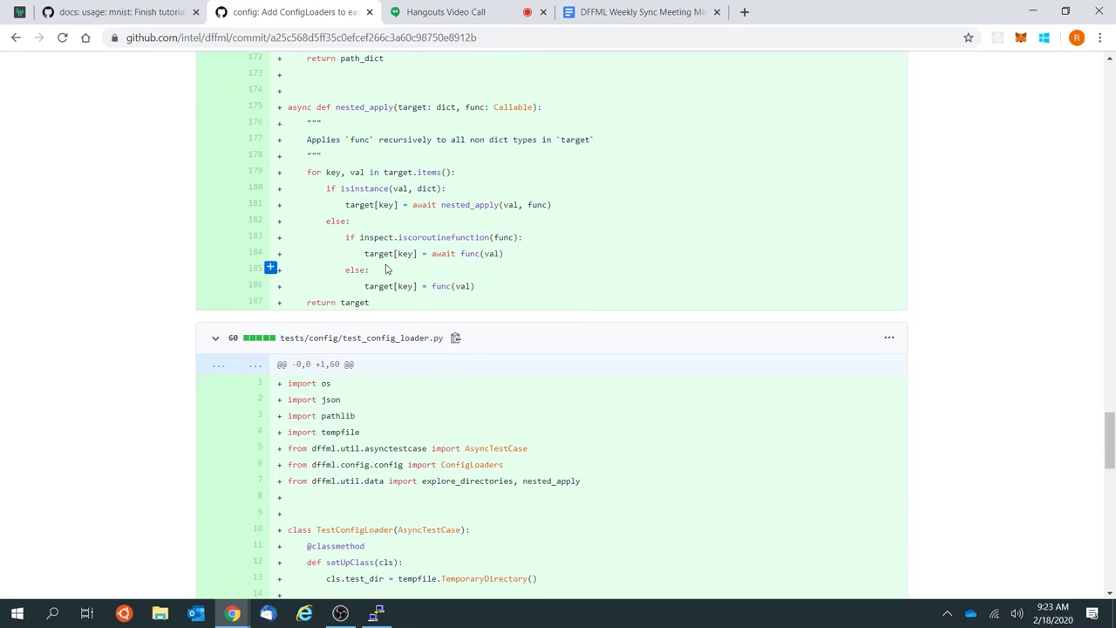
# Step: Open tests/config/test_config_loader.py from the commit as a full file and switch it to the master branch
pyautogui.click(379, 339)
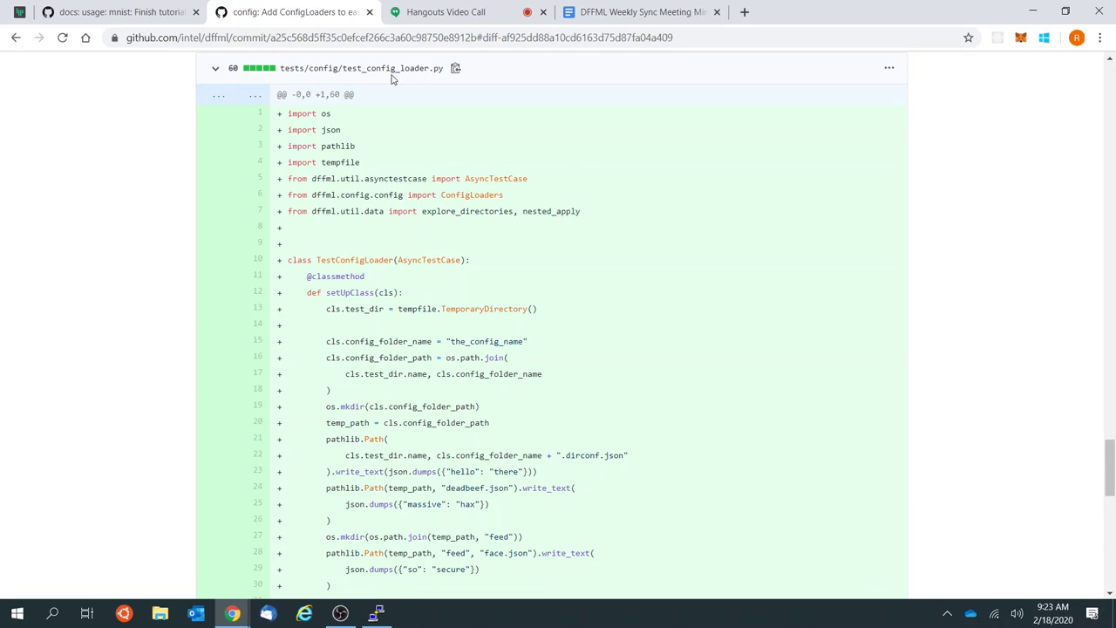
pyautogui.click(889, 68)
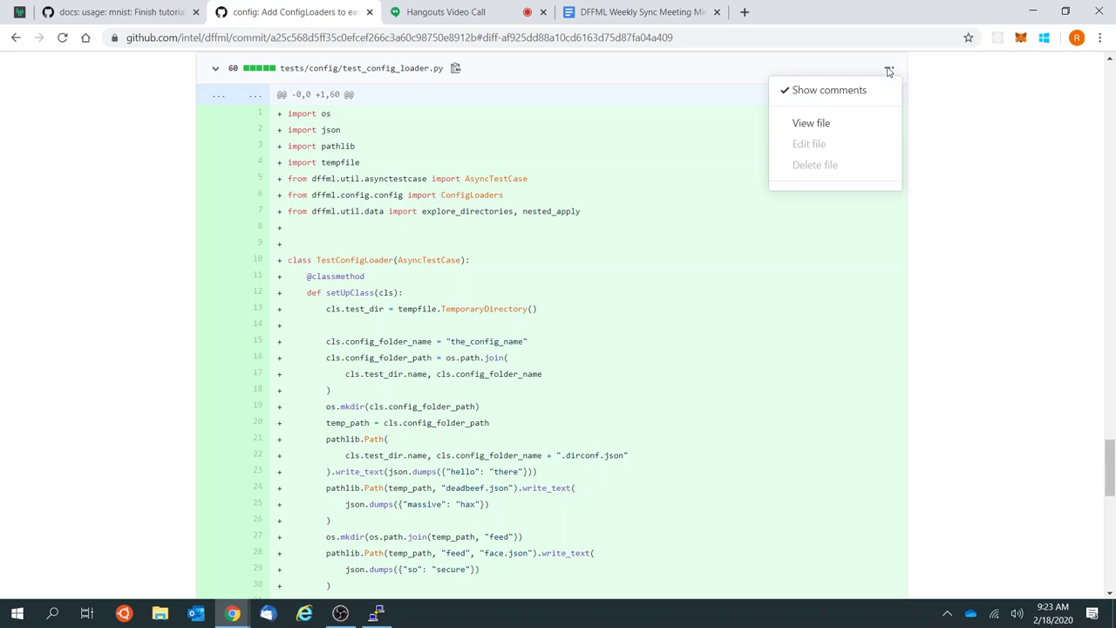
pyautogui.click(859, 131)
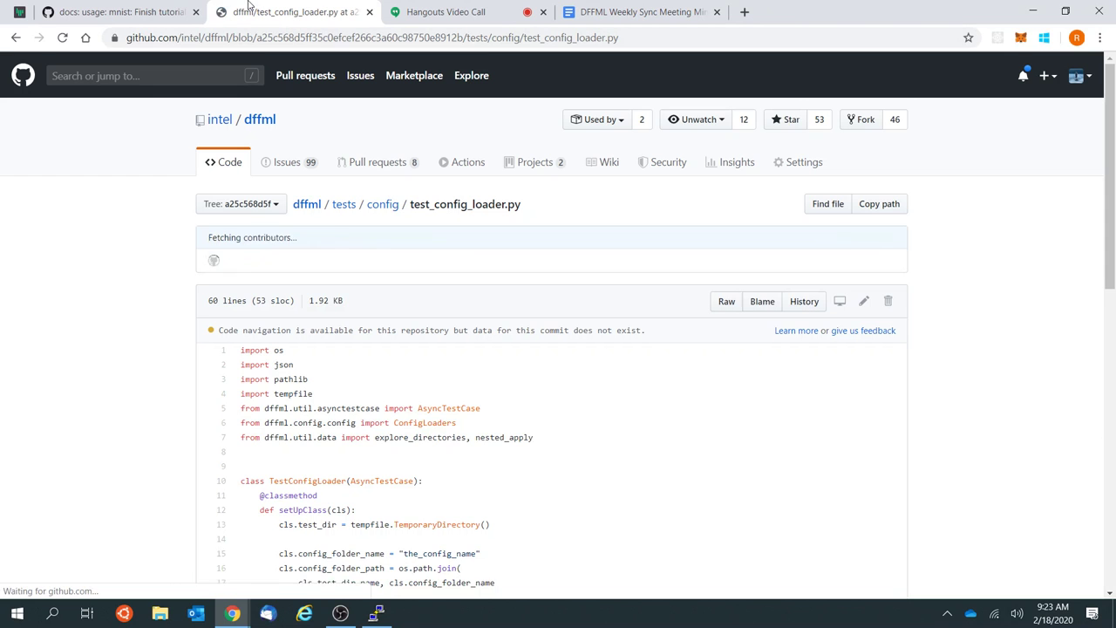
pyautogui.scroll(-1, 451, 350)
pyautogui.scroll(1, 451, 350)
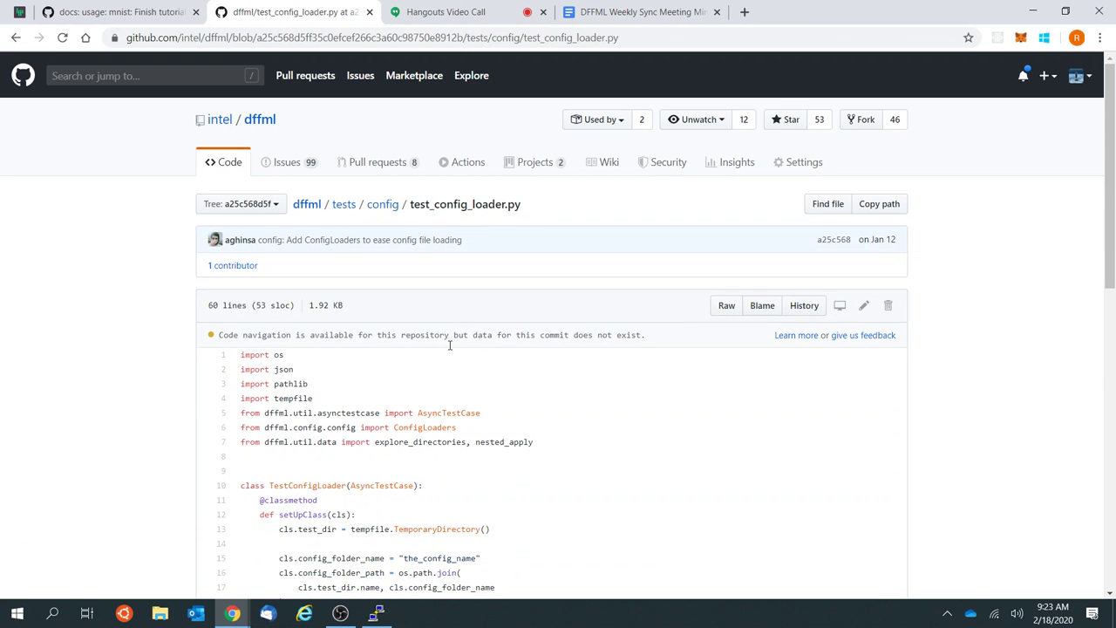
pyautogui.click(246, 206)
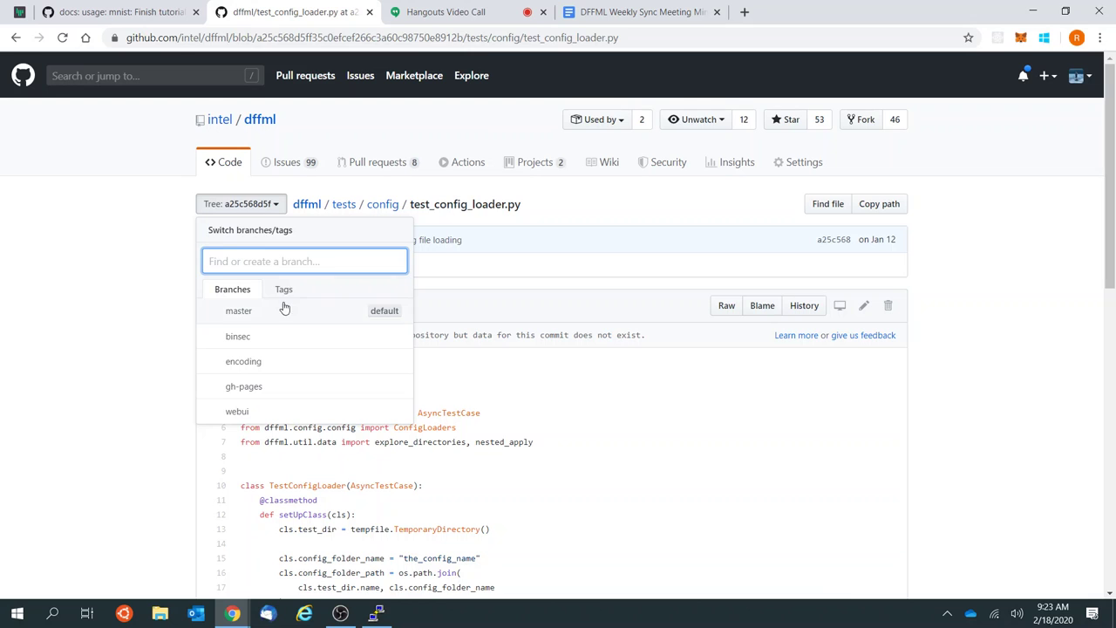
pyautogui.click(282, 312)
# Step: Return to issue #371, put its comment back into editing mode, and open the dffml repository's code page
pyautogui.click(138, 7)
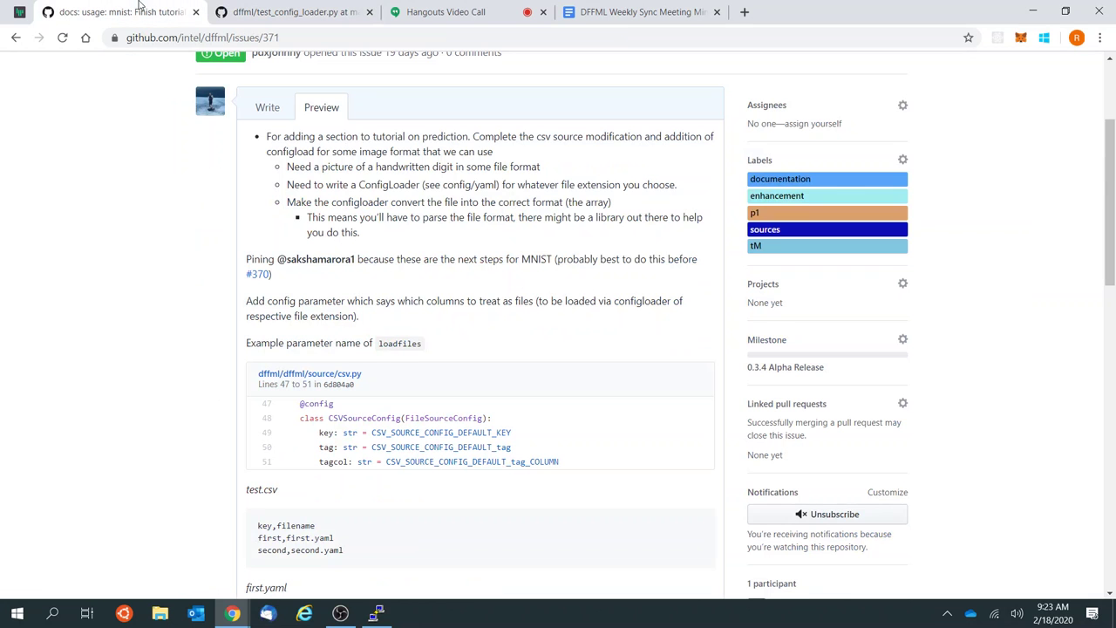
pyautogui.scroll(-3, 481, 266)
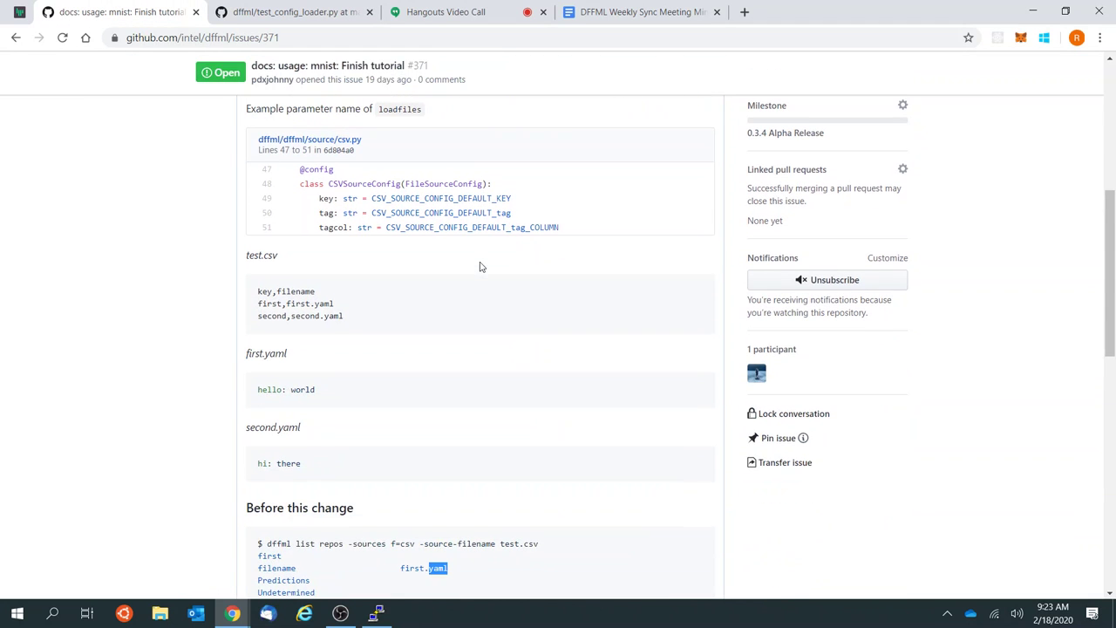
pyautogui.scroll(5, 289, 419)
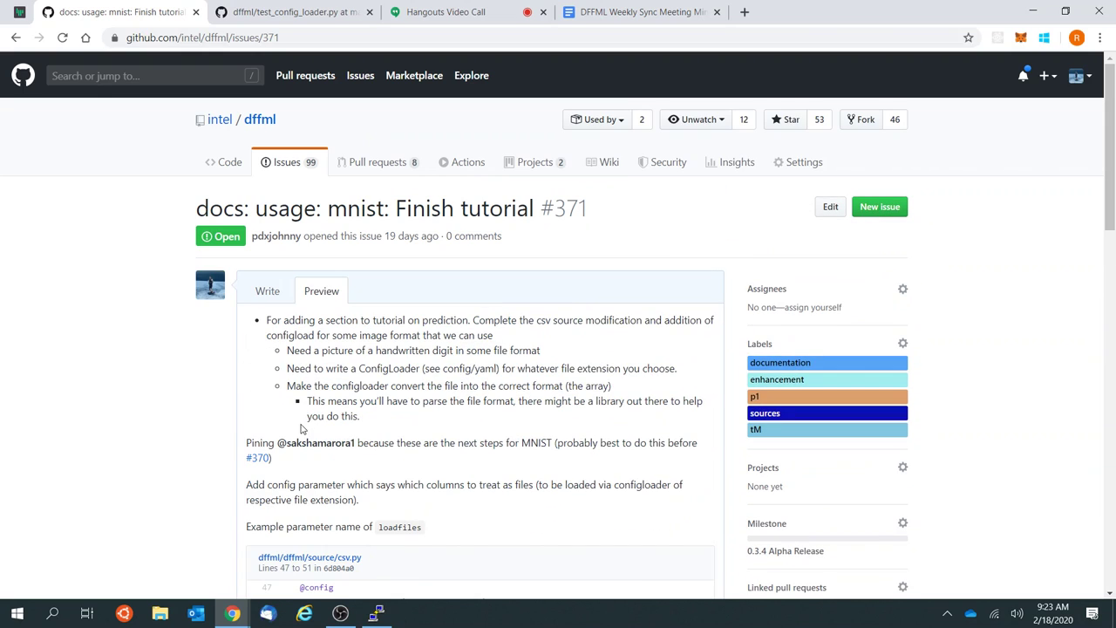
pyautogui.click(280, 291)
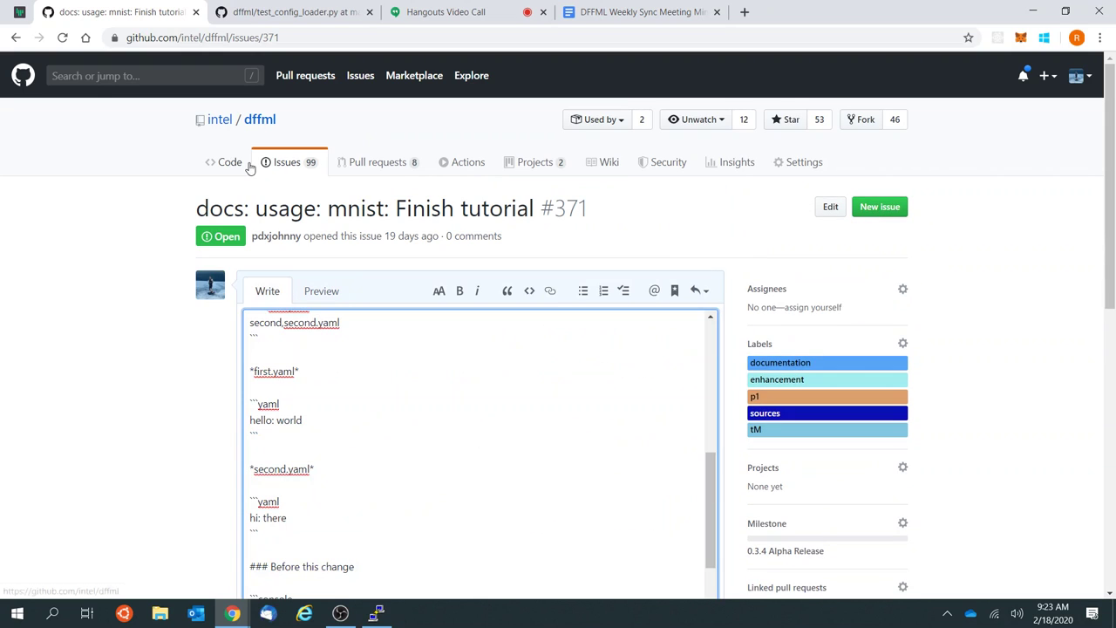
pyautogui.click(247, 165)
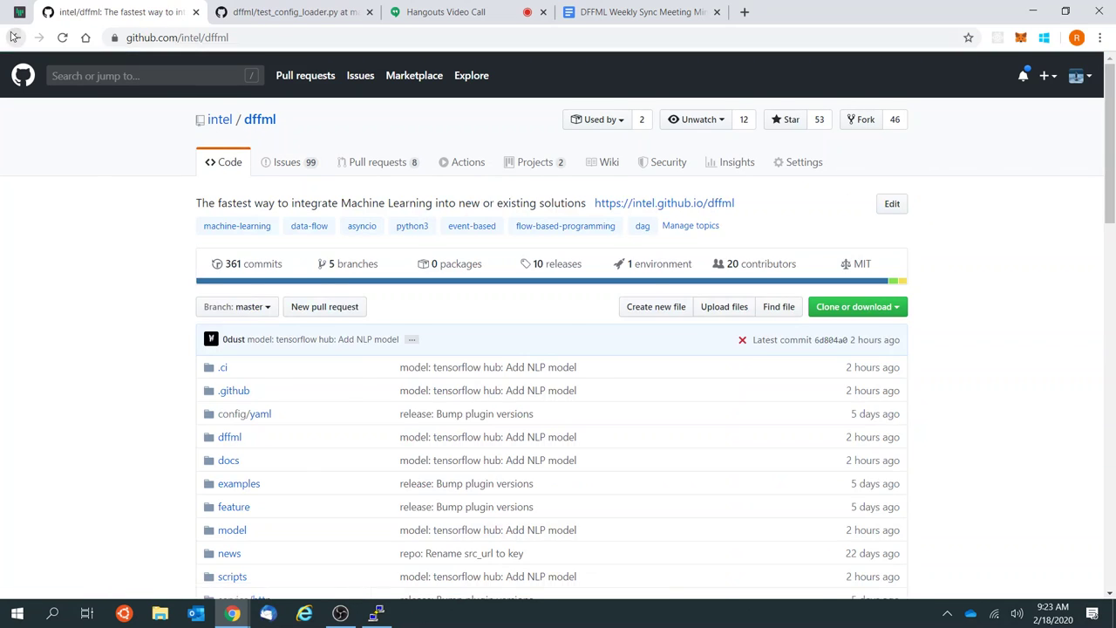
# Step: Return to issue #371 and open the dffml repository's code page in a separate tab placed ahead of the issue
pyautogui.click(15, 37)
pyautogui.scroll(-15, 390, 293)
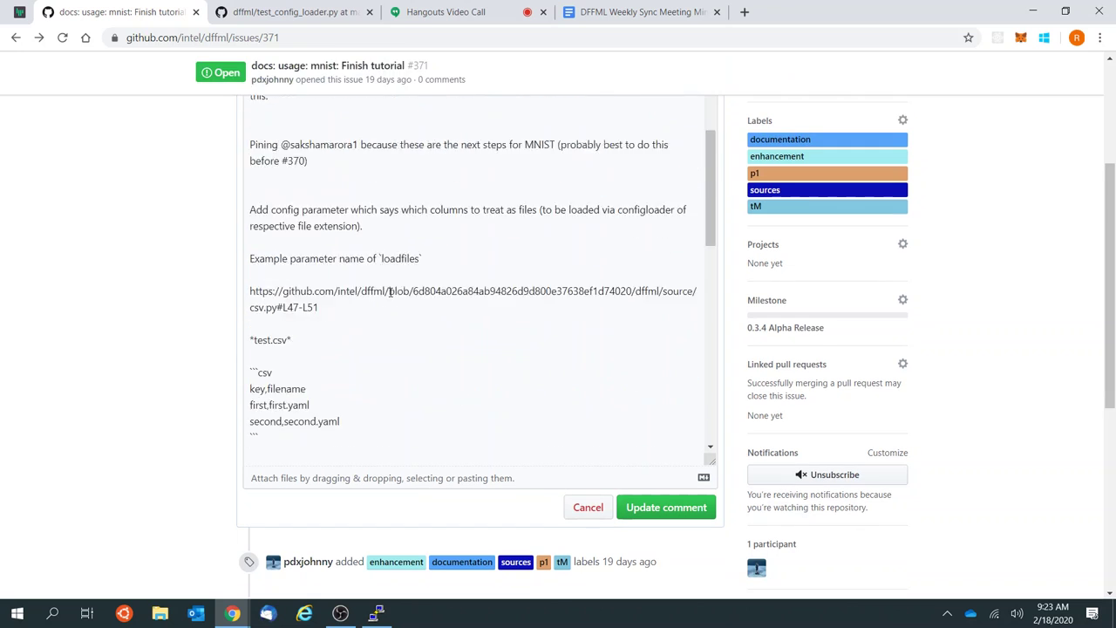
pyautogui.scroll(5, 137, 303)
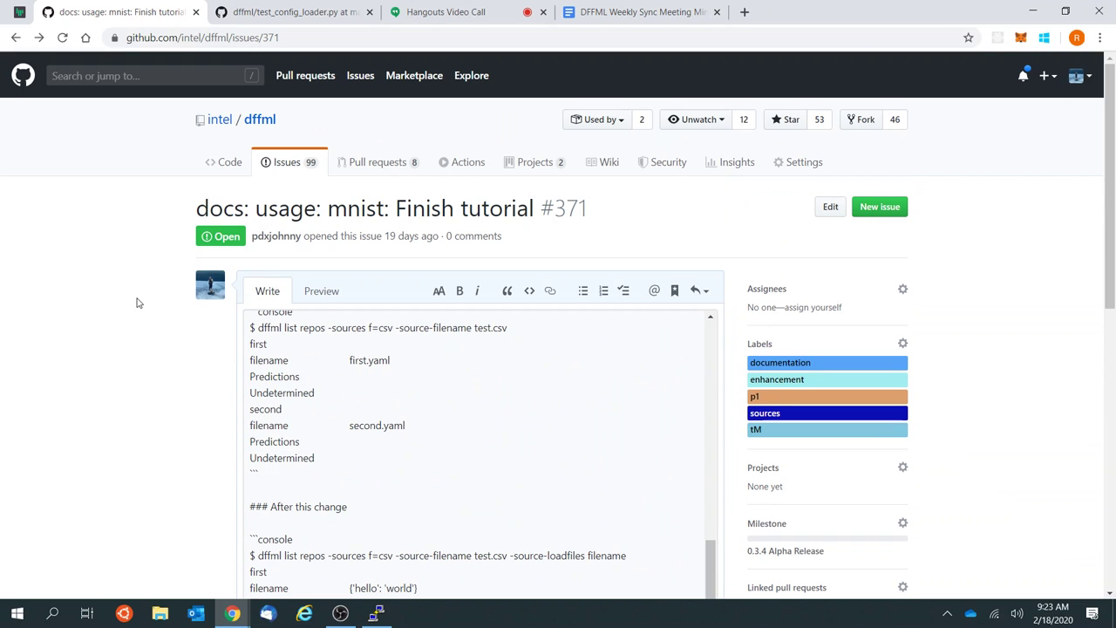
pyautogui.middleClick(286, 166)
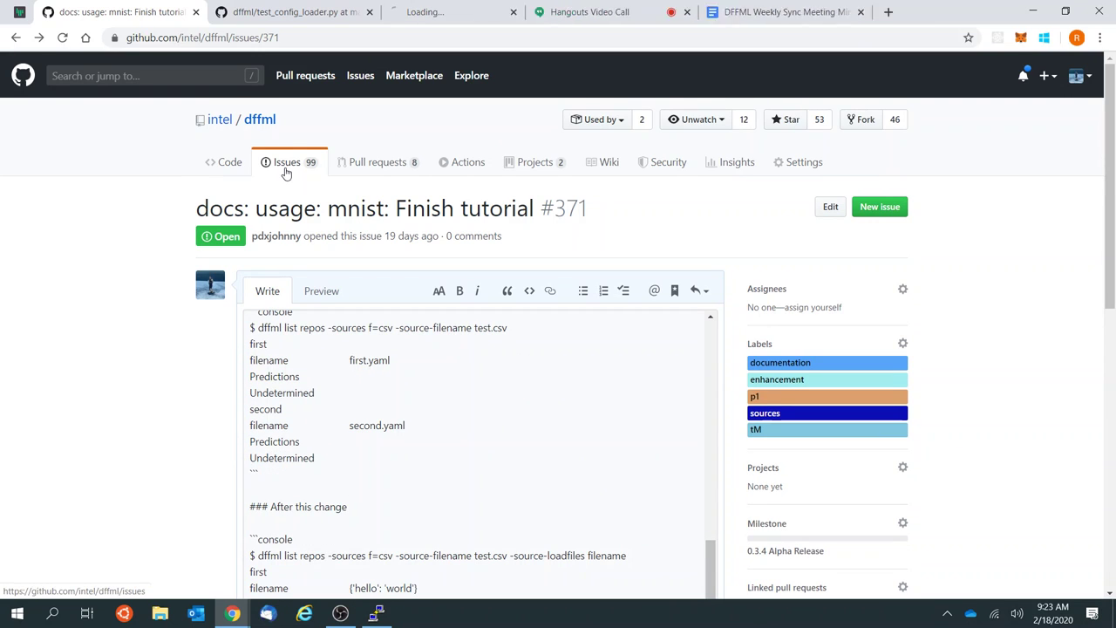
pyautogui.moveTo(410, 11); pyautogui.dragTo(130, 7)
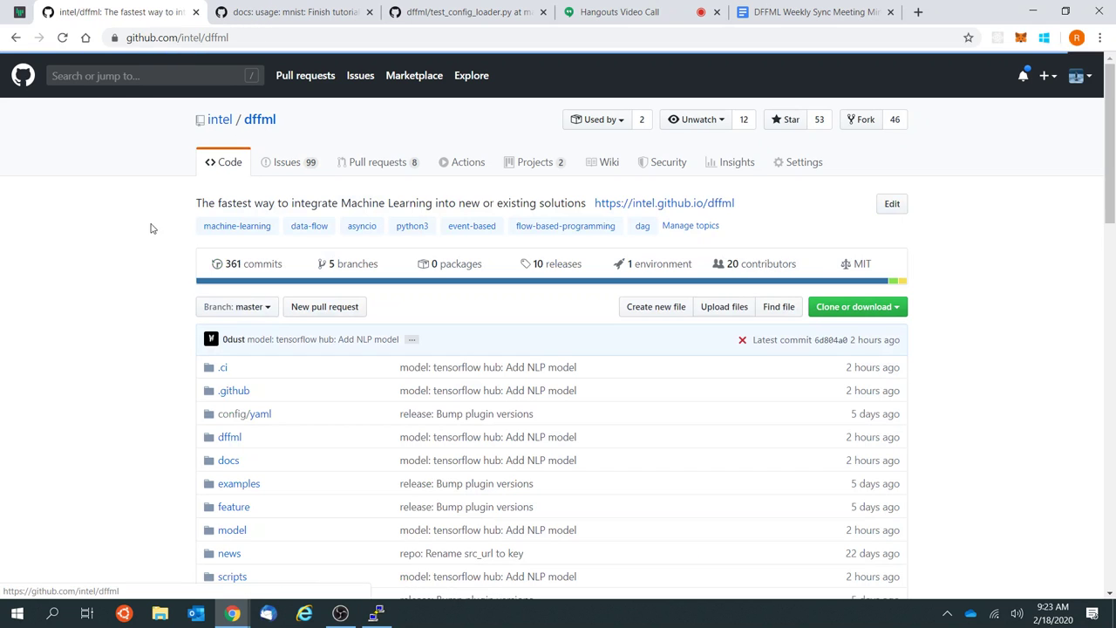
# Step: Browse the repository's folders to dffml/skel/config/REPLACE_IMPORT_PACKAGE_NAME and open its config.py file
pyautogui.click(260, 419)
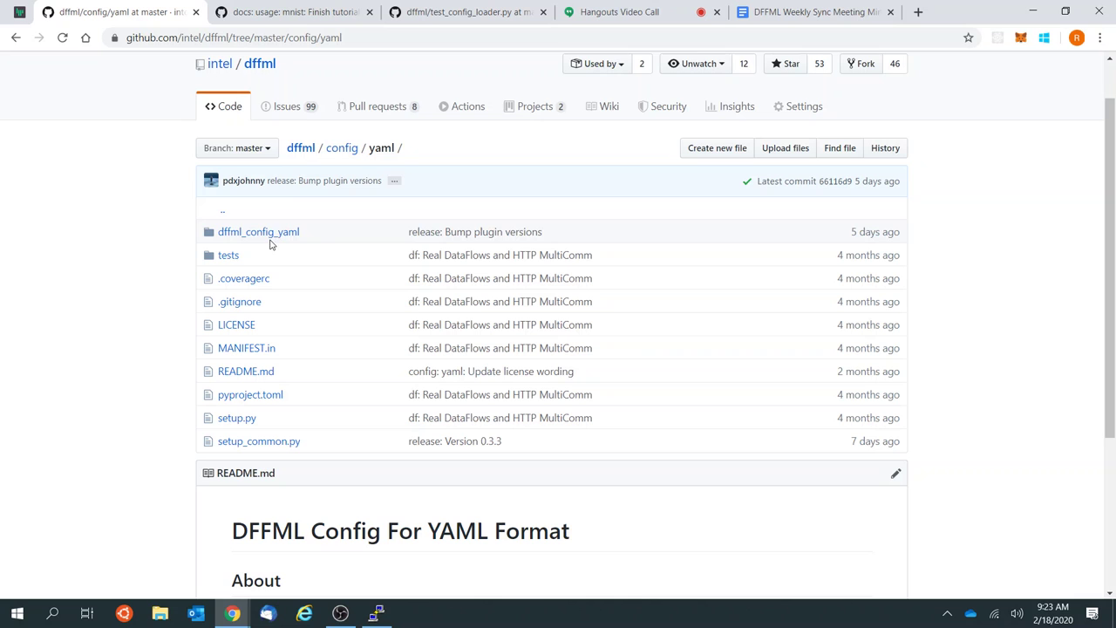
pyautogui.click(301, 148)
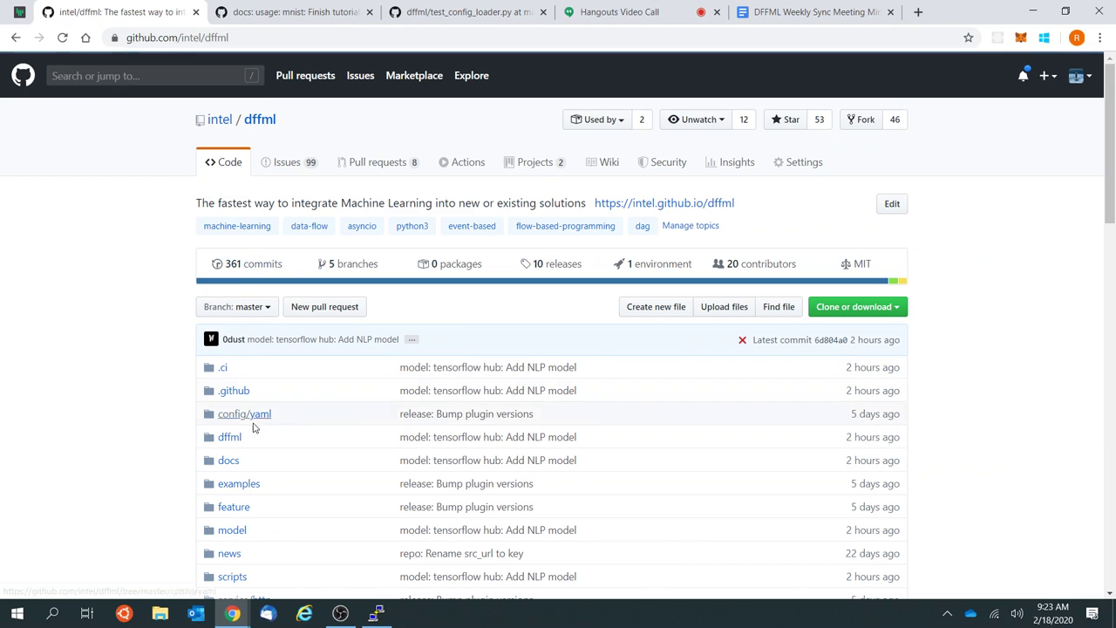
pyautogui.click(241, 443)
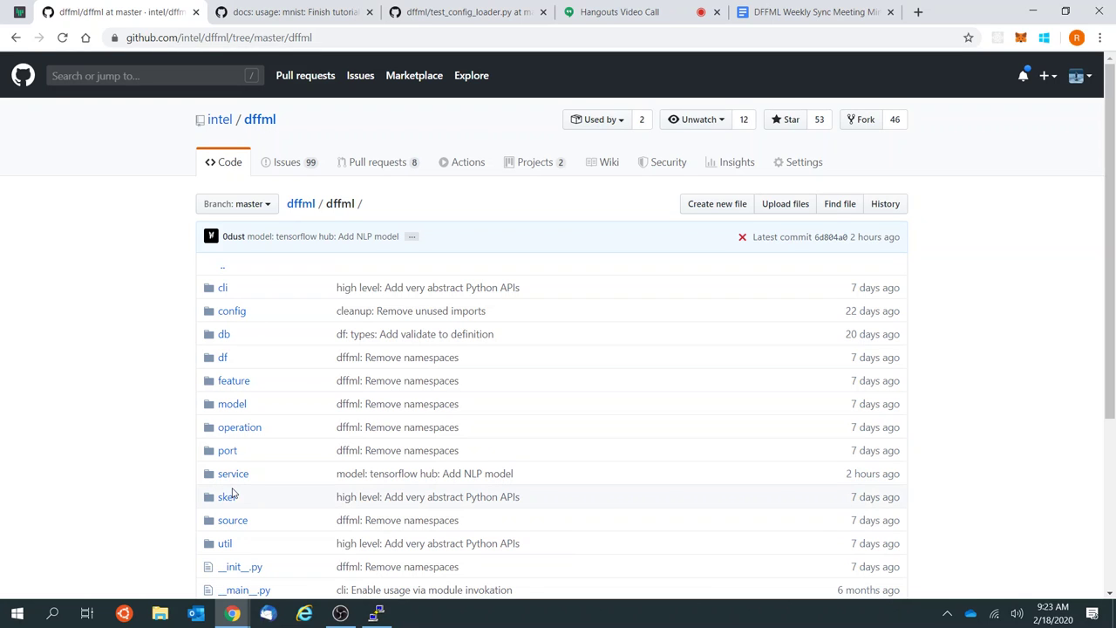
pyautogui.click(226, 502)
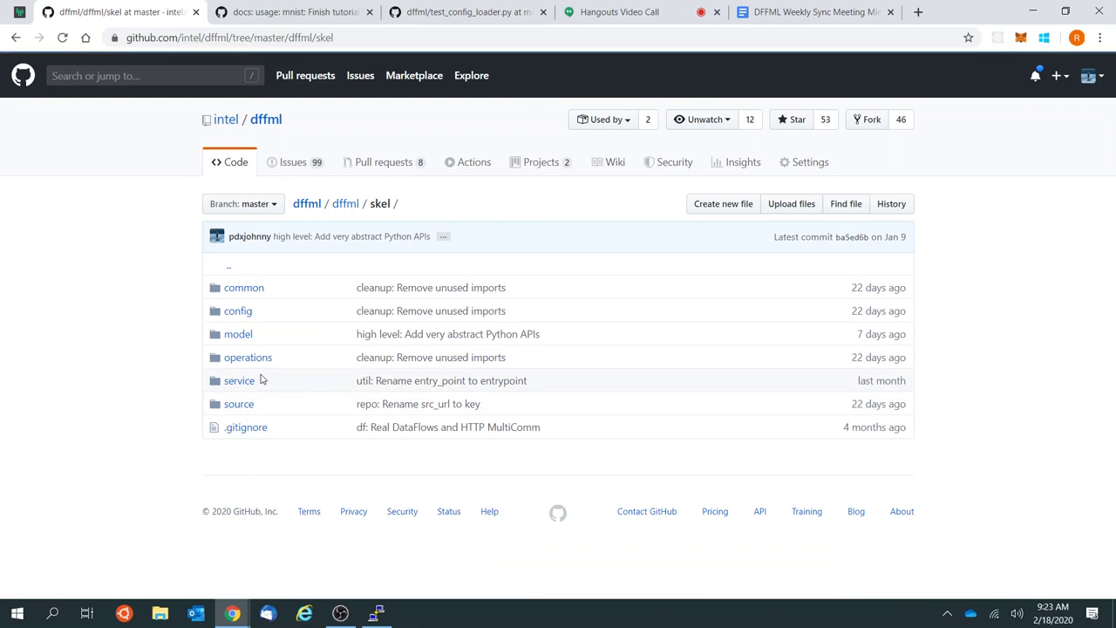
pyautogui.click(245, 316)
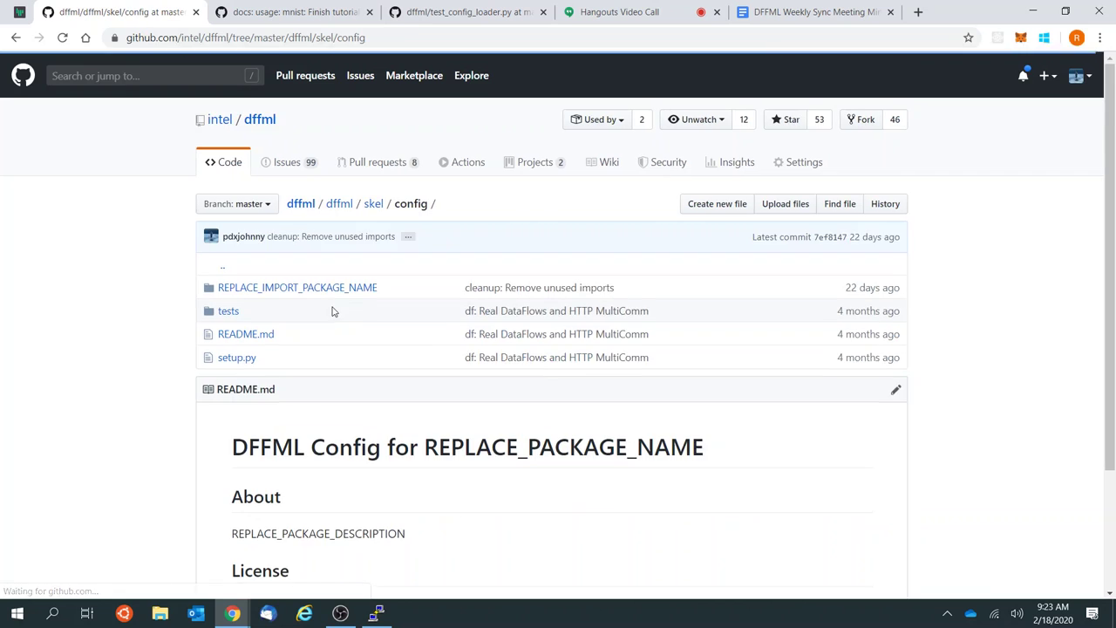
pyautogui.scroll(-2, 333, 309)
pyautogui.scroll(1, 294, 174)
pyautogui.click(309, 192)
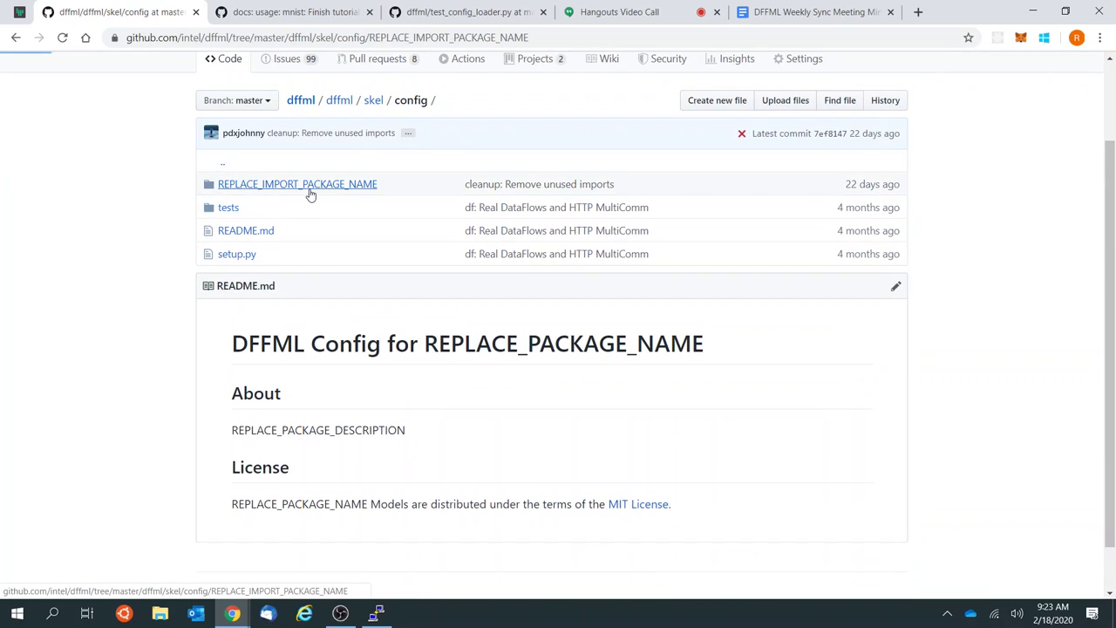
pyautogui.click(247, 286)
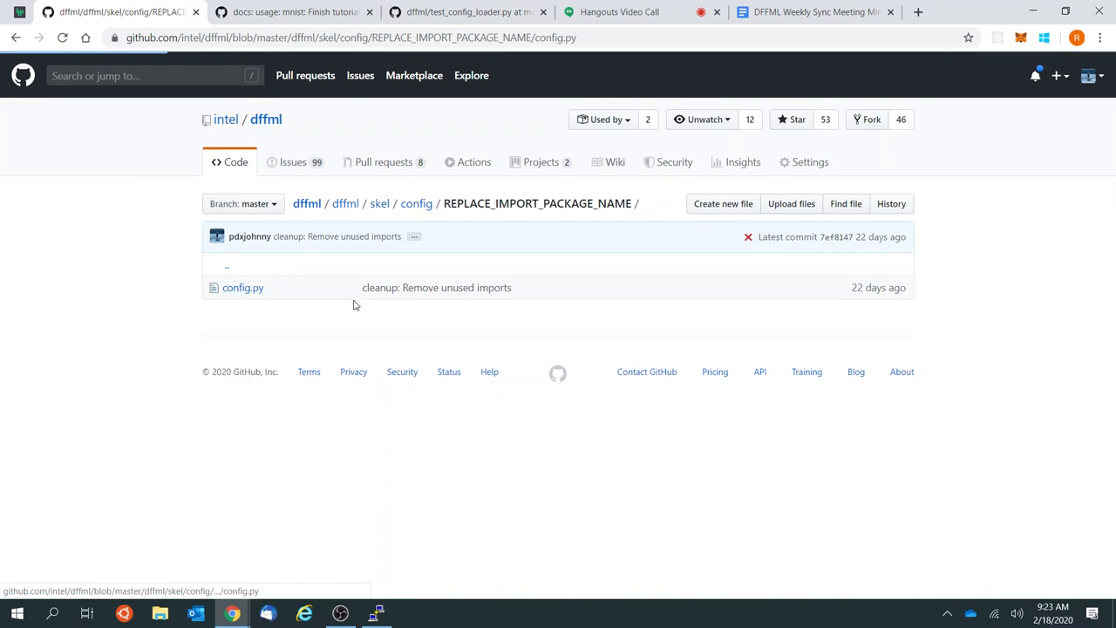
# Step: Highlight lines 13-15 of config.py, covering the MiscConfigLoaderContext loadb method, and copy their permalink
pyautogui.scroll(-2, 229, 329)
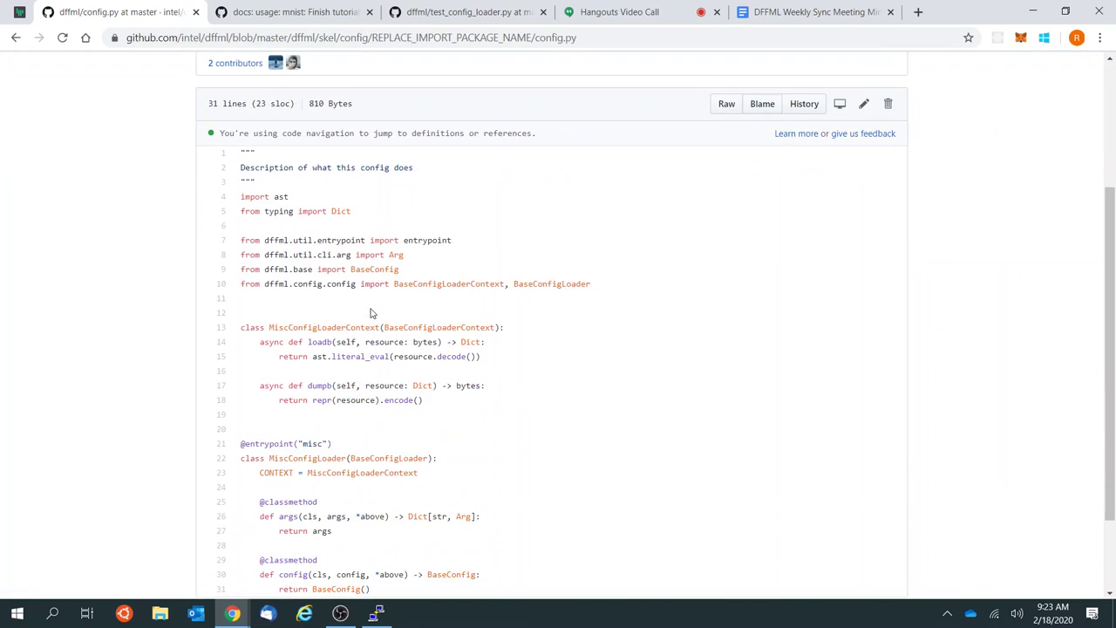
pyautogui.click(225, 328)
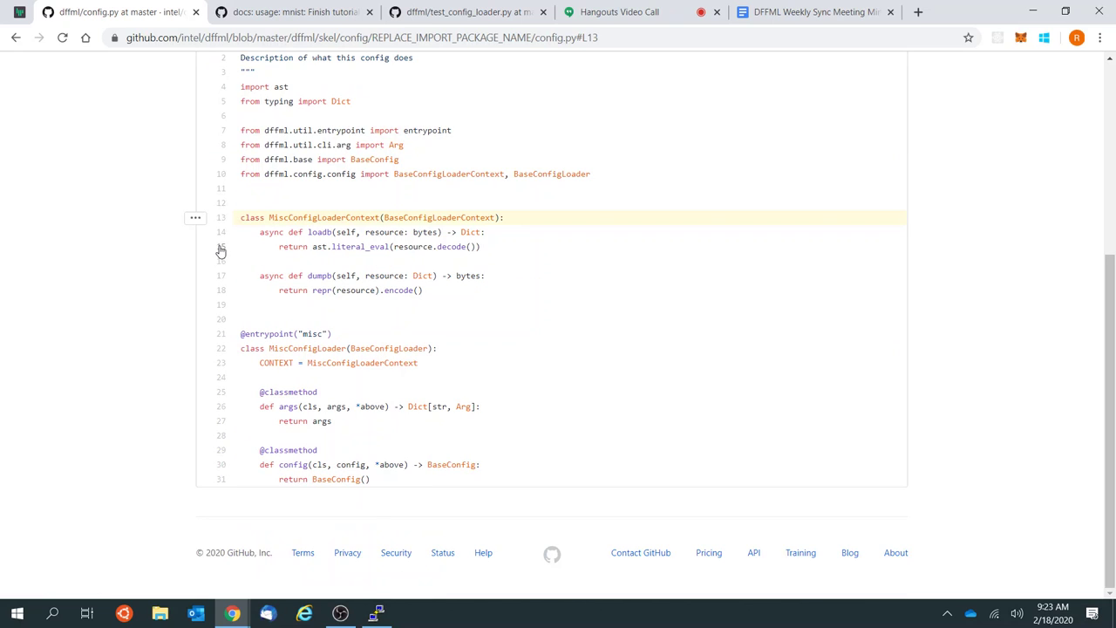
pyautogui.keyDown('shift'); pyautogui.click(220, 247); pyautogui.keyUp('shift')
pyautogui.click(197, 218)
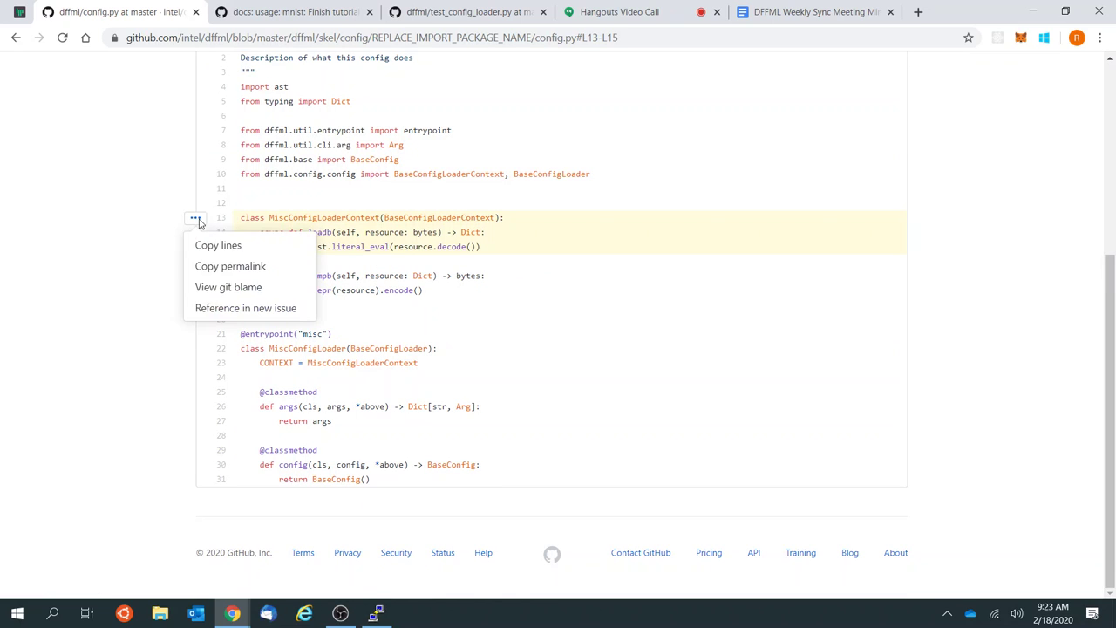
pyautogui.click(261, 270)
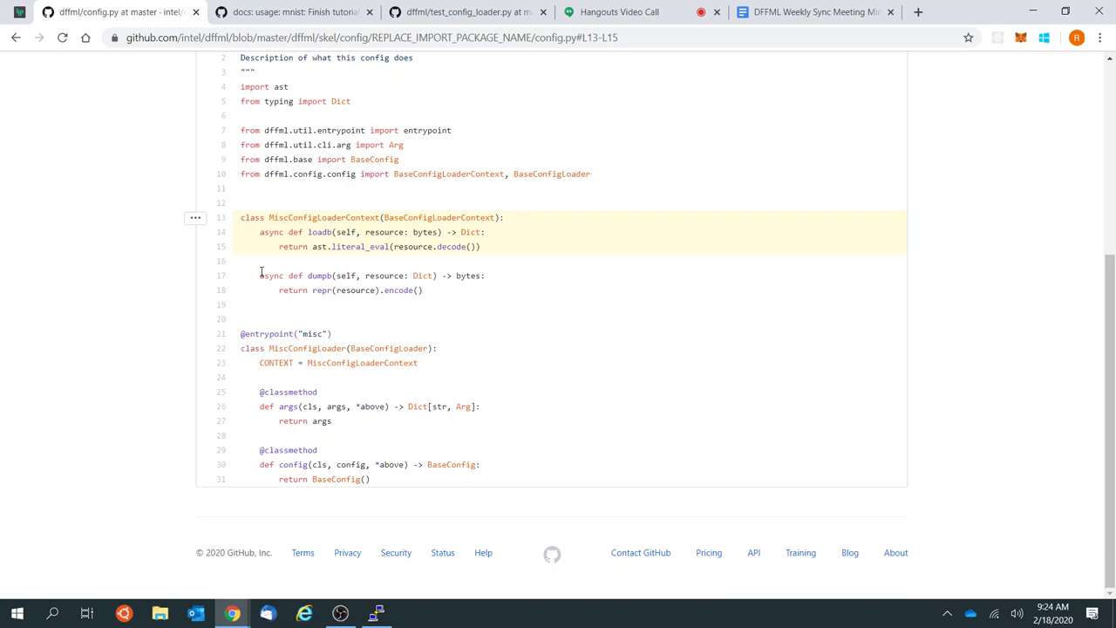
# Step: Add "Create a new config loader" at the end of issue #371's comment, followed by the copied config.py#L13-L15 permalink
pyautogui.click(321, 10)
pyautogui.scroll(-1, 380, 415)
pyautogui.scroll(-4, 379, 415)
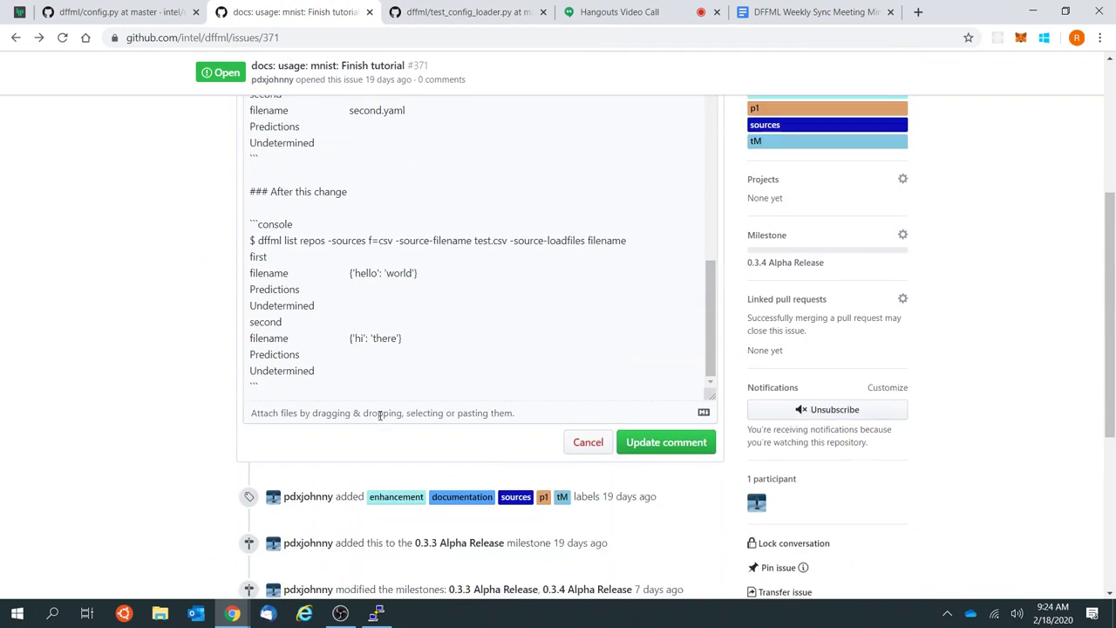
pyautogui.click(303, 346)
pyautogui.click(309, 352)
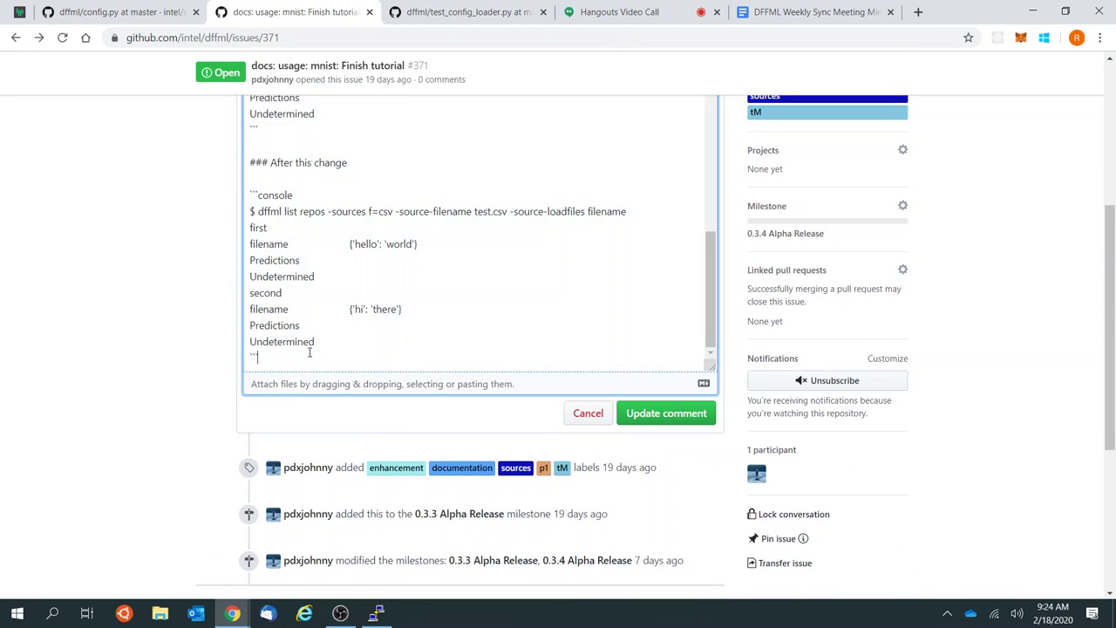
pyautogui.press('Return')
pyautogui.press('Return')
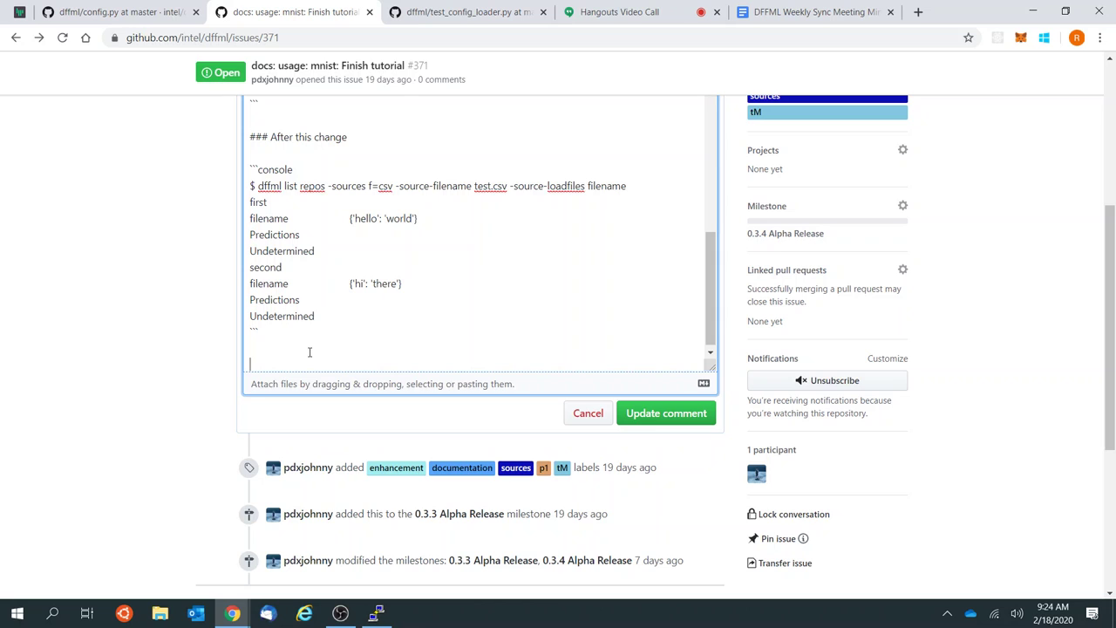
pyautogui.write('Create a new config loader')
pyautogui.press('Return')
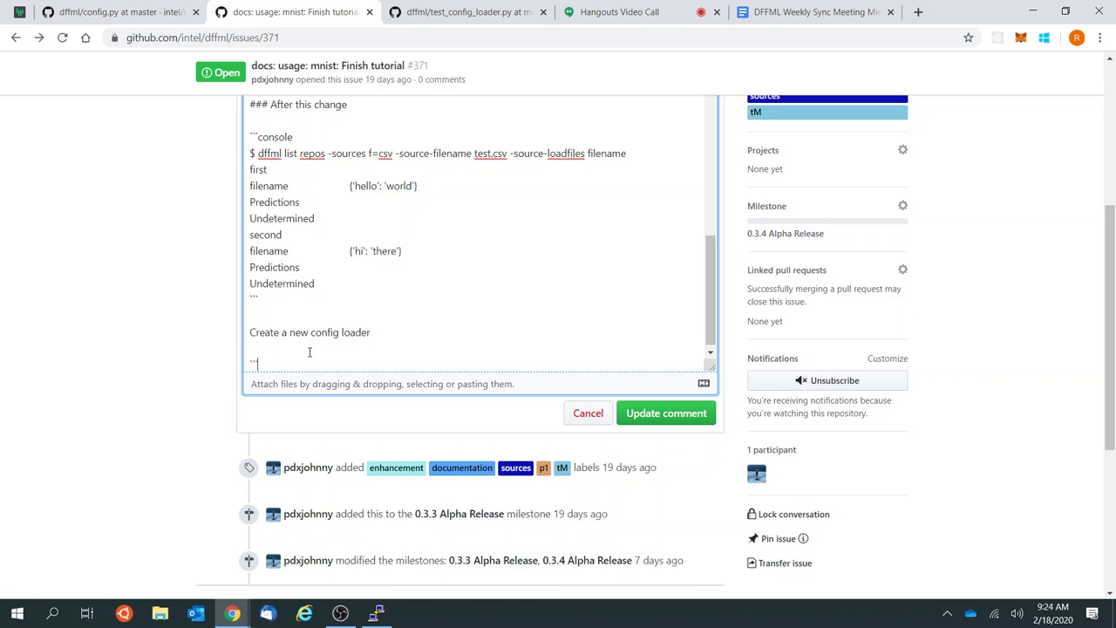
pyautogui.write('https://github.com/intel/dffml/blob/6d804a026a84ab94826d9d800e37638ef1d74020/dffml/skel/config/REPLACE_IMPORT_PACKAGE_NAME/config.py#L13-L15')
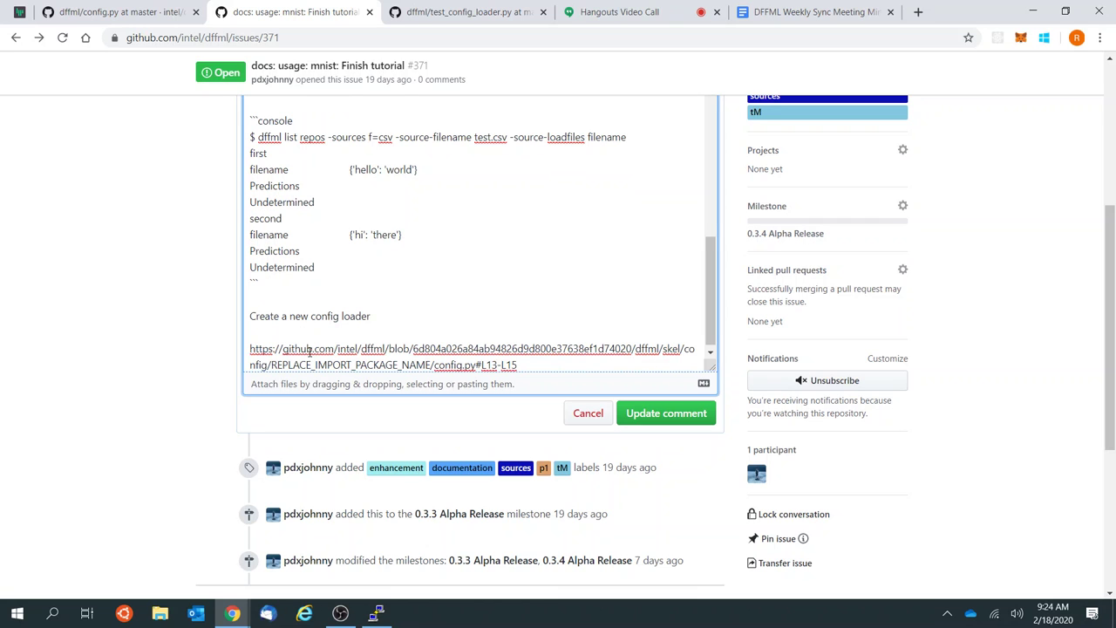
# Step: Check the literal_eval call in the loadb method of config.py and return to the comment in issue #371
pyautogui.click(174, 5)
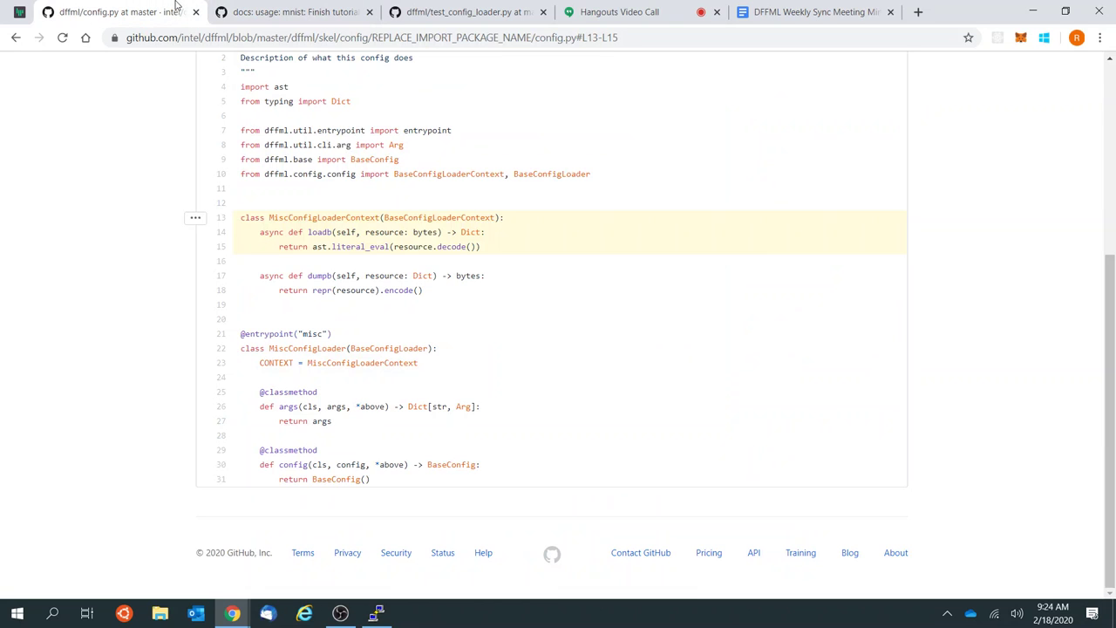
pyautogui.doubleClick(355, 248)
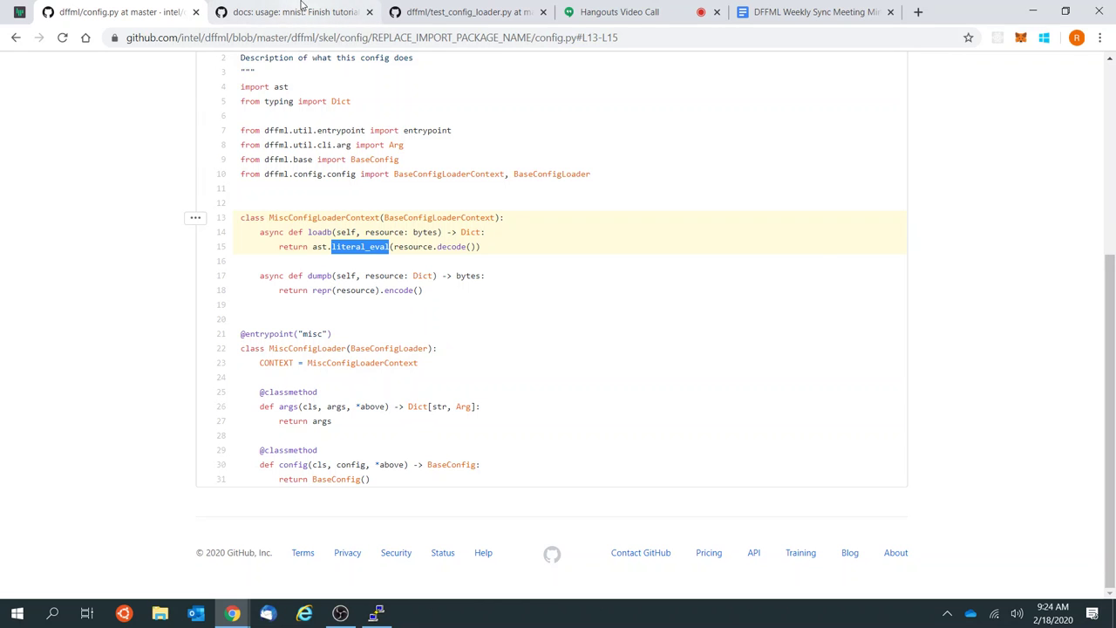
pyautogui.hotkey('ctrl', 'Tab')
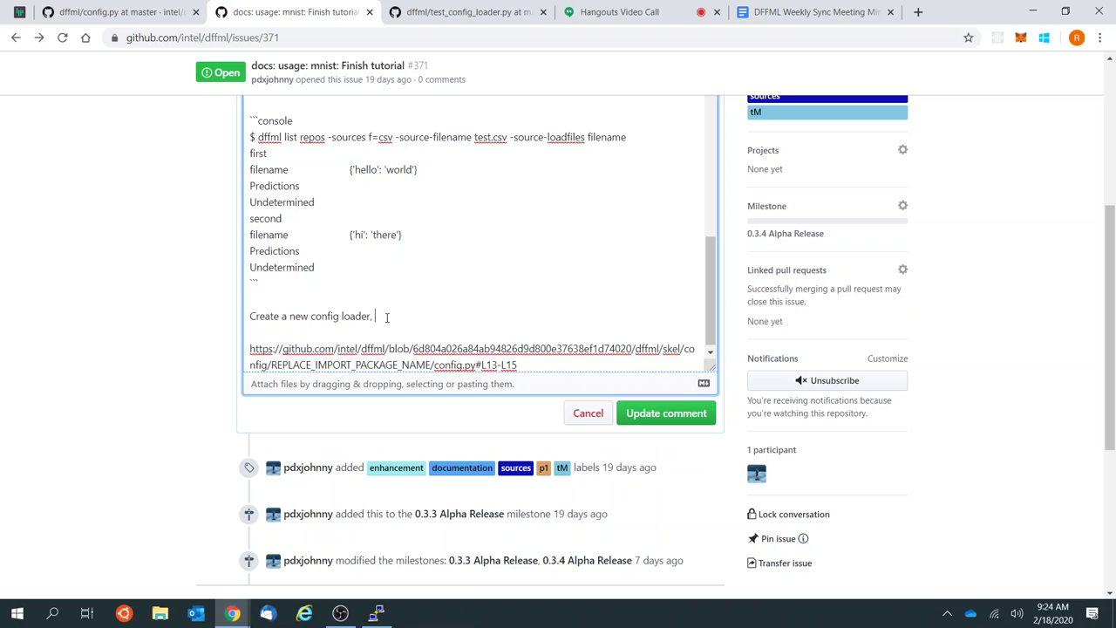
# Step: Extend the config loader sentence with ", change the body of `loadb` to make it parse the bytes into a valid array"
pyautogui.write('ang eth el')
pyautogui.press('BackSpace')
pyautogui.press('BackSpace')
pyautogui.press('BackSpace')
pyautogui.press('BackSpace')
pyautogui.write('e the body of `loadb')
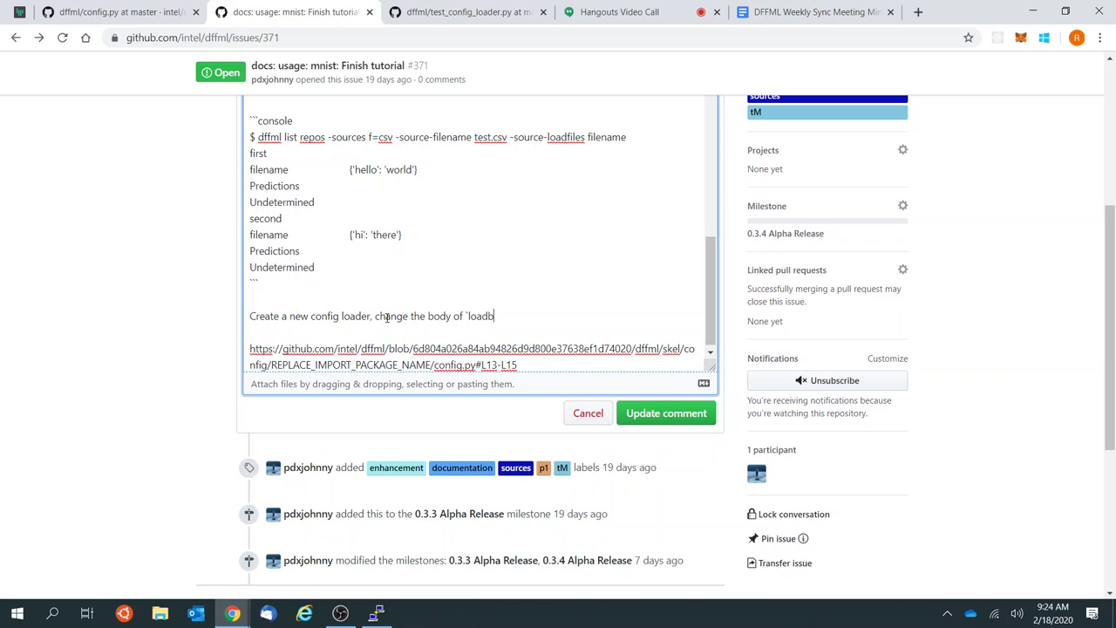
pyautogui.write('` to make it parse the ')
pyautogui.write('arse the bytes')
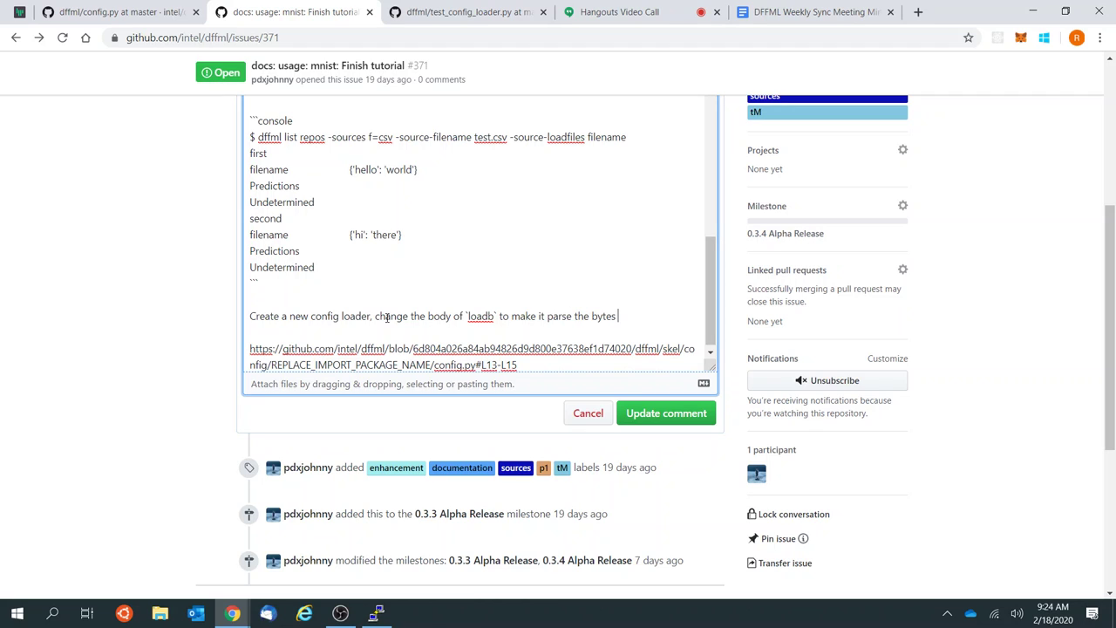
pyautogui.write(' into a vaid array (which ')
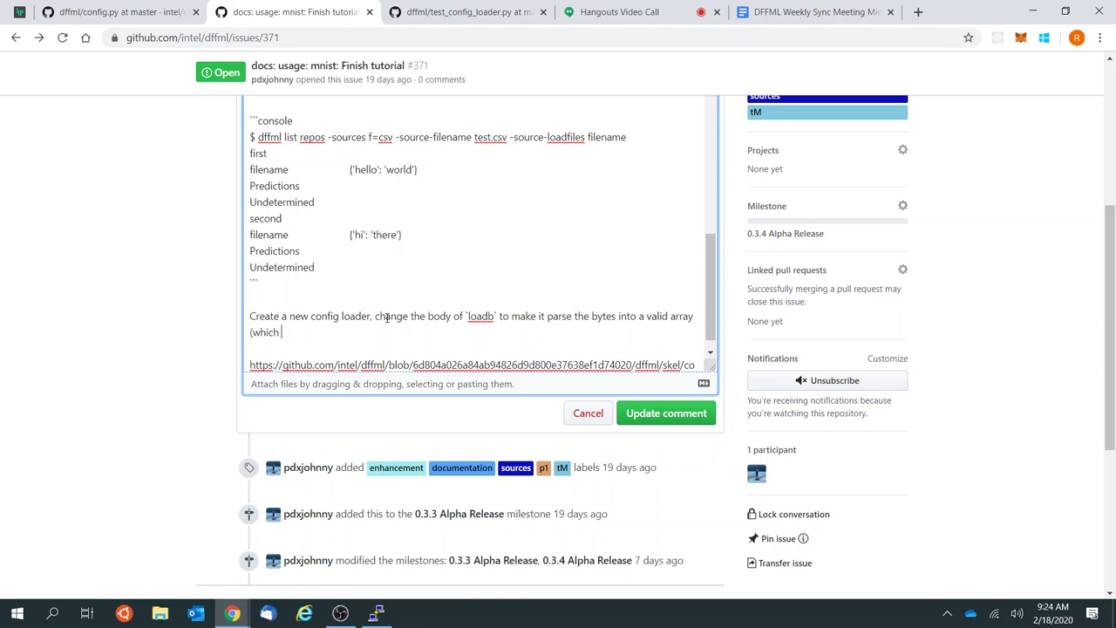
# Step: Complete the sentence with "(which you should convert to `list` rather than `ndarray` before returning)." and add blank lines below the permalink
pyautogui.write('you can ')
pyautogui.write('hou')
pyautogui.write('ld convert ')
pyautogui.write('to `lis')
pyautogui.write('t` ')
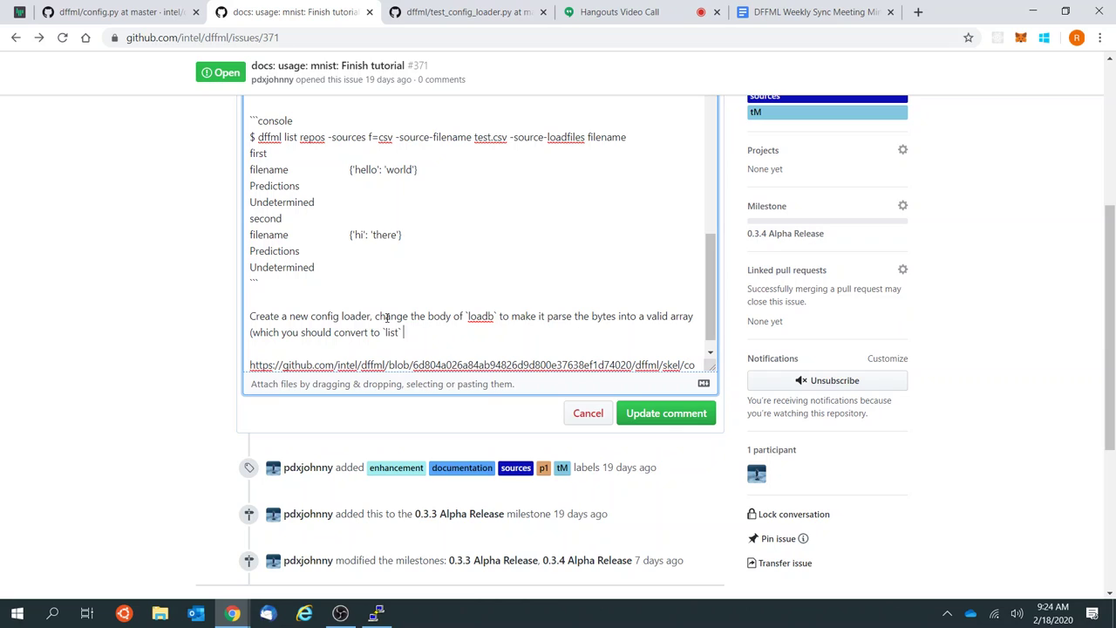
pyautogui.write('rather than `ndarray` before returned')
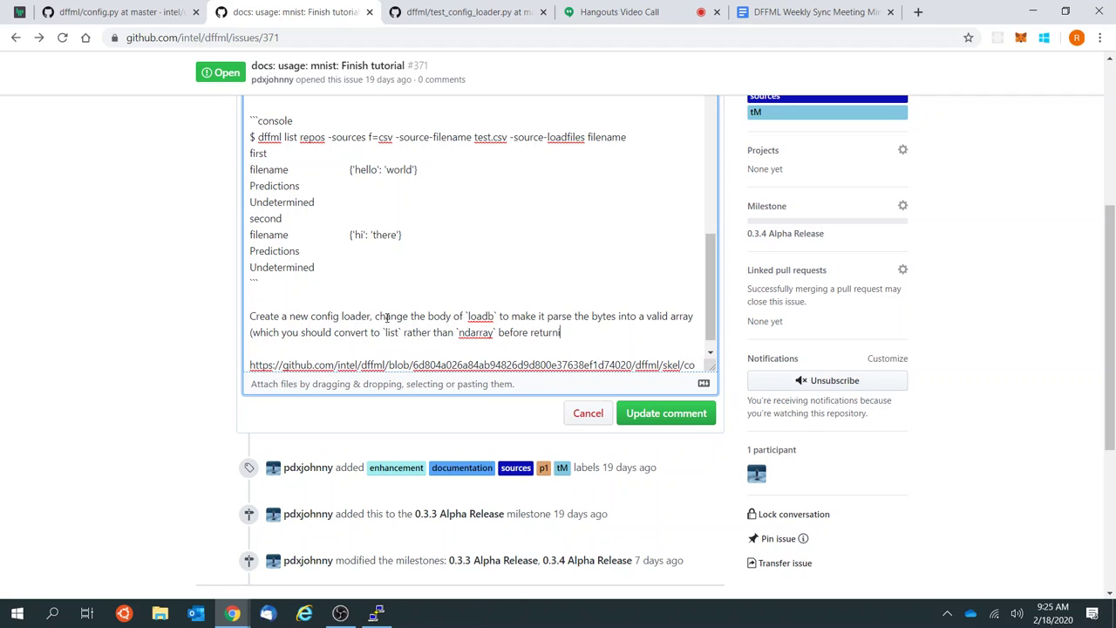
pyautogui.write('ng).')
pyautogui.scroll(-1, 386, 318)
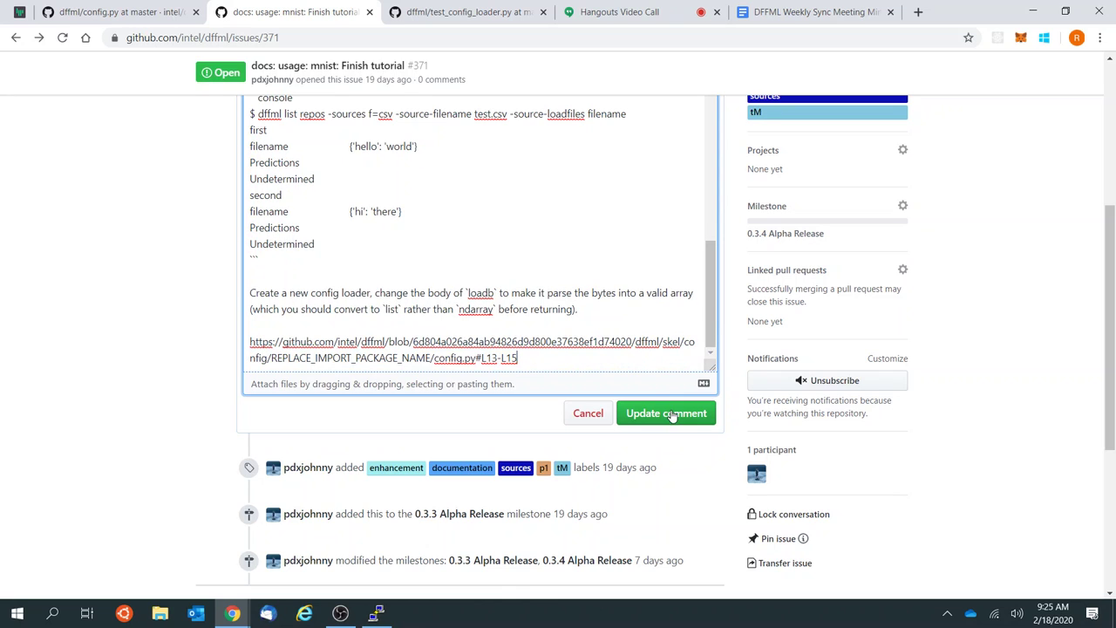
pyautogui.press('Return')
pyautogui.press('Return')
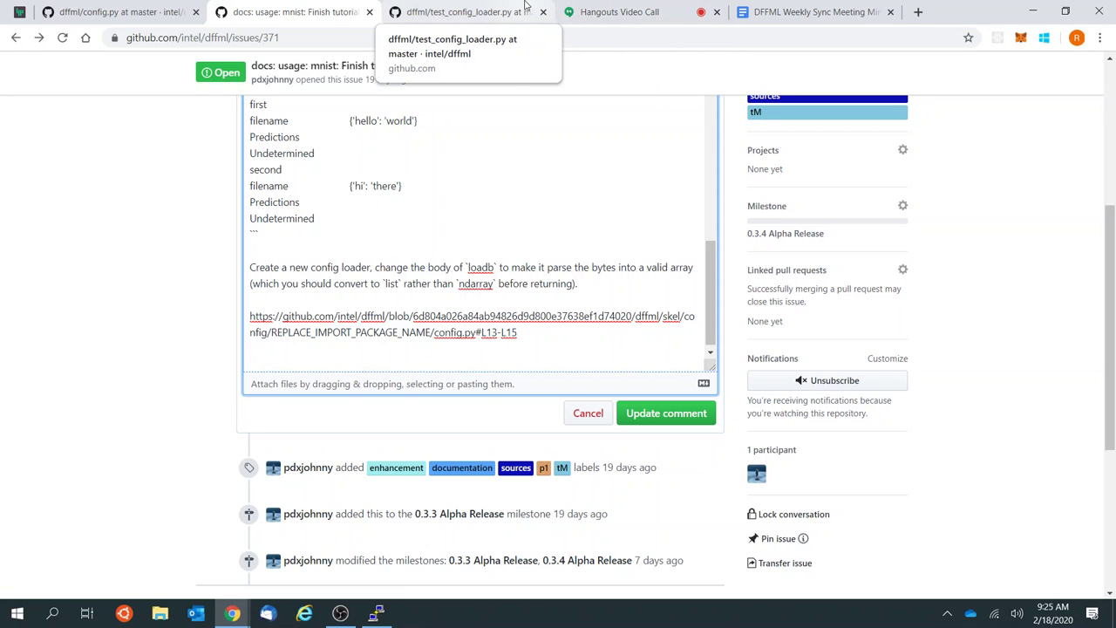
# Step: Copy a permalink to lines 36 to 59 of test_config_loader.py, covering the ConfigLoaders setup and test_run
pyautogui.scroll(2, 503, 207)
pyautogui.scroll(-2, 504, 205)
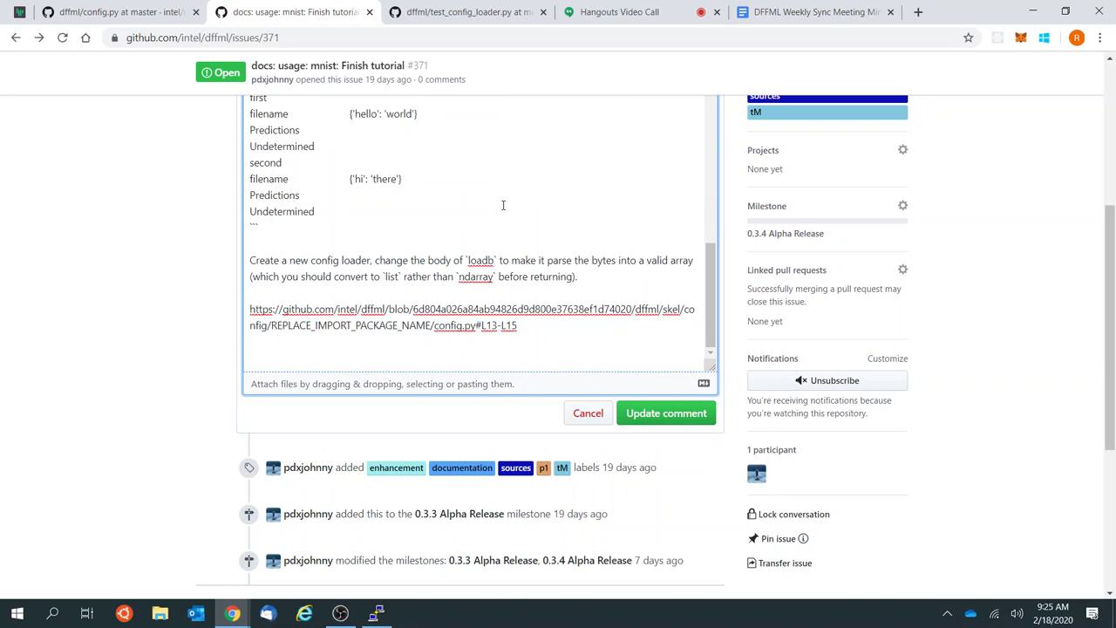
pyautogui.scroll(6, 503, 205)
pyautogui.click(433, 6)
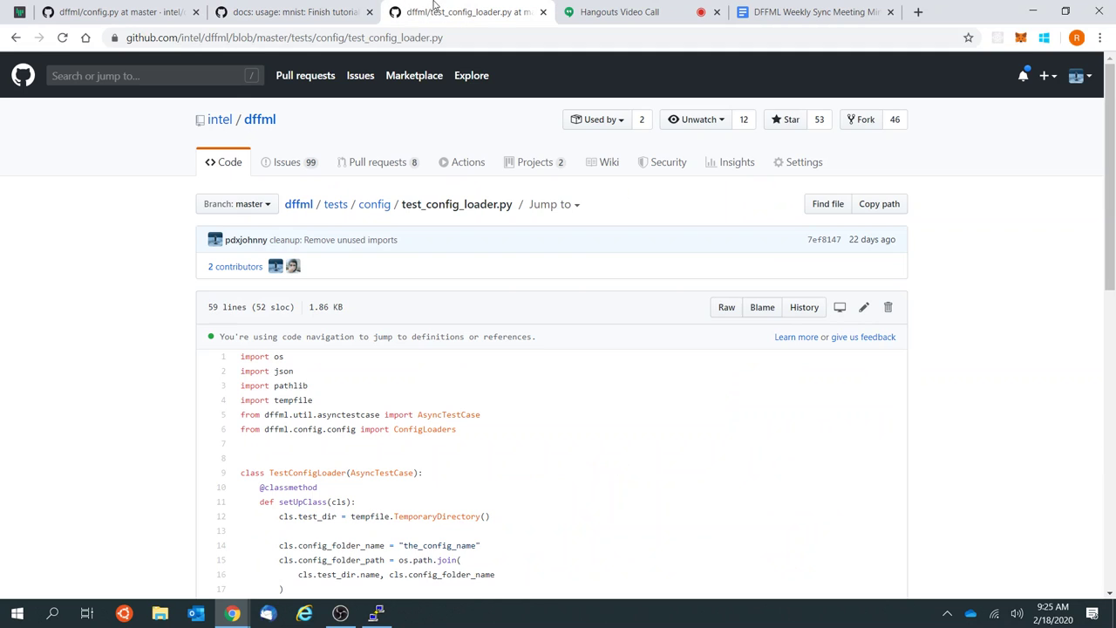
pyautogui.scroll(-8, 424, 349)
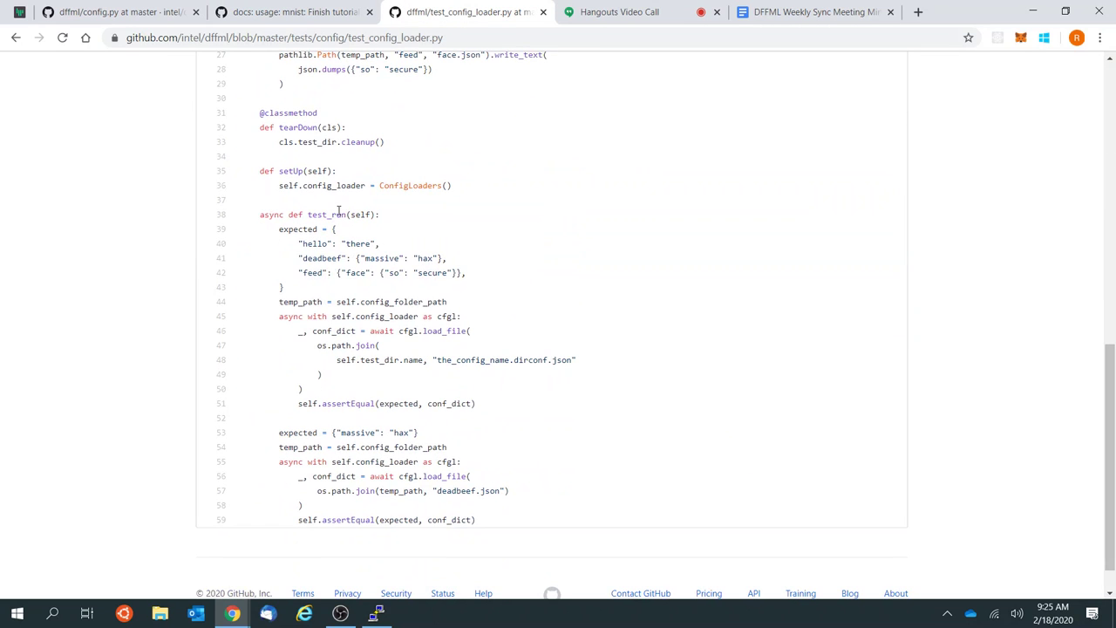
pyautogui.scroll(1, 301, 231)
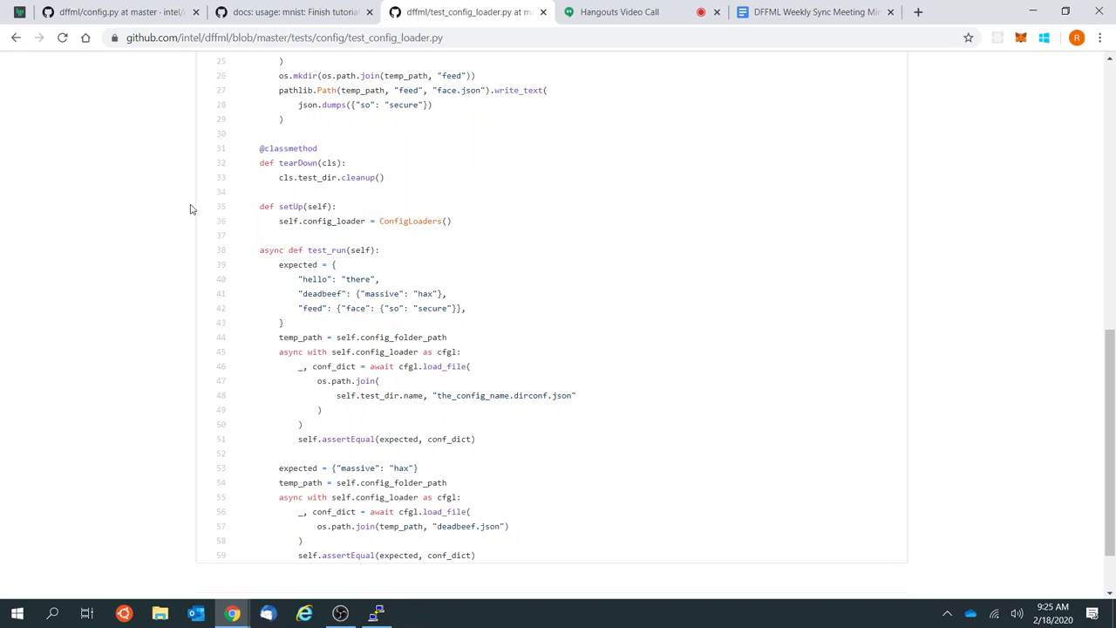
pyautogui.click(215, 223)
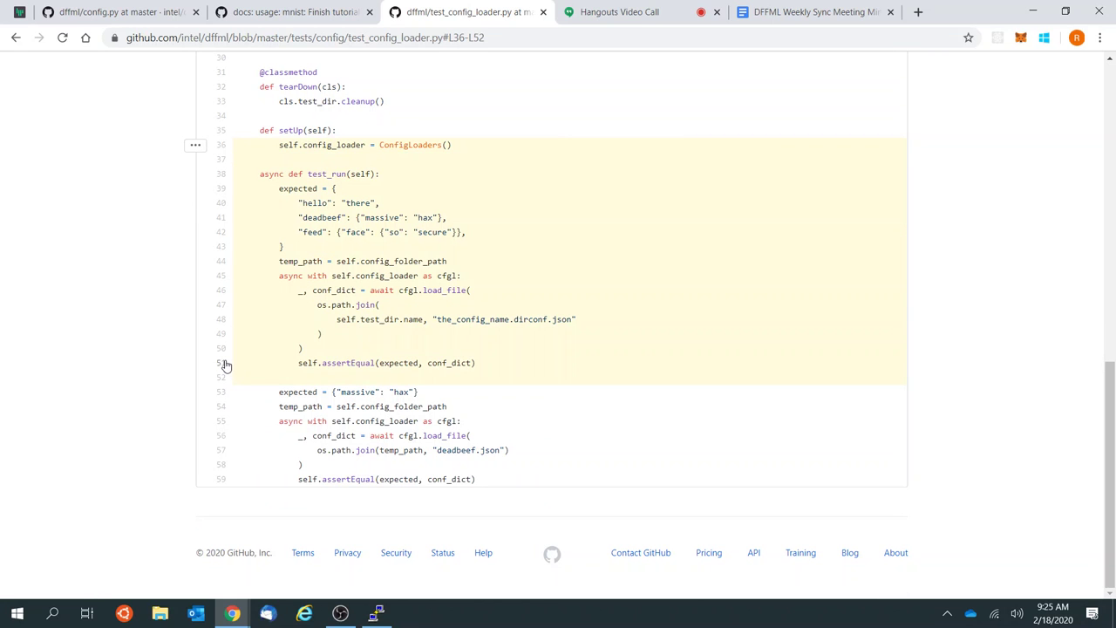
pyautogui.keyDown('shift'); pyautogui.click(222, 479); pyautogui.keyUp('shift')
pyautogui.click(195, 147)
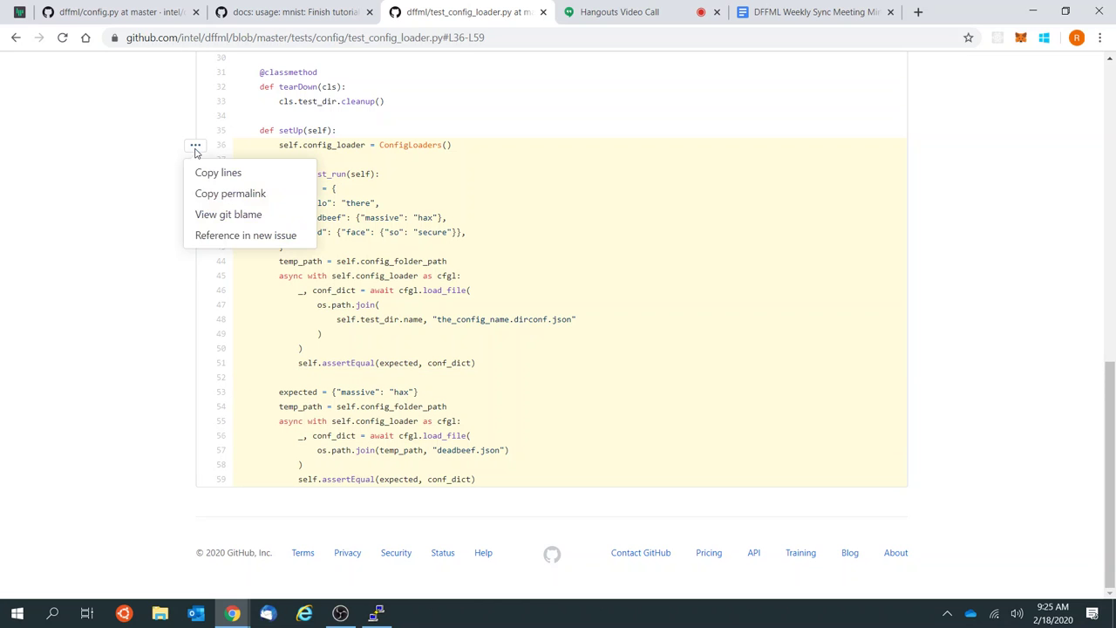
pyautogui.click(240, 193)
# Step: In issue #371's comment, add "Then modify csv source to use `ConfigLoaders` to load the filename" below the config.py permalink
pyautogui.click(288, 12)
pyautogui.scroll(-2, 355, 300)
pyautogui.scroll(-5, 354, 300)
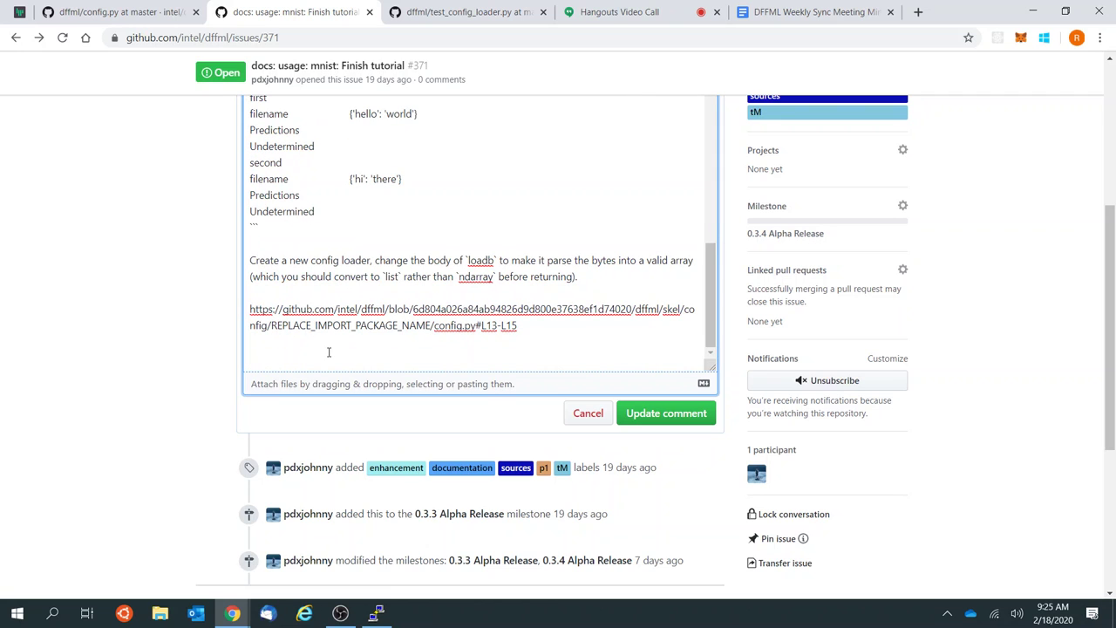
pyautogui.write('Then modify csv source to use `')
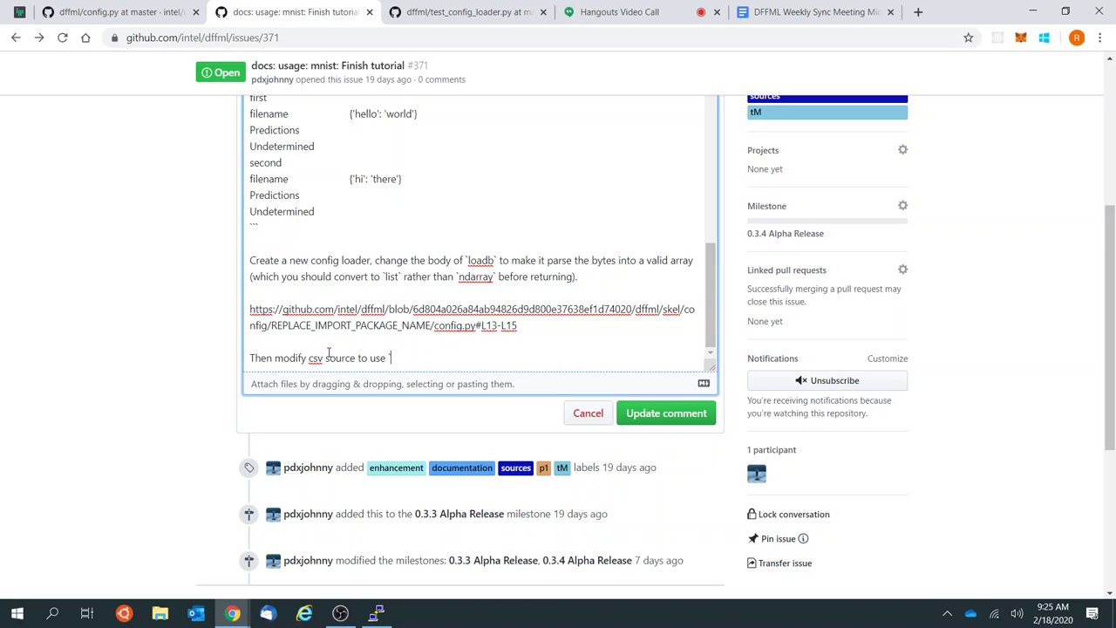
pyautogui.write('ConfigLoaders` to load the filename')
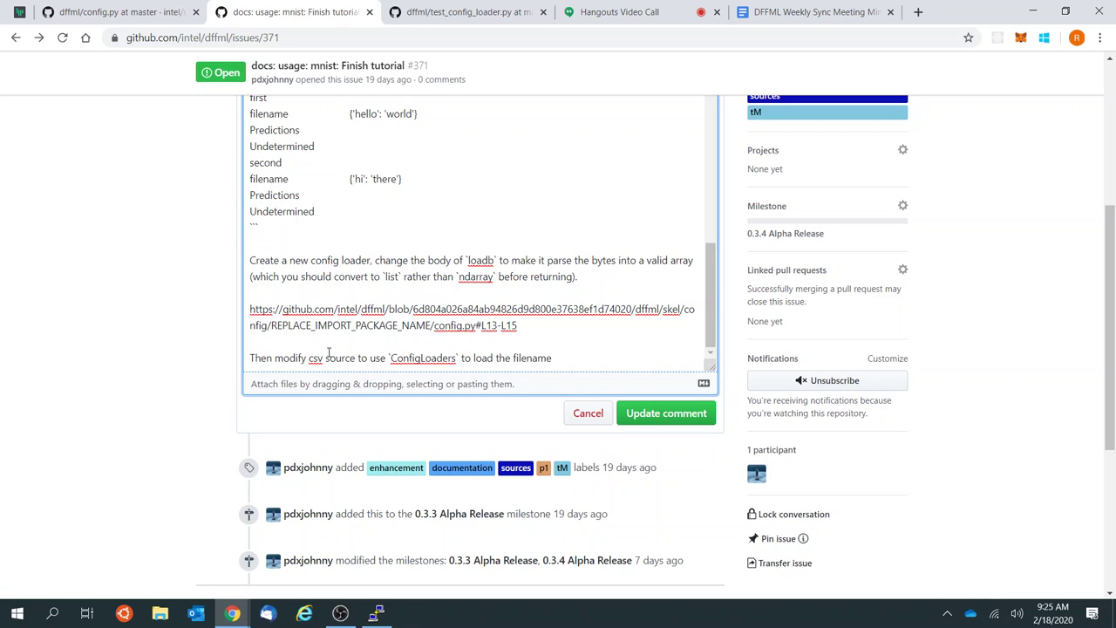
# Step: Add an "Example:" line below the csv source sentence, followed by the copied test_config_loader.py#L36-L59 permalink
pyautogui.press('Return')
pyautogui.press('Return')
pyautogui.hotkey('ctrl', 'v')
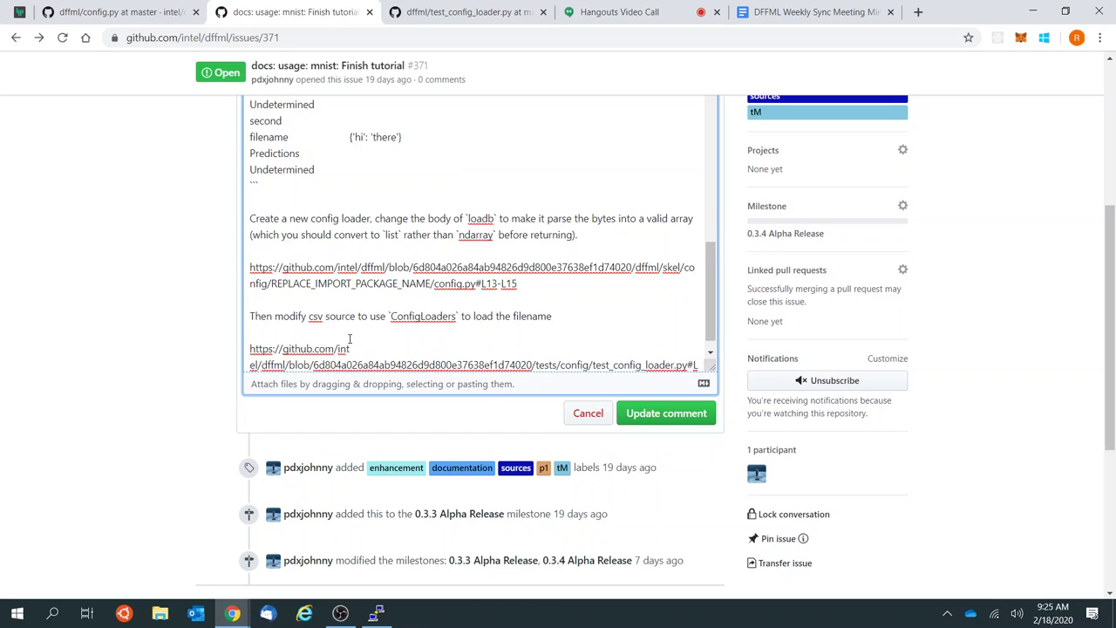
pyautogui.press('Return')
pyautogui.write('Exa')
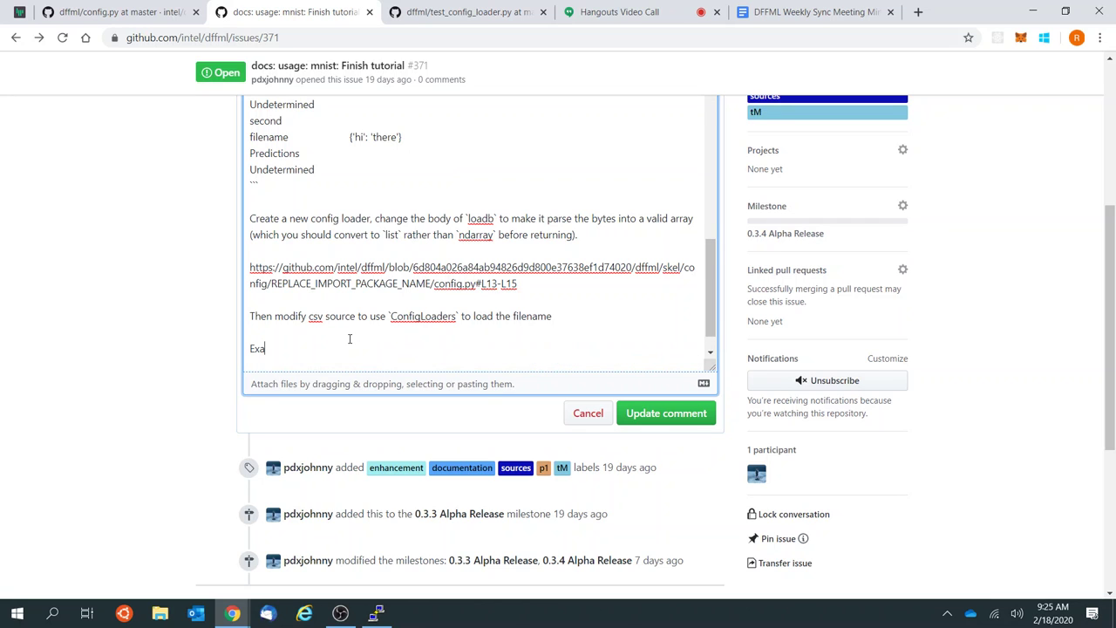
pyautogui.write('mple:')
pyautogui.press('Return')
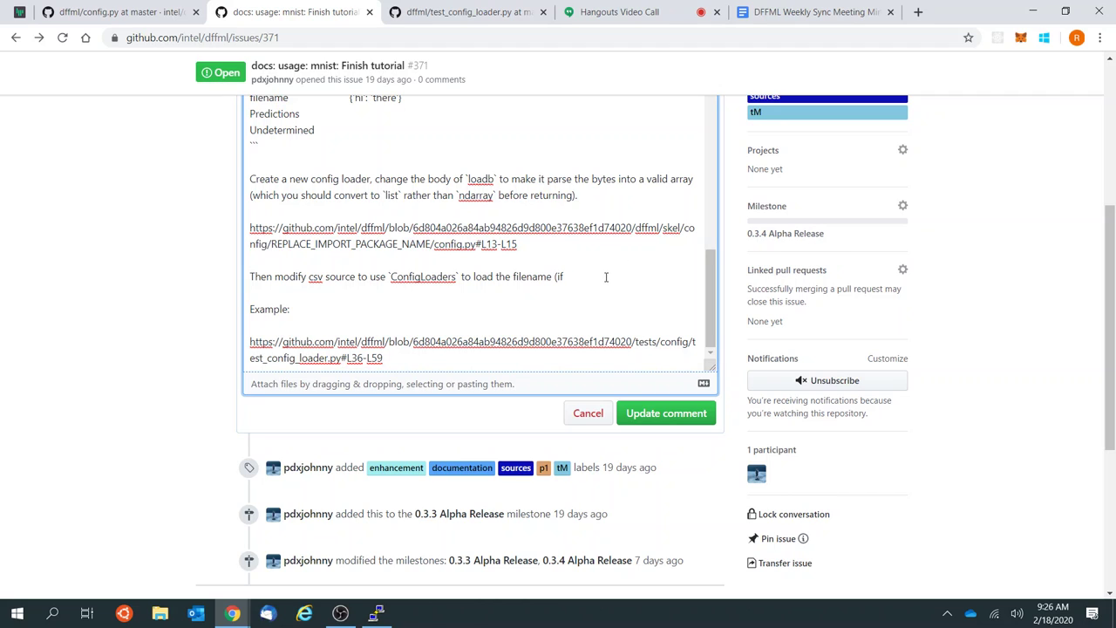
# Step: Append "(for all columns in `loadfiles`)" to the csv source sentence and save the updated comment
pyautogui.write('he column')
pyautogui.press('BackSpace')
pyautogui.press('BackSpace')
pyautogui.press('BackSpace')
pyautogui.press('BackSpace')
pyautogui.press('BackSpace')
pyautogui.press('BackSpace')
pyautogui.press('BackSpace')
pyautogui.press('BackSpace')
pyautogui.write('for all columns in')
pyautogui.scroll(5, 607, 277)
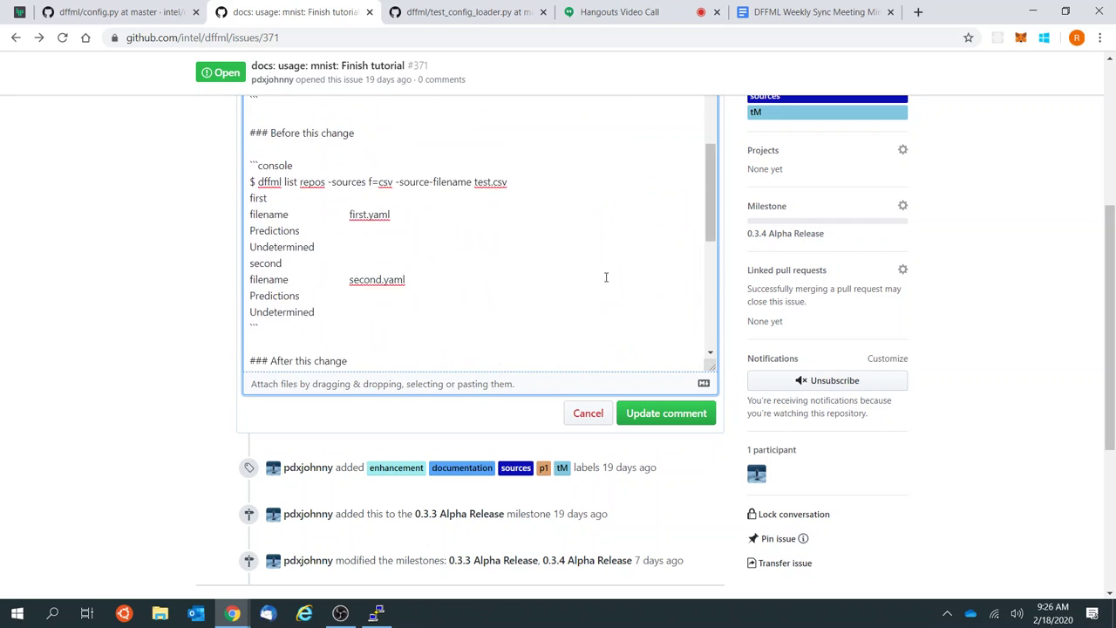
pyautogui.write('`loadfiles`')
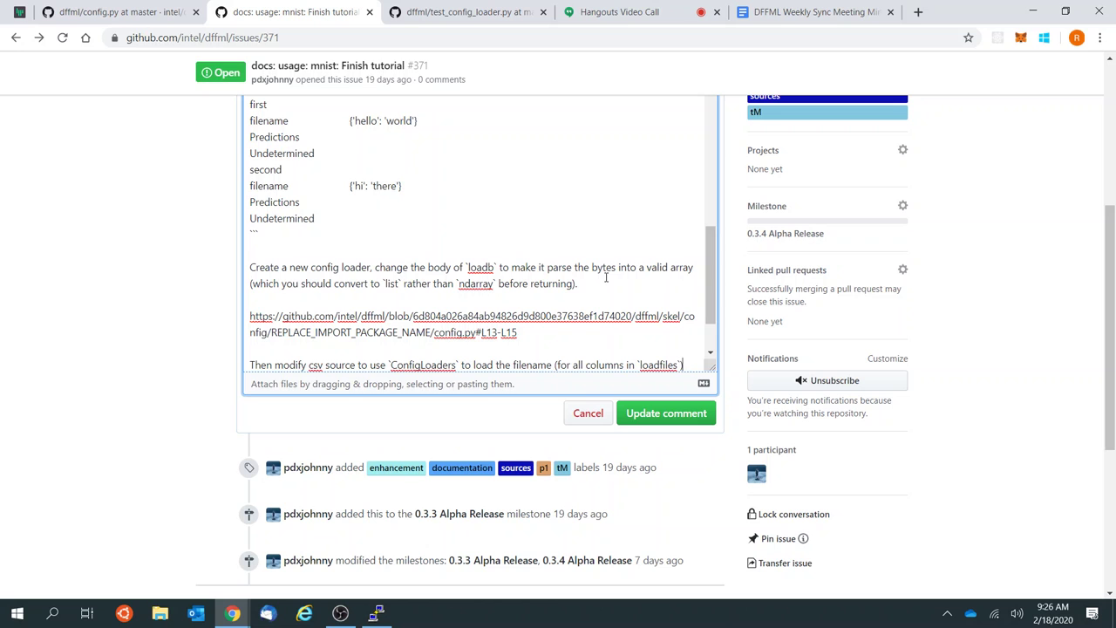
pyautogui.scroll(3, 607, 277)
pyautogui.scroll(-3, 606, 277)
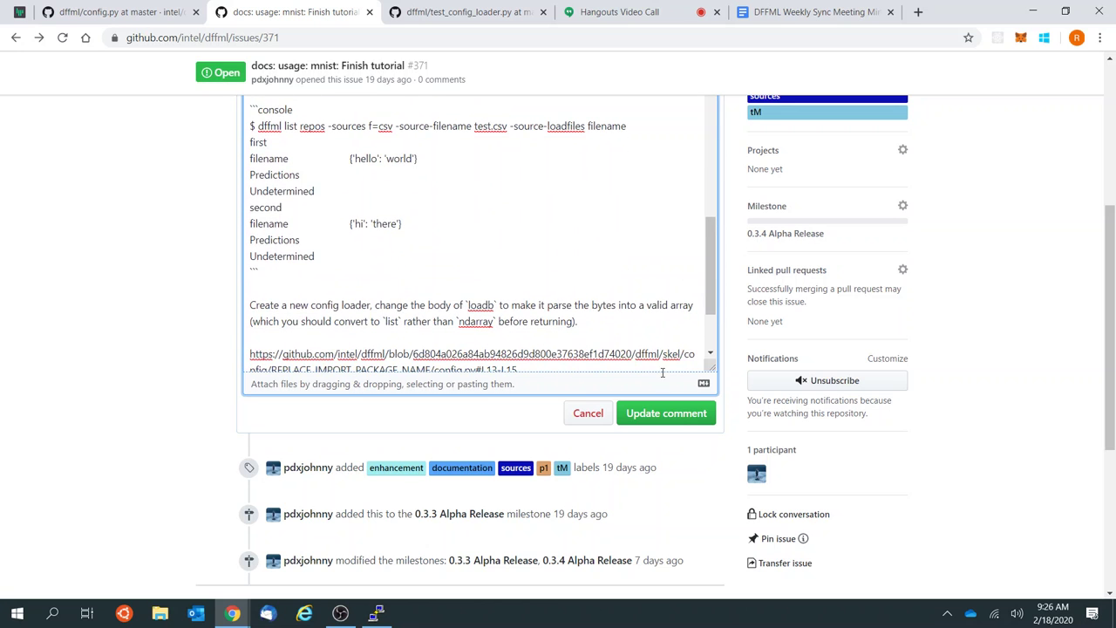
pyautogui.click(679, 413)
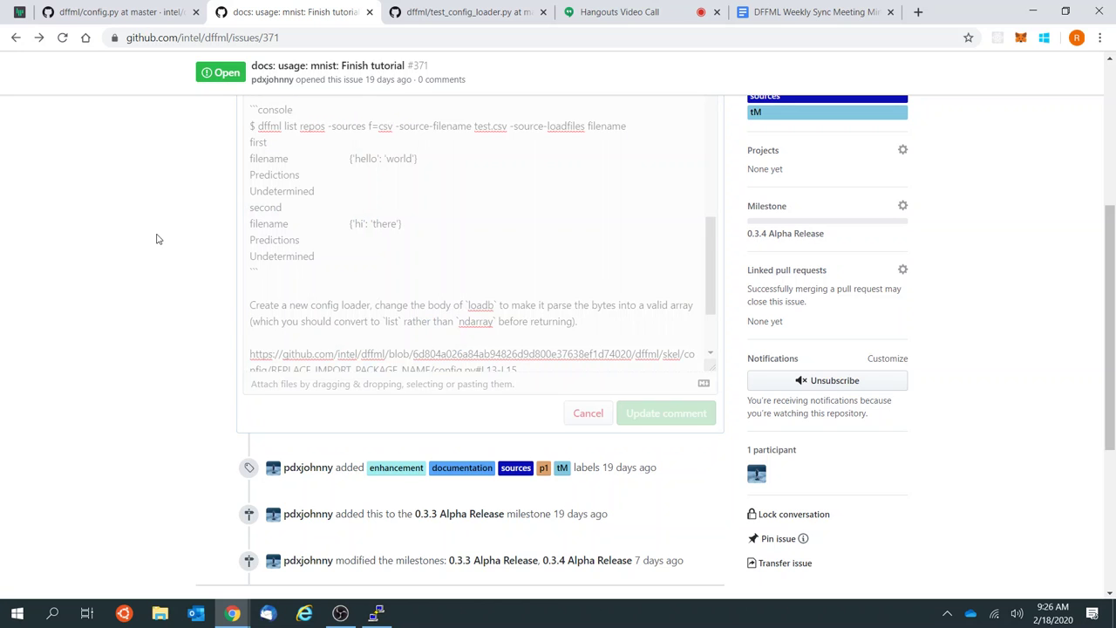
# Step: Review the saved comment in issue #371, from the loadfiles parameter through the embedded config loader code snippets
pyautogui.scroll(-7, 133, 232)
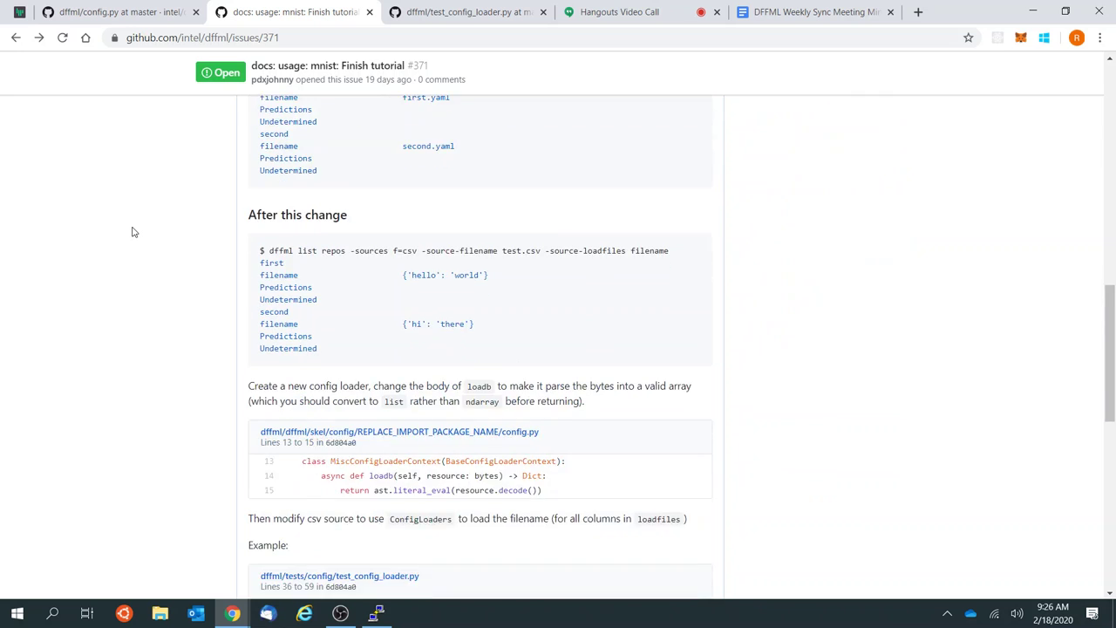
pyautogui.scroll(-4, 133, 232)
pyautogui.scroll(2, 133, 232)
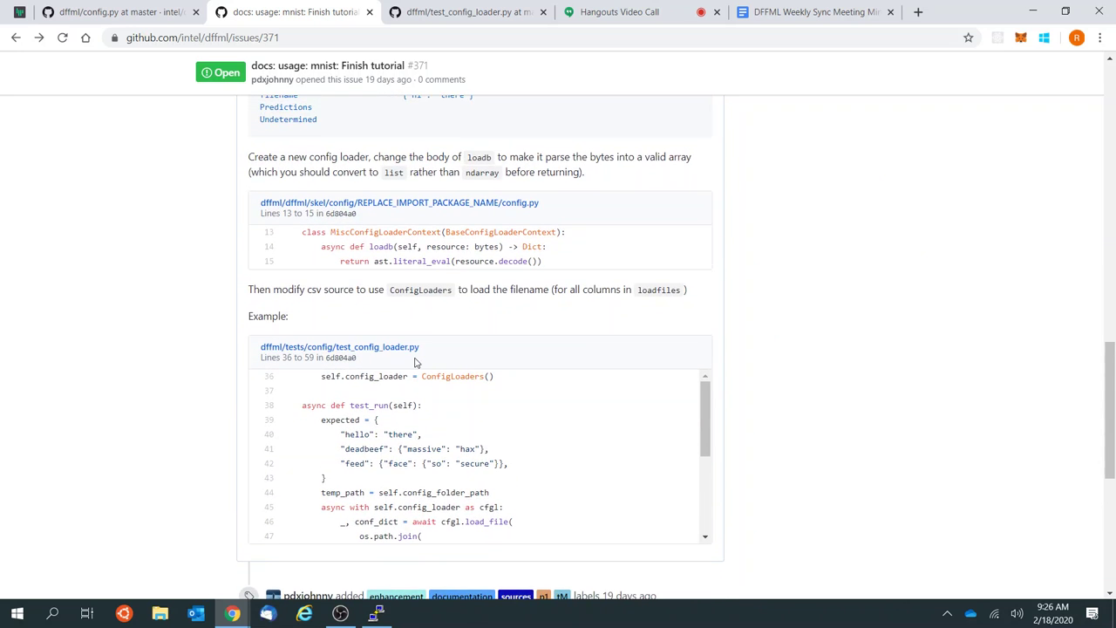
pyautogui.scroll(1, 416, 357)
pyautogui.scroll(10, 488, 369)
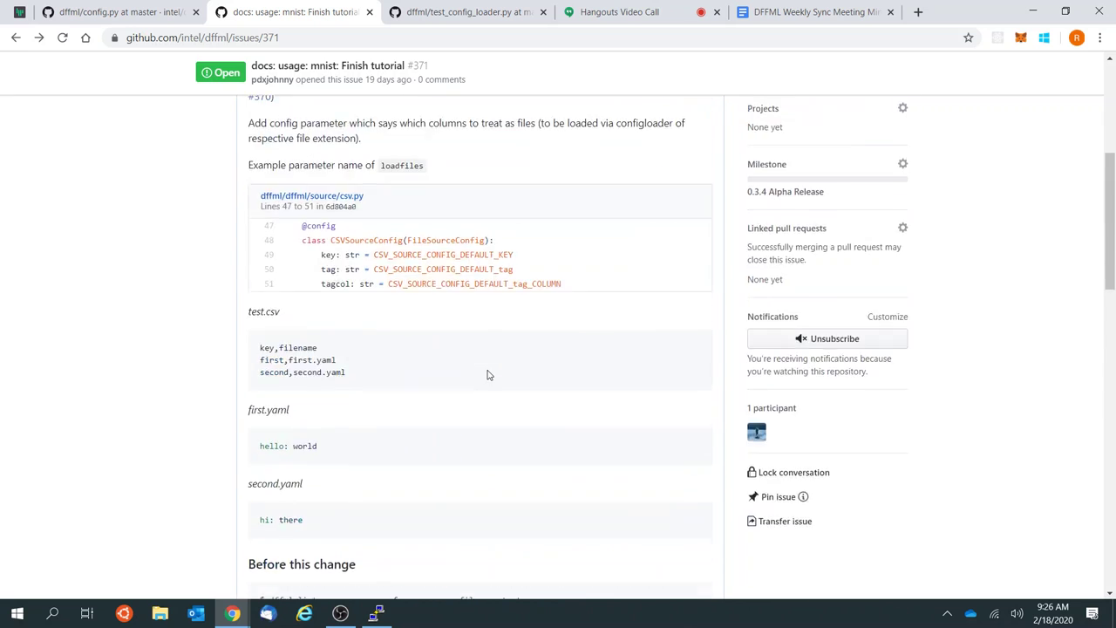
pyautogui.scroll(-10, 489, 370)
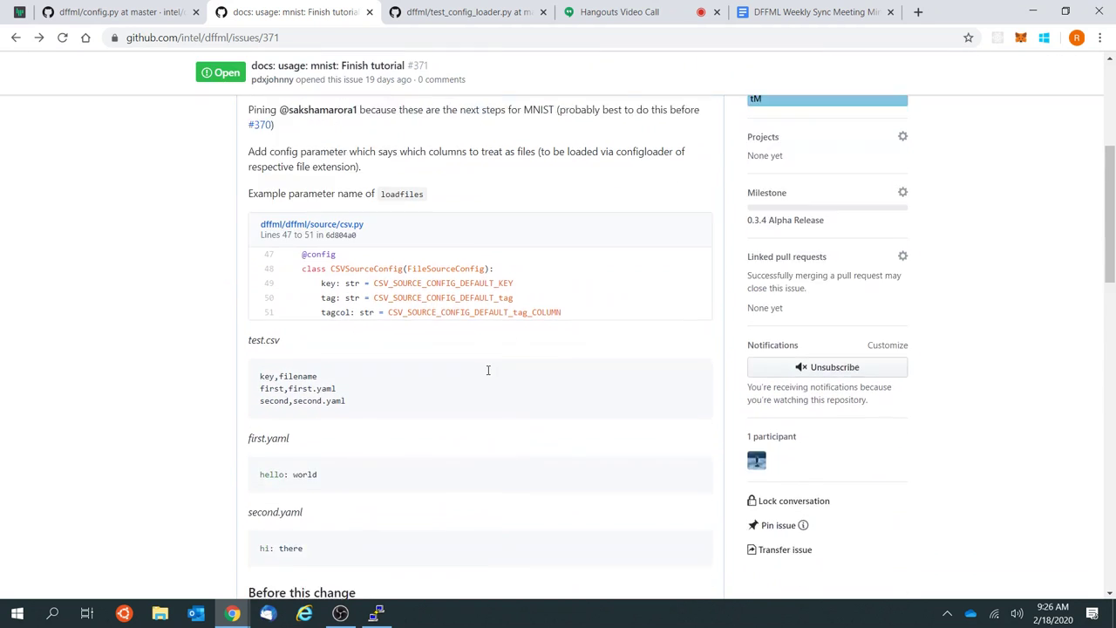
pyautogui.scroll(-5, 497, 288)
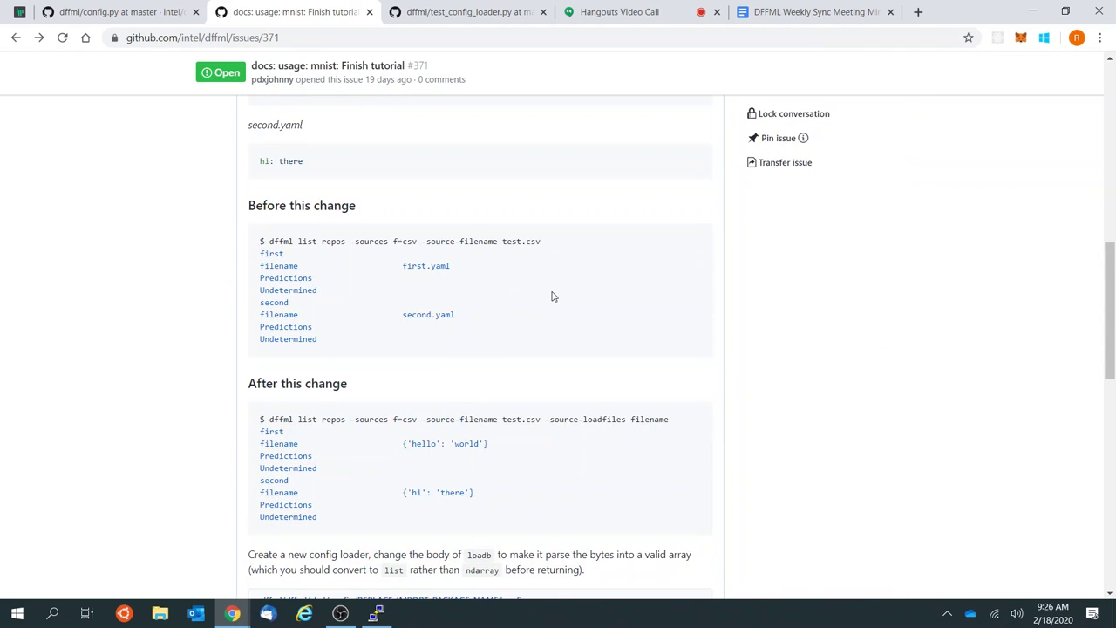
pyautogui.scroll(-2, 553, 291)
pyautogui.scroll(2, 553, 291)
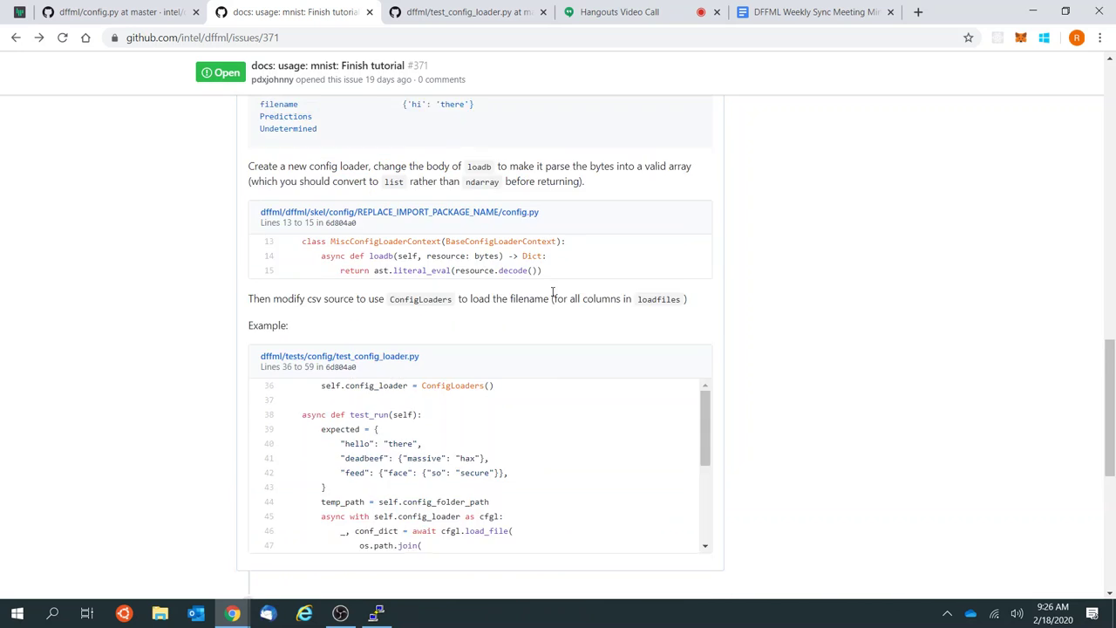
# Step: Check the Hangouts video call, return to issue #371, and read through the embedded test_config_loader.py example
pyautogui.click(676, 5)
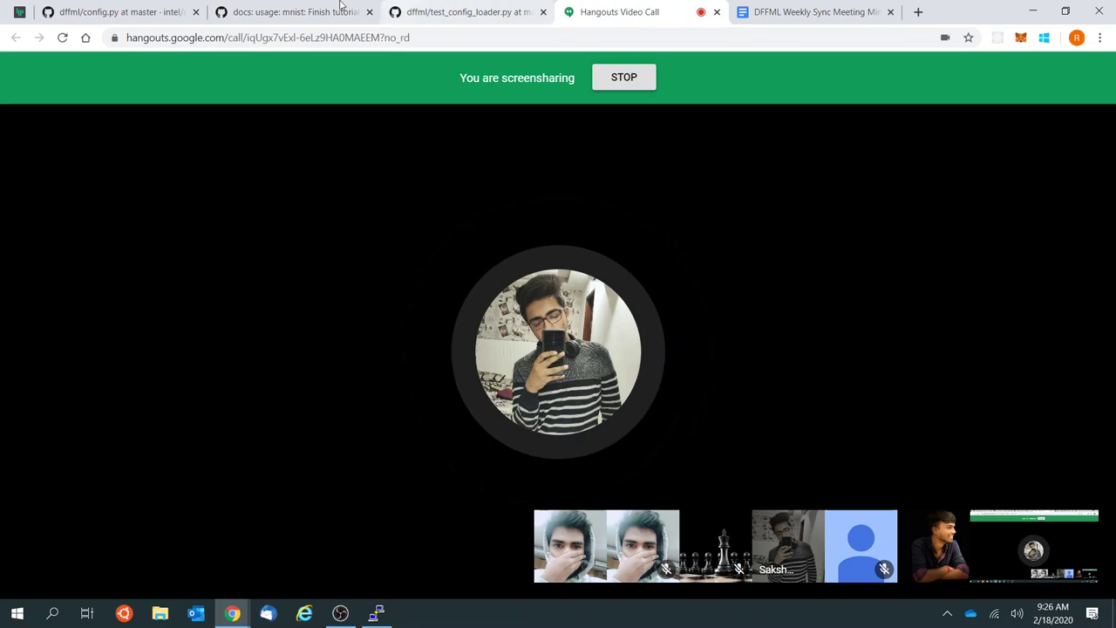
pyautogui.click(270, 7)
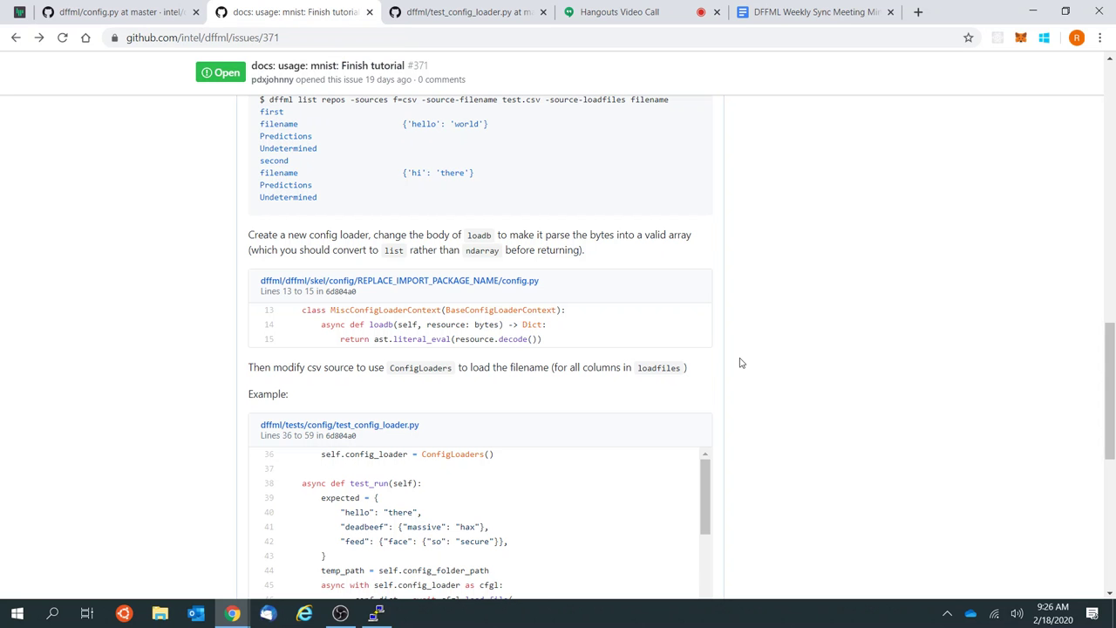
pyautogui.scroll(-3, 739, 363)
pyautogui.scroll(1, 739, 362)
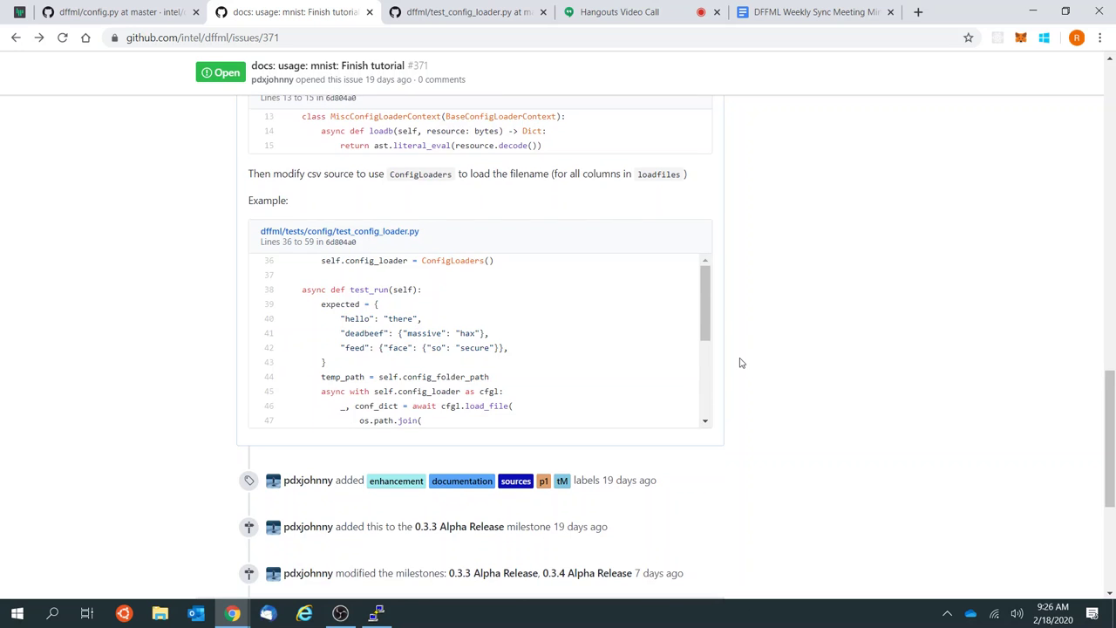
pyautogui.scroll(-1, 536, 337)
pyautogui.scroll(-1, 536, 337)
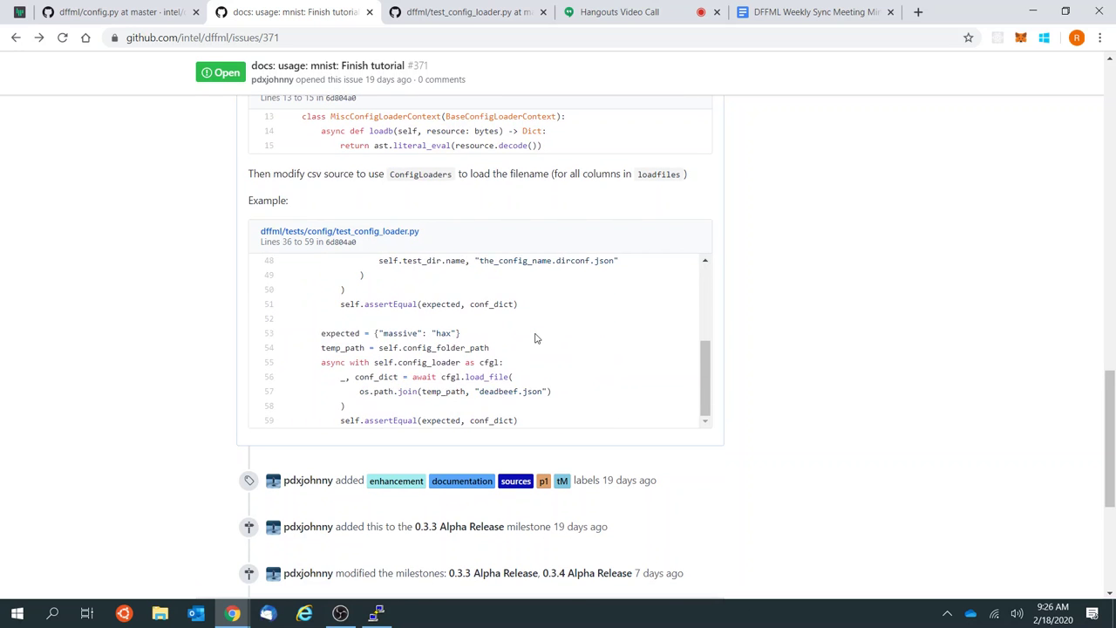
pyautogui.scroll(1, 535, 338)
pyautogui.scroll(-1, 536, 339)
pyautogui.scroll(1, 835, 387)
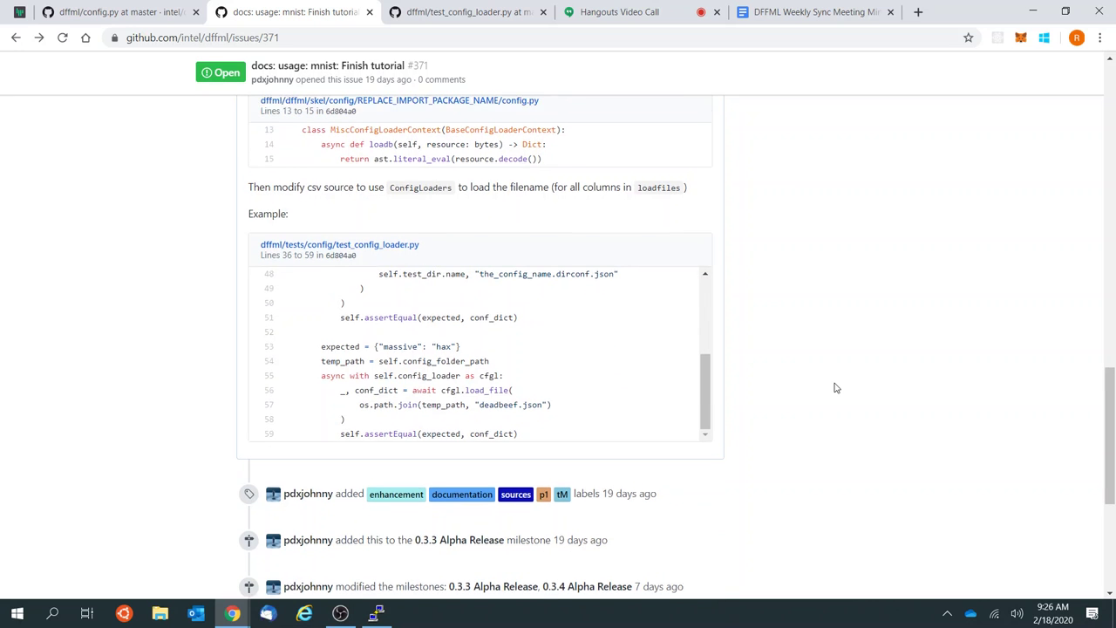
# Step: Reread the before and after console examples and the config loader instructions in issue #371
pyautogui.scroll(3, 835, 387)
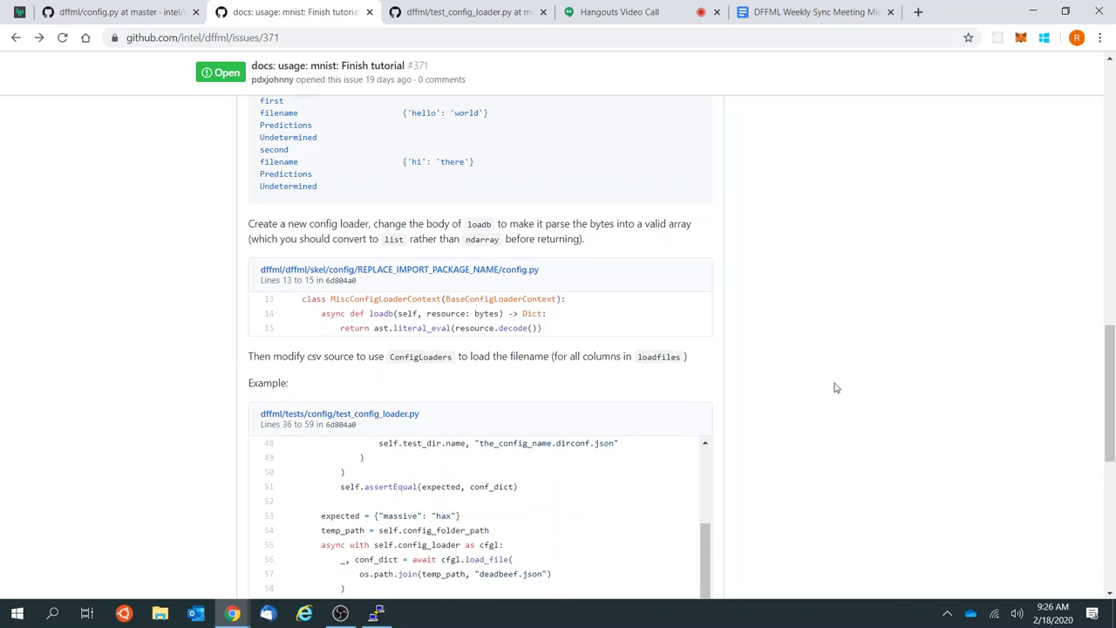
pyautogui.scroll(3, 834, 388)
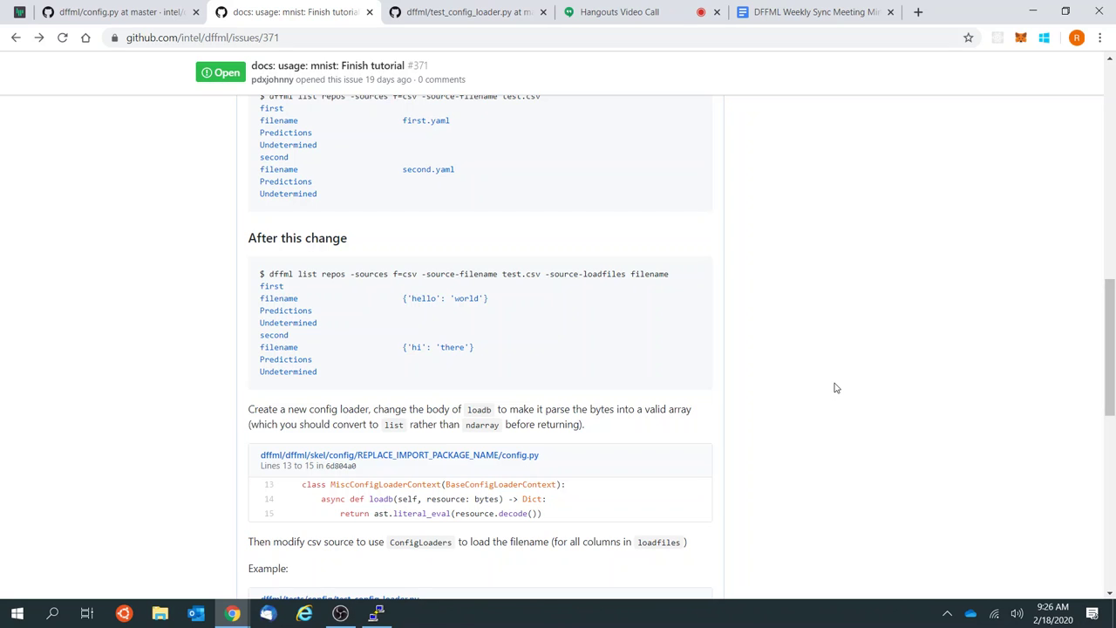
pyautogui.scroll(-1, 859, 374)
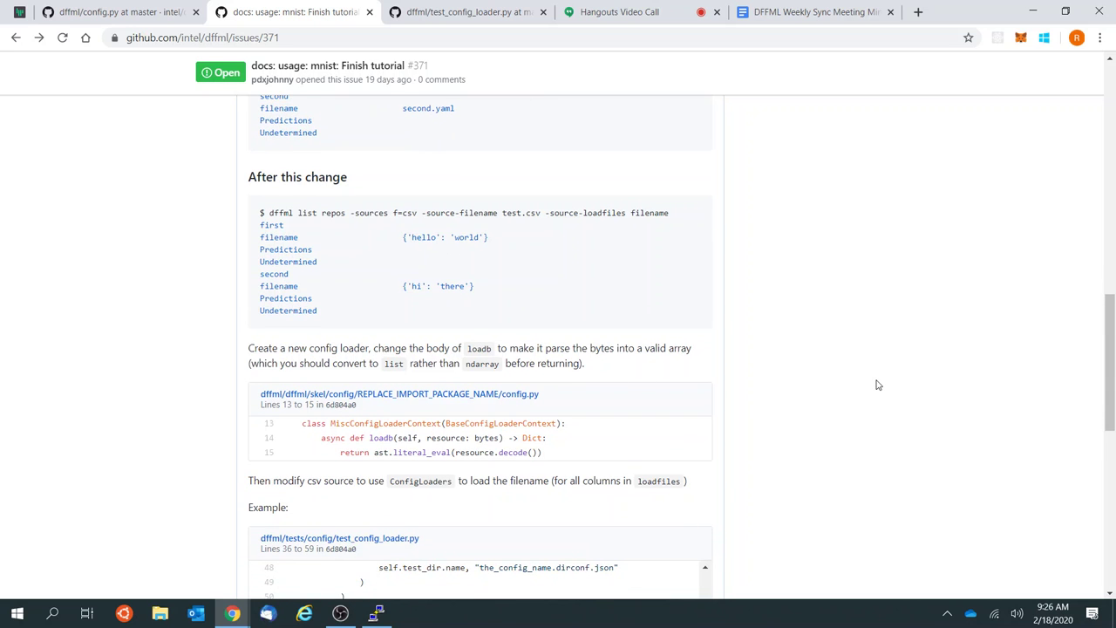
pyautogui.scroll(-2, 878, 384)
pyautogui.scroll(15, 879, 384)
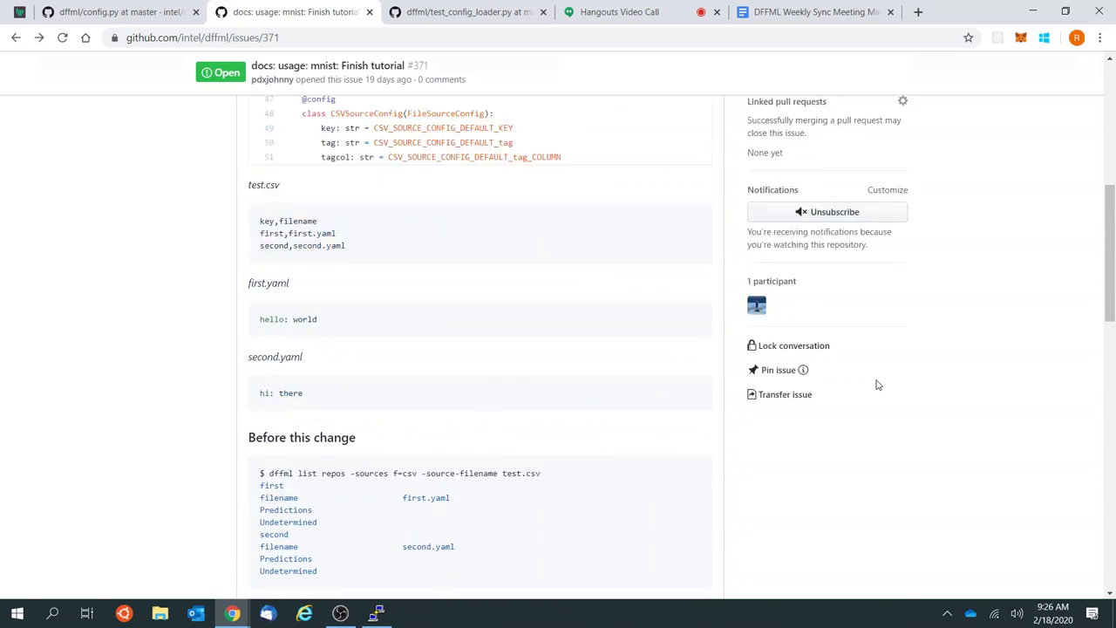
pyautogui.scroll(-7, 1012, 289)
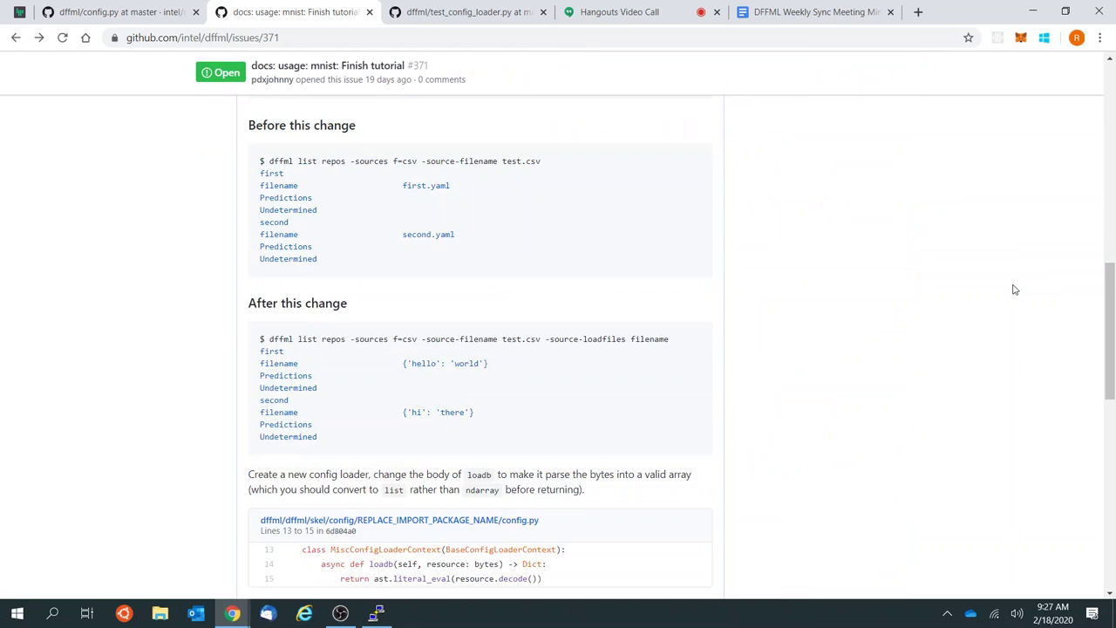
pyautogui.scroll(-6, 1015, 290)
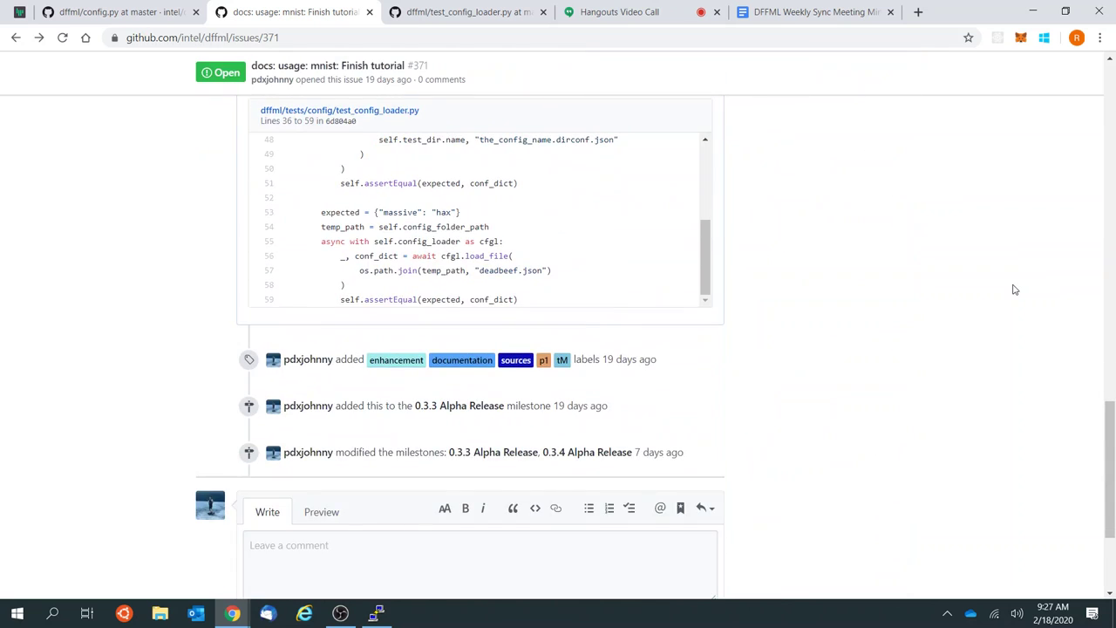
pyautogui.scroll(1, 1015, 290)
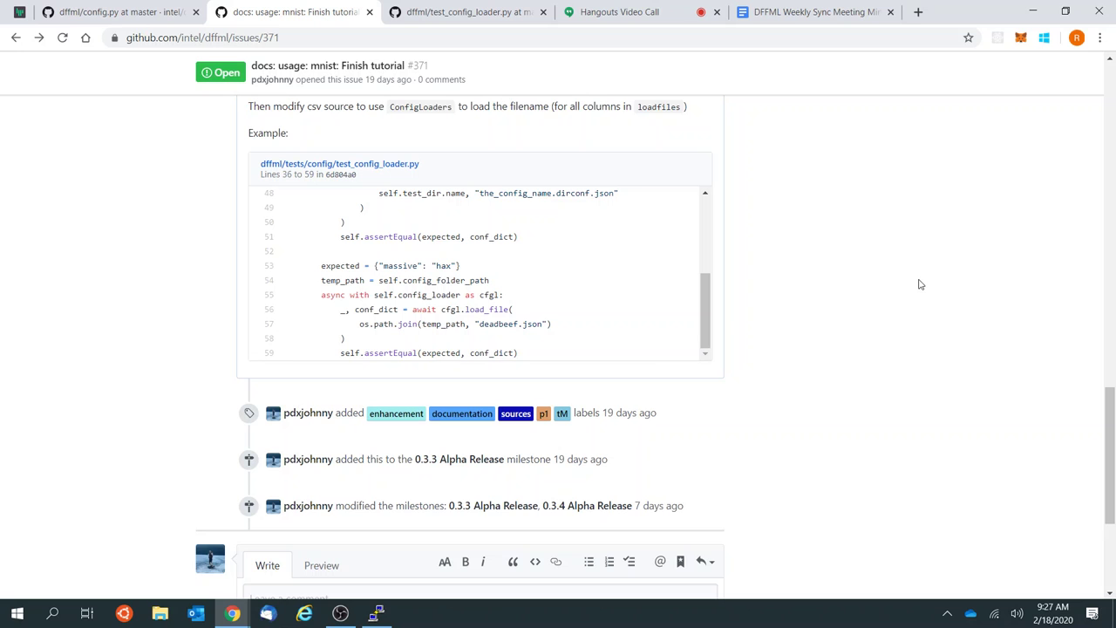
pyautogui.scroll(3, 920, 284)
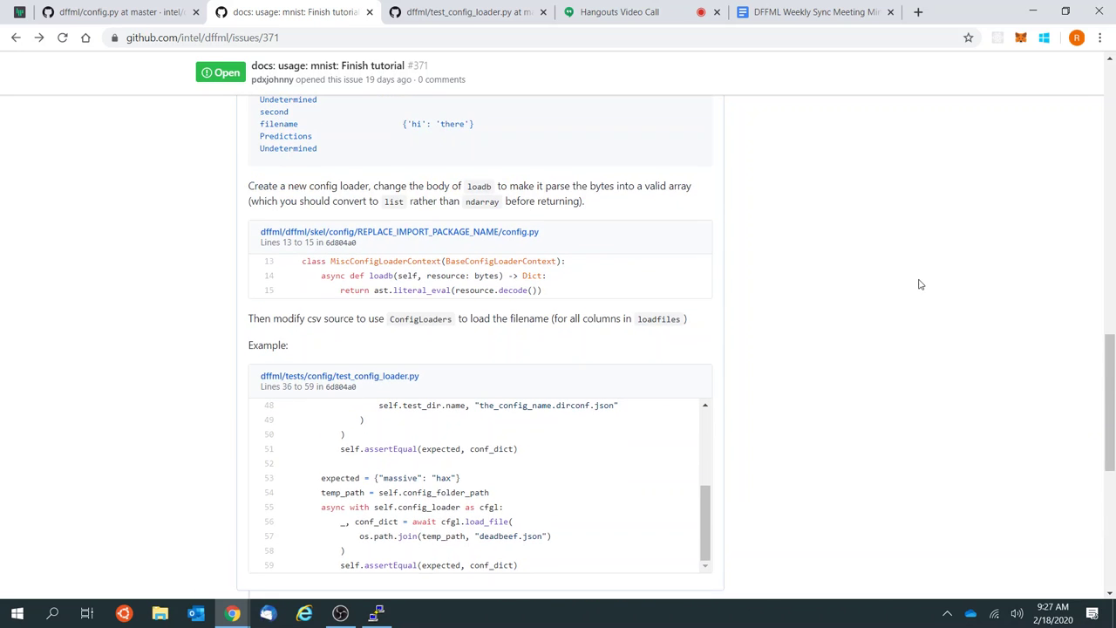
# Step: Leave the test_config_loader.py page and open the root of the dffml repository
pyautogui.scroll(-1, 920, 285)
pyautogui.scroll(1, 921, 284)
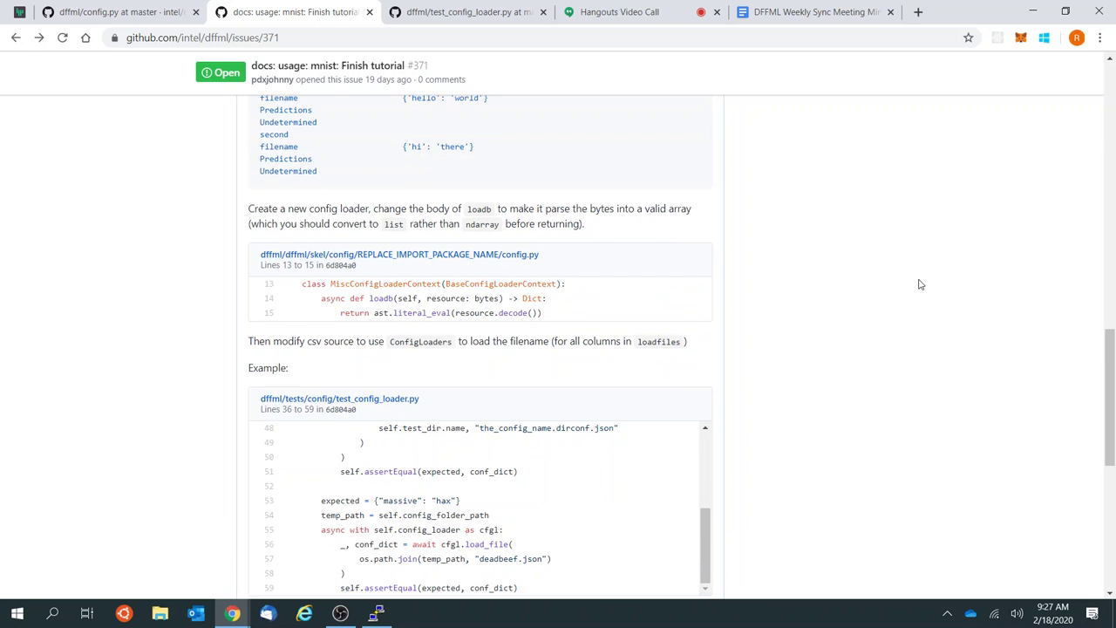
pyautogui.scroll(2, 515, 305)
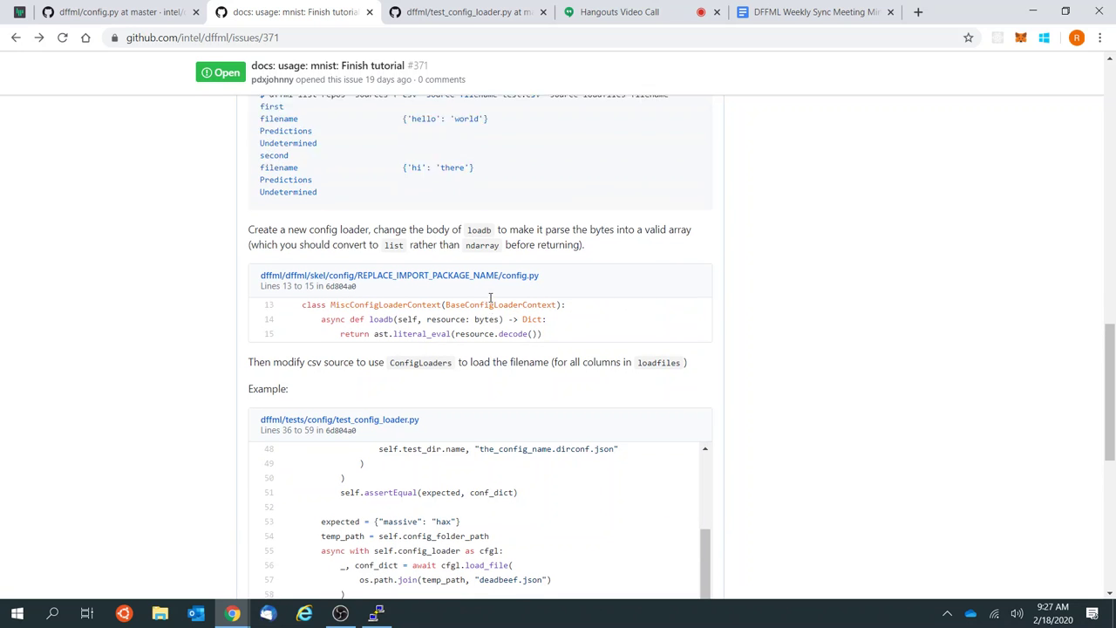
pyautogui.hotkey('ctrl', 'Tab')
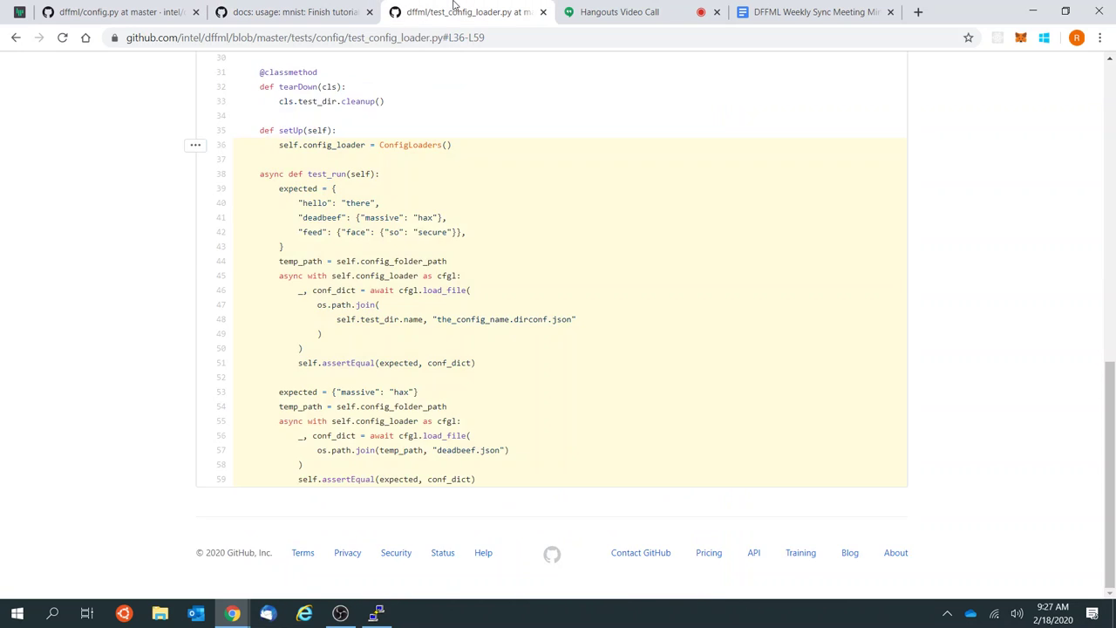
pyautogui.scroll(5, 202, 261)
pyautogui.scroll(5, 202, 262)
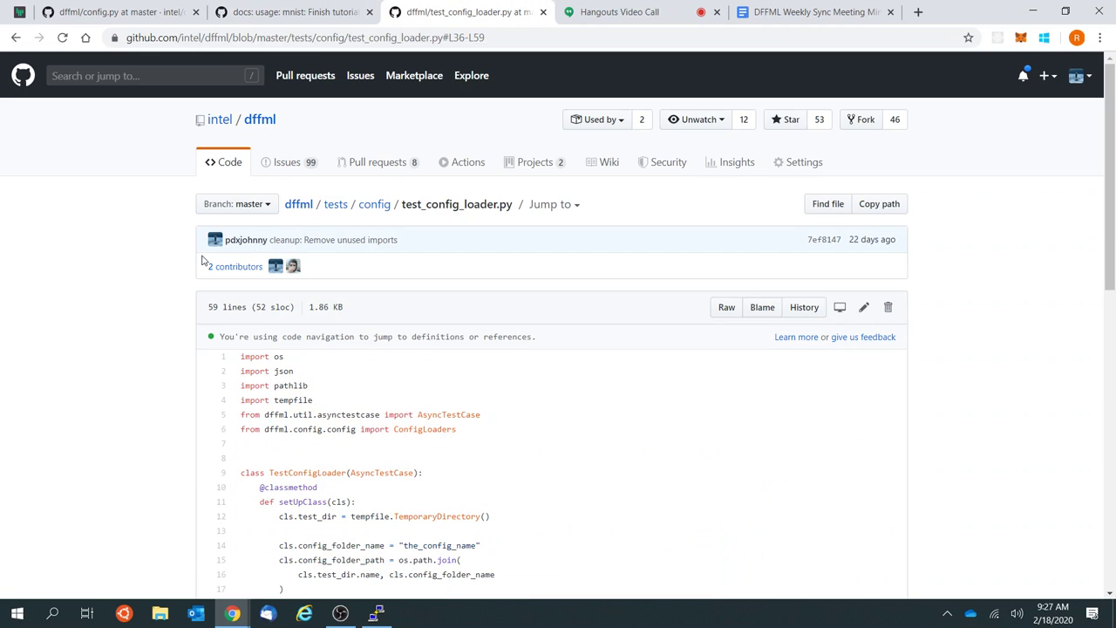
pyautogui.click(298, 204)
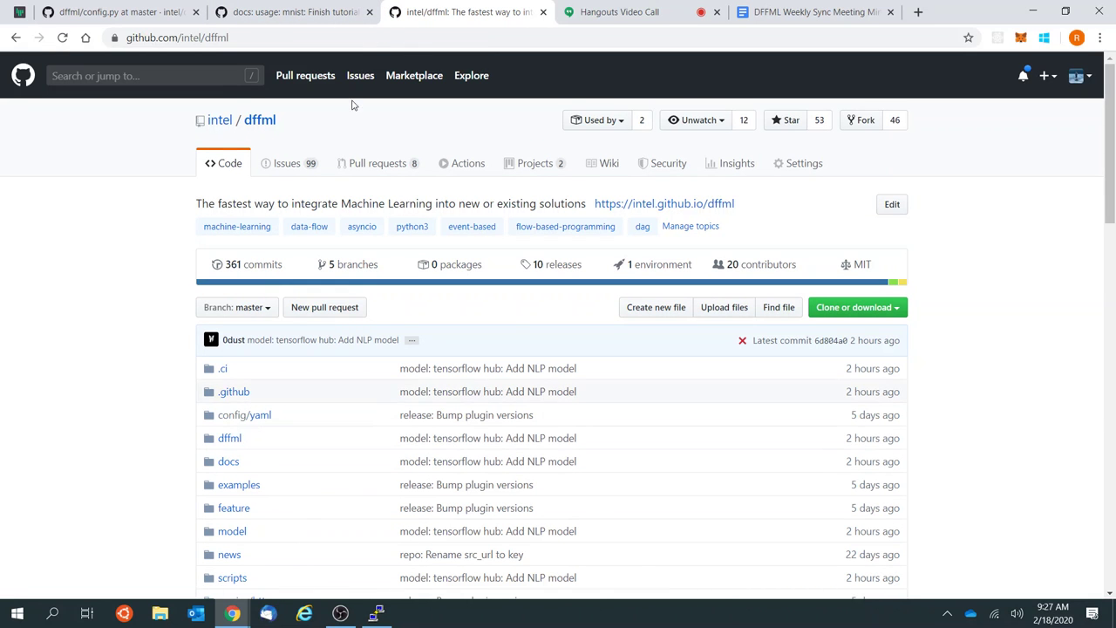
# Step: Return to issue #371 and examine the `dffml list repos` command under "After this change"
pyautogui.click(331, 5)
pyautogui.scroll(-5, 499, 354)
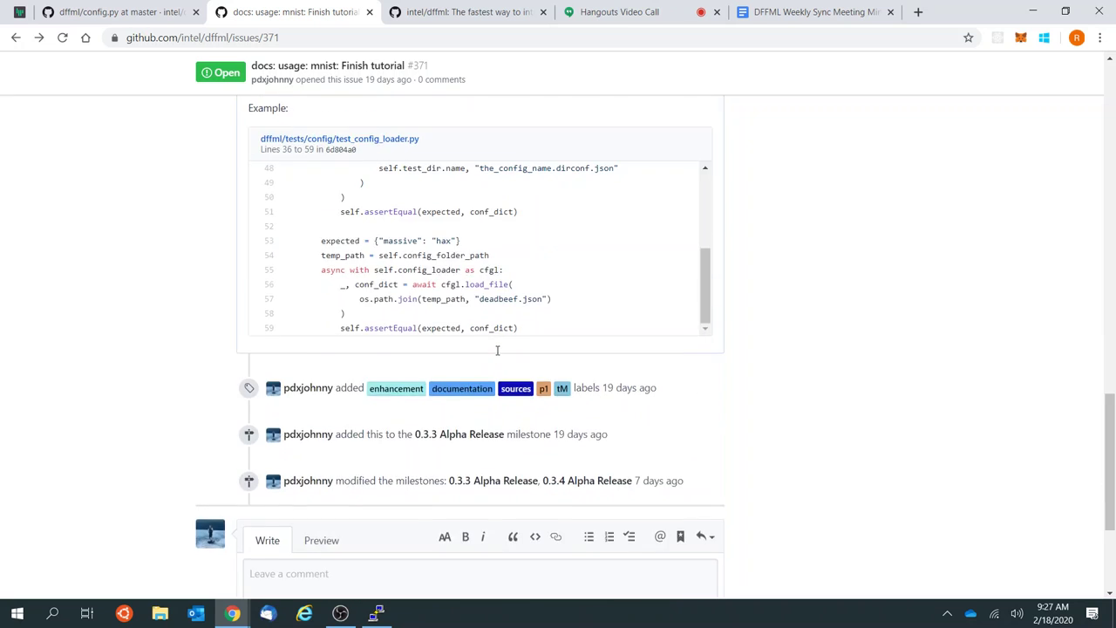
pyautogui.scroll(5, 498, 350)
pyautogui.scroll(3, 498, 350)
pyautogui.scroll(-3, 529, 366)
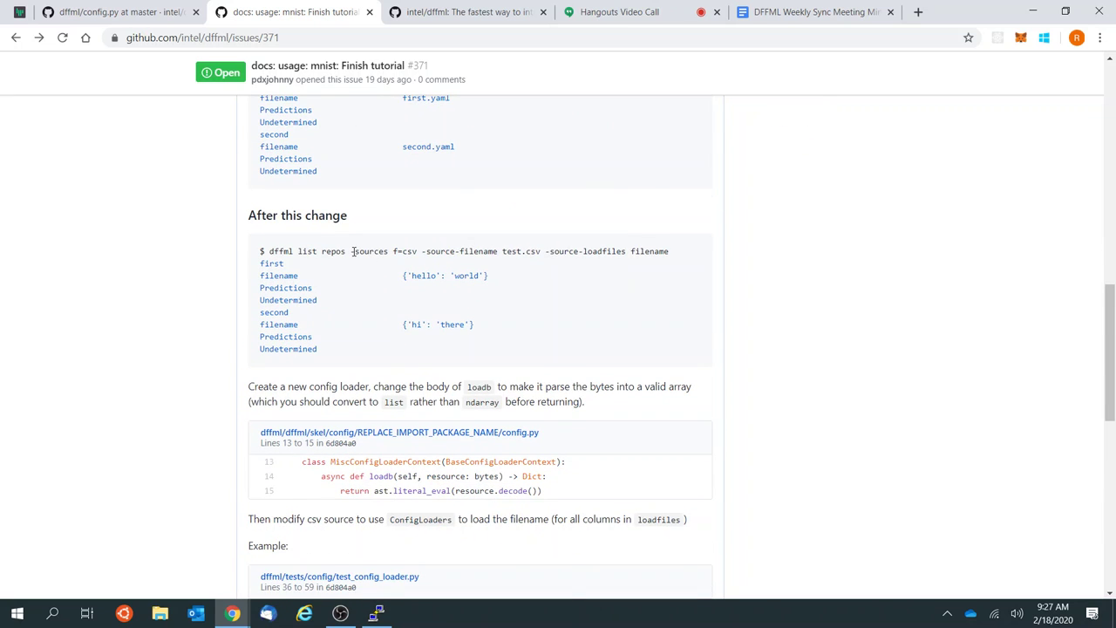
pyautogui.moveTo(354, 251)
pyautogui.mouseDown()
pyautogui.moveTo(478, 272)
pyautogui.moveTo(698, 258)
pyautogui.moveTo(339, 250)
pyautogui.moveTo(351, 251)
pyautogui.mouseUp()
pyautogui.click(698, 258)
pyautogui.click(436, 235)
pyautogui.scroll(1, 555, 280)
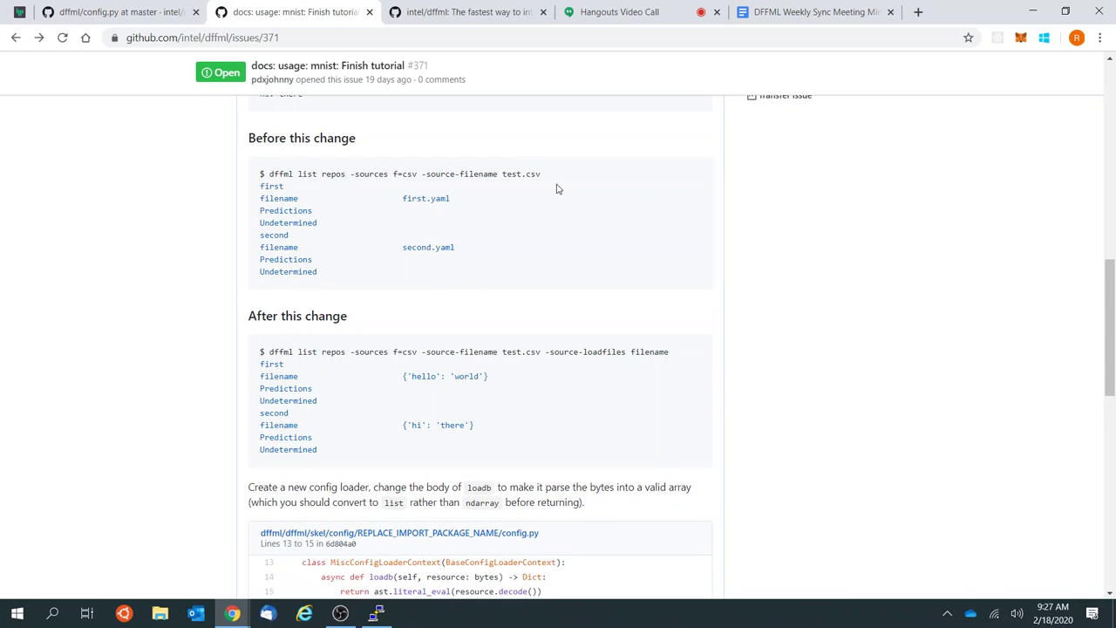
# Step: Compare the first.yaml value under "Before this change" with the `-source-loadfiles filename` option in the after example
pyautogui.tripleClick(409, 199)
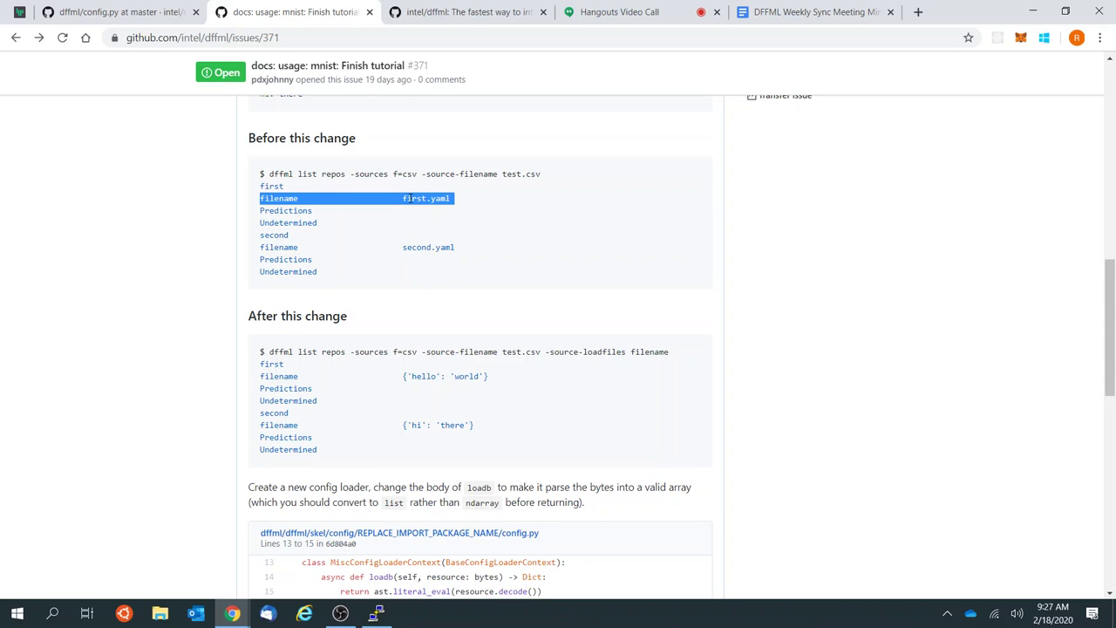
pyautogui.doubleClick(409, 198)
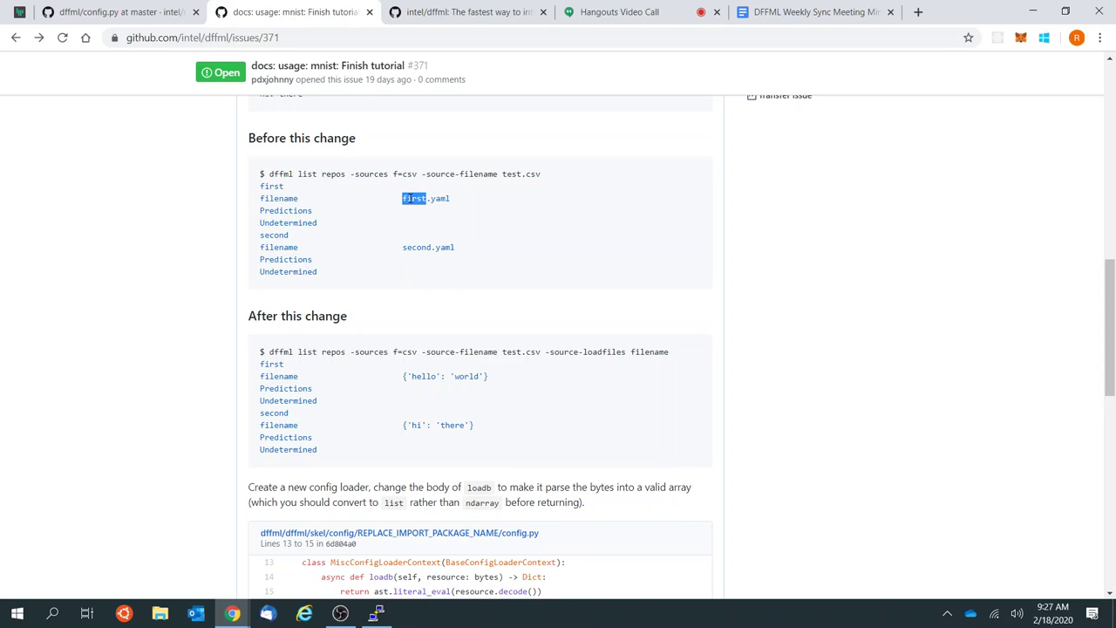
pyautogui.click(403, 197)
pyautogui.moveTo(403, 198); pyautogui.dragTo(471, 205)
pyautogui.click(471, 204)
pyautogui.moveTo(546, 353); pyautogui.dragTo(666, 354)
pyautogui.click(668, 354)
# Step: Switch to the PuTTY terminal and print the contents of test.csv
pyautogui.moveTo(386, 626)
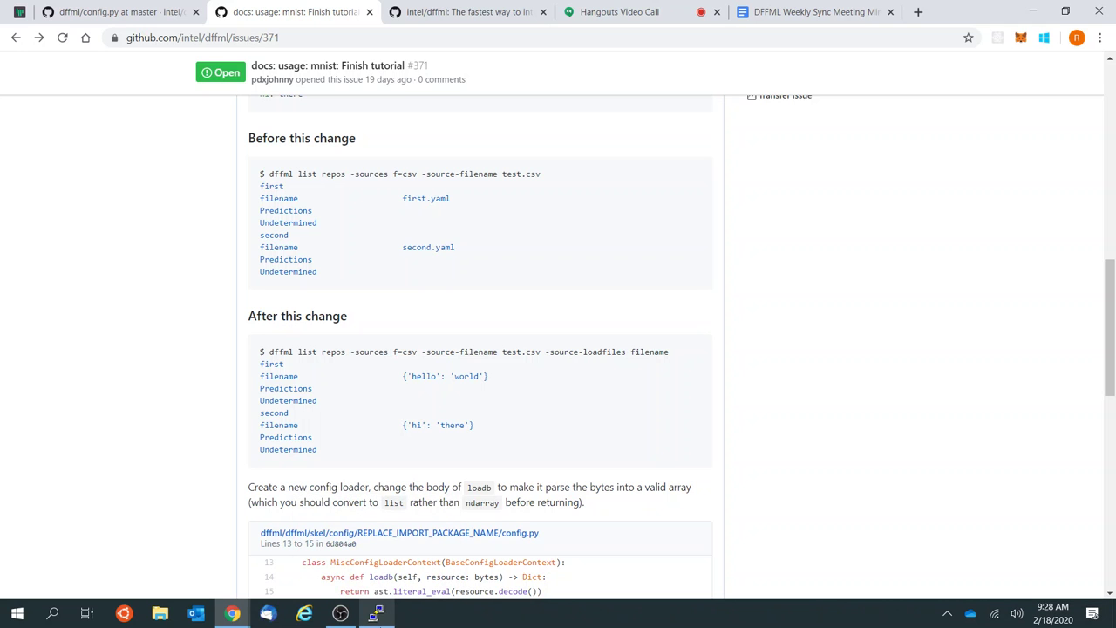
pyautogui.click(376, 613)
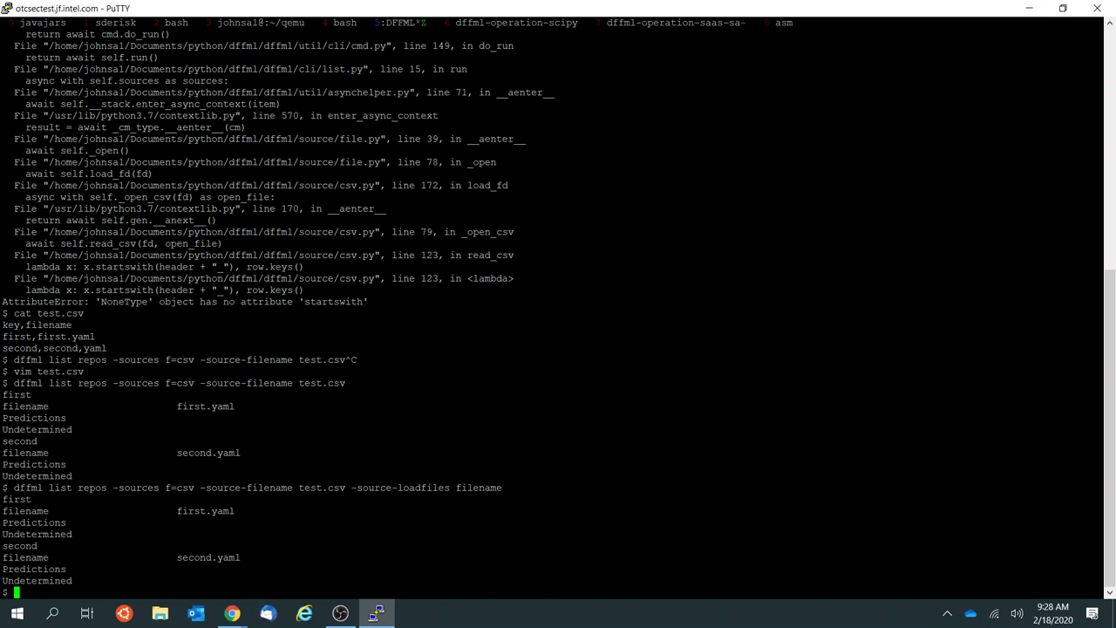
pyautogui.press('Up')
pyautogui.hotkey('ctrl', 'c')
pyautogui.write('cat test.csv')
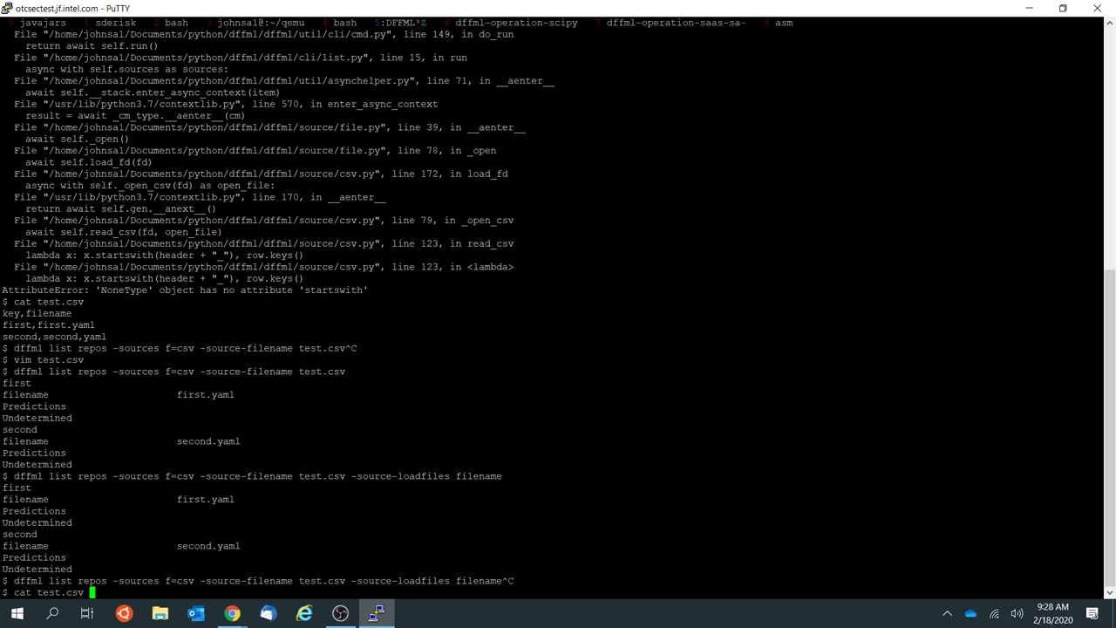
pyautogui.press('Return')
# Step: Edit test.csv in vim to remove the key column from the header and both data rows, and save the file
pyautogui.write('vim test.csv')
pyautogui.press('Return')
pyautogui.press('j')
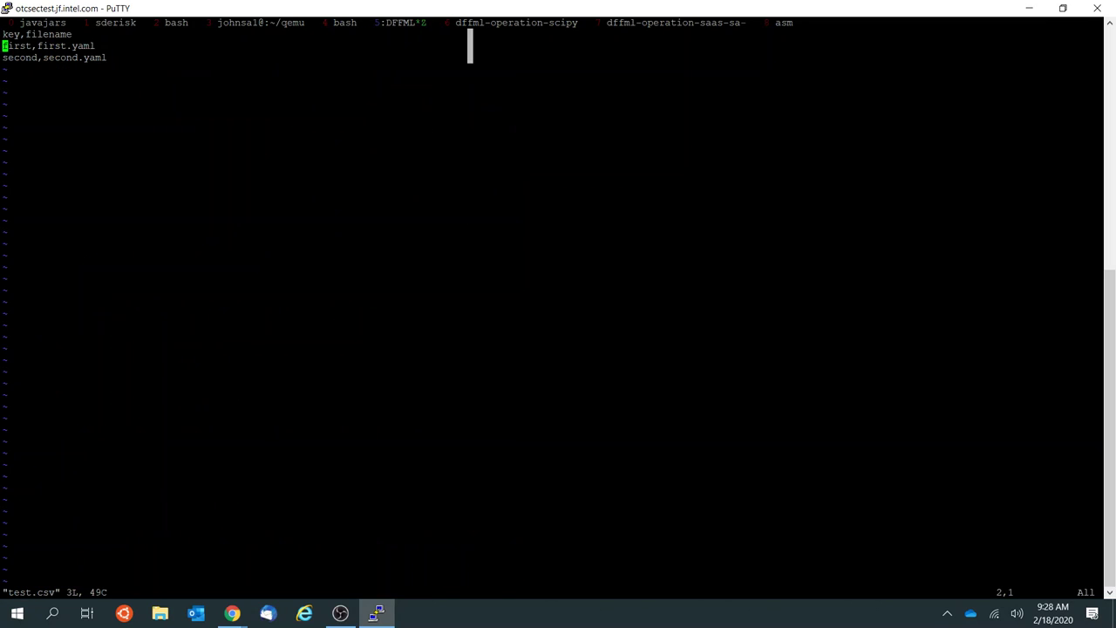
pyautogui.press('k')
pyautogui.press('v')
pyautogui.press('w')
pyautogui.press('d')
pyautogui.press('j')
pyautogui.press('v')
pyautogui.press('e')
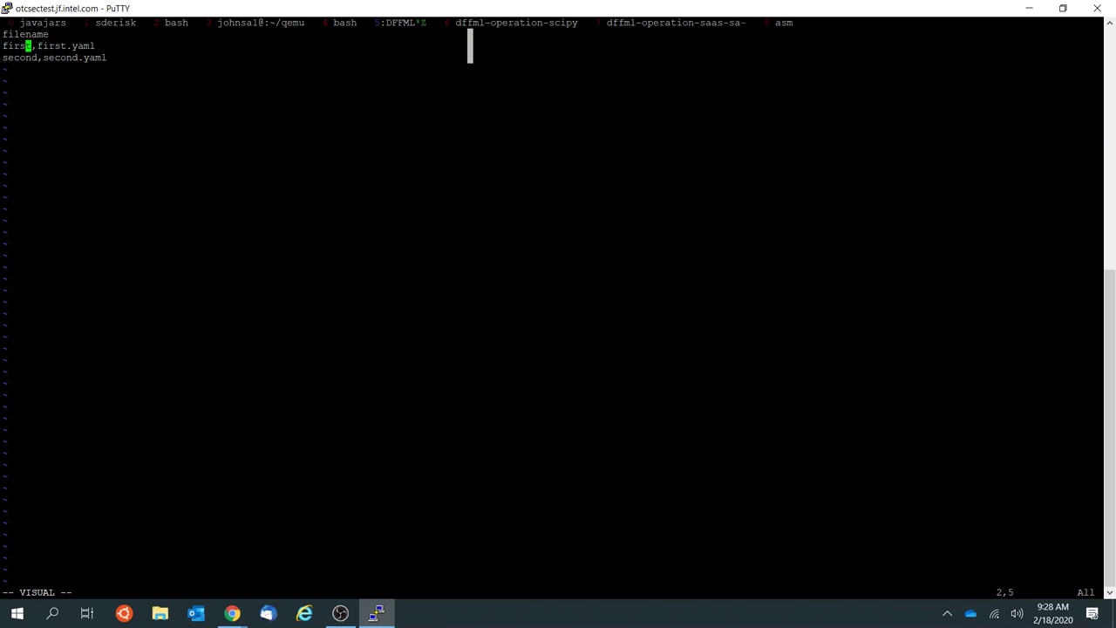
pyautogui.write('ldjveld:')
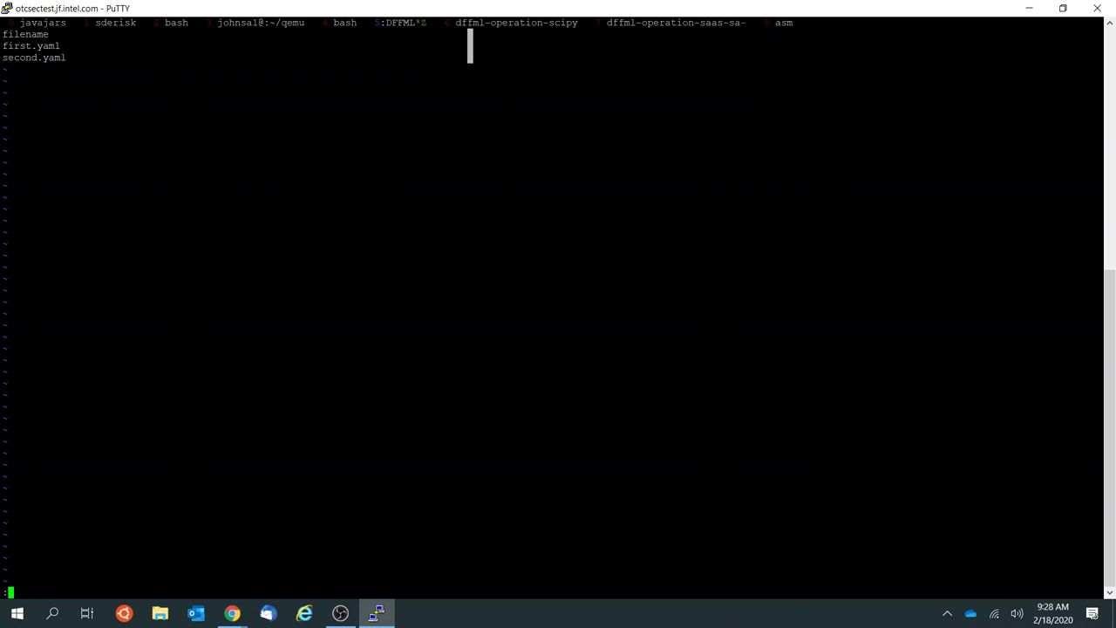
pyautogui.write('wq')
pyautogui.press('Return')
# Step: Rerun `dffml list repos -sources f=csv -source-filename test.csv -source-loadfiles filename` and inspect the first record's filename feature
pyautogui.press('Up')
pyautogui.press('Up')
pyautogui.press('Return')
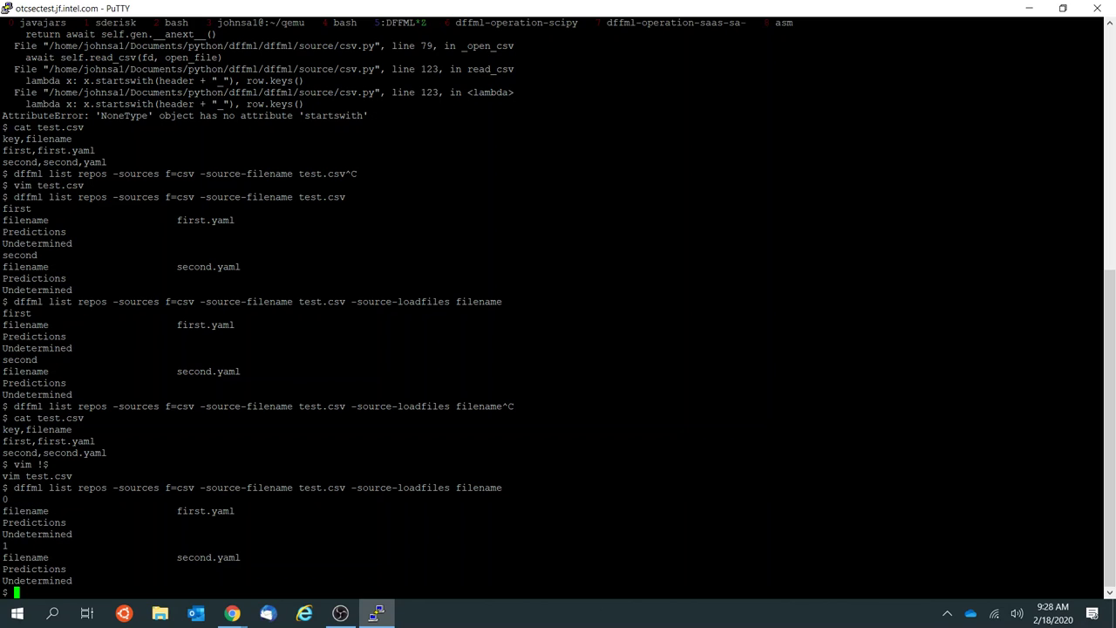
pyautogui.doubleClick(22, 511)
pyautogui.doubleClick(202, 511)
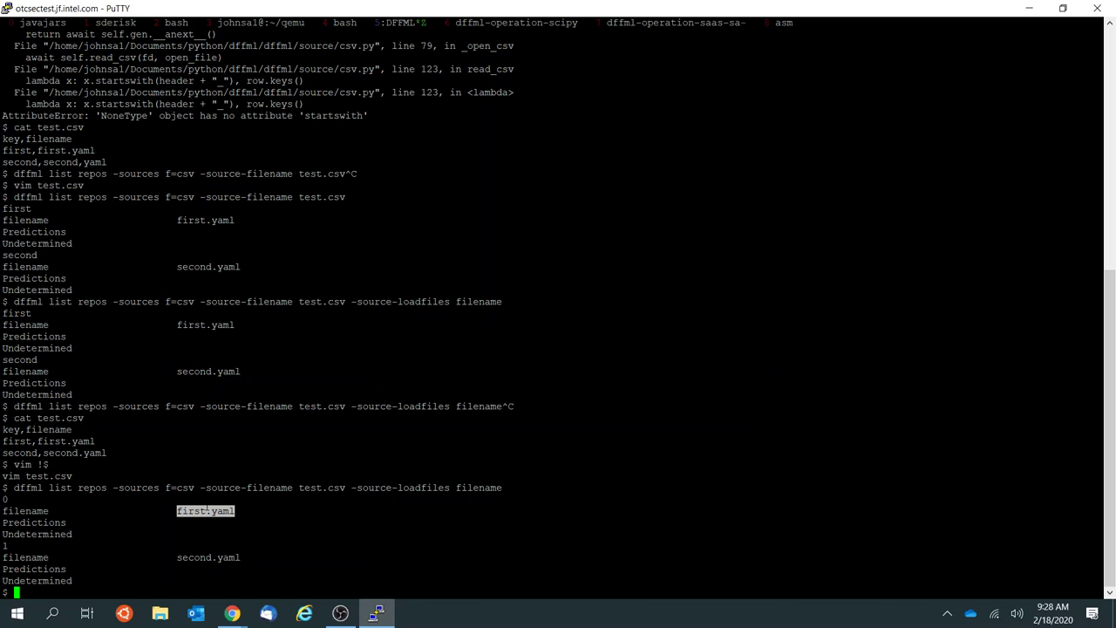
pyautogui.doubleClick(31, 511)
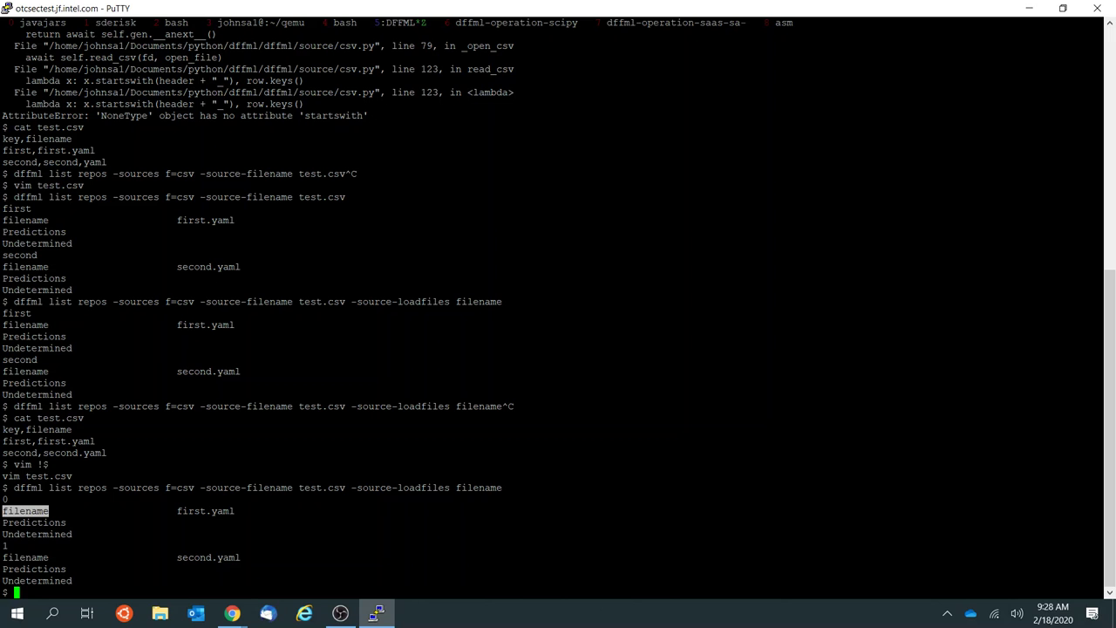
# Step: Switch to Chrome and open a new tab
pyautogui.write('cat do')
pyautogui.hotkey('alt', 'Tab')
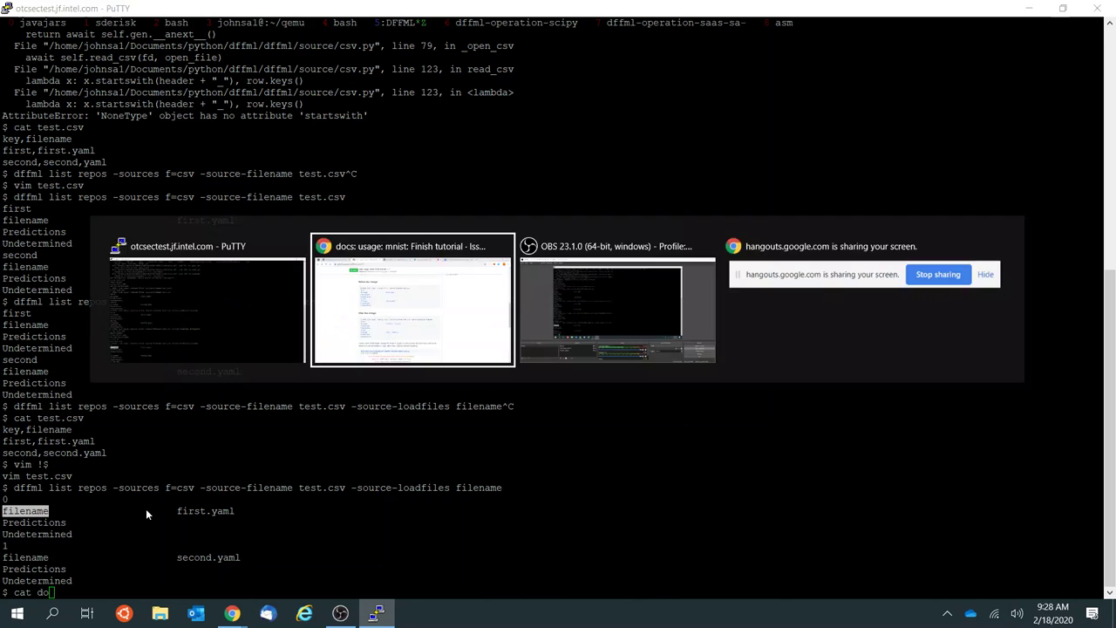
pyautogui.hotkey('ctrl', 't')
pyautogui.write('master')
pyautogui.press('Down')
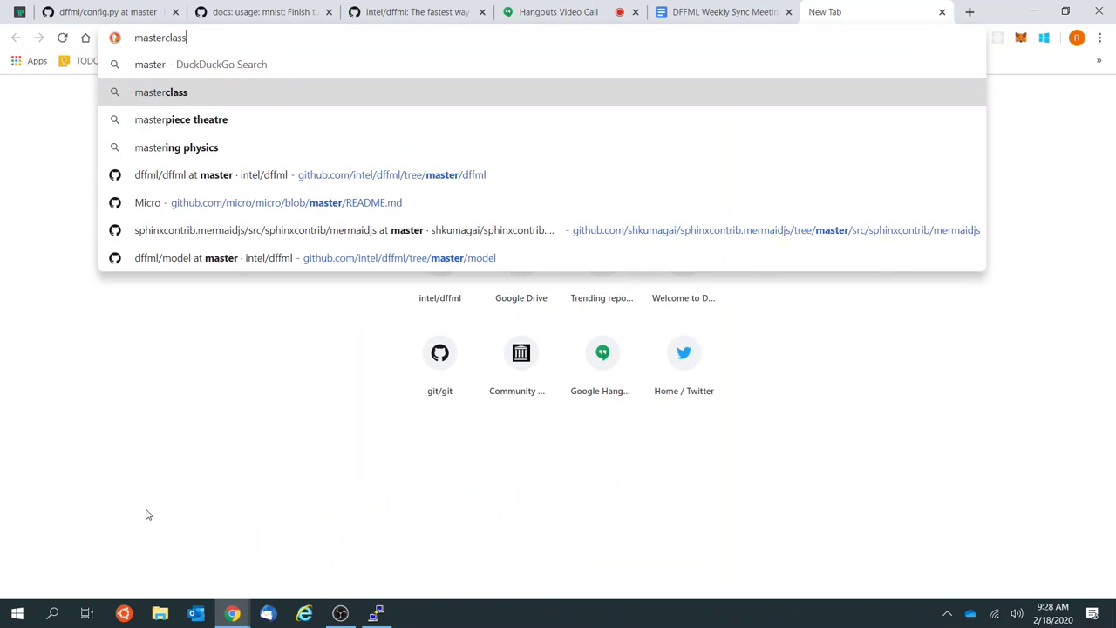
pyautogui.press('Down')
pyautogui.press('Down')
pyautogui.press('Down')
pyautogui.press('Down')
pyautogui.press('Down')
pyautogui.press('Up')
pyautogui.press('Up')
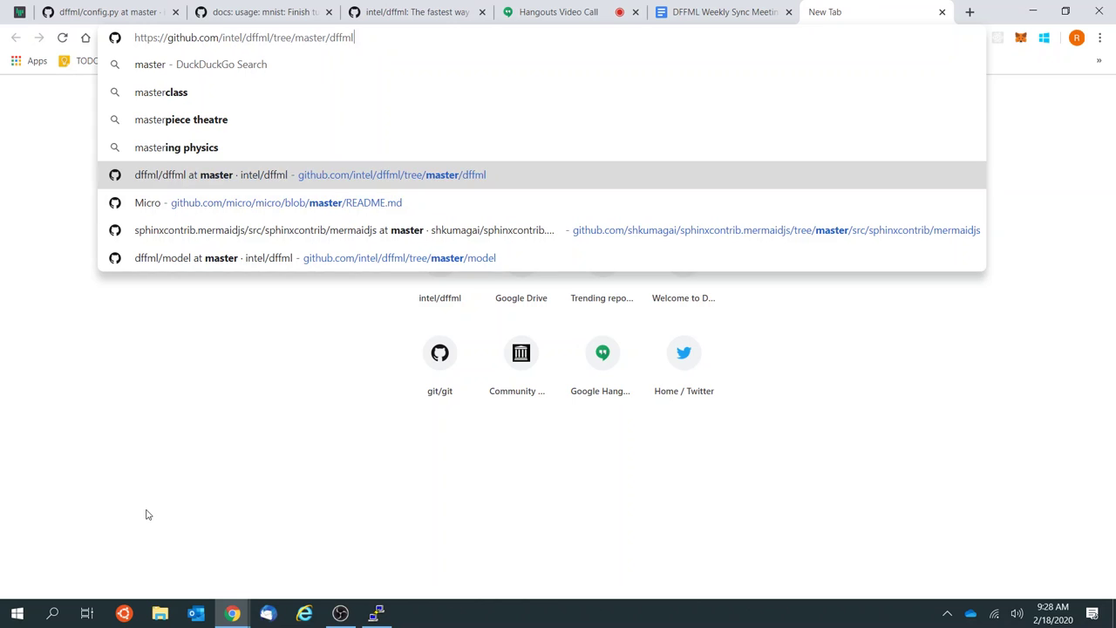
# Step: Open the DFFML master documentation at intel.github.io/dffml/master/index.html
pyautogui.hotkey('ctrl', 'l')
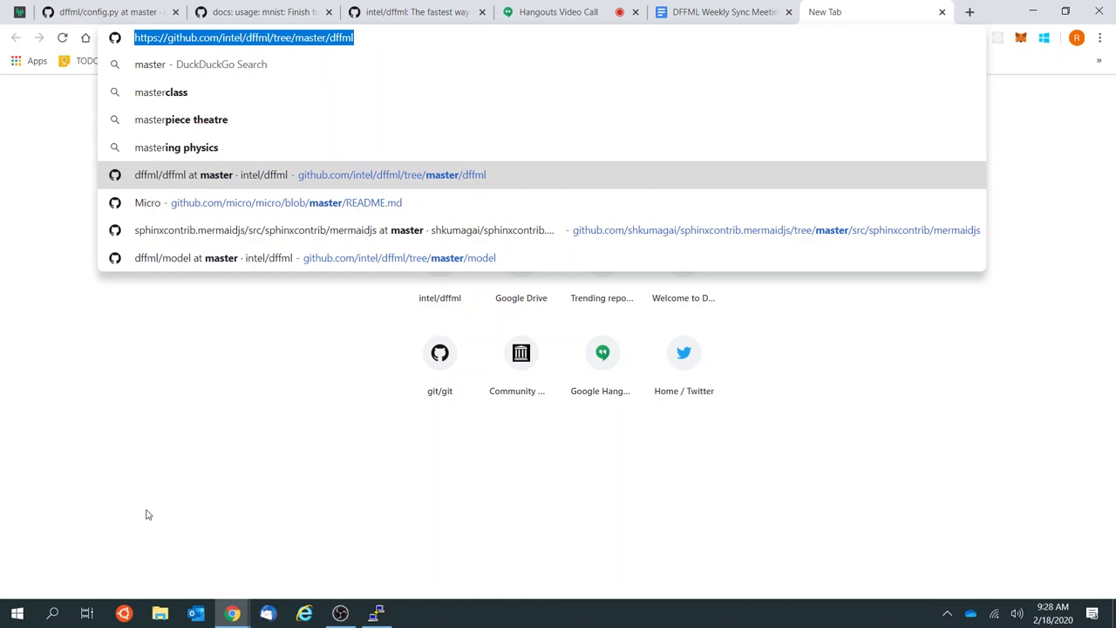
pyautogui.write('intel')
pyautogui.press('Down')
pyautogui.press('Down')
pyautogui.press('Down')
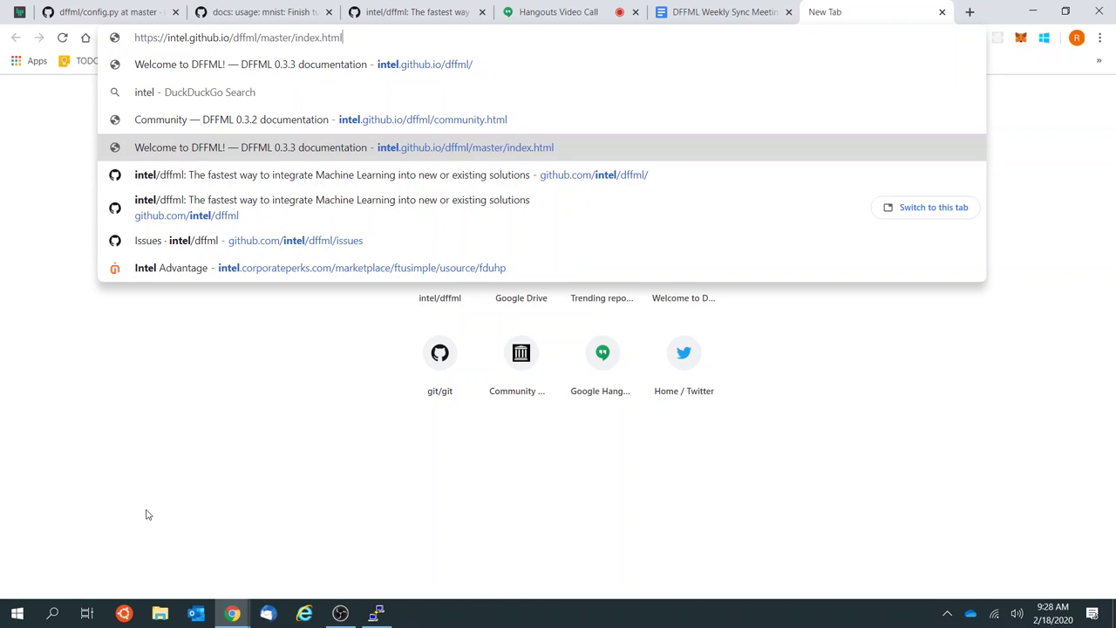
pyautogui.press('Return')
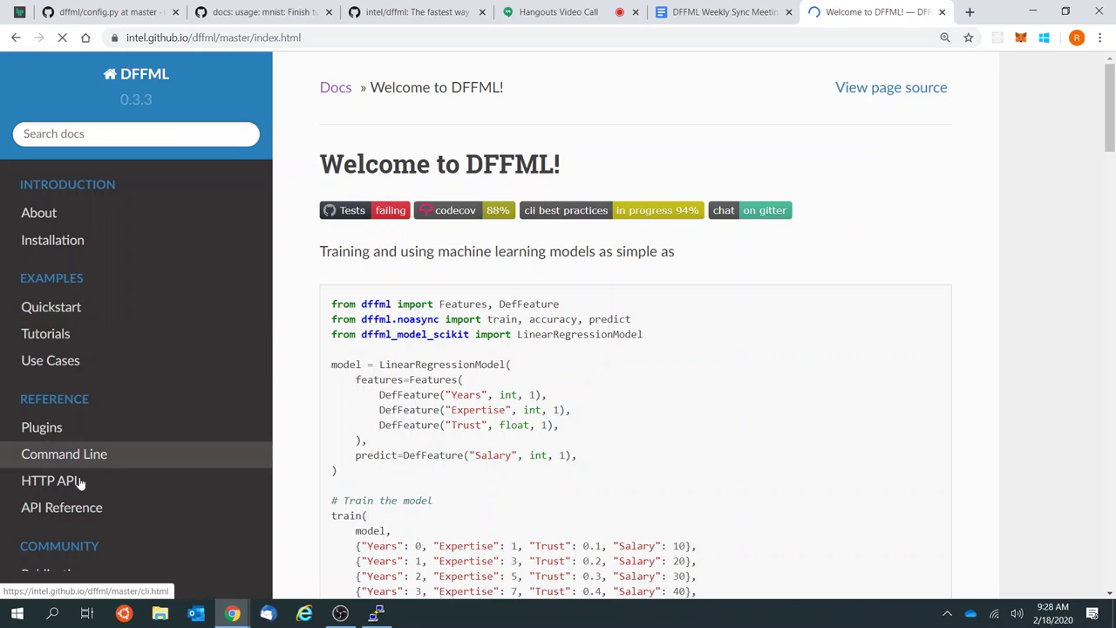
# Step: Open the MNIST Handwriten Digits use case in the documentation and view its model training and accuracy commands
pyautogui.click(57, 362)
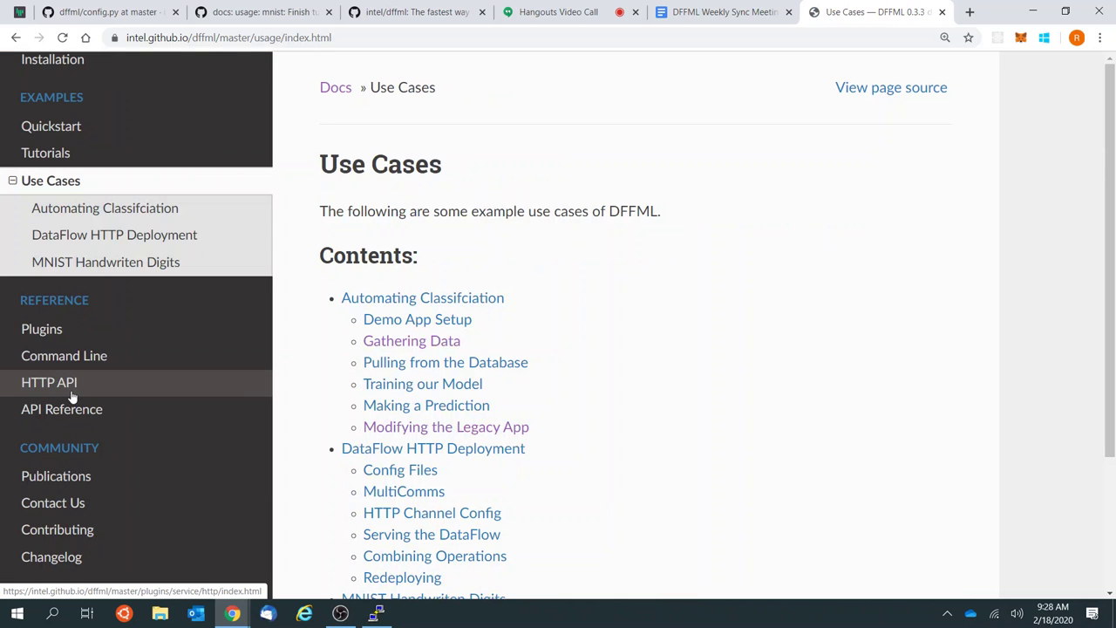
pyautogui.click(115, 264)
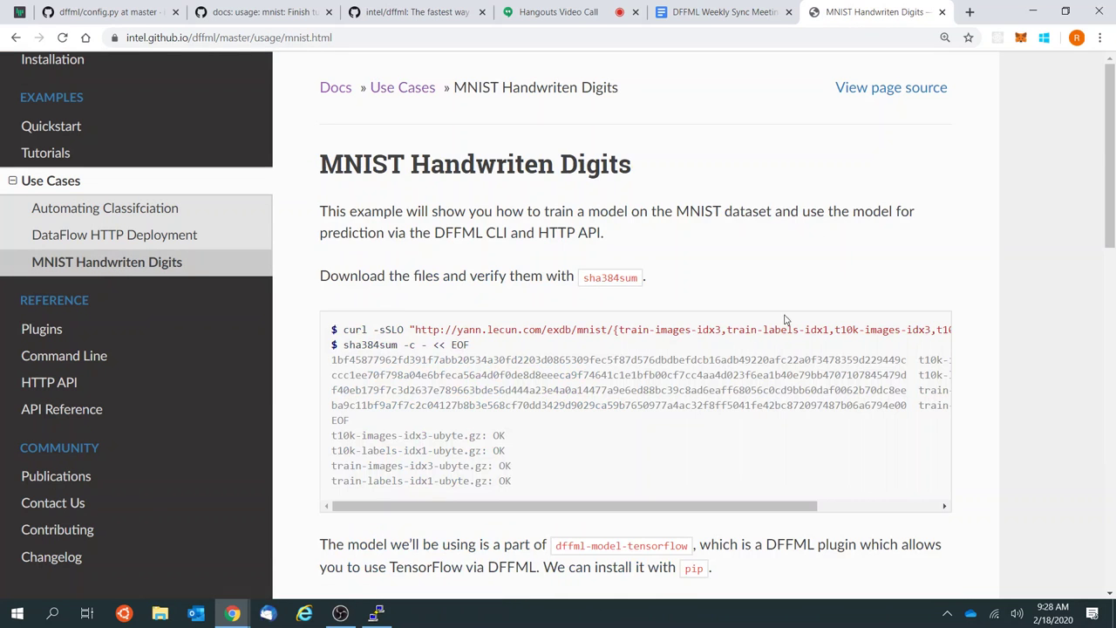
pyautogui.scroll(-5, 636, 369)
pyautogui.scroll(-2, 635, 369)
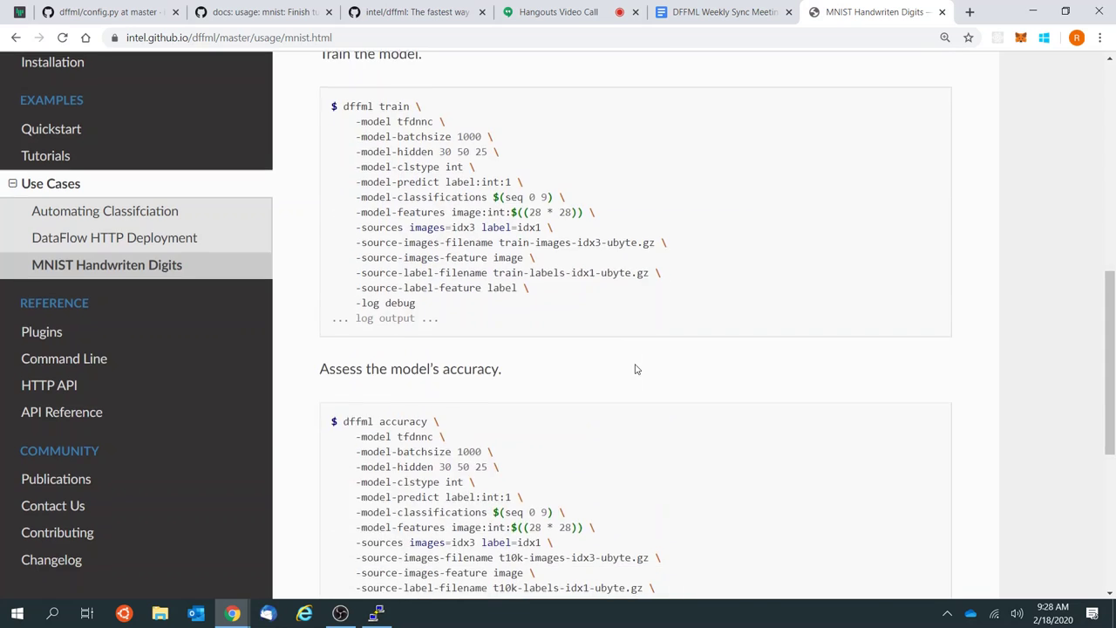
# Step: Review the MNIST tutorial's train and accuracy commands, examining the image and label source options and the image model feature
pyautogui.scroll(3, 636, 369)
pyautogui.scroll(-1, 339, 429)
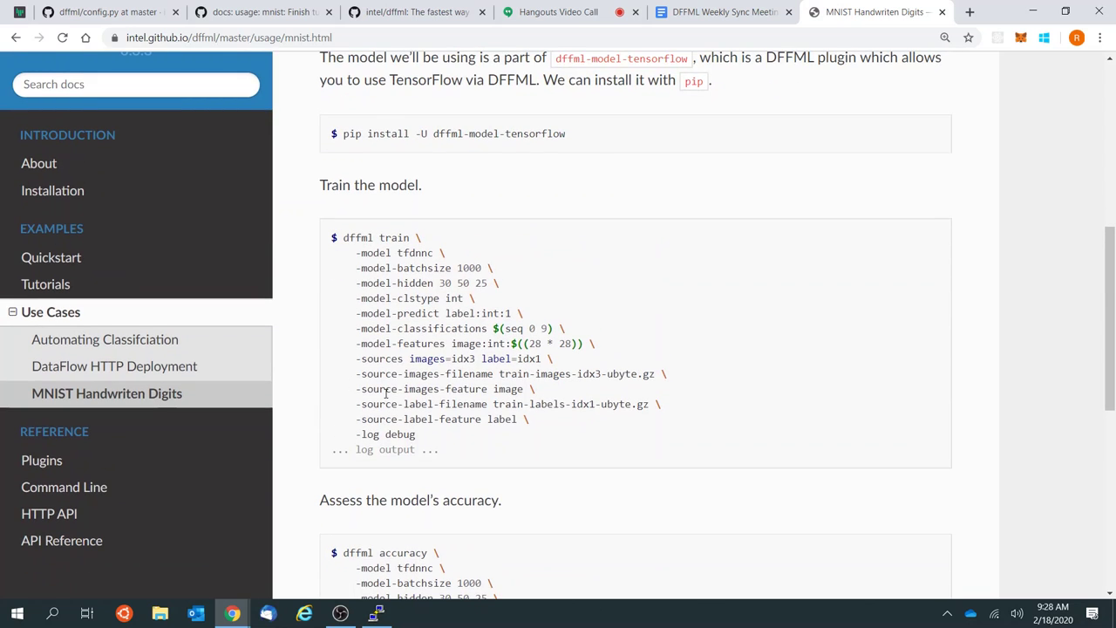
pyautogui.scroll(-3, 461, 375)
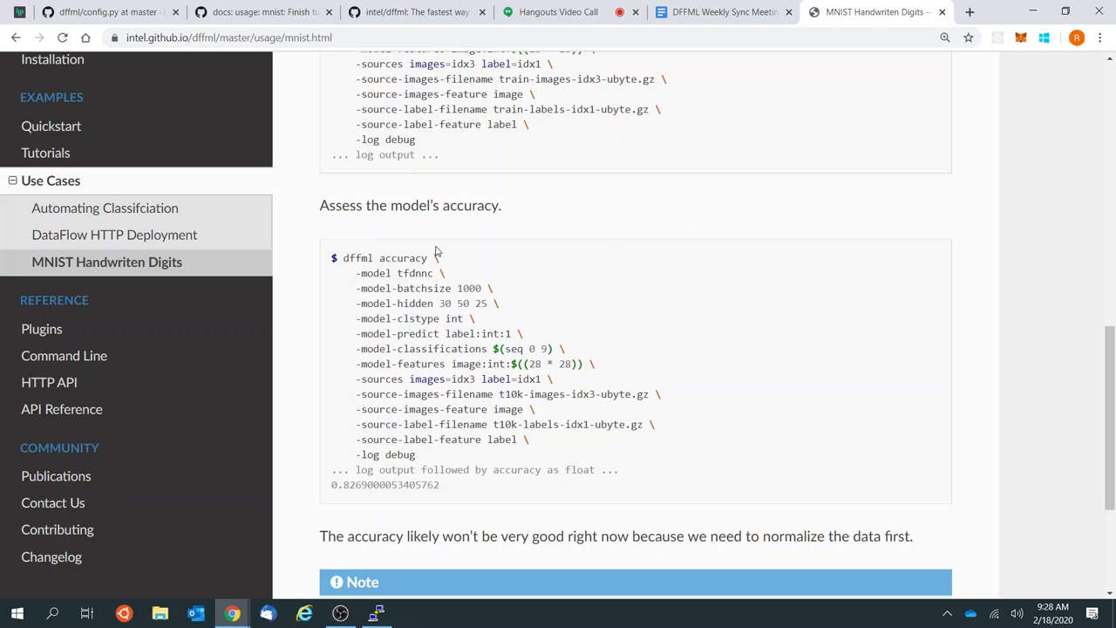
pyautogui.moveTo(355, 380); pyautogui.dragTo(591, 444)
pyautogui.click(590, 444)
pyautogui.scroll(-1, 589, 444)
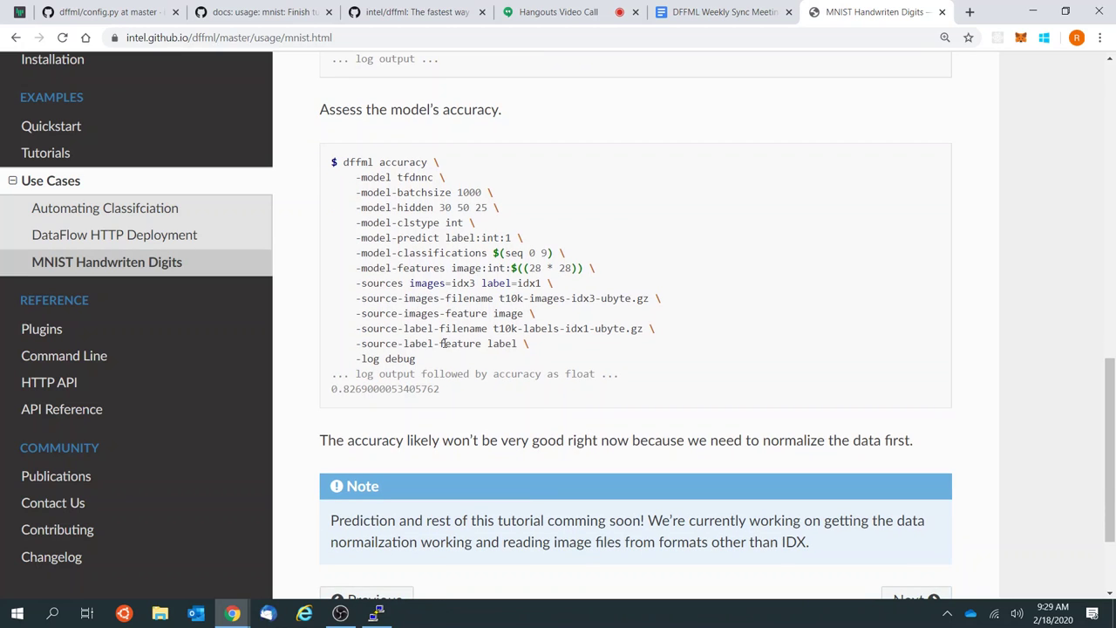
pyautogui.doubleClick(499, 346)
pyautogui.click(515, 314)
pyautogui.doubleClick(511, 298)
pyautogui.doubleClick(509, 314)
pyautogui.scroll(-1, 515, 316)
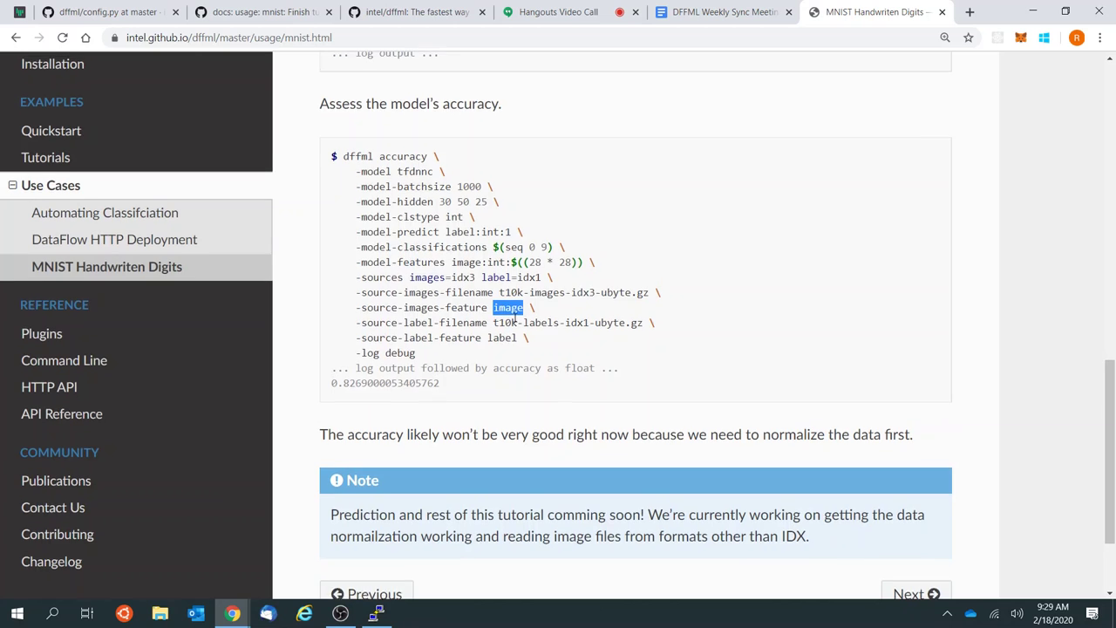
pyautogui.scroll(1, 515, 318)
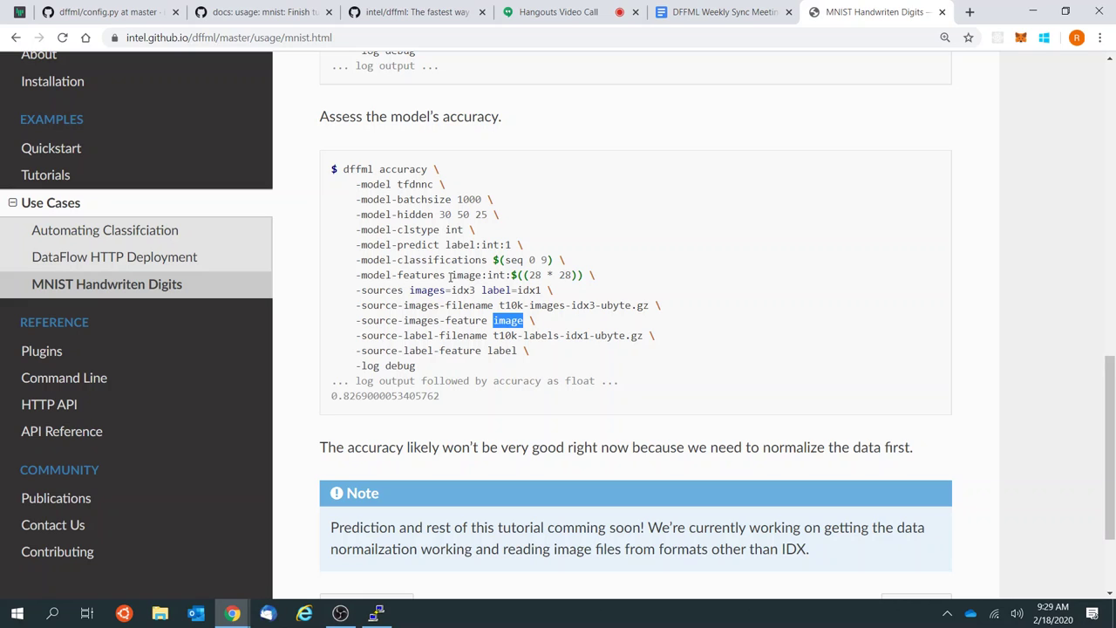
pyautogui.moveTo(451, 275); pyautogui.dragTo(506, 274)
# Step: Switch to the PuTTY terminal, change the header of test.csv to image in vim, and save the file
pyautogui.click(376, 613)
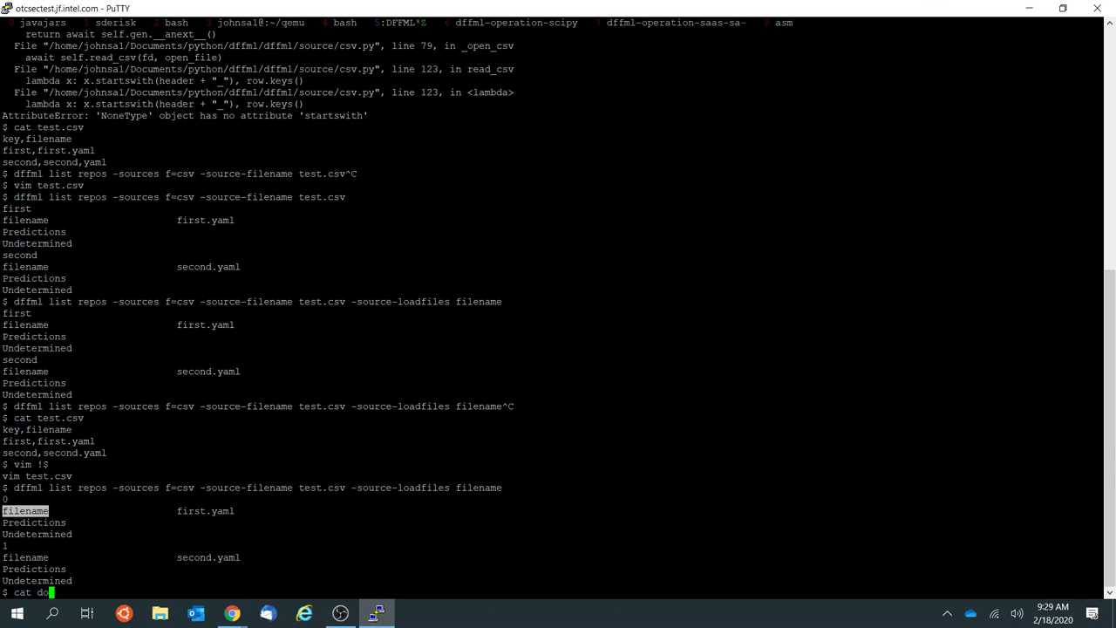
pyautogui.press('Up')
pyautogui.write('cc')
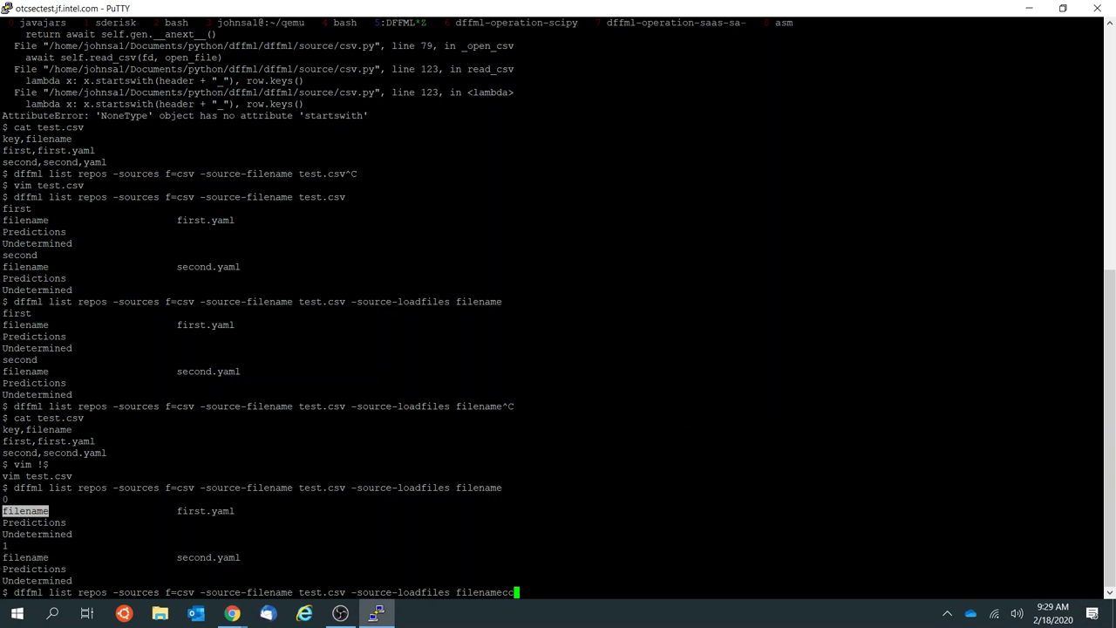
pyautogui.hotkey('ctrl', 'c')
pyautogui.write('vim test.csv')
pyautogui.press('Return')
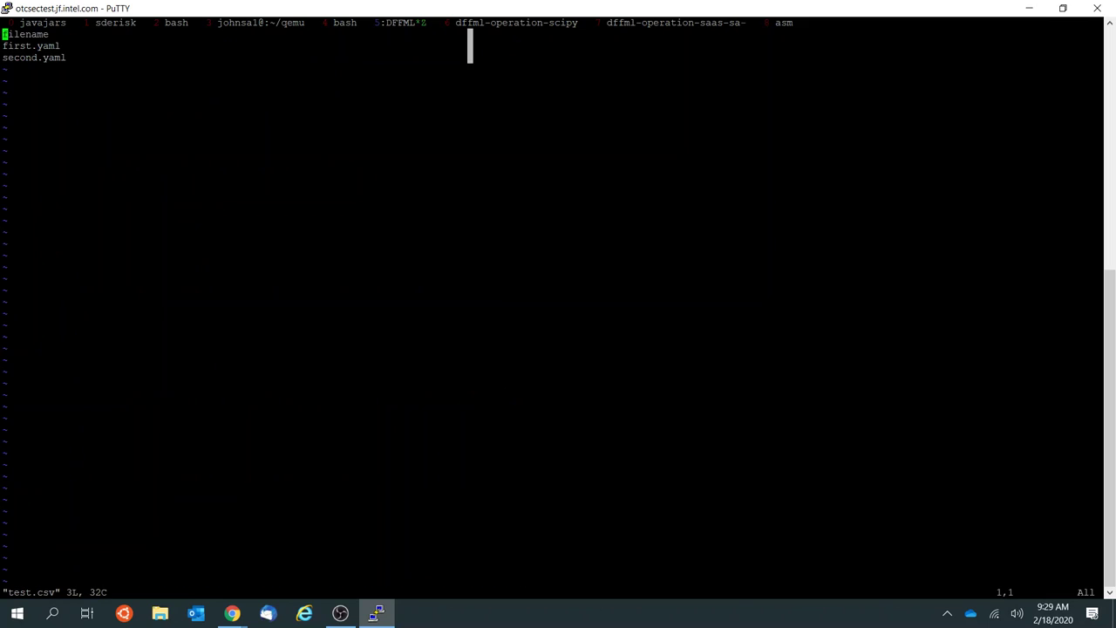
pyautogui.write('cwimage')
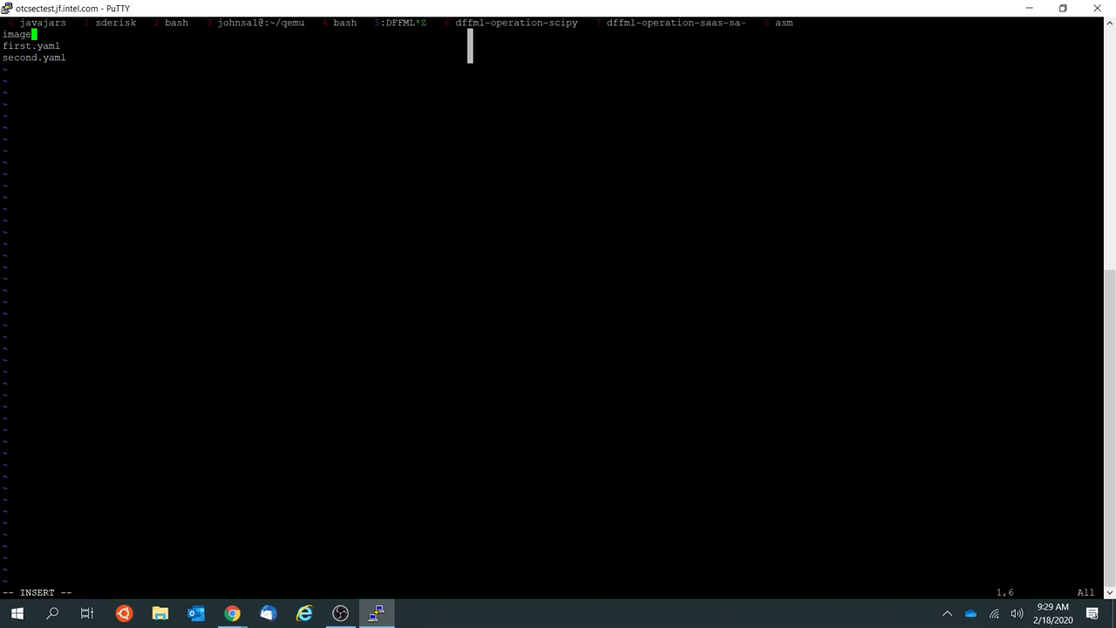
pyautogui.press('Escape')
pyautogui.write(':wq')
pyautogui.press('Return')
# Step: Rerun dffml list repos on test.csv with -source-loadfiles filename
pyautogui.press('Up')
pyautogui.press('Up')
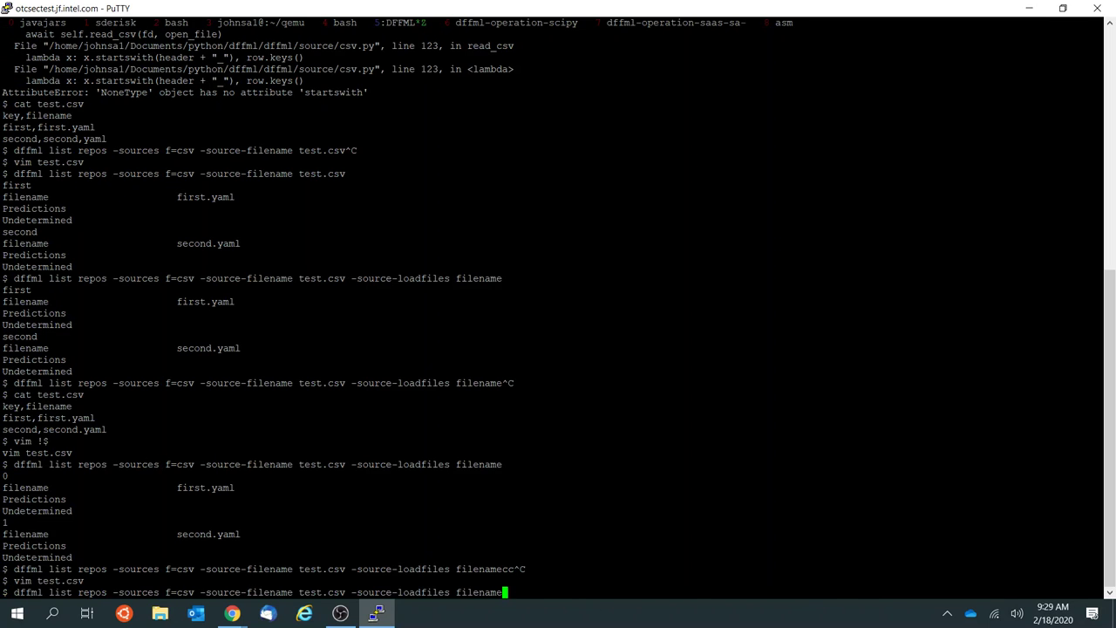
pyautogui.press('Return')
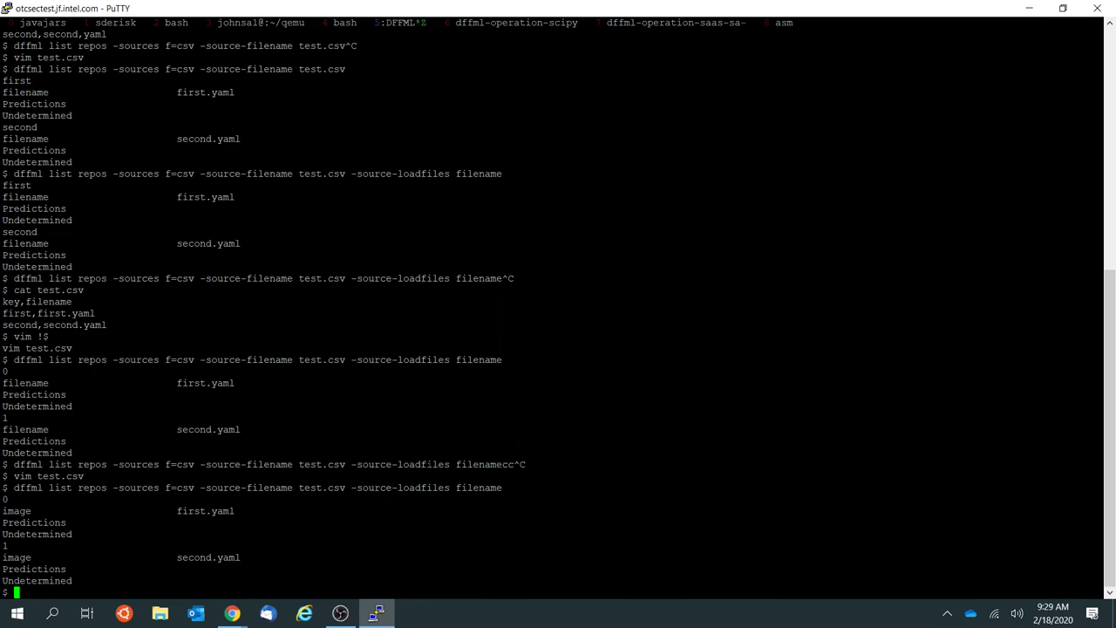
# Step: Rerun dffml list repos on test.csv with -source-loadfiles set to image and highlight the first record's image value
pyautogui.press('Up')
pyautogui.press('BackSpace')
pyautogui.press('BackSpace')
pyautogui.press('BackSpace')
pyautogui.press('BackSpace')
pyautogui.press('BackSpace')
pyautogui.press('BackSpace')
pyautogui.press('BackSpace')
pyautogui.press('BackSpace')
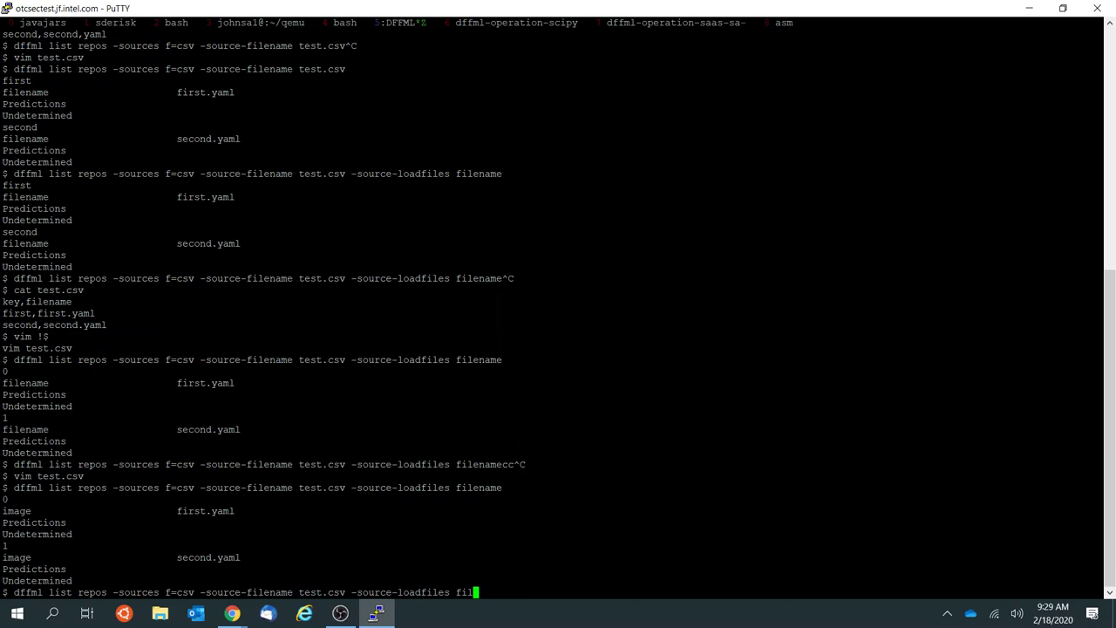
pyautogui.write('image')
pyautogui.press('Return')
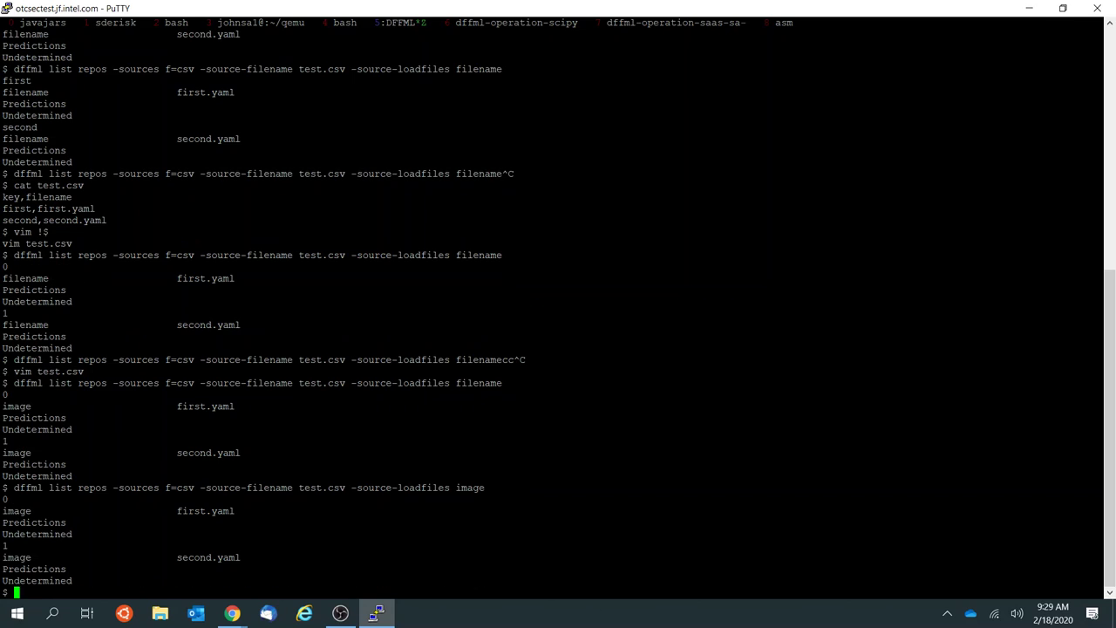
pyautogui.doubleClick(197, 512)
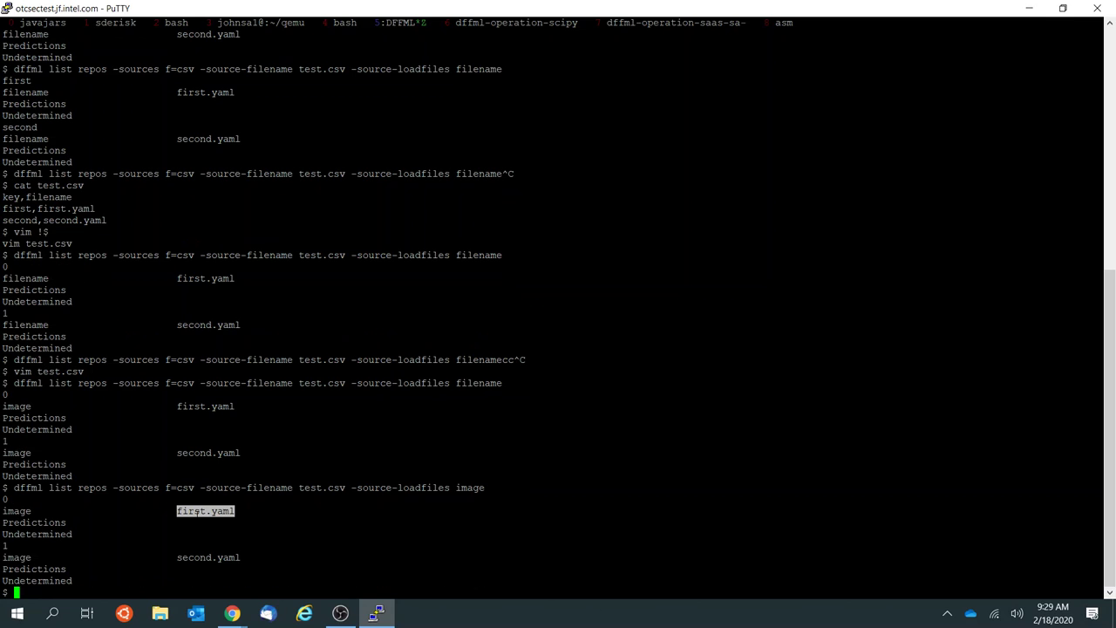
# Step: Reopen test.csv in vim, delete the first.yaml row and change second.yaml to second.png
pyautogui.press('Up')
pyautogui.press('Up')
pyautogui.press('Up')
pyautogui.press('Return')
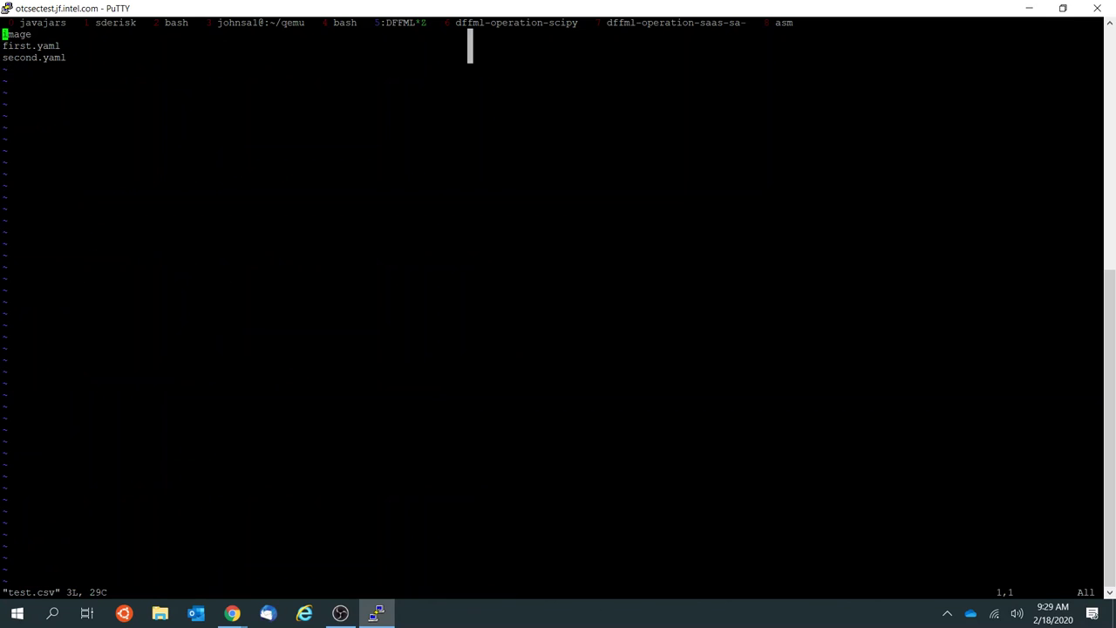
pyautogui.press('d')
pyautogui.press('d')
pyautogui.press('A')
pyautogui.press('BackSpace')
pyautogui.press('BackSpace')
pyautogui.press('BackSpace')
pyautogui.press('BackSpace')
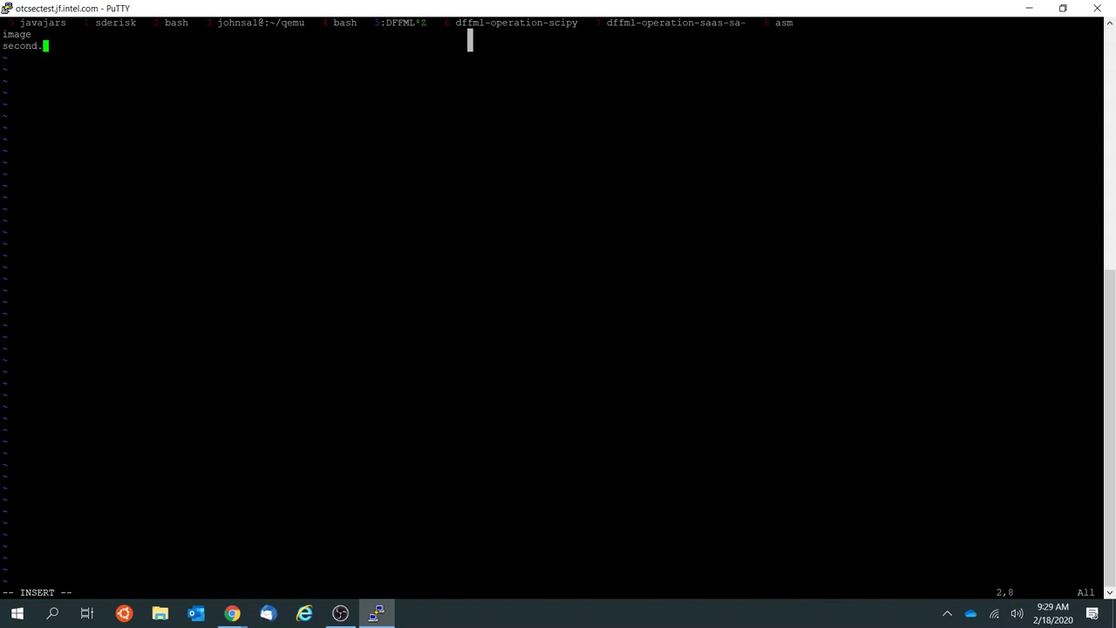
pyautogui.write('png')
pyautogui.press('Escape')
# Step: Add a first.png row above second.png by duplicating and renaming that line, saving test.csv
pyautogui.press('k')
pyautogui.press('j')
pyautogui.press('y')
pyautogui.press('y')
pyautogui.write('pk')
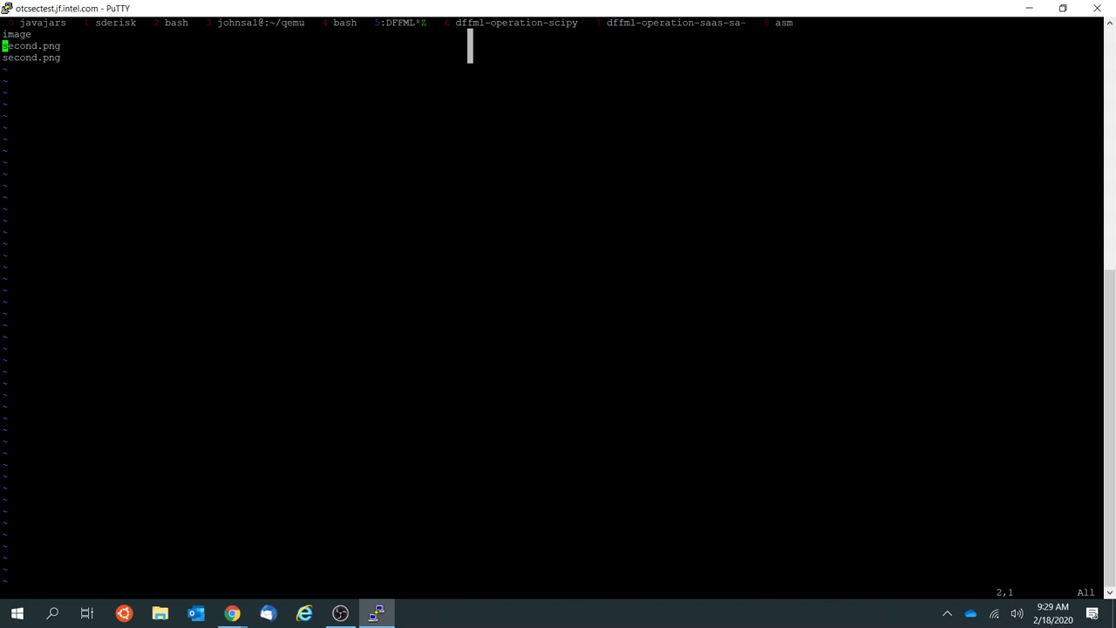
pyautogui.write('cwfirst')
pyautogui.press('Escape')
pyautogui.write(':wq')
pyautogui.press('Return')
# Step: Rerun dffml list repos on test.csv with -source-loadfiles image and highlight both records' PNG file names
pyautogui.press('Up')
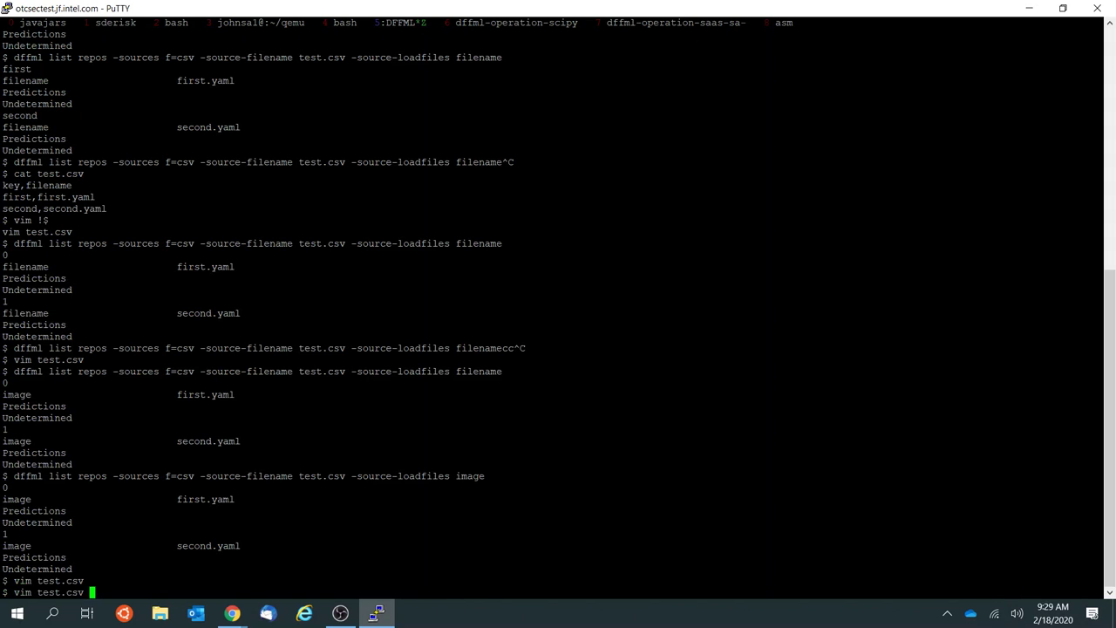
pyautogui.press('Up')
pyautogui.press('Return')
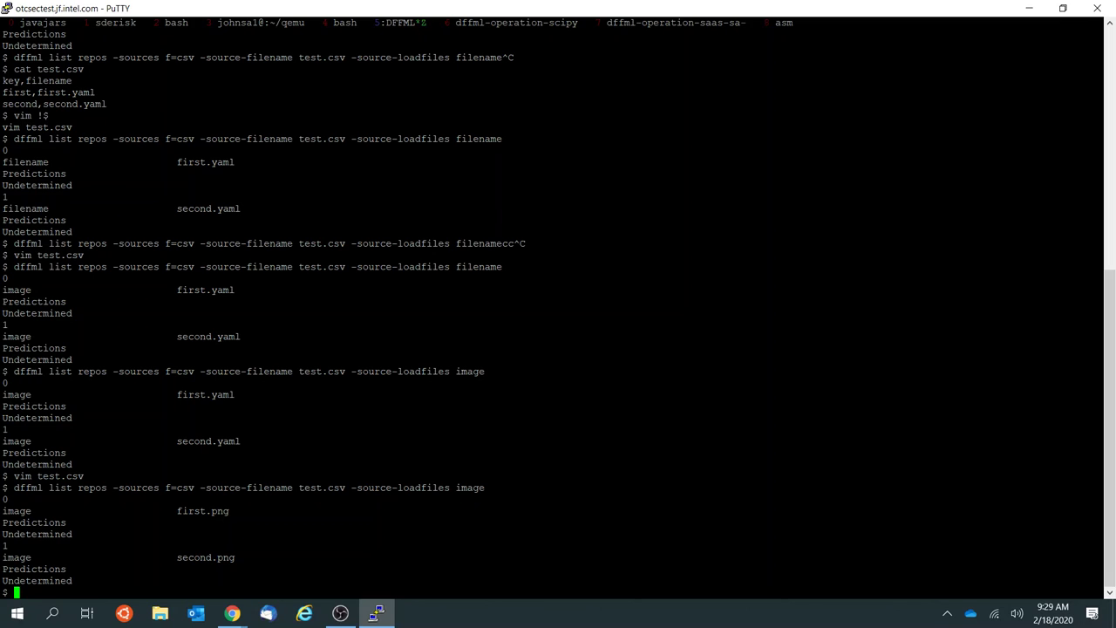
pyautogui.doubleClick(196, 511)
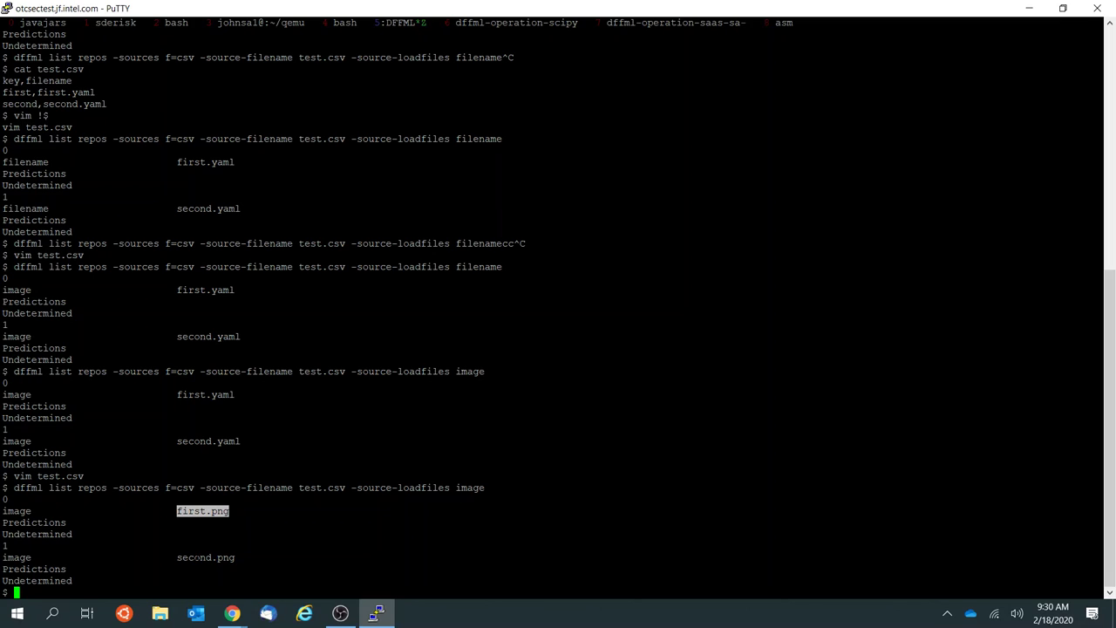
pyautogui.doubleClick(207, 557)
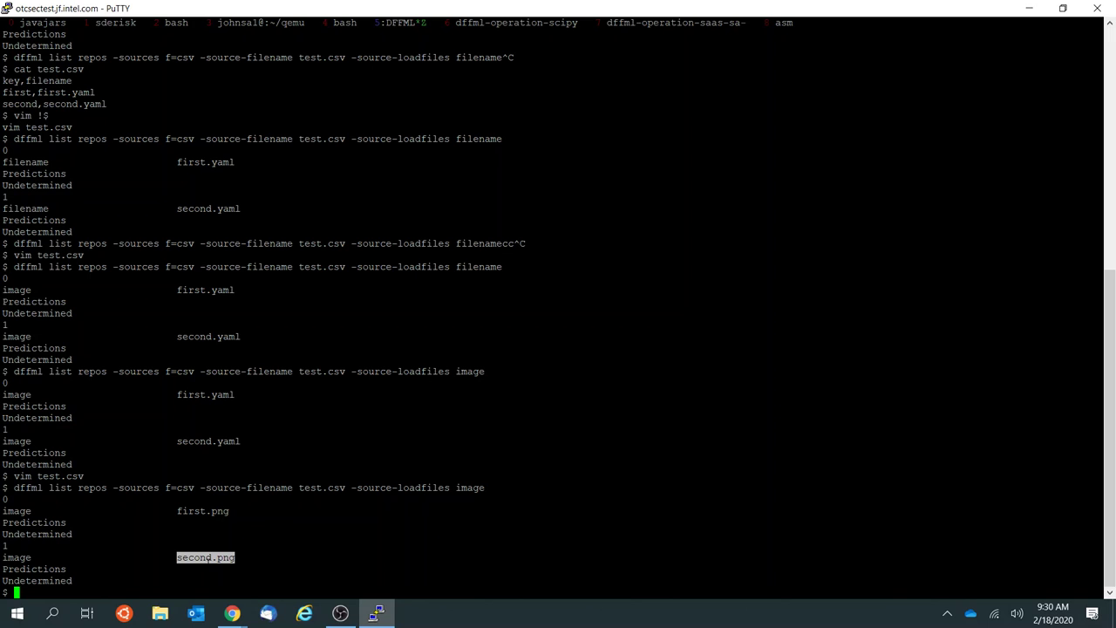
# Step: Switch to Chrome and examine the model options, source options and image feature in the MNIST tutorial's accuracy command
pyautogui.hotkey('alt', 'Tab')
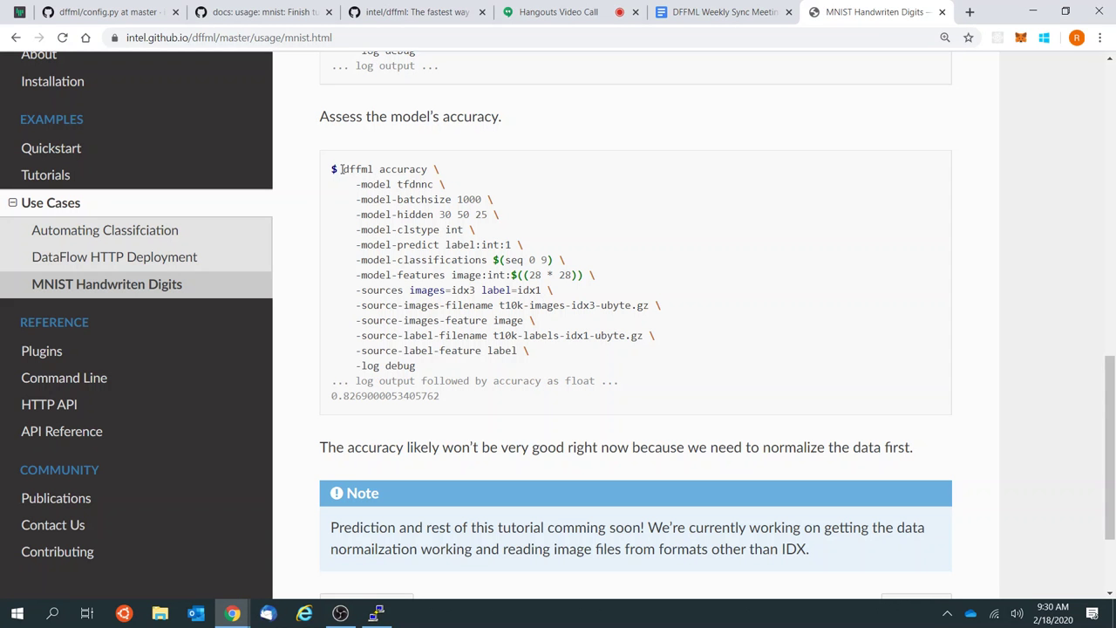
pyautogui.moveTo(343, 169); pyautogui.dragTo(486, 245)
pyautogui.click(486, 244)
pyautogui.moveTo(343, 169); pyautogui.dragTo(643, 281)
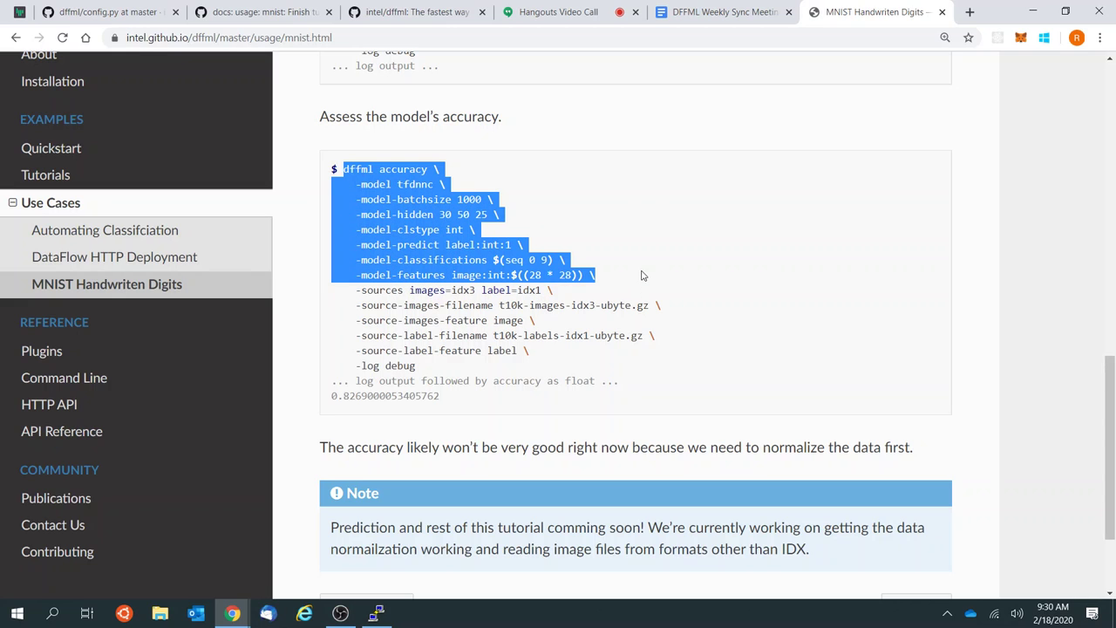
pyautogui.moveTo(357, 290); pyautogui.dragTo(453, 290)
pyautogui.click(455, 290)
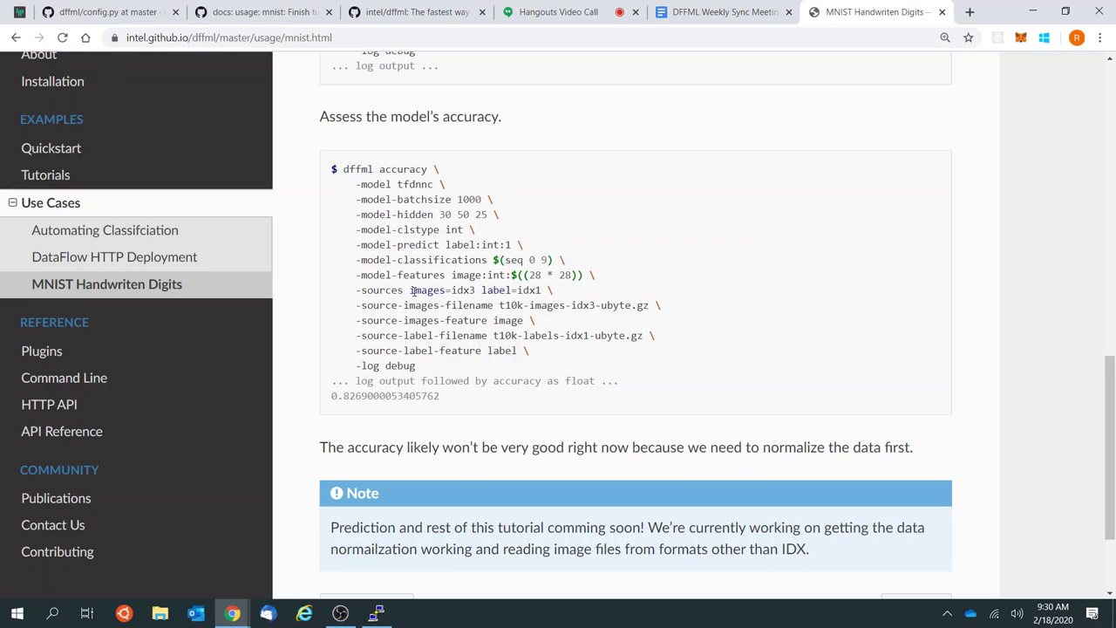
pyautogui.doubleClick(427, 290)
pyautogui.moveTo(351, 304); pyautogui.dragTo(575, 327)
pyautogui.click(576, 327)
pyautogui.moveTo(353, 291); pyautogui.dragTo(551, 353)
pyautogui.hotkey('alt', 'Tab')
pyautogui.hotkey('alt', 'Tab')
pyautogui.scroll(-3, 563, 290)
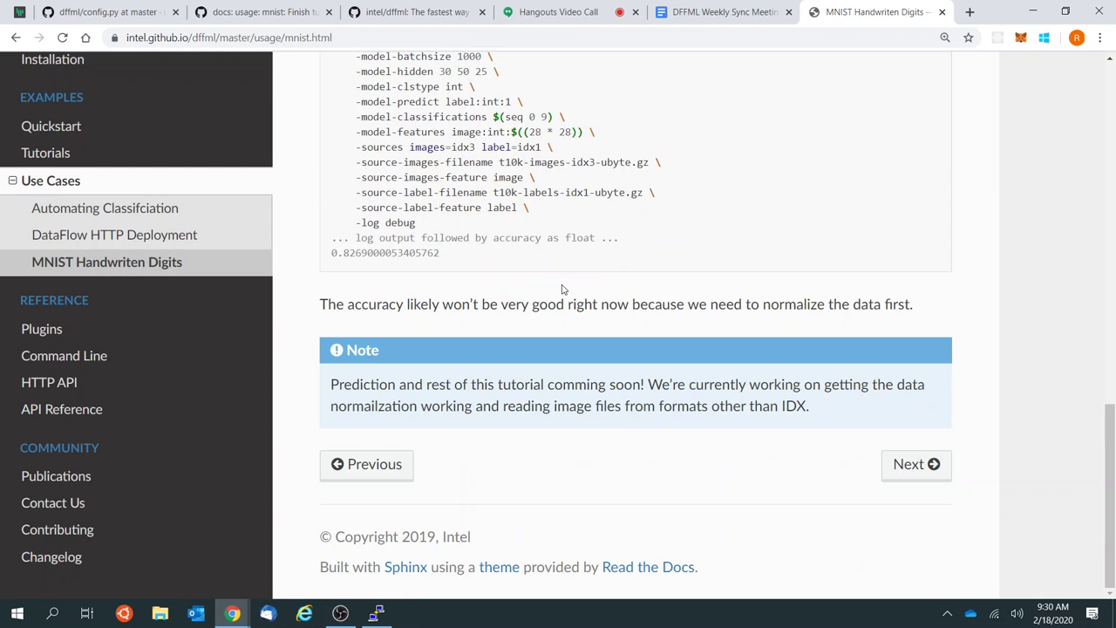
pyautogui.scroll(1, 563, 290)
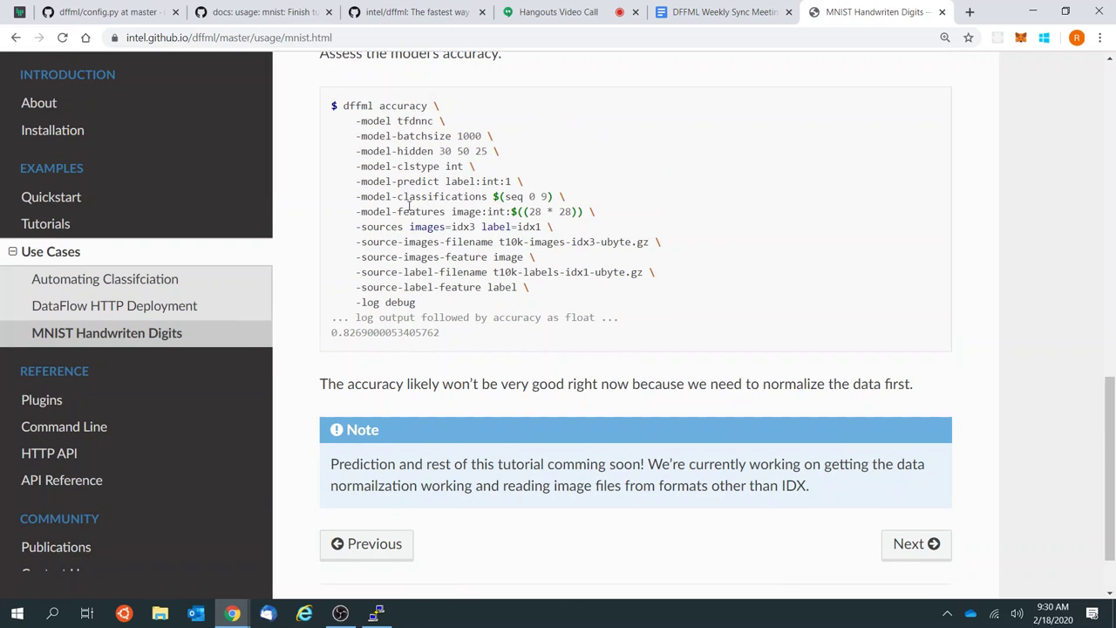
pyautogui.doubleClick(471, 211)
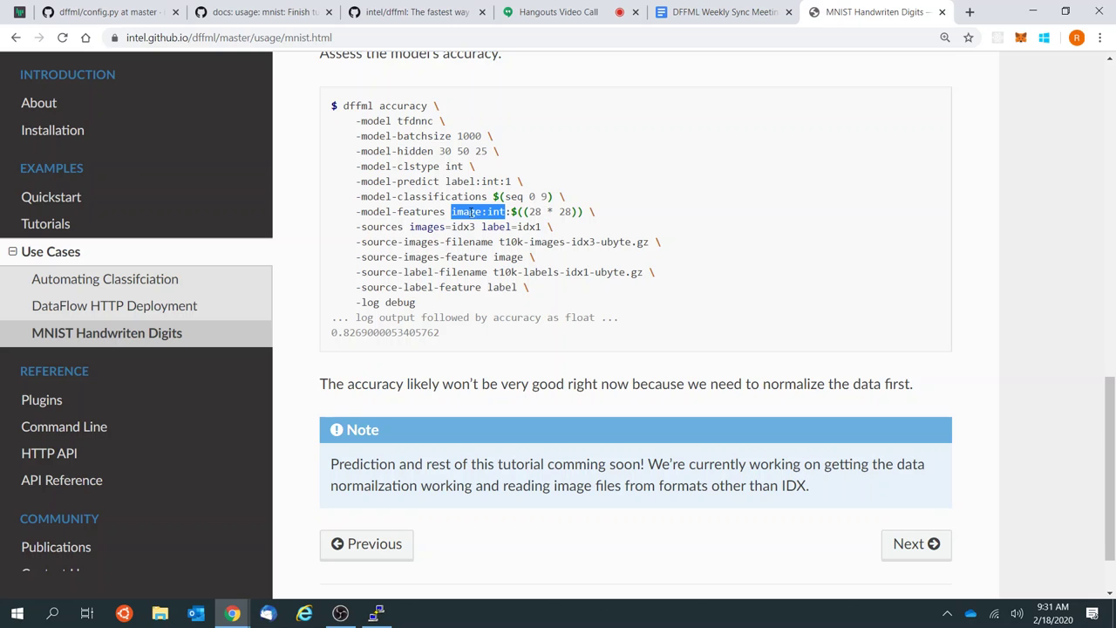
# Step: Review GitHub issue #371 on finishing the MNIST tutorial, covering the loadfiles before/after output, config loader instructions and example test
pyautogui.hotkey('ctrl', '2')
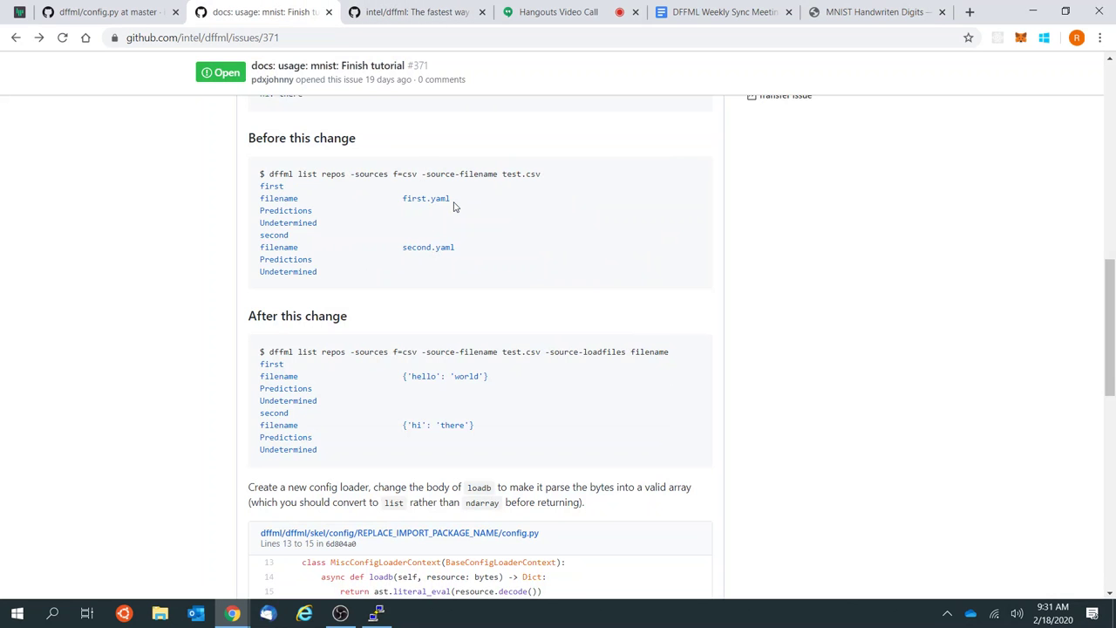
pyautogui.scroll(-2, 453, 207)
pyautogui.scroll(2, 453, 207)
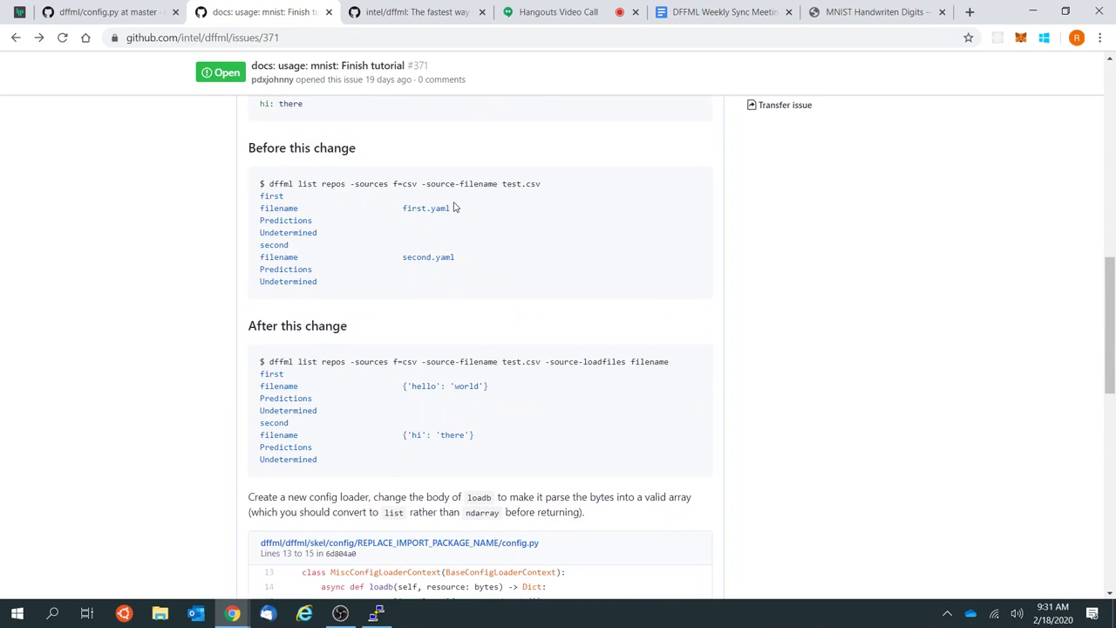
pyautogui.scroll(-2, 453, 207)
pyautogui.scroll(1, 512, 276)
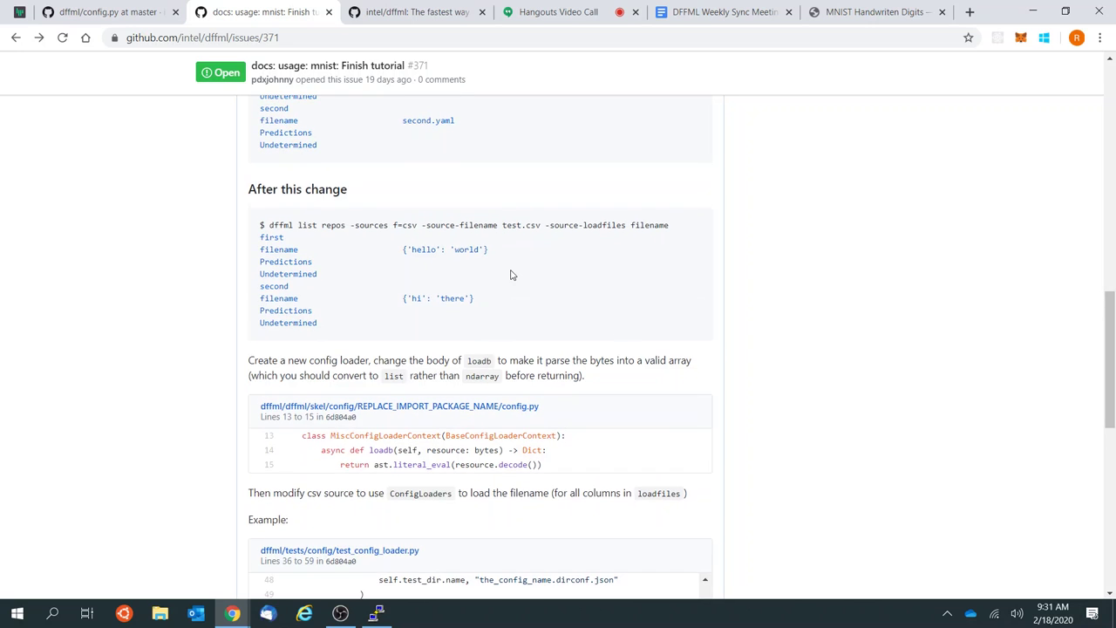
pyautogui.scroll(-1, 640, 316)
pyautogui.scroll(2, 864, 307)
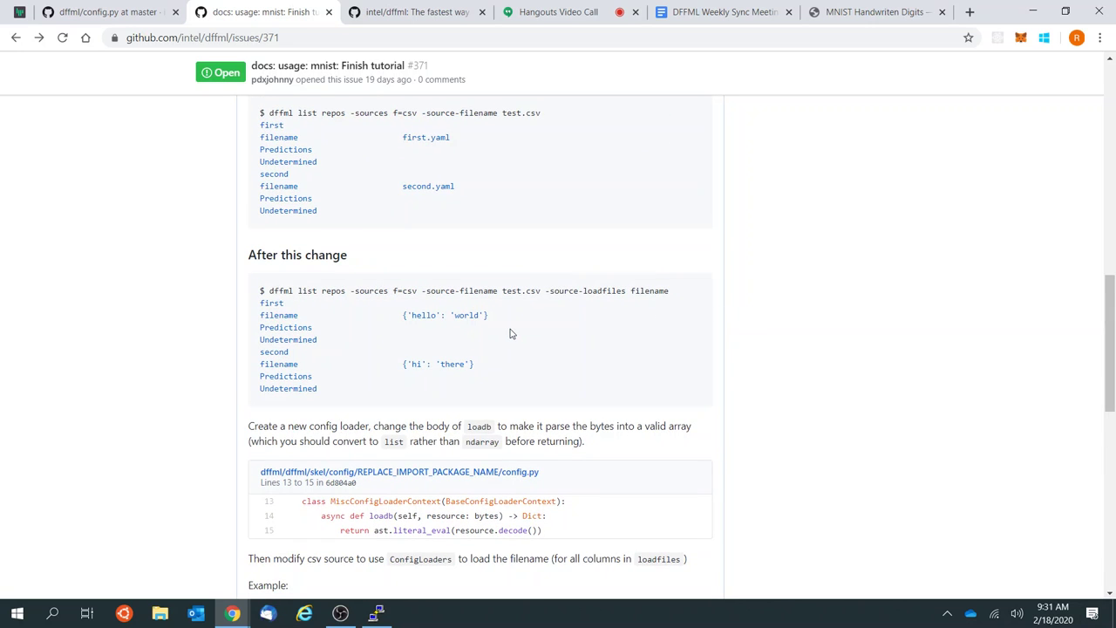
pyautogui.scroll(-3, 512, 334)
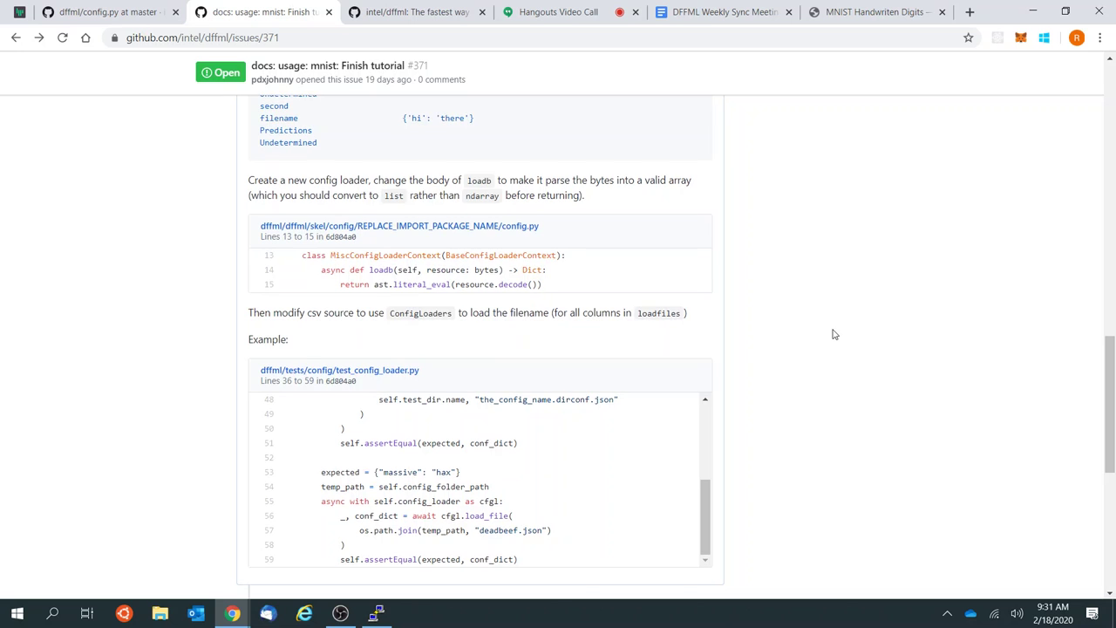
pyautogui.scroll(-3, 833, 334)
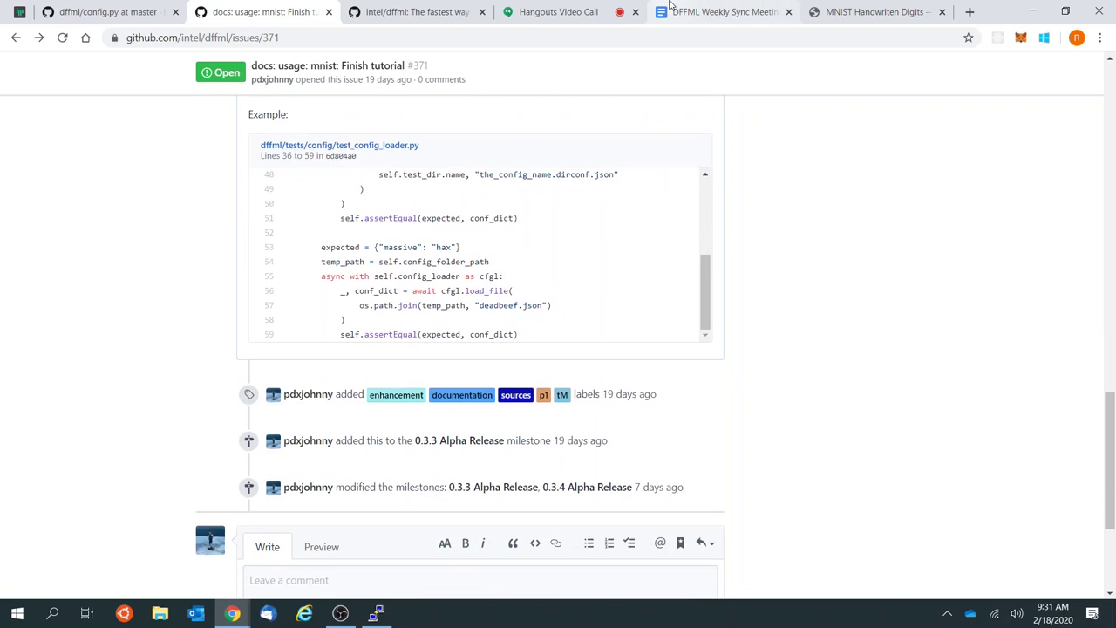
# Step: Check the Hangouts video call and bring up the intel/dffml repository page on GitHub
pyautogui.click(624, 5)
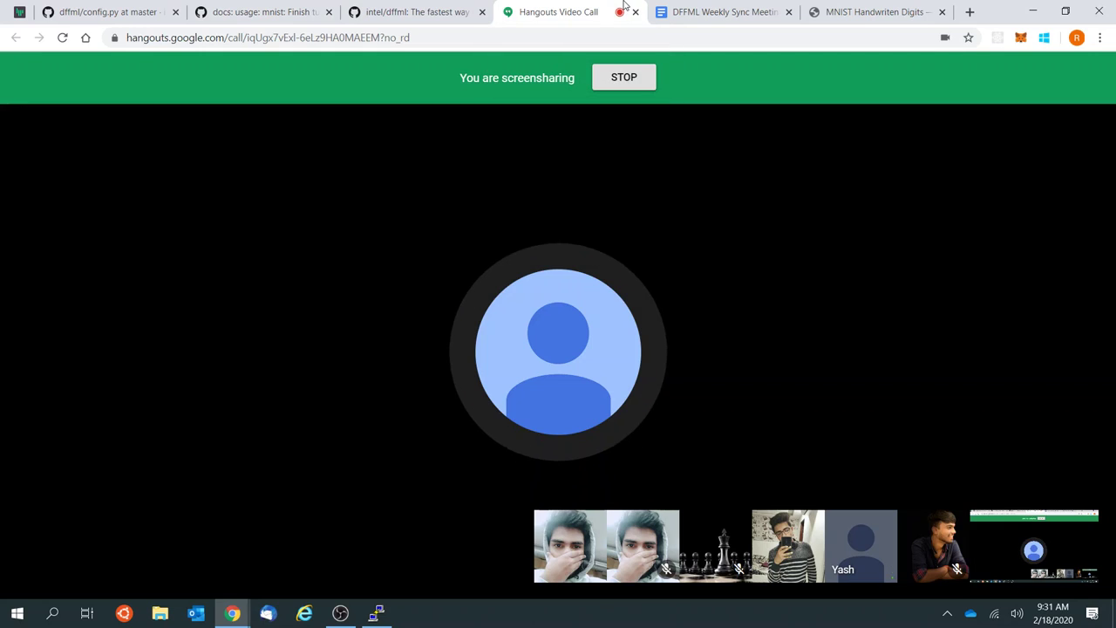
pyautogui.click(437, 9)
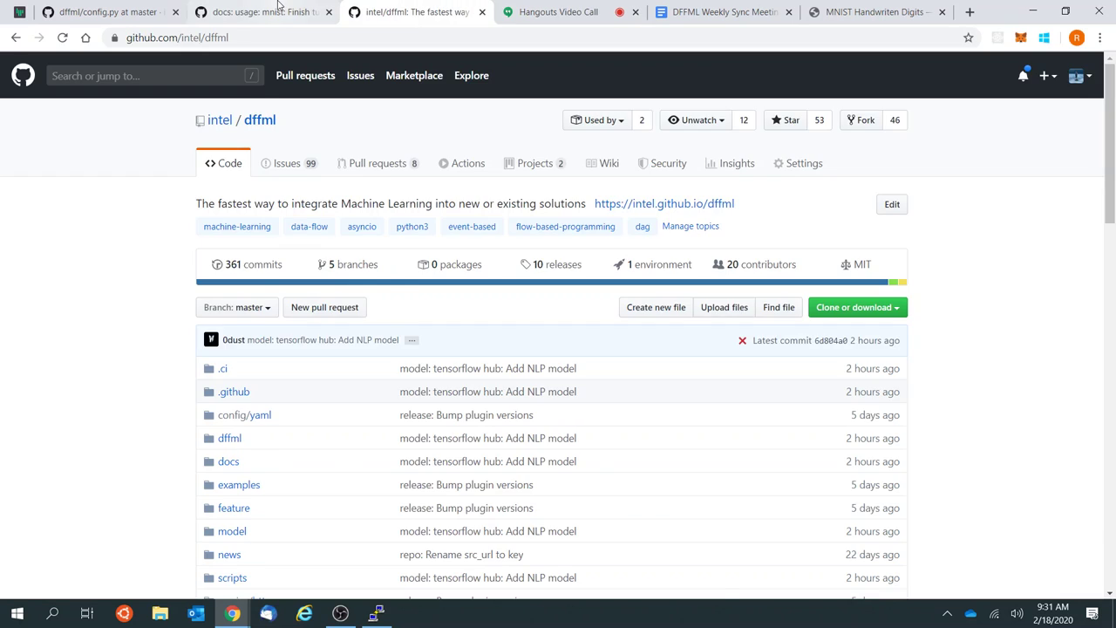
# Step: Return to issue #371 and compare its dffml list repos output before and after the loadfiles change
pyautogui.click(278, 5)
pyautogui.scroll(1, 816, 223)
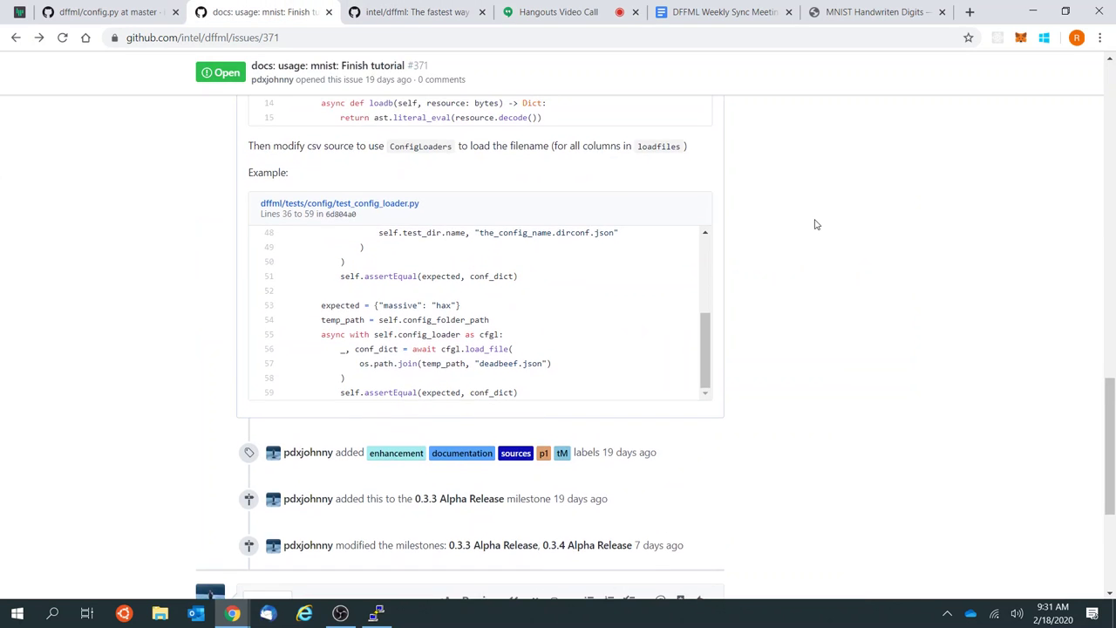
pyautogui.scroll(2, 816, 224)
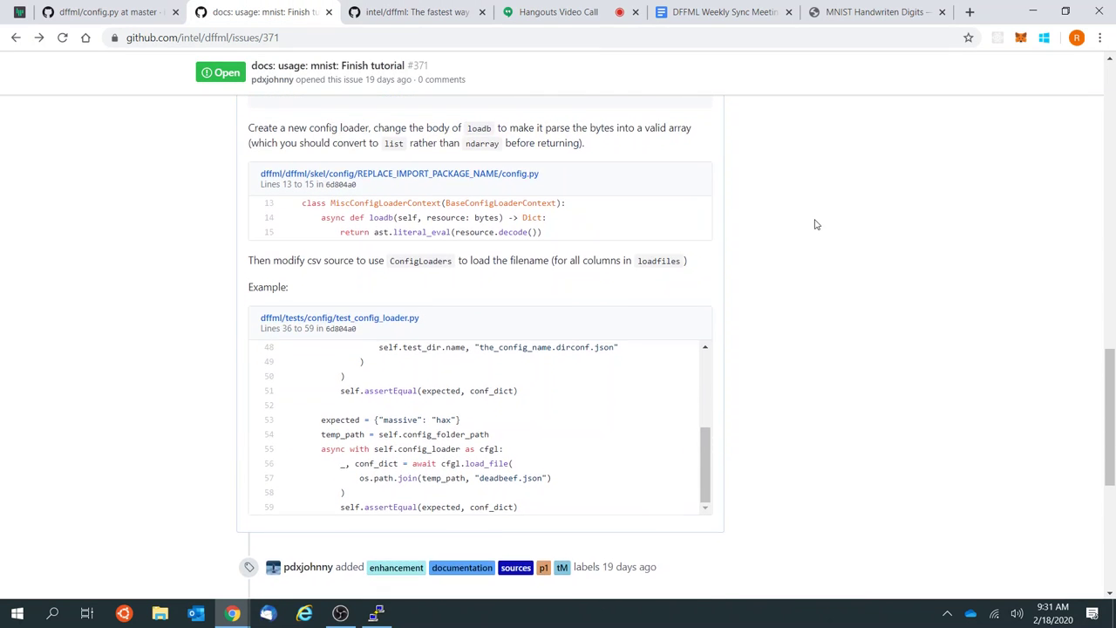
pyautogui.scroll(4, 815, 224)
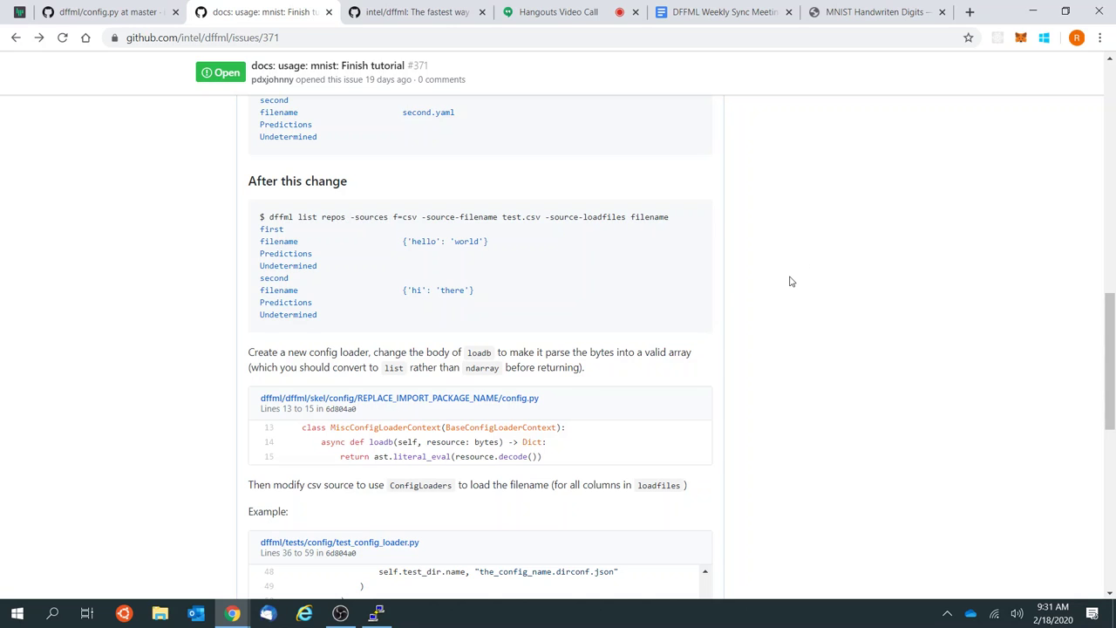
pyautogui.scroll(3, 791, 281)
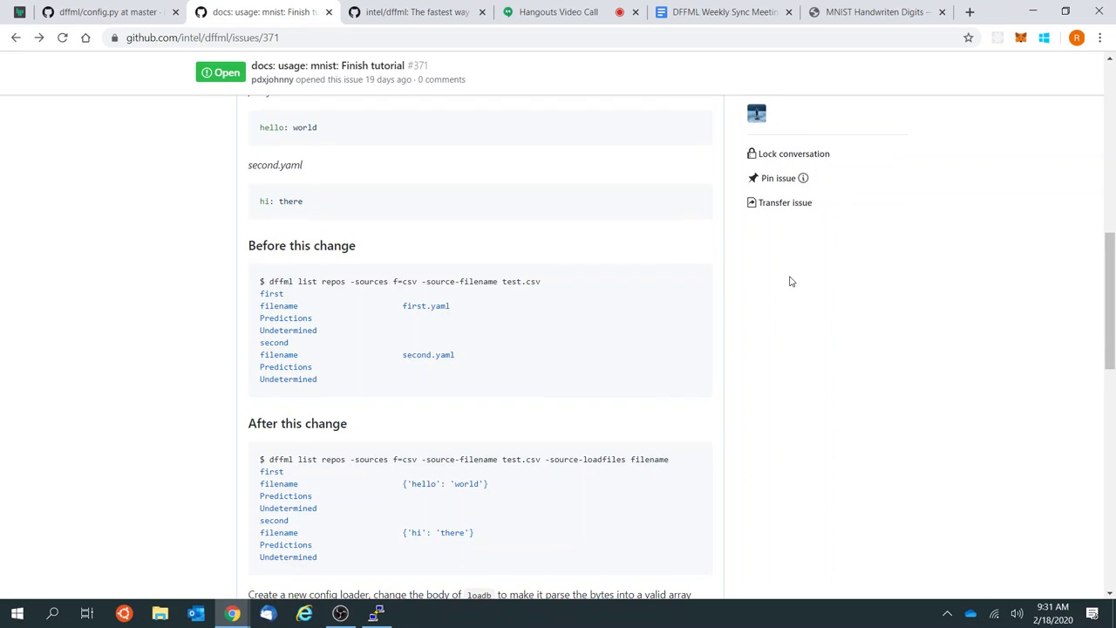
pyautogui.scroll(-1, 820, 324)
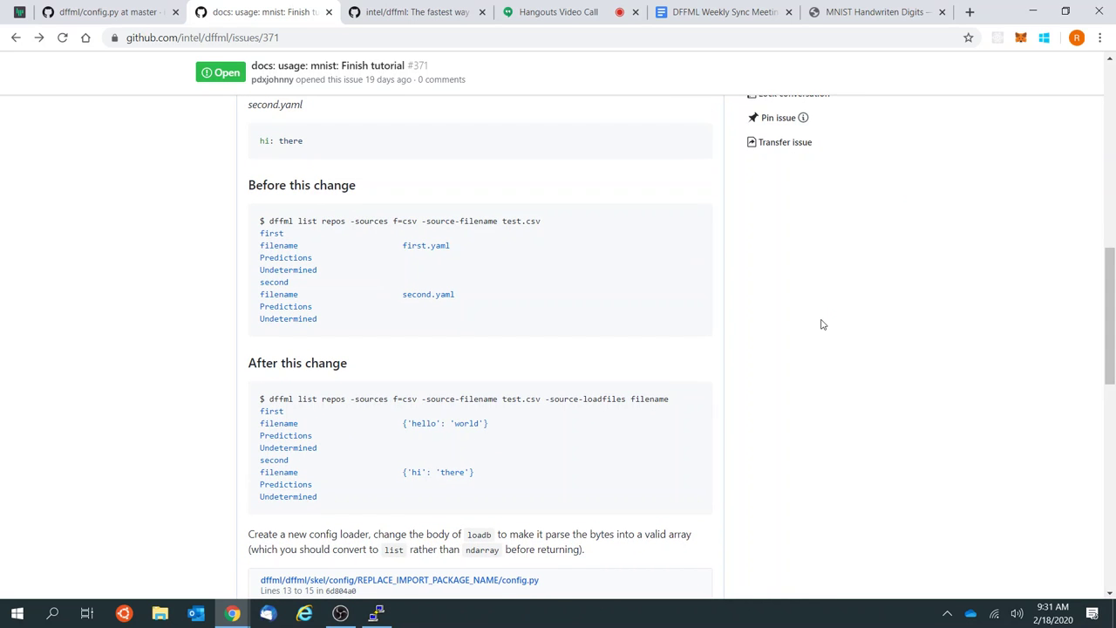
pyautogui.scroll(-1, 821, 324)
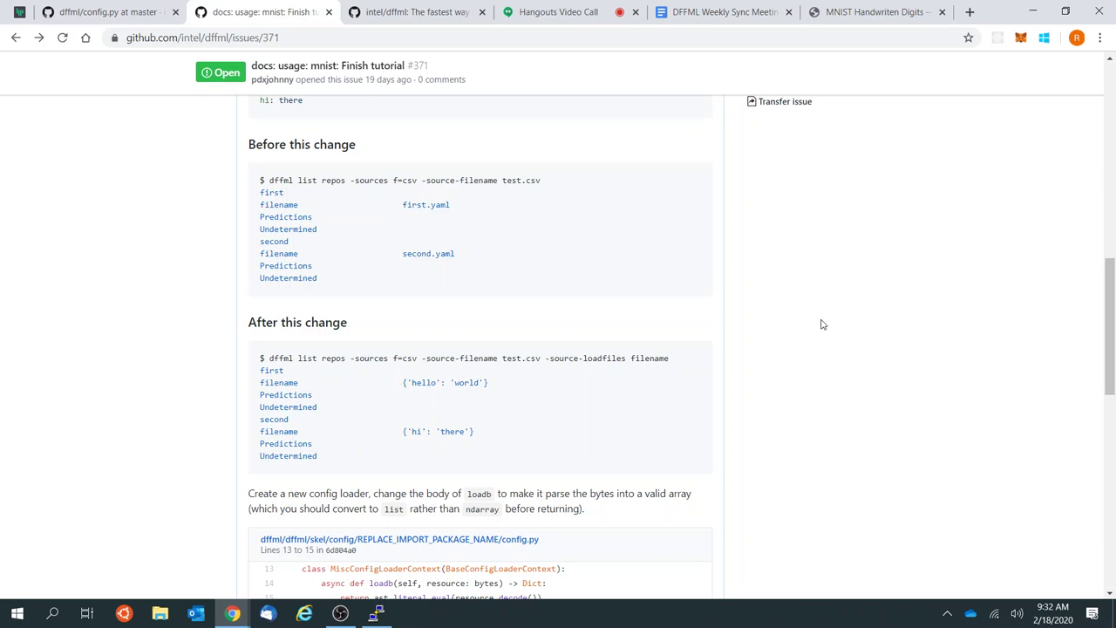
# Step: Examine the issue's instructions for a new config loader, the CSV source modification and the test_config_loader.py example
pyautogui.click(438, 6)
pyautogui.click(277, 8)
pyautogui.scroll(-1, 476, 207)
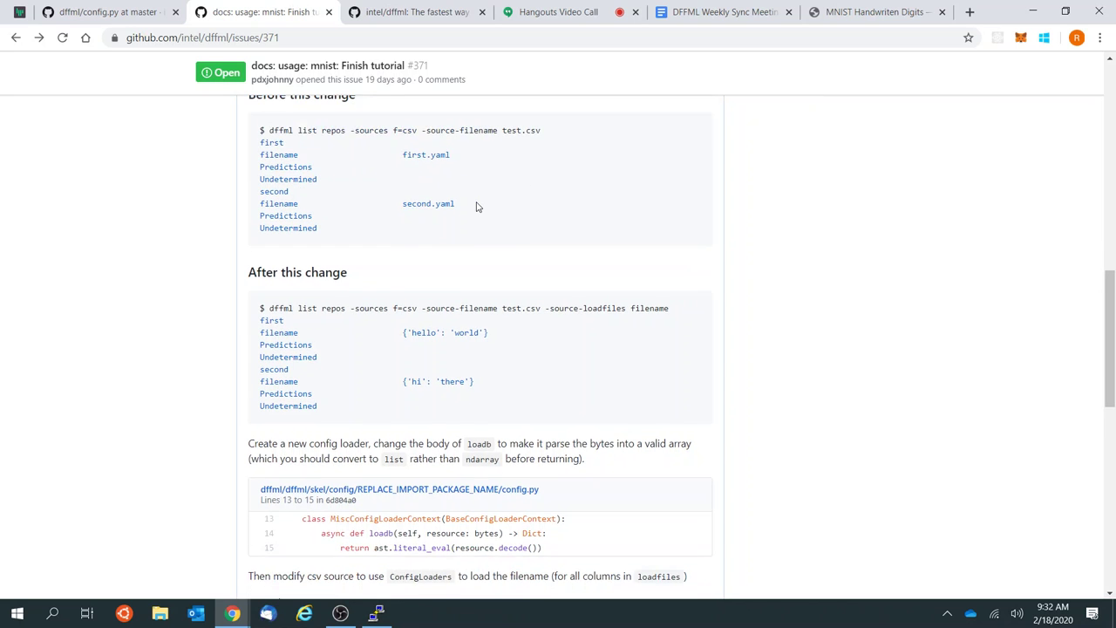
pyautogui.scroll(-3, 476, 207)
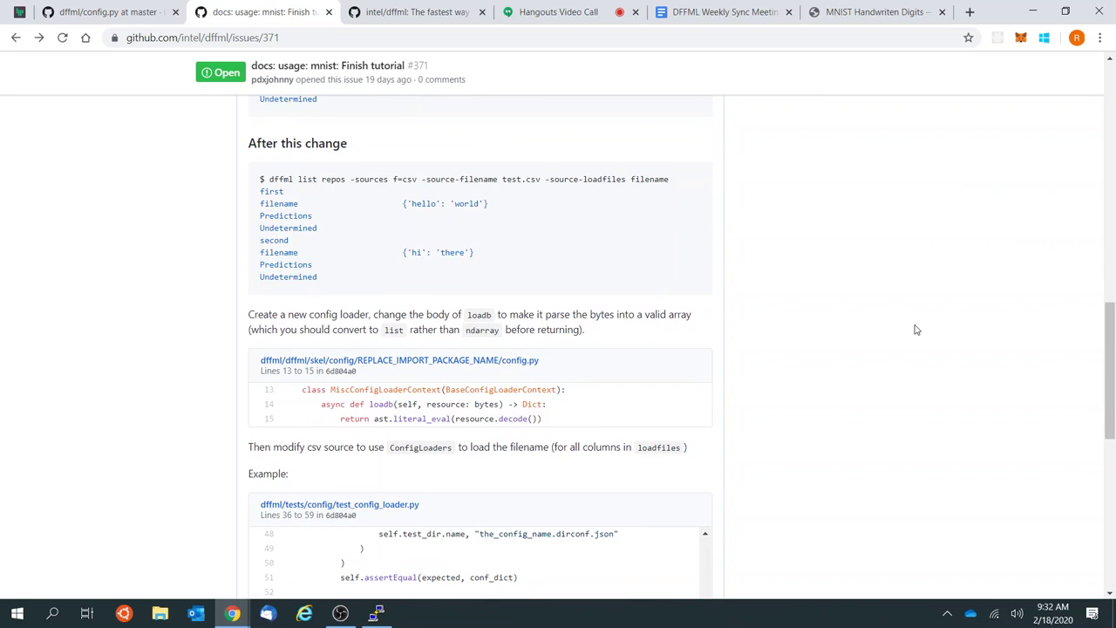
pyautogui.scroll(-5, 915, 330)
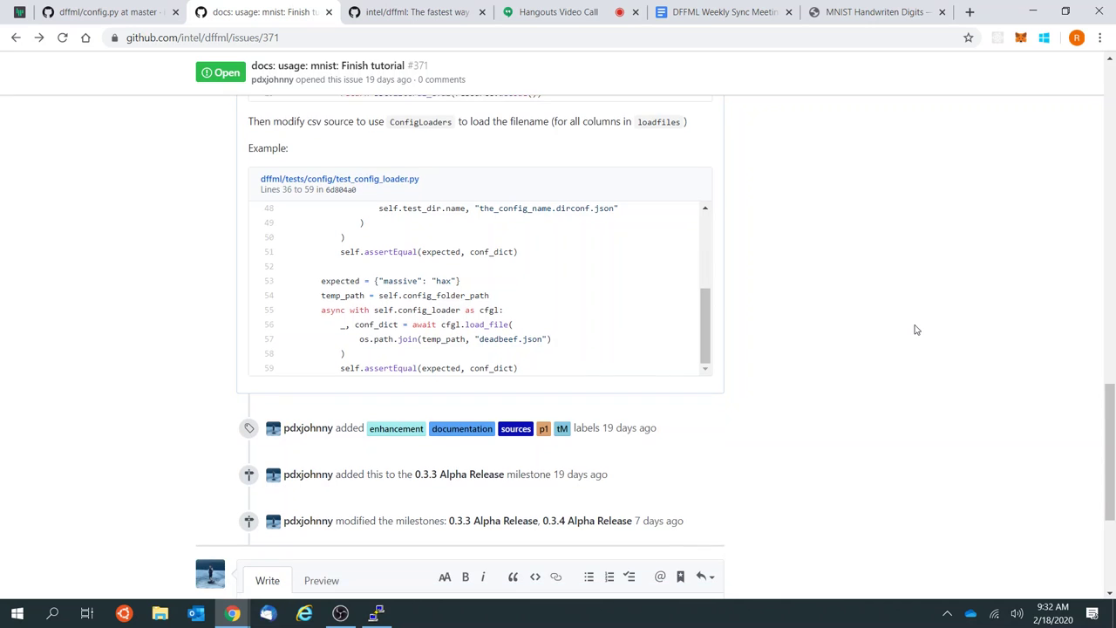
pyautogui.scroll(-1, 913, 347)
pyautogui.scroll(3, 913, 346)
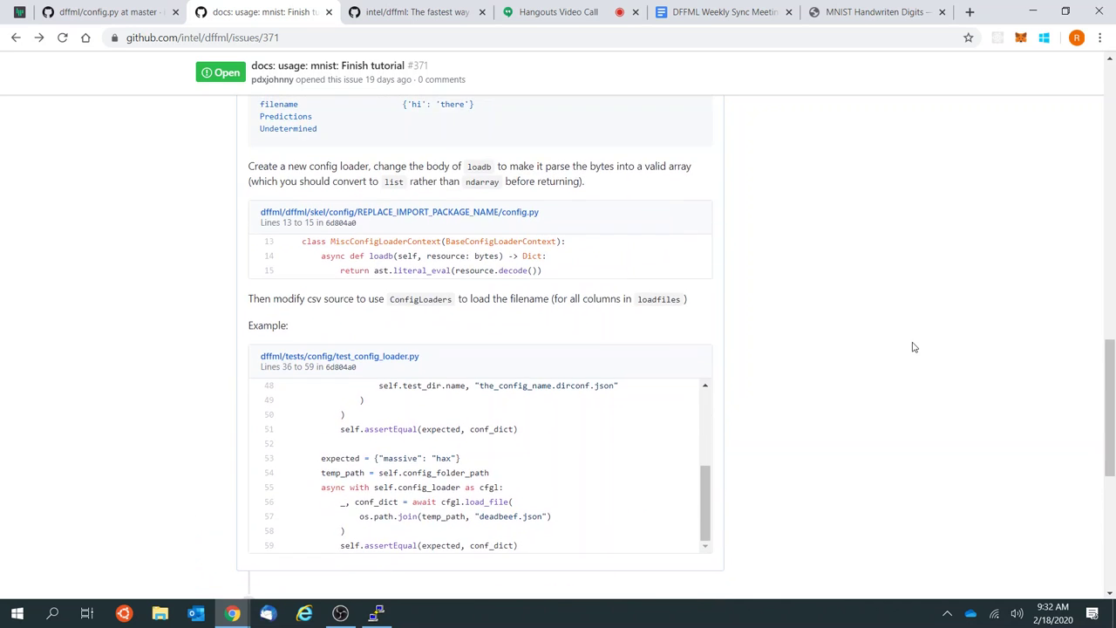
pyautogui.scroll(2, 913, 346)
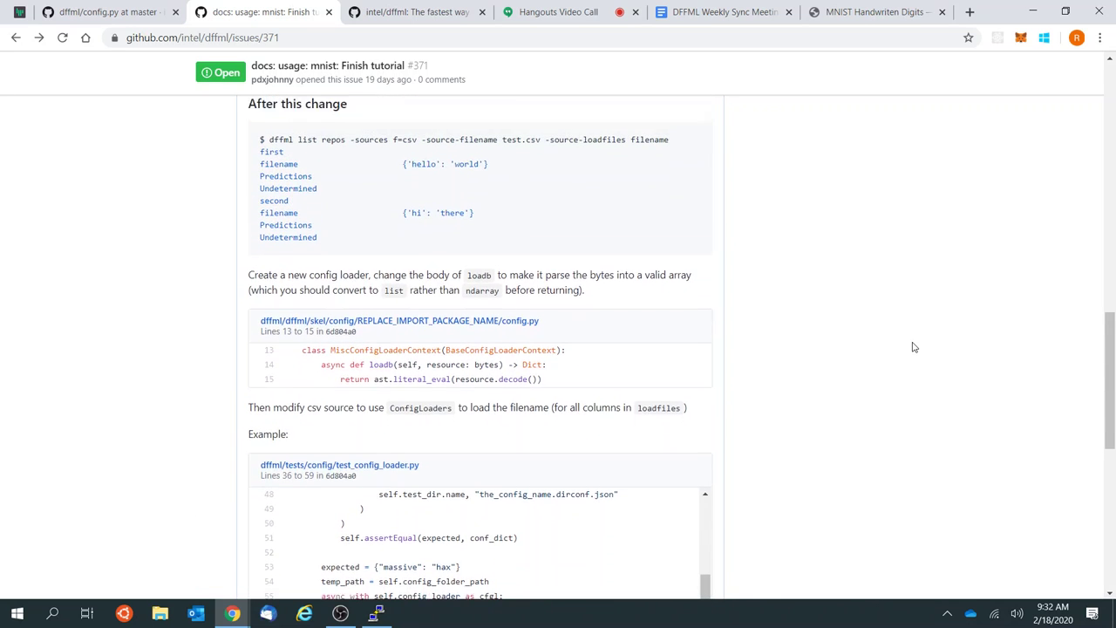
pyautogui.scroll(2, 913, 347)
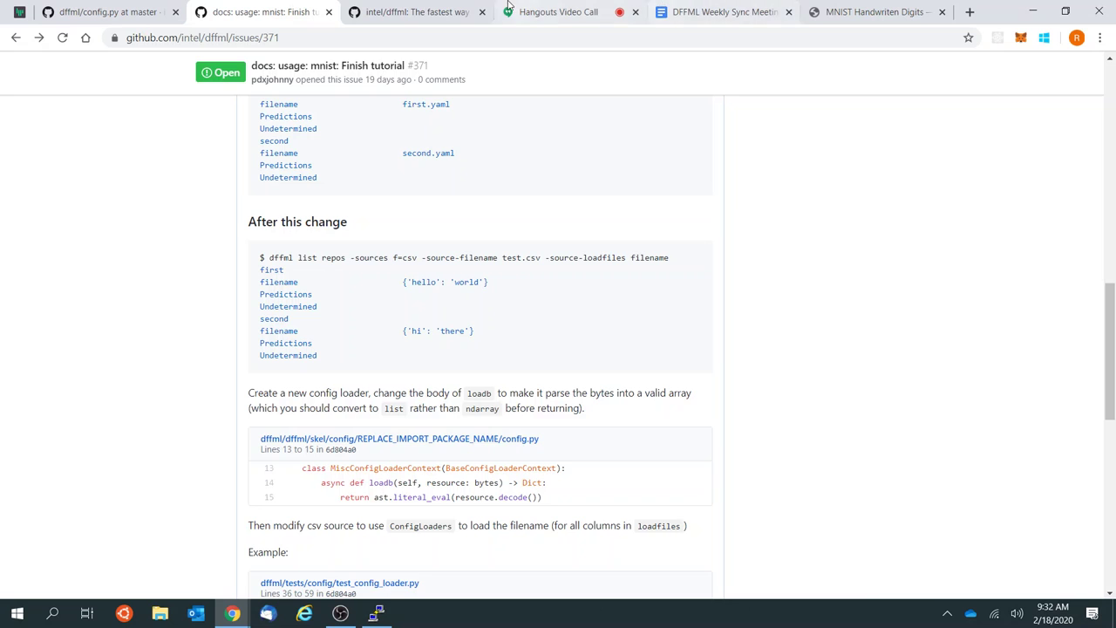
pyautogui.click(471, 11)
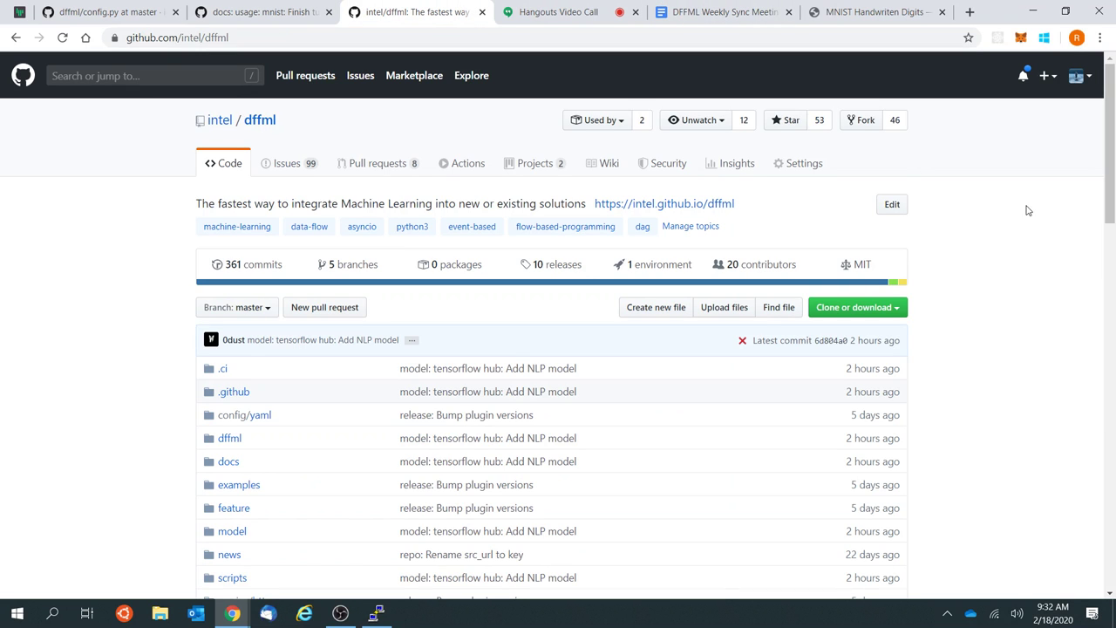
pyautogui.click(617, 6)
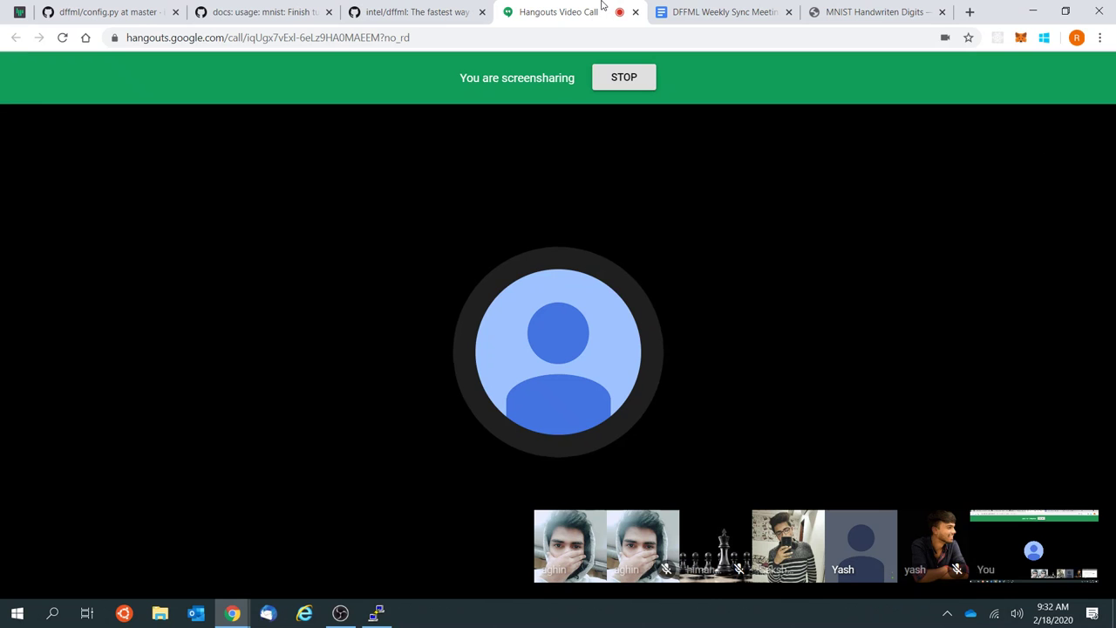
pyautogui.click(410, 9)
pyautogui.click(545, 6)
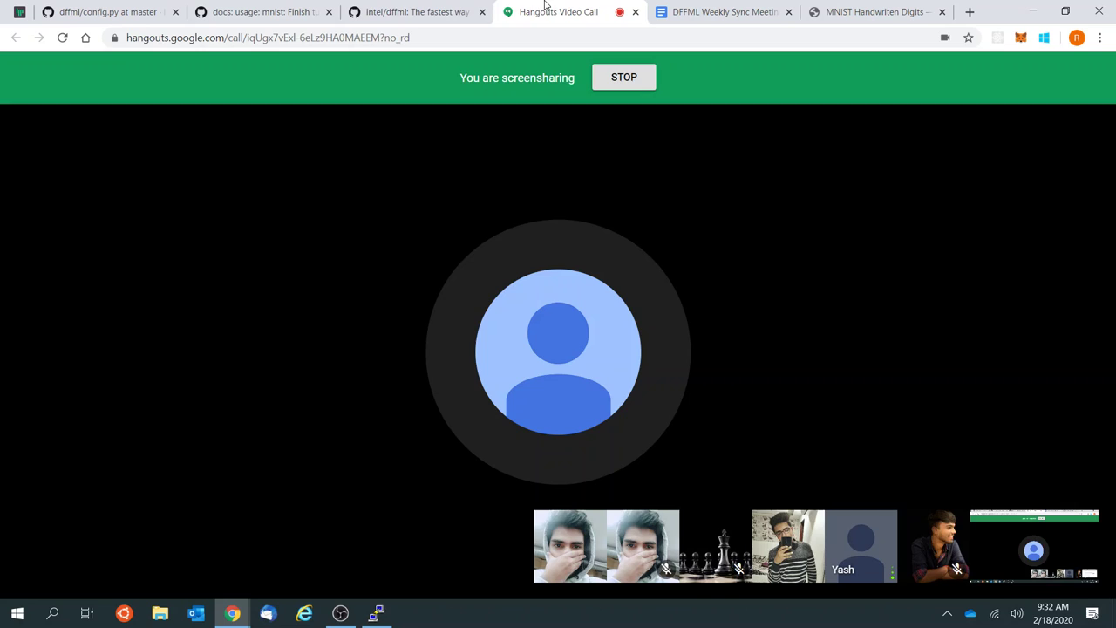
pyautogui.click(441, 7)
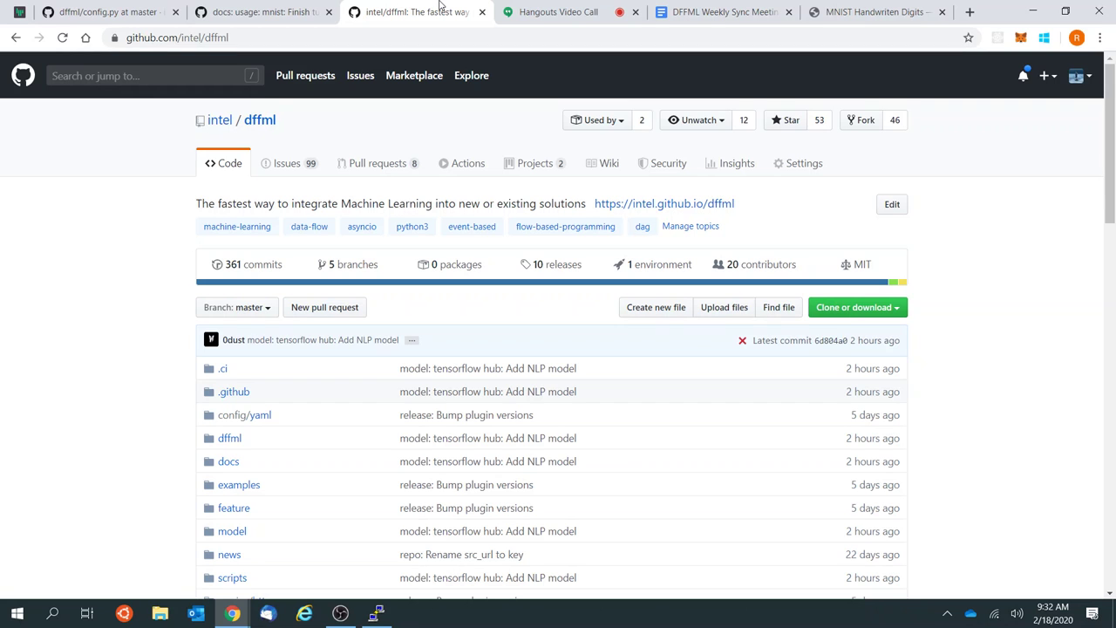
pyautogui.click(568, 11)
pyautogui.click(419, 12)
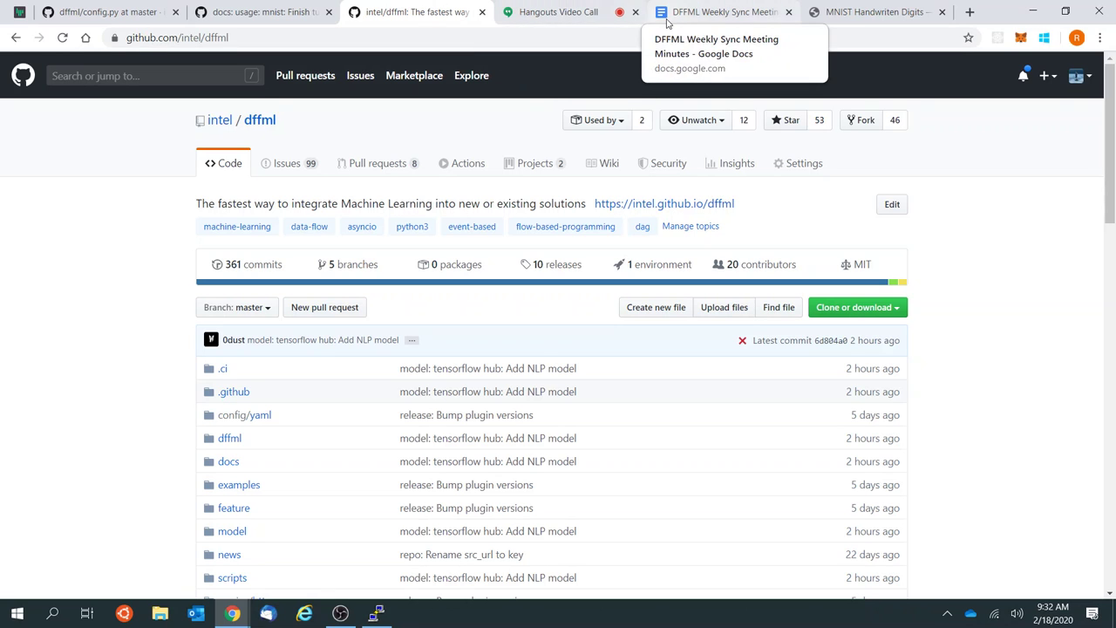
pyautogui.click(571, 11)
pyautogui.click(442, 7)
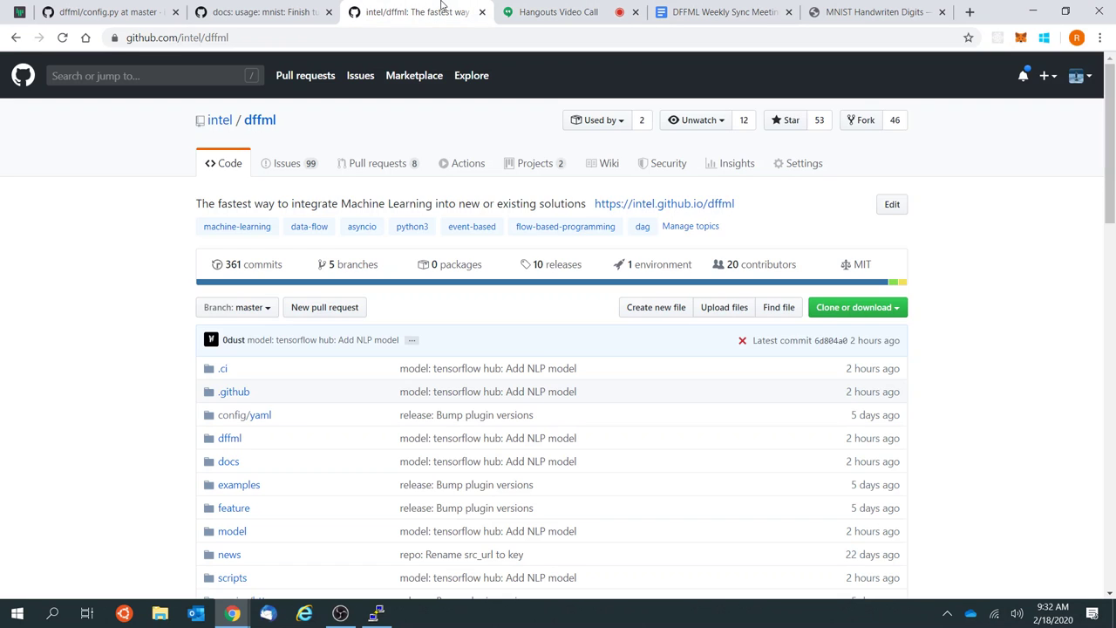
# Step: Recheck the config loader instructions in issue #371 and return to the issue's opening description
pyautogui.click(321, 11)
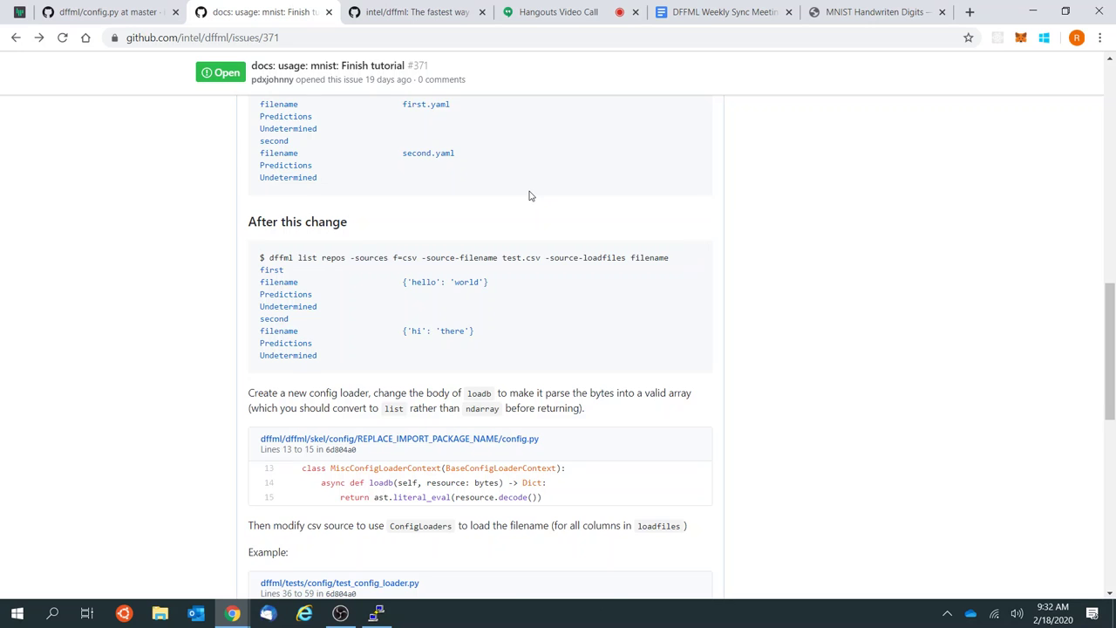
pyautogui.scroll(-3, 529, 195)
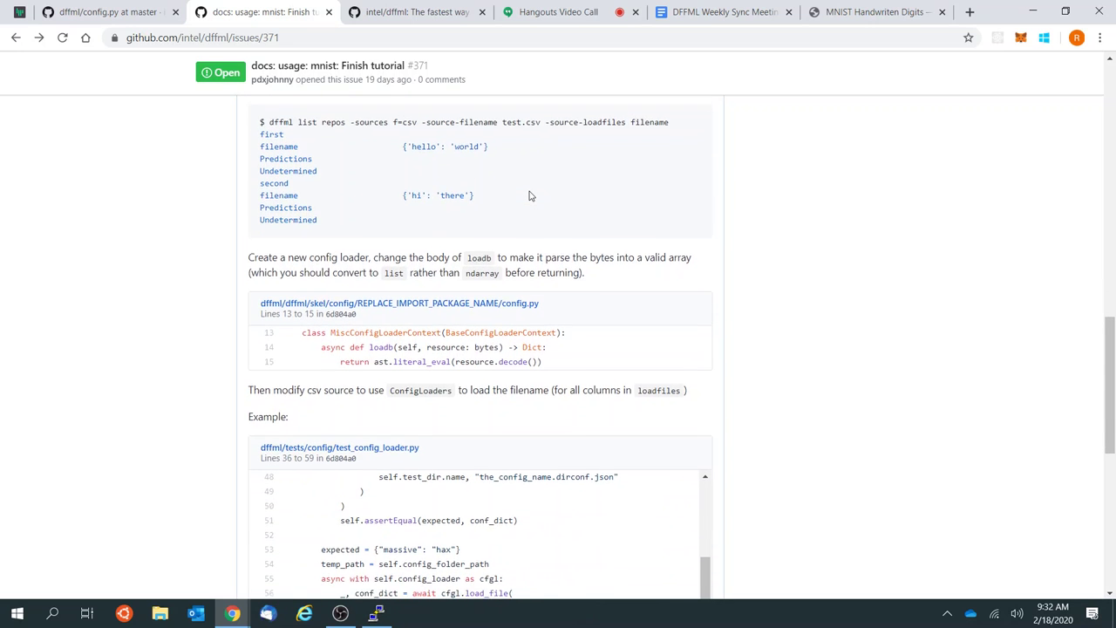
pyautogui.scroll(-1, 528, 196)
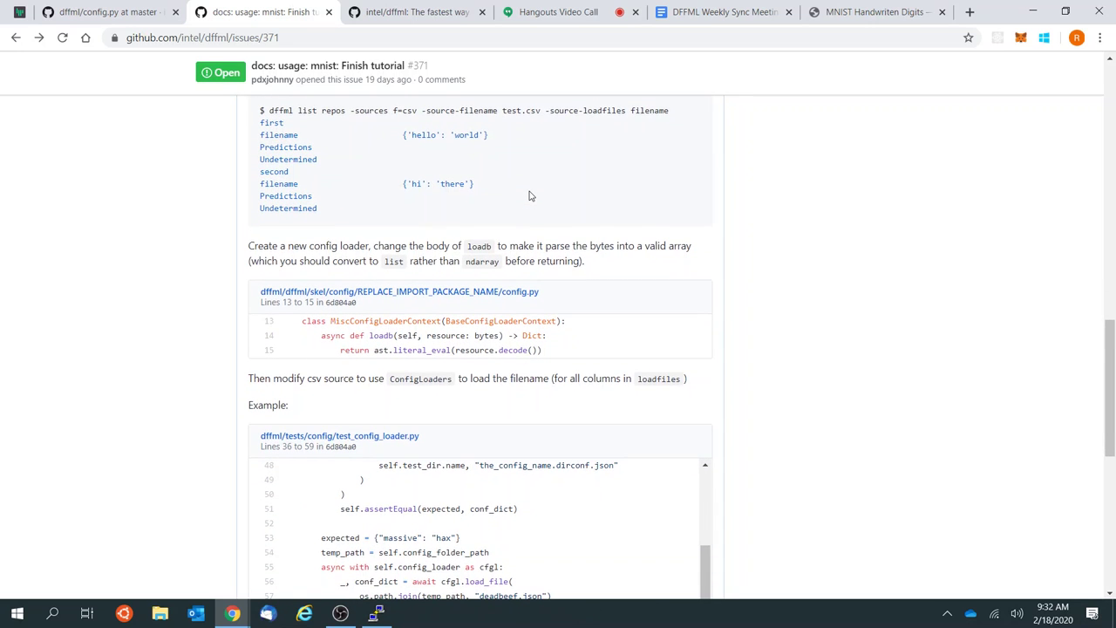
pyautogui.scroll(10, 528, 196)
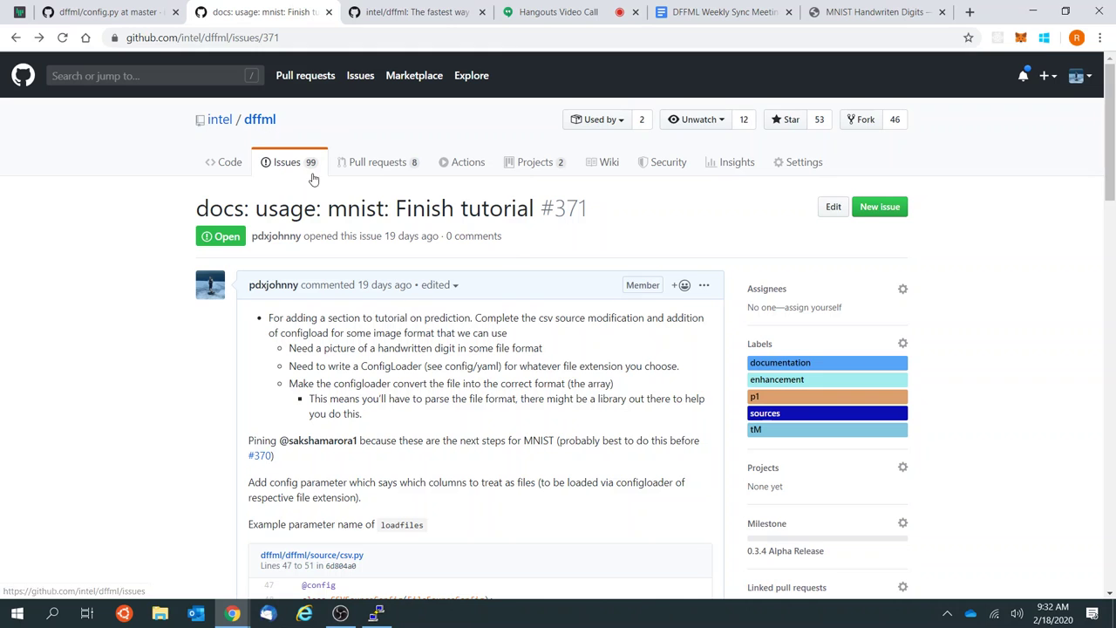
# Step: Open the tests folder of the intel/dffml repository and look through its contents
pyautogui.click(446, 10)
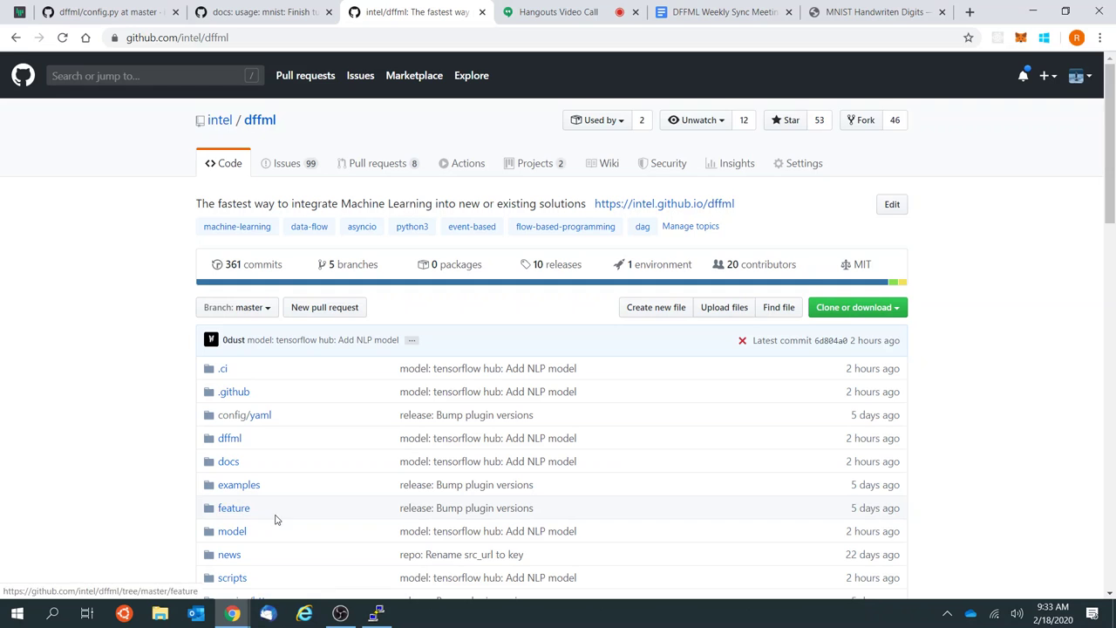
pyautogui.scroll(-2, 275, 519)
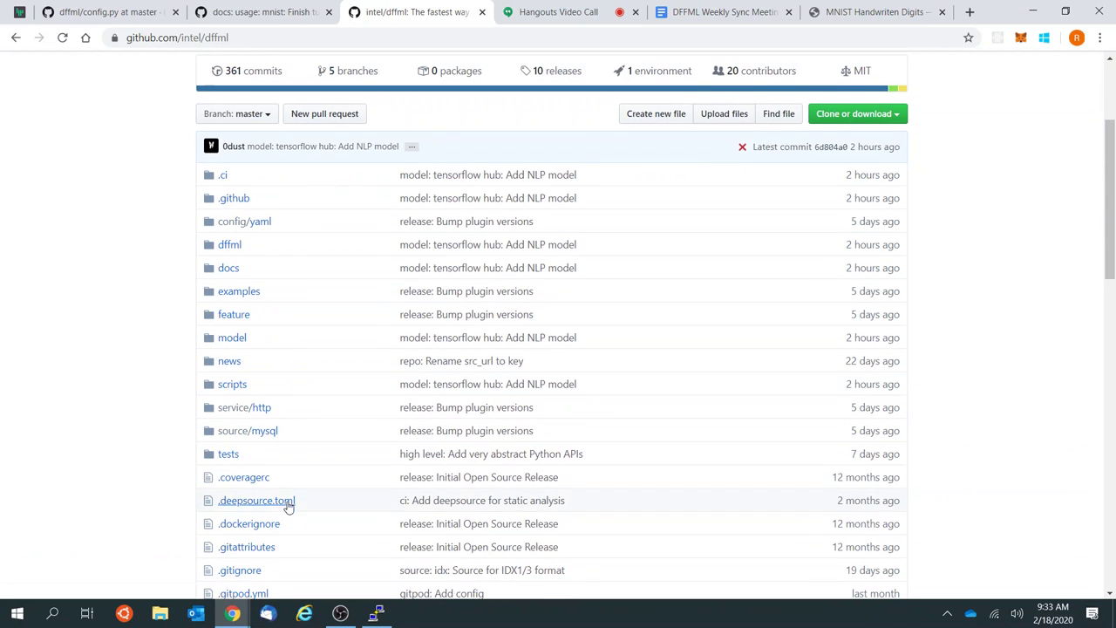
pyautogui.click(230, 454)
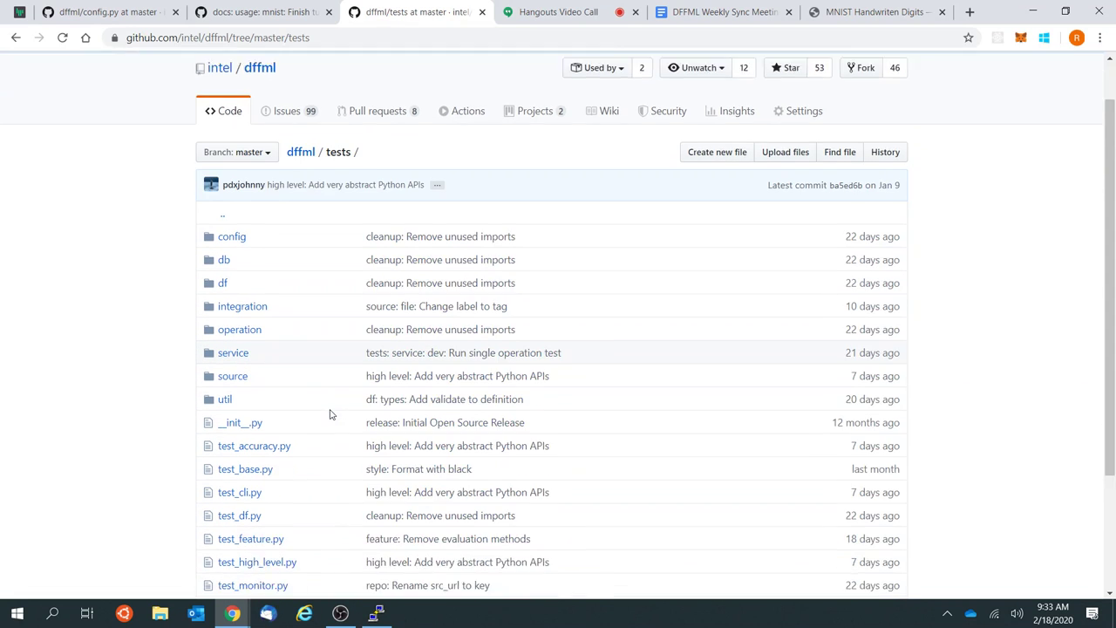
pyautogui.scroll(-1, 330, 414)
pyautogui.scroll(1, 329, 415)
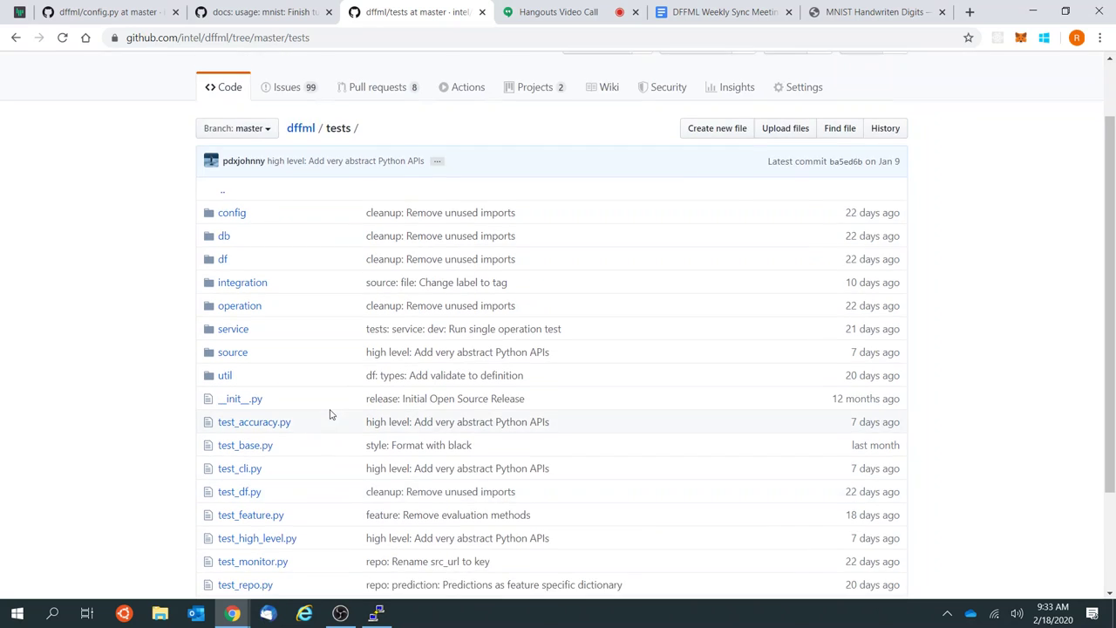
pyautogui.scroll(1, 330, 414)
# Step: Open the test_config_loader.py example linked in issue #371 in a new tab and bring it up
pyautogui.click(288, 11)
pyautogui.scroll(-3, 441, 385)
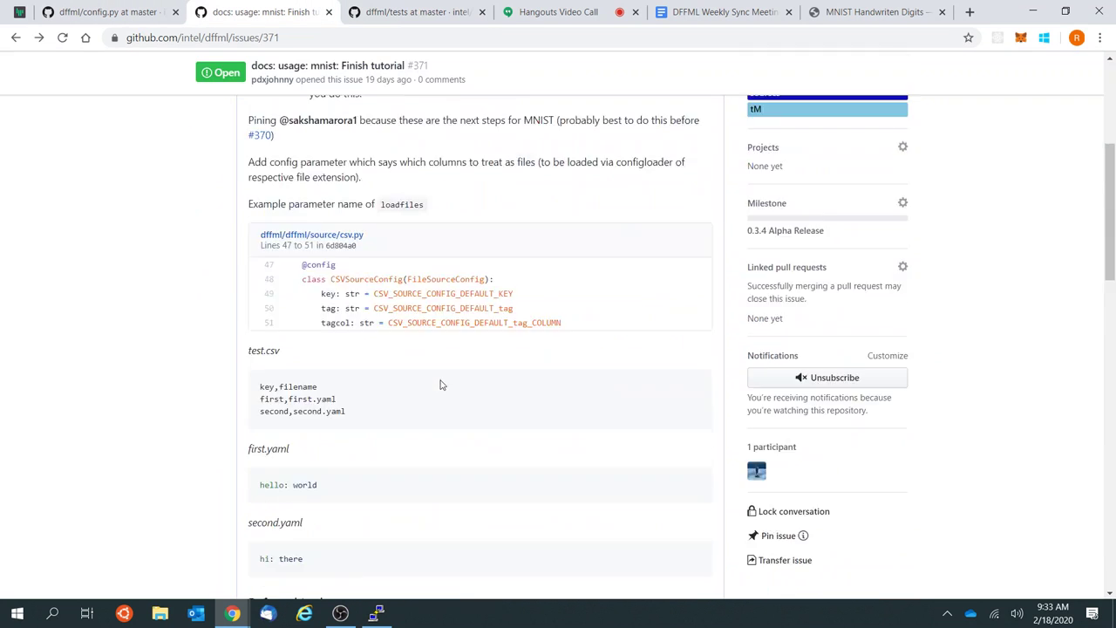
pyautogui.scroll(-5, 440, 385)
pyautogui.scroll(-3, 387, 463)
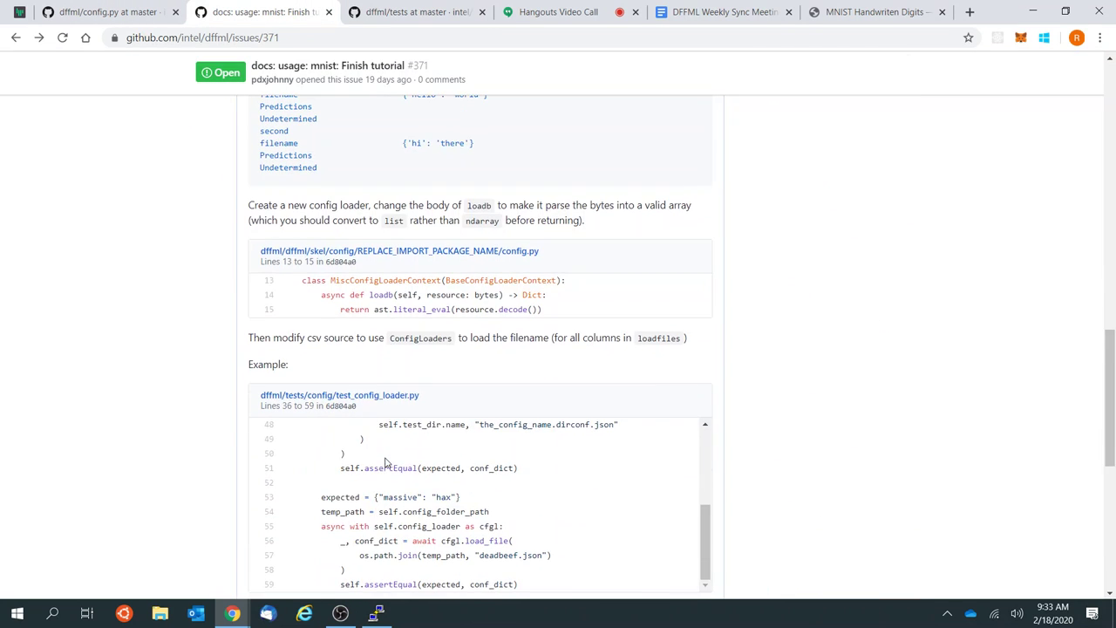
pyautogui.rightClick(368, 404)
pyautogui.click(388, 408)
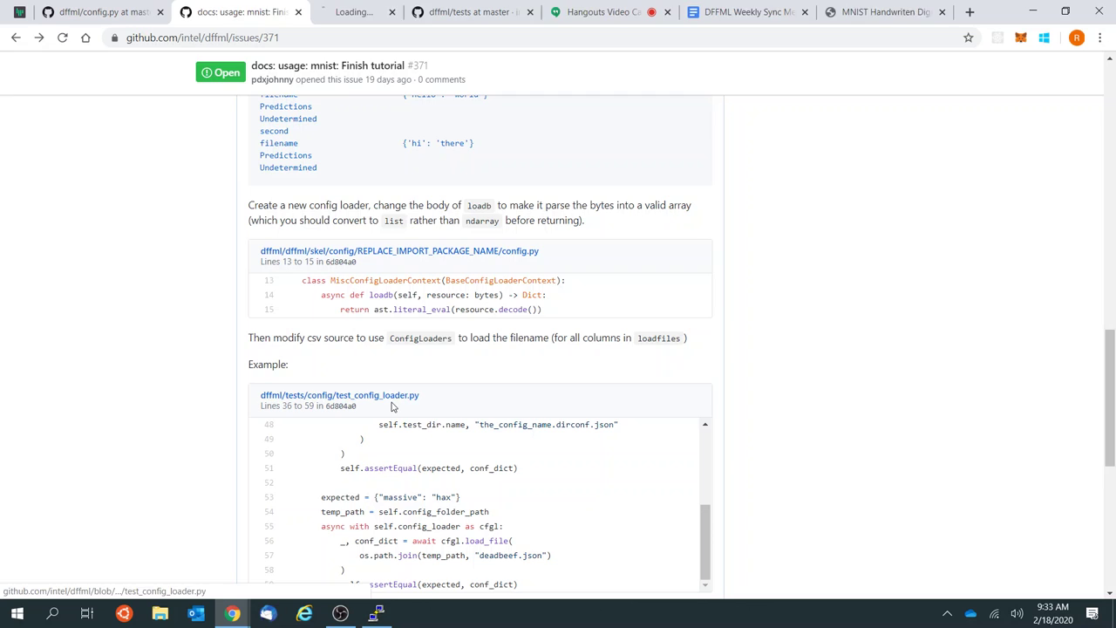
pyautogui.click(346, 9)
# Step: Examine how test_config_loader.py creates its JSON files in setUpClass and loads them through ConfigLoaders in test_run
pyautogui.scroll(5, 556, 319)
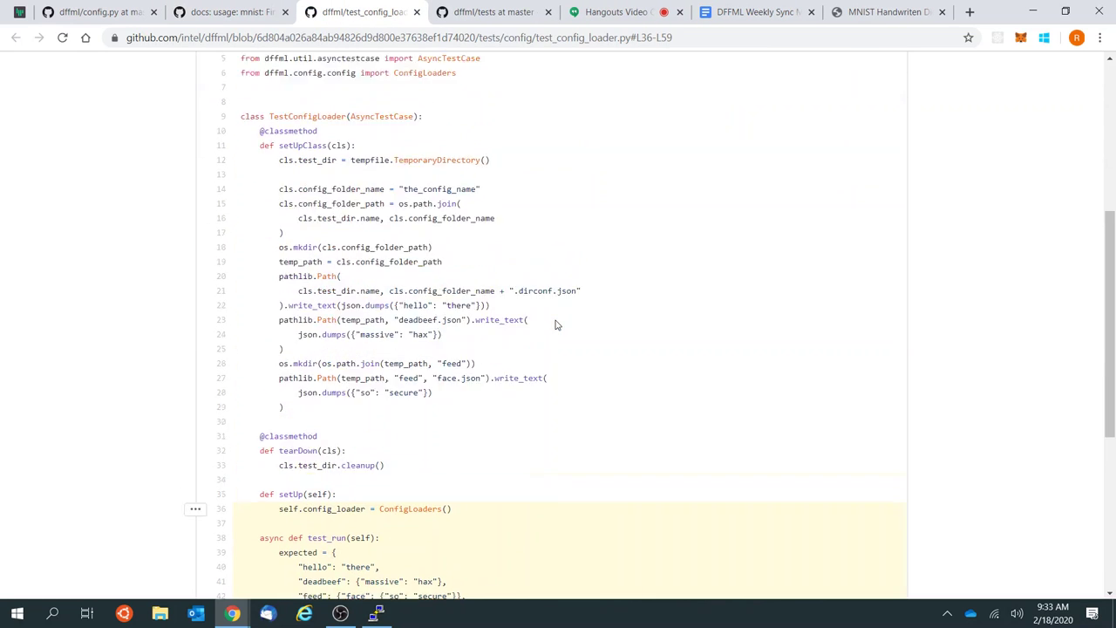
pyautogui.scroll(2, 556, 325)
pyautogui.scroll(-5, 556, 324)
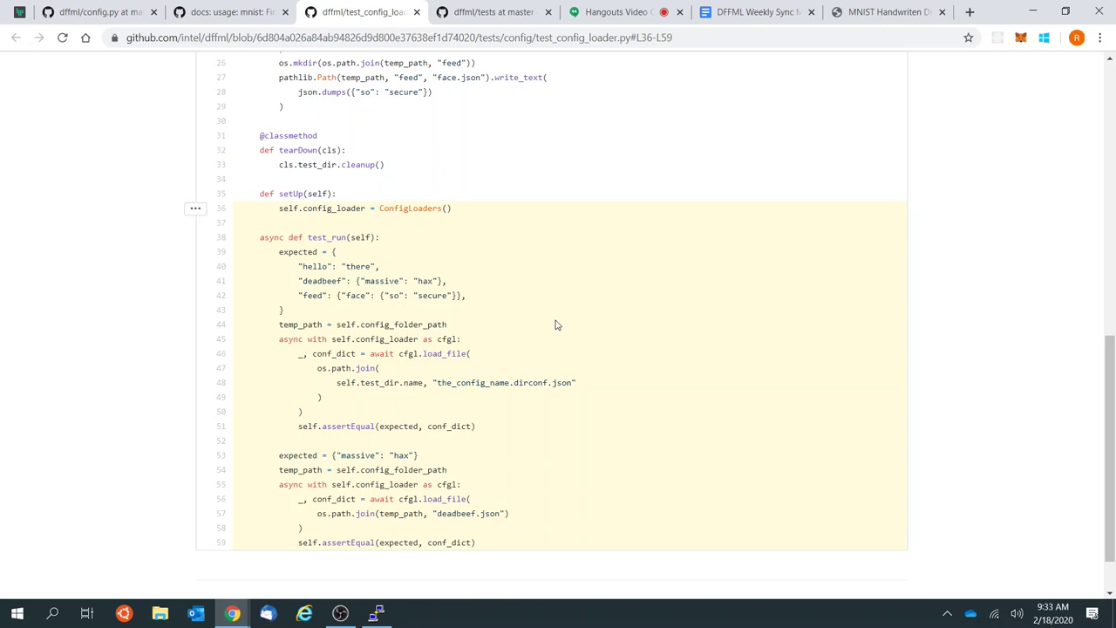
pyautogui.scroll(3, 556, 324)
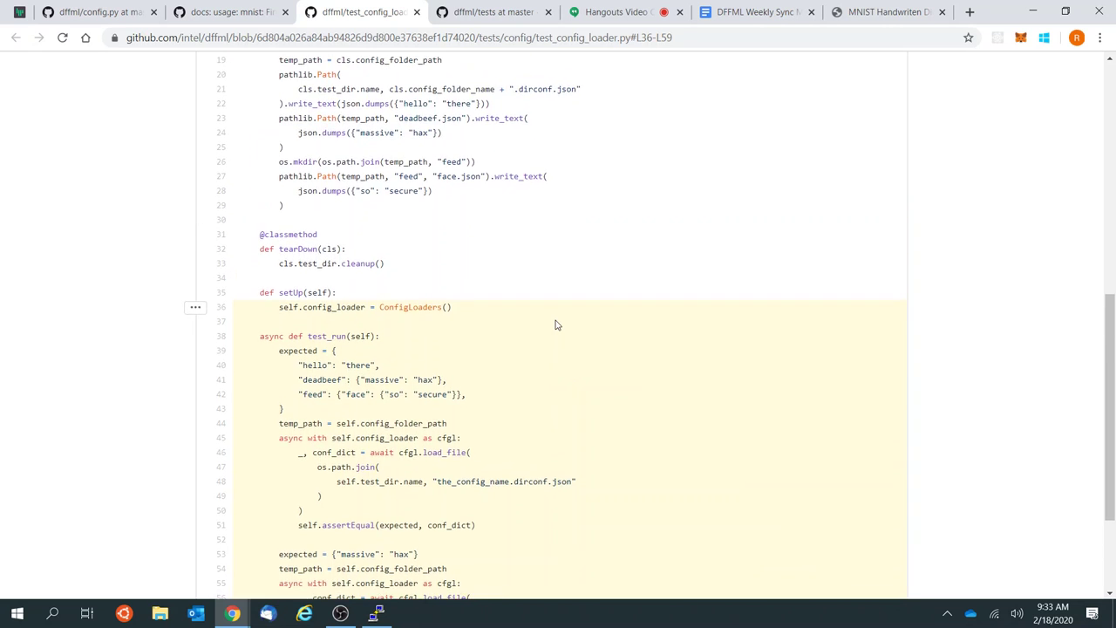
pyautogui.scroll(1, 555, 325)
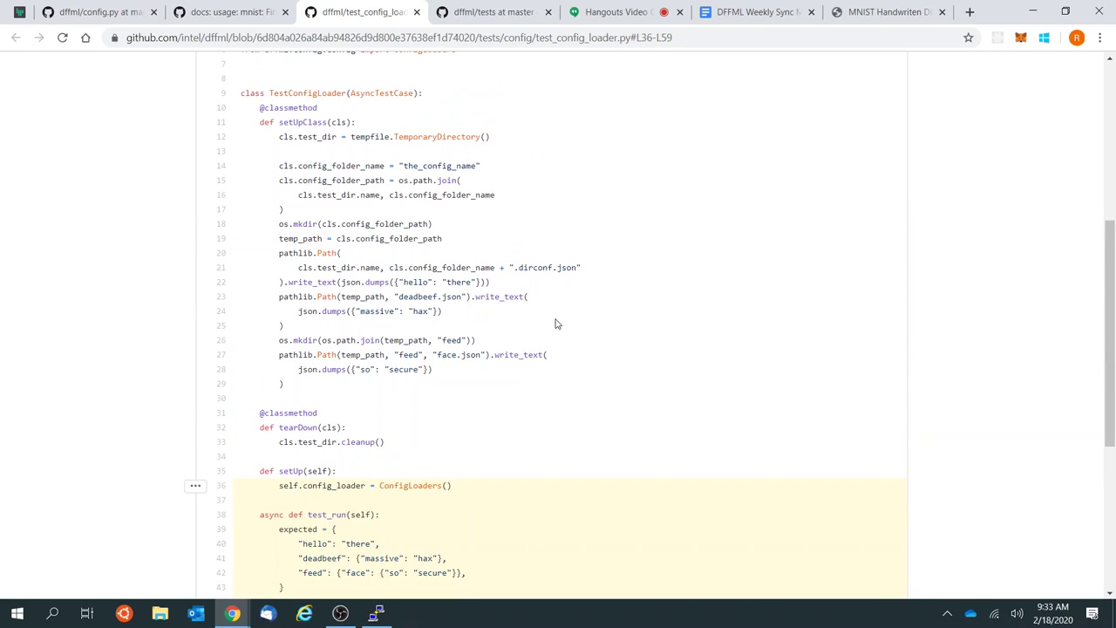
pyautogui.scroll(5, 410, 267)
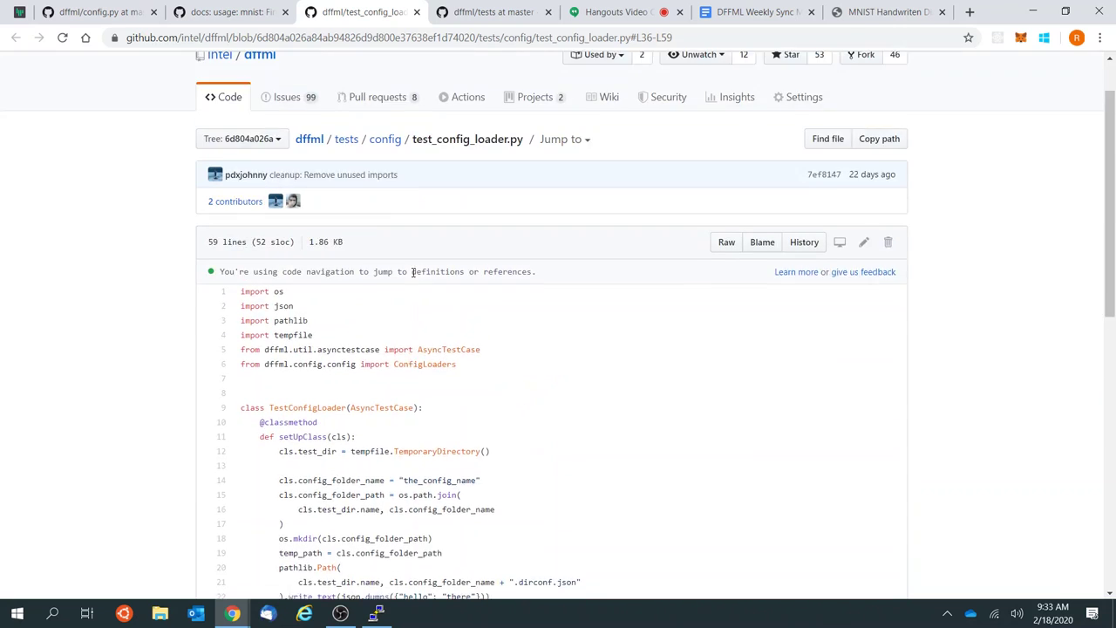
# Step: Open the data.py file in the dffml/util folder of the dffml repository
pyautogui.click(314, 211)
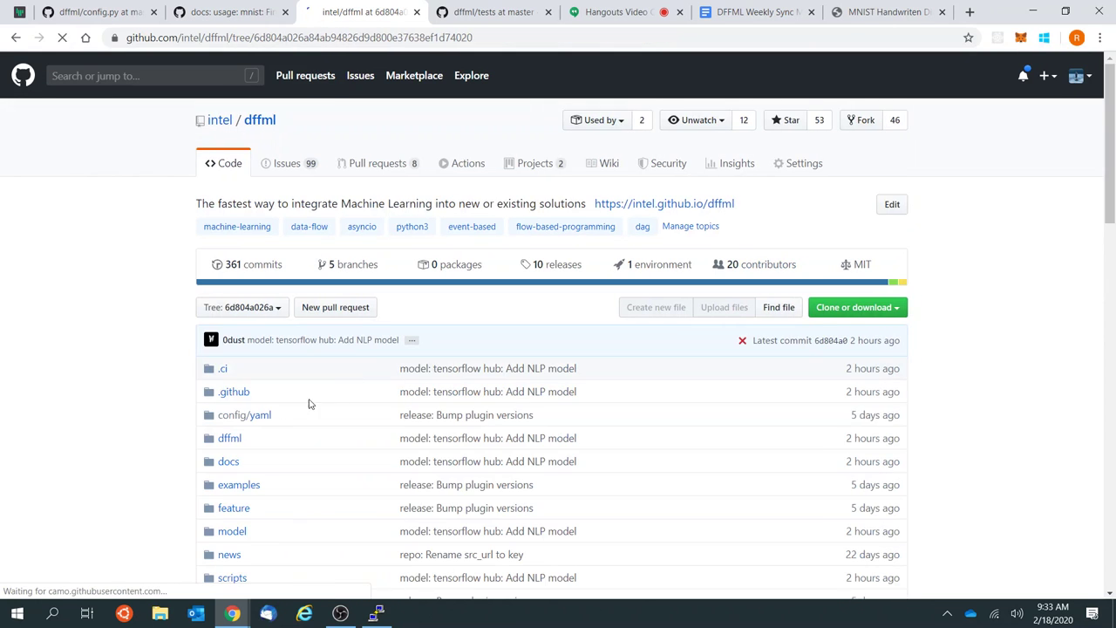
pyautogui.scroll(-2, 219, 499)
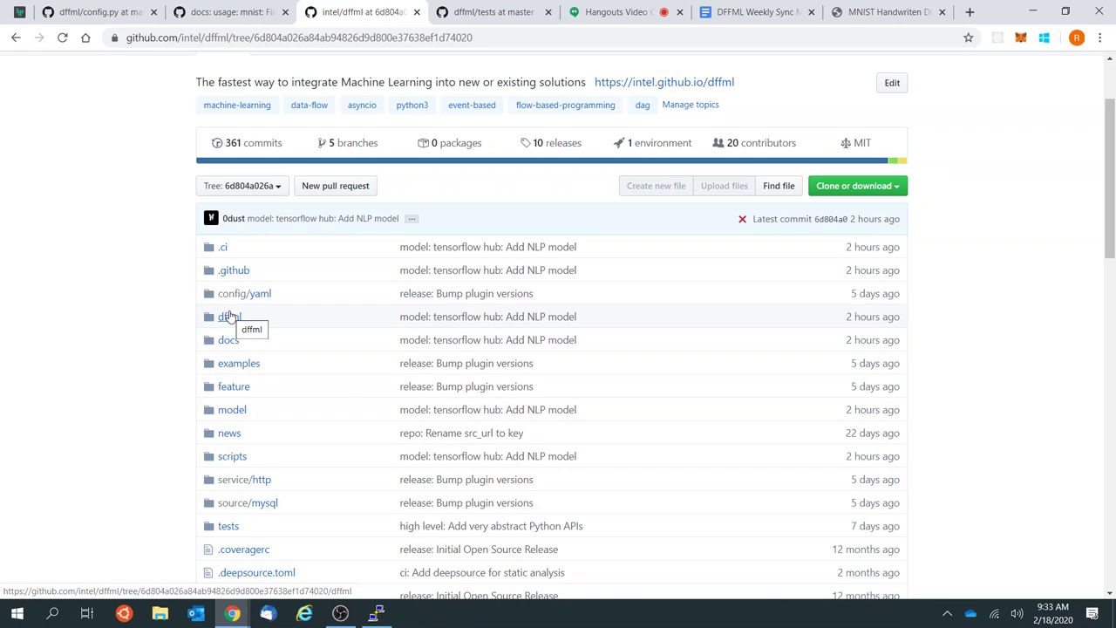
pyautogui.click(230, 316)
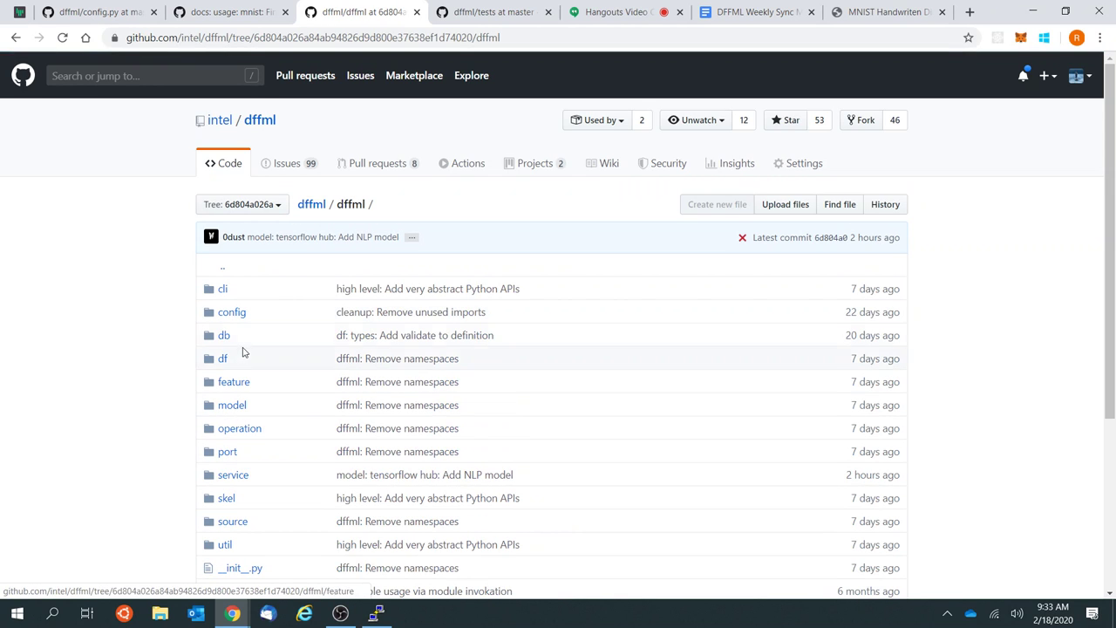
pyautogui.click(225, 545)
pyautogui.scroll(-2, 287, 451)
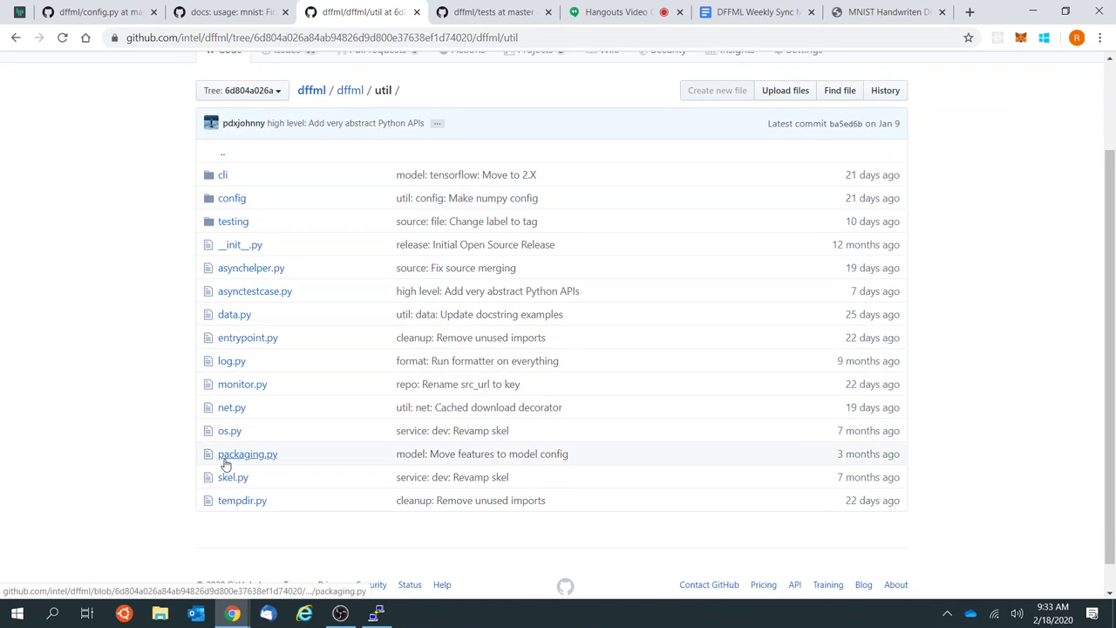
pyautogui.click(248, 316)
# Step: Examine the explore_directories doctest in data.py, with its temporary directory structure, along with the function code and nested_apply
pyautogui.scroll(-6, 305, 301)
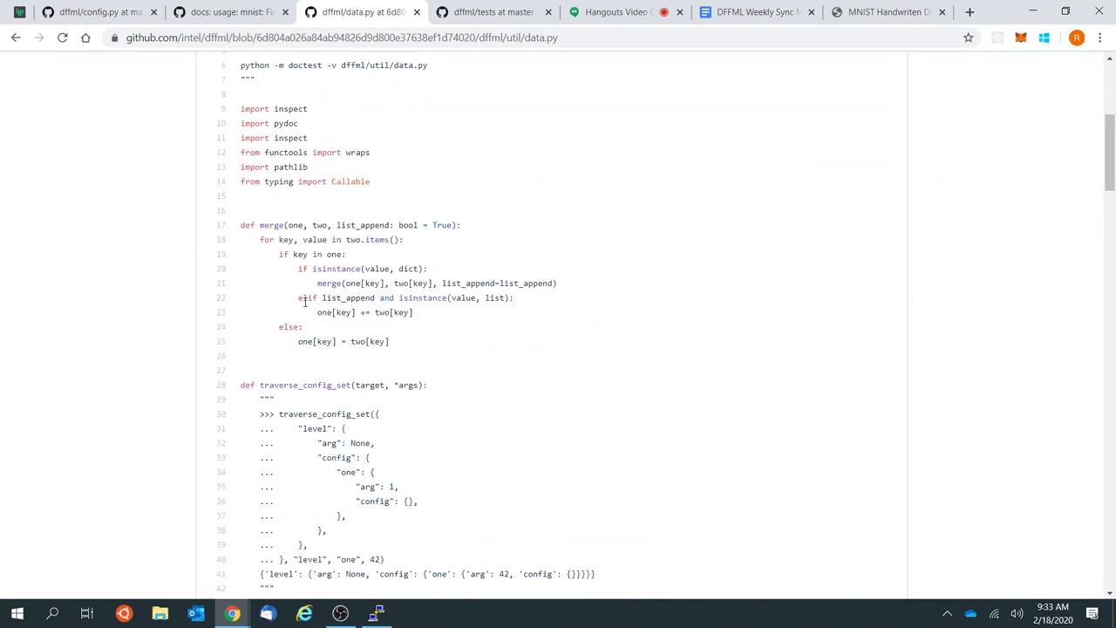
pyautogui.scroll(-20, 304, 302)
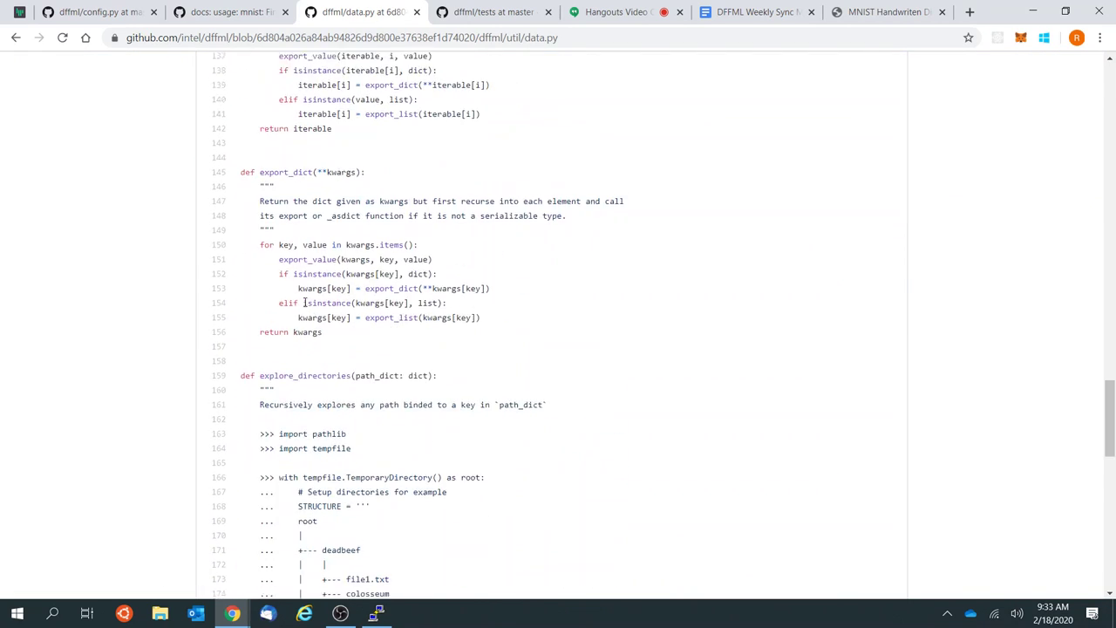
pyautogui.scroll(-4, 305, 302)
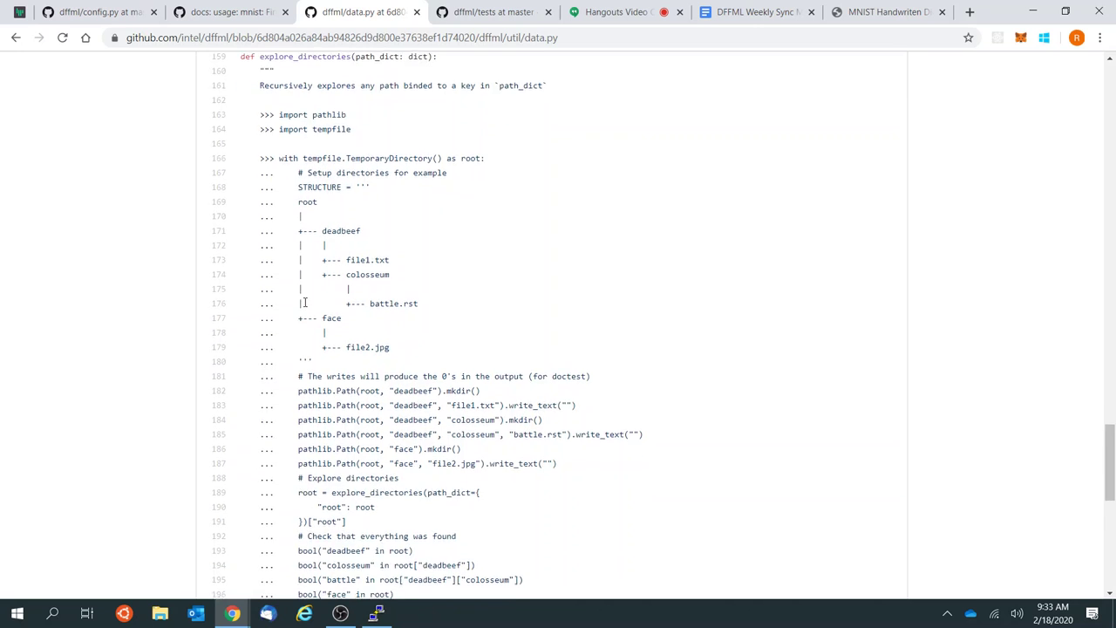
pyautogui.scroll(-5, 304, 302)
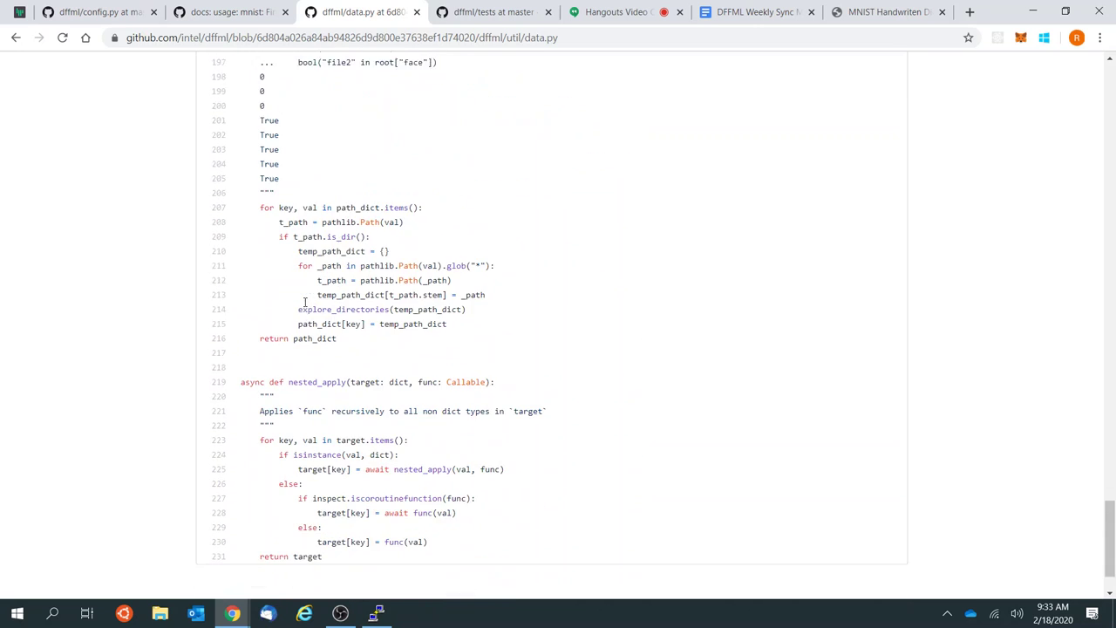
pyautogui.scroll(5, 305, 303)
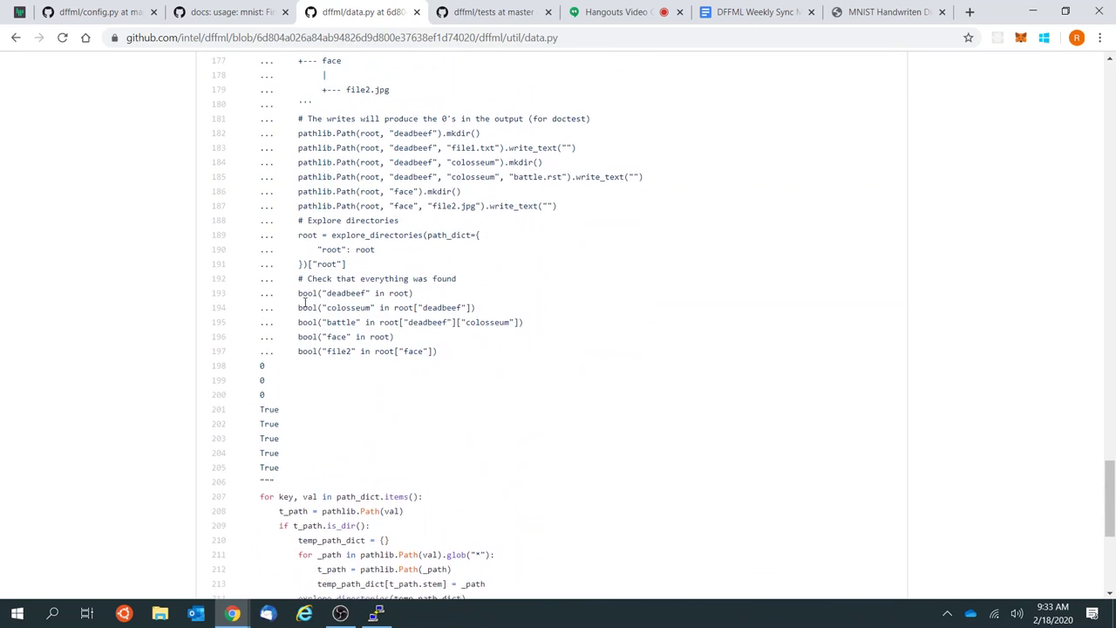
pyautogui.scroll(3, 304, 307)
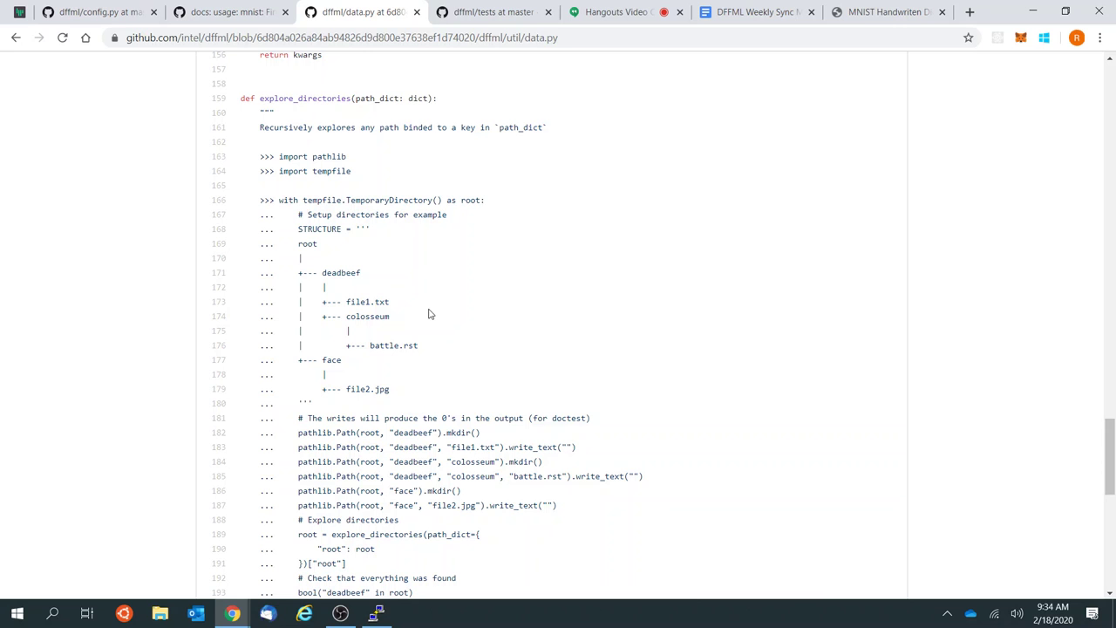
pyautogui.scroll(-3, 491, 419)
pyautogui.scroll(-2, 491, 419)
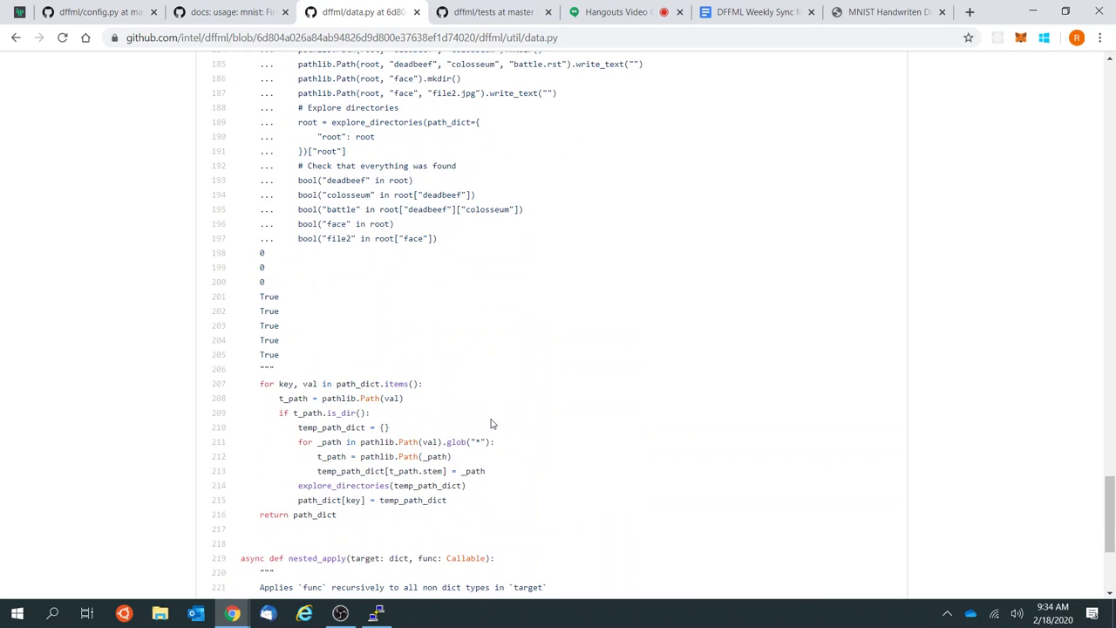
pyautogui.scroll(2, 492, 424)
pyautogui.scroll(2, 491, 424)
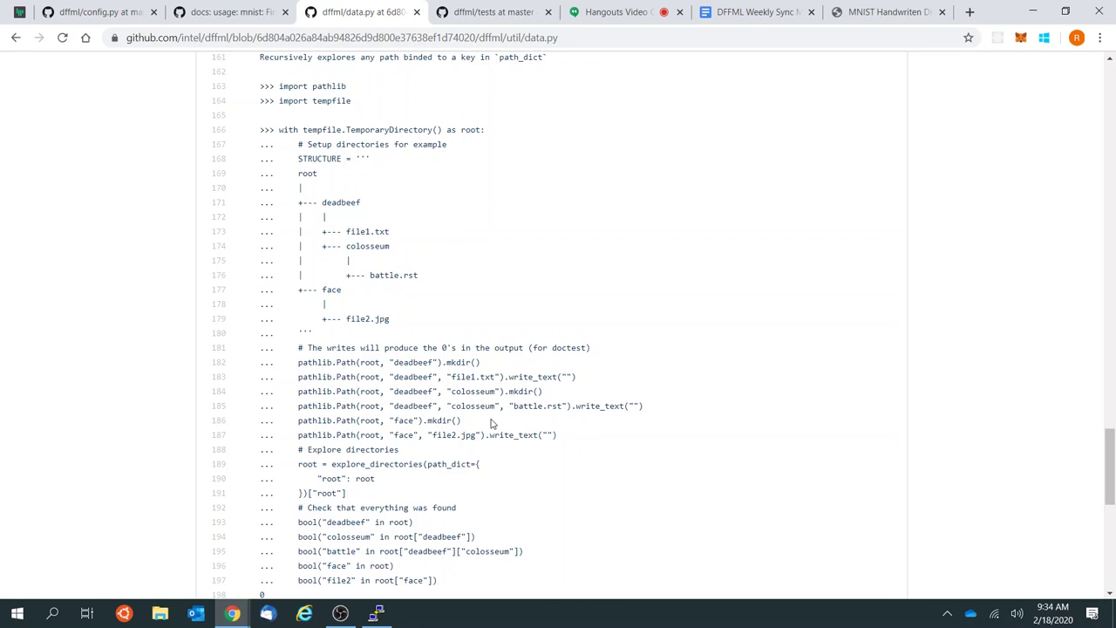
pyautogui.scroll(3, 491, 424)
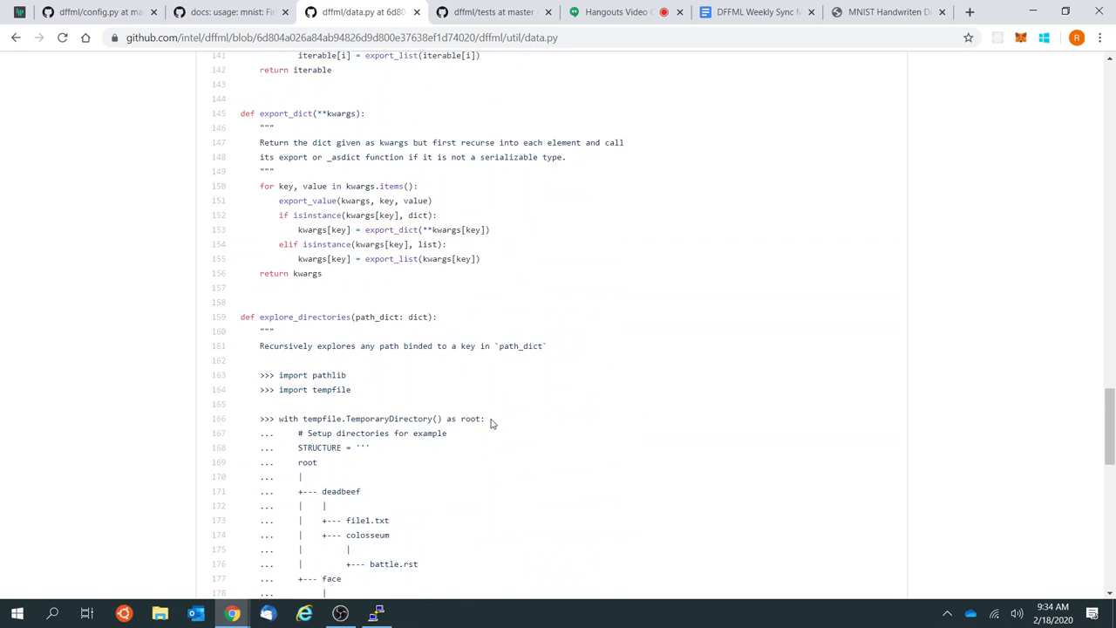
pyautogui.scroll(-5, 491, 424)
pyautogui.scroll(-10, 491, 424)
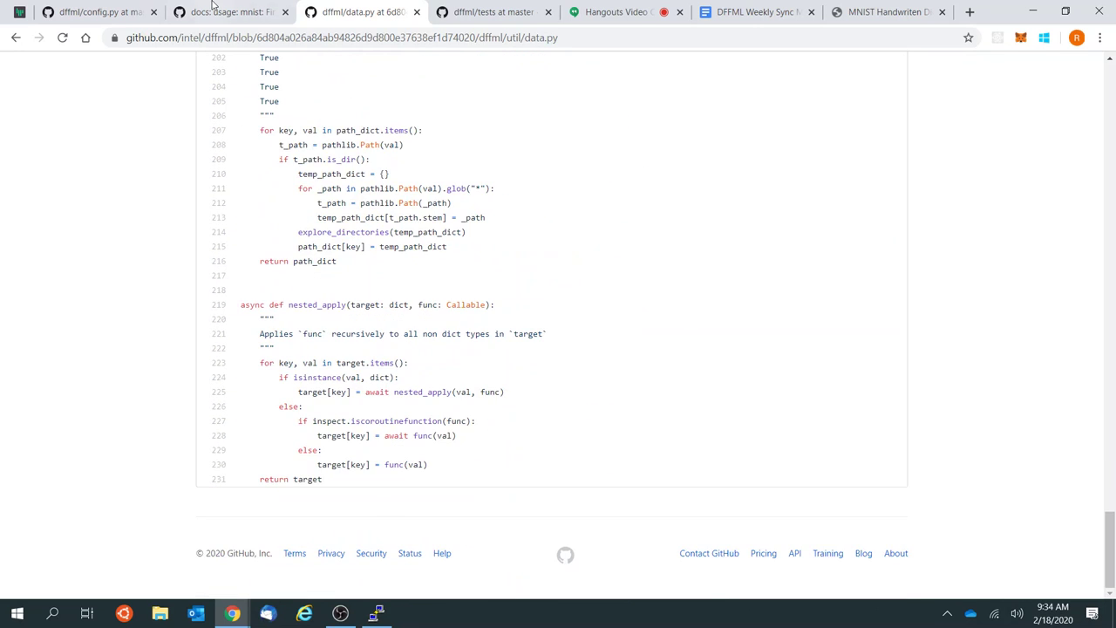
# Step: Return to issue #371 and review the ConfigLoaders instance and expected dictionary in the embedded test_config_loader.py example
pyautogui.click(212, 5)
pyautogui.scroll(-3, 523, 349)
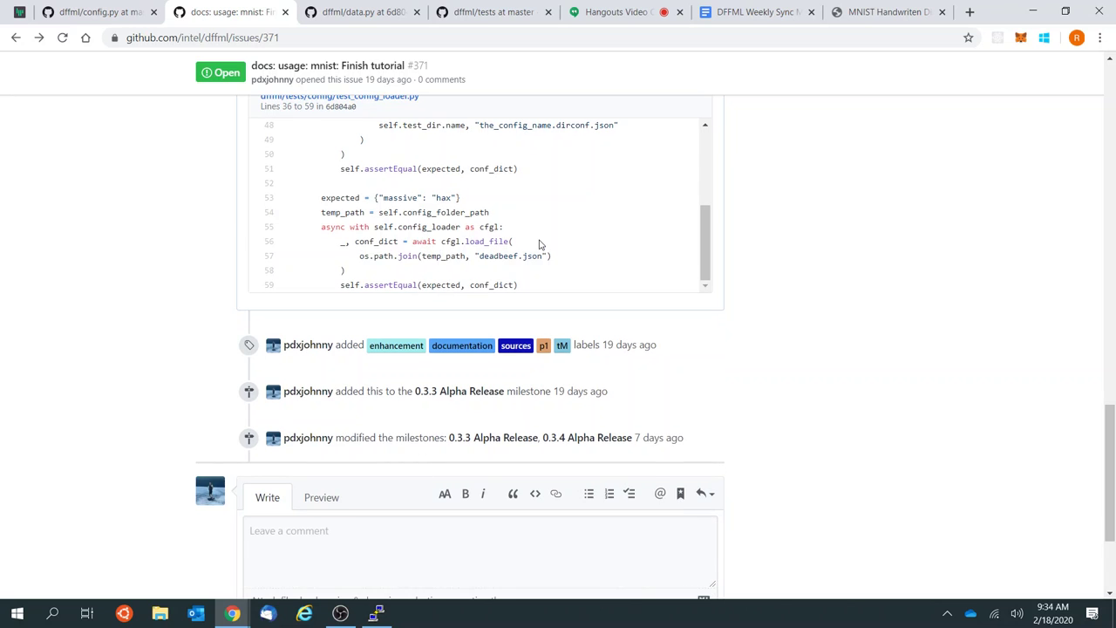
pyautogui.scroll(1, 539, 245)
pyautogui.scroll(2, 539, 245)
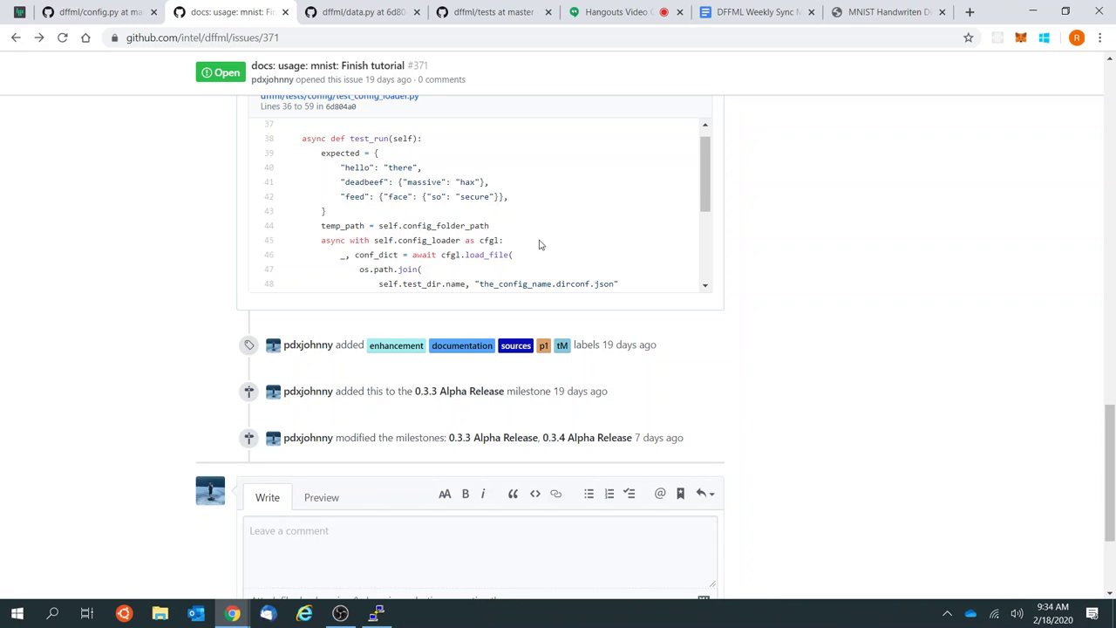
pyautogui.scroll(1, 539, 245)
pyautogui.scroll(-2, 539, 244)
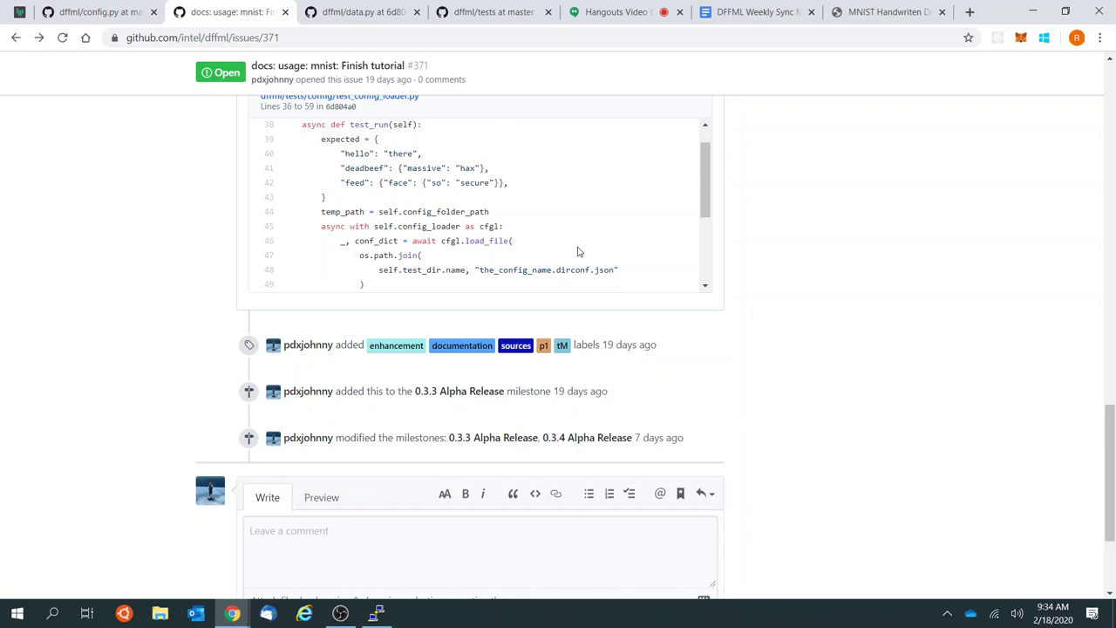
pyautogui.scroll(3, 524, 283)
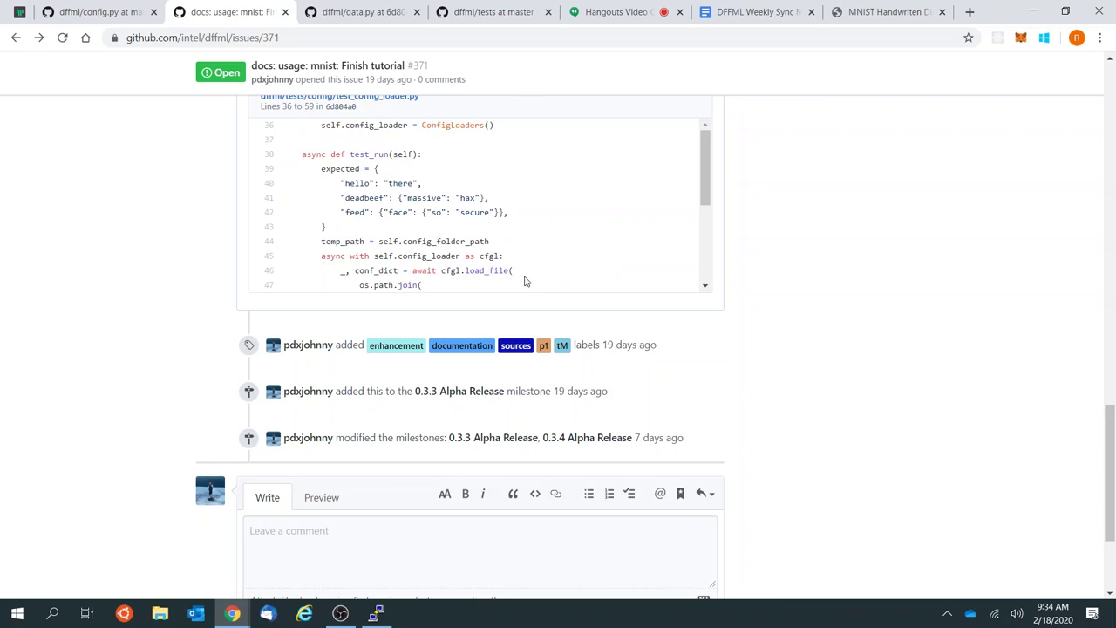
pyautogui.doubleClick(467, 232)
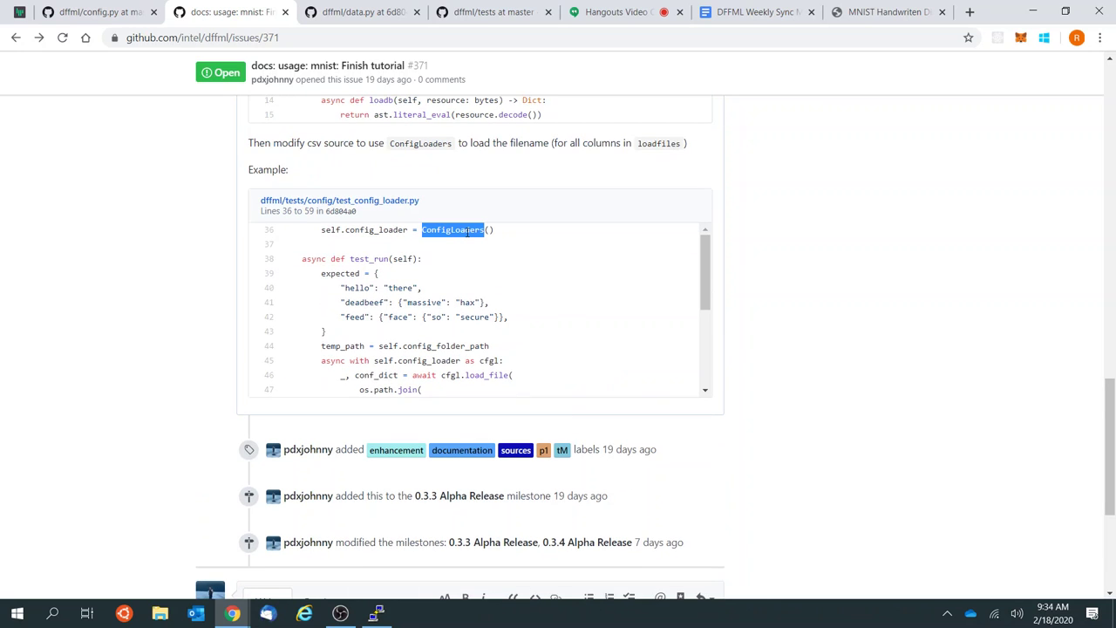
pyautogui.click(477, 287)
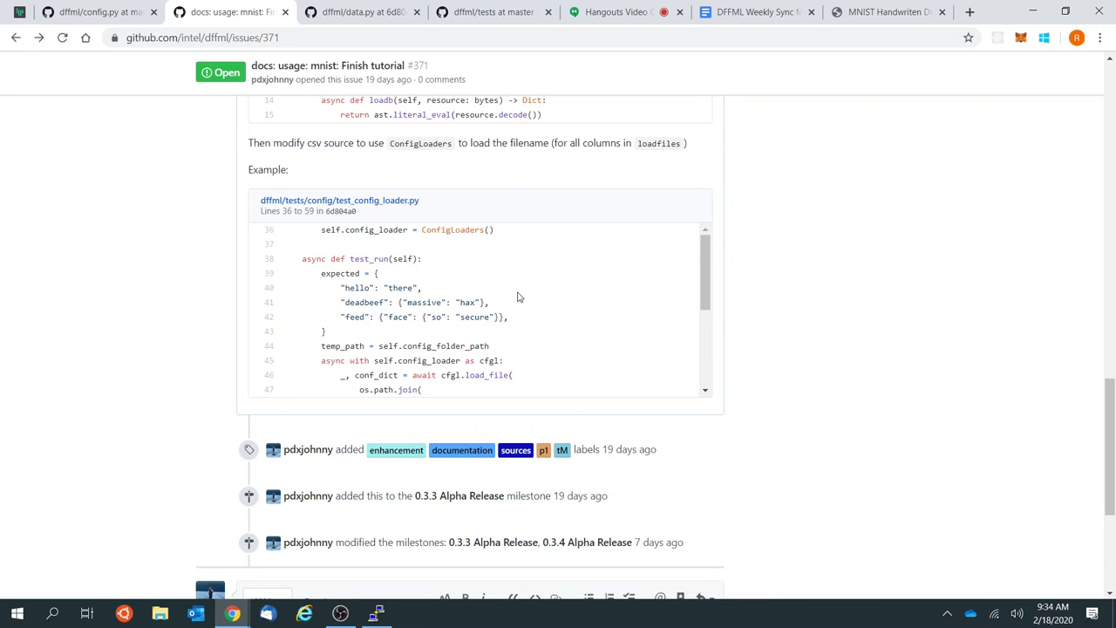
# Step: Examine the load_file calls for the_config_name.dirconf.json and deadbeef.json in the issue's embedded test_run example
pyautogui.scroll(-1, 518, 298)
pyautogui.scroll(-2, 517, 297)
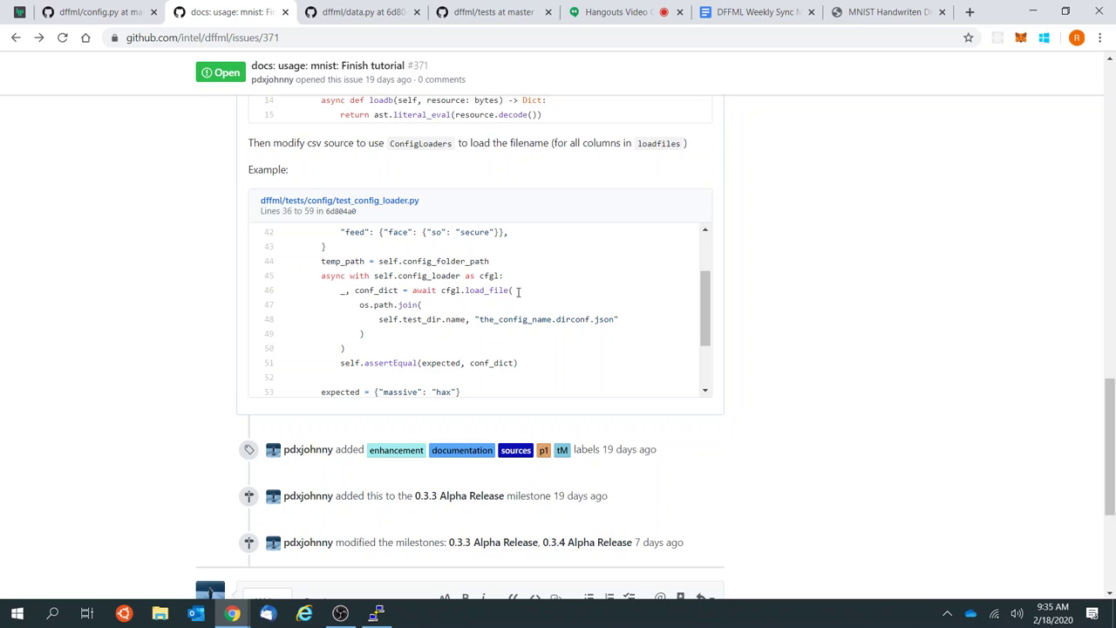
pyautogui.scroll(1, 524, 293)
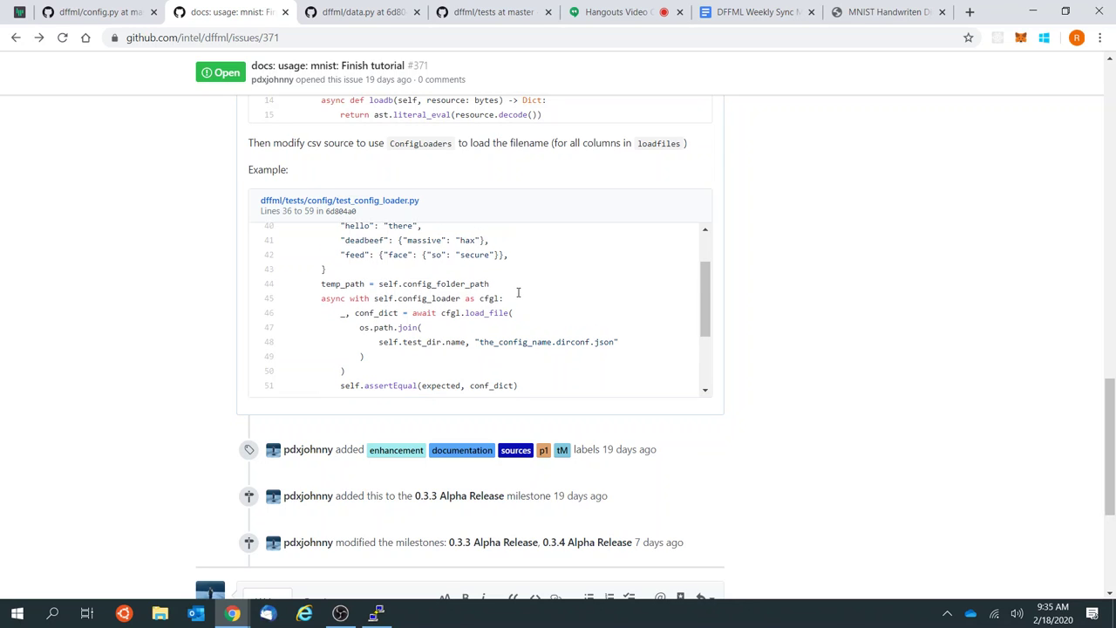
pyautogui.doubleClick(586, 298)
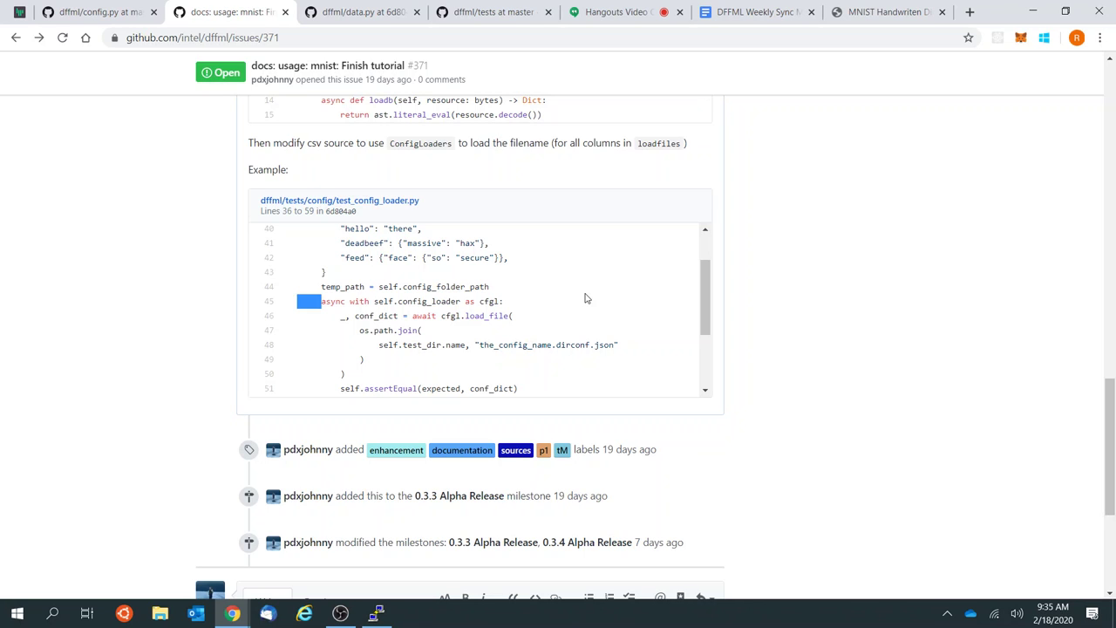
pyautogui.click(586, 298)
pyautogui.tripleClick(585, 305)
pyautogui.click(585, 308)
pyautogui.scroll(-1, 585, 308)
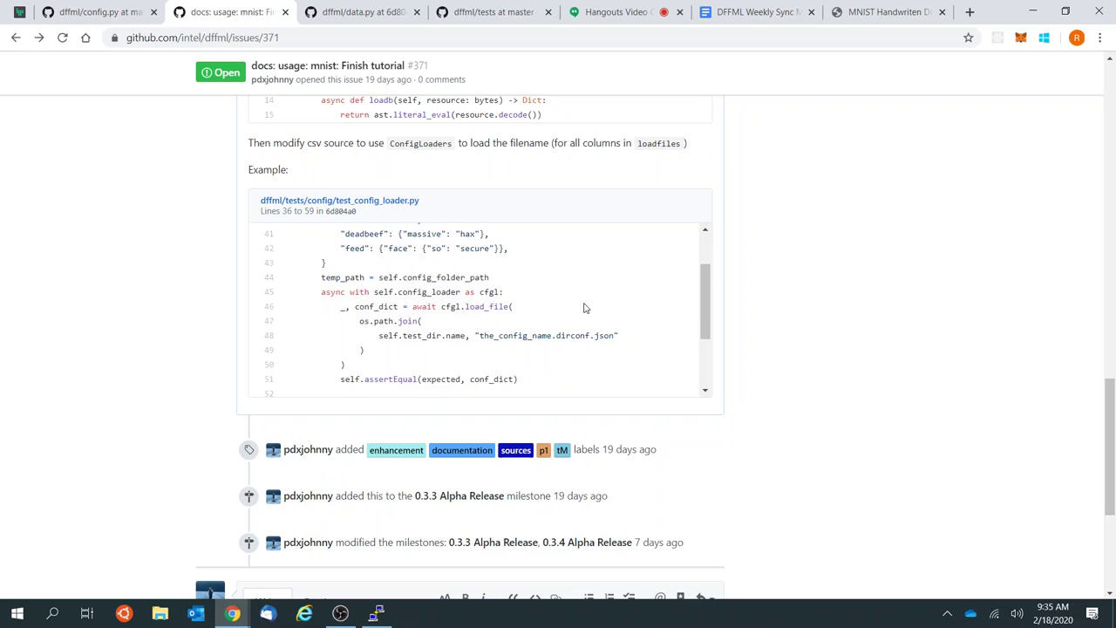
pyautogui.scroll(2, 585, 307)
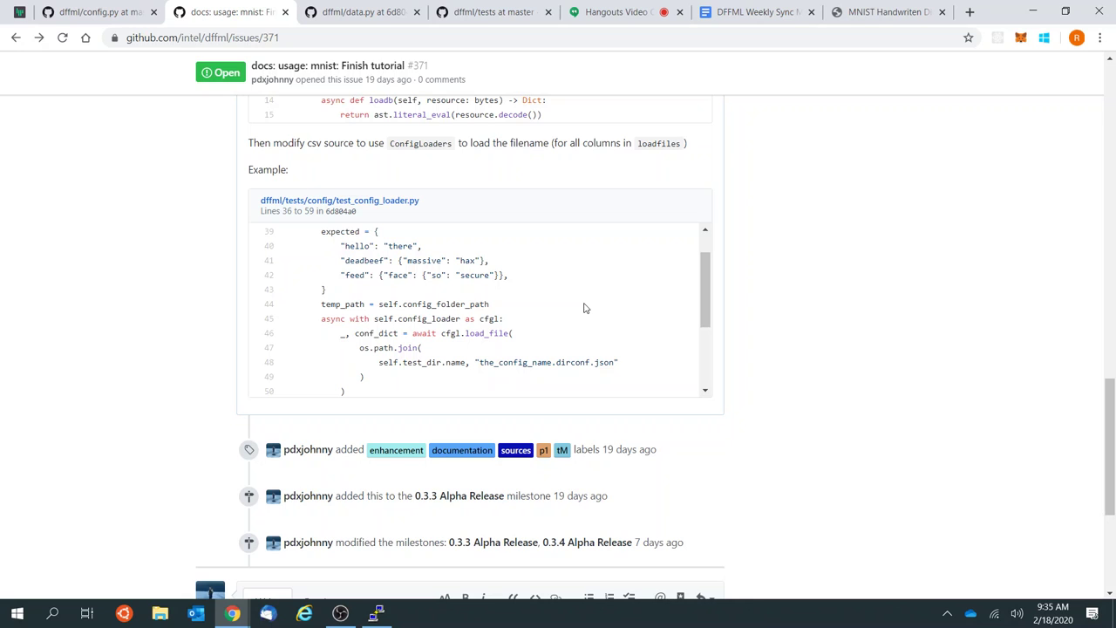
pyautogui.scroll(-3, 585, 308)
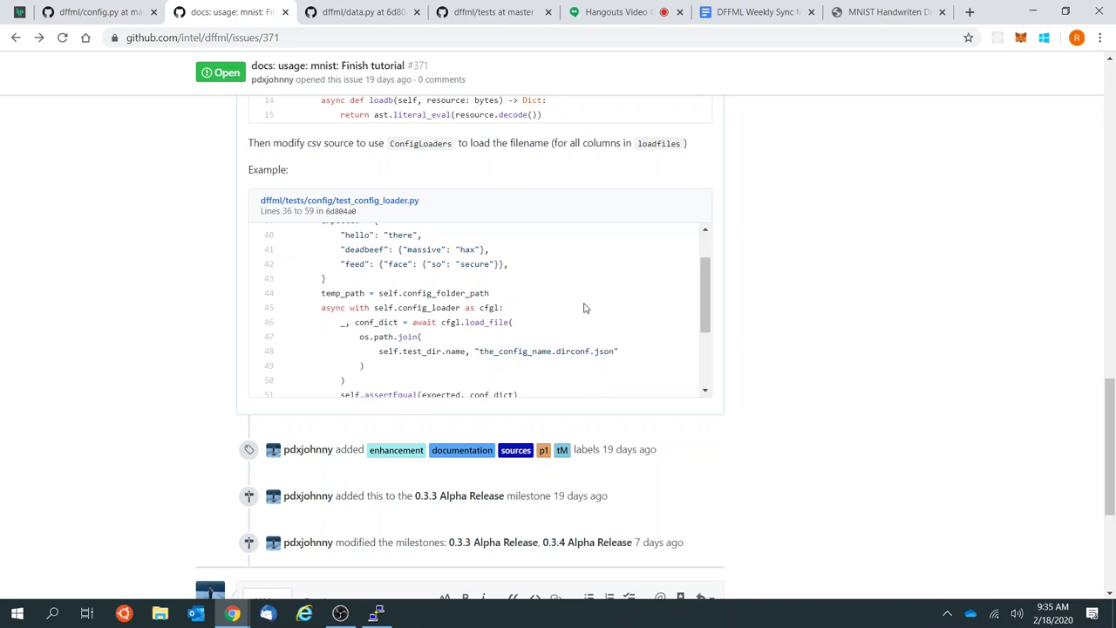
pyautogui.scroll(-3, 585, 308)
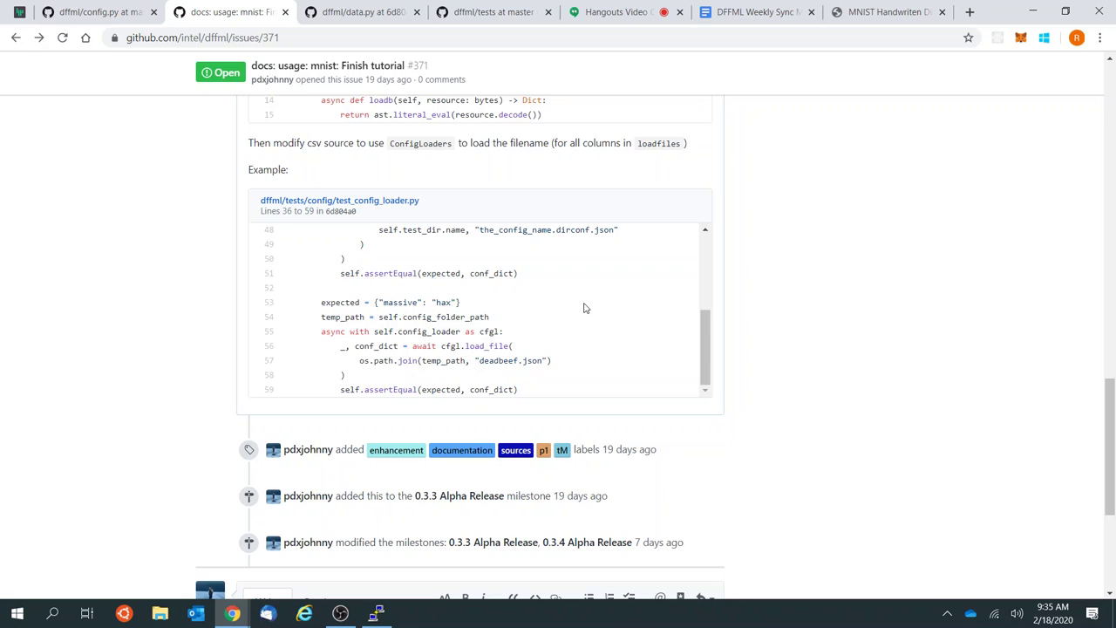
pyautogui.scroll(3, 585, 307)
pyautogui.scroll(4, 586, 308)
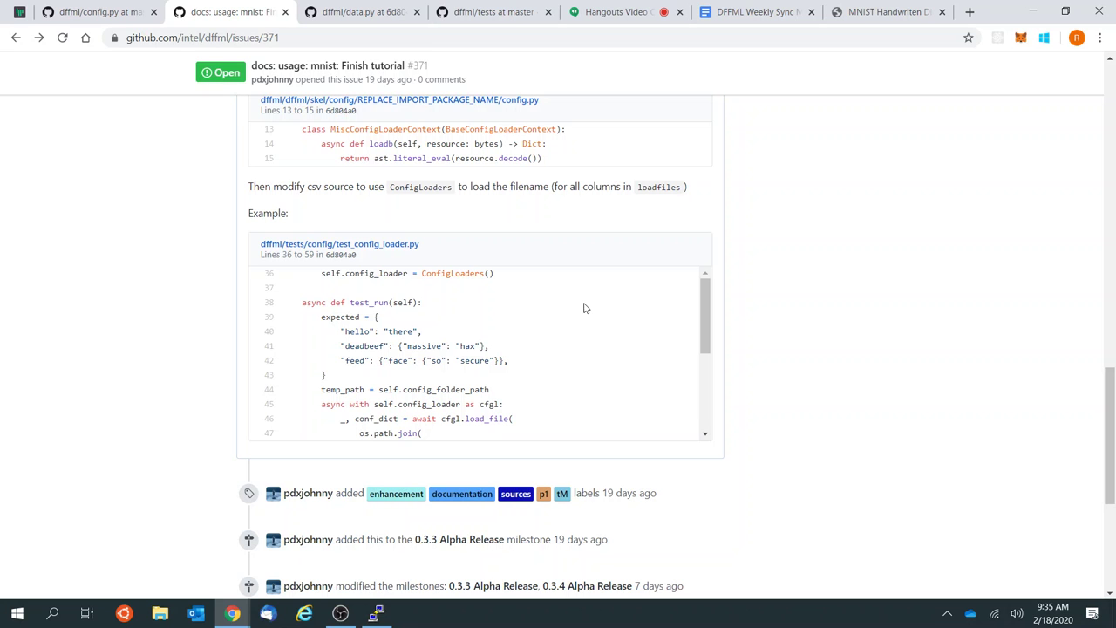
# Step: Switch to the DFFML Weekly Sync Meeting Minutes and search the November and December 2019 notes for the image model discussion
pyautogui.click(777, 7)
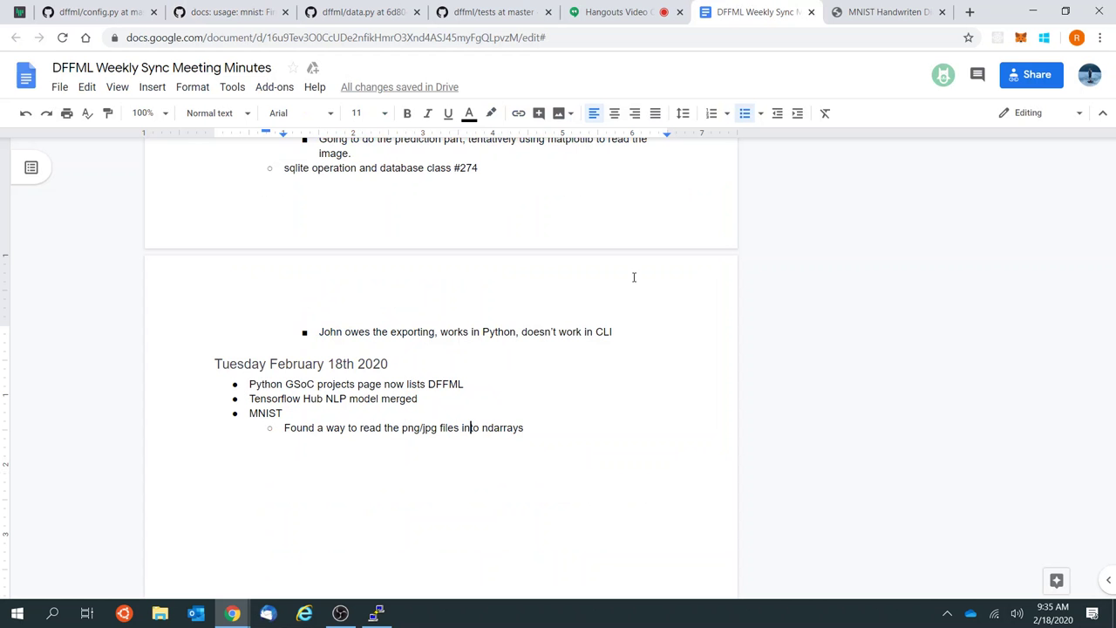
pyautogui.scroll(20, 611, 413)
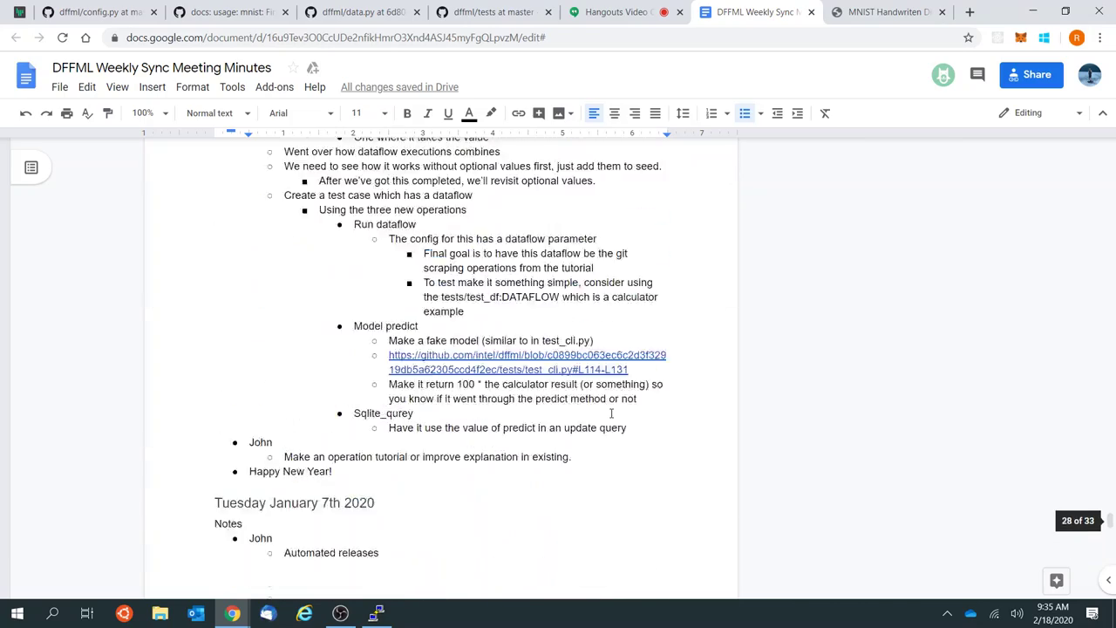
pyautogui.scroll(20, 611, 412)
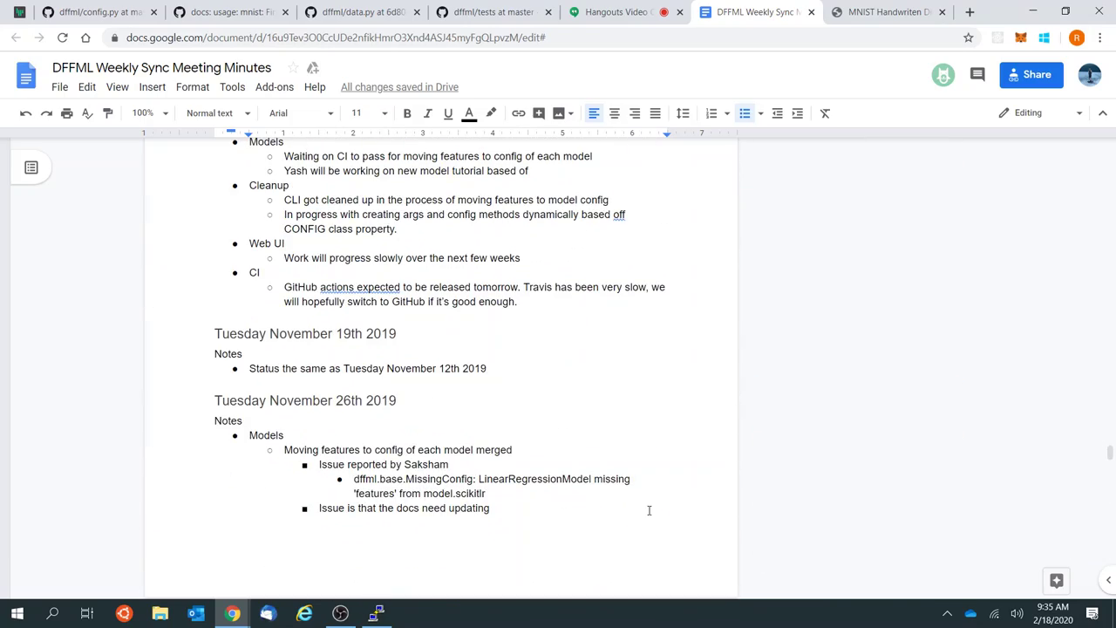
pyautogui.scroll(4, 649, 510)
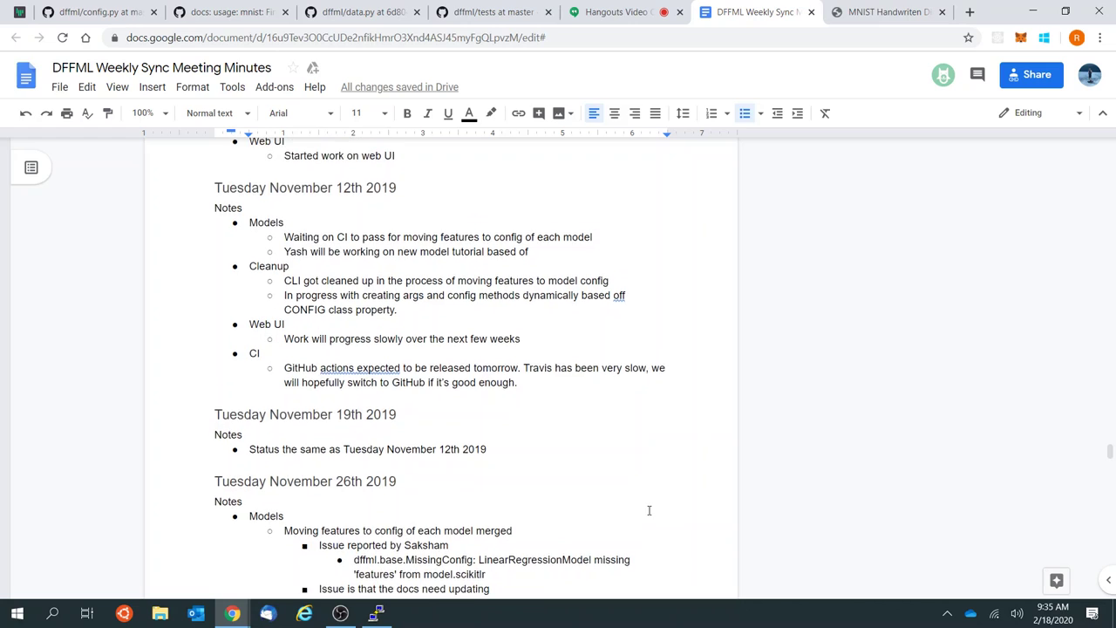
pyautogui.scroll(1, 649, 510)
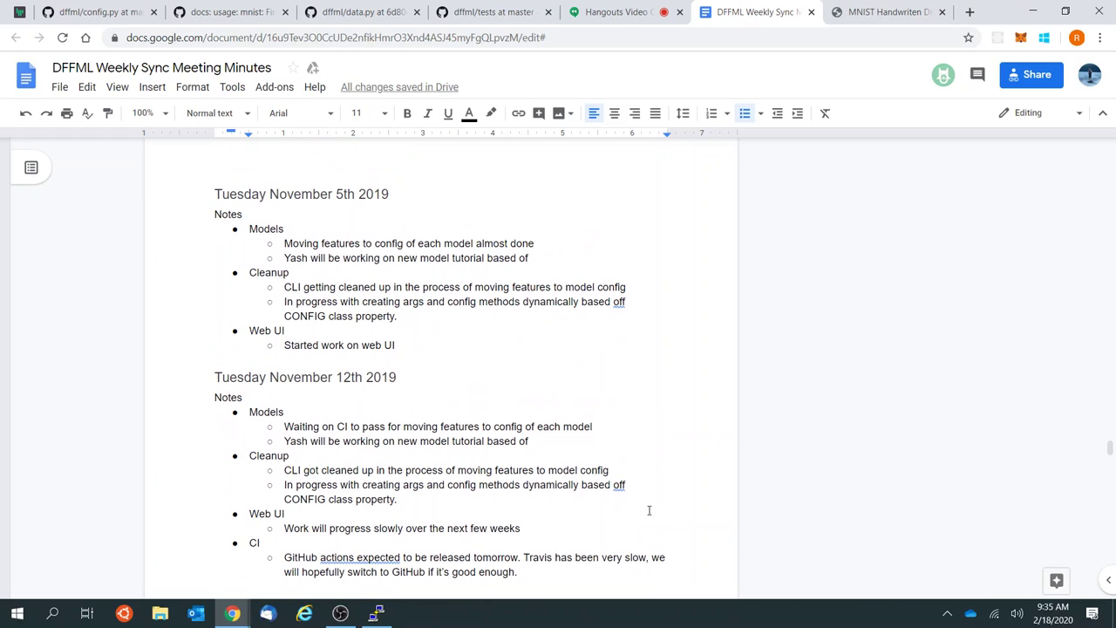
pyautogui.scroll(-3, 649, 510)
pyautogui.scroll(-7, 649, 510)
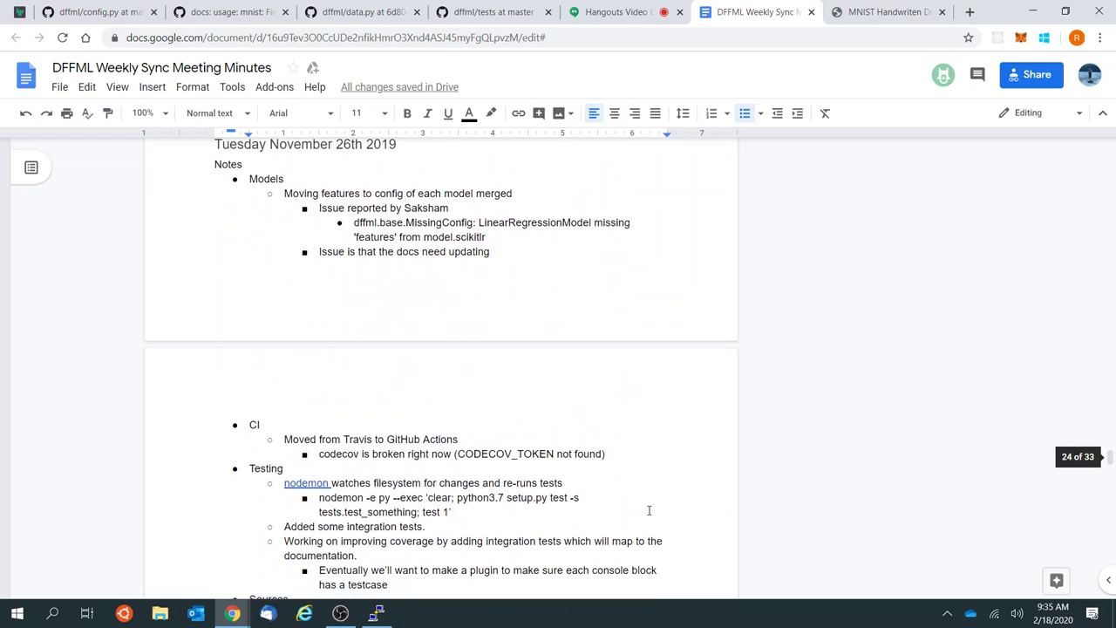
pyautogui.scroll(-5, 649, 510)
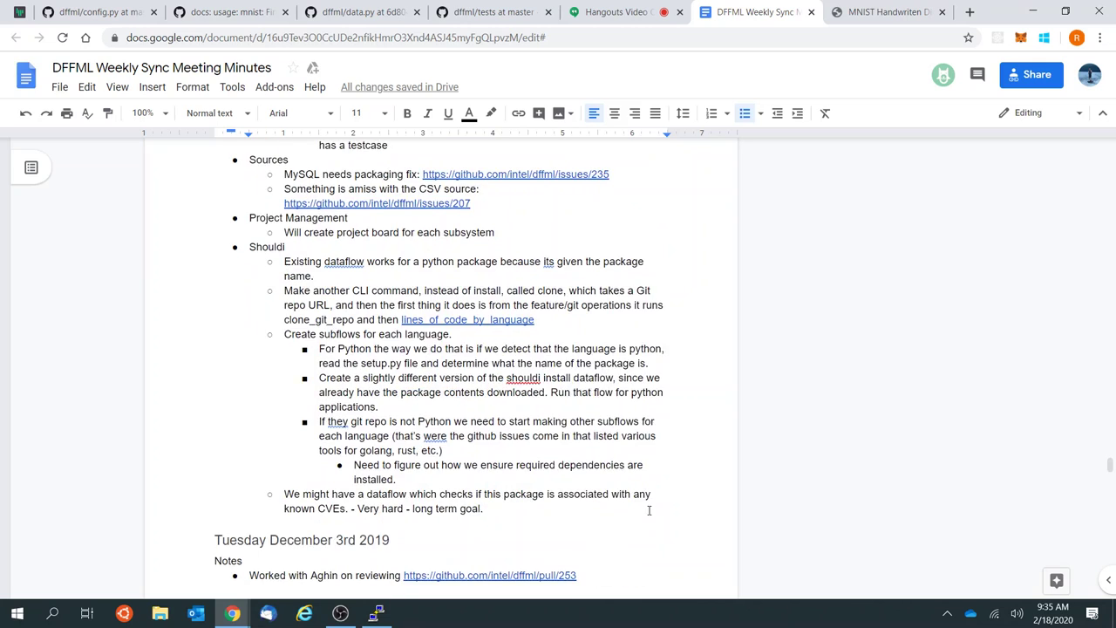
pyautogui.scroll(2, 649, 510)
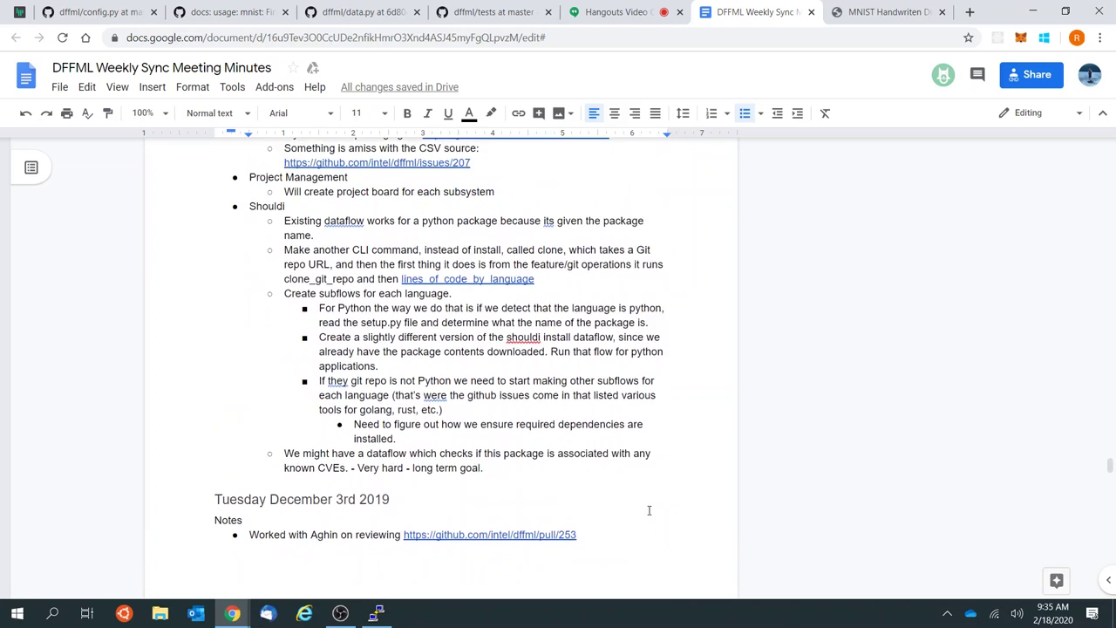
pyautogui.scroll(-1, 649, 510)
pyautogui.scroll(-5, 649, 511)
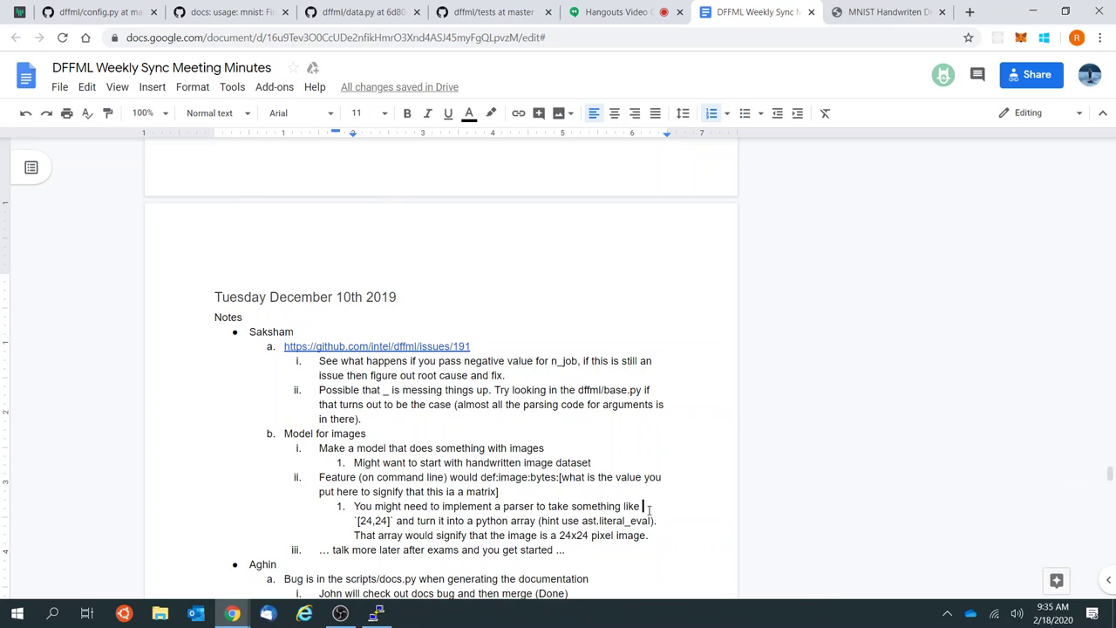
# Step: Examine the "Model for images" item in the Tuesday December 10th 2019 notes, including the feature definition and array parser hints
pyautogui.scroll(-2, 649, 510)
pyautogui.scroll(-2, 649, 510)
pyautogui.scroll(2, 649, 511)
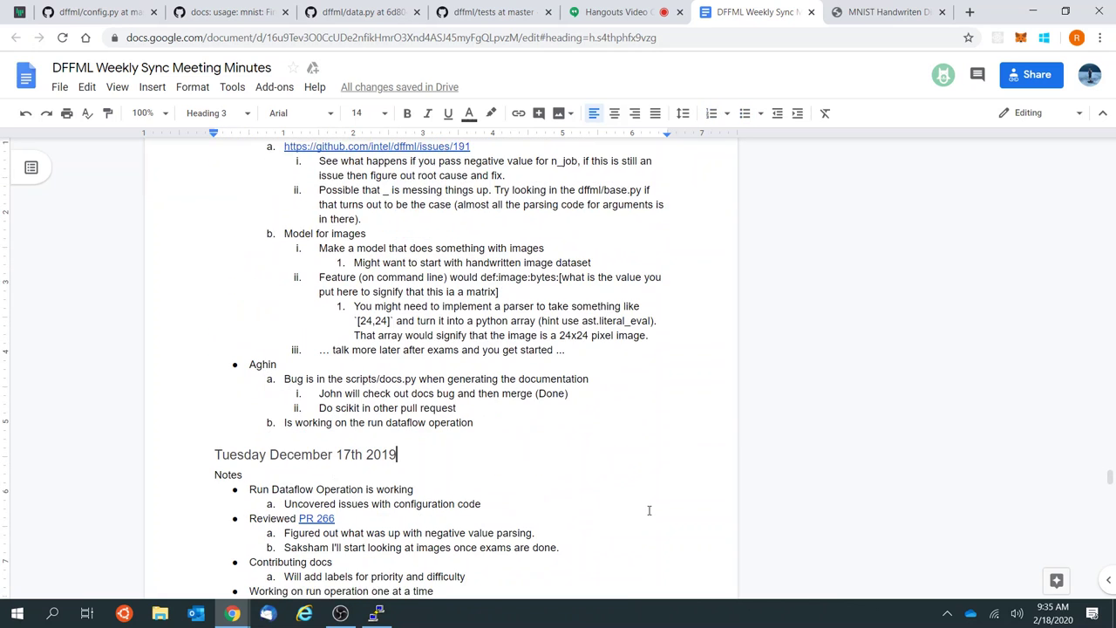
pyautogui.scroll(1, 649, 510)
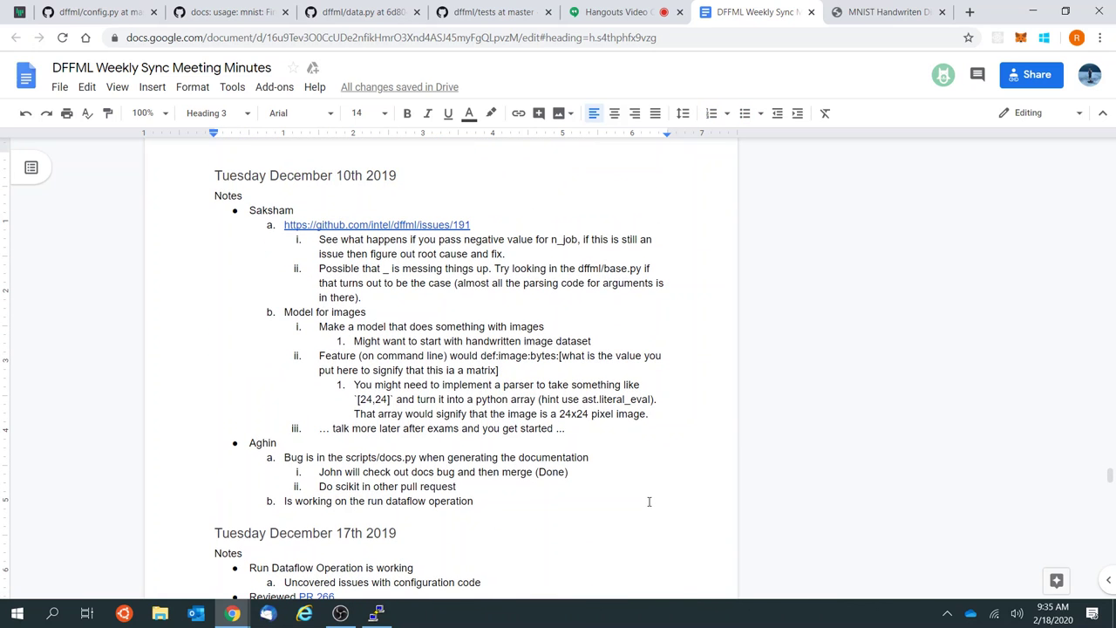
pyautogui.click(649, 502)
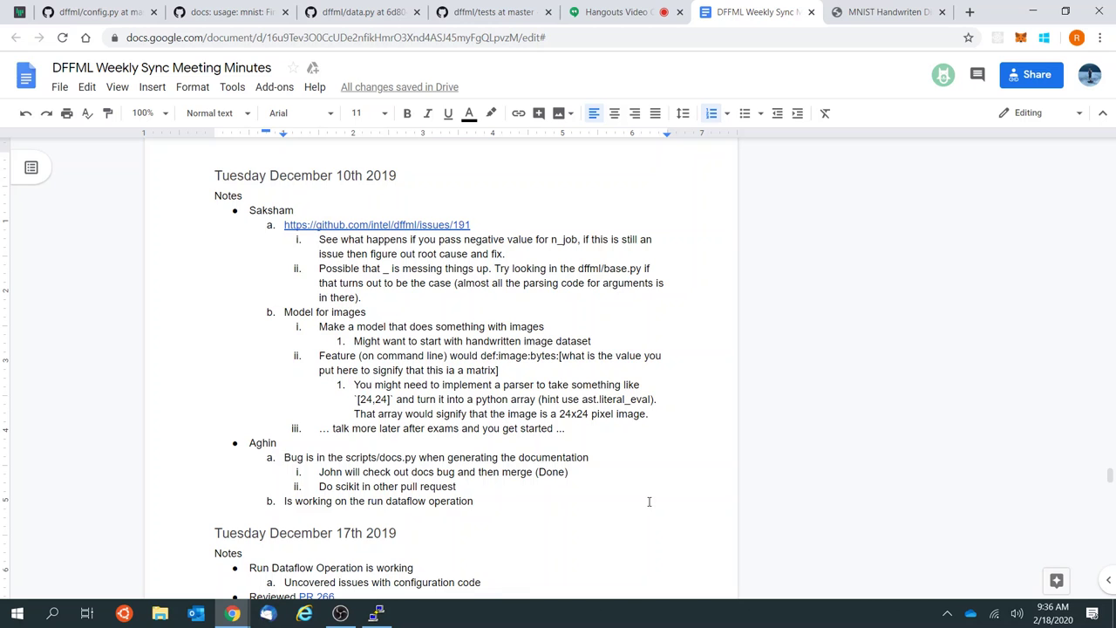
pyautogui.scroll(1, 649, 502)
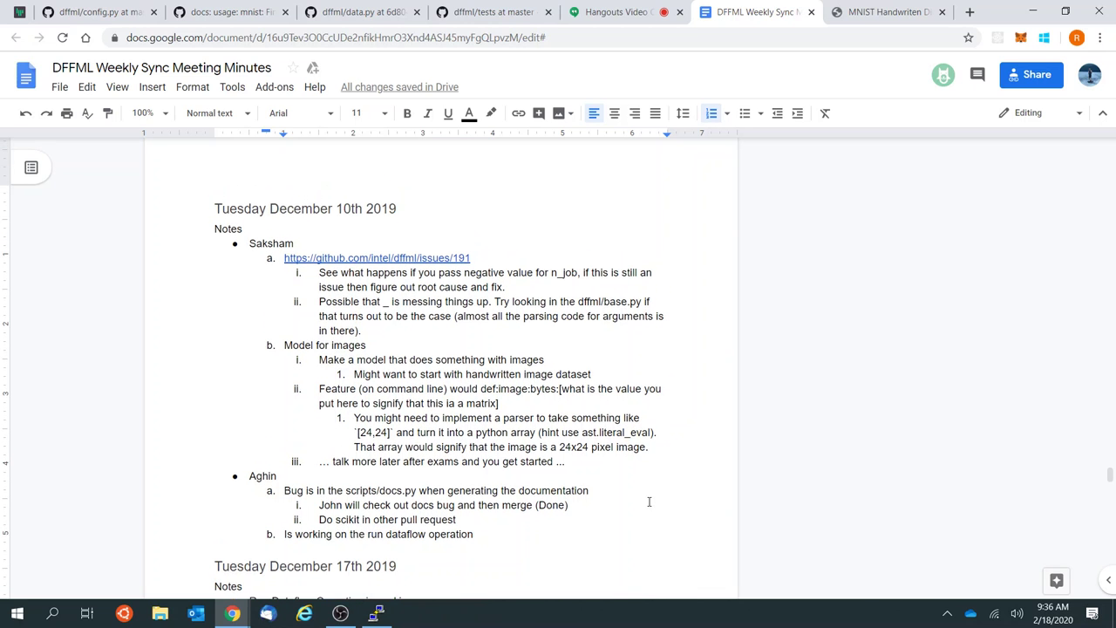
pyautogui.scroll(-1, 649, 502)
pyautogui.scroll(-3, 649, 502)
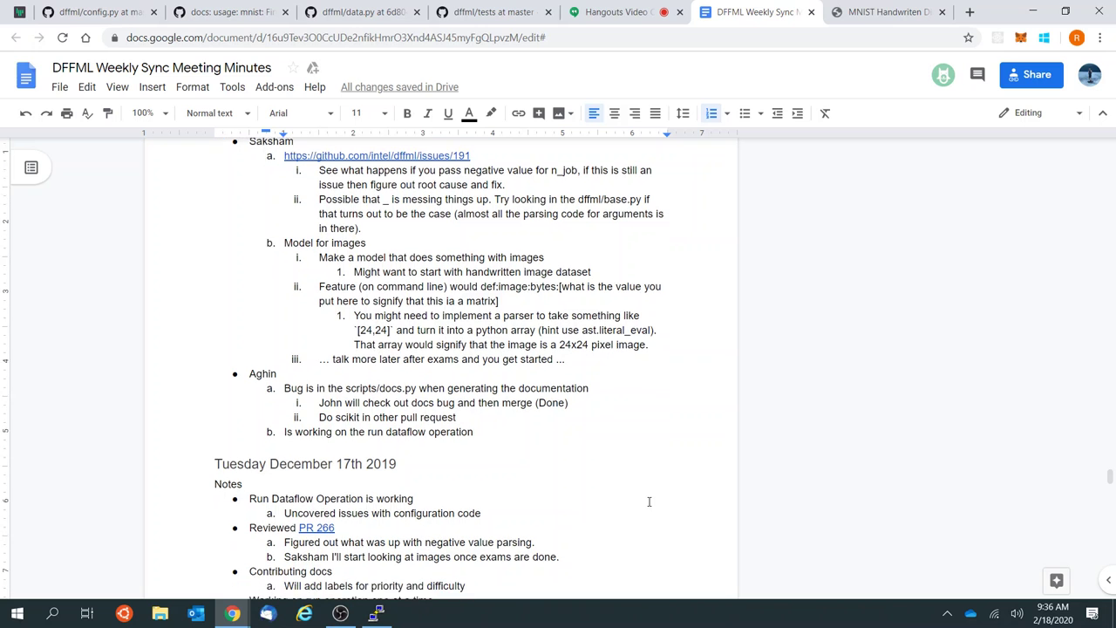
pyautogui.scroll(-2, 649, 502)
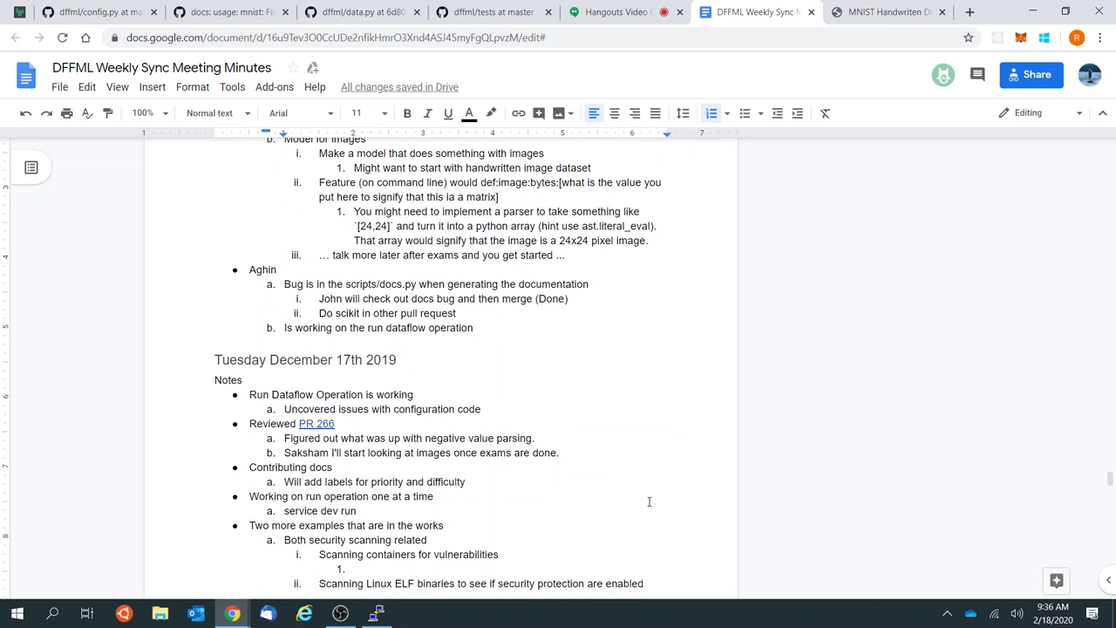
# Step: Review the December 17th, 24th and 31st 2019 meeting notes for follow-up on the image work
pyautogui.scroll(-2, 649, 502)
pyautogui.scroll(-2, 649, 501)
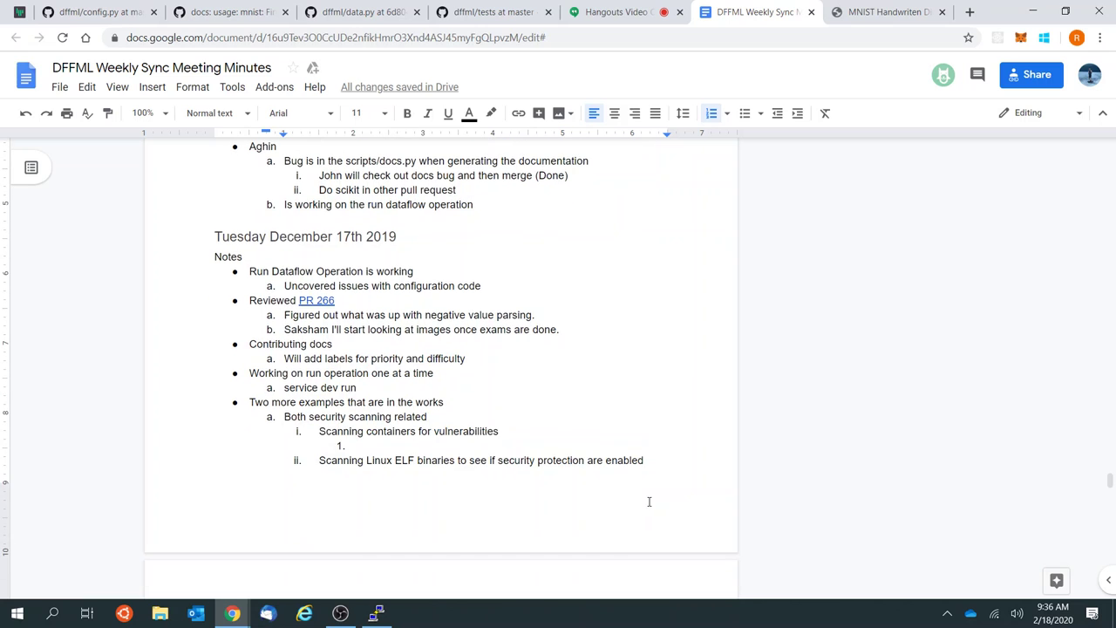
pyautogui.scroll(-1, 649, 502)
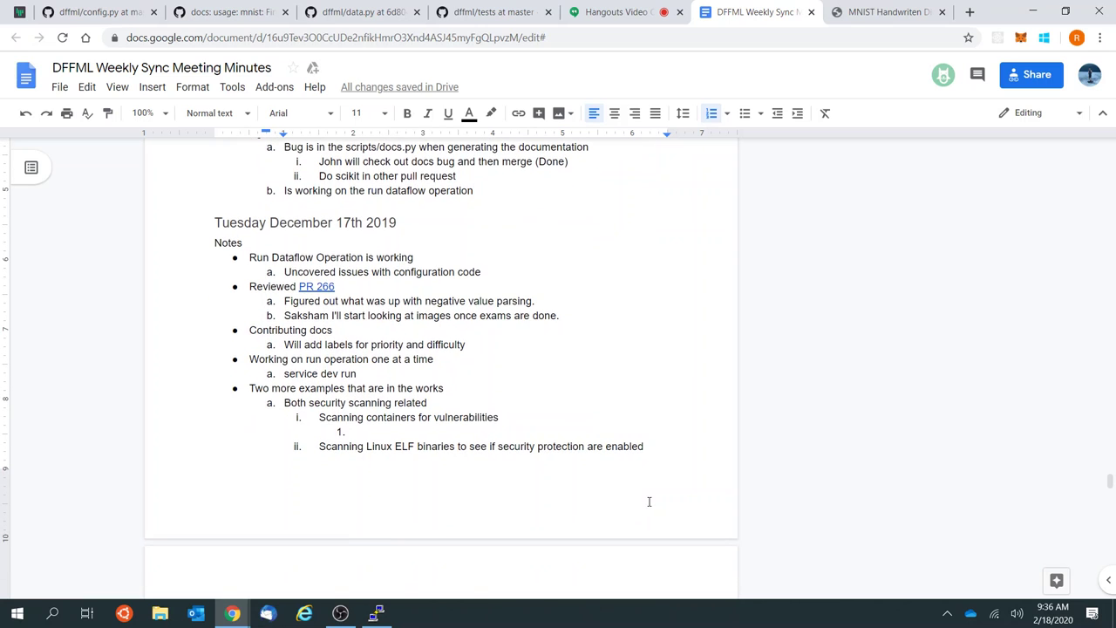
pyautogui.scroll(-1, 649, 501)
pyautogui.scroll(-3, 648, 502)
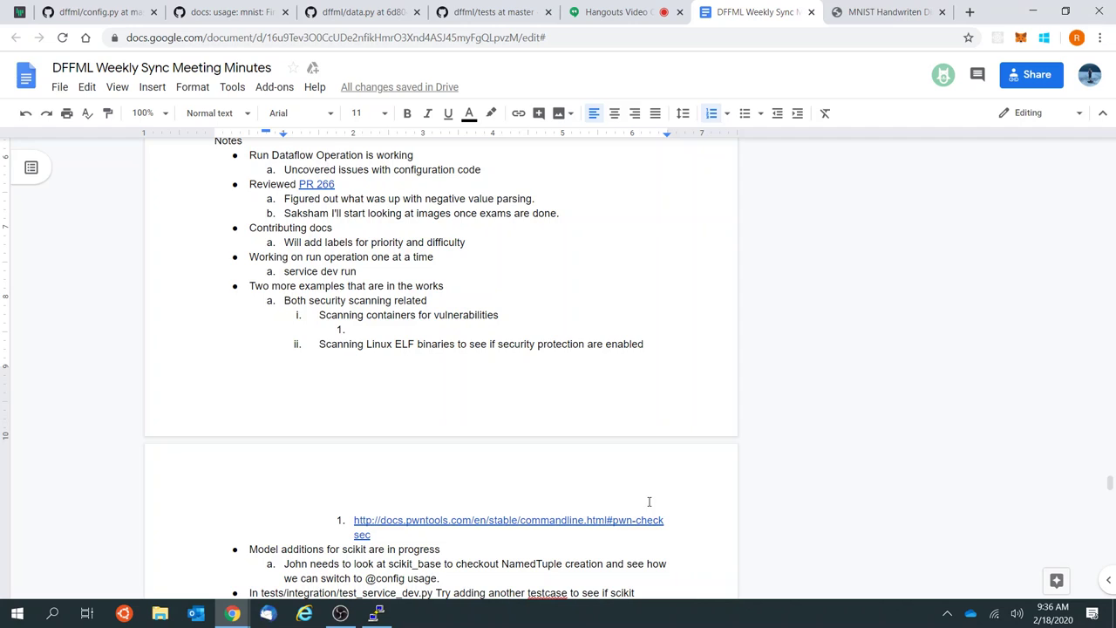
pyautogui.scroll(-5, 648, 502)
pyautogui.scroll(-7, 649, 502)
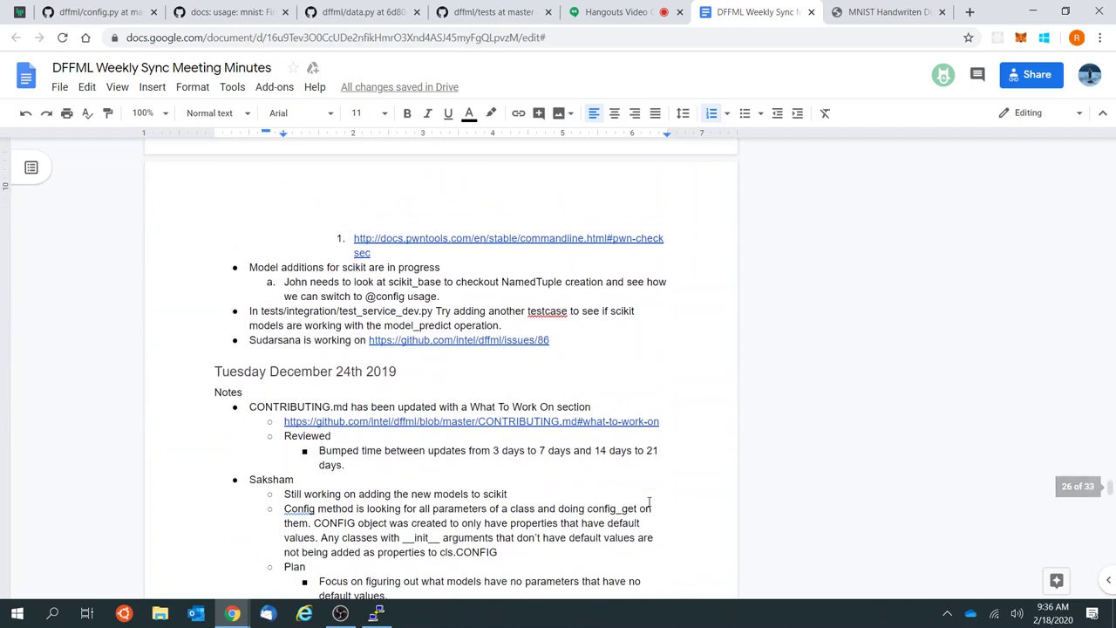
pyautogui.scroll(-11, 649, 502)
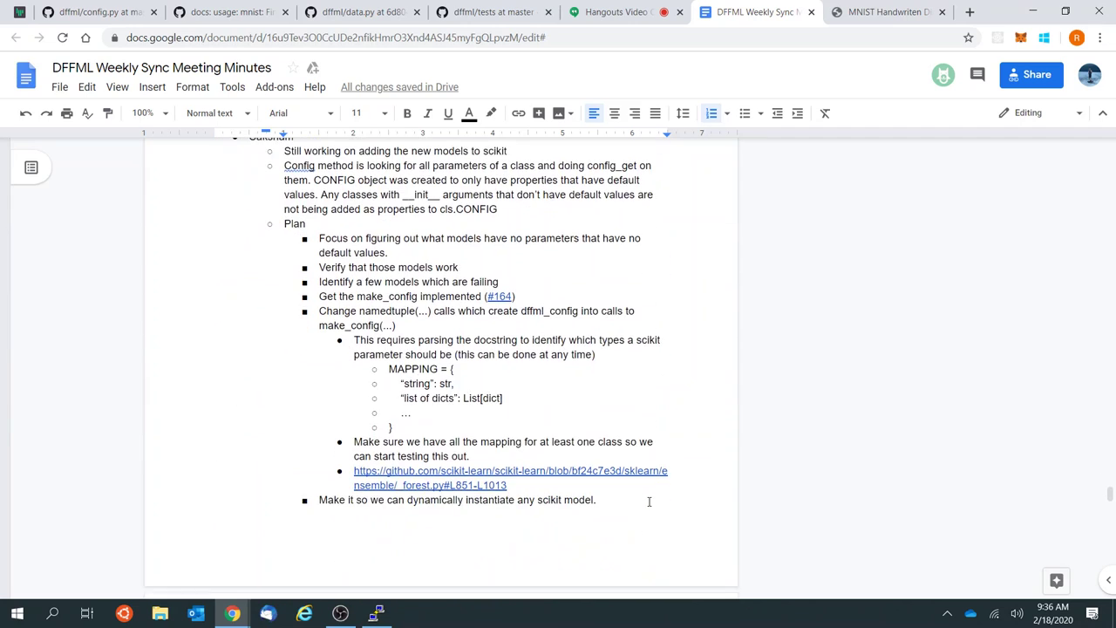
pyautogui.scroll(-20, 649, 501)
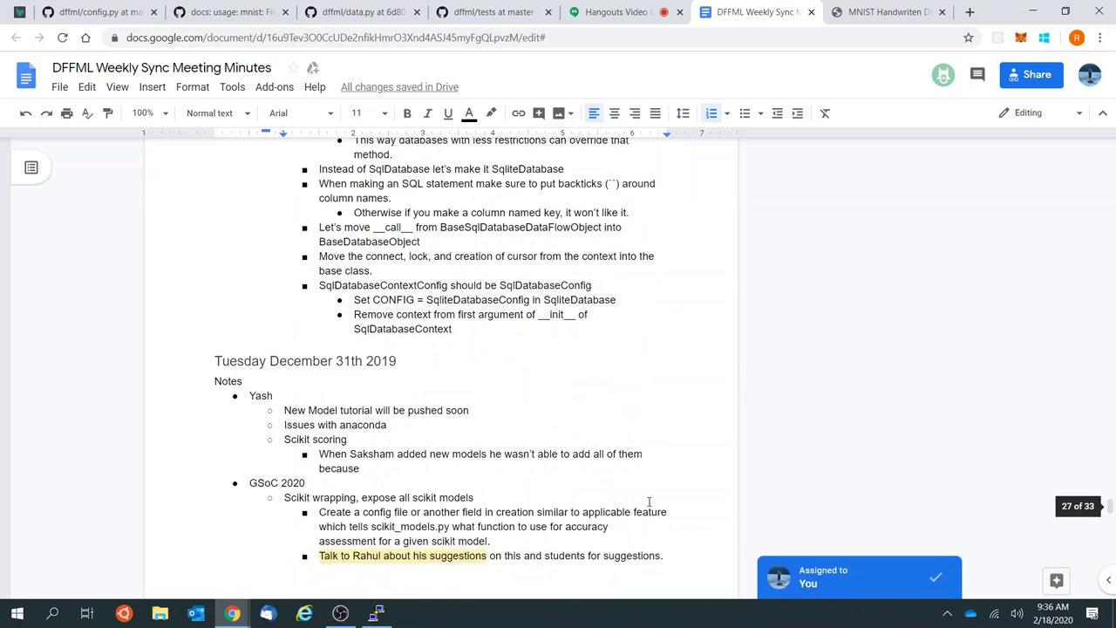
# Step: Look through the January 2020 meeting notes on IDX sources, .dirconf loading and pre-trained models, through to the document's end
pyautogui.click(592, 347)
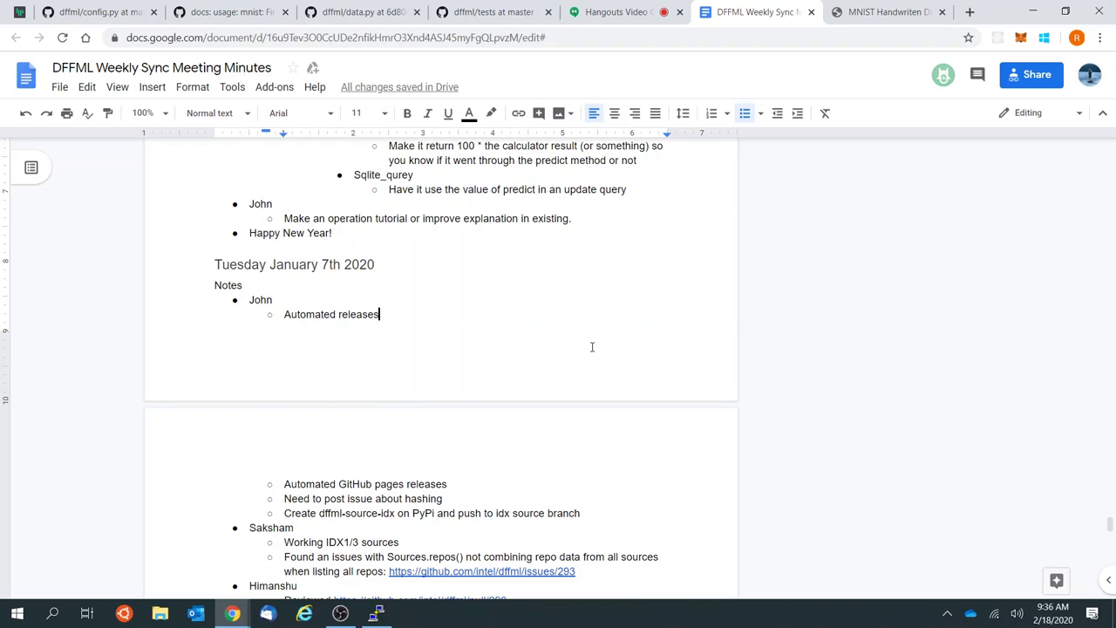
pyautogui.scroll(15, 592, 347)
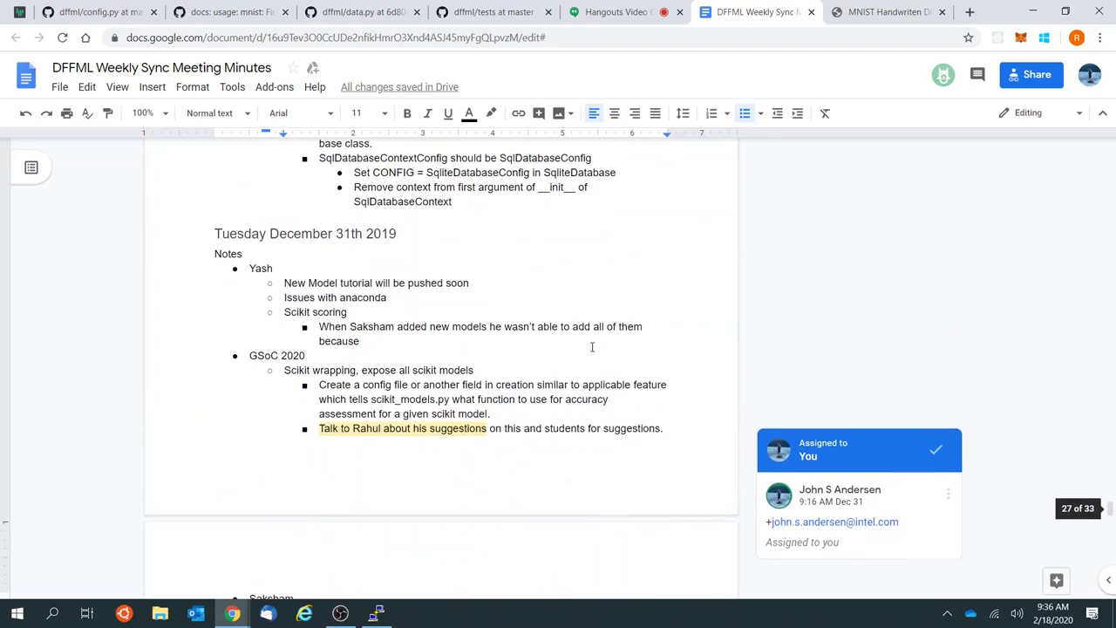
pyautogui.scroll(-18, 592, 348)
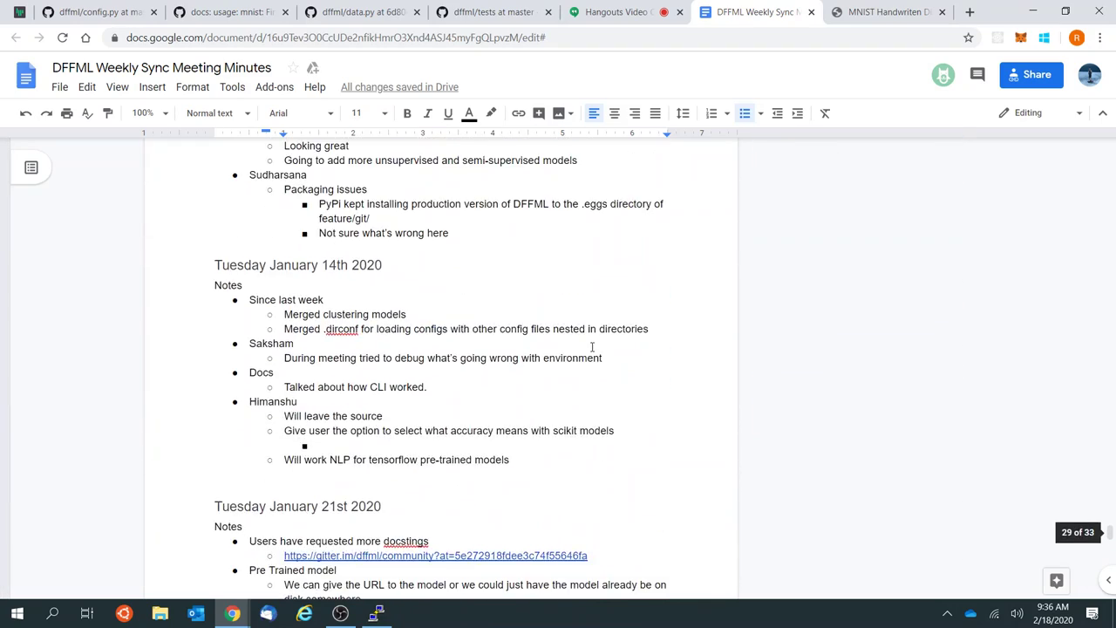
pyautogui.scroll(-3, 592, 347)
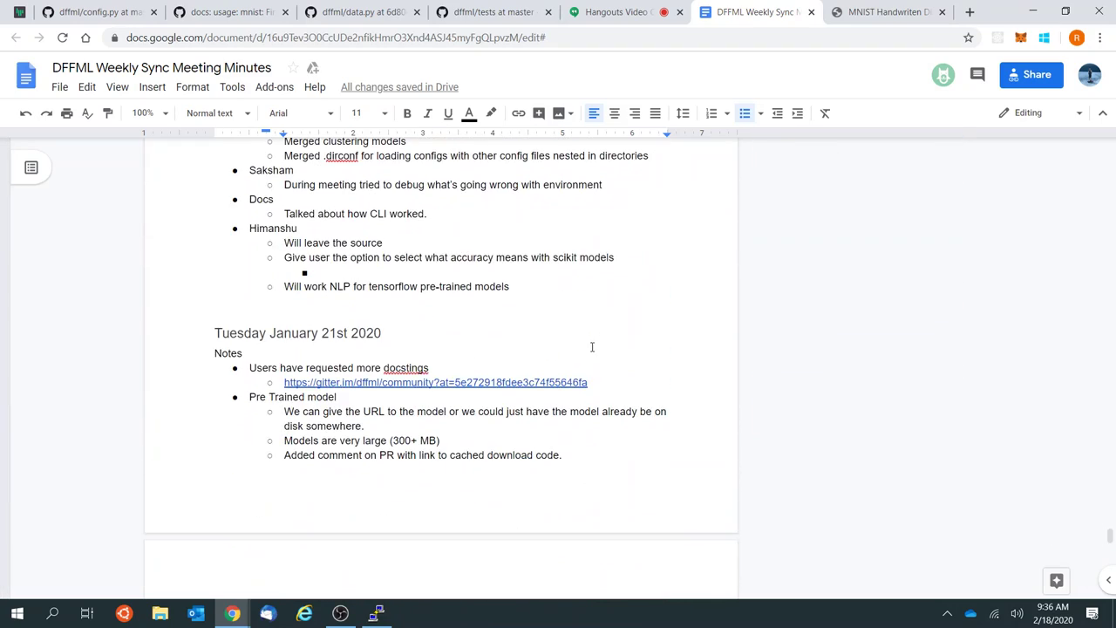
pyautogui.scroll(-2, 541, 286)
pyautogui.click(540, 286)
pyautogui.scroll(-20, 541, 286)
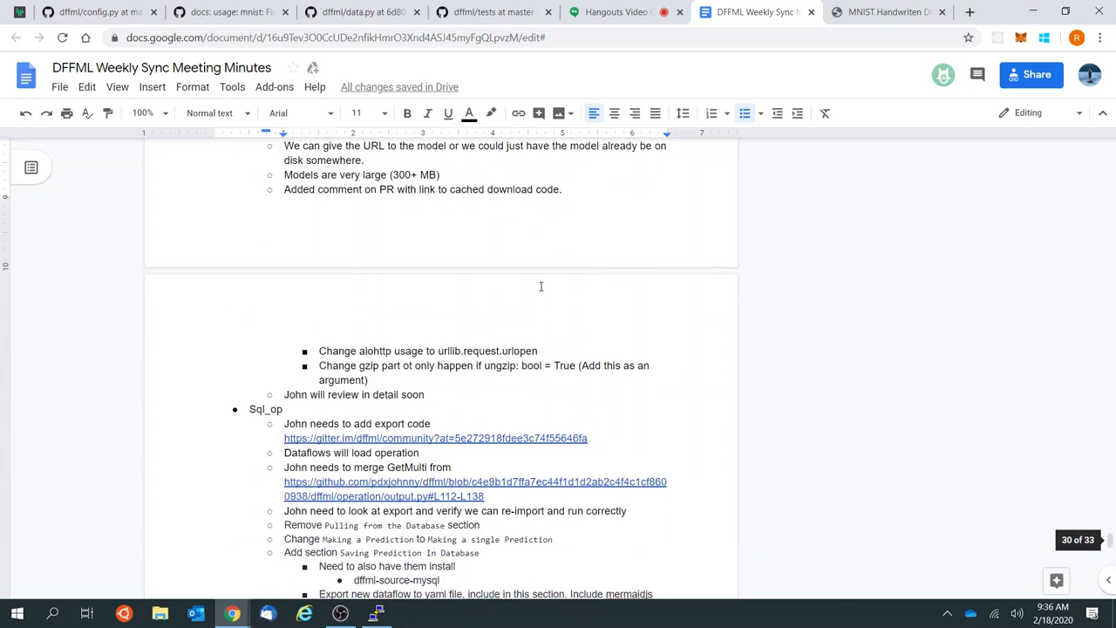
pyautogui.scroll(-3, 540, 286)
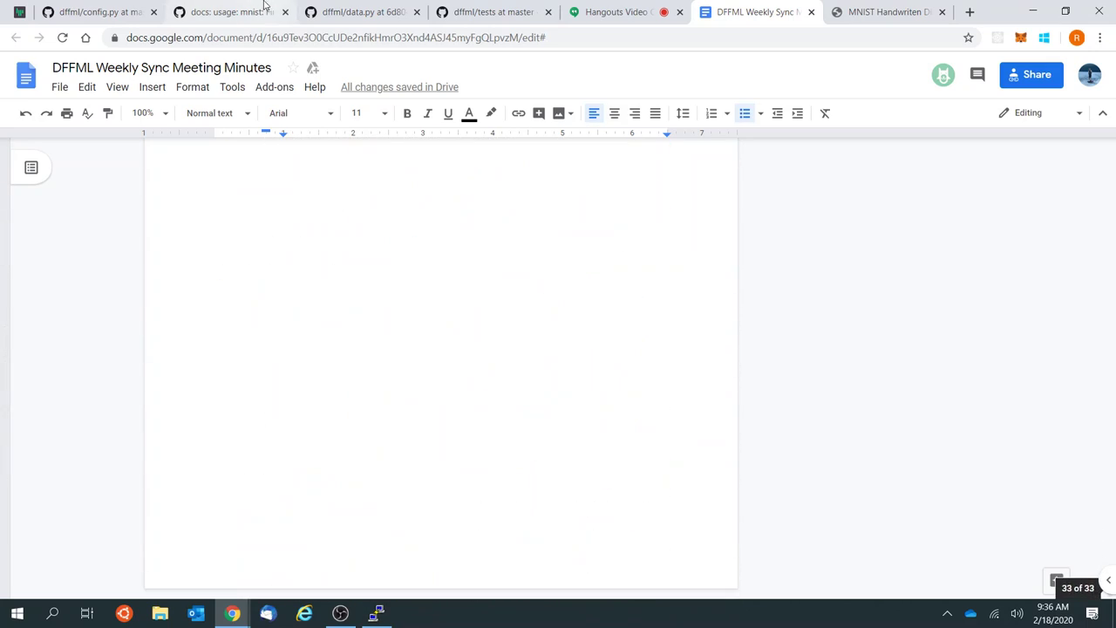
# Step: Return to issue #371 and open its description comment for editing
pyautogui.click(231, 12)
pyautogui.scroll(15, 353, 321)
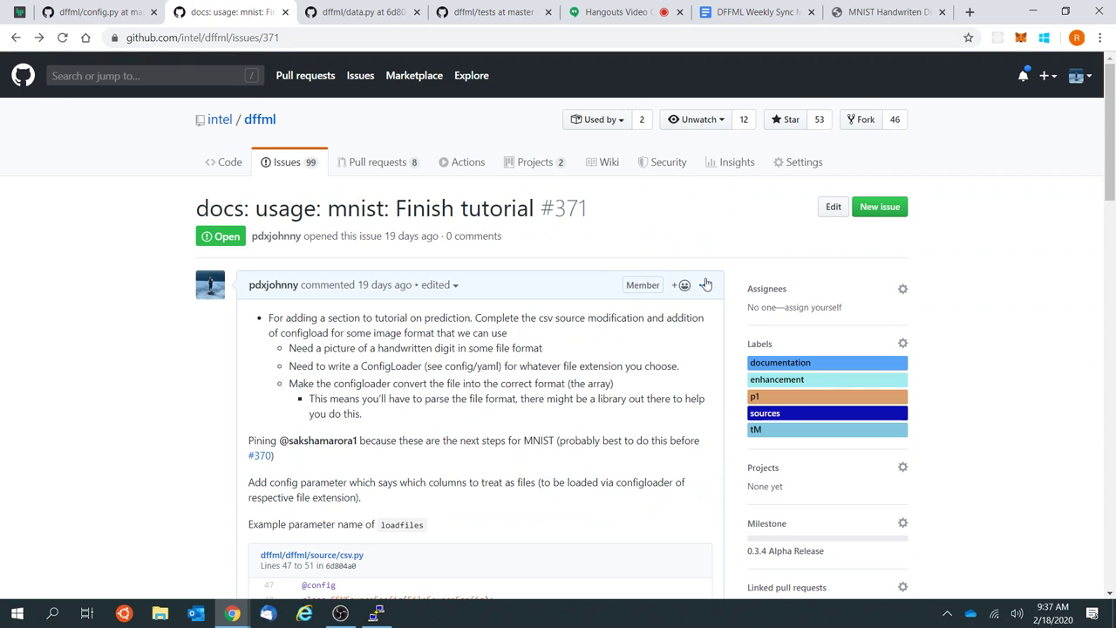
pyautogui.click(705, 285)
pyautogui.click(632, 362)
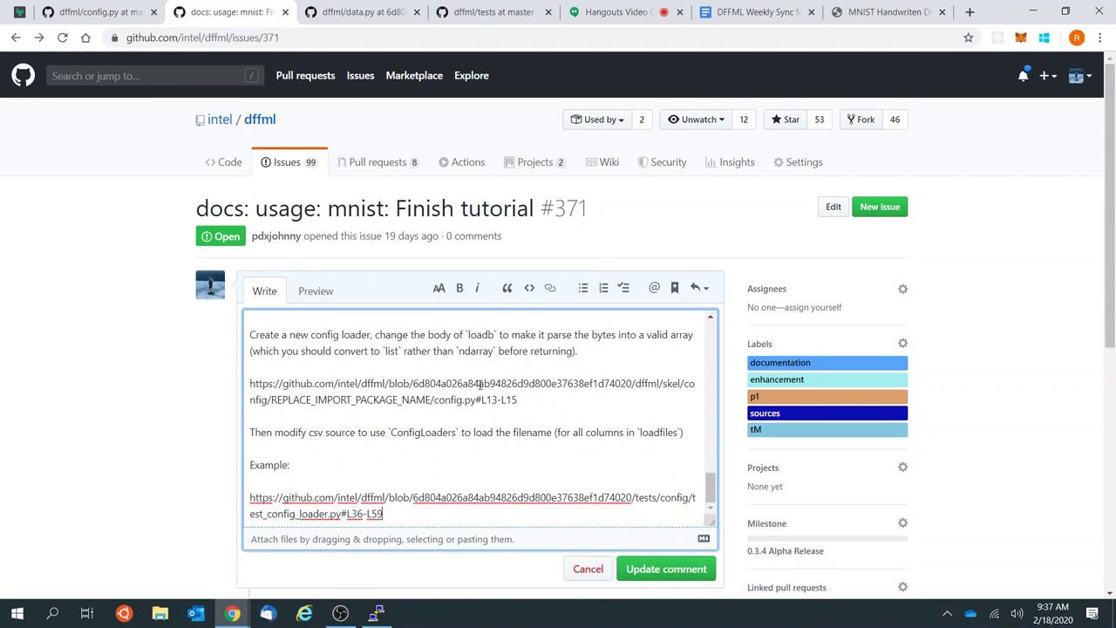
pyautogui.scroll(-10, 481, 384)
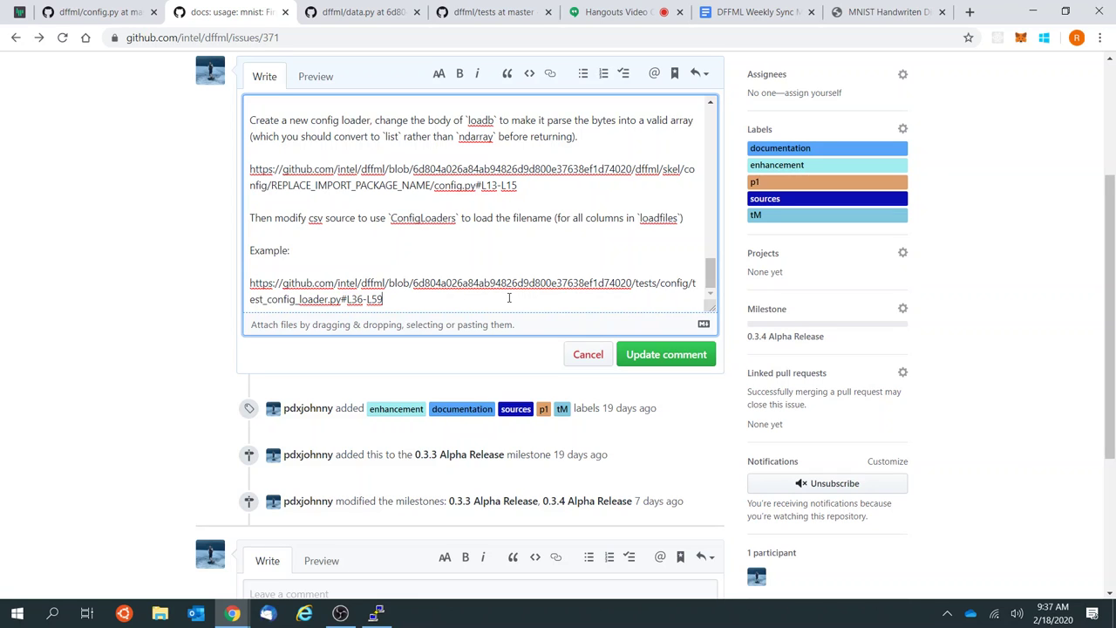
# Step: Add a new paragraph with the bold Markdown label "**NOTE**:" below the test_config_loader.py example link
pyautogui.press('Return')
pyautogui.press('Return')
pyautogui.press('Return')
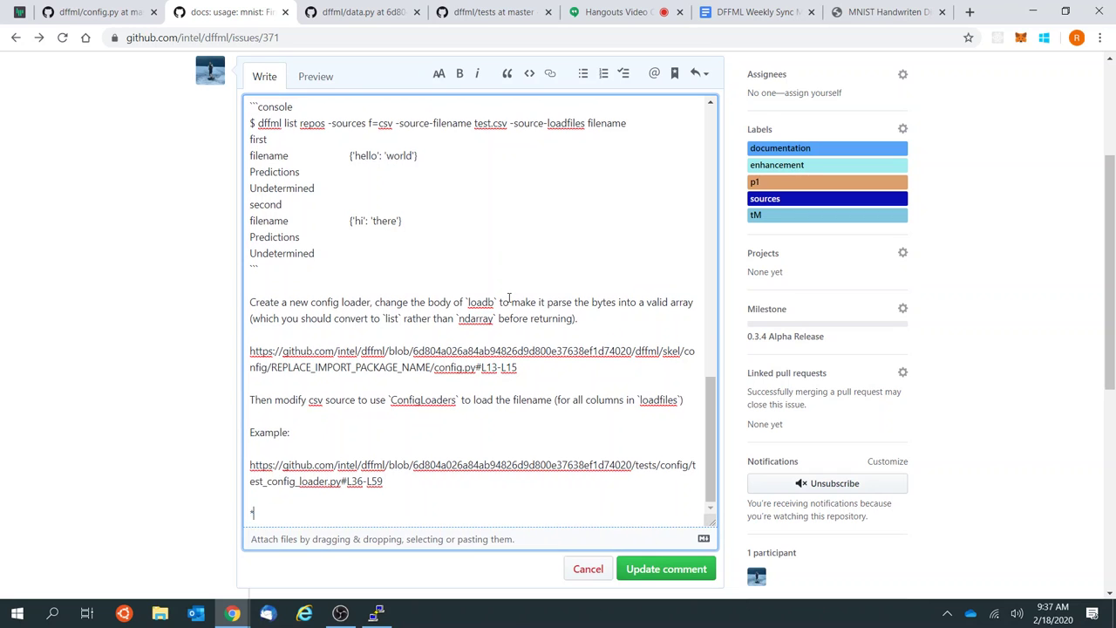
pyautogui.write('**Note**:')
pyautogui.press('Left')
pyautogui.press('Left')
pyautogui.press('Left')
pyautogui.press('Left')
pyautogui.press('BackSpace')
pyautogui.press('BackSpace')
pyautogui.press('BackSpace')
pyautogui.write('OTE')
# Step: Begin the note's text after the "**NOTE**:" label with "After this is complete."
pyautogui.write('We')
pyautogui.press('BackSpace')
pyautogui.press('BackSpace')
pyautogui.write('After this c')
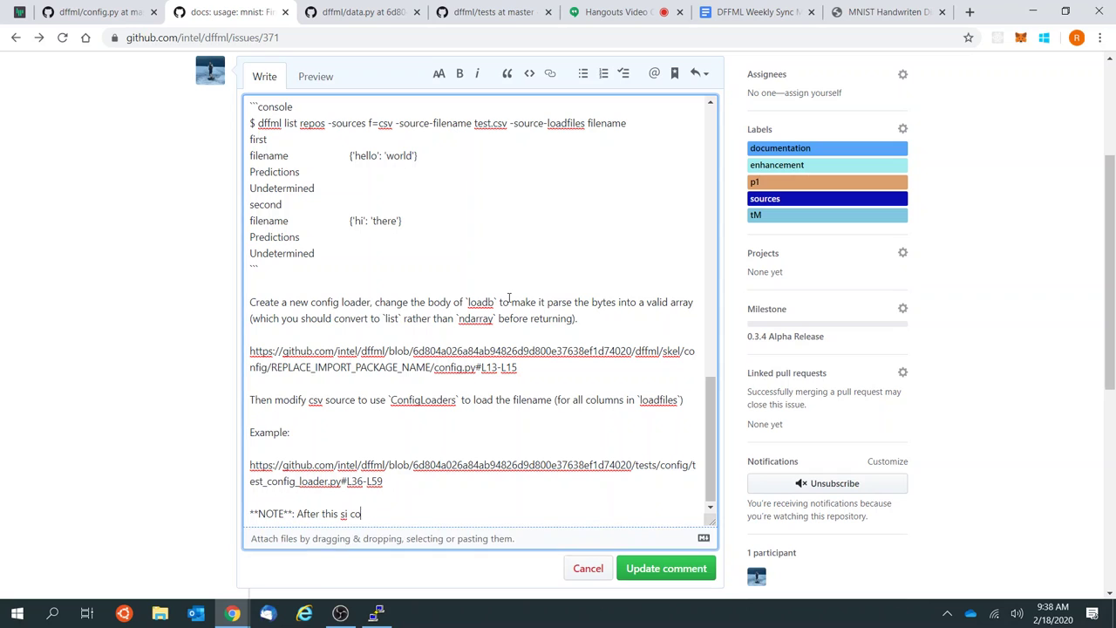
pyautogui.press('BackSpace')
pyautogui.write('s complete')
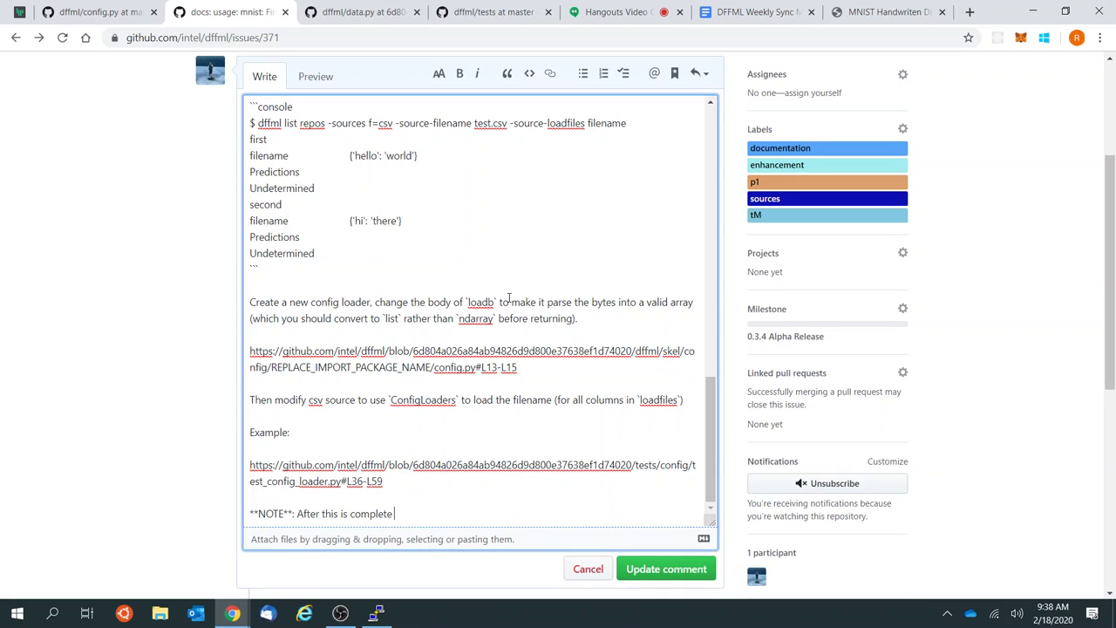
pyautogui.write('.')
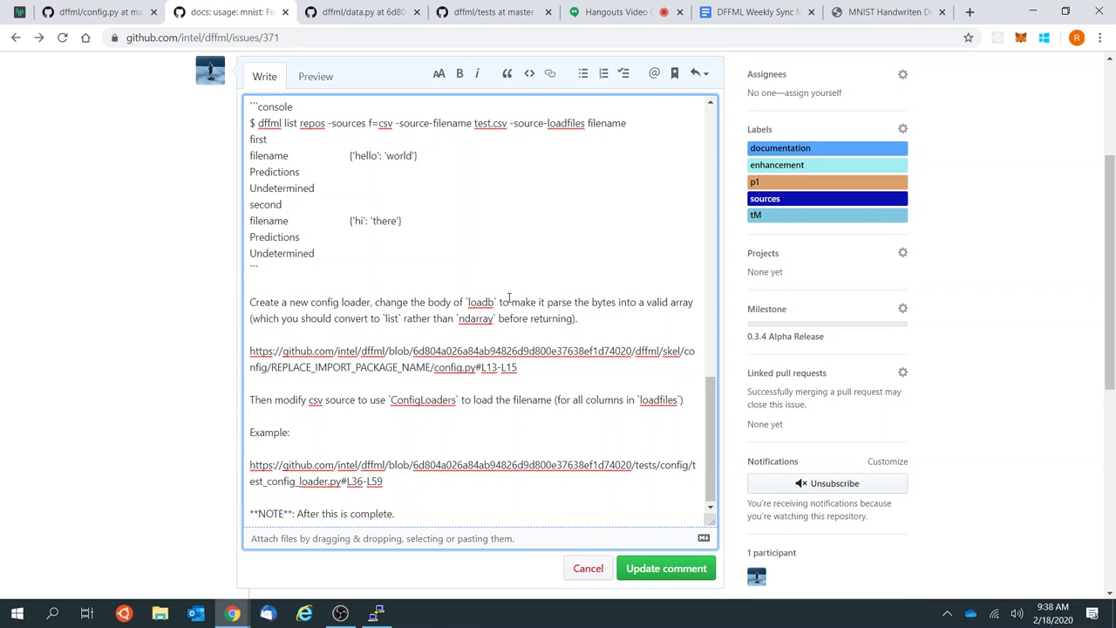
pyautogui.press('BackSpace')
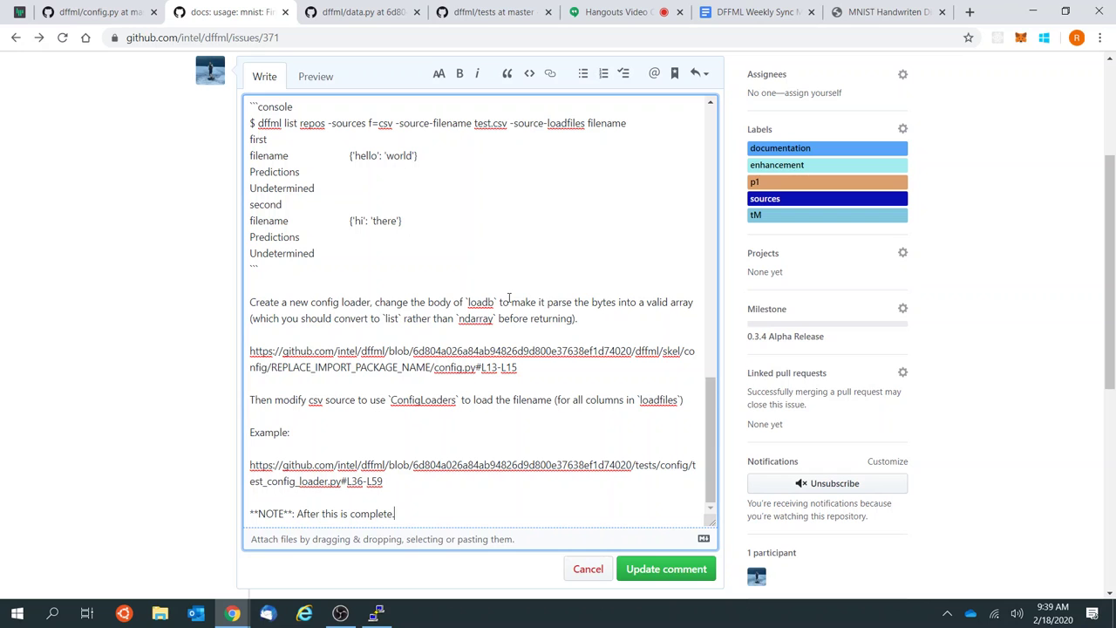
pyautogui.click(370, 11)
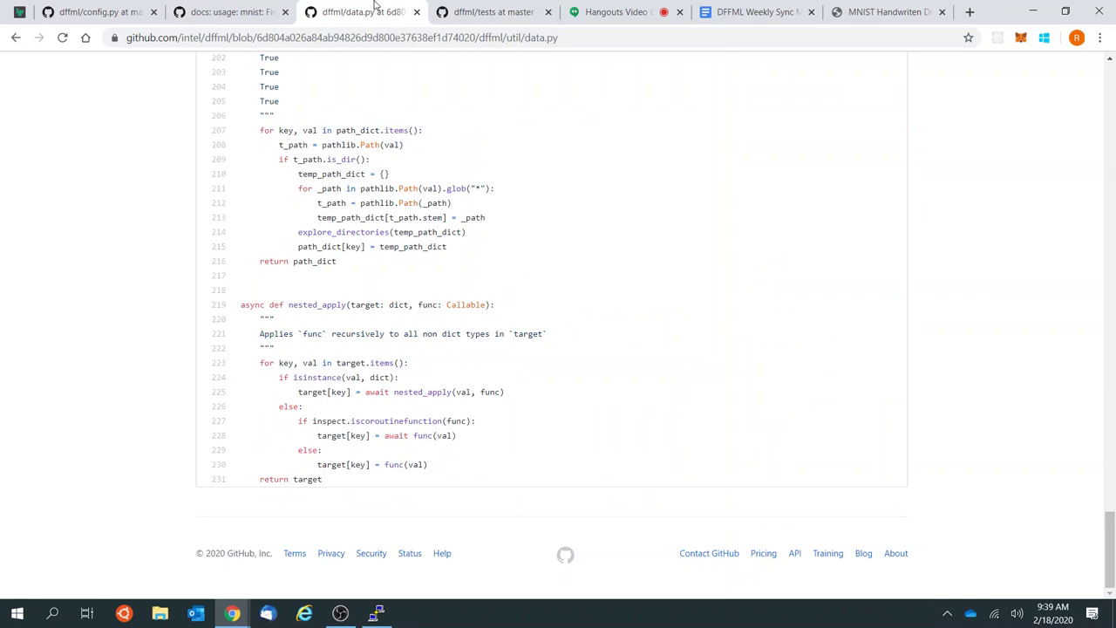
pyautogui.click(218, 6)
pyautogui.click(427, 273)
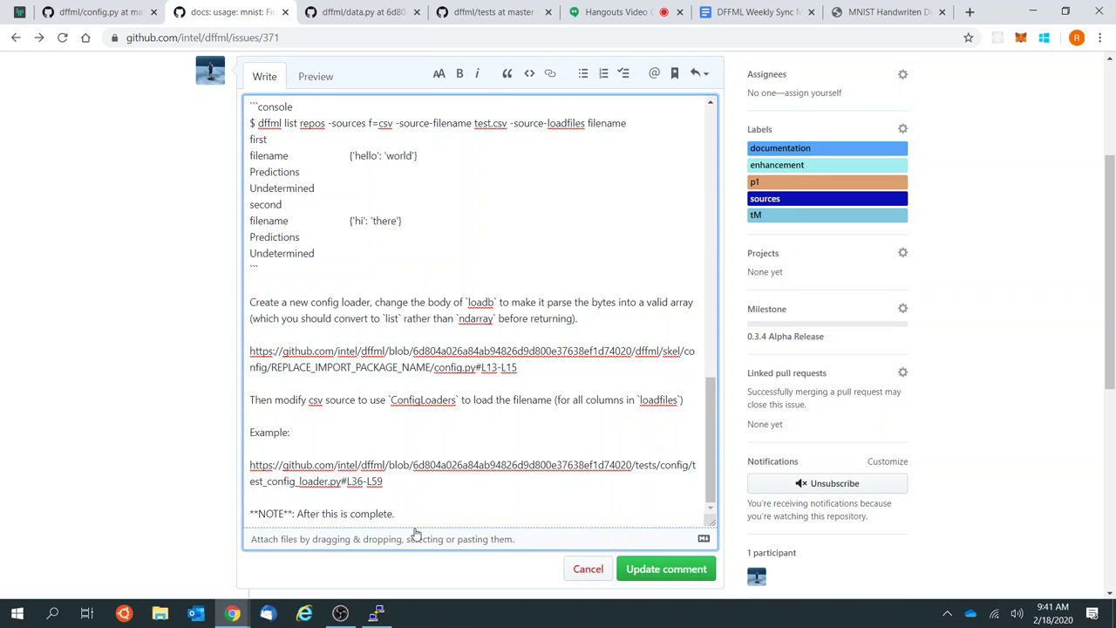
# Step: Replace the note's closing period with a comma and continue with "Make a source which reads a" and a mention of a directory
pyautogui.click(462, 510)
pyautogui.press('BackSpace')
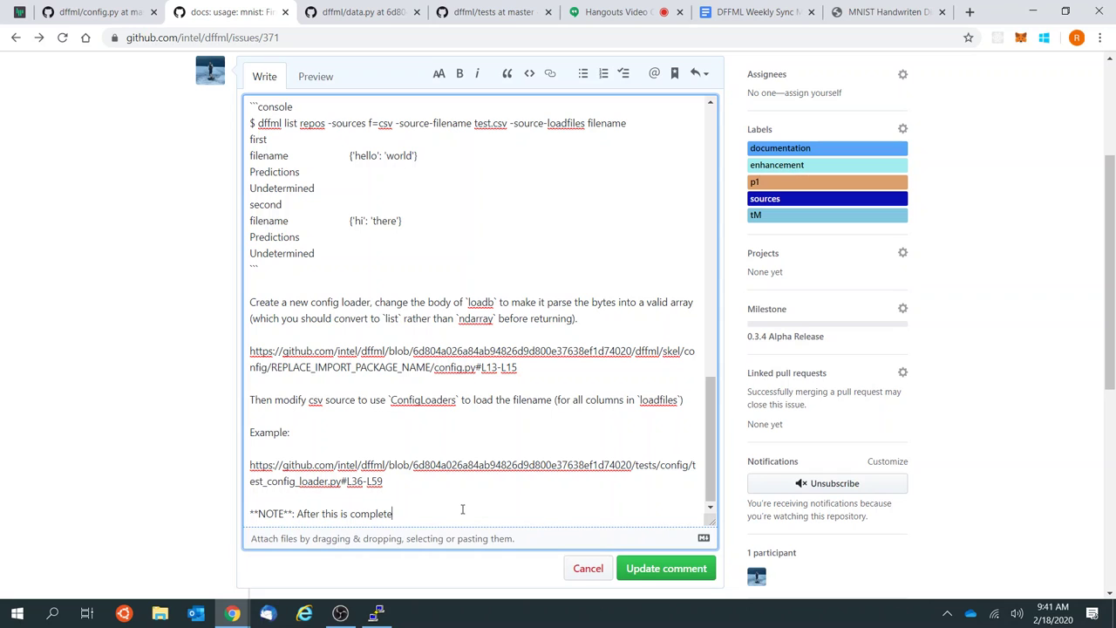
pyautogui.write(', ')
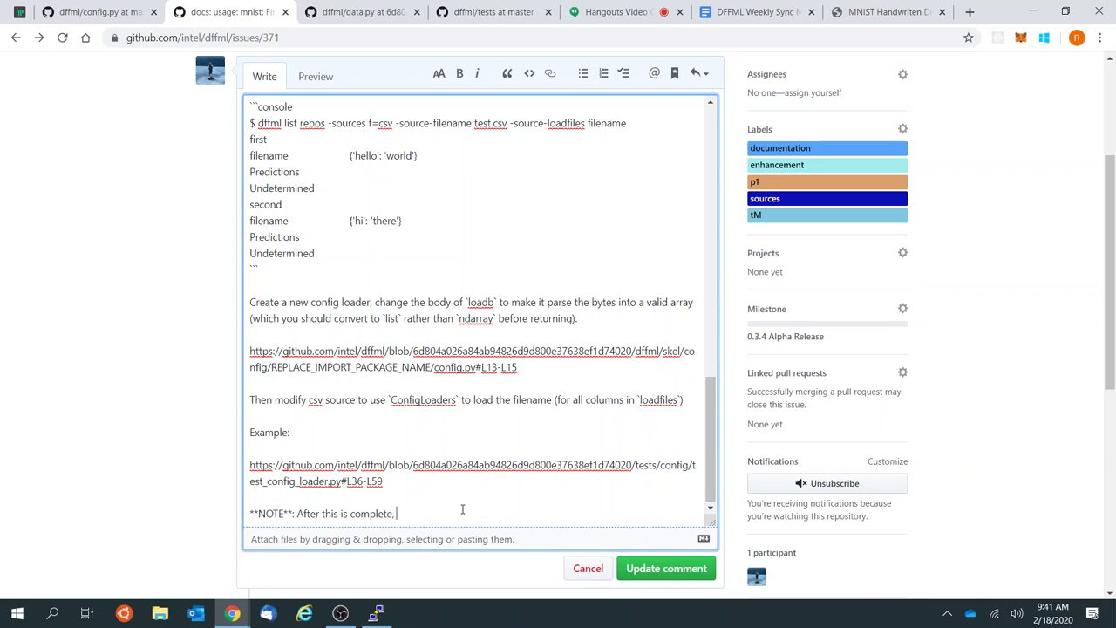
pyautogui.write('Make a sourc')
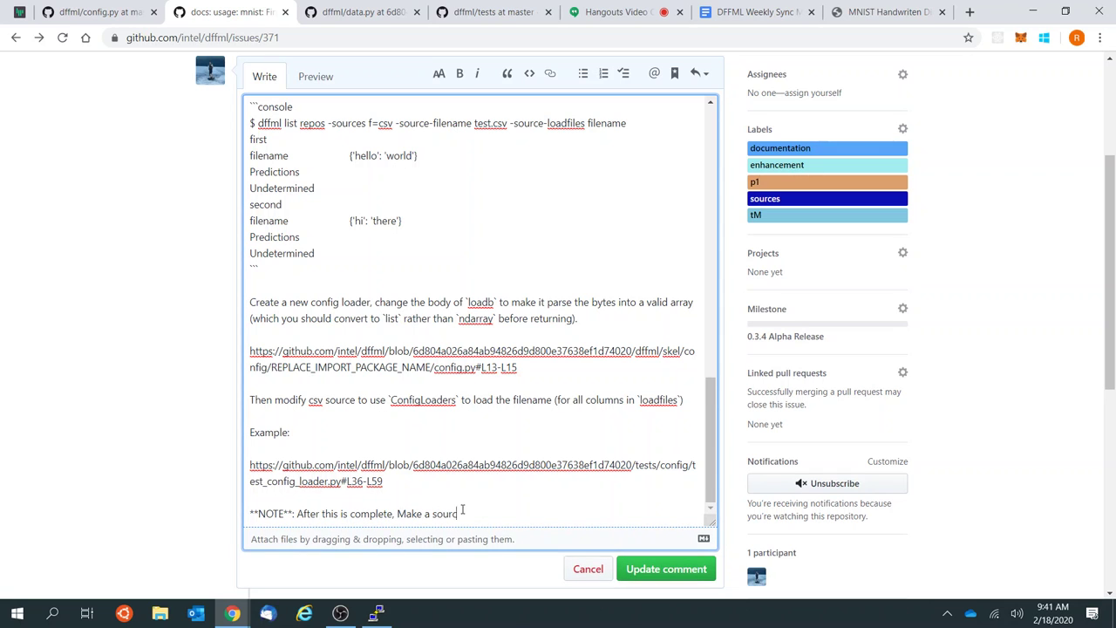
pyautogui.write('e which reads a direcotry')
pyautogui.press('BackSpace')
pyautogui.press('BackSpace')
pyautogui.press('BackSpace')
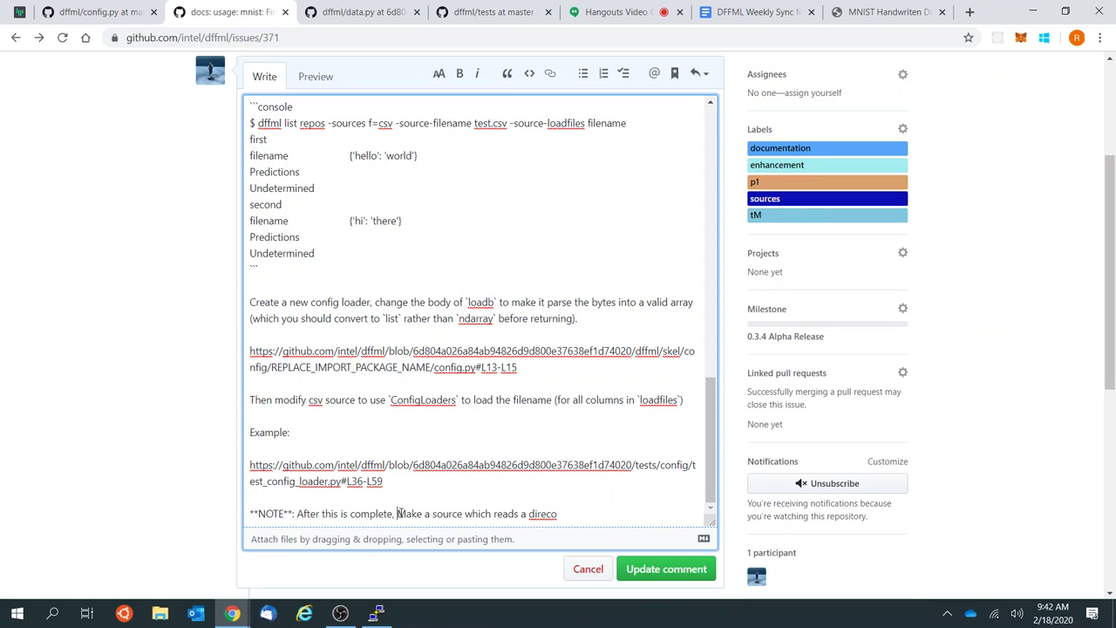
# Step: Remove the unfinished "which reads a direco" wording after "Make a source" in the note
pyautogui.moveTo(398, 514); pyautogui.dragTo(587, 518)
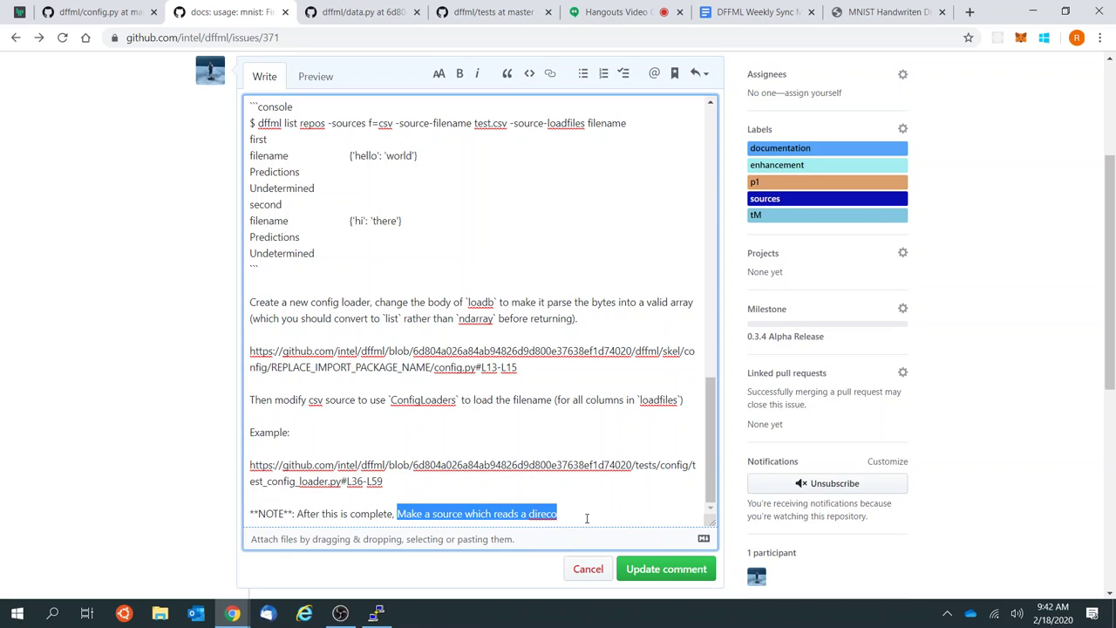
pyautogui.click(587, 518)
pyautogui.press('BackSpace')
pyautogui.press('BackSpace')
pyautogui.press('BackSpace')
pyautogui.press('BackSpace')
pyautogui.press('BackSpace')
pyautogui.press('BackSpace')
pyautogui.press('BackSpace')
pyautogui.press('BackSpace')
pyautogui.press('BackSpace')
pyautogui.press('BackSpace')
pyautogui.press('BackSpace')
pyautogui.press('BackSpace')
pyautogui.press('BackSpace')
pyautogui.press('BackSpace')
pyautogui.press('BackSpace')
pyautogui.press('BackSpace')
pyautogui.press('BackSpace')
pyautogui.press('BackSpace')
pyautogui.press('BackSpace')
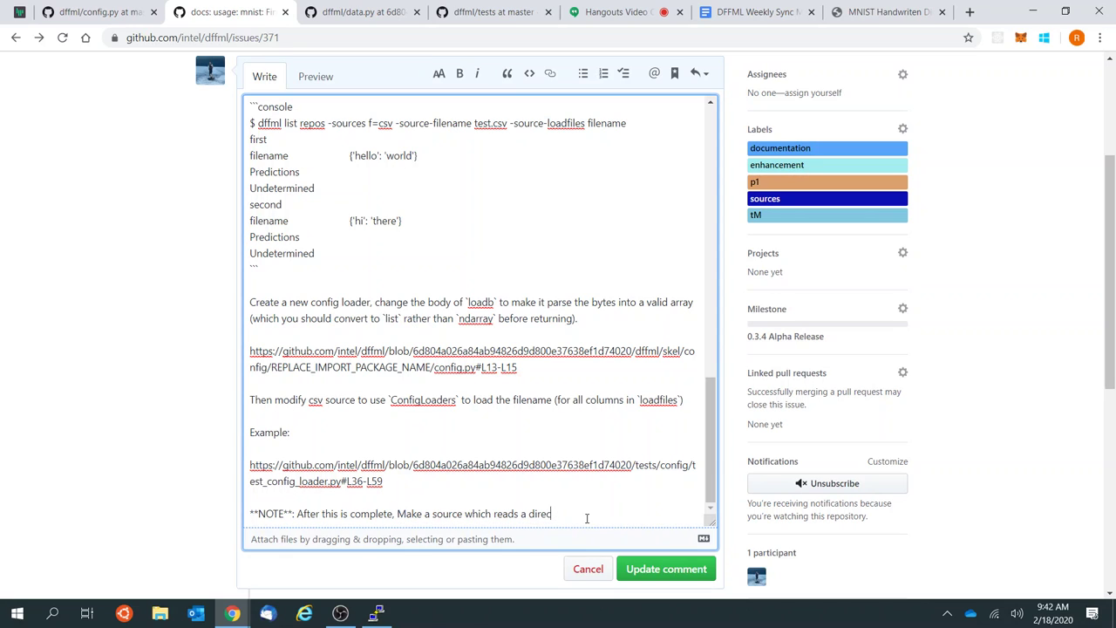
pyautogui.press('BackSpace')
pyautogui.write('where all')
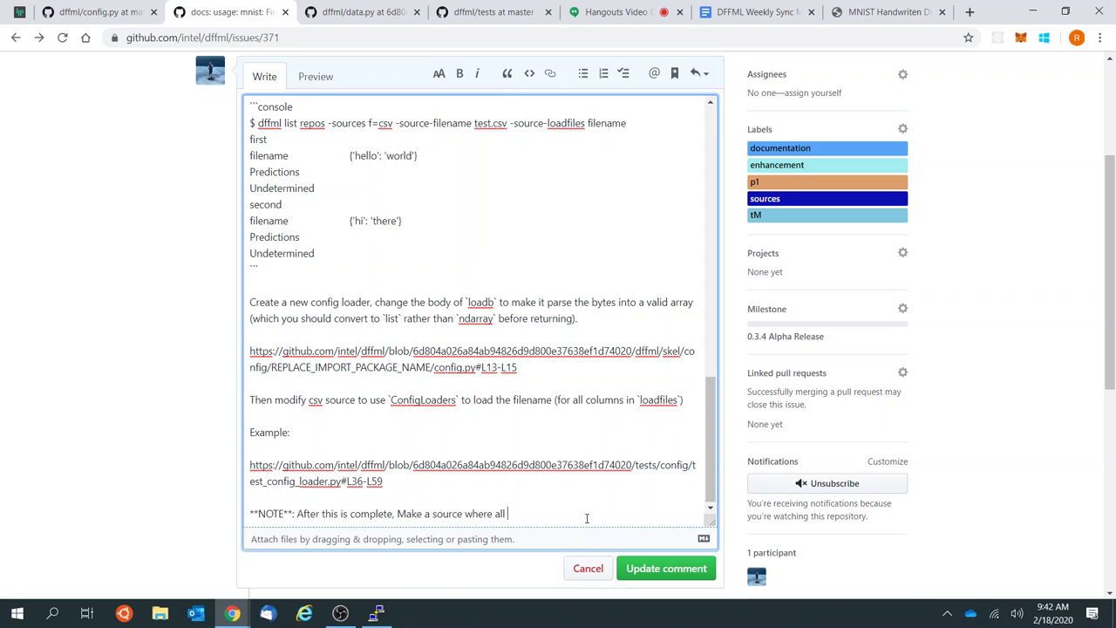
pyautogui.press('BackSpace')
pyautogui.press('BackSpace')
pyautogui.press('BackSpace')
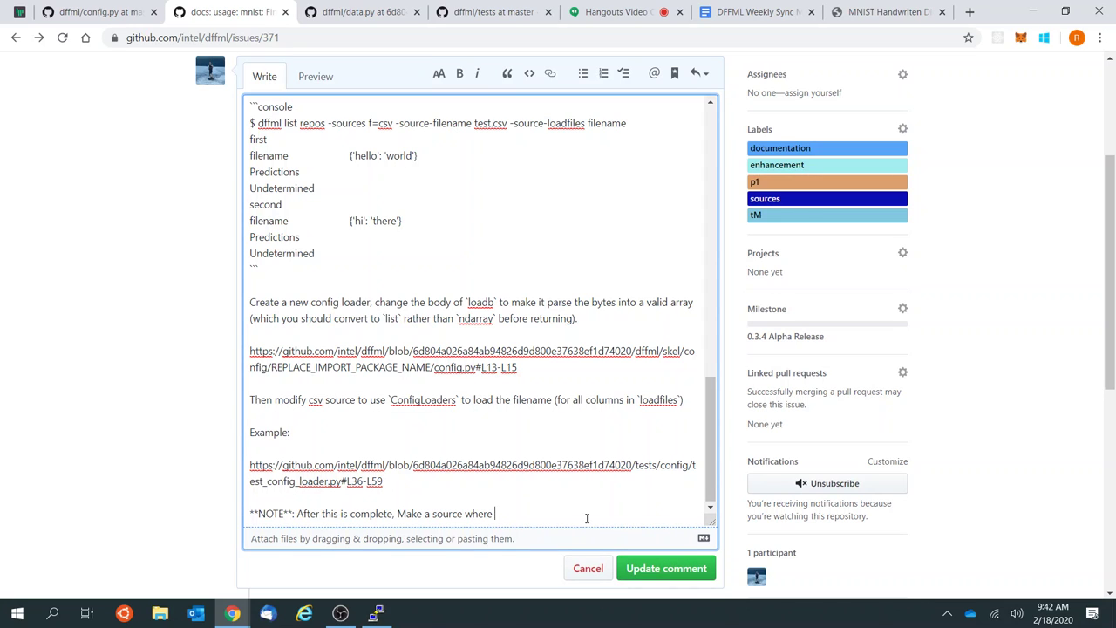
pyautogui.press('BackSpace')
pyautogui.press('BackSpace')
pyautogui.press('BackSpace')
pyautogui.press('BackSpace')
pyautogui.press('BackSpace')
# Step: Finish the note's sentence after "Make a source" with "to load images from a directory."
pyautogui.write('to ')
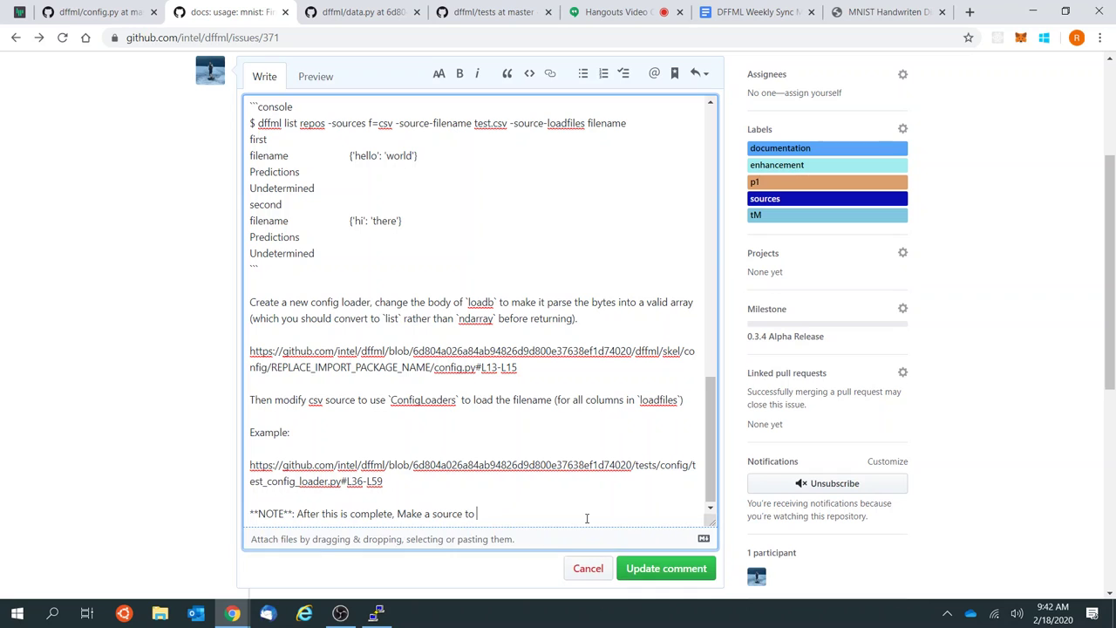
pyautogui.write('load images from')
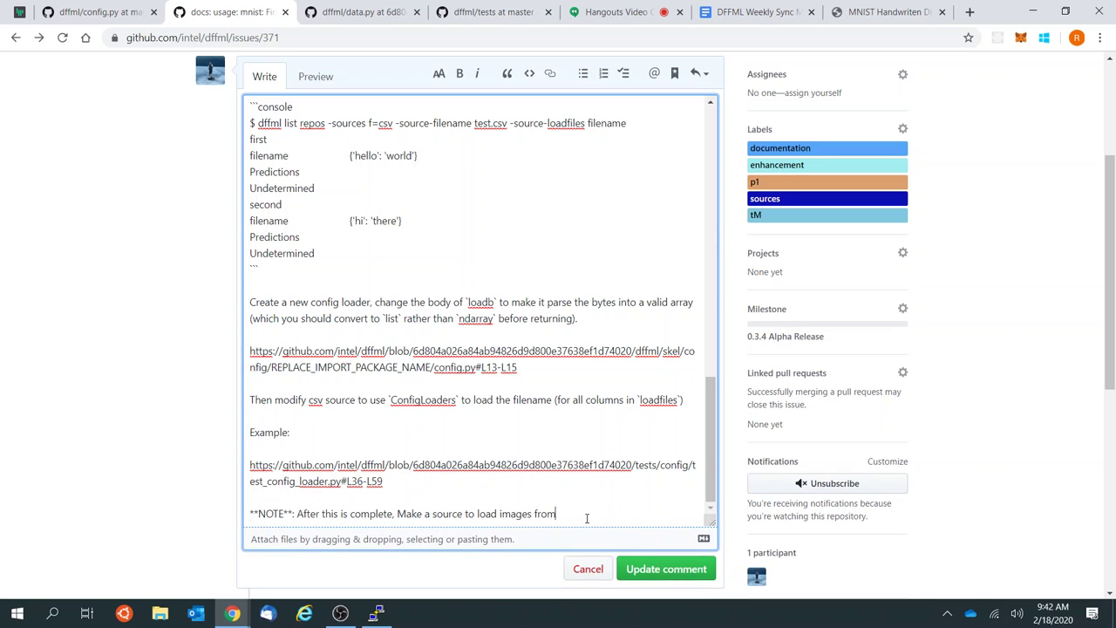
pyautogui.write(' a directory. ')
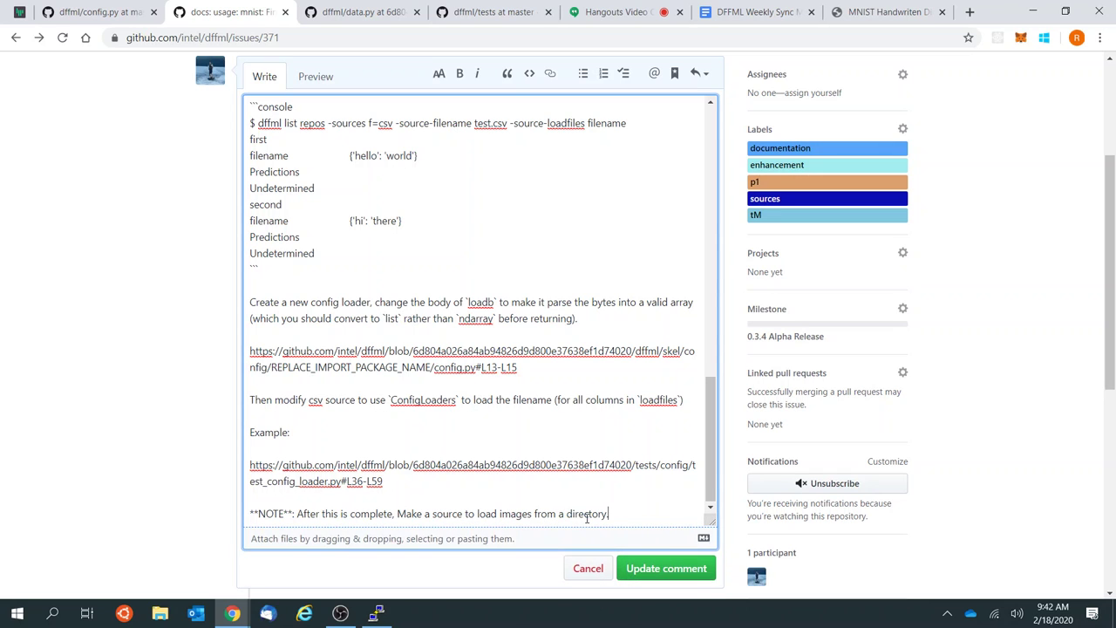
# Step: Append the parenthetical "(directory will be label and filename will be `Repo.key`)" to the end of the note
pyautogui.write('(directory will be la')
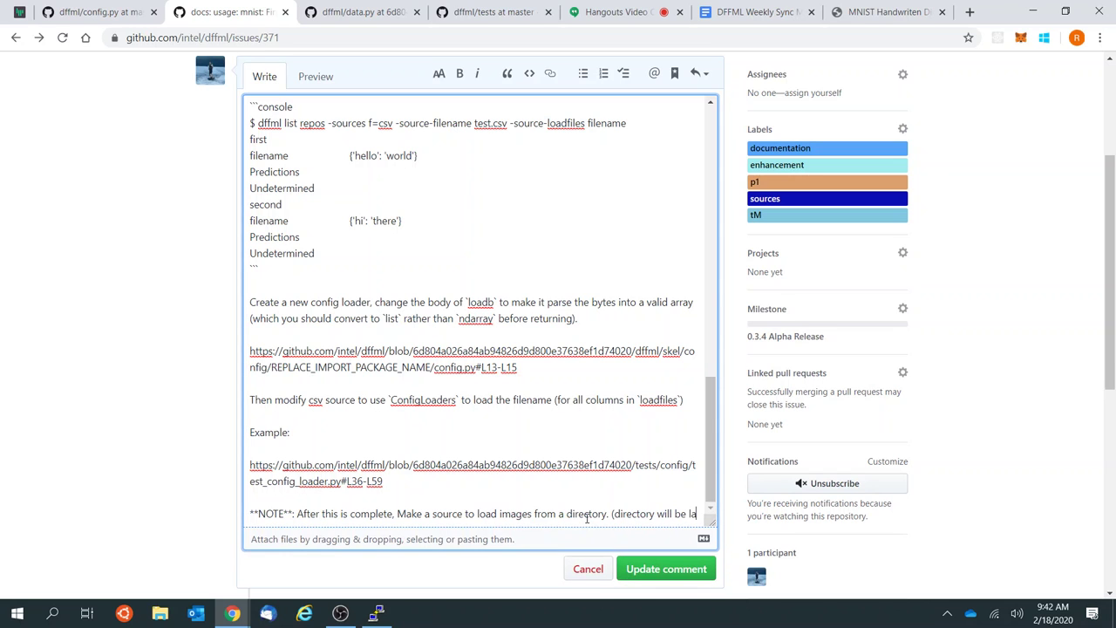
pyautogui.write('bel')
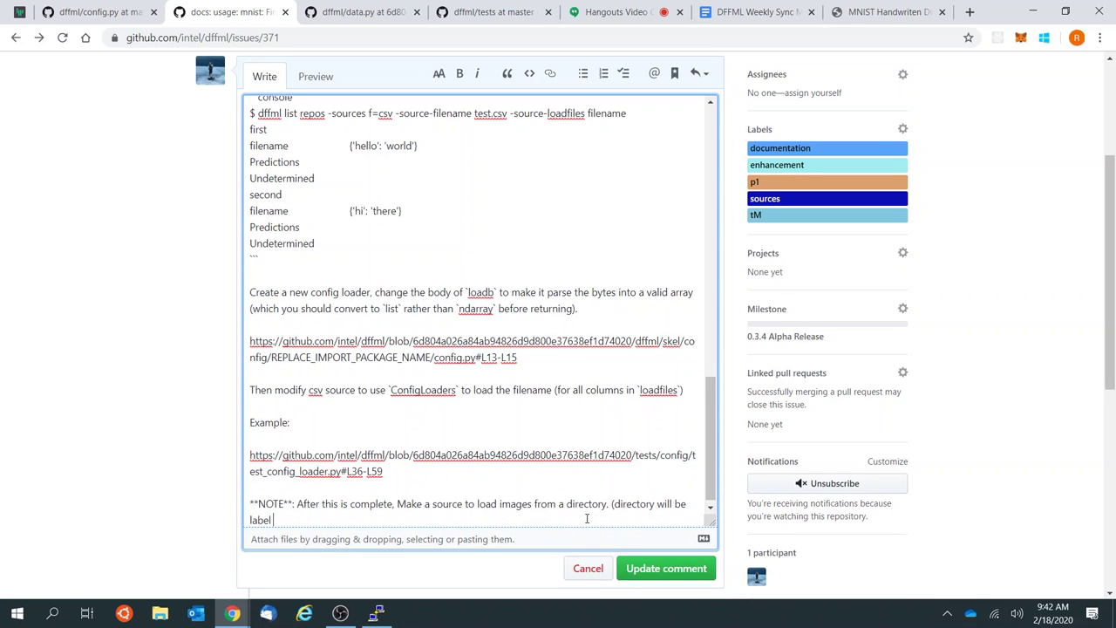
pyautogui.write(' and directory will be ')
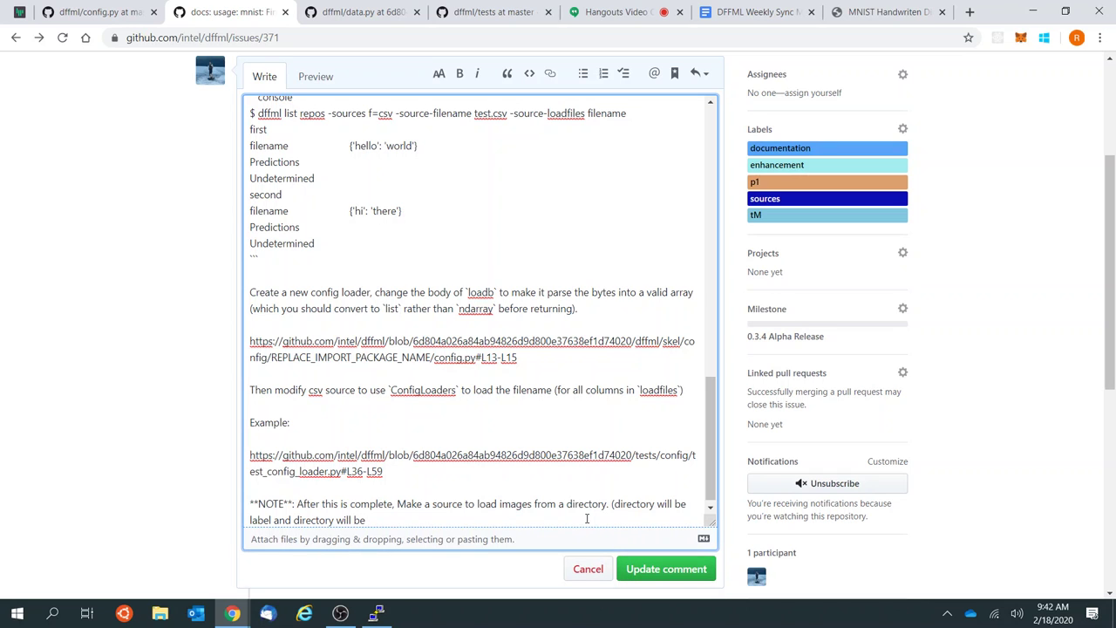
pyautogui.write('key')
pyautogui.press('BackSpace')
pyautogui.press('BackSpace')
pyautogui.press('BackSpace')
pyautogui.press('BackSpace')
pyautogui.press('BackSpace')
pyautogui.press('BackSpace')
pyautogui.press('BackSpace')
pyautogui.press('BackSpace')
pyautogui.press('BackSpace')
pyautogui.press('BackSpace')
pyautogui.press('BackSpace')
pyautogui.press('BackSpace')
pyautogui.press('BackSpace')
pyautogui.press('BackSpace')
pyautogui.press('BackSpace')
pyautogui.press('BackSpace')
pyautogui.press('BackSpace')
pyautogui.press('BackSpace')
pyautogui.press('BackSpace')
pyautogui.press('BackSpace')
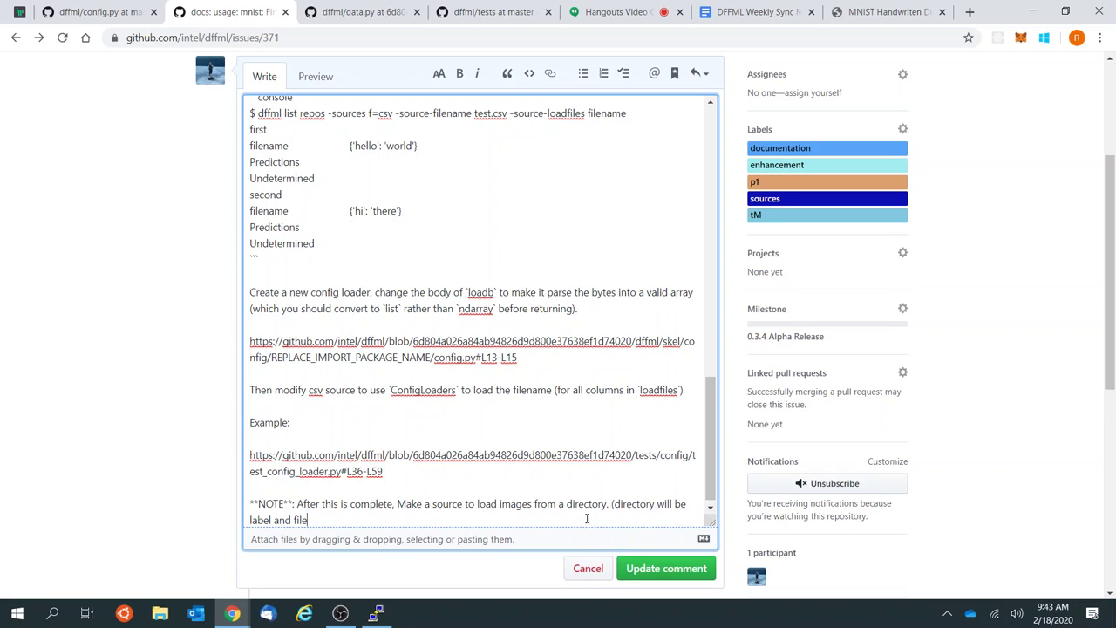
pyautogui.press('BackSpace')
pyautogui.write('filename will be ')
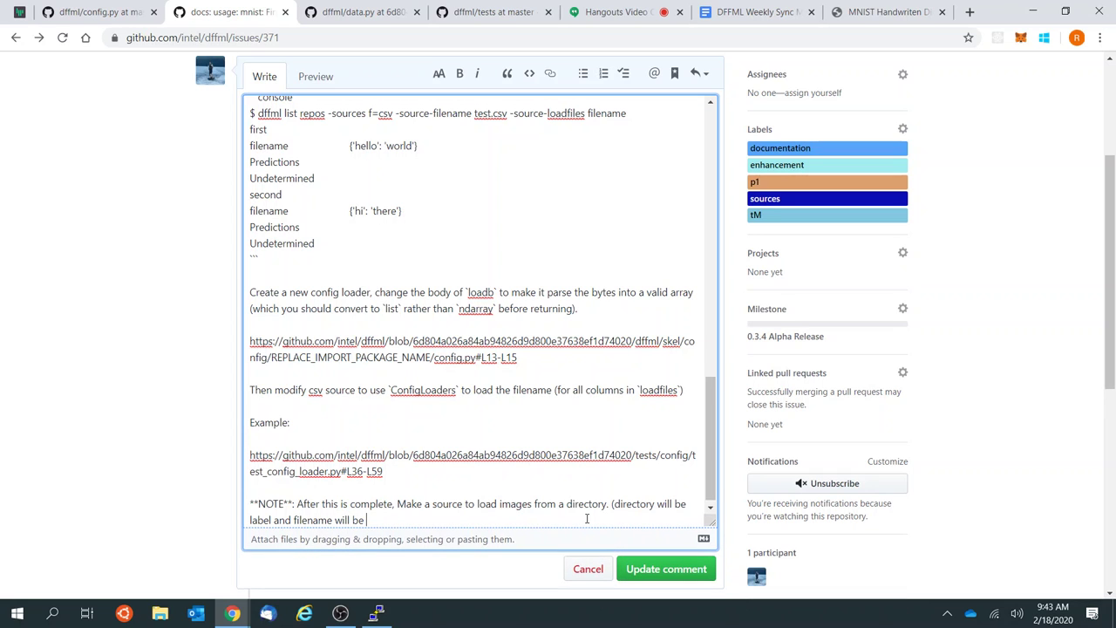
pyautogui.write('`Repo.key`)')
# Step: Reword the parenthetical's beginning to "For our case it is likely that the directory will be the label"
pyautogui.click(623, 503)
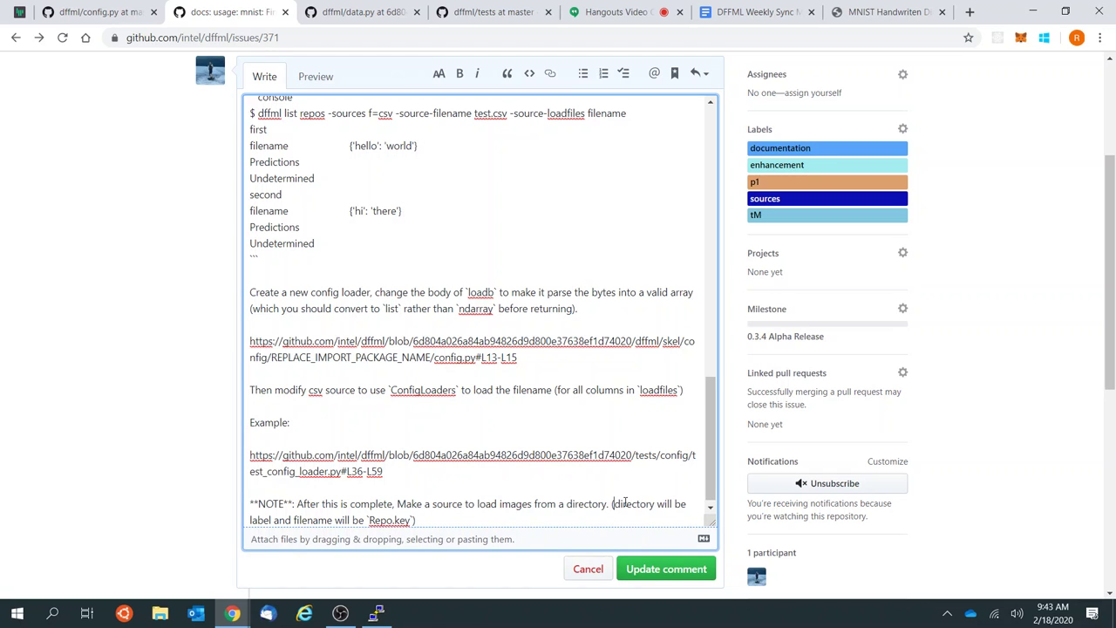
pyautogui.write('For our')
pyautogui.write(' case it i')
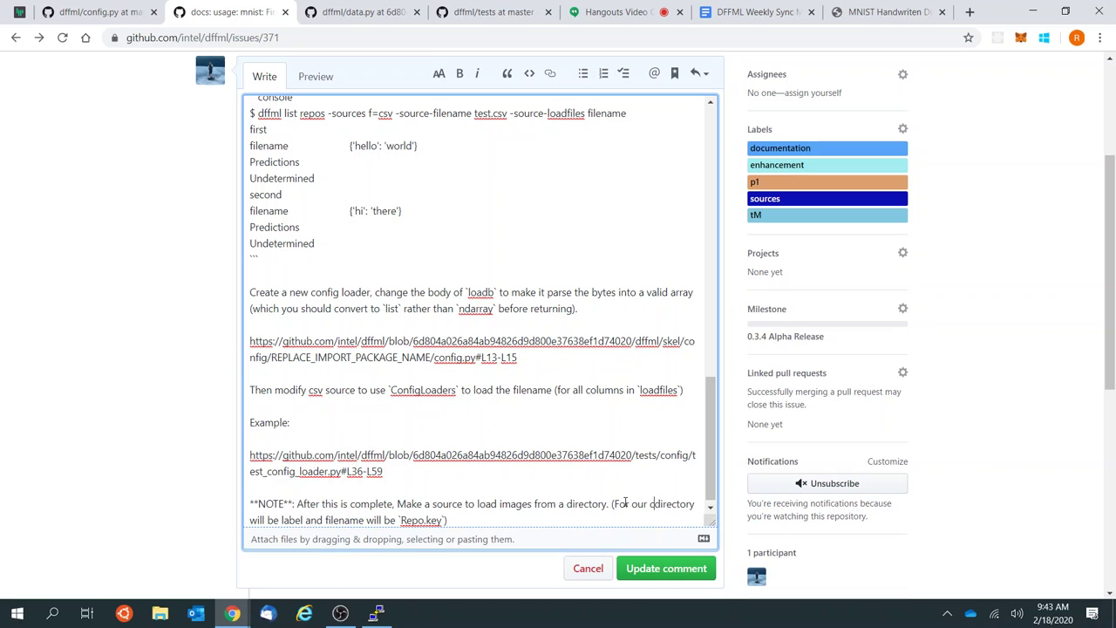
pyautogui.write('s likely that ')
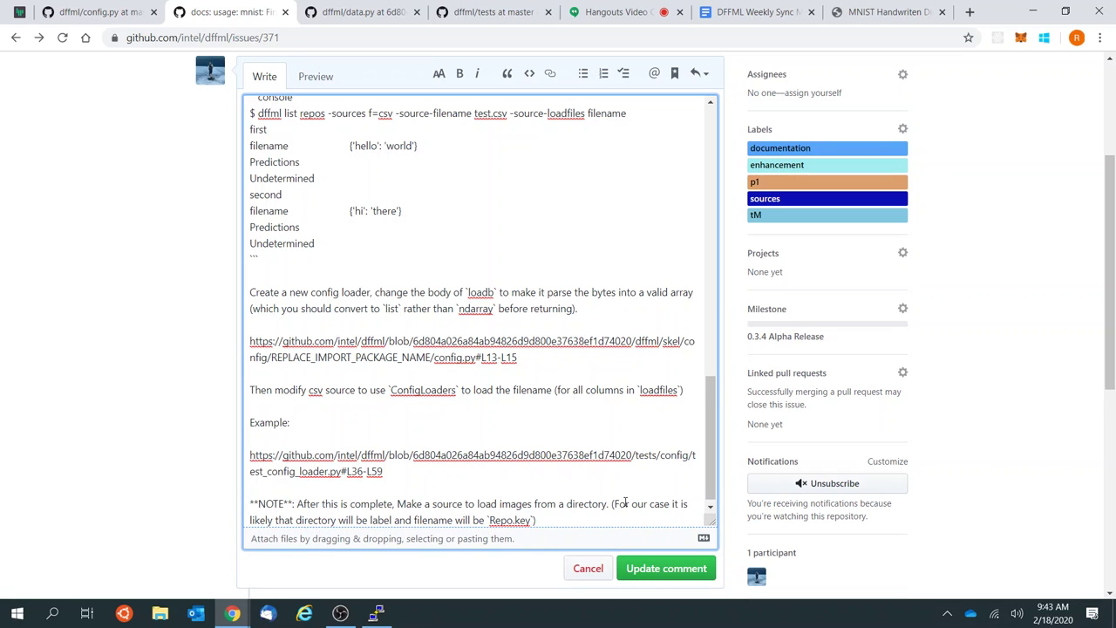
pyautogui.write('the')
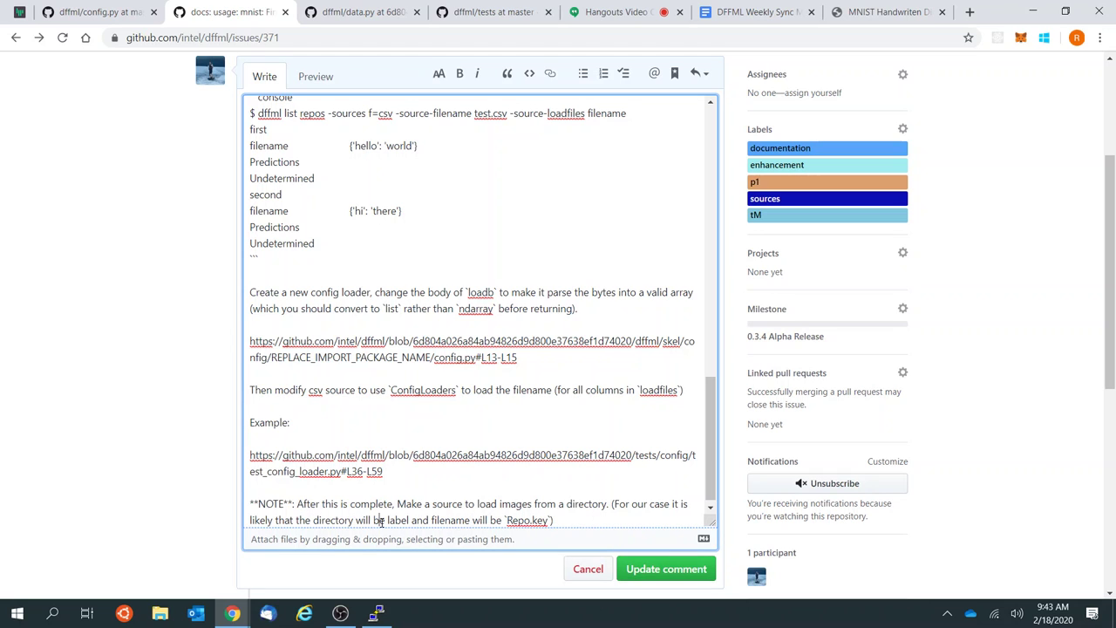
pyautogui.click(382, 522)
pyautogui.write('the')
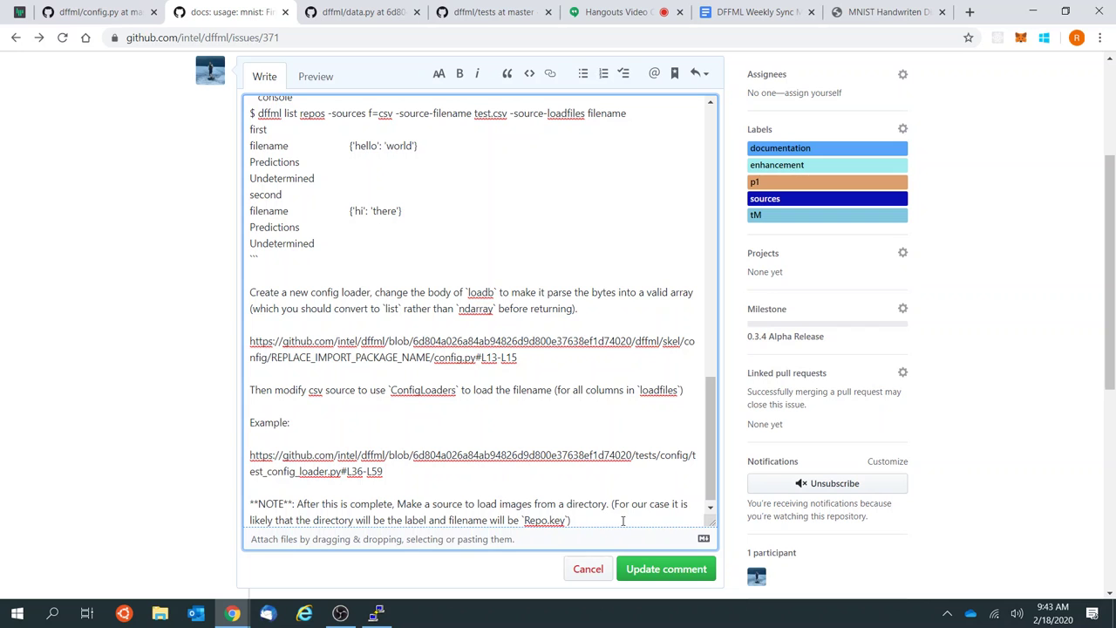
# Step: Save the edited description comment of issue #371 and switch to the Hangouts video call
pyautogui.scroll(-1, 622, 521)
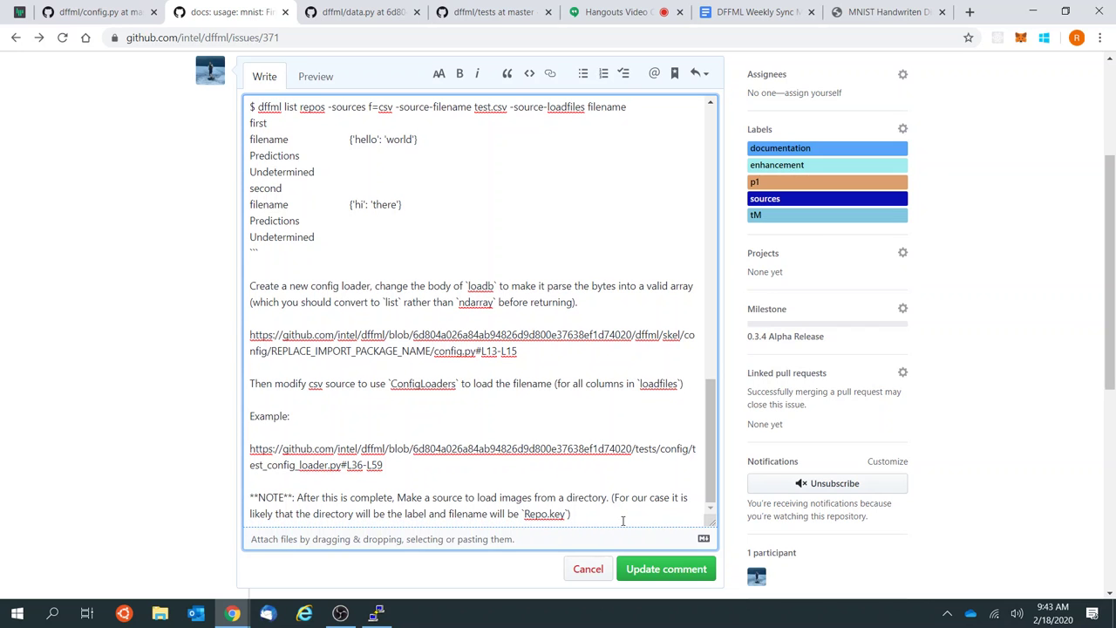
pyautogui.click(643, 568)
pyautogui.click(635, 12)
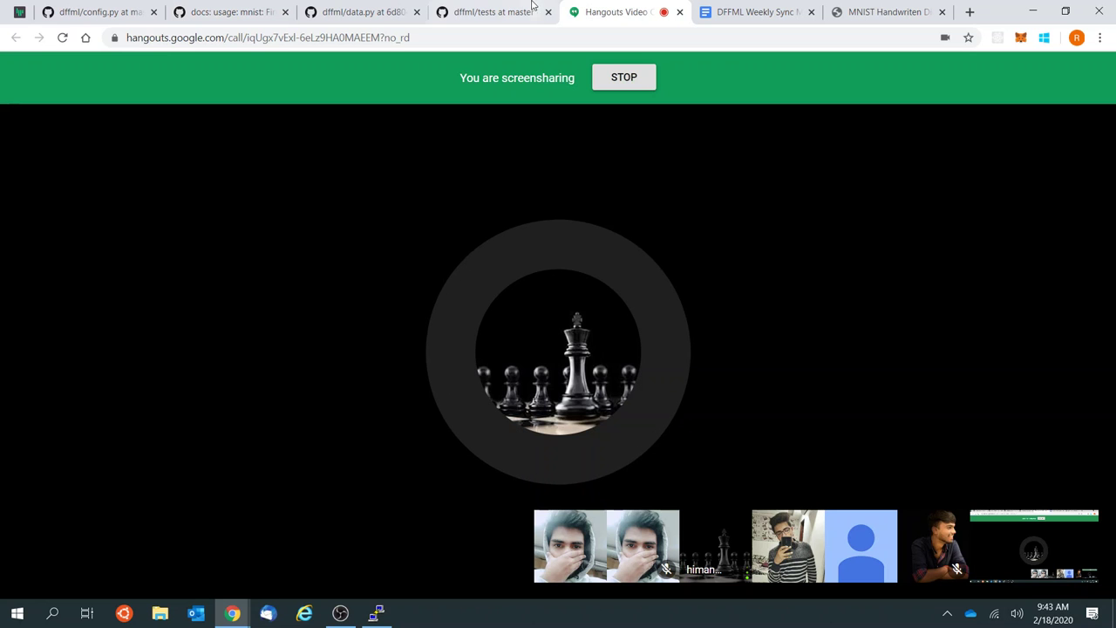
# Step: Return to issue #371 and review its description, including the before and after CSV output examples and the config loader instructions
pyautogui.click(262, 10)
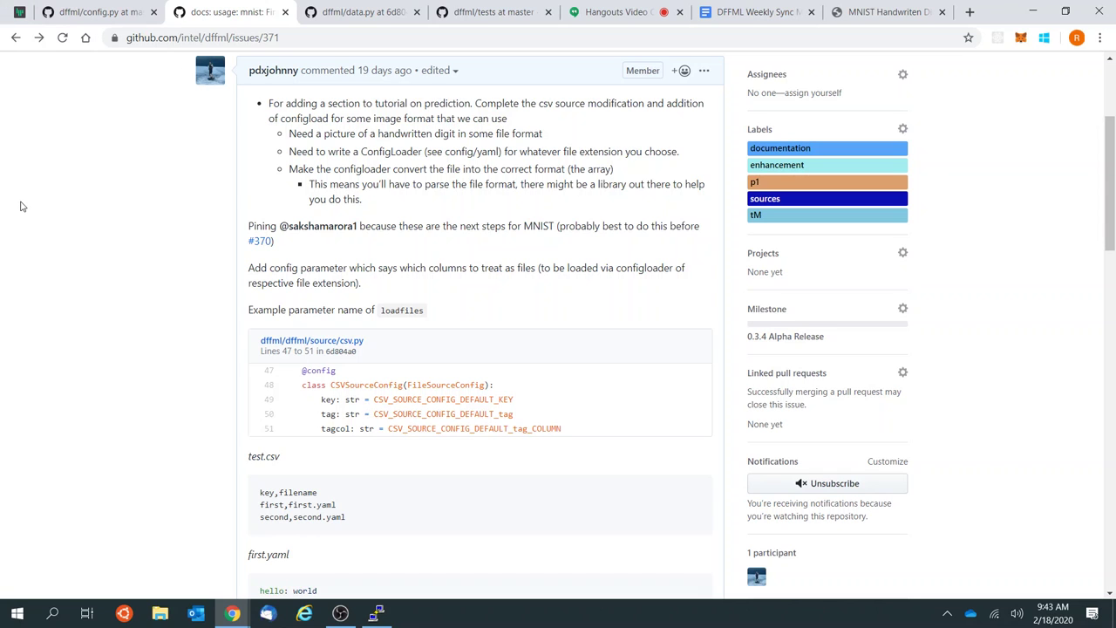
pyautogui.scroll(-1, 23, 207)
pyautogui.scroll(-5, 23, 206)
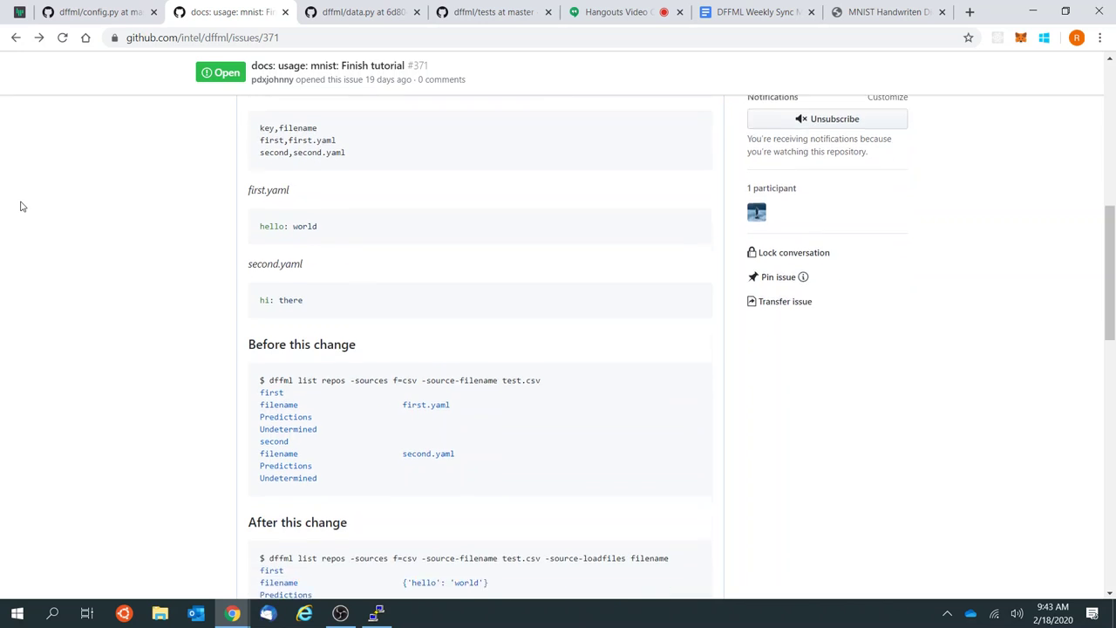
pyautogui.scroll(-4, 23, 207)
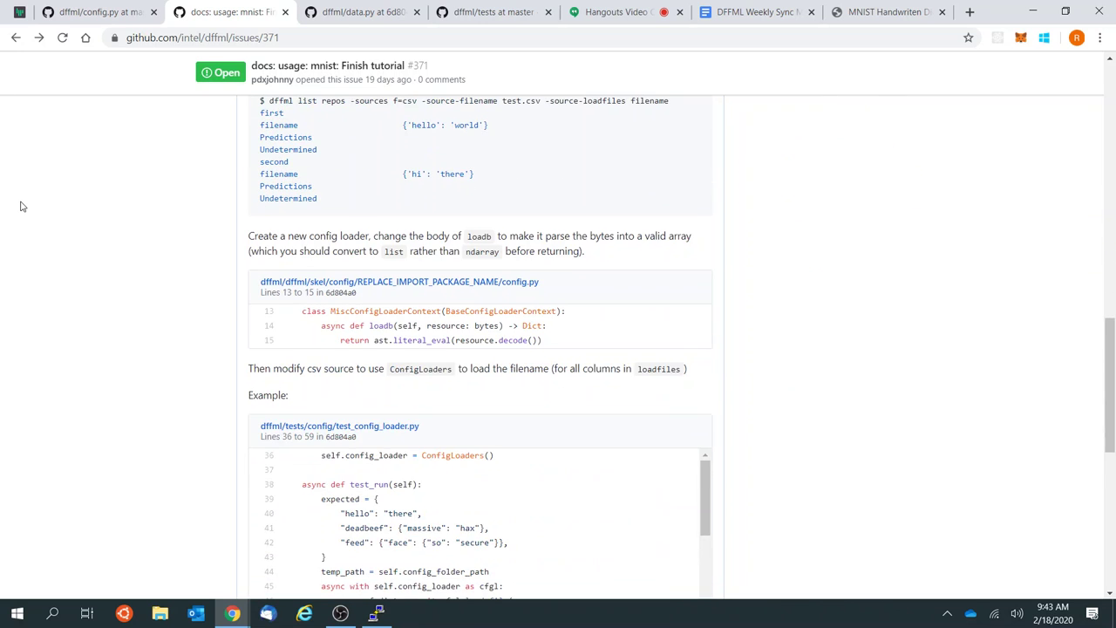
pyautogui.scroll(-3, 23, 207)
pyautogui.scroll(5, 23, 207)
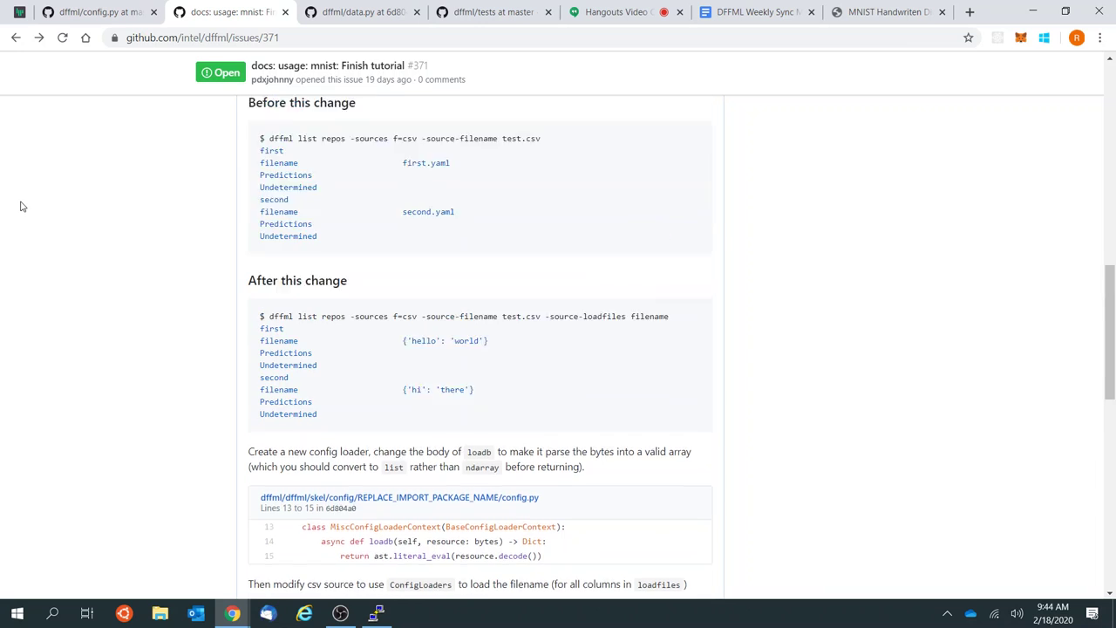
pyautogui.scroll(4, 23, 207)
pyautogui.scroll(-1, 23, 206)
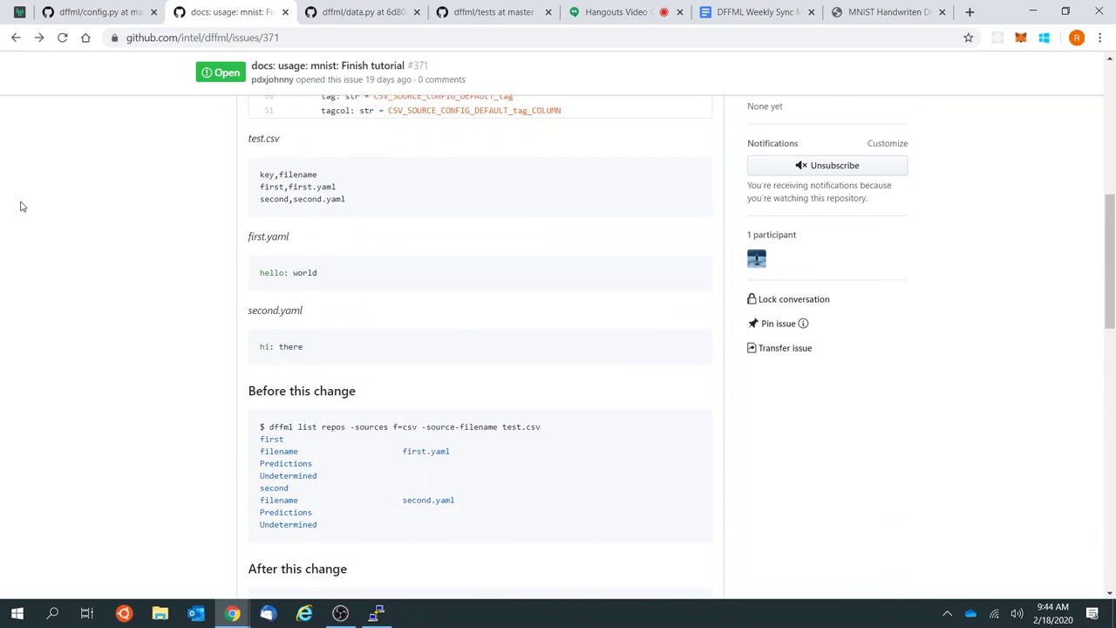
pyautogui.scroll(-2, 22, 207)
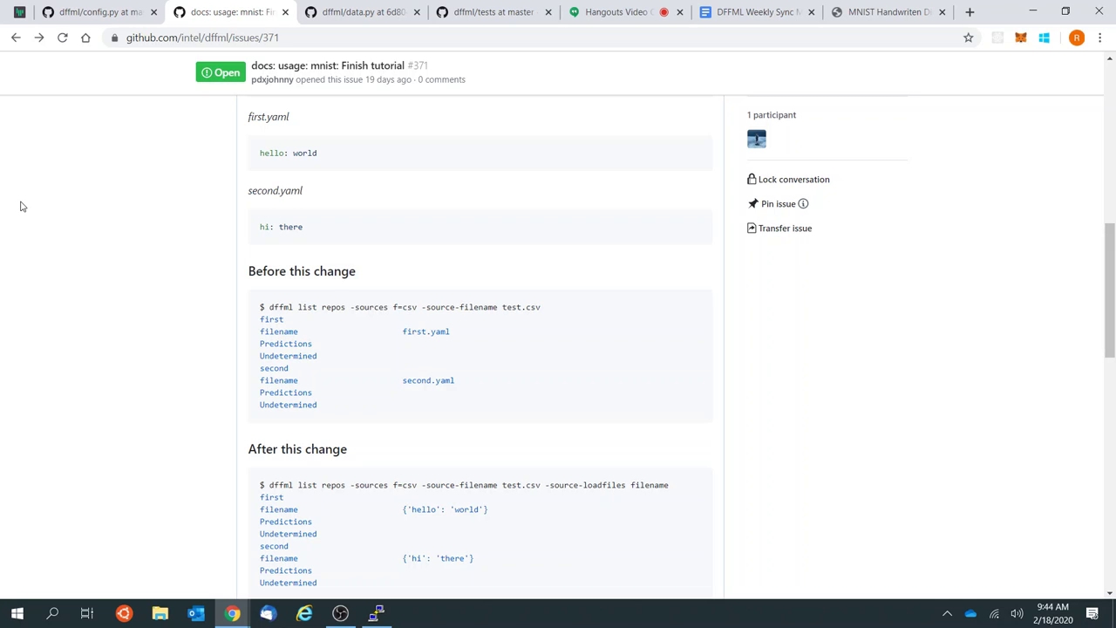
# Step: Cut the NOTE paragraph about loading images from a directory out of issue #371's description and save the comment
pyautogui.scroll(-15, 23, 206)
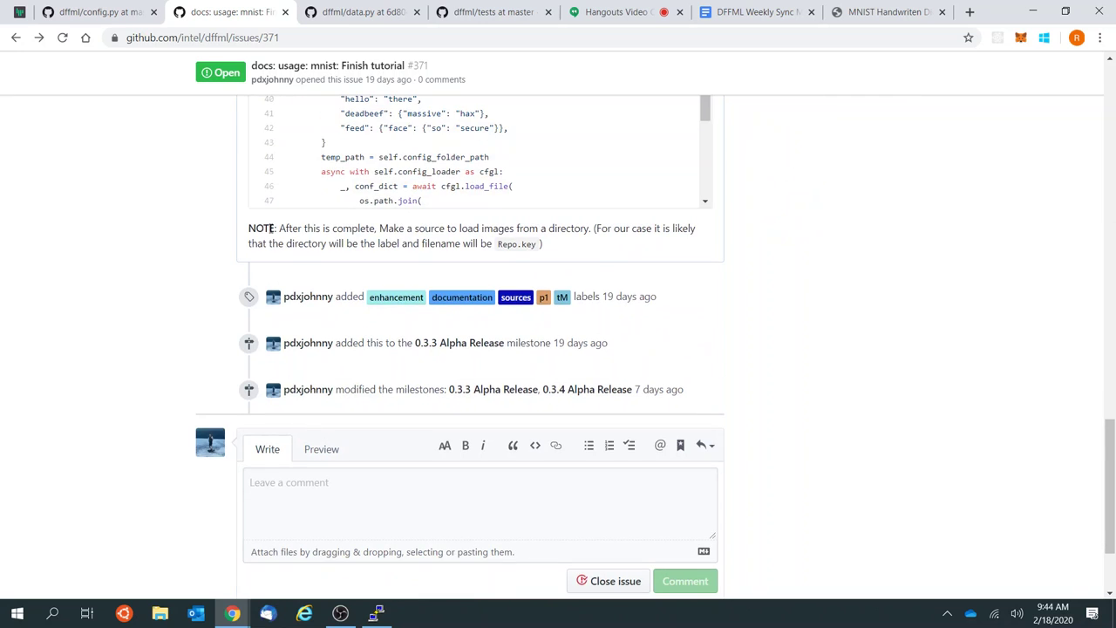
pyautogui.scroll(5, 907, 232)
pyautogui.scroll(15, 907, 233)
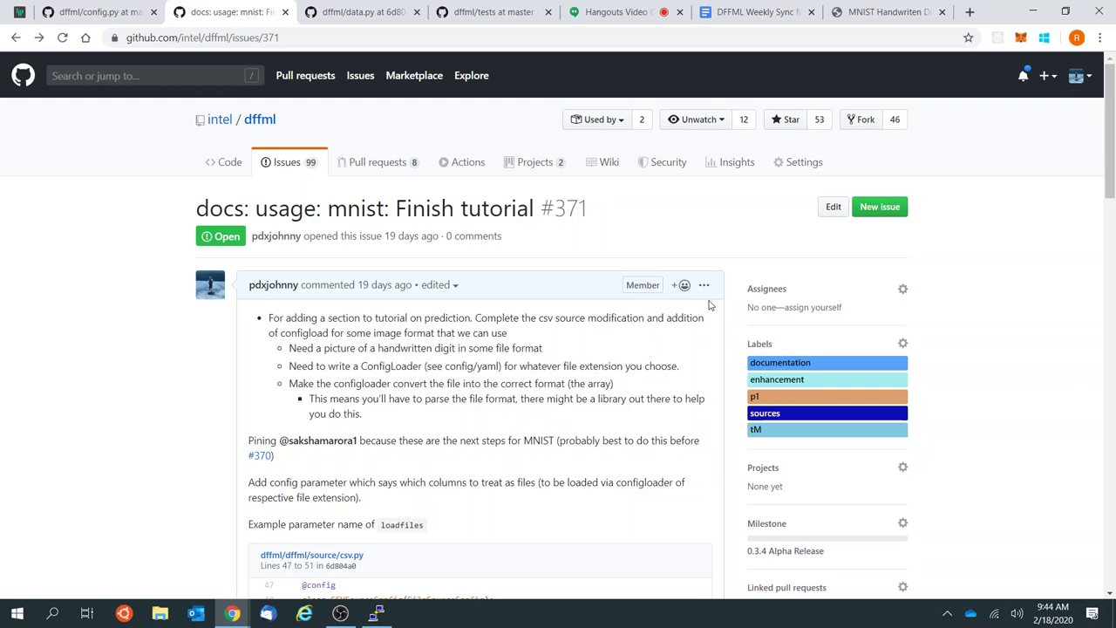
pyautogui.click(706, 288)
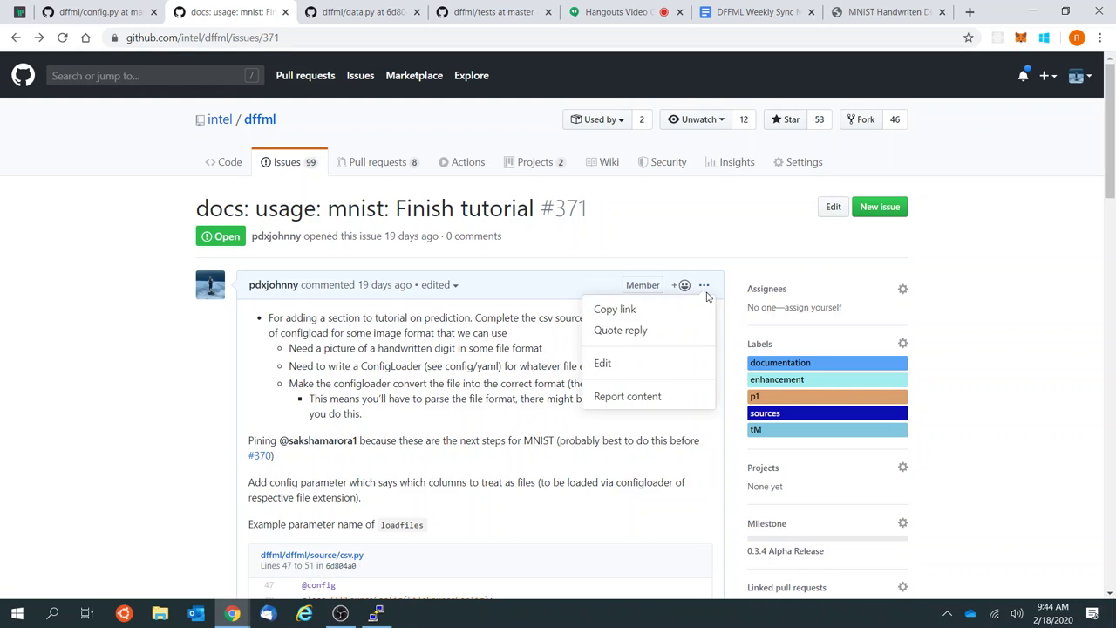
pyautogui.click(629, 370)
pyautogui.scroll(-2, 498, 390)
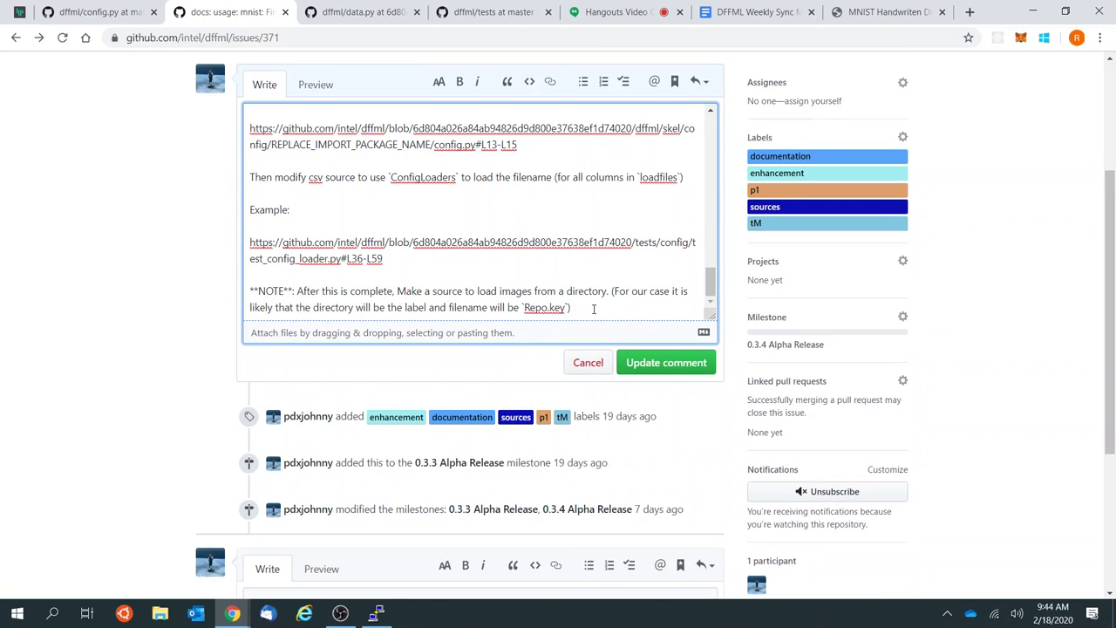
pyautogui.moveTo(593, 308); pyautogui.dragTo(591, 267)
pyautogui.hotkey('ctrl', 'c')
pyautogui.press('BackSpace')
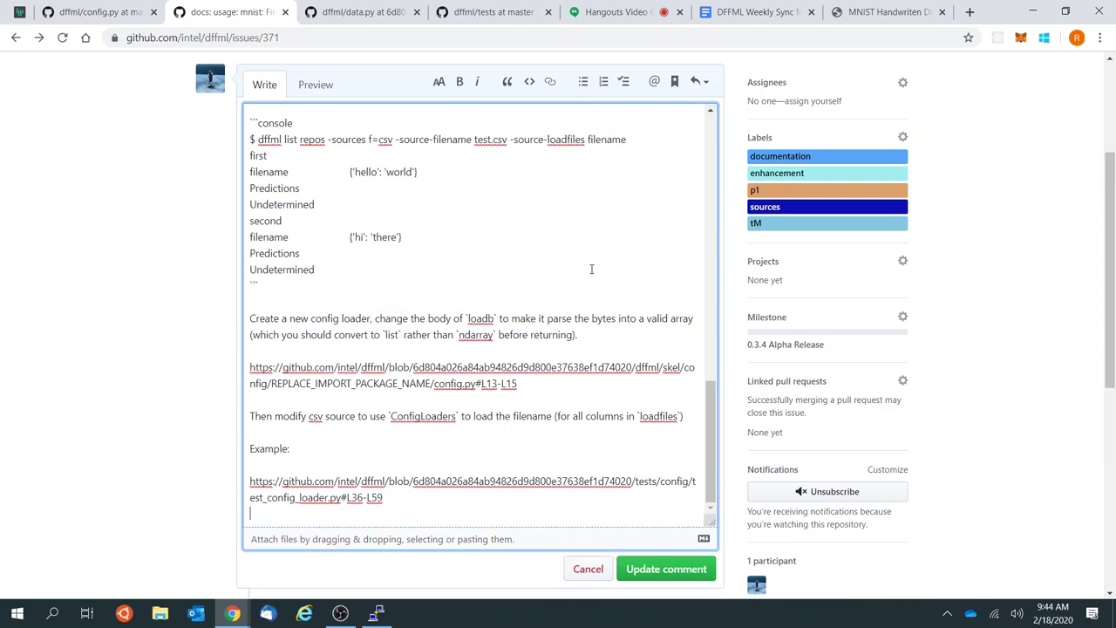
pyautogui.click(645, 568)
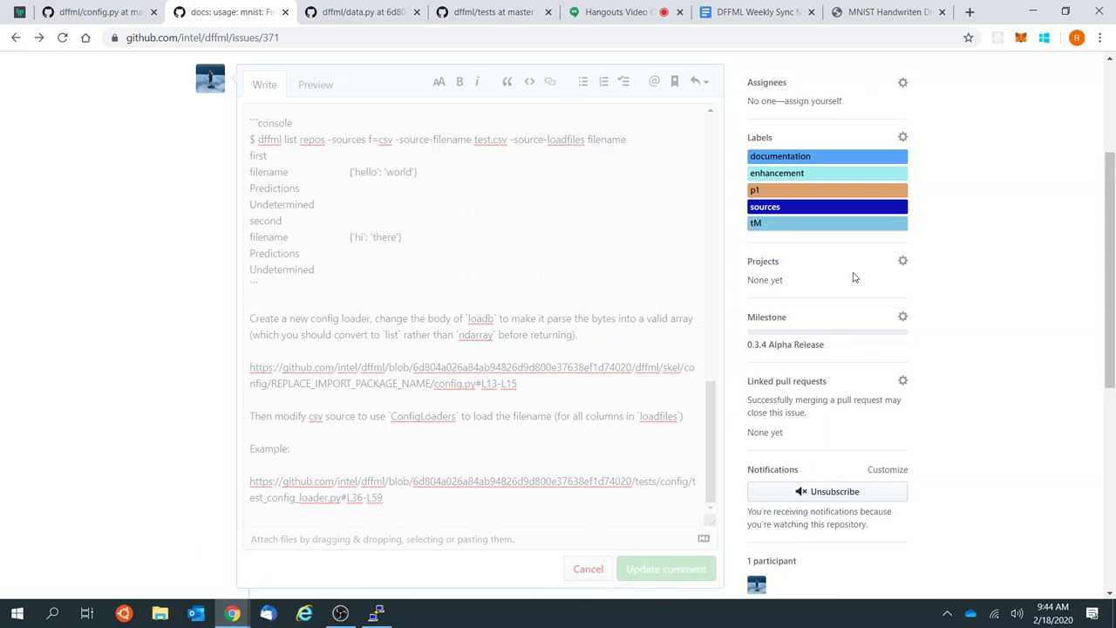
# Step: Start a new issue from the Bug template and replace its description with the copied note
pyautogui.scroll(3, 884, 178)
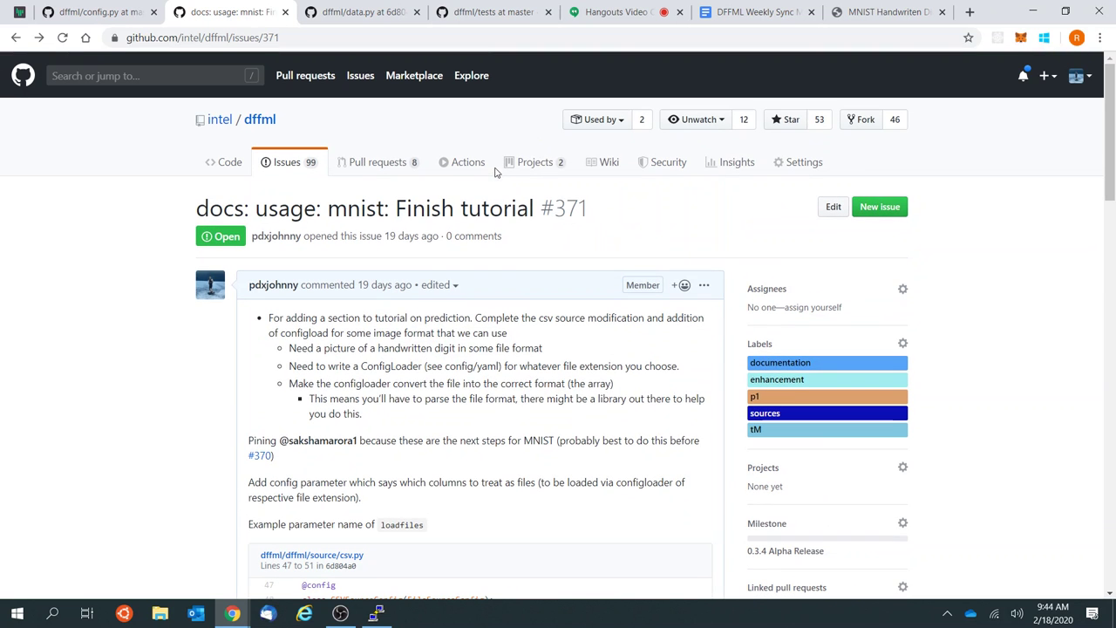
pyautogui.click(872, 211)
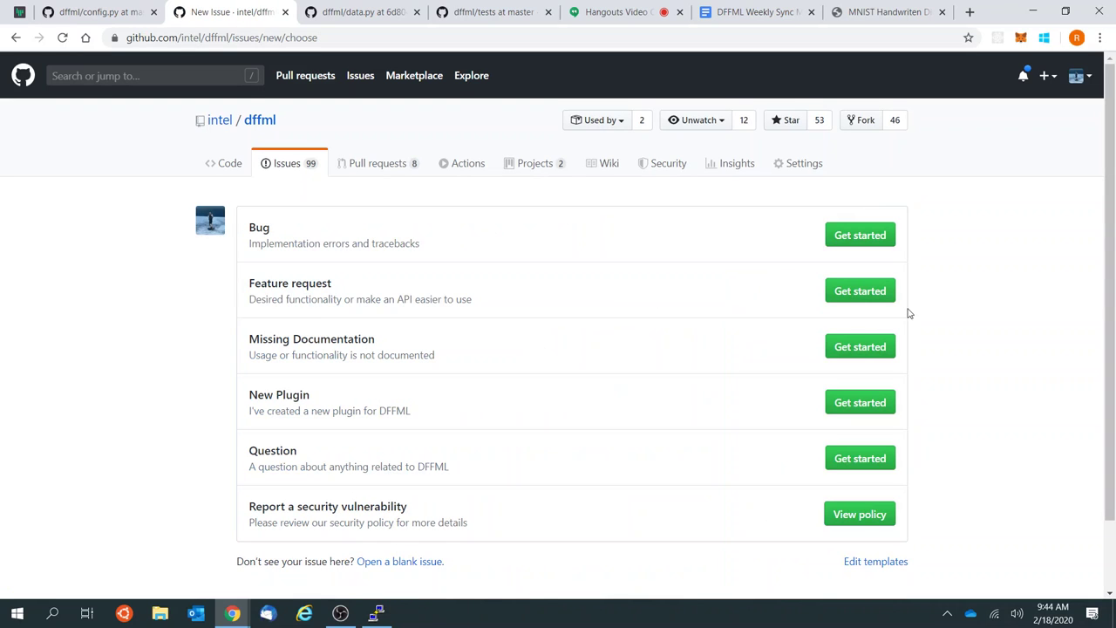
pyautogui.click(842, 235)
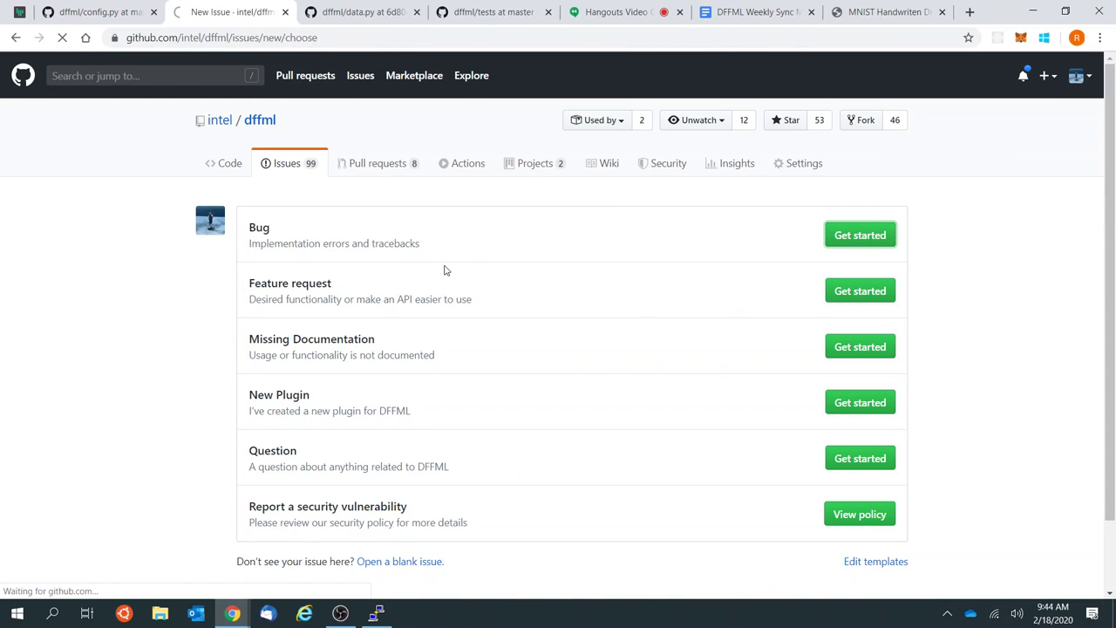
pyautogui.click(406, 411)
pyautogui.hotkey('ctrl', 'a')
pyautogui.hotkey('ctrl', 'v')
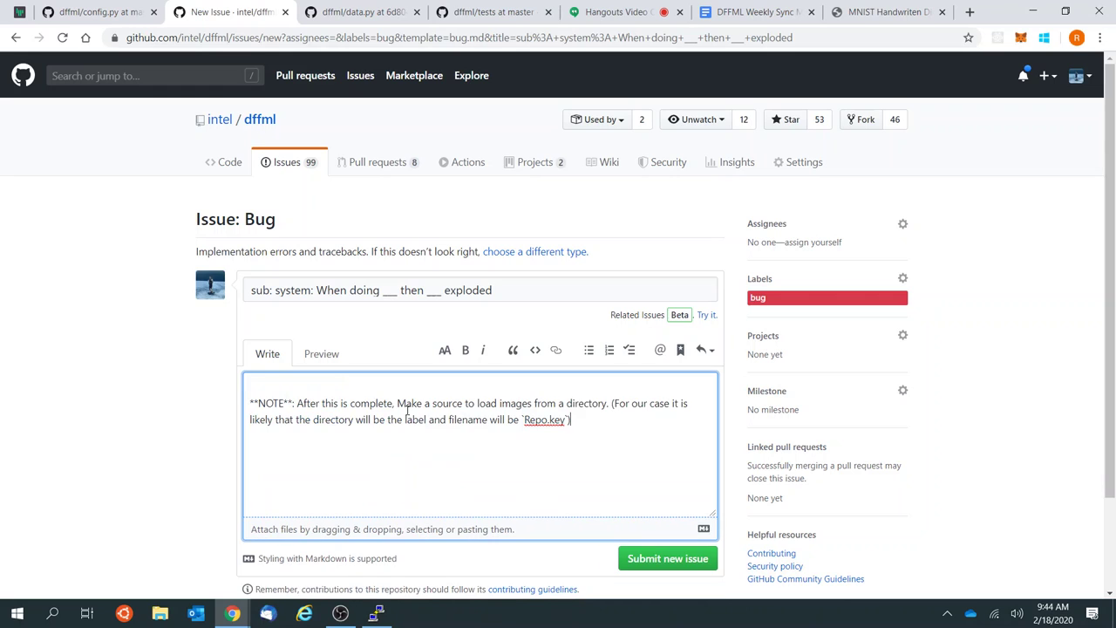
# Step: Remove the "**NOTE**:" prefix from the description and replace "this" with a reference to issue #371
pyautogui.moveTo(297, 403); pyautogui.dragTo(162, 349)
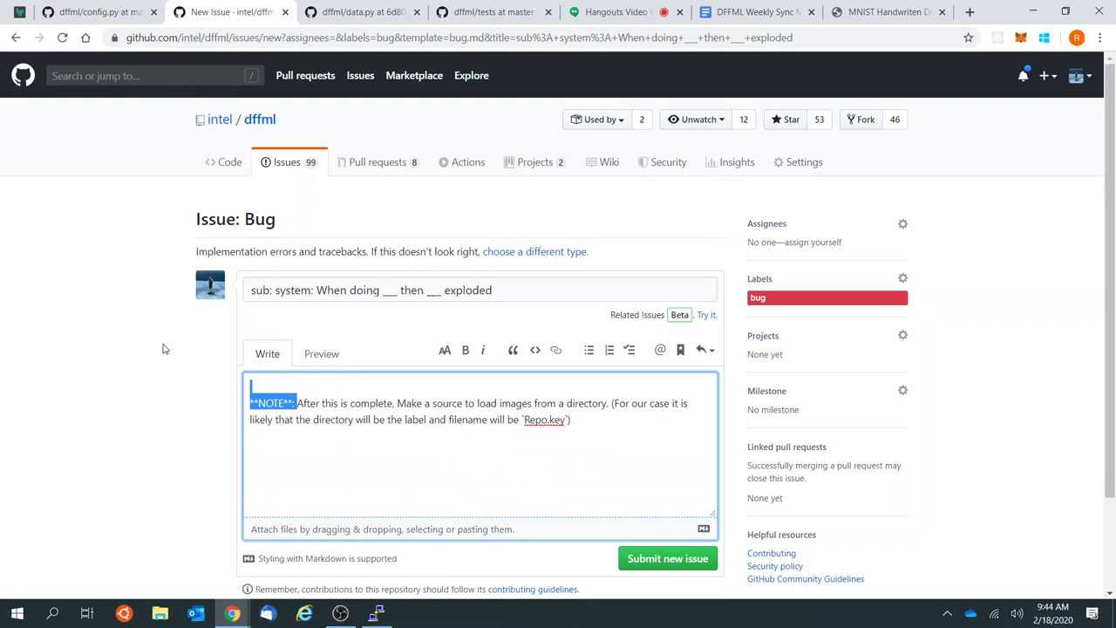
pyautogui.press('BackSpace')
pyautogui.hotkey('ctrl', 'shift', 'Right')
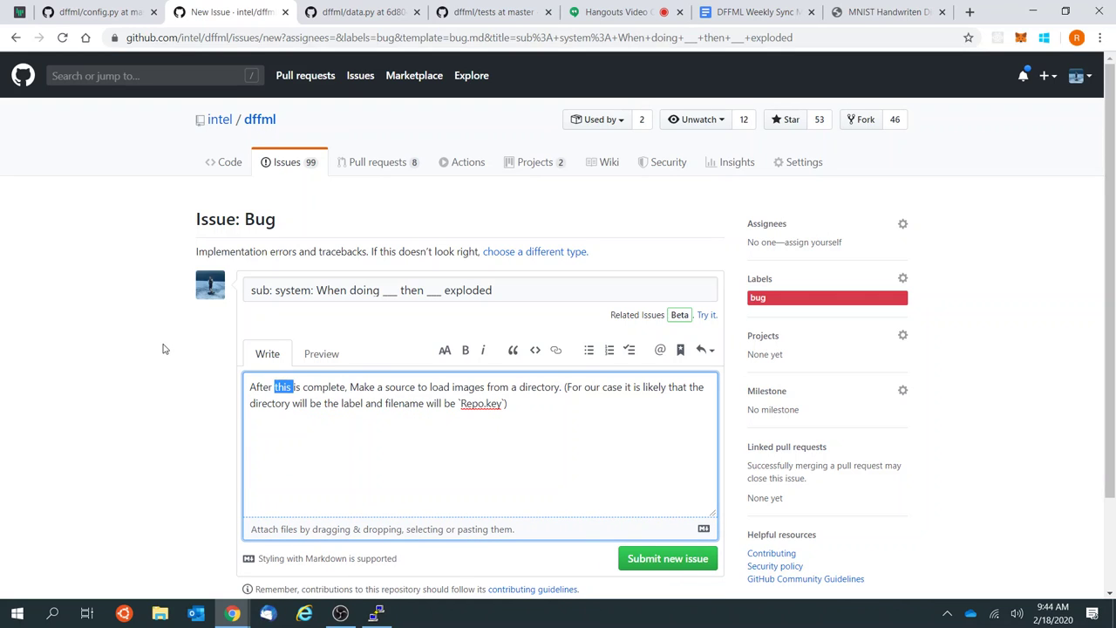
pyautogui.write('#mni')
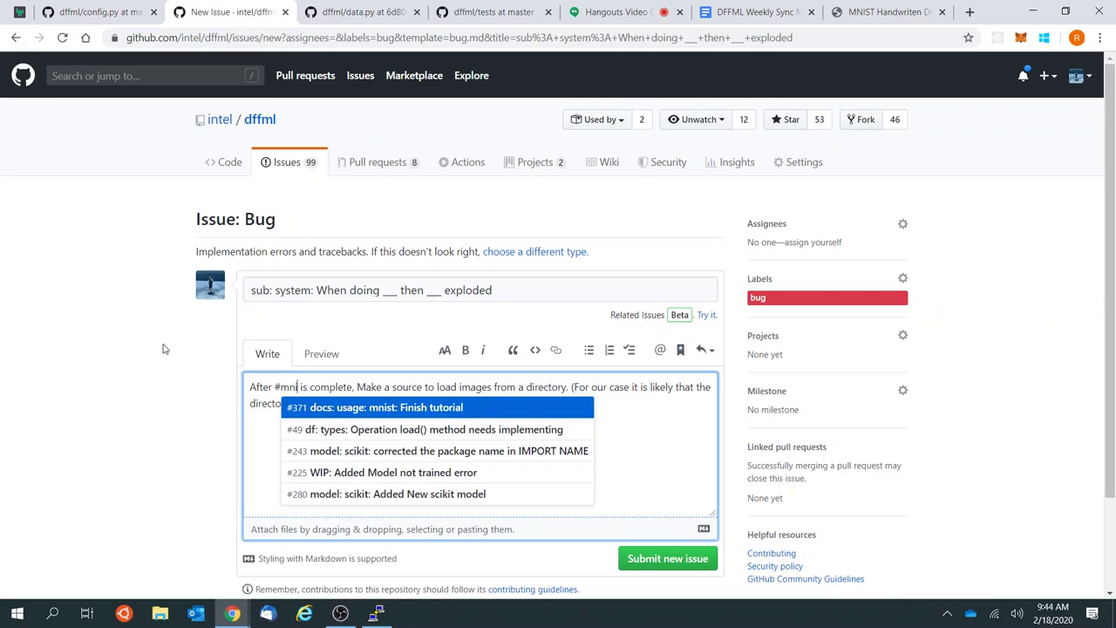
pyautogui.press('Return')
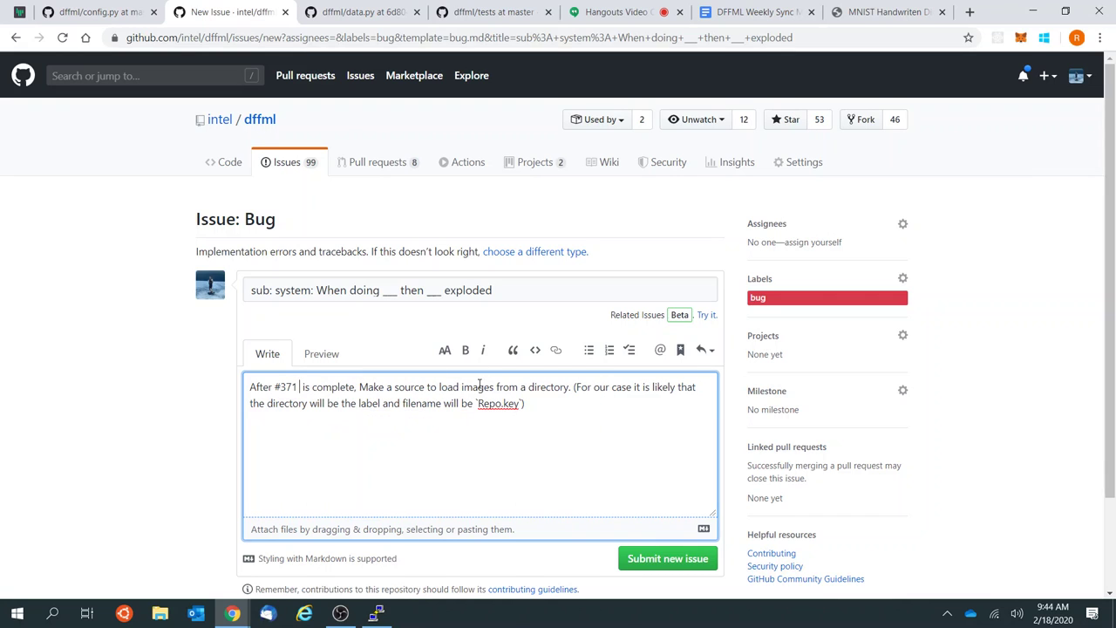
# Step: Set the new issue's title to "source: Directory source"
pyautogui.tripleClick(362, 298)
pyautogui.write('source: ')
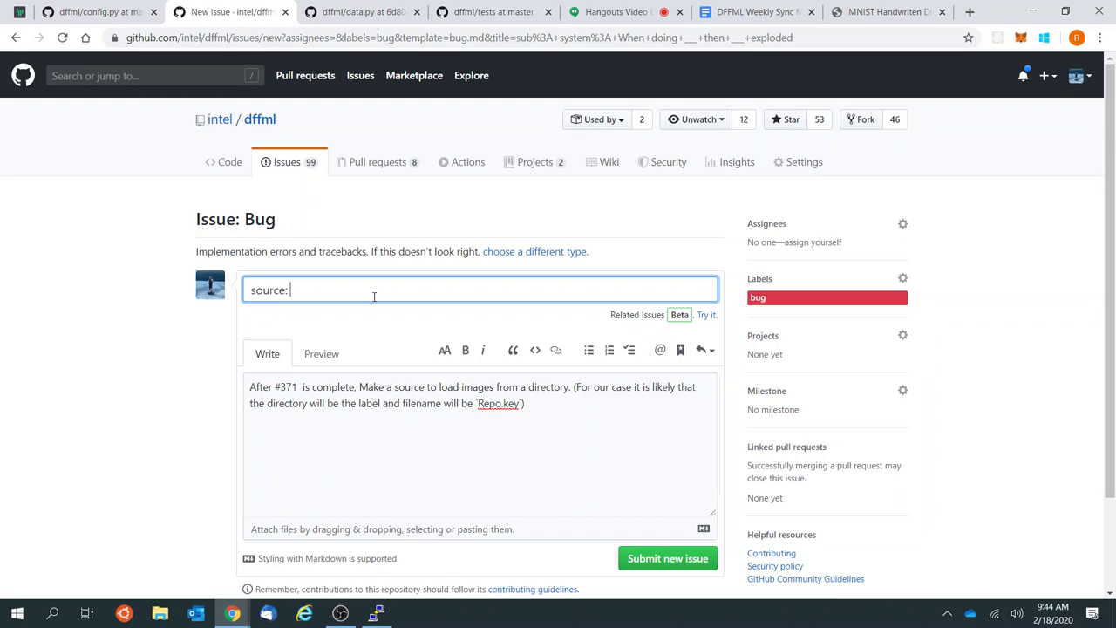
pyautogui.write('Direcotry')
pyautogui.press('BackSpace')
pyautogui.press('BackSpace')
pyautogui.press('BackSpace')
pyautogui.press('BackSpace')
pyautogui.press('BackSpace')
pyautogui.press('BackSpace')
pyautogui.press('BackSpace')
pyautogui.press('BackSpace')
pyautogui.press('BackSpace')
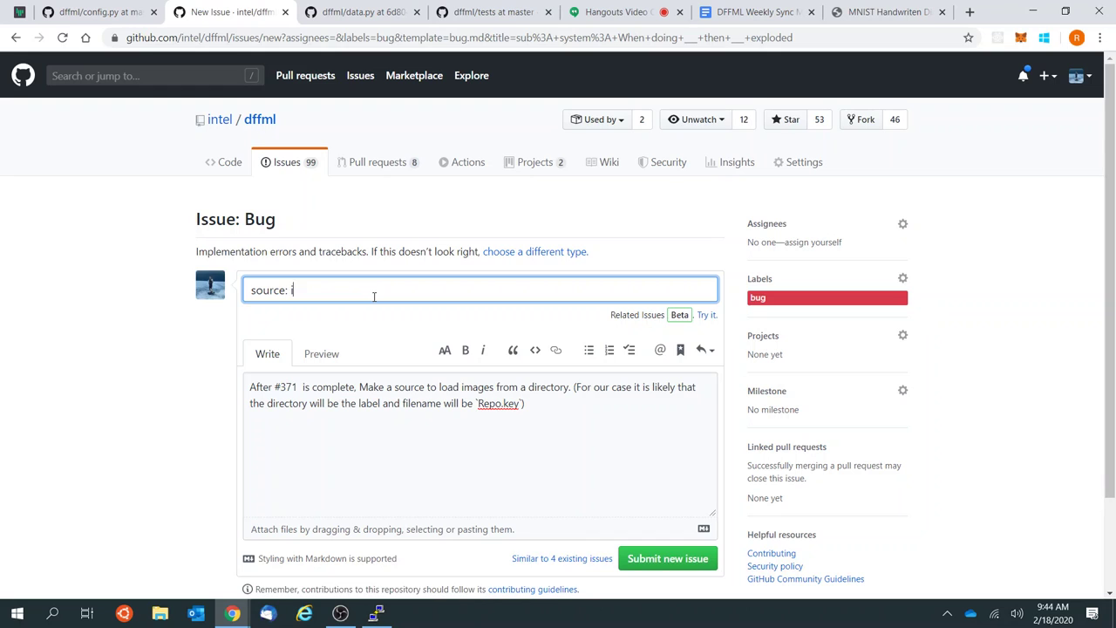
pyautogui.write('Directory source')
# Step: List the similar existing issues and examine the preprocess config classes and training command in "source: Preprocessing source"
pyautogui.click(586, 558)
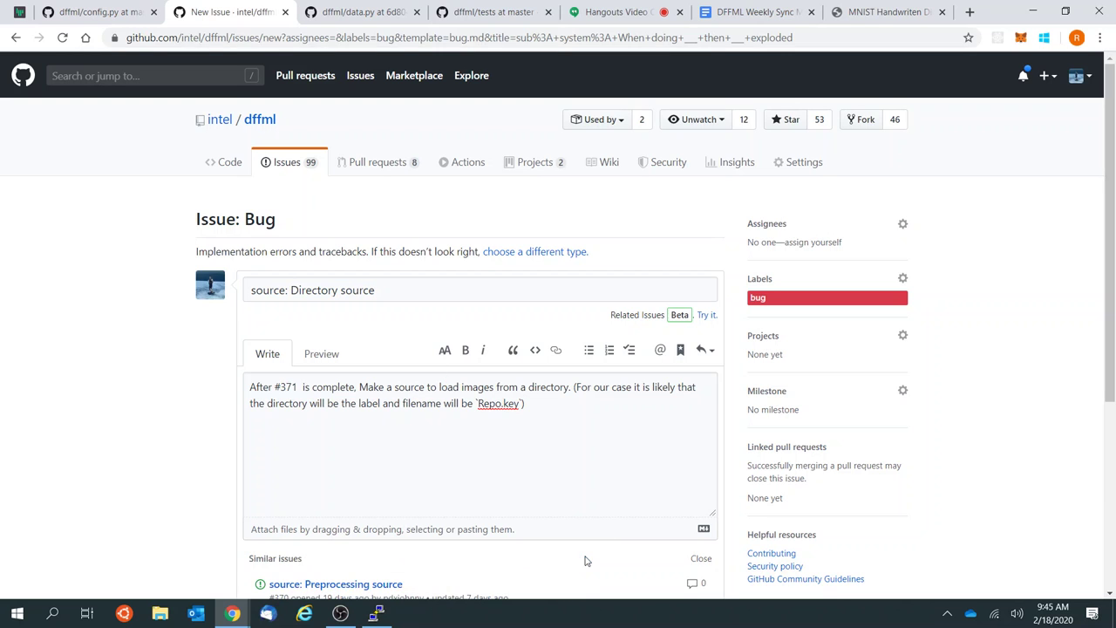
pyautogui.scroll(-2, 543, 383)
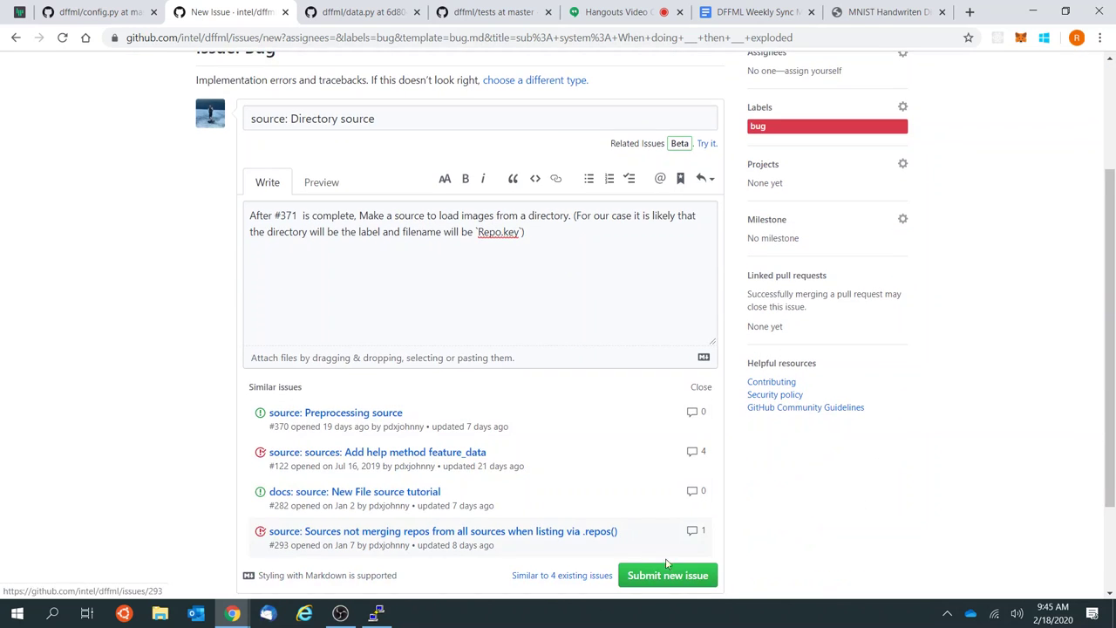
pyautogui.click(562, 283)
pyautogui.scroll(1, 564, 286)
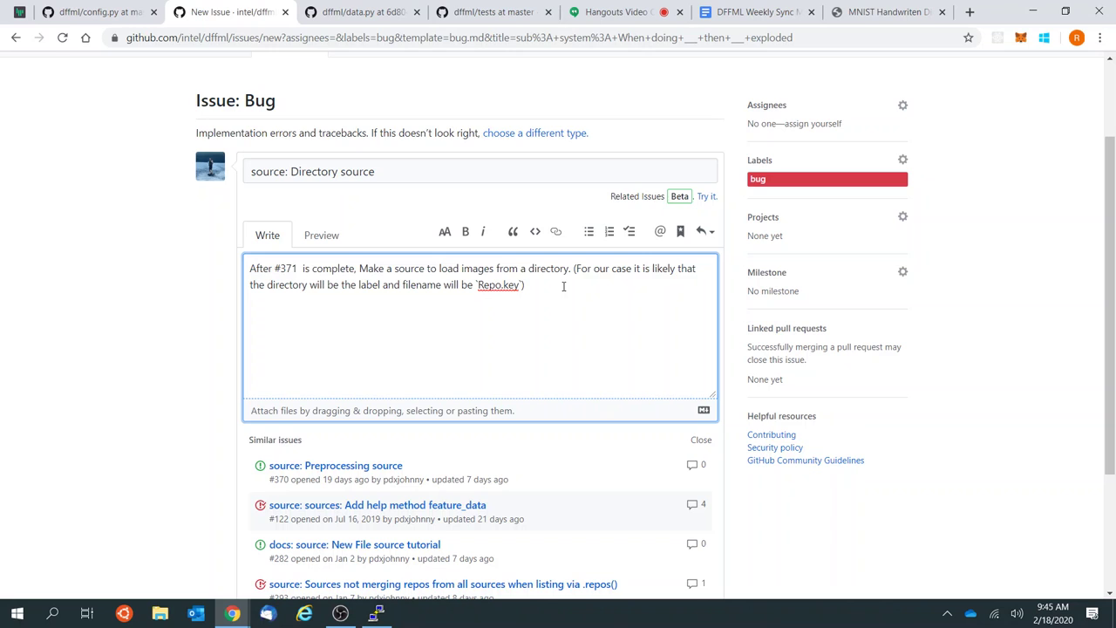
pyautogui.keyDown('ctrl'); pyautogui.click(392, 471); pyautogui.keyUp('ctrl')
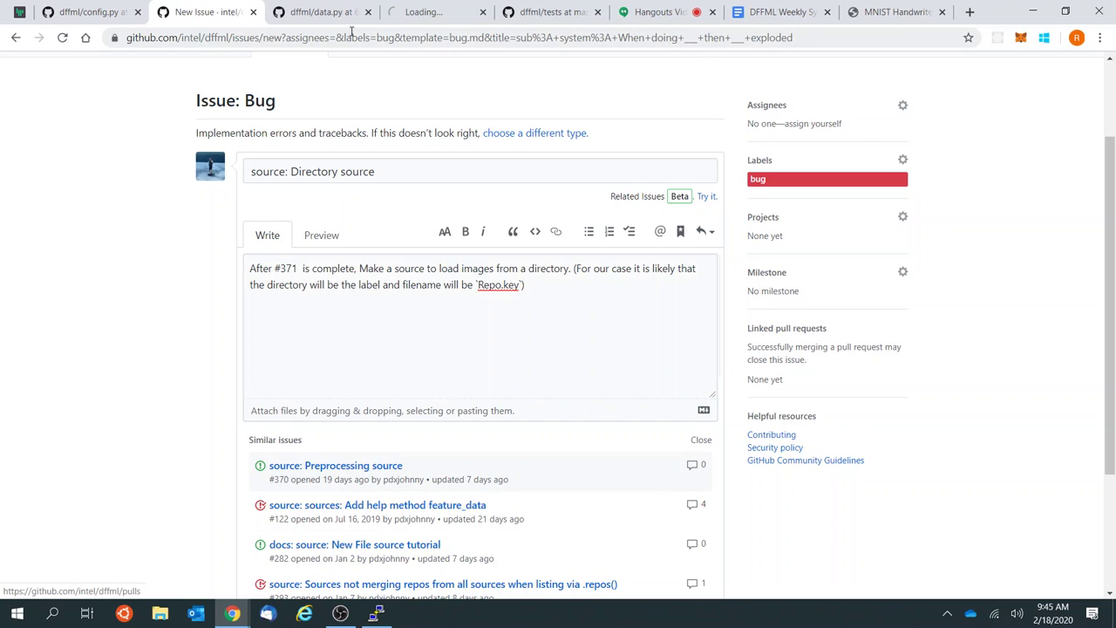
pyautogui.click(440, 7)
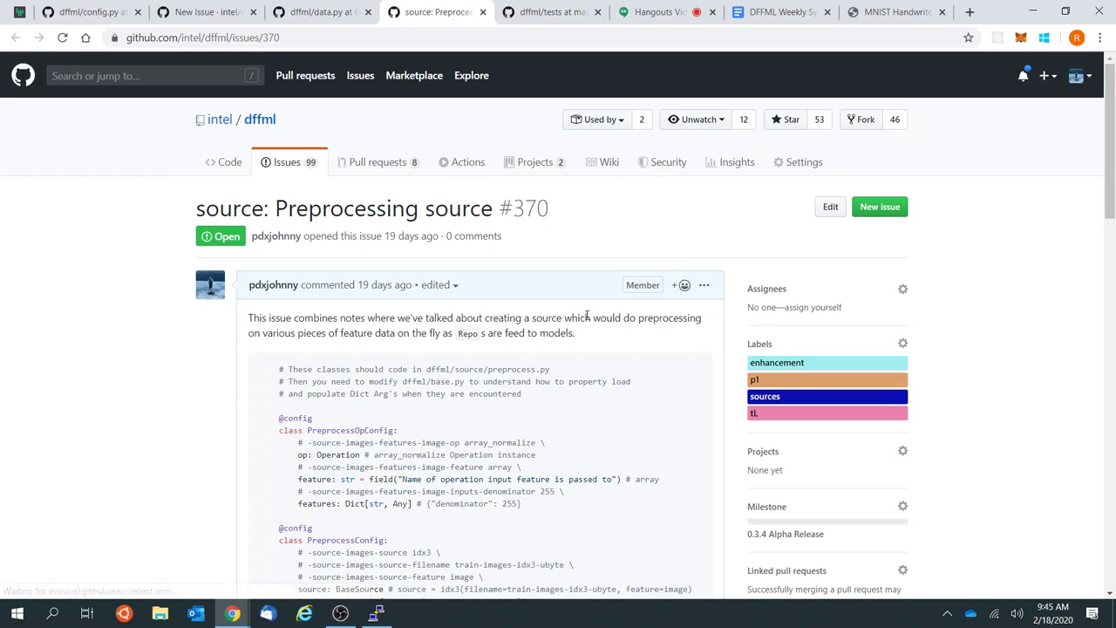
pyautogui.scroll(-3, 586, 320)
pyautogui.scroll(-2, 586, 320)
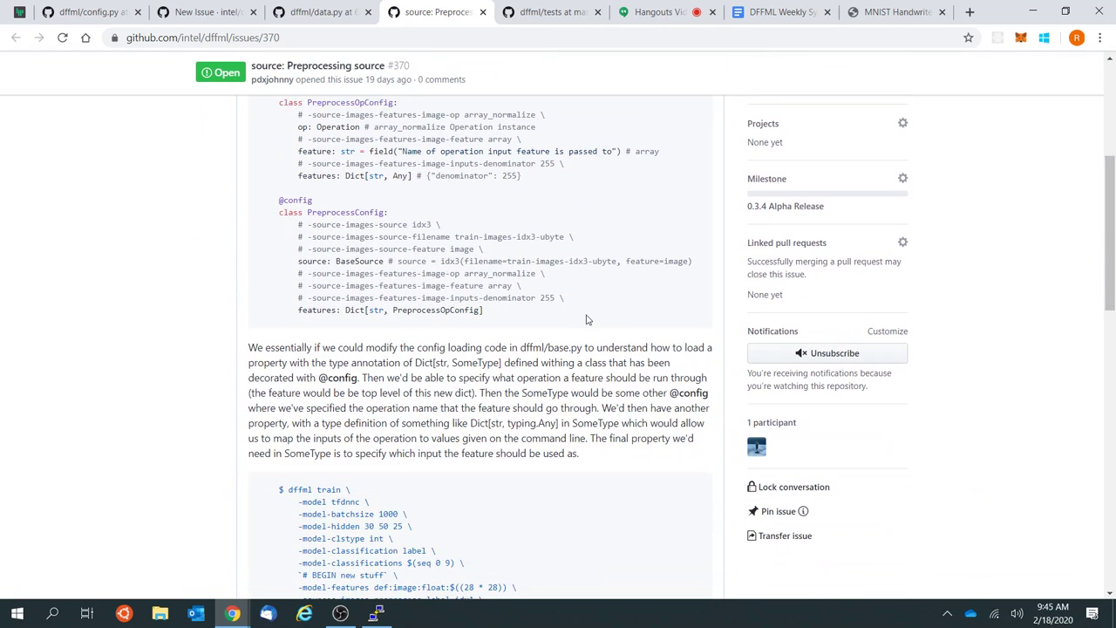
pyautogui.scroll(-4, 587, 321)
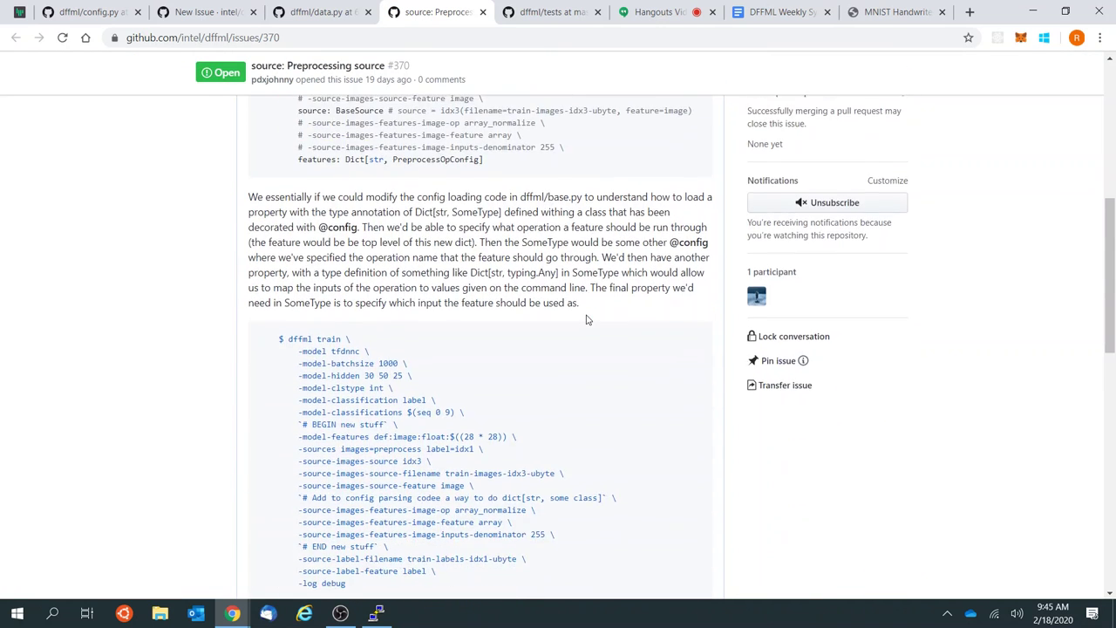
pyautogui.scroll(2, 587, 320)
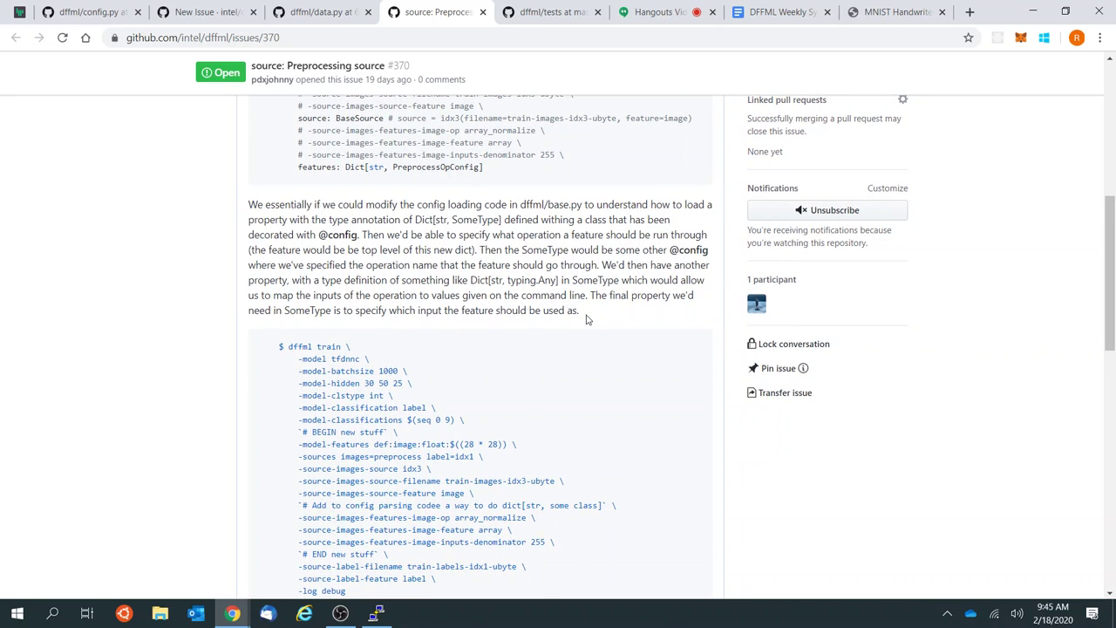
pyautogui.scroll(4, 586, 320)
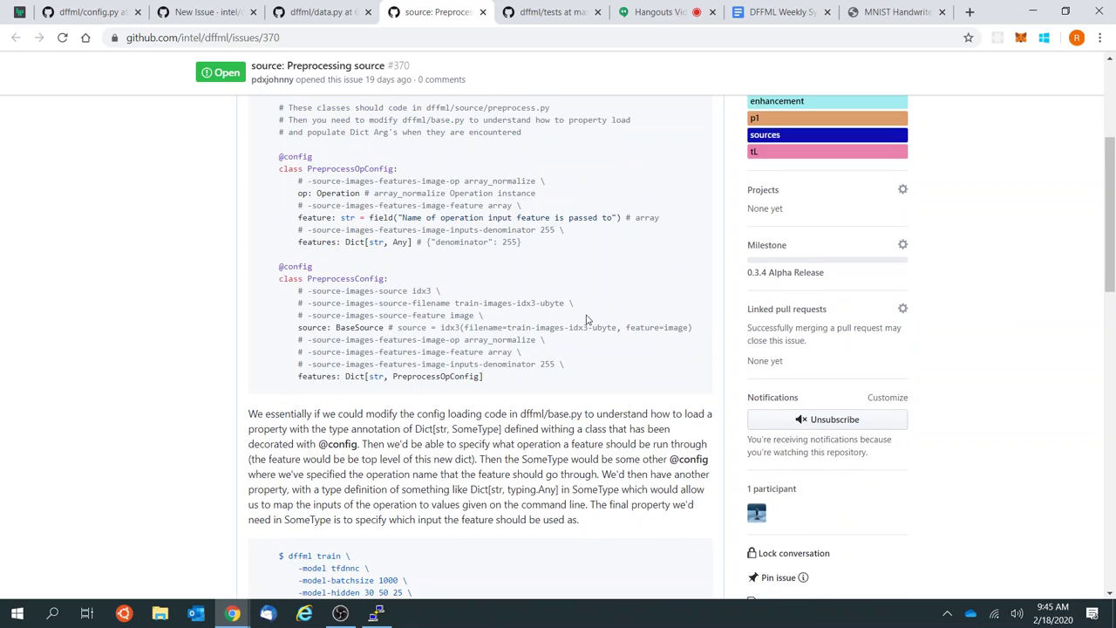
pyautogui.scroll(1, 587, 320)
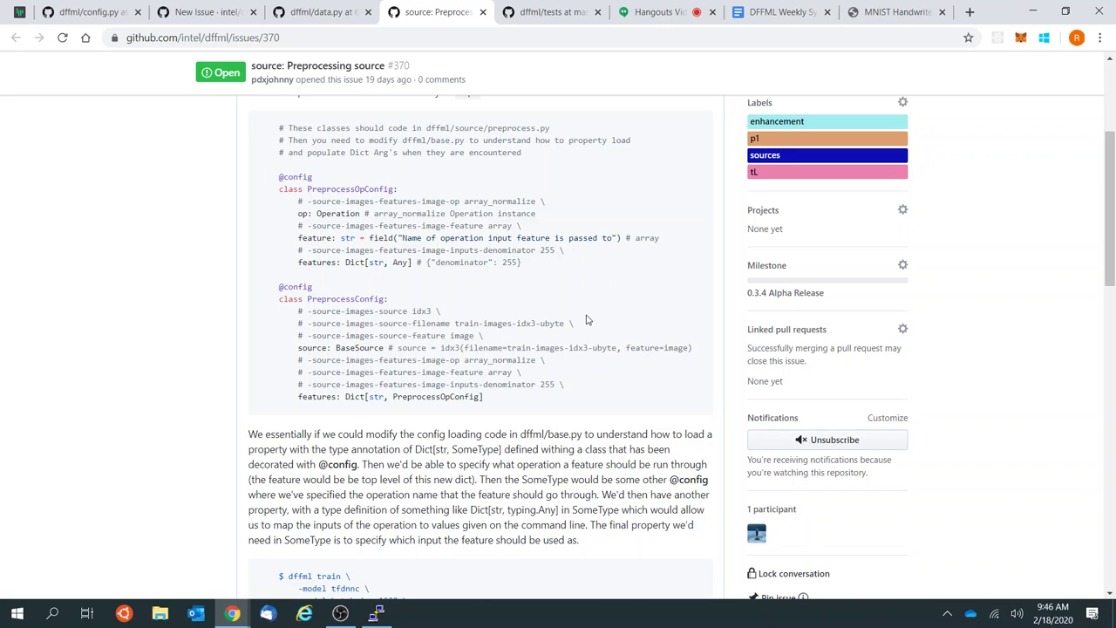
# Step: Return to the Directory source draft, add the p2 and tM labels, and submit the new issue
pyautogui.click(215, 10)
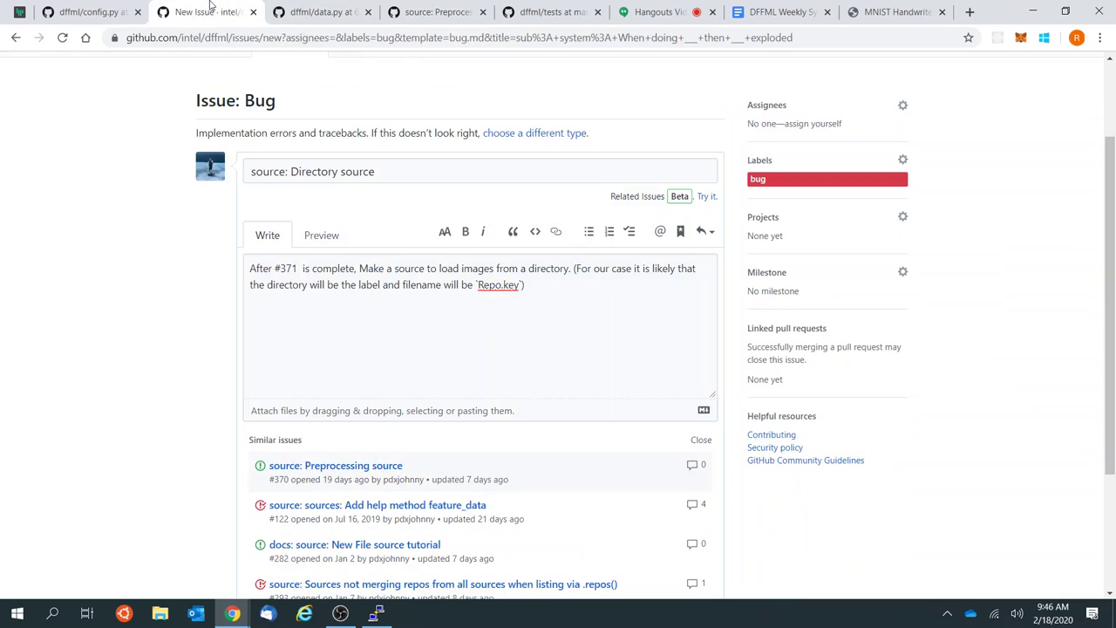
pyautogui.click(393, 174)
pyautogui.click(599, 349)
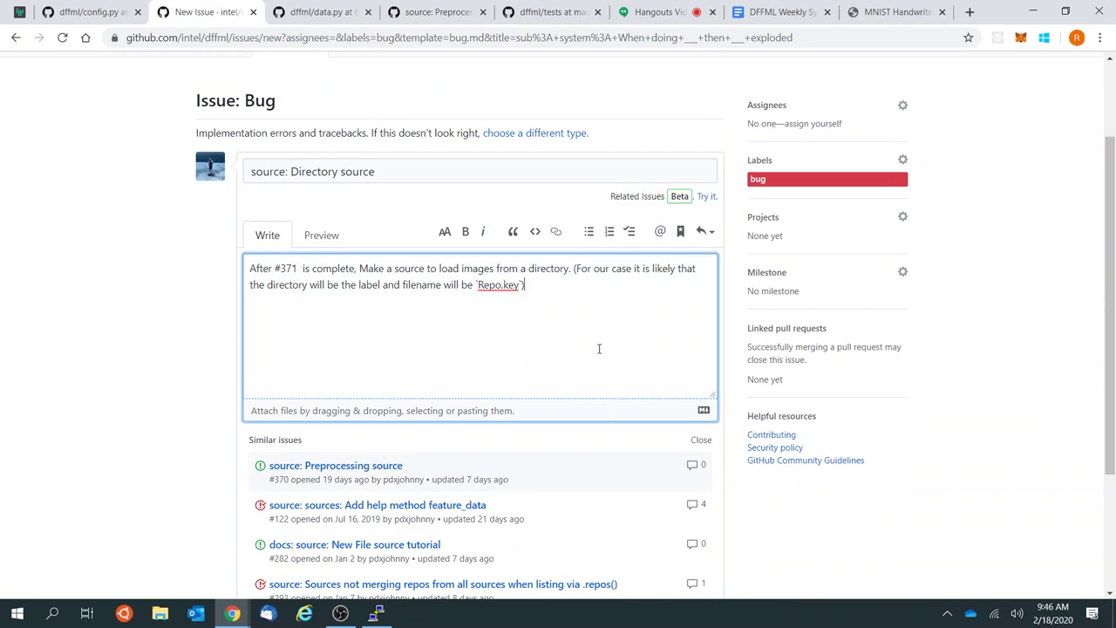
pyautogui.scroll(-2, 599, 349)
pyautogui.scroll(3, 599, 349)
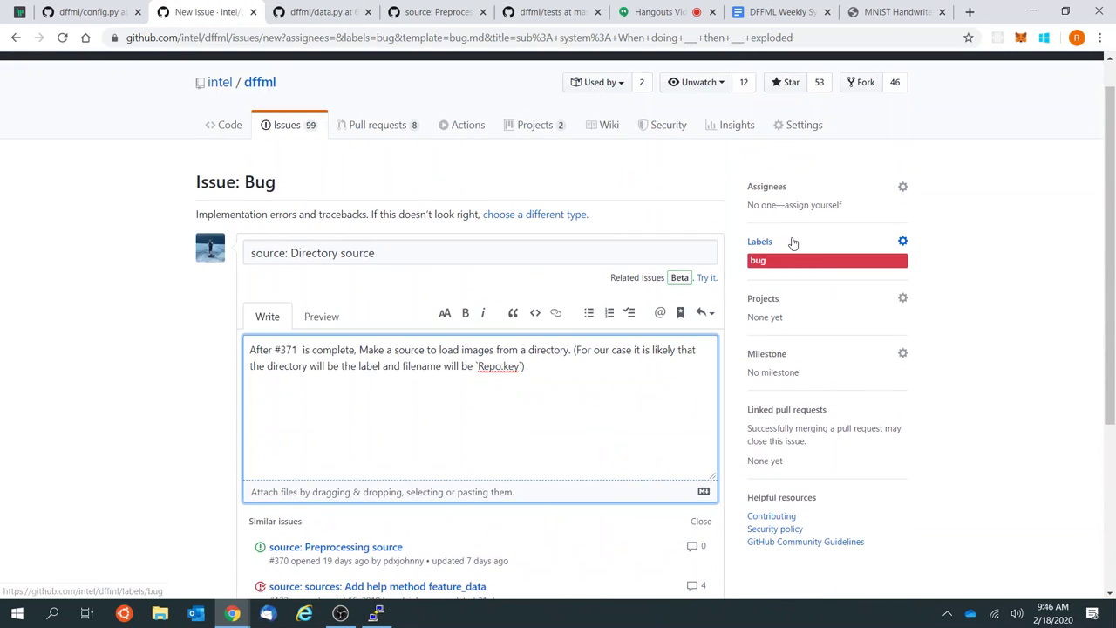
pyautogui.click(792, 242)
pyautogui.scroll(-5, 805, 424)
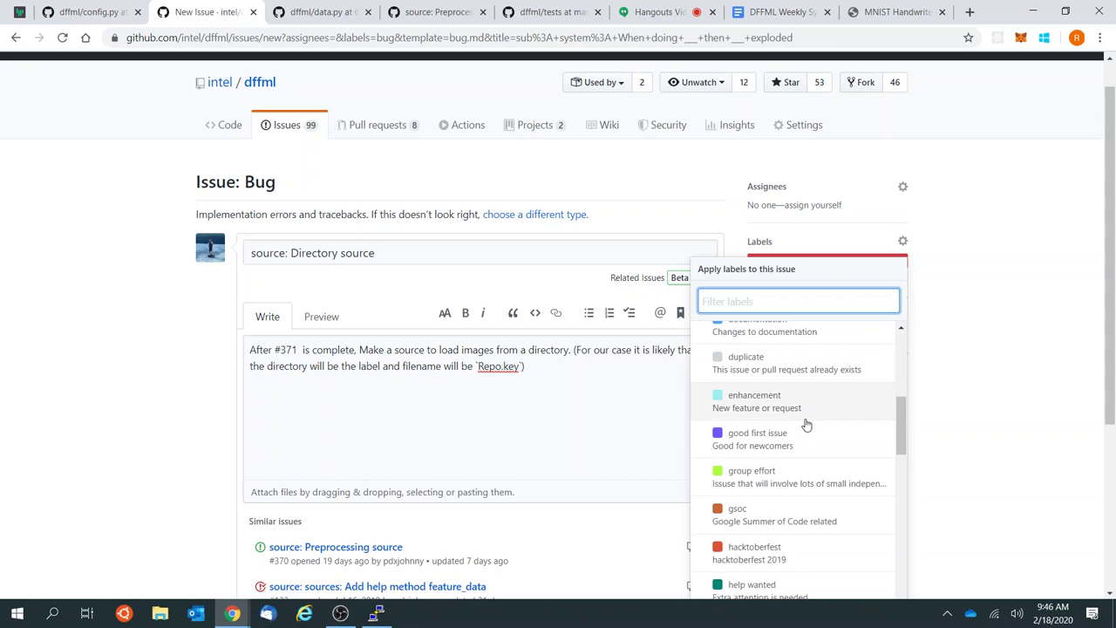
pyautogui.scroll(-4, 805, 424)
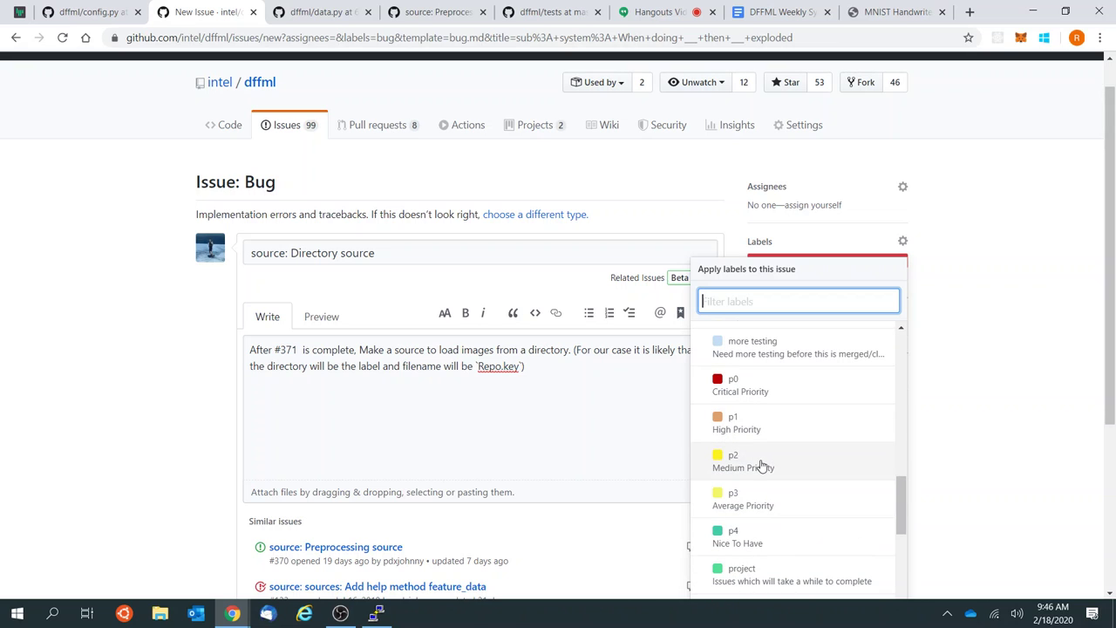
pyautogui.click(766, 462)
pyautogui.scroll(-4, 842, 464)
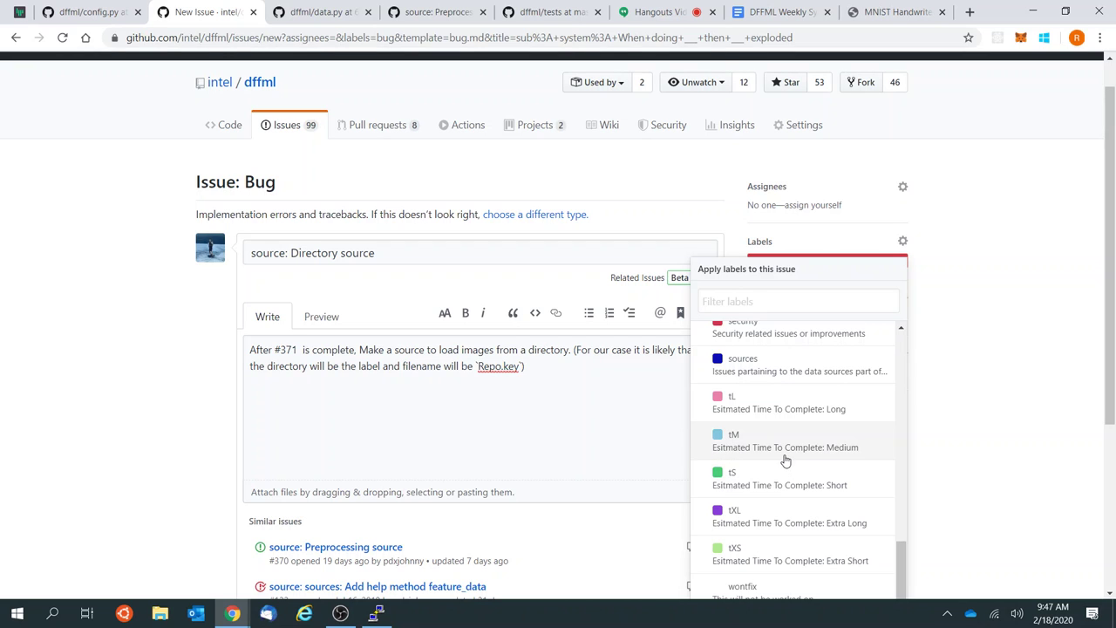
pyautogui.click(785, 449)
pyautogui.scroll(-2, 966, 444)
pyautogui.click(966, 444)
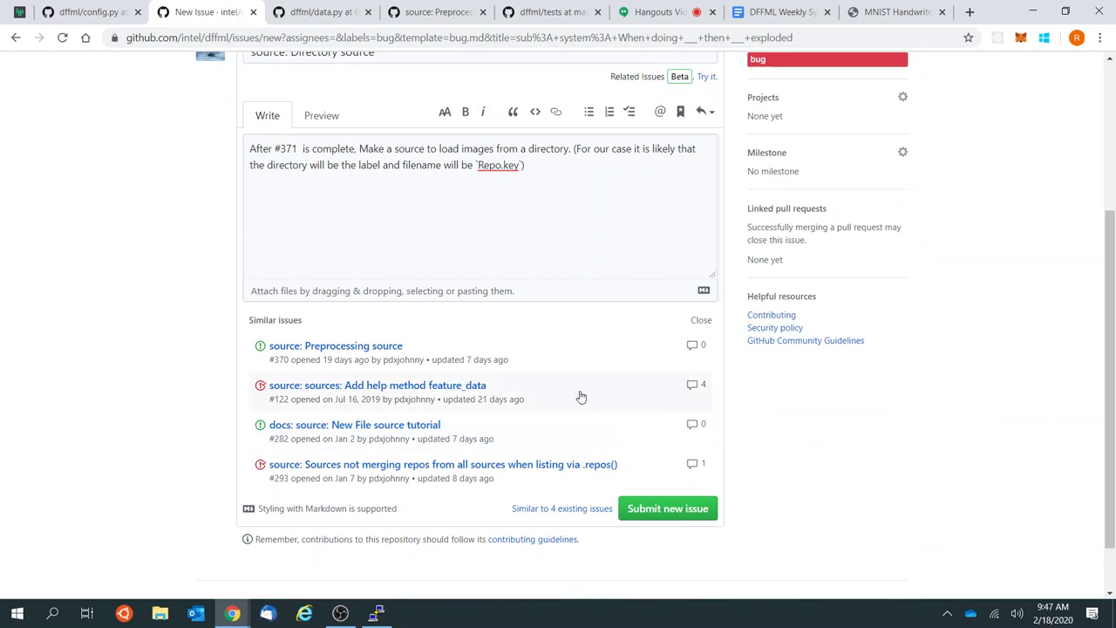
pyautogui.click(683, 521)
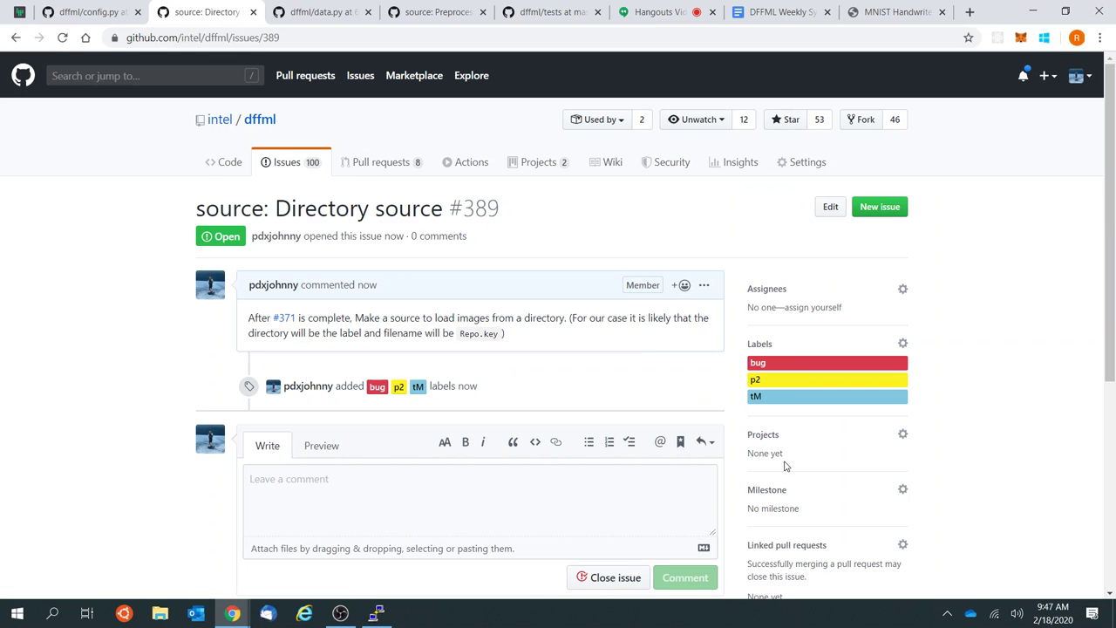
# Step: Assign the Directory source issue to the 0.3.4 Alpha Release milestone and copy the issue's URL
pyautogui.click(779, 492)
pyautogui.scroll(-1, 752, 533)
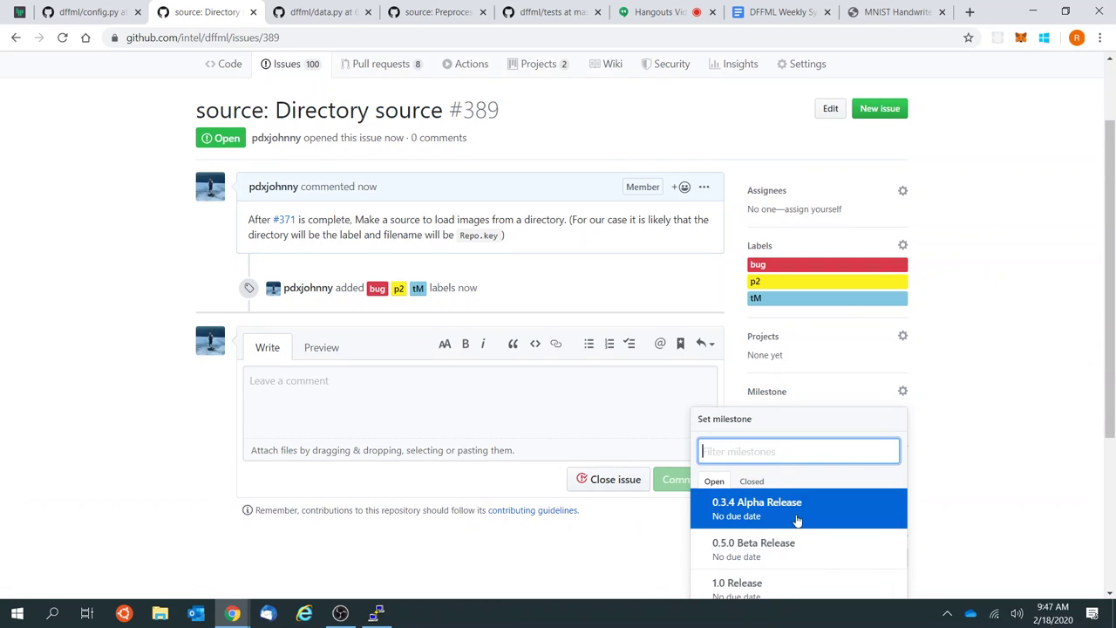
pyautogui.click(790, 520)
pyautogui.click(256, 36)
pyautogui.hotkey('ctrl', 'c')
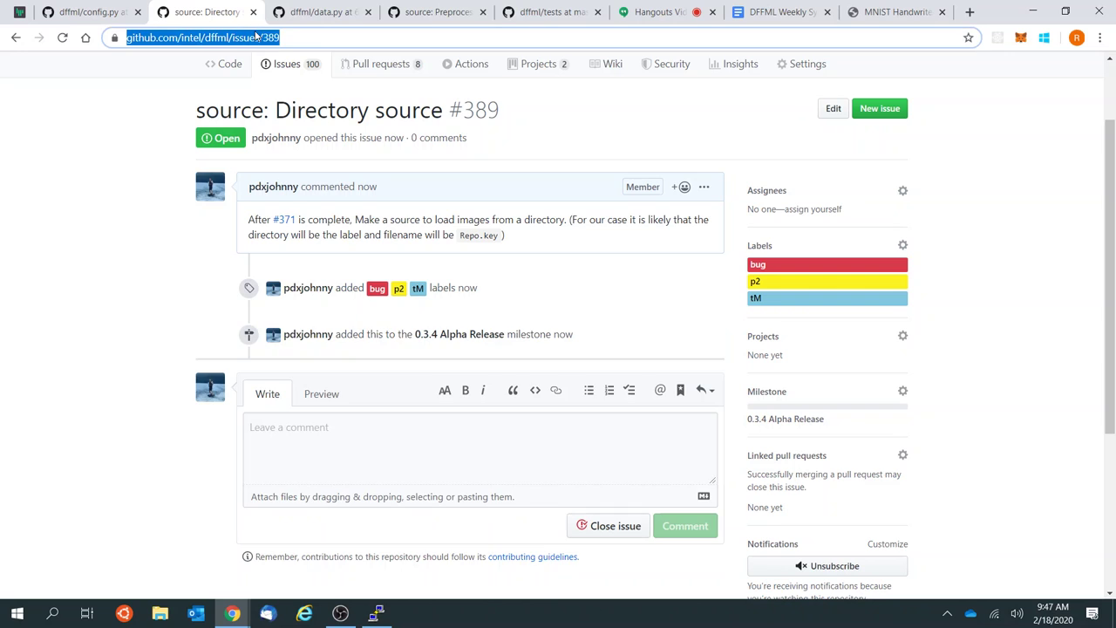
# Step: In the DFFML Weekly Sync minutes, add an MNIST sub-bullet about finishing csv source modification, then revisiting directory source, with the copied issue link
pyautogui.click(778, 10)
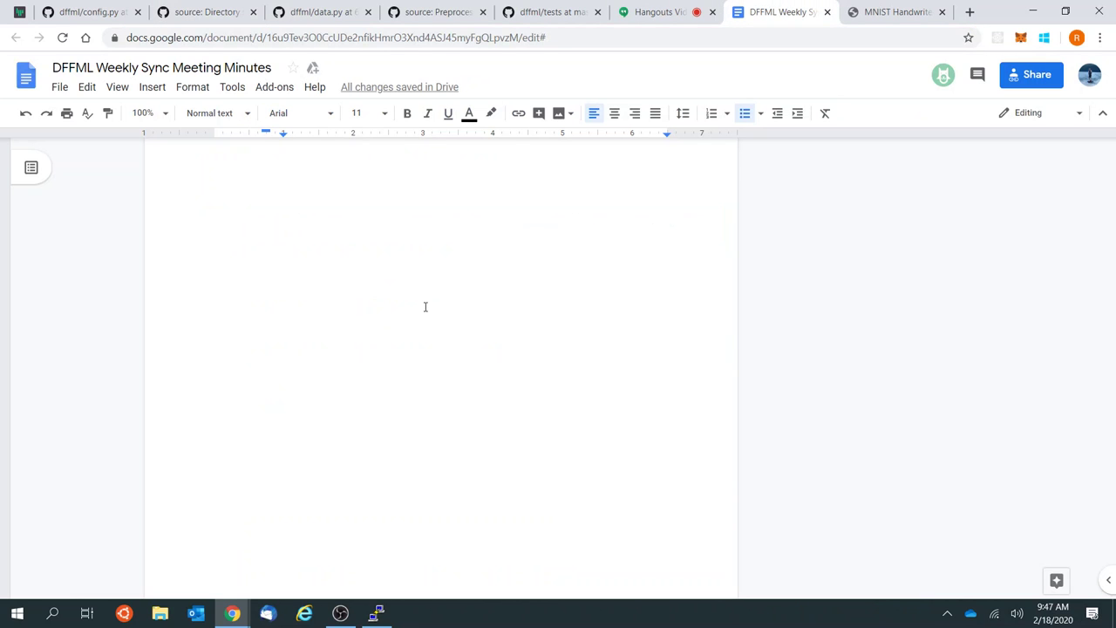
pyautogui.press('Return')
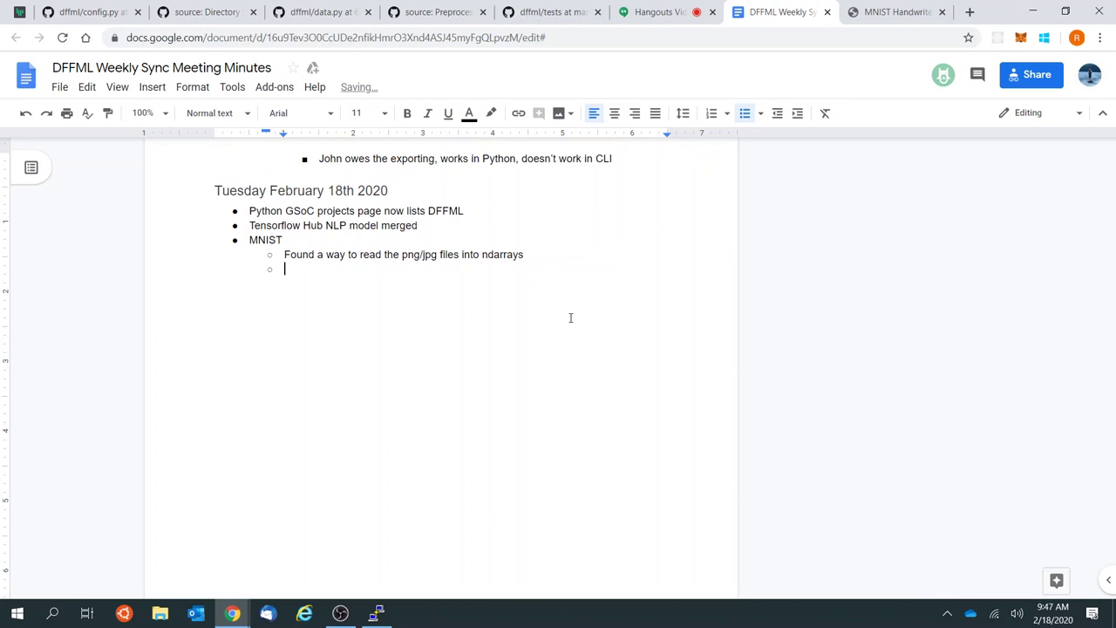
pyautogui.write('Will finish csv source mo')
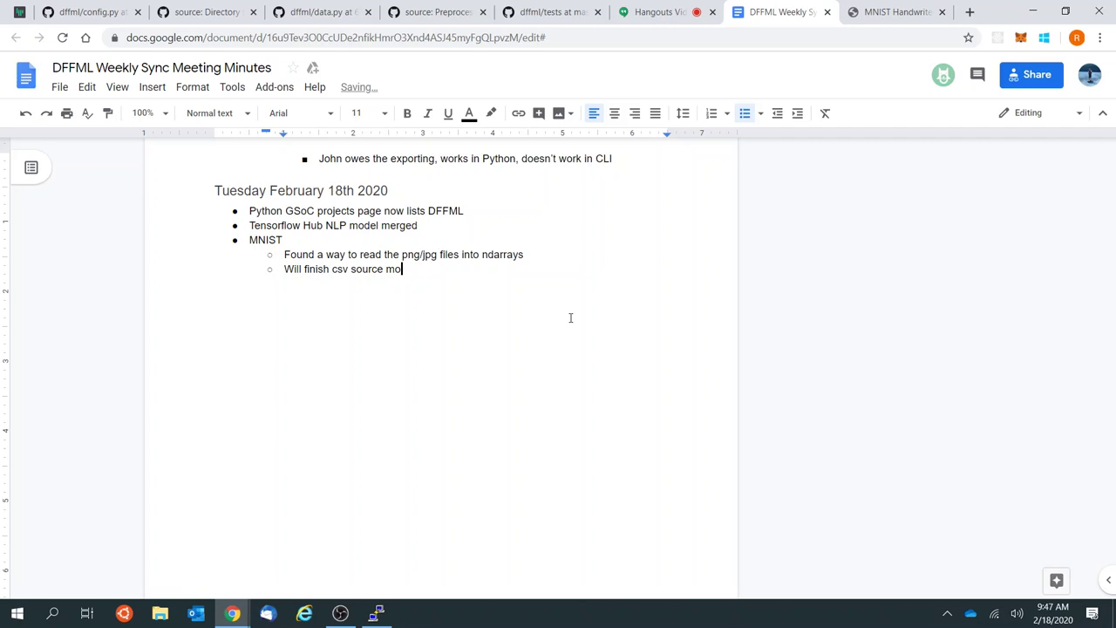
pyautogui.write('dification ')
pyautogui.write(' then revist directro source:')
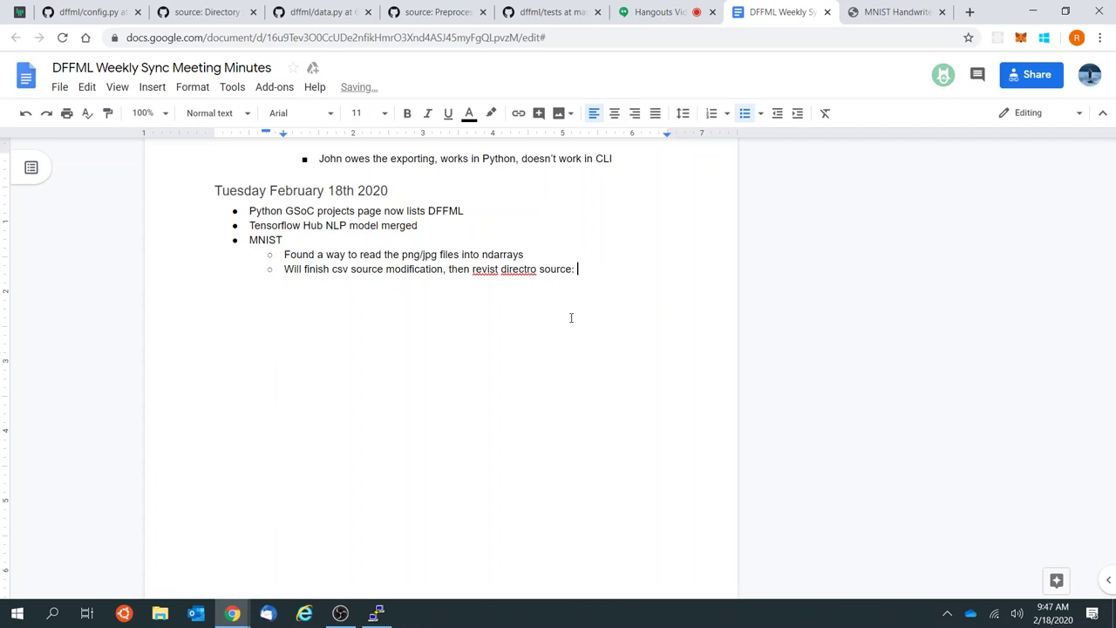
pyautogui.hotkey('ctrl', 'v')
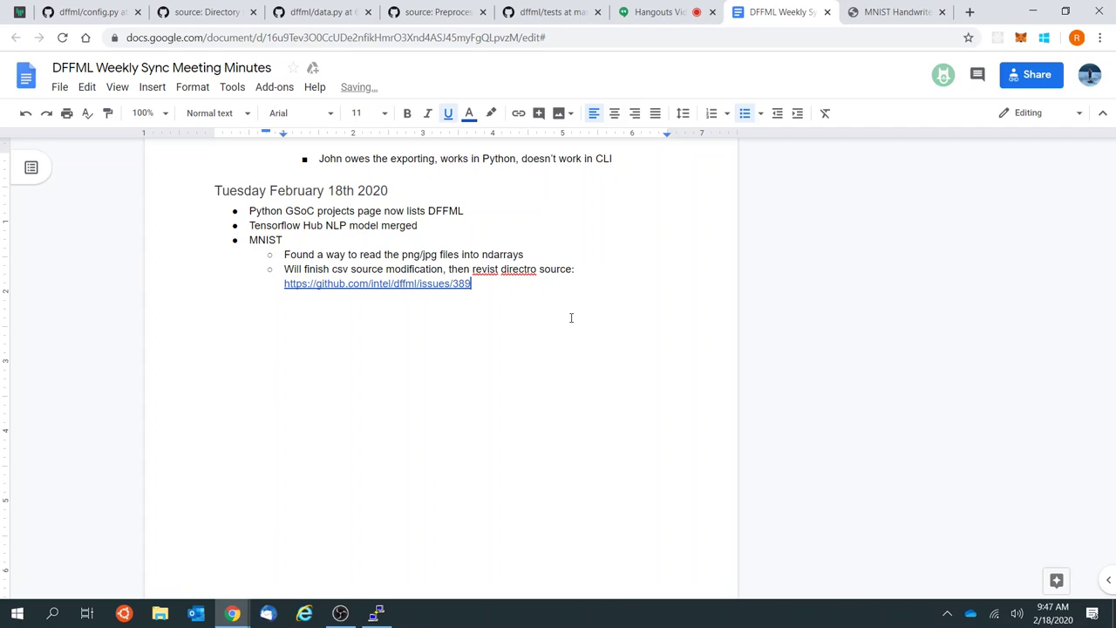
# Step: Correct the misspelled words in the new MNIST sub-bullet to "revisit" and "directory"
pyautogui.rightClick(483, 270)
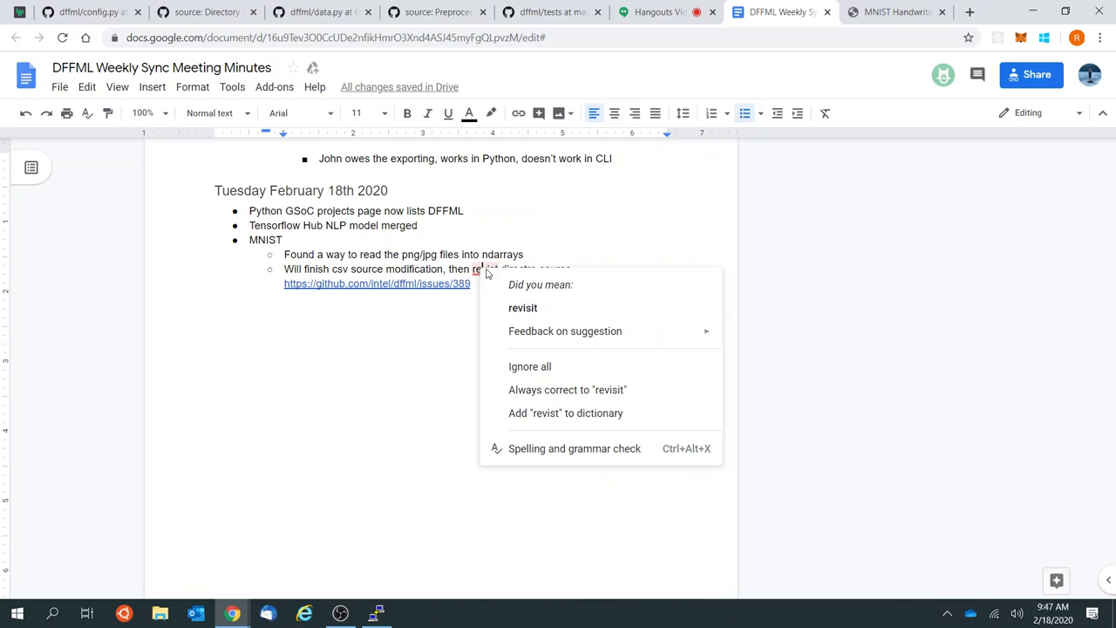
pyautogui.click(523, 308)
pyautogui.click(526, 269)
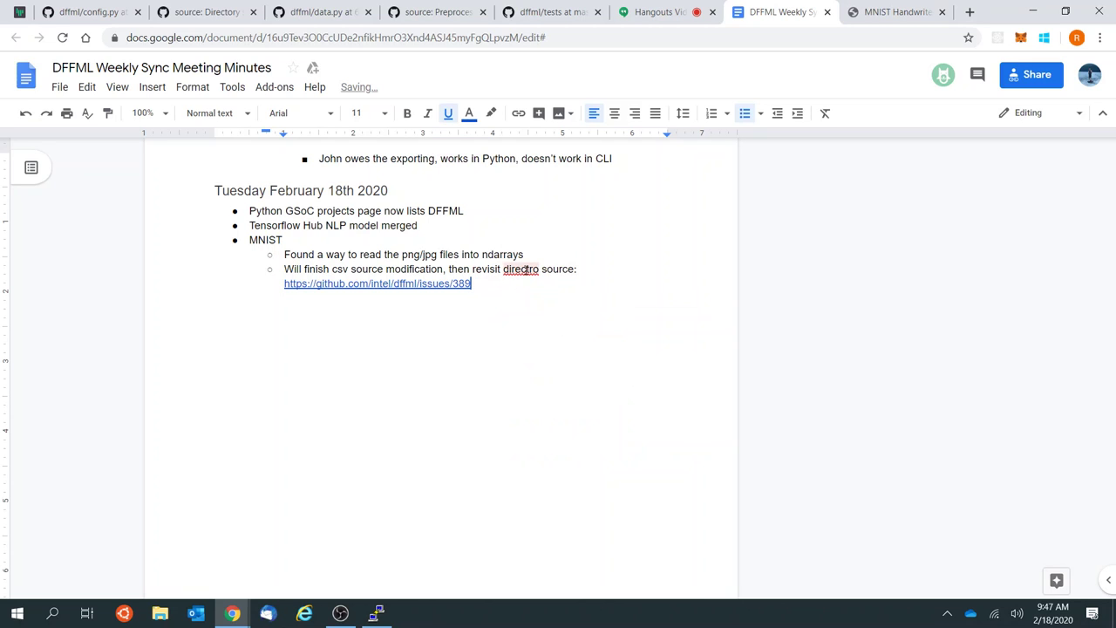
pyautogui.rightClick(529, 270)
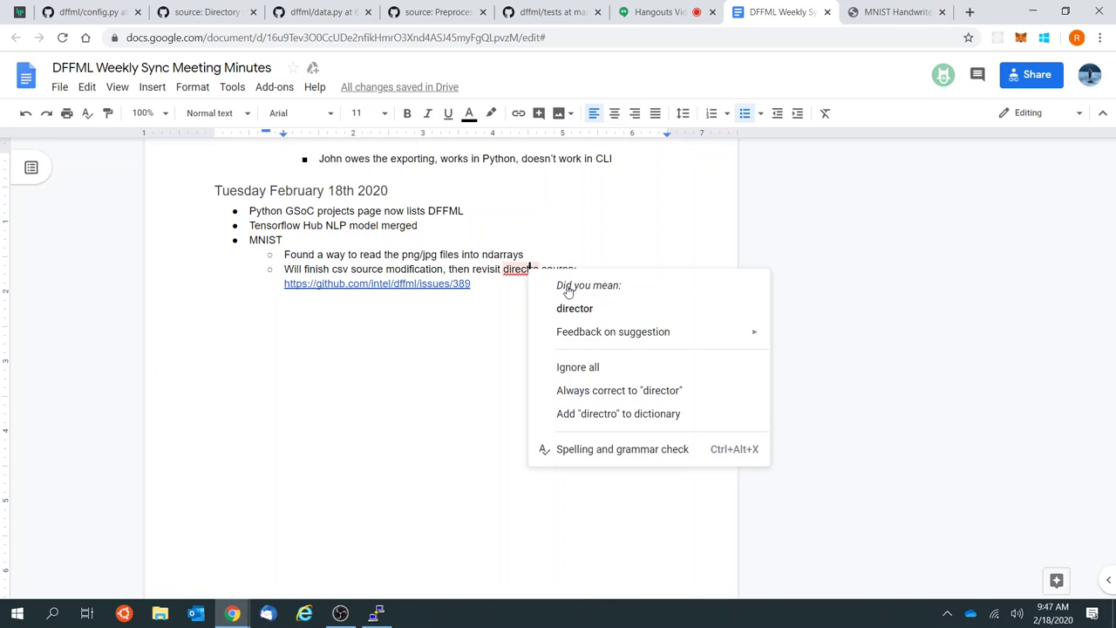
pyautogui.click(536, 269)
pyautogui.press('BackSpace')
pyautogui.press('BackSpace')
pyautogui.write('ory')
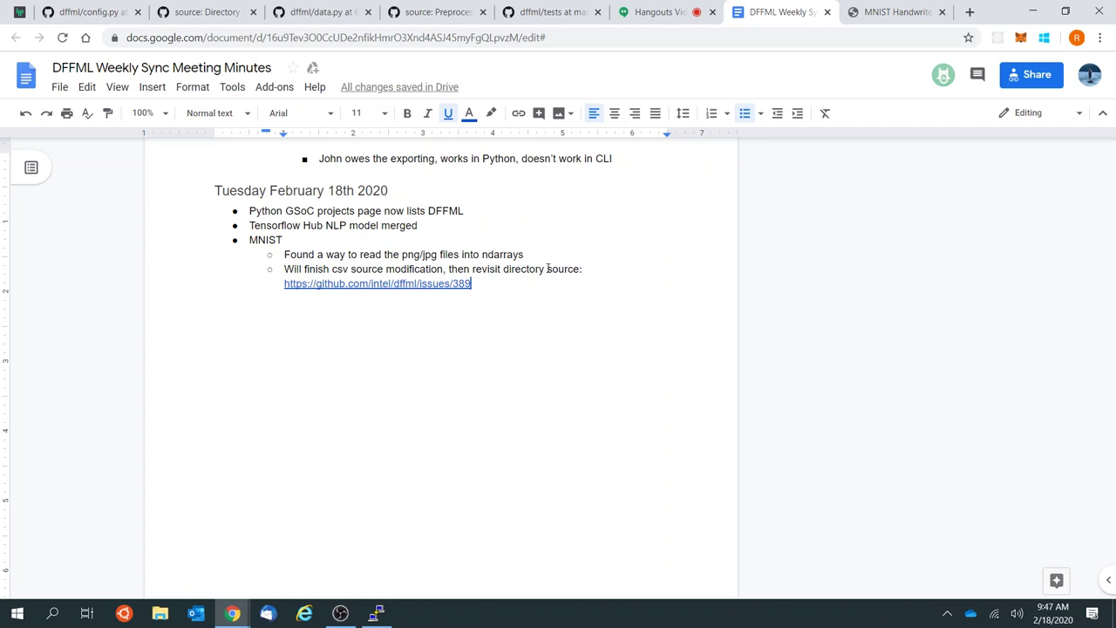
# Step: Add an empty top-level bullet below the MNIST notes and place the cursor in it
pyautogui.click(547, 270)
pyautogui.press('Down')
pyautogui.press('Return')
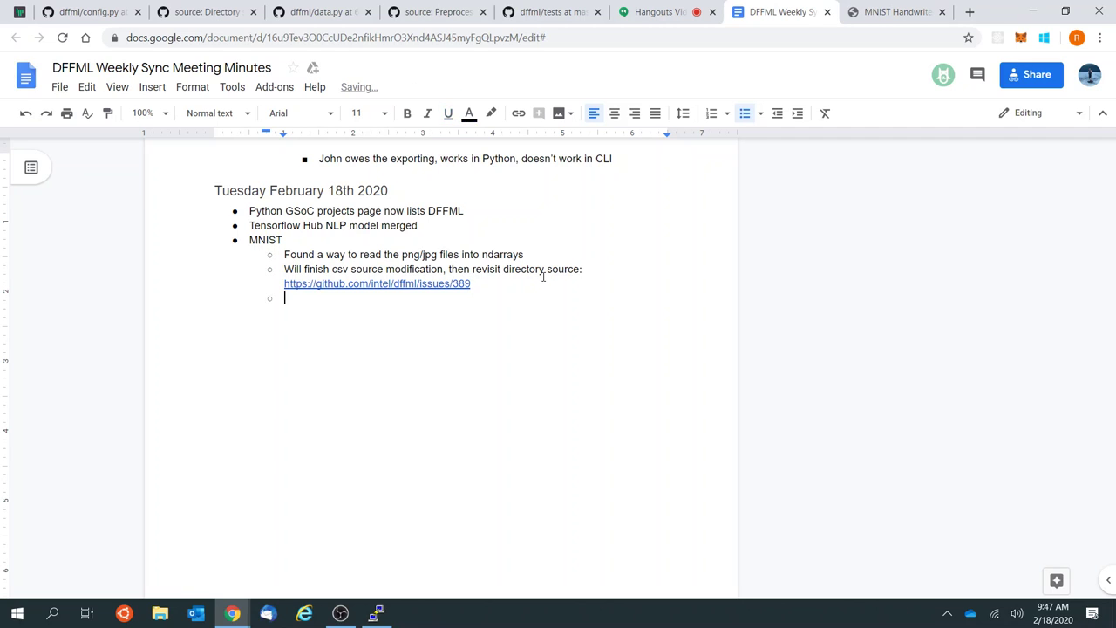
pyautogui.click(422, 253)
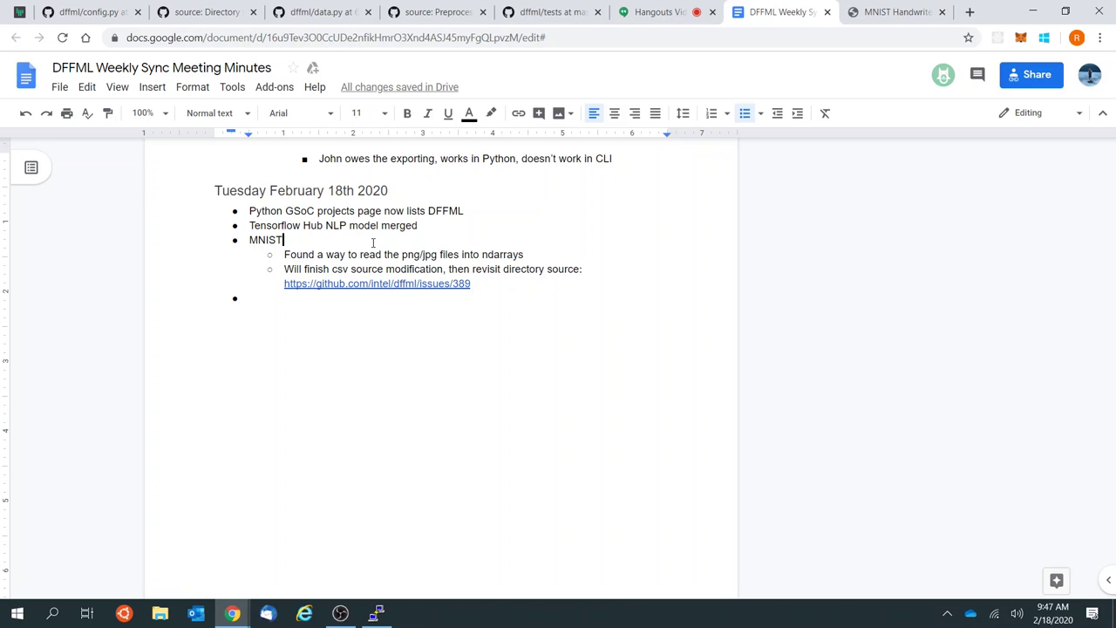
pyautogui.scroll(2, 373, 243)
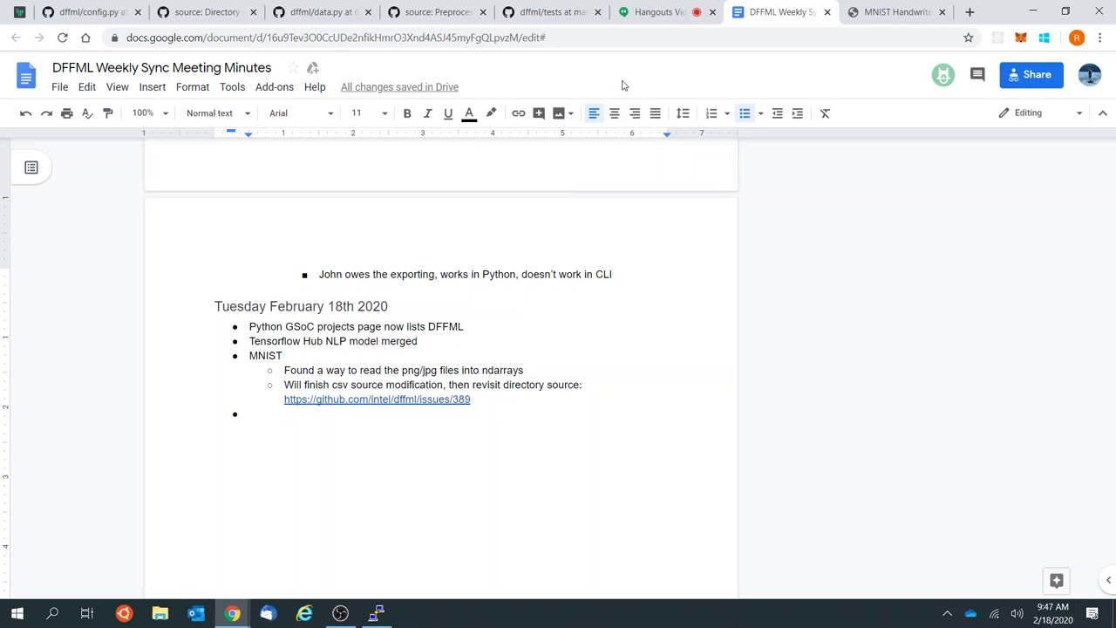
pyautogui.press('Up')
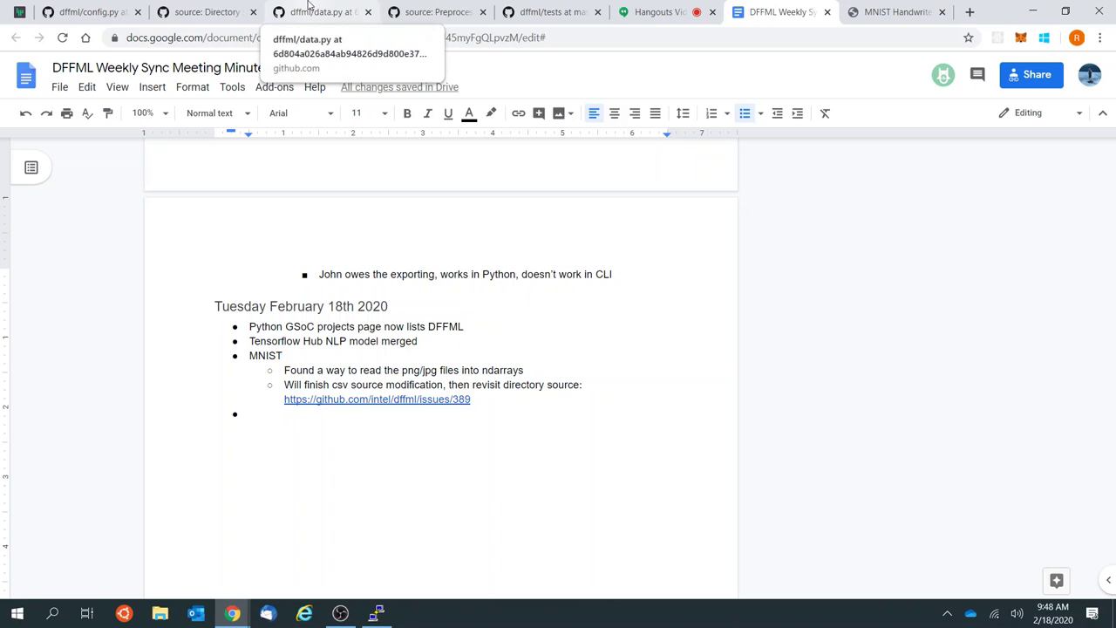
pyautogui.click(319, 417)
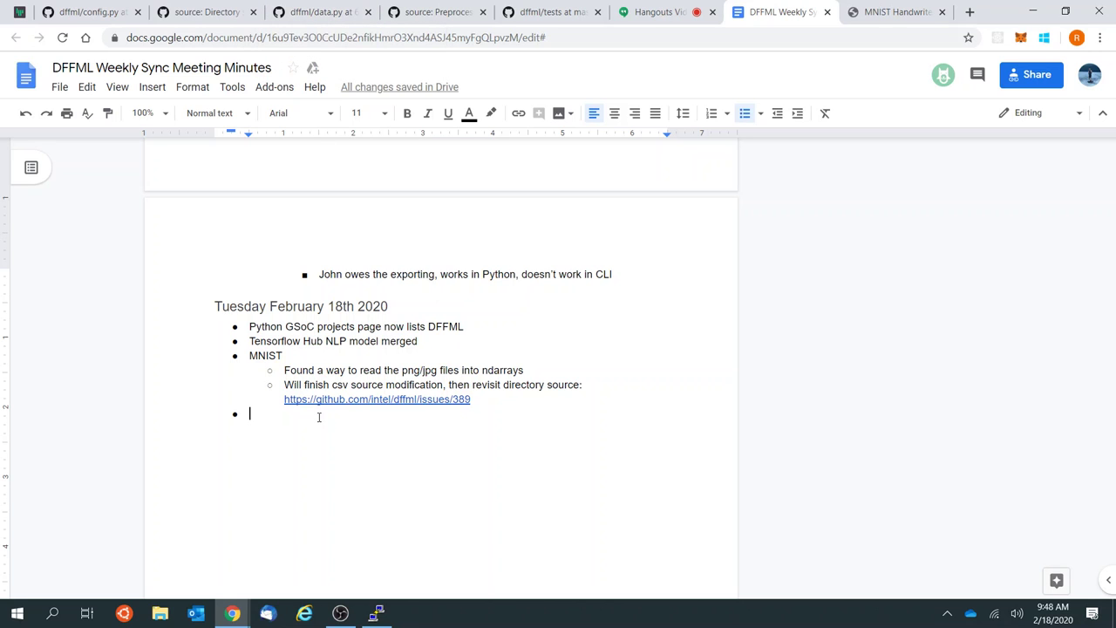
pyautogui.click(658, 12)
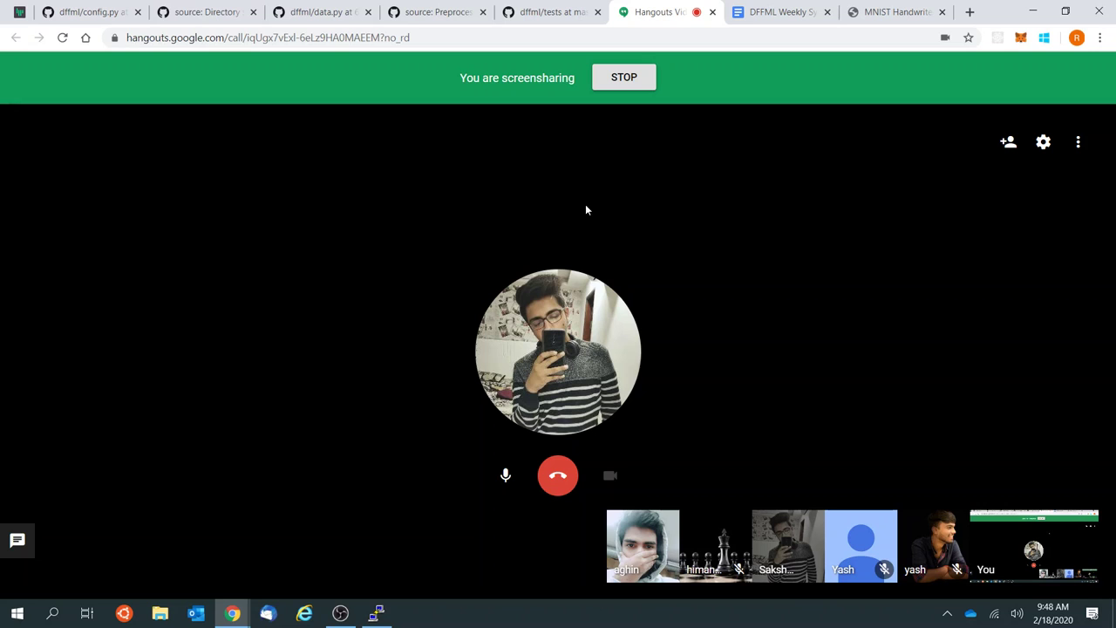
pyautogui.click(561, 8)
pyautogui.click(462, 7)
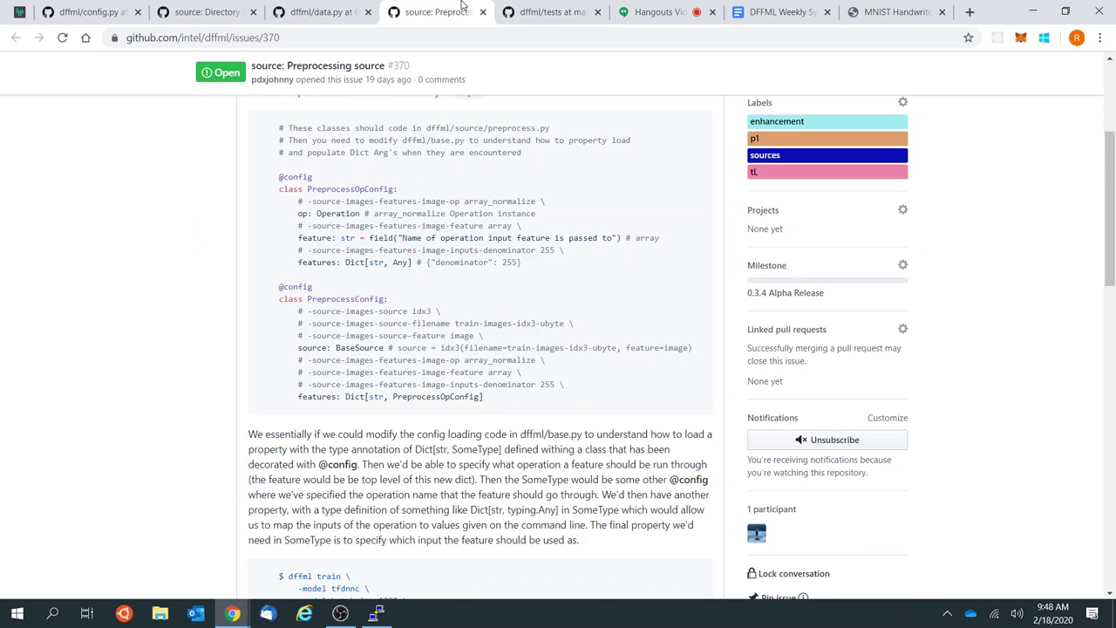
pyautogui.click(382, 7)
pyautogui.click(419, 7)
pyautogui.click(344, 7)
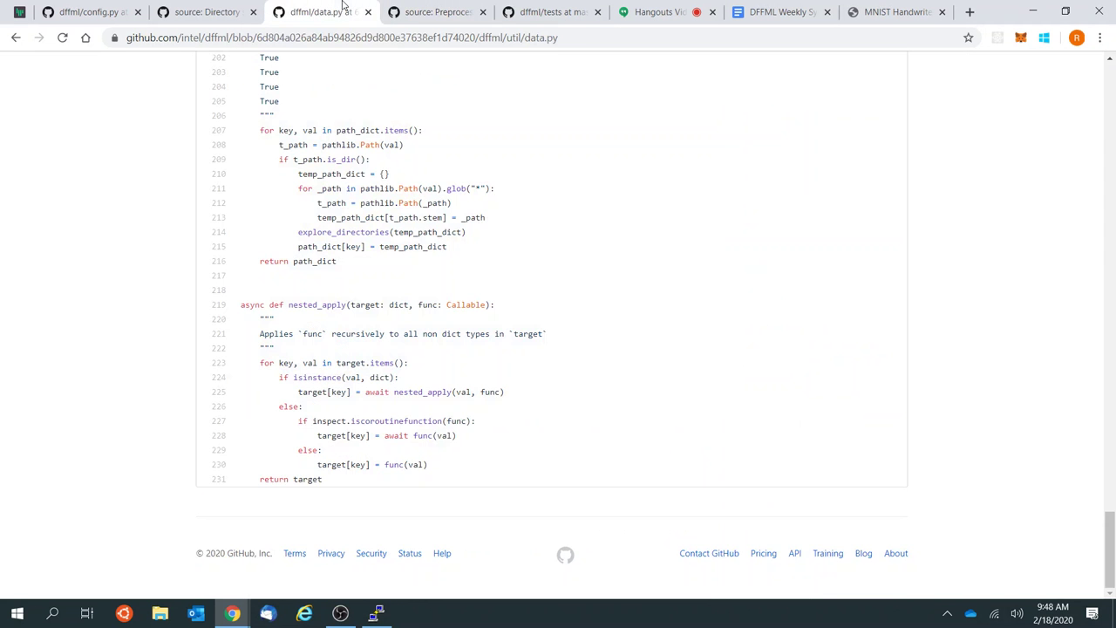
pyautogui.click(207, 11)
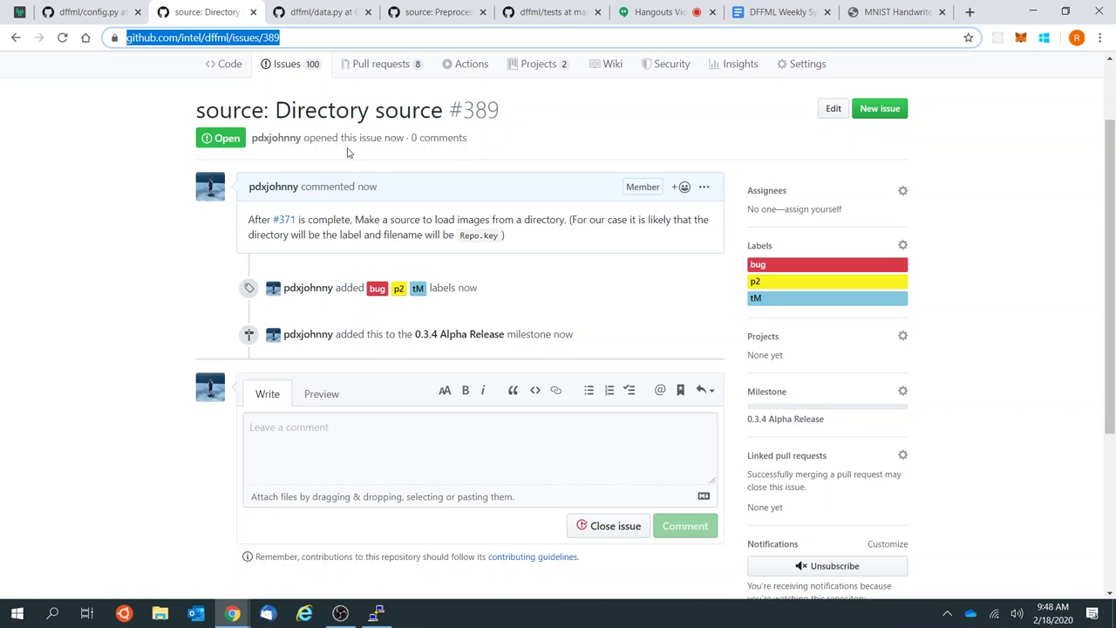
pyautogui.click(698, 10)
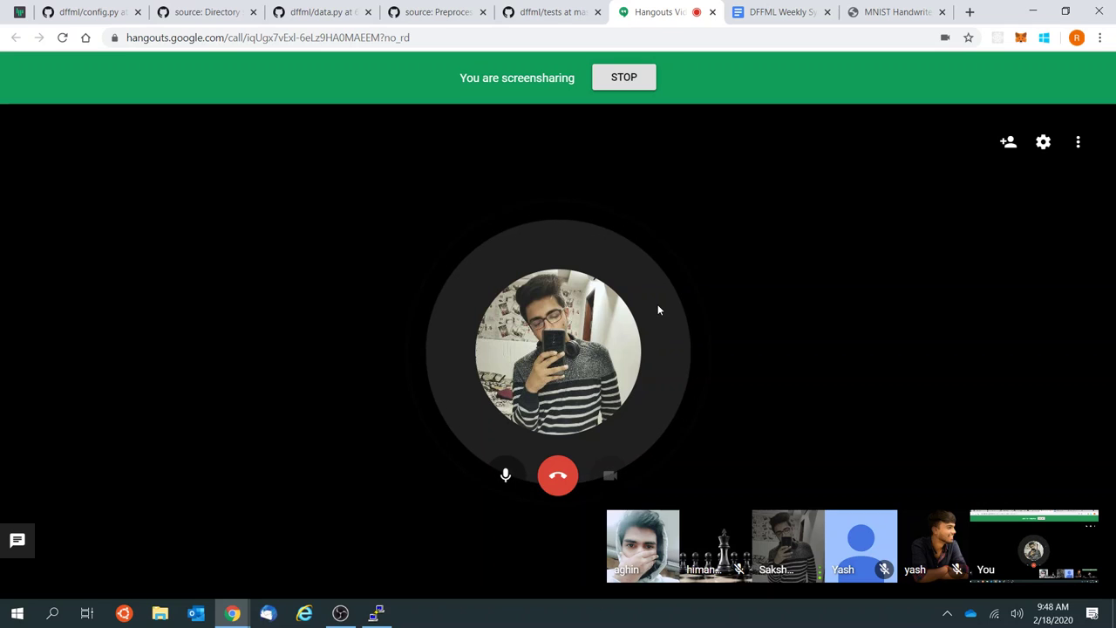
pyautogui.press('F11')
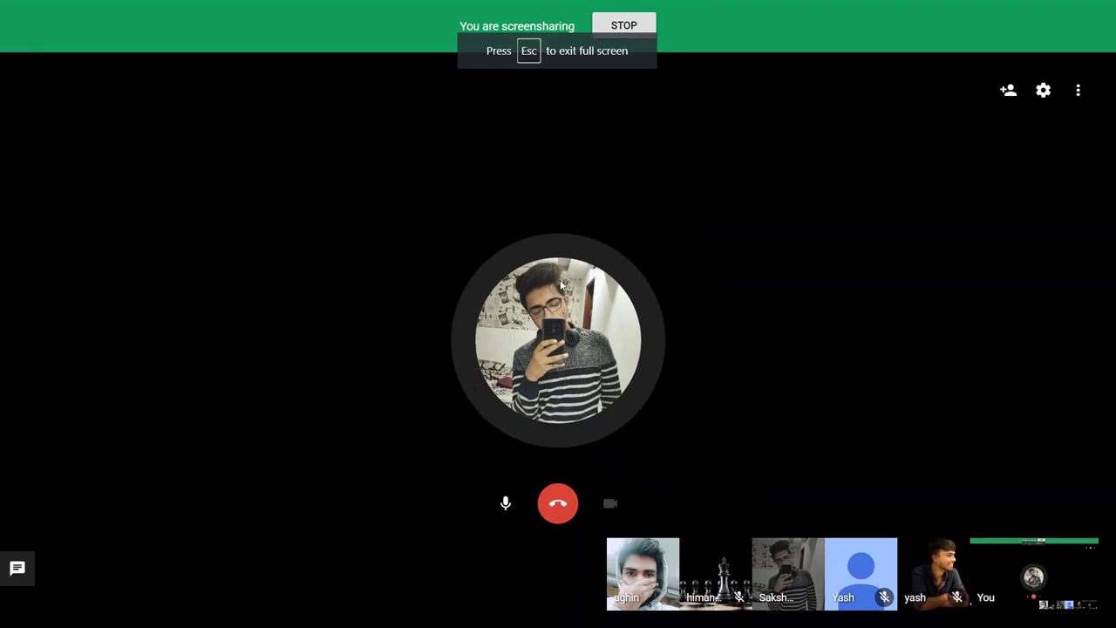
pyautogui.press('F11')
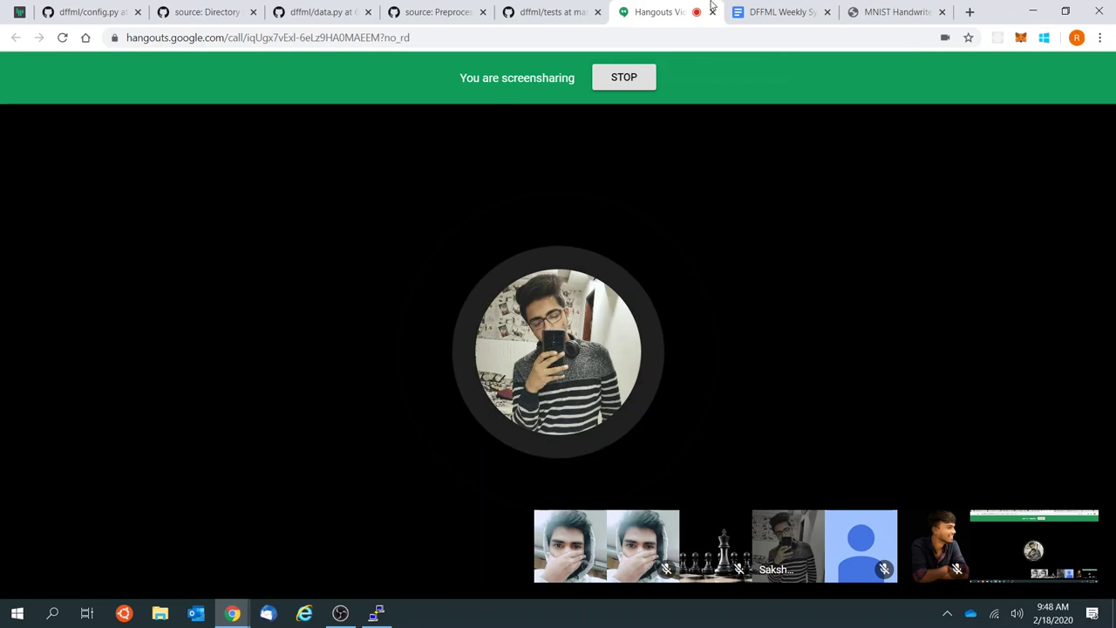
pyautogui.click(749, 11)
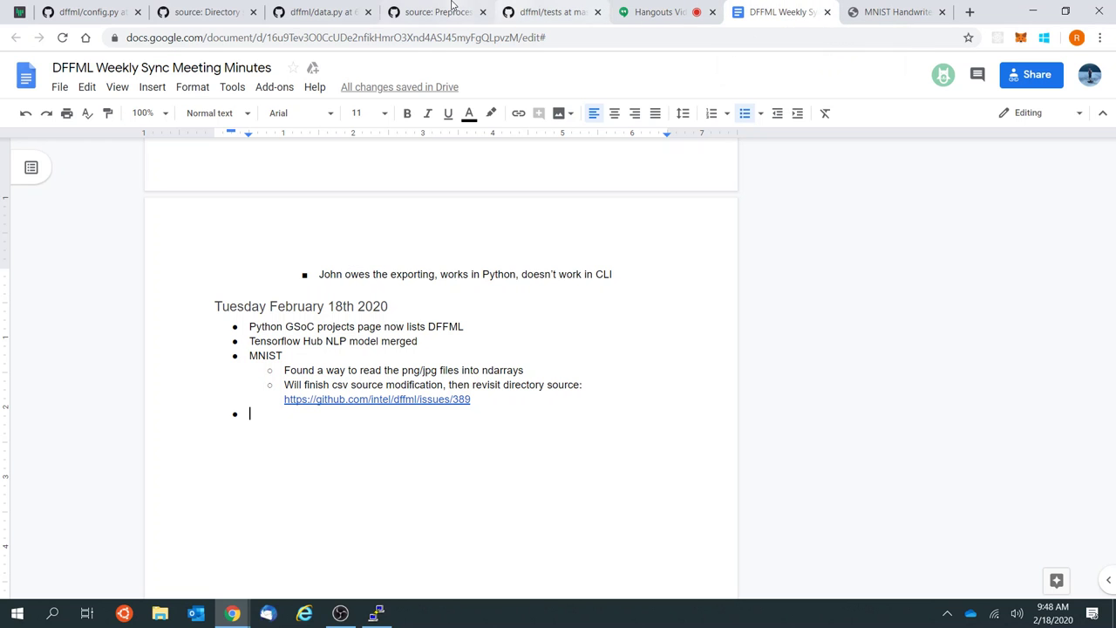
pyautogui.click(345, 11)
pyautogui.click(428, 8)
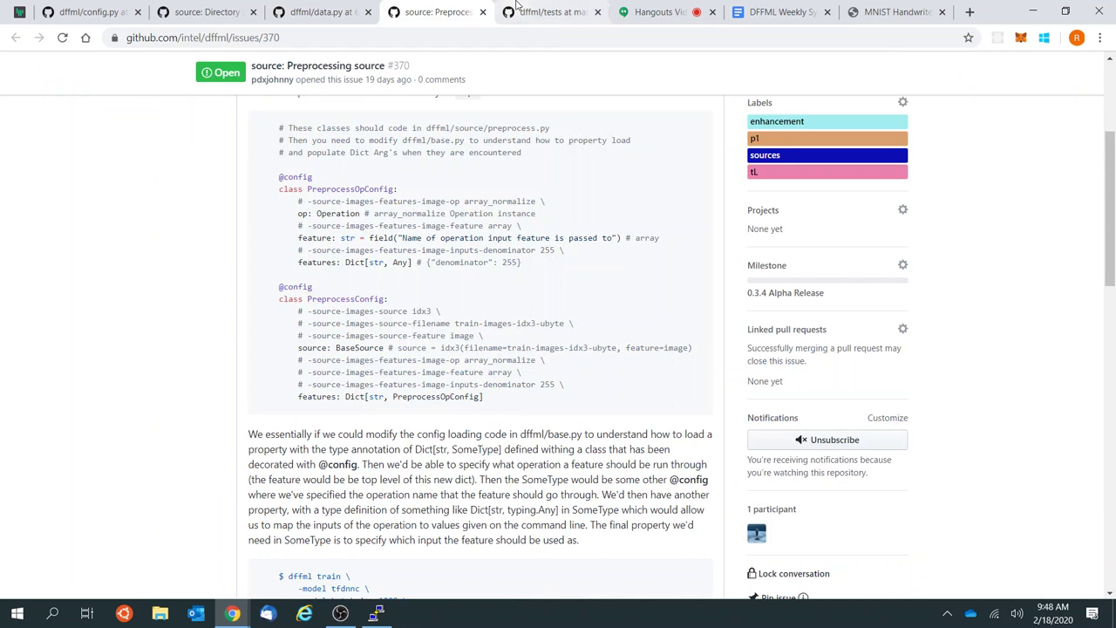
pyautogui.click(532, 11)
pyautogui.click(654, 12)
pyautogui.click(760, 7)
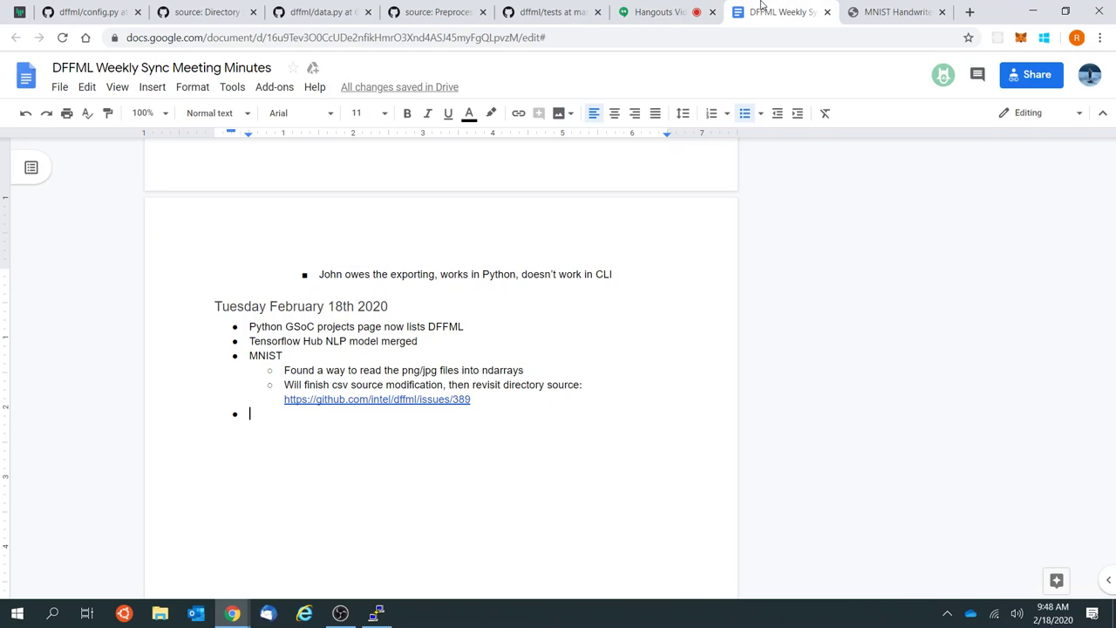
pyautogui.click(678, 7)
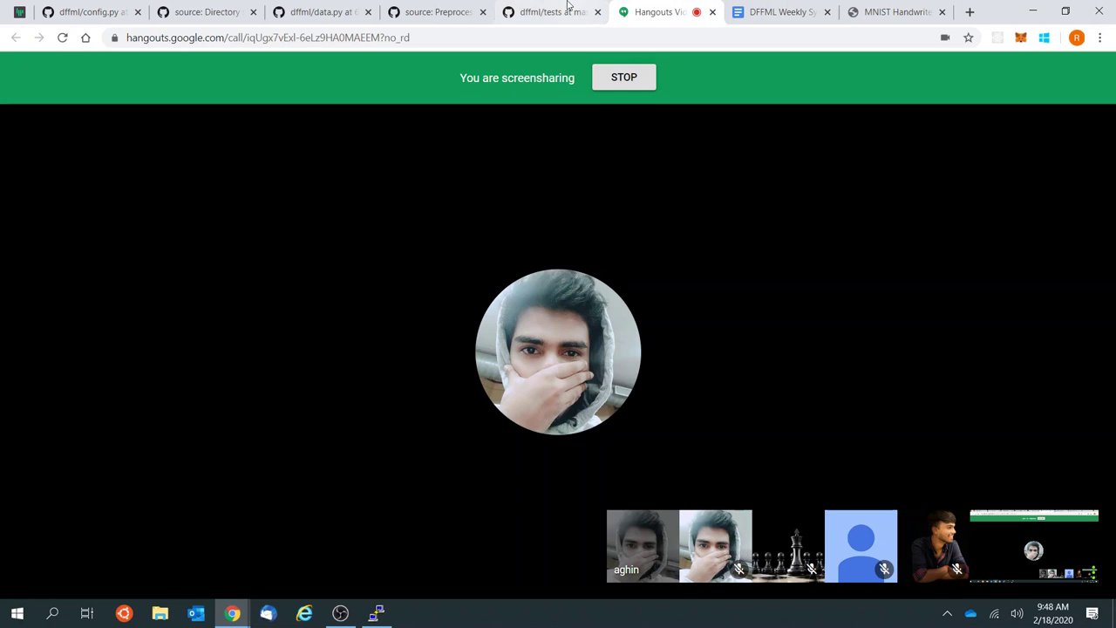
pyautogui.click(508, 9)
# Step: Open the dffml pull request "WIP:Input forwarding to subflows" and examine its commits, review comments and check results
pyautogui.click(457, 7)
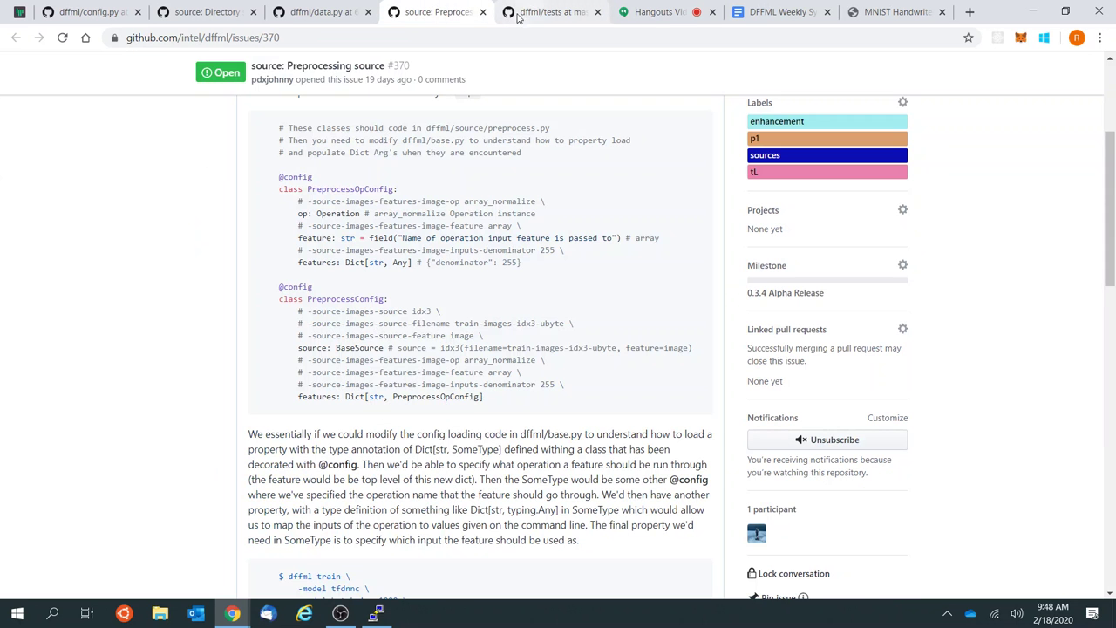
pyautogui.scroll(3, 349, 218)
pyautogui.click(311, 167)
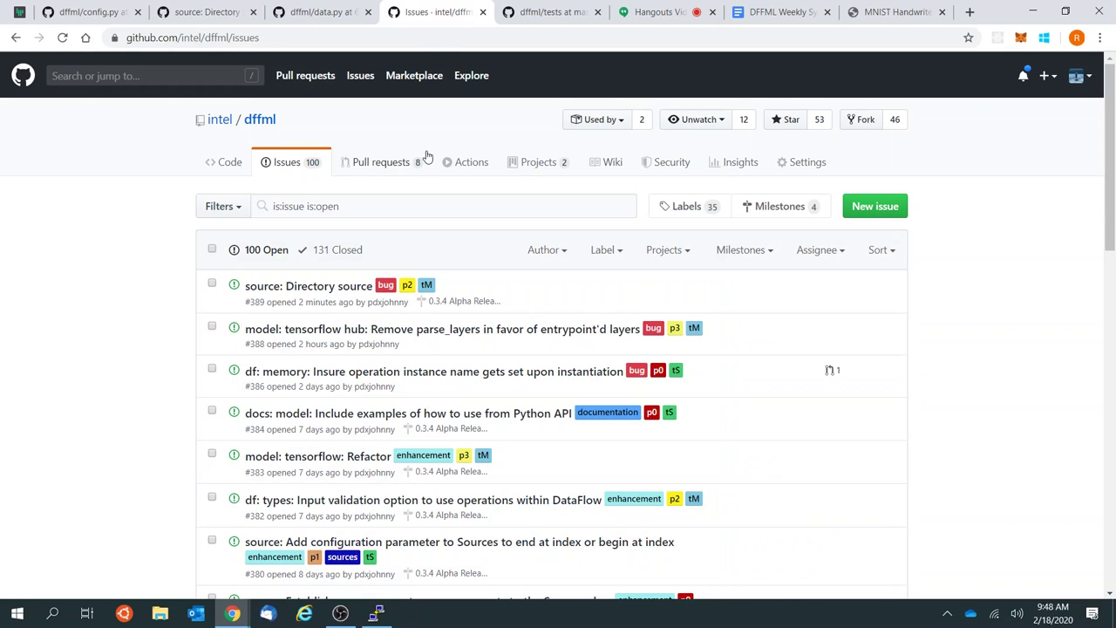
pyautogui.click(376, 154)
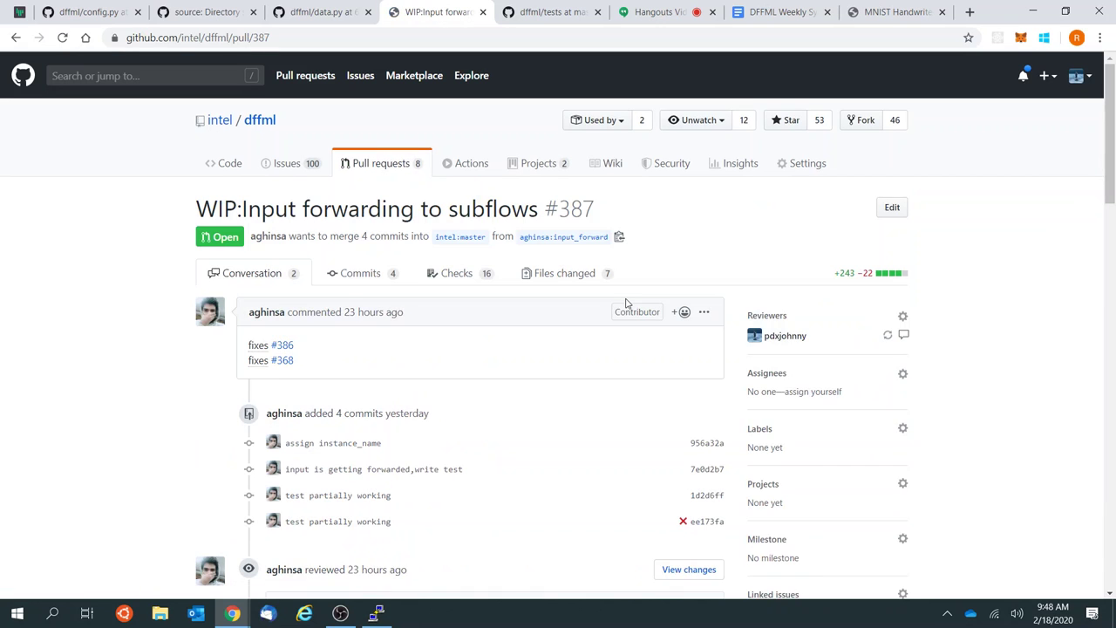
pyautogui.scroll(-3, 625, 303)
pyautogui.scroll(3, 626, 303)
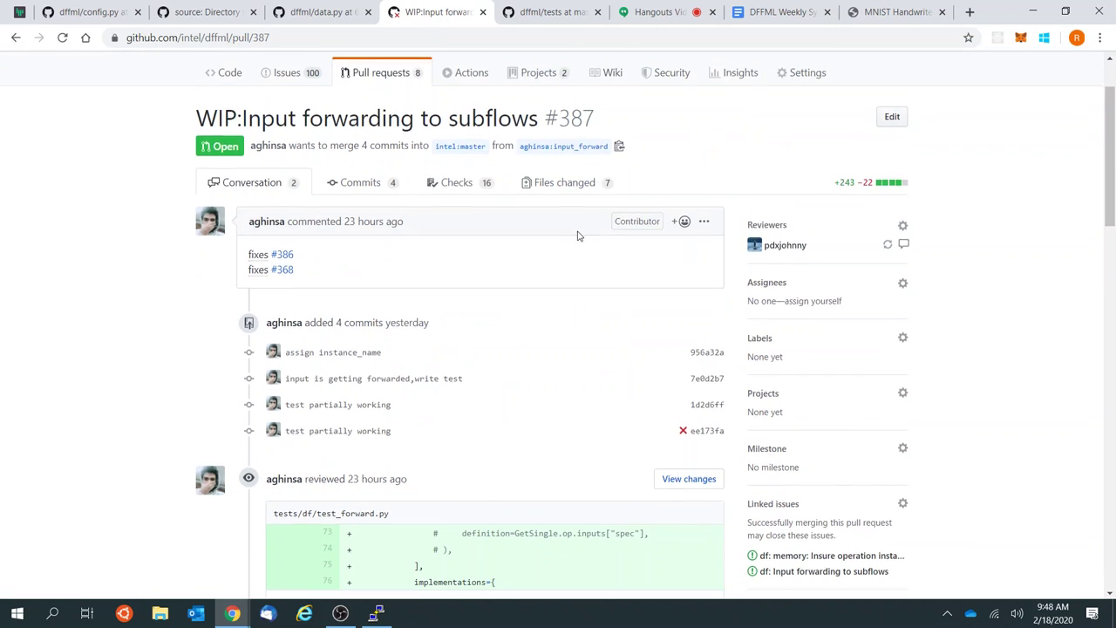
pyautogui.scroll(-5, 576, 235)
pyautogui.scroll(1, 494, 288)
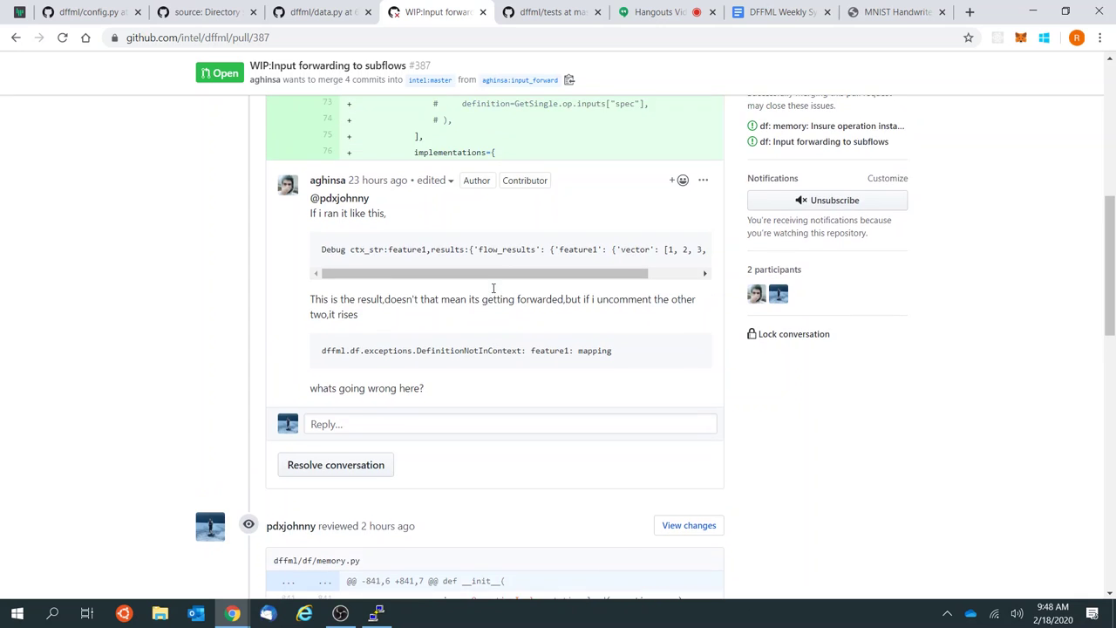
pyautogui.scroll(-1, 494, 289)
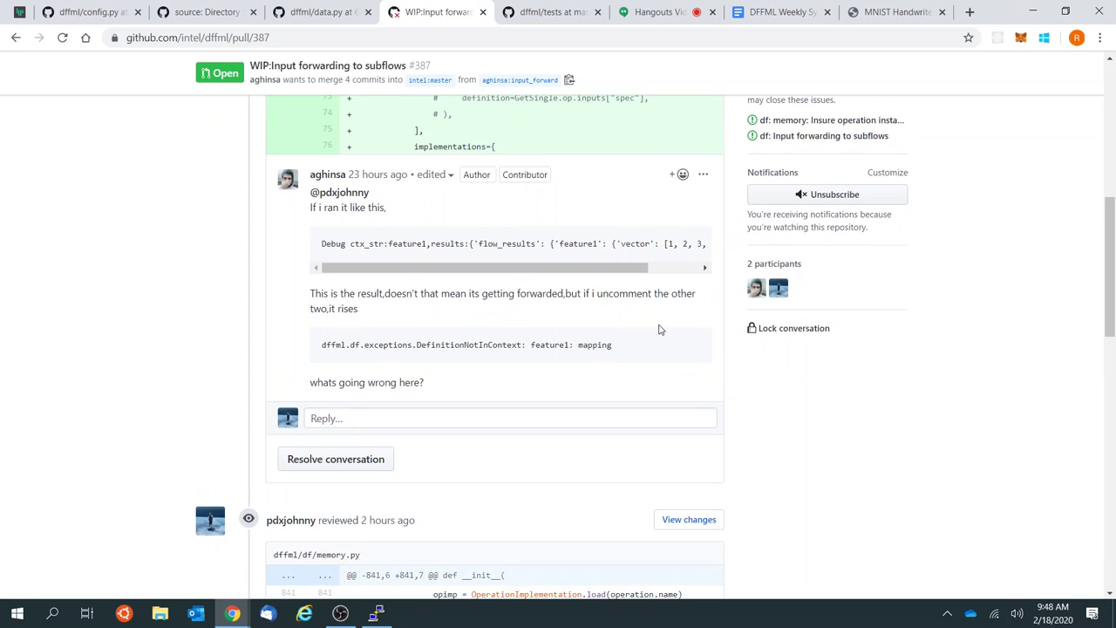
pyautogui.scroll(-10, 663, 330)
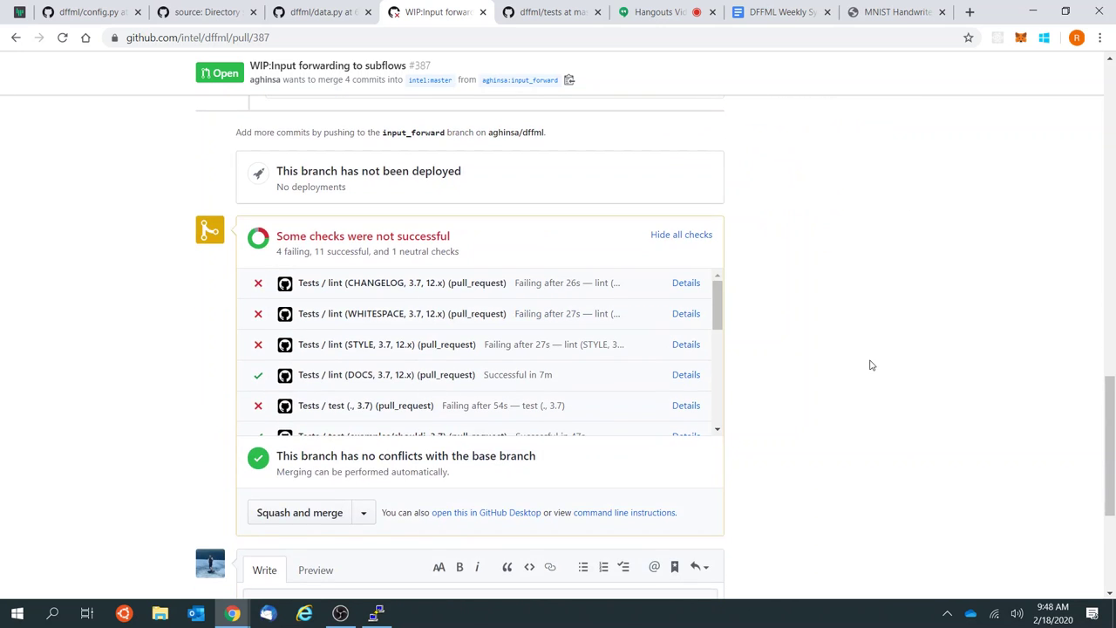
pyautogui.scroll(-2, 870, 365)
pyautogui.scroll(8, 871, 365)
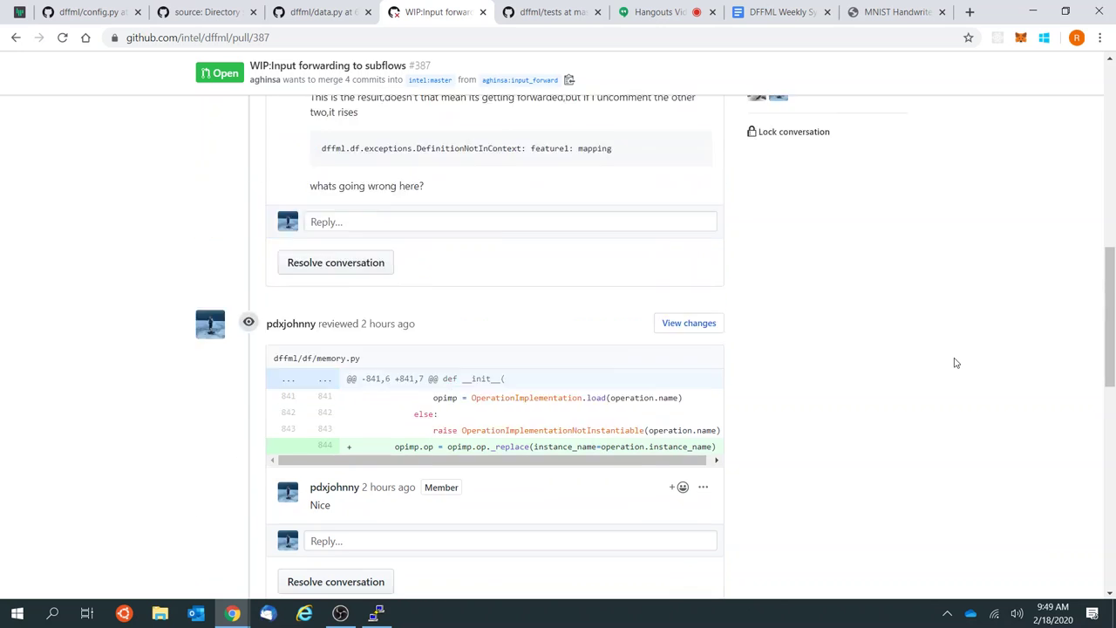
# Step: Open the changed files of the input forwarding pull request and examine the dffml/df/memory.py diff
pyautogui.scroll(12, 956, 362)
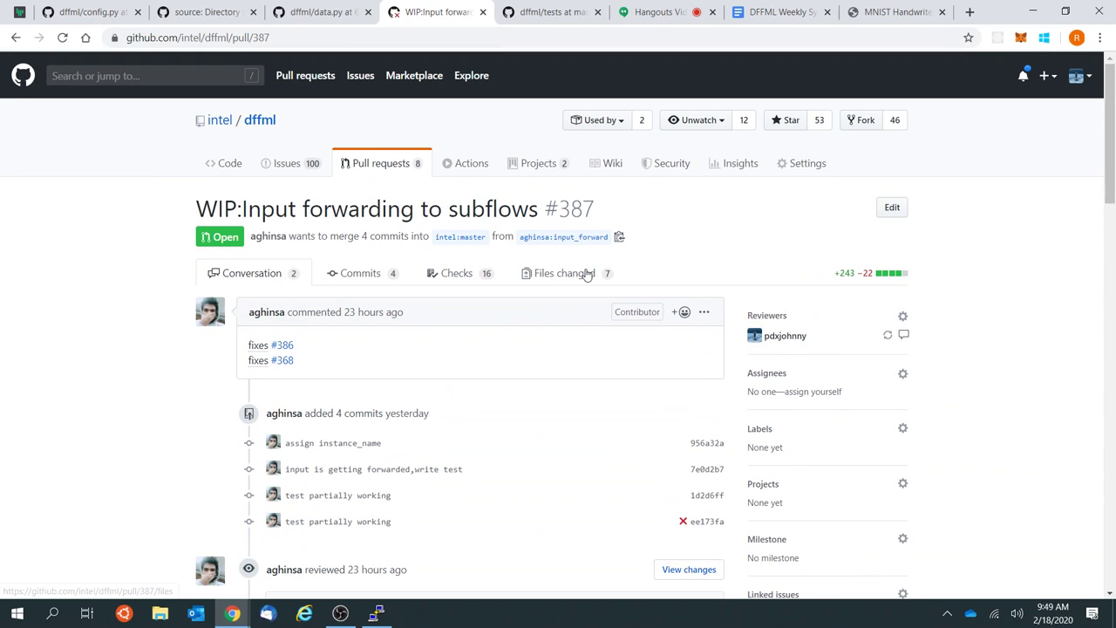
pyautogui.click(587, 274)
pyautogui.scroll(-5, 716, 267)
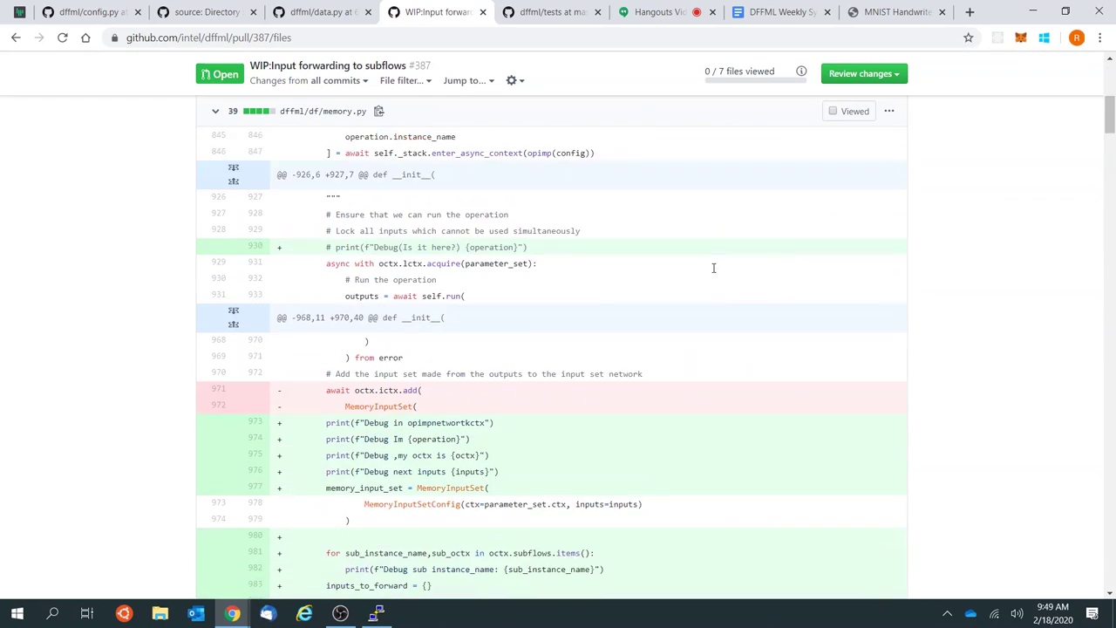
pyautogui.scroll(-4, 713, 270)
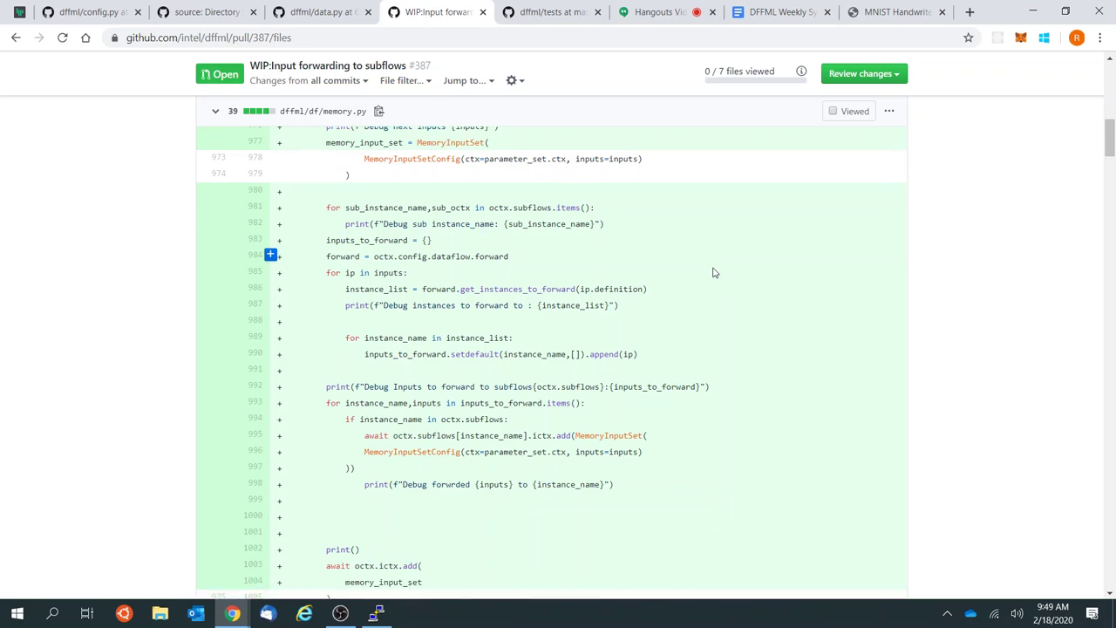
pyautogui.scroll(-1, 714, 273)
pyautogui.scroll(-2, 714, 273)
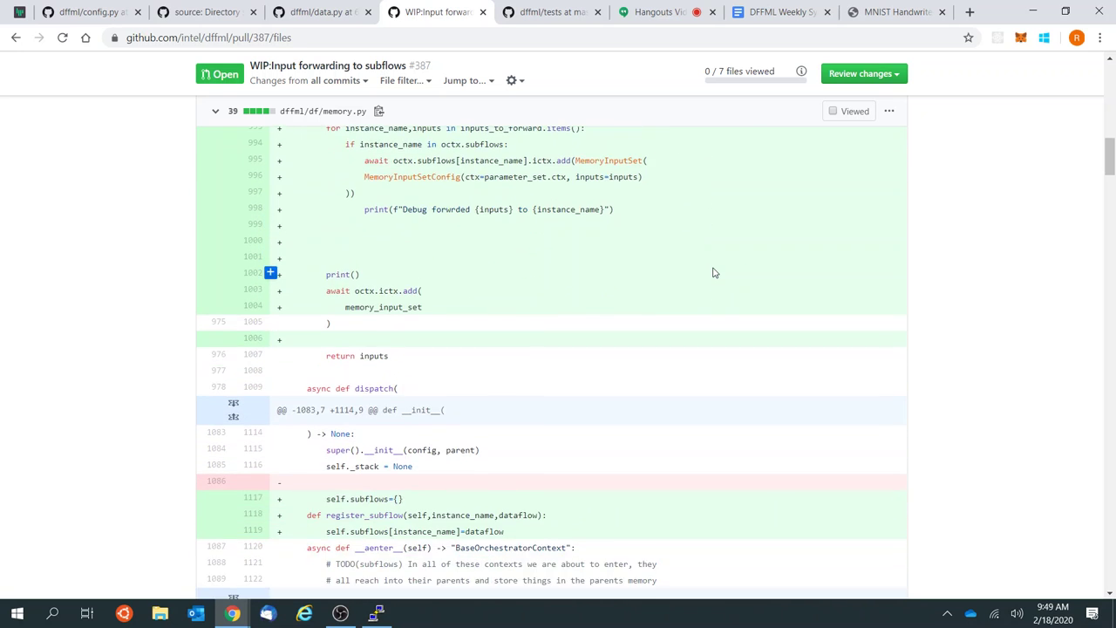
# Step: Switch to the Hangouts video call and check the call participants
pyautogui.click(676, 12)
pyautogui.moveTo(660, 373)
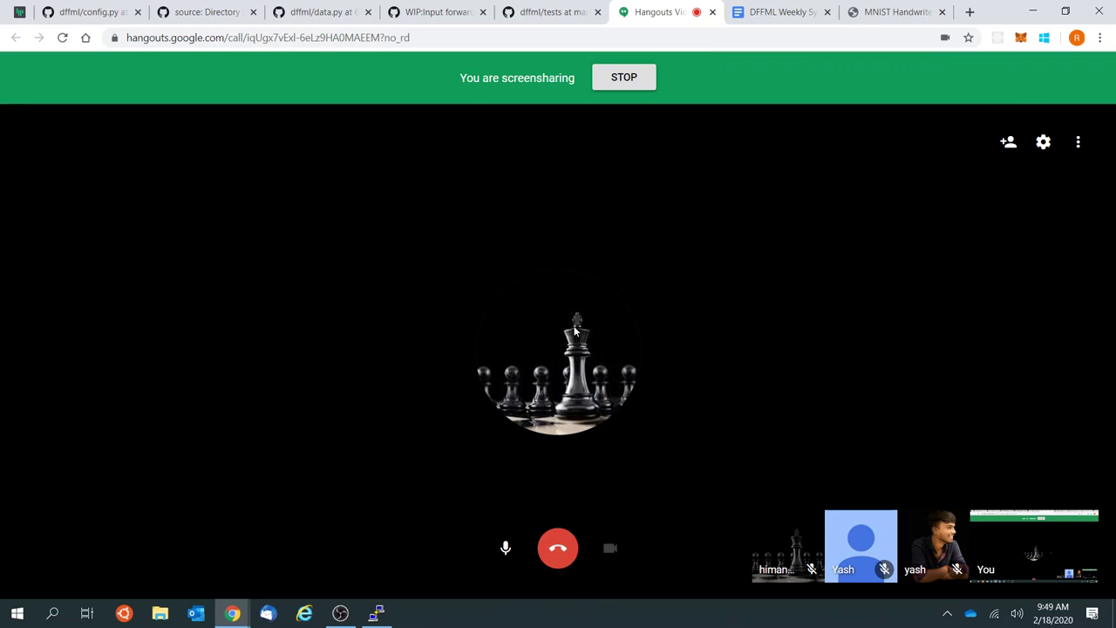
pyautogui.doubleClick(410, 282)
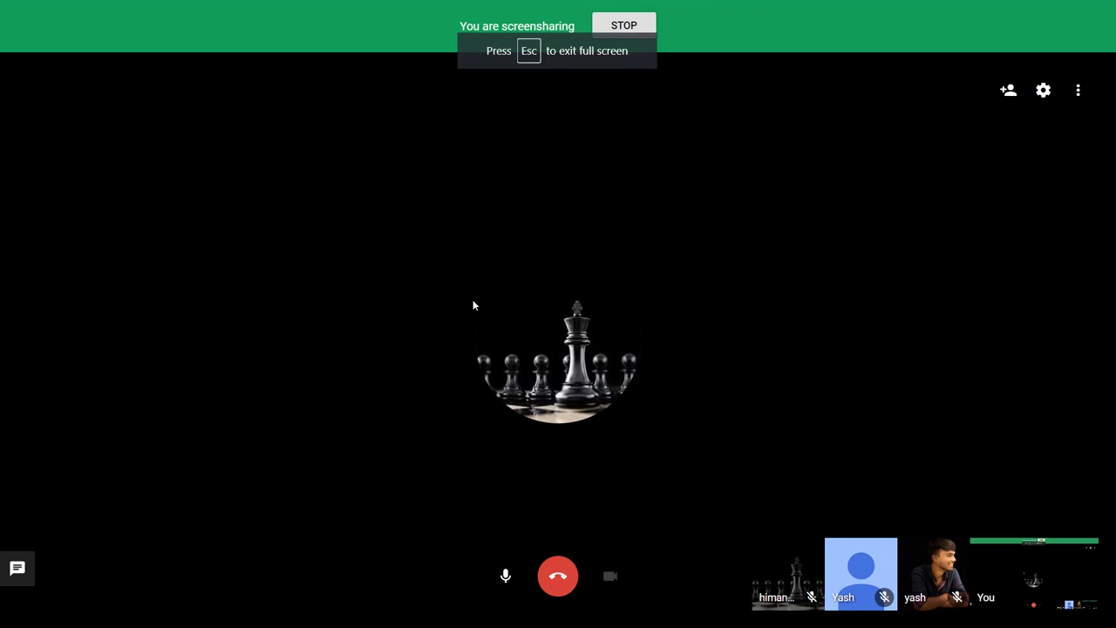
pyautogui.press('Escape')
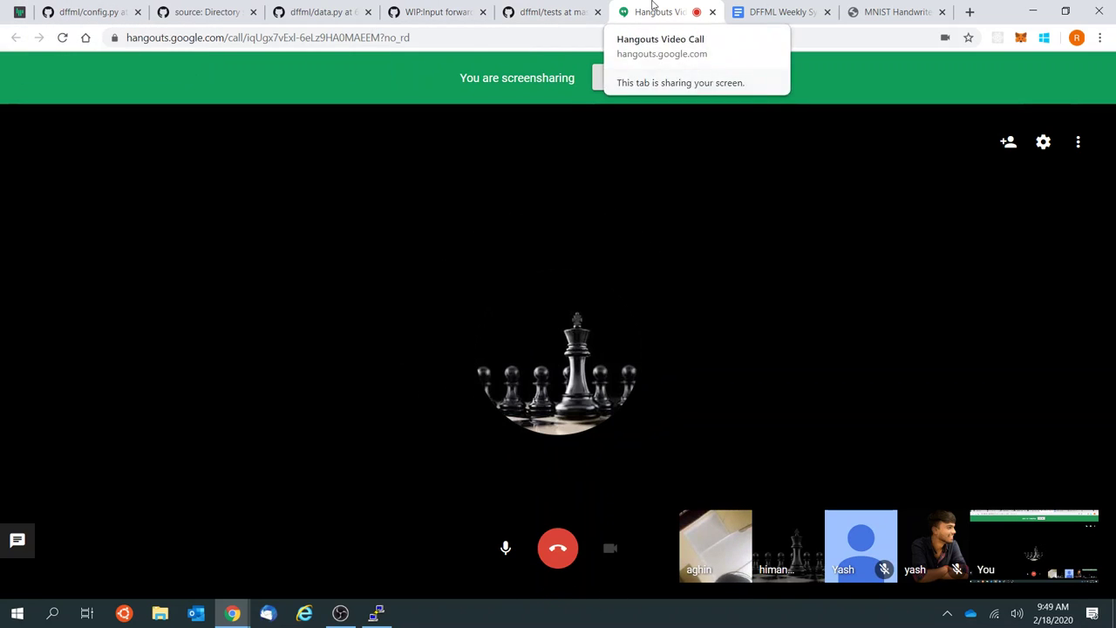
# Step: Return to the pull request's changed files and read the loop in dffml/df/memory.py that forwards inputs to subflows
pyautogui.click(552, 9)
pyautogui.click(461, 8)
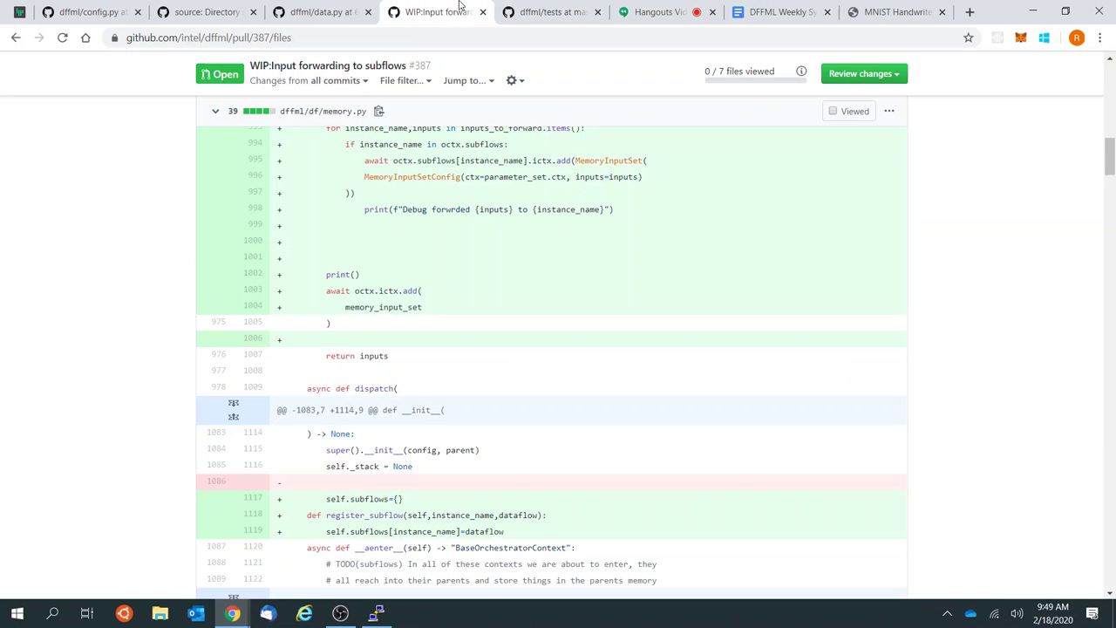
pyautogui.scroll(5, 555, 300)
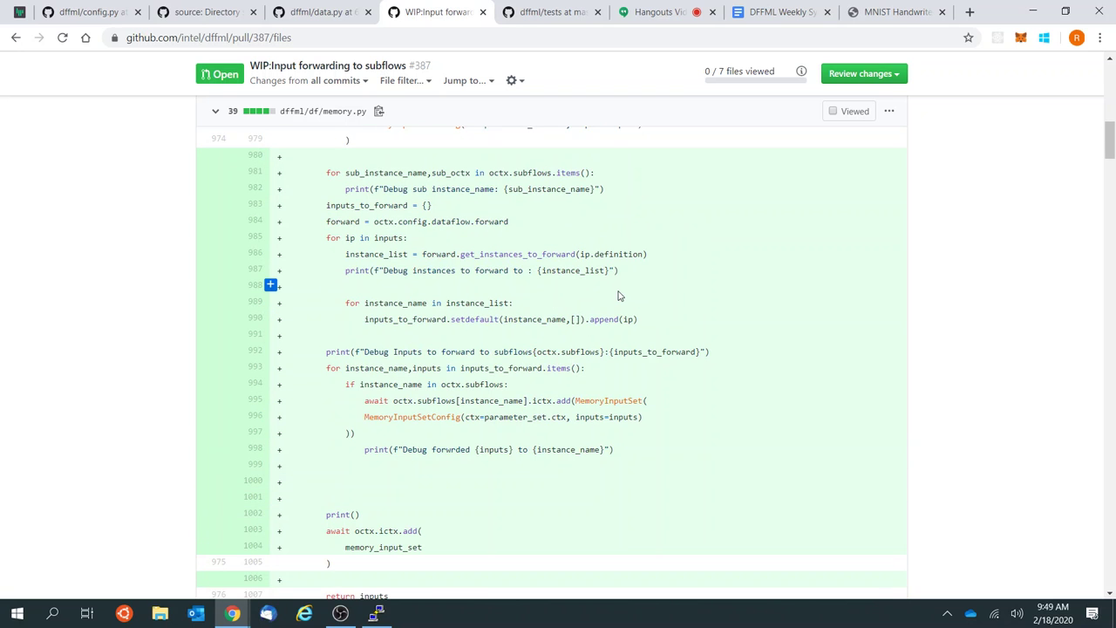
pyautogui.scroll(1, 686, 340)
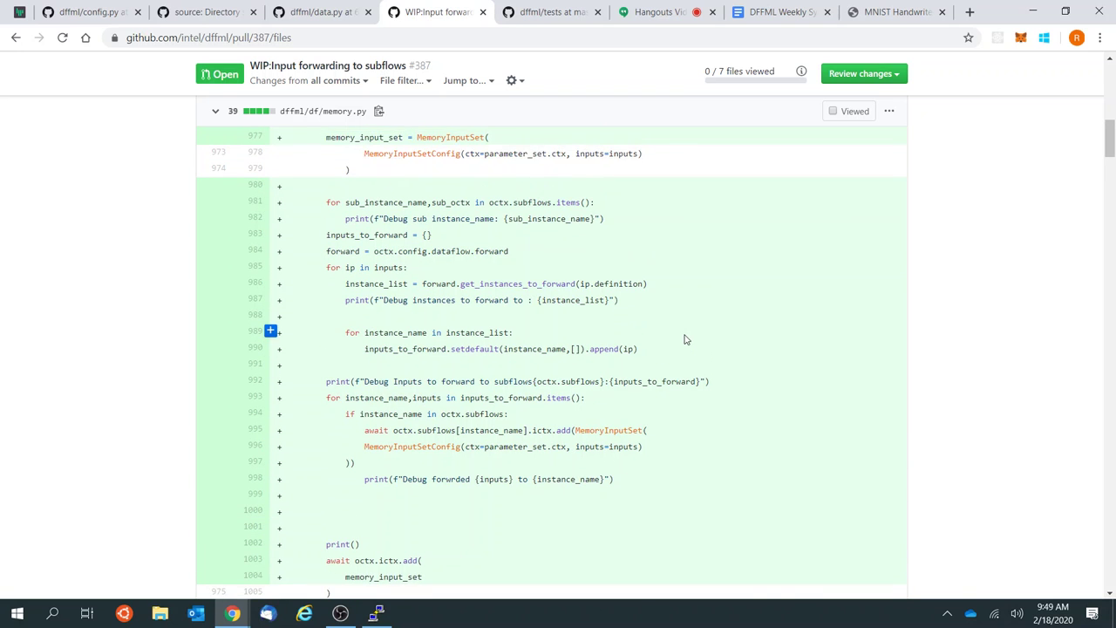
pyautogui.scroll(1, 598, 342)
pyautogui.scroll(-1, 610, 343)
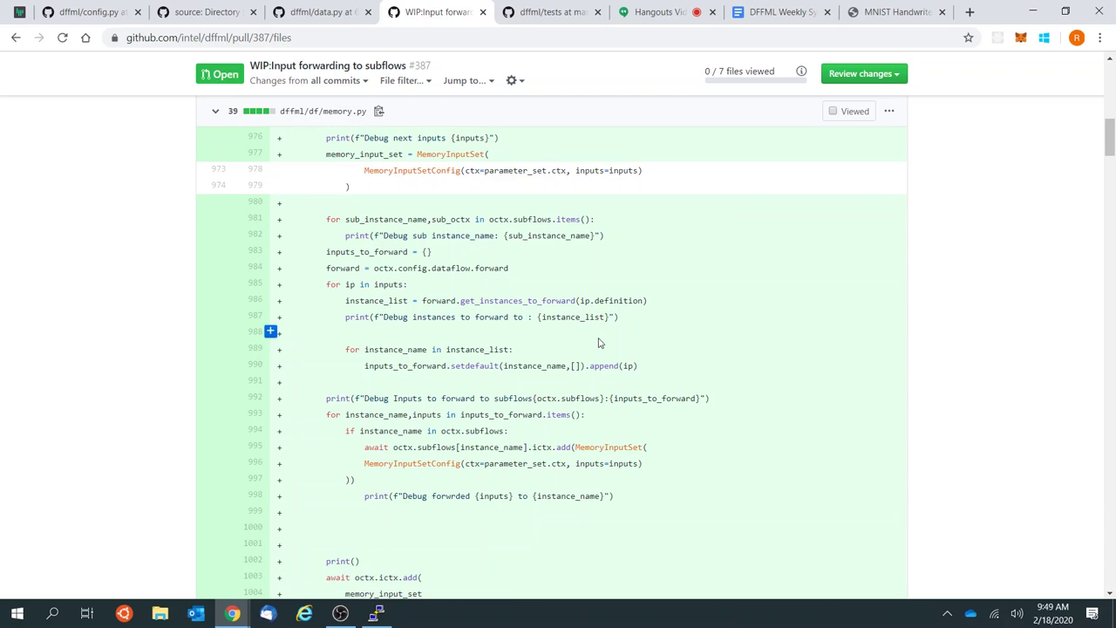
pyautogui.scroll(-1, 694, 345)
pyautogui.scroll(-1, 694, 345)
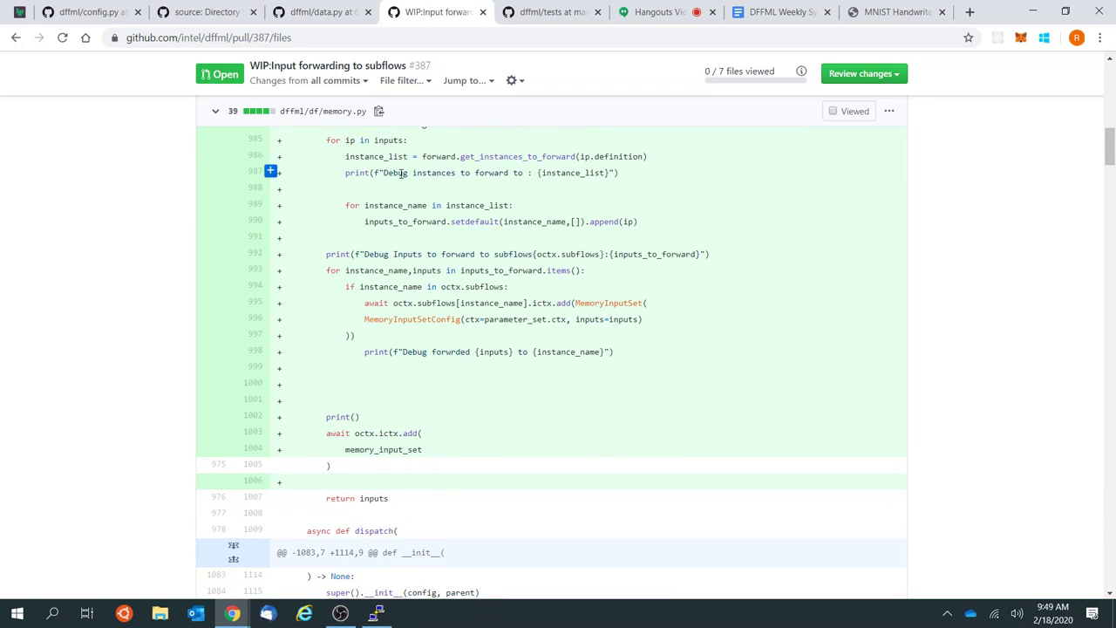
pyautogui.doubleClick(400, 173)
pyautogui.click(598, 222)
pyautogui.scroll(-3, 599, 224)
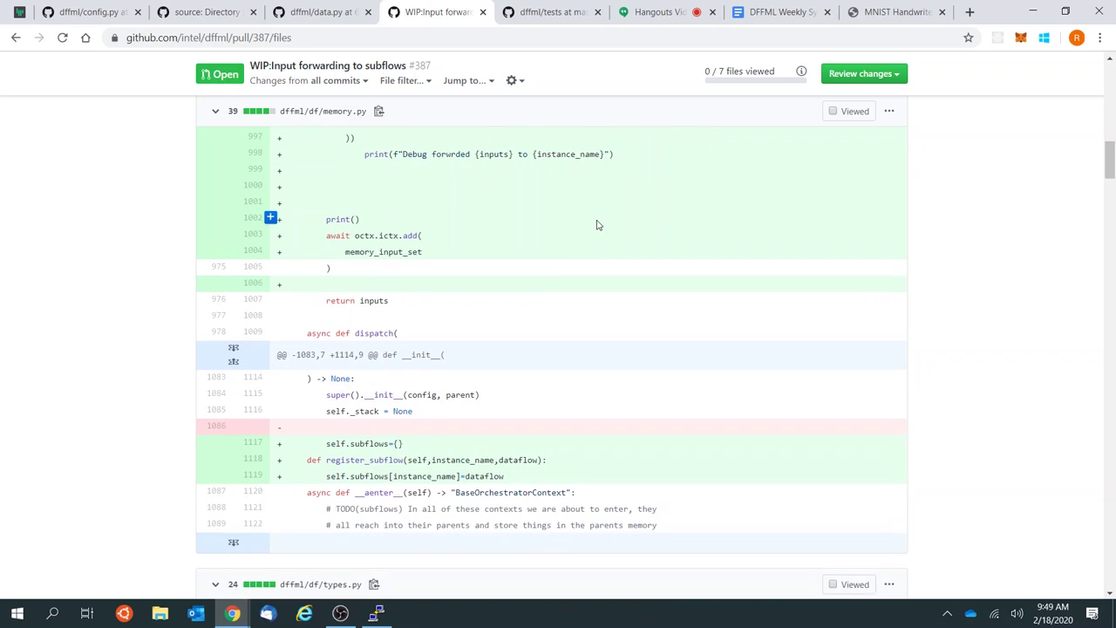
pyautogui.scroll(-2, 599, 224)
# Step: Switch to the dffml/community chat on Gitter and read the recent messages around the request to review intel/dffml#387
pyautogui.click(31, 8)
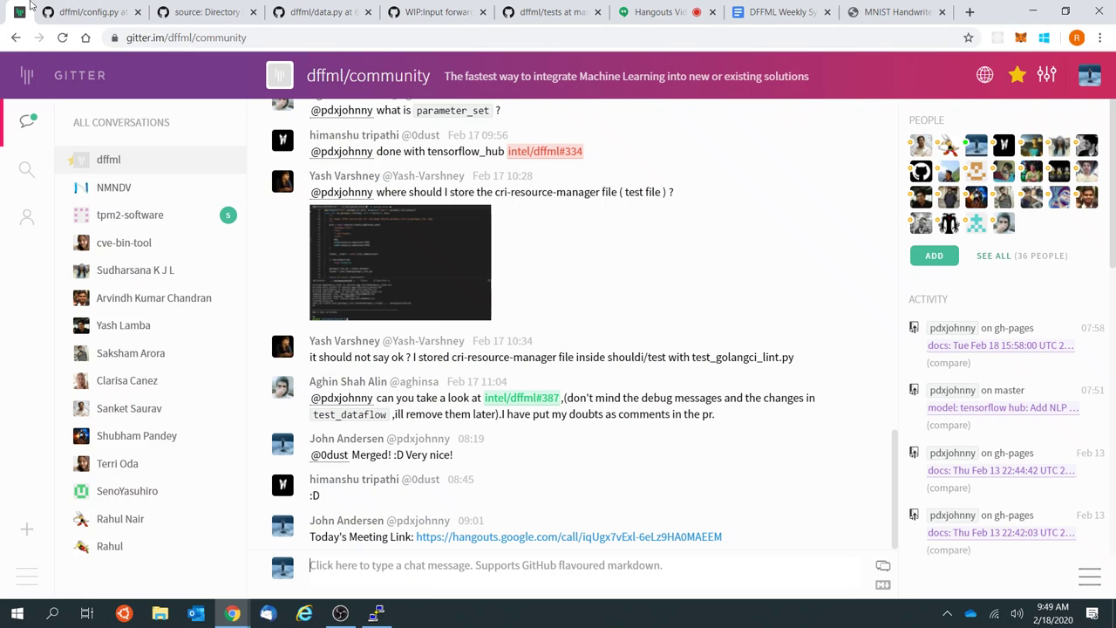
pyautogui.scroll(3, 673, 430)
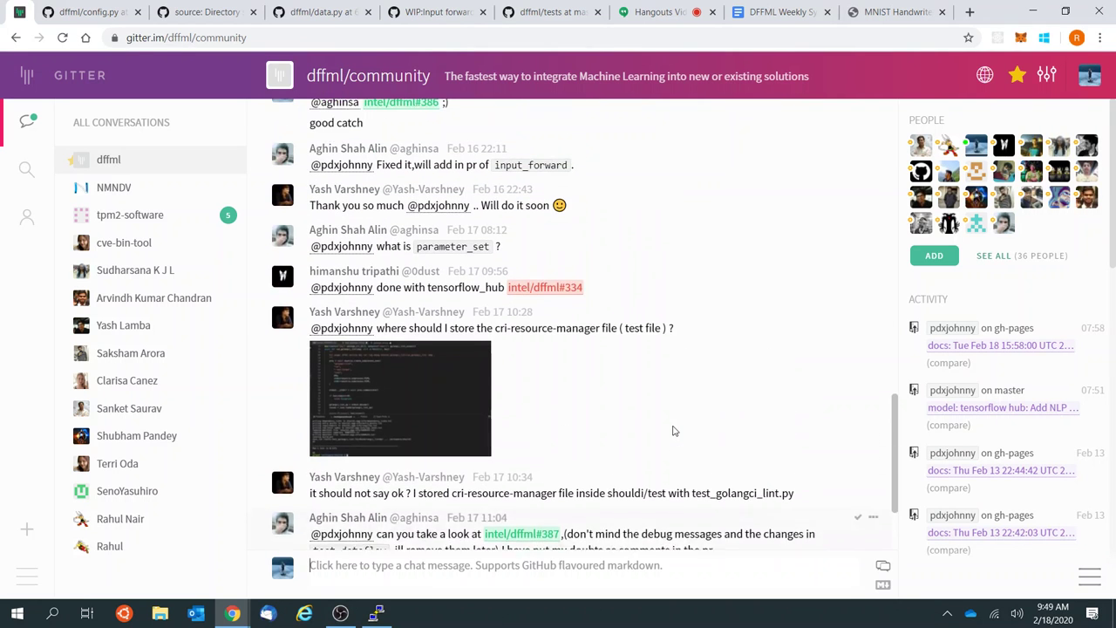
pyautogui.scroll(-1, 672, 430)
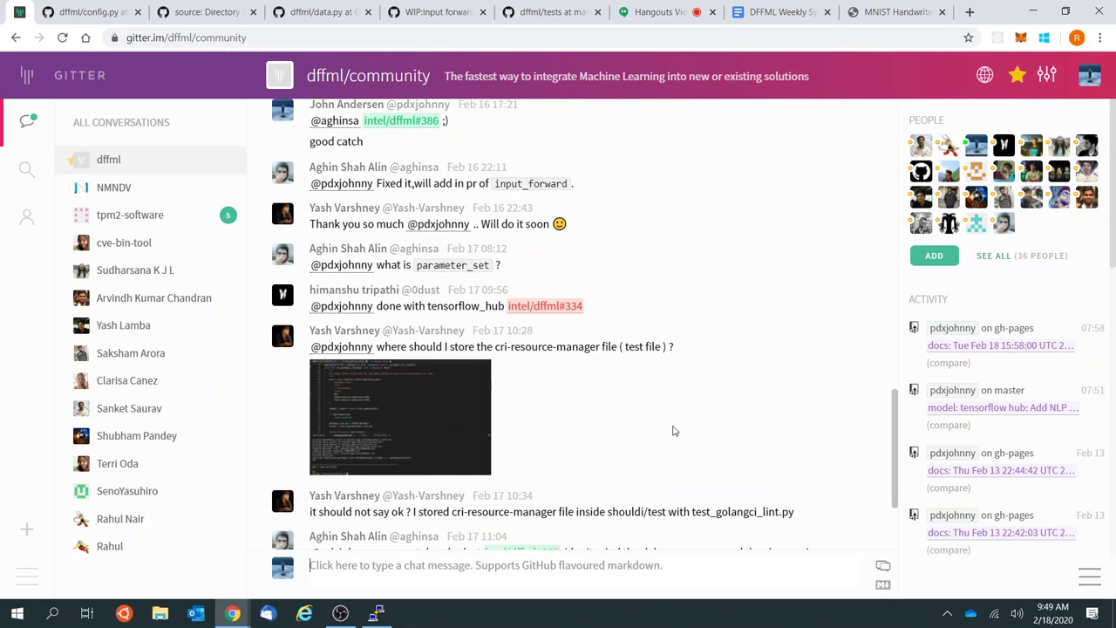
pyautogui.scroll(1, 672, 430)
pyautogui.scroll(-3, 672, 430)
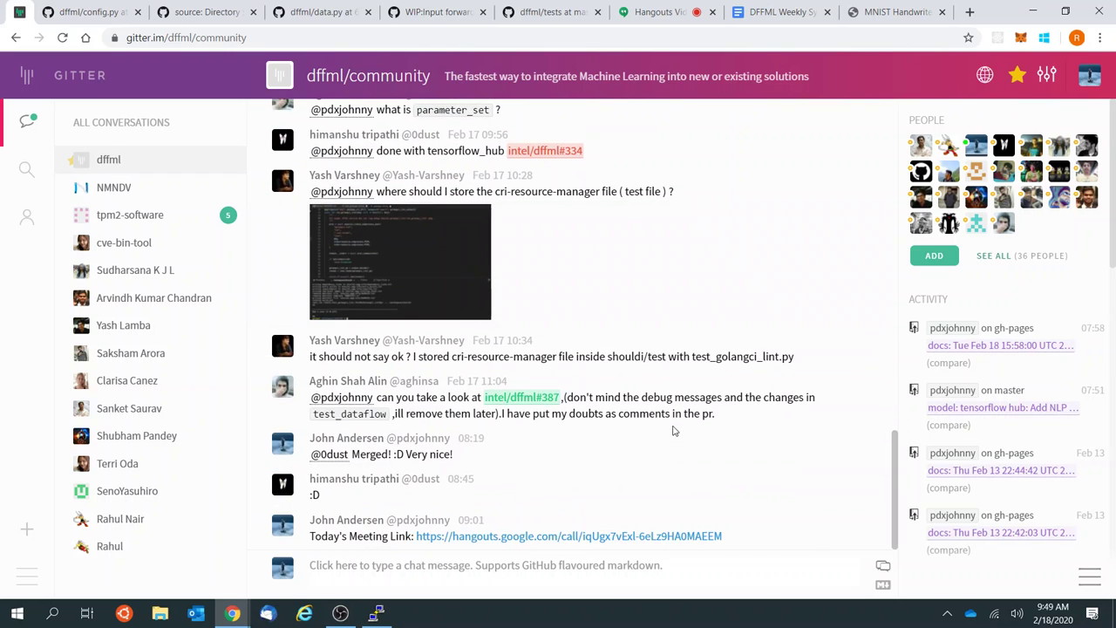
pyautogui.scroll(2, 673, 430)
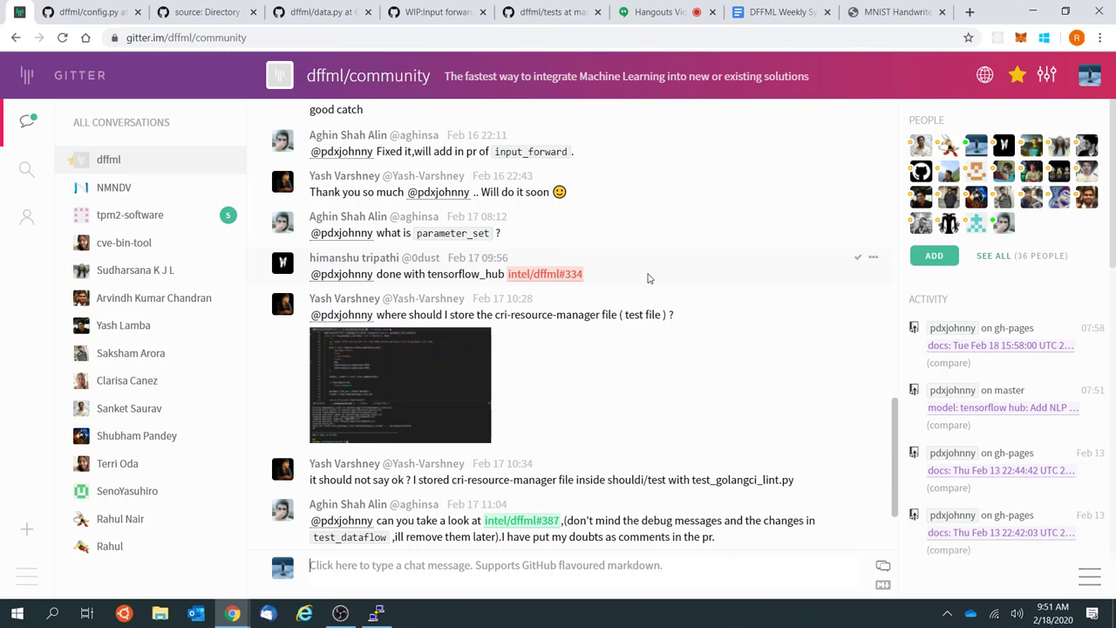
pyautogui.click(793, 7)
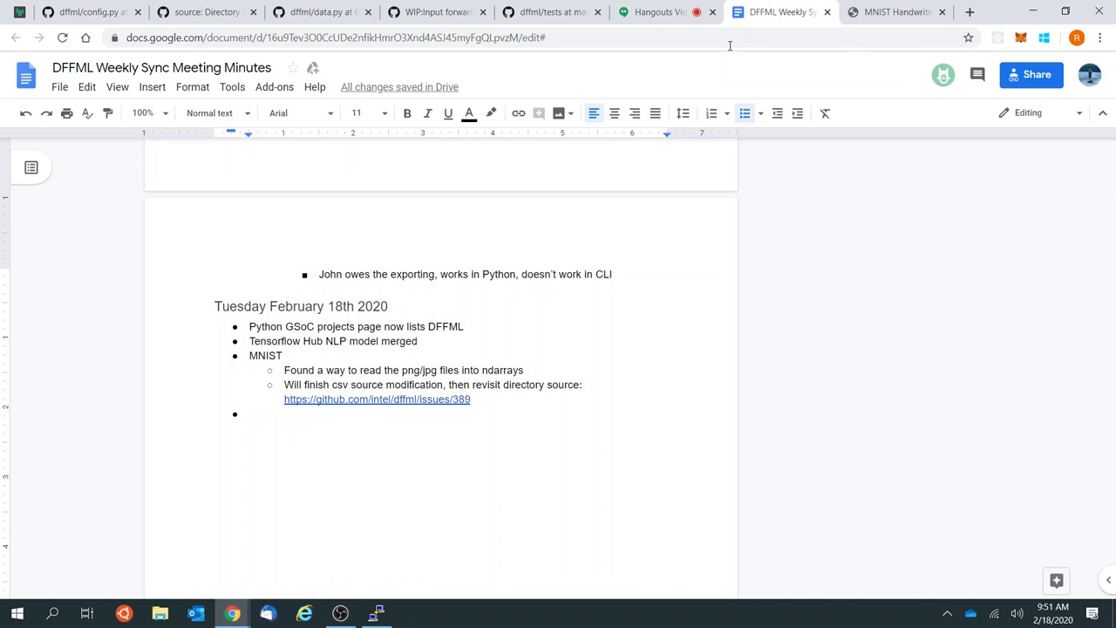
pyautogui.click(688, 7)
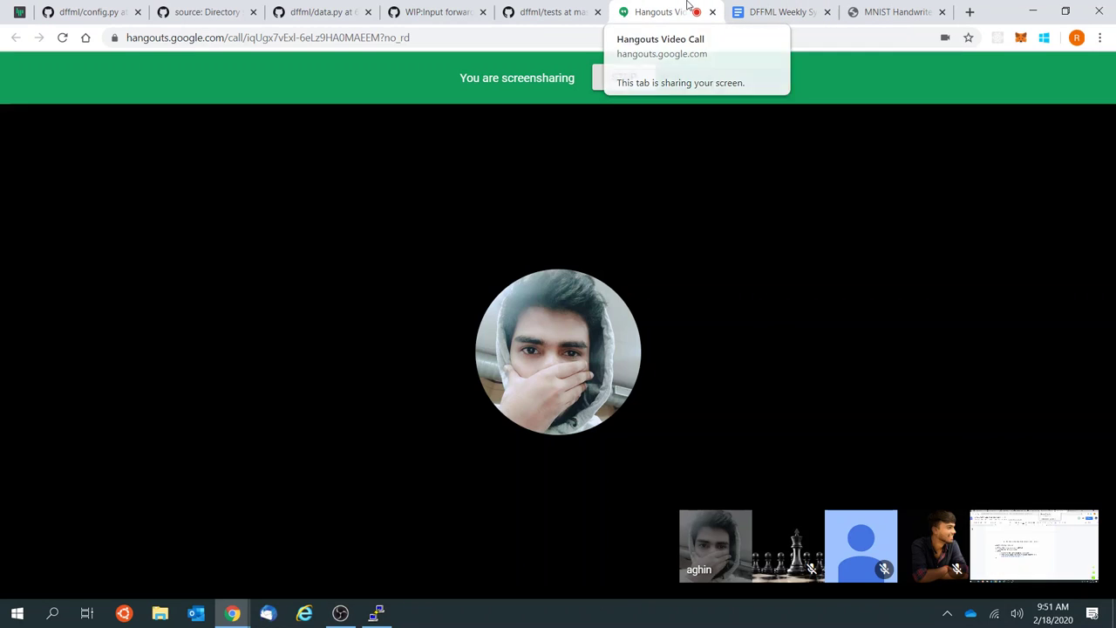
pyautogui.click(551, 9)
pyautogui.click(455, 7)
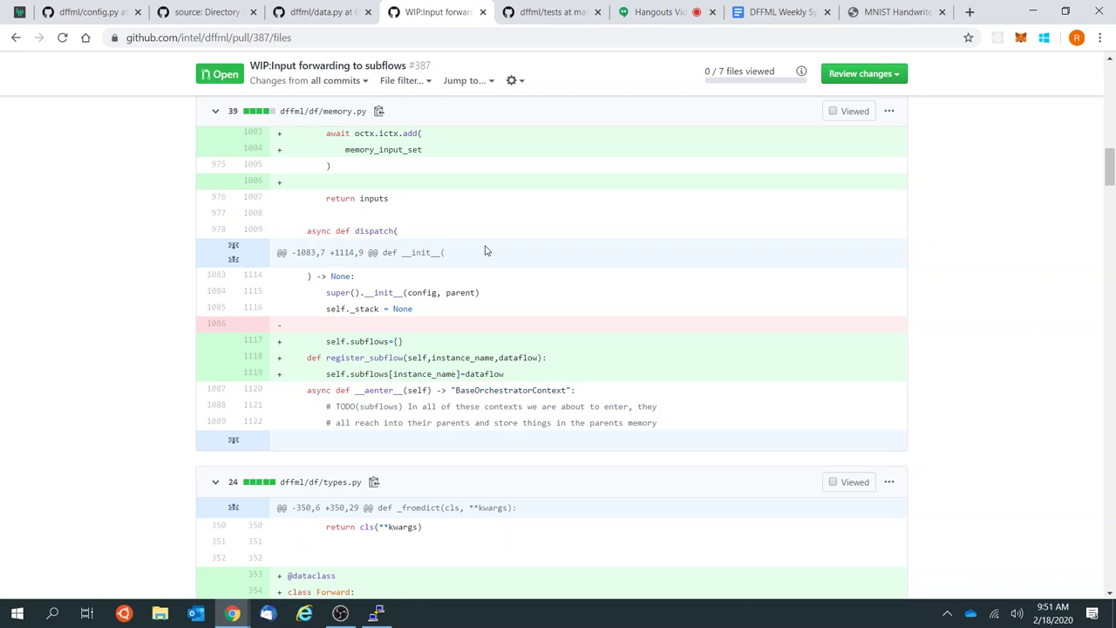
pyautogui.scroll(1, 487, 252)
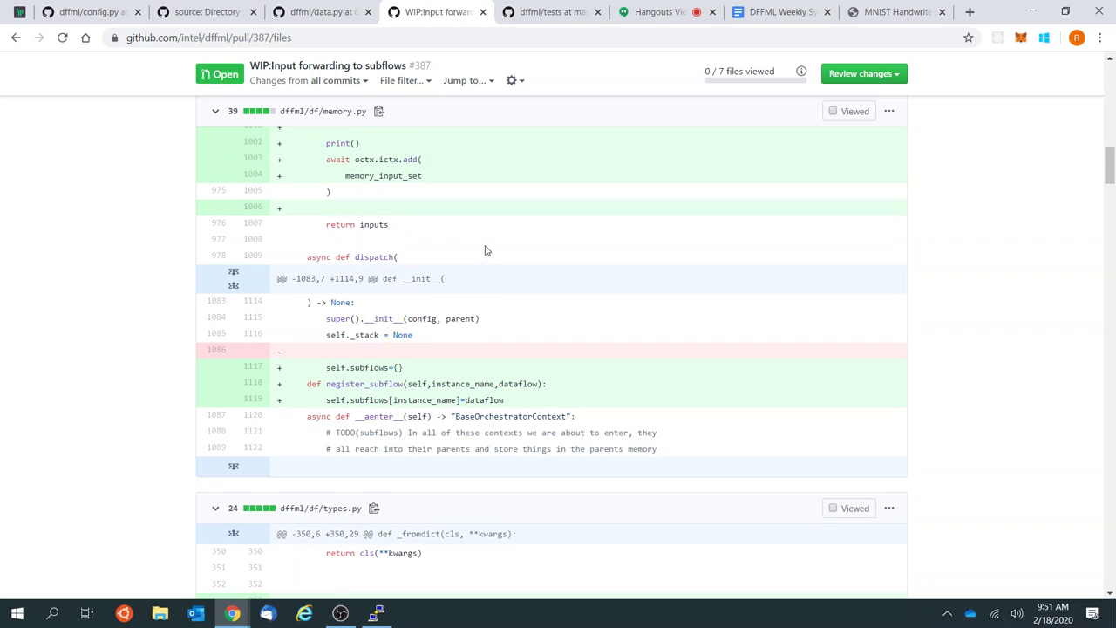
pyautogui.click(19, 9)
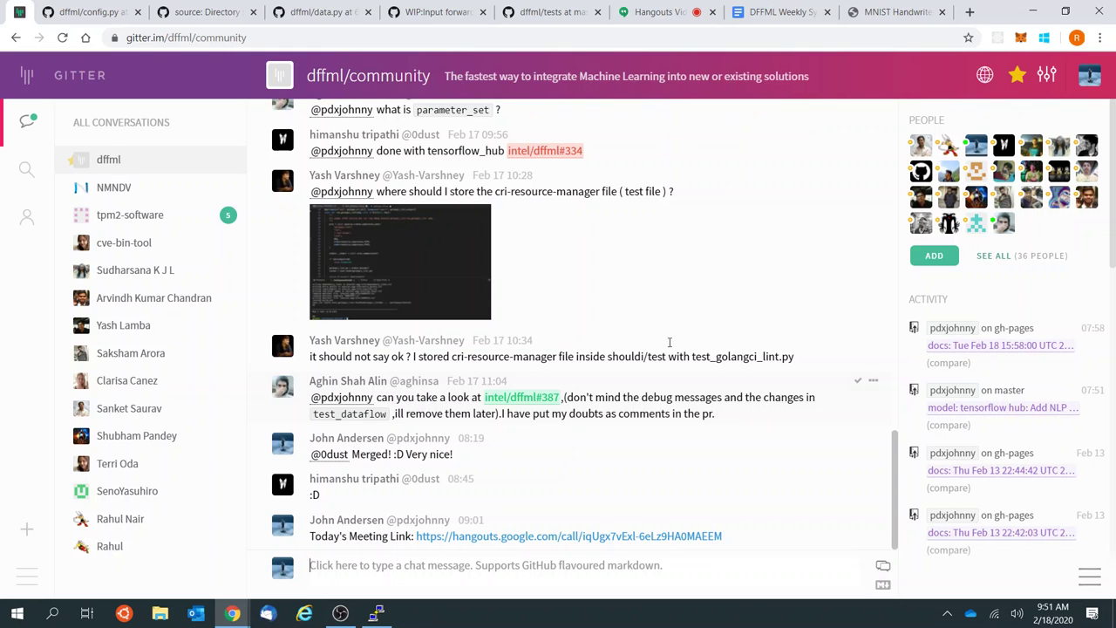
# Step: Go back to the pull request diff and recheck the input forwarding and register_subflow changes in dffml/df/memory.py
pyautogui.click(441, 8)
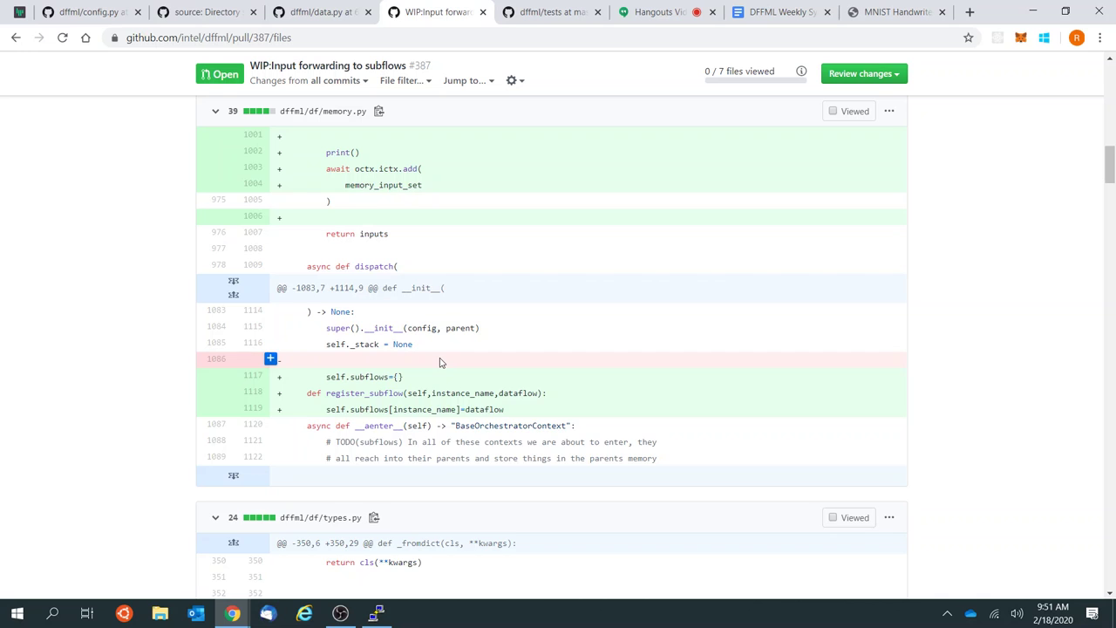
pyautogui.scroll(4, 441, 362)
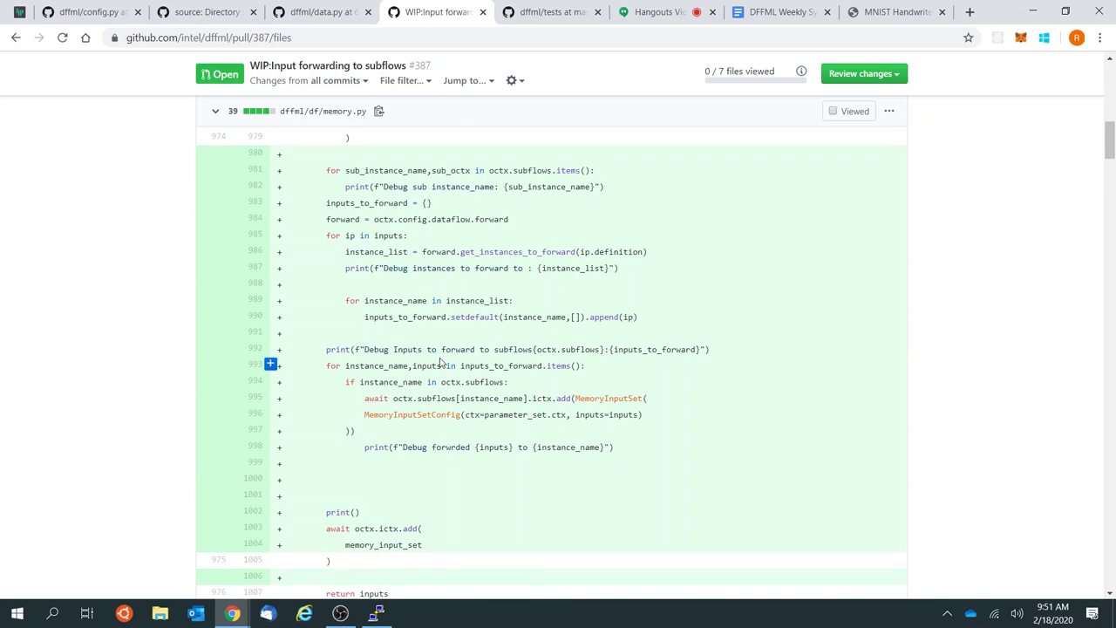
pyautogui.scroll(2, 441, 362)
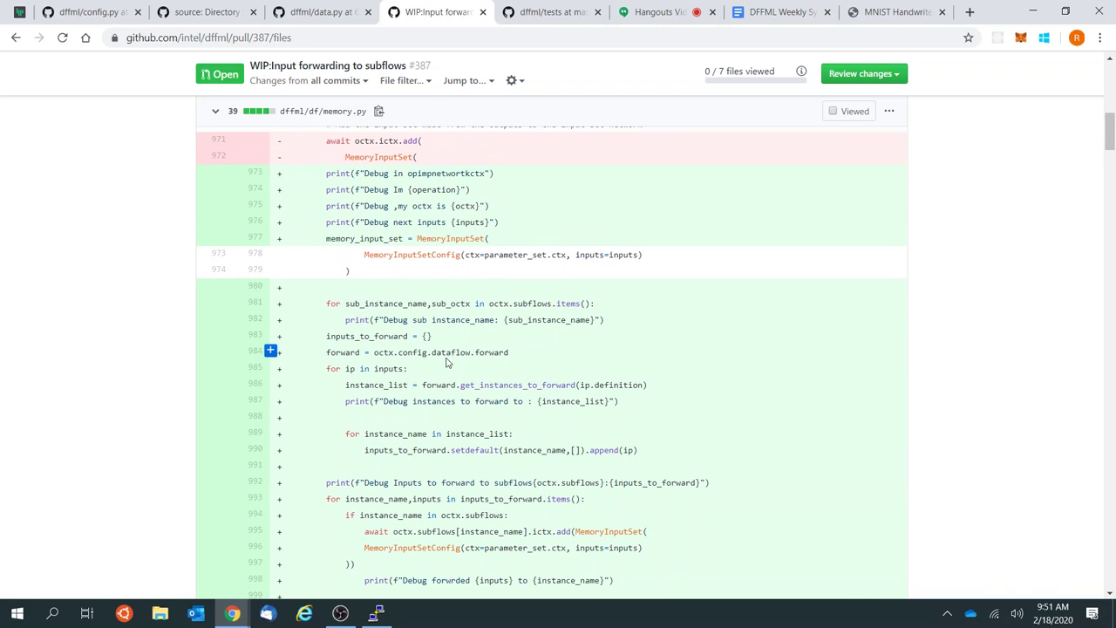
pyautogui.scroll(1, 463, 358)
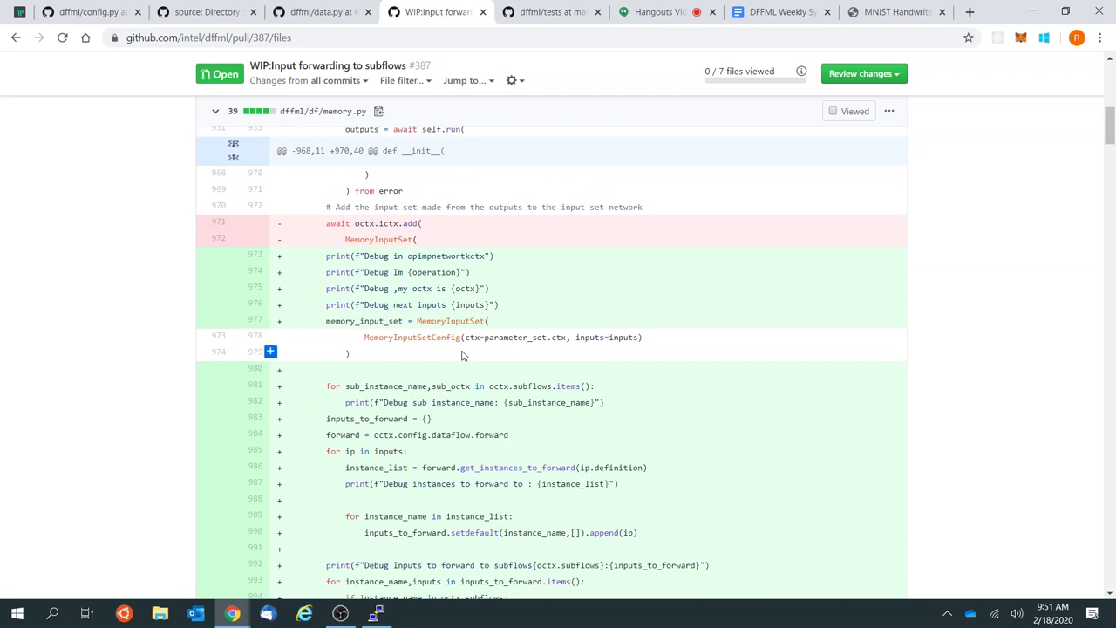
pyautogui.scroll(-2, 462, 356)
pyautogui.scroll(-10, 462, 356)
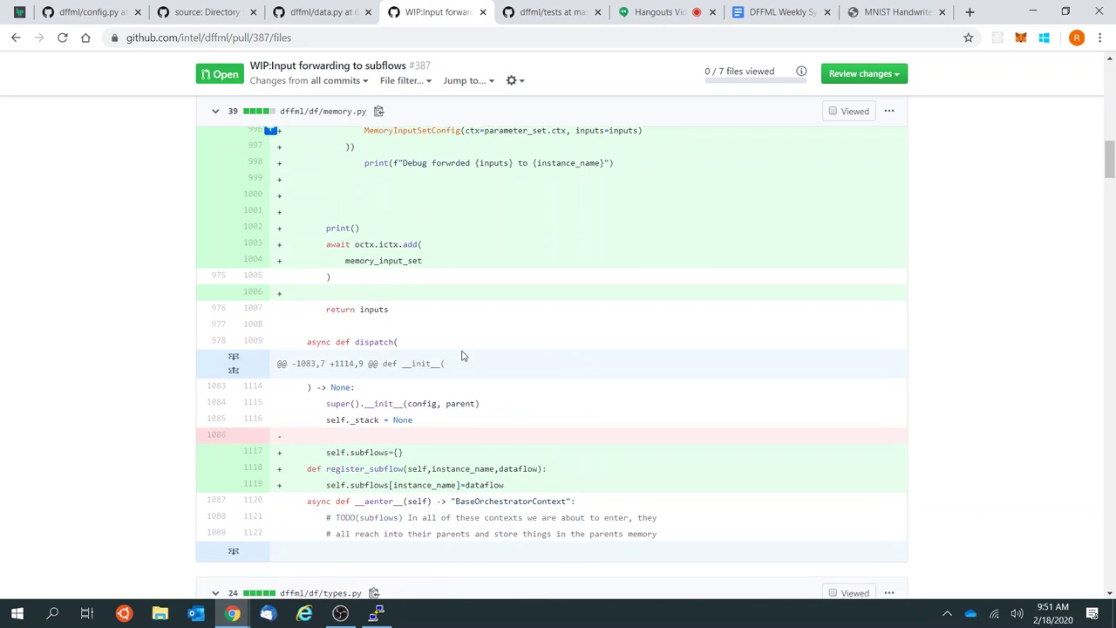
# Step: Read the register_subflow call in dffml/operation/dataflow.py, the removed print in dffml/operation/db.py and the start of tests/df/test_forward.py
pyautogui.scroll(-10, 463, 355)
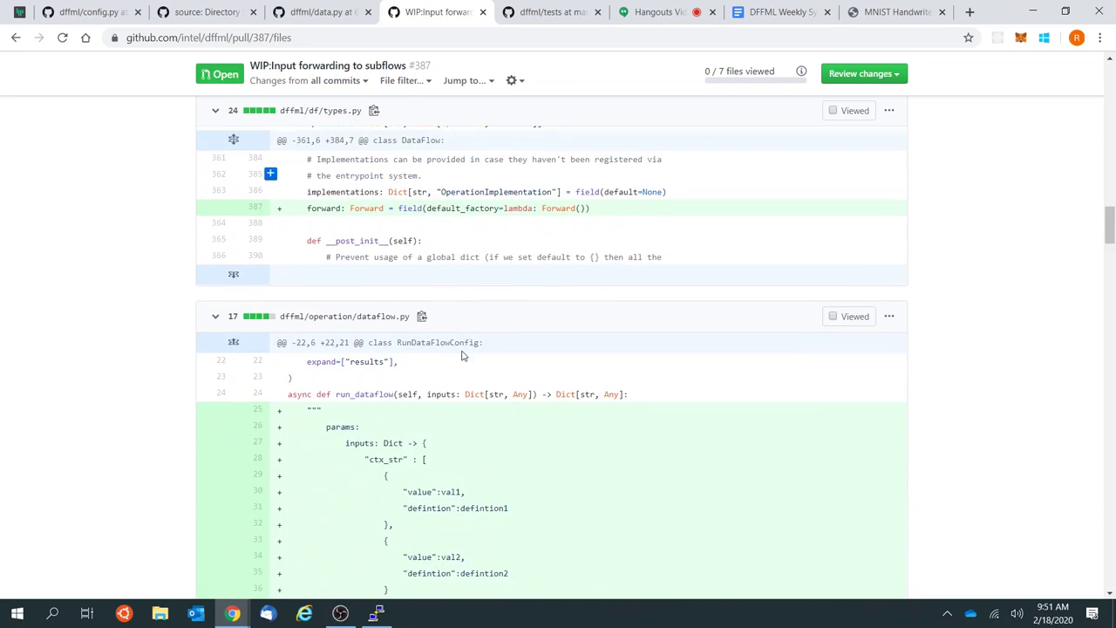
pyautogui.scroll(-2, 462, 356)
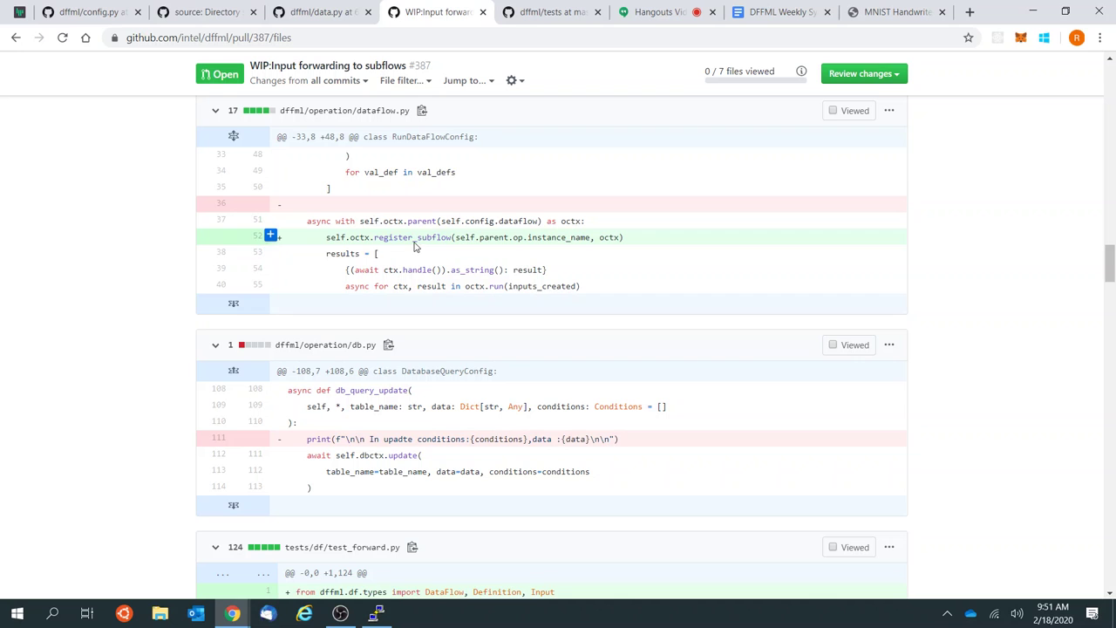
pyautogui.scroll(2, 519, 281)
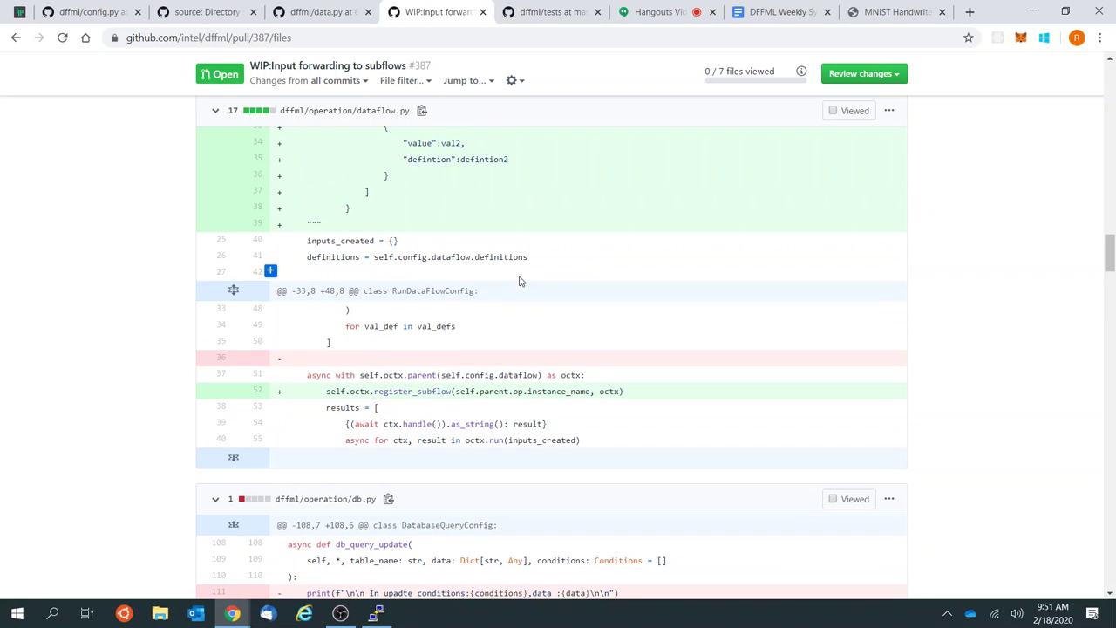
pyautogui.scroll(-1, 519, 281)
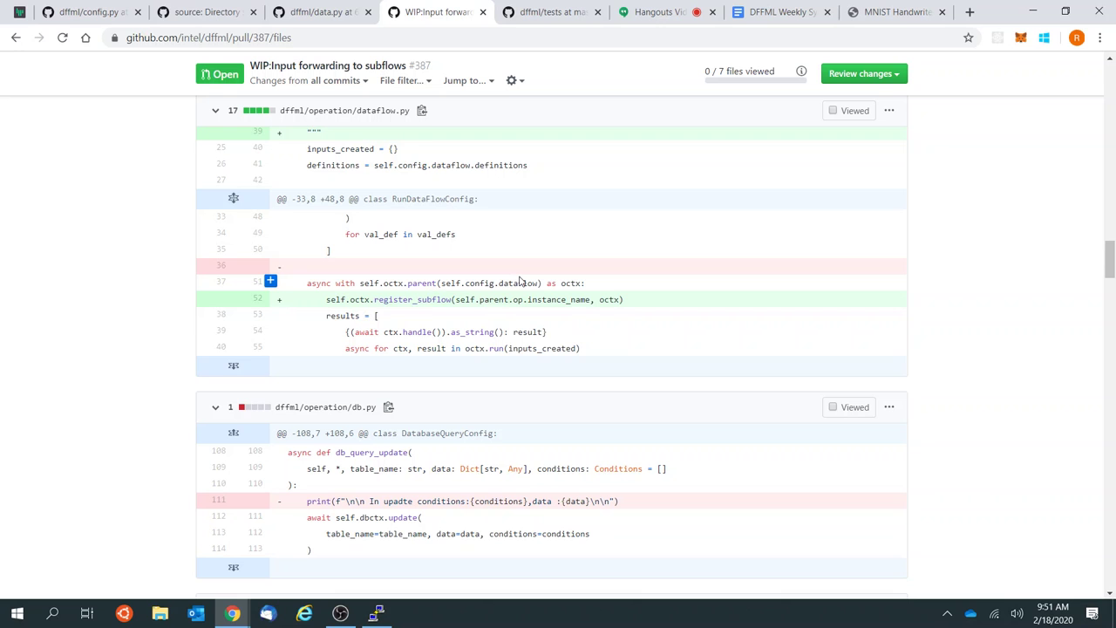
pyautogui.scroll(1, 519, 281)
pyautogui.scroll(-2, 519, 281)
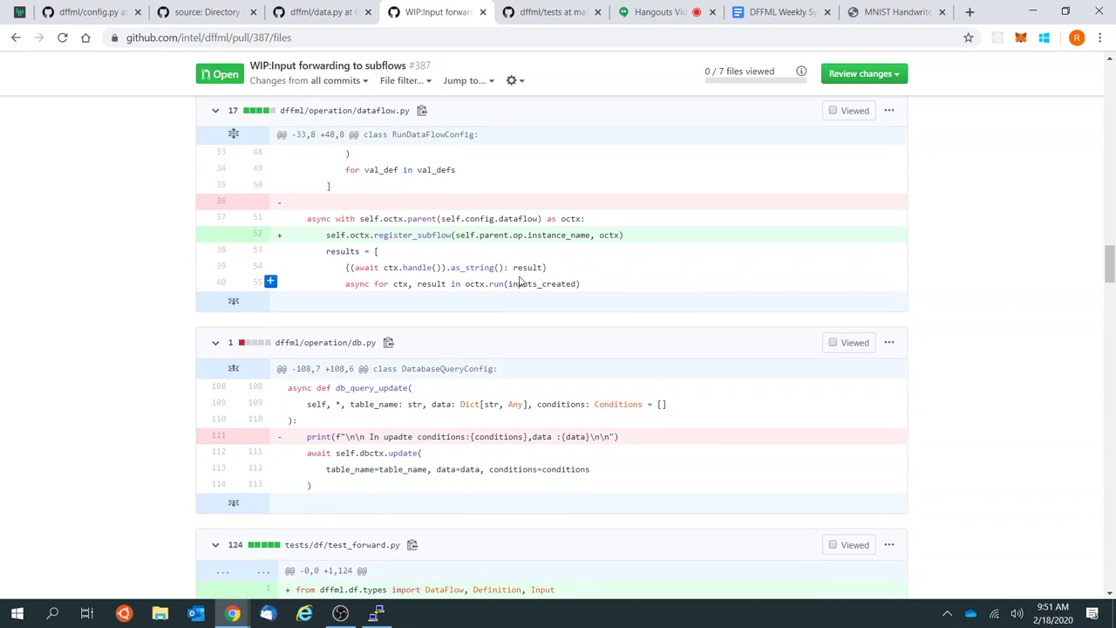
pyautogui.scroll(-1, 519, 281)
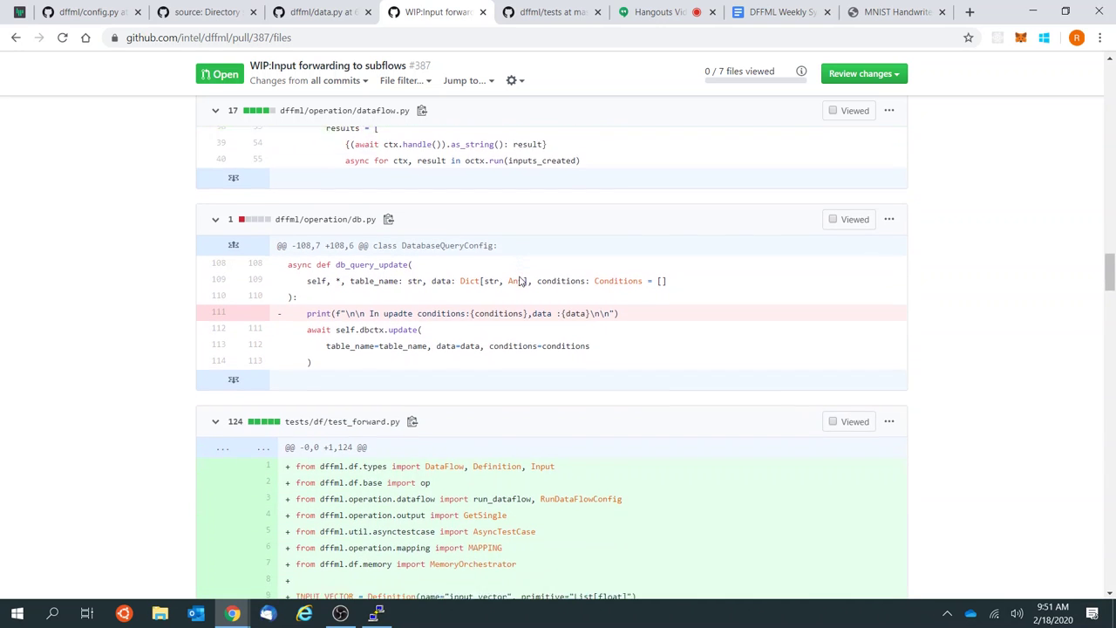
pyautogui.scroll(-3, 519, 281)
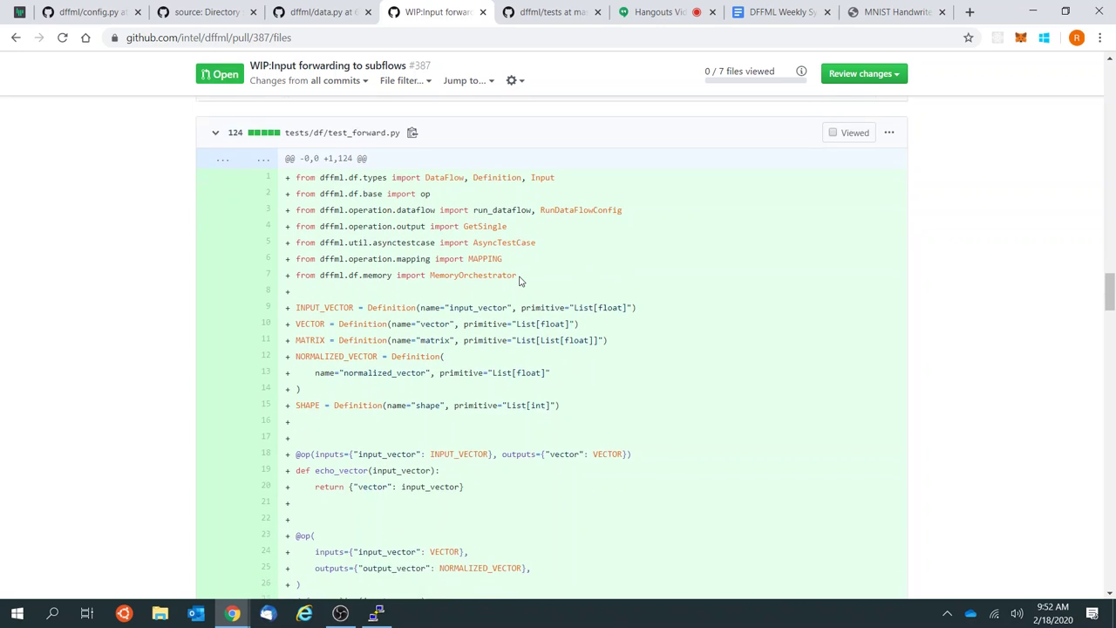
pyautogui.scroll(1, 519, 281)
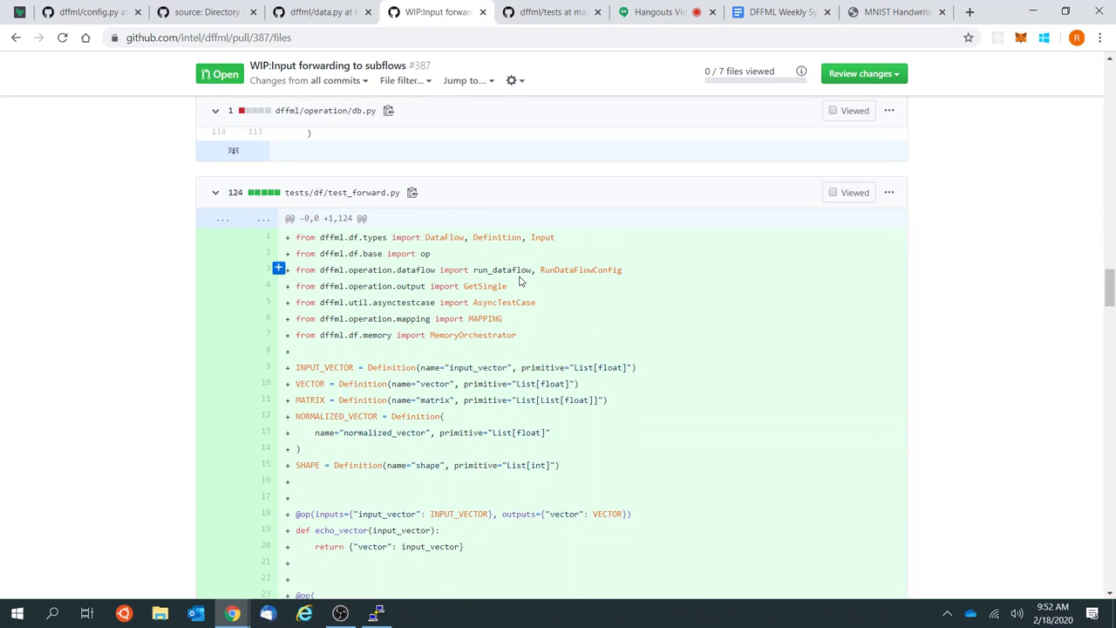
# Step: Go back over the run_dataflow docstring in dffml/operation/dataflow.py and the get_instances_to_forward method in dffml/df/types.py
pyautogui.scroll(4, 521, 281)
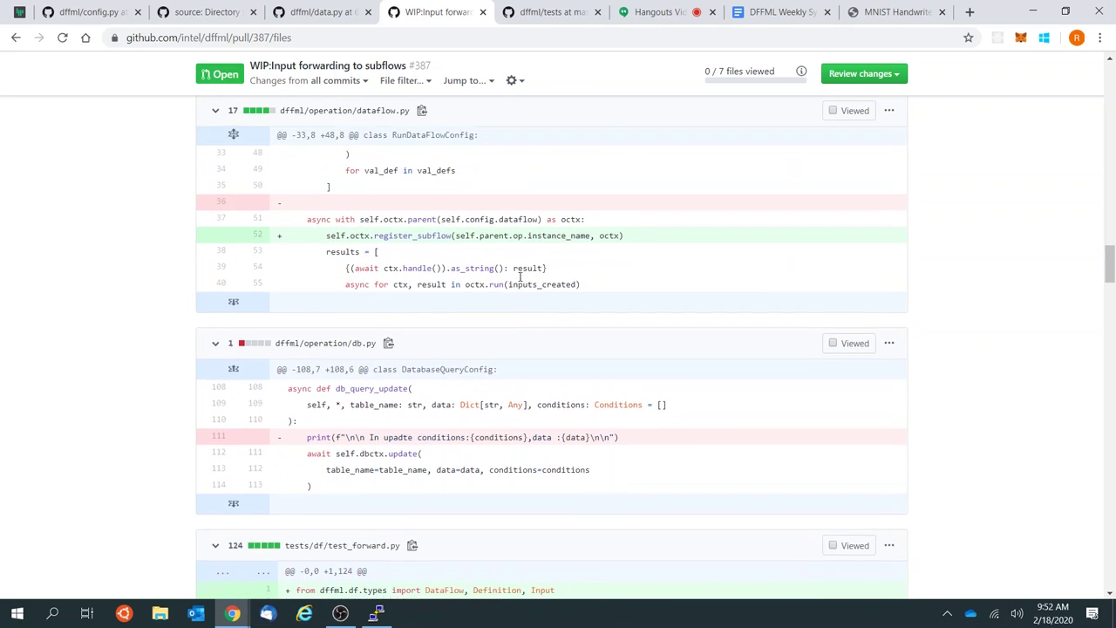
pyautogui.scroll(4, 521, 276)
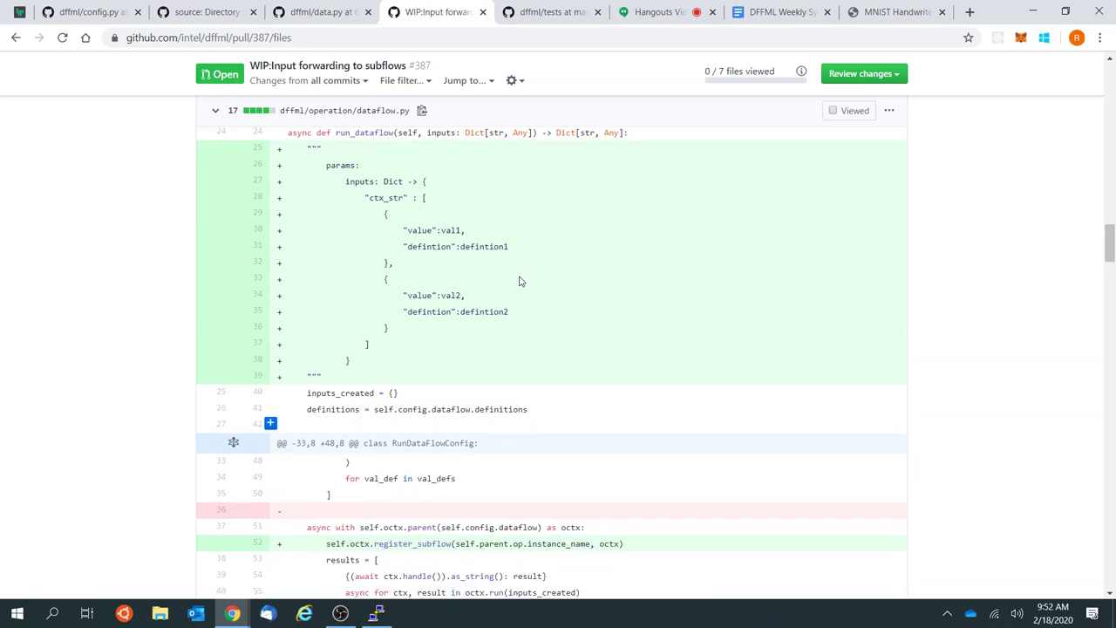
pyautogui.scroll(1, 519, 281)
pyautogui.scroll(2, 519, 281)
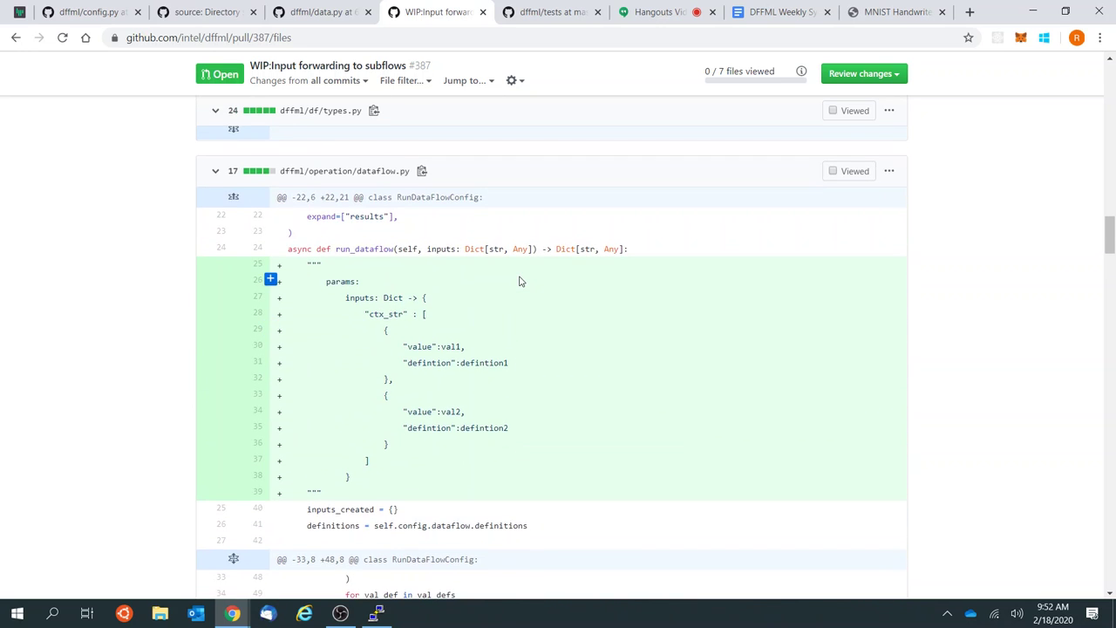
pyautogui.scroll(5, 519, 281)
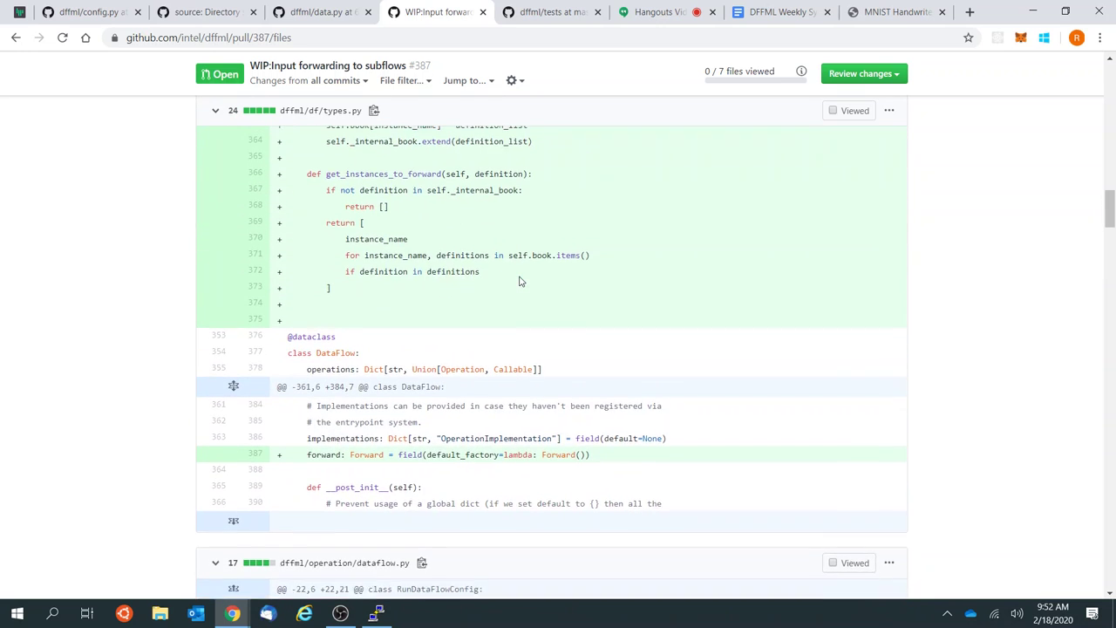
# Step: Examine the forwarding loops in dffml/df/memory.py and highlight ictx in the closing octx.ictx.add call for memory_input_set
pyautogui.scroll(15, 521, 277)
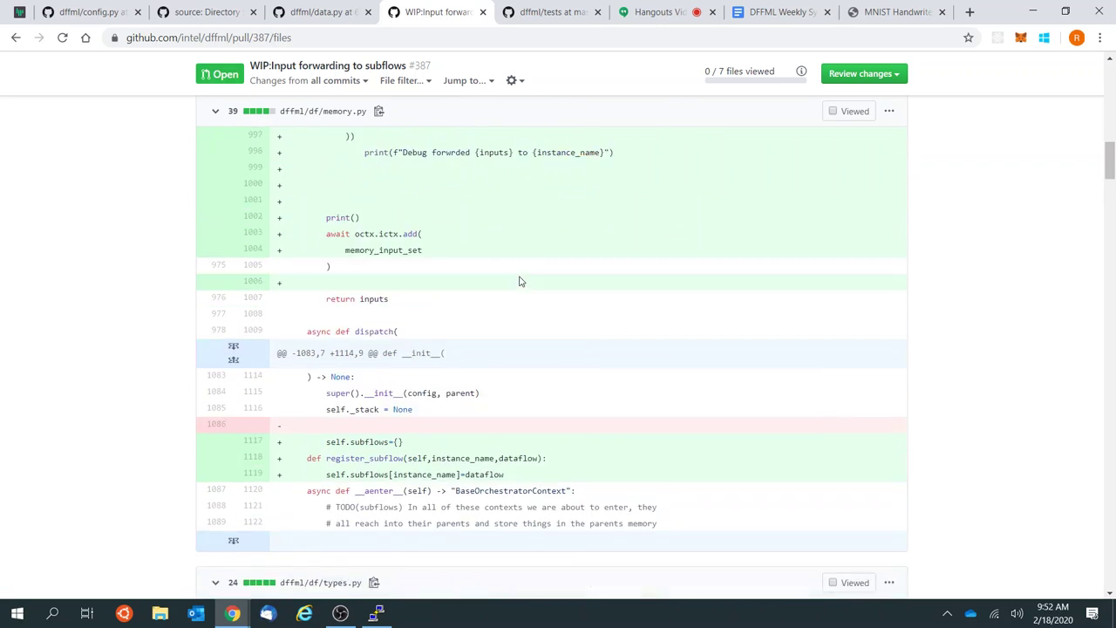
pyautogui.scroll(2, 521, 277)
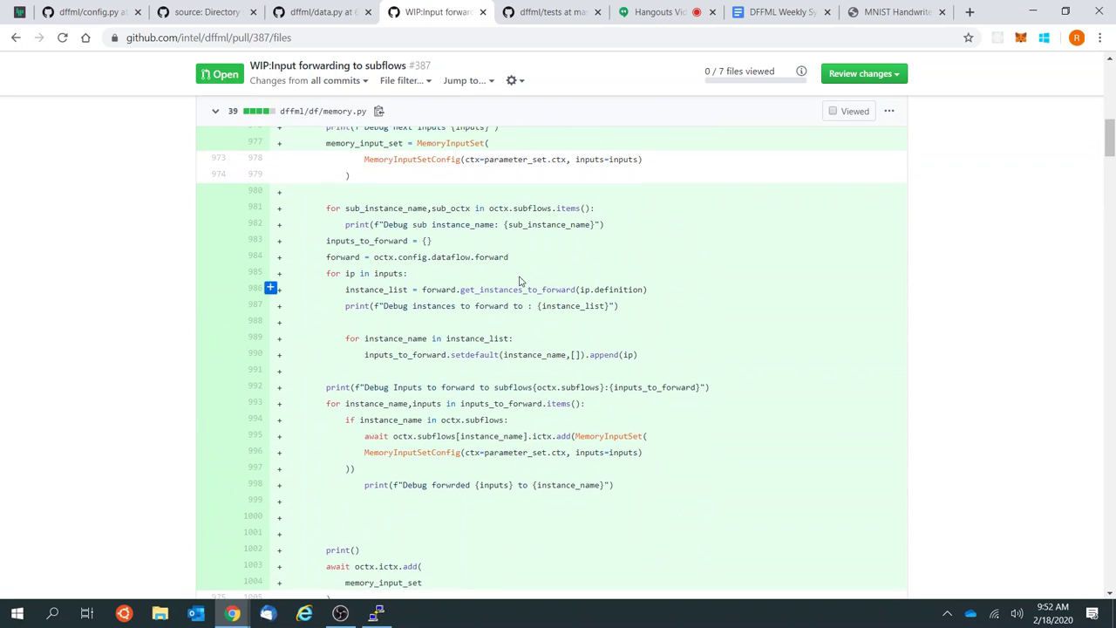
pyautogui.scroll(-1, 520, 279)
pyautogui.scroll(3, 521, 281)
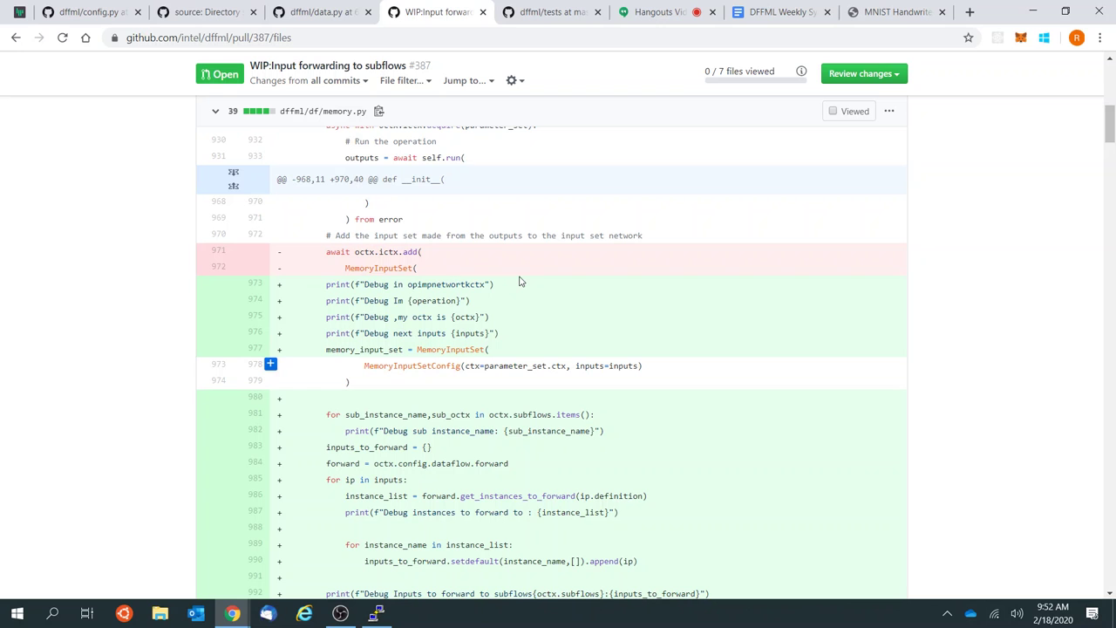
pyautogui.scroll(3, 521, 281)
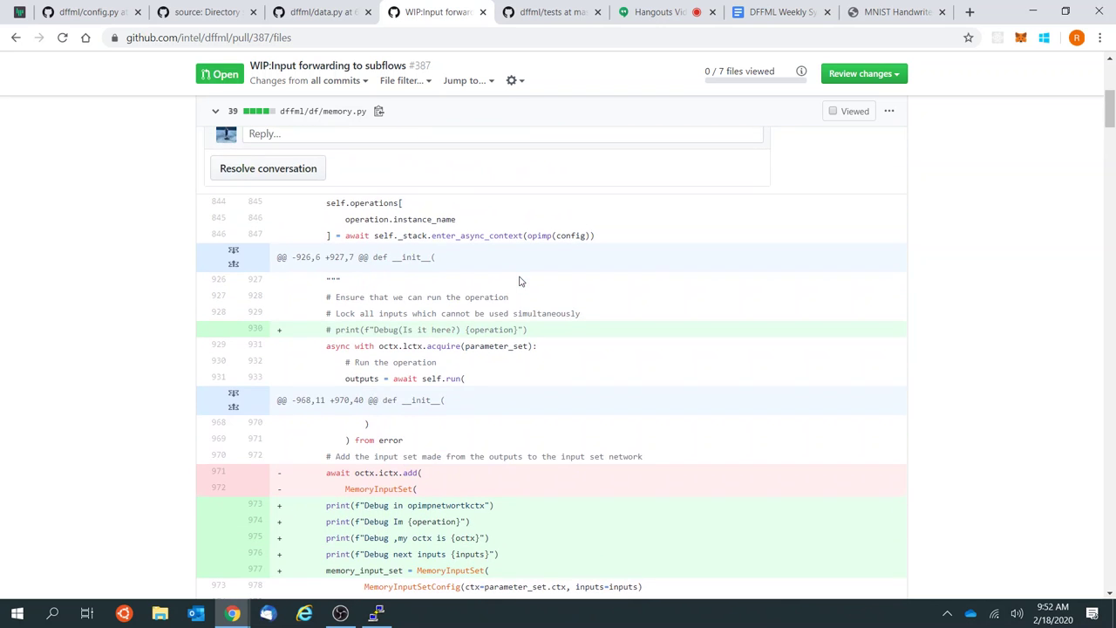
pyautogui.scroll(-3, 521, 281)
pyautogui.scroll(-3, 520, 281)
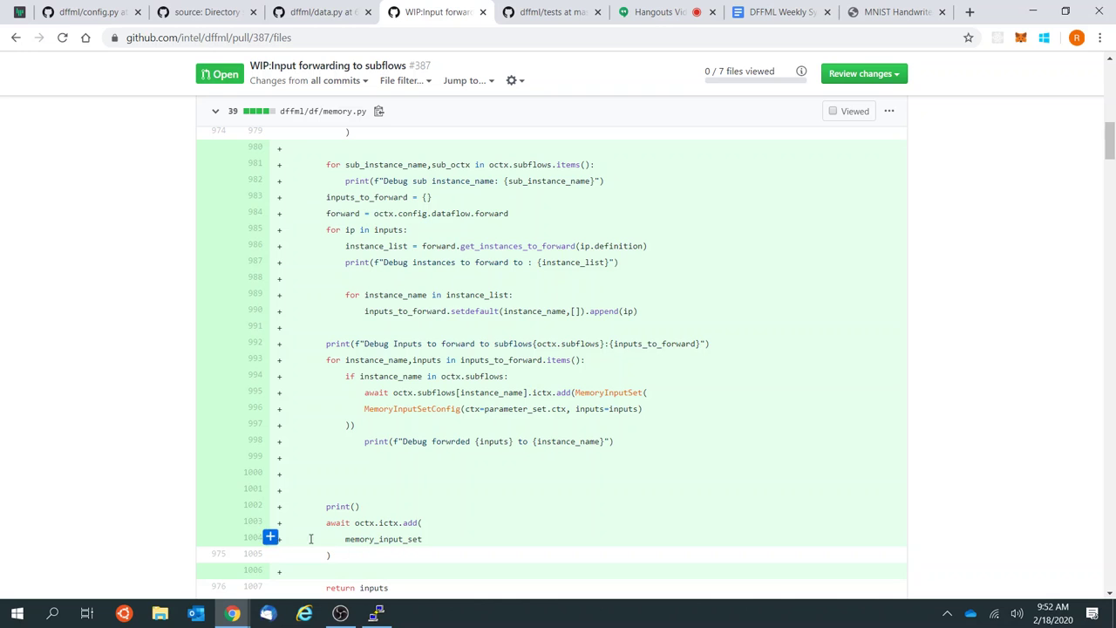
pyautogui.doubleClick(390, 522)
pyautogui.doubleClick(380, 540)
pyautogui.doubleClick(390, 523)
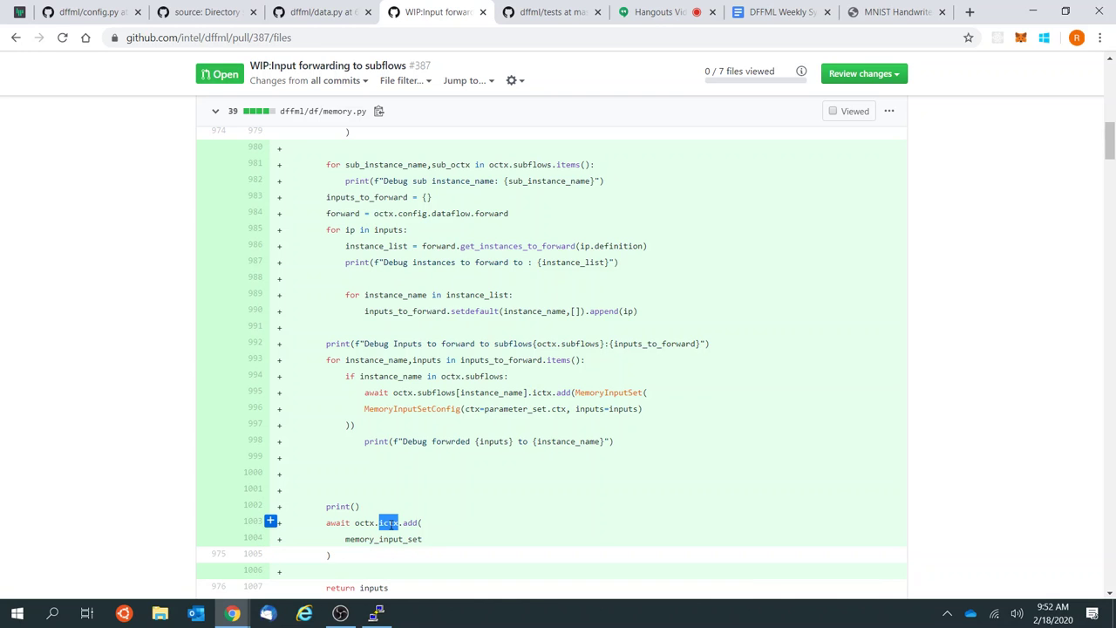
# Step: Expand all hidden lines between the self.run call and the input set code in dffml/df/memory.py and look through them
pyautogui.scroll(3, 438, 407)
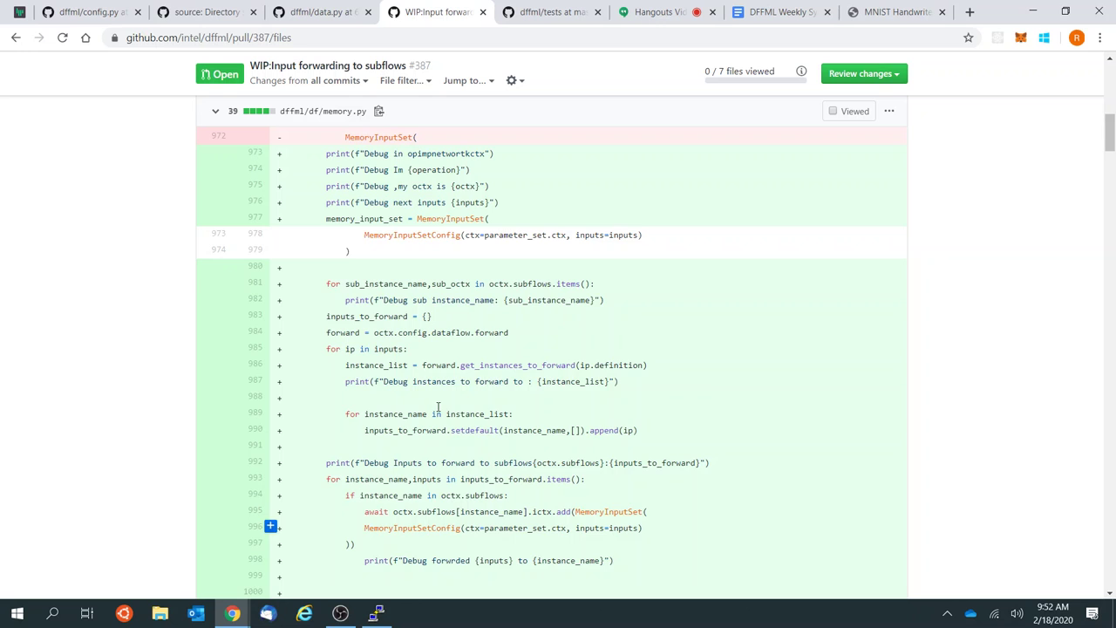
pyautogui.scroll(4, 438, 407)
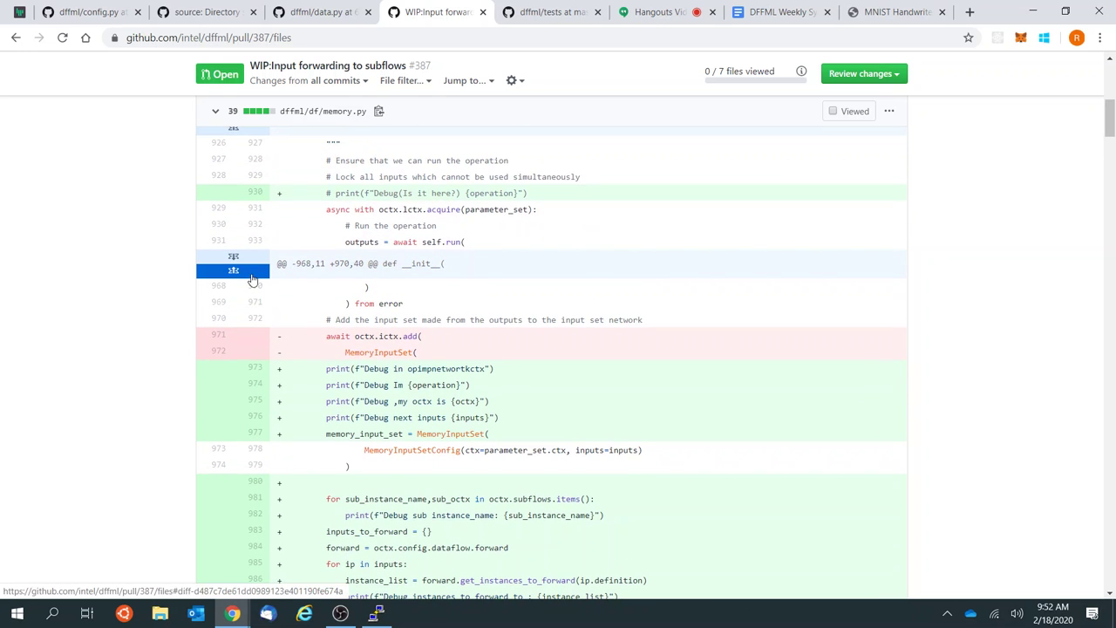
pyautogui.click(250, 275)
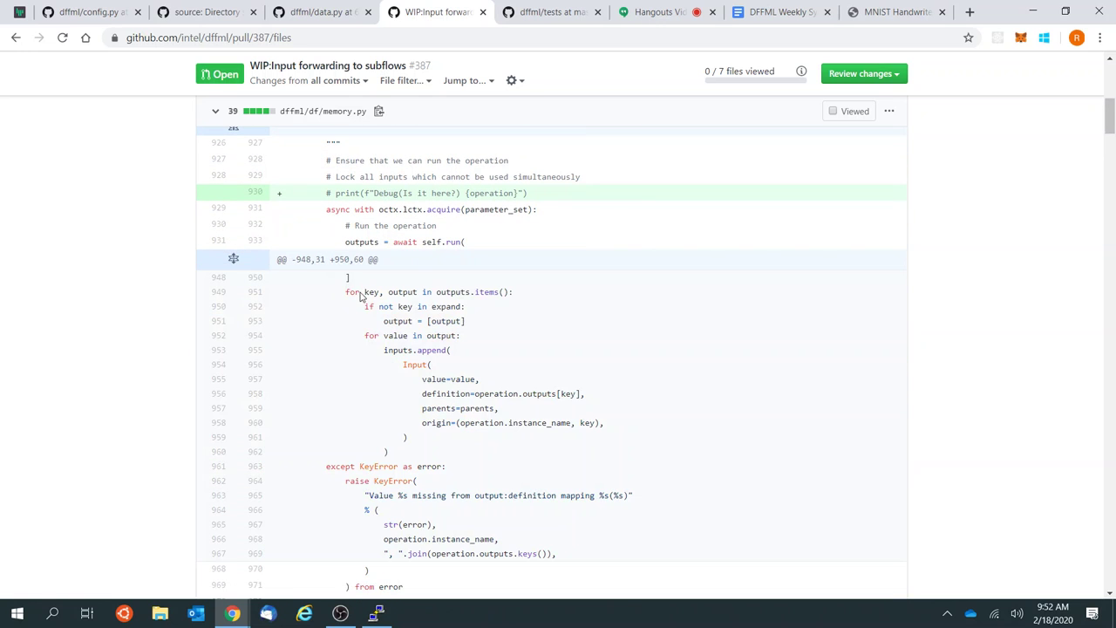
pyautogui.click(233, 260)
pyautogui.scroll(3, 377, 341)
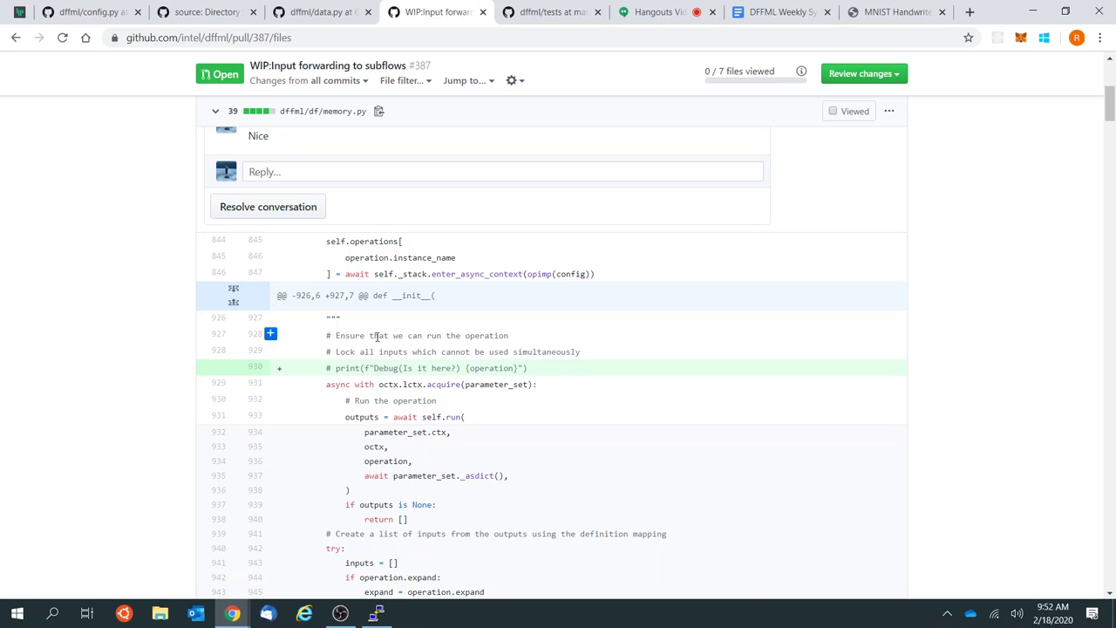
pyautogui.scroll(-10, 377, 338)
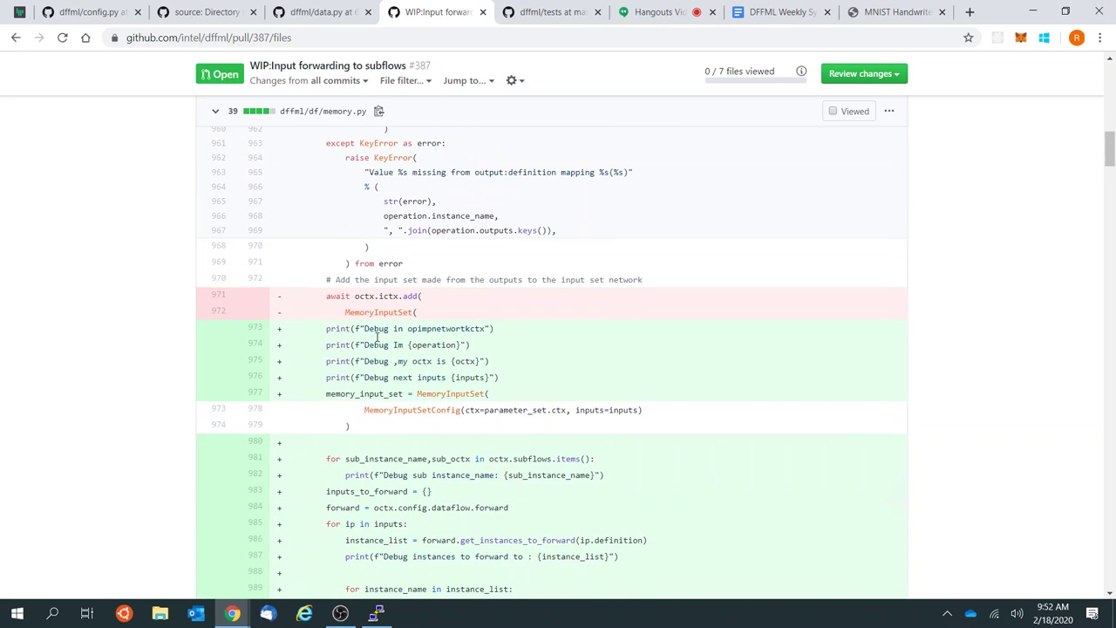
pyautogui.scroll(7, 377, 338)
pyautogui.scroll(1, 340, 287)
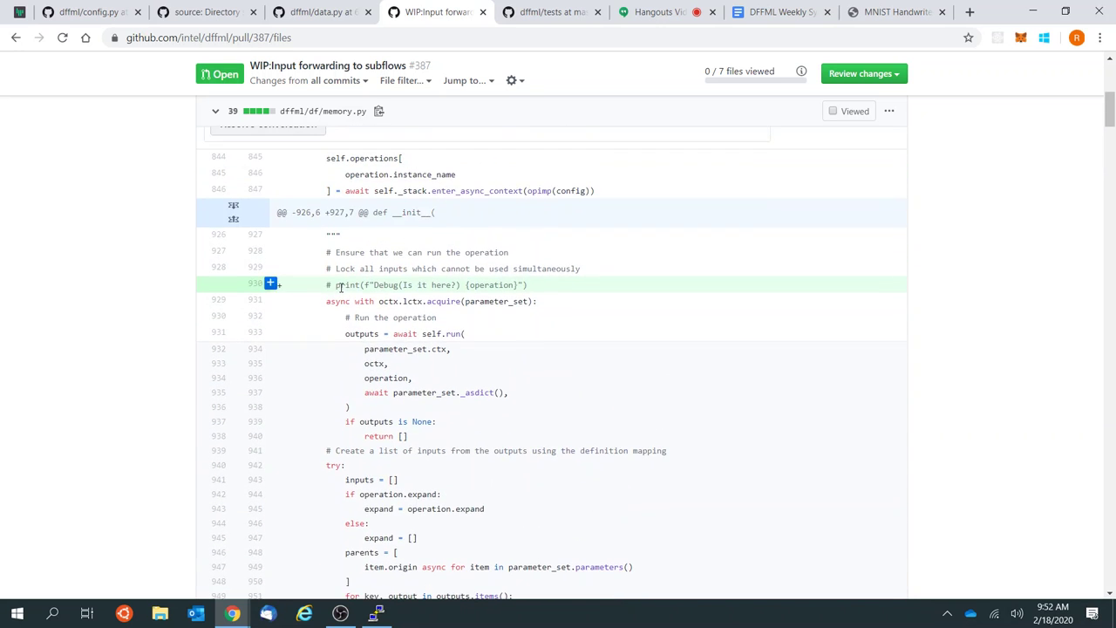
# Step: Expand the hidden code before the "Ensure that we can run the operation" comment and read the run_dispatch definition
pyautogui.click(233, 206)
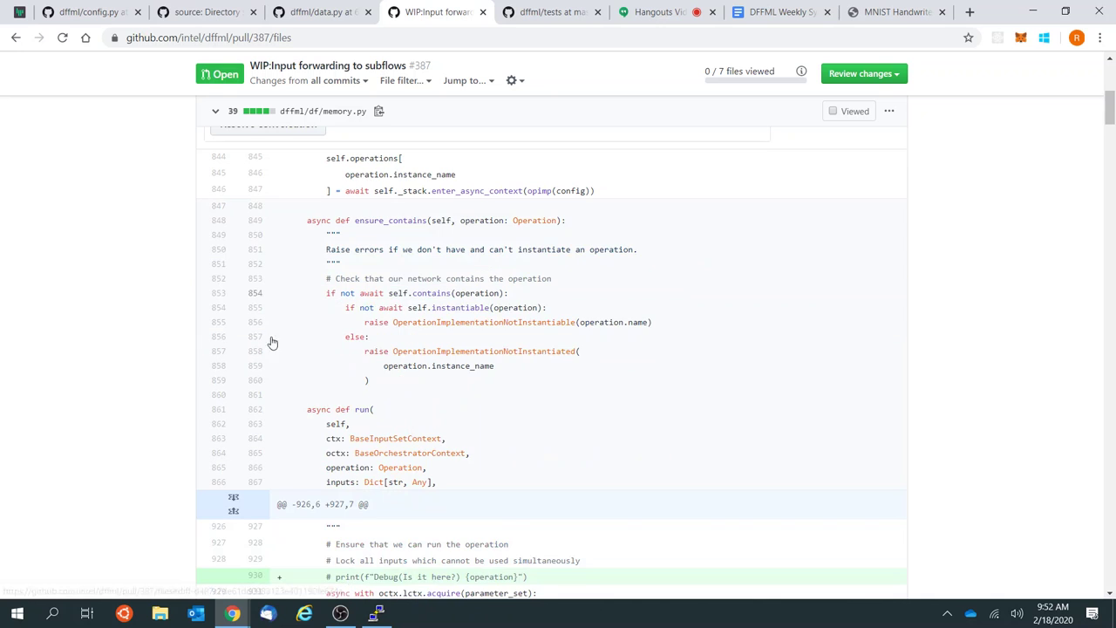
pyautogui.click(233, 511)
pyautogui.scroll(-2, 390, 494)
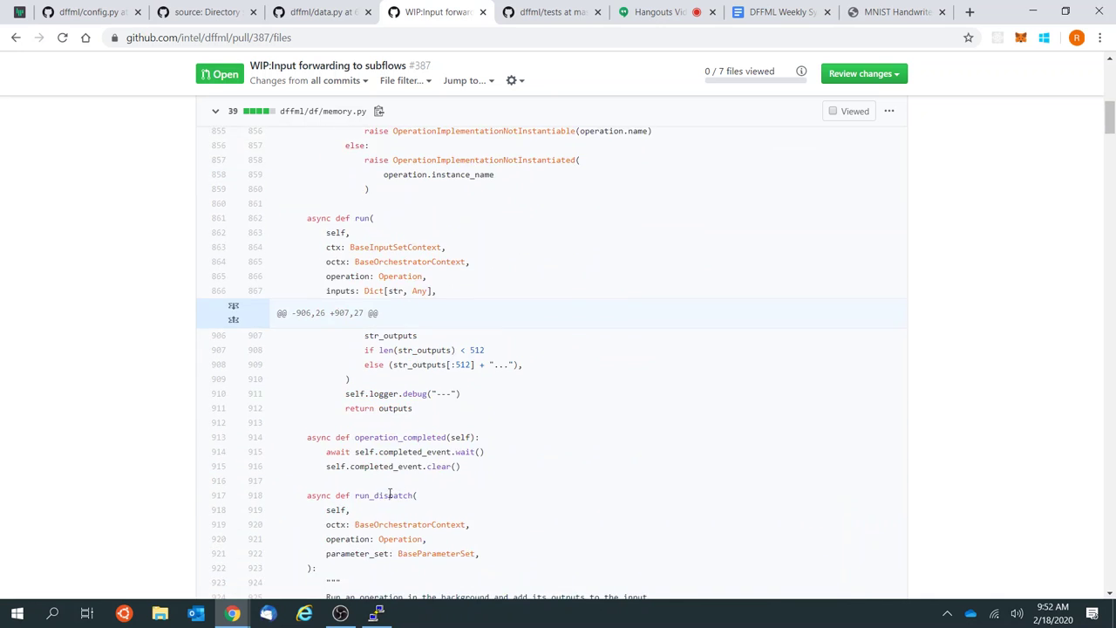
pyautogui.scroll(-3, 389, 494)
pyautogui.scroll(1, 390, 495)
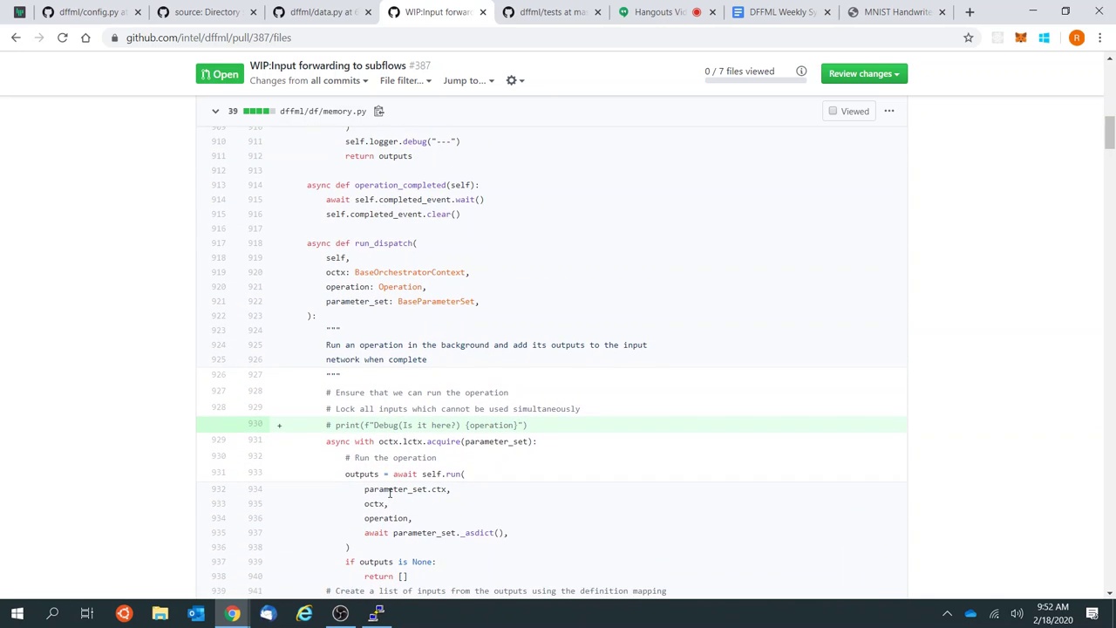
pyautogui.scroll(-2, 390, 495)
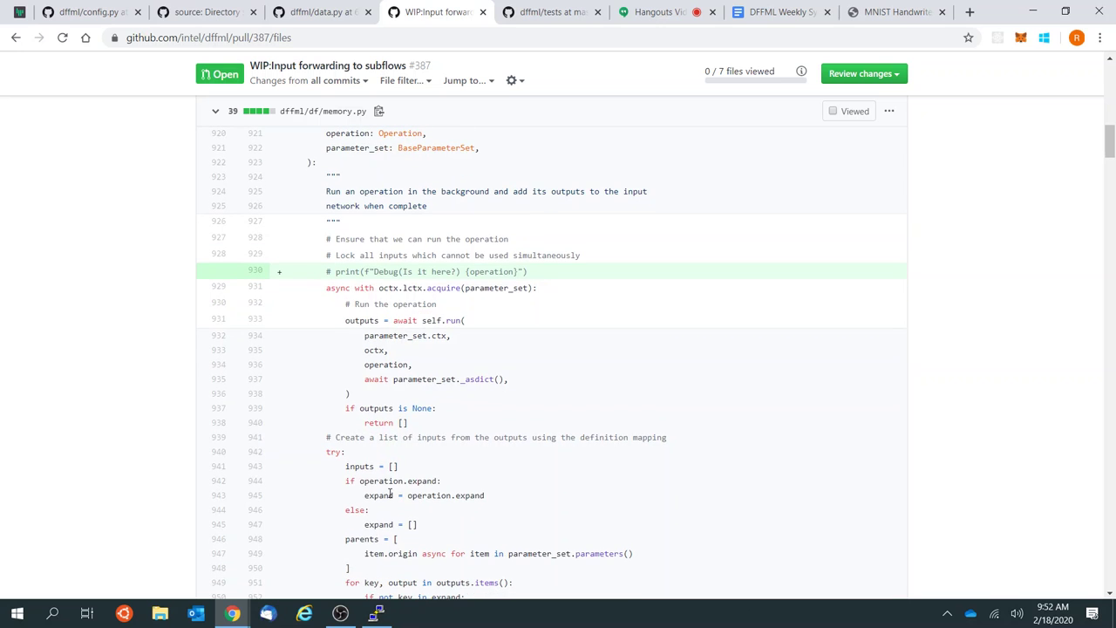
# Step: Examine how run_dispatch builds the inputs list from the operation outputs and forwards those inputs to subflows
pyautogui.scroll(-8, 390, 495)
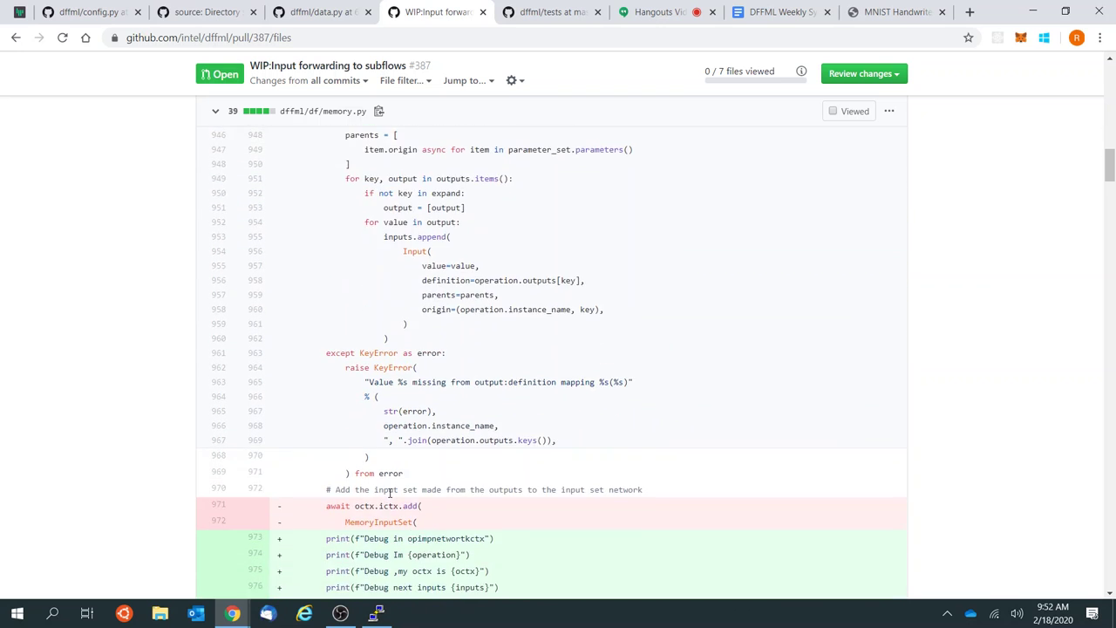
pyautogui.scroll(-1, 390, 495)
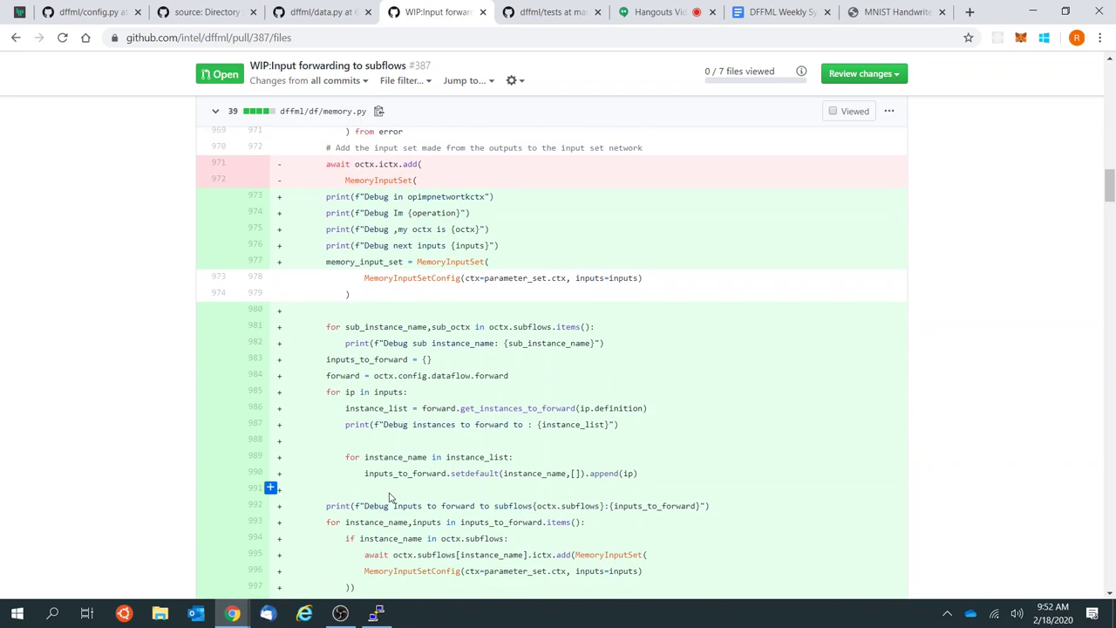
pyautogui.scroll(-1, 390, 495)
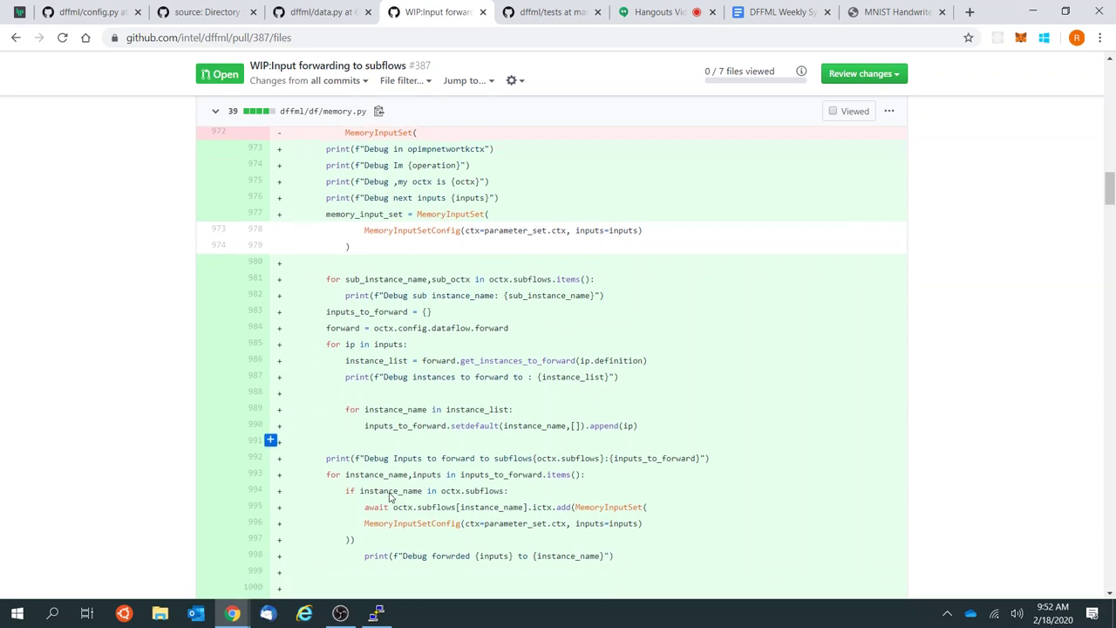
pyautogui.scroll(2, 390, 495)
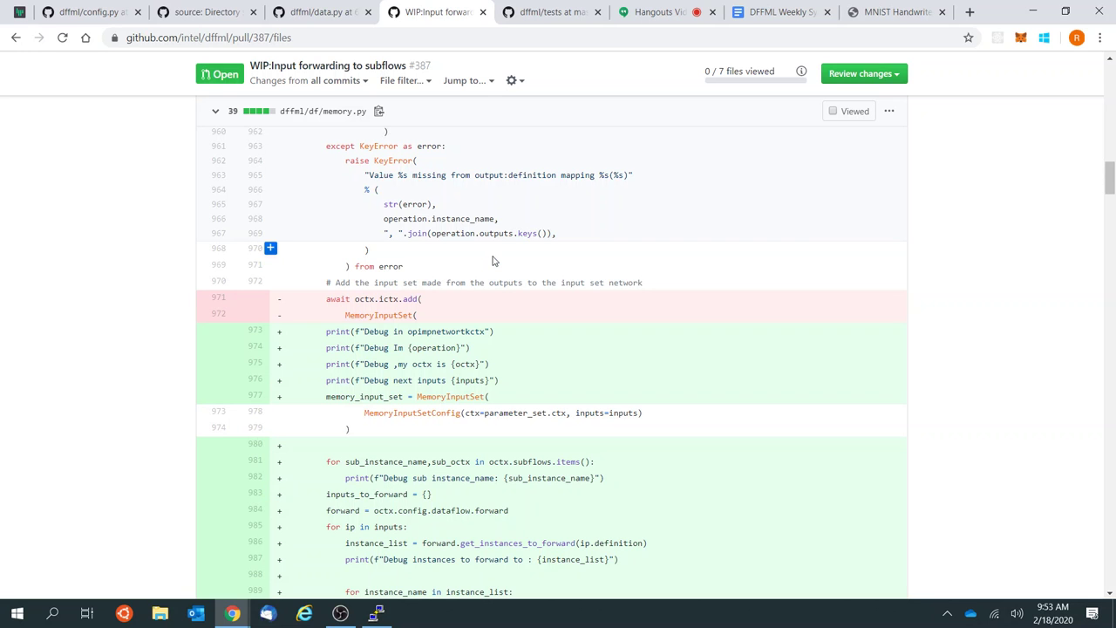
pyautogui.scroll(4, 492, 260)
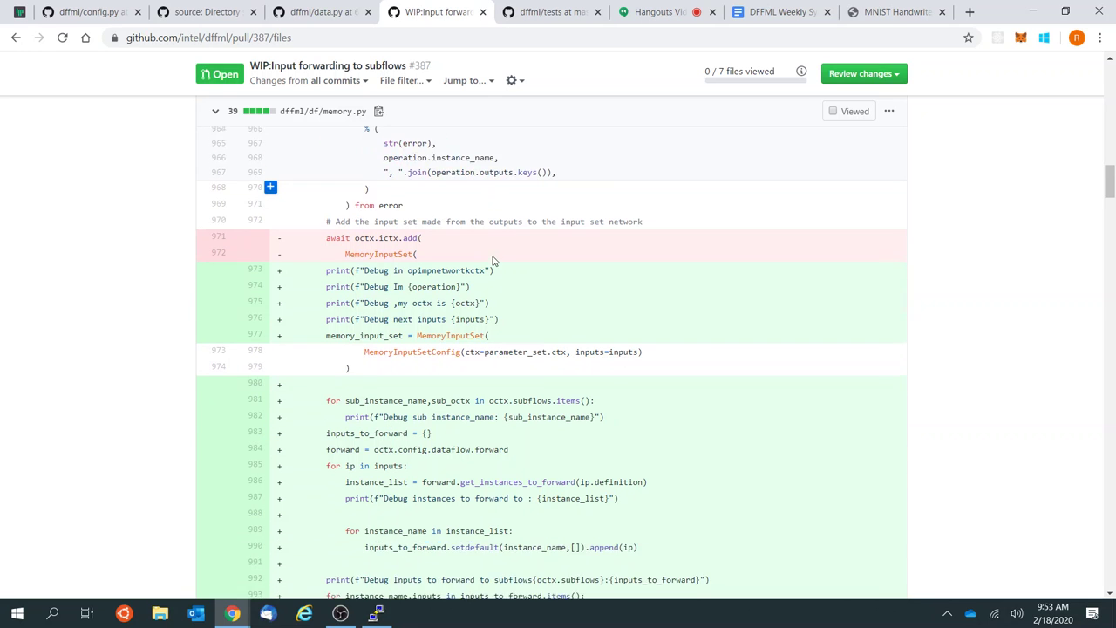
pyautogui.scroll(1, 493, 258)
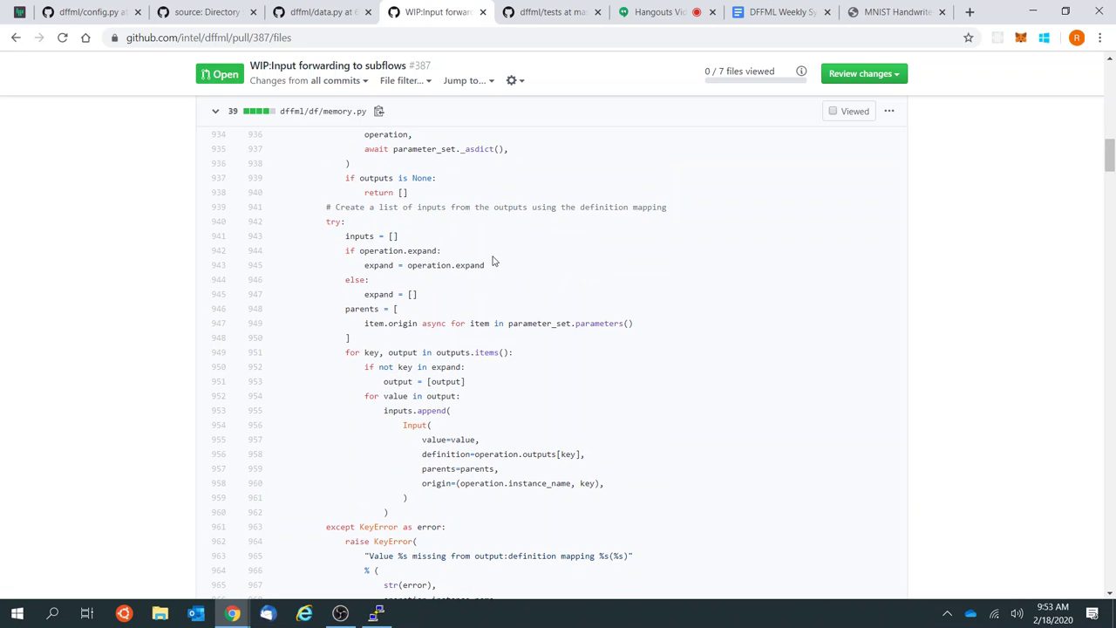
pyautogui.scroll(2, 492, 260)
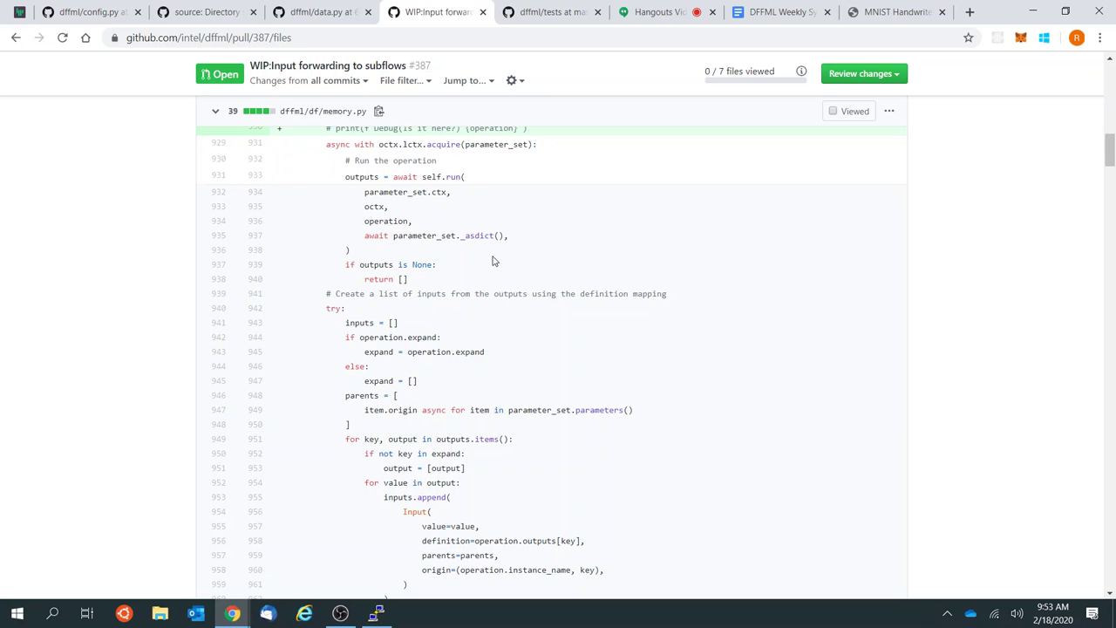
# Step: Highlight the run_dispatch name in dffml/df/memory.py and reread the function down to where the input set is created
pyautogui.scroll(3, 492, 261)
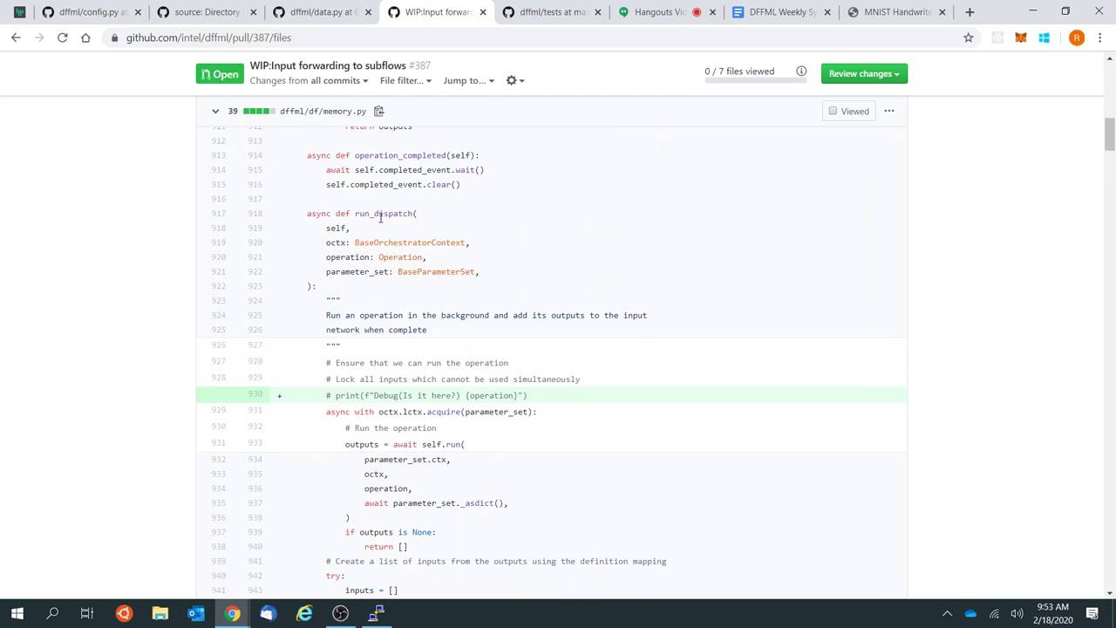
pyautogui.doubleClick(380, 215)
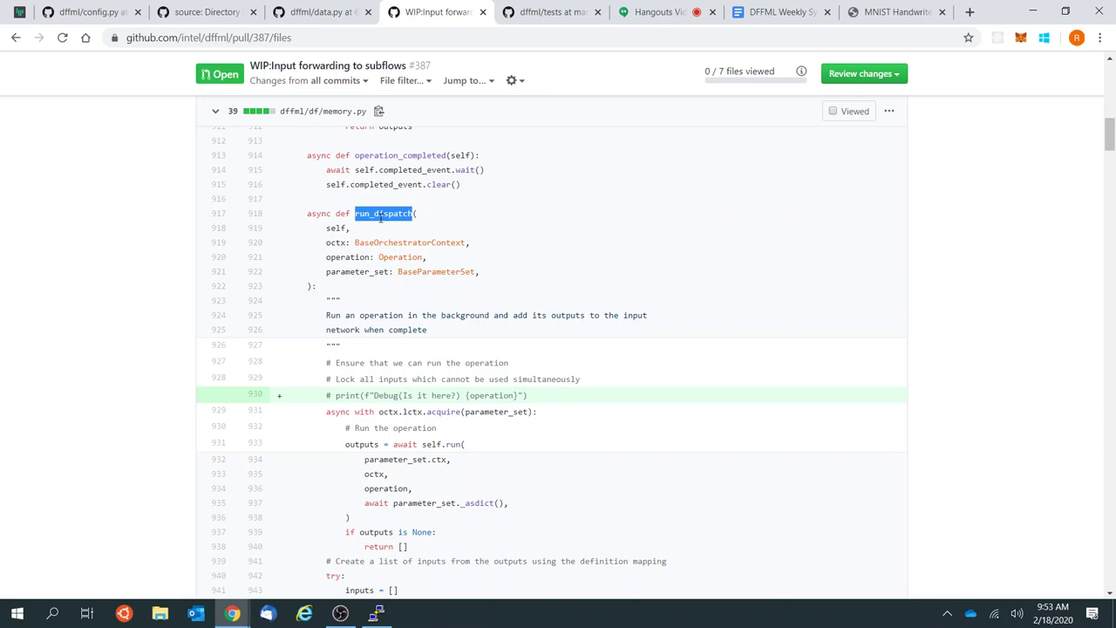
pyautogui.click(454, 299)
pyautogui.scroll(-2, 453, 300)
pyautogui.scroll(-4, 453, 299)
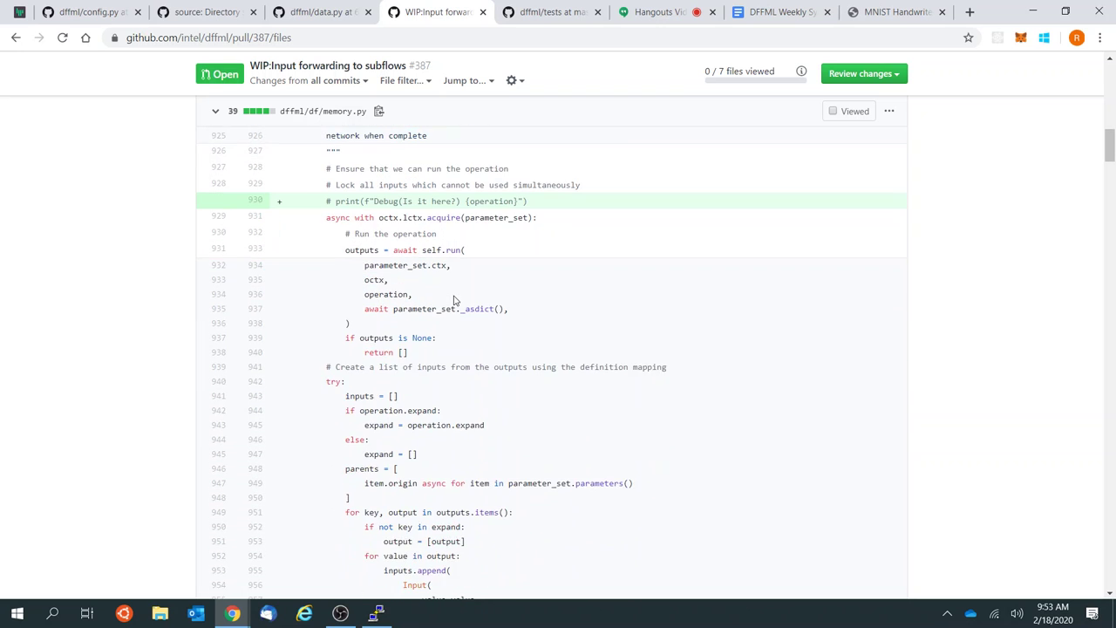
pyautogui.scroll(-5, 453, 299)
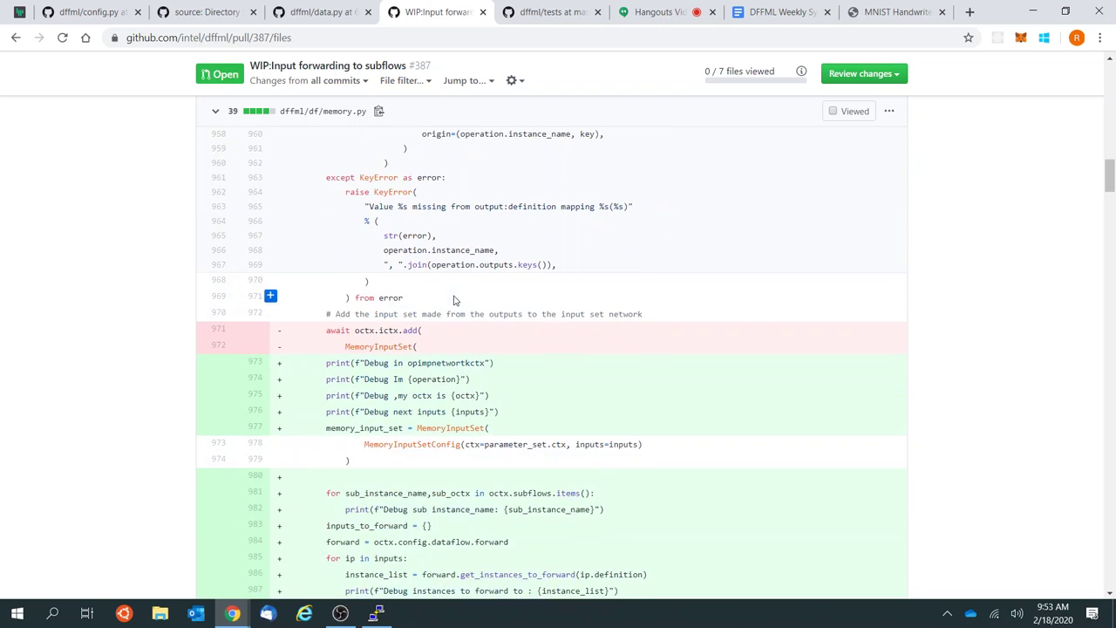
pyautogui.scroll(1, 453, 299)
pyautogui.scroll(2, 453, 299)
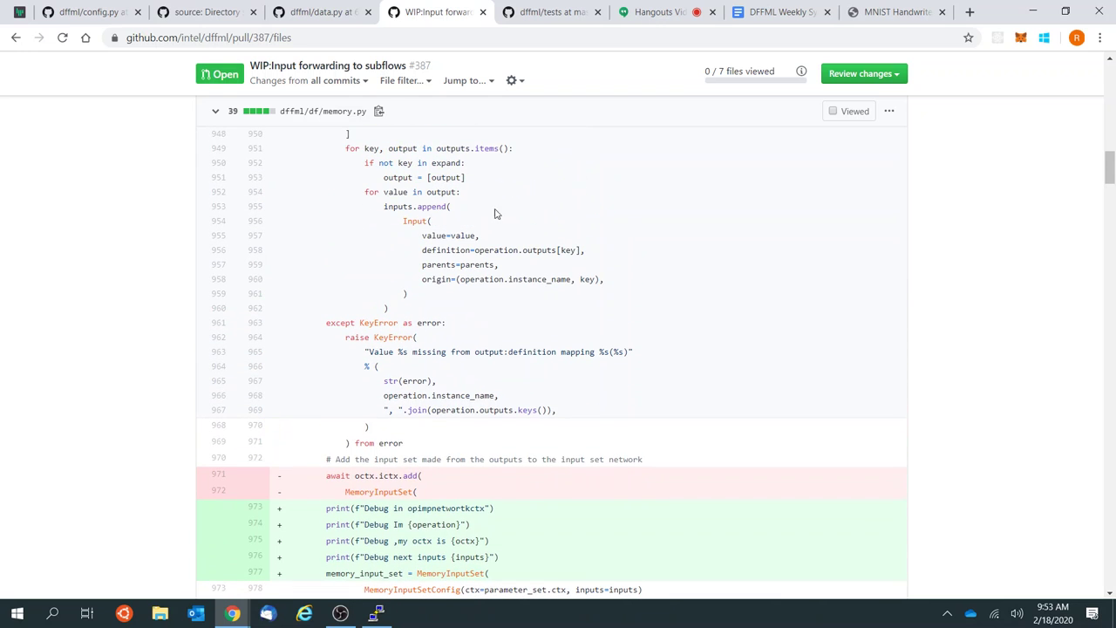
# Step: Highlight the removed octx.ictx.add call below the comment about adding the input set made from the outputs
pyautogui.scroll(-1, 513, 251)
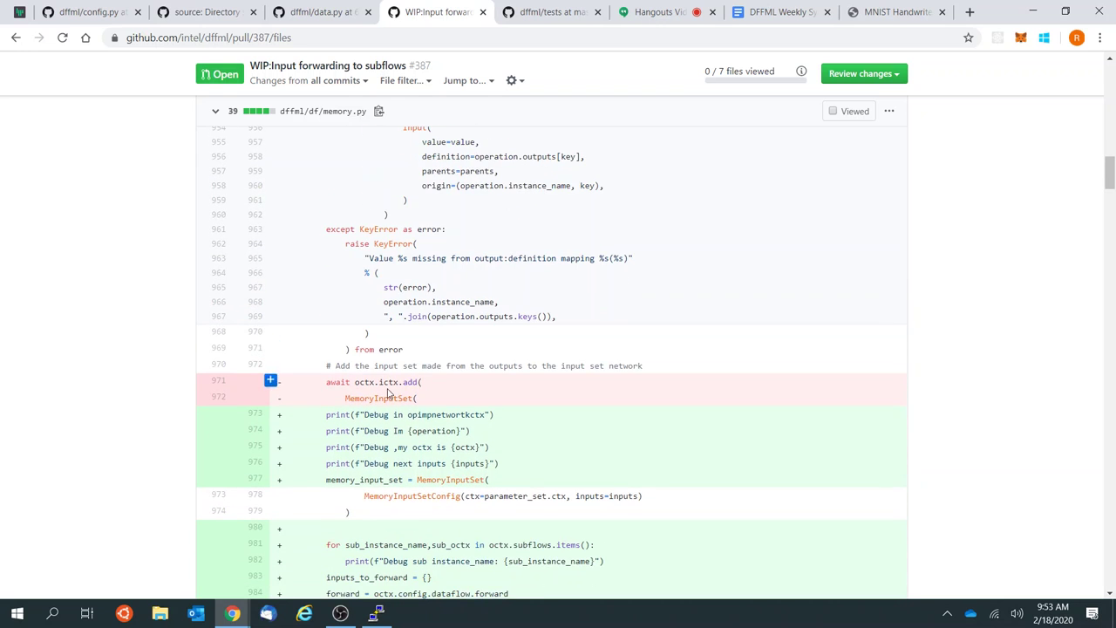
pyautogui.moveTo(348, 380); pyautogui.dragTo(415, 382)
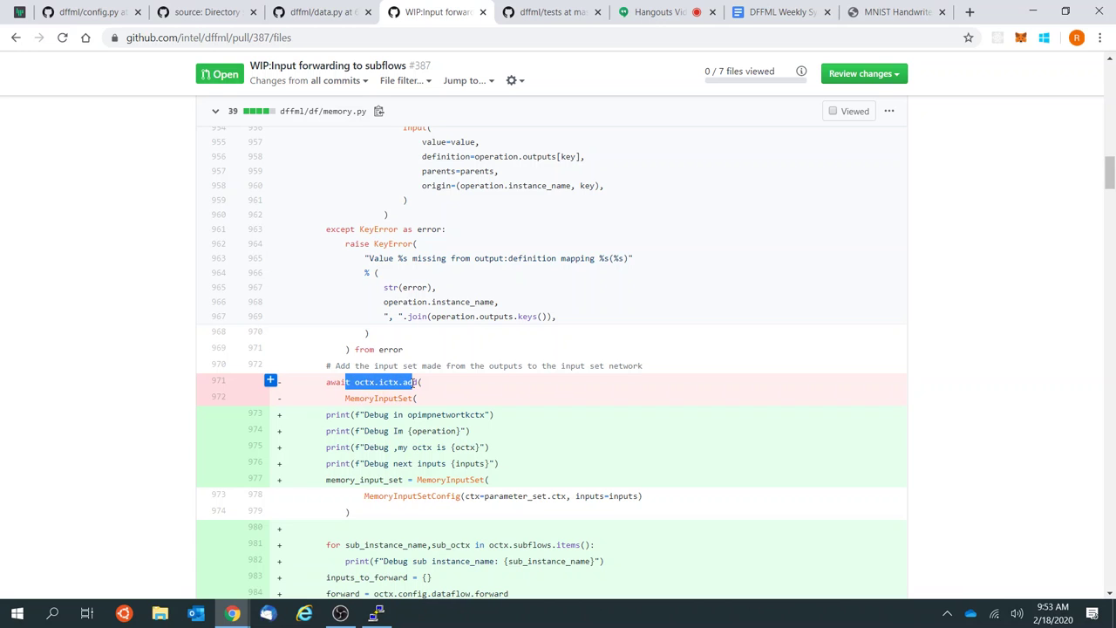
pyautogui.click(418, 382)
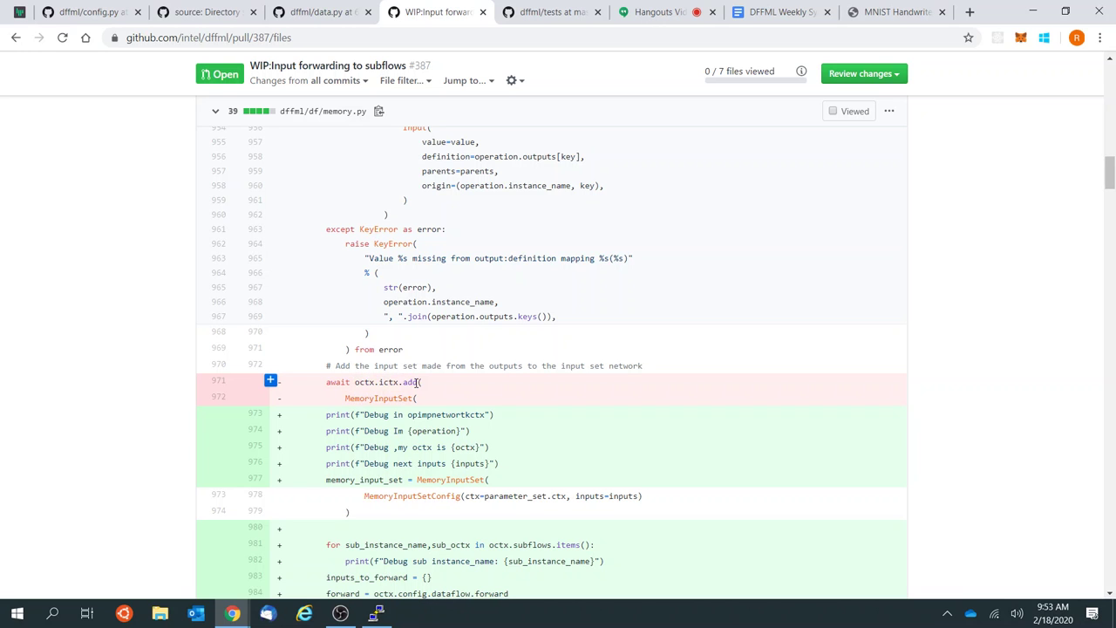
pyautogui.scroll(-4, 418, 382)
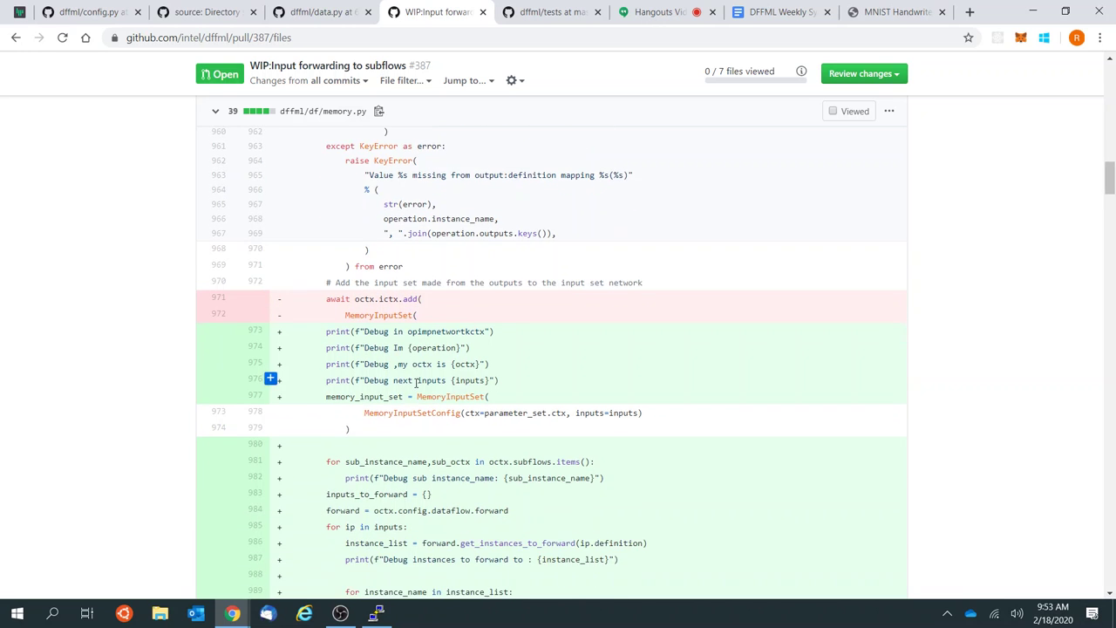
# Step: Examine the code that collects inputs_to_forward using octx.config.dataflow.forward and adds them to the subflows, through to register_subflow
pyautogui.scroll(-2, 416, 388)
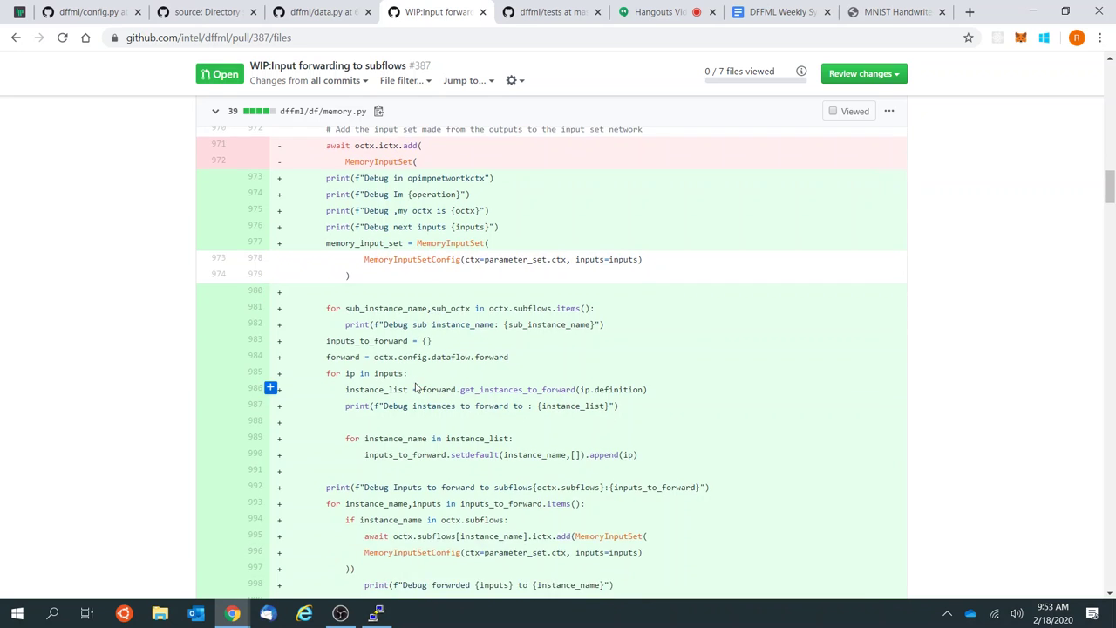
pyautogui.scroll(1, 416, 388)
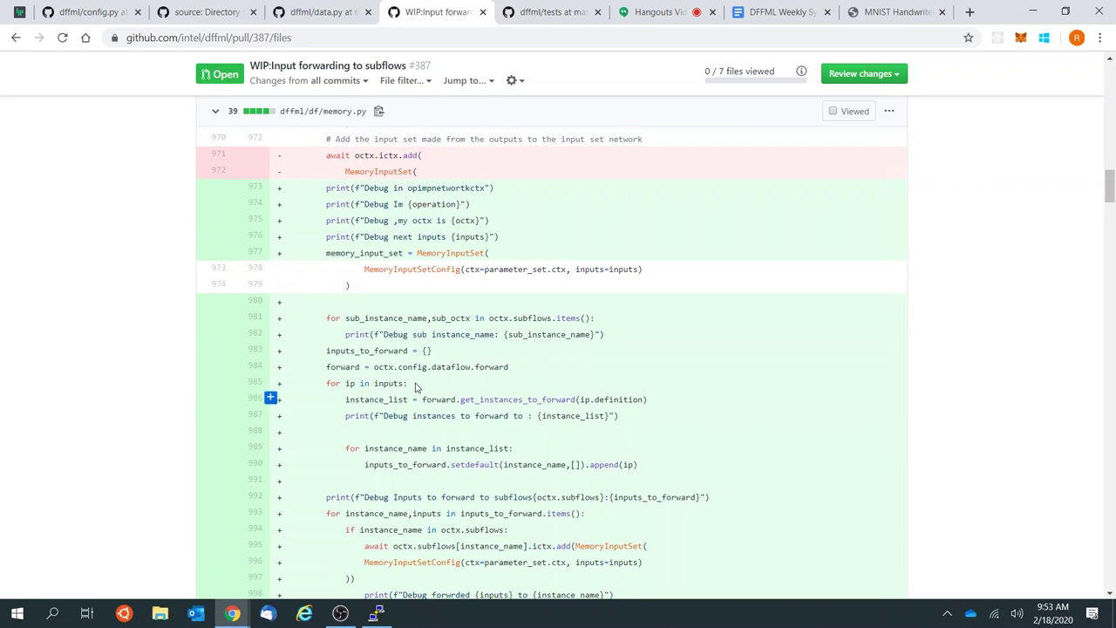
pyautogui.doubleClick(497, 368)
pyautogui.click(531, 386)
pyautogui.scroll(-1, 532, 385)
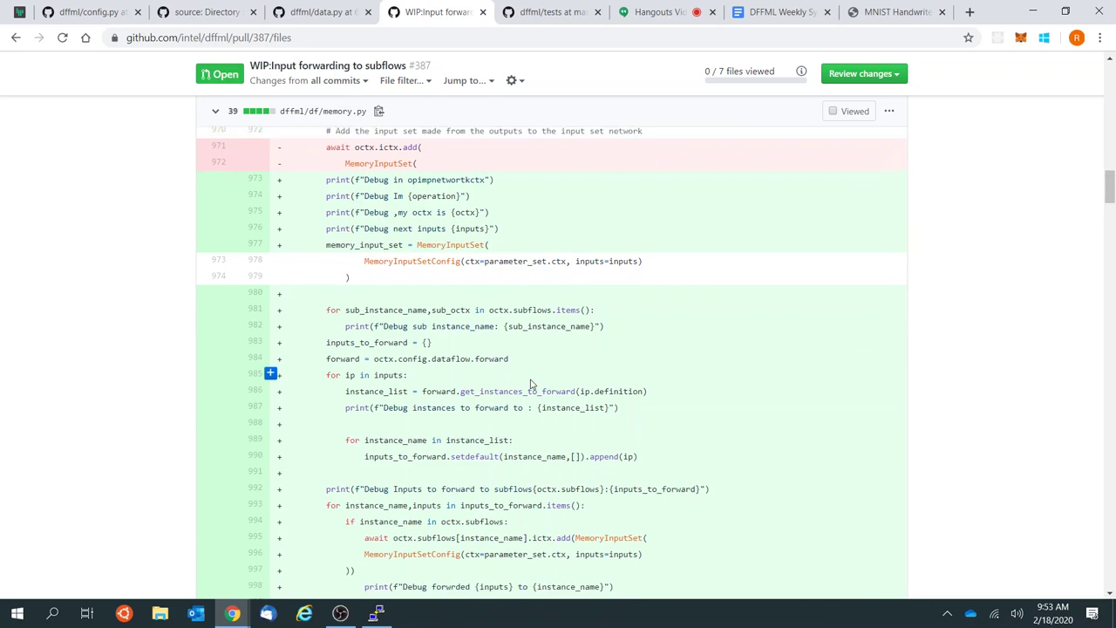
pyautogui.scroll(-2, 531, 385)
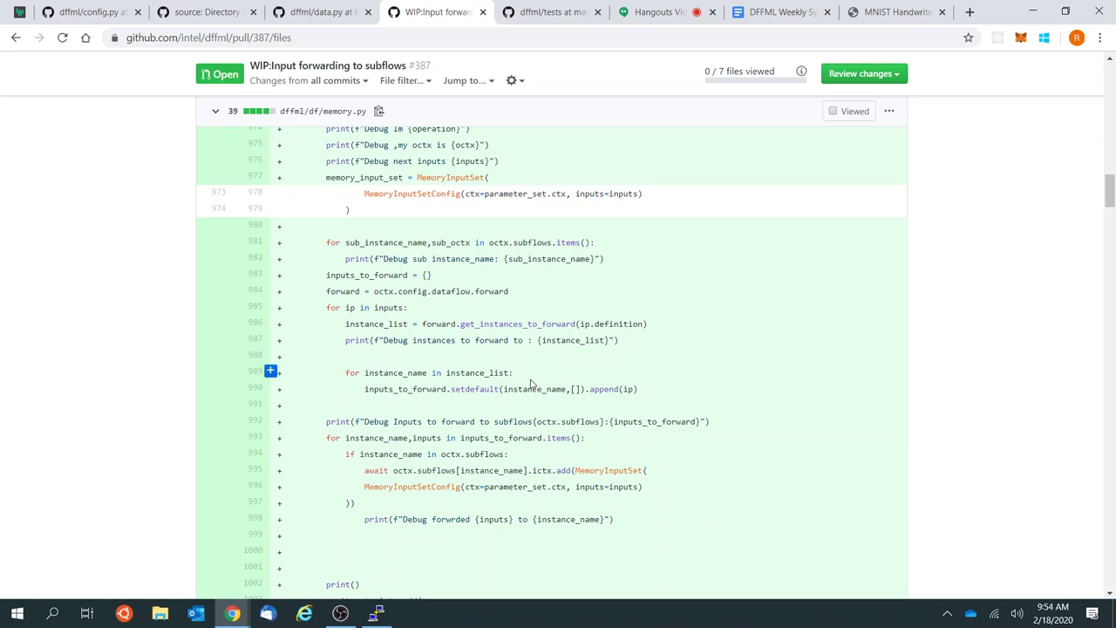
pyautogui.scroll(-6, 531, 384)
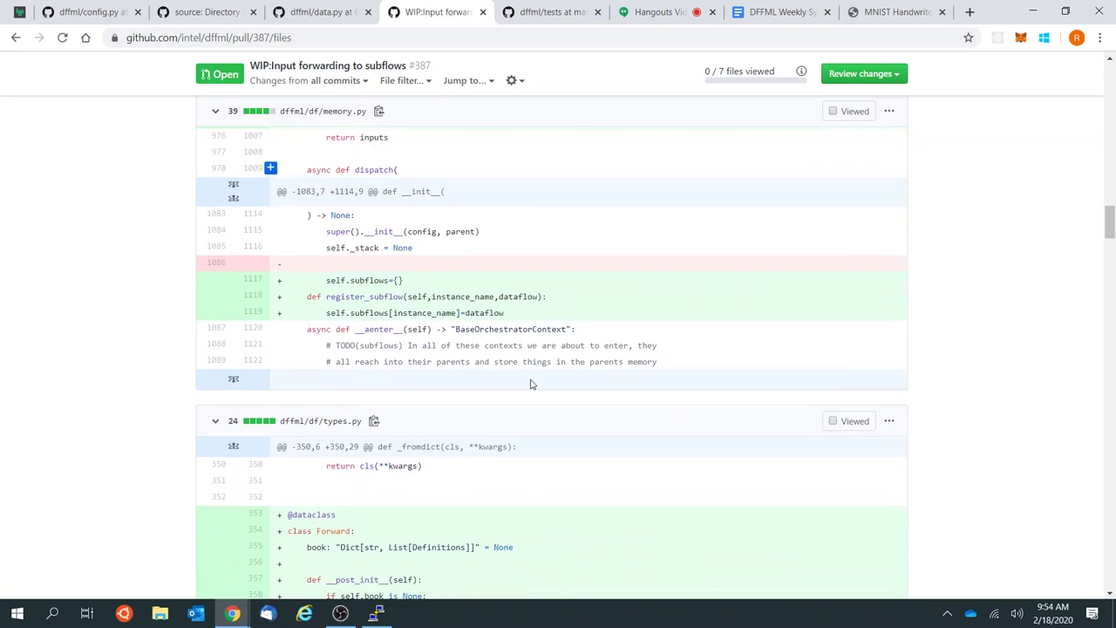
# Step: Expand the hidden code after the dispatch definition and before MemoryOrchestratorContext's __init__, and look through it
pyautogui.scroll(3, 531, 384)
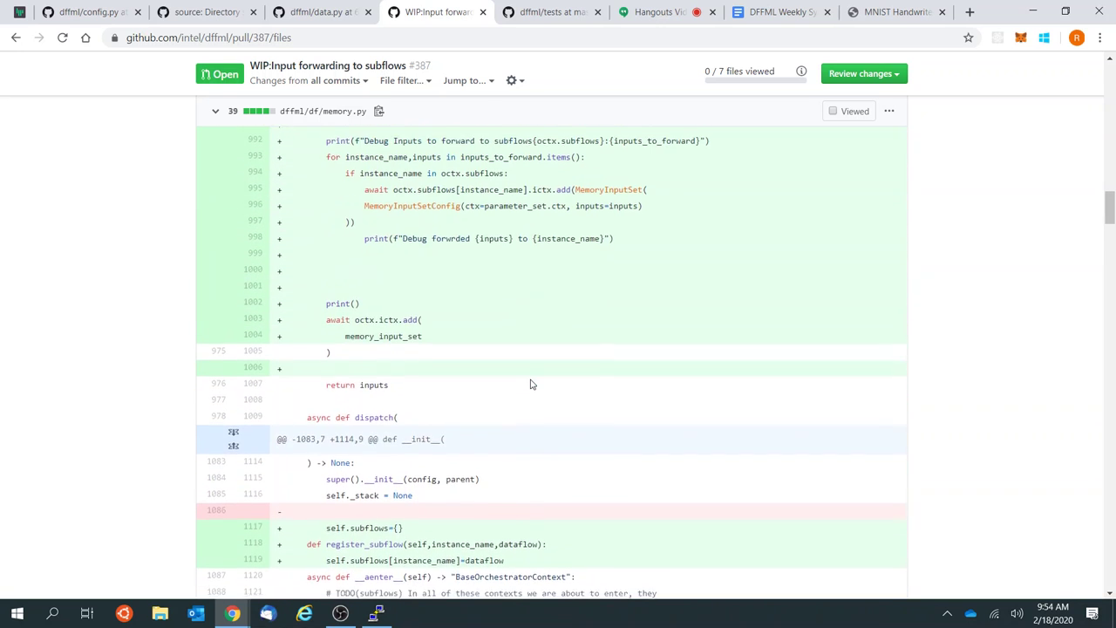
pyautogui.click(249, 435)
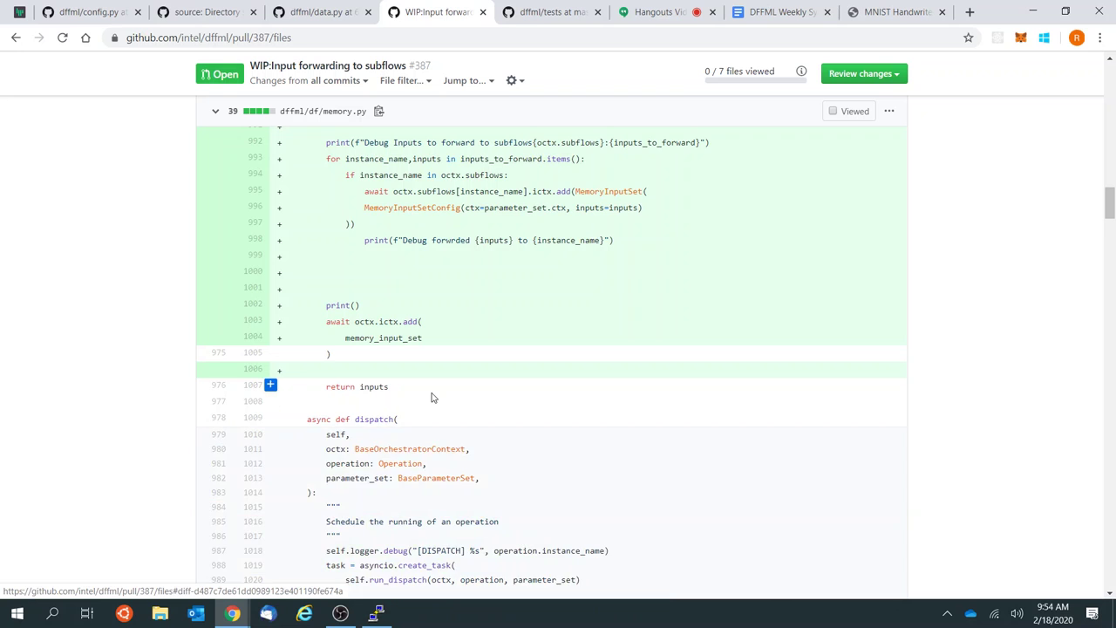
pyautogui.scroll(-3, 431, 397)
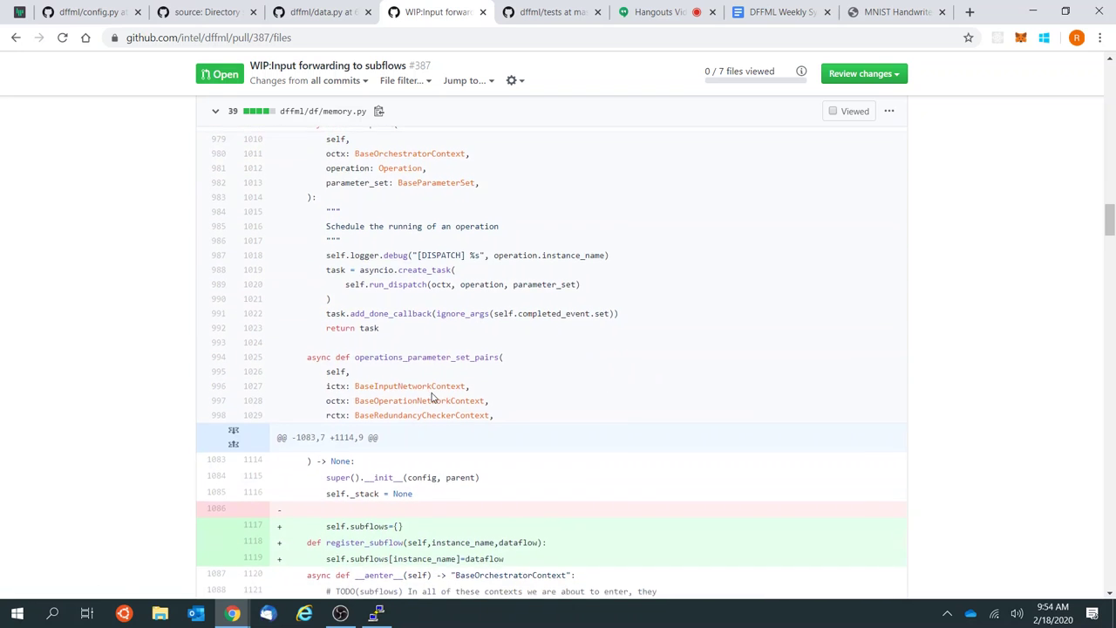
pyautogui.click(247, 449)
pyautogui.scroll(-3, 506, 436)
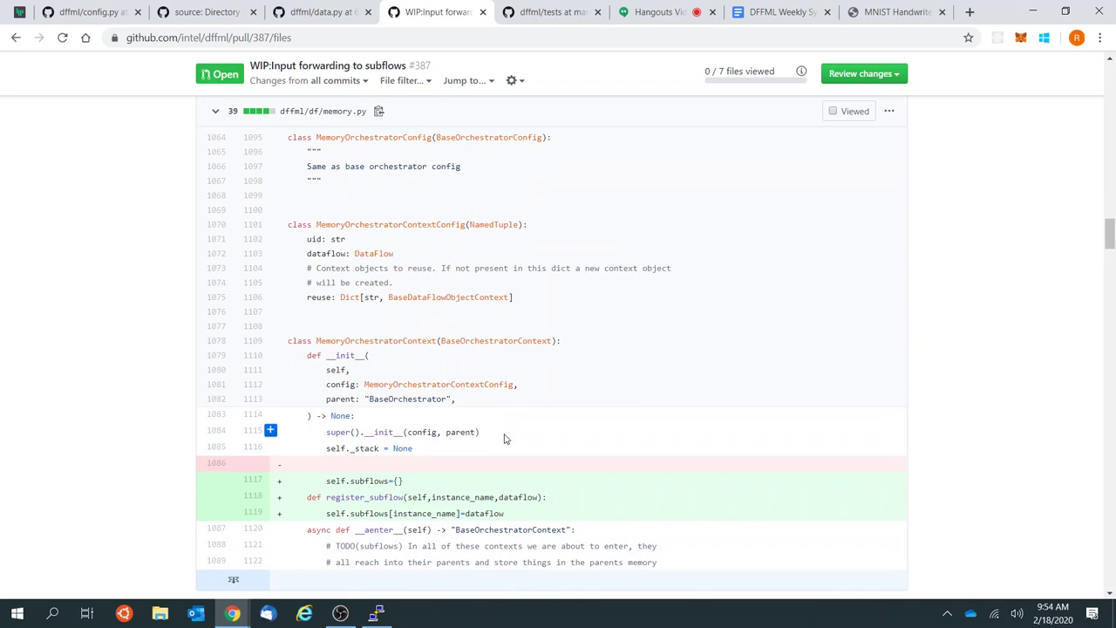
# Step: Expand the hidden code following __aenter__ in MemoryOrchestratorContext as far as the initialize_dataflow definition
pyautogui.click(233, 579)
pyautogui.scroll(-5, 493, 442)
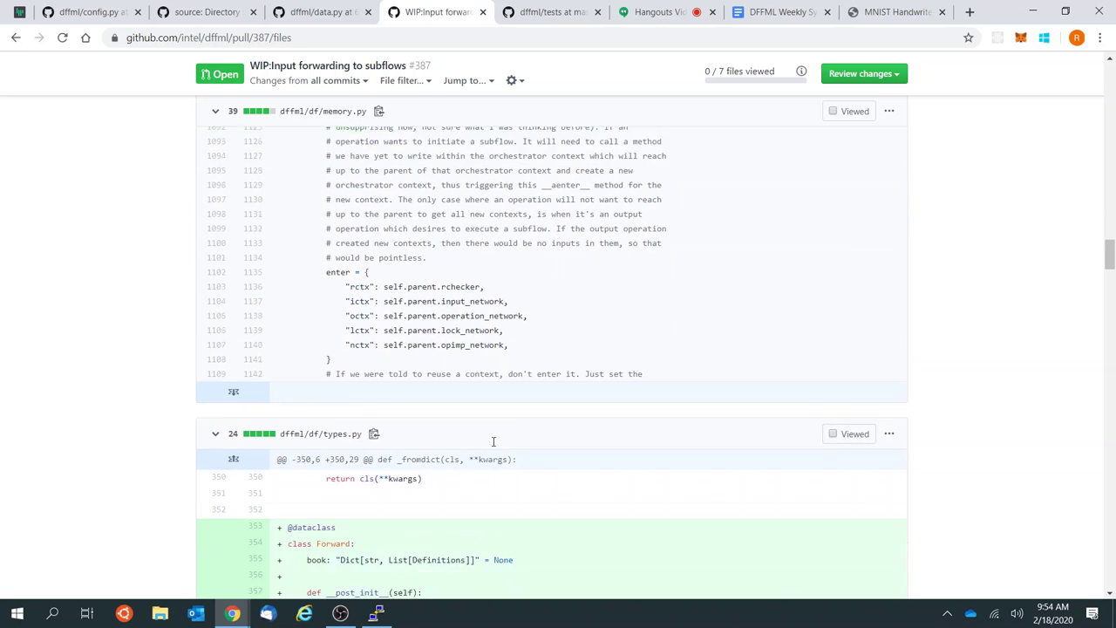
pyautogui.click(234, 363)
pyautogui.scroll(-3, 392, 357)
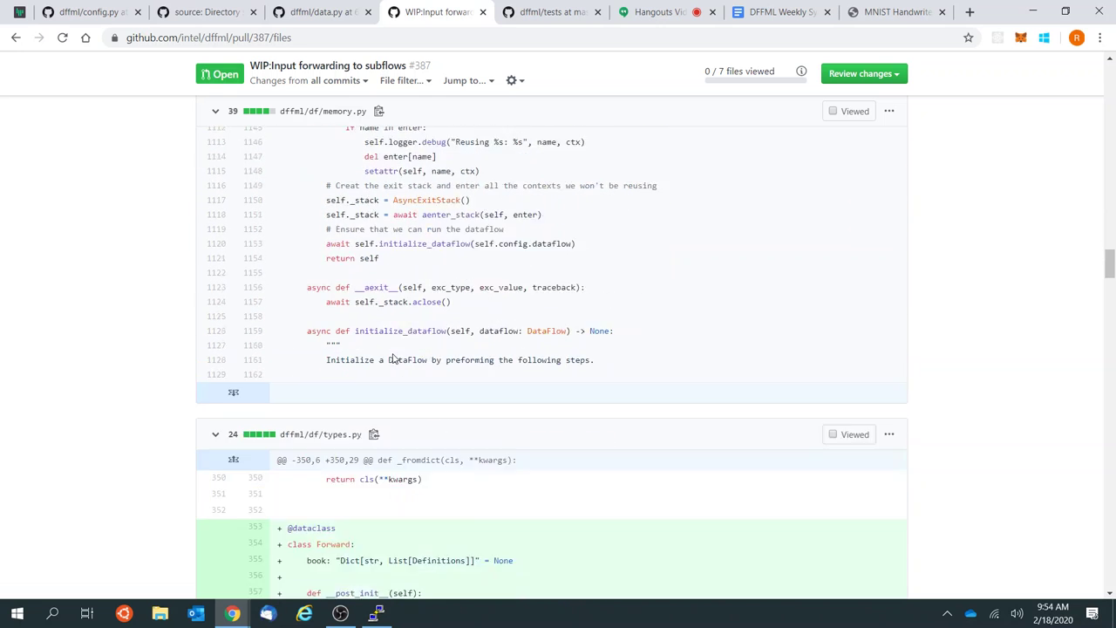
# Step: Expand the body of initialize_dataflow down to the nctx.instantiate call and look through it
pyautogui.scroll(-2, 383, 349)
pyautogui.click(255, 237)
pyautogui.scroll(-3, 370, 309)
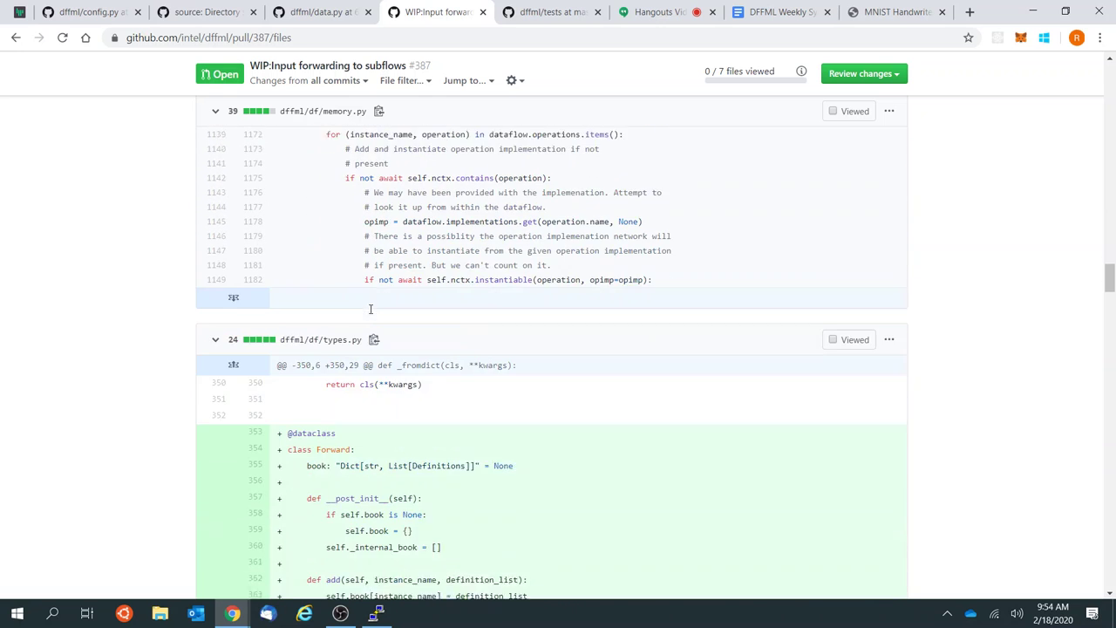
pyautogui.click(237, 285)
pyautogui.scroll(-3, 356, 366)
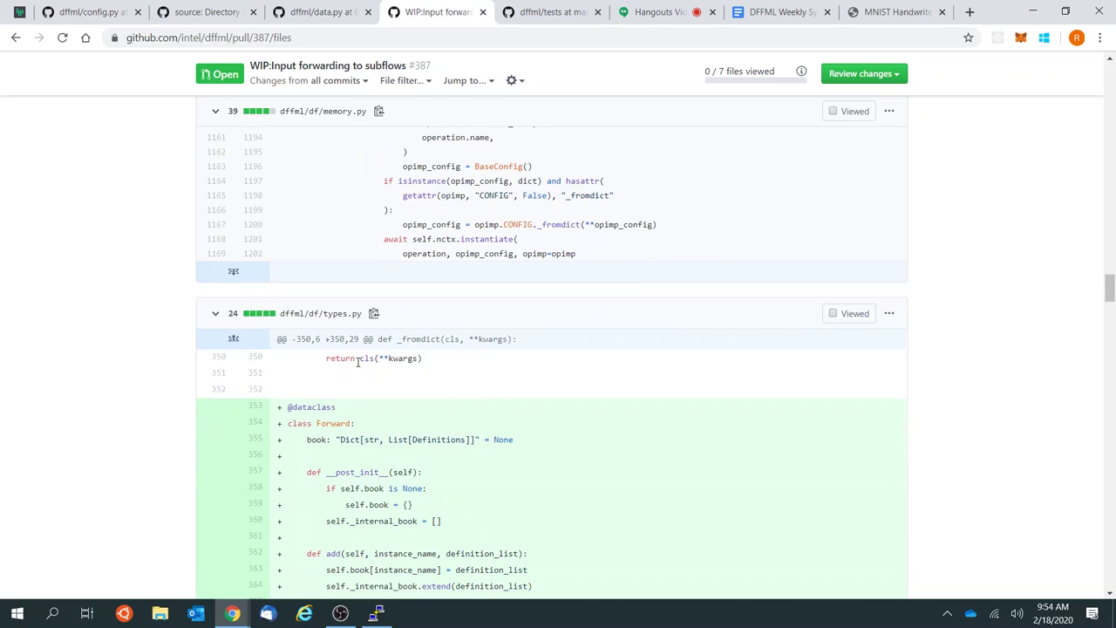
# Step: Expand the whole seed_inputs method after initialize_dataflow and look through how it adds the input sets
pyautogui.click(253, 277)
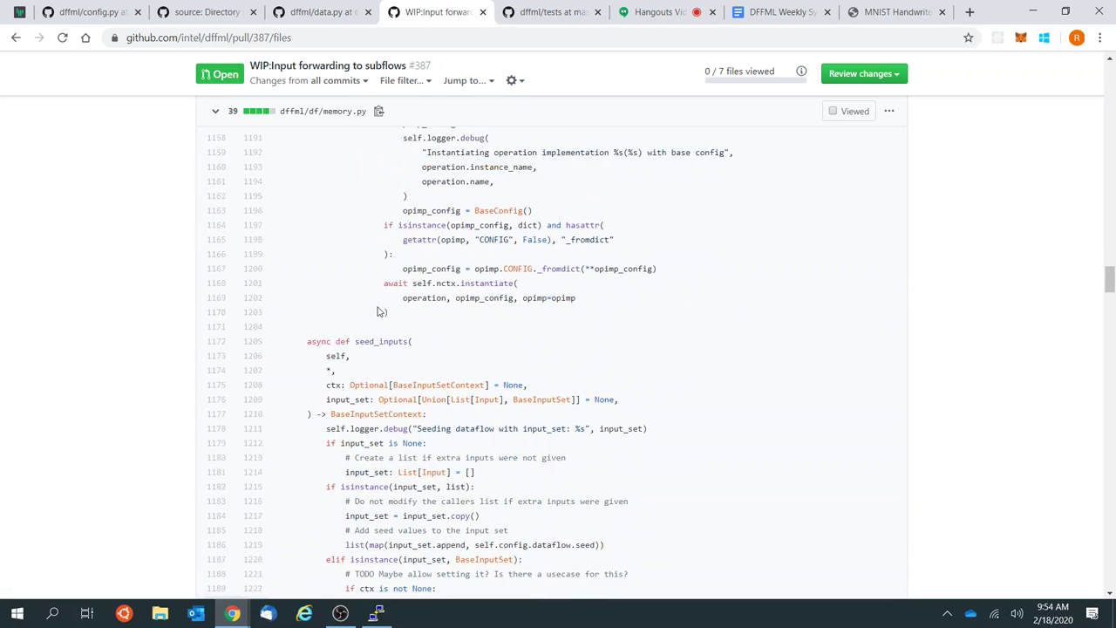
pyautogui.scroll(-3, 379, 311)
pyautogui.scroll(-1, 379, 311)
pyautogui.click(233, 320)
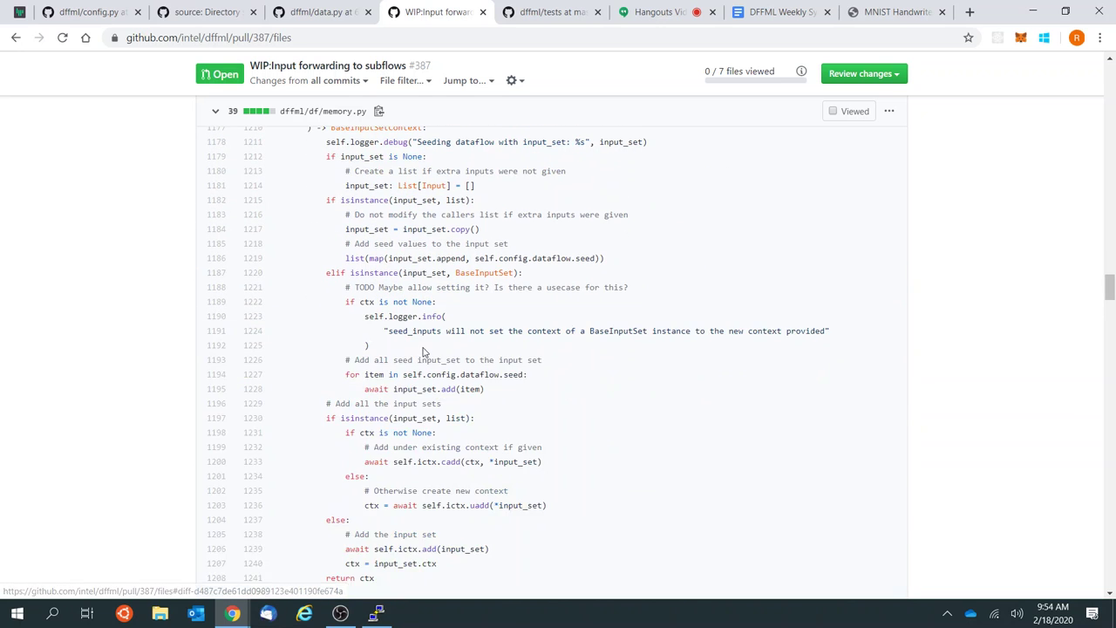
# Step: Expand the orchestrator context's run method and read how it handles the different kinds of input_sets
pyautogui.scroll(-3, 417, 352)
pyautogui.click(243, 266)
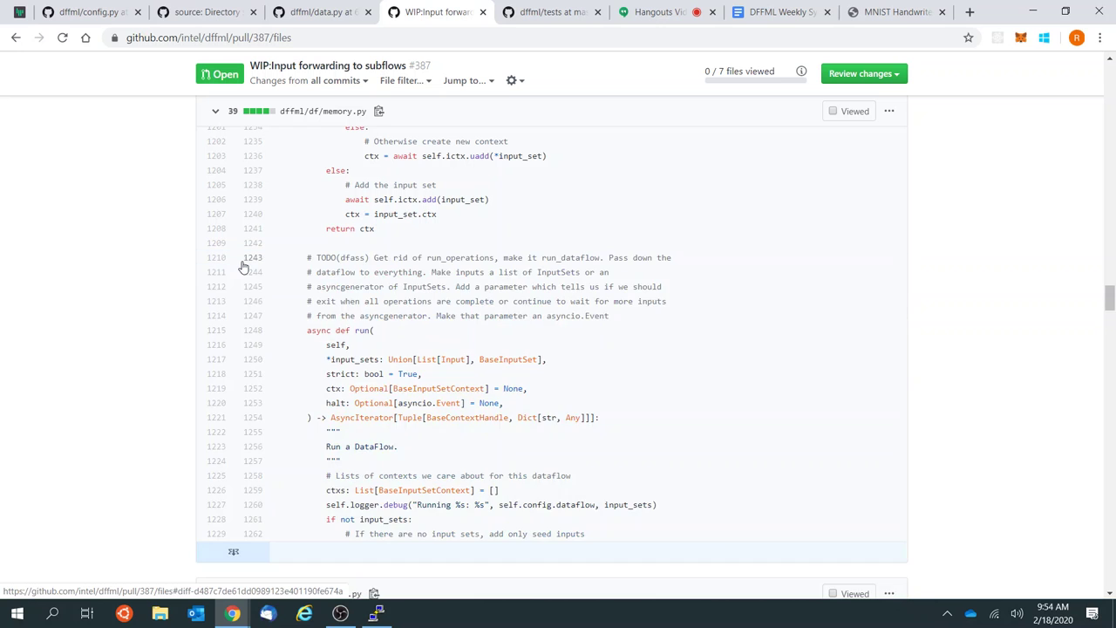
pyautogui.scroll(-3, 242, 279)
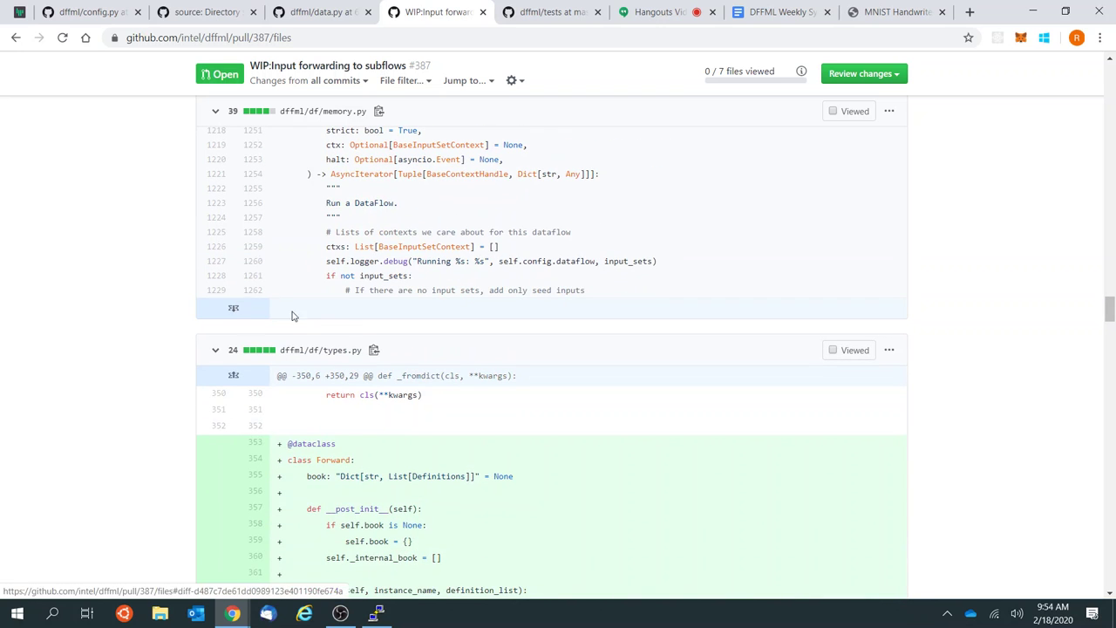
pyautogui.click(244, 314)
pyautogui.scroll(3, 447, 316)
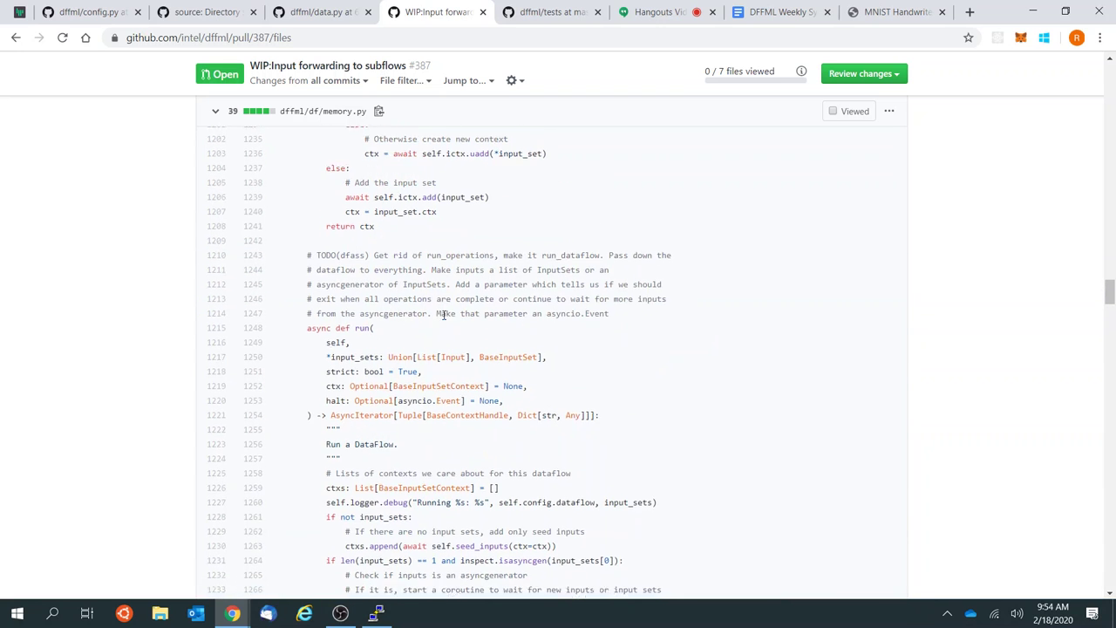
pyautogui.scroll(-5, 444, 315)
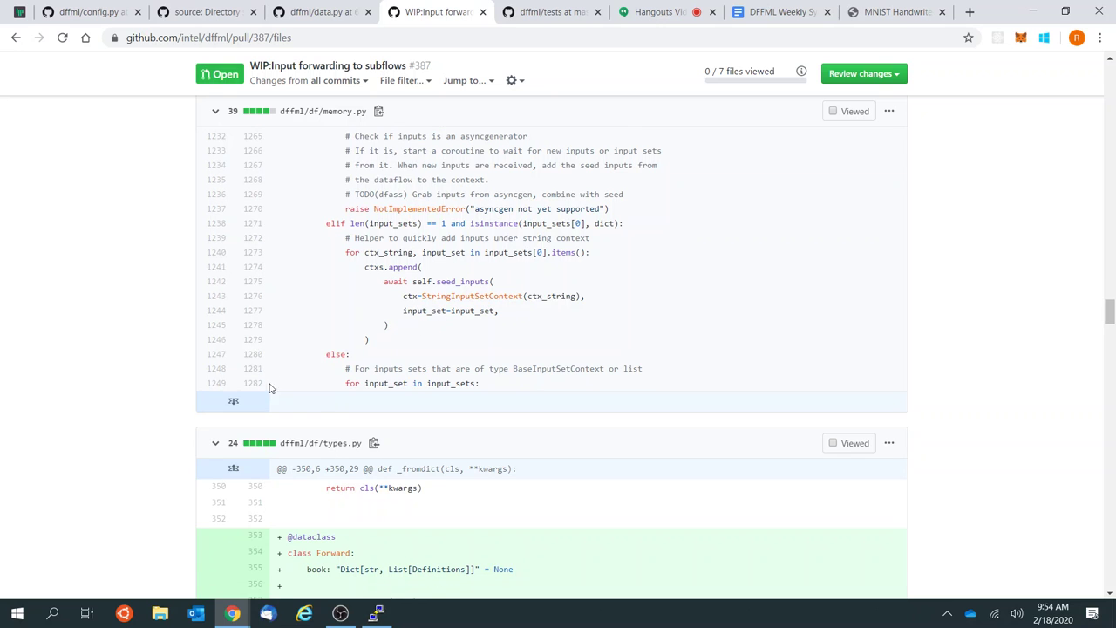
# Step: Expand the remaining code of the run method, from the input set loop past the creation and awaiting of tasks
pyautogui.click(233, 400)
pyautogui.scroll(-4, 266, 340)
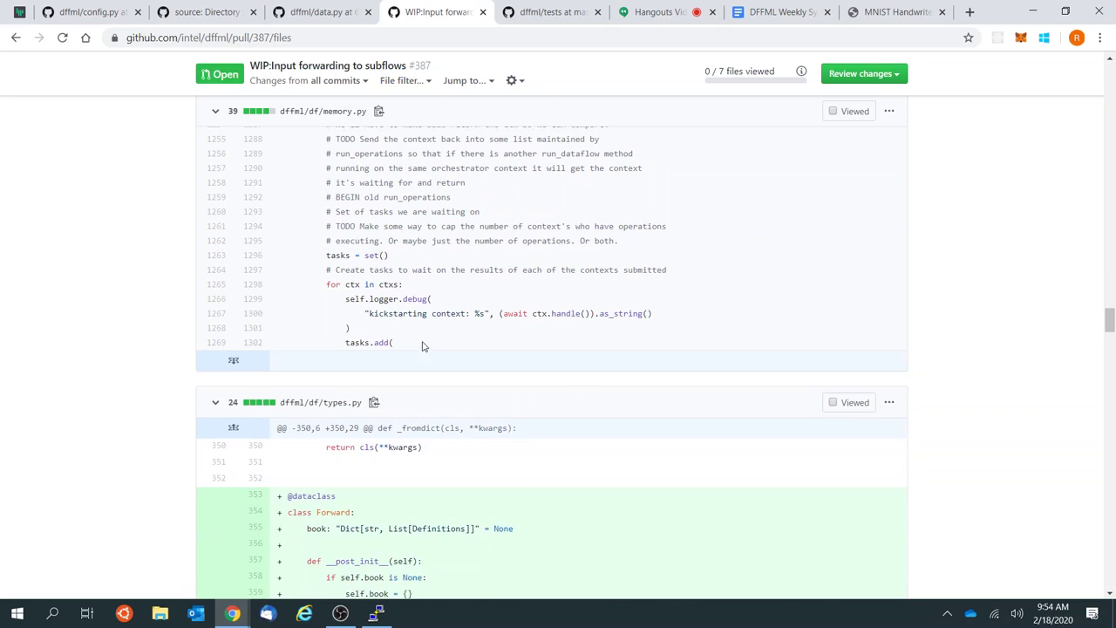
pyautogui.click(252, 339)
pyautogui.scroll(-3, 453, 308)
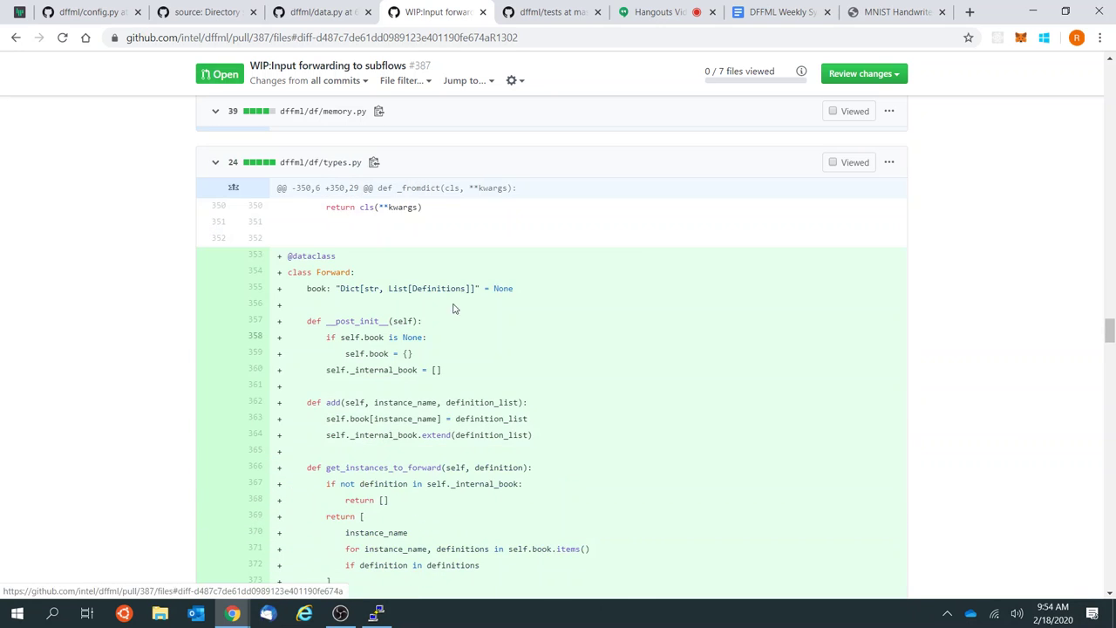
pyautogui.scroll(-3, 453, 308)
pyautogui.scroll(6, 458, 305)
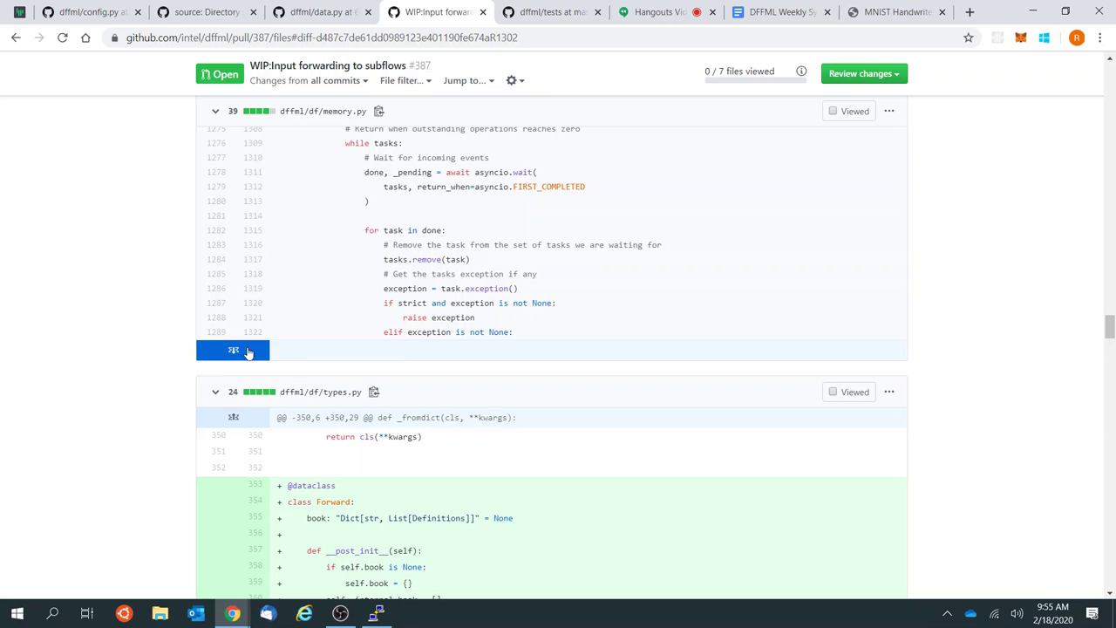
pyautogui.click(248, 352)
# Step: Examine the run method from its input seeding to the loop that waits for tasks and yields each context's results
pyautogui.scroll(1, 249, 349)
pyautogui.scroll(3, 568, 336)
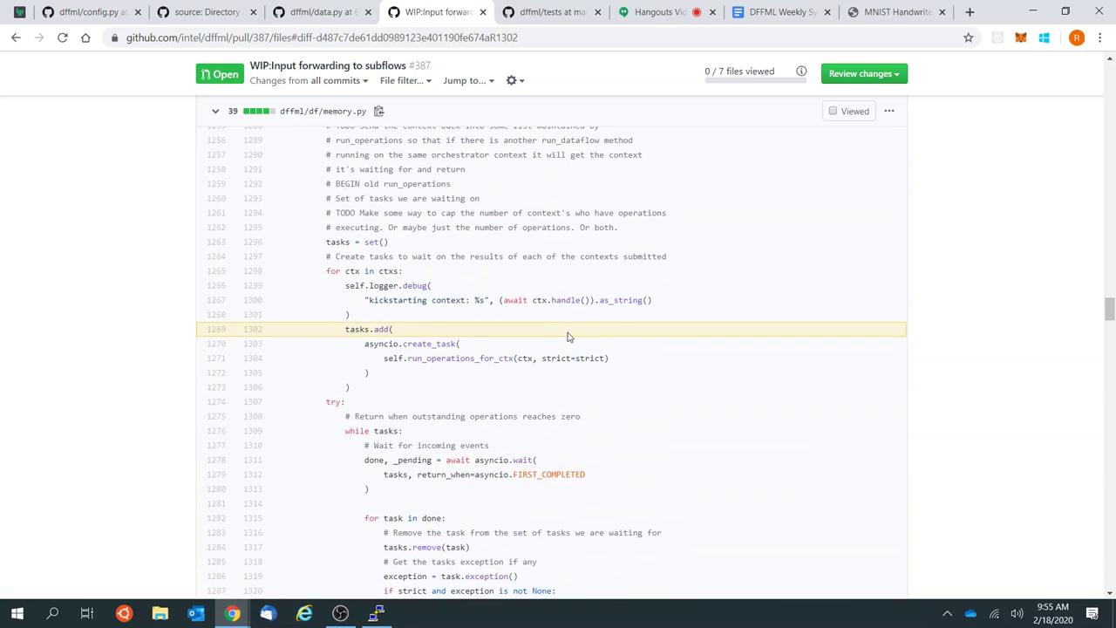
pyautogui.scroll(7, 568, 335)
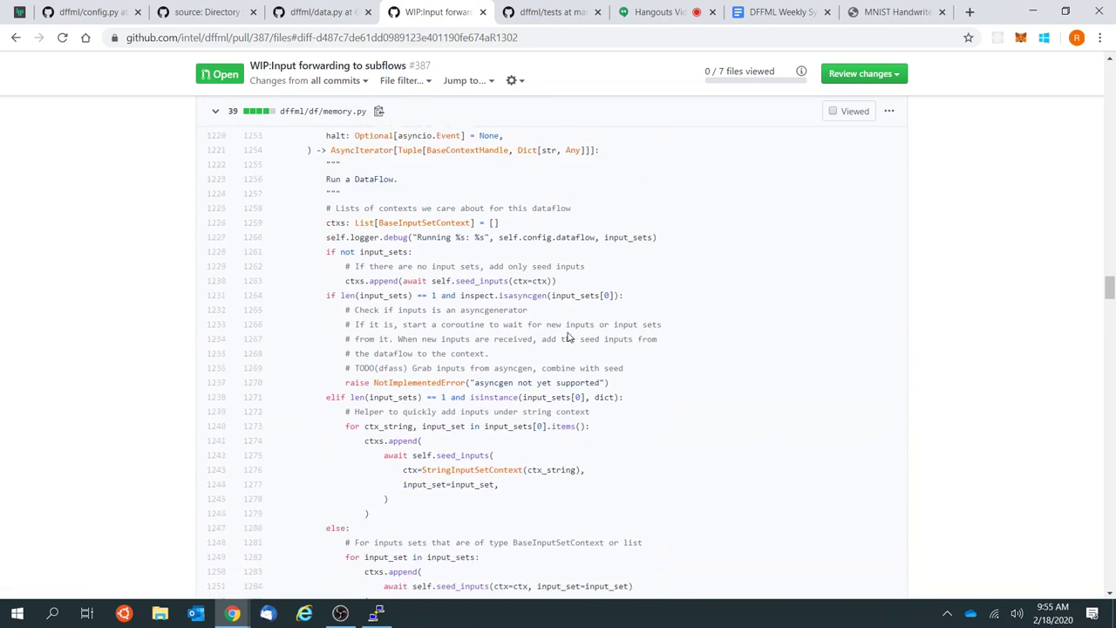
pyautogui.scroll(3, 568, 336)
pyautogui.scroll(-13, 568, 336)
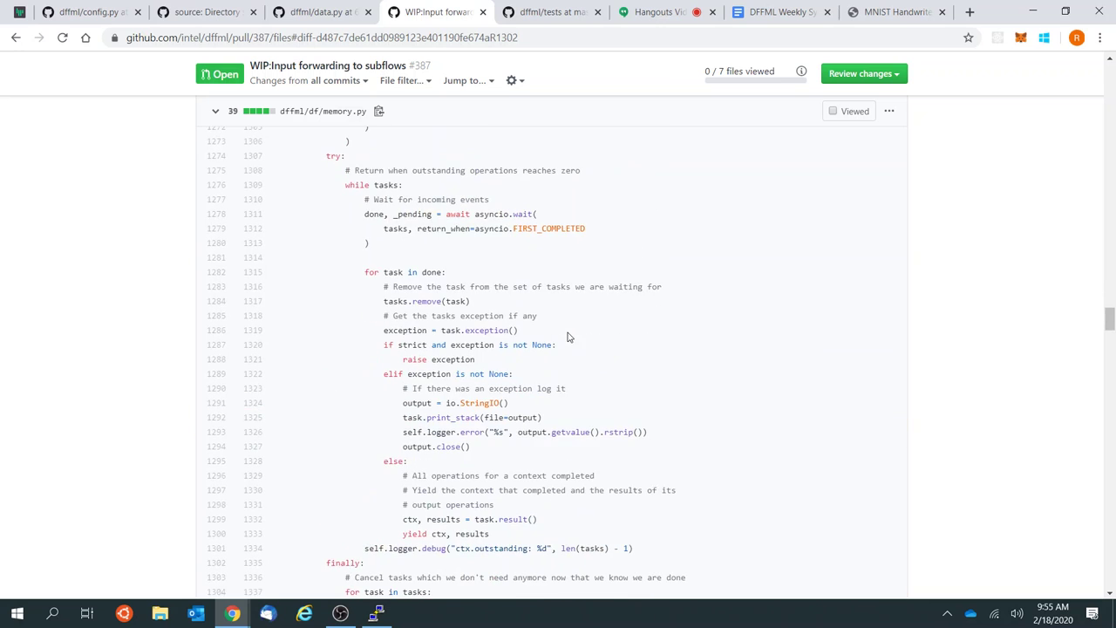
pyautogui.scroll(-3, 424, 449)
pyautogui.scroll(3, 433, 380)
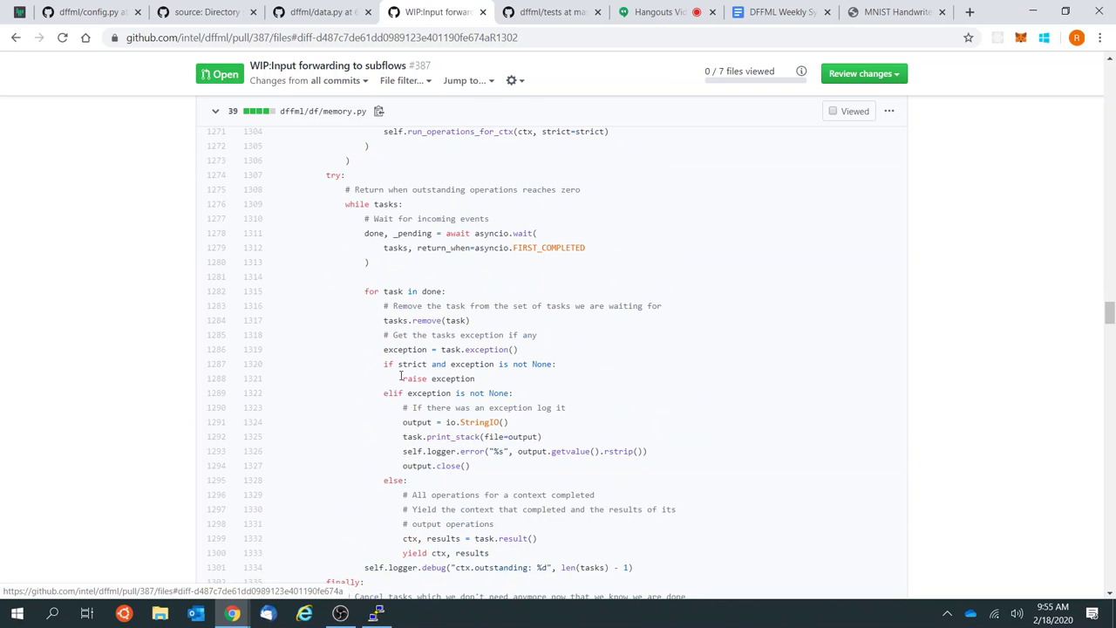
# Step: Review the run method's context task loop and expand the beginning of run_operations_for_ctx below it
pyautogui.scroll(2, 433, 381)
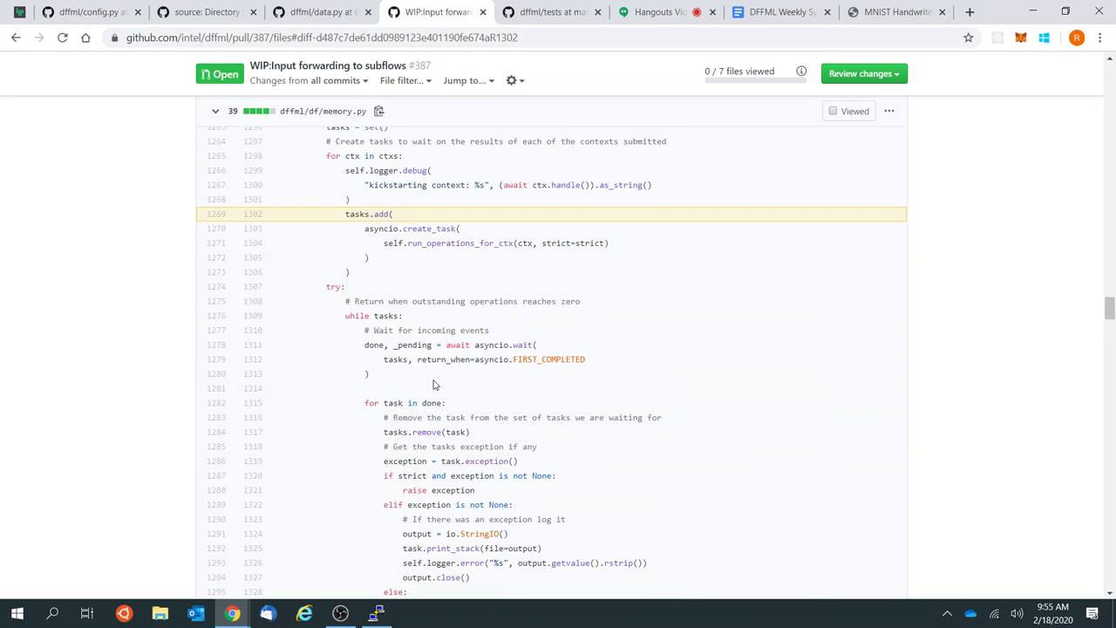
pyautogui.scroll(3, 433, 384)
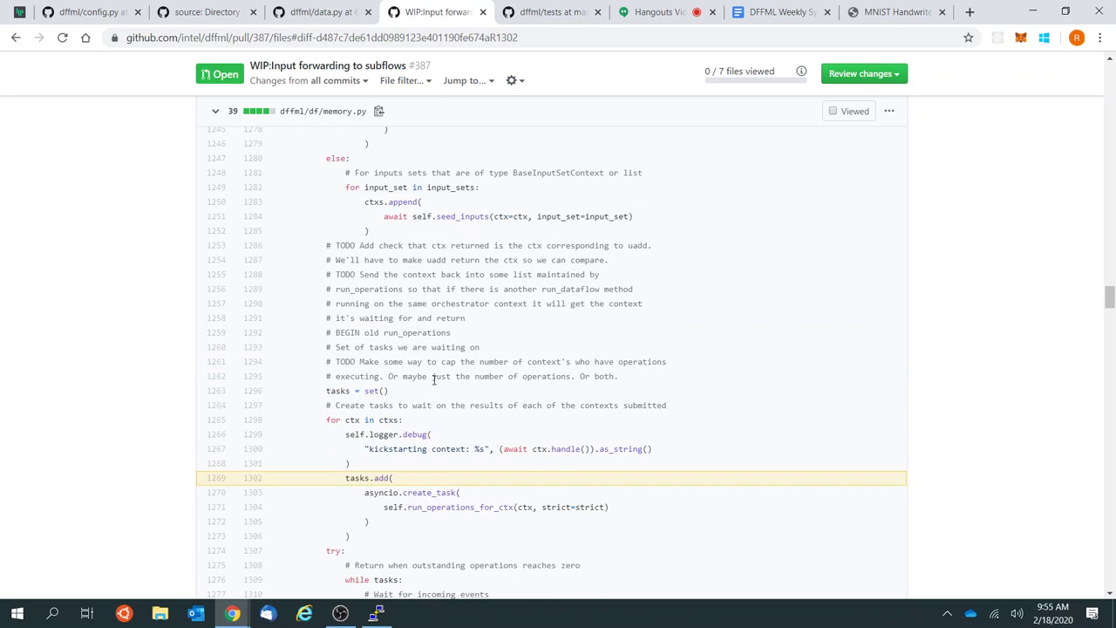
pyautogui.scroll(-10, 434, 381)
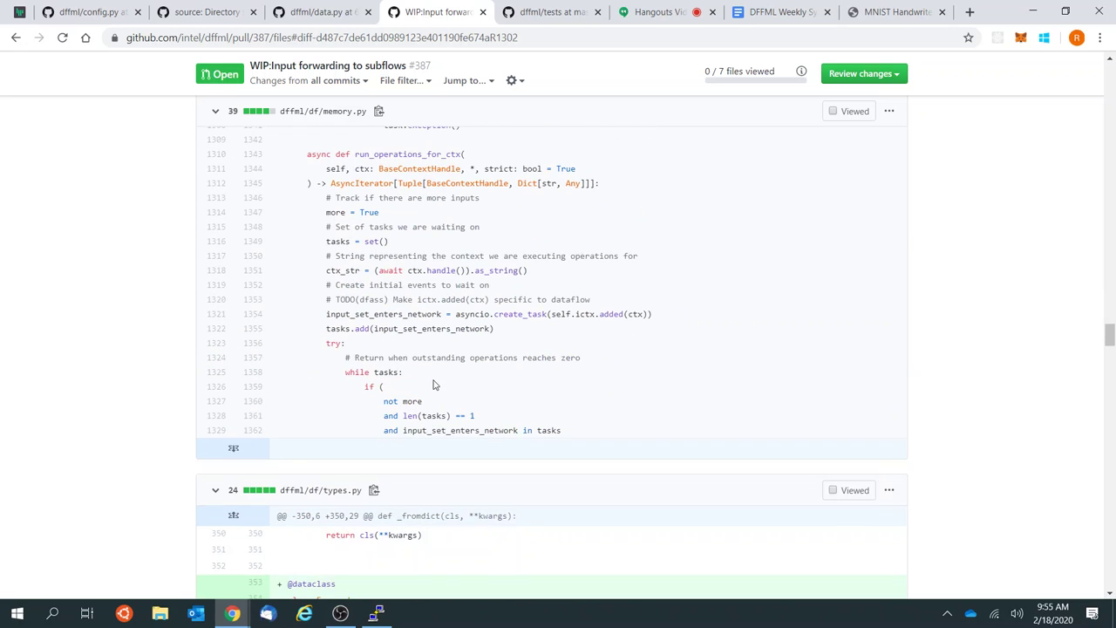
pyautogui.scroll(6, 491, 326)
pyautogui.scroll(-4, 493, 328)
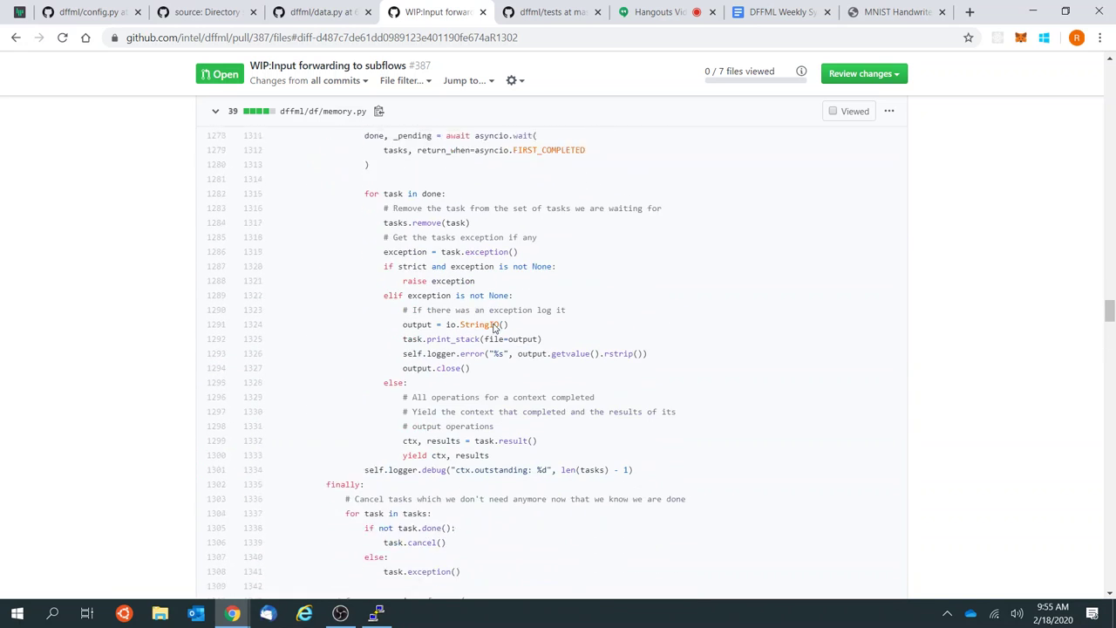
pyautogui.scroll(-2, 492, 328)
pyautogui.scroll(1, 493, 328)
pyautogui.scroll(-4, 493, 328)
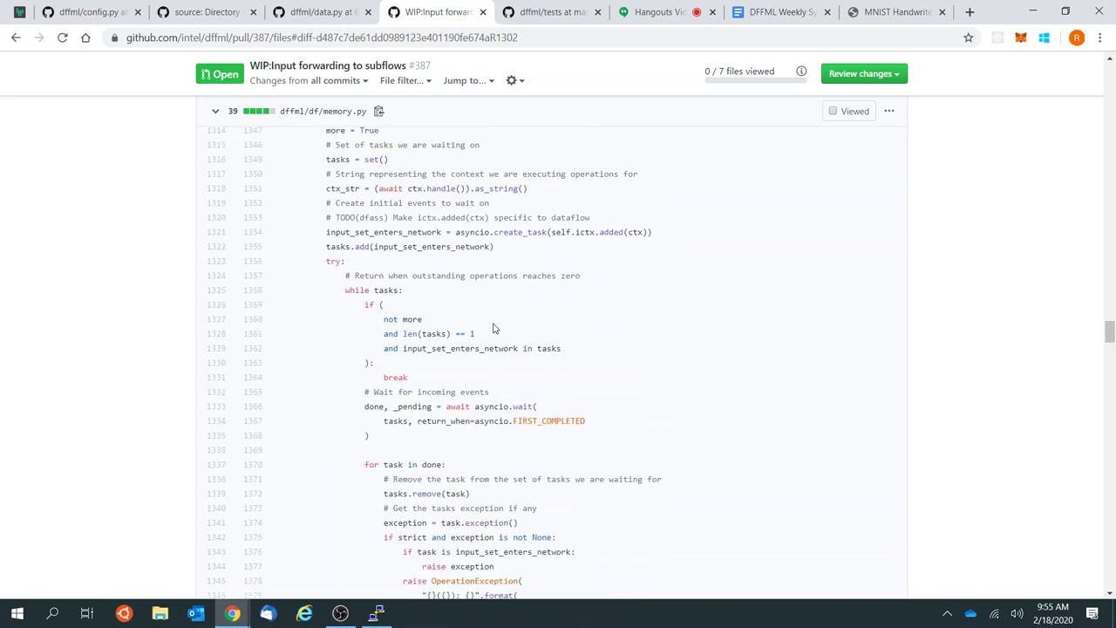
pyautogui.scroll(9, 252, 509)
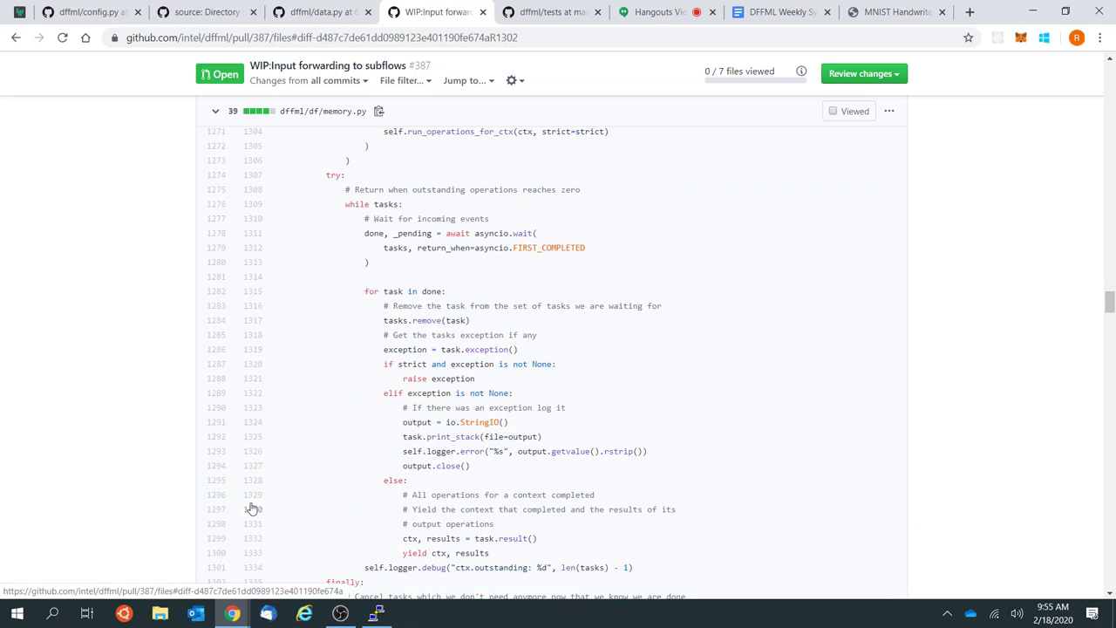
# Step: Expand more of run_operations_for_ctx, past the operations_parameter_set_pairs loop to the dispatch code, and skim it
pyautogui.scroll(-3, 496, 405)
pyautogui.scroll(-10, 495, 405)
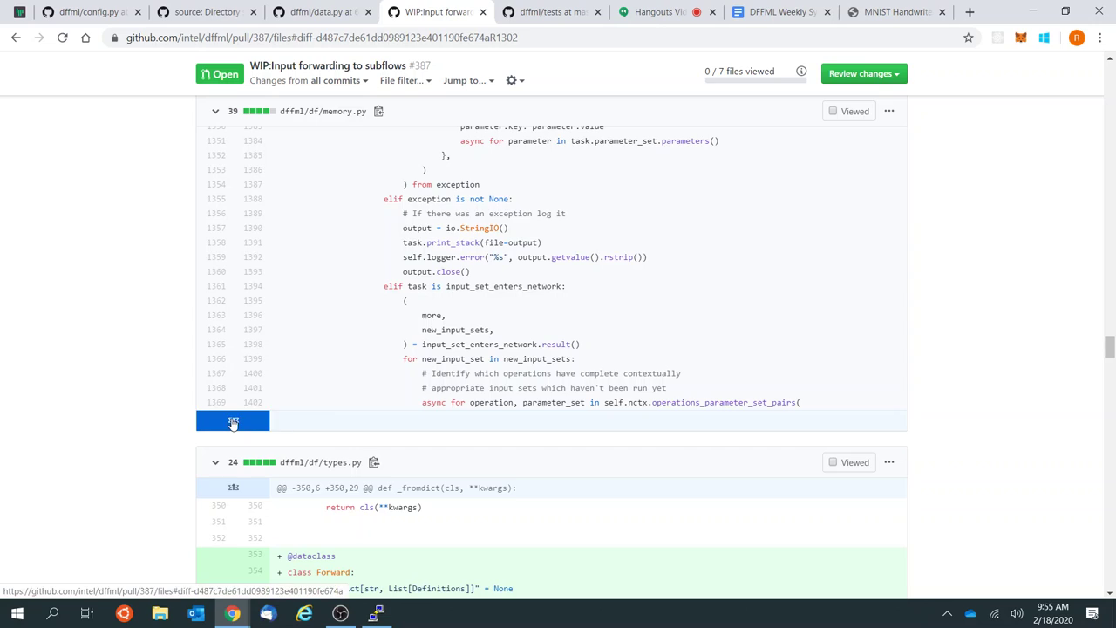
pyautogui.click(233, 423)
pyautogui.scroll(-5, 542, 423)
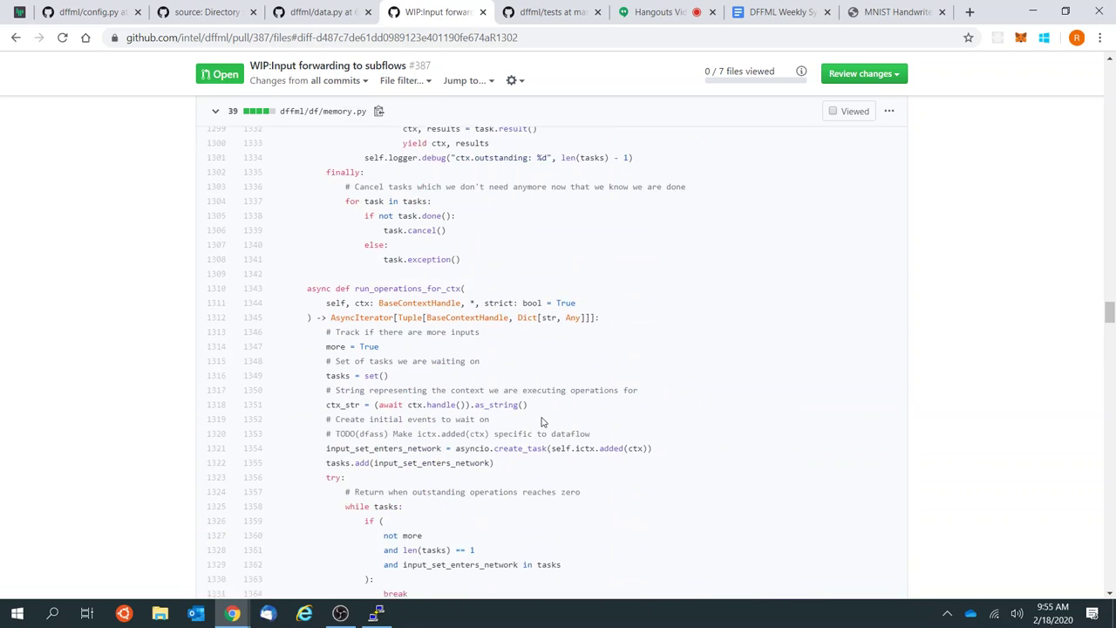
pyautogui.scroll(-15, 542, 423)
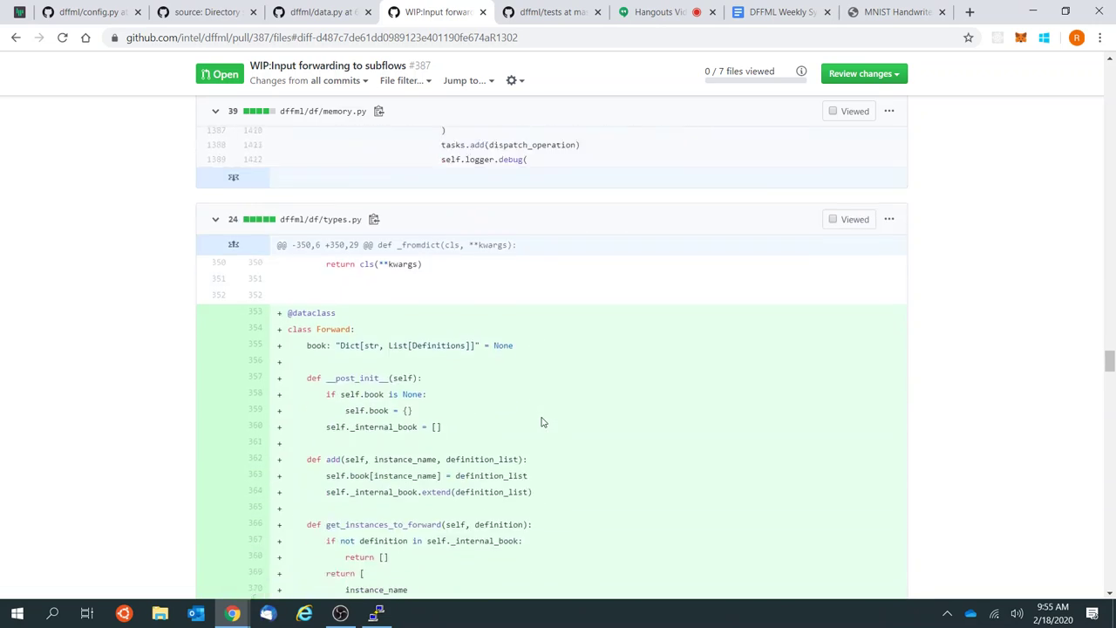
pyautogui.scroll(10, 541, 423)
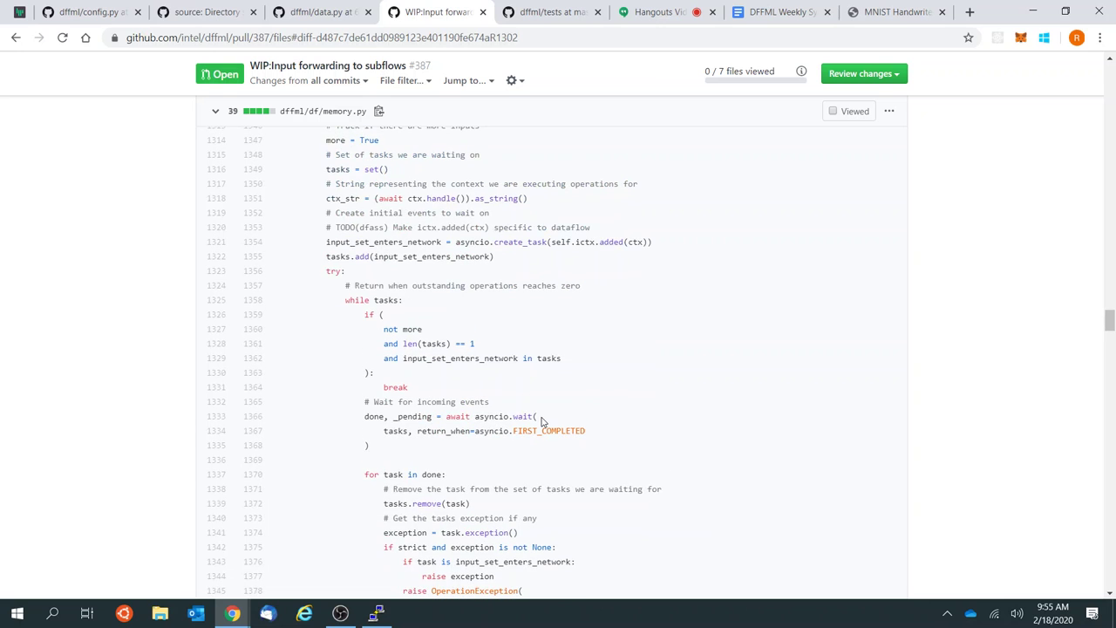
pyautogui.scroll(4, 541, 422)
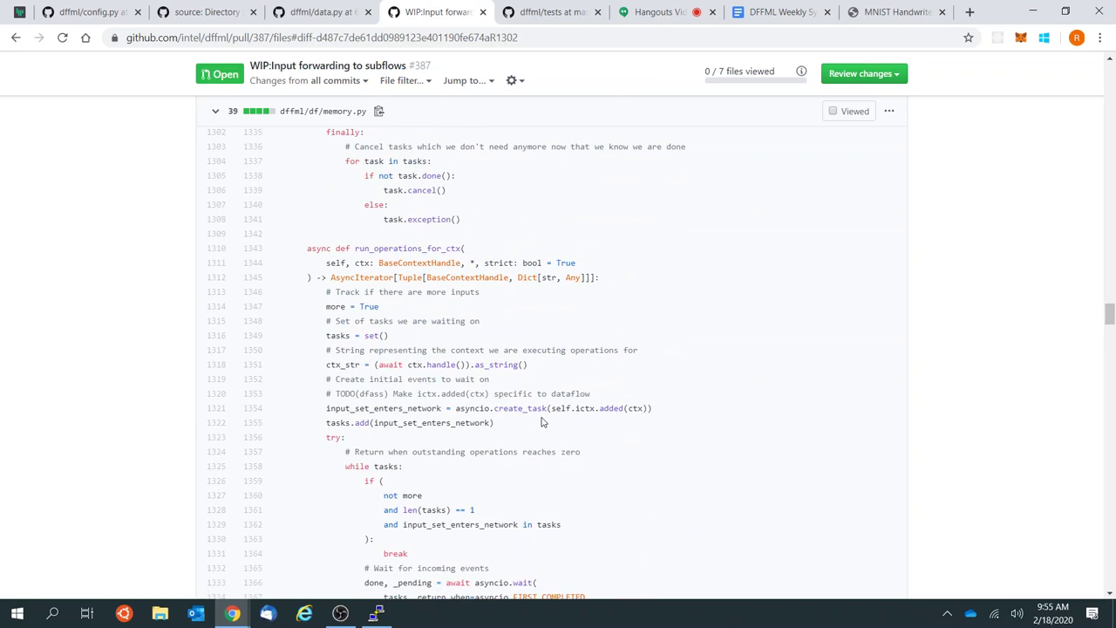
# Step: View the pull request's full dffml/df/memory.py file in a separate browser tab
pyautogui.click(889, 111)
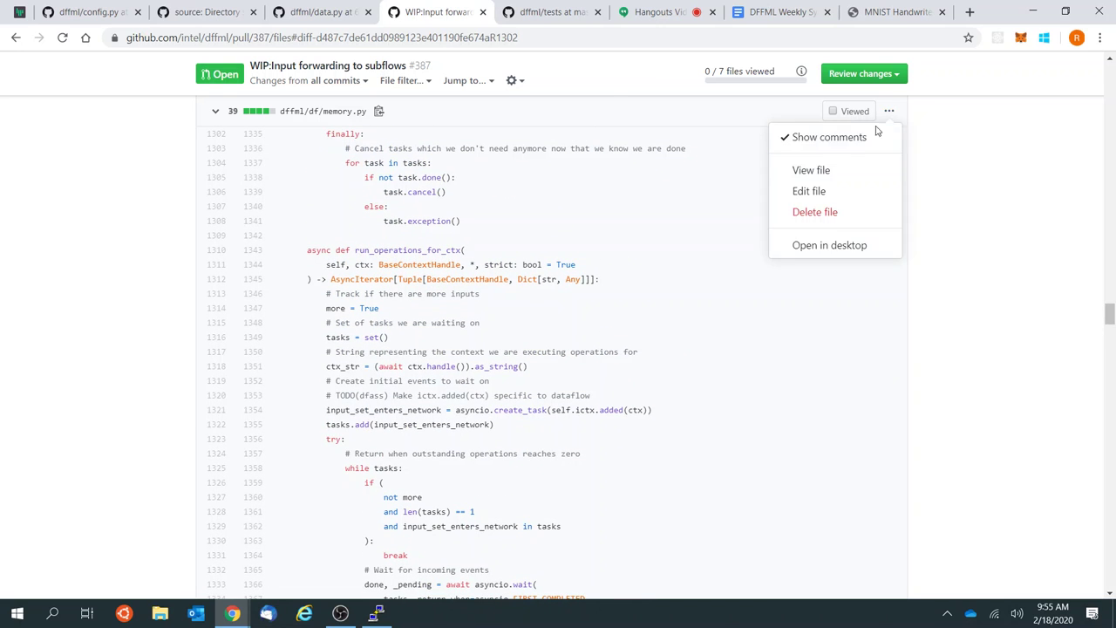
pyautogui.keyDown('ctrl'); pyautogui.click(823, 166); pyautogui.keyUp('ctrl')
pyautogui.click(492, 11)
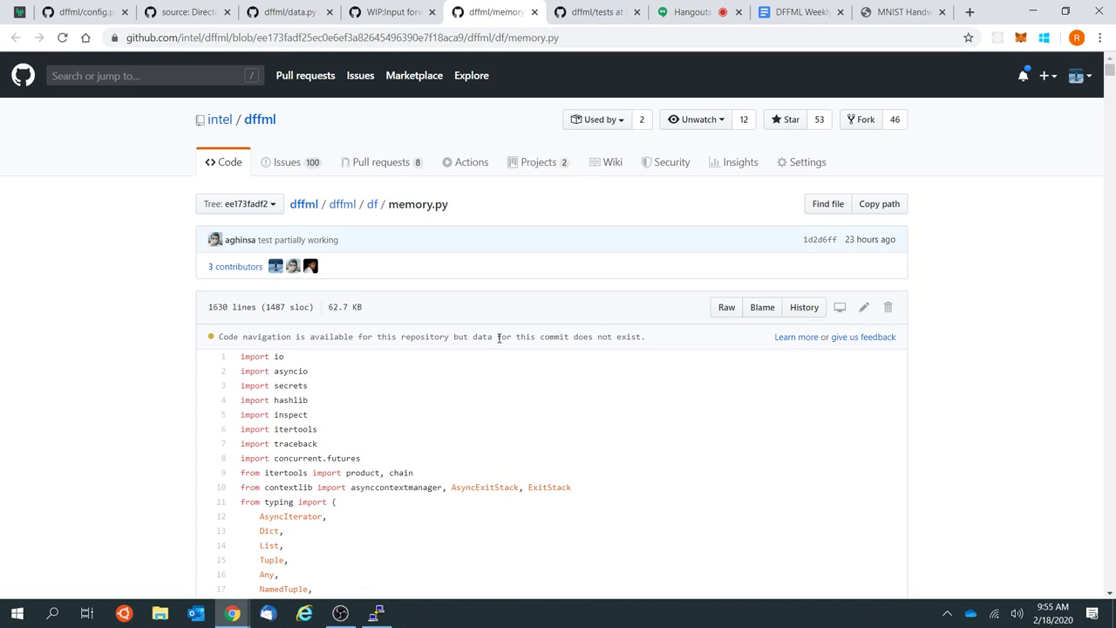
# Step: Locate the run_operations_for_ctx method in the full memory.py file
pyautogui.press('End')
pyautogui.scroll(8, 499, 341)
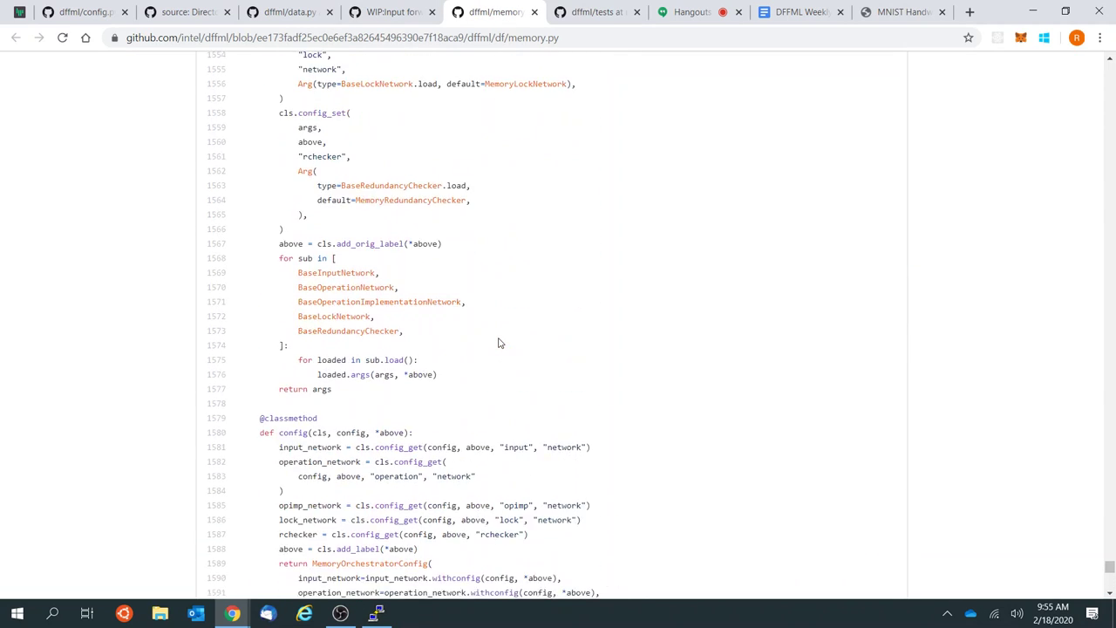
pyautogui.scroll(15, 499, 343)
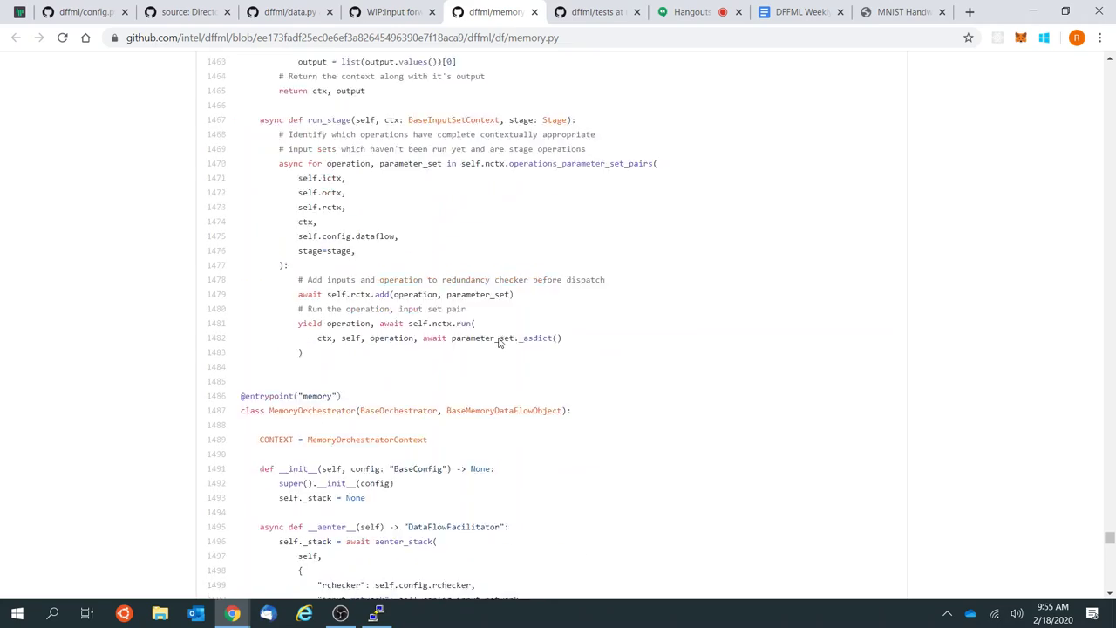
pyautogui.scroll(12, 498, 343)
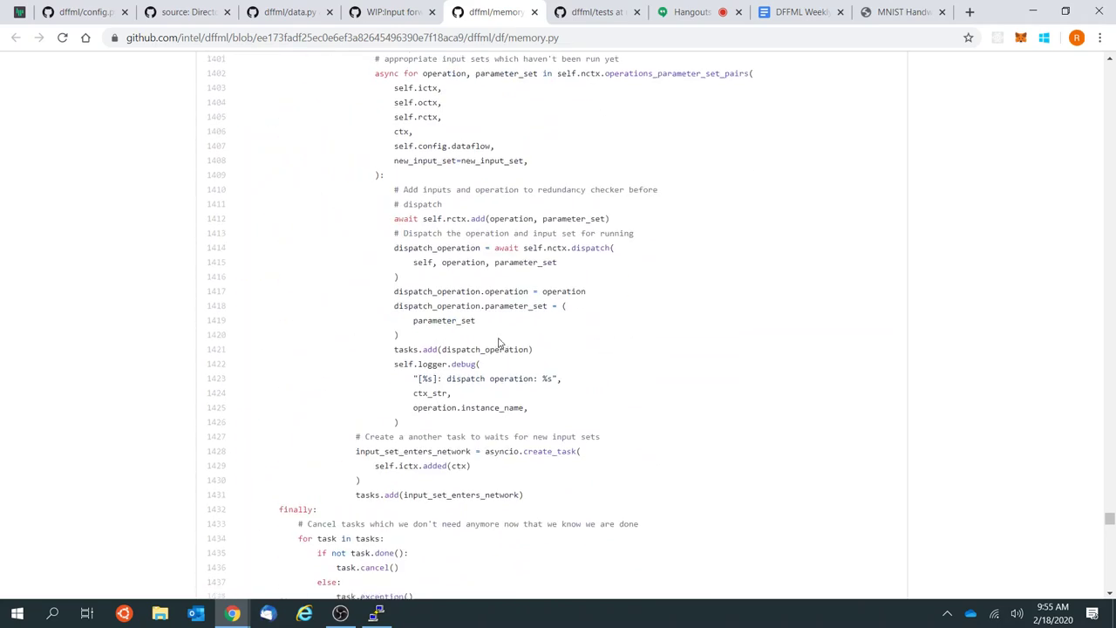
pyautogui.scroll(7, 499, 343)
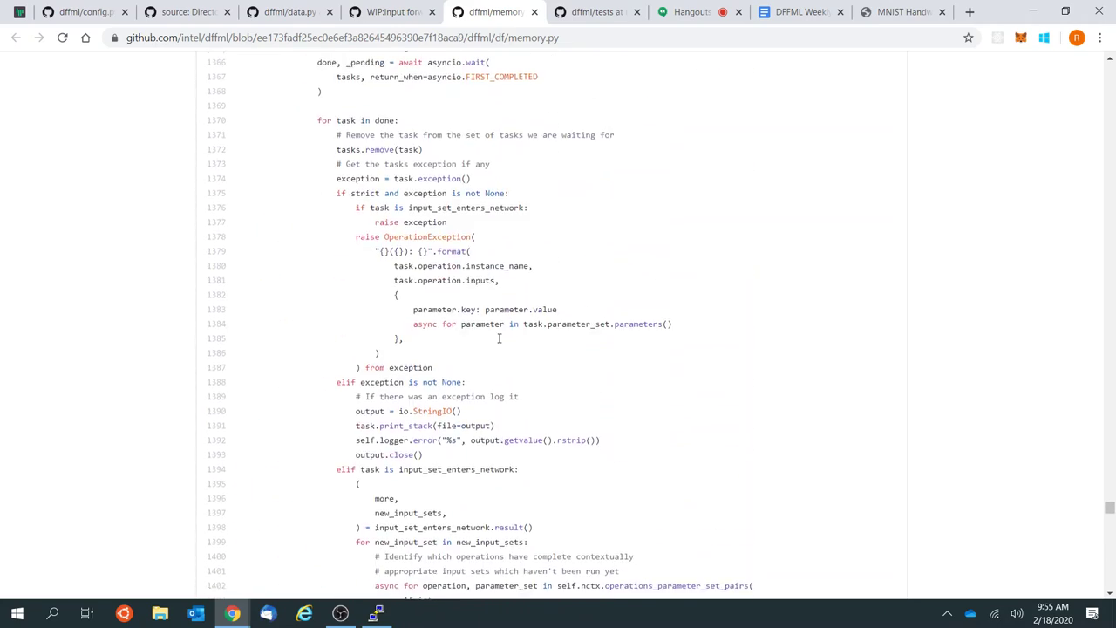
pyautogui.scroll(5, 499, 340)
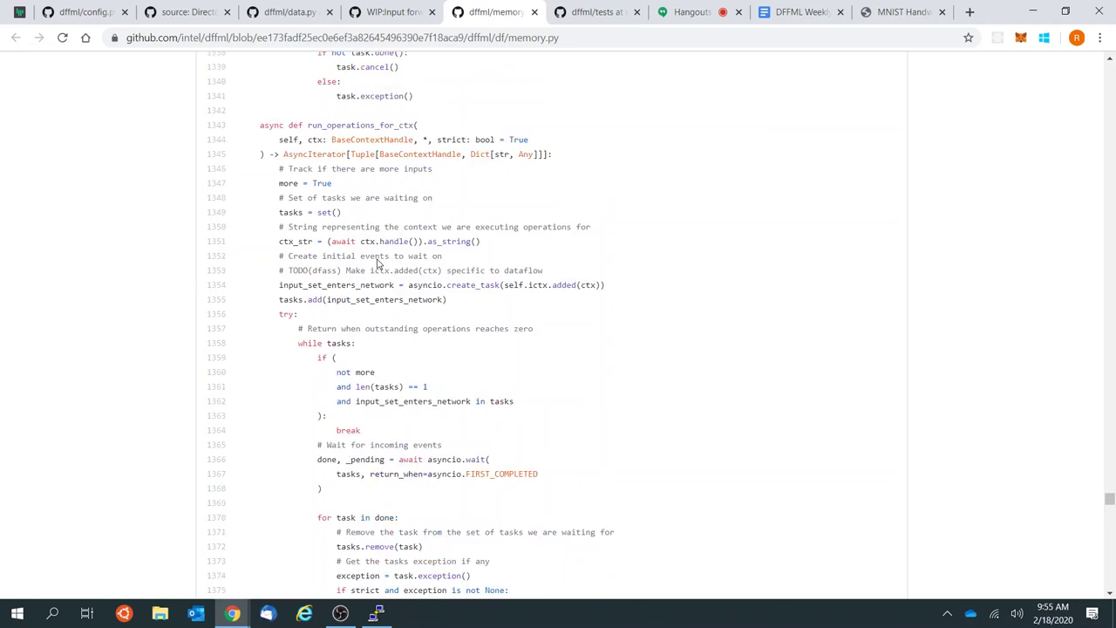
pyautogui.scroll(2, 378, 264)
pyautogui.scroll(-1, 375, 266)
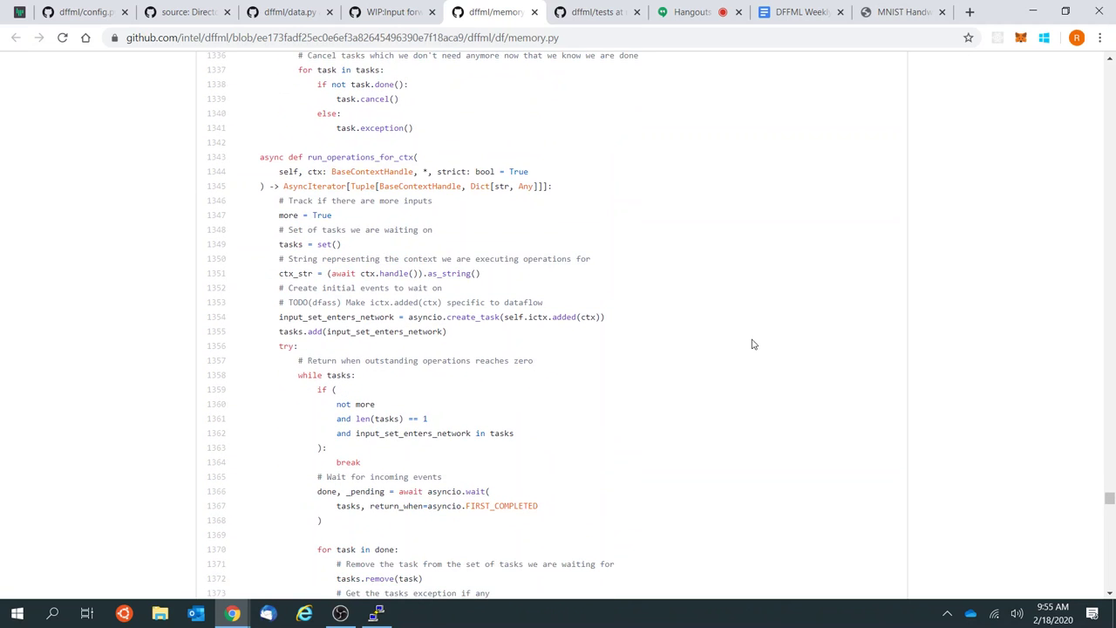
# Step: Enlarge the page text and examine how run_operations_for_ctx creates the input_set_enters_network task from ictx.added(ctx), highlighting both names
pyautogui.scroll(-1, 754, 344)
pyautogui.hotkey('ctrl', '+')
pyautogui.hotkey('ctrl', '+')
pyautogui.hotkey('ctrl', '+')
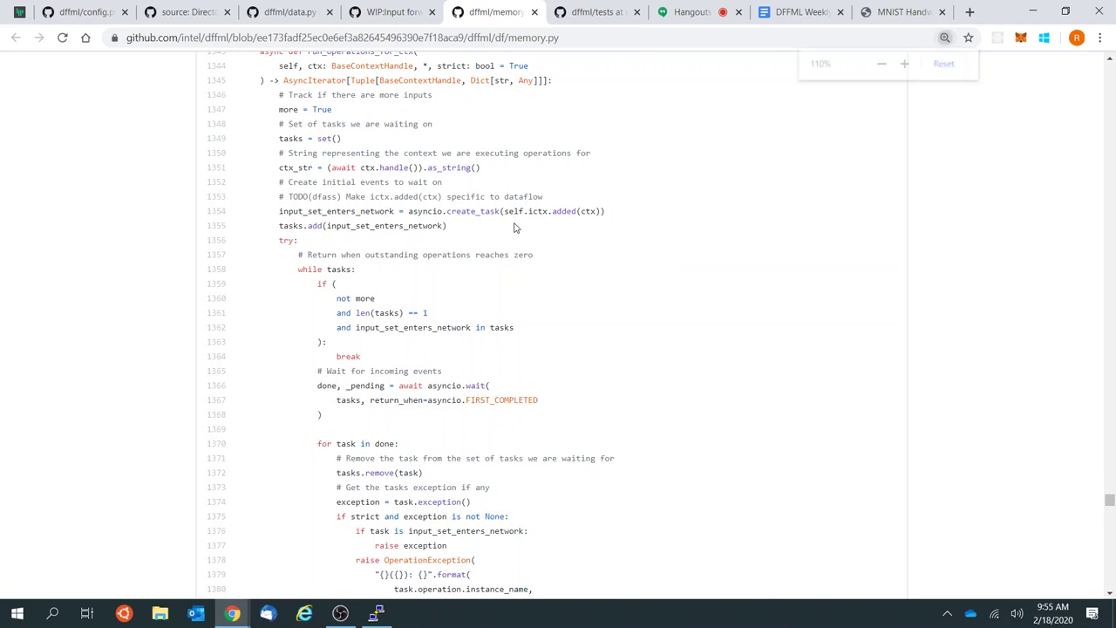
pyautogui.scroll(5, 514, 227)
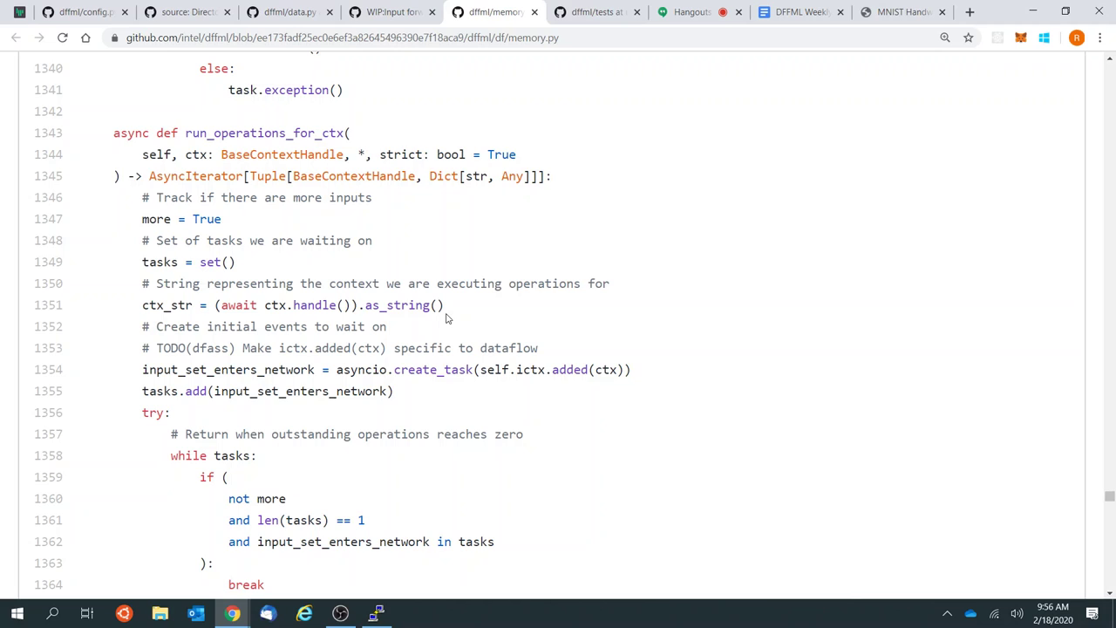
pyautogui.doubleClick(246, 370)
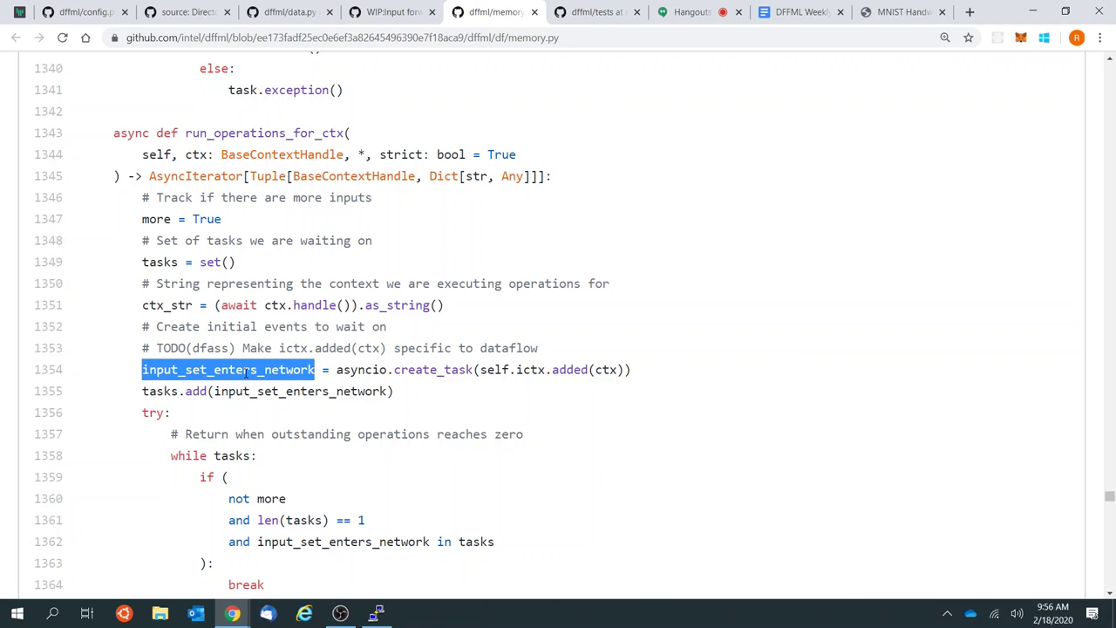
pyautogui.doubleClick(574, 375)
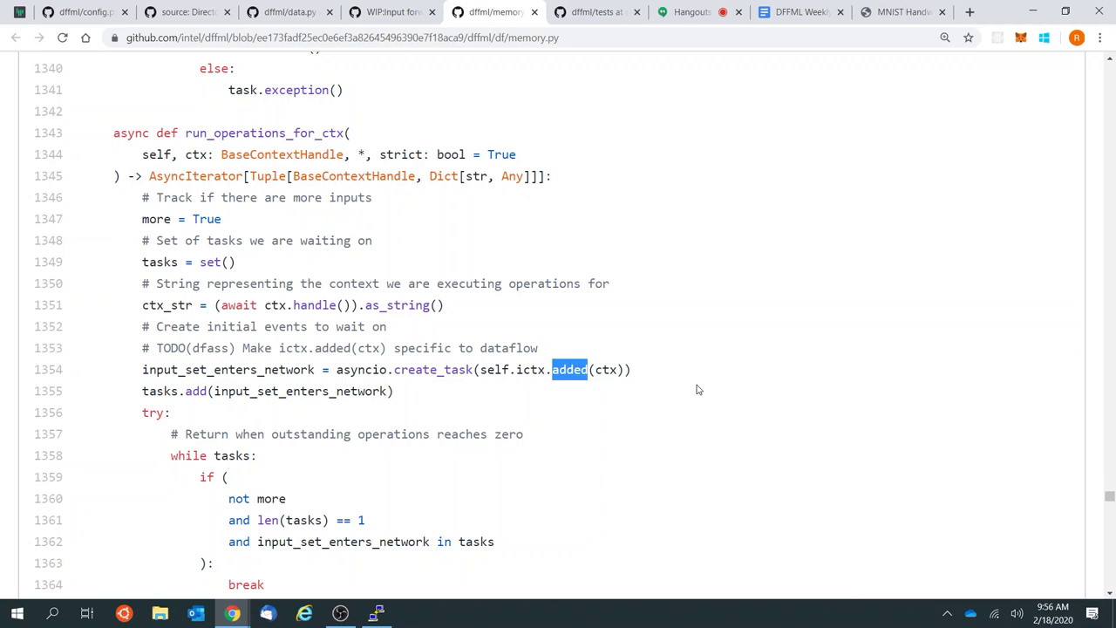
pyautogui.click(698, 389)
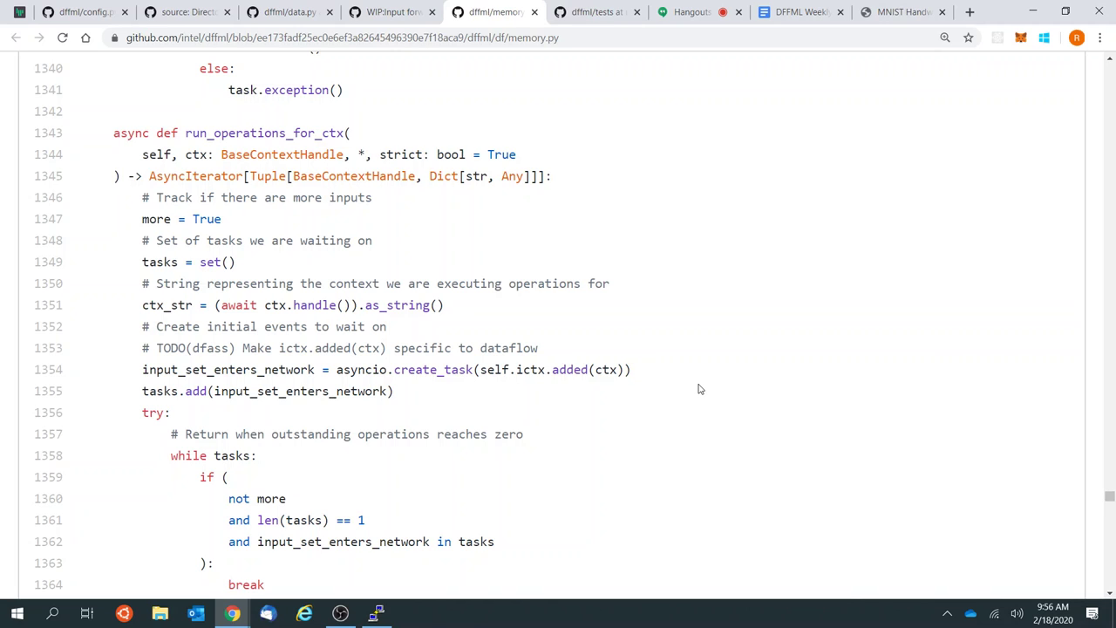
pyautogui.doubleClick(282, 370)
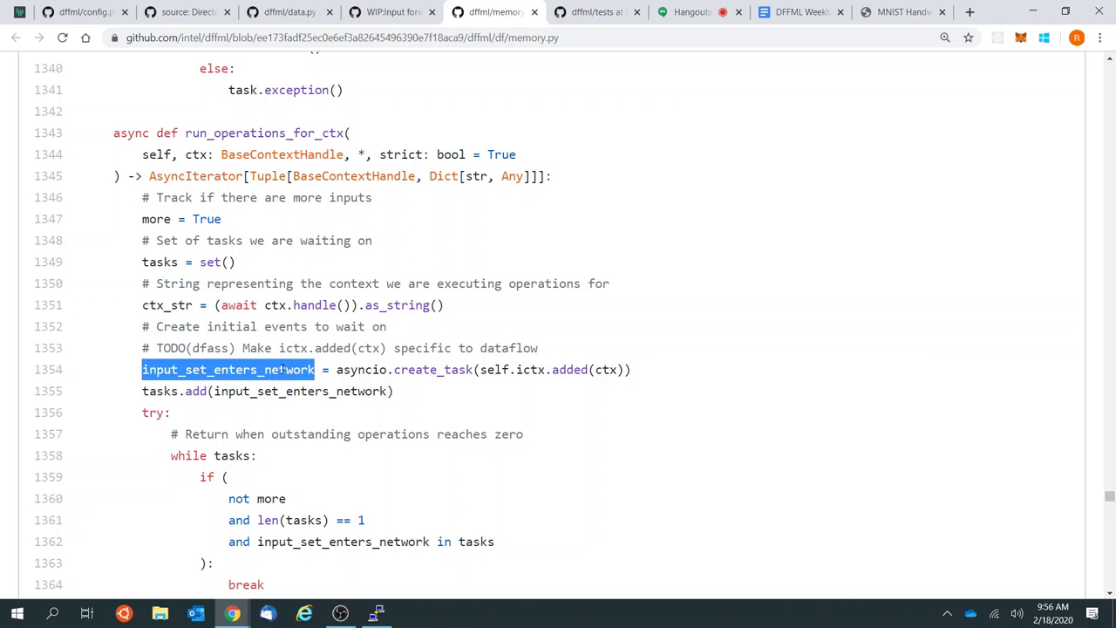
pyautogui.click(391, 389)
pyautogui.doubleClick(286, 373)
# Step: Examine the exit condition of the while tasks loop, highlighting input_set_enters_network, and the wait for incoming events
pyautogui.scroll(-3, 286, 374)
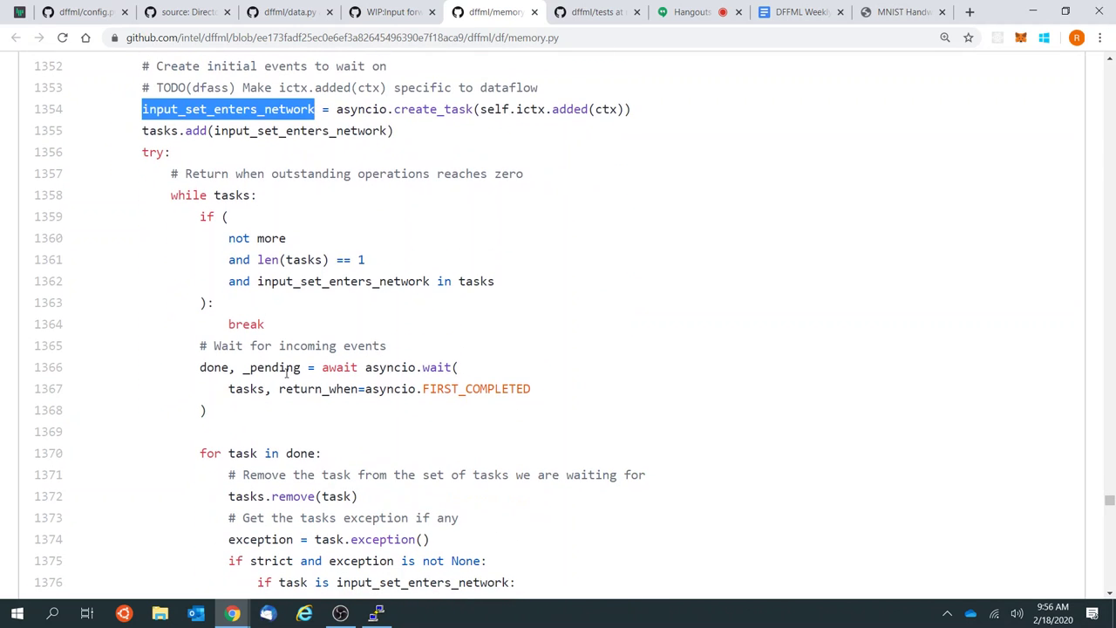
pyautogui.scroll(-2, 286, 375)
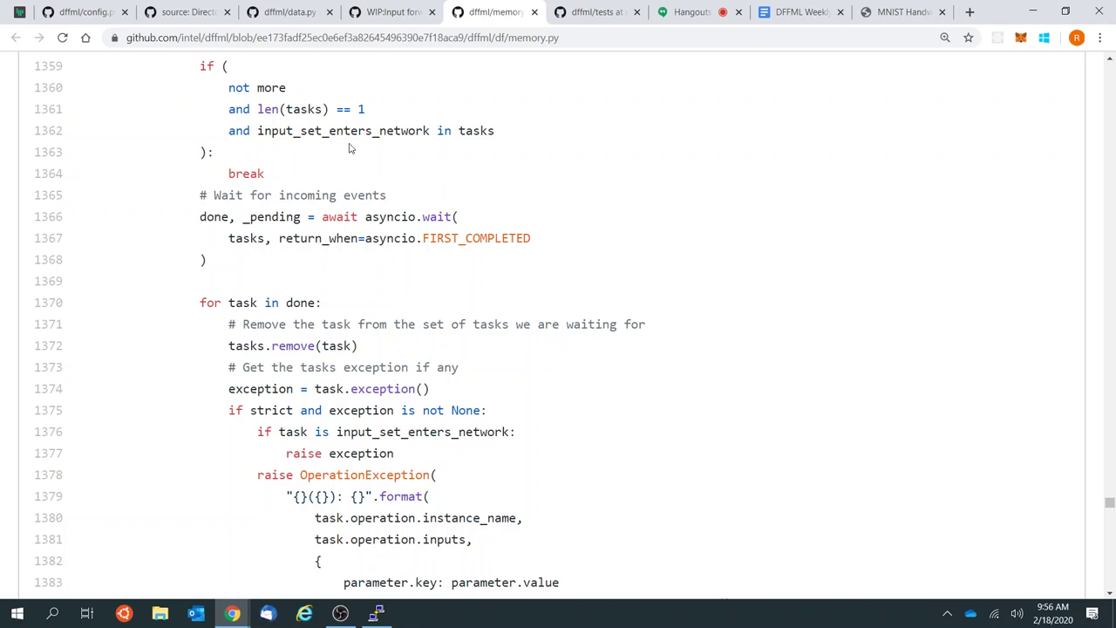
pyautogui.doubleClick(320, 112)
pyautogui.doubleClick(364, 135)
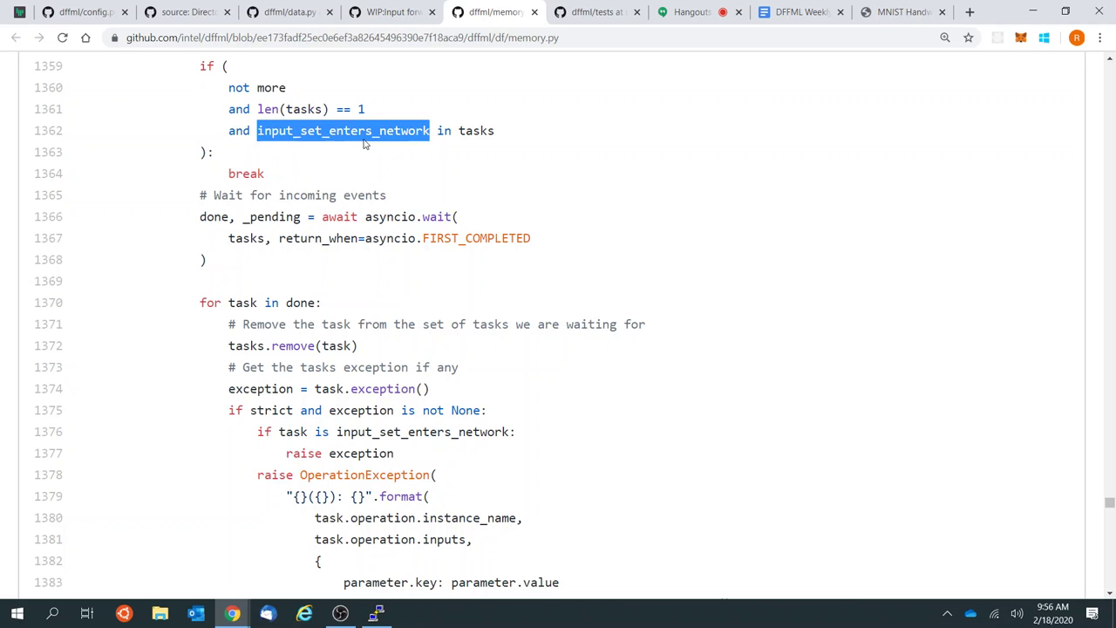
pyautogui.scroll(-1, 355, 199)
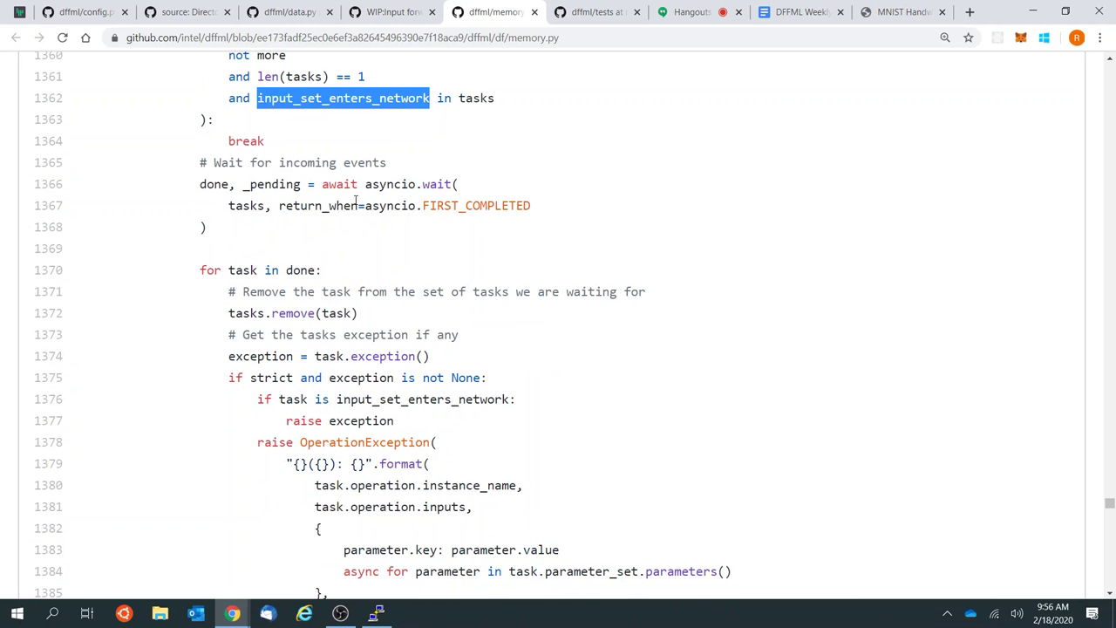
# Step: Examine the break condition of the while tasks loop and the asyncio.wait call that waits for incoming events
pyautogui.scroll(2, 355, 202)
pyautogui.click(355, 201)
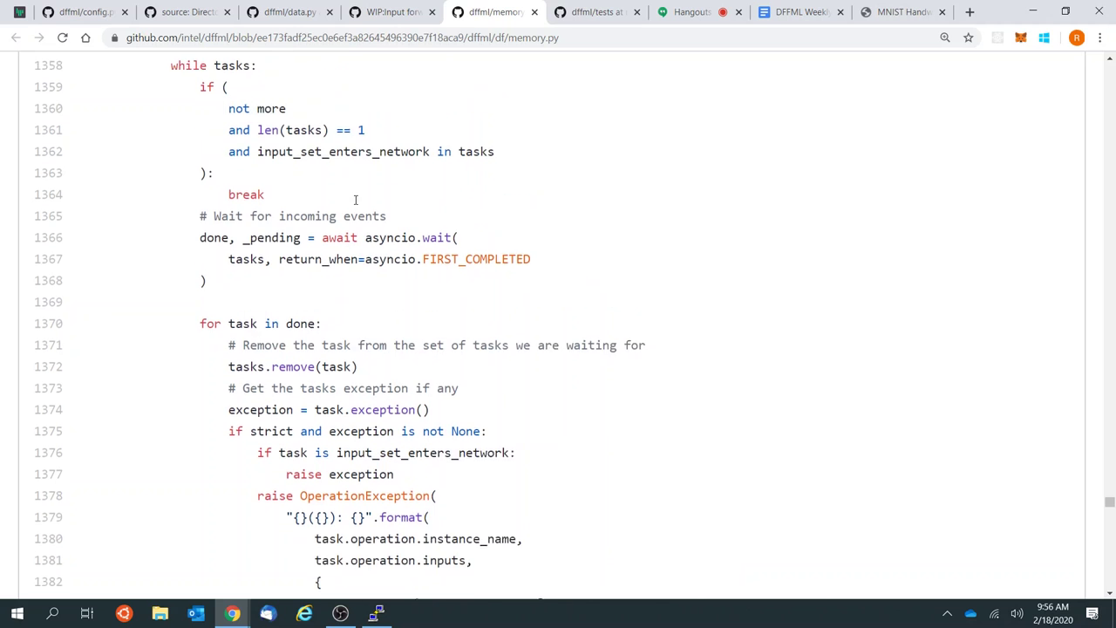
pyautogui.scroll(1, 355, 200)
pyautogui.doubleClick(277, 124)
pyautogui.click(393, 223)
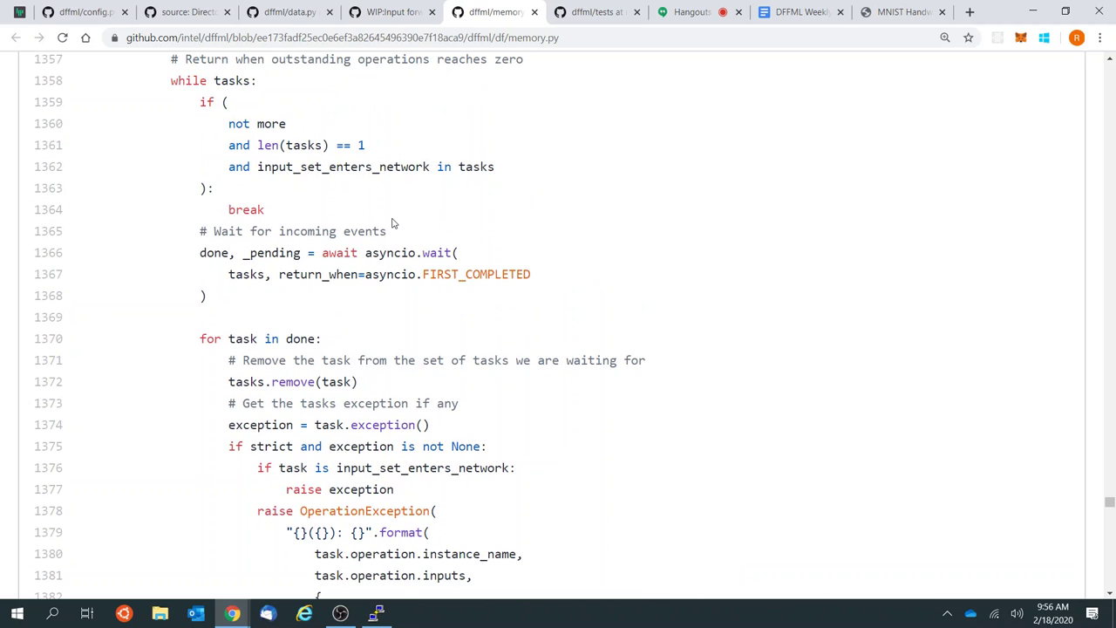
pyautogui.scroll(-1, 393, 220)
pyautogui.scroll(-3, 392, 219)
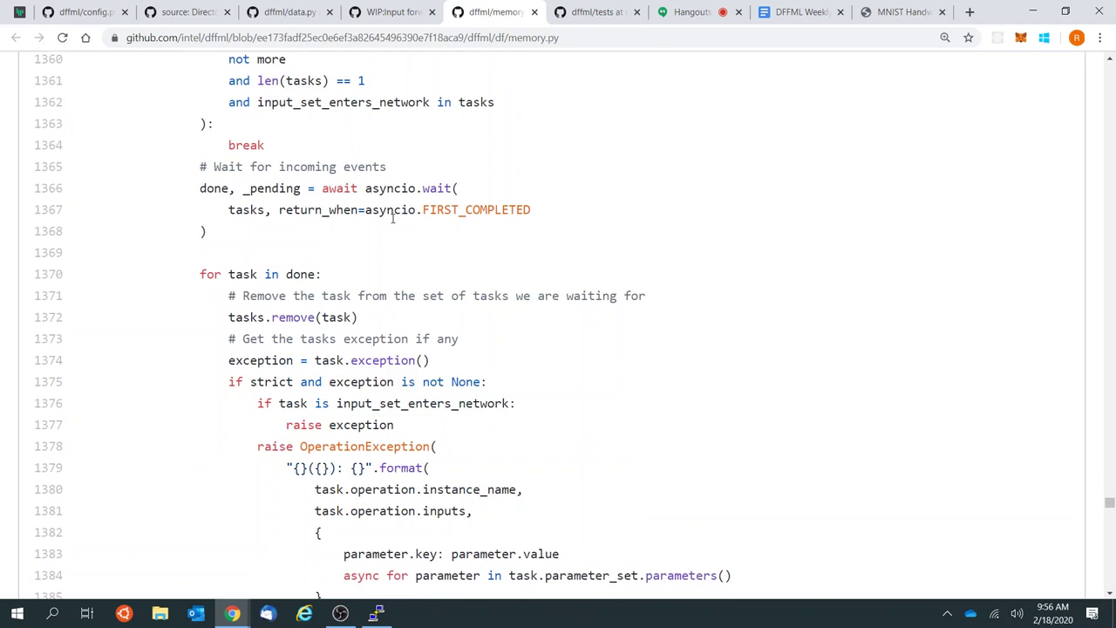
pyautogui.scroll(2, 392, 220)
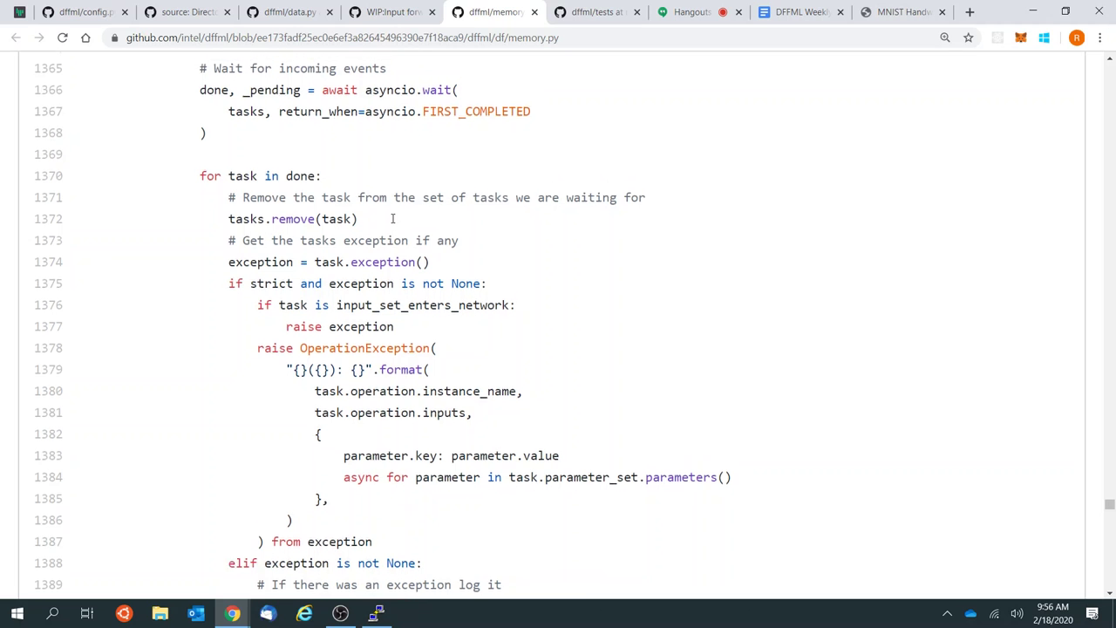
pyautogui.scroll(-2, 393, 222)
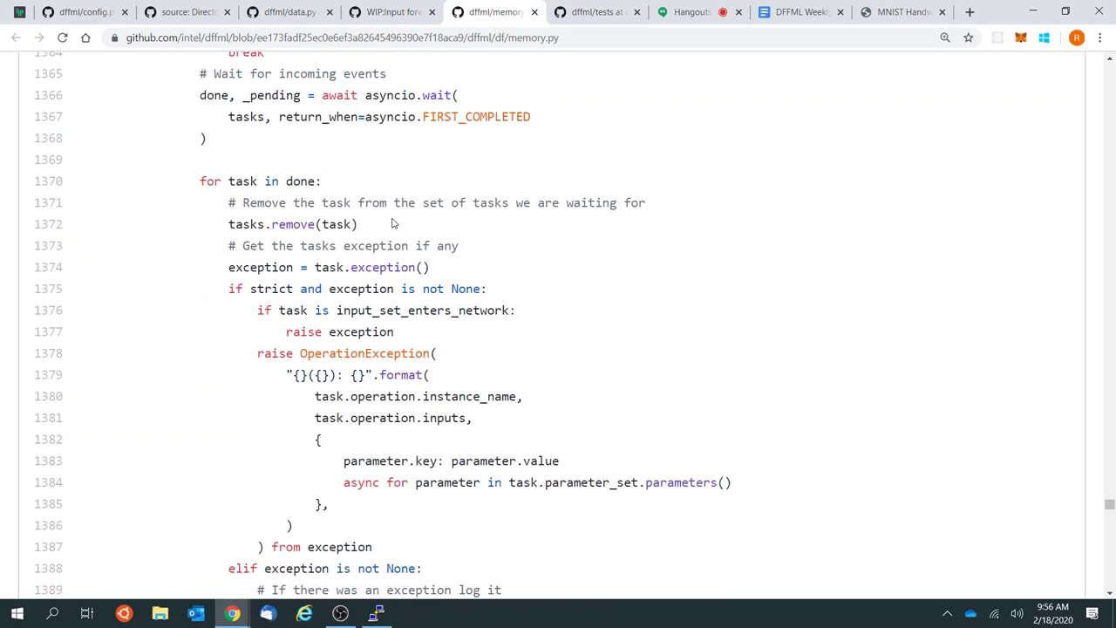
# Step: Read the for task in done loop, covering task removal and the strict exception handling
pyautogui.scroll(-3, 393, 223)
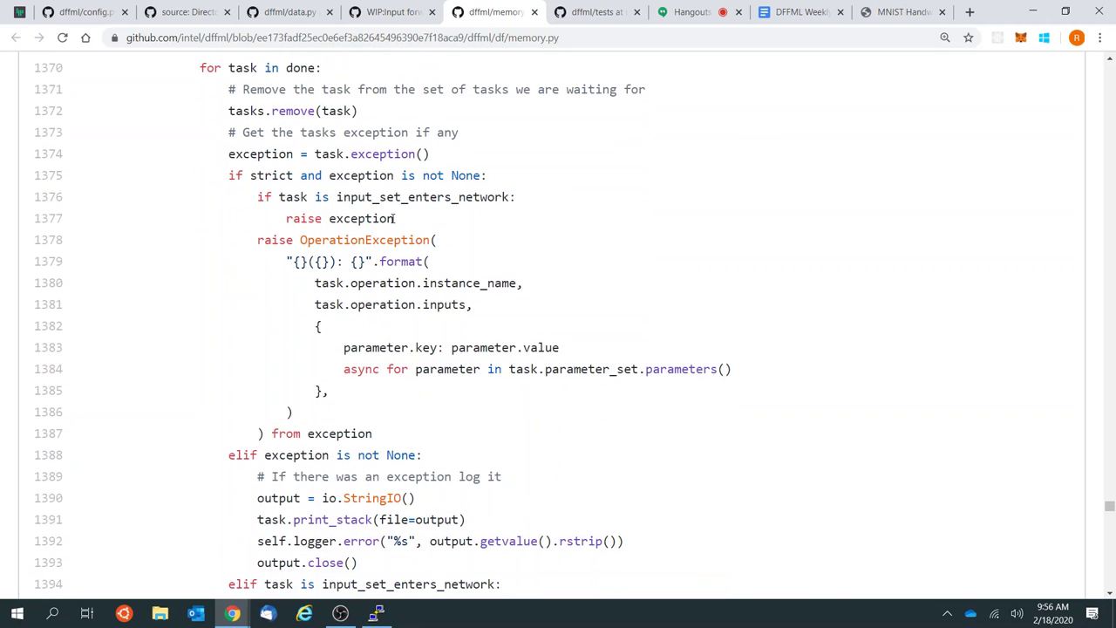
pyautogui.scroll(-1, 393, 220)
pyautogui.scroll(3, 392, 218)
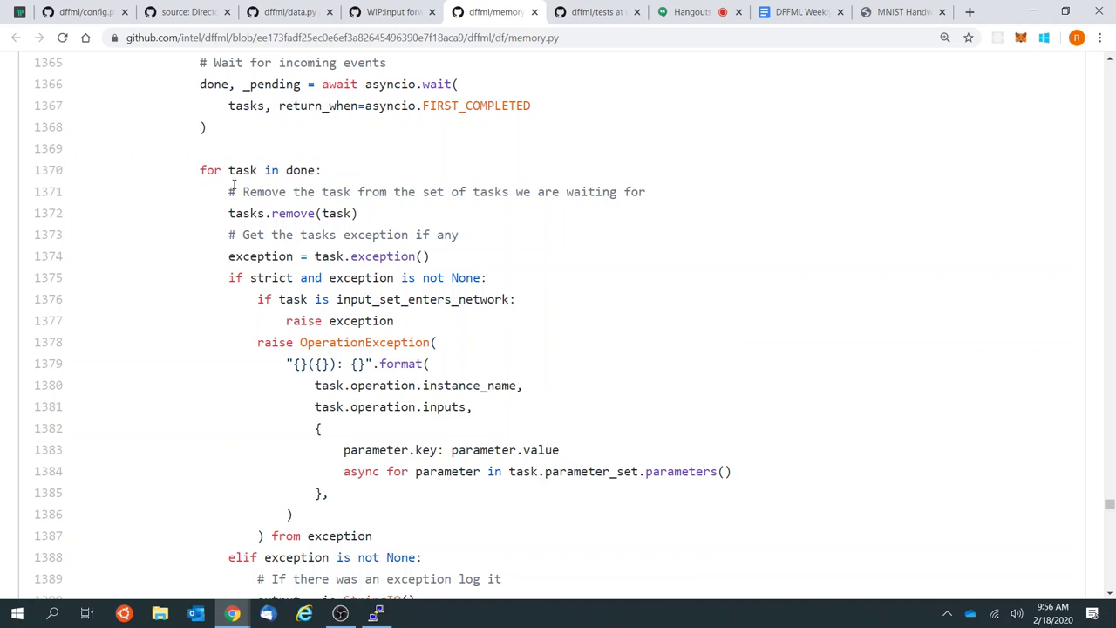
pyautogui.scroll(-2, 371, 250)
pyautogui.scroll(-1, 371, 250)
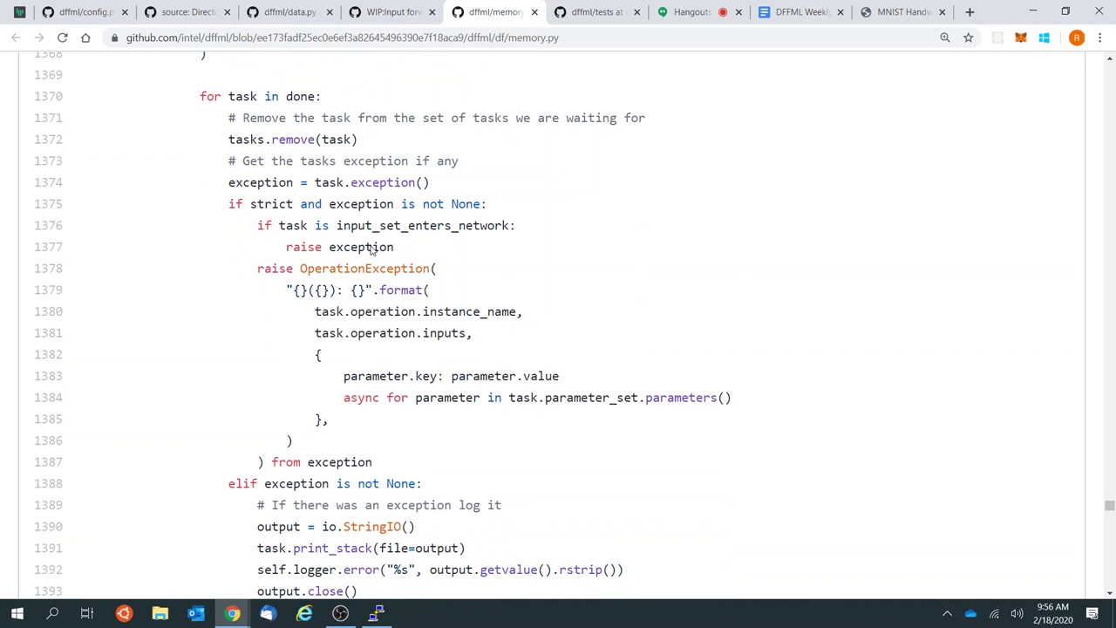
pyautogui.scroll(-3, 371, 250)
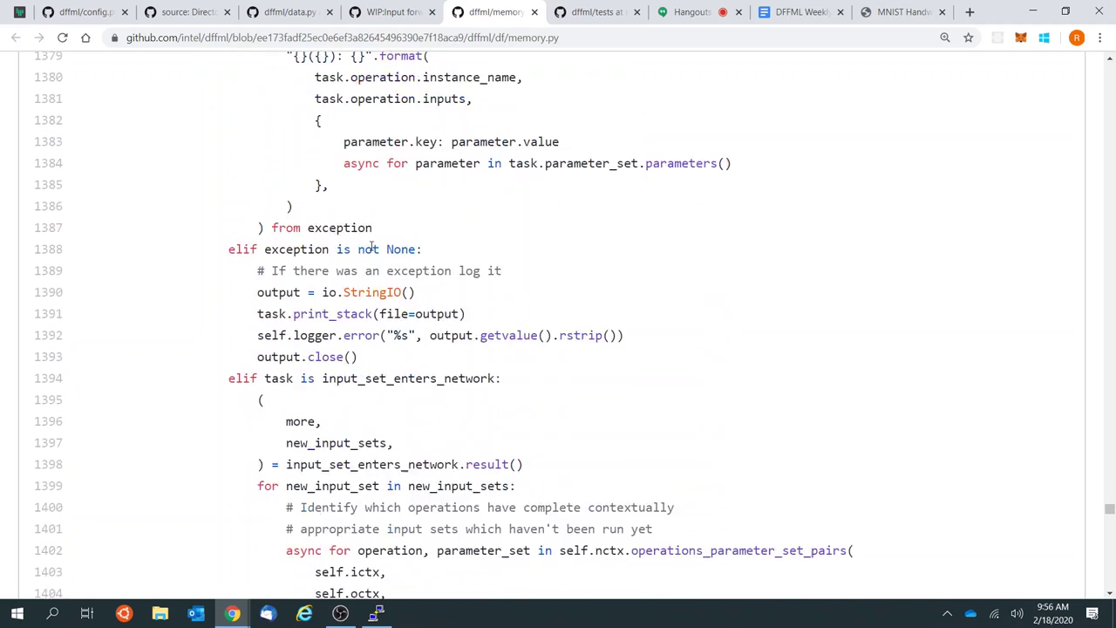
# Step: Examine the input_set_enters_network branch through operation dispatch, highlighting new_input_sets and new_input_set around the for loop on line 1399
pyautogui.scroll(-2, 371, 246)
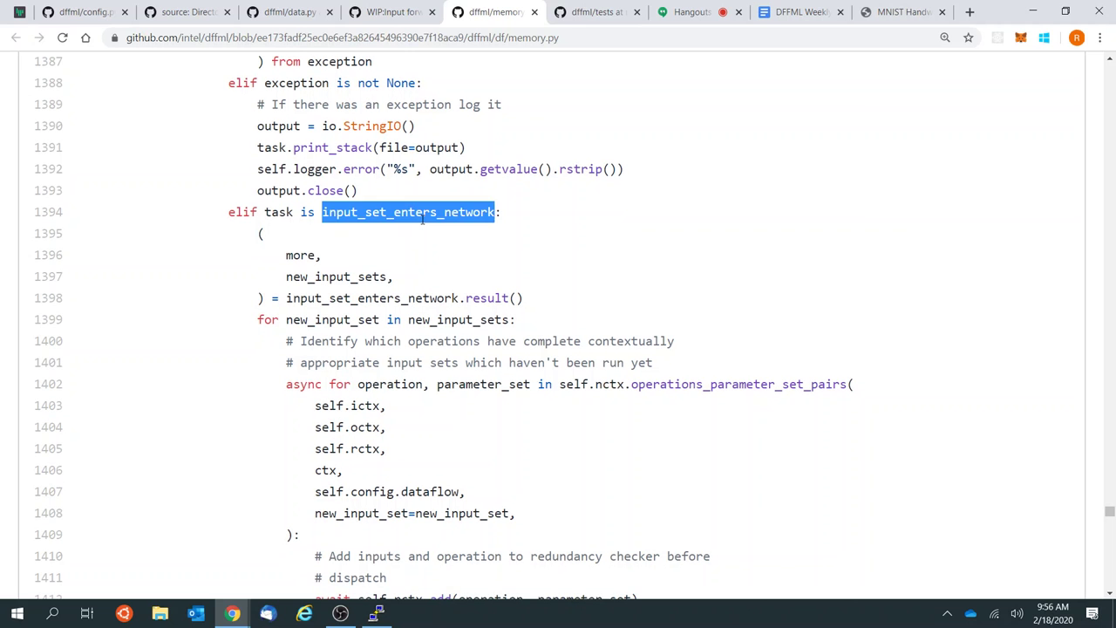
pyautogui.scroll(-2, 427, 254)
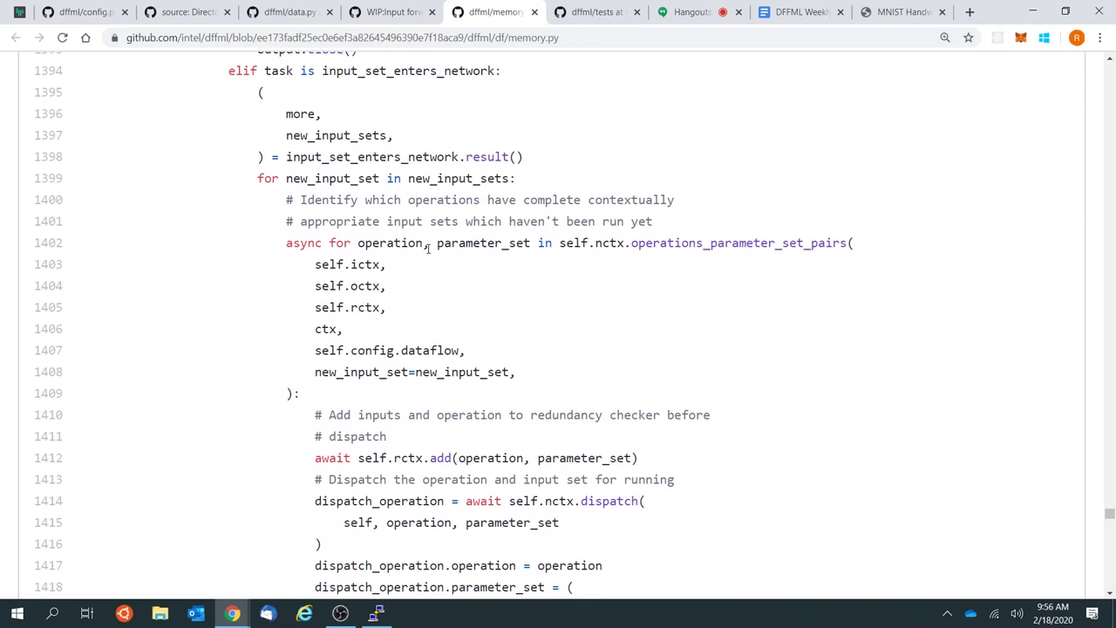
pyautogui.scroll(-4, 744, 472)
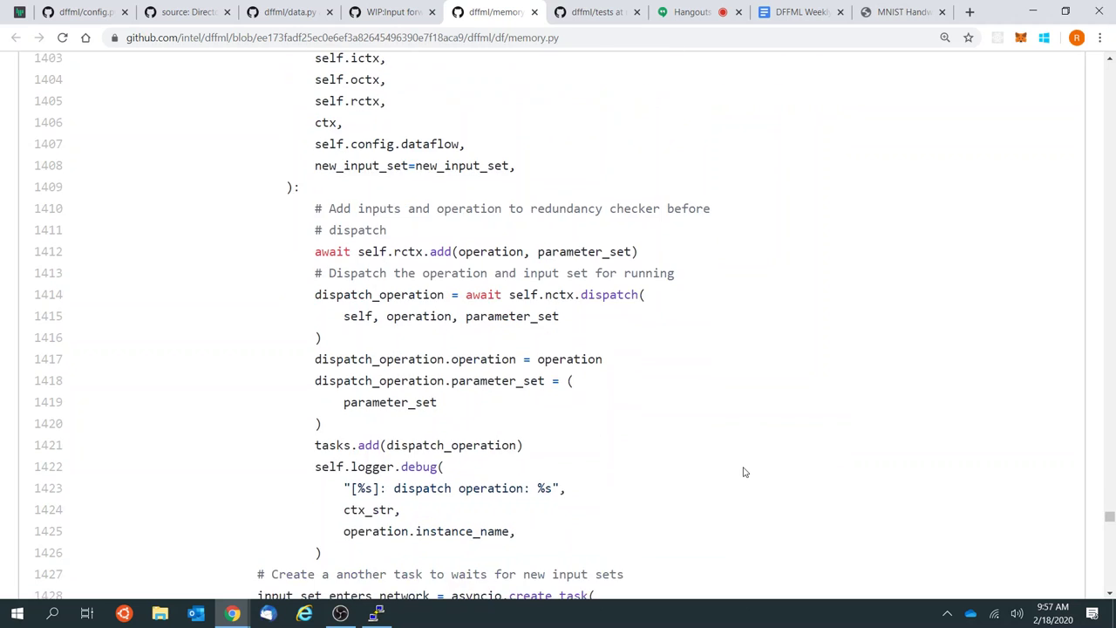
pyautogui.scroll(1, 744, 472)
pyautogui.scroll(2, 744, 472)
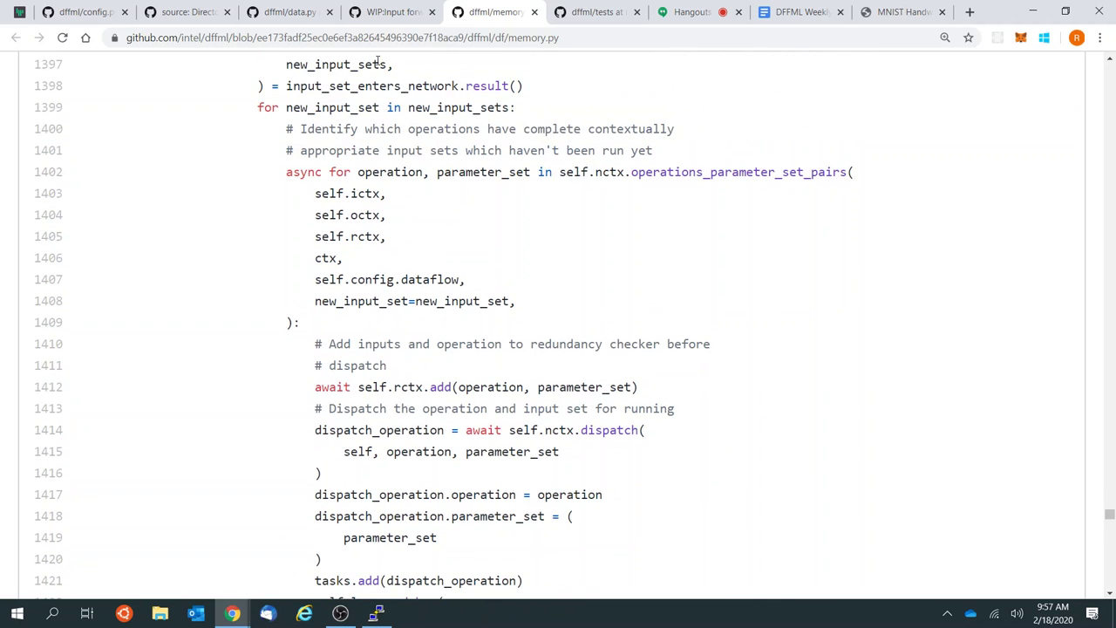
pyautogui.scroll(1, 515, 199)
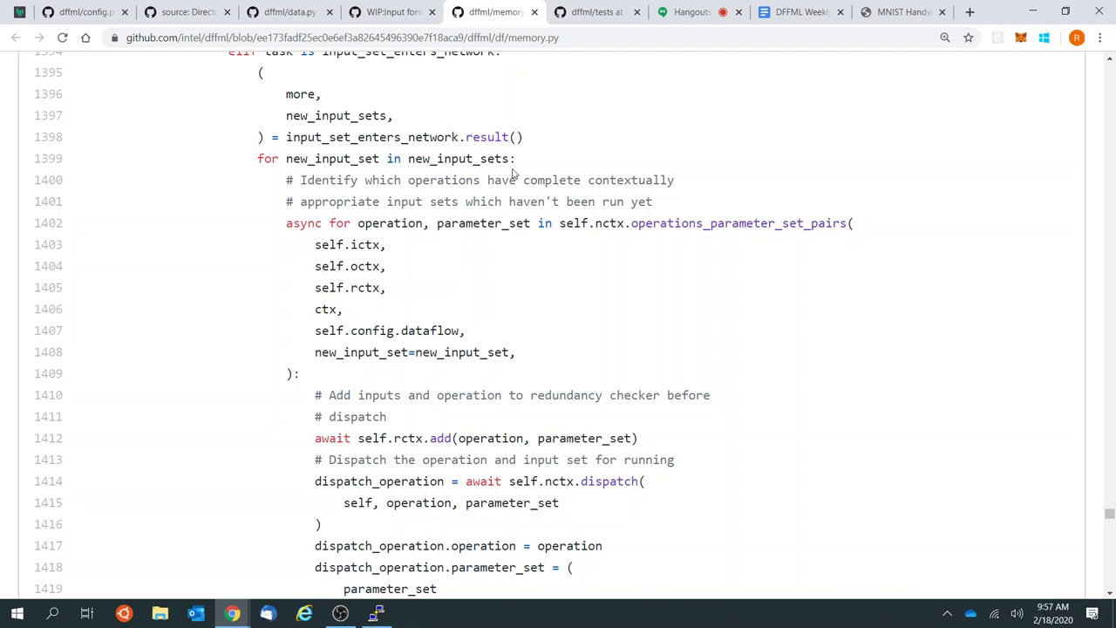
pyautogui.scroll(1, 388, 195)
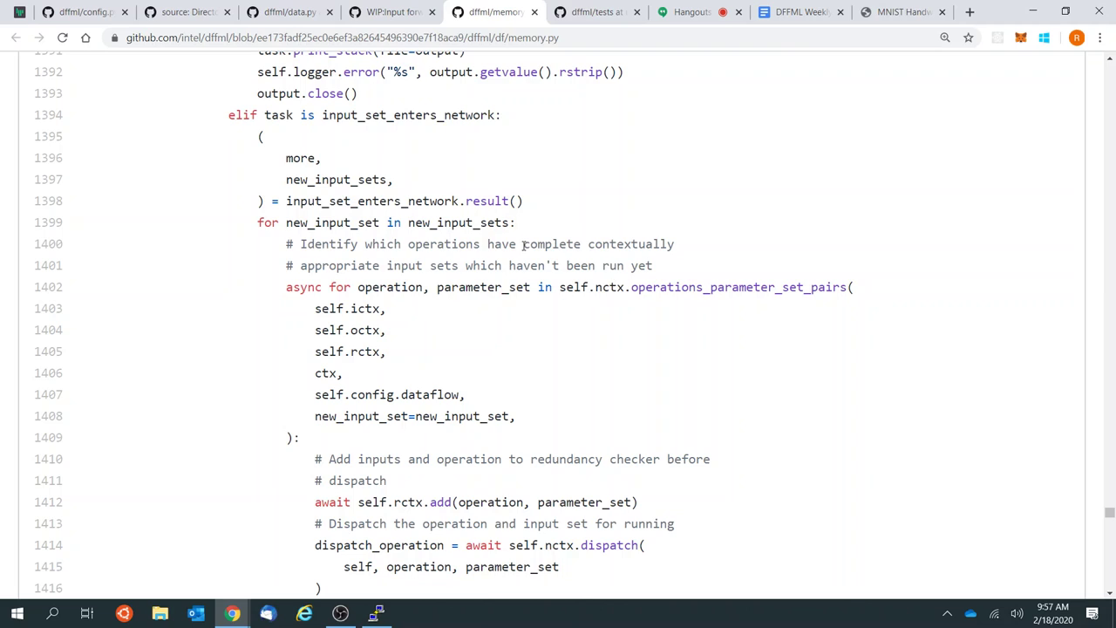
pyautogui.doubleClick(454, 222)
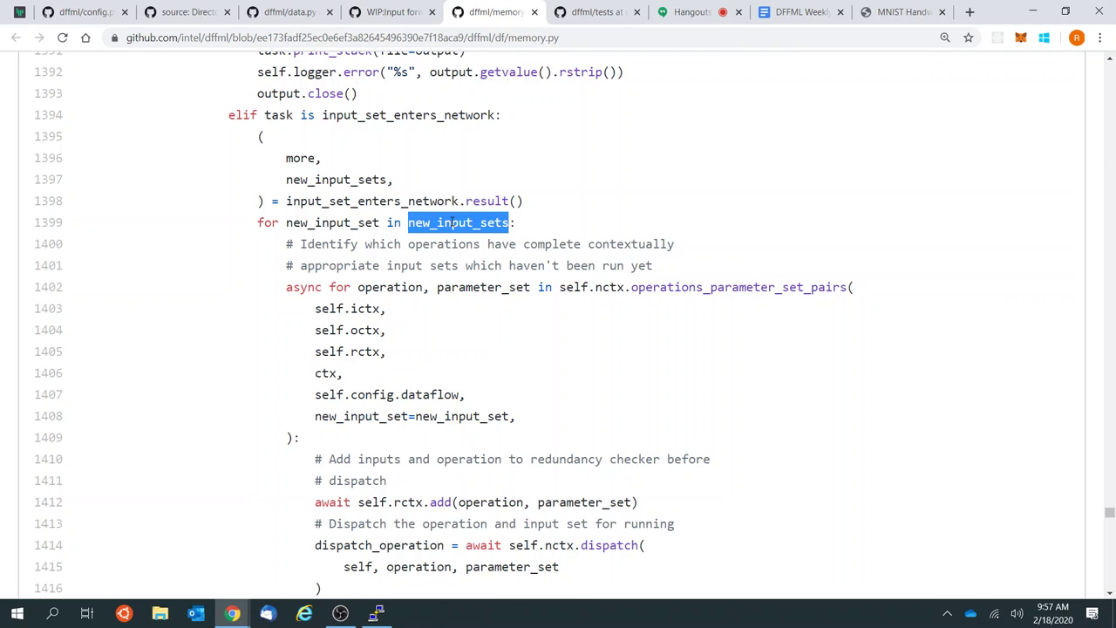
pyautogui.doubleClick(331, 180)
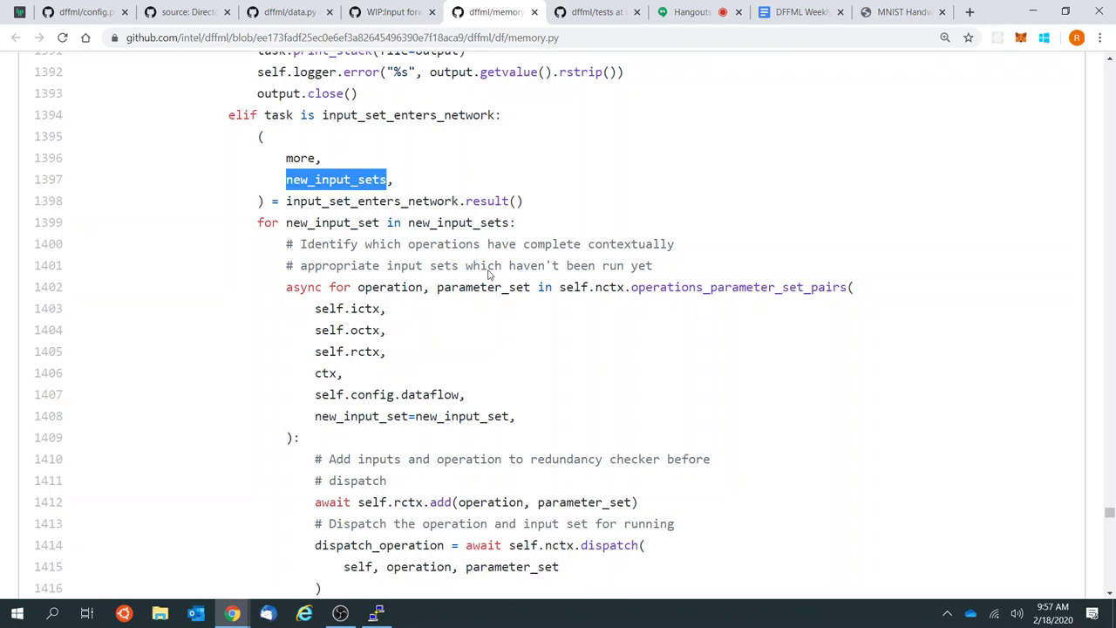
pyautogui.doubleClick(334, 222)
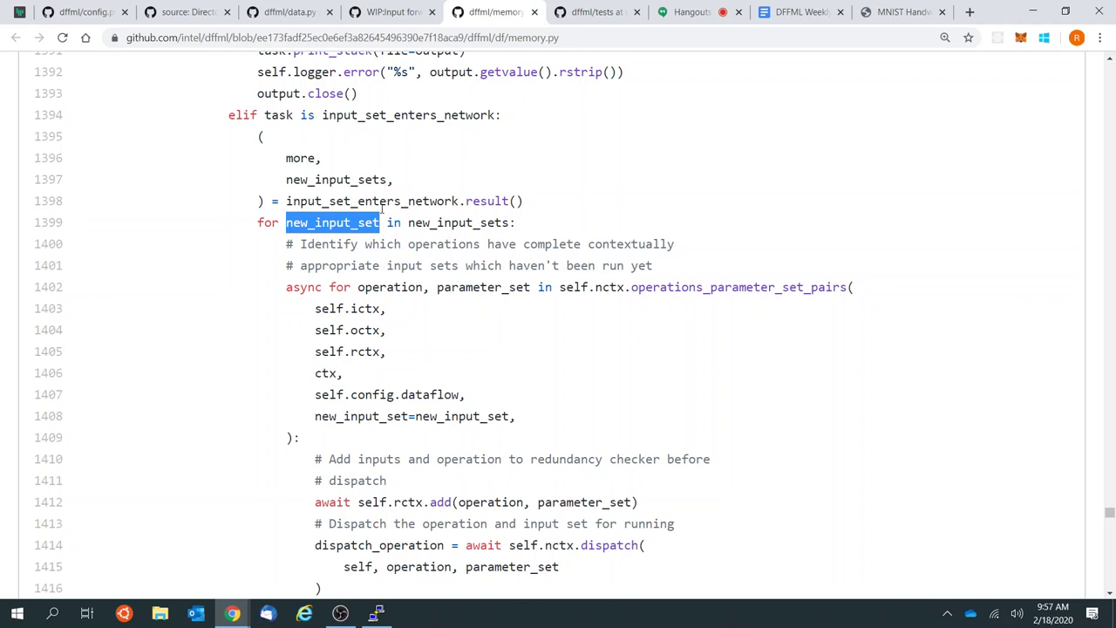
# Step: Find the start of run_operations_for_ctx and highlight added, create_task and the input_set_enters_network argument on lines 1354–1355
pyautogui.scroll(3, 376, 153)
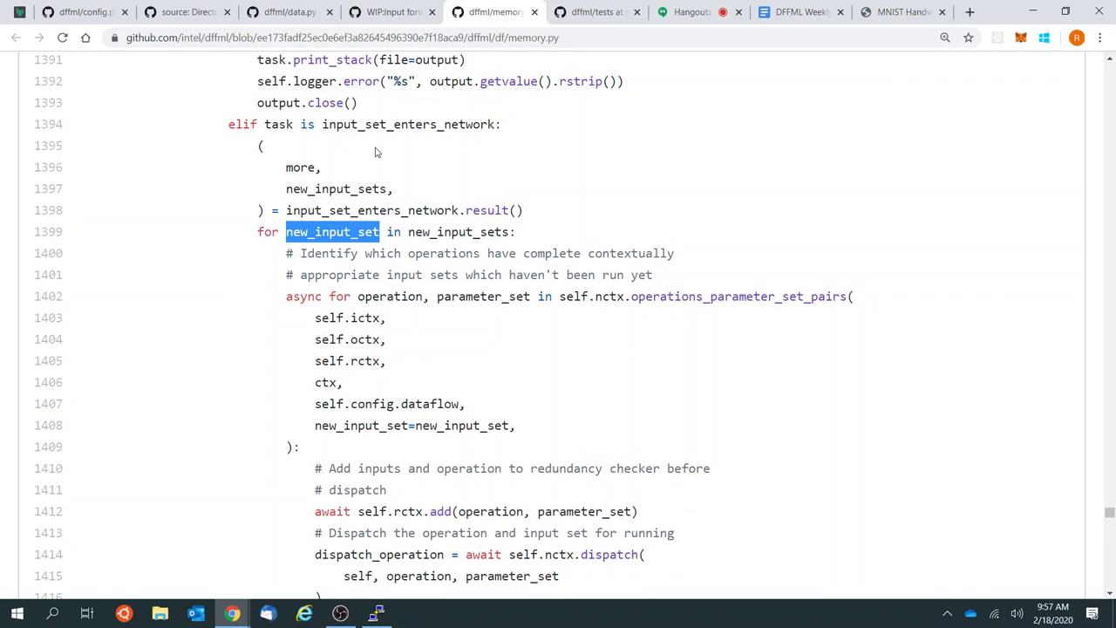
pyautogui.scroll(15, 376, 148)
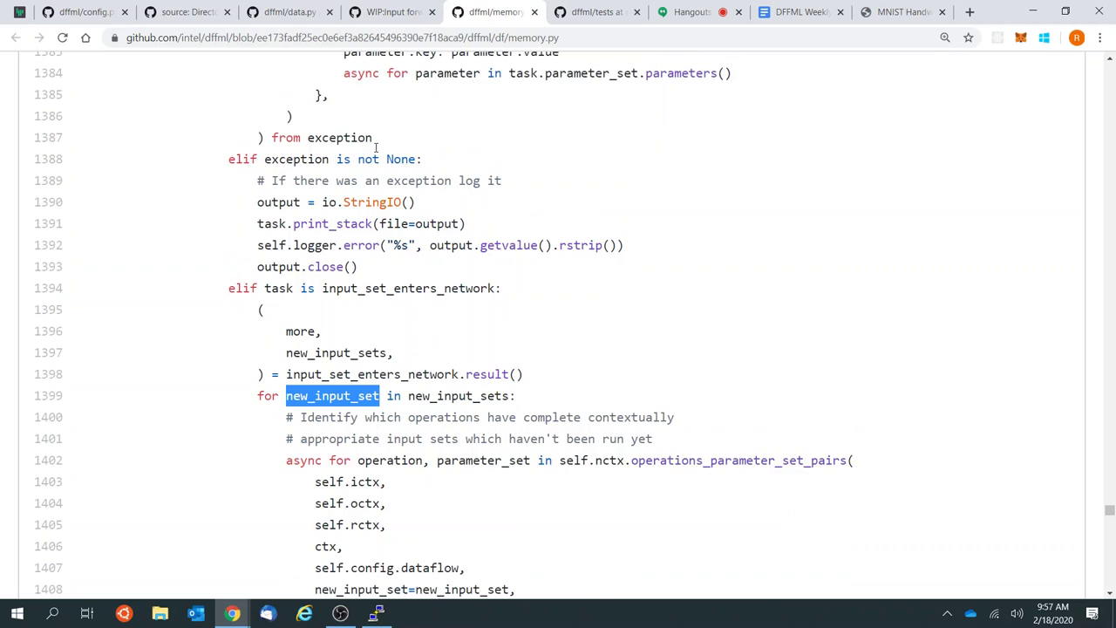
pyautogui.scroll(3, 376, 150)
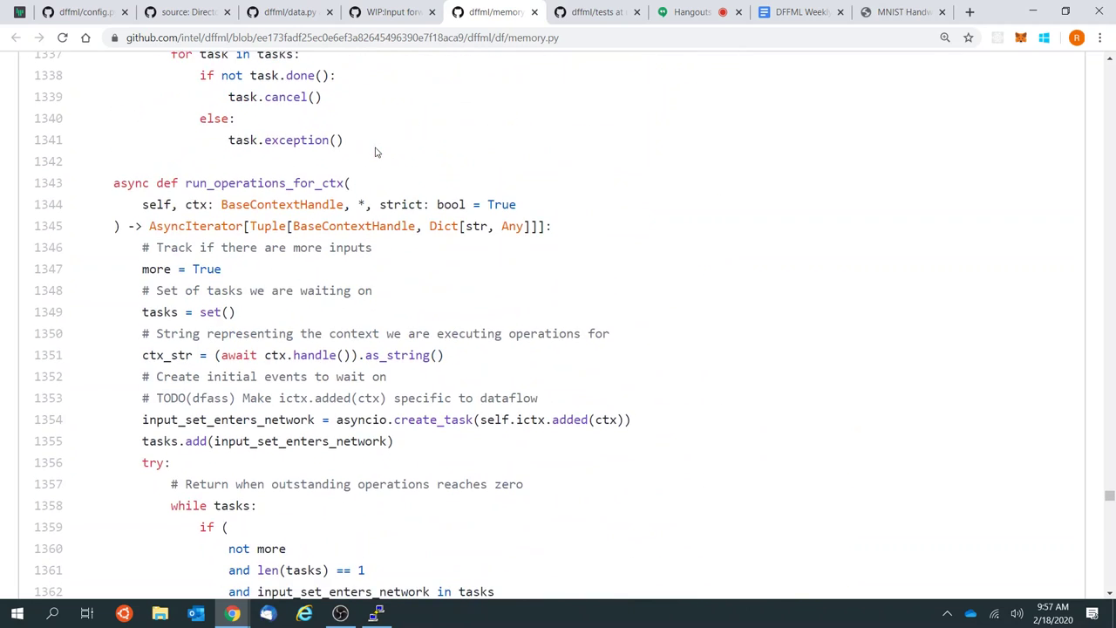
pyautogui.scroll(1, 376, 153)
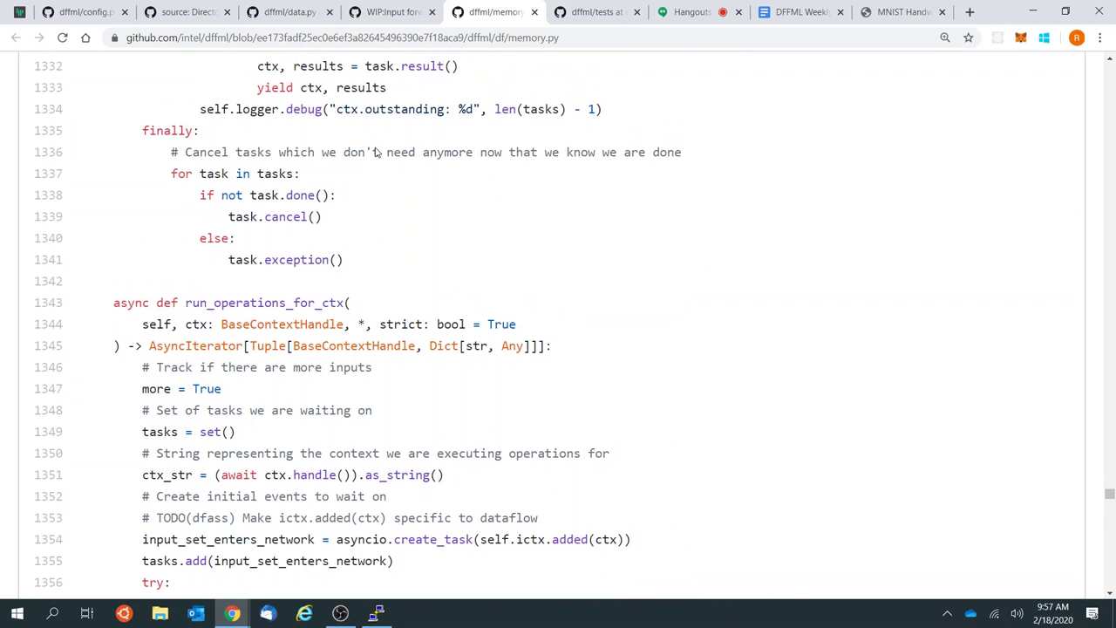
pyautogui.scroll(-2, 376, 152)
pyautogui.scroll(-2, 376, 153)
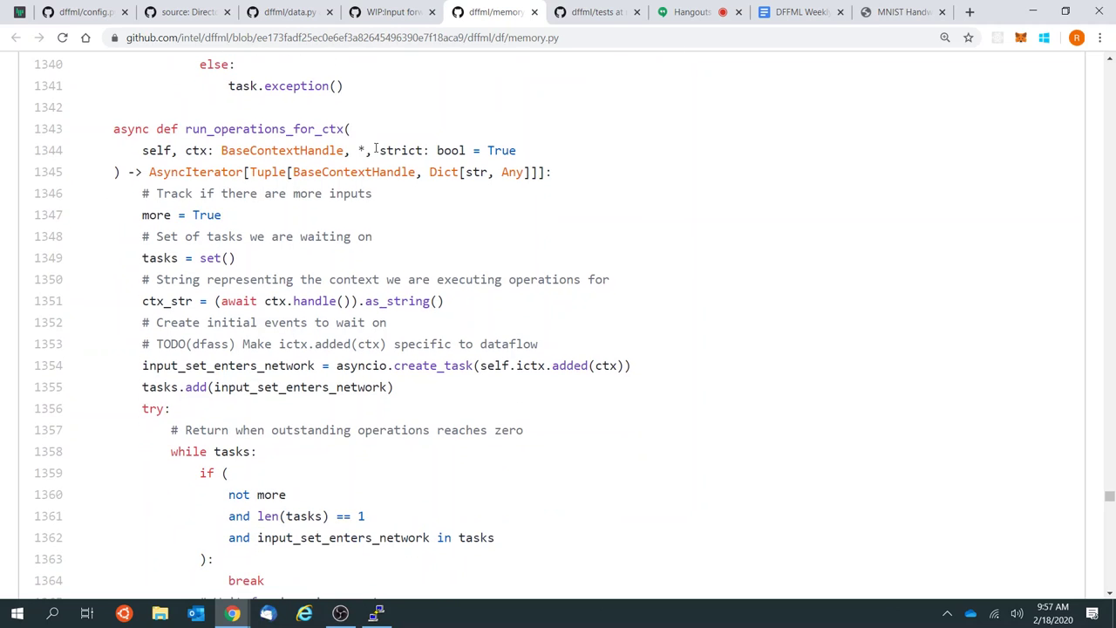
pyautogui.doubleClick(450, 370)
pyautogui.doubleClick(562, 370)
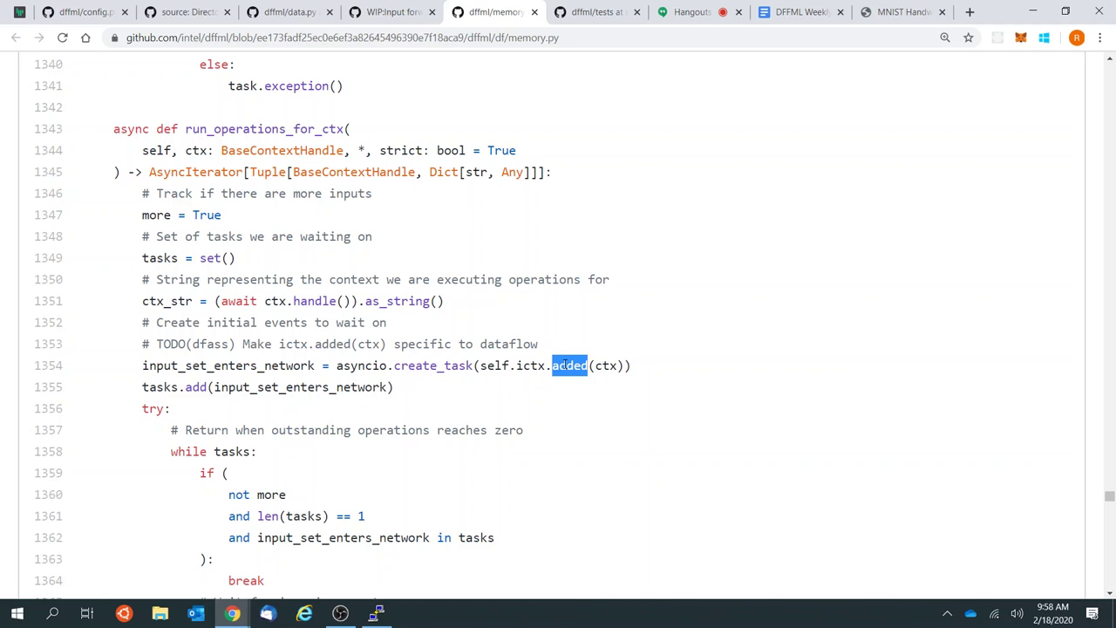
pyautogui.doubleClick(418, 365)
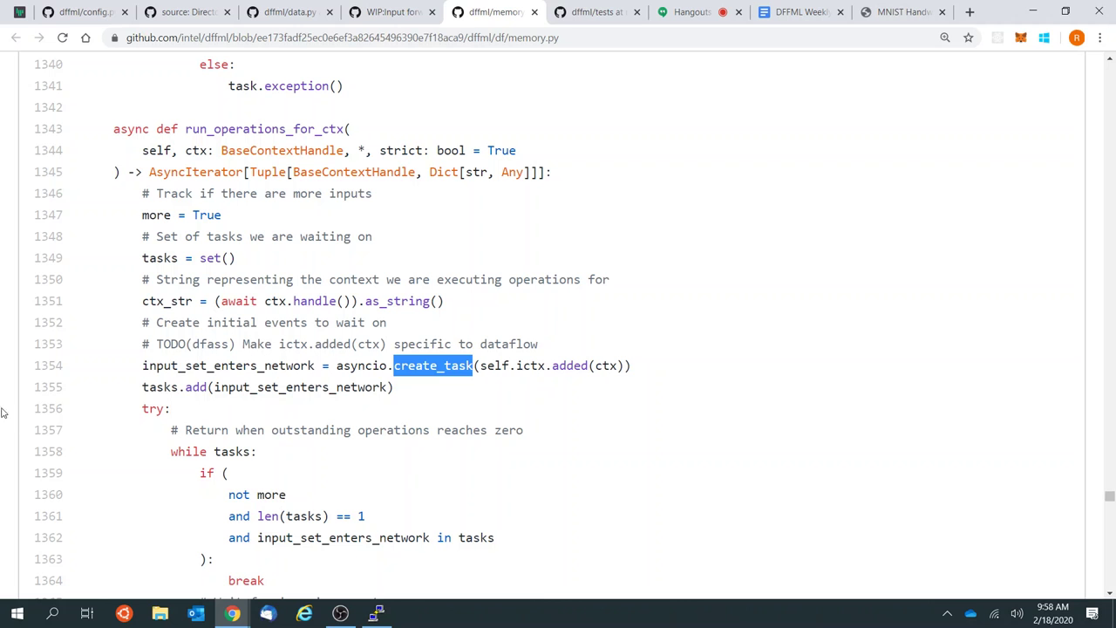
pyautogui.moveTo(272, 388); pyautogui.dragTo(267, 410)
pyautogui.doubleClick(287, 387)
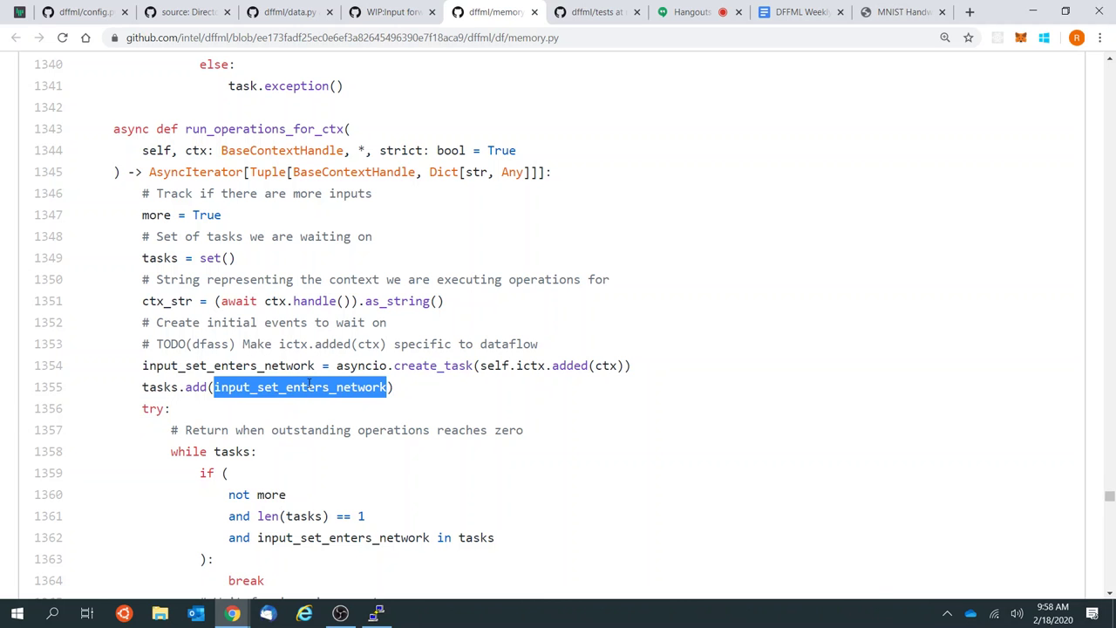
# Step: Trace input_set_enters_network between the asyncio.wait call and line 1398, highlighting the variable and its result() call there
pyautogui.scroll(-6, 309, 383)
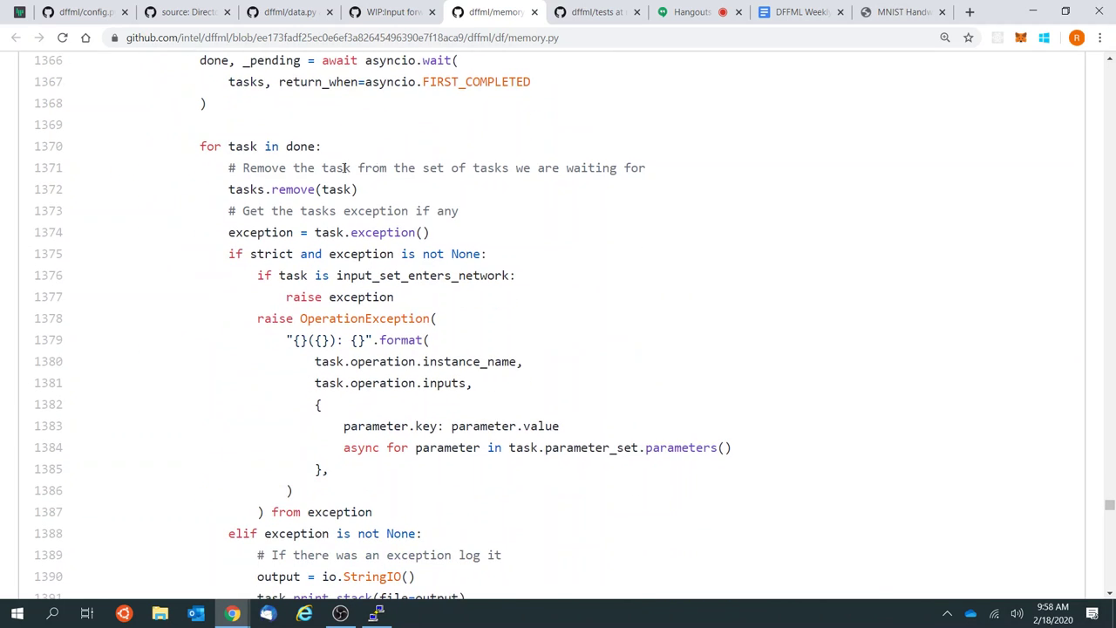
pyautogui.scroll(2, 478, 186)
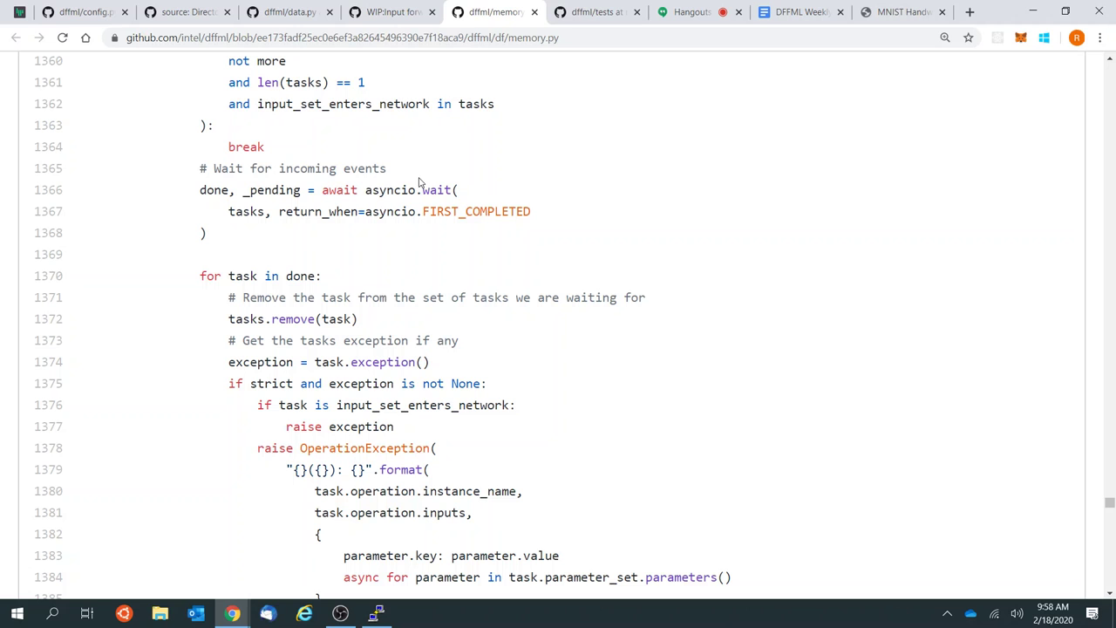
pyautogui.scroll(-2, 419, 182)
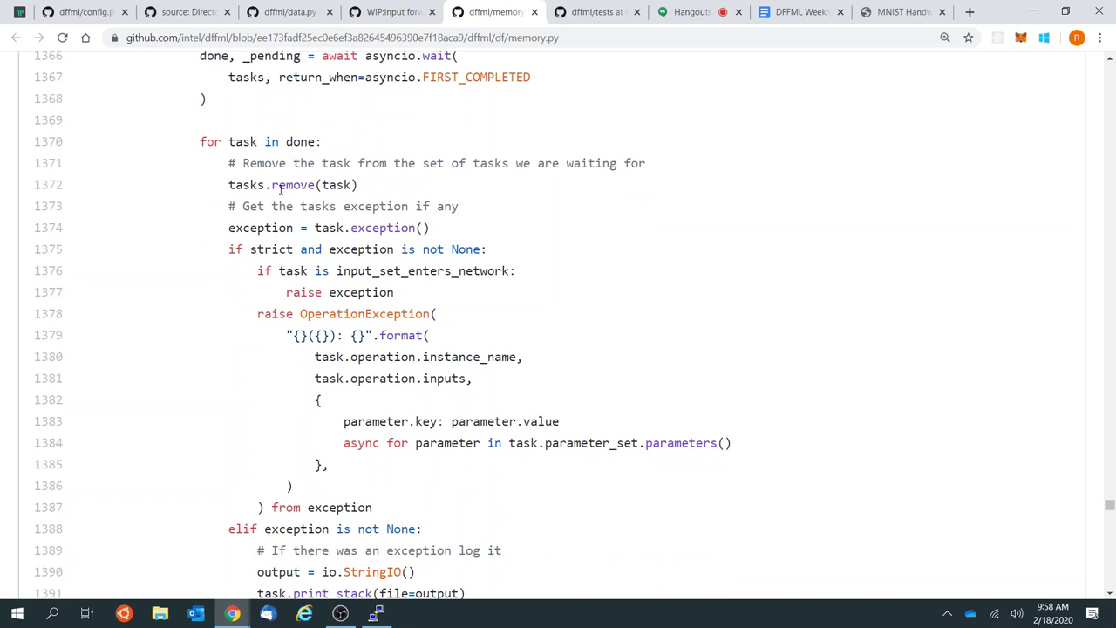
pyautogui.scroll(-2, 353, 251)
pyautogui.scroll(-3, 353, 251)
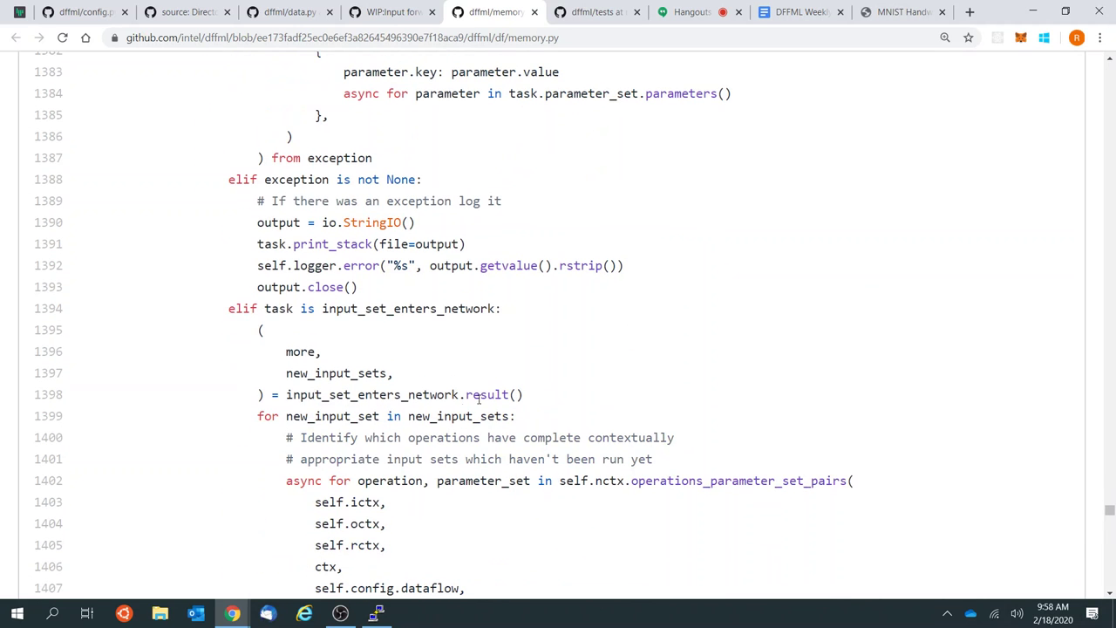
pyautogui.doubleClick(364, 400)
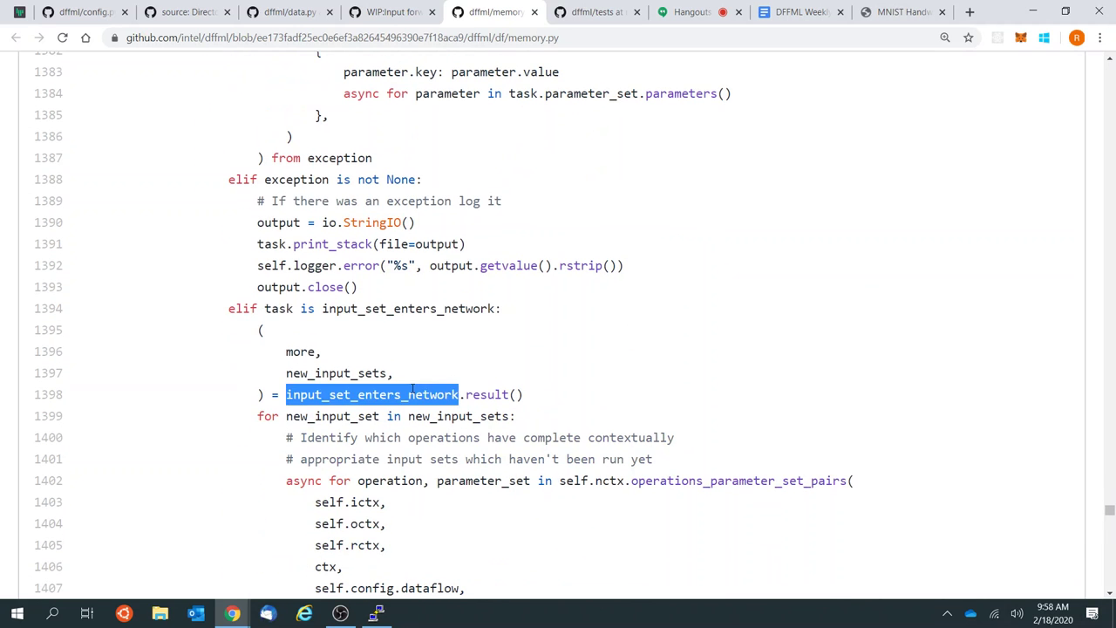
pyautogui.doubleClick(478, 395)
pyautogui.scroll(4, 345, 288)
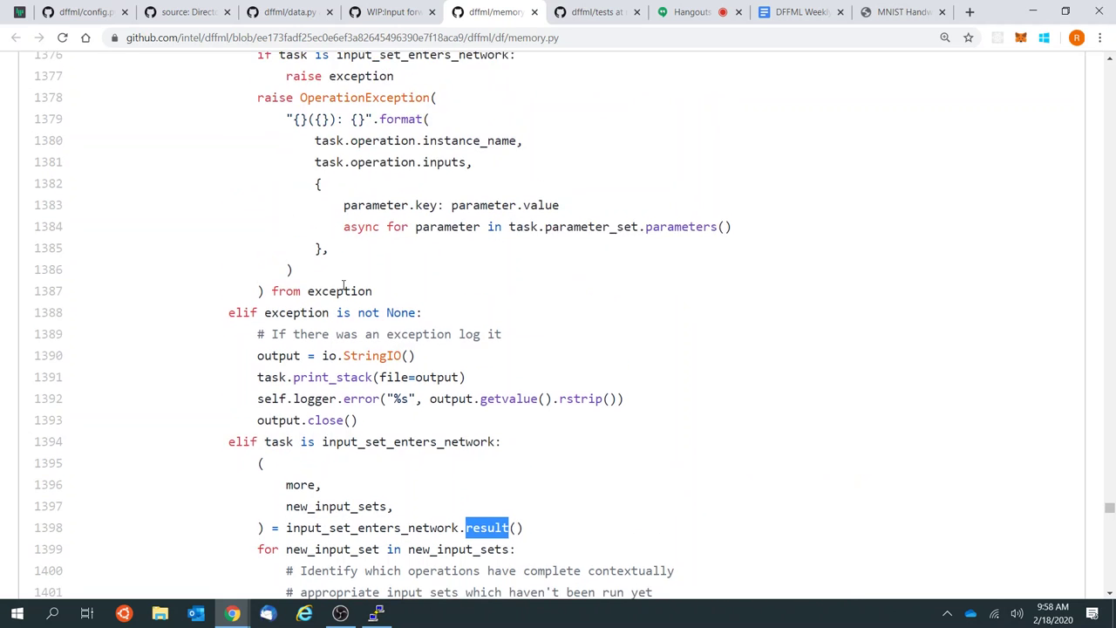
pyautogui.scroll(4, 344, 288)
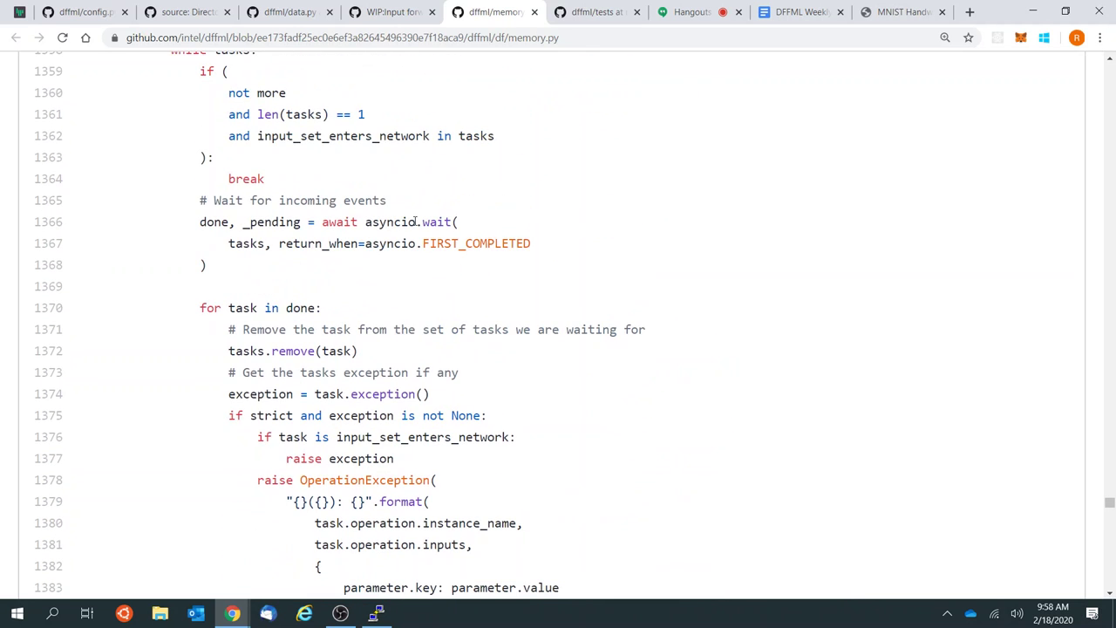
pyautogui.scroll(-3, 356, 335)
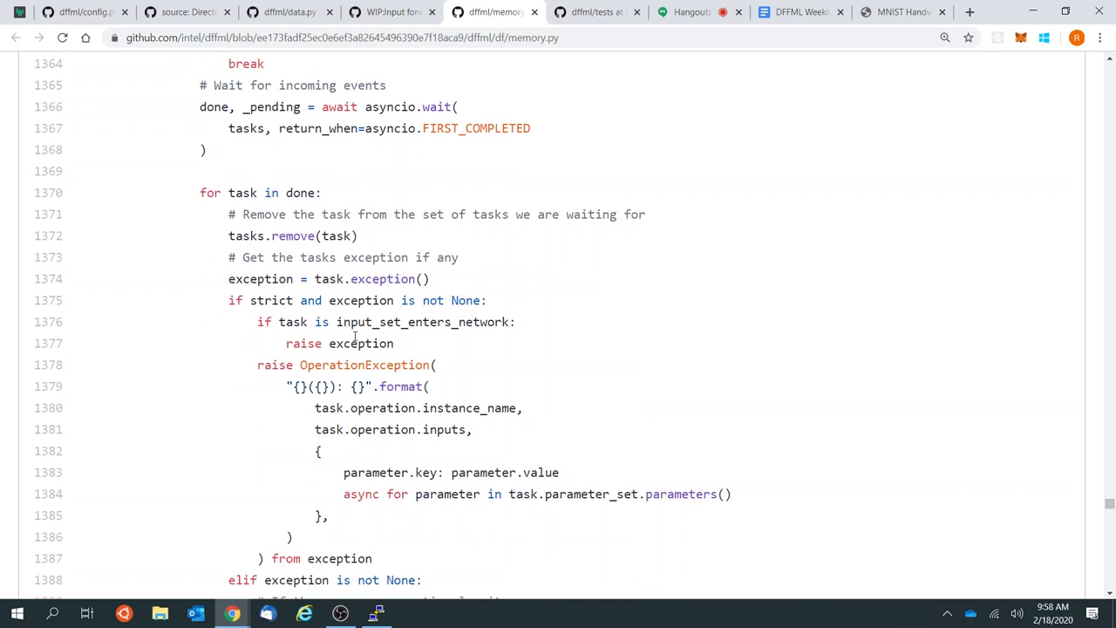
pyautogui.scroll(-5, 356, 338)
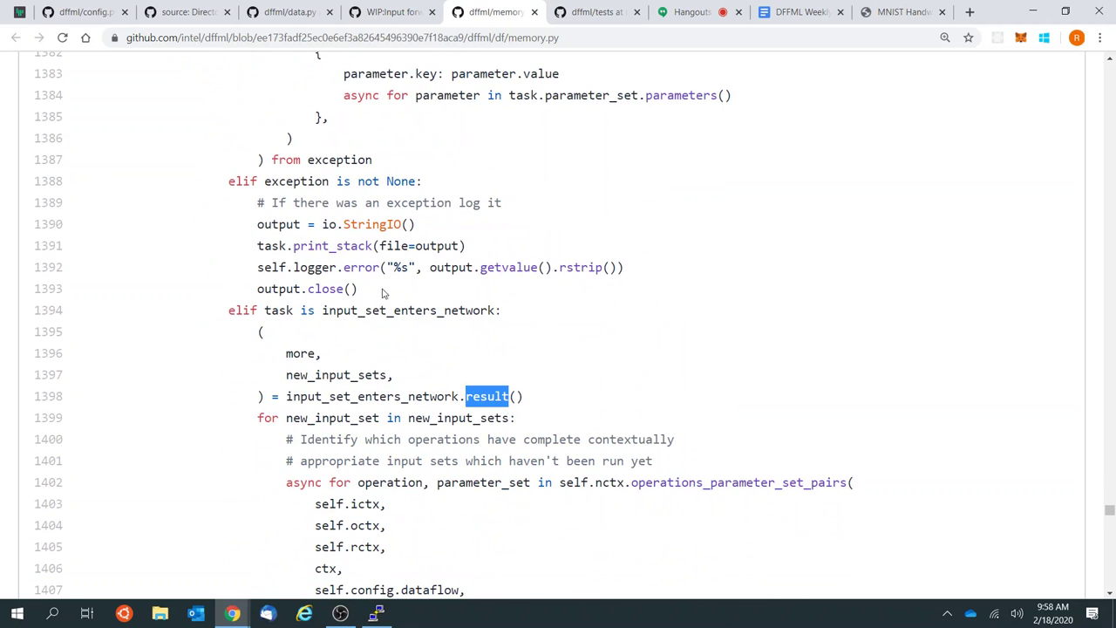
# Step: Highlight input_set_enters_network and result on line 1398, along with the unpacked more and new_input_sets on lines 1396–1397
pyautogui.doubleClick(335, 397)
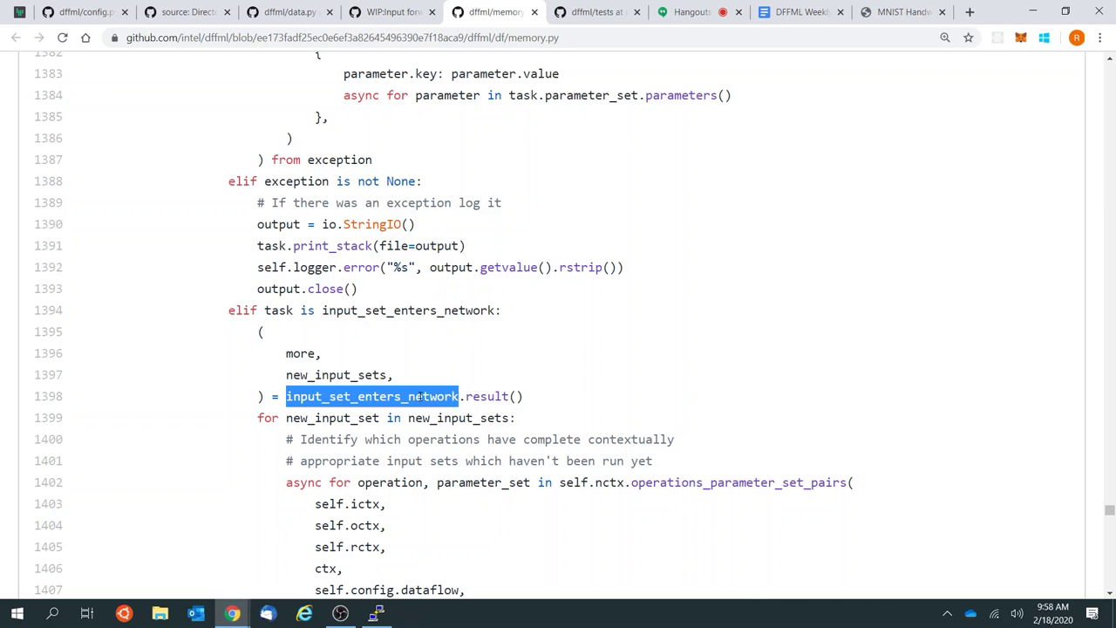
pyautogui.scroll(-1, 420, 397)
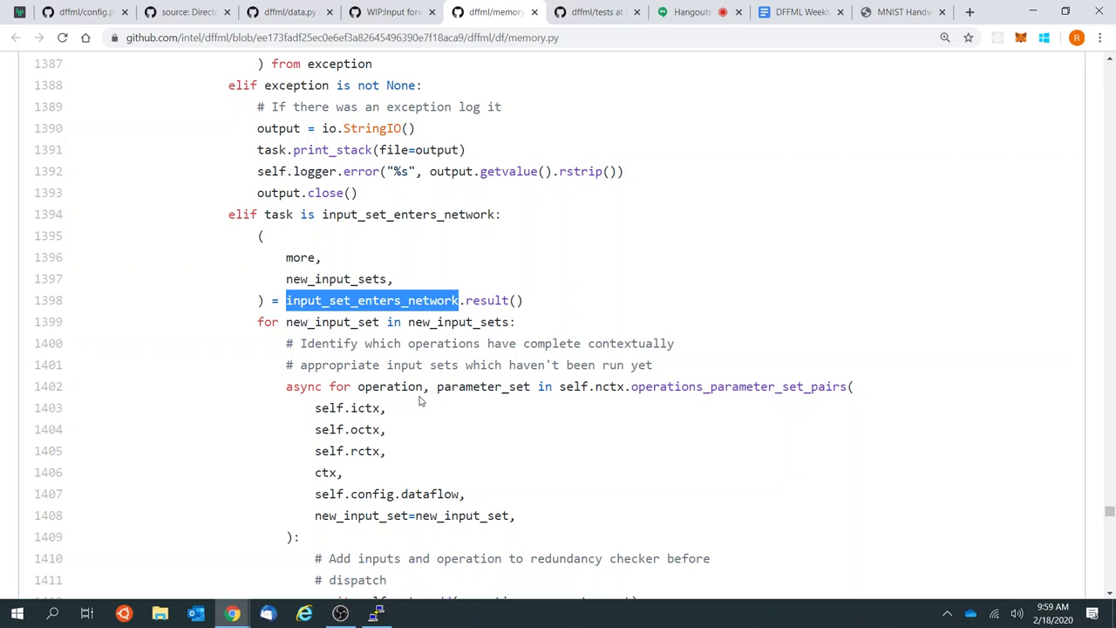
pyautogui.doubleClick(482, 300)
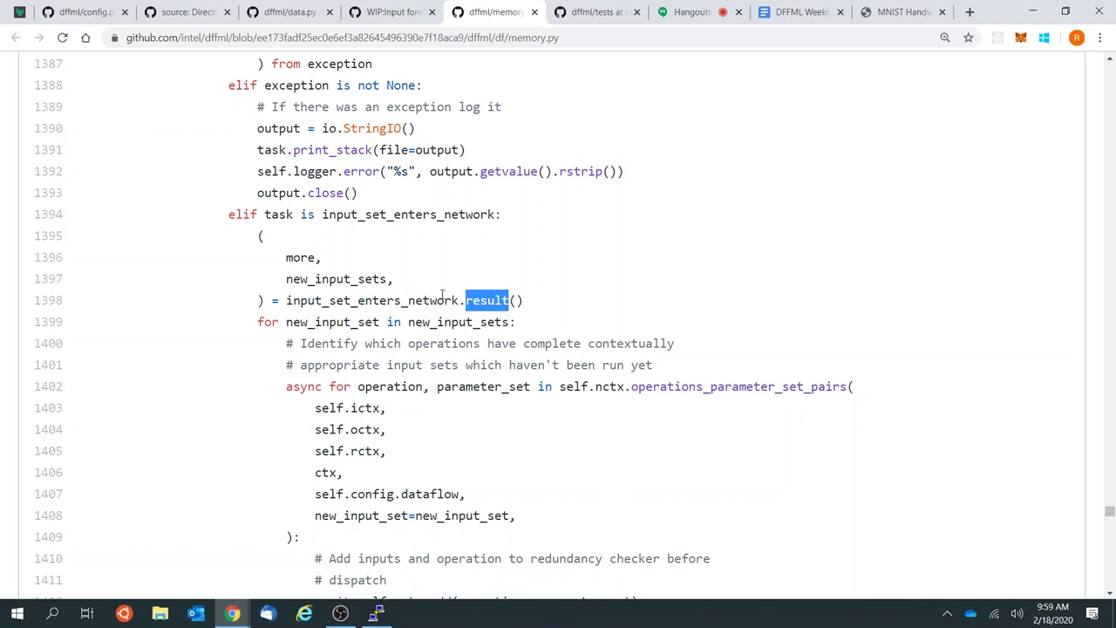
pyautogui.doubleClick(290, 256)
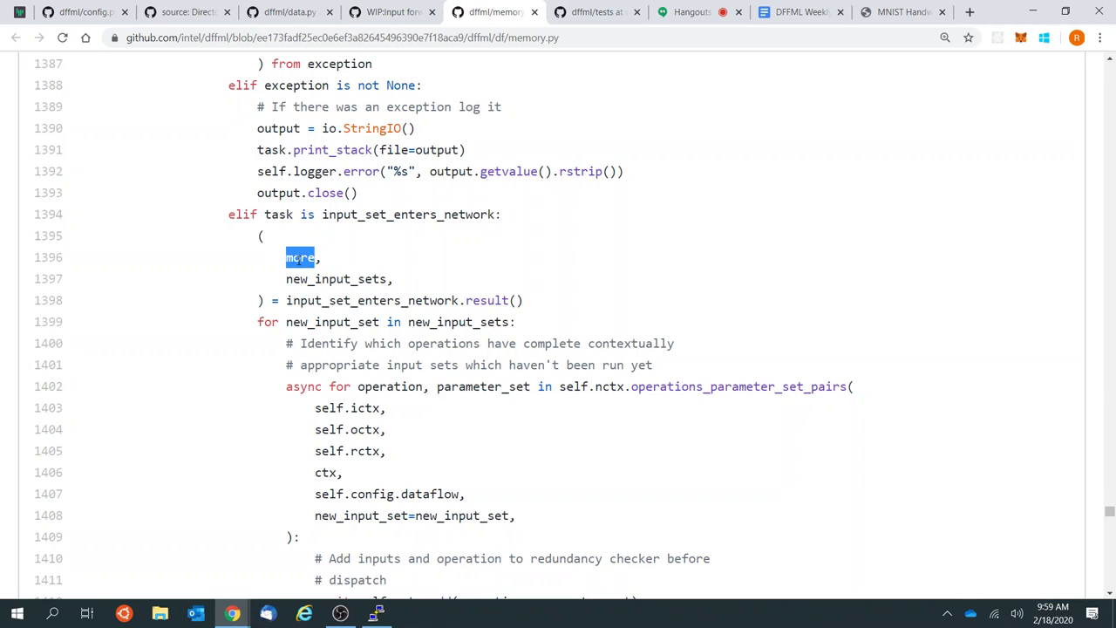
pyautogui.doubleClick(325, 281)
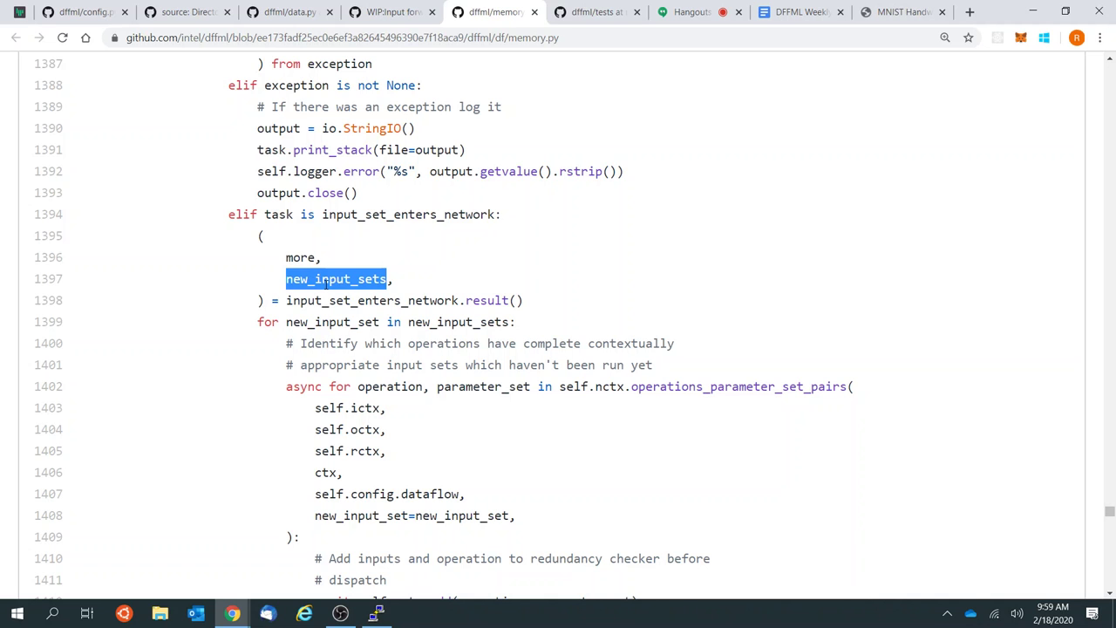
# Step: Compare the loop variable new_input_set with the new_input_sets collection on line 1399, highlighting each in turn
pyautogui.scroll(-3, 325, 283)
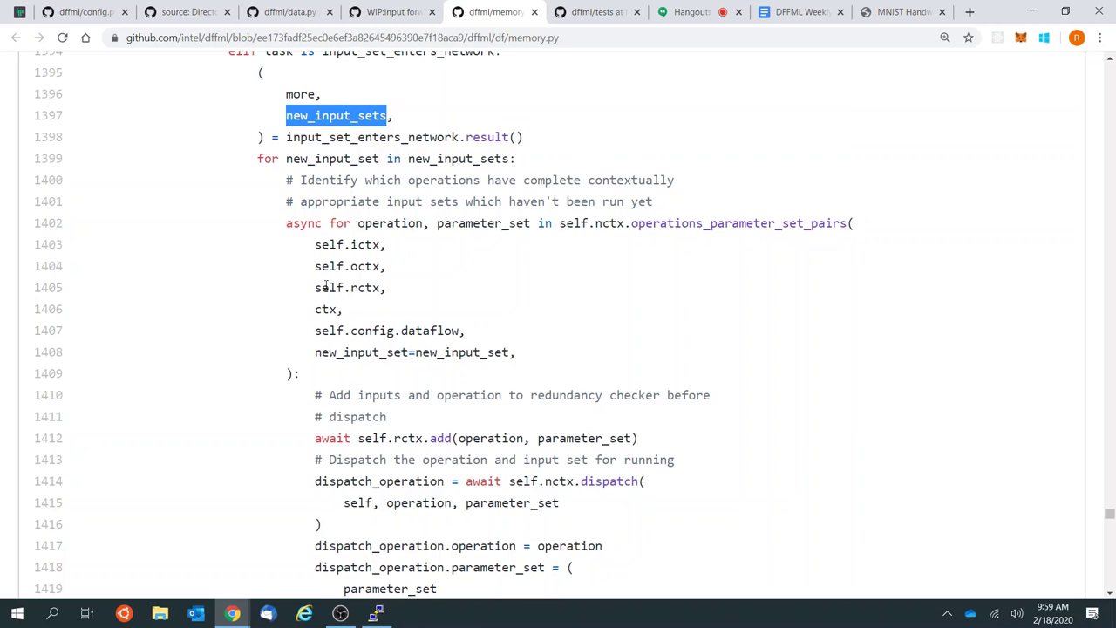
pyautogui.scroll(-1, 326, 284)
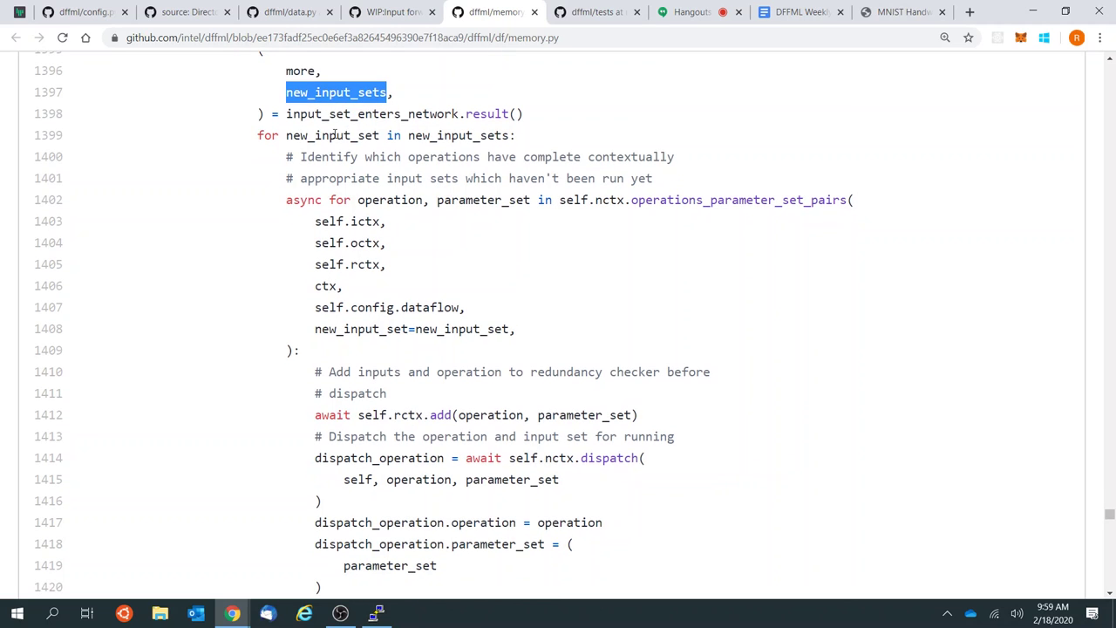
pyautogui.doubleClick(334, 135)
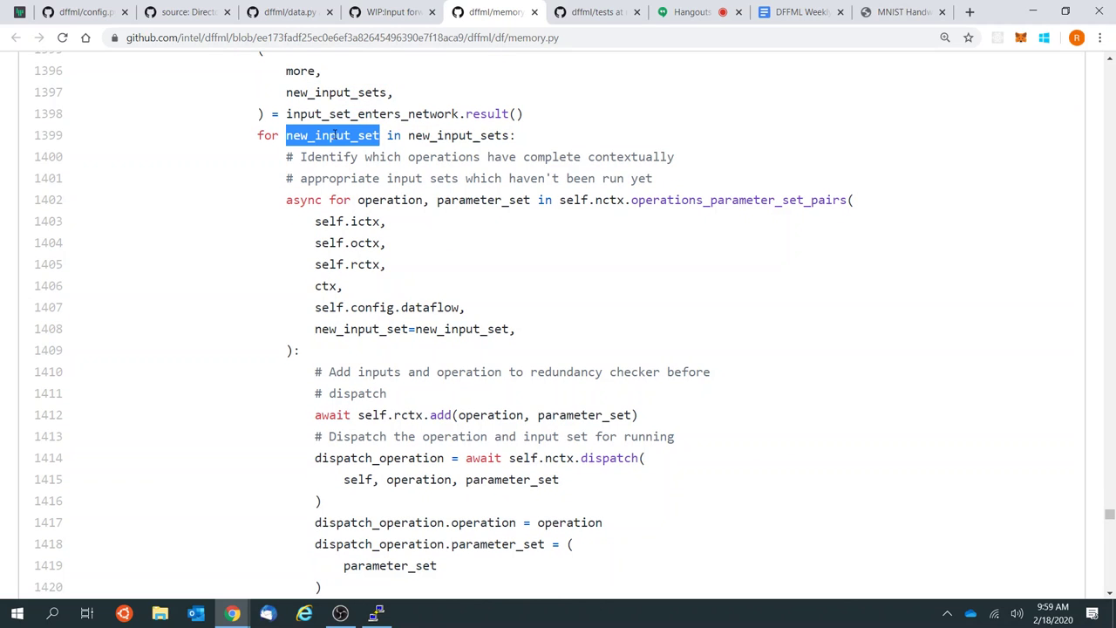
pyautogui.doubleClick(441, 135)
pyautogui.doubleClick(344, 139)
pyautogui.click(396, 133)
pyautogui.doubleClick(415, 135)
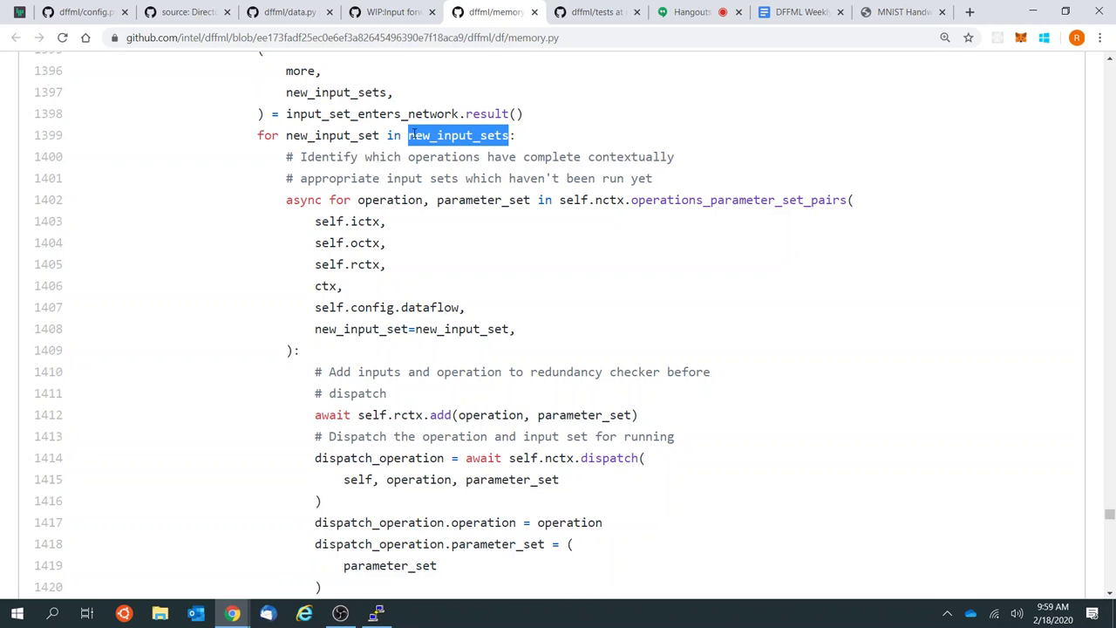
pyautogui.click(343, 137)
# Step: Follow new_input_set from the loop on line 1399 to the operations_parameter_set_pairs argument on line 1408, highlighting it in both places
pyautogui.scroll(-1, 340, 137)
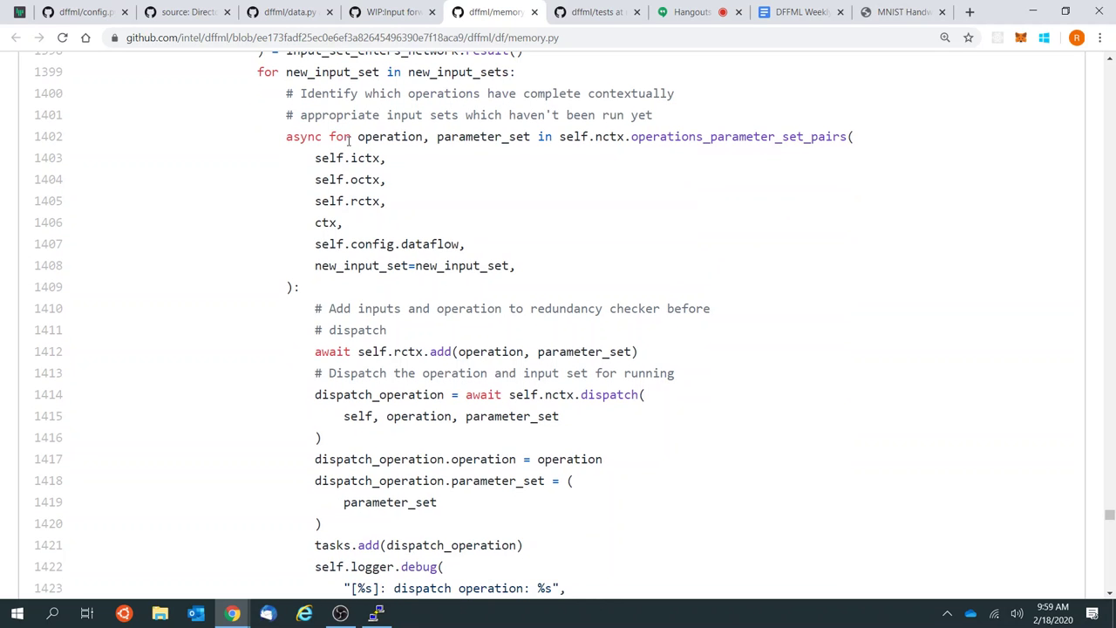
pyautogui.scroll(1, 320, 84)
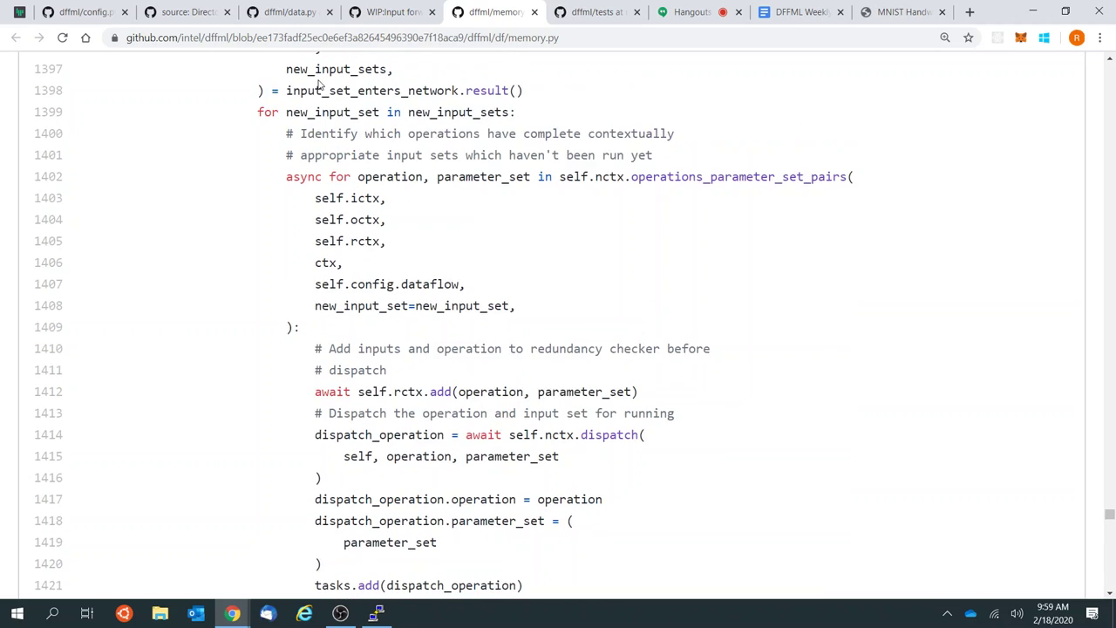
pyautogui.scroll(1, 320, 84)
pyautogui.scroll(1, 312, 259)
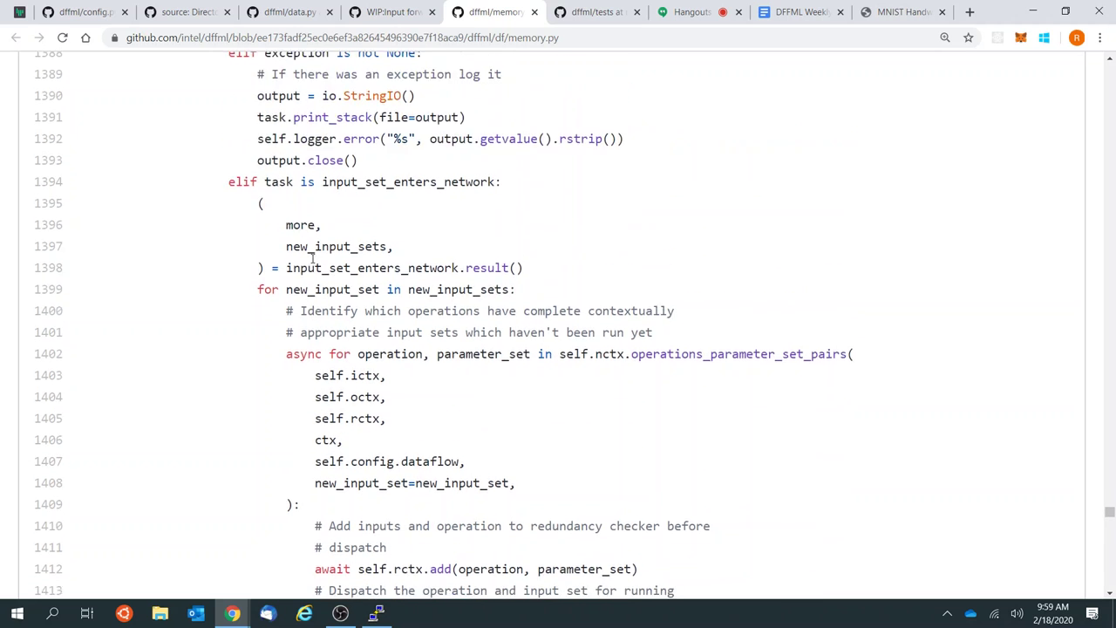
pyautogui.scroll(-3, 311, 259)
pyautogui.scroll(1, 311, 259)
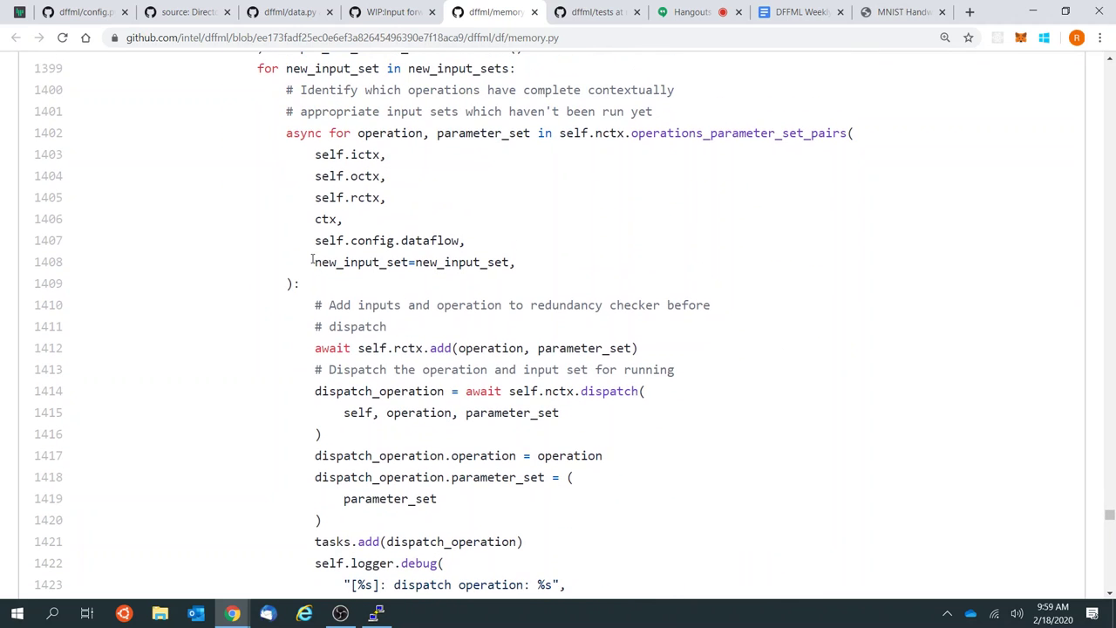
pyautogui.doubleClick(312, 89)
pyautogui.doubleClick(332, 70)
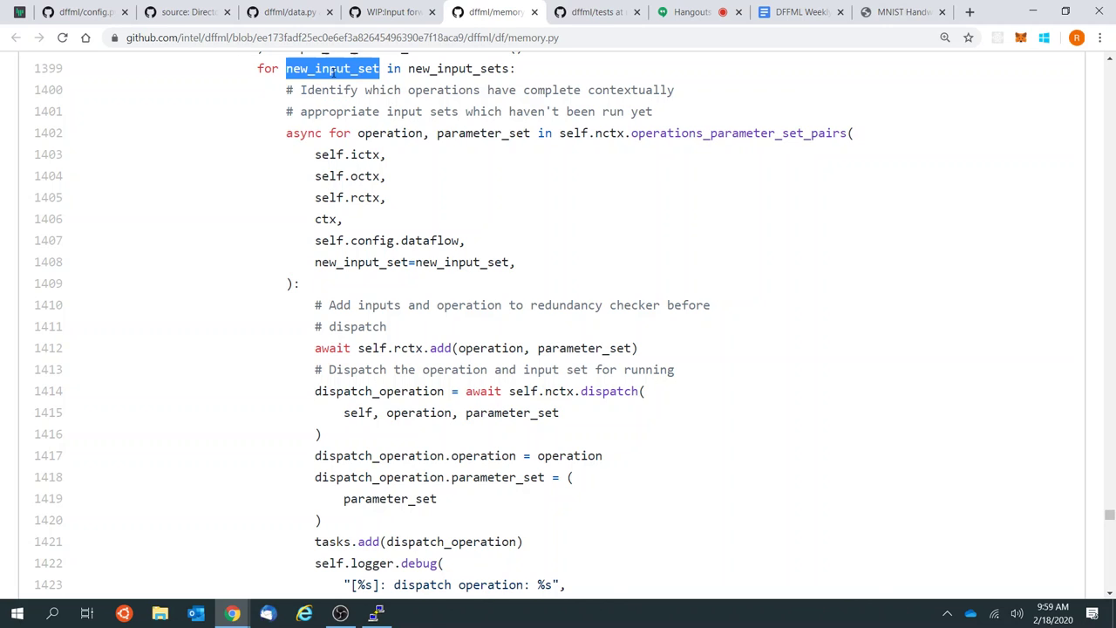
pyautogui.doubleClick(465, 261)
# Step: Review the dispatch code and the recreated input_set_enters_network task, and highlight new_input_set on line 1399 again
pyautogui.scroll(-3, 552, 377)
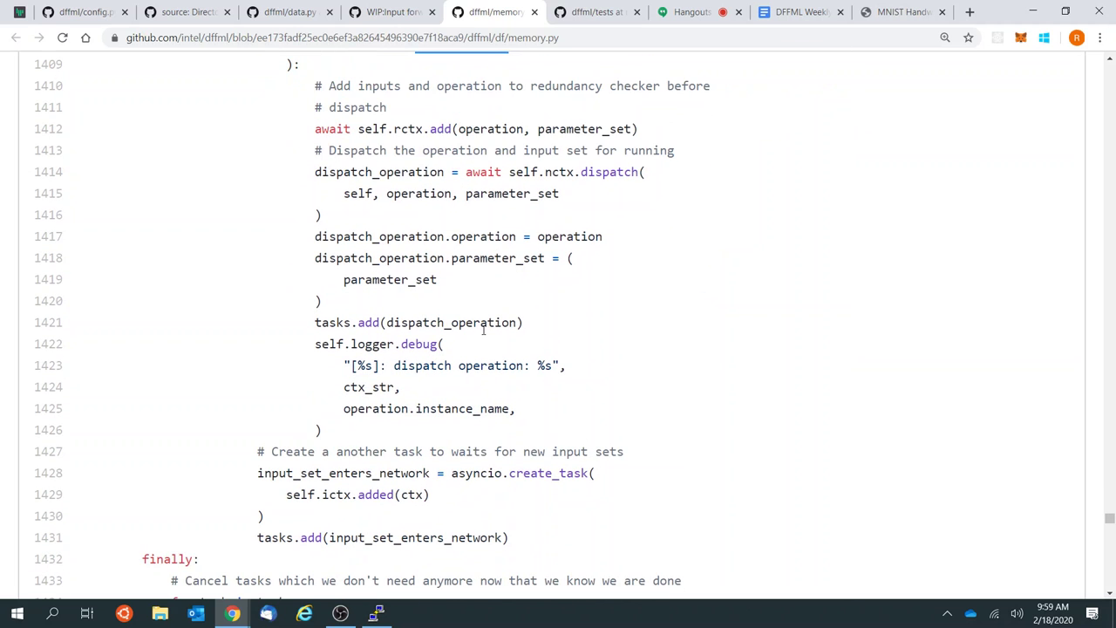
pyautogui.scroll(3, 484, 332)
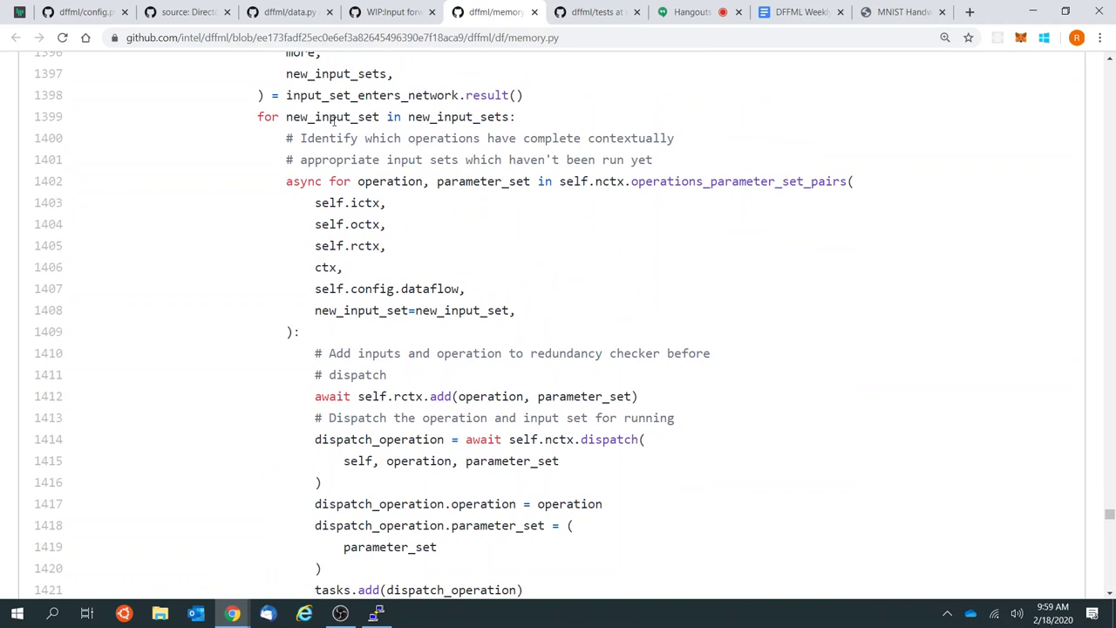
pyautogui.doubleClick(332, 121)
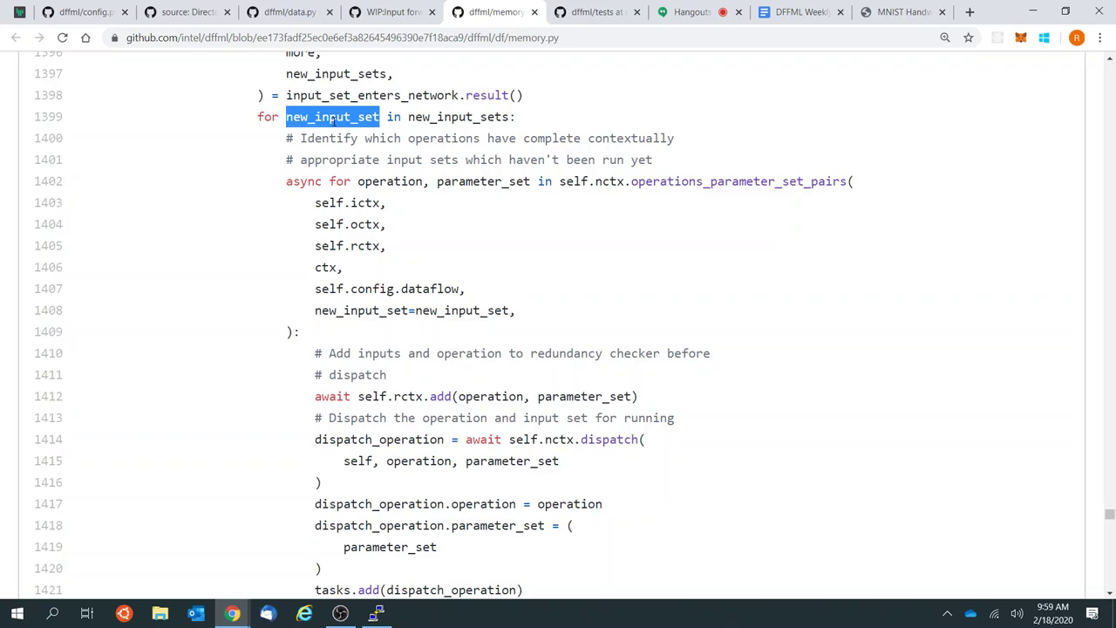
# Step: Switch to the pull request #387 diff and examine the inputs_to_forward code that adds input sets to subflows in dffml/df/memory.py
pyautogui.hotkey('ctrl', 'shift', 'Tab')
pyautogui.scroll(-10, 563, 449)
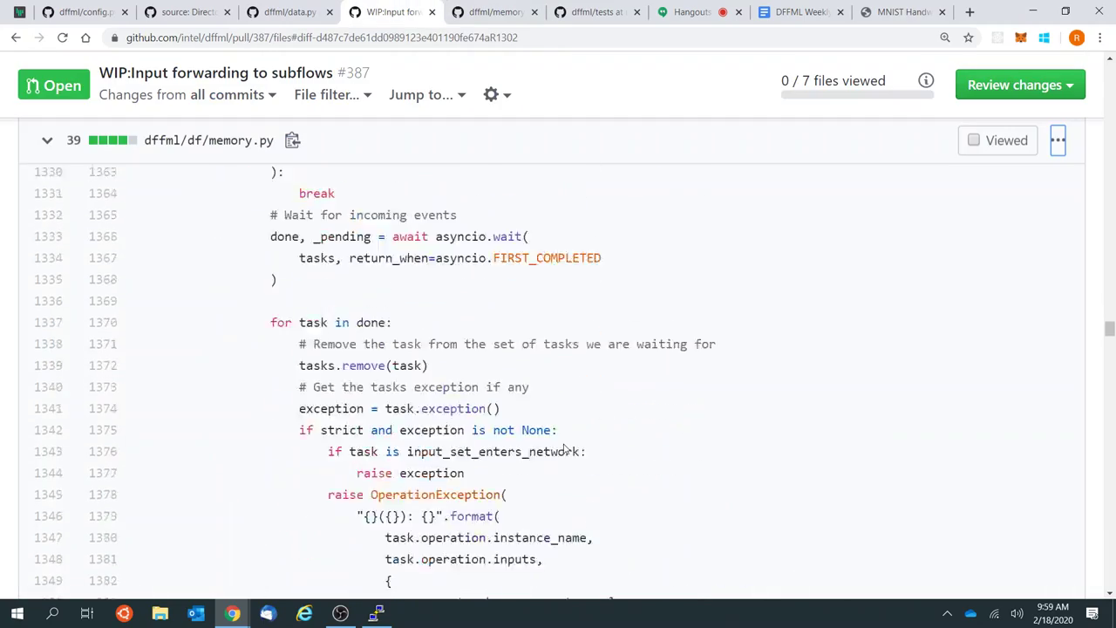
pyautogui.scroll(-5, 563, 449)
pyautogui.scroll(15, 564, 448)
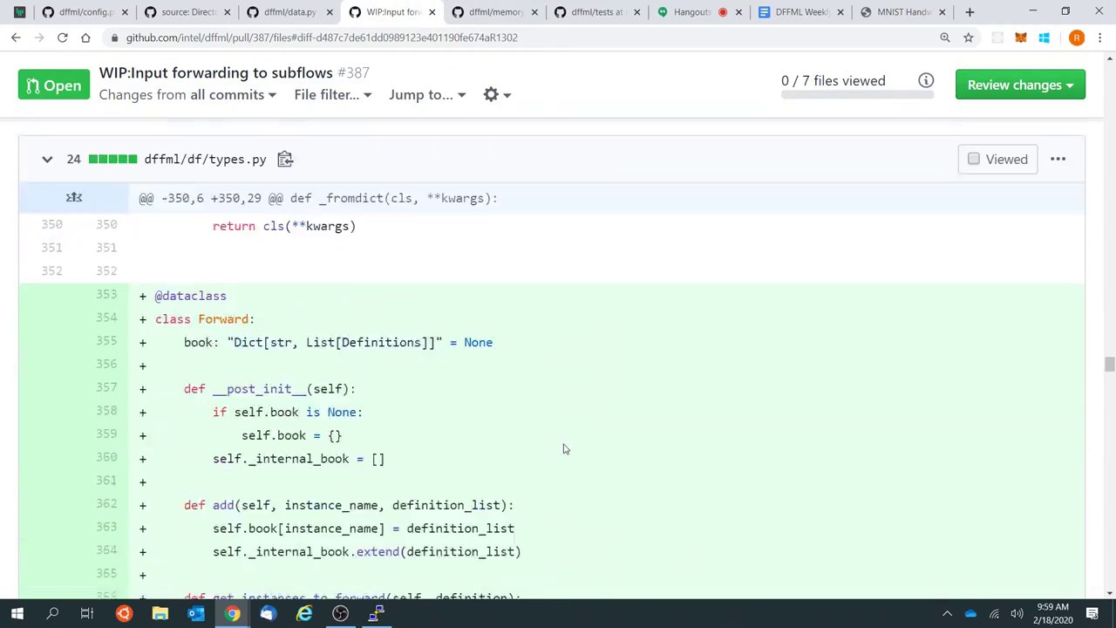
pyautogui.scroll(20, 563, 448)
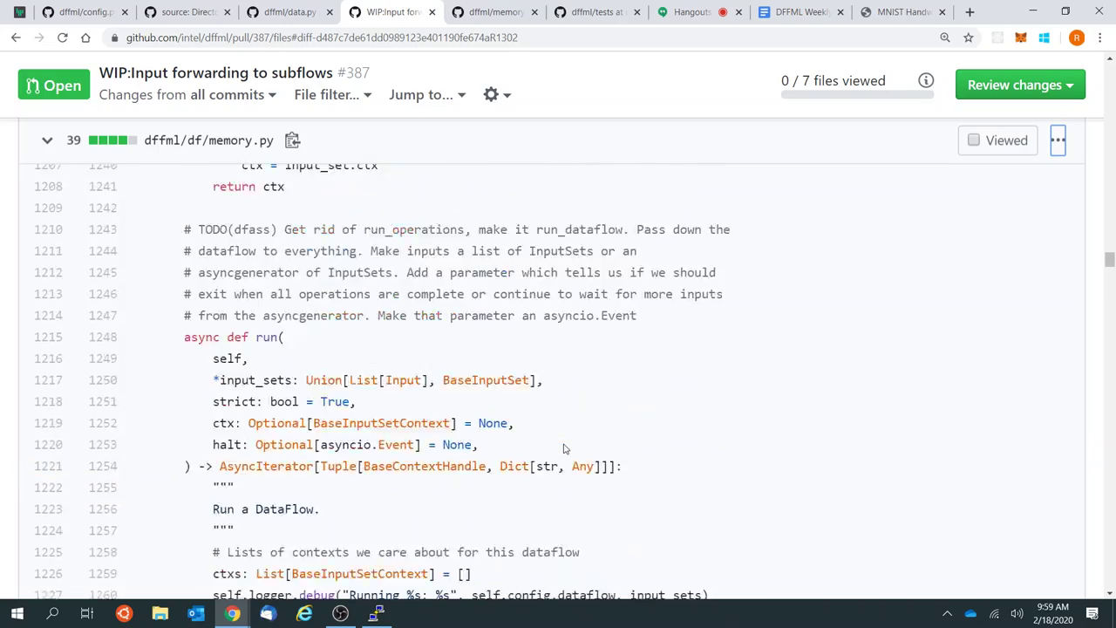
pyautogui.scroll(15, 564, 448)
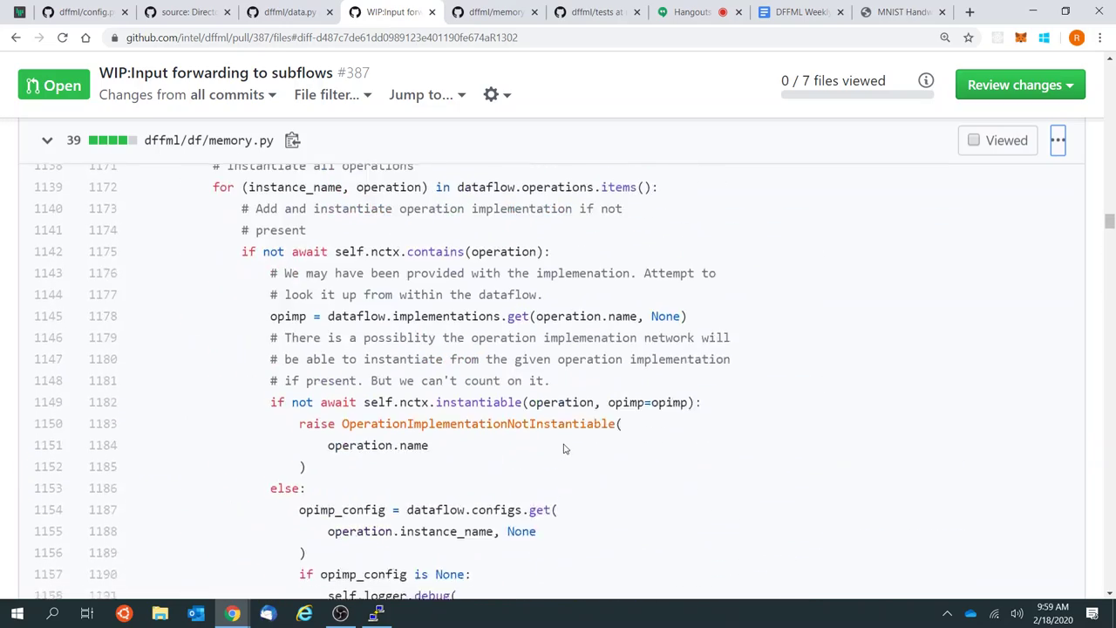
pyautogui.scroll(20, 564, 449)
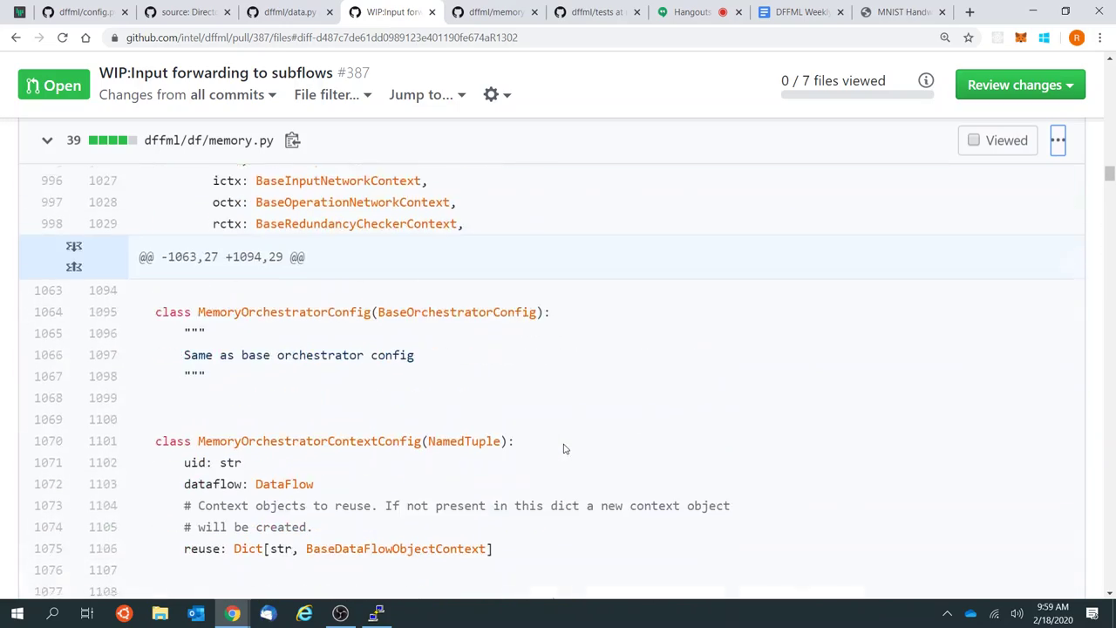
pyautogui.scroll(7, 564, 448)
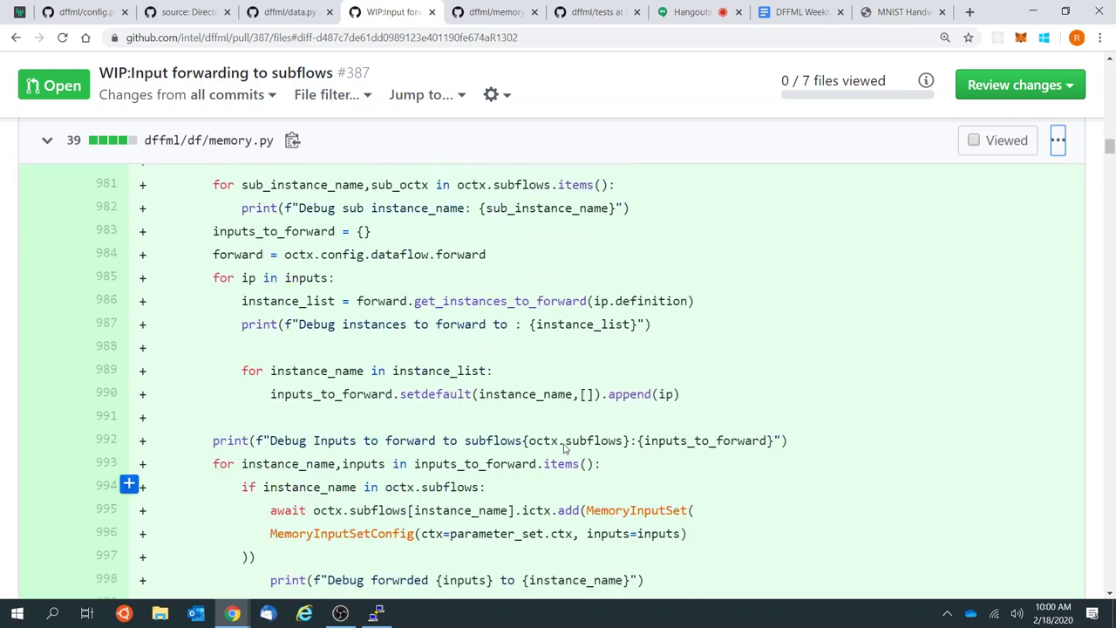
pyautogui.scroll(-2, 563, 448)
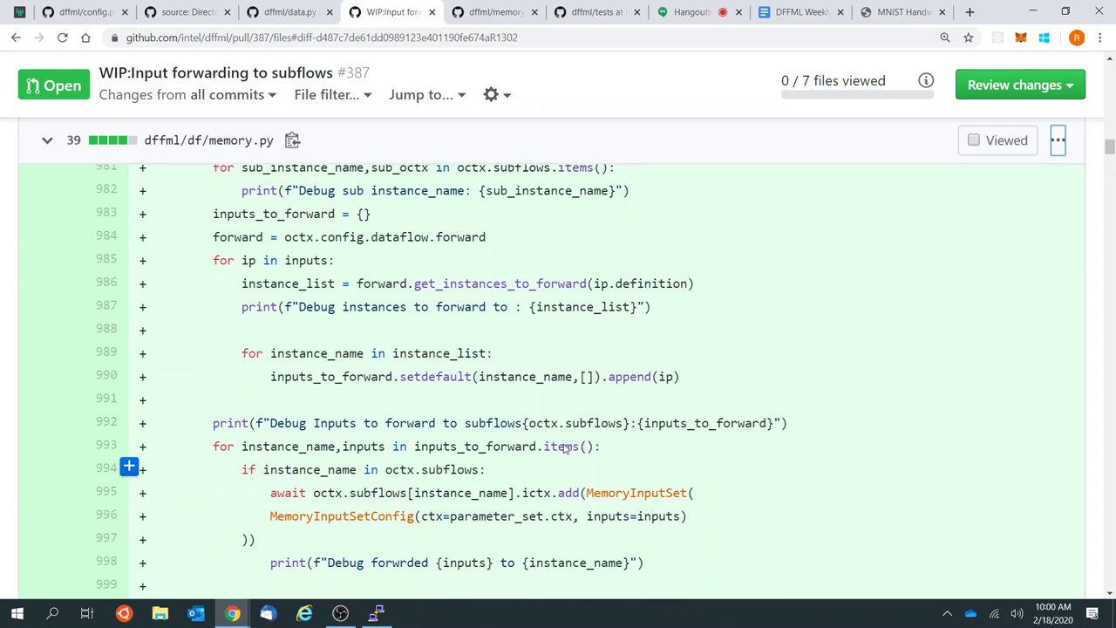
pyautogui.scroll(-1, 564, 444)
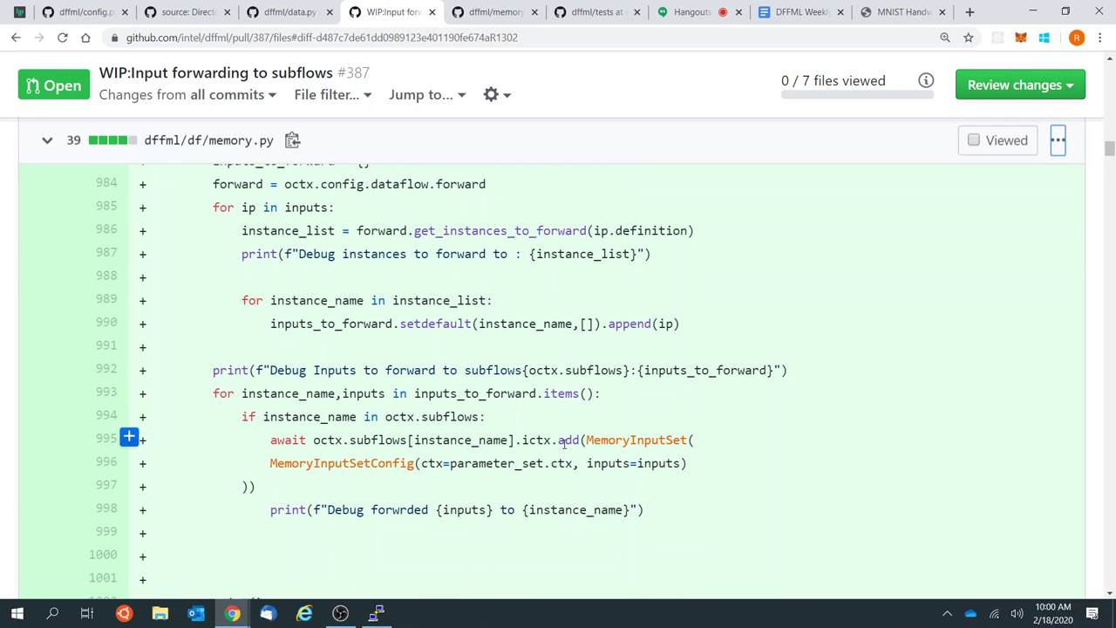
pyautogui.scroll(-2, 563, 444)
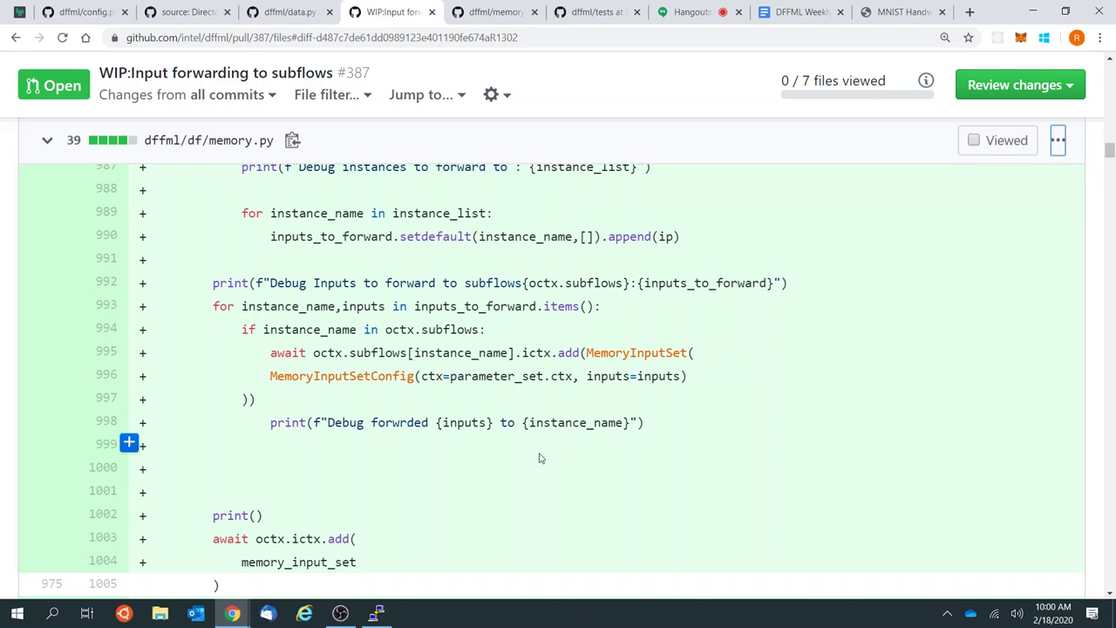
pyautogui.scroll(2, 537, 471)
# Step: Return to the full memory.py file and read from the new_input_set loop through the operation dispatch and logging code
pyautogui.click(495, 12)
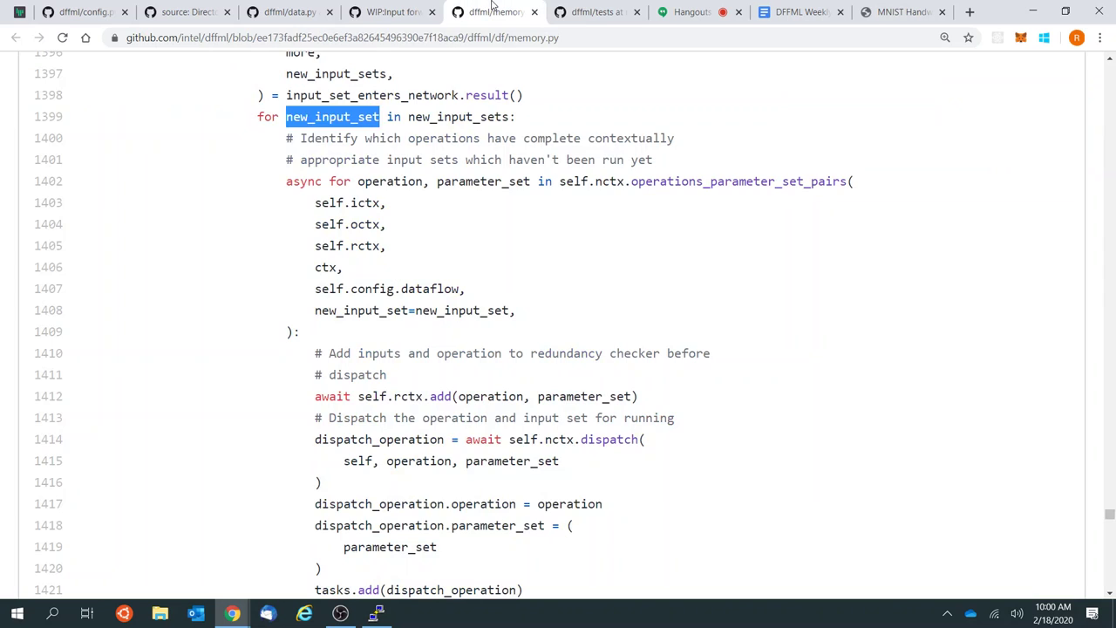
pyautogui.scroll(-3, 497, 178)
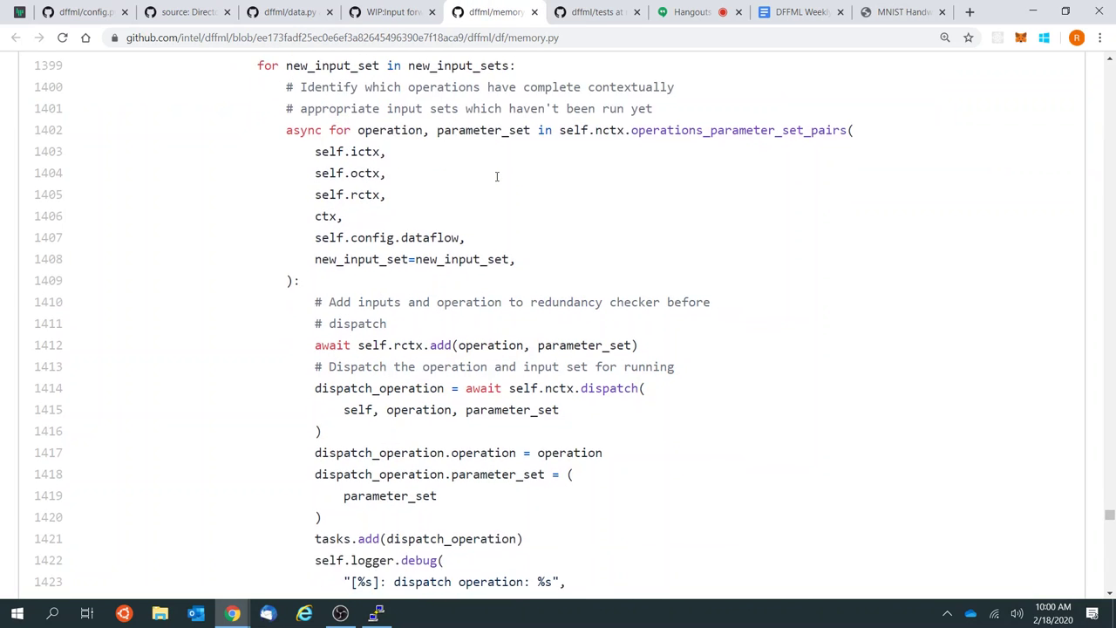
pyautogui.scroll(-1, 498, 181)
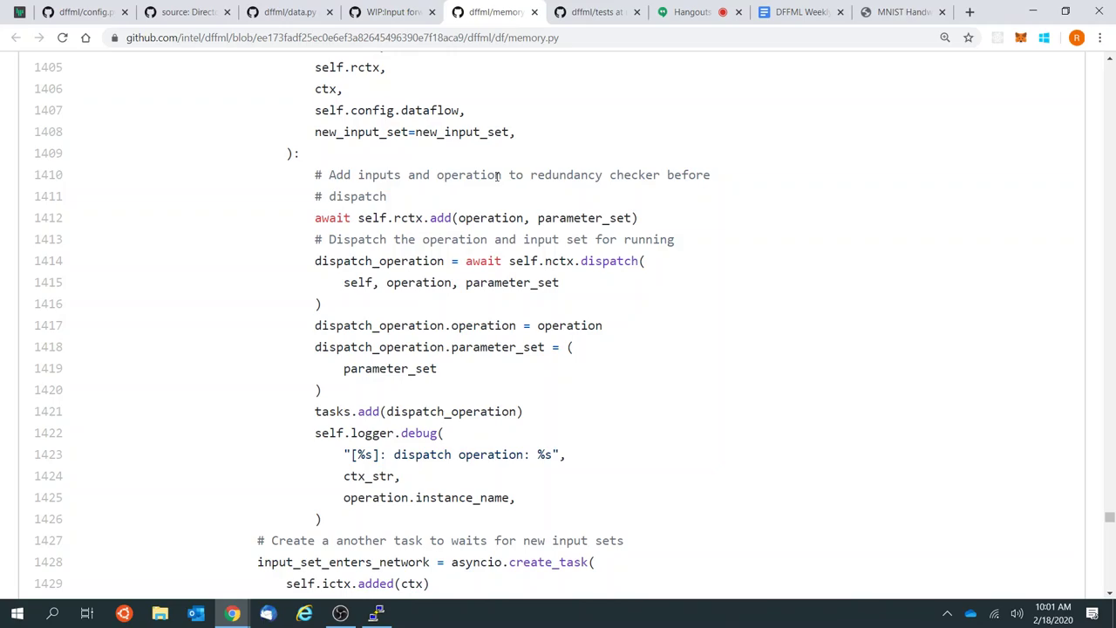
# Step: Find the added Forward class in the pull request's dffml/df/types.py diff and highlight its name on line 354
pyautogui.hotkey('ctrl', 'pageup')
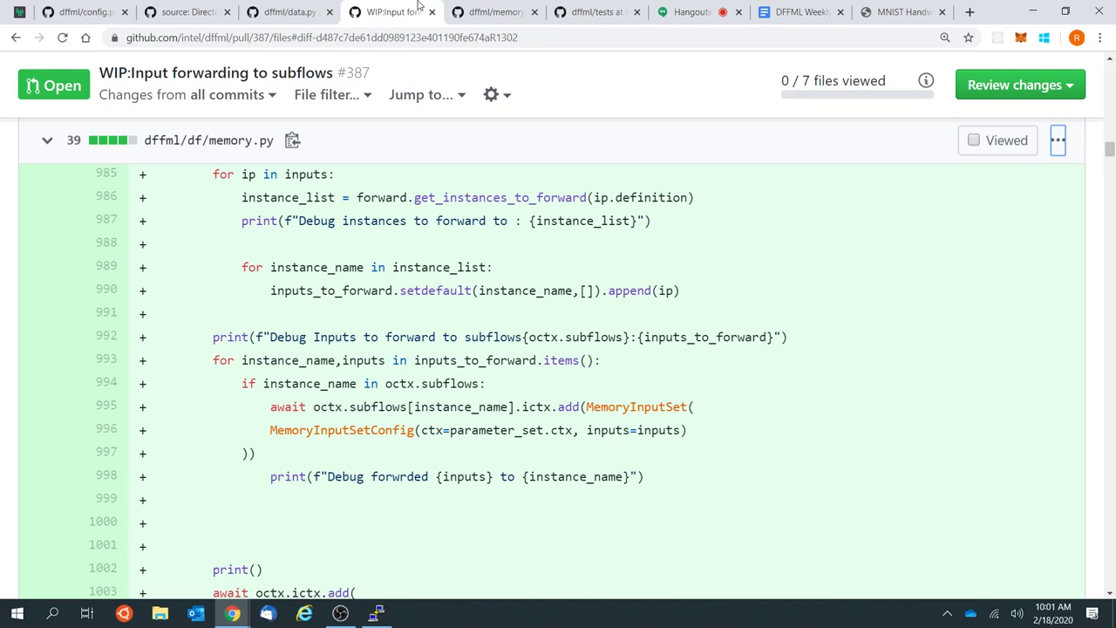
pyautogui.scroll(-6, 502, 452)
pyautogui.scroll(-20, 502, 452)
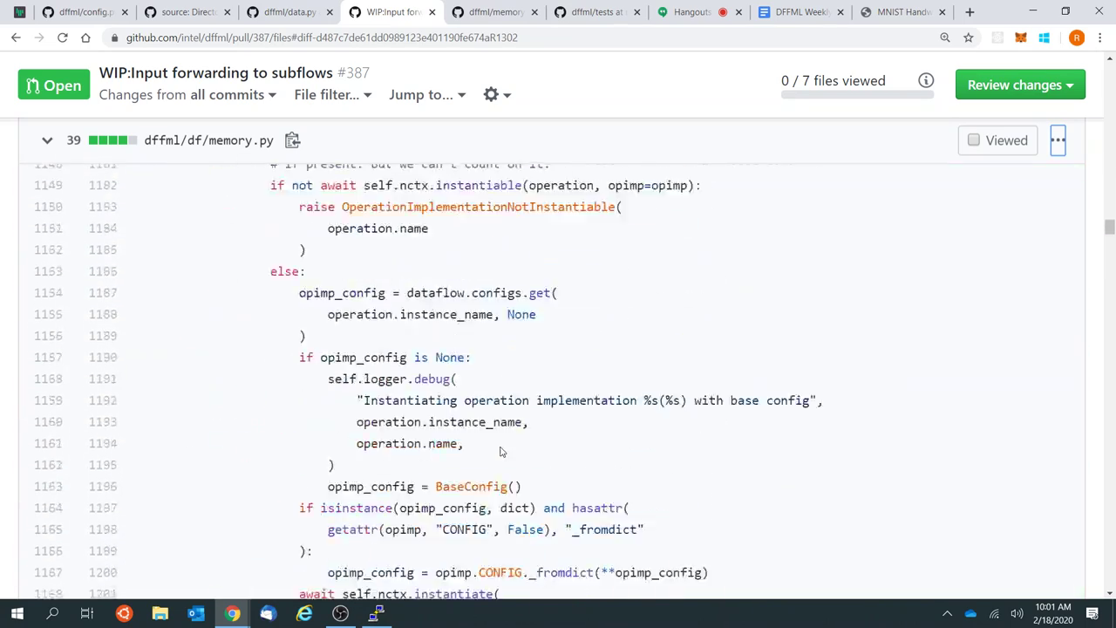
pyautogui.scroll(-20, 501, 447)
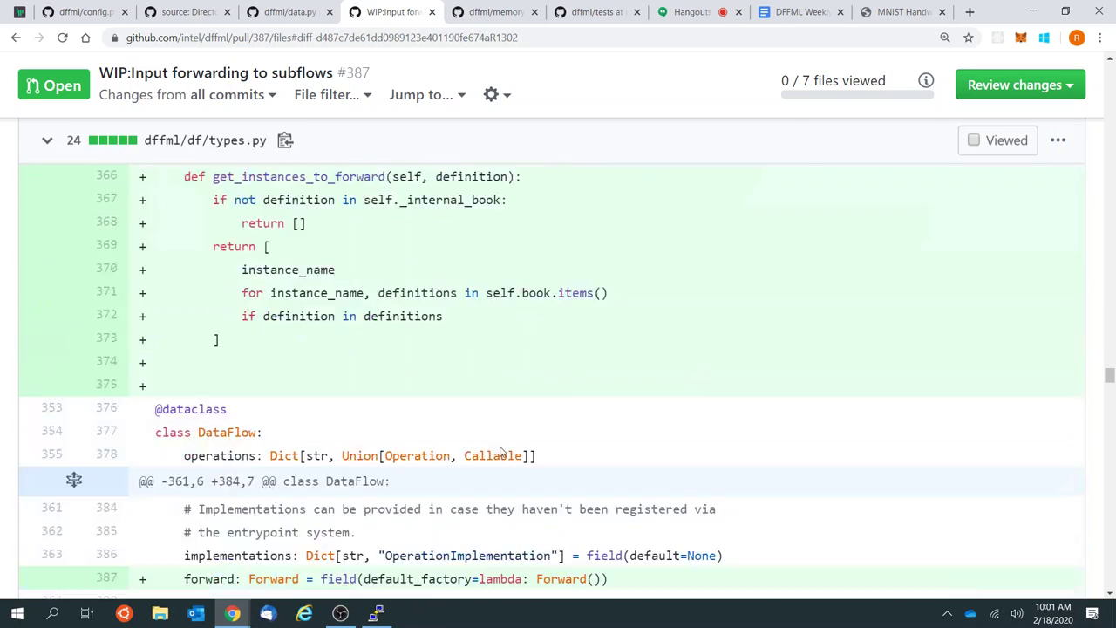
pyautogui.scroll(15, 501, 451)
pyautogui.scroll(1, 502, 450)
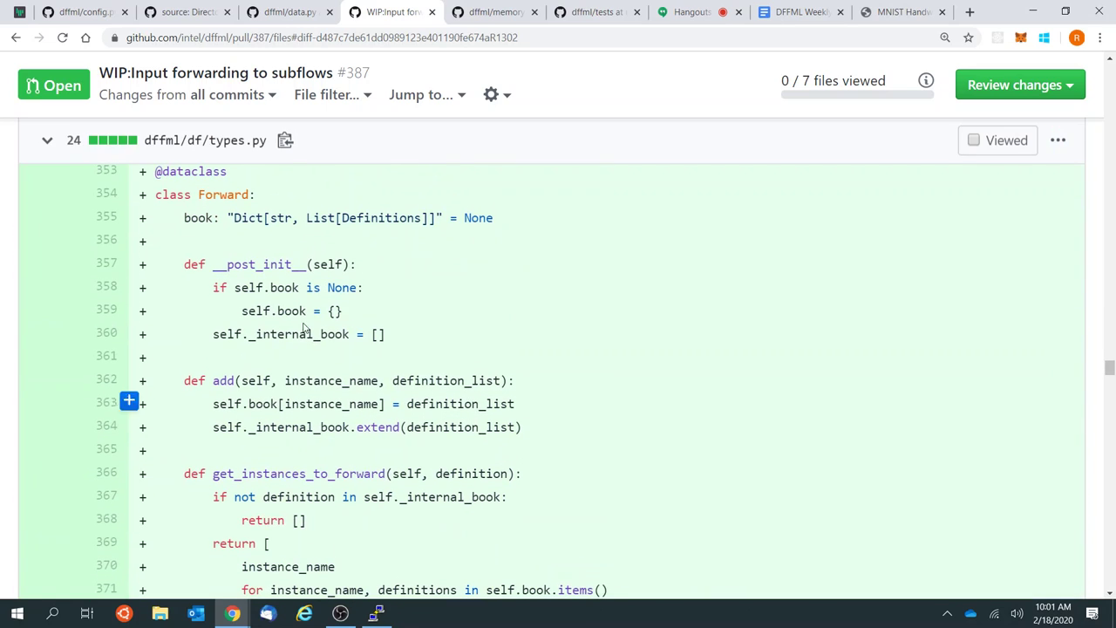
pyautogui.doubleClick(236, 194)
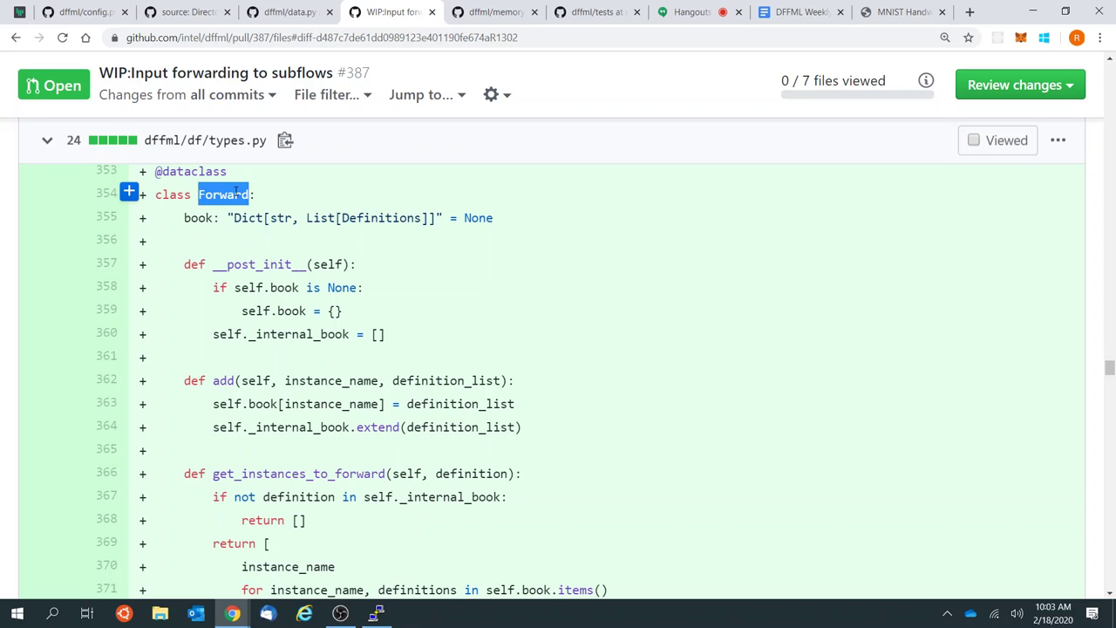
pyautogui.scroll(2, 236, 192)
pyautogui.click(329, 322)
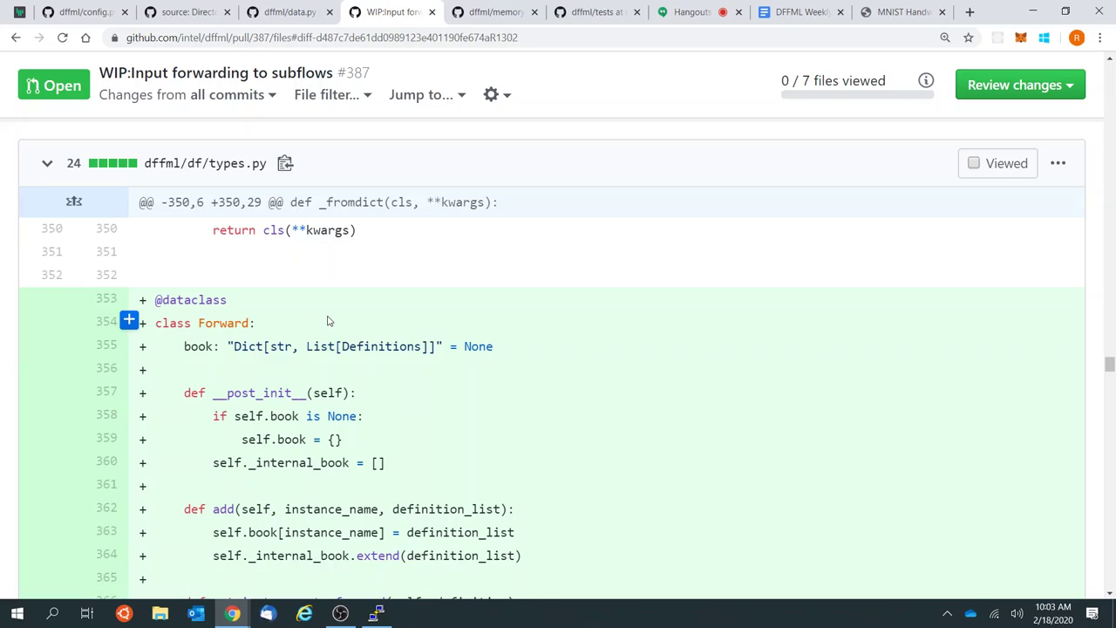
# Step: Return to the inputs_to_forward code in the dffml/df/memory.py diff and highlight the octx.subflows ictx.add call on lines 995 to 997
pyautogui.scroll(20, 328, 320)
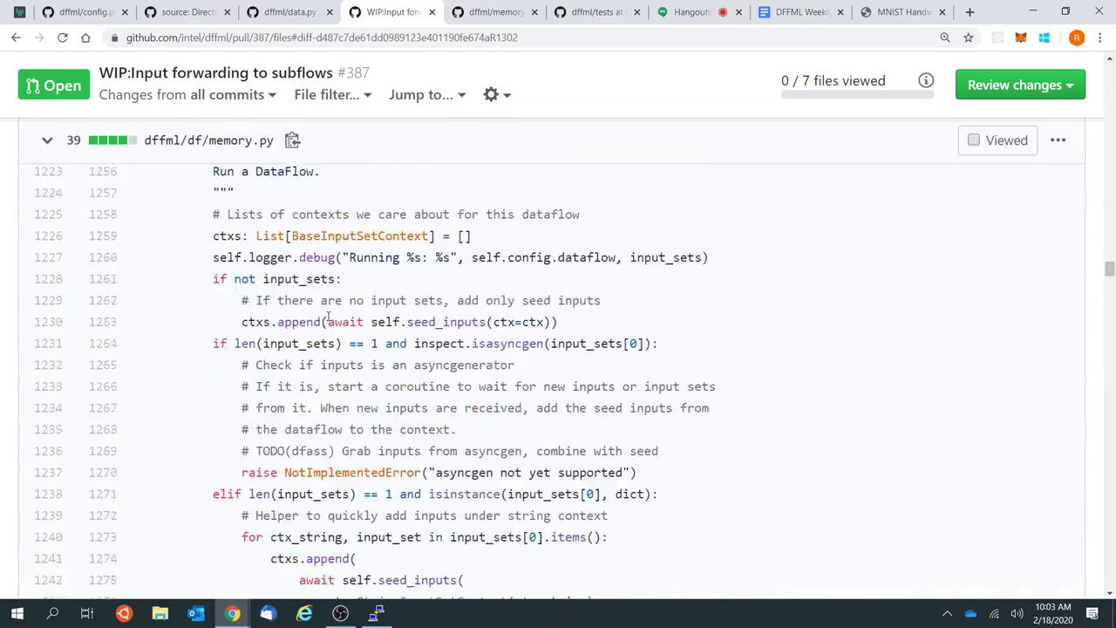
pyautogui.scroll(15, 328, 316)
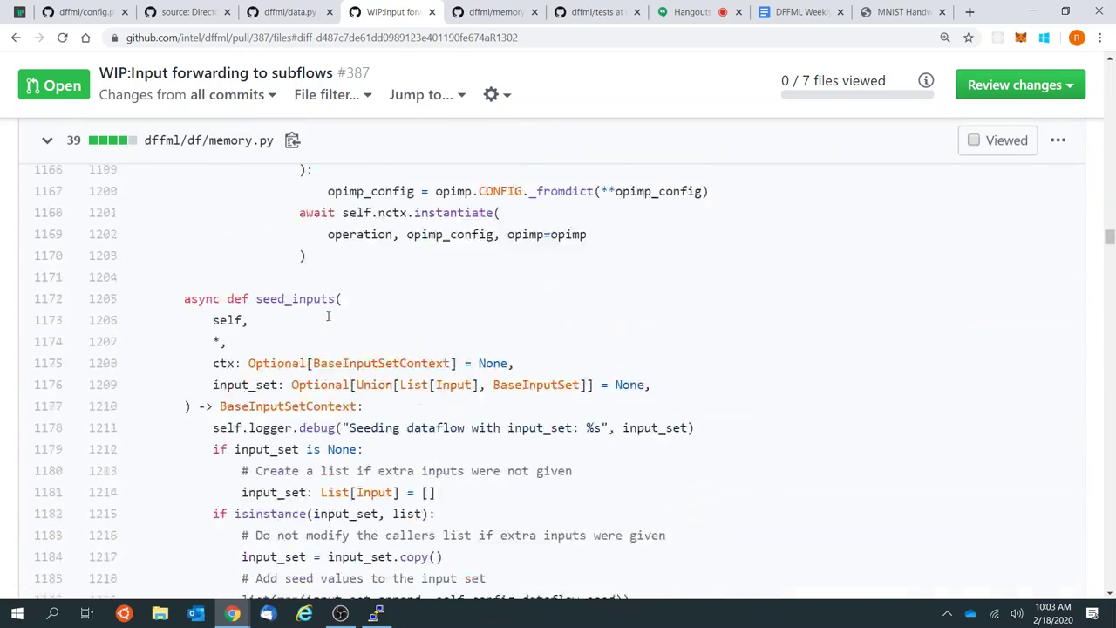
pyautogui.scroll(12, 328, 321)
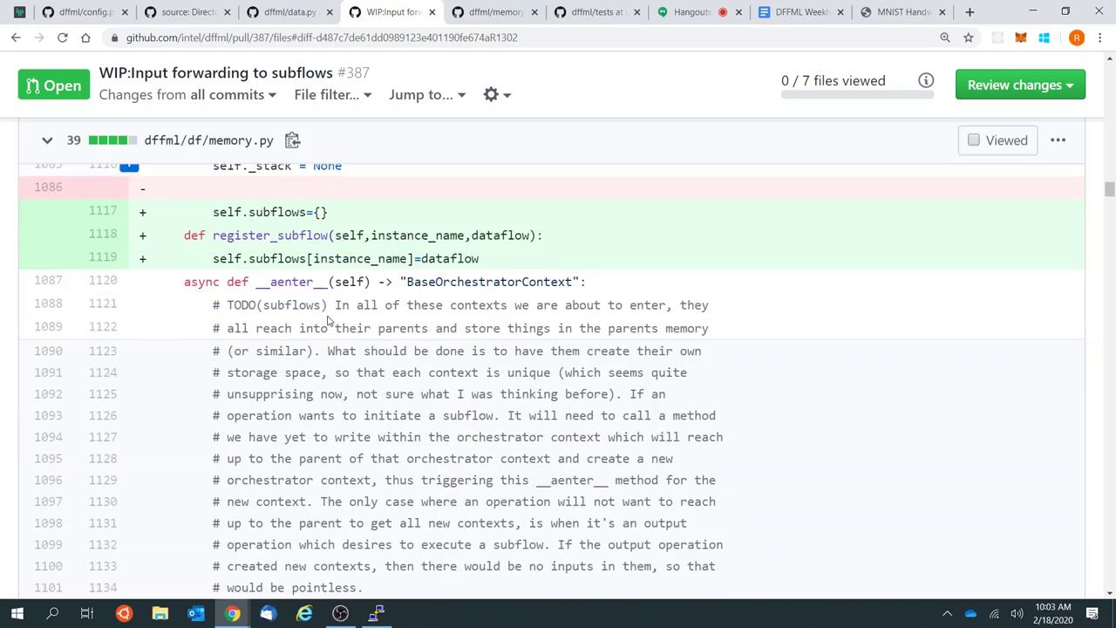
pyautogui.scroll(5, 329, 321)
pyautogui.scroll(-2, 331, 318)
pyautogui.scroll(1, 334, 314)
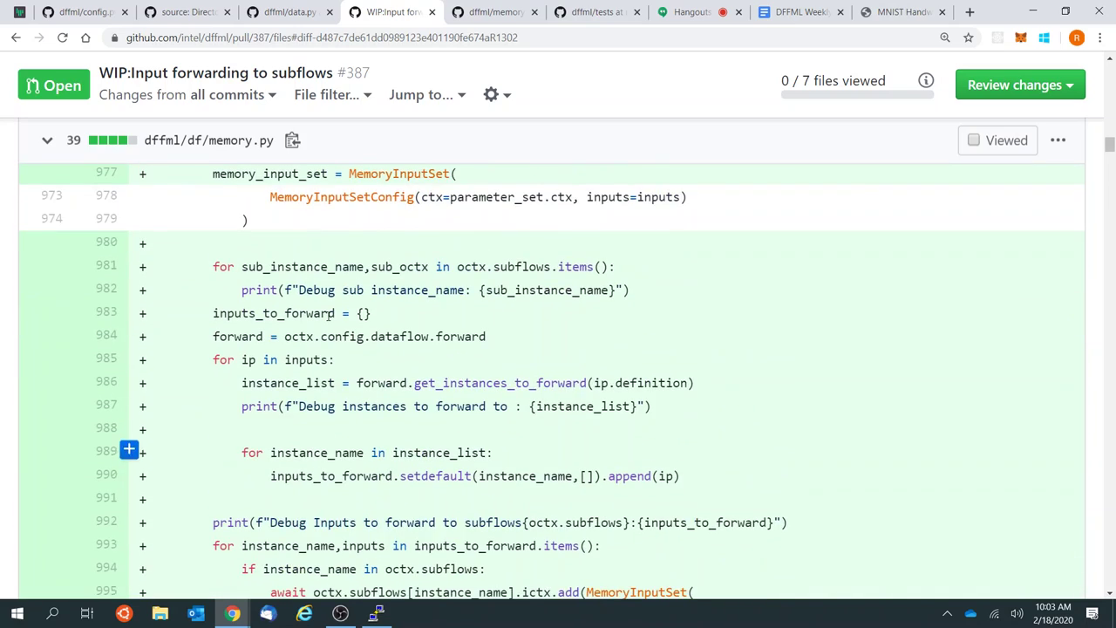
pyautogui.scroll(1, 334, 314)
pyautogui.scroll(-2, 424, 361)
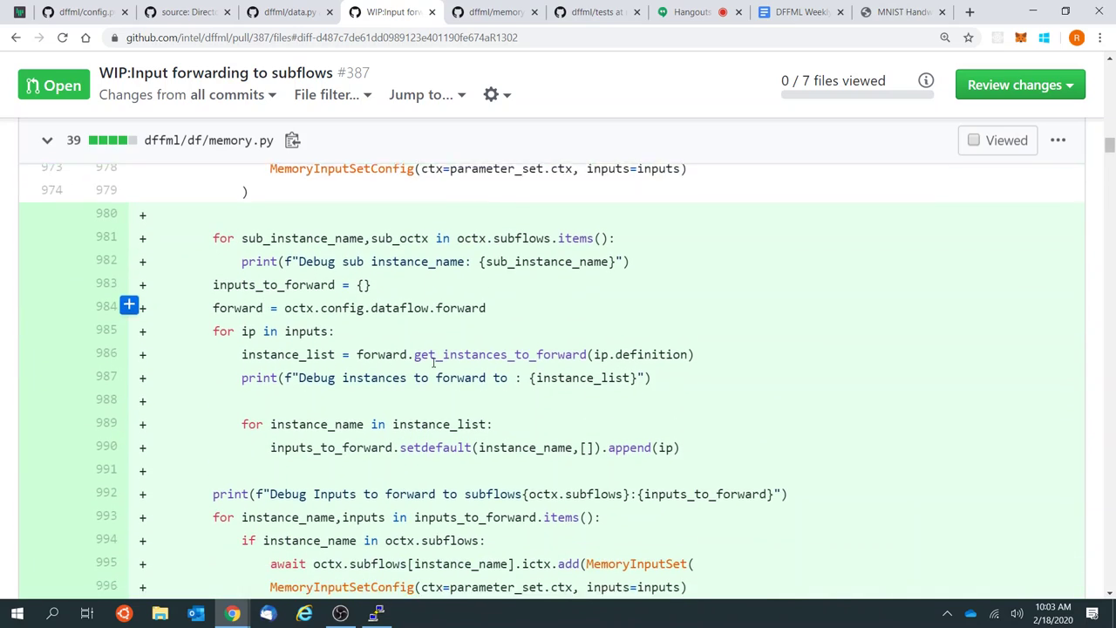
pyautogui.scroll(-4, 433, 361)
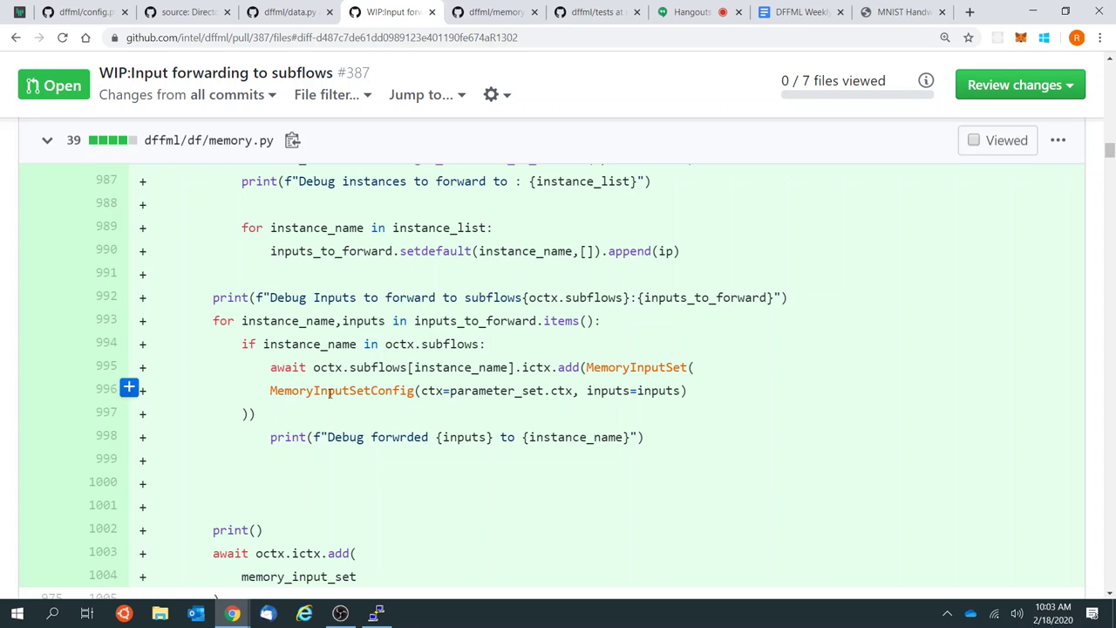
pyautogui.moveTo(277, 367); pyautogui.dragTo(517, 422)
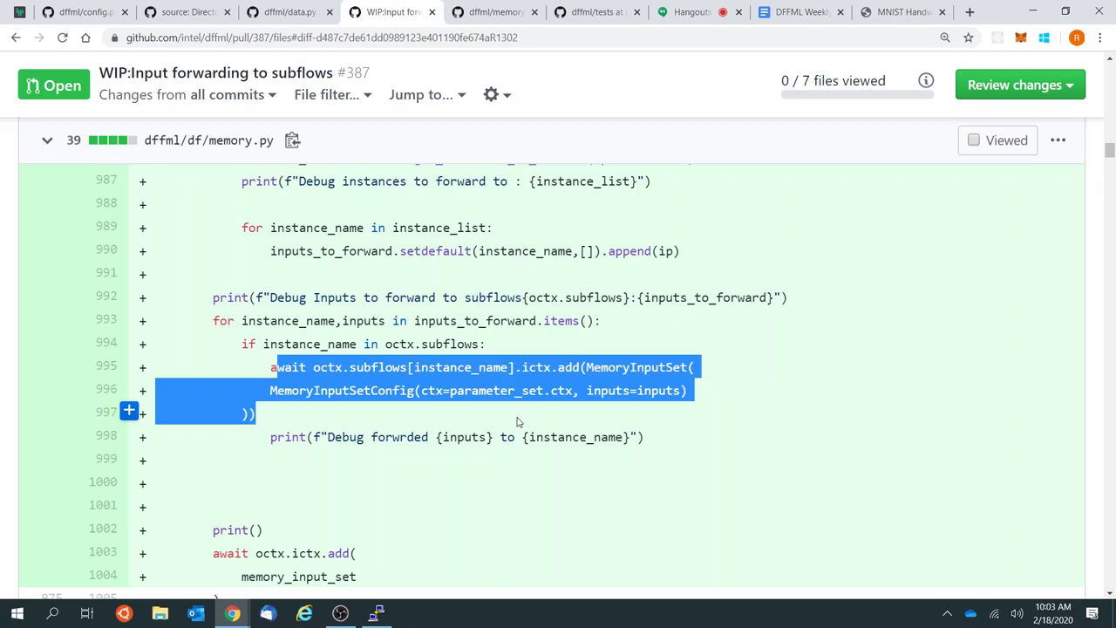
# Step: Switch to the full memory.py file and highlight operations_parameter_set_pairs on line 1402
pyautogui.scroll(-20, 517, 422)
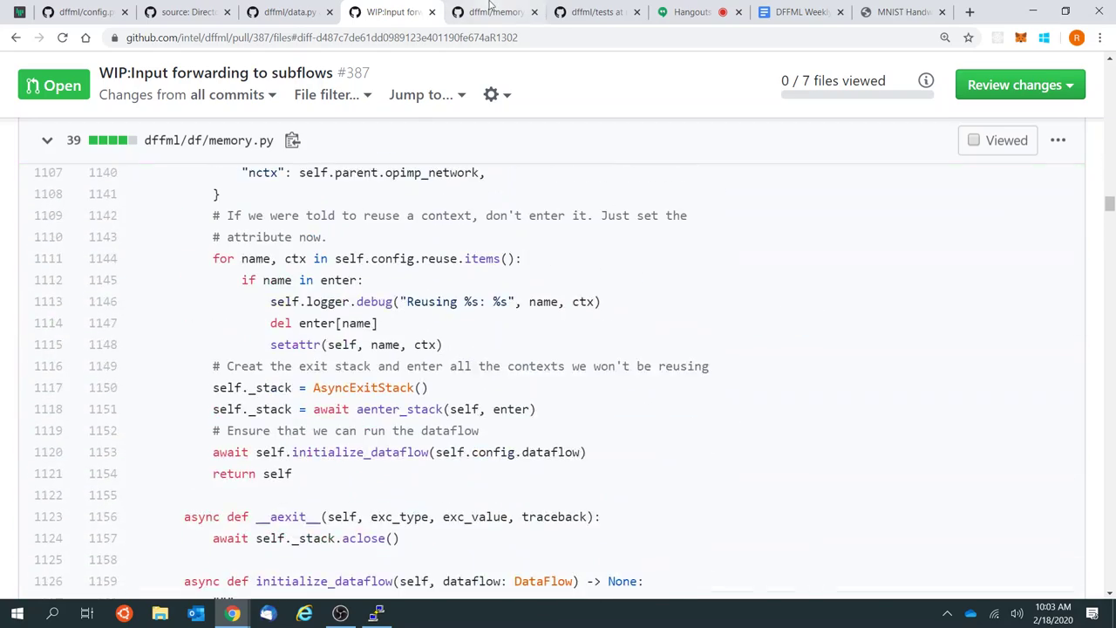
pyautogui.click(491, 7)
pyautogui.scroll(2, 611, 412)
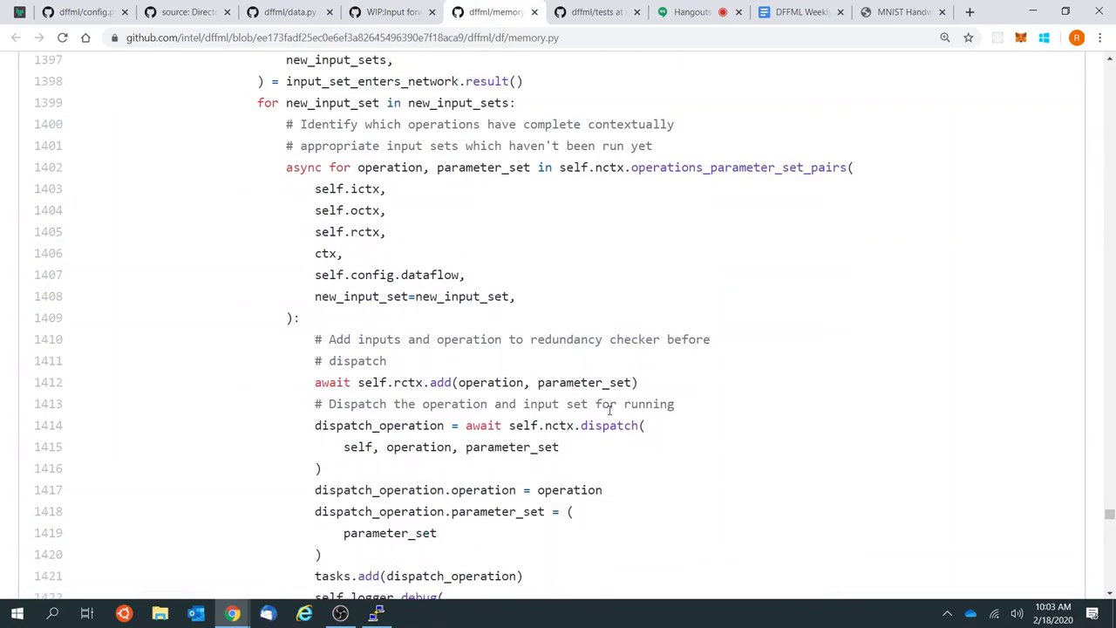
pyautogui.scroll(1, 611, 412)
pyautogui.doubleClick(673, 209)
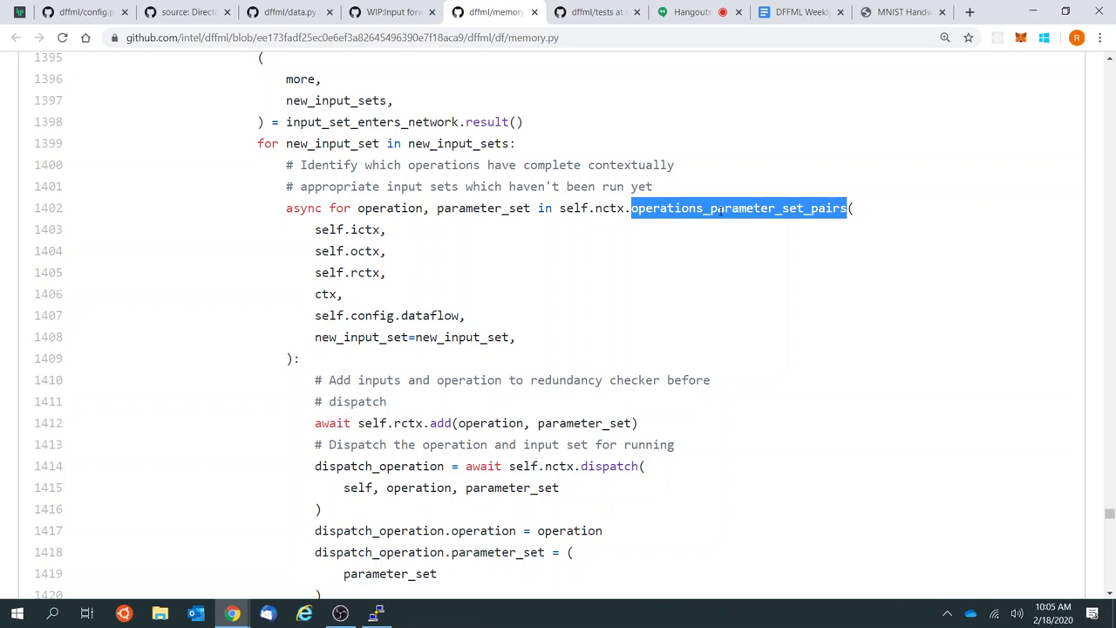
# Step: Clear the highlight and read the operation dispatch code through the recreated input_set_enters_network task ending on line 1431
pyautogui.click(415, 216)
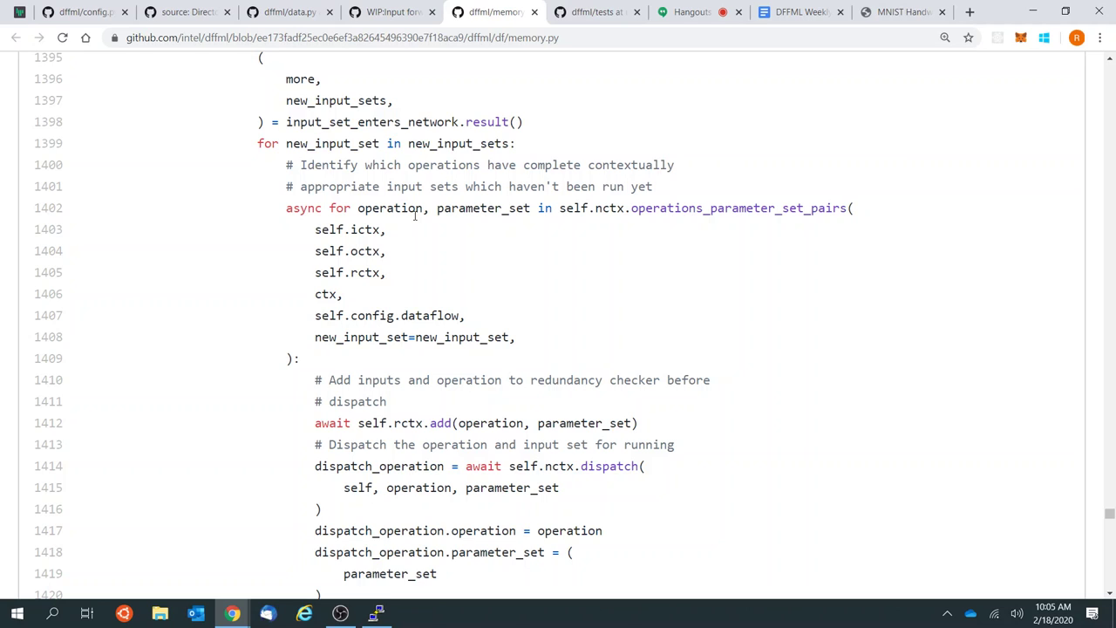
pyautogui.rightClick(628, 235)
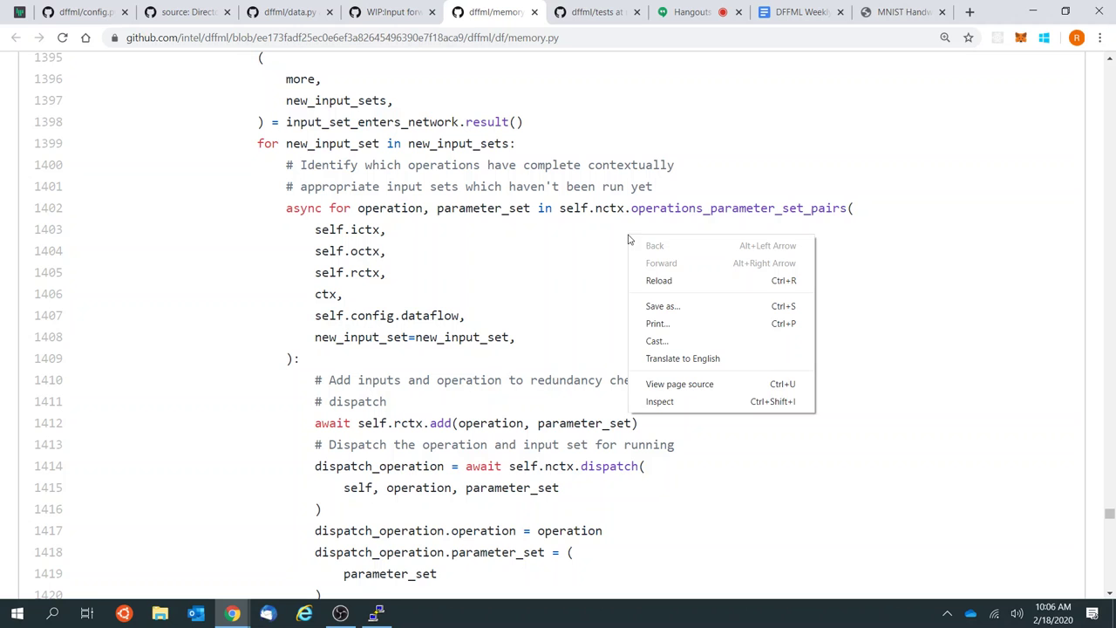
pyautogui.click(523, 247)
pyautogui.scroll(-3, 523, 246)
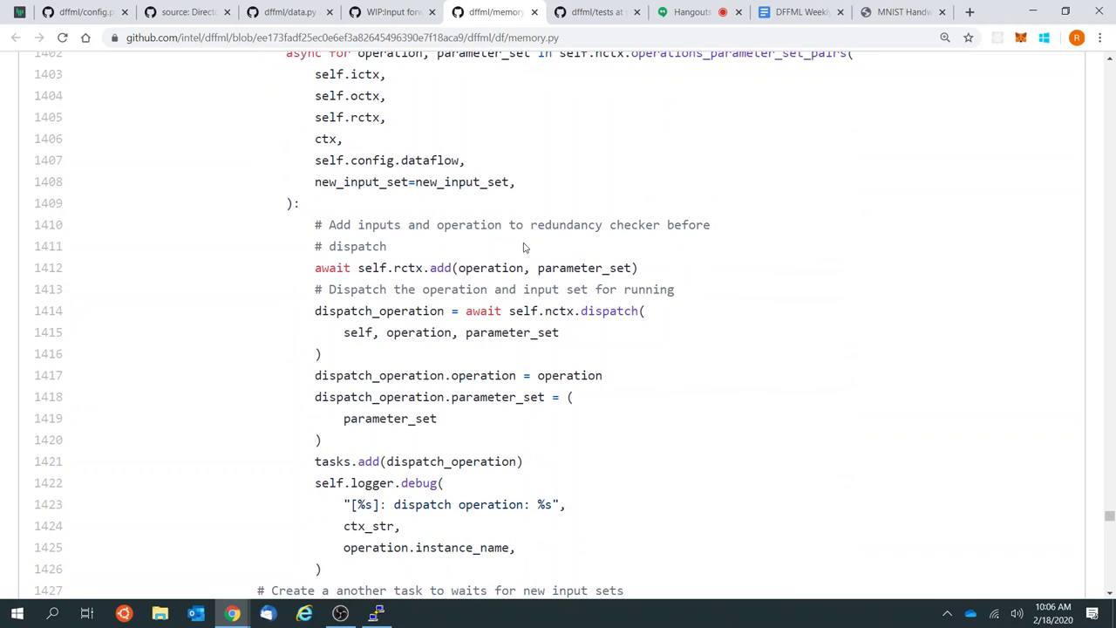
pyautogui.scroll(-1, 512, 288)
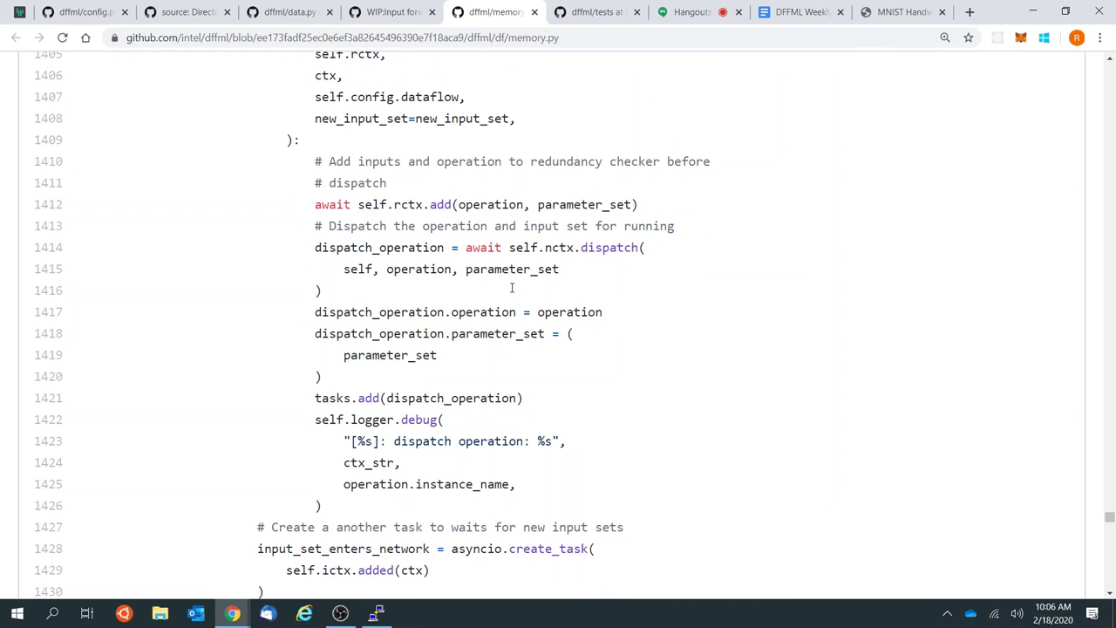
pyautogui.scroll(-1, 512, 288)
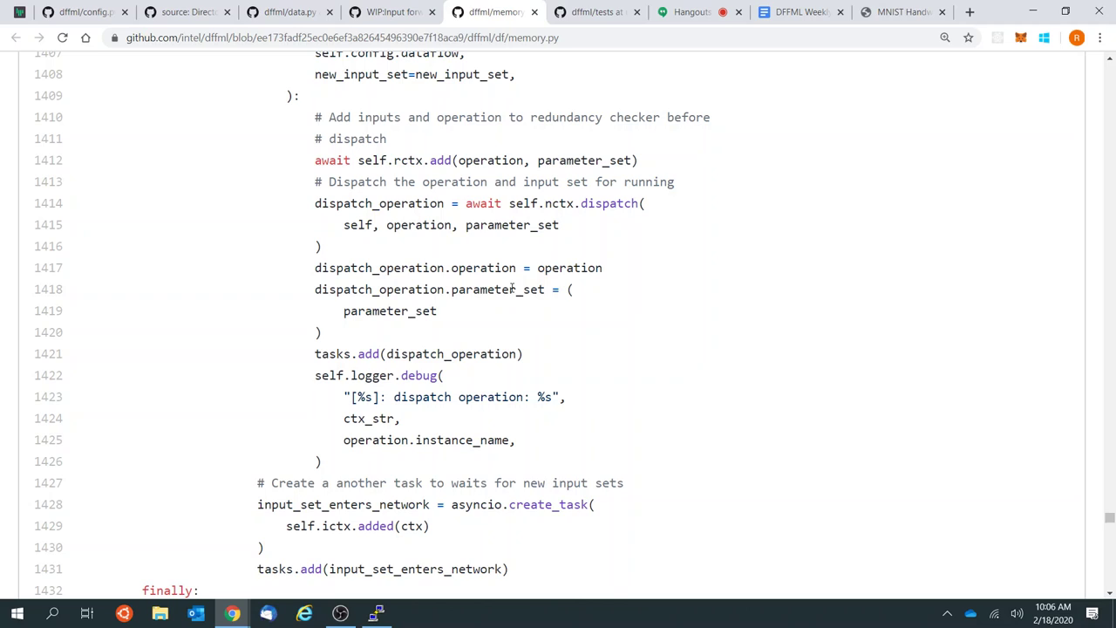
pyautogui.scroll(2, 512, 288)
# Step: Go back to the pull request #387 diff and locate the inputs_to_forward code in dffml/df/memory.py
pyautogui.hotkey('ctrl', 'shift', 'Tab')
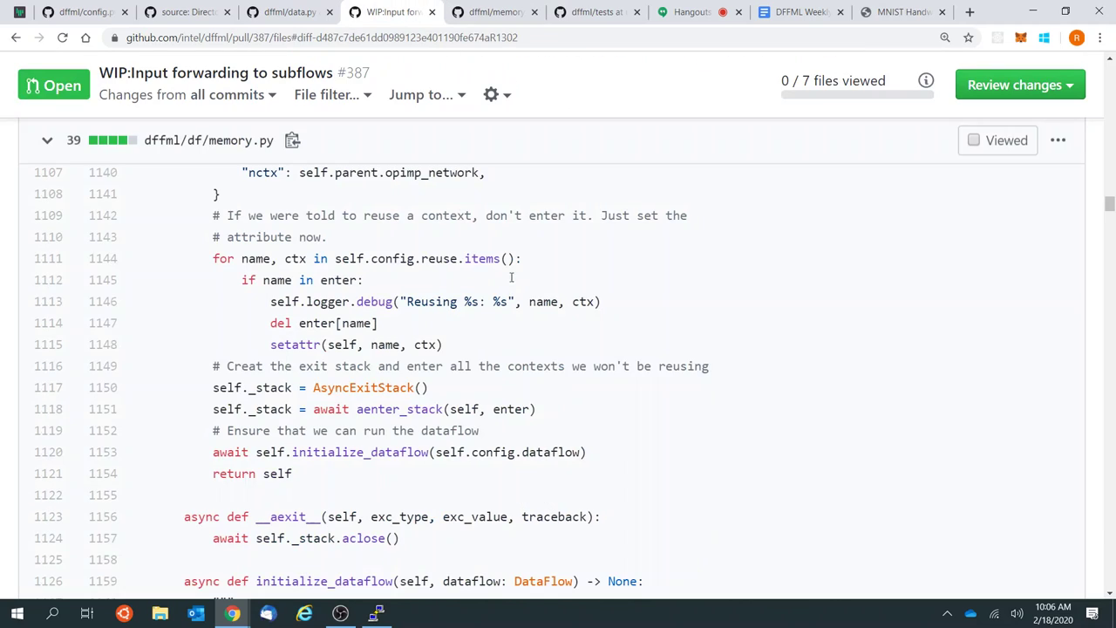
pyautogui.scroll(10, 515, 397)
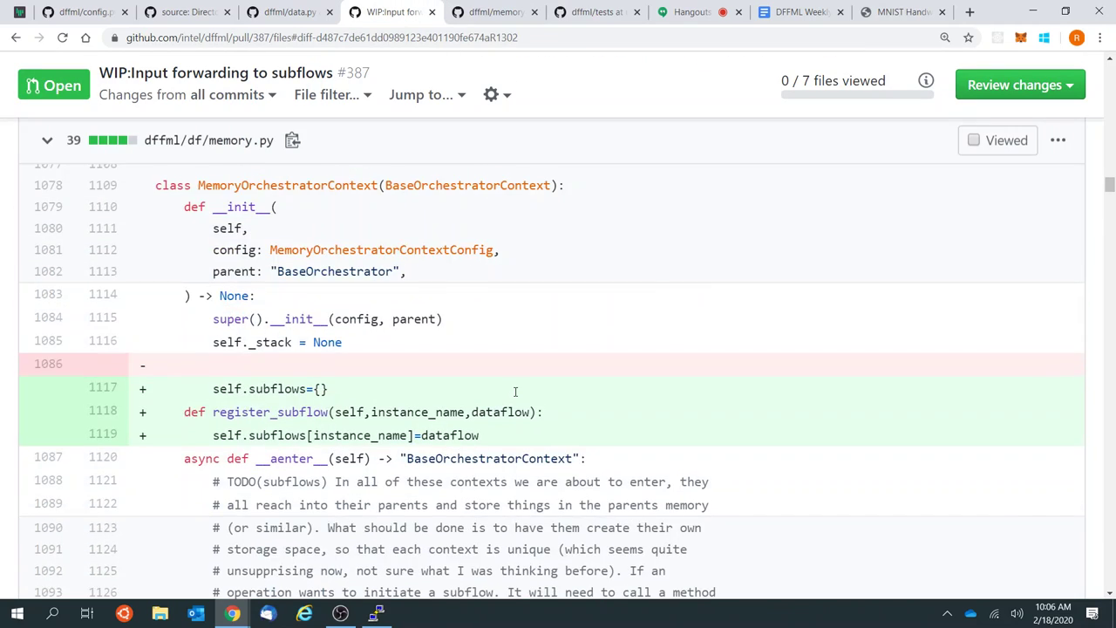
pyautogui.scroll(15, 514, 397)
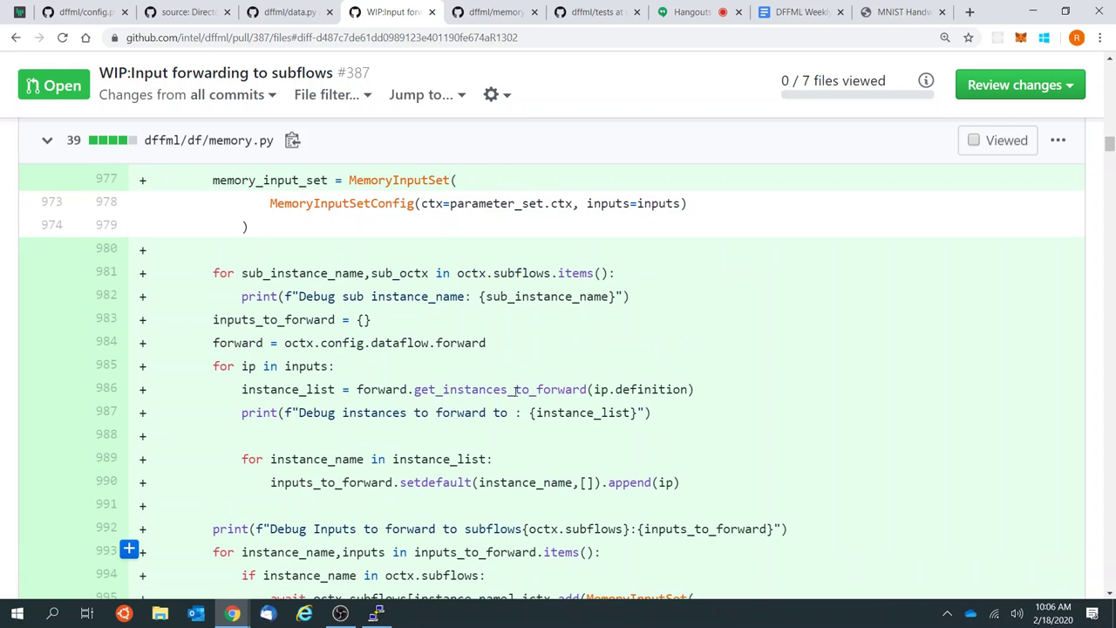
pyautogui.scroll(-1, 500, 368)
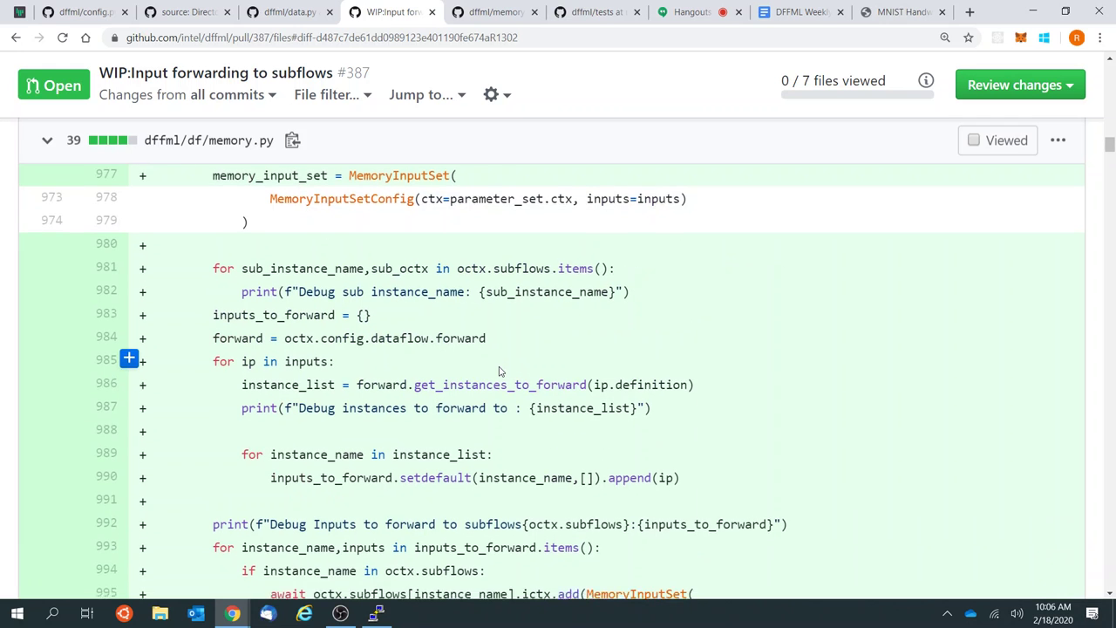
# Step: Check the Hangouts call and the dffml Gitter chat among the open pages
pyautogui.click(690, 11)
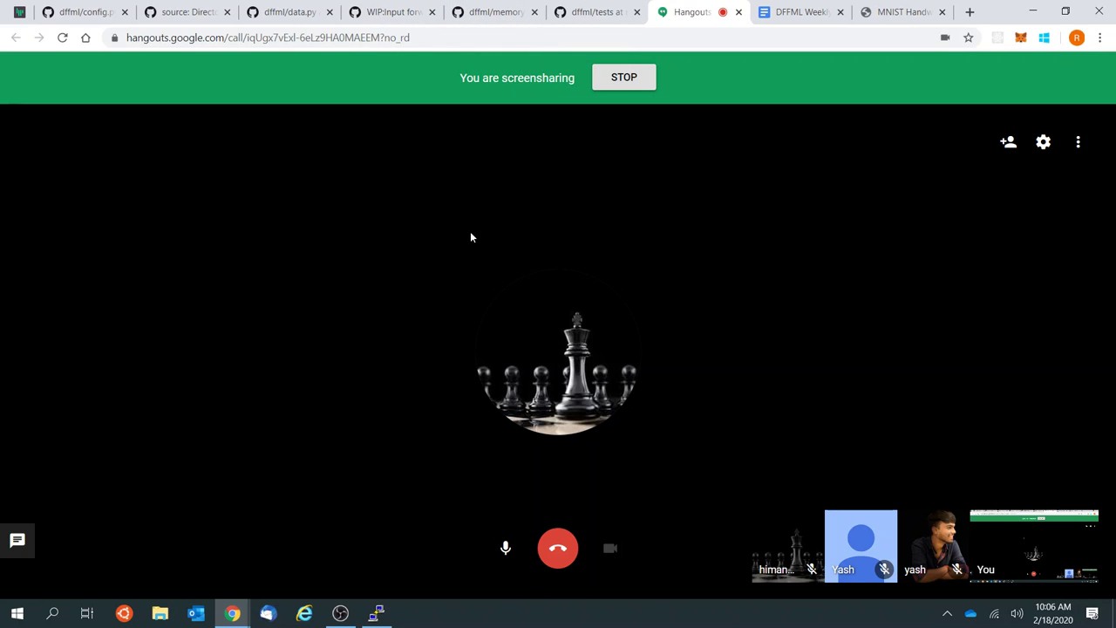
pyautogui.click(412, 7)
pyautogui.click(501, 7)
pyautogui.click(590, 6)
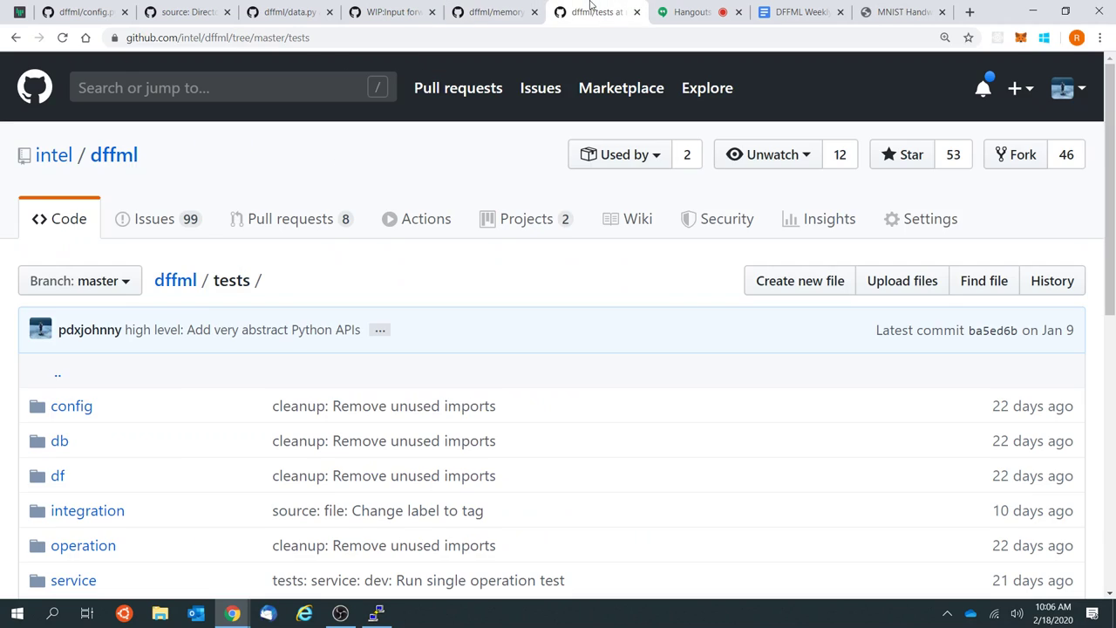
pyautogui.click(682, 11)
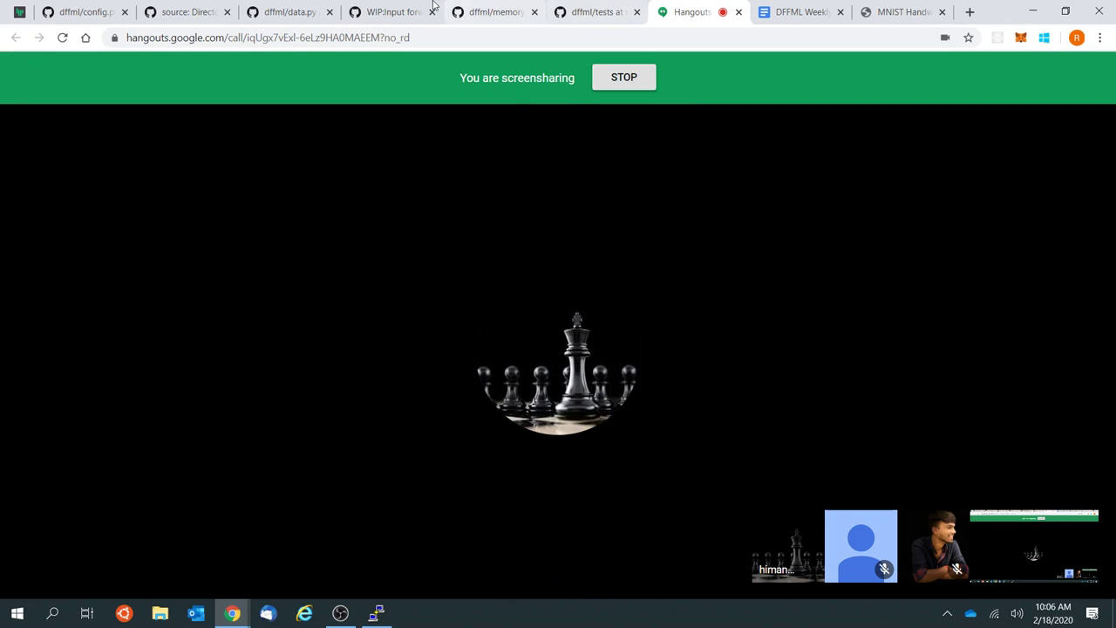
pyautogui.click(388, 11)
pyautogui.click(295, 11)
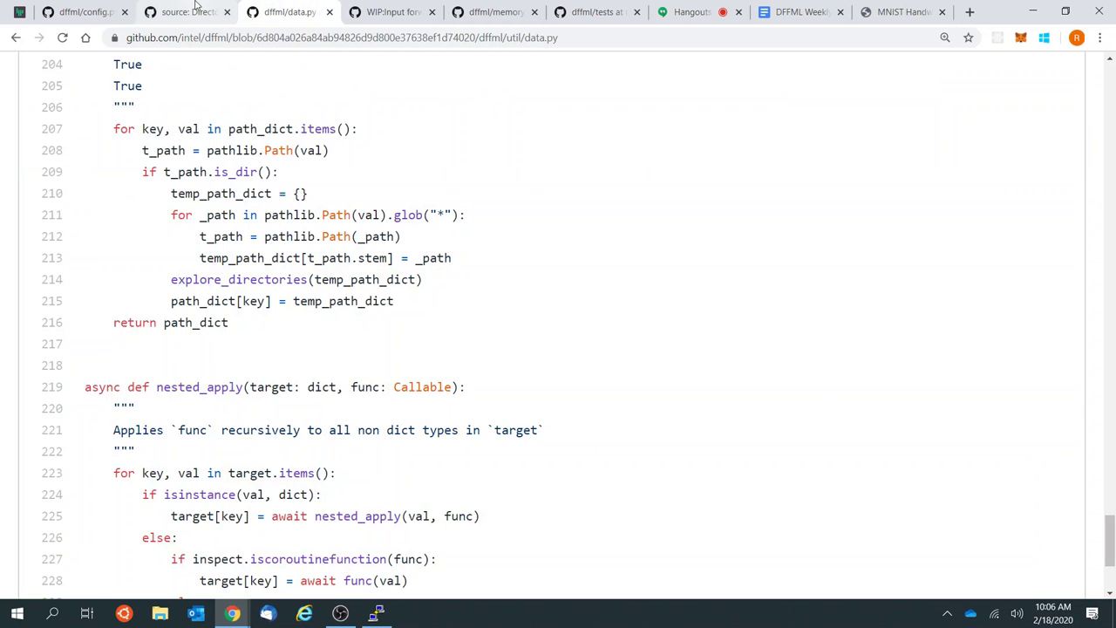
pyautogui.click(190, 10)
pyautogui.click(84, 11)
pyautogui.click(22, 12)
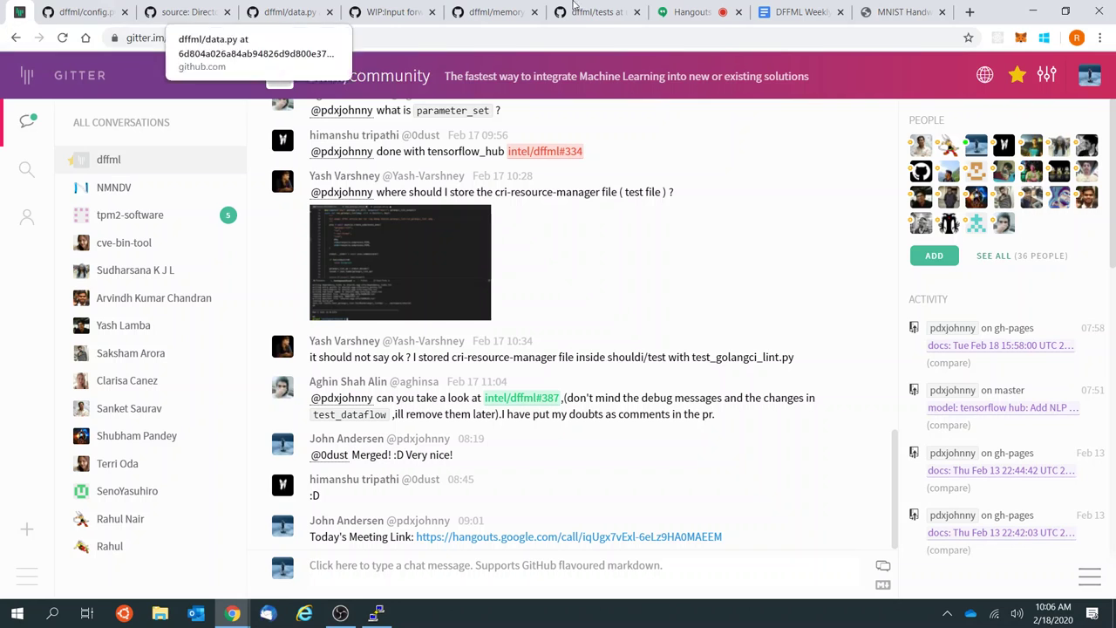
pyautogui.click(690, 11)
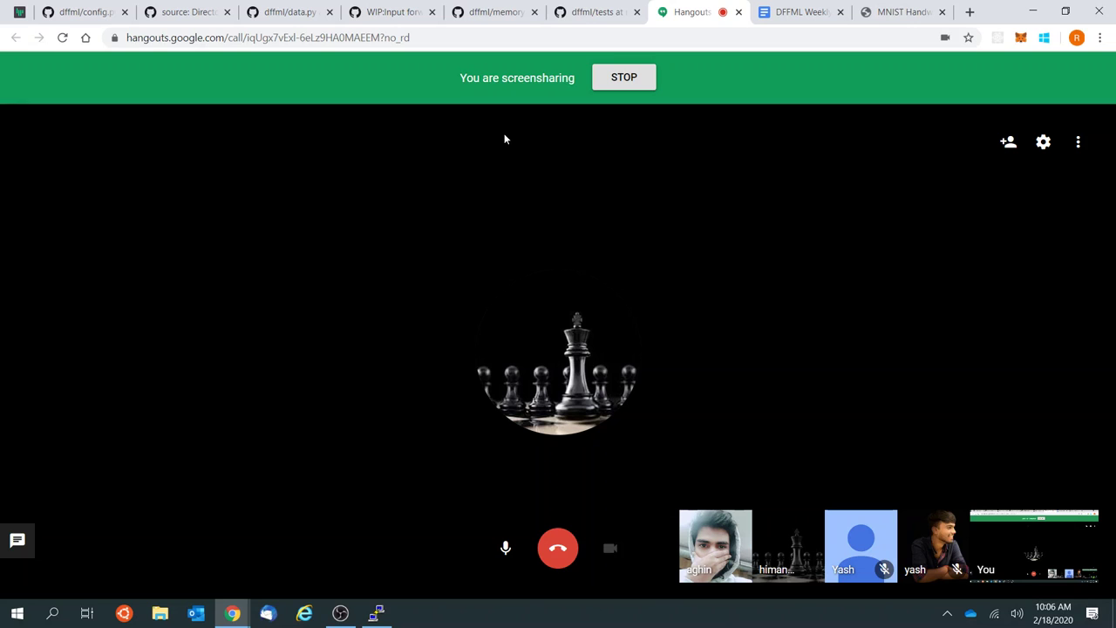
# Step: Return to the pull request #387 diff and review the subflow forwarding code in dffml/df/memory.py back up to the debug prints on line 973
pyautogui.click(502, 11)
pyautogui.click(396, 9)
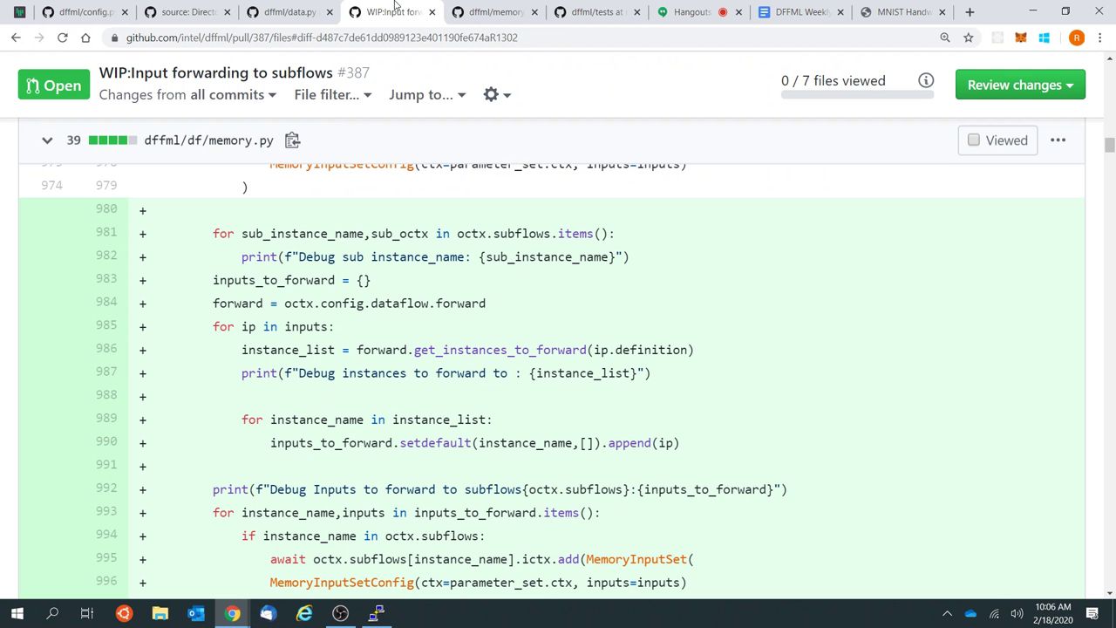
pyautogui.click(477, 8)
pyautogui.click(399, 9)
pyautogui.scroll(-1, 468, 379)
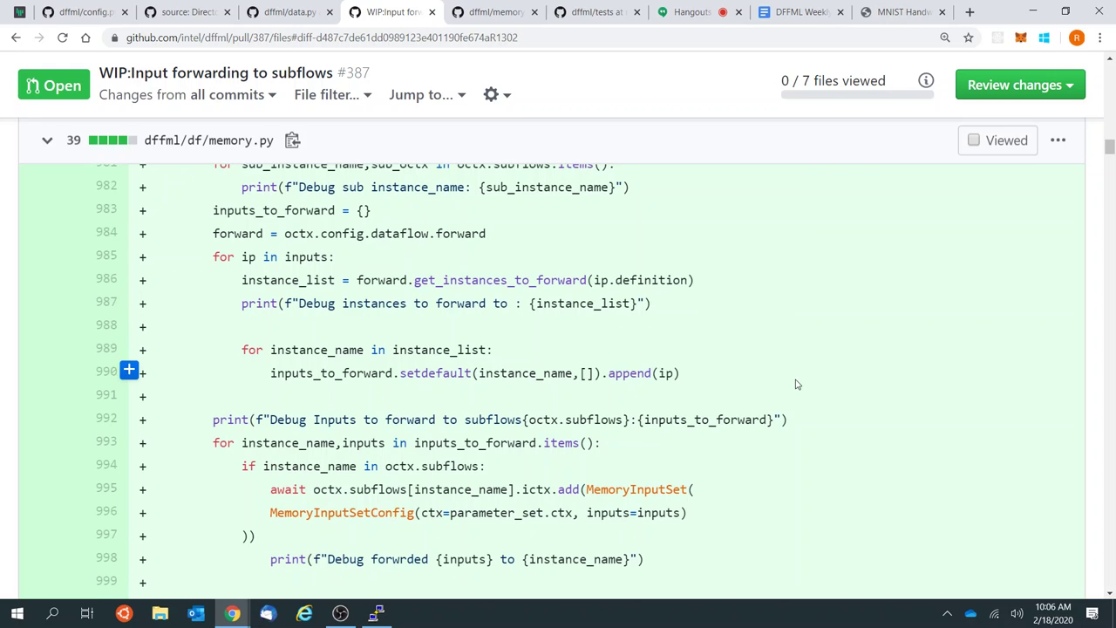
pyautogui.scroll(-1, 795, 383)
pyautogui.scroll(1, 887, 393)
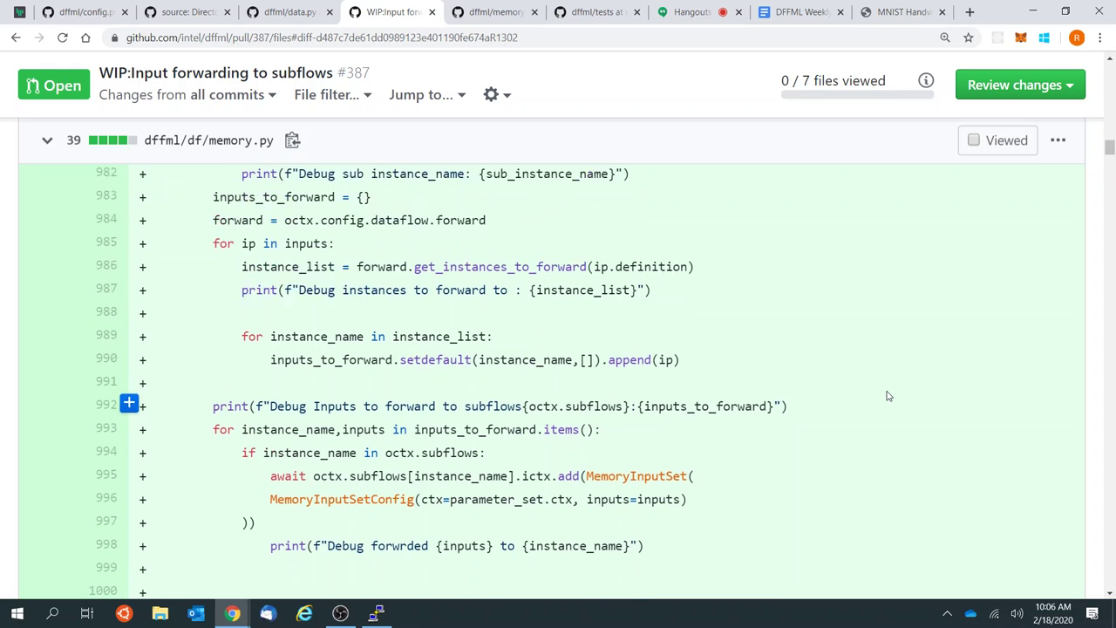
pyautogui.scroll(-1, 887, 396)
pyautogui.scroll(1, 887, 396)
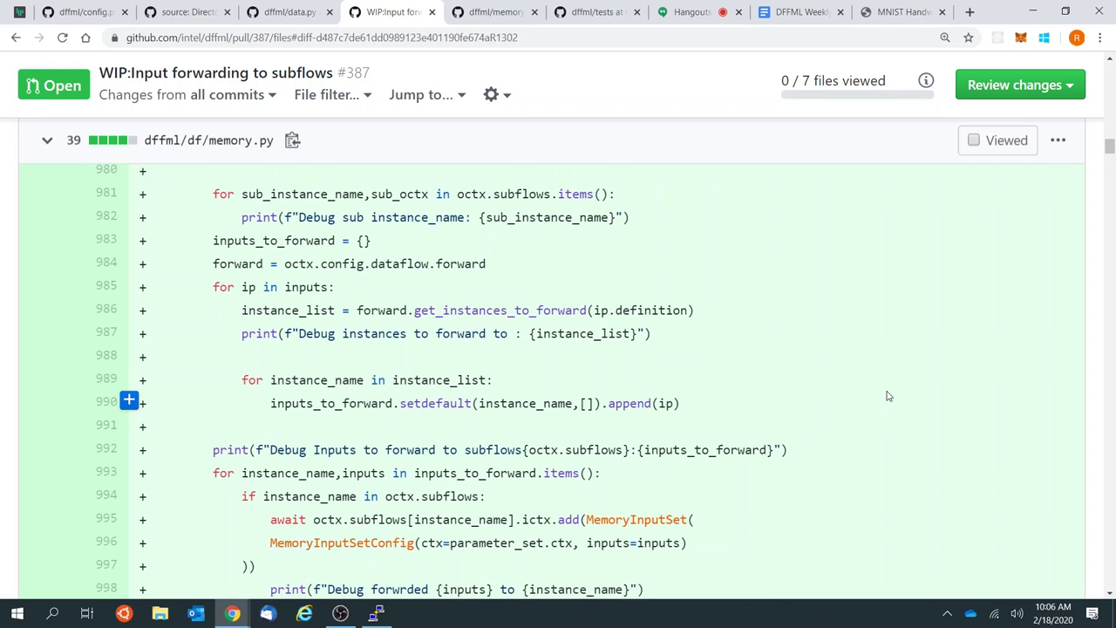
pyautogui.scroll(-1, 887, 396)
pyautogui.scroll(3, 887, 396)
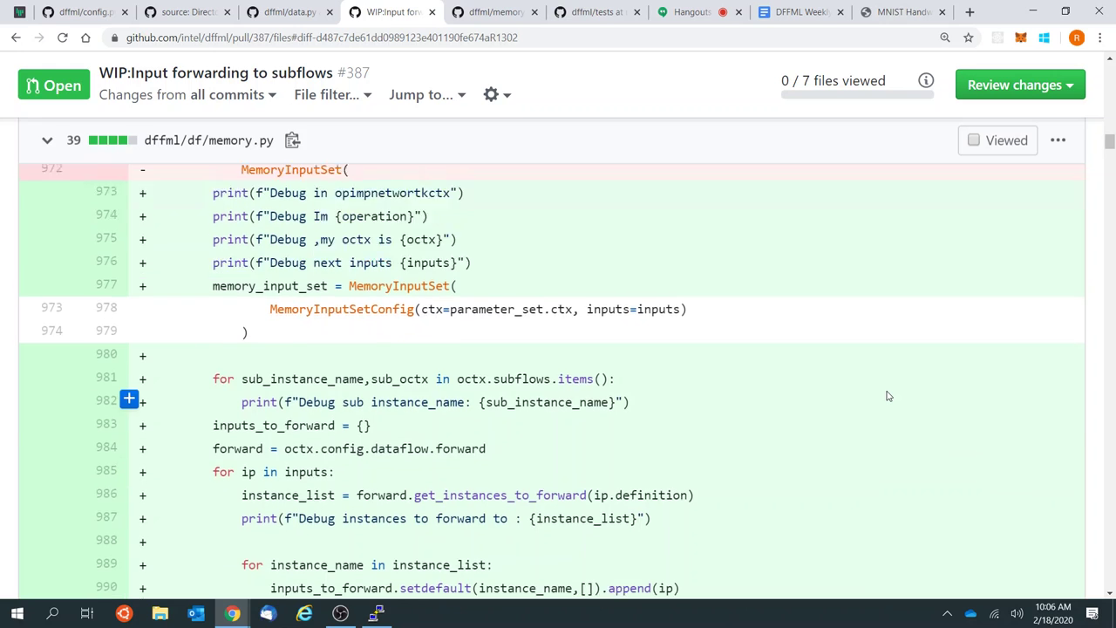
# Step: Read the added code from the memory_input_set creation on line 977 through the subflow forwarding loop ending on line 998
pyautogui.scroll(-2, 887, 396)
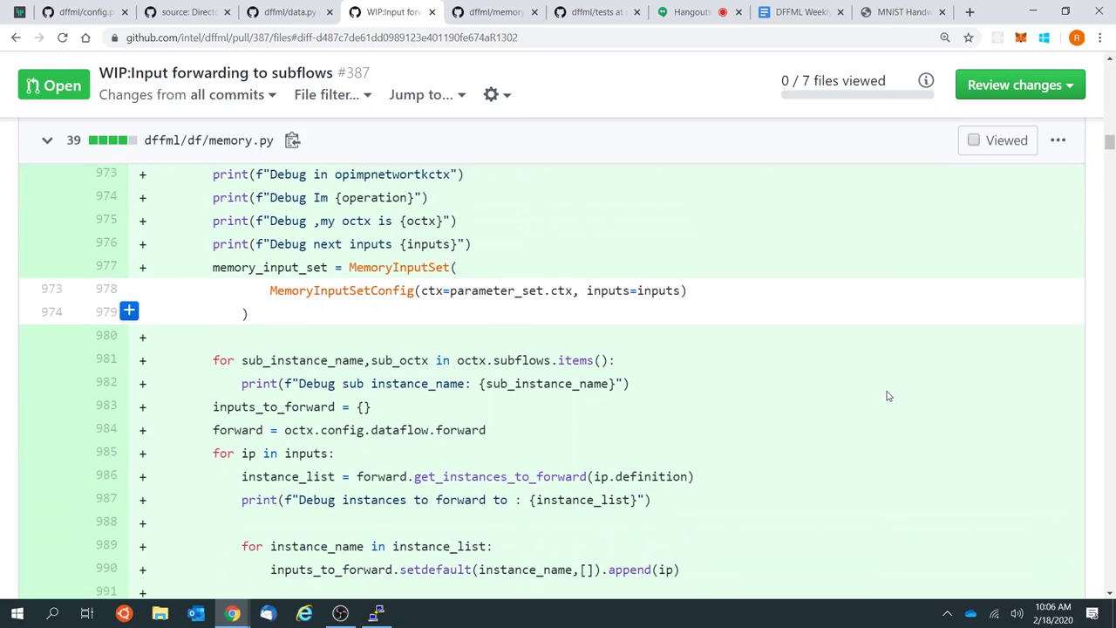
pyautogui.scroll(-2, 887, 396)
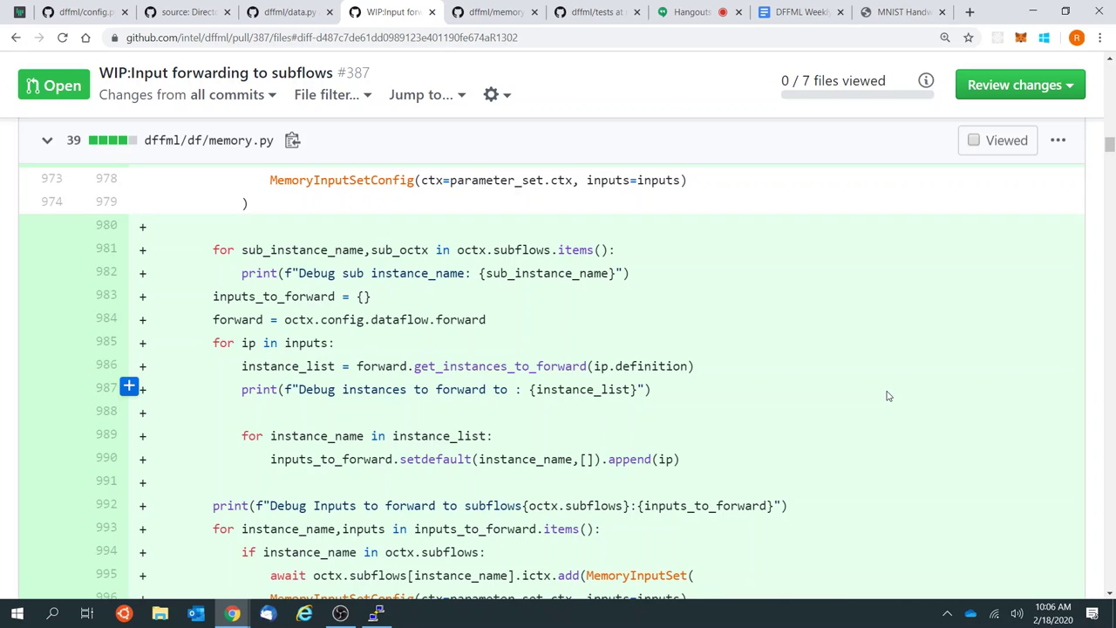
pyautogui.scroll(-1, 887, 396)
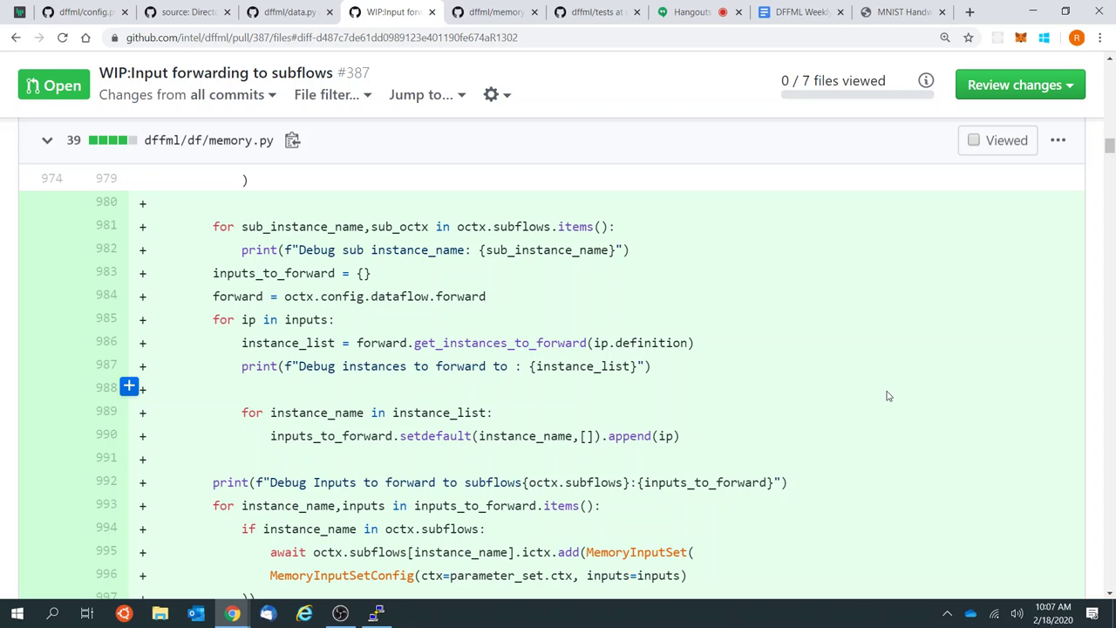
pyautogui.scroll(-2, 888, 396)
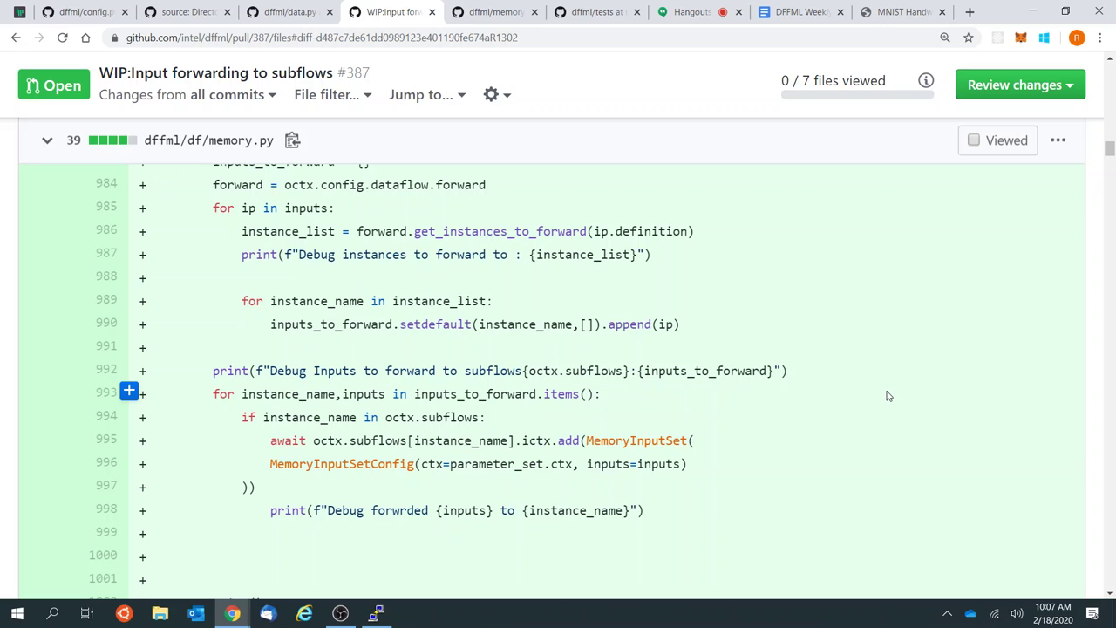
pyautogui.scroll(-1, 749, 461)
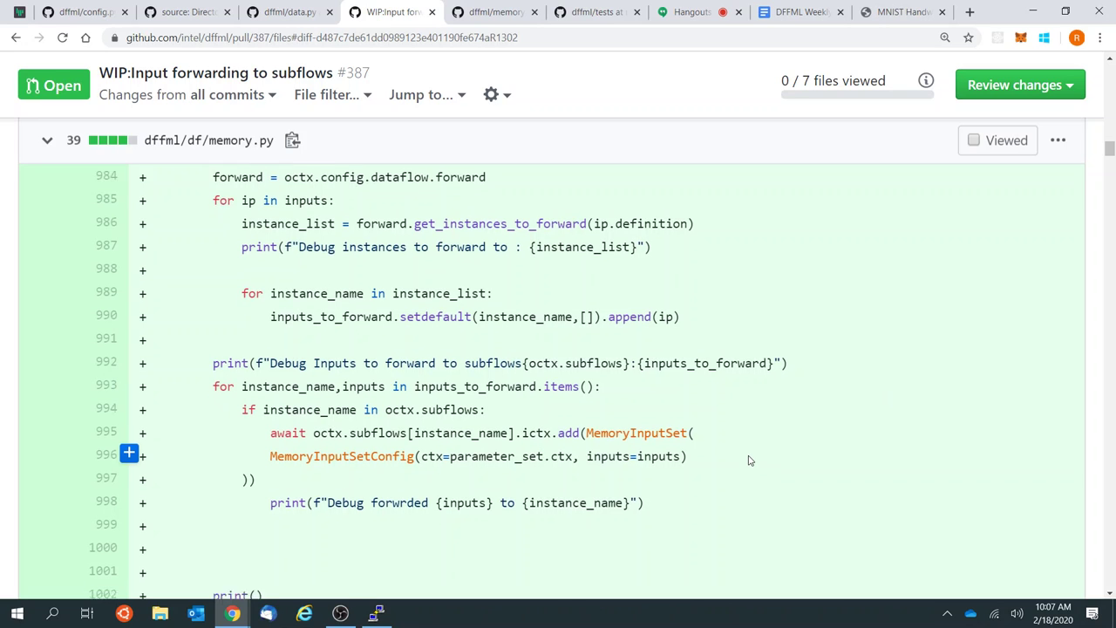
# Step: Review the rest of the dffml/df/memory.py diff, from the subflow forwarding loop to the added register_subflow method
pyautogui.scroll(-2, 748, 460)
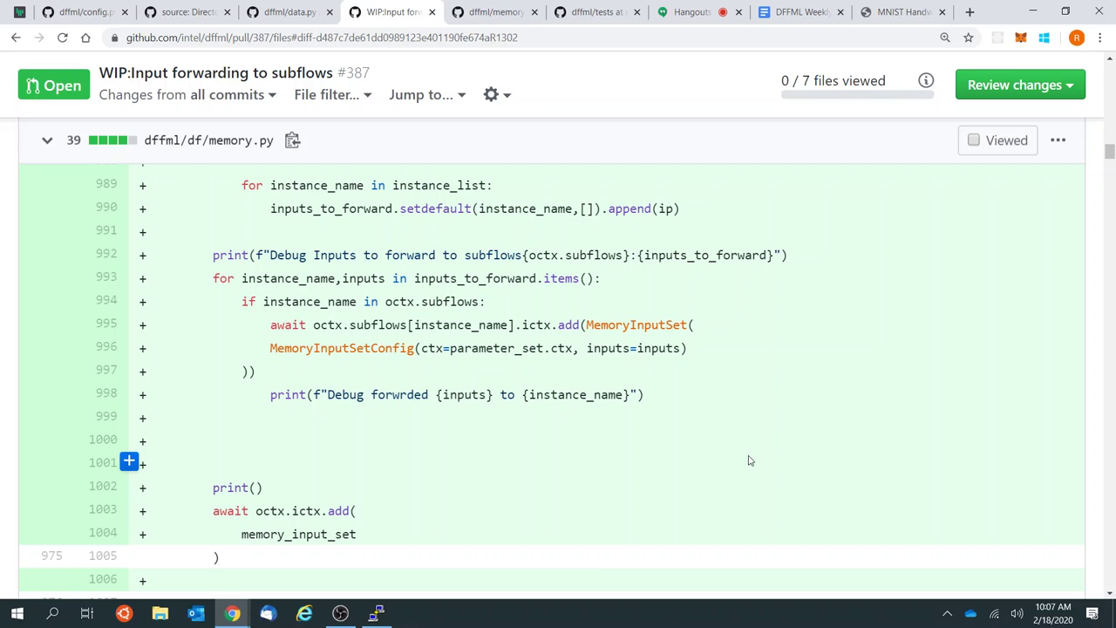
pyautogui.scroll(2, 749, 461)
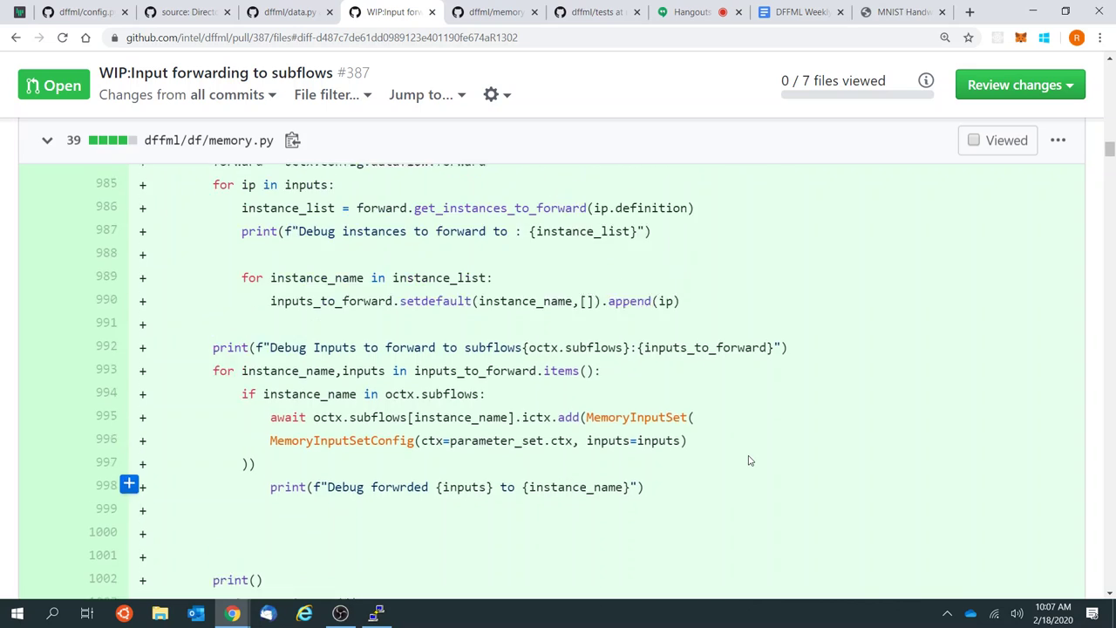
pyautogui.scroll(3, 748, 460)
pyautogui.scroll(-10, 748, 460)
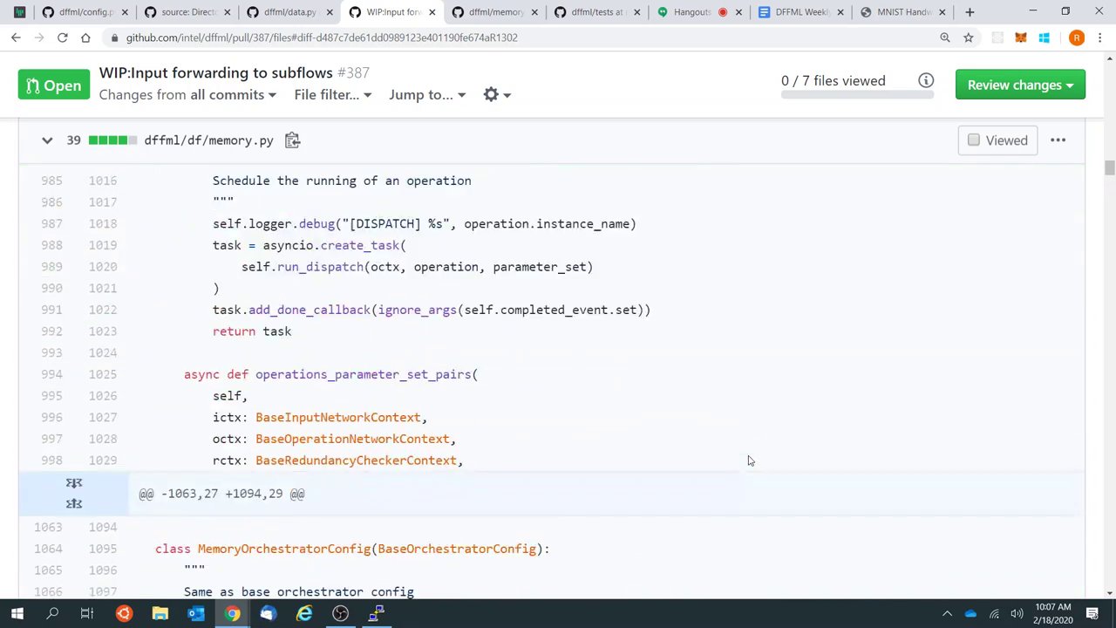
pyautogui.scroll(-8, 748, 460)
pyautogui.scroll(-1, 749, 460)
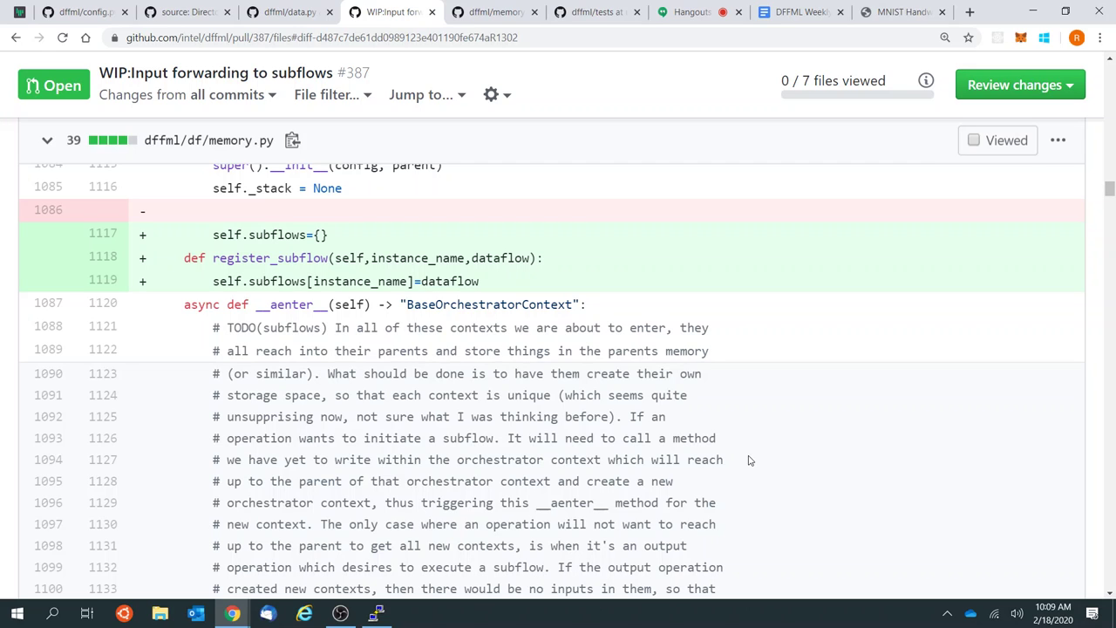
pyautogui.scroll(-1, 748, 459)
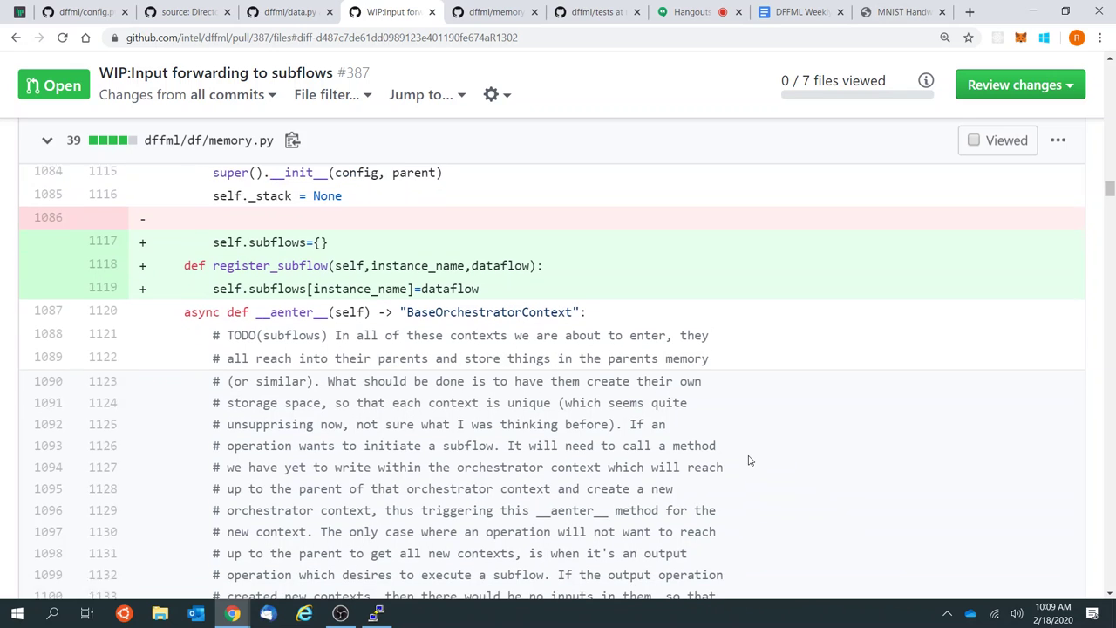
# Step: Look through the open GitHub pages, then switch to the PuTTY terminal and list the current directory
pyautogui.click(510, 10)
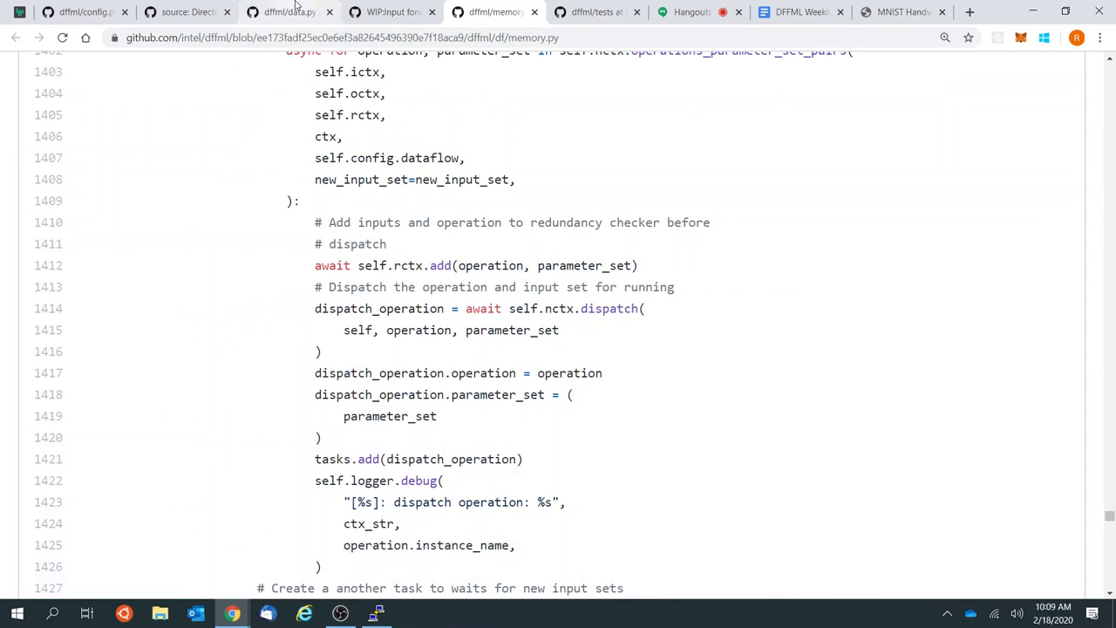
pyautogui.click(294, 10)
pyautogui.click(191, 8)
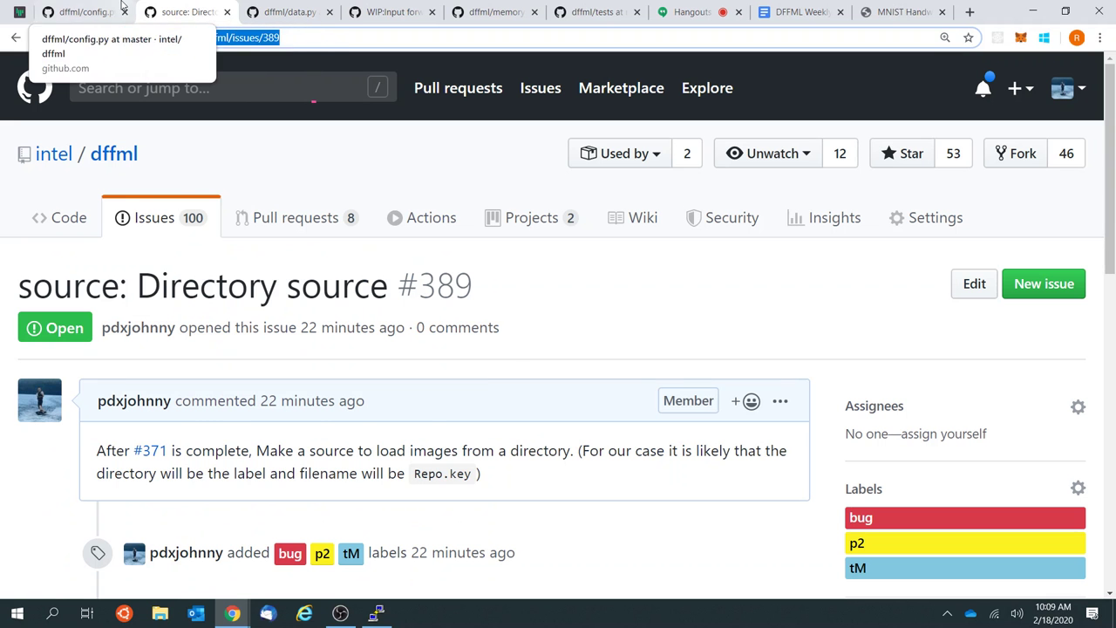
pyautogui.click(105, 10)
pyautogui.click(376, 613)
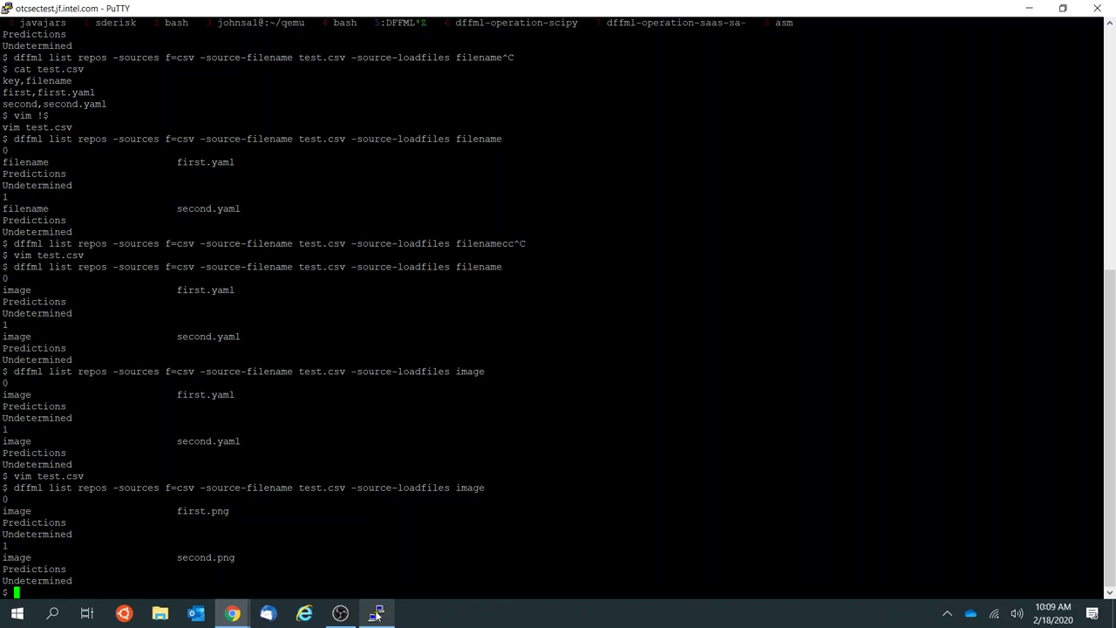
pyautogui.write('ll')
pyautogui.press('Return')
pyautogui.write('vim df/')
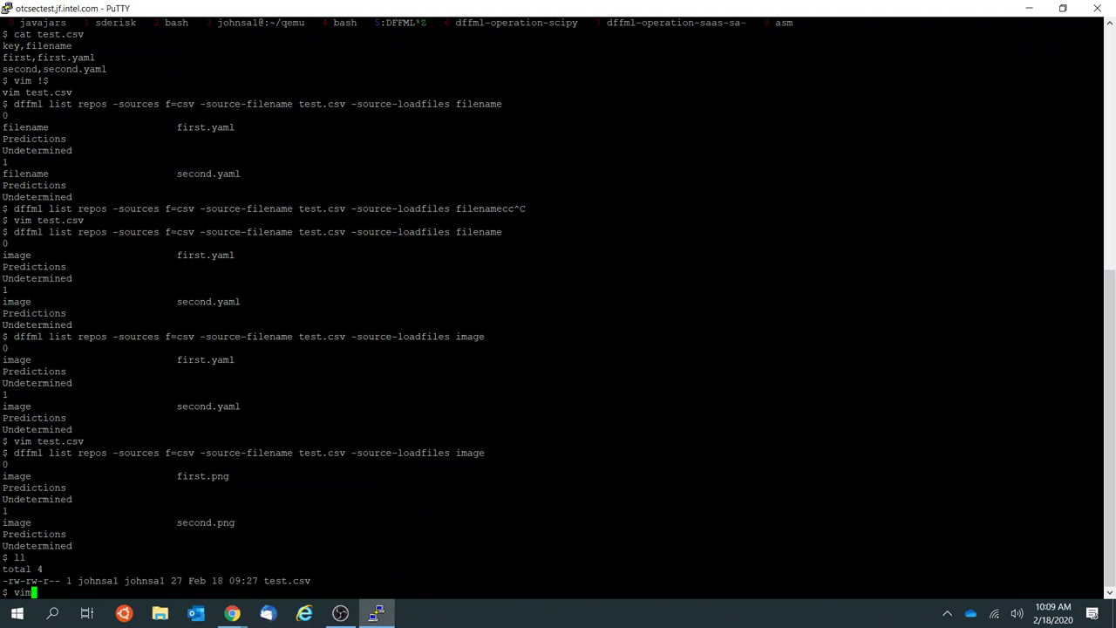
pyautogui.press('BackSpace')
pyautogui.press('BackSpace')
pyautogui.press('BackSpace')
pyautogui.write('test.csv test.csv c')
pyautogui.hotkey('ctrl', 'c')
pyautogui.write('ll')
pyautogui.press('Return')
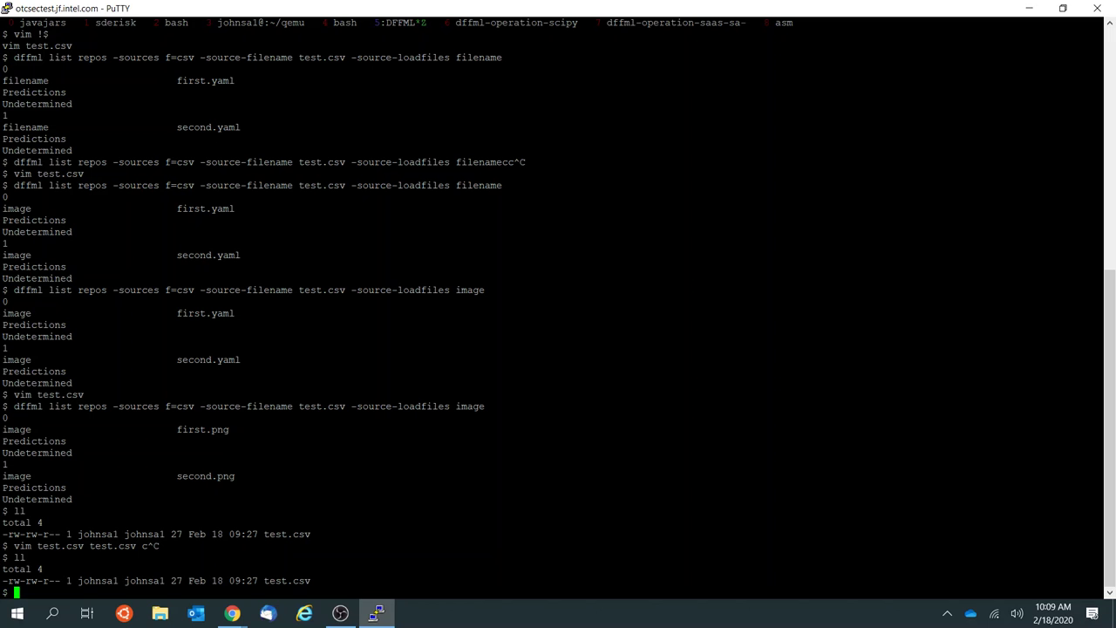
pyautogui.write('cd .')
pyautogui.press('Return')
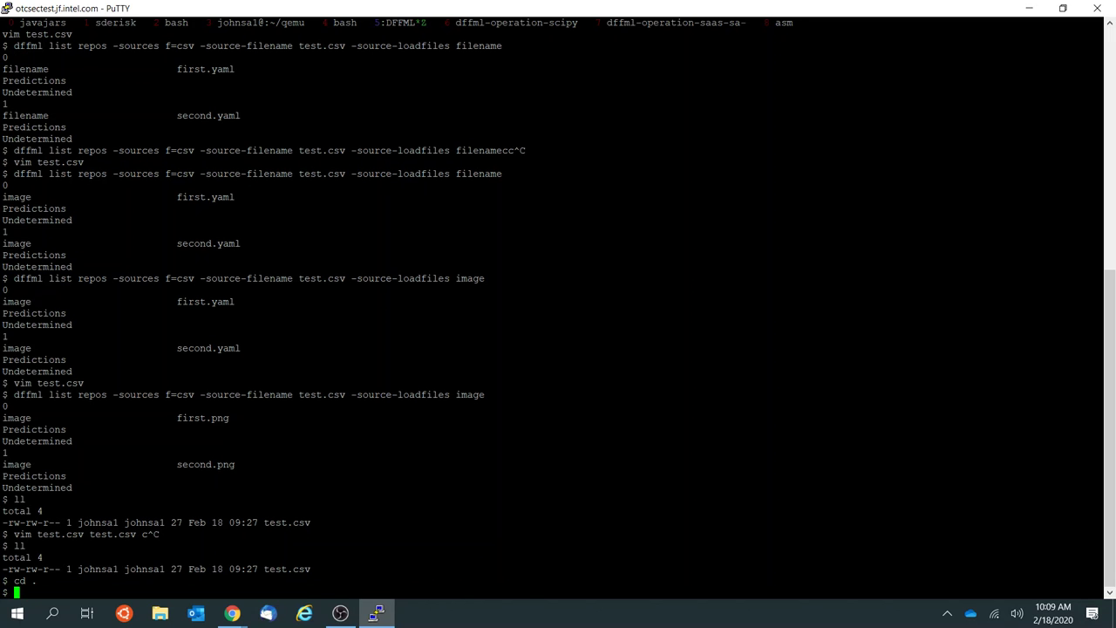
# Step: Restore the split tmux panes and quit the vim session editing config/yaml/dffml_config_yaml/config.py
pyautogui.hotkey('ctrl', 'b')
pyautogui.write('z:q')
pyautogui.press('Return')
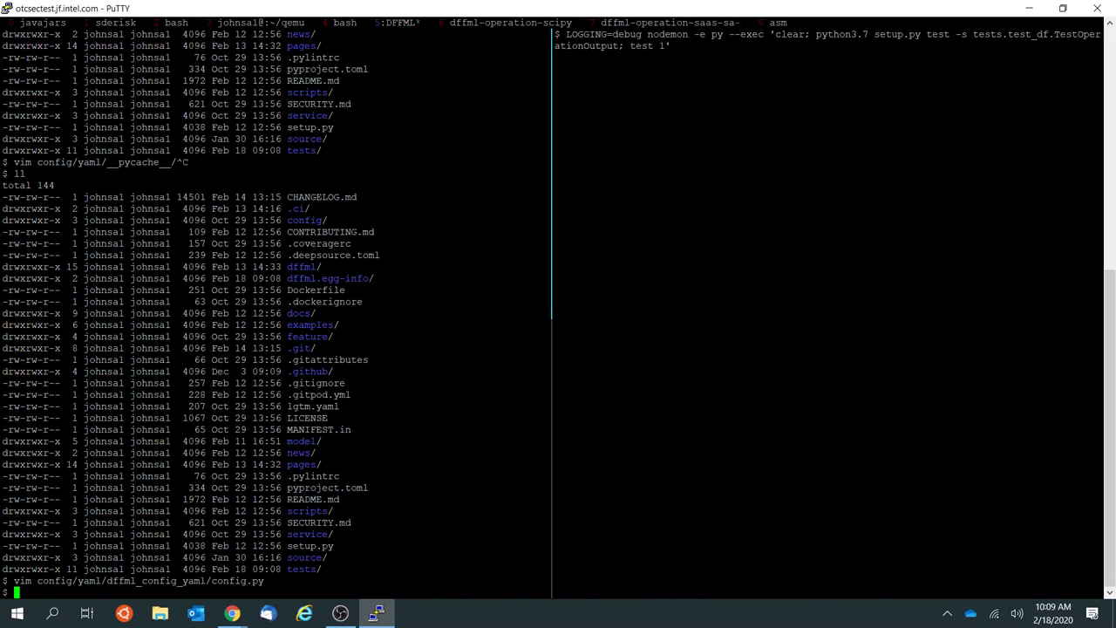
# Step: Clear the terminal, list the dffml repository's files and show its git status
pyautogui.hotkey('ctrl', 'l')
pyautogui.write('ll')
pyautogui.press('Return')
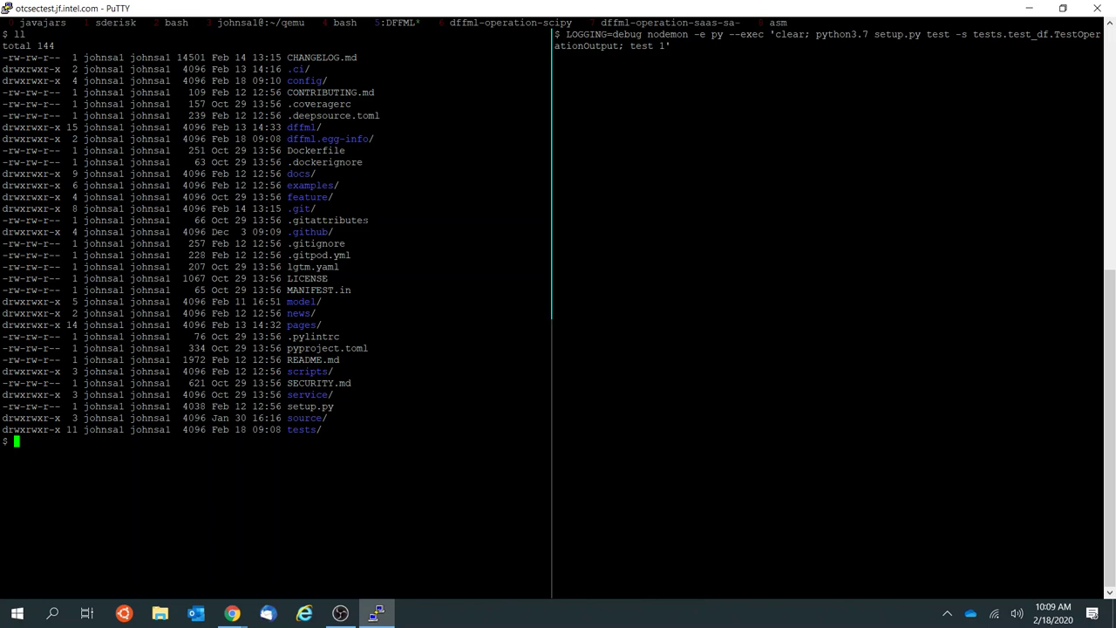
pyautogui.write('git status')
pyautogui.press('Return')
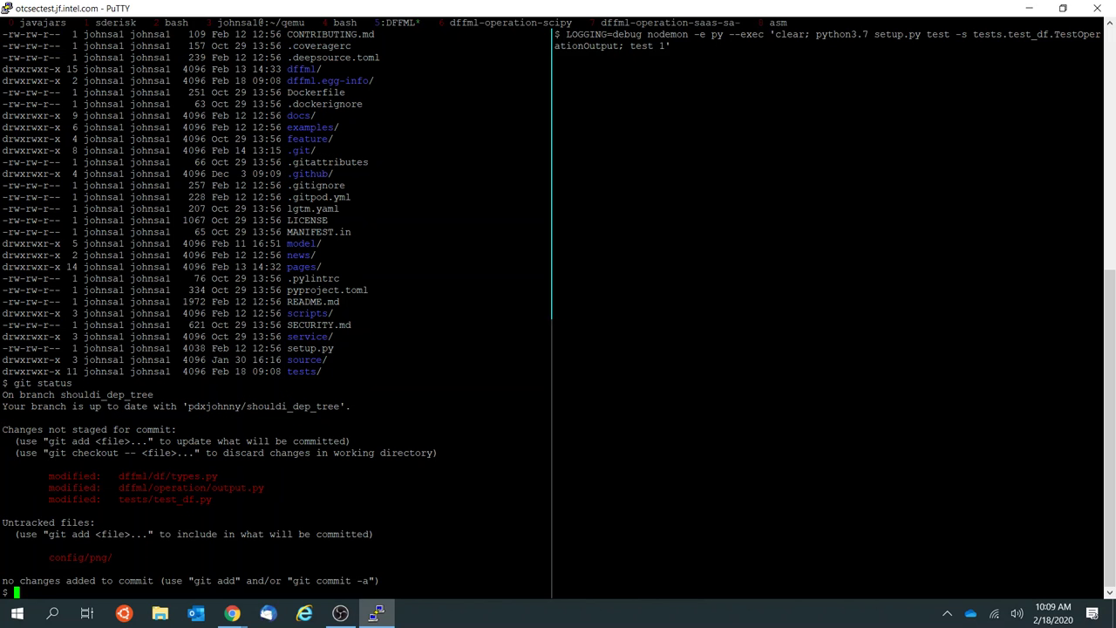
# Step: Run the tests.test_df.TestOperationOutput tests under nodemon with debug logging in the other tmux pane
pyautogui.hotkey('ctrl', 'b')
pyautogui.press('Right')
pyautogui.write('rs')
pyautogui.press('Return')
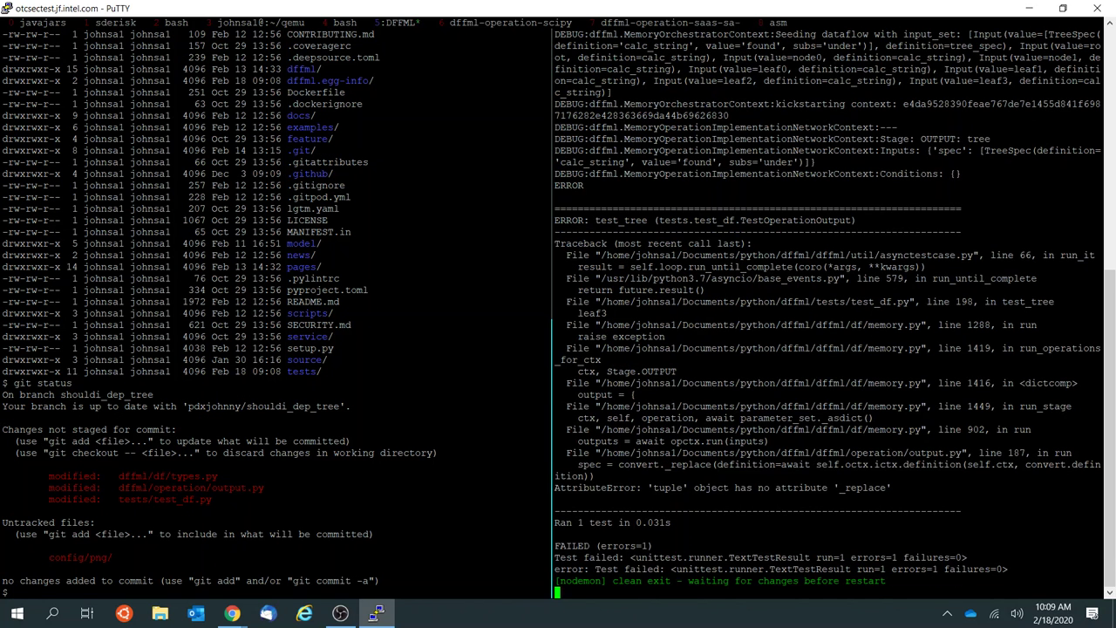
# Step: Zoom the test pane to full size and inspect the scrollback of the test_tree run
pyautogui.hotkey('ctrl', 'b')
pyautogui.press('z')
pyautogui.hotkey('ctrl', 'b')
pyautogui.press('pageup')
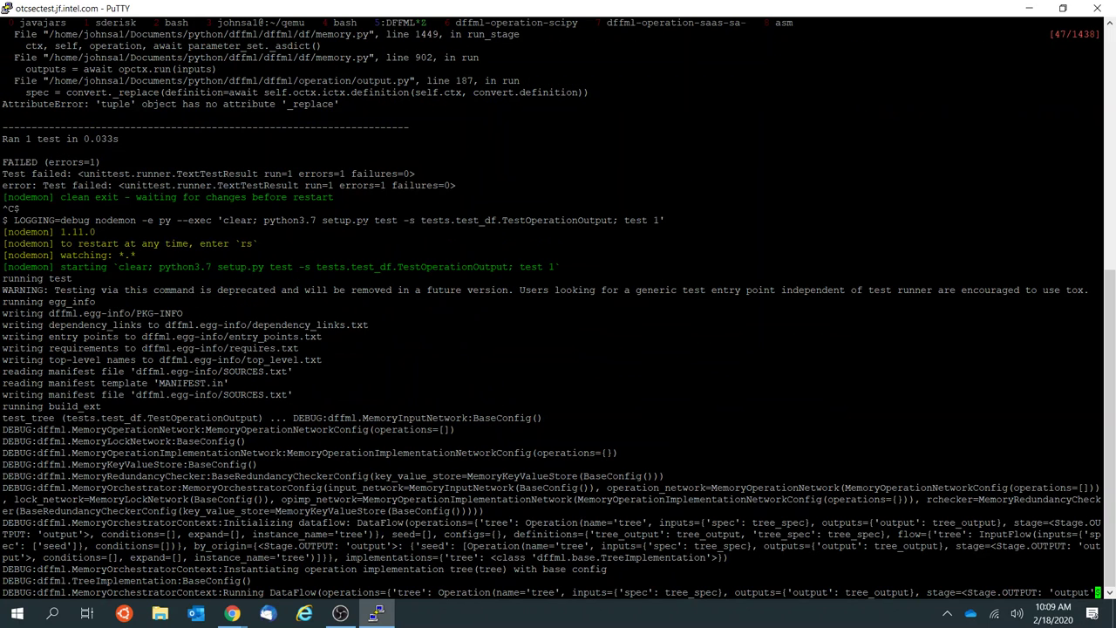
pyautogui.press('q')
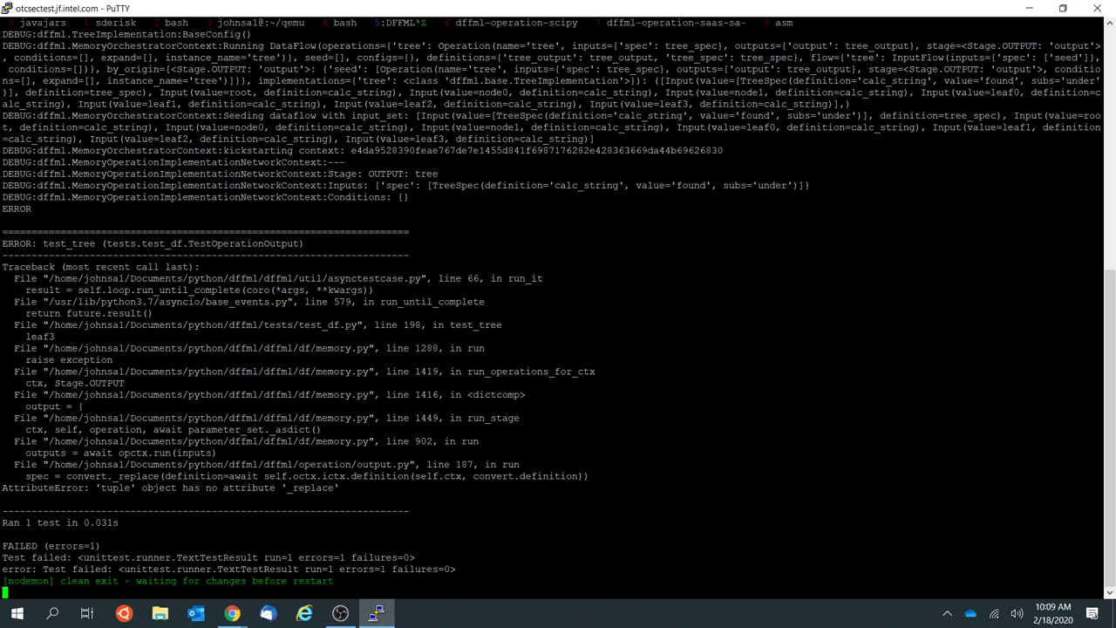
# Step: Restore the split panes and open tests/test_df.py in vim beside the test output
pyautogui.hotkey('ctrl', 'b')
pyautogui.write('zgit')
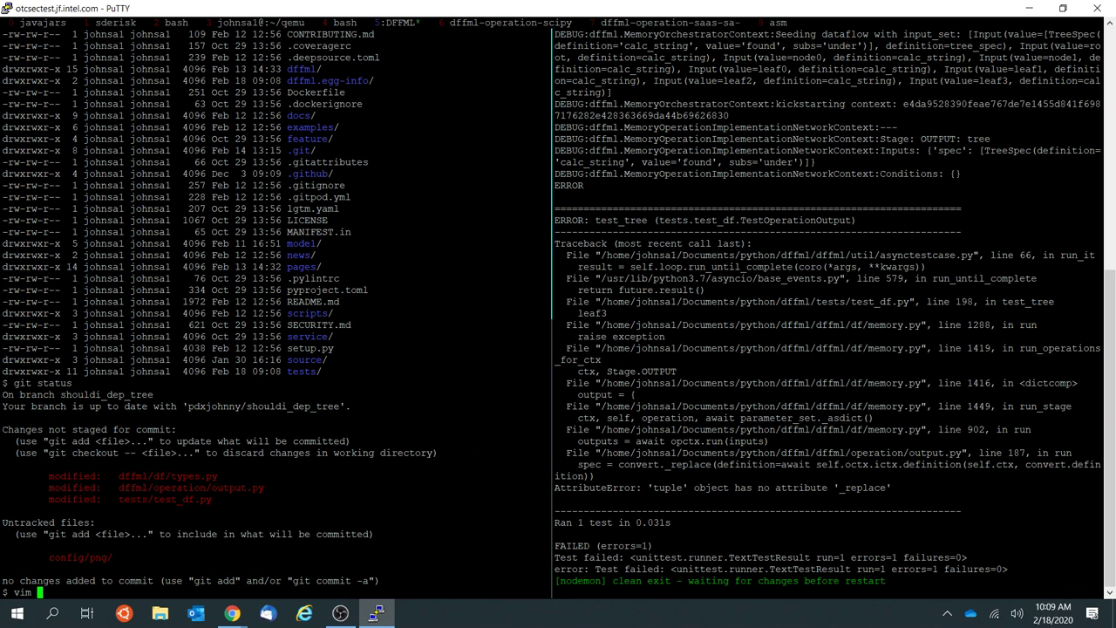
pyautogui.press('BackSpace')
pyautogui.press('BackSpace')
pyautogui.press('BackSpace')
pyautogui.press('BackSpace')
pyautogui.write('vim tests/test_base.py')
pyautogui.press('BackSpace')
pyautogui.press('BackSpace')
pyautogui.press('BackSpace')
pyautogui.press('BackSpace')
pyautogui.press('BackSpace')
pyautogui.press('BackSpace')
pyautogui.press('BackSpace')
pyautogui.write('df.py')
pyautogui.press('Return')
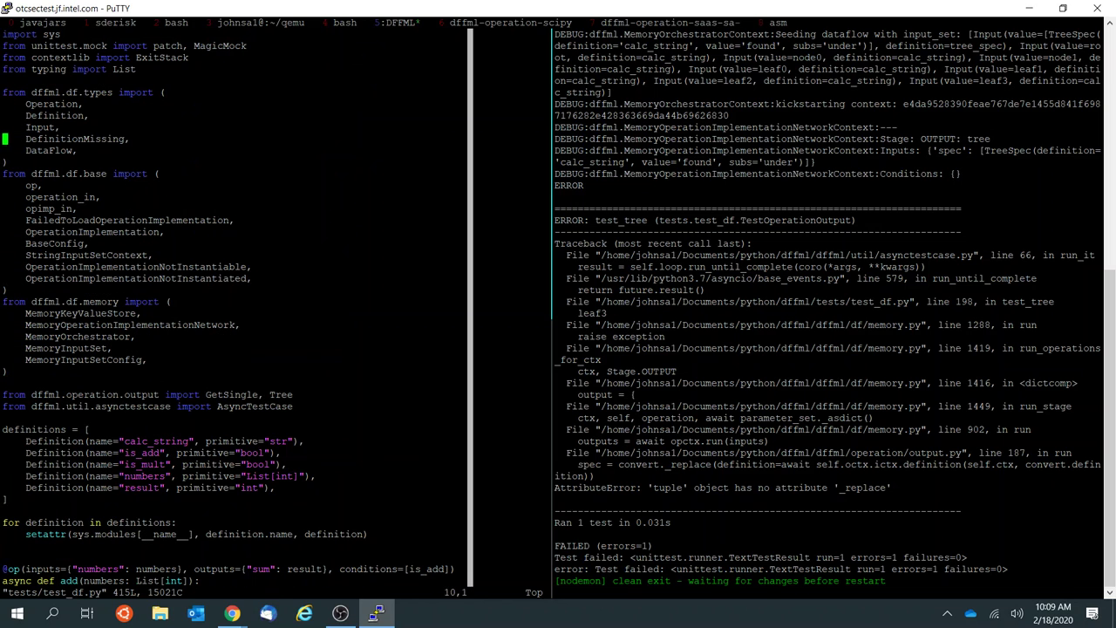
# Step: Locate the TestOrchestrator class and its test_run method in tests/test_df.py, searching upward from the end of the file
pyautogui.hotkey('shift', 'g')
pyautogui.press('k')
pyautogui.press('k')
pyautogui.press('k')
pyautogui.press('k')
pyautogui.press('k')
pyautogui.press('k')
pyautogui.press('k')
pyautogui.press('k')
pyautogui.press('k')
pyautogui.press('k')
pyautogui.press('k')
pyautogui.press('k')
pyautogui.press('k')
pyautogui.press('k')
pyautogui.press('k')
pyautogui.press('k')
pyautogui.press('k')
pyautogui.press('k')
pyautogui.press('k')
pyautogui.press('k')
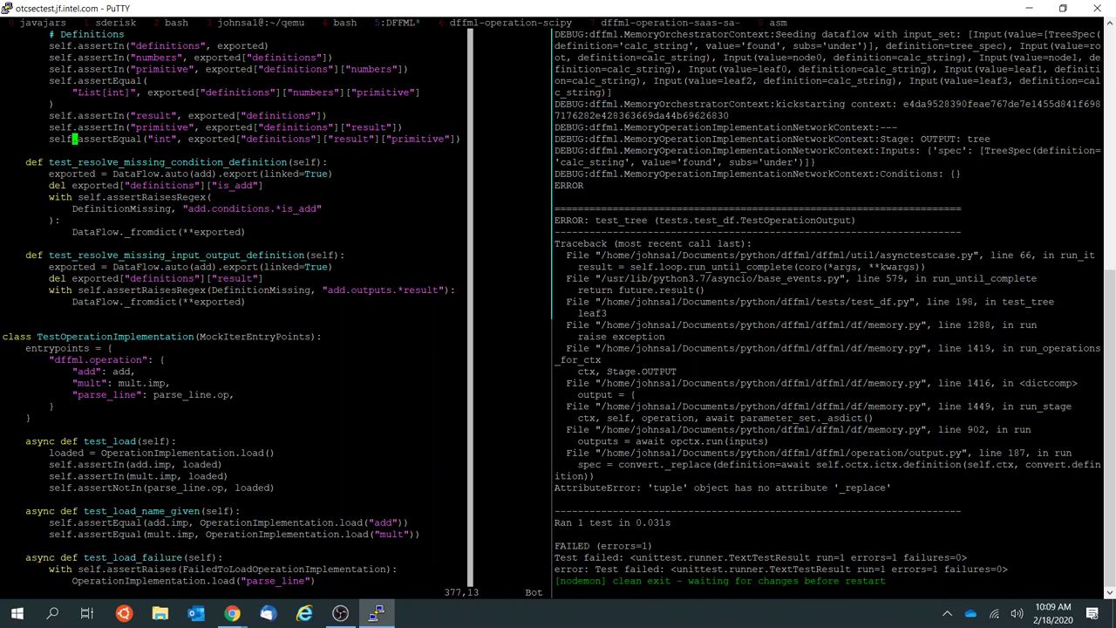
pyautogui.press('k')
pyautogui.press('k')
pyautogui.press('k')
pyautogui.press('k')
pyautogui.press('k')
pyautogui.press('k')
pyautogui.press('k')
pyautogui.press('k')
pyautogui.press('k')
pyautogui.press('k')
pyautogui.press('k')
pyautogui.press('k')
pyautogui.press('k')
pyautogui.press('k')
pyautogui.press('k')
pyautogui.press('k')
pyautogui.press('k')
pyautogui.press('k')
pyautogui.press('k')
pyautogui.press('k')
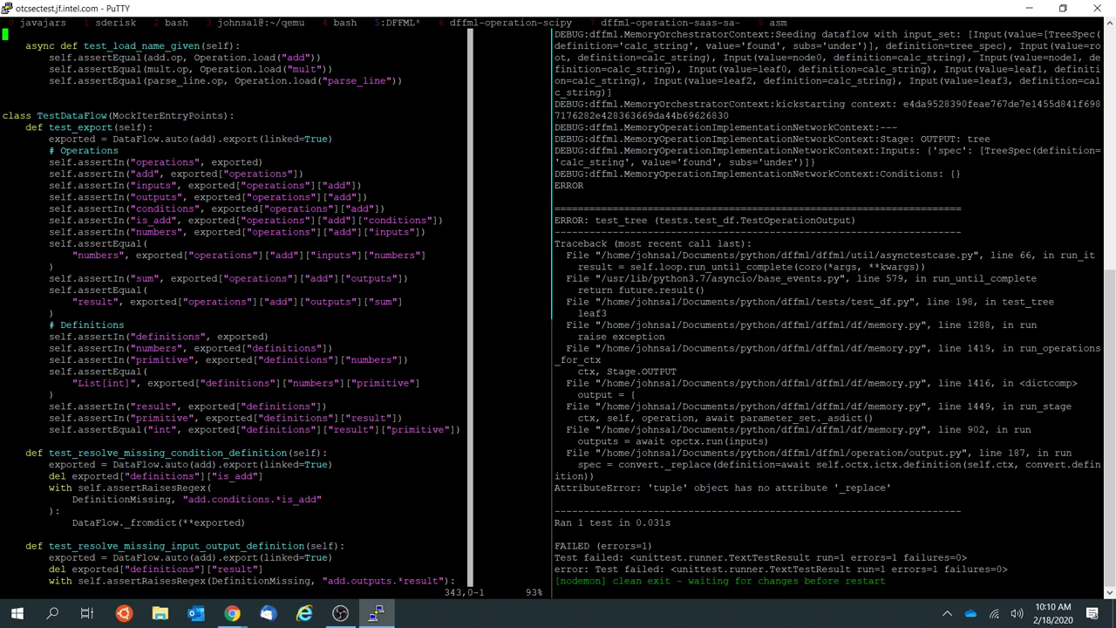
pyautogui.press('Return')
pyautogui.press('z')
pyautogui.press('b')
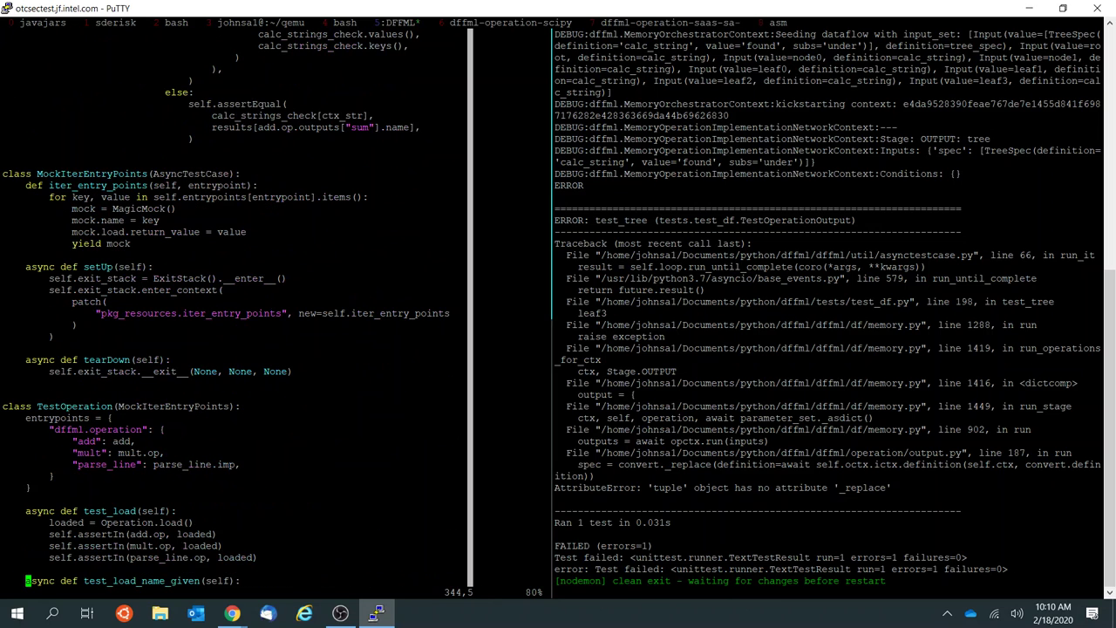
pyautogui.hotkey('ctrl', 'b')
pyautogui.hotkey('ctrl', 'b')
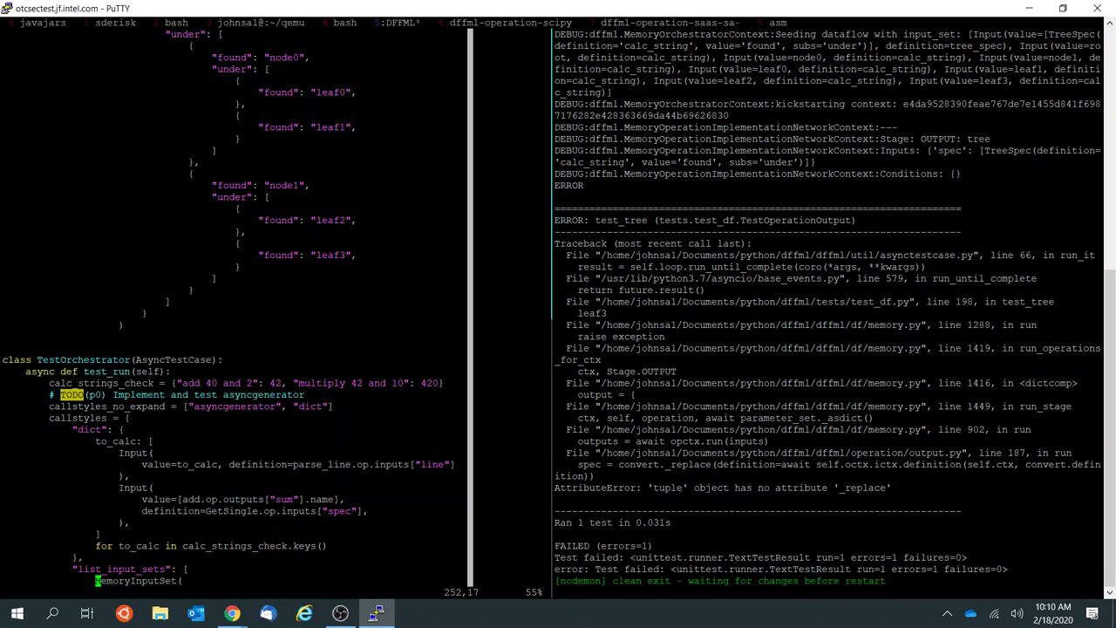
# Step: Stop the running nodemon and rerun it with the test target changed to tests.test_df.TestOrchestrator
pyautogui.hotkey('ctrl', 'b')
pyautogui.press('Right')
pyautogui.hotkey('ctrl', 'c')
pyautogui.hotkey('ctrl', 'l')
pyautogui.press('Up')
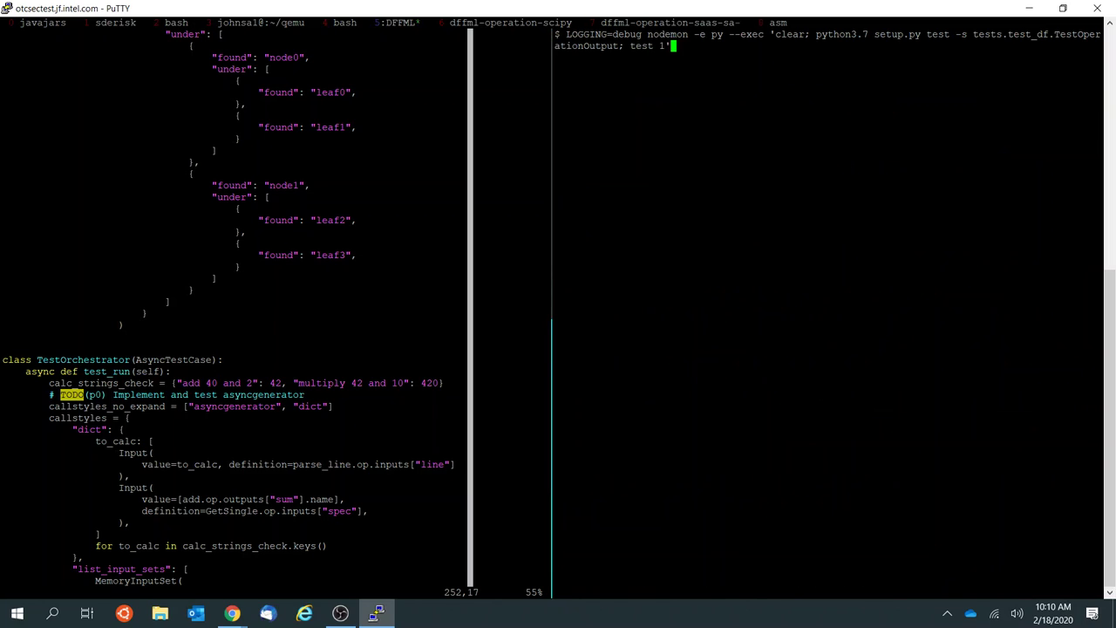
pyautogui.press('Left')
pyautogui.press('Left')
pyautogui.press('Left')
pyautogui.press('Left')
pyautogui.press('Left')
pyautogui.press('Left')
pyautogui.press('Left')
pyautogui.press('Left')
pyautogui.press('Left')
pyautogui.press('BackSpace')
pyautogui.press('BackSpace')
pyautogui.press('BackSpace')
pyautogui.press('BackSpace')
pyautogui.press('BackSpace')
pyautogui.press('BackSpace')
pyautogui.press('BackSpace')
pyautogui.press('BackSpace')
pyautogui.press('BackSpace')
pyautogui.press('BackSpace')
pyautogui.press('BackSpace')
pyautogui.press('BackSpace')
pyautogui.press('BackSpace')
pyautogui.press('BackSpace')
pyautogui.press('BackSpace')
pyautogui.press('BackSpace')
pyautogui.write('tOrchestrator')
pyautogui.press('Return')
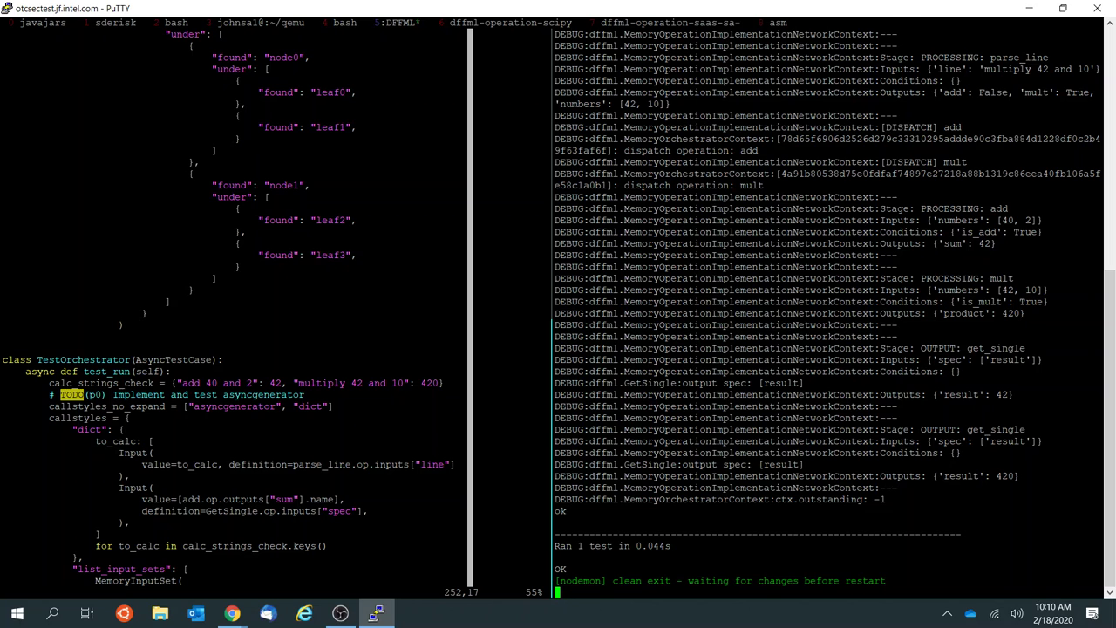
# Step: Change the pane layout so the tests/test_df.py editor sits above the test output, and move up within TestOrchestrator.test_run
pyautogui.hotkey('ctrl', 'b')
pyautogui.press('space')
pyautogui.press('k')
pyautogui.press('k')
pyautogui.press('k')
pyautogui.press('k')
pyautogui.press('k')
pyautogui.press('k')
pyautogui.press('k')
pyautogui.press('k')
pyautogui.press('k')
pyautogui.press('k')
pyautogui.press('k')
pyautogui.press('k')
pyautogui.press('k')
pyautogui.press('k')
pyautogui.press('k')
pyautogui.press('k')
pyautogui.press('k')
pyautogui.press('k')
pyautogui.press('k')
pyautogui.press('k')
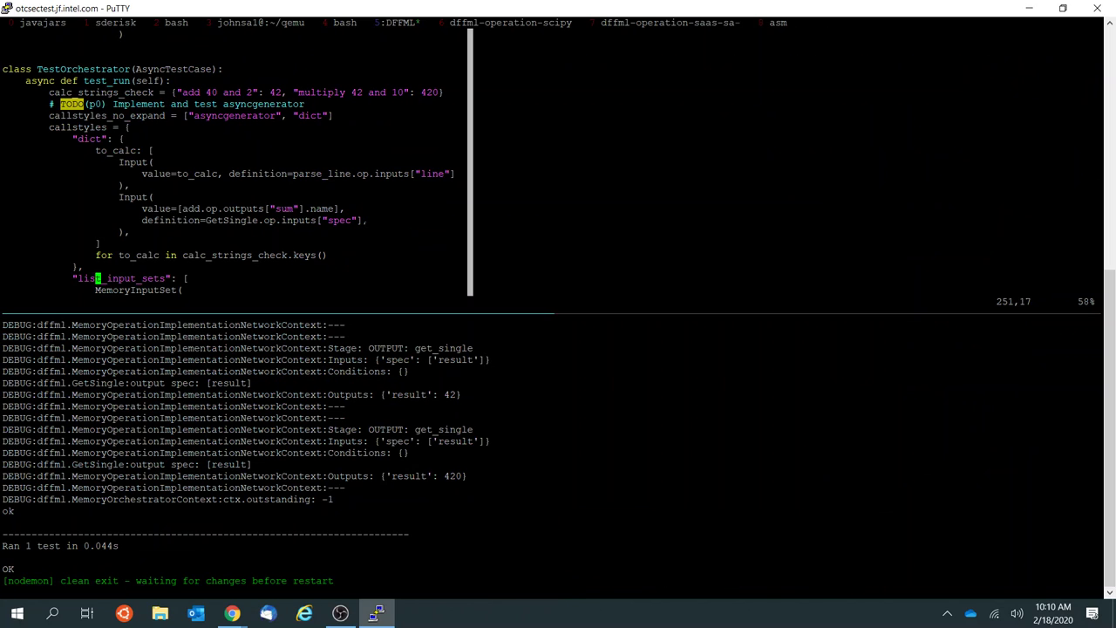
# Step: Examine the callstyles input definitions, the orchestrator run loop and the assertions in TestOrchestrator.test_run
pyautogui.press('j')
pyautogui.press('j')
pyautogui.press('j')
pyautogui.press('j')
pyautogui.press('j')
pyautogui.press('j')
pyautogui.press('j')
pyautogui.press('j')
pyautogui.press('j')
pyautogui.press('j')
pyautogui.press('j')
pyautogui.press('j')
pyautogui.press('j')
pyautogui.press('j')
pyautogui.press('j')
pyautogui.press('j')
pyautogui.press('j')
pyautogui.press('j')
pyautogui.press('j')
pyautogui.press('j')
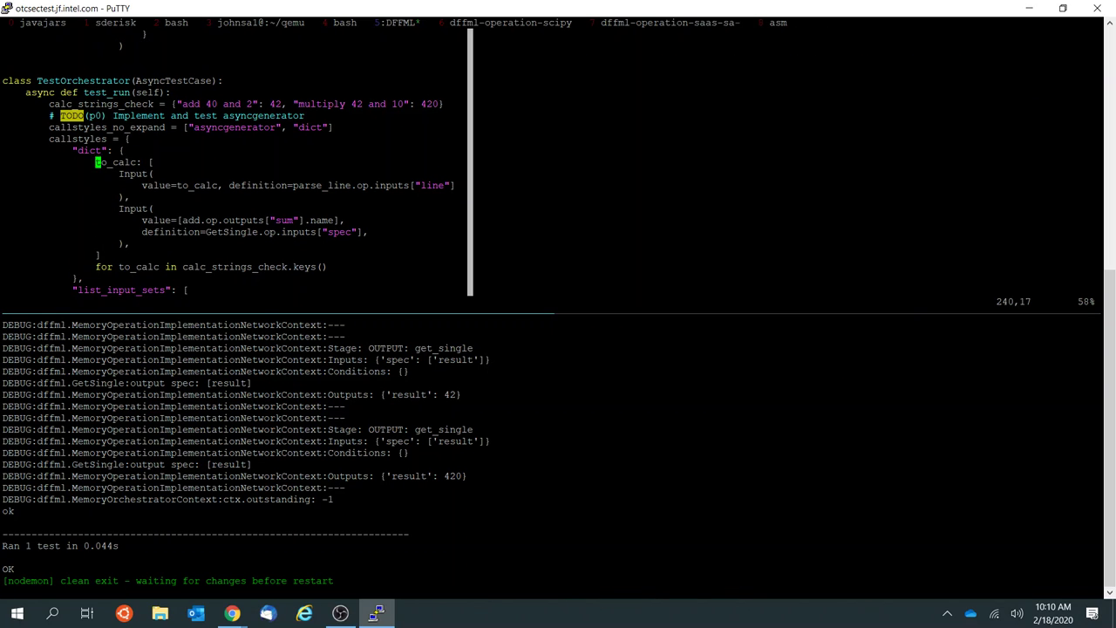
pyautogui.press('j')
pyautogui.press('j')
pyautogui.press('j')
pyautogui.press('j')
pyautogui.press('j')
pyautogui.press('j')
pyautogui.press('j')
pyautogui.press('j')
pyautogui.press('j')
pyautogui.press('j')
pyautogui.press('j')
pyautogui.press('j')
pyautogui.press('j')
pyautogui.press('j')
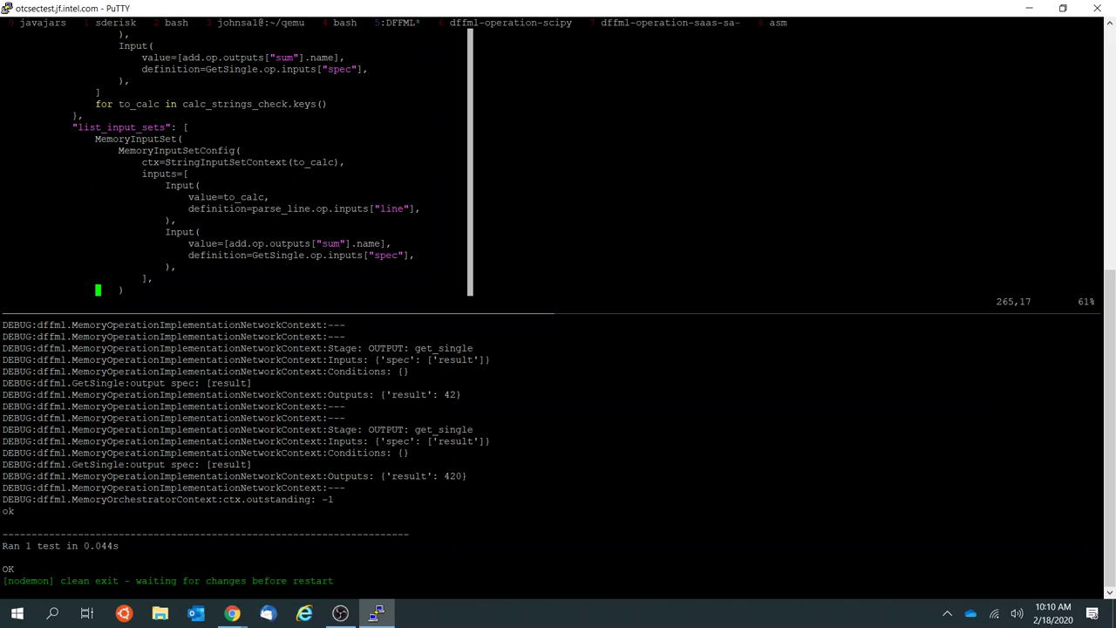
pyautogui.press('j')
pyautogui.press('j')
pyautogui.press('j')
pyautogui.press('j')
pyautogui.press('j')
pyautogui.press('j')
pyautogui.press('j')
pyautogui.press('j')
pyautogui.press('j')
pyautogui.press('j')
pyautogui.press('j')
pyautogui.press('j')
pyautogui.press('j')
pyautogui.press('j')
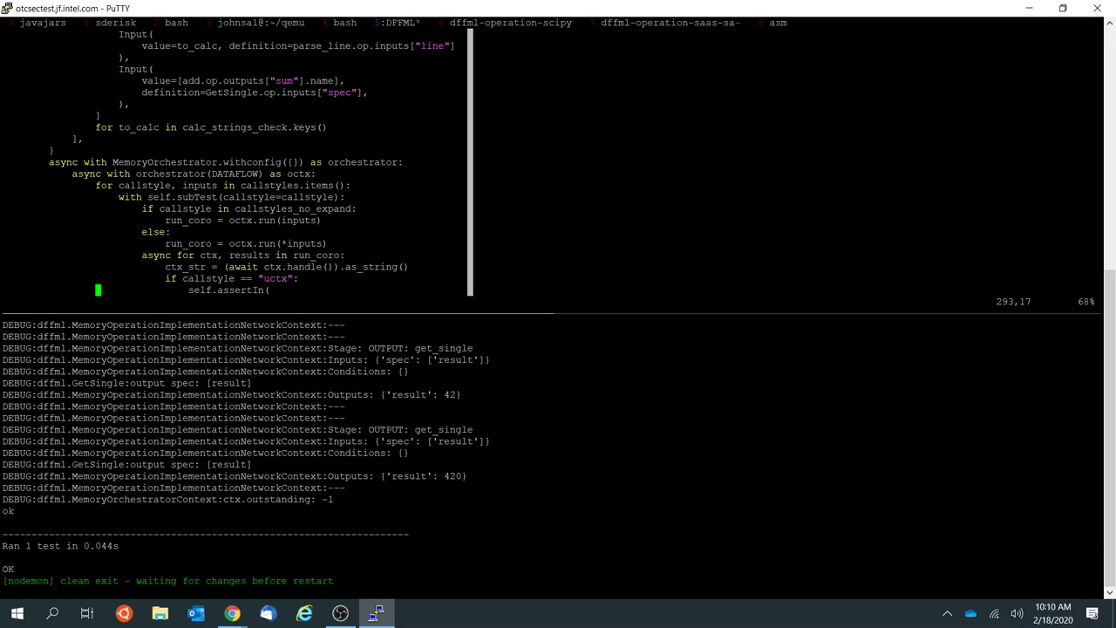
pyautogui.press('j')
pyautogui.press('j')
pyautogui.press('j')
pyautogui.press('j')
pyautogui.press('j')
pyautogui.press('j')
pyautogui.press('j')
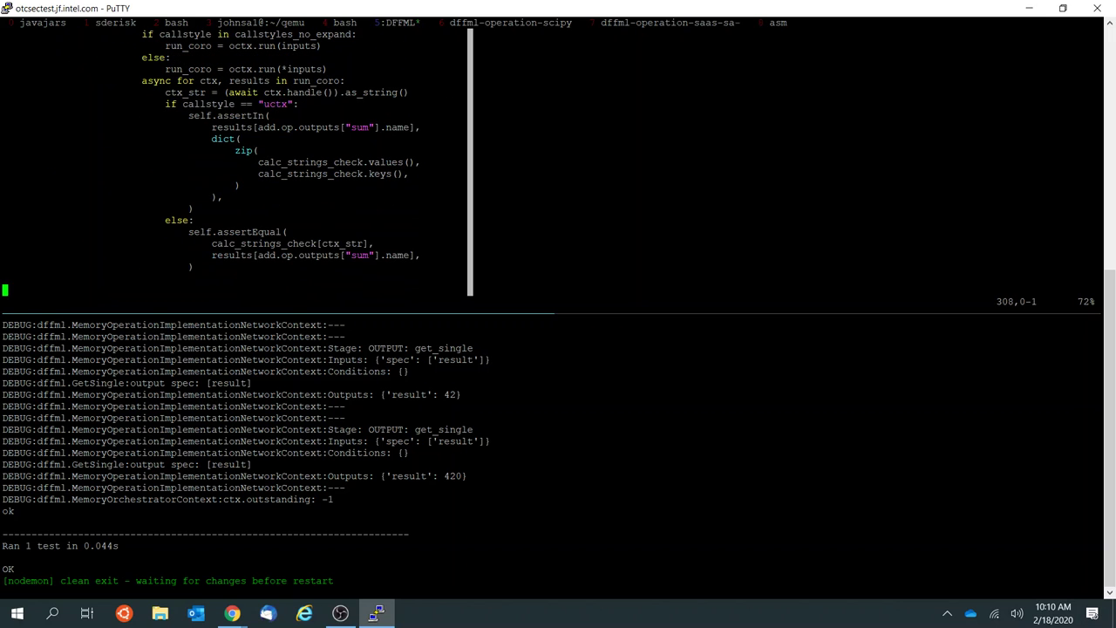
pyautogui.press('k')
pyautogui.press('j')
pyautogui.press('k')
pyautogui.press('k')
pyautogui.press('k')
pyautogui.press('k')
pyautogui.press('k')
pyautogui.press('k')
pyautogui.press('k')
pyautogui.press('k')
pyautogui.press('k')
pyautogui.press('k')
pyautogui.press('k')
pyautogui.press('k')
pyautogui.press('k')
pyautogui.press('k')
pyautogui.press('k')
pyautogui.press('k')
pyautogui.press('k')
pyautogui.press('k')
pyautogui.press('k')
pyautogui.press('k')
# Step: Split off a new pane beside the test code and open the memory orchestrator module from dffml/df in vim
pyautogui.hotkey('ctrl', 'b')
pyautogui.press('%')
pyautogui.write('vim dffml/')
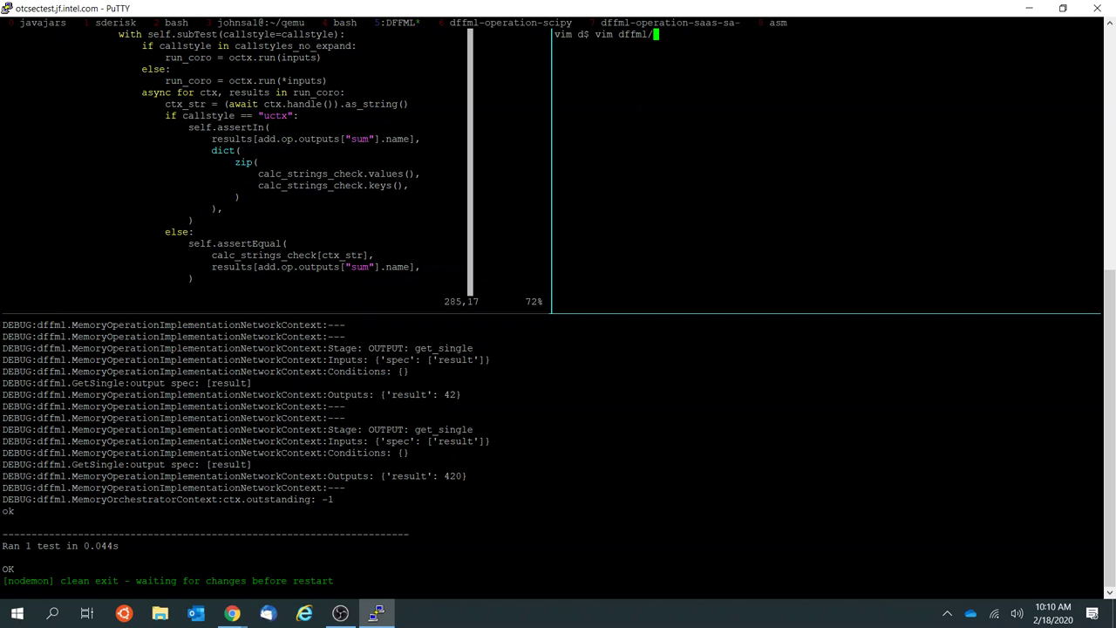
pyautogui.write('df//m')
pyautogui.press('Tab')
pyautogui.press('BackSpace')
pyautogui.press('BackSpace')
pyautogui.press('BackSpace')
pyautogui.press('BackSpace')
pyautogui.press('BackSpace')
pyautogui.press('BackSpace')
pyautogui.press('BackSpace')
pyautogui.press('BackSpace')
pyautogui.press('BackSpace')
pyautogui.press('BackSpace')
pyautogui.write('m')
pyautogui.press('Tab')
pyautogui.press('Return')
# Step: Search the memory module for InputSet and locate the MemoryInputSet class derived from BaseInputSet
pyautogui.write('/InputSe')
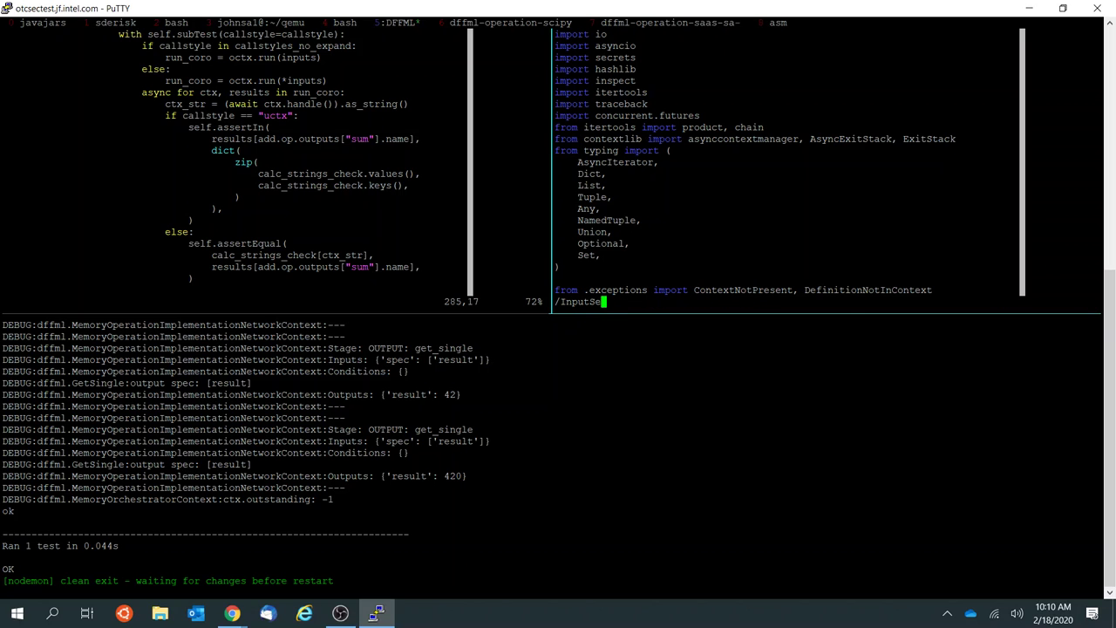
pyautogui.press('Return')
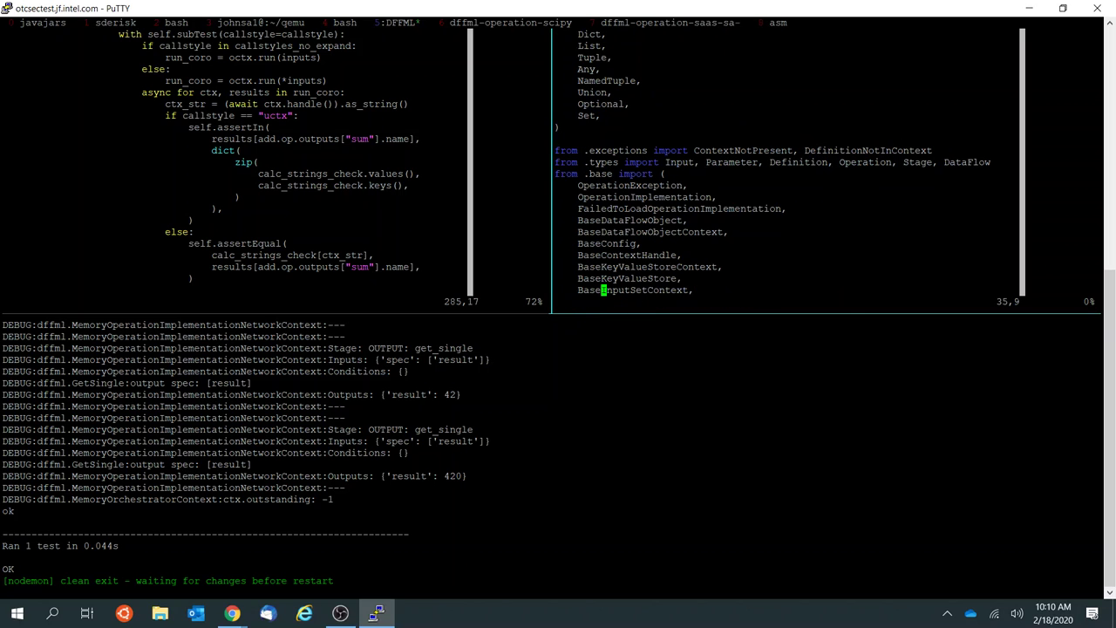
pyautogui.press('j')
pyautogui.press('j')
pyautogui.press('k')
pyautogui.press('j')
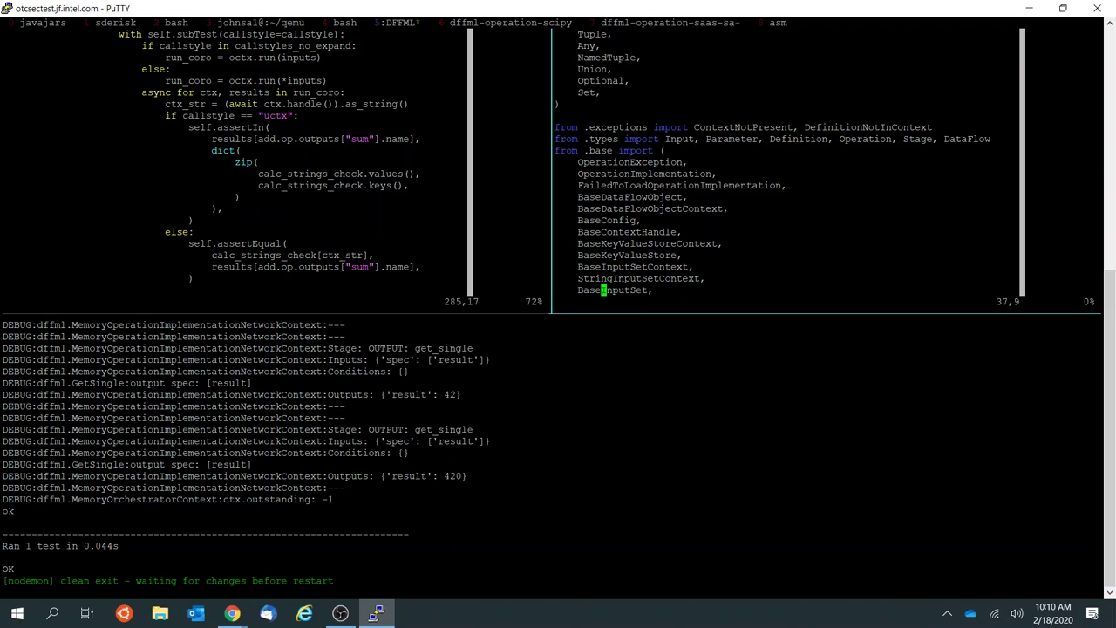
pyautogui.press('*')
pyautogui.press('j')
pyautogui.press('j')
pyautogui.press('j')
pyautogui.press('j')
pyautogui.press('j')
pyautogui.press('j')
pyautogui.press('j')
pyautogui.press('j')
pyautogui.press('j')
pyautogui.press('j')
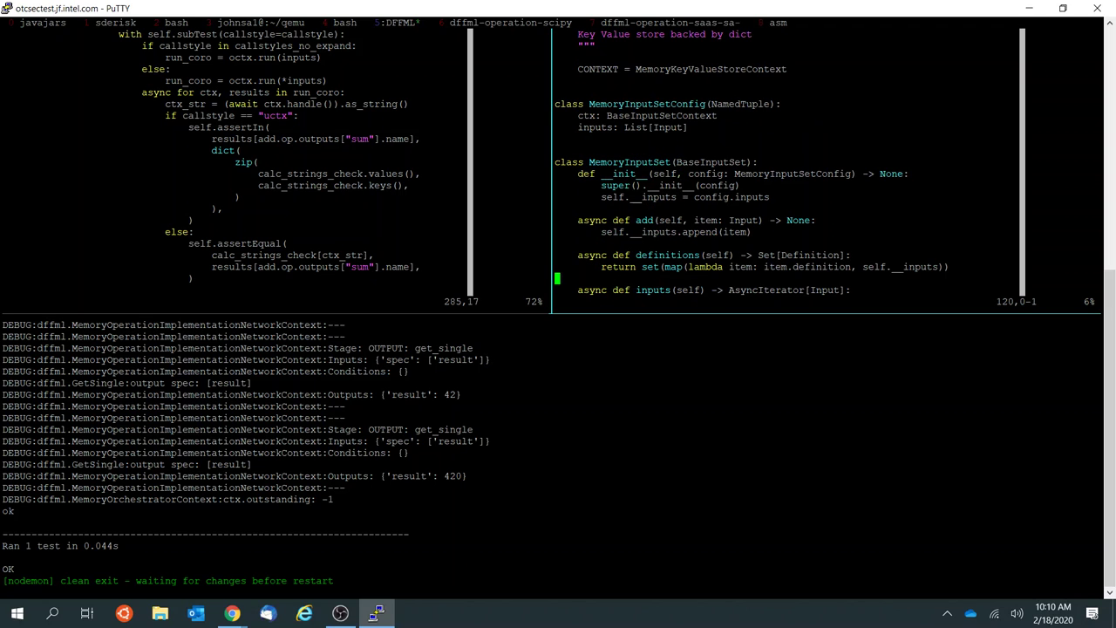
# Step: Add a self.logger.log() call below the self.__inputs assignment in MemoryInputSet.__init__
pyautogui.press('k')
pyautogui.press('k')
pyautogui.press('k')
pyautogui.press('k')
pyautogui.press('k')
pyautogui.press('k')
pyautogui.press('k')
pyautogui.press('o')
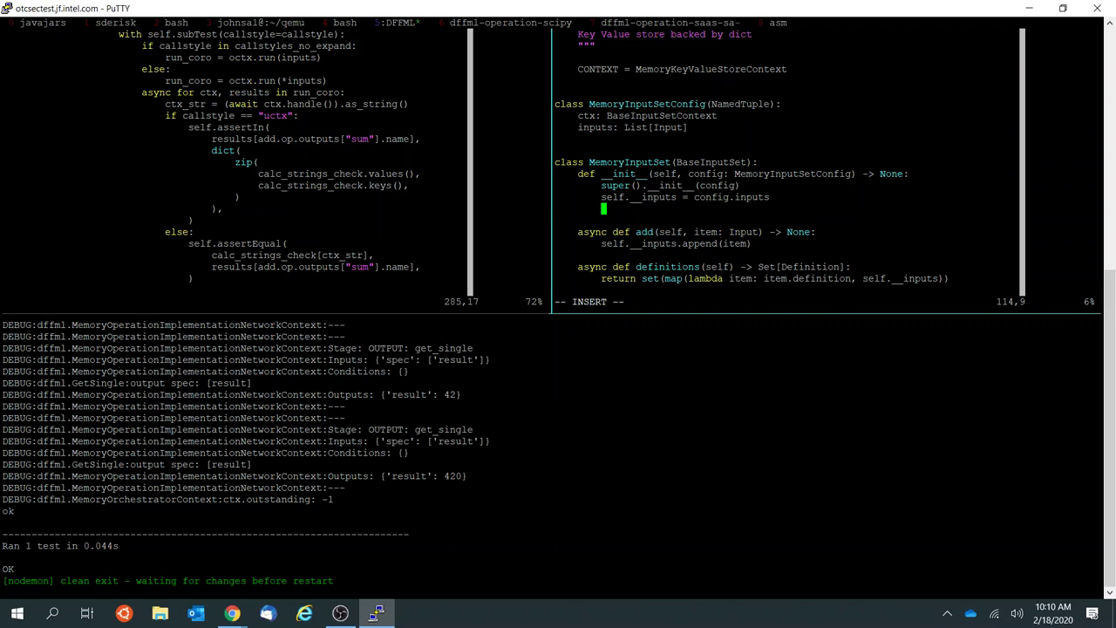
pyautogui.write('self.logger.log()')
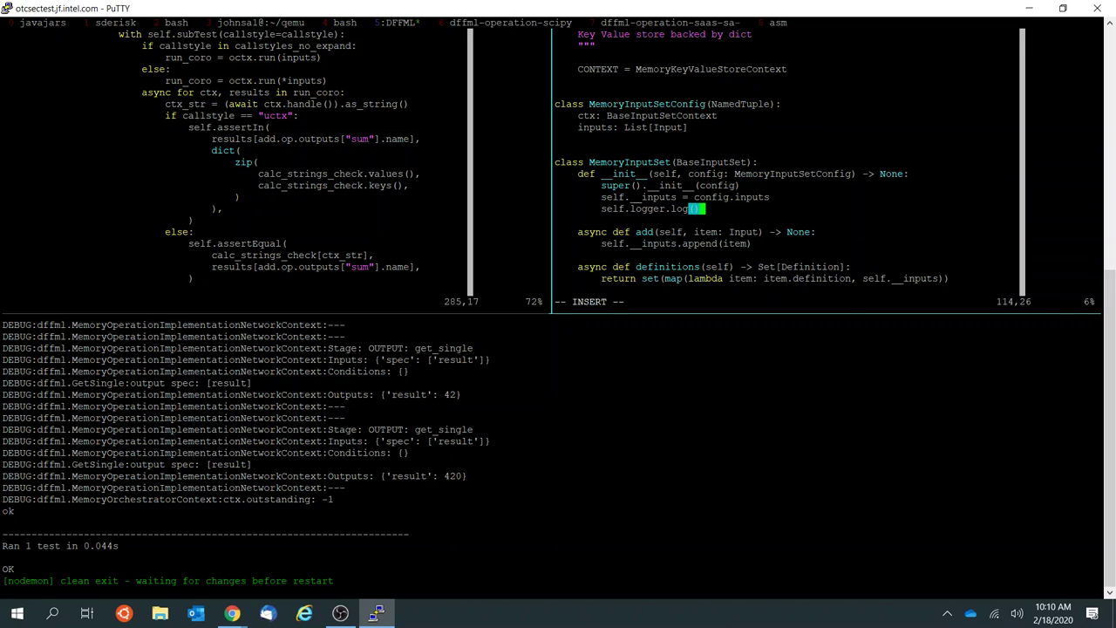
# Step: Change the new logging call in MemoryInputSet.__init__ to self.logger.debug("Origins")
pyautogui.press('Escape')
pyautogui.press('k')
pyautogui.press('k')
pyautogui.press('k')
pyautogui.press('k')
pyautogui.press('j')
pyautogui.press('j')
pyautogui.press('j')
pyautogui.press('j')
pyautogui.write('hcbdebug')
pyautogui.press('Escape')
pyautogui.press('k')
pyautogui.write('jla""')
pyautogui.press('Escape')
pyautogui.press('i')
pyautogui.write('Origins')
pyautogui.press('Escape')
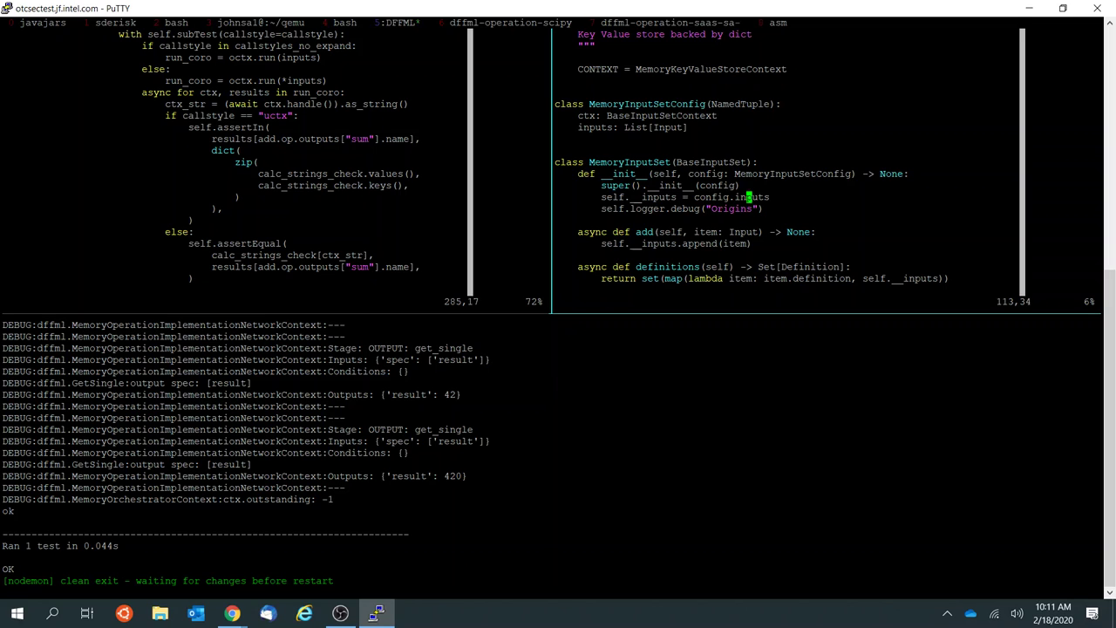
# Step: Duplicate the "Origins" debug call in MemoryInputSet.__init__ and insert the loop header "for item in self.__inputs:" between the two calls
pyautogui.press('y')
pyautogui.press('y')
pyautogui.write('pOfor ')
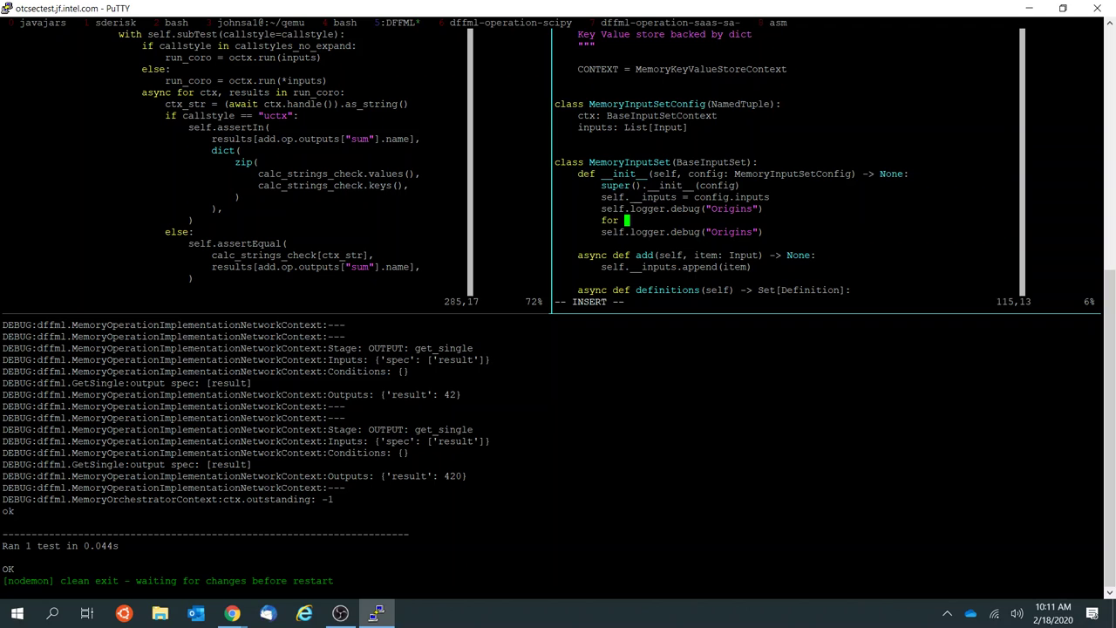
pyautogui.write('item in')
pyautogui.press('Escape')
pyautogui.press('j')
pyautogui.scroll(-3, 668, 290)
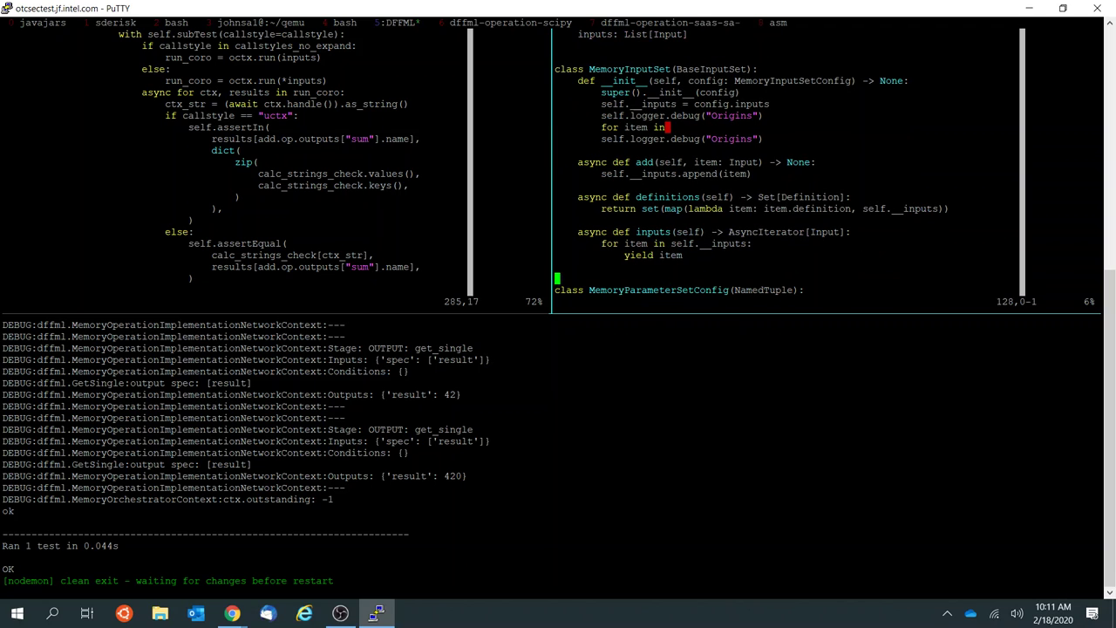
pyautogui.write('kAself.')
pyautogui.write('__inputs:')
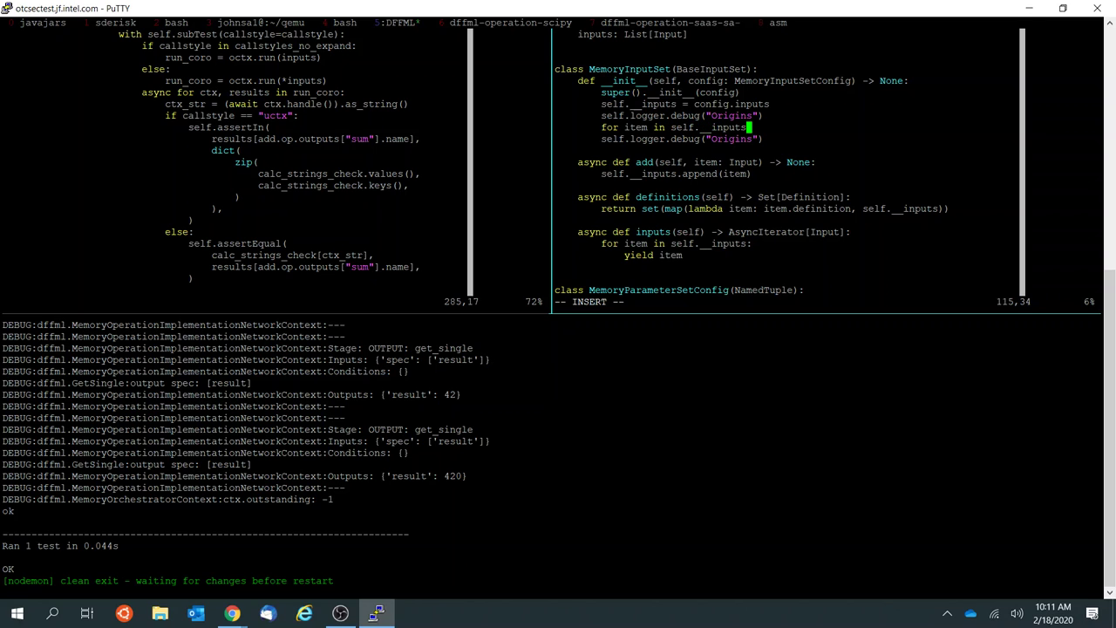
# Step: Indent the second debug call into the body of the for loop, leaving no blank line between them
pyautogui.press('Return')
pyautogui.press('Down')
pyautogui.press('Escape')
pyautogui.press('>')
pyautogui.press('>')
pyautogui.press('k')
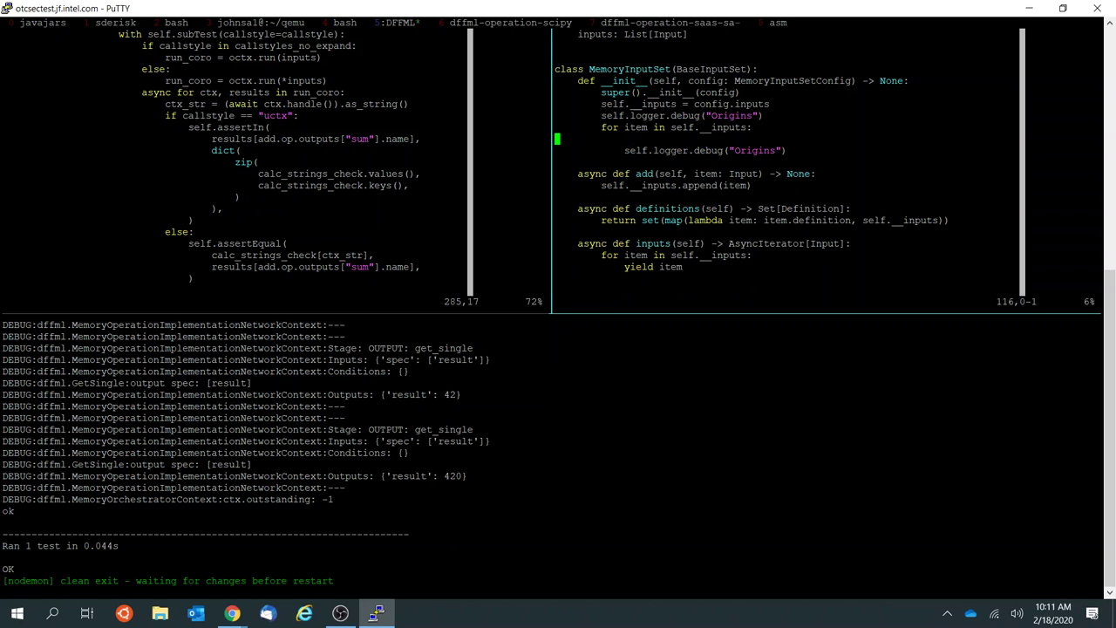
pyautogui.press('d')
pyautogui.press('d')
# Step: Change the message of the debug call inside the loop to "Item (%r) Origin: %s", followed by a comma for its arguments
pyautogui.press('$')
pyautogui.press('F')
pyautogui.press('(')
pyautogui.write('fnls')
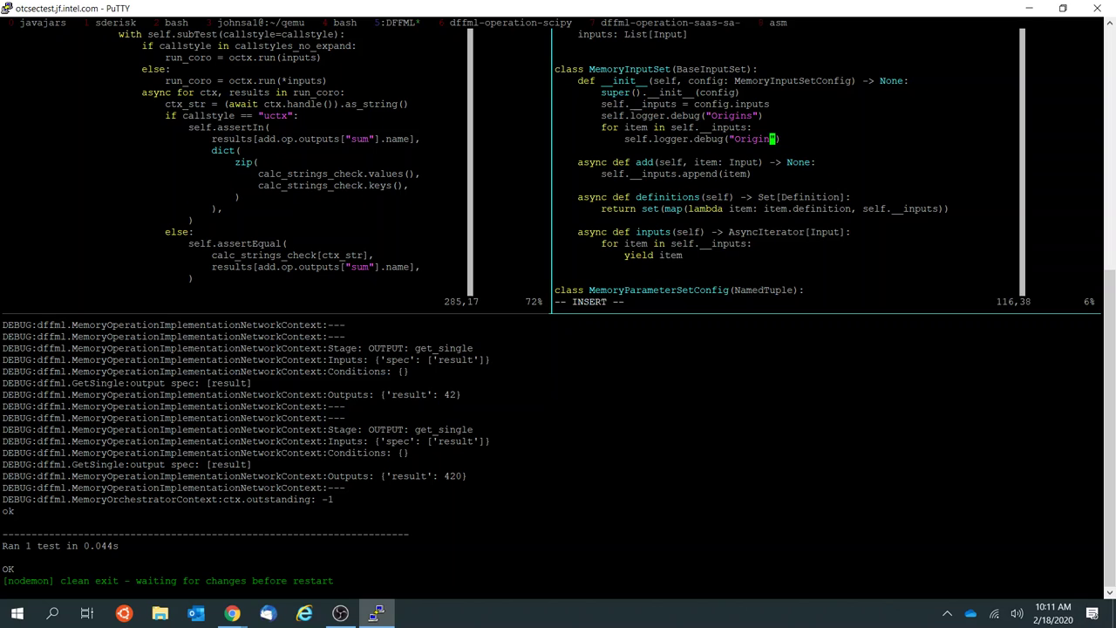
pyautogui.write(': %s')
pyautogui.press('Right')
pyautogui.write(',')
pyautogui.press('b')
pyautogui.press('b')
pyautogui.press('b')
pyautogui.press('b')
pyautogui.press('b')
pyautogui.write('iItem (%r)')
pyautogui.press('Escape')
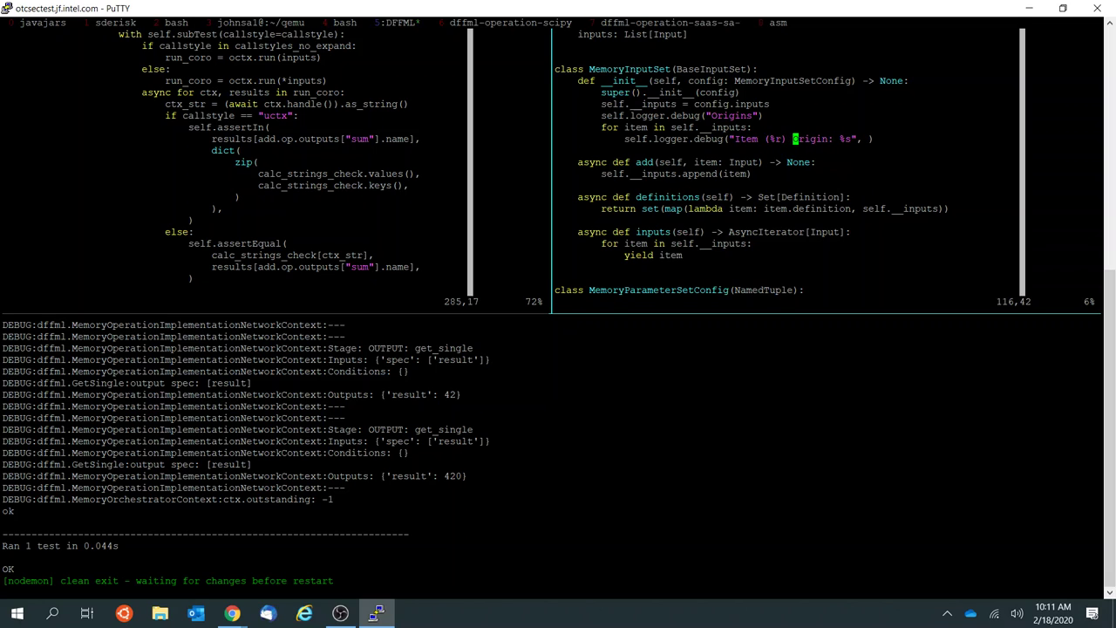
# Step: Add item and item.origin as arguments of the loop's debug call, and save and close the memory module
pyautogui.write('$iitem, item.o')
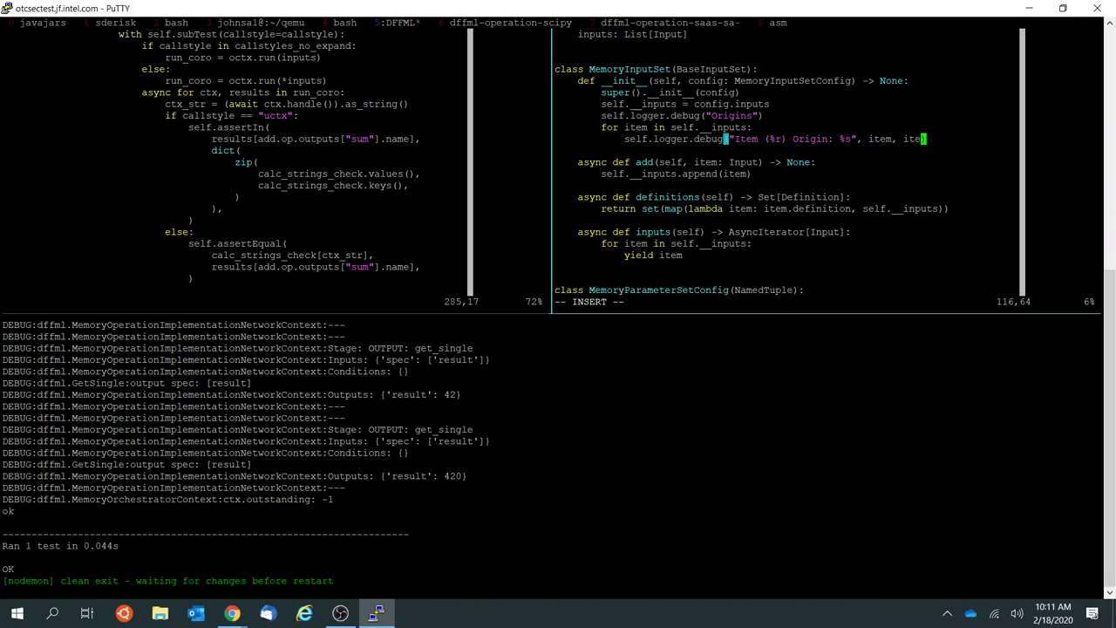
pyautogui.write('rigin')
pyautogui.press('Escape')
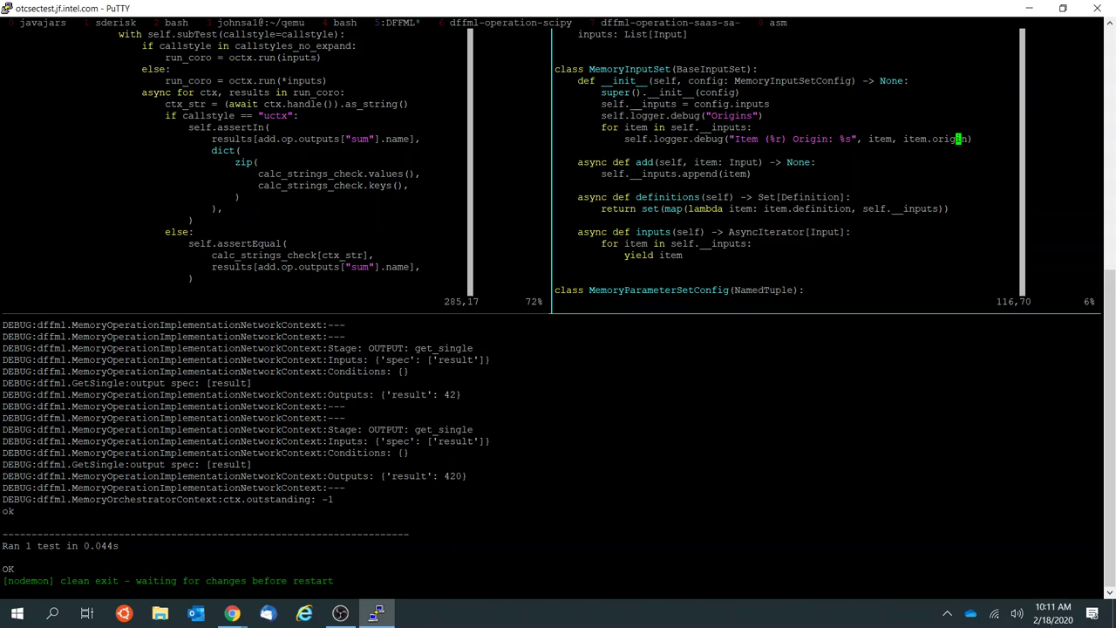
pyautogui.write(':wq')
pyautogui.press('Return')
# Step: Enlarge the test output pane and examine the add operation's output alongside the logged value, definition and origin of the resulting input
pyautogui.hotkey('ctrl', 'b')
pyautogui.press('Down')
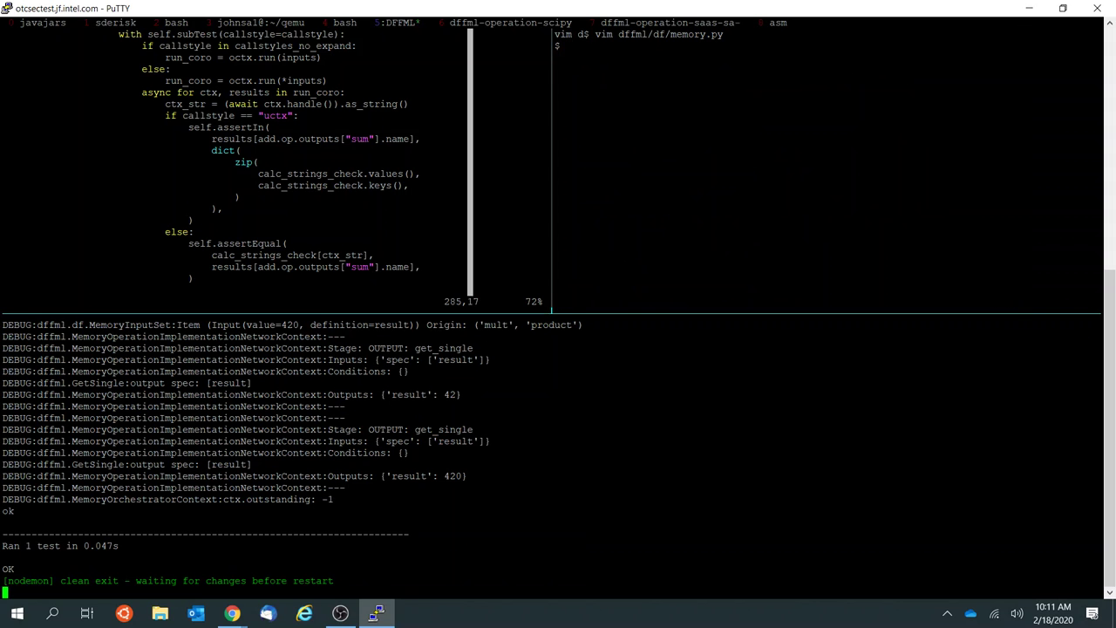
pyautogui.hotkey('ctrl', 'b')
pyautogui.press('z')
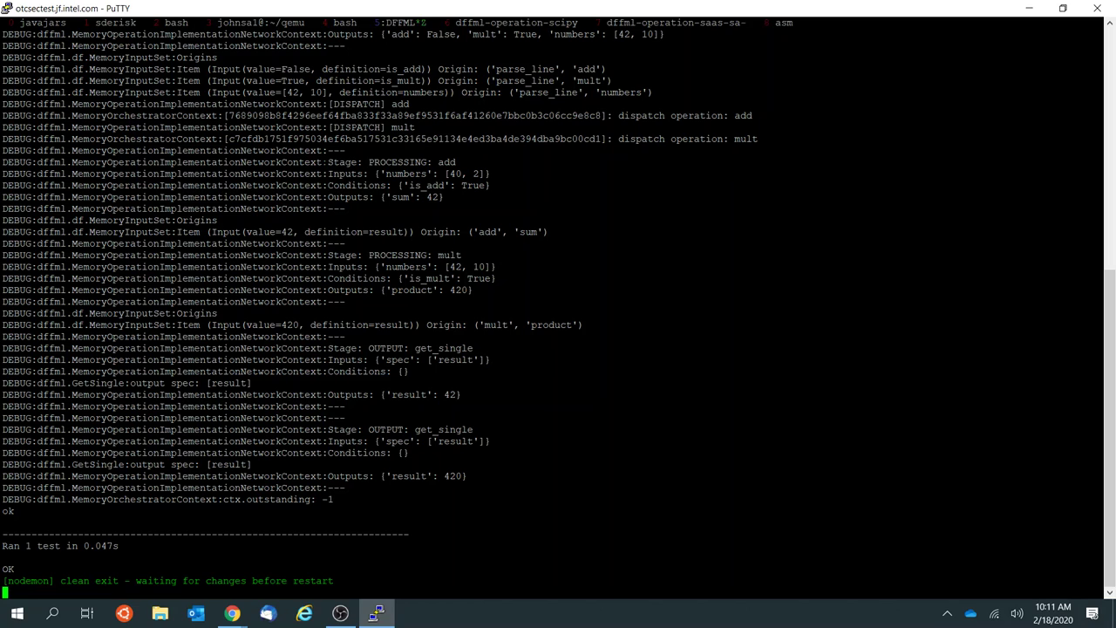
pyautogui.moveTo(321, 163); pyautogui.dragTo(468, 199)
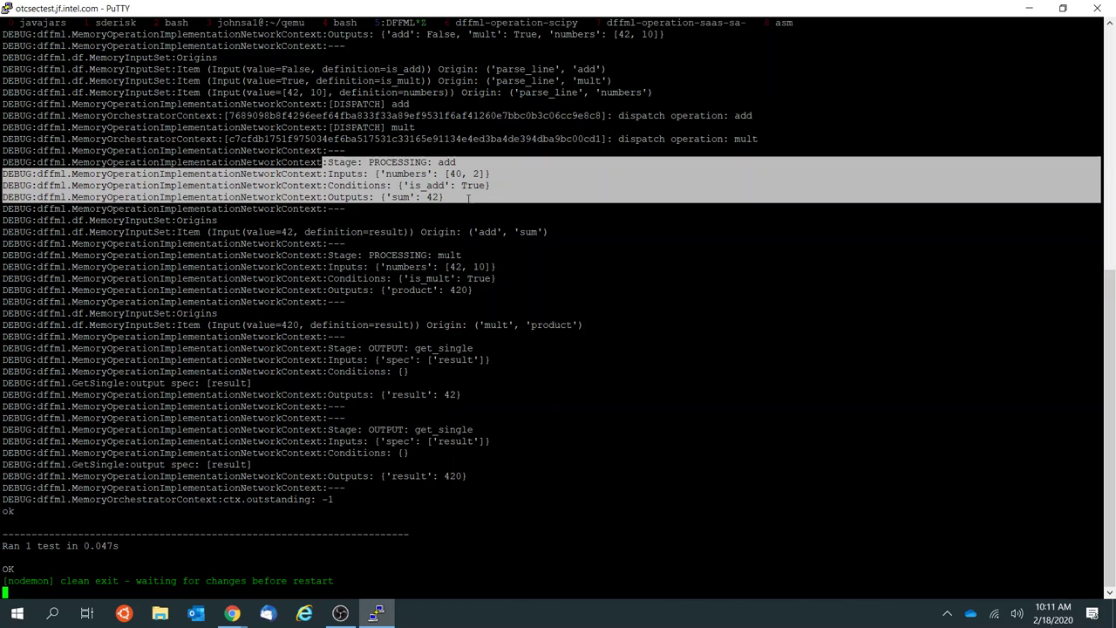
pyautogui.doubleClick(400, 197)
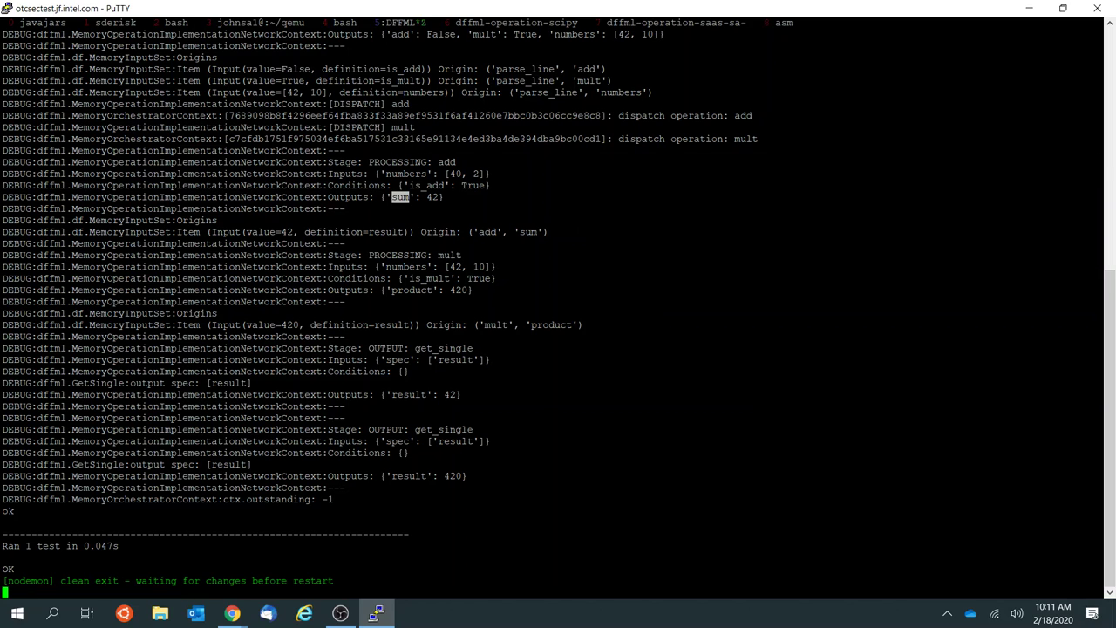
pyautogui.moveTo(399, 209); pyautogui.dragTo(391, 205)
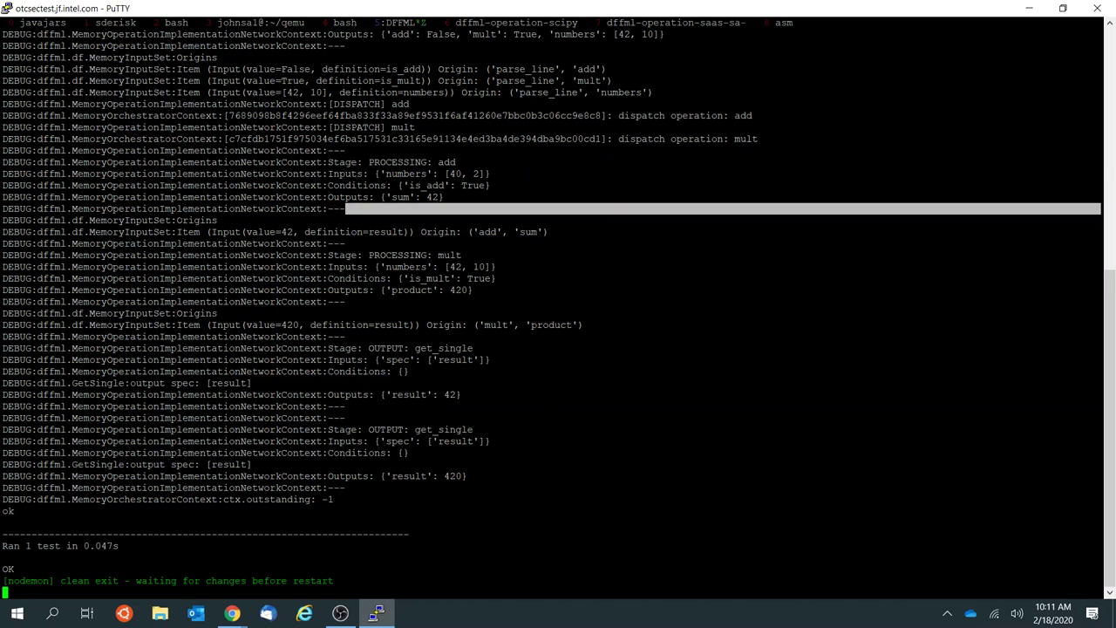
pyautogui.moveTo(218, 220); pyautogui.dragTo(207, 232)
pyautogui.click(207, 232)
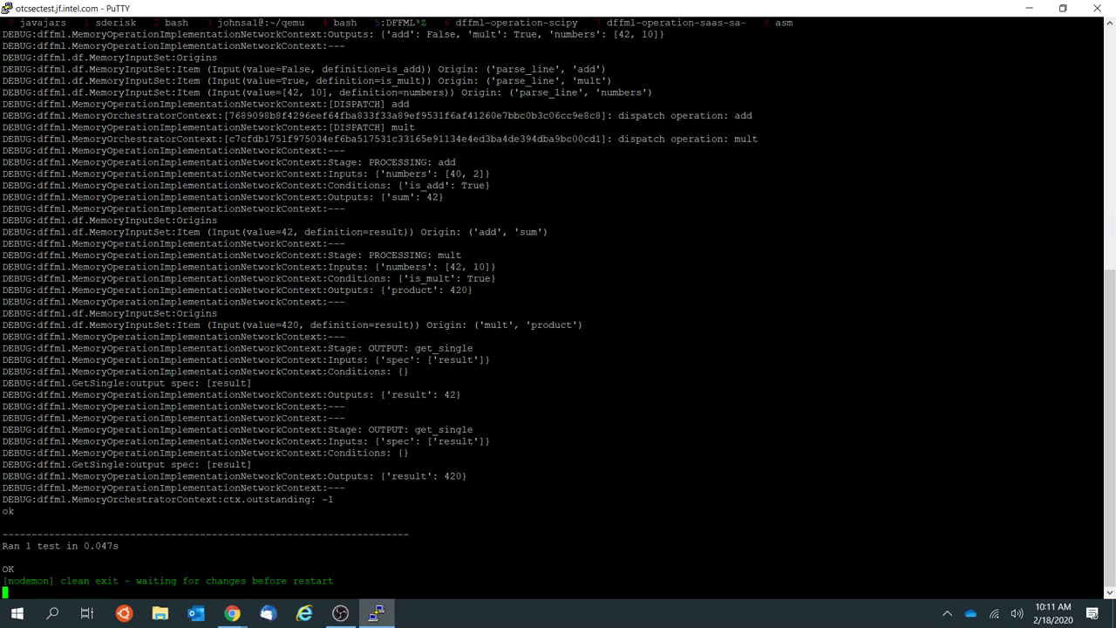
pyautogui.moveTo(211, 232); pyautogui.dragTo(299, 232)
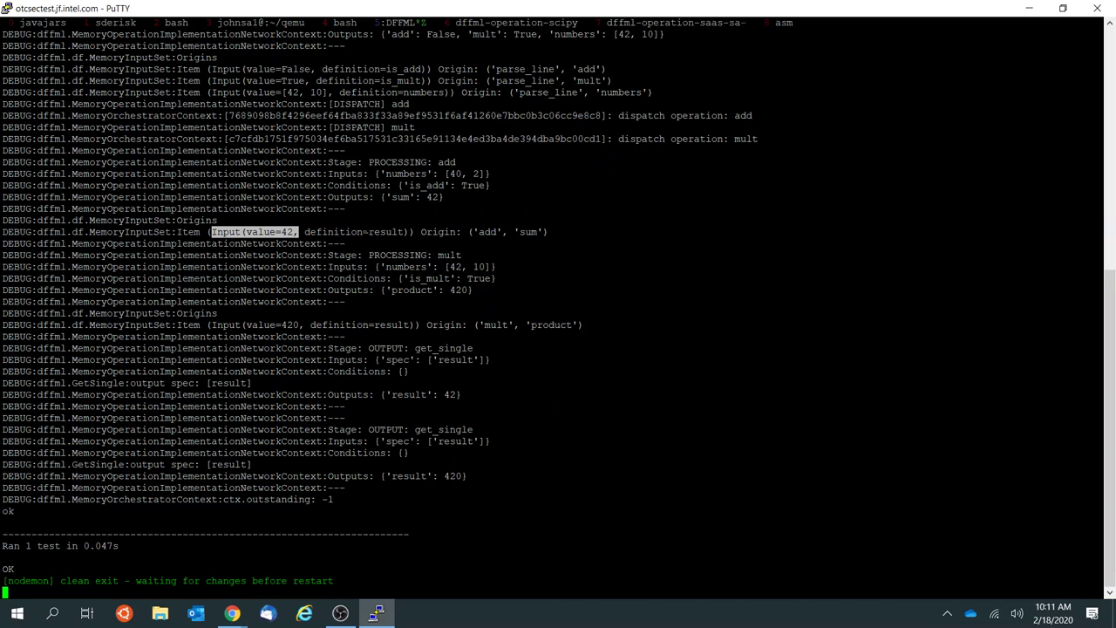
pyautogui.doubleClick(386, 232)
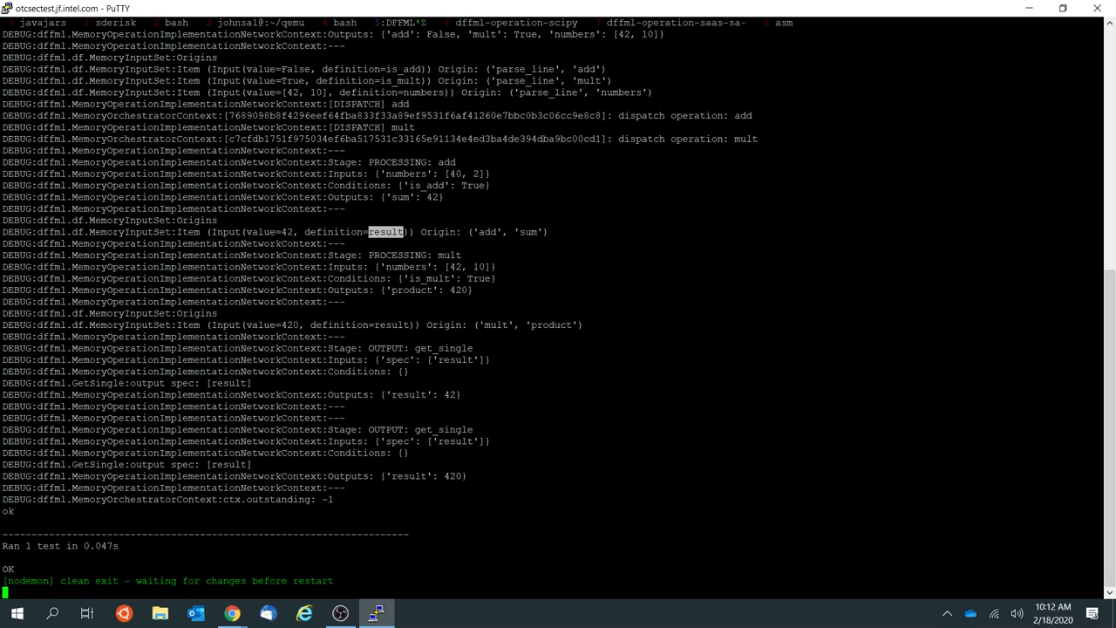
pyautogui.moveTo(218, 220); pyautogui.dragTo(523, 225)
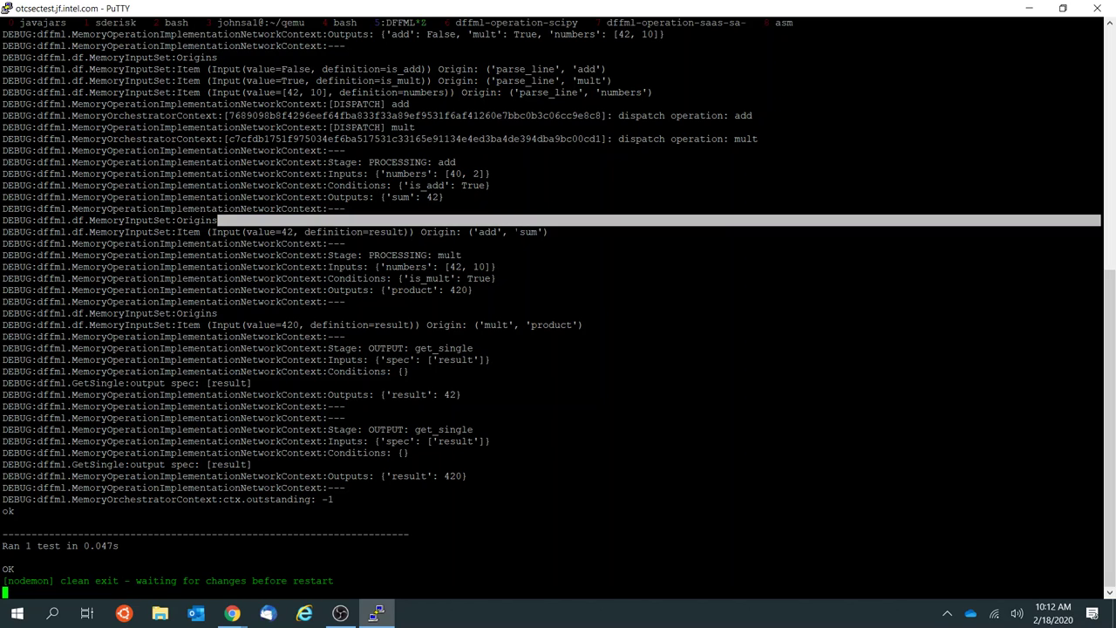
pyautogui.tripleClick(529, 232)
pyautogui.doubleClick(528, 232)
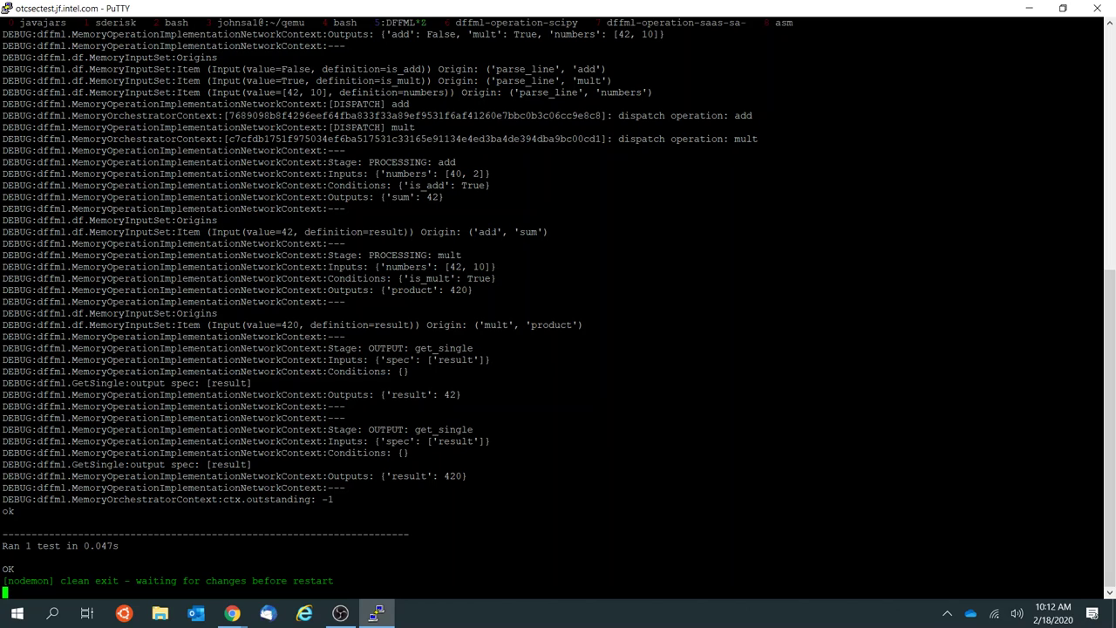
pyautogui.doubleClick(488, 232)
pyautogui.doubleClick(528, 232)
pyautogui.doubleClick(488, 232)
pyautogui.click(488, 232)
# Step: Restore the split pane layout and list the repository's files in the shell pane beside the test code
pyautogui.hotkey('ctrl', 'b')
pyautogui.press('z')
pyautogui.hotkey('ctrl', 'b')
pyautogui.press('Up')
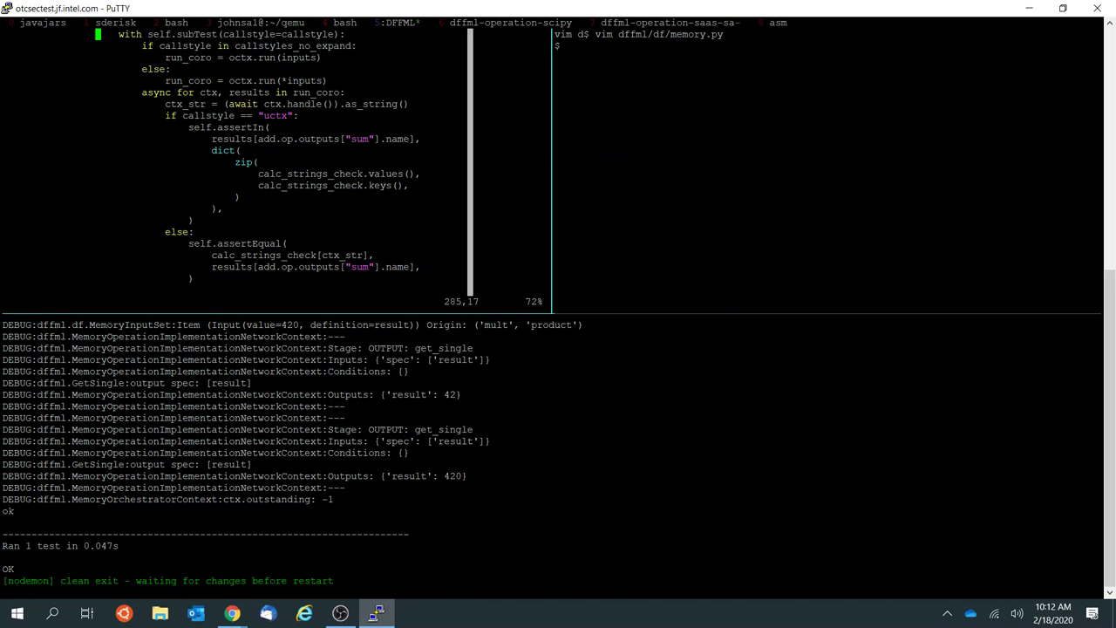
pyautogui.hotkey('ctrl', 'b')
pyautogui.press('Down')
pyautogui.hotkey('ctrl', 'b')
pyautogui.press('Up')
pyautogui.hotkey('ctrl', 'b')
pyautogui.press('Right')
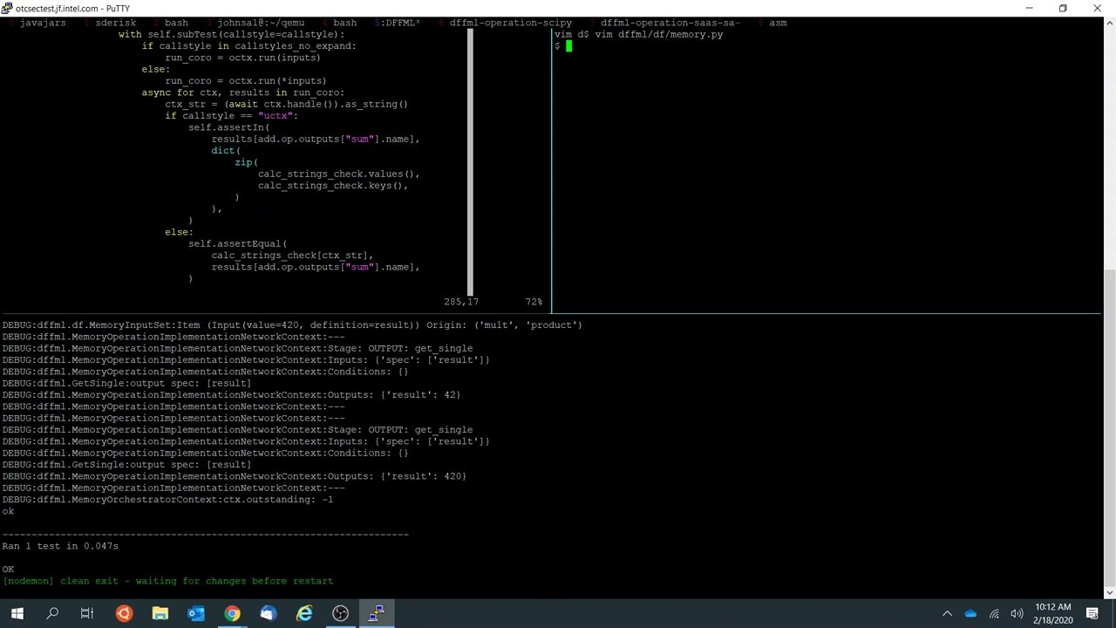
pyautogui.hotkey('ctrl', 'l')
pyautogui.write('ll')
pyautogui.press('Return')
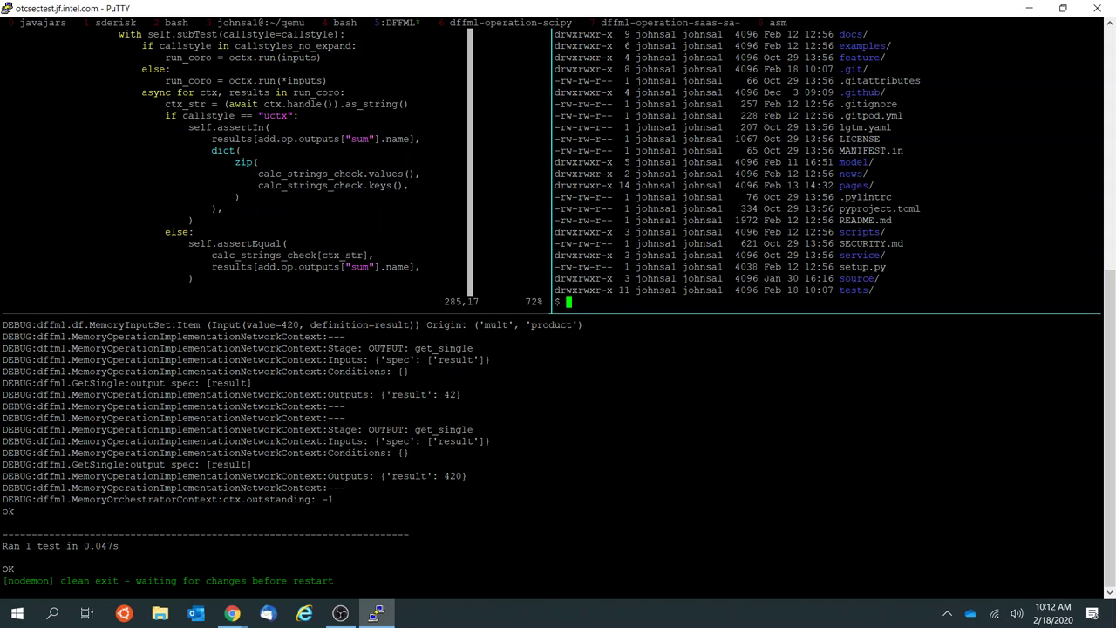
# Step: Enlarge the test output pane again and compare the add operation's sum output with the 'add' and 'sum' parts of the logged origin
pyautogui.hotkey('ctrl', 'b')
pyautogui.press('Down')
pyautogui.hotkey('ctrl', 'b')
pyautogui.press('z')
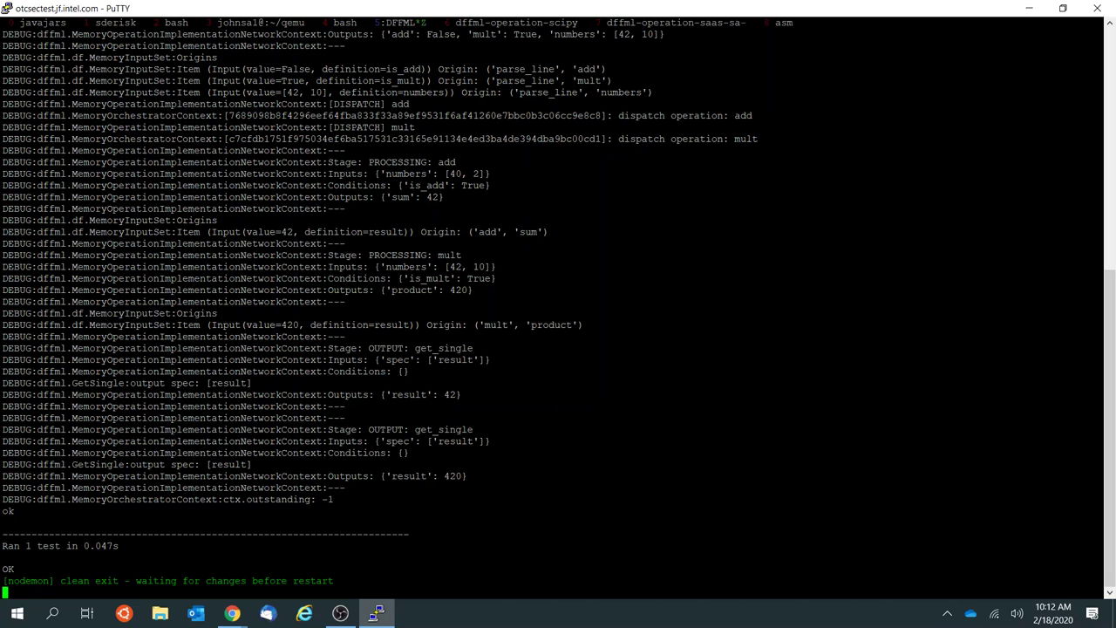
pyautogui.doubleClick(446, 161)
pyautogui.doubleClick(401, 196)
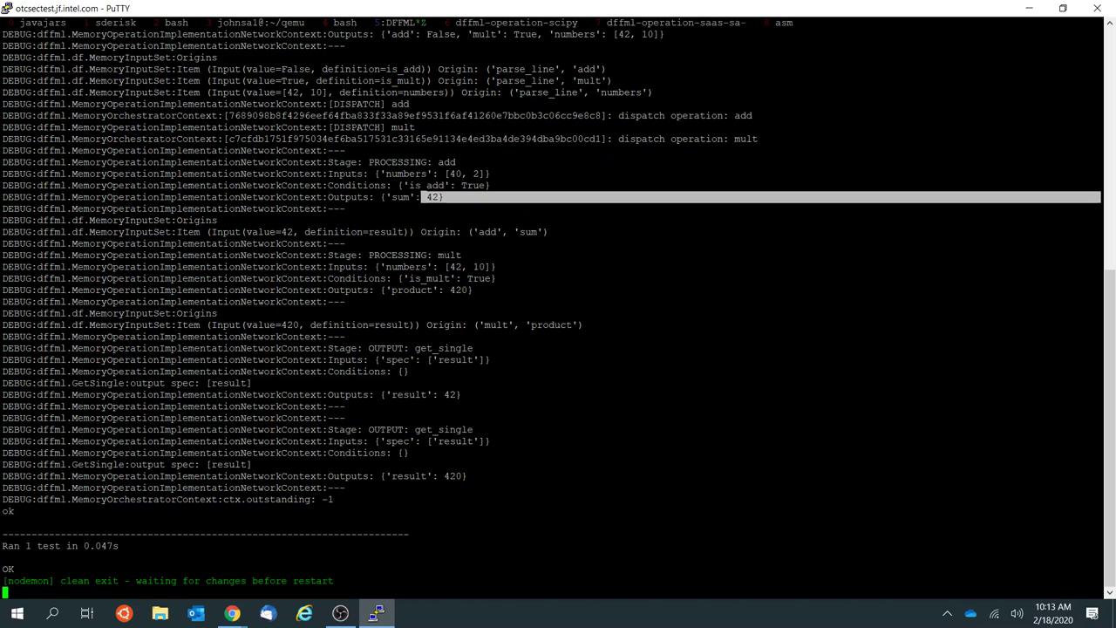
pyautogui.tripleClick(401, 197)
pyautogui.moveTo(401, 197); pyautogui.dragTo(383, 205)
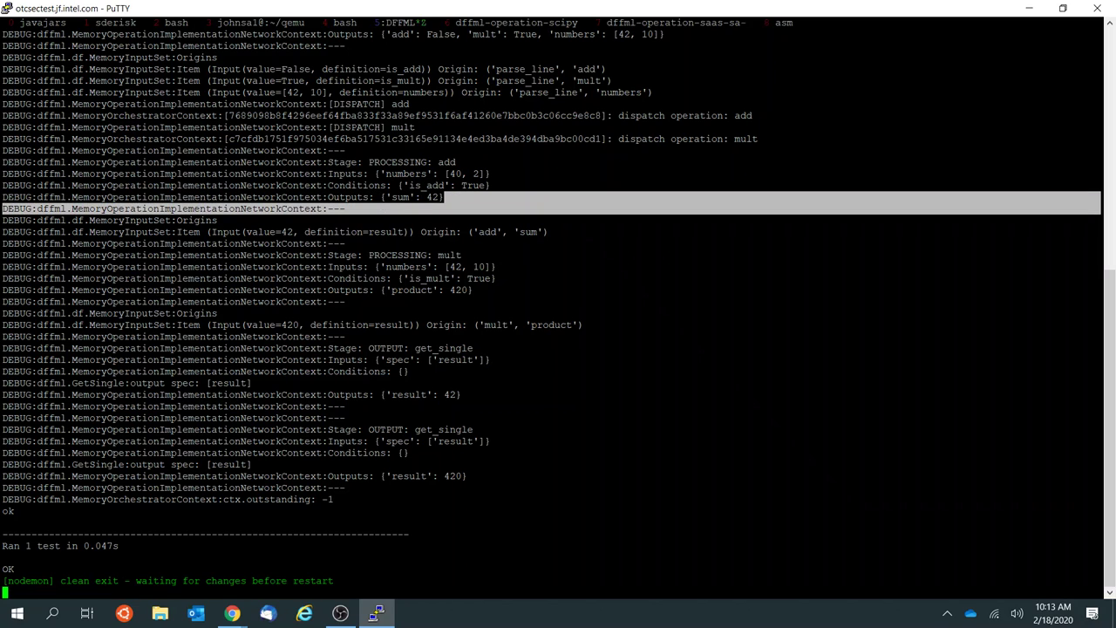
pyautogui.doubleClick(487, 232)
pyautogui.moveTo(487, 232)
pyautogui.mouseDown()
pyautogui.moveTo(544, 232)
pyautogui.moveTo(487, 232)
pyautogui.mouseUp()
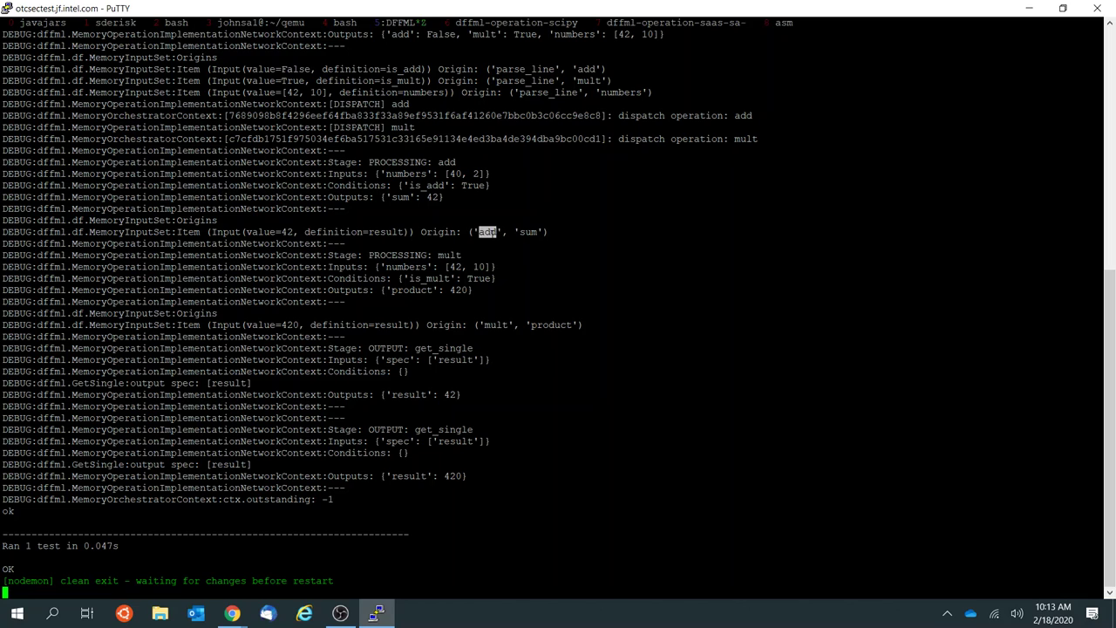
pyautogui.doubleClick(529, 232)
pyautogui.click(529, 232)
# Step: Switch to Chrome and bring up the file changes of pull request #387, "WIP:Input forwarding to subflows"
pyautogui.hotkey('alt', 'Tab')
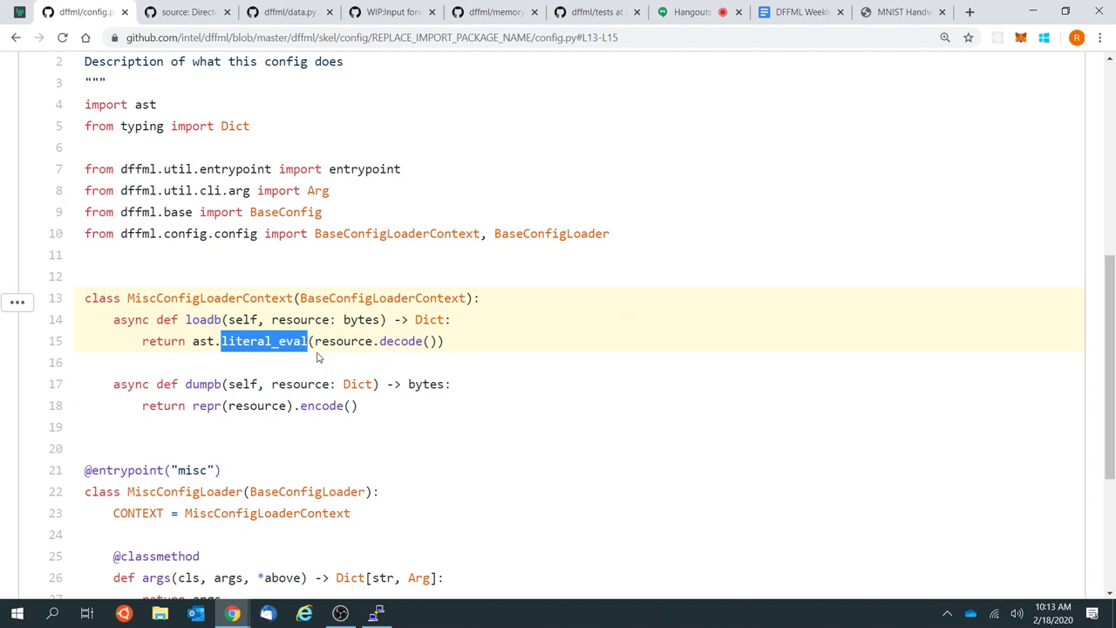
pyautogui.click(445, 338)
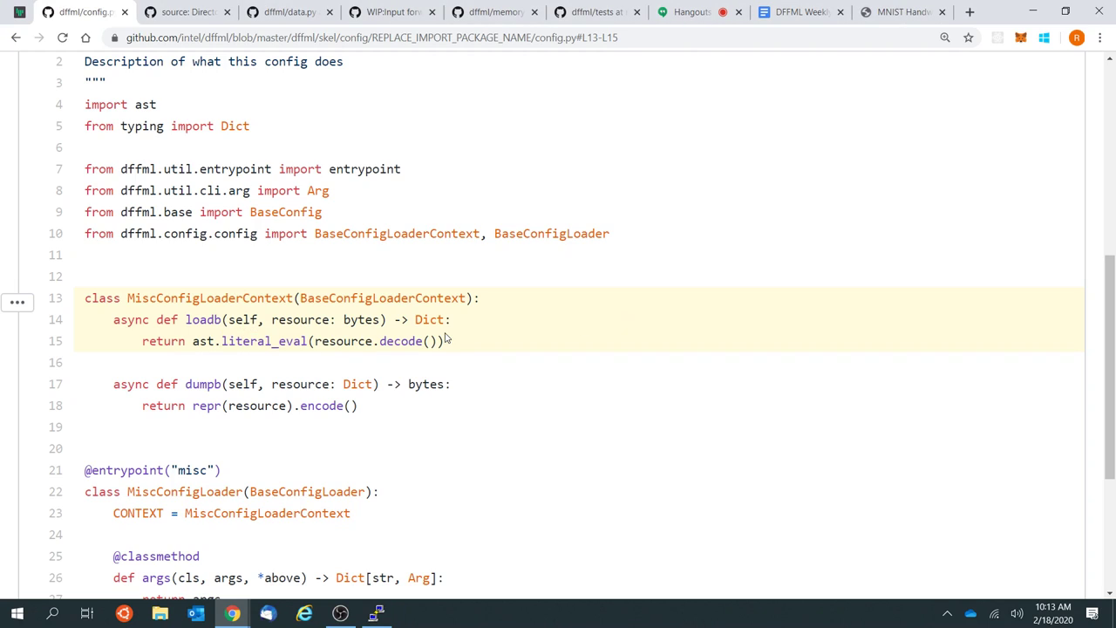
pyautogui.click(790, 12)
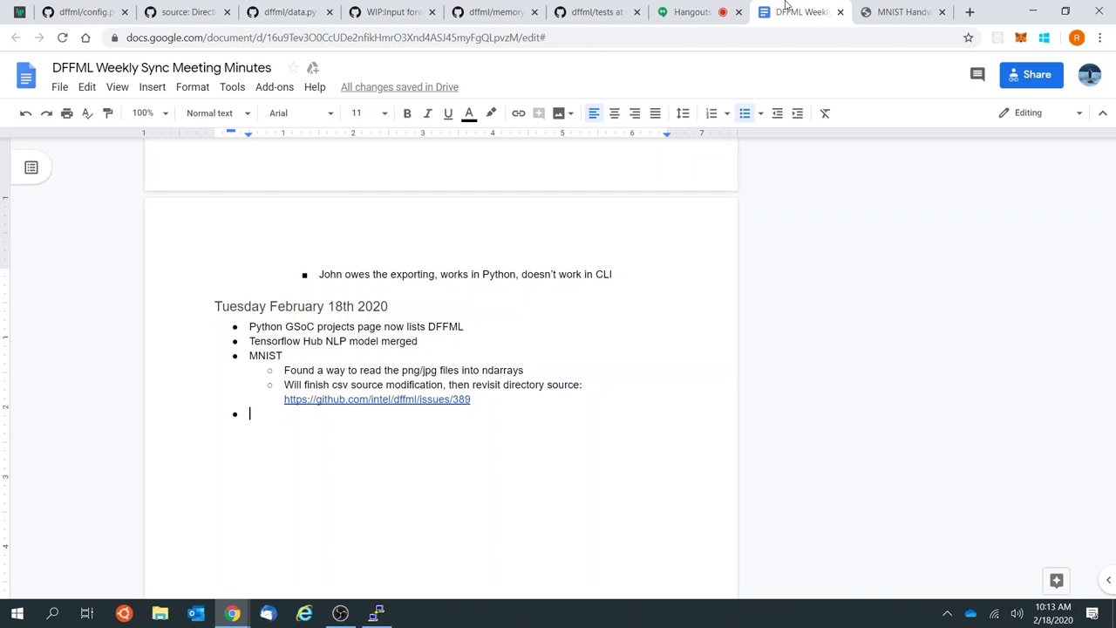
pyautogui.click(523, 9)
pyautogui.click(394, 9)
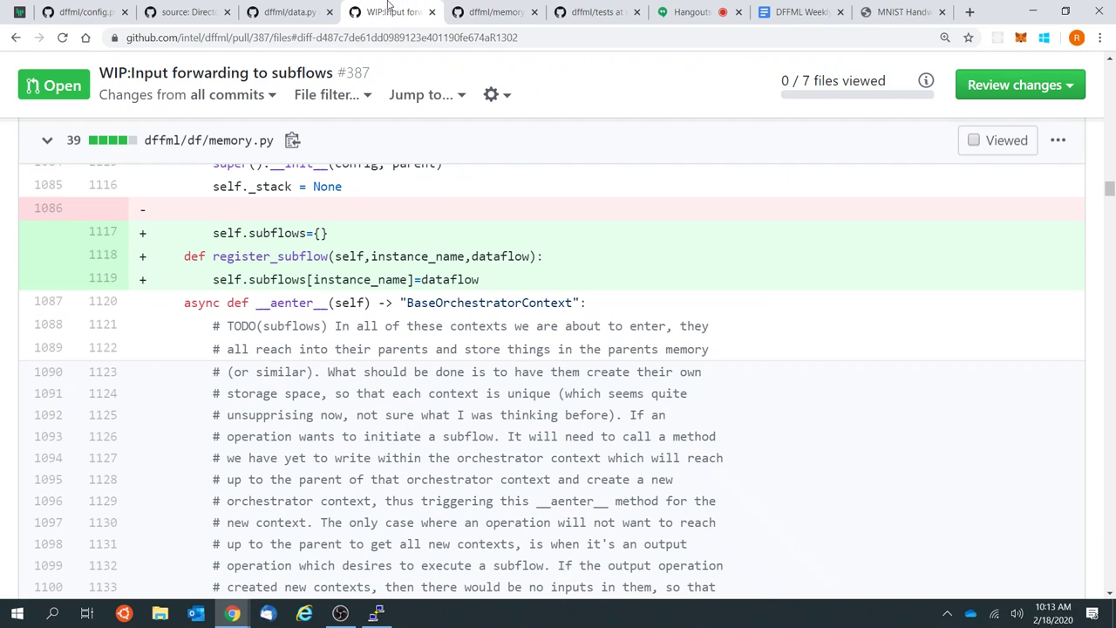
pyautogui.click(325, 9)
pyautogui.click(387, 9)
pyautogui.click(205, 8)
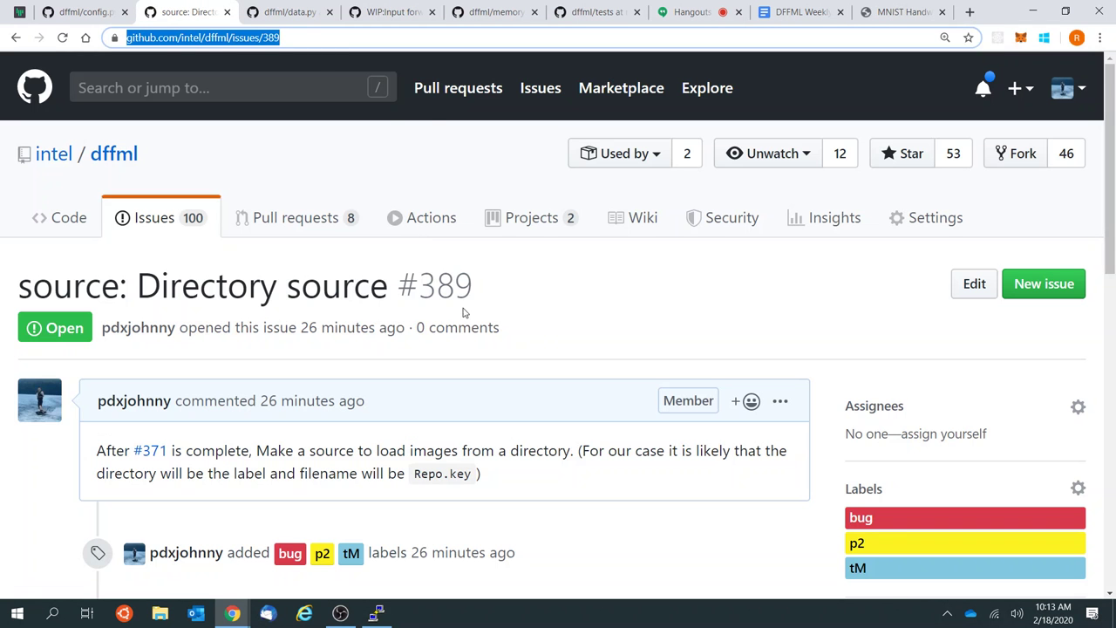
pyautogui.click(404, 7)
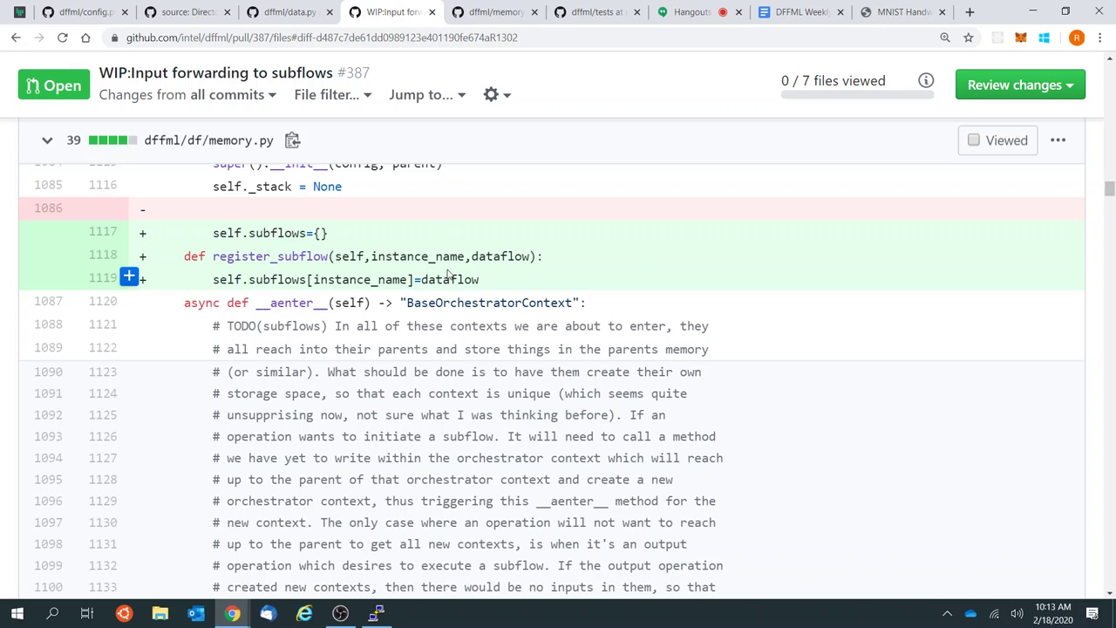
# Step: Examine the added code in dffml/df/memory.py that collects inputs_to_forward and adds them to the subflows
pyautogui.scroll(4, 448, 268)
pyautogui.scroll(10, 448, 275)
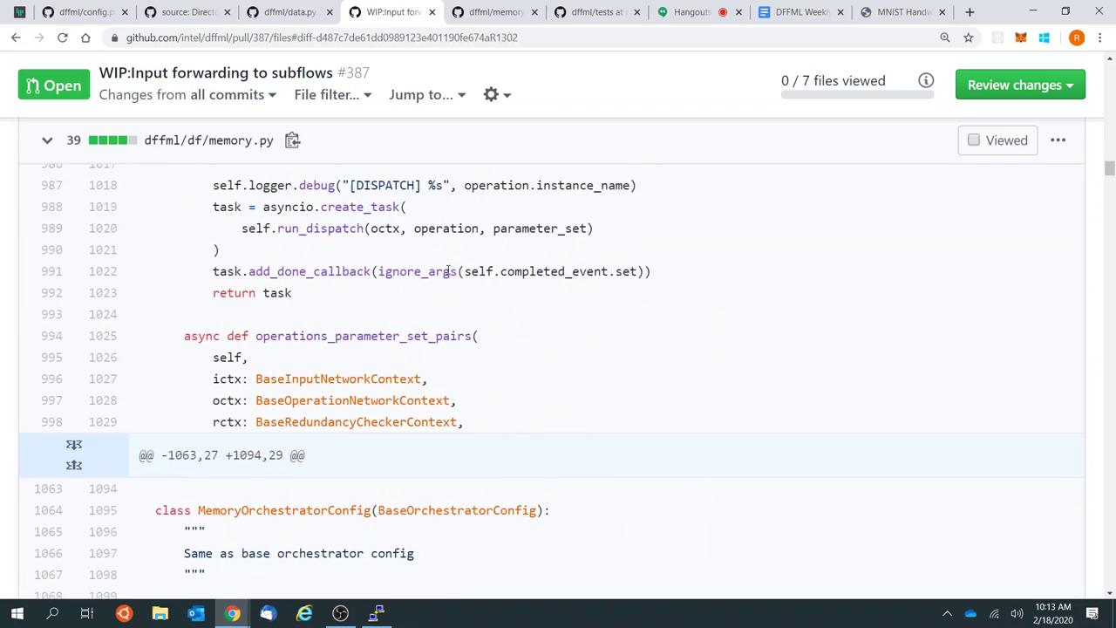
pyautogui.scroll(3, 448, 276)
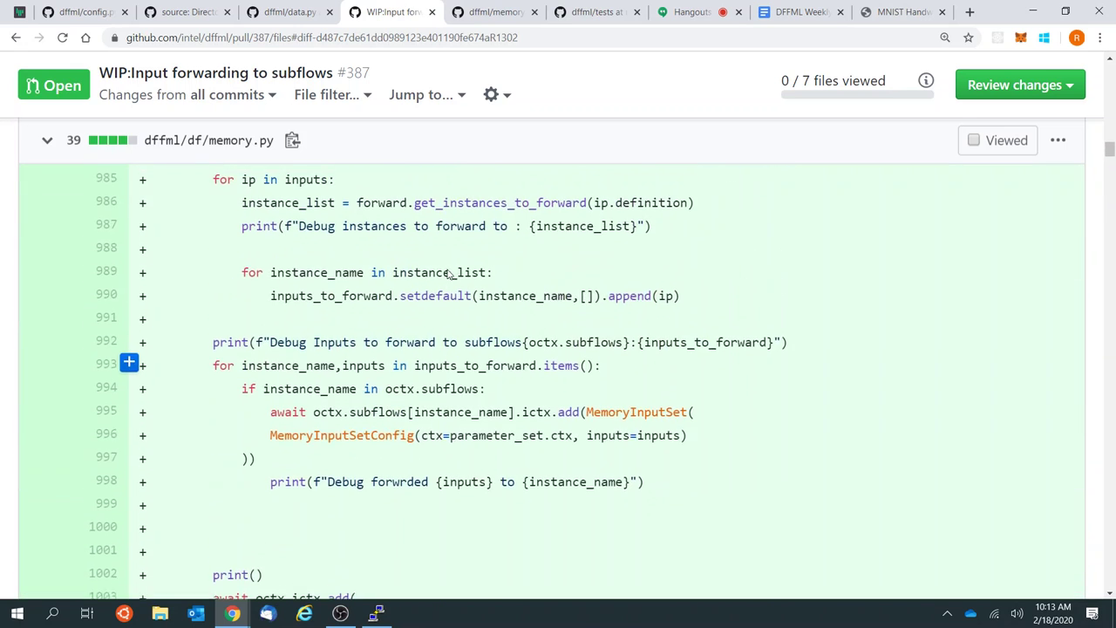
pyautogui.scroll(1, 448, 276)
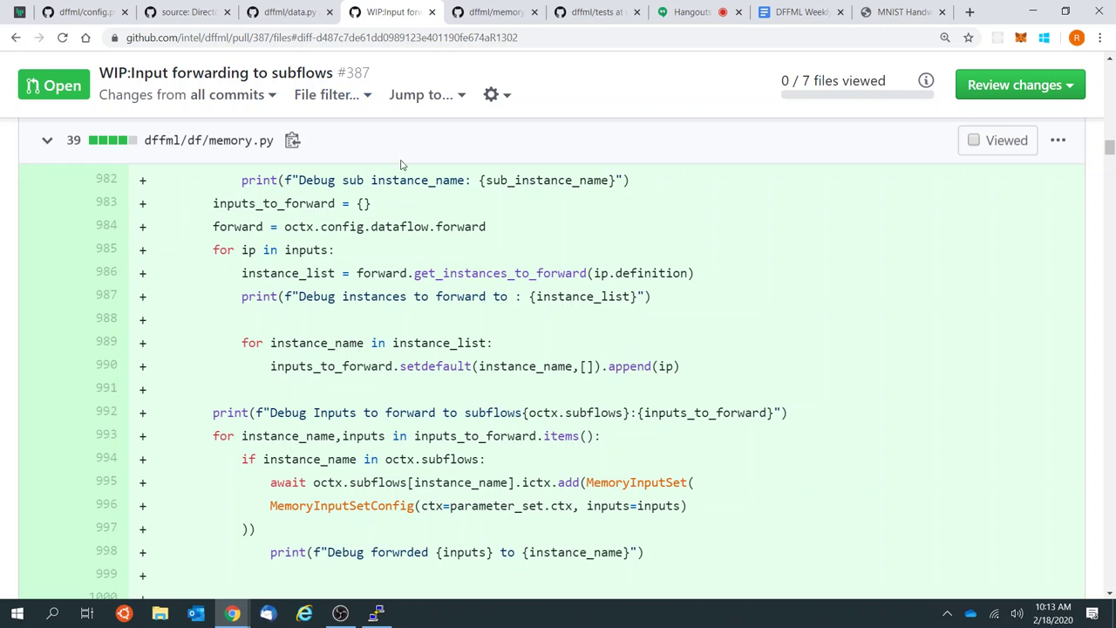
pyautogui.scroll(-3, 392, 211)
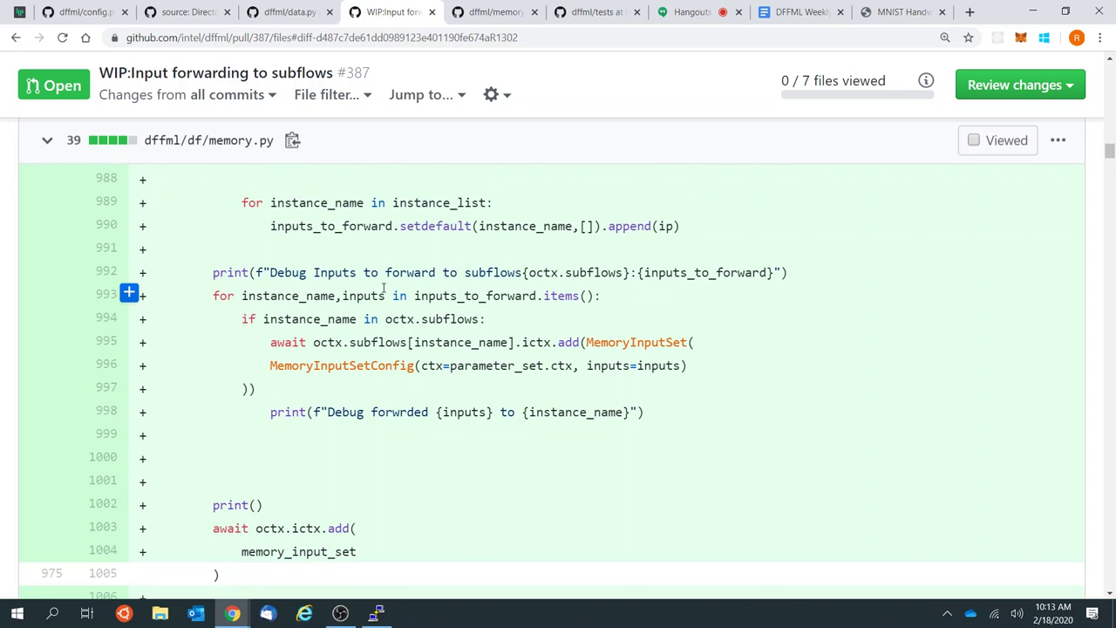
# Step: Examine how the added memory.py code loops over inputs_to_forward and adds a MemoryInputSet to each matching subflow's input context
pyautogui.scroll(-1, 614, 314)
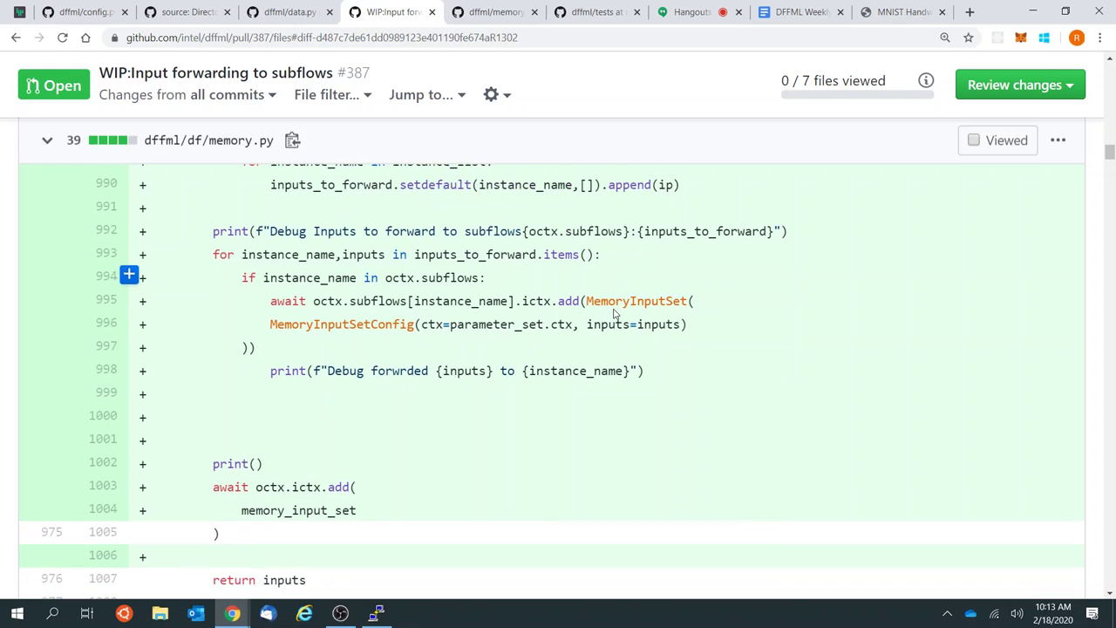
pyautogui.scroll(-1, 698, 344)
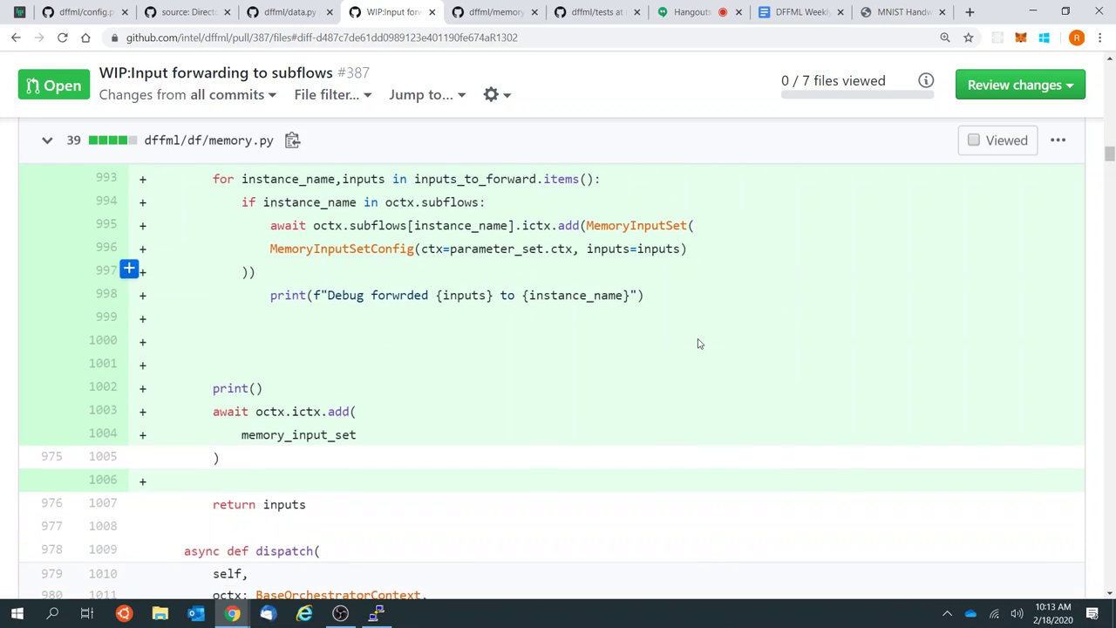
pyautogui.scroll(-1, 698, 344)
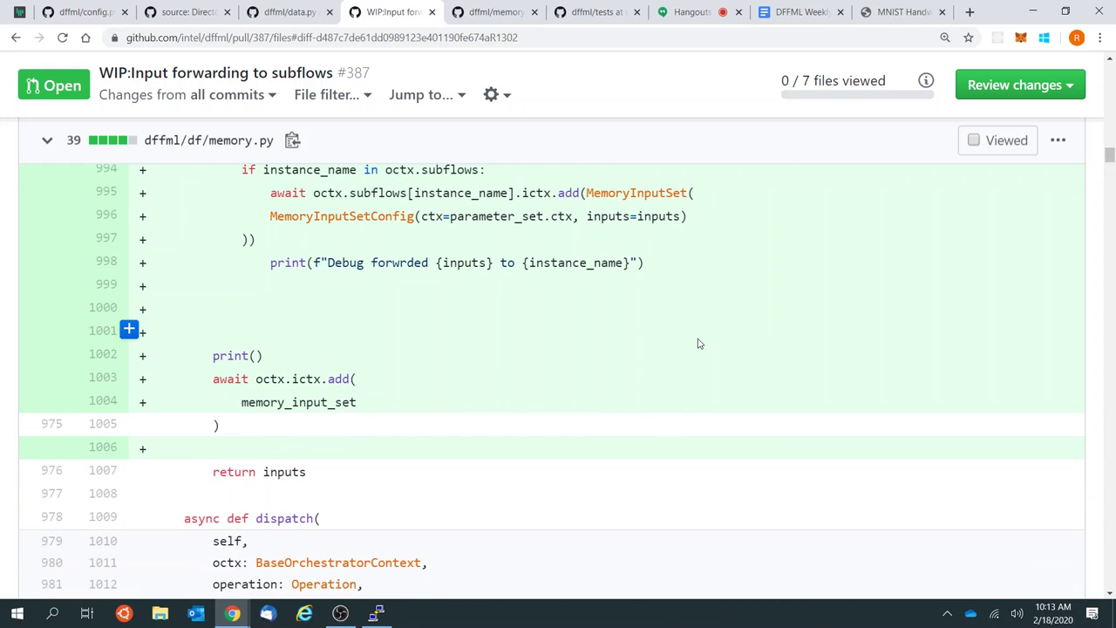
pyautogui.scroll(3, 698, 343)
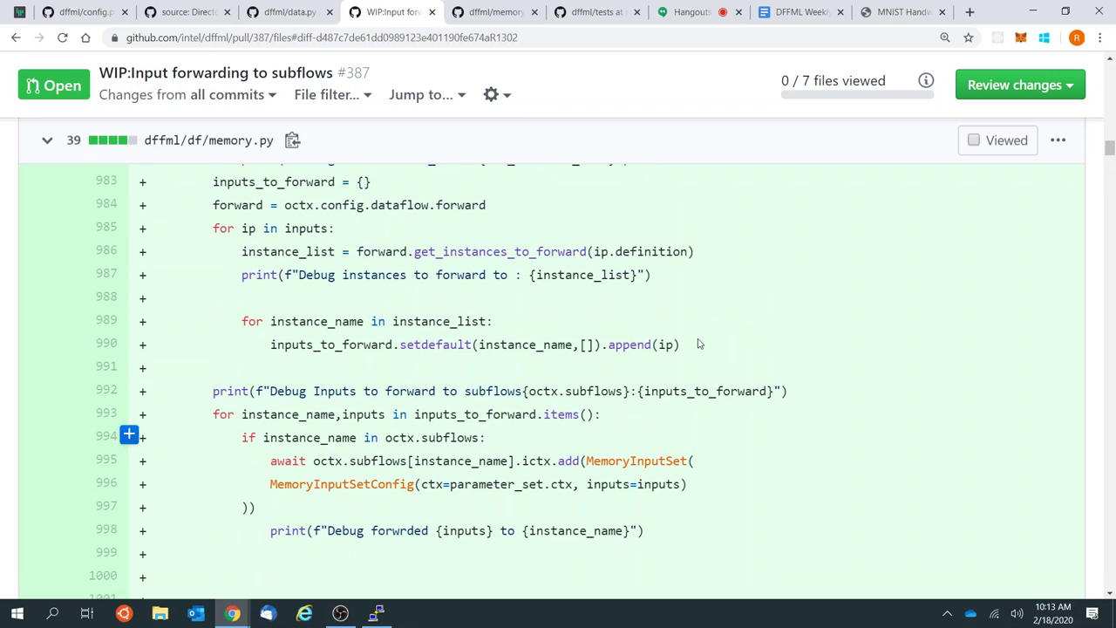
pyautogui.scroll(1, 698, 343)
pyautogui.scroll(-2, 698, 344)
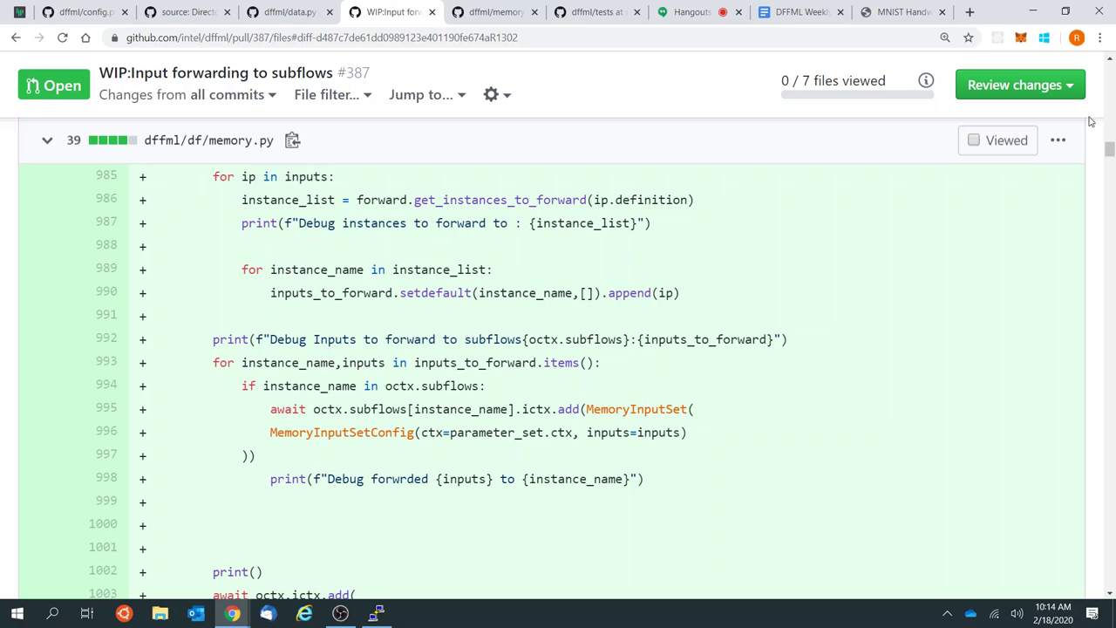
# Step: Check how tests/df/test_forward.py forwards VECTOR to run_normalizing_flow, and return to the subflow input code in dffml/df/memory.py
pyautogui.moveTo(1109, 152); pyautogui.dragTo(1087, 497)
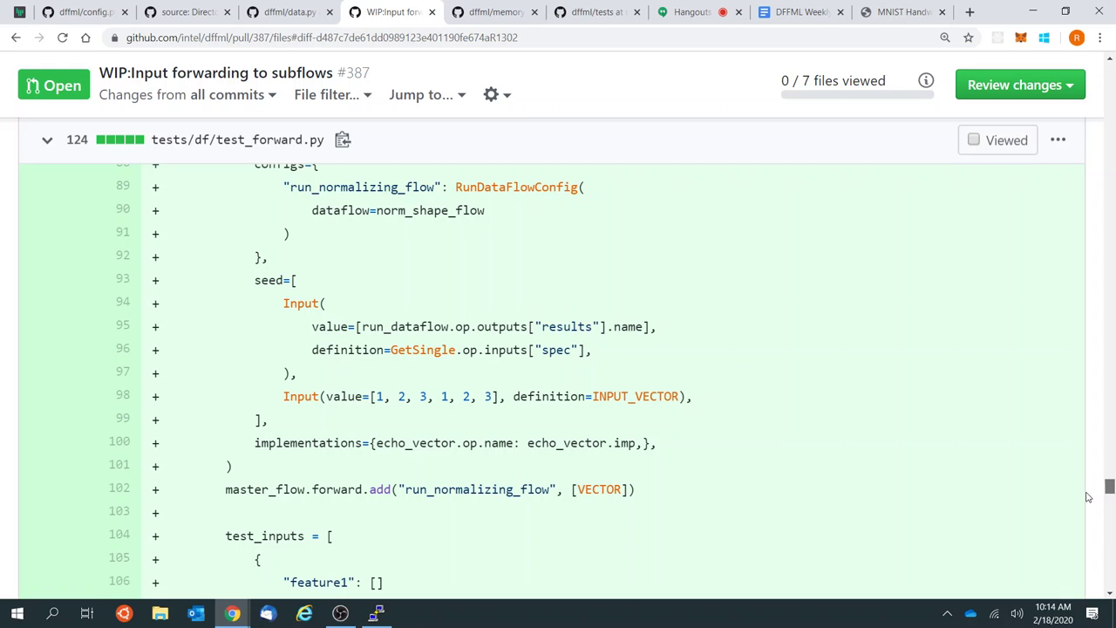
pyautogui.moveTo(1087, 497); pyautogui.dragTo(1081, 166)
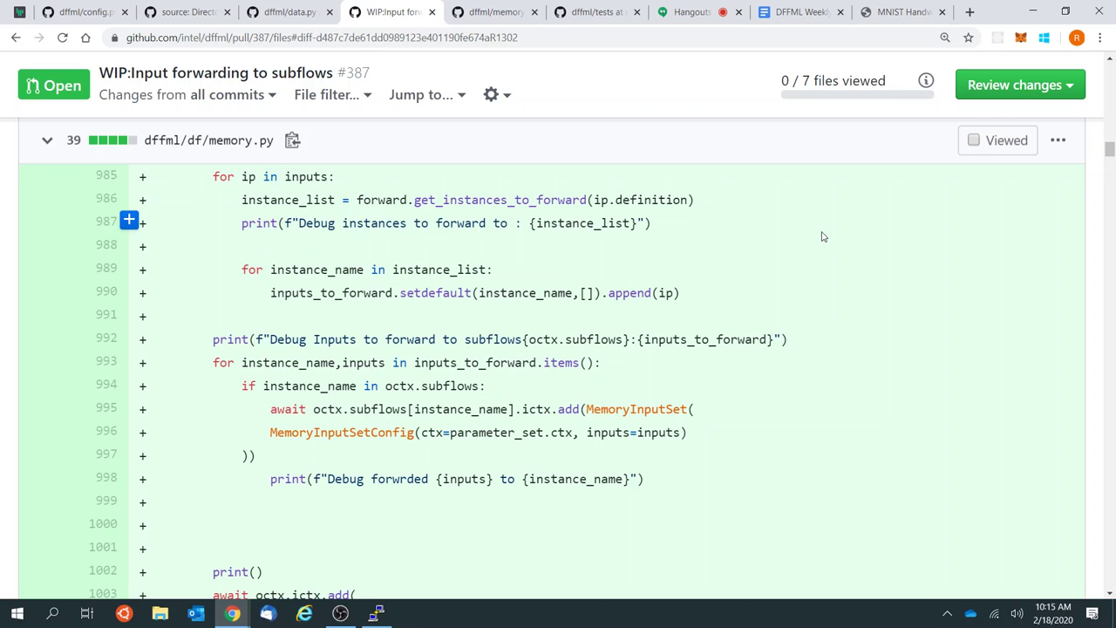
pyautogui.scroll(-3, 821, 237)
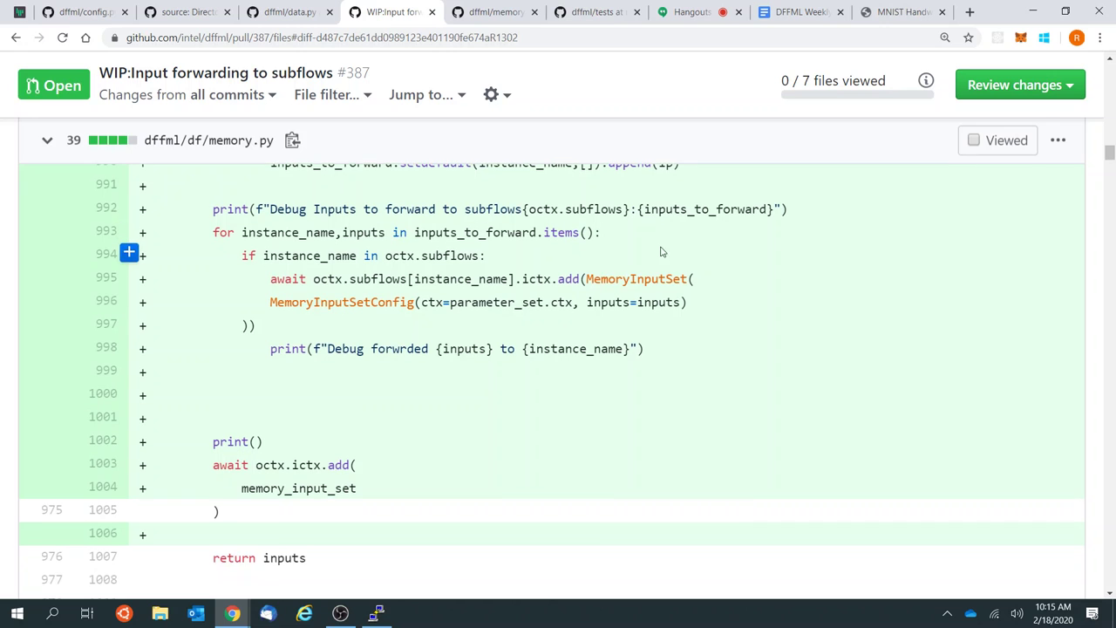
pyautogui.scroll(-1, 656, 246)
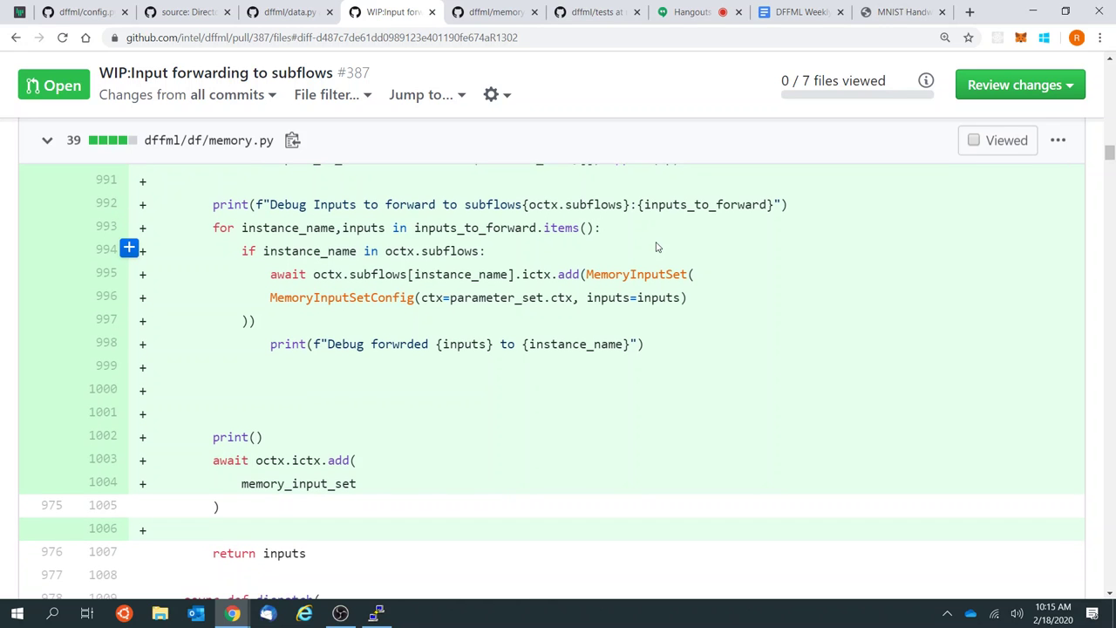
pyautogui.scroll(-1, 764, 286)
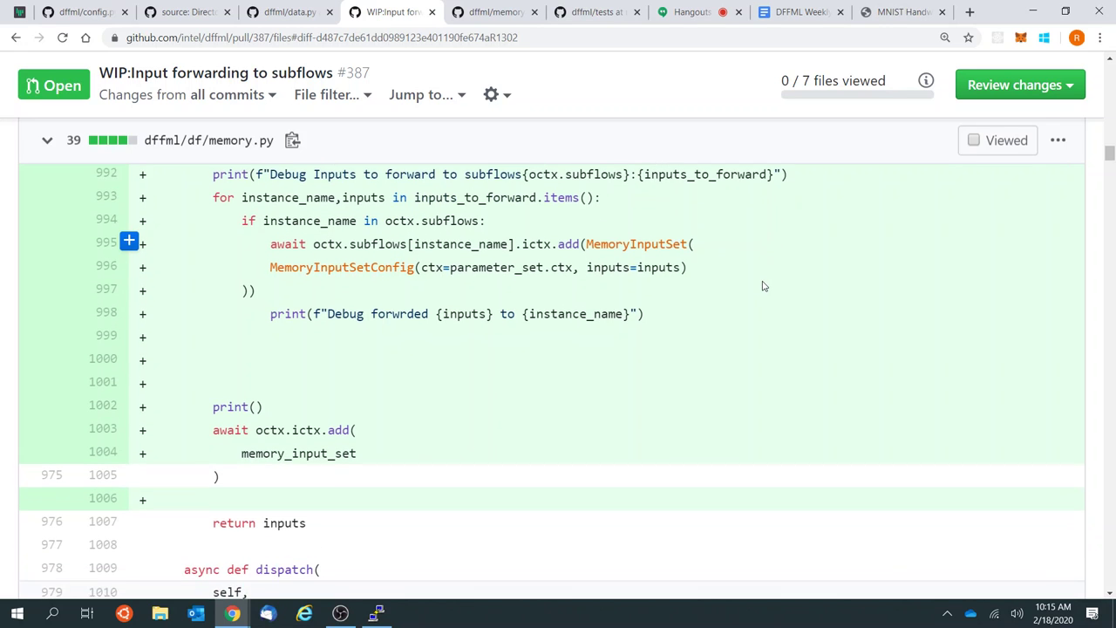
pyautogui.scroll(-2, 763, 286)
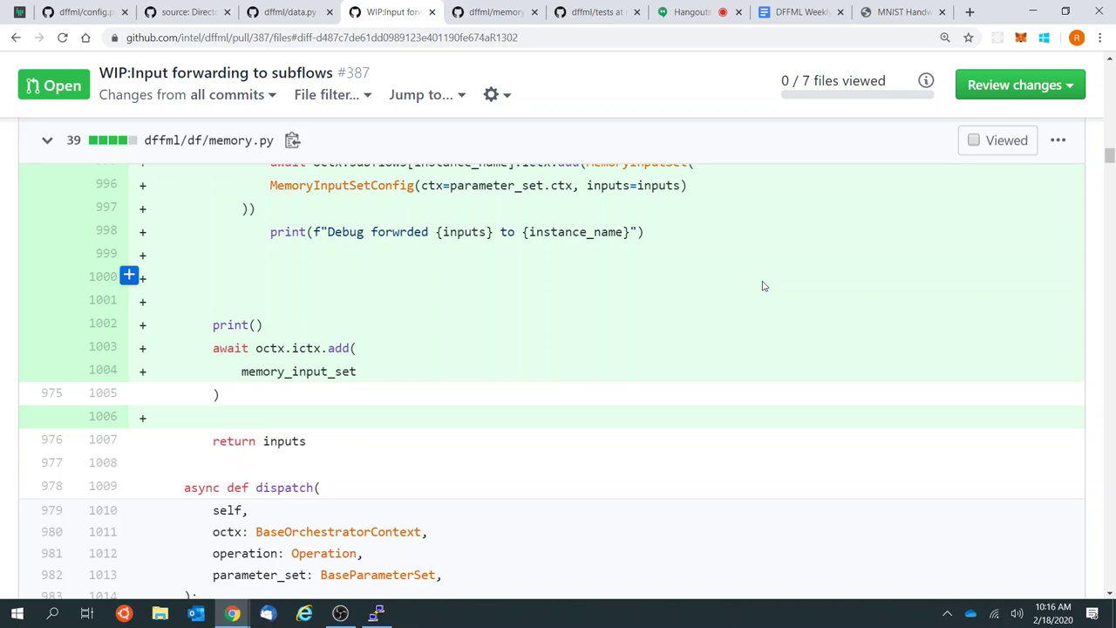
pyautogui.click(694, 10)
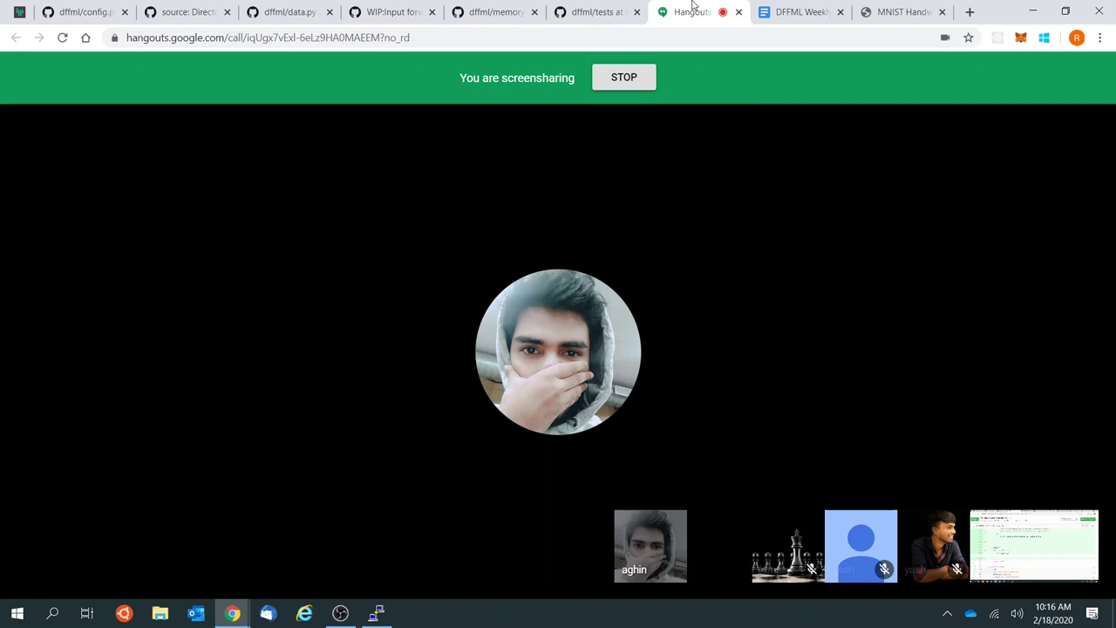
pyautogui.click(292, 12)
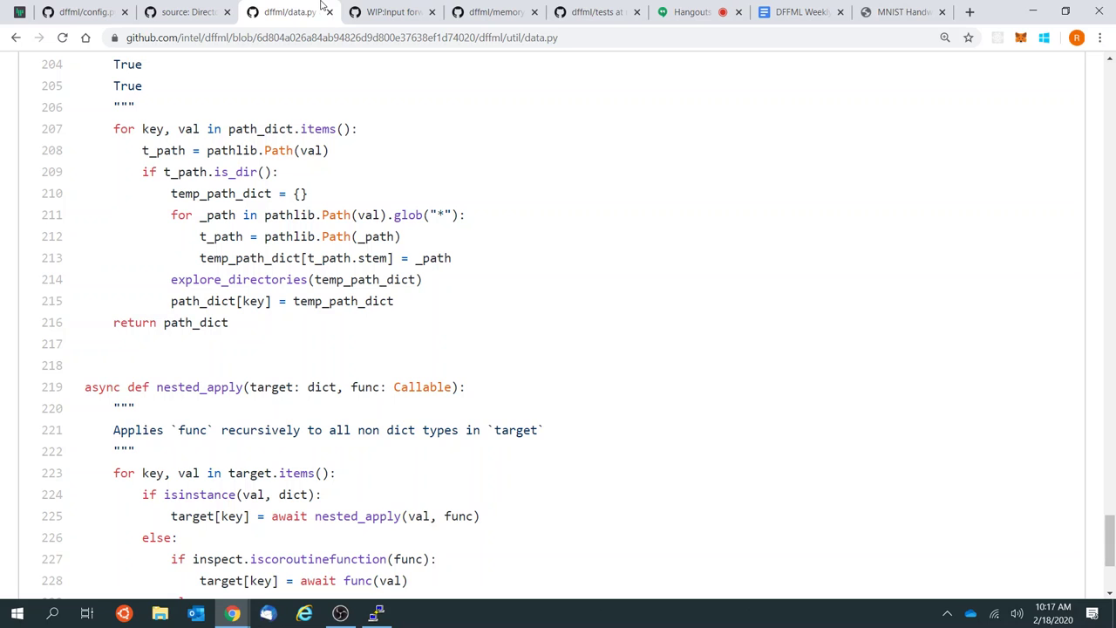
pyautogui.click(388, 11)
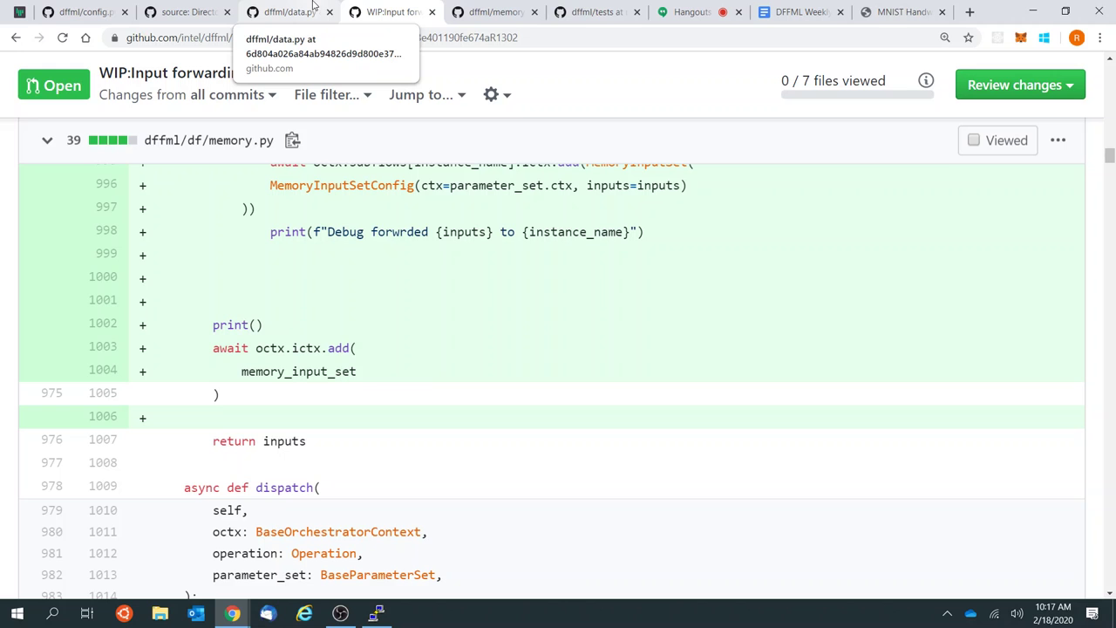
pyautogui.scroll(2, 442, 289)
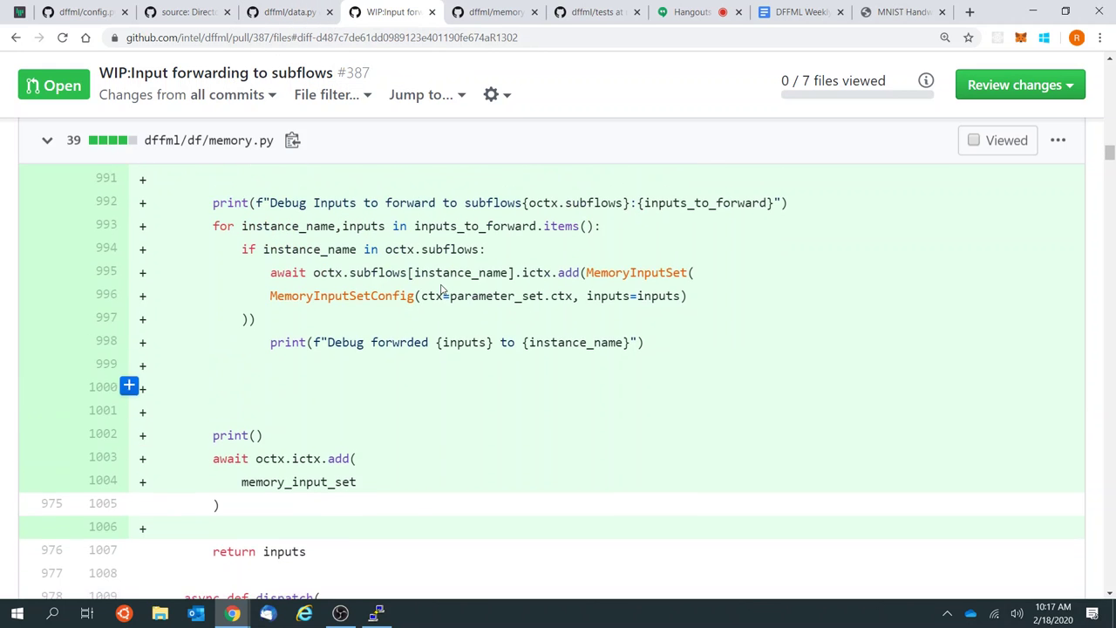
pyautogui.scroll(1, 442, 289)
pyautogui.click(490, 9)
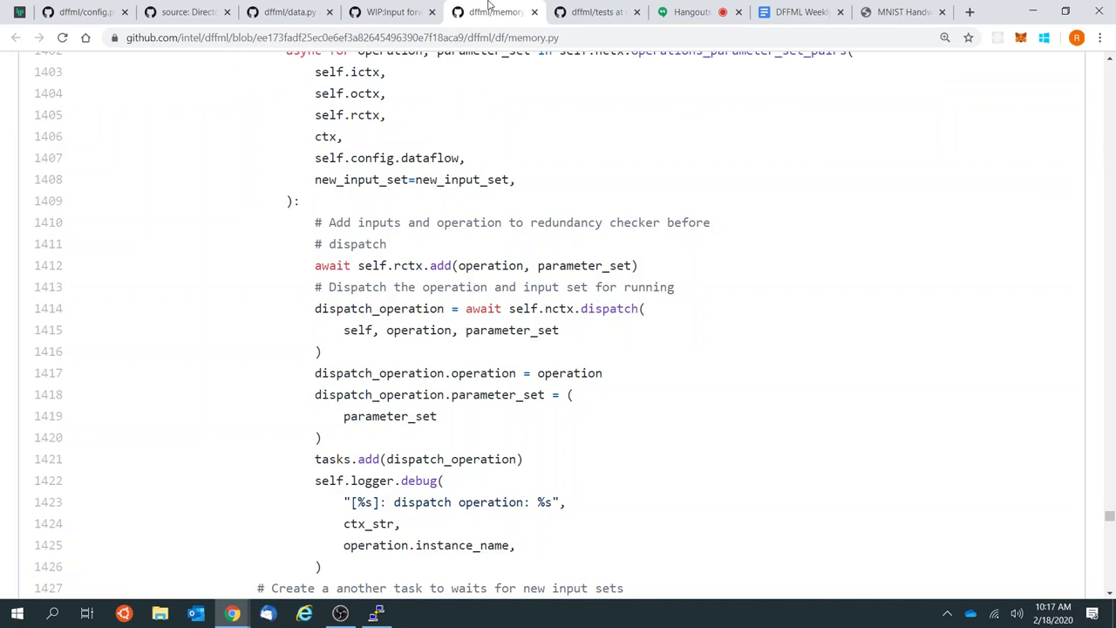
pyautogui.click(427, 7)
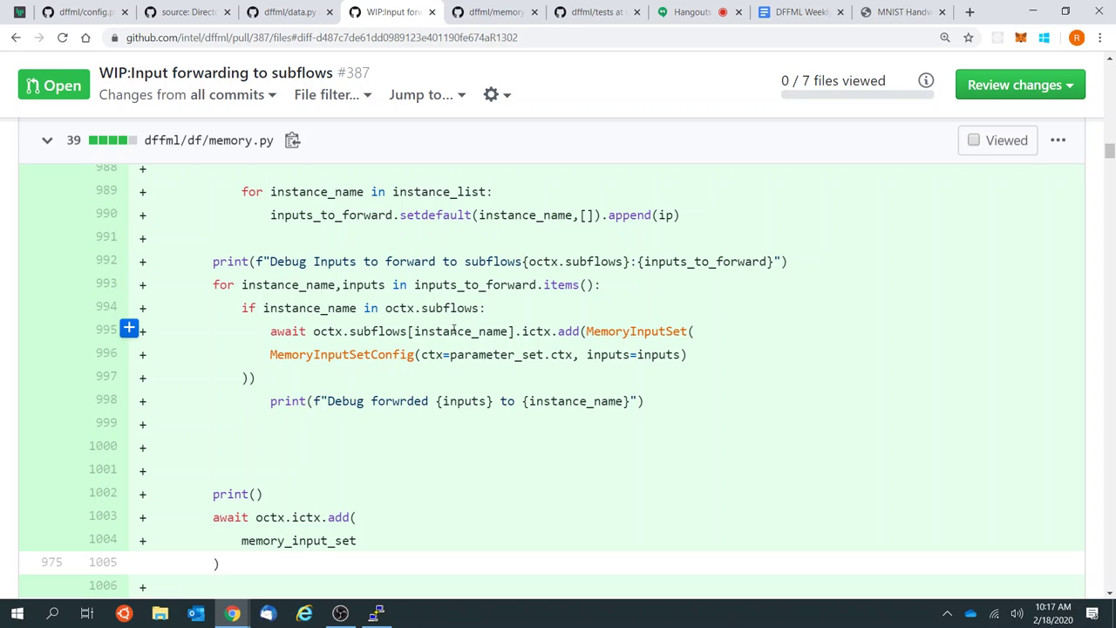
# Step: Review the dffml/df/memory.py changes again, from building inputs_to_forward with get_instances_to_forward to adding memory_input_set to the input context
pyautogui.moveTo(517, 331); pyautogui.dragTo(538, 316)
pyautogui.click(538, 314)
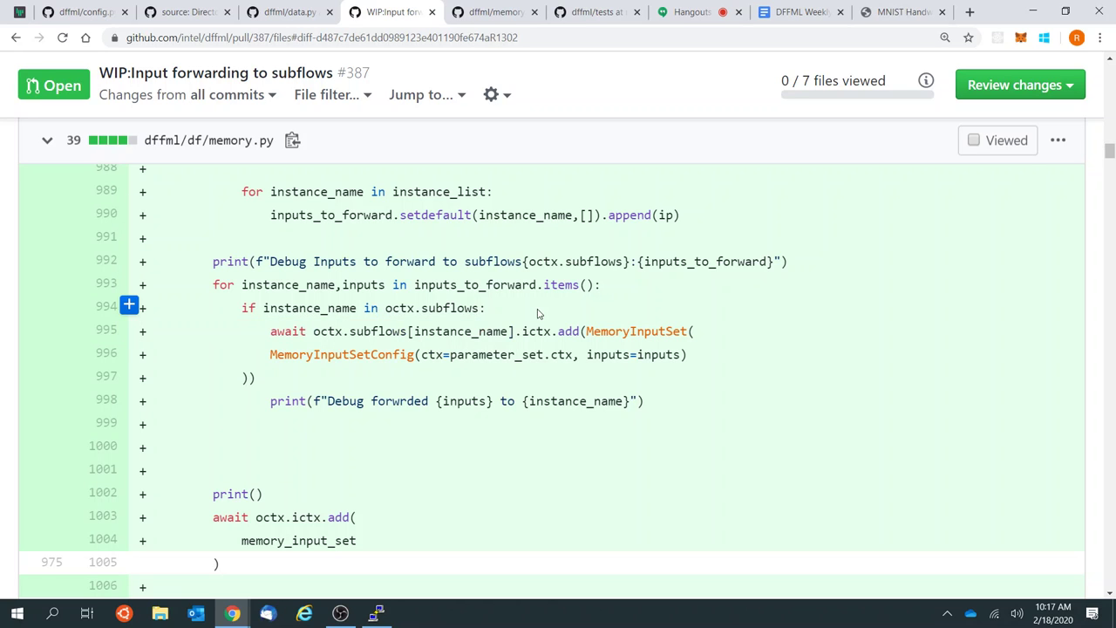
pyautogui.scroll(-1, 538, 314)
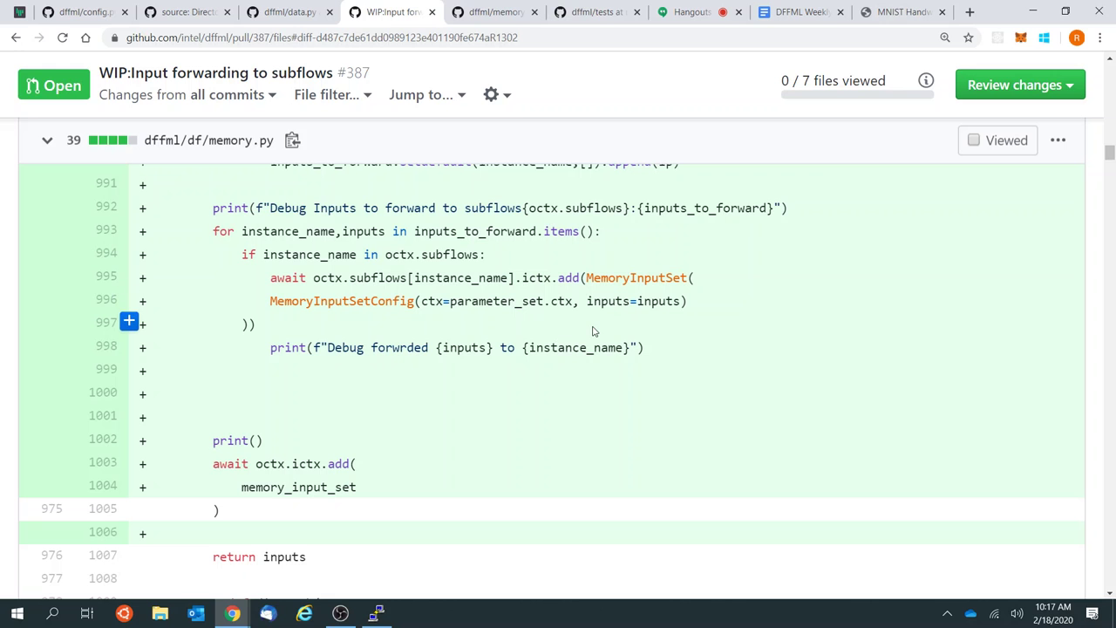
pyautogui.scroll(4, 698, 349)
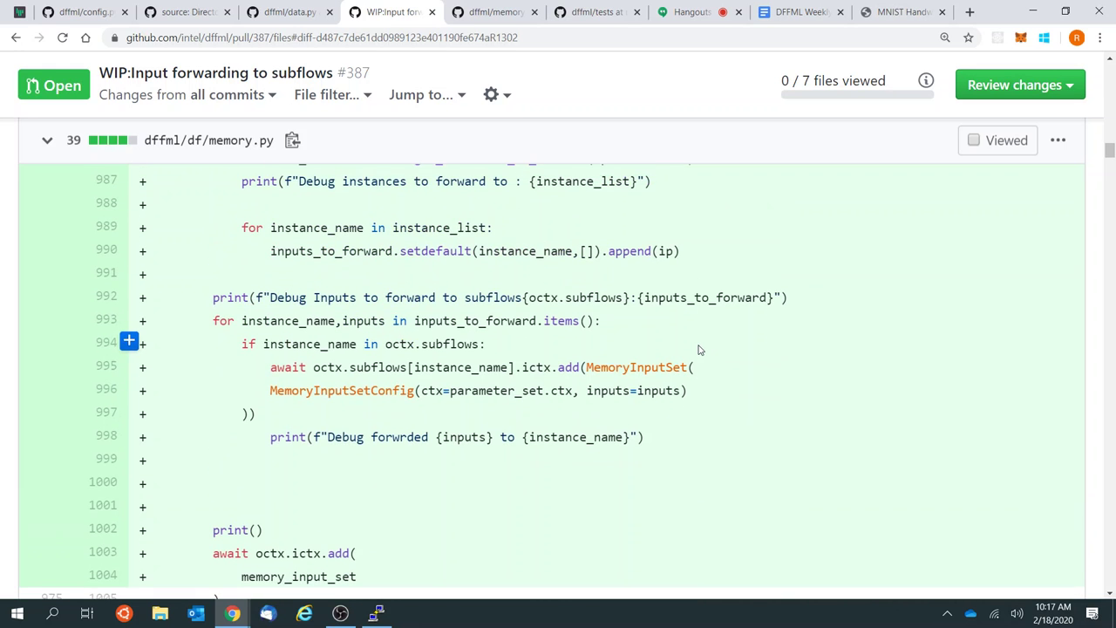
pyautogui.scroll(2, 699, 349)
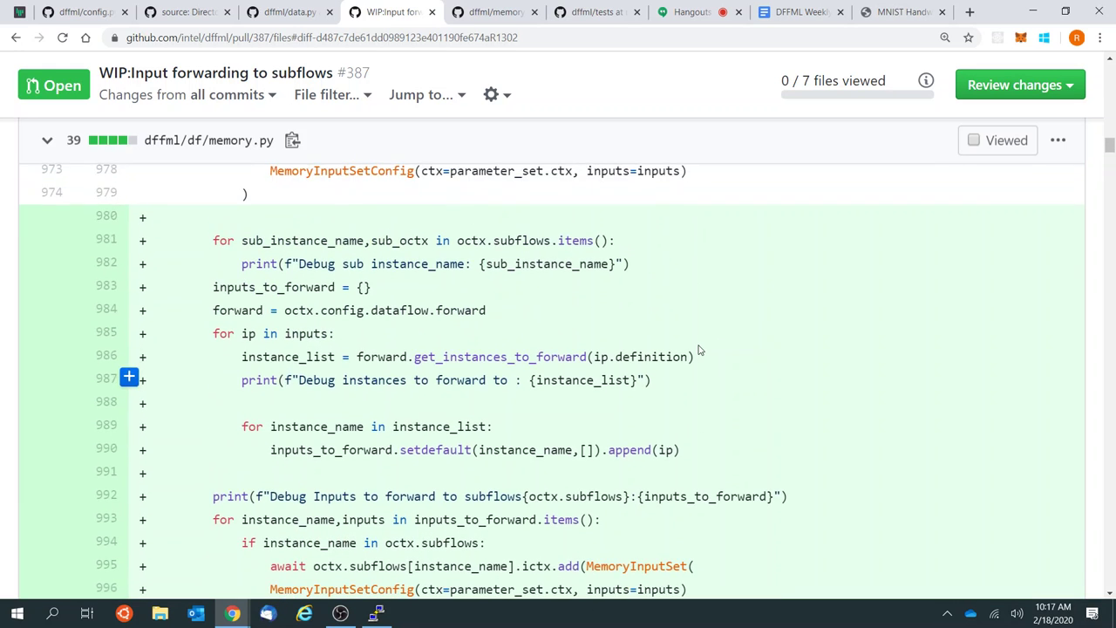
pyautogui.scroll(-2, 699, 350)
pyautogui.scroll(-1, 699, 350)
pyautogui.rightClick(699, 350)
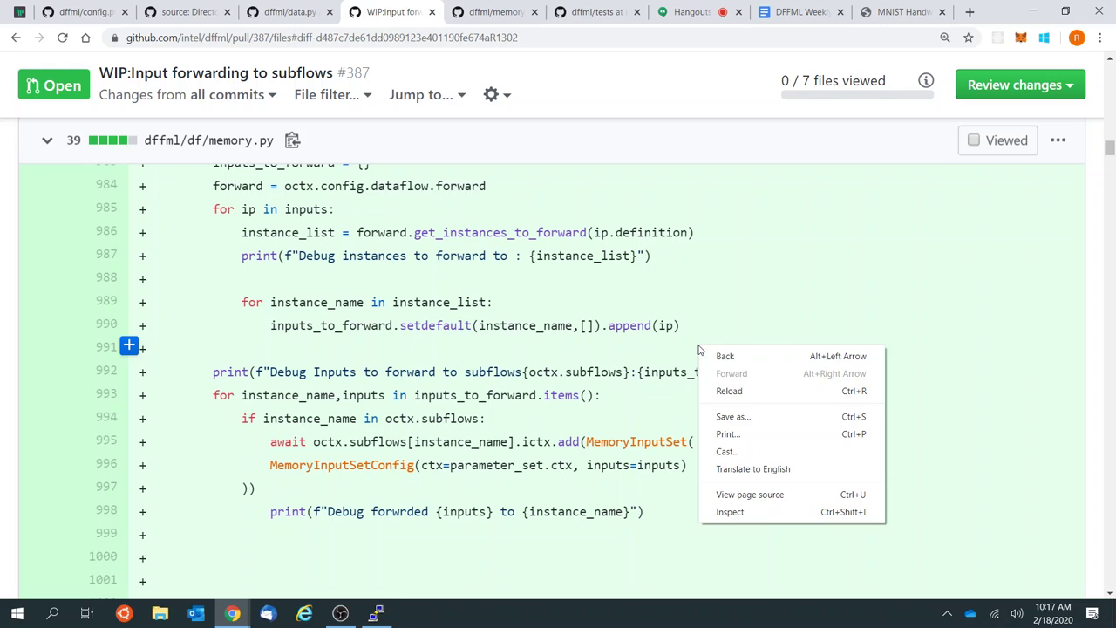
pyautogui.click(627, 358)
pyautogui.scroll(1, 609, 372)
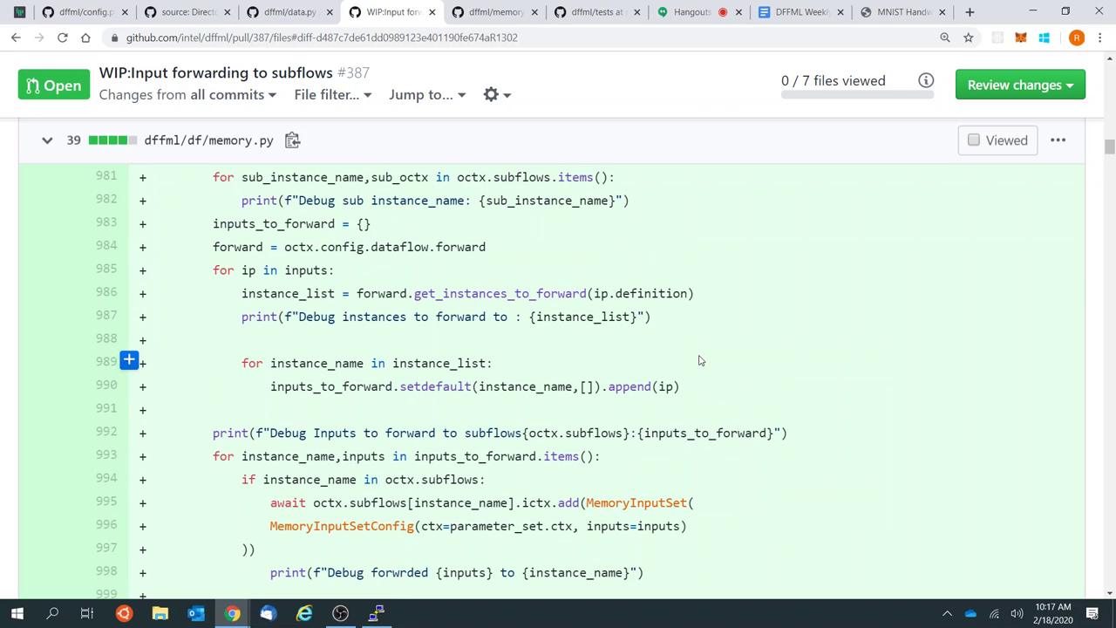
pyautogui.scroll(-2, 700, 362)
pyautogui.scroll(-2, 699, 359)
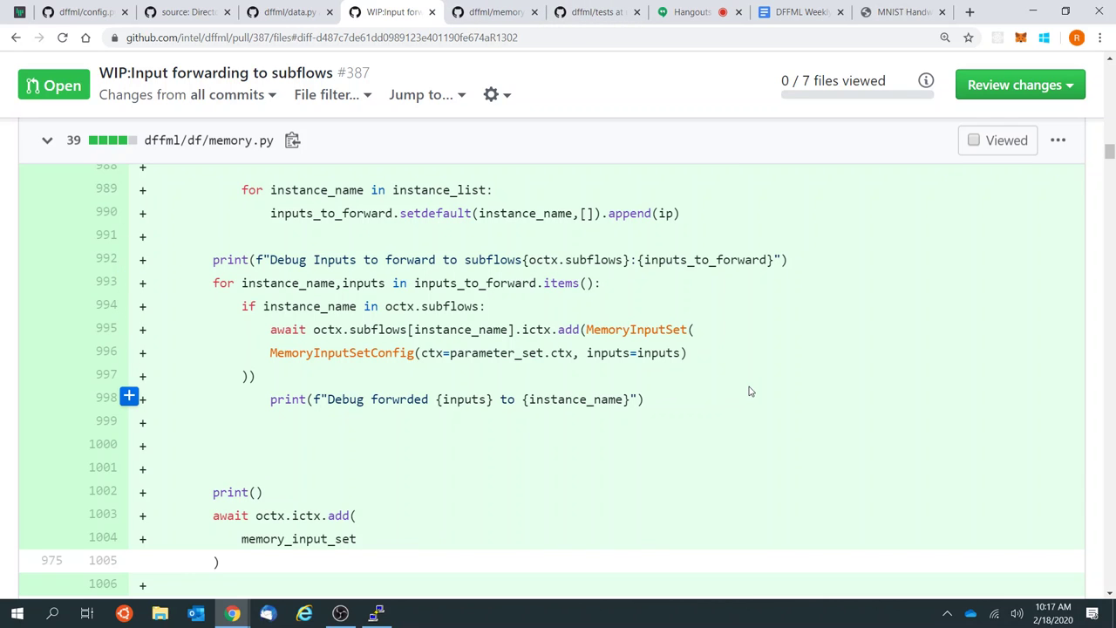
pyautogui.scroll(-2, 747, 390)
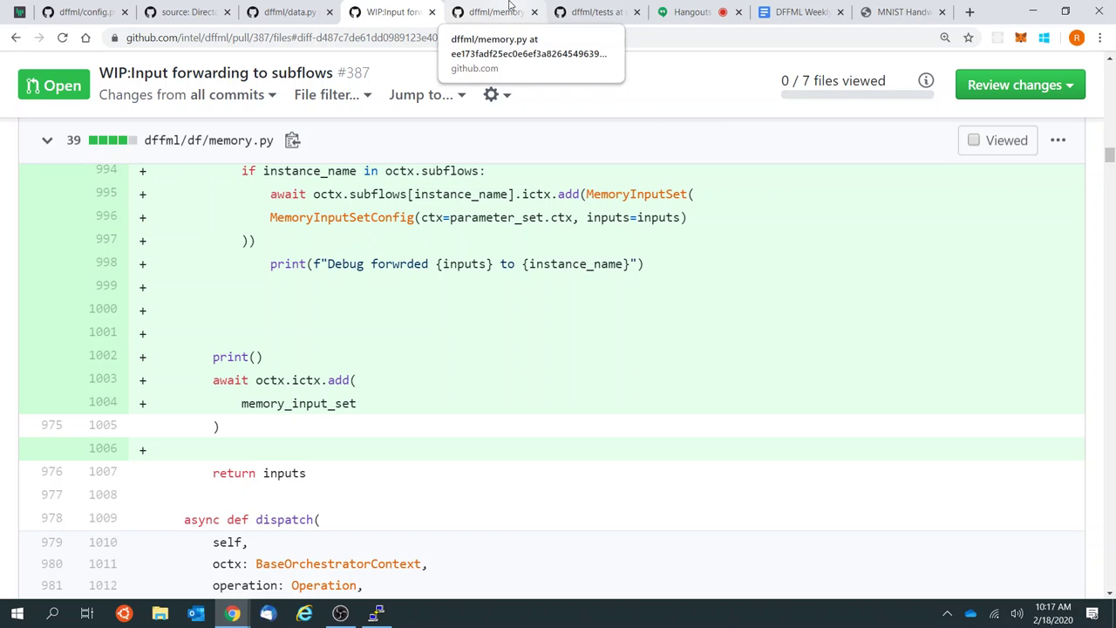
pyautogui.click(302, 5)
pyautogui.click(196, 10)
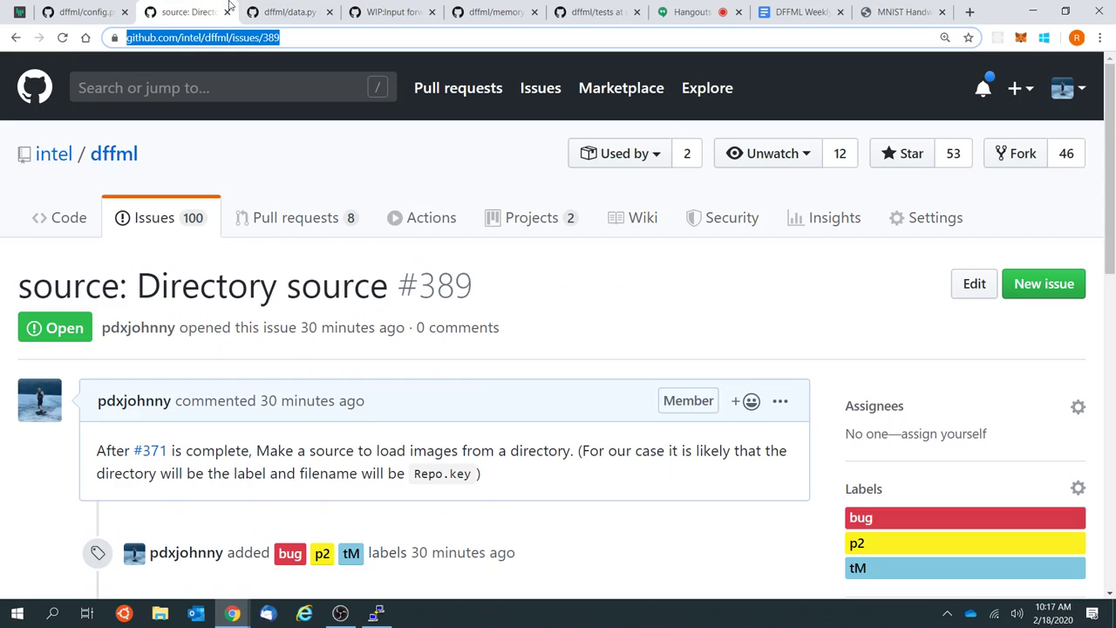
pyautogui.click(270, 11)
pyautogui.click(203, 9)
pyautogui.click(286, 40)
pyautogui.press('End')
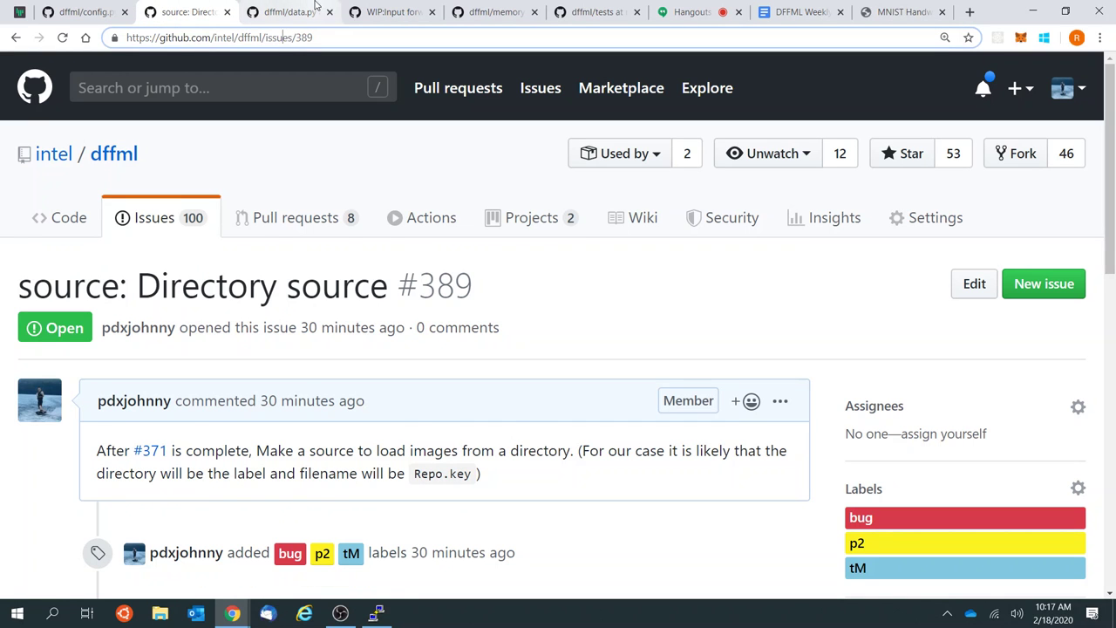
pyautogui.click(249, 8)
pyautogui.click(214, 11)
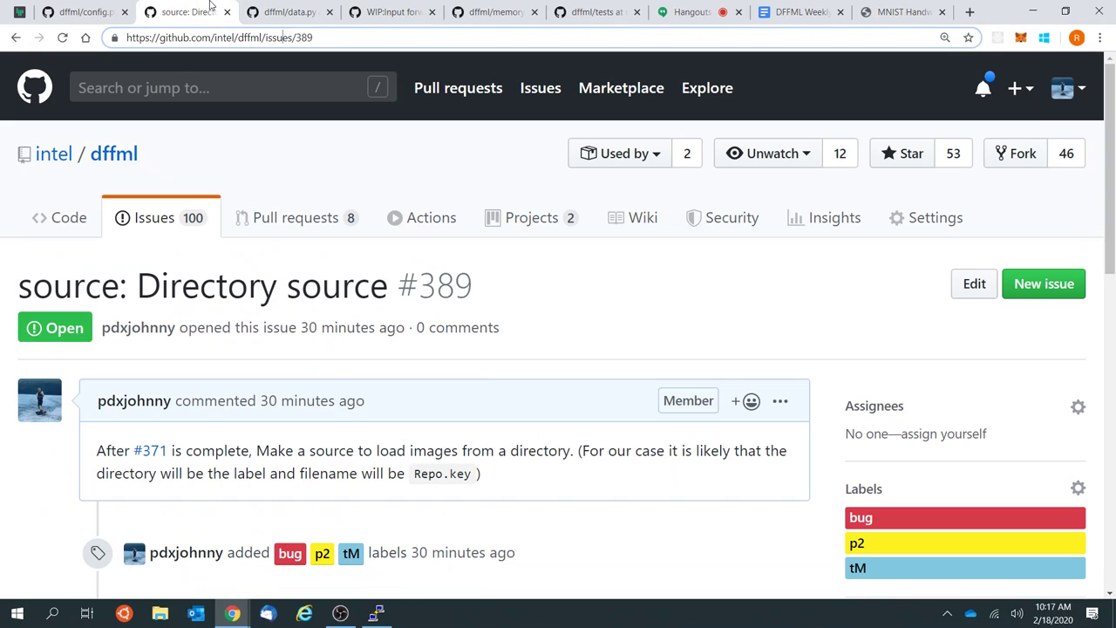
pyautogui.click(419, 11)
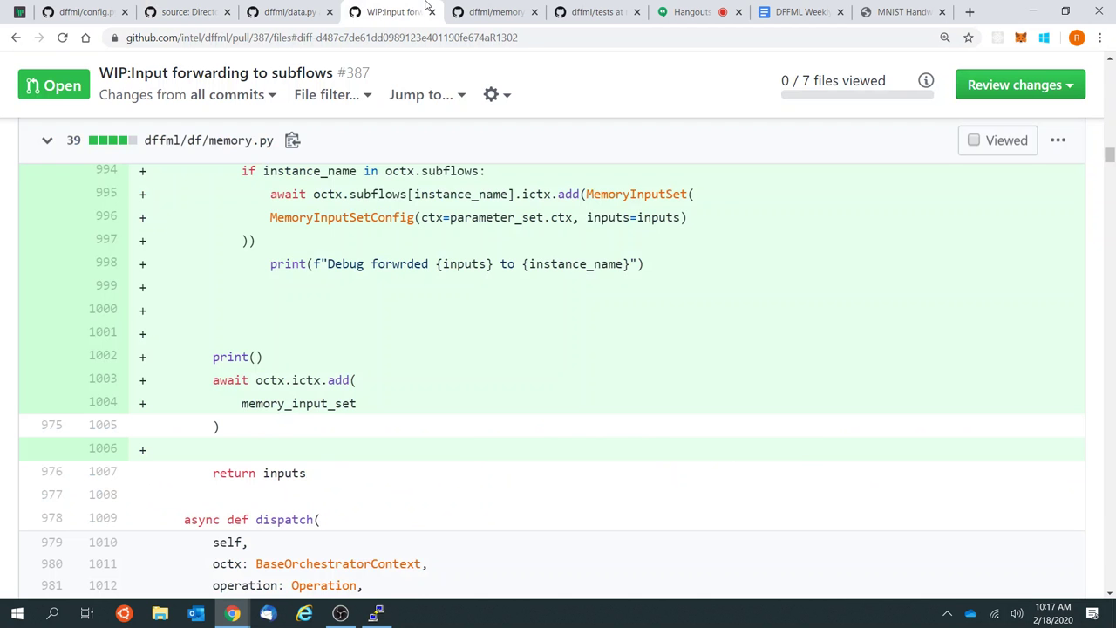
pyautogui.click(493, 11)
pyautogui.click(587, 8)
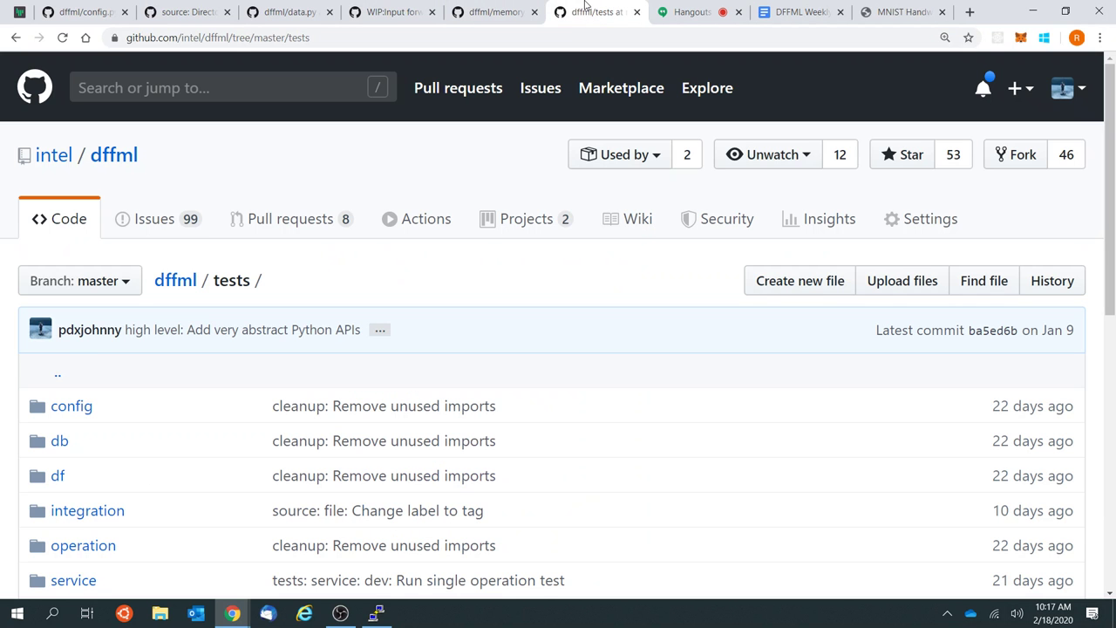
pyautogui.click(496, 11)
pyautogui.click(665, 9)
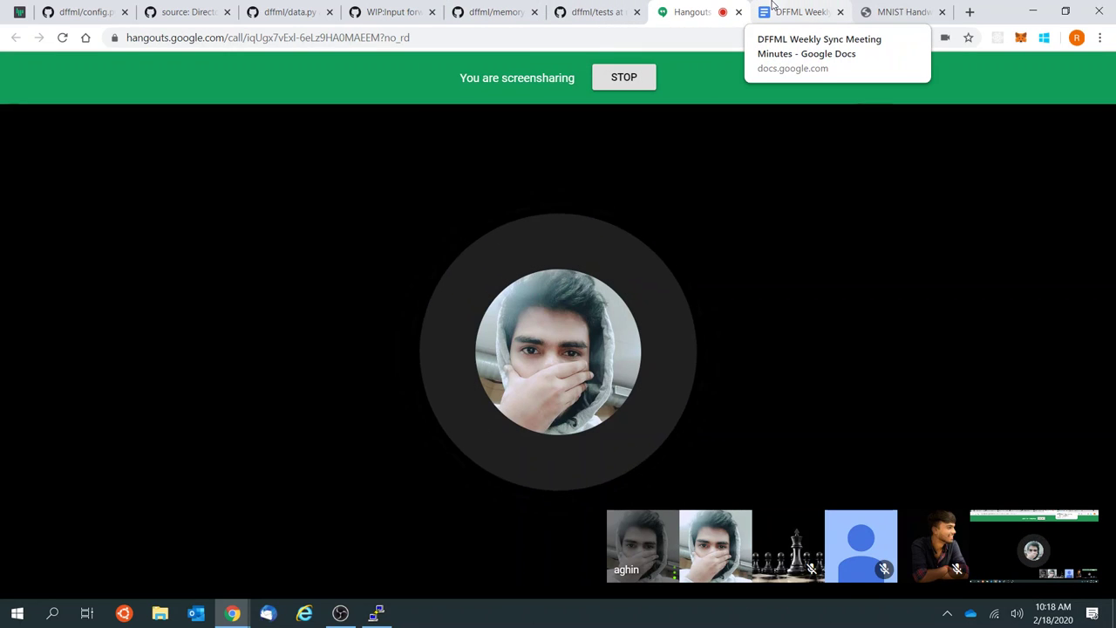
pyautogui.click(499, 10)
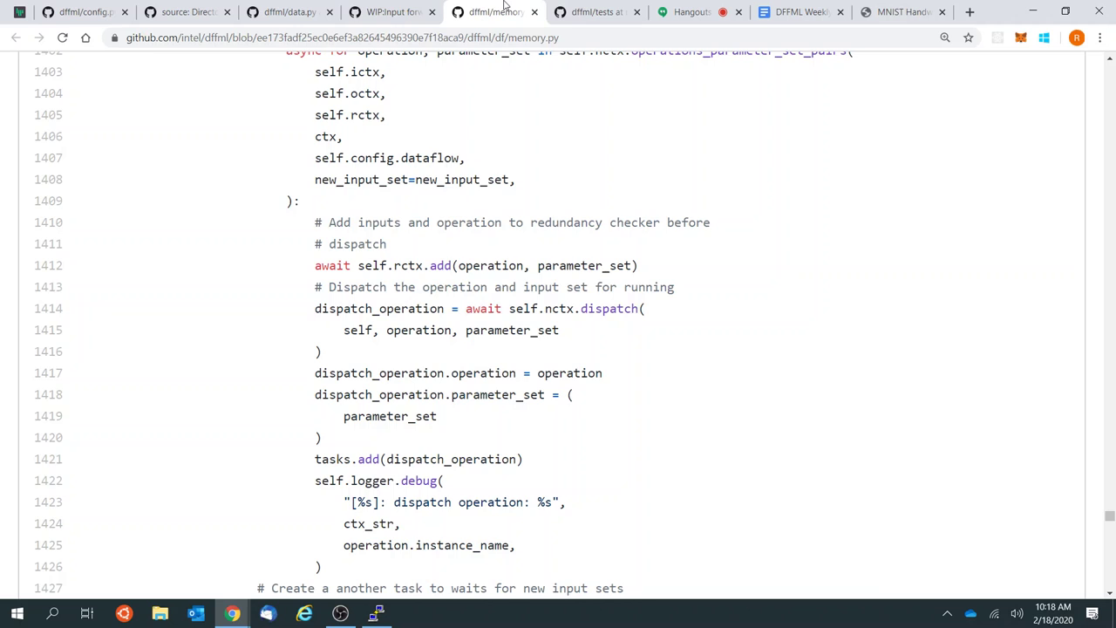
pyautogui.click(409, 7)
pyautogui.click(314, 8)
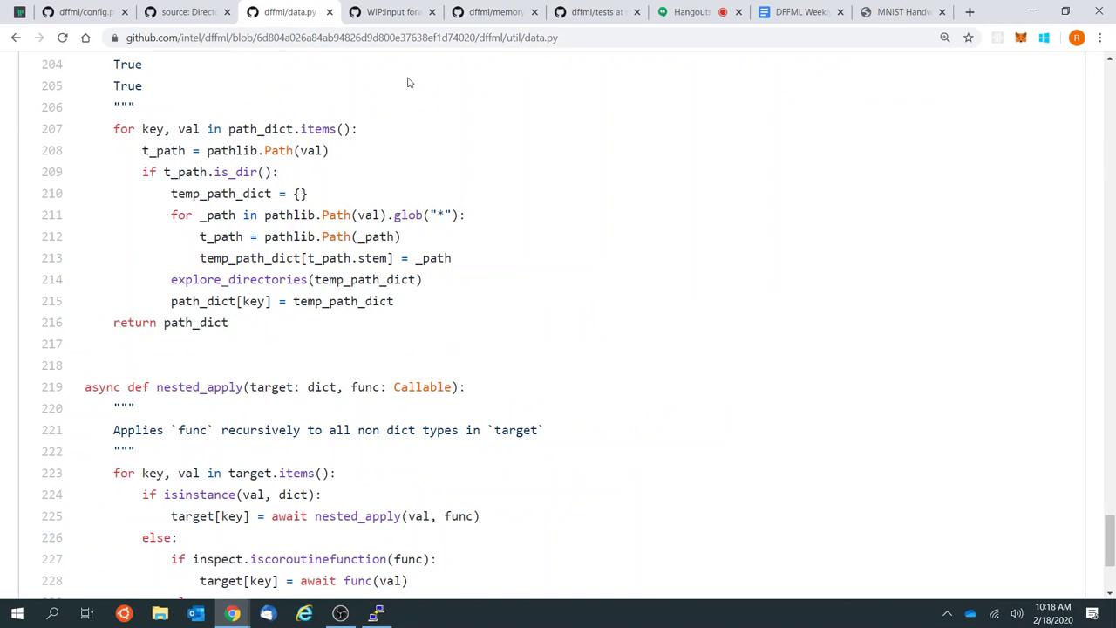
pyautogui.click(410, 7)
pyautogui.click(495, 7)
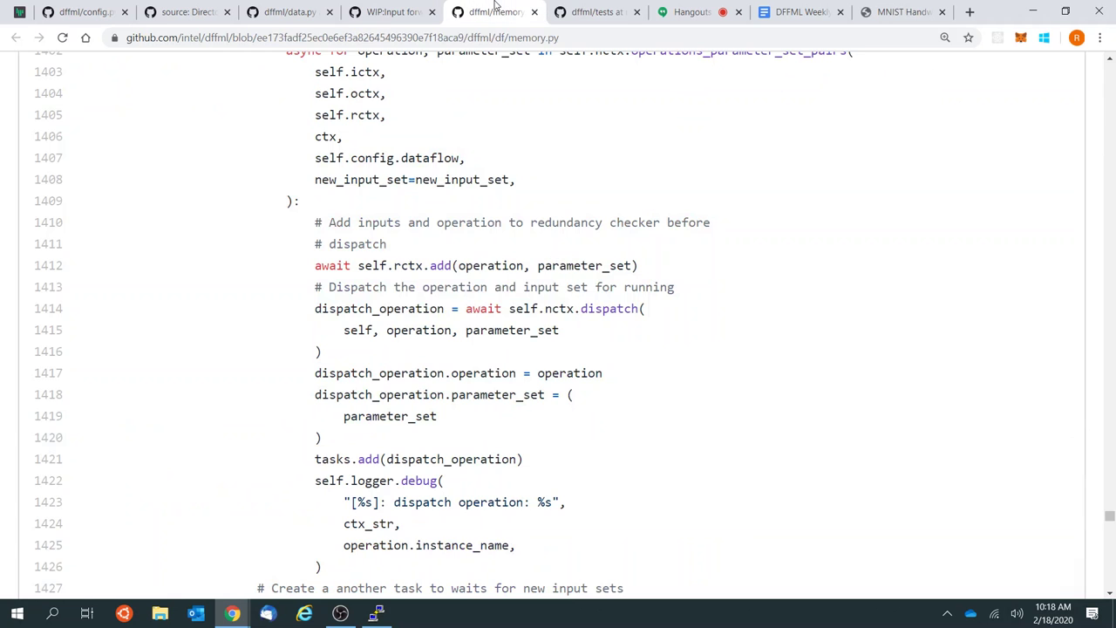
pyautogui.click(410, 7)
pyautogui.click(305, 7)
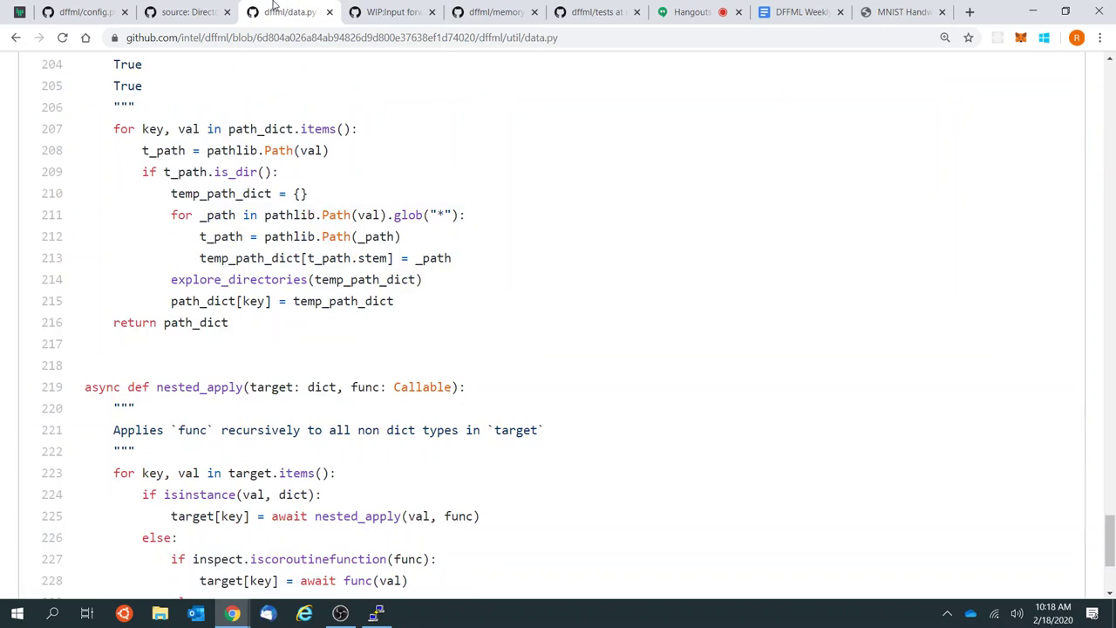
# Step: Open the intel/dffml pull requests and look through the open ones
pyautogui.click(216, 6)
pyautogui.press('F5')
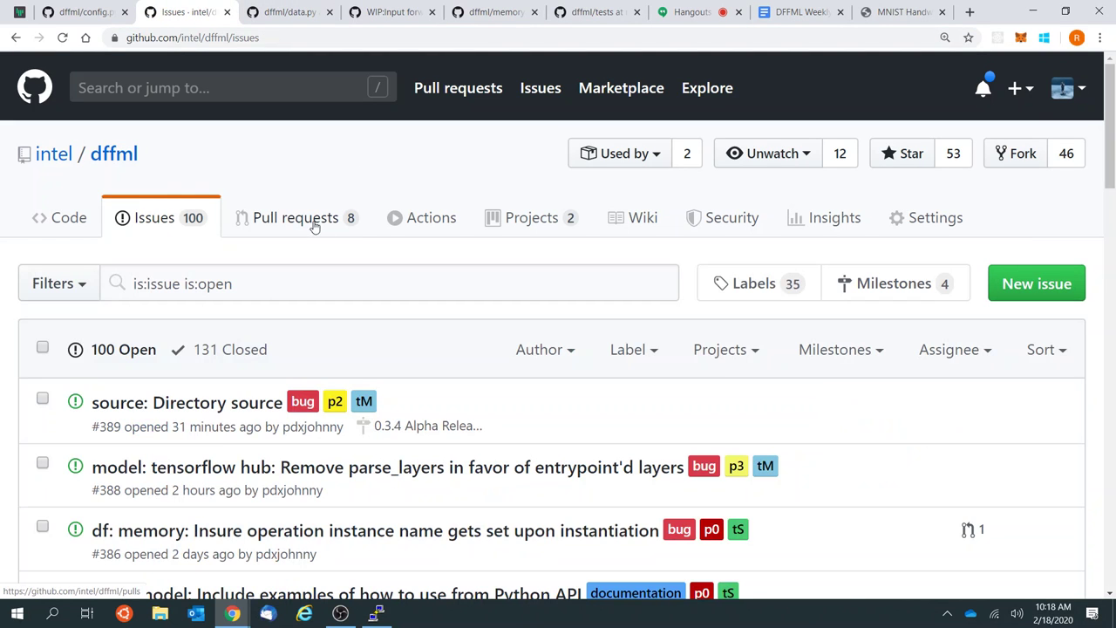
pyautogui.click(327, 225)
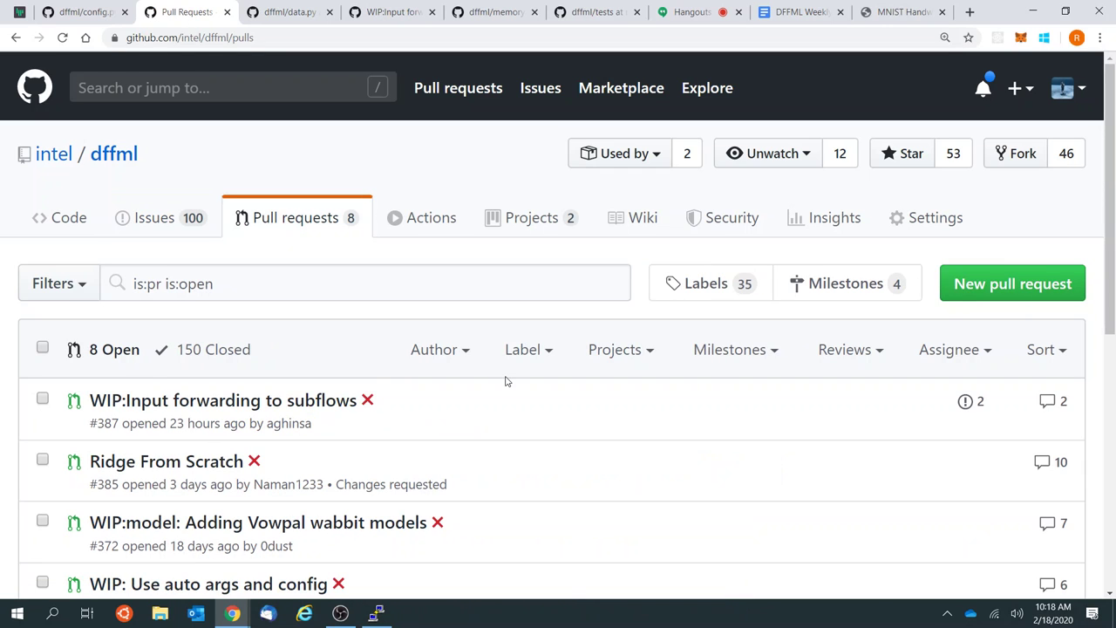
pyautogui.scroll(-3, 631, 366)
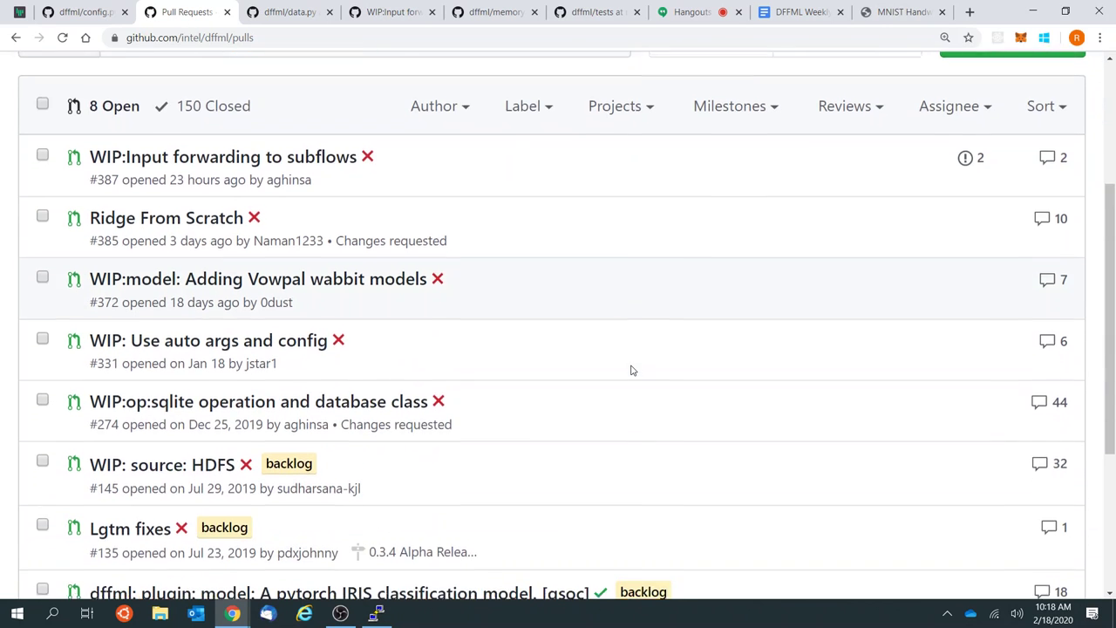
pyautogui.scroll(-2, 632, 370)
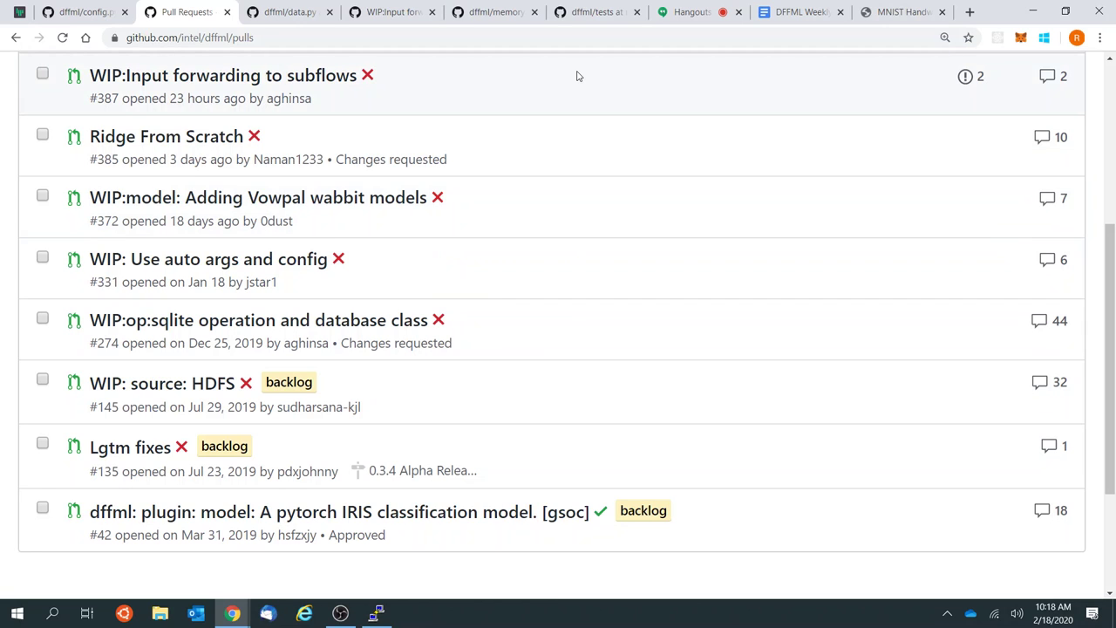
pyautogui.click(658, 9)
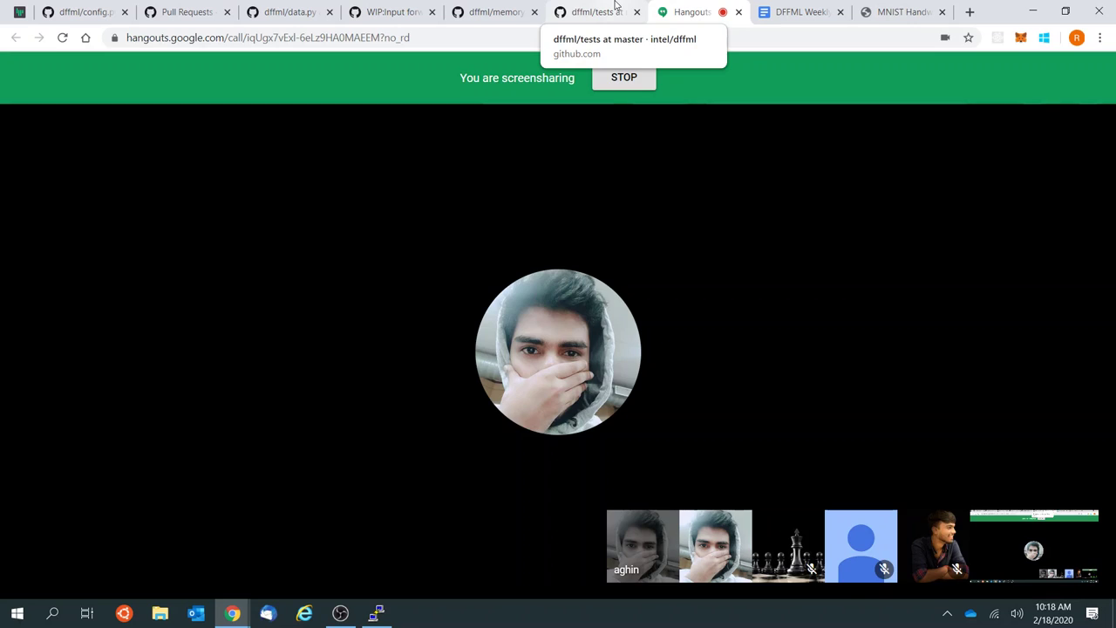
pyautogui.click(616, 7)
pyautogui.click(502, 9)
pyautogui.click(419, 9)
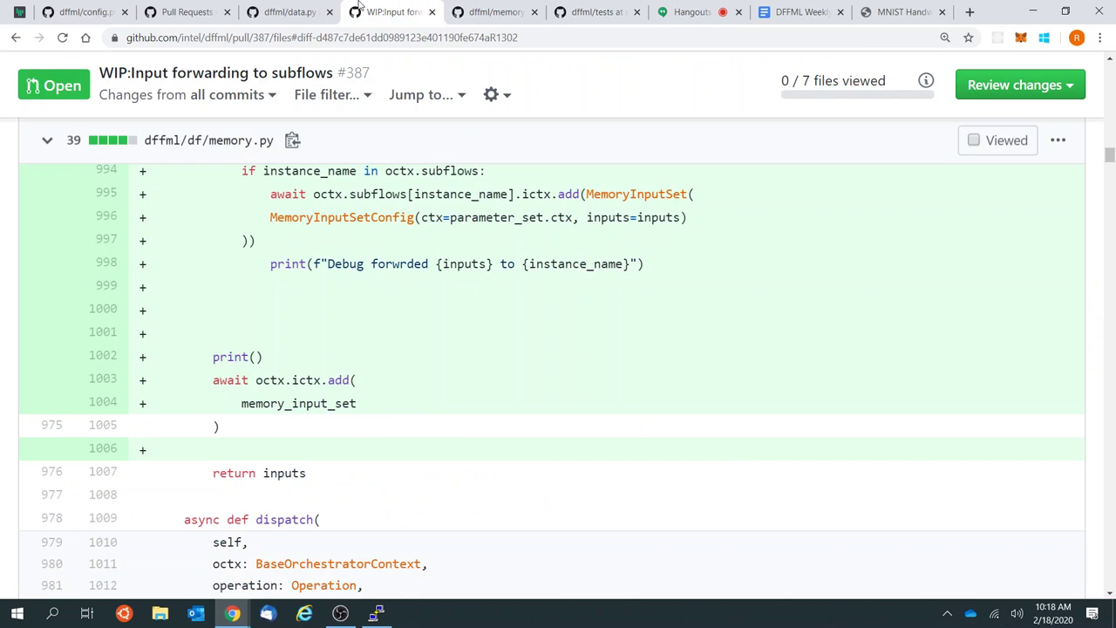
pyautogui.click(291, 8)
pyautogui.click(389, 9)
pyautogui.click(506, 8)
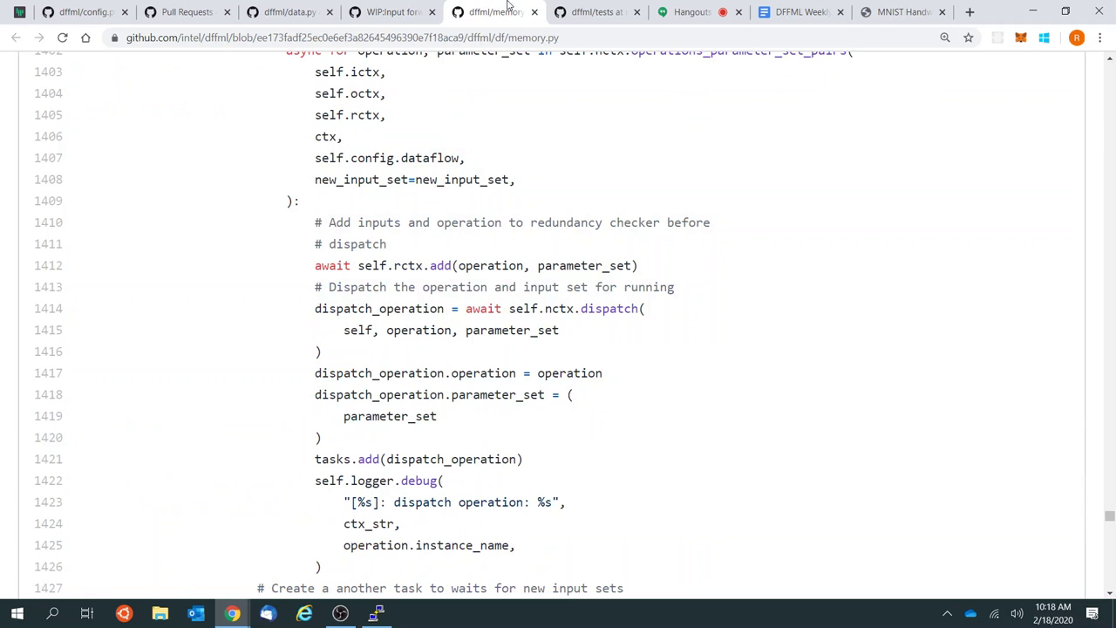
pyautogui.click(572, 8)
pyautogui.click(512, 6)
pyautogui.click(697, 7)
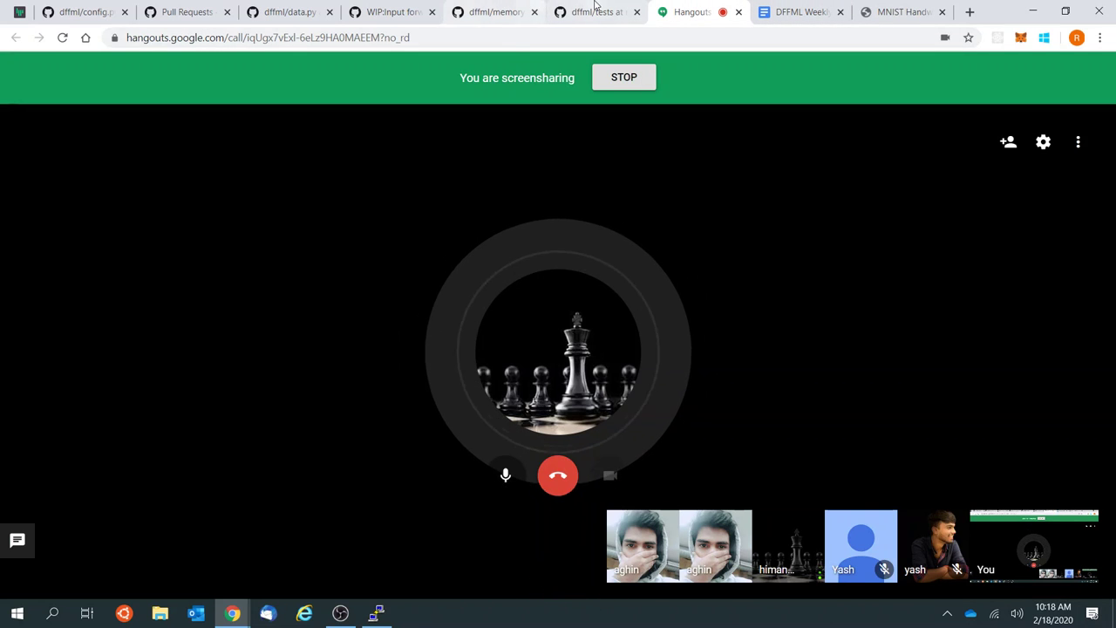
# Step: Switch to the DFFML Weekly Sync Meeting Minutes and add the bullet "Vowpal rabbit" below the MNIST notes for Tuesday February 18th 2020
pyautogui.click(799, 11)
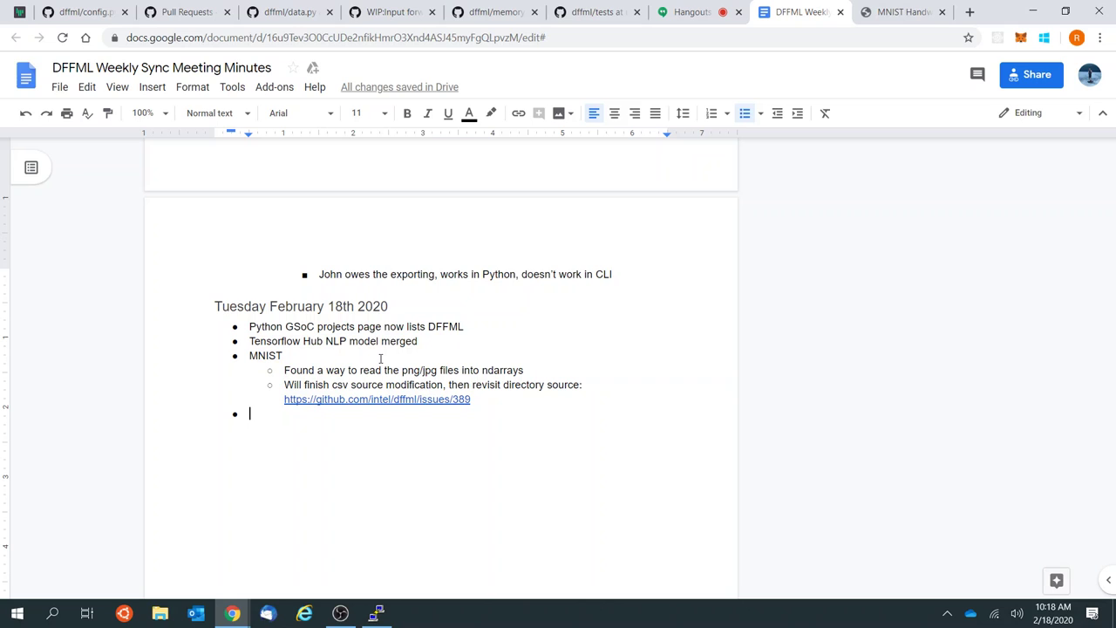
pyautogui.write('Vowplal')
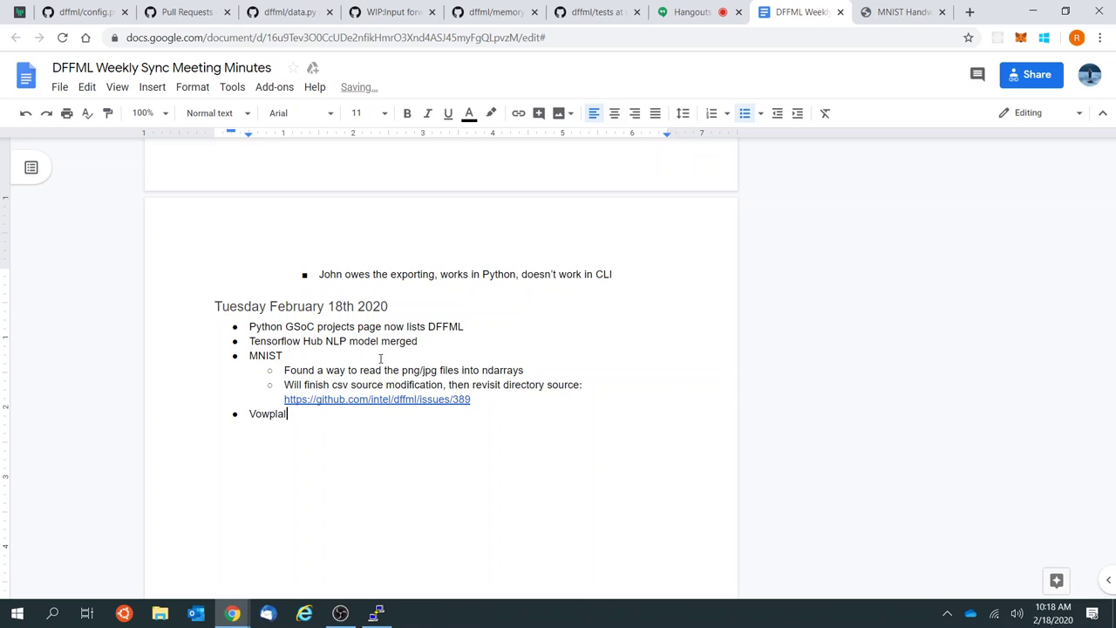
pyautogui.press('BackSpace')
pyautogui.press('BackSpace')
pyautogui.press('BackSpace')
pyautogui.write('al')
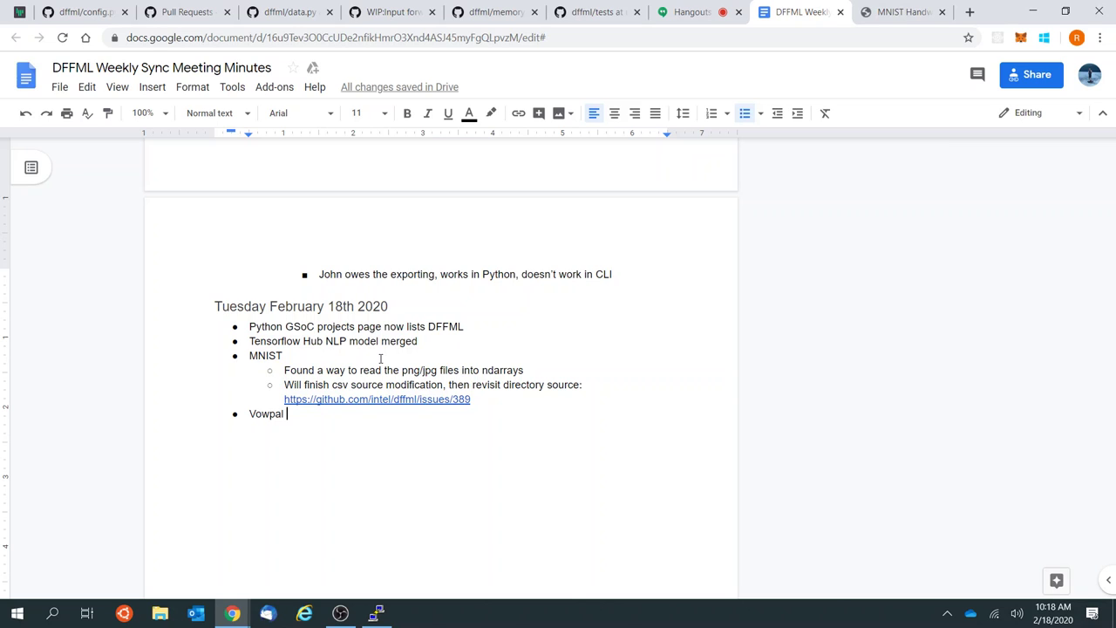
pyautogui.write('Wa')
pyautogui.press('BackSpace')
pyautogui.press('BackSpace')
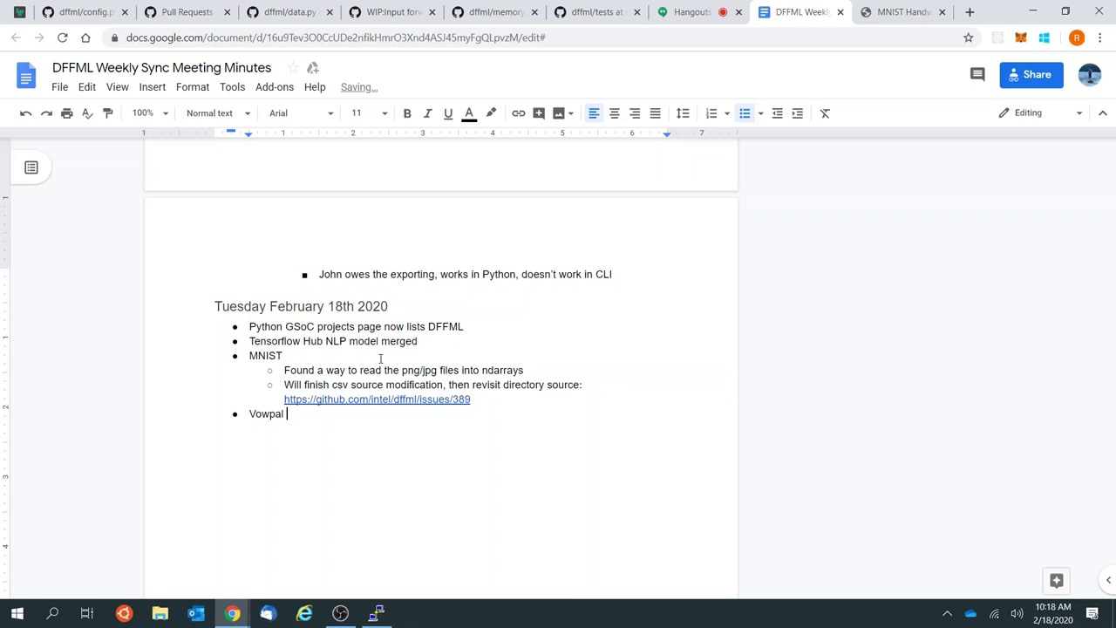
pyautogui.write('rabbit')
# Step: Add a sub-bullet under "Vowpal rabbit" saying the two reviewers will review after the contributor asks for review, with the contributor's name capitalised
pyautogui.press('Return')
pyautogui.press('Tab')
pyautogui.write('John and Rahul wil')
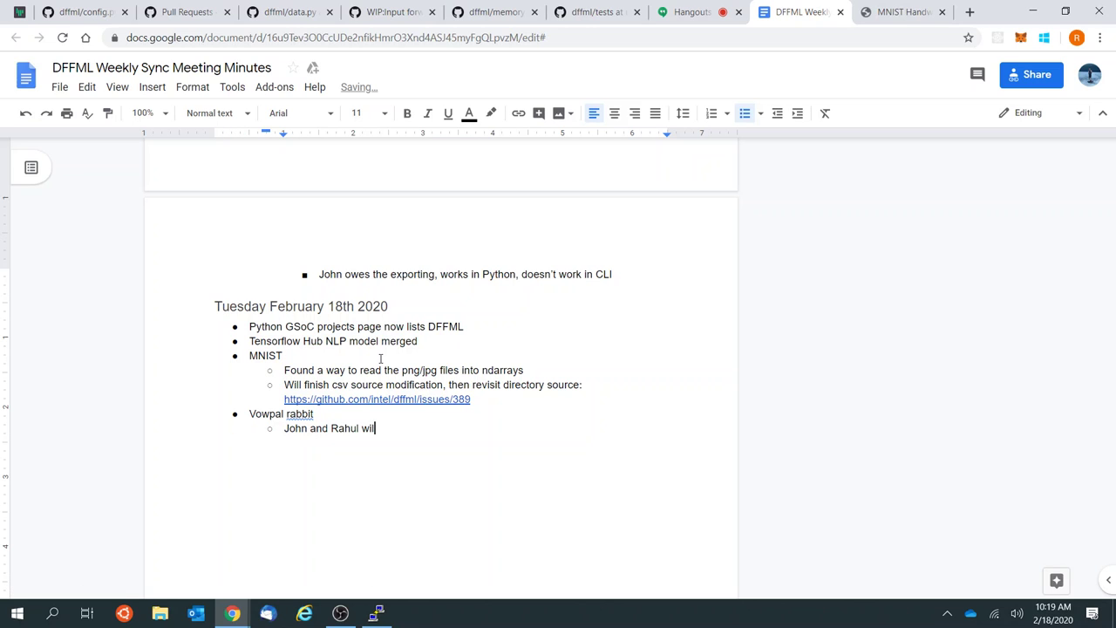
pyautogui.write('l review after himanshu ')
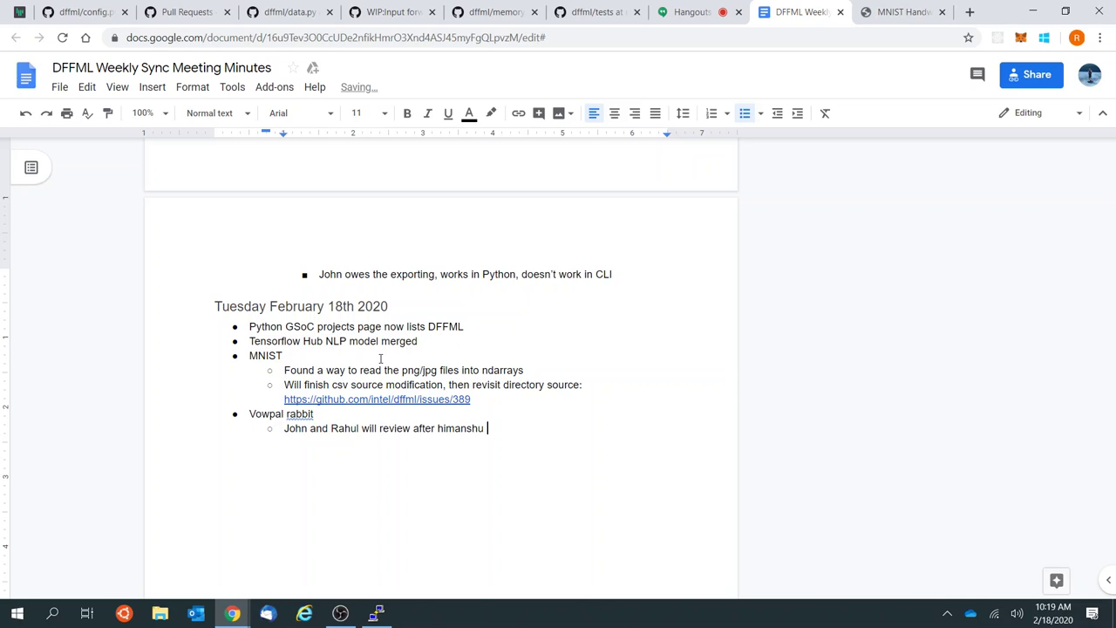
pyautogui.write('asks for review')
pyautogui.click(444, 428)
pyautogui.press('BackSpace')
pyautogui.write('H')
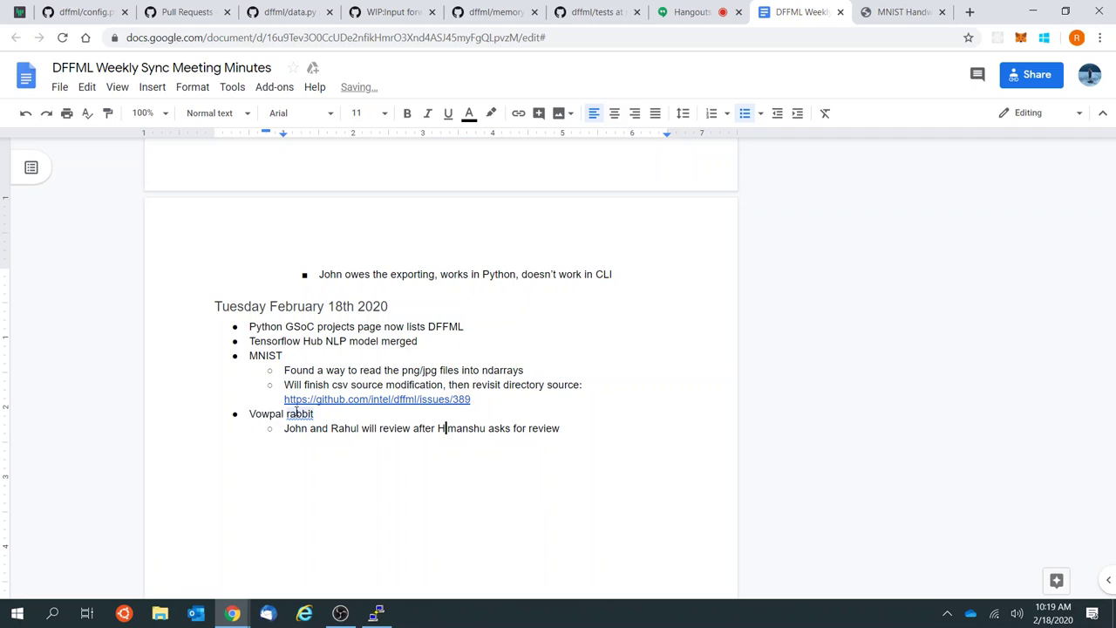
# Step: Correct "rabbit" to the suggested "wabbit", and start a new top-level bullet below the review note without assigning the action item
pyautogui.click(296, 413)
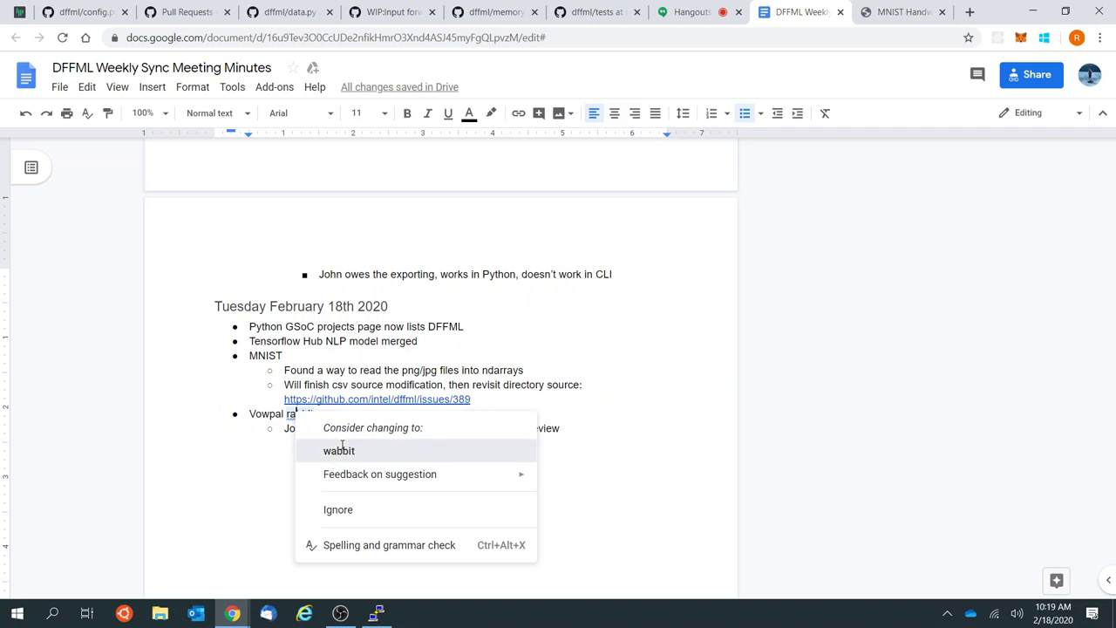
pyautogui.click(341, 451)
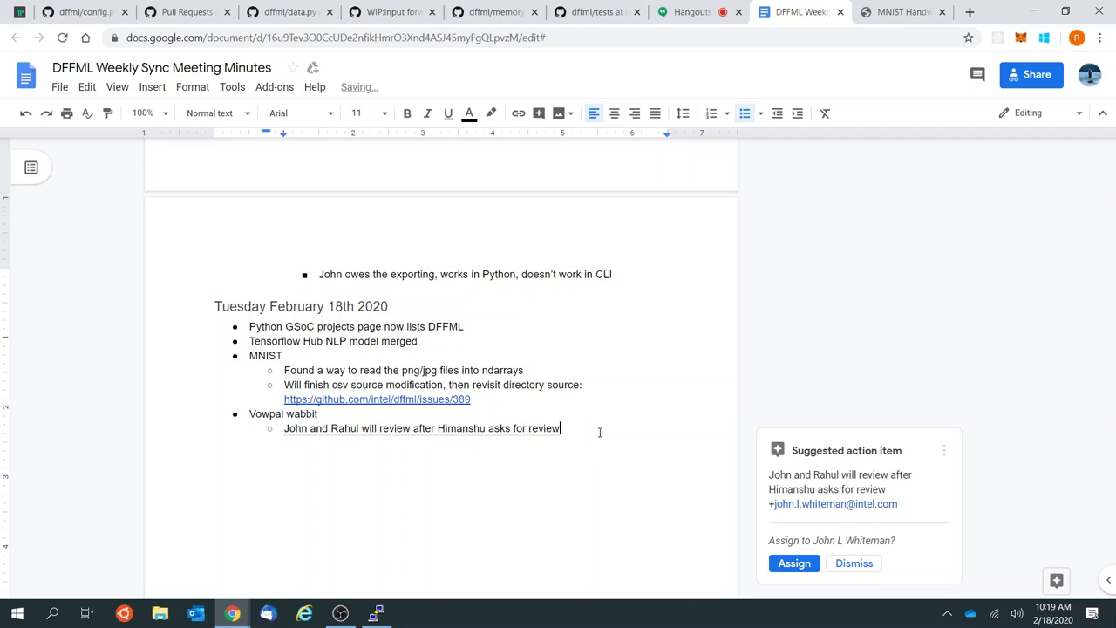
pyautogui.click(854, 565)
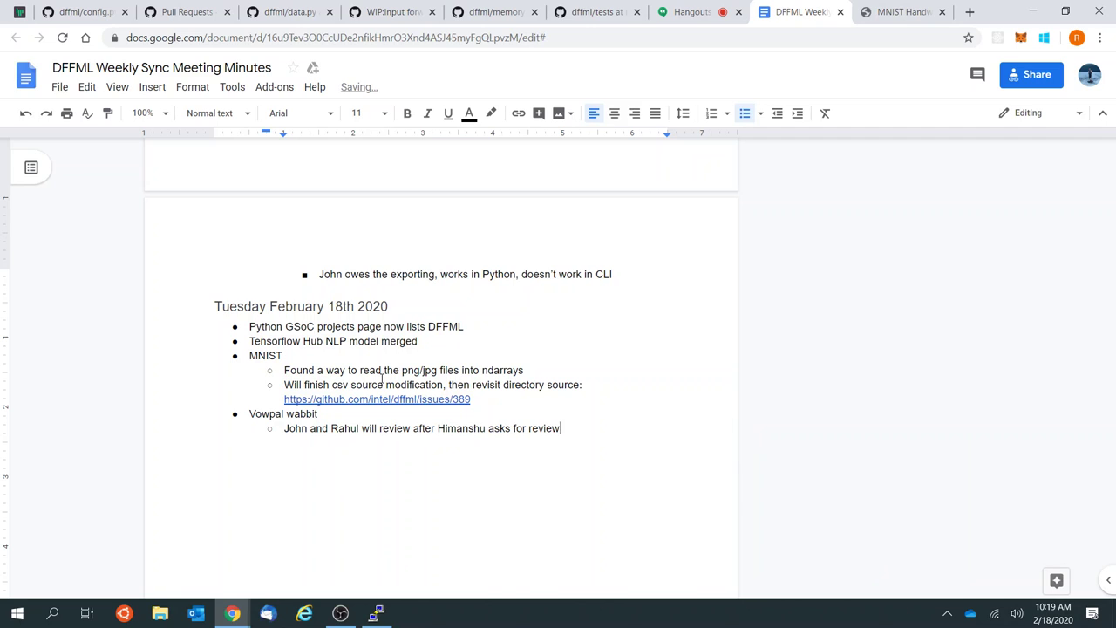
pyautogui.press('Return')
pyautogui.hotkey('shift', 'Tab')
pyautogui.click(702, 11)
pyautogui.click(608, 7)
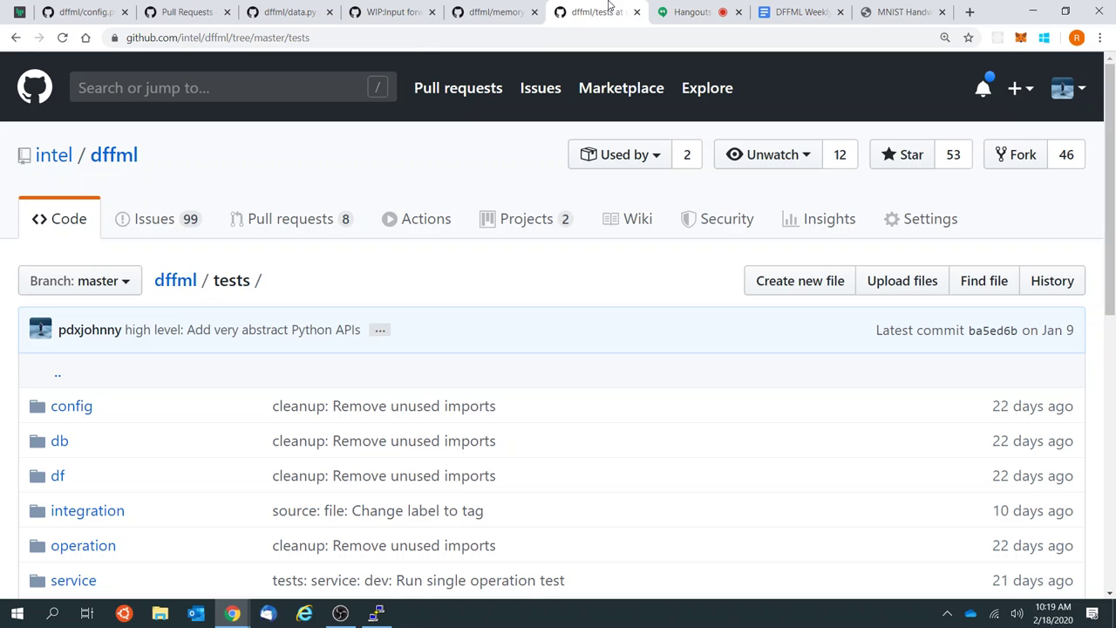
pyautogui.click(694, 11)
pyautogui.click(798, 11)
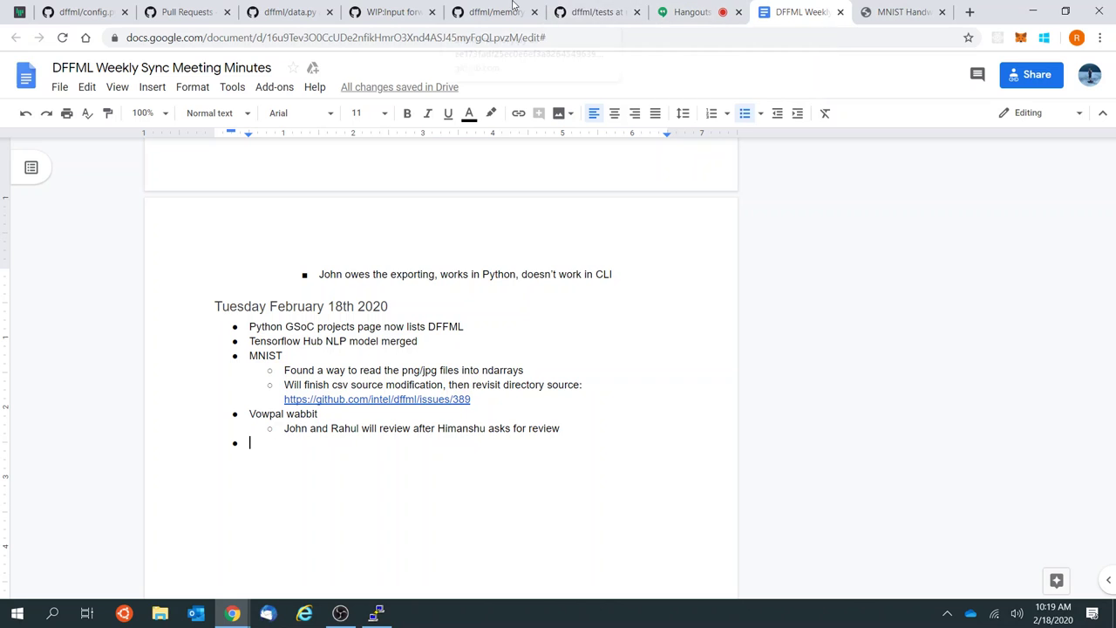
pyautogui.click(689, 11)
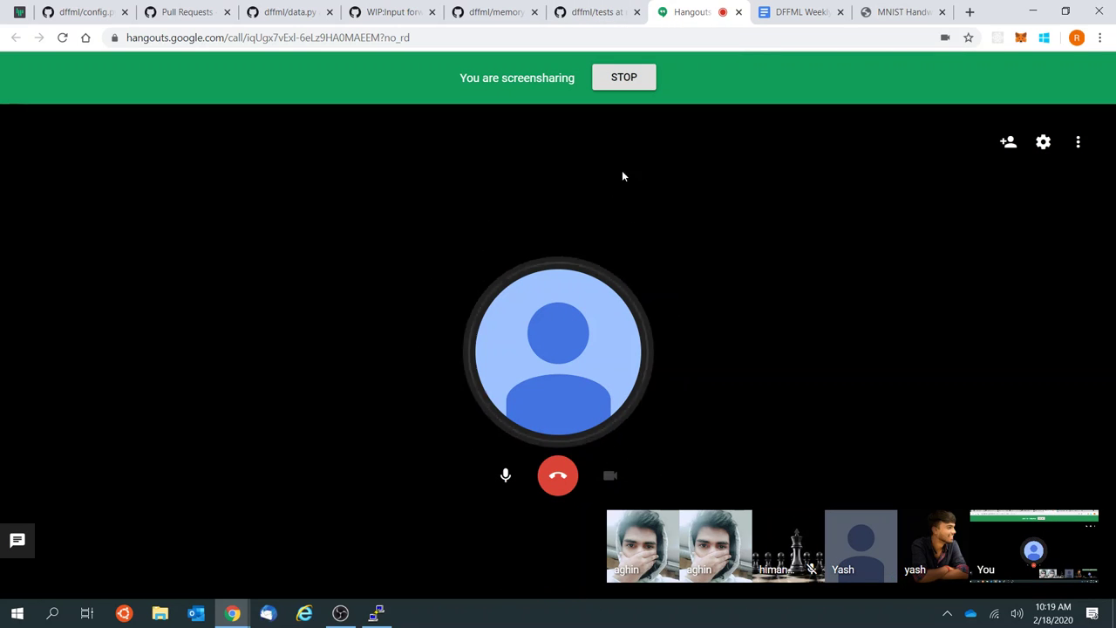
pyautogui.click(794, 11)
pyautogui.click(702, 7)
pyautogui.click(611, 7)
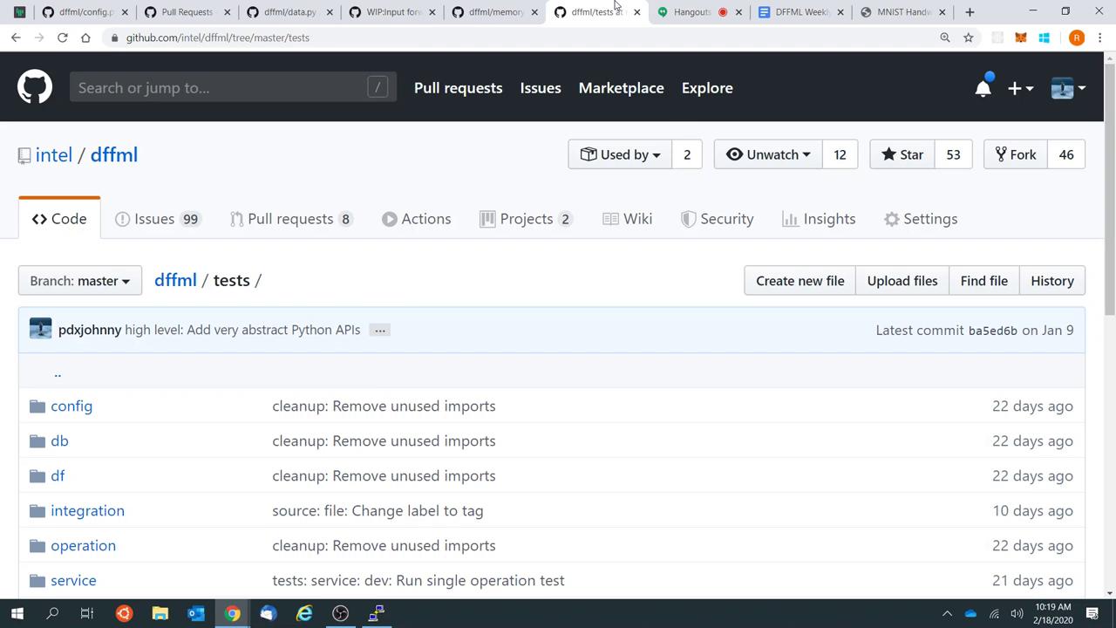
pyautogui.click(506, 8)
pyautogui.click(611, 7)
pyautogui.click(698, 10)
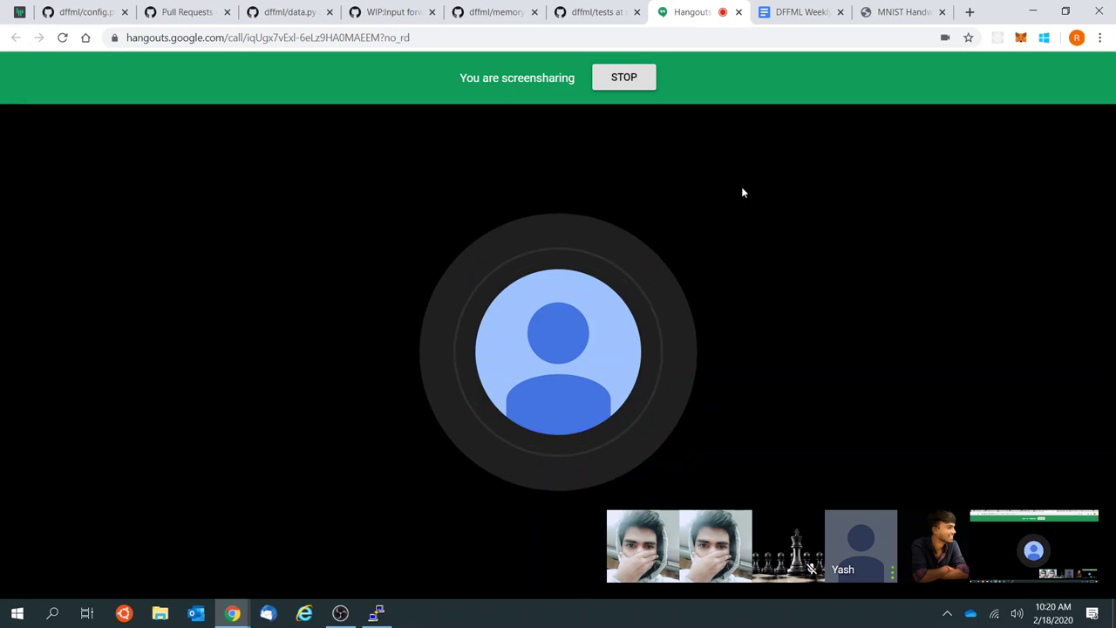
pyautogui.click(798, 8)
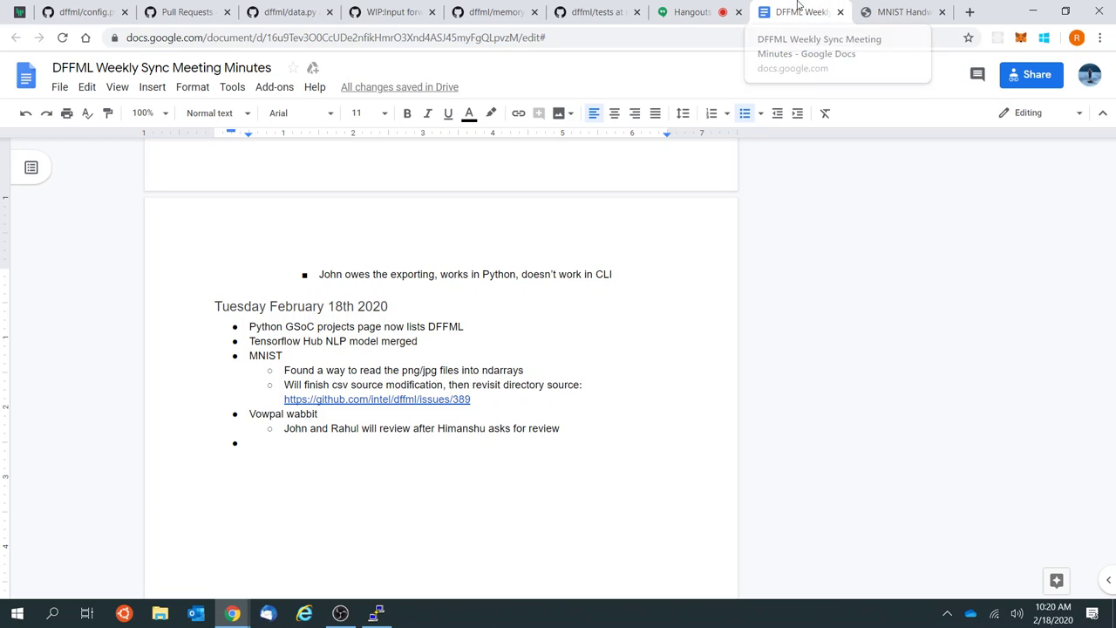
pyautogui.click(883, 8)
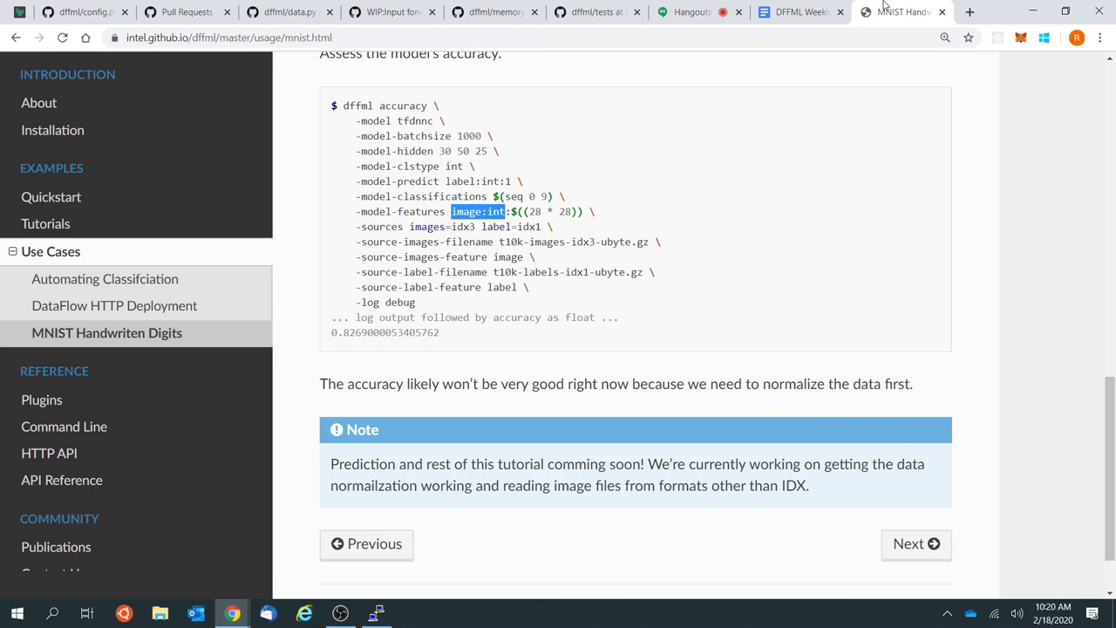
pyautogui.click(785, 11)
pyautogui.click(734, 7)
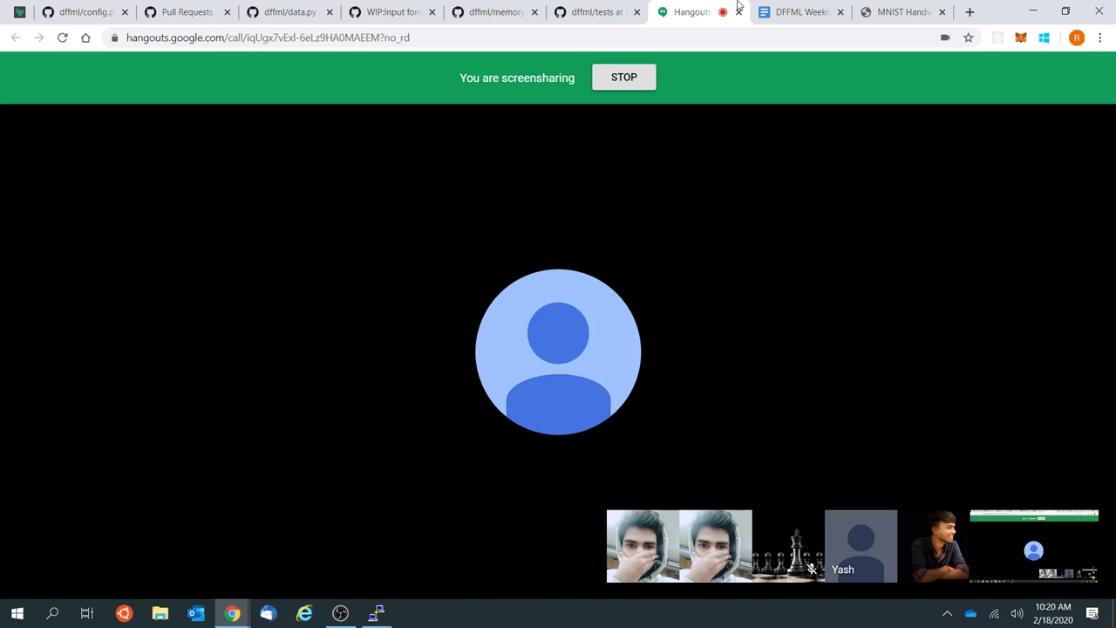
pyautogui.click(582, 8)
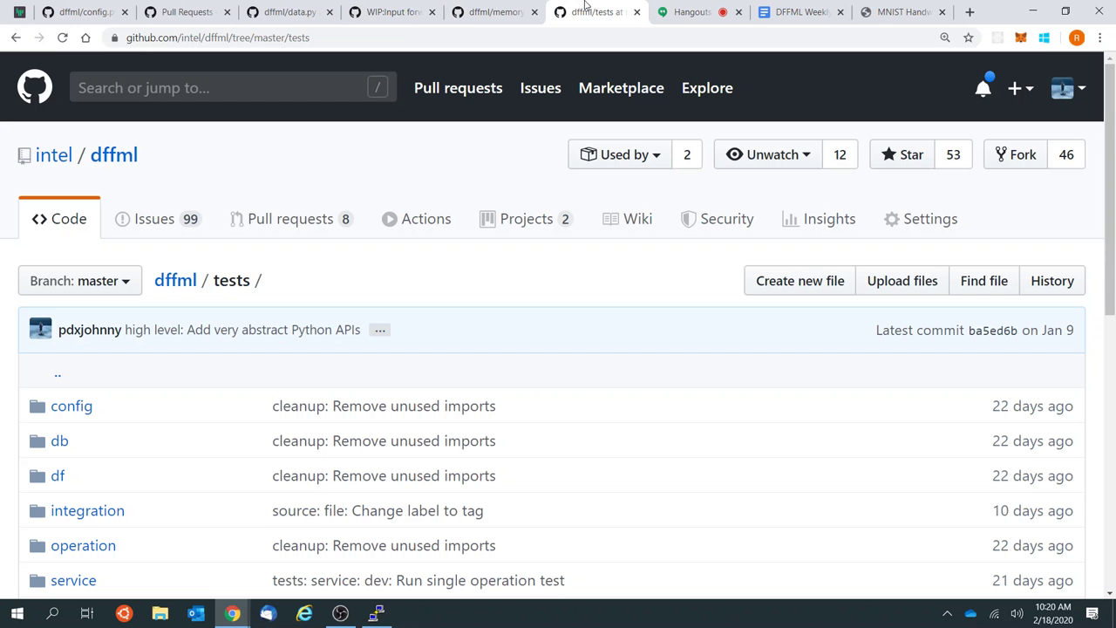
pyautogui.click(689, 11)
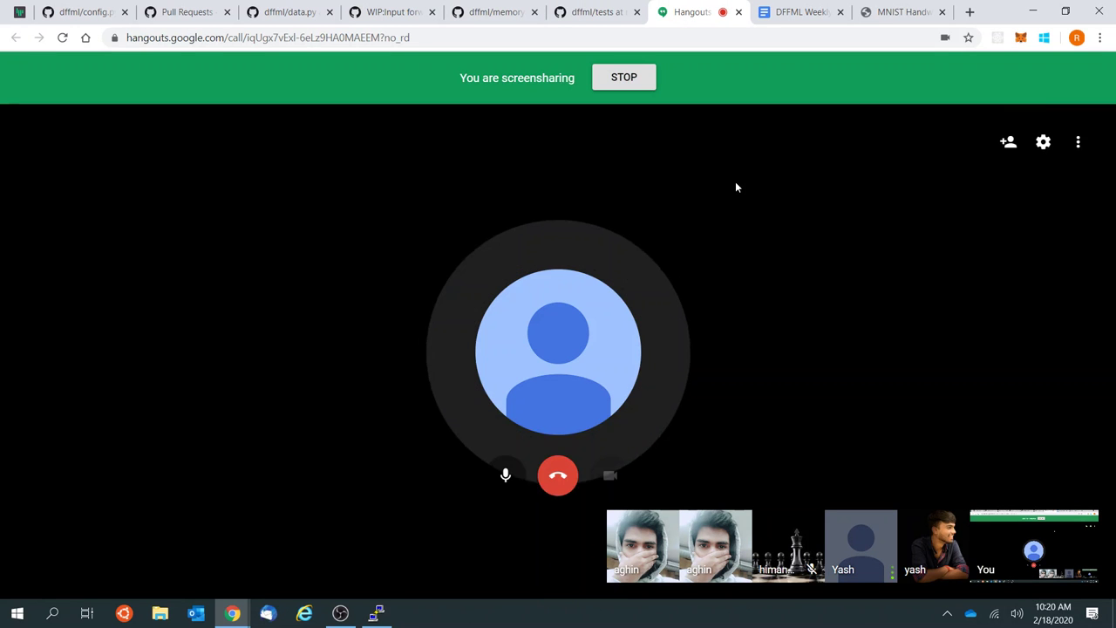
pyautogui.click(810, 8)
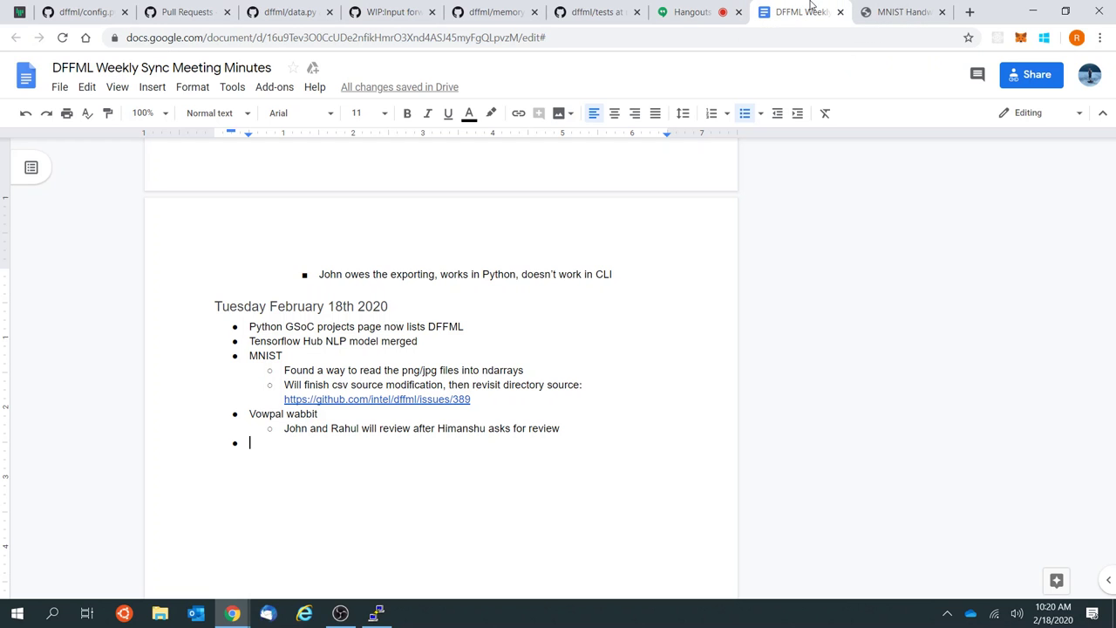
pyautogui.click(686, 10)
pyautogui.click(560, 9)
pyautogui.click(478, 9)
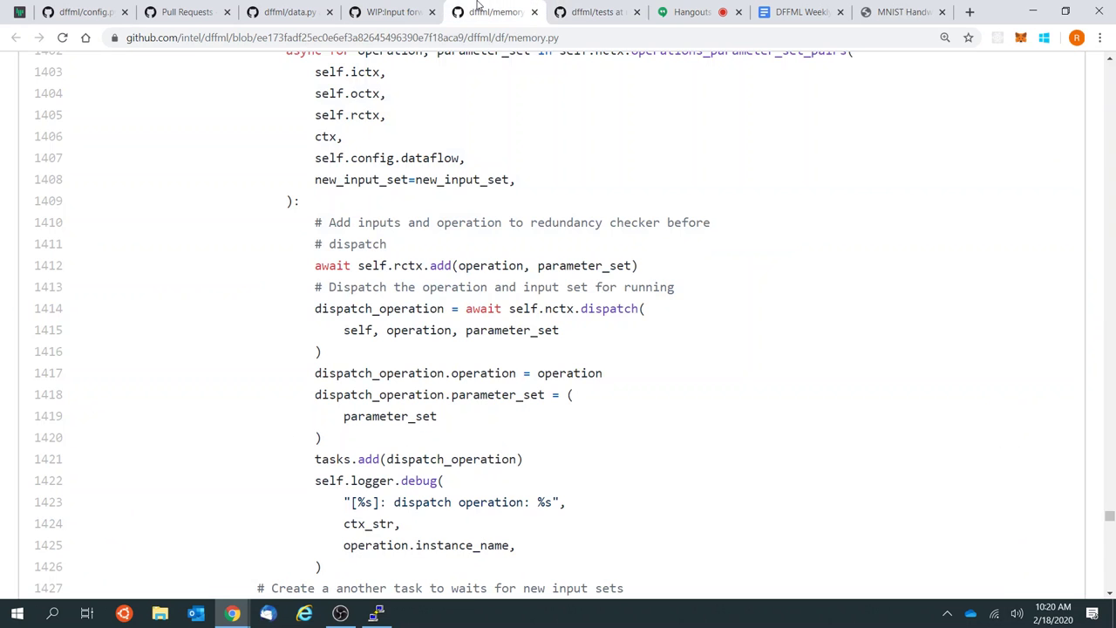
pyautogui.click(416, 9)
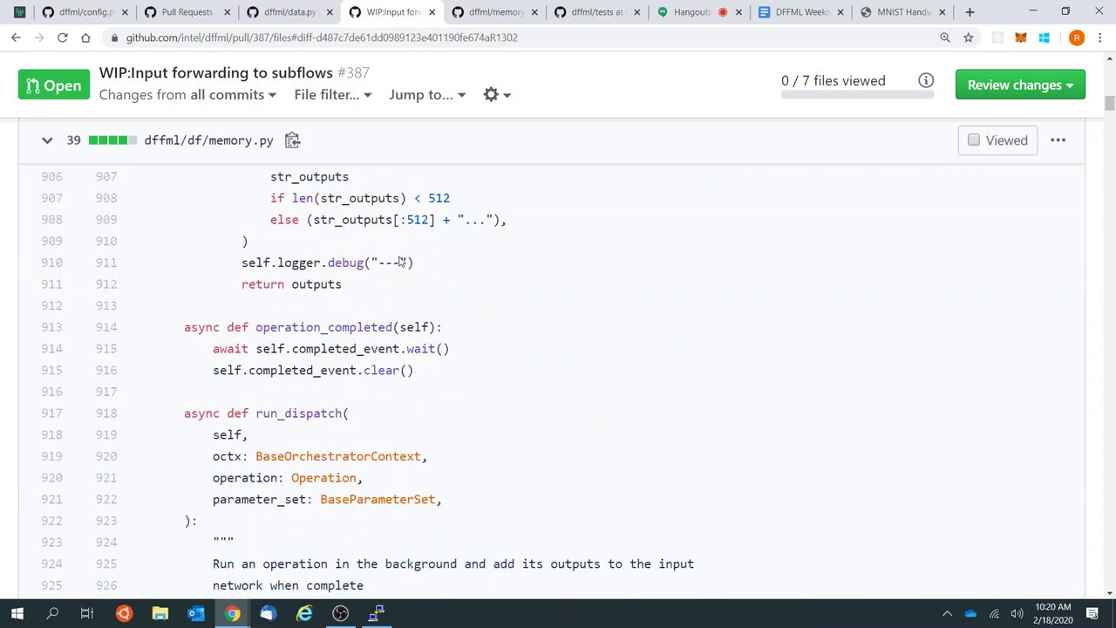
pyautogui.click(274, 5)
pyautogui.click(203, 8)
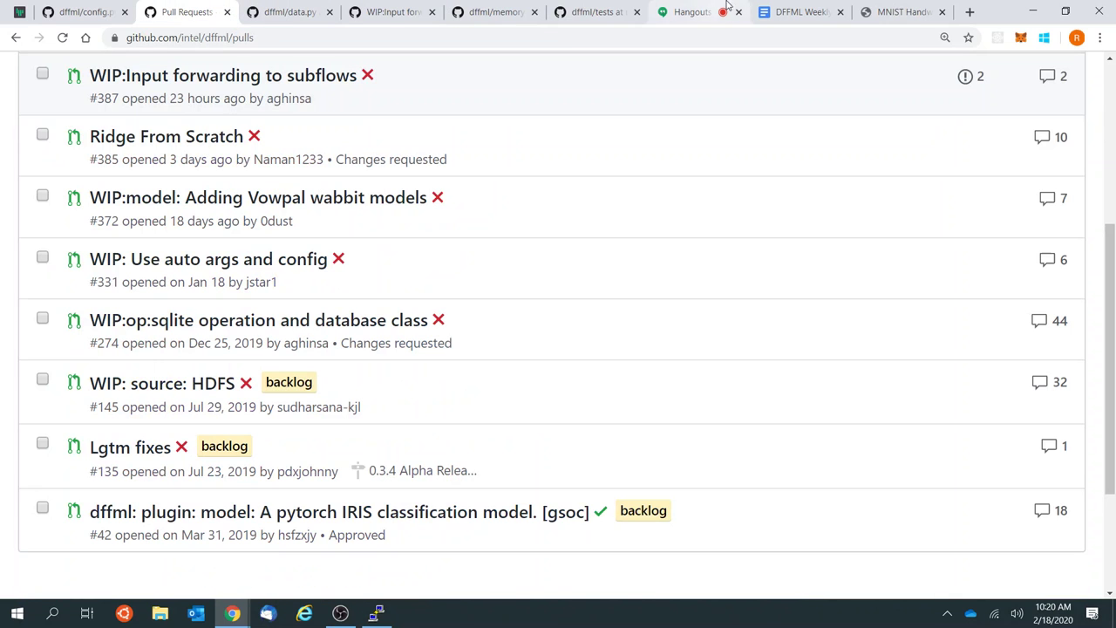
# Step: Open the DFFML documentation home page at intel.github.io/dffml/ in a new tab
pyautogui.click(971, 11)
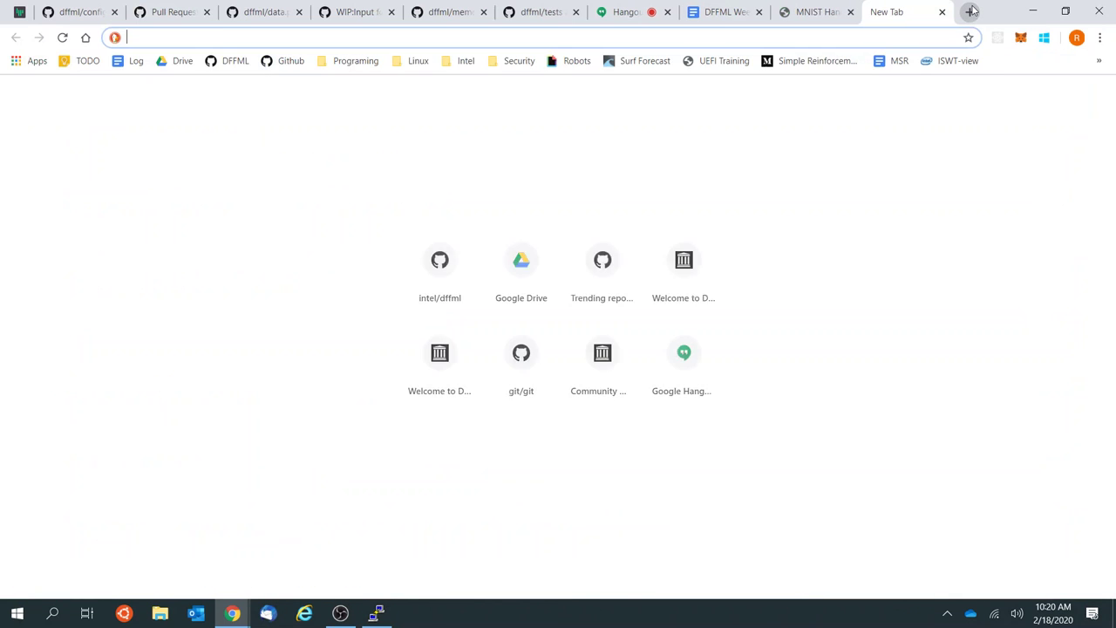
pyautogui.write('intel.github.io/dffml/')
pyautogui.press('Down')
pyautogui.press('Up')
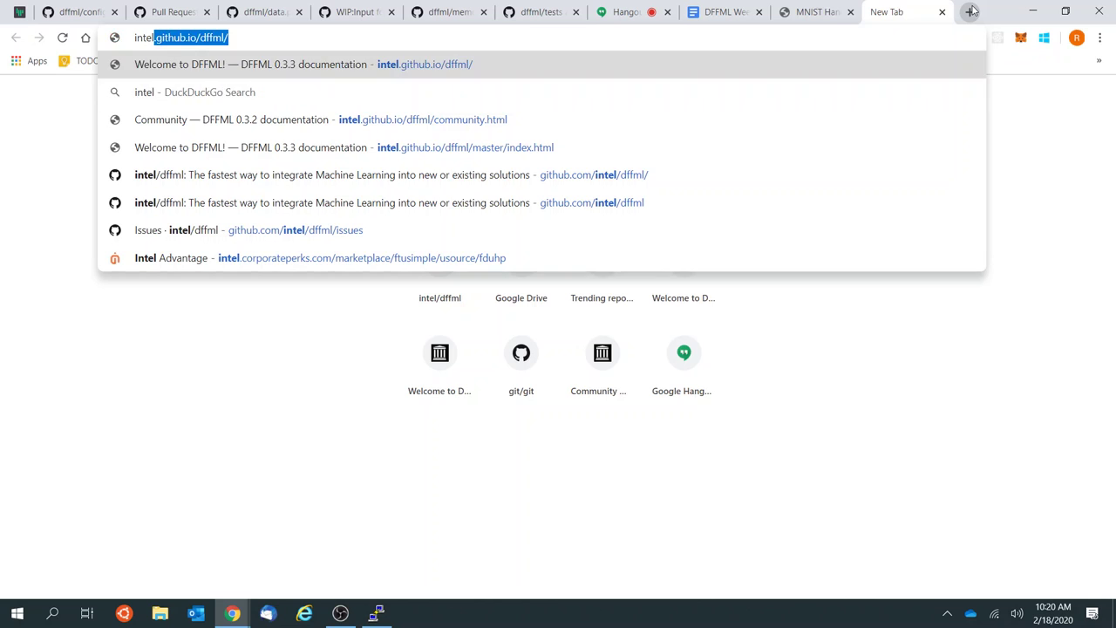
pyautogui.press('Return')
pyautogui.scroll(-1, 196, 454)
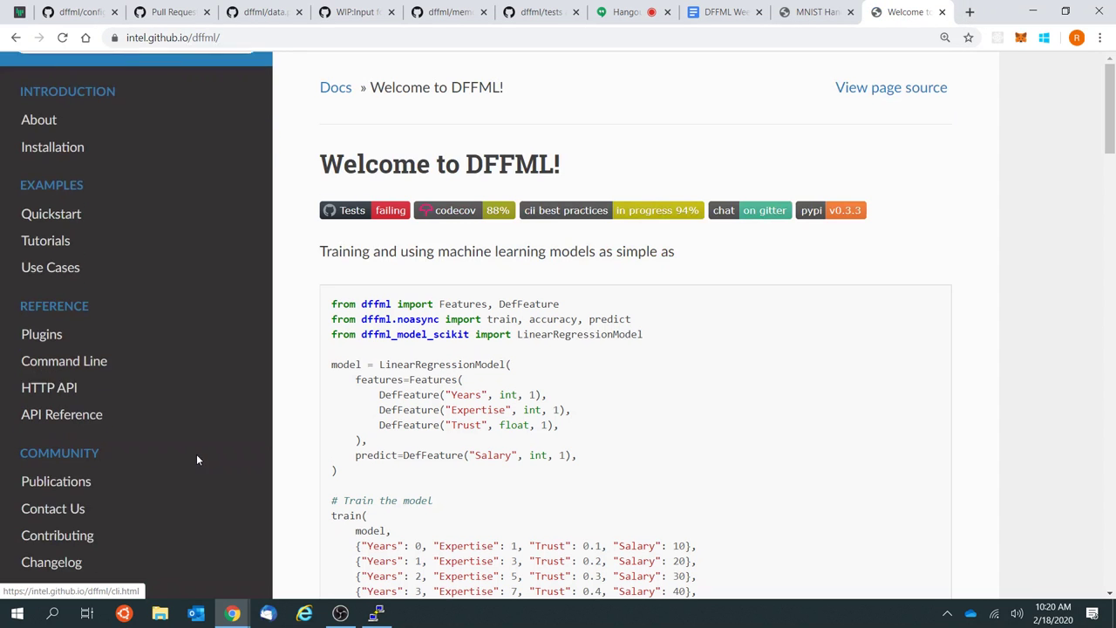
# Step: Open the Contributing page of the DFFML documentation and go to its "What To Work On" section
pyautogui.scroll(1, 197, 454)
pyautogui.scroll(-4, 358, 419)
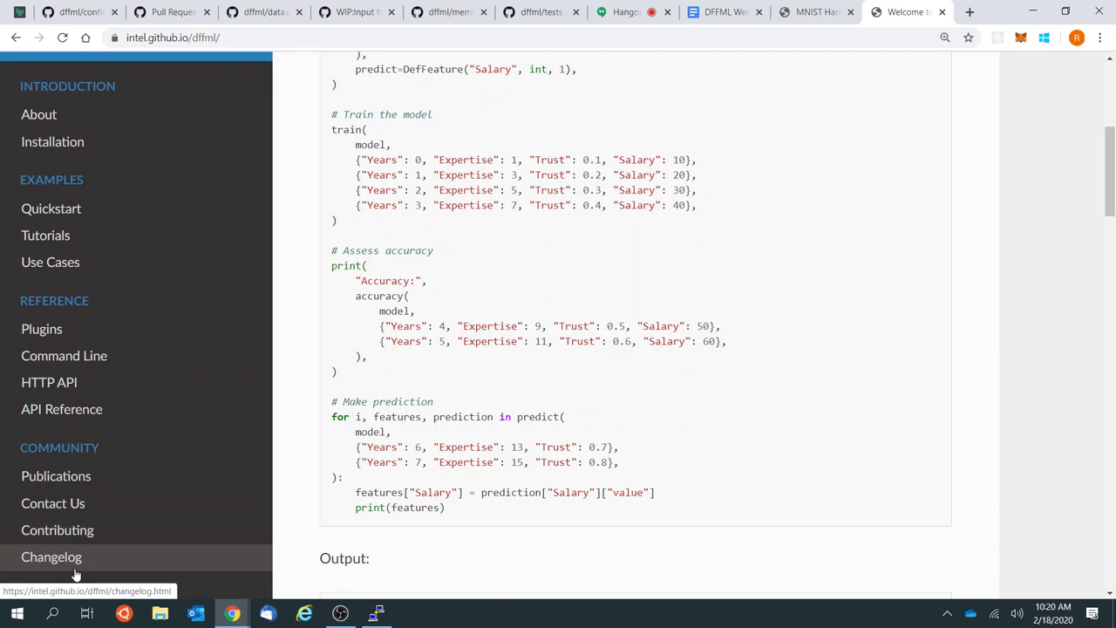
pyautogui.click(85, 538)
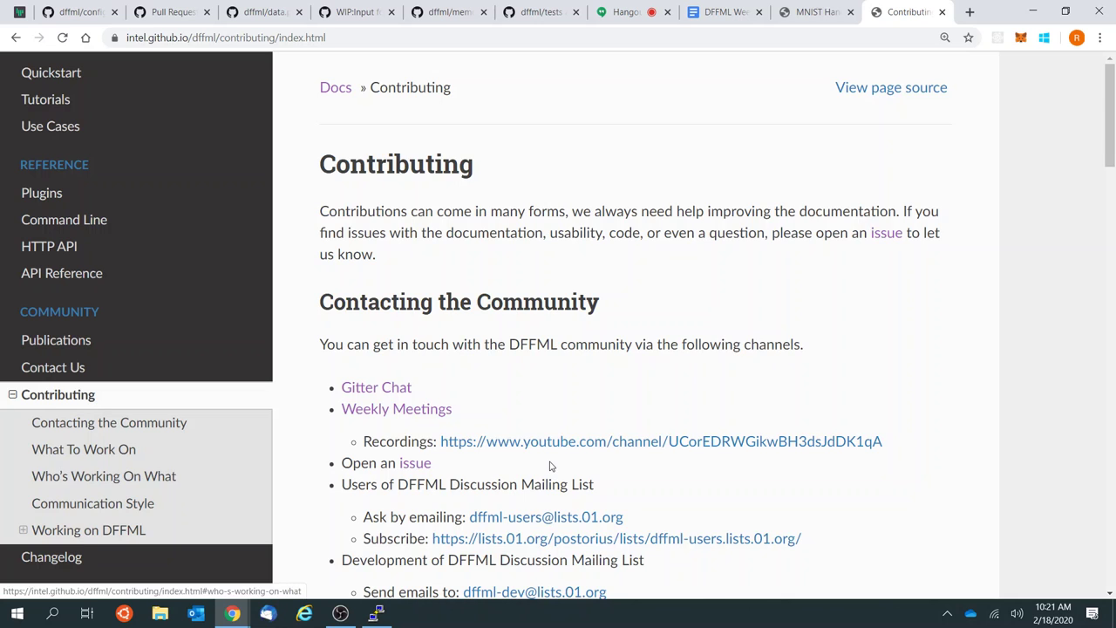
pyautogui.scroll(-10, 549, 497)
pyautogui.scroll(3, 549, 466)
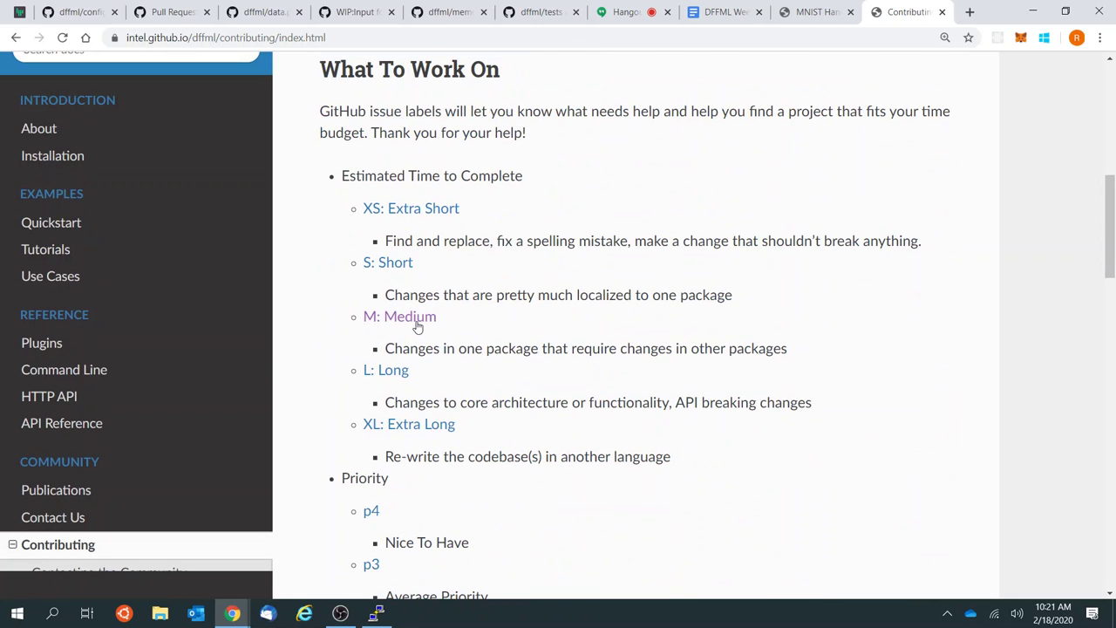
# Step: Look through the GitHub issues labelled "XS: Extra Short" in a separate tab and close that tab
pyautogui.middleClick(400, 211)
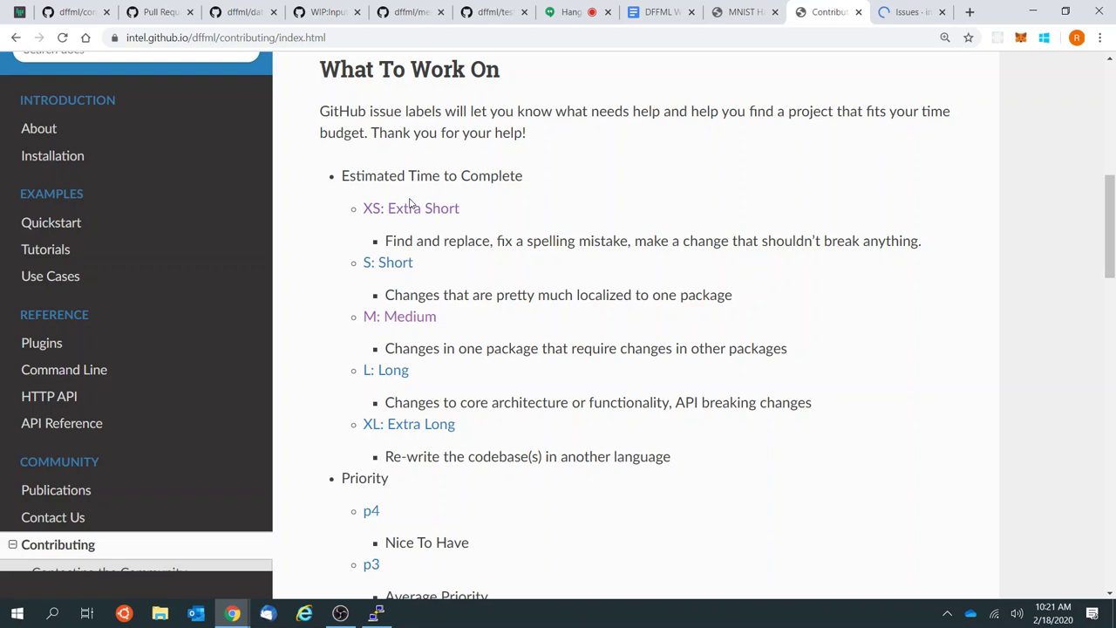
pyautogui.click(888, 9)
pyautogui.scroll(-5, 408, 409)
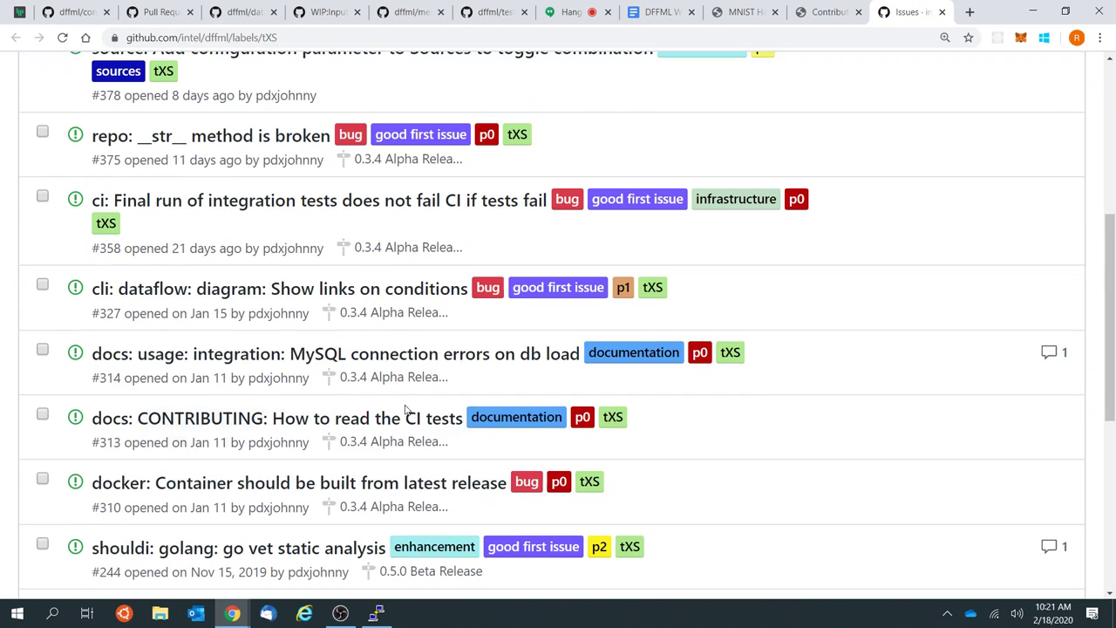
pyautogui.hotkey('ctrl', 'w')
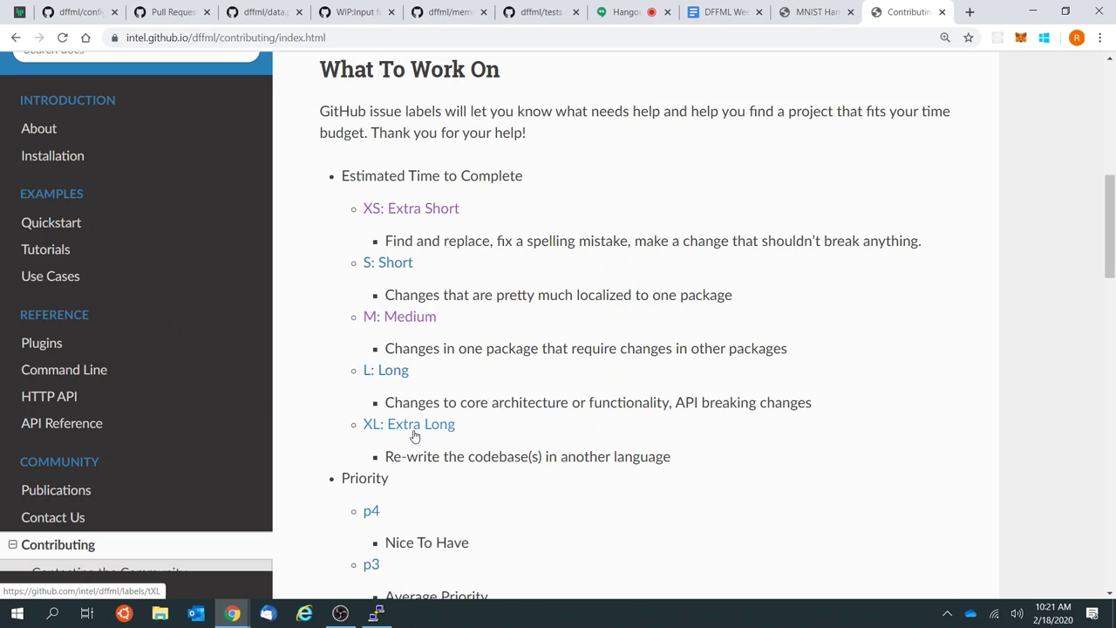
# Step: Examine the open GitHub issues labelled "XL: Extra Long" and return to the Contributing page
pyautogui.click(414, 436)
pyautogui.scroll(-4, 332, 230)
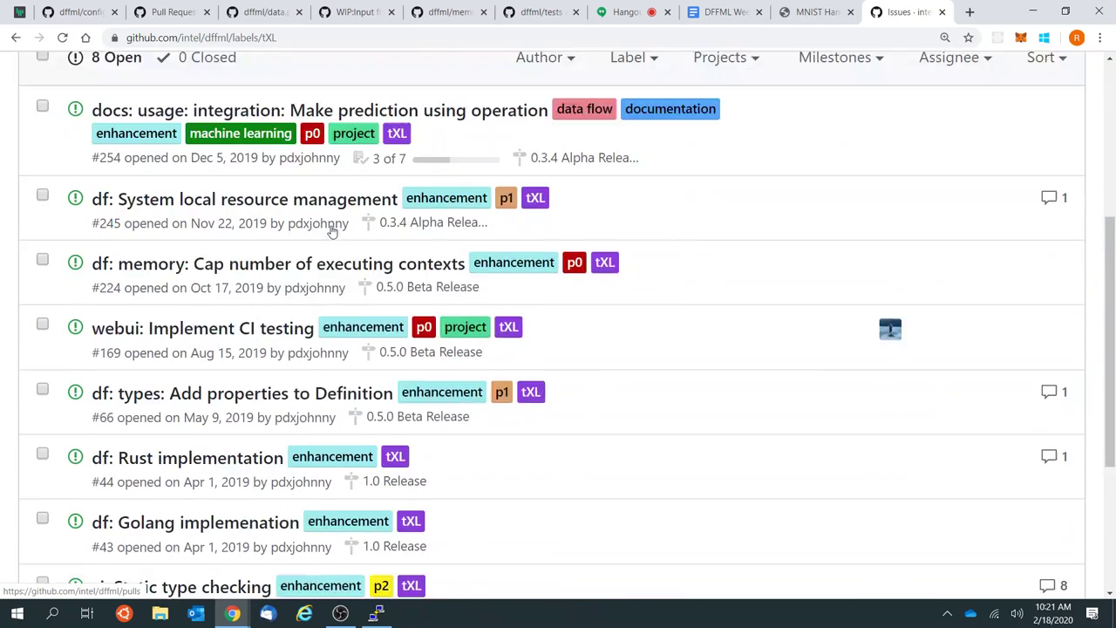
pyautogui.scroll(-3, 331, 230)
pyautogui.scroll(4, 715, 300)
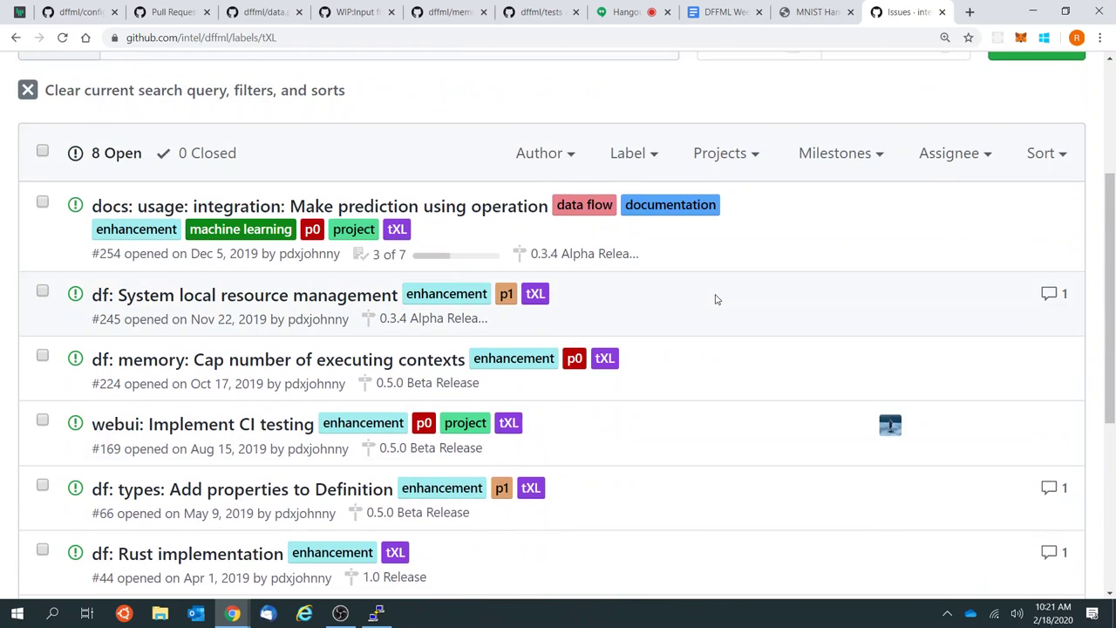
pyautogui.scroll(1, 715, 299)
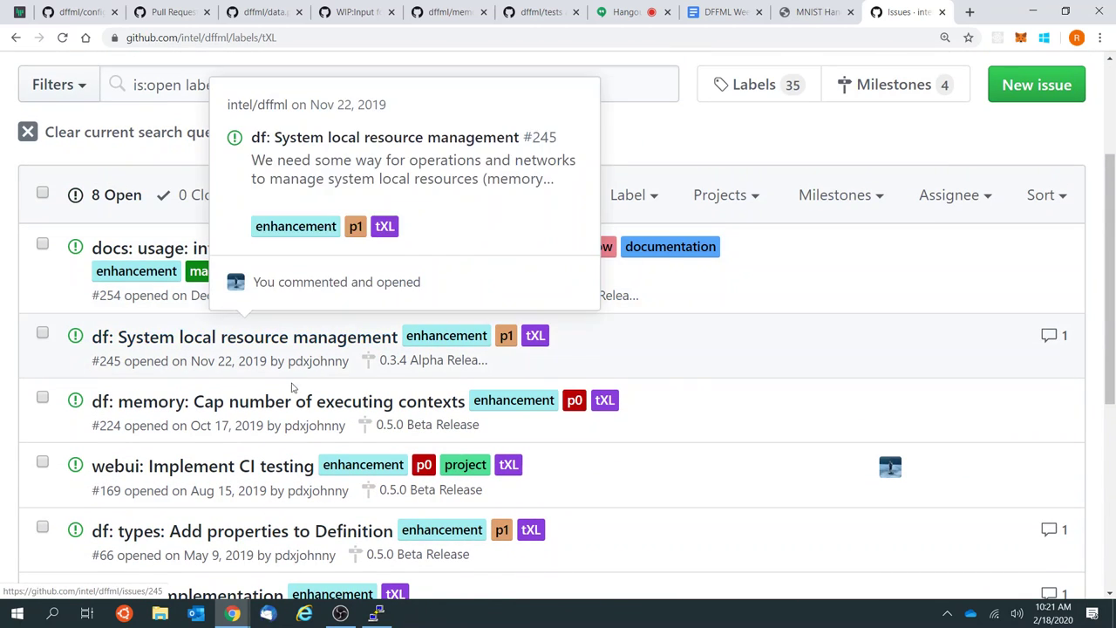
pyautogui.moveTo(301, 422)
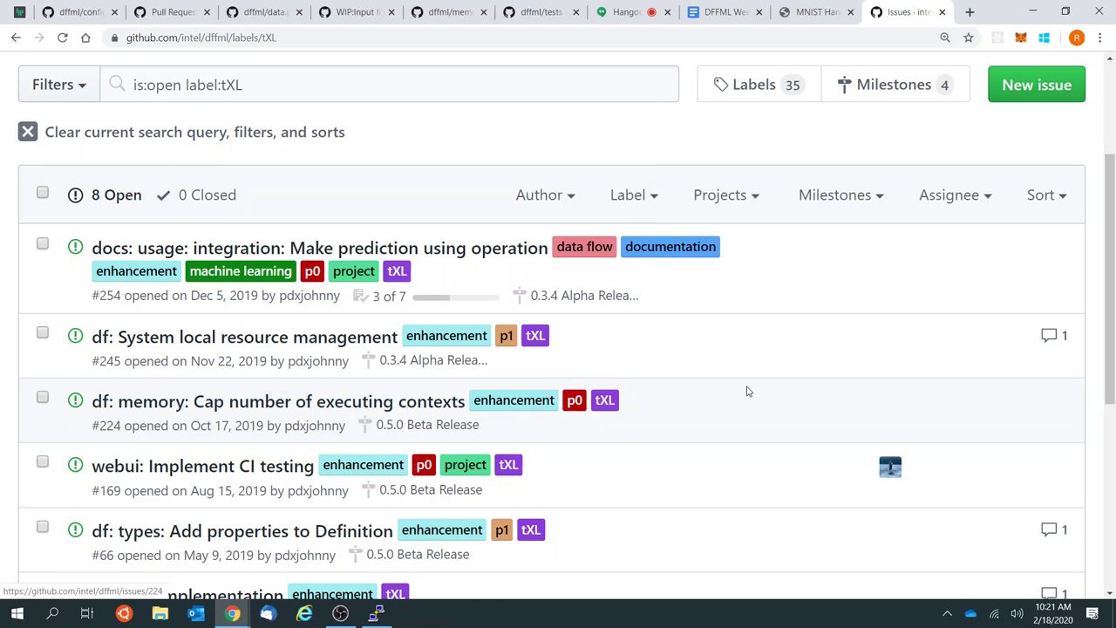
pyautogui.scroll(1, 786, 388)
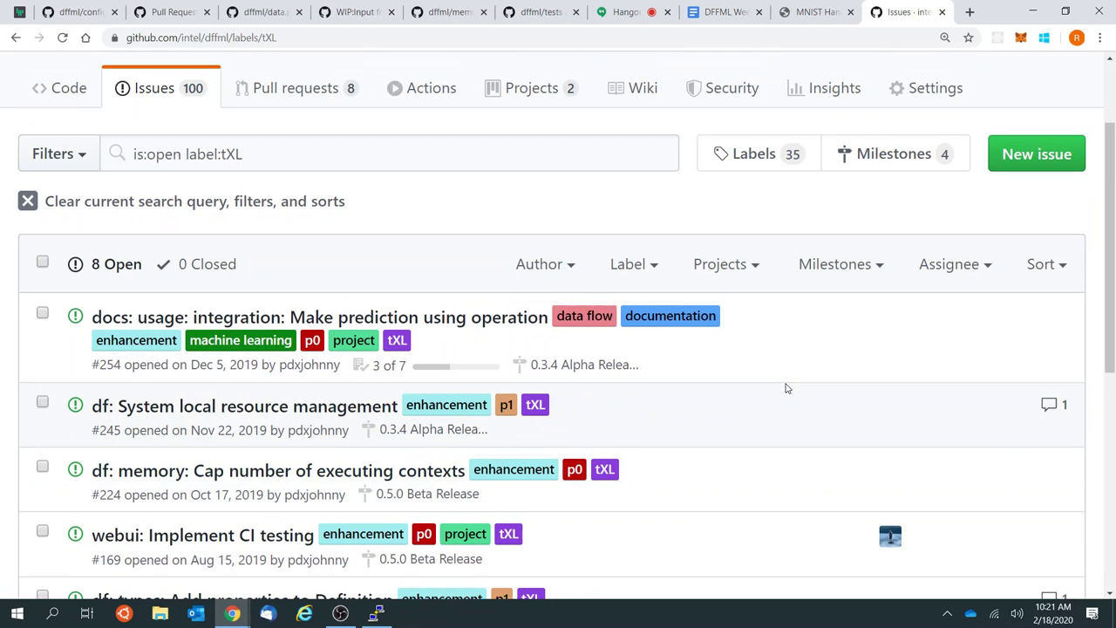
pyautogui.hotkey('ctrl', 'w')
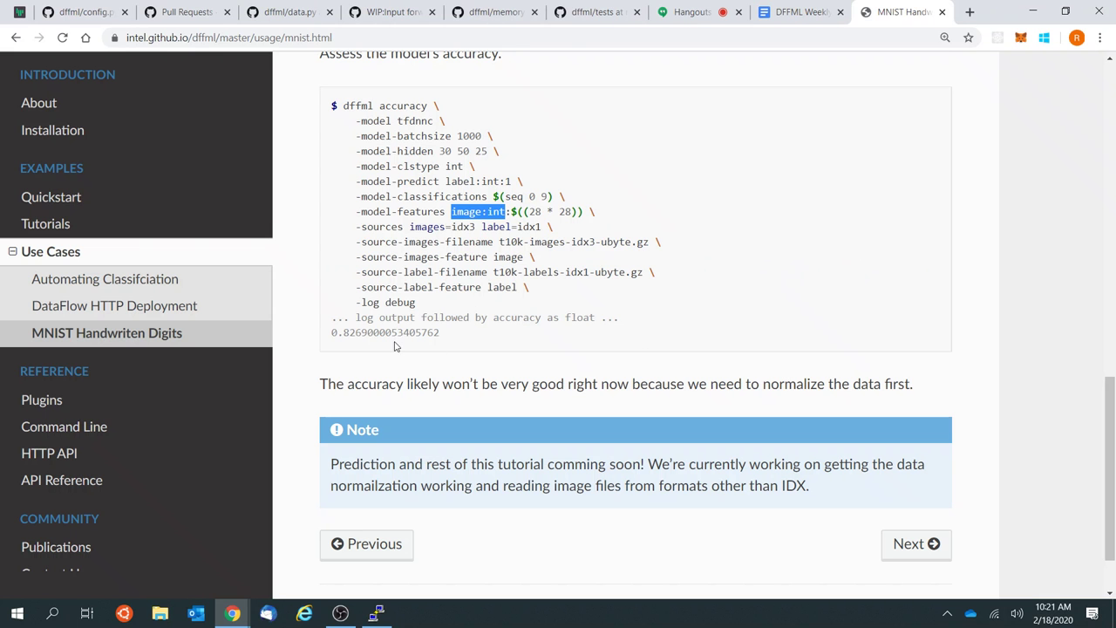
pyautogui.hotkey('ctrl', 'shift', 't')
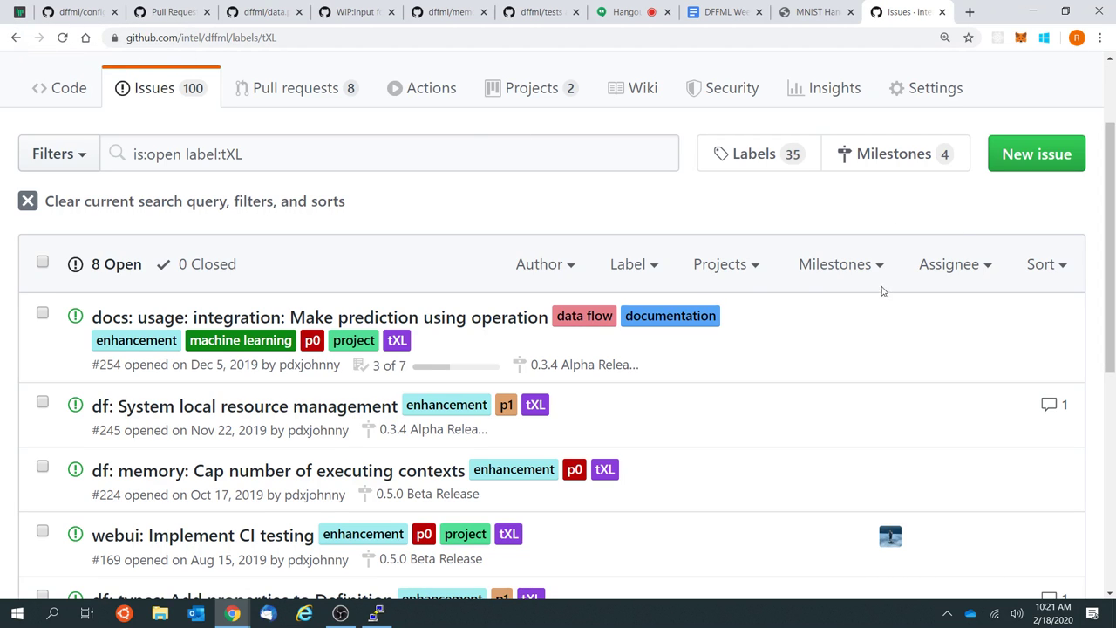
pyautogui.click(14, 39)
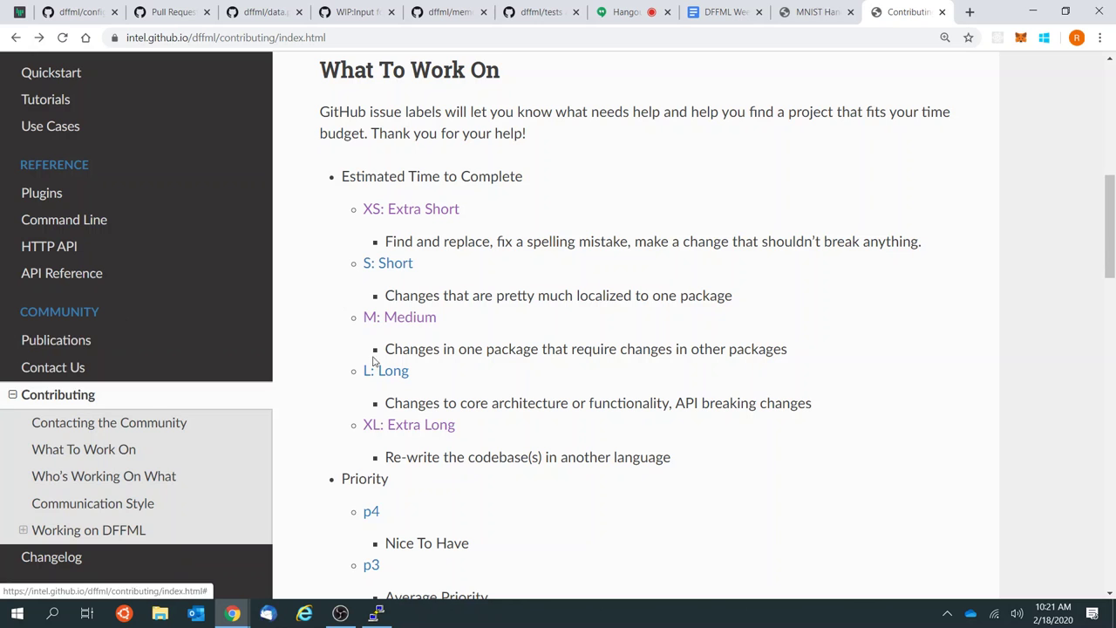
# Step: Look through the open GitHub issues labelled "S: Short" and close their tab
pyautogui.click(412, 268)
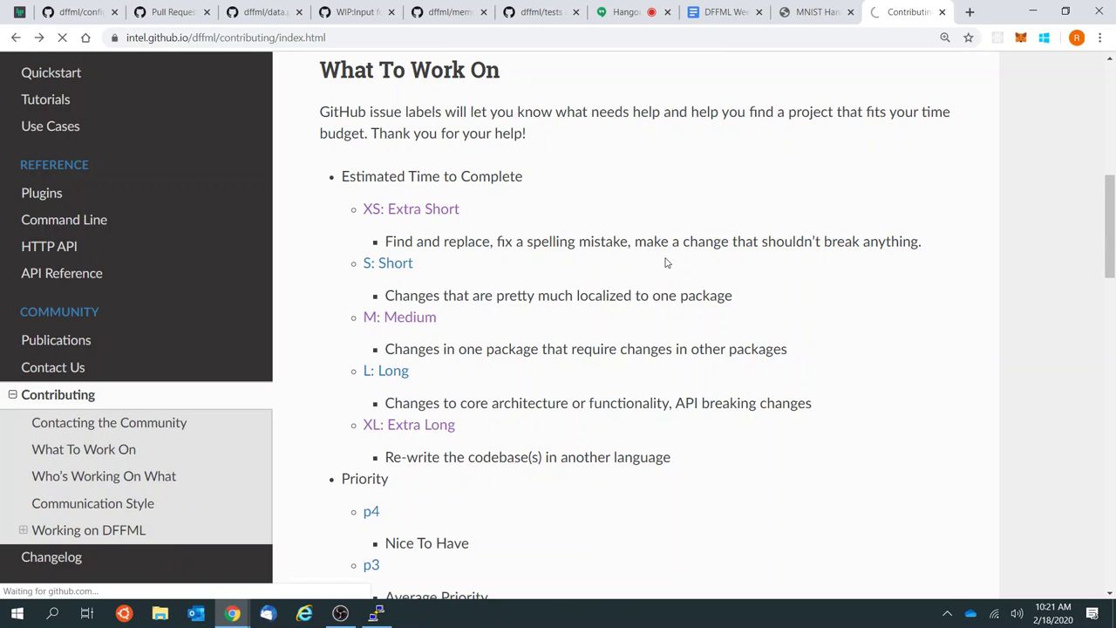
pyautogui.scroll(-2, 753, 416)
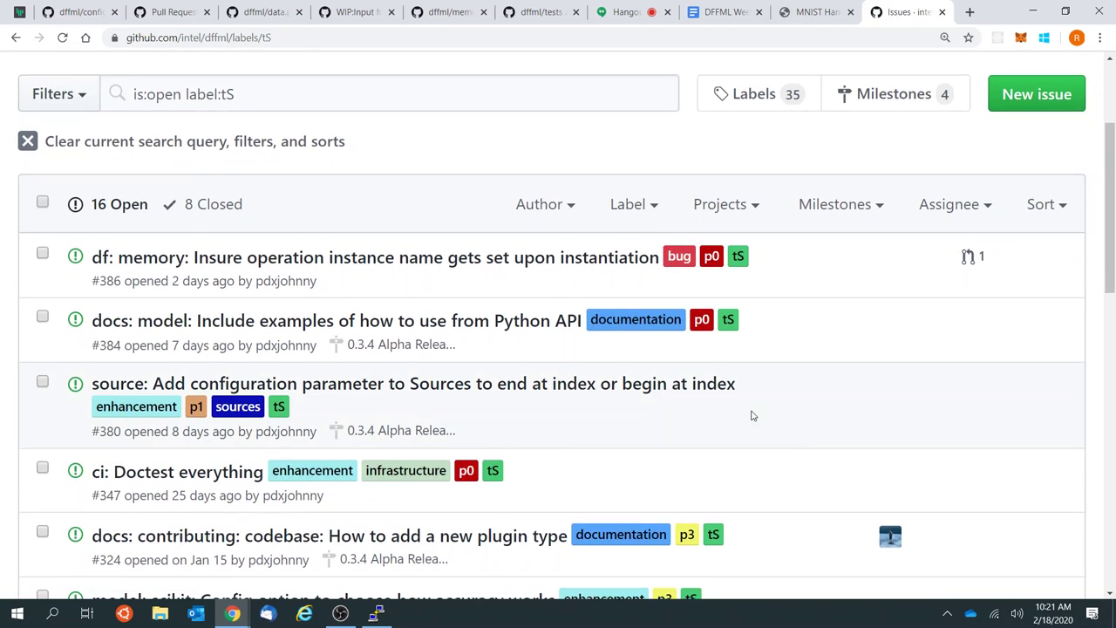
pyautogui.scroll(-6, 753, 416)
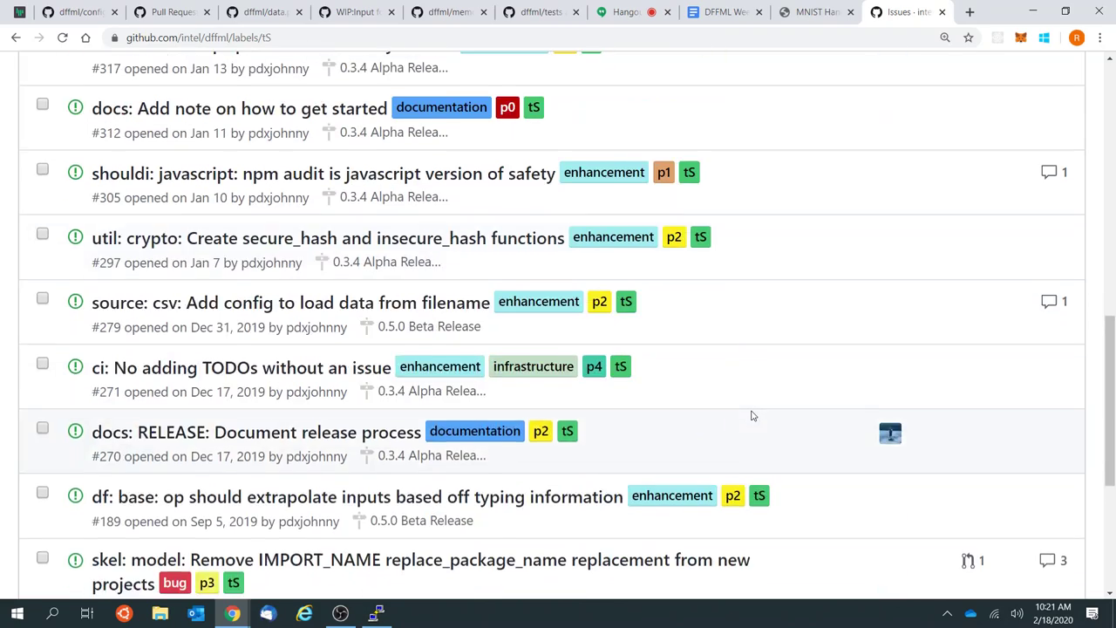
pyautogui.scroll(-4, 753, 416)
pyautogui.scroll(12, 753, 416)
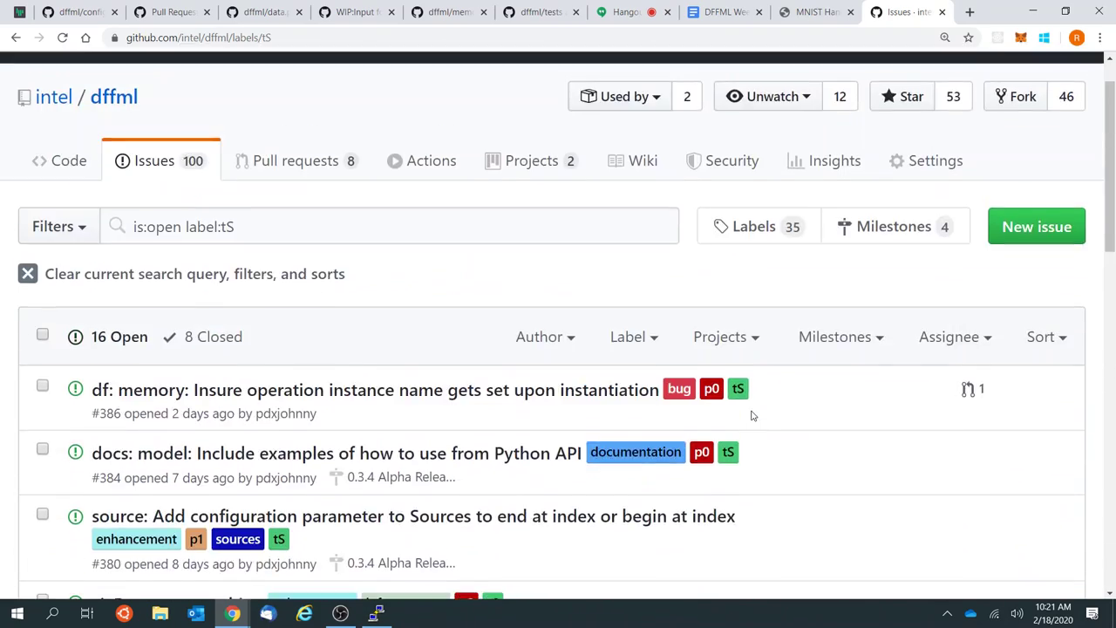
pyautogui.scroll(1, 753, 416)
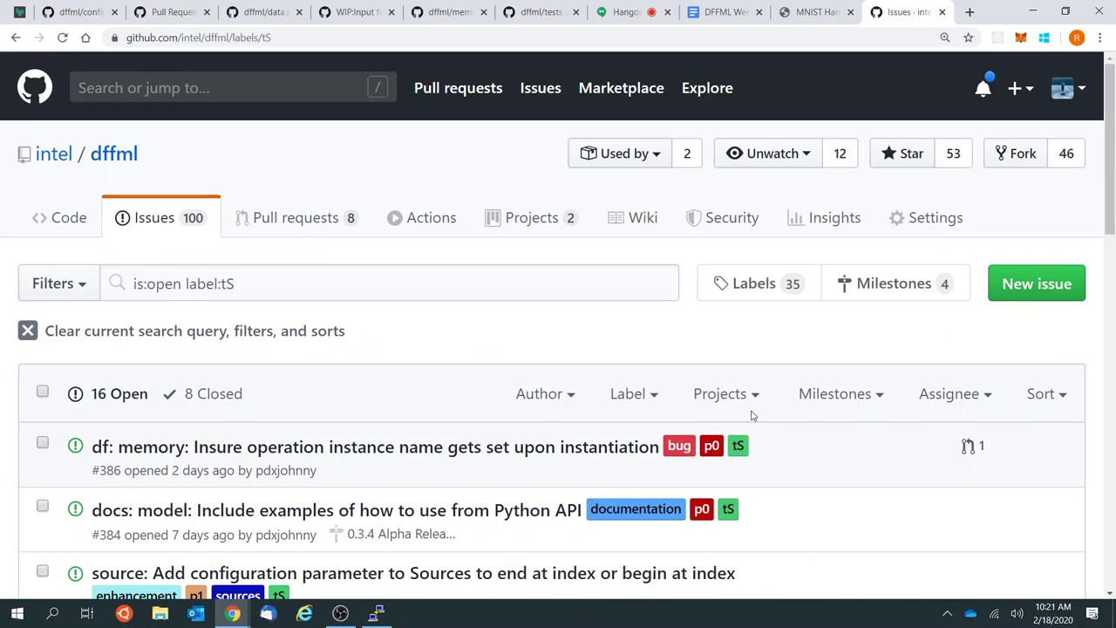
pyautogui.click(942, 12)
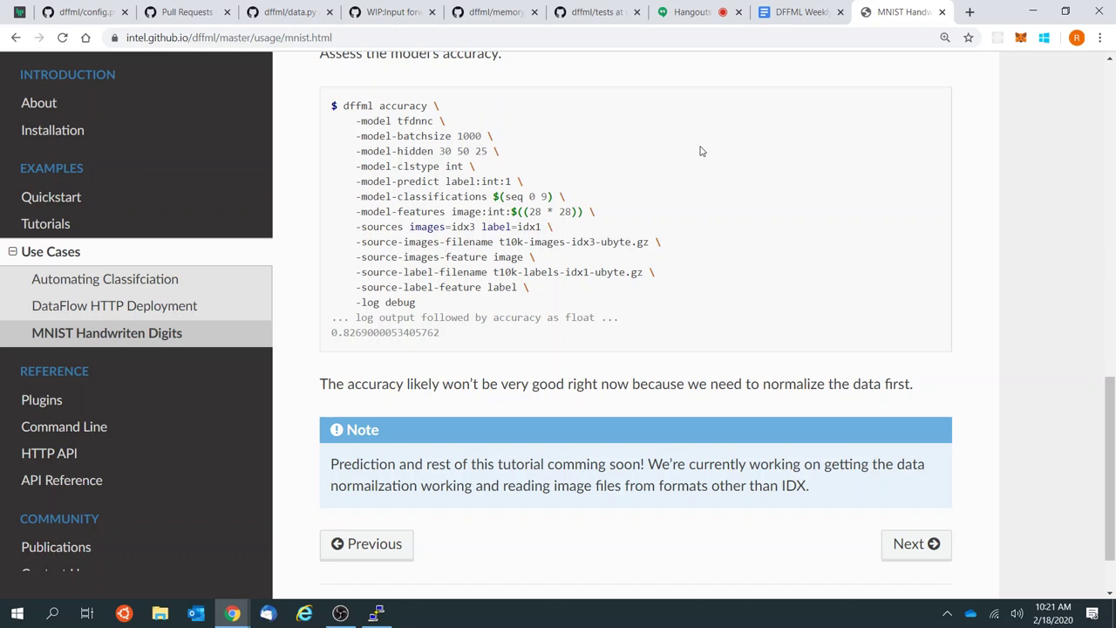
# Step: Return to the beginning of the MNIST Handwriten Digits page, check the Hangouts call, and come back to the documentation's Community links
pyautogui.hotkey('ctrl', 'a')
pyautogui.press('Home')
pyautogui.click(626, 160)
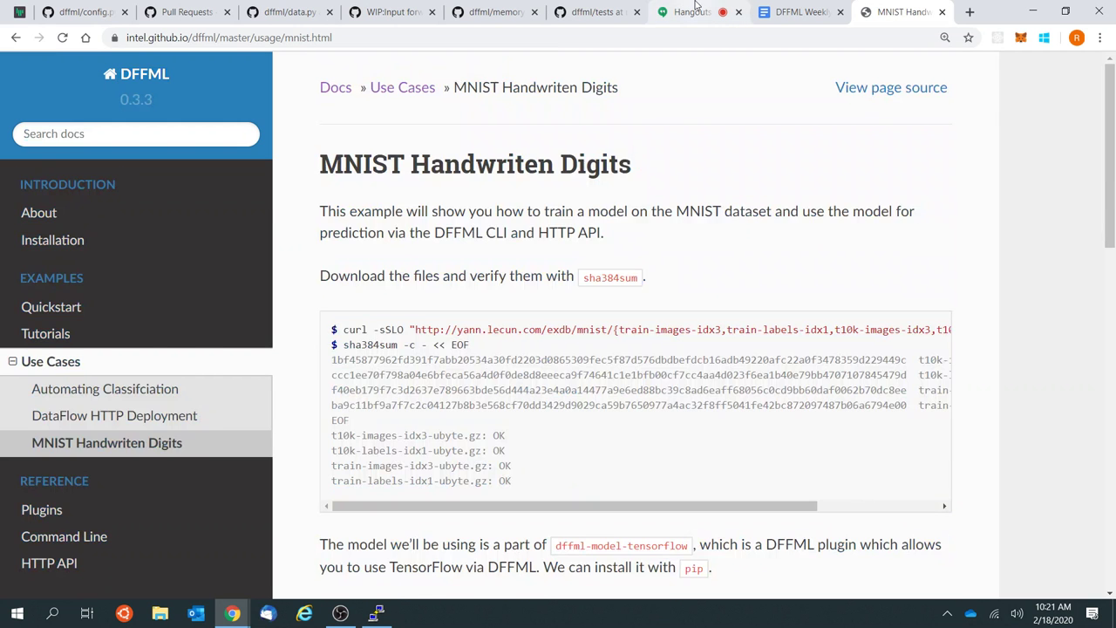
pyautogui.click(695, 10)
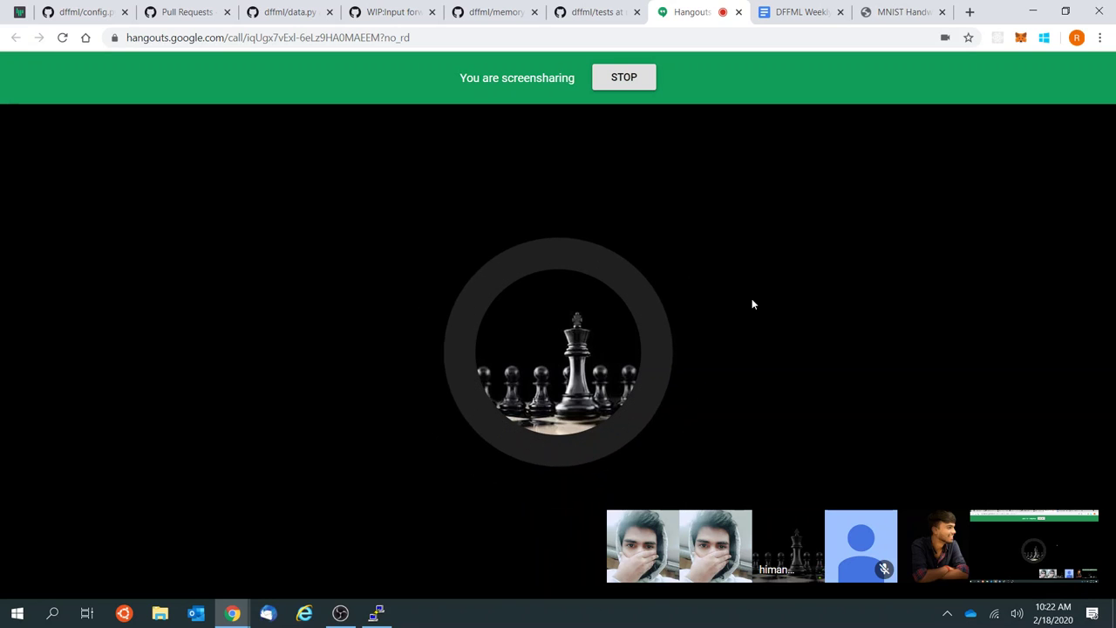
pyautogui.moveTo(741, 246)
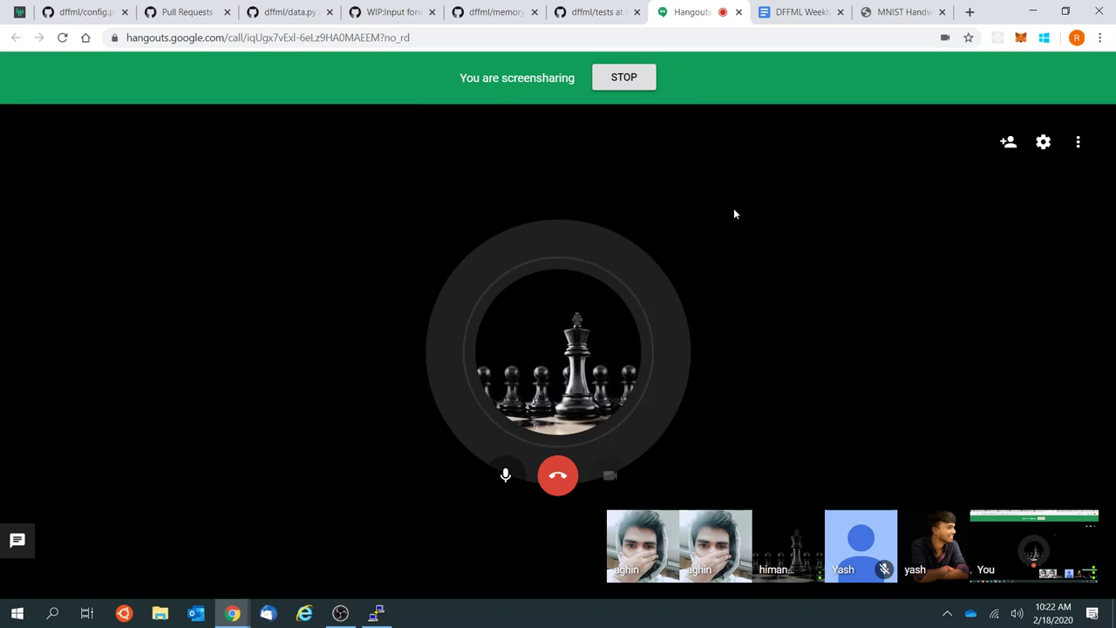
pyautogui.click(930, 9)
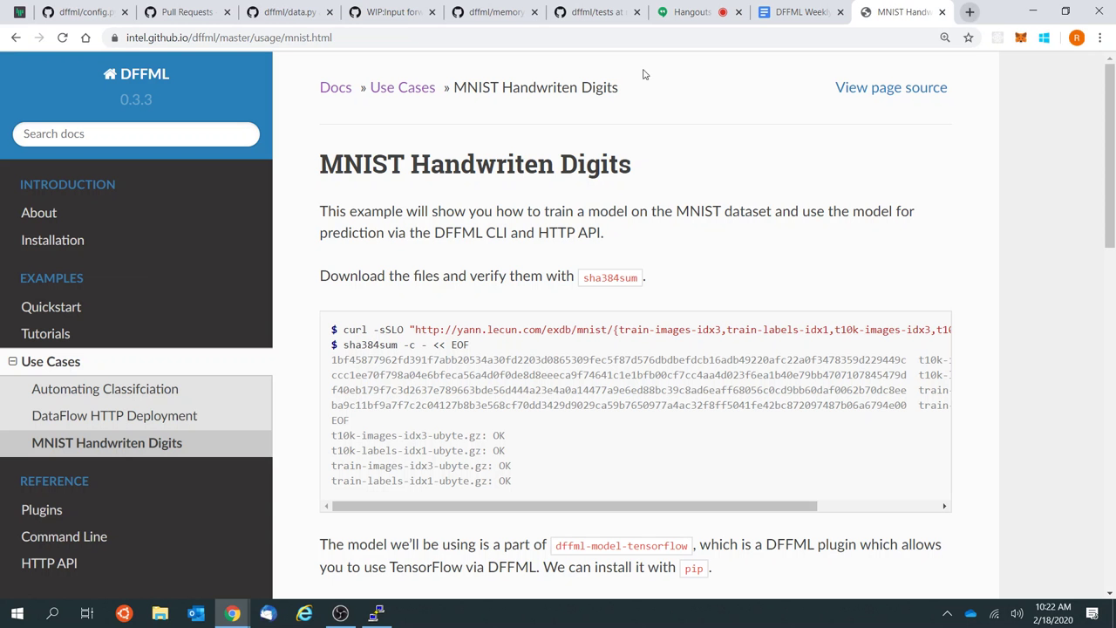
pyautogui.scroll(-2, 38, 532)
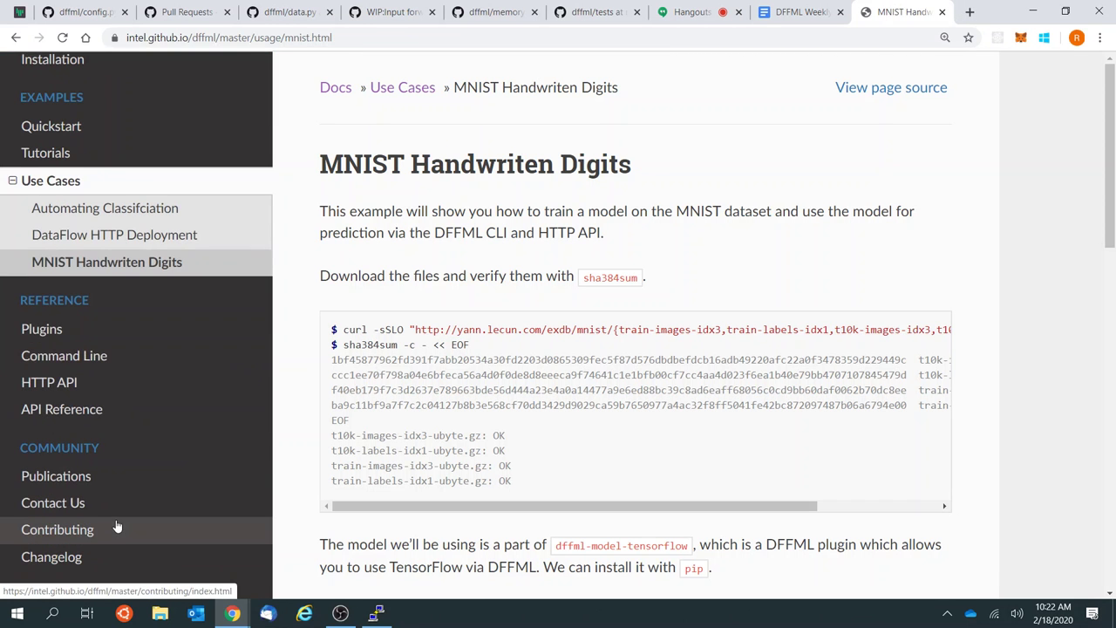
# Step: Copy the "Documentation immediate next steps" bullet with Memory.py and WebUI from the February 11th minutes to the end of the February 18th 2020 notes
pyautogui.click(793, 9)
pyautogui.scroll(10, 550, 363)
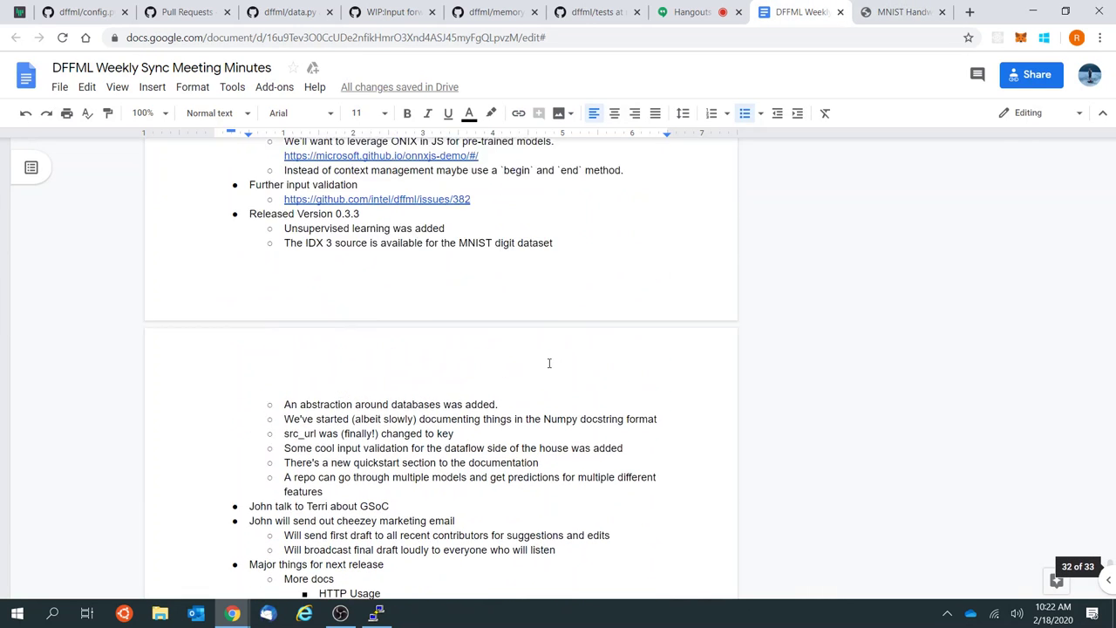
pyautogui.scroll(1, 549, 363)
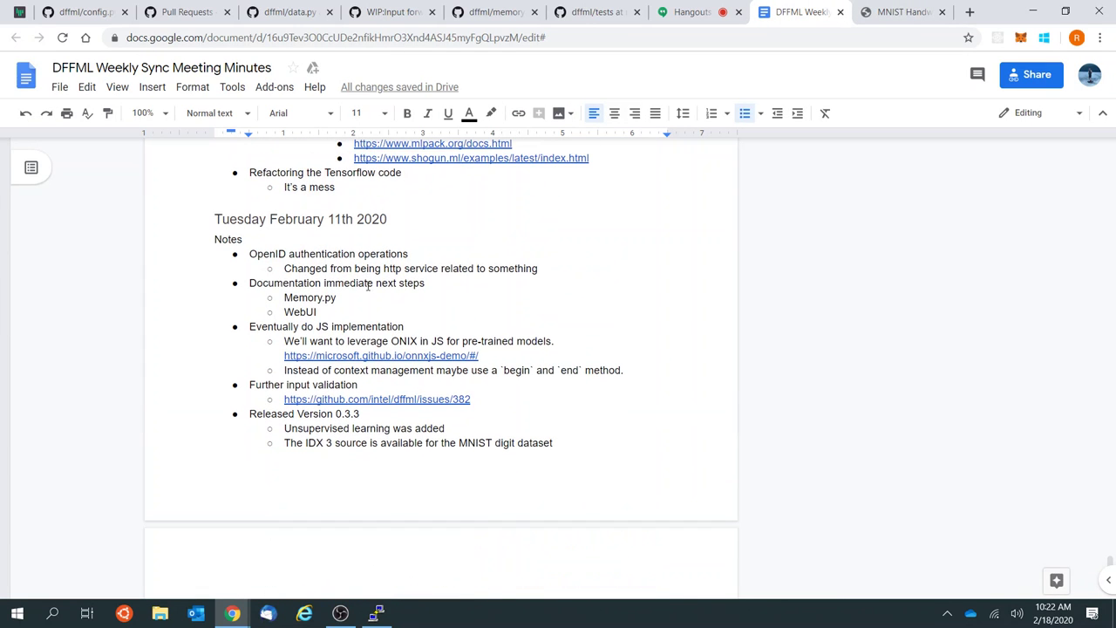
pyautogui.click(337, 284)
pyautogui.moveTo(340, 310); pyautogui.dragTo(225, 279)
pyautogui.hotkey('ctrl', 'c')
pyautogui.hotkey('ctrl', 'End')
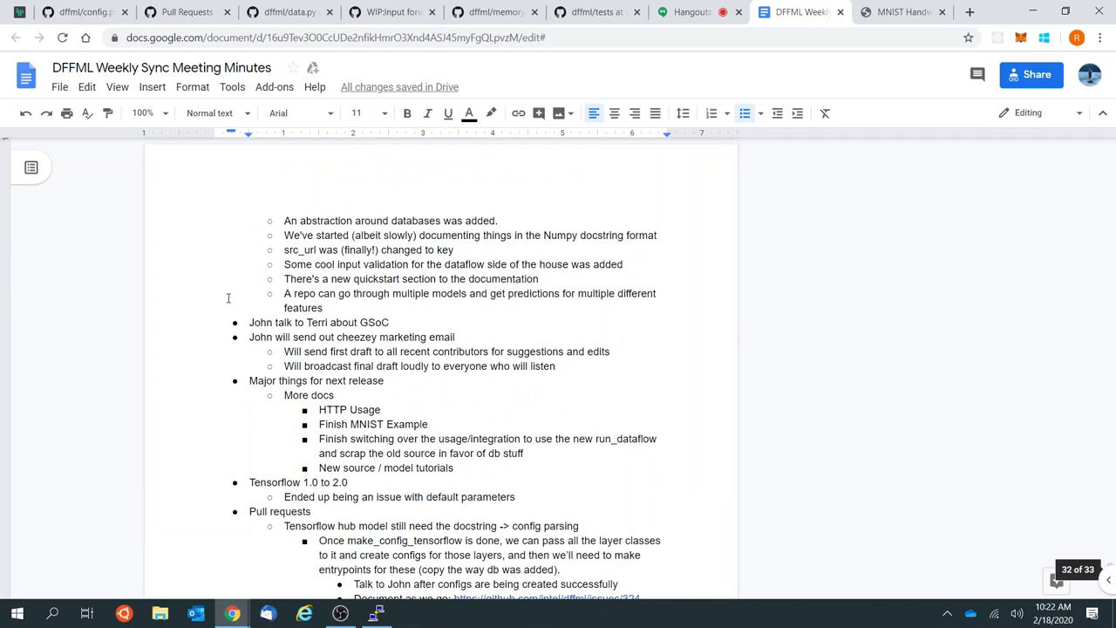
pyautogui.write('V')
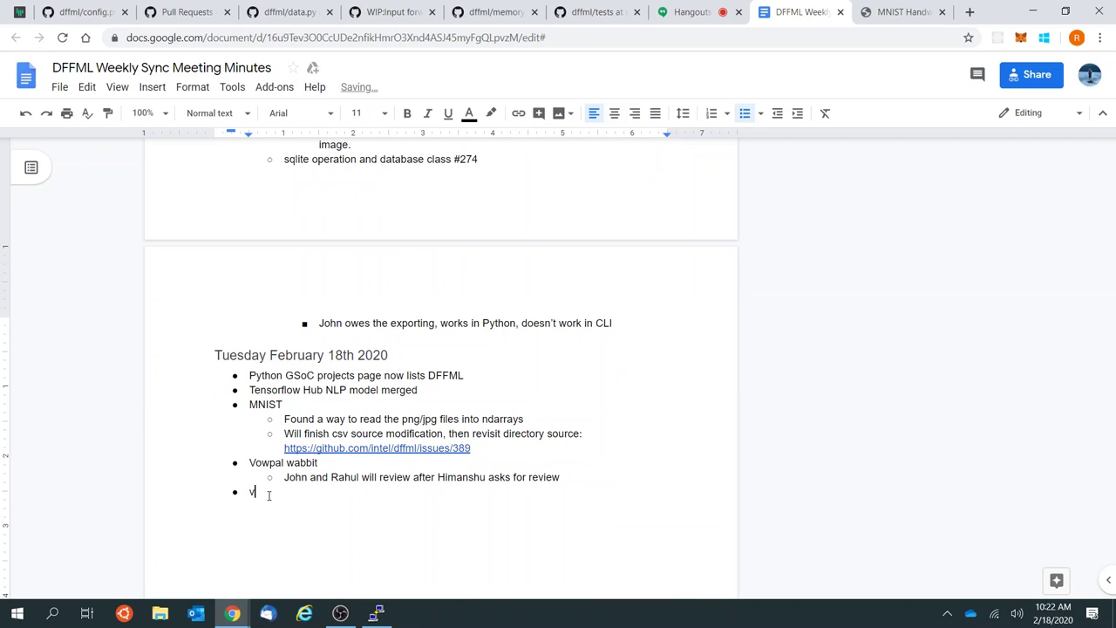
pyautogui.press('BackSpace')
pyautogui.hotkey('ctrl', 'v')
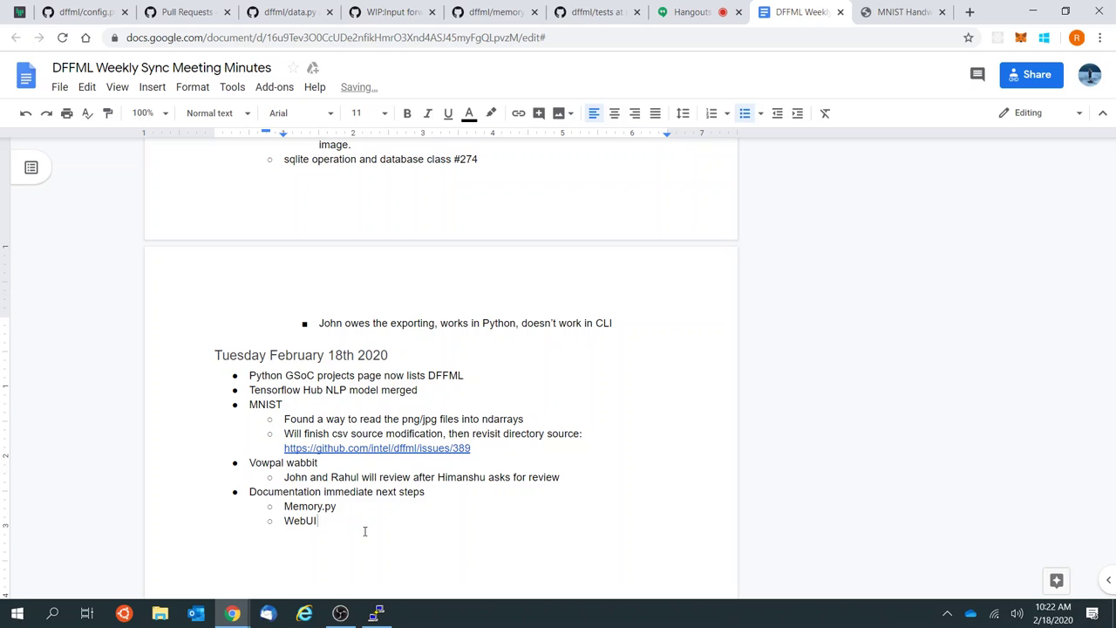
# Step: Switch back to the documentation, view the About page, and go to the web UI and master branch links on the home page
pyautogui.click(693, 11)
pyautogui.click(925, 11)
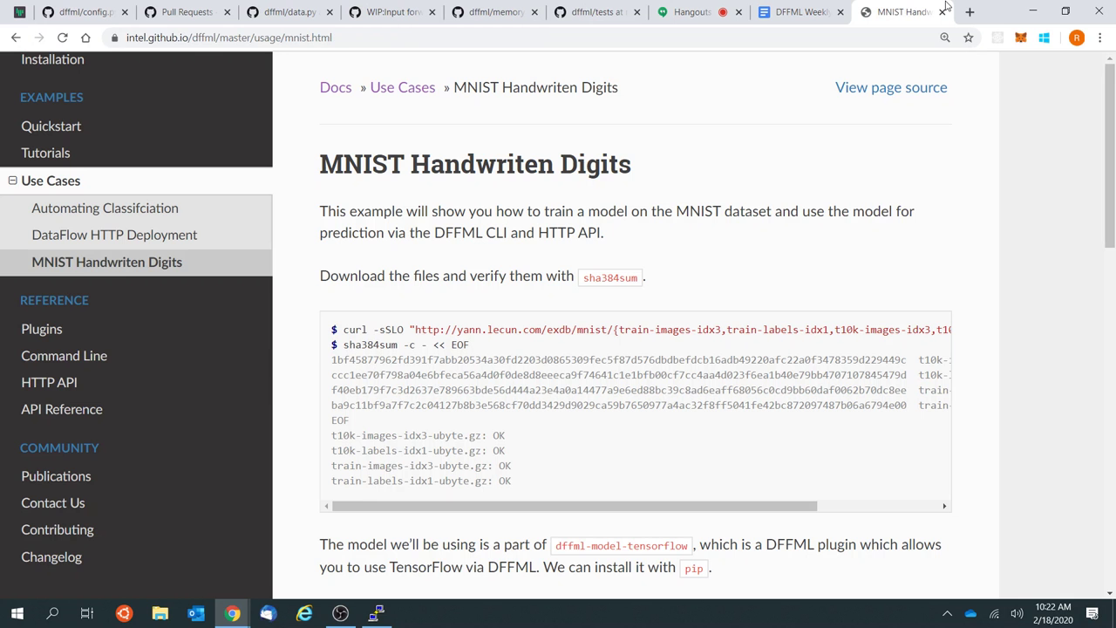
pyautogui.click(813, 9)
pyautogui.click(879, 7)
pyautogui.scroll(3, 149, 317)
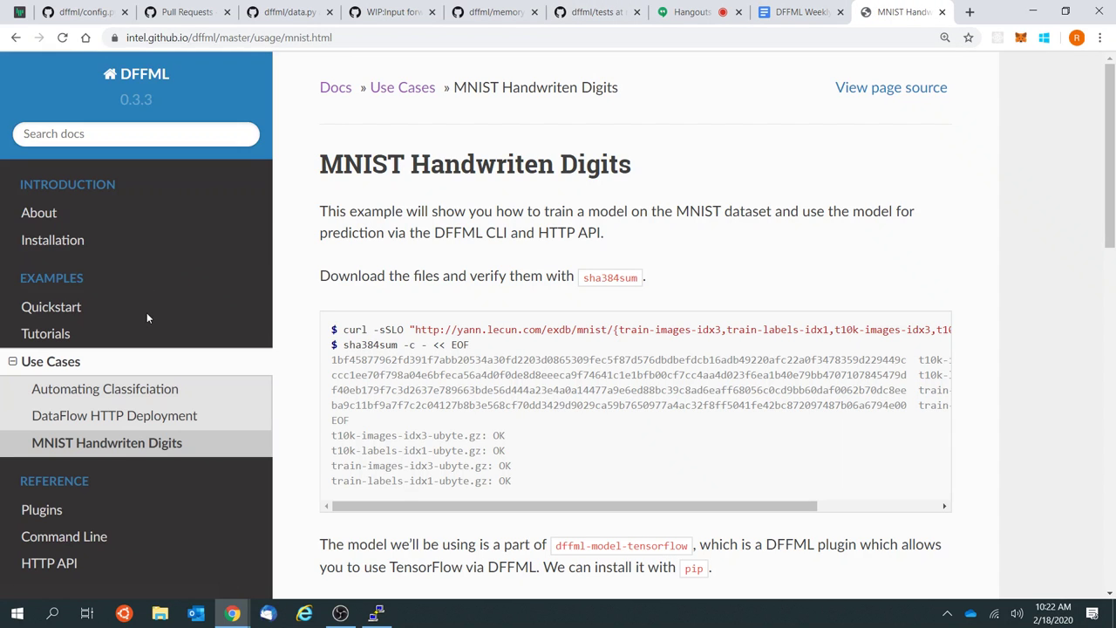
pyautogui.click(67, 213)
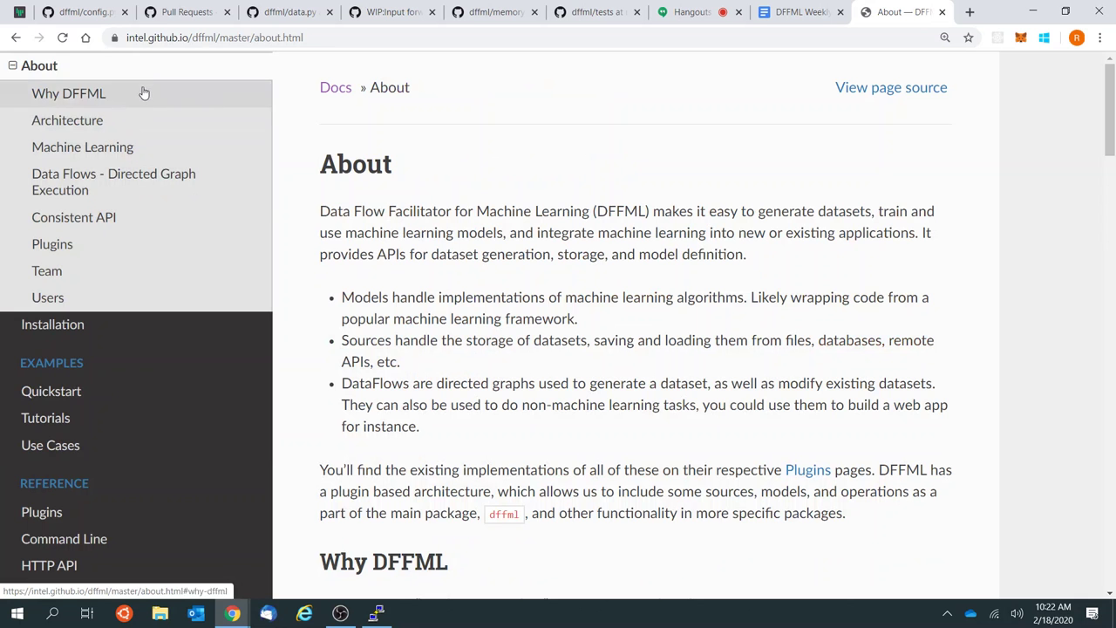
pyautogui.scroll(1, 155, 99)
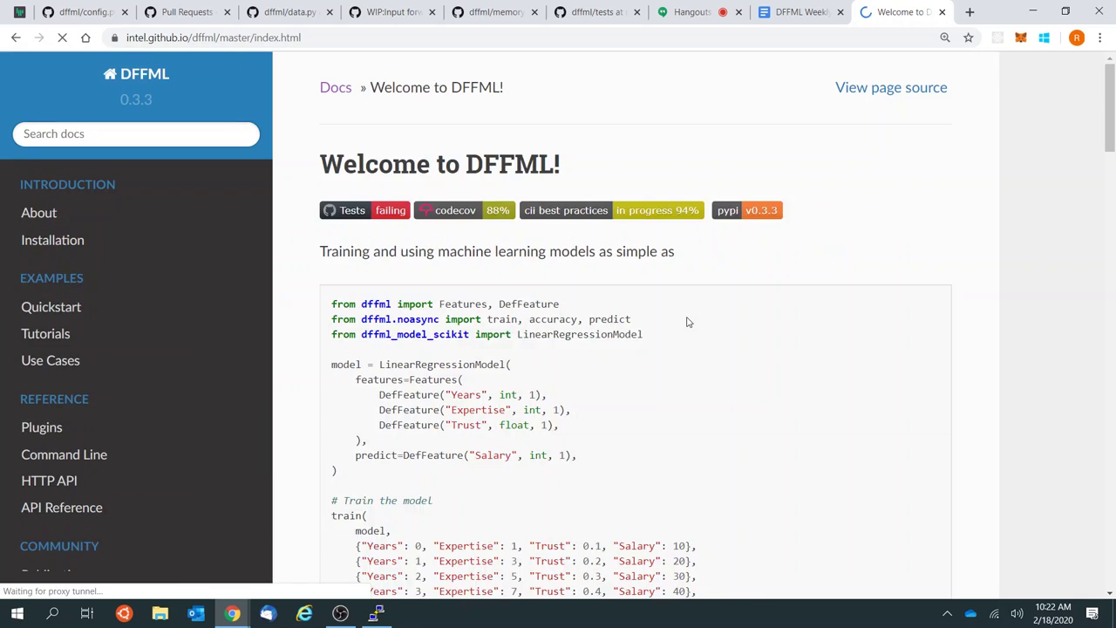
pyautogui.scroll(-15, 689, 320)
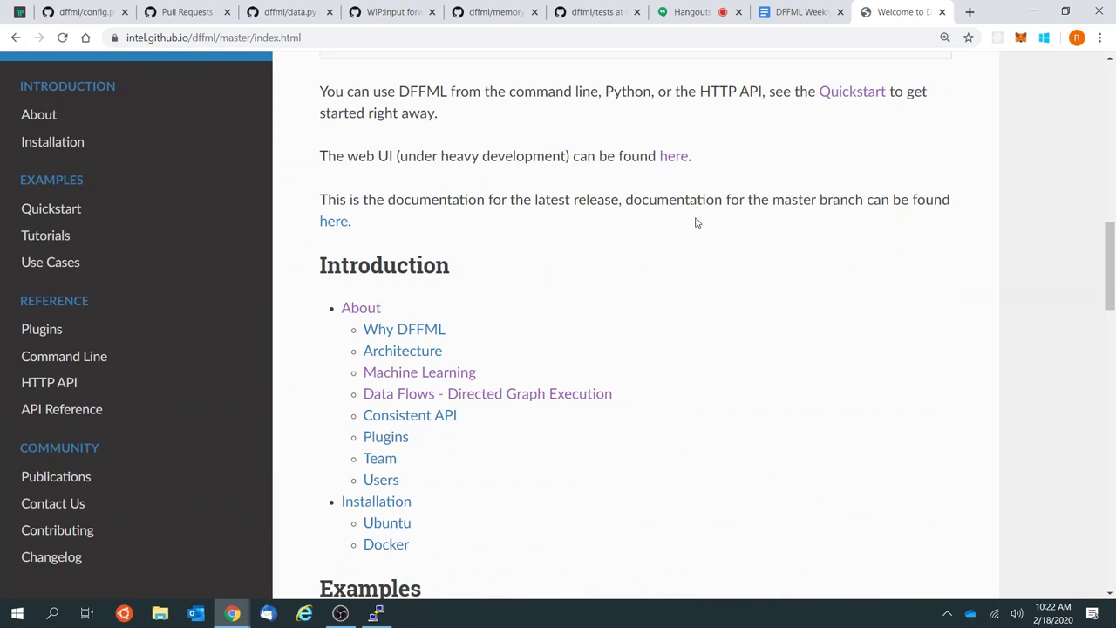
# Step: Open the web UI from the documentation home page, view its file list and Backend Settings, and return to the Upload page
pyautogui.click(669, 164)
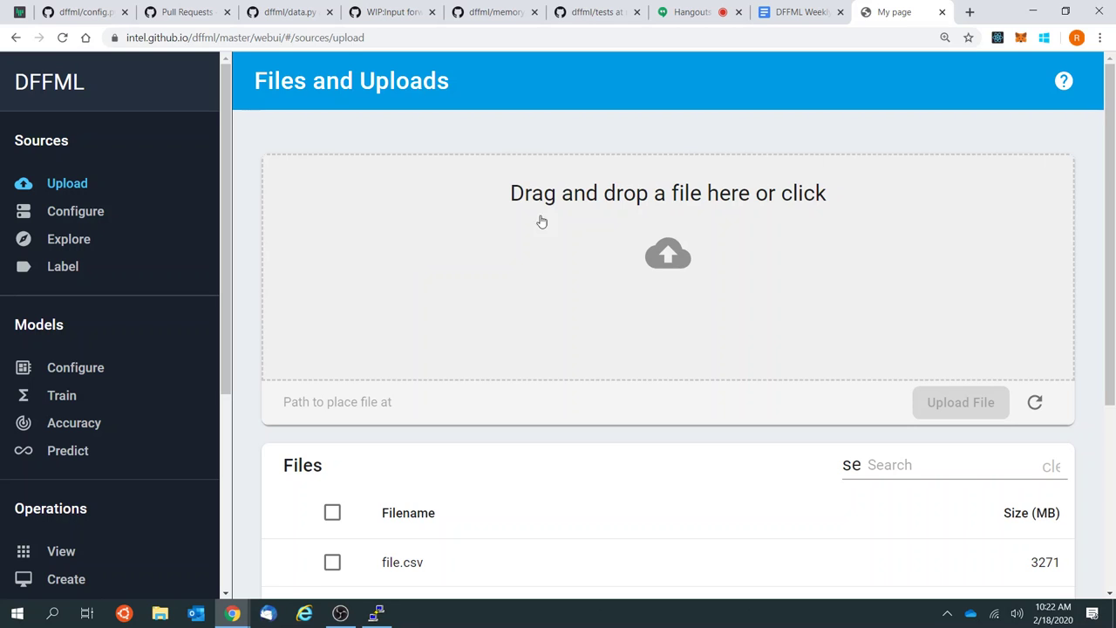
pyautogui.scroll(-3, 634, 245)
pyautogui.scroll(-4, 13, 554)
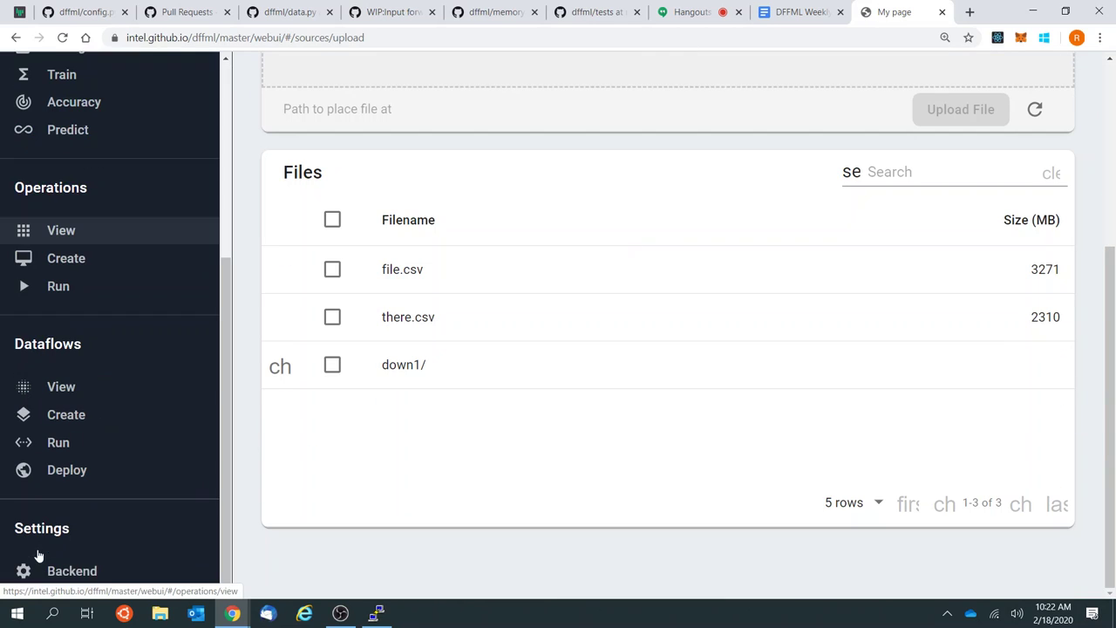
pyautogui.click(75, 571)
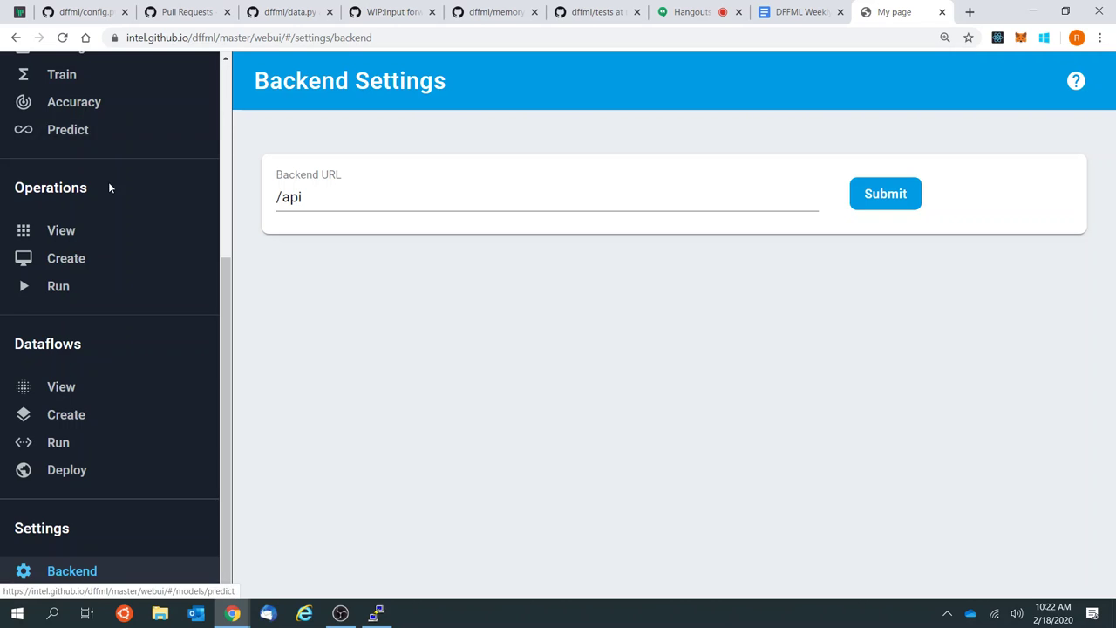
pyautogui.scroll(4, 108, 182)
pyautogui.click(75, 187)
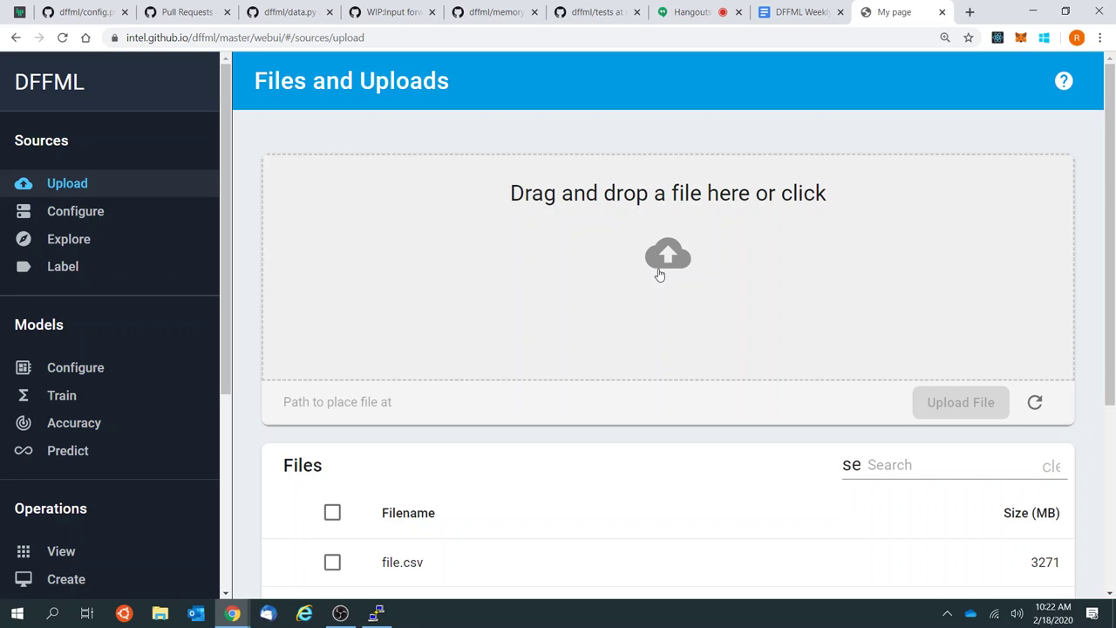
# Step: Look over the Files and Uploads page, expanding the down1/ and down3/ folders in the file list
pyautogui.scroll(-3, 660, 274)
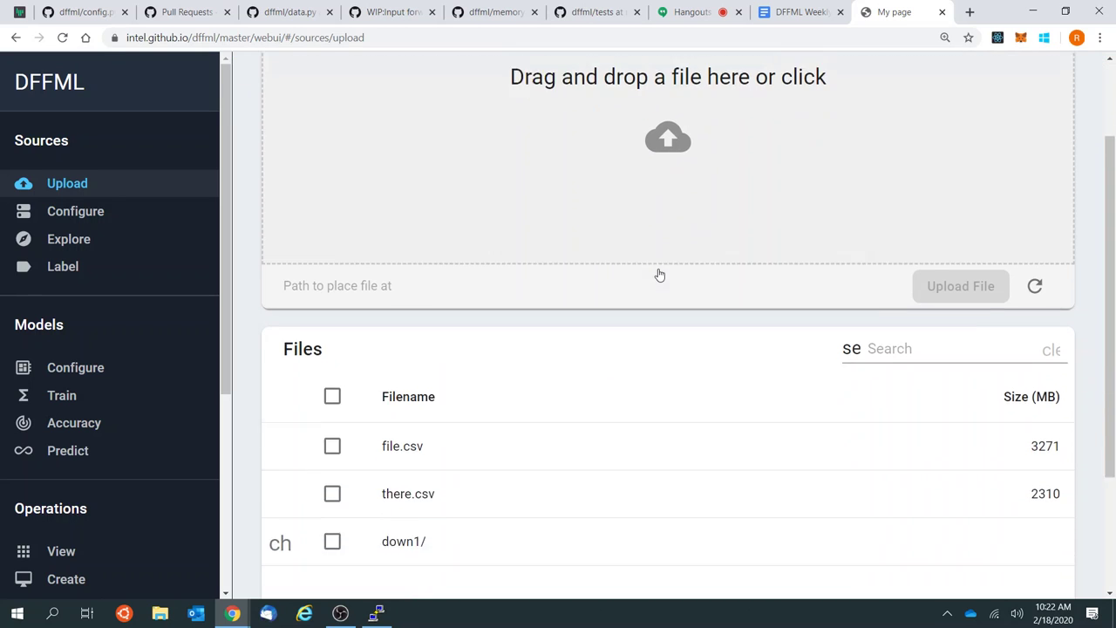
pyautogui.scroll(3, 659, 274)
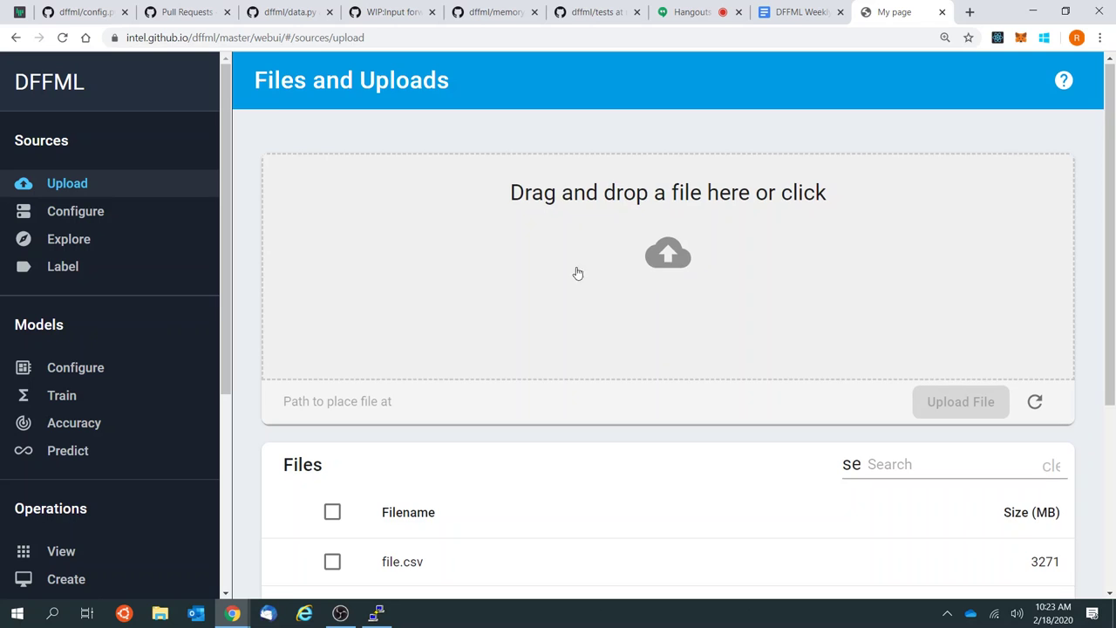
pyautogui.scroll(-3, 561, 284)
pyautogui.click(280, 463)
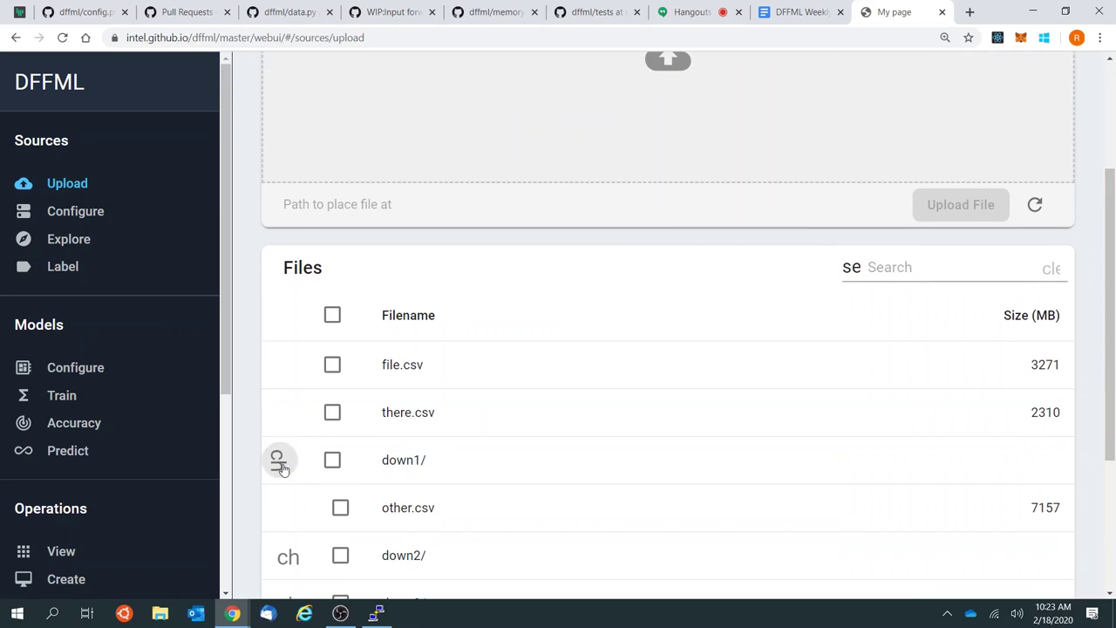
pyautogui.scroll(-4, 468, 396)
pyautogui.click(289, 366)
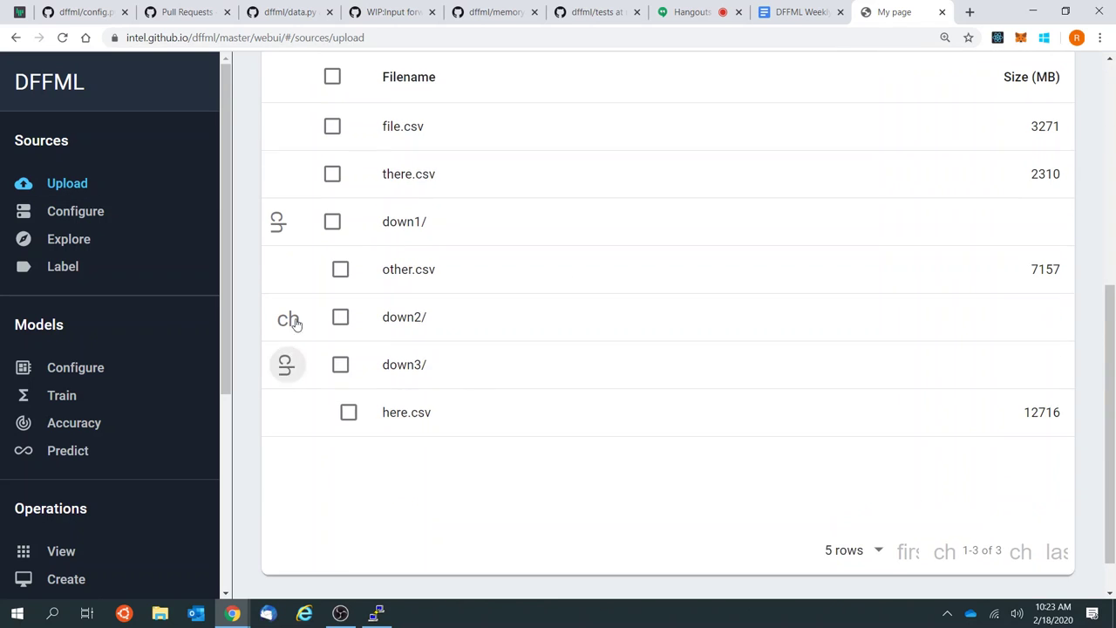
pyautogui.scroll(-1, 498, 444)
# Step: View the Backend URL field in the web UI's Backend Settings and go back to the Upload page
pyautogui.scroll(-4, 14, 401)
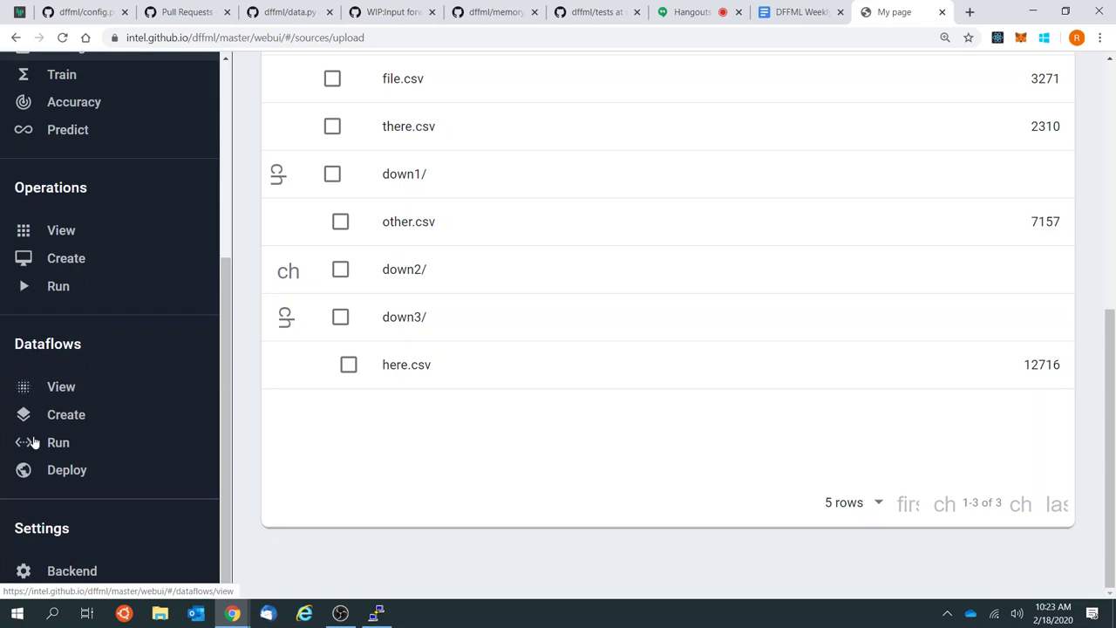
pyautogui.click(76, 568)
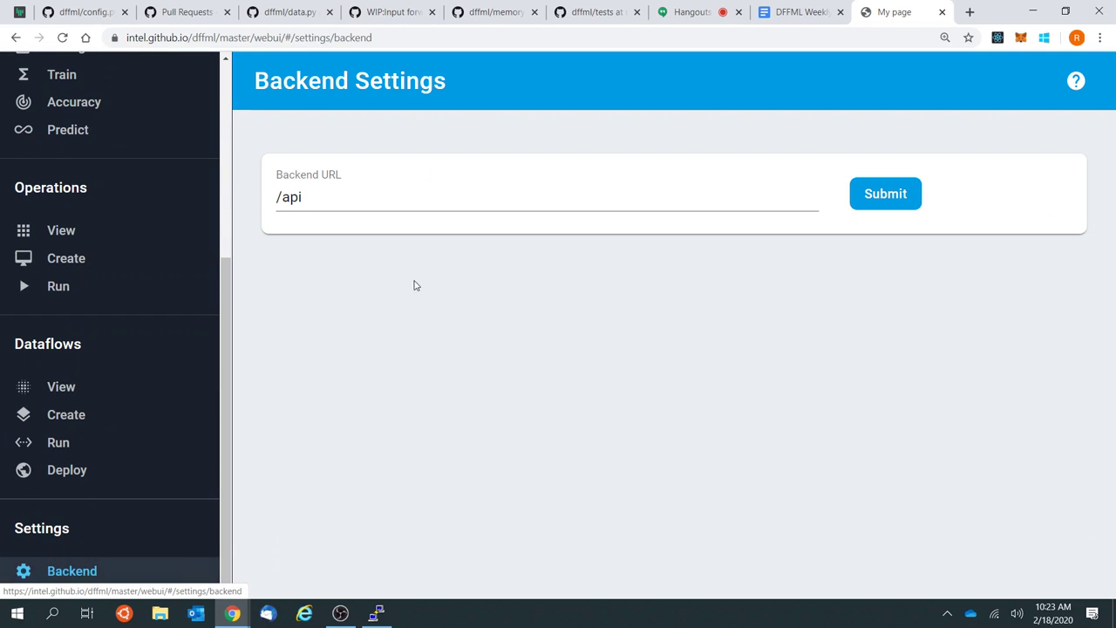
pyautogui.moveTo(341, 200); pyautogui.dragTo(199, 174)
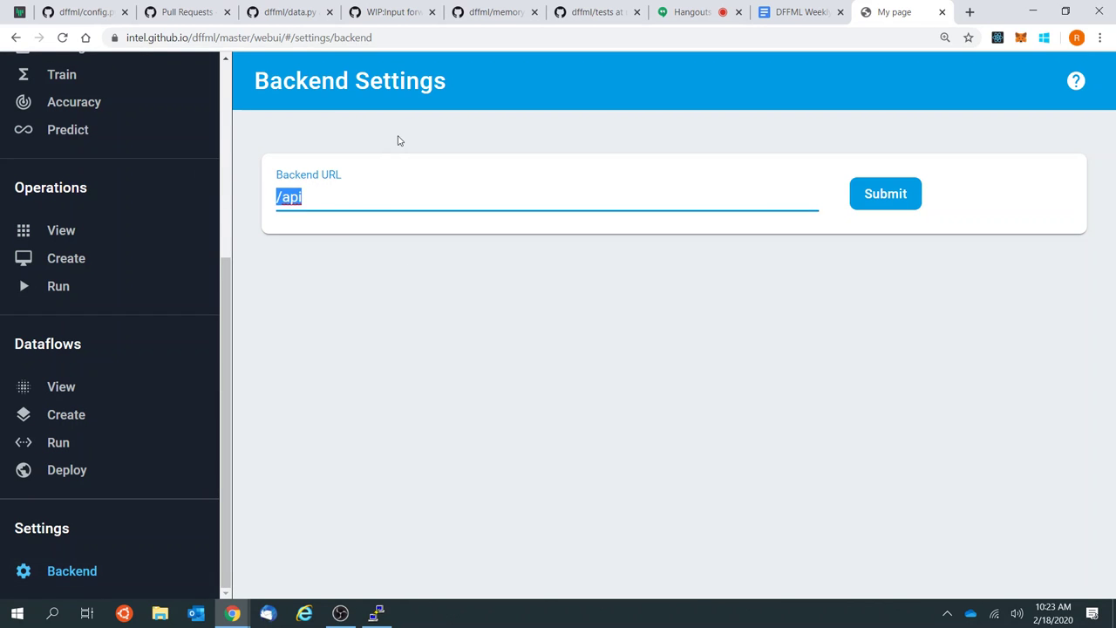
pyautogui.scroll(4, 110, 267)
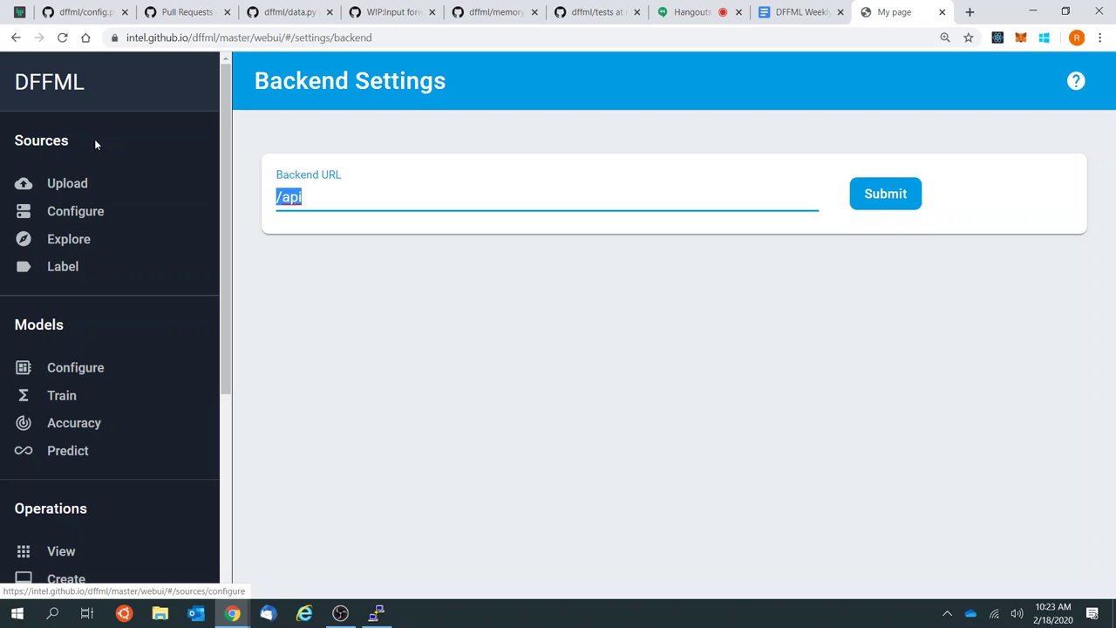
pyautogui.click(70, 183)
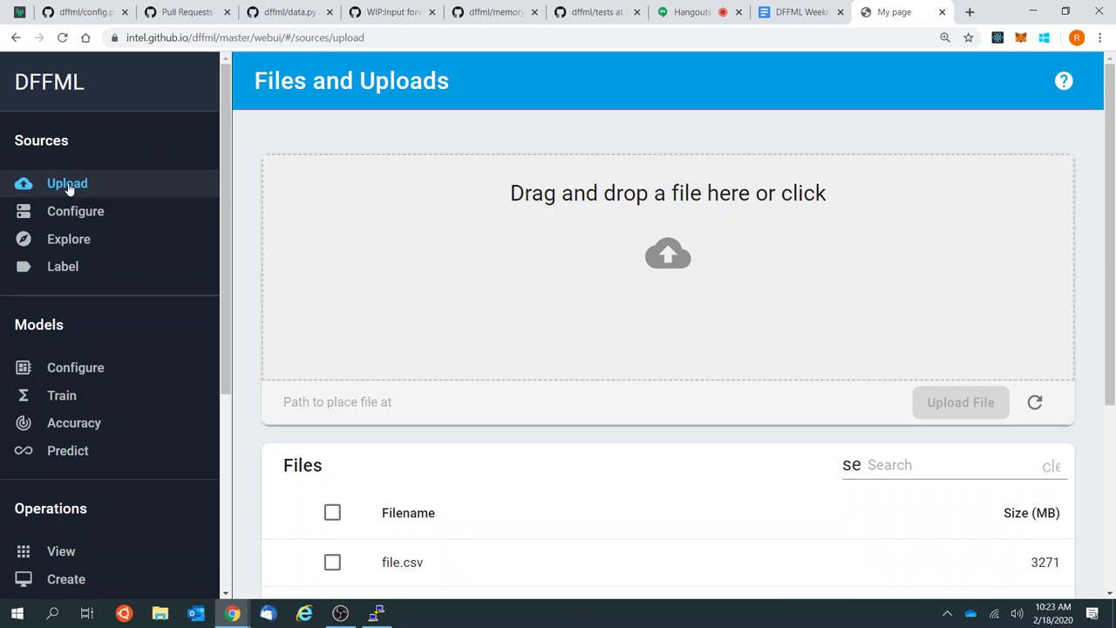
# Step: Check the Configure, Explore and Label pages under Sources and the Configure and Train pages under Models
pyautogui.click(111, 225)
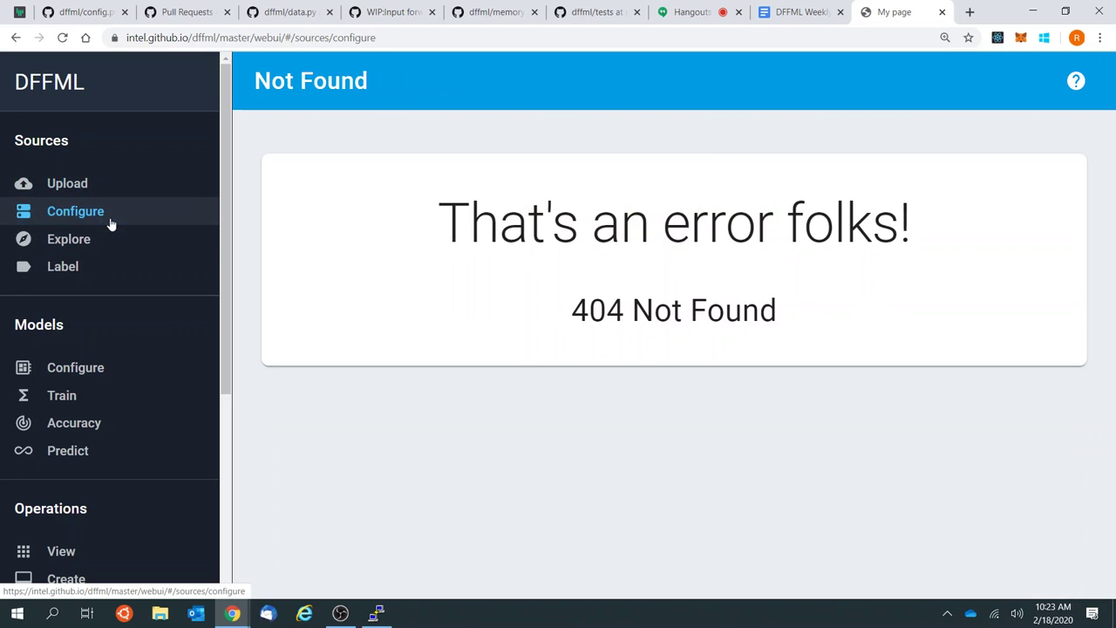
pyautogui.click(105, 243)
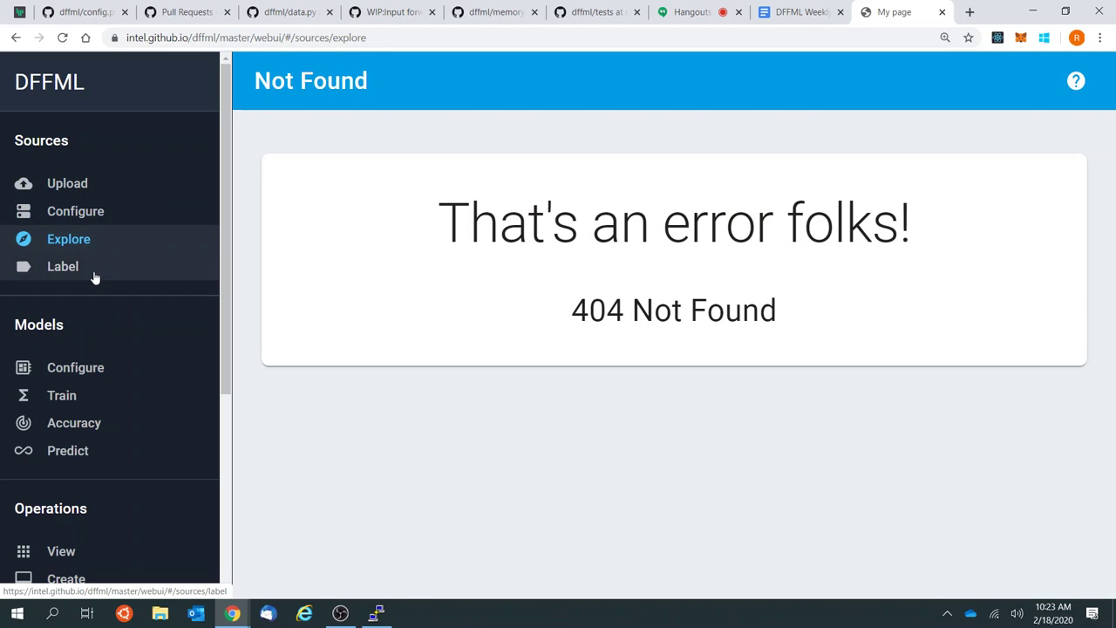
pyautogui.click(95, 277)
pyautogui.click(96, 371)
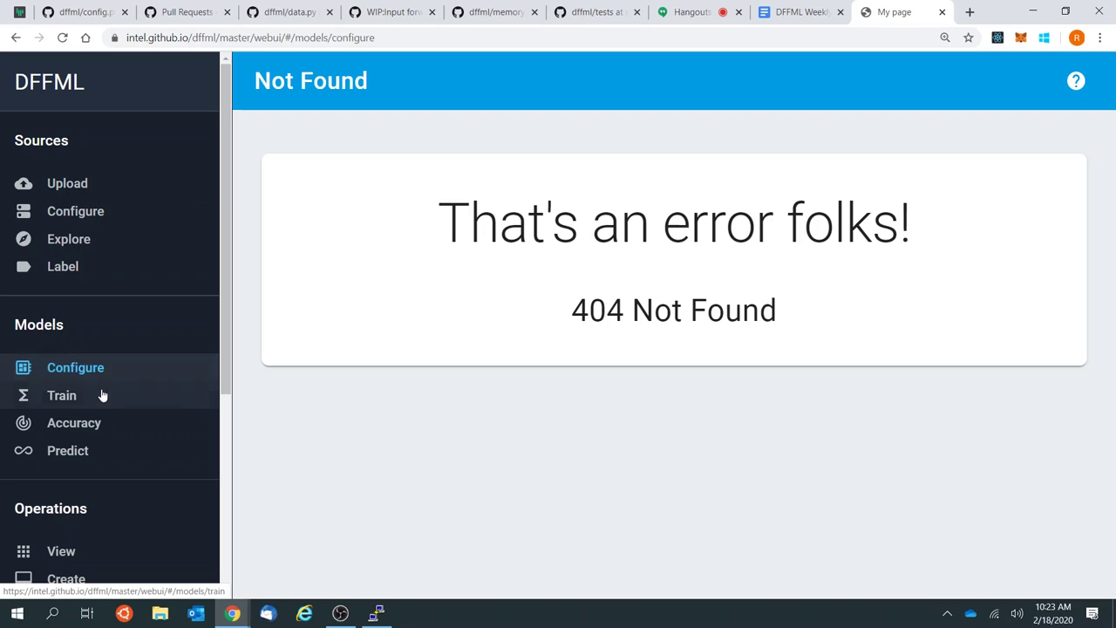
pyautogui.click(102, 396)
pyautogui.scroll(-1, 89, 455)
pyautogui.scroll(1, 88, 457)
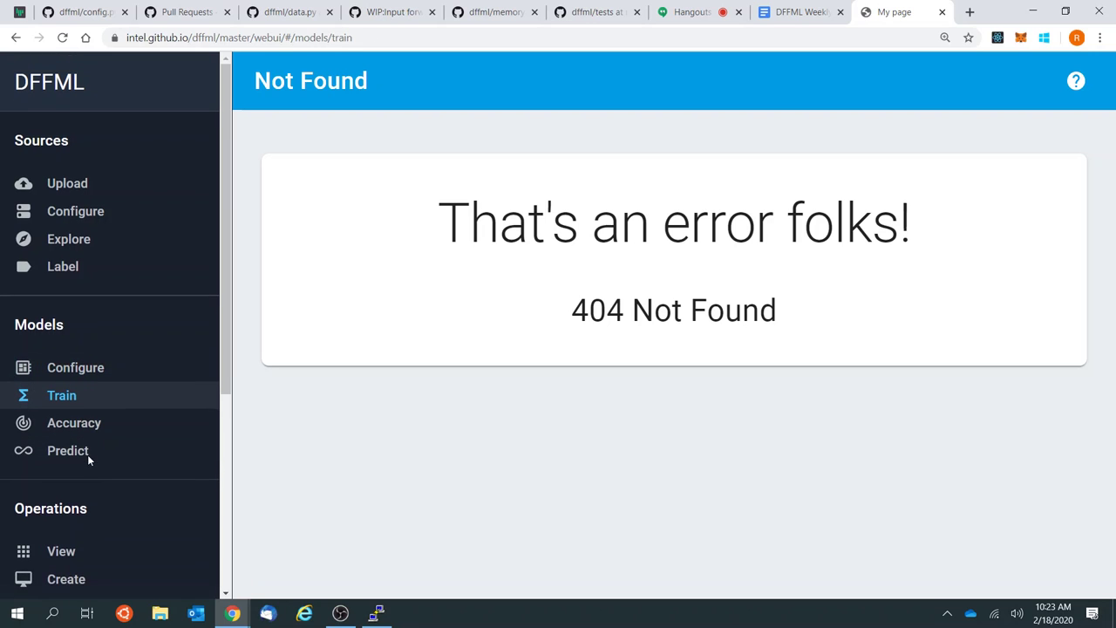
pyautogui.click(96, 220)
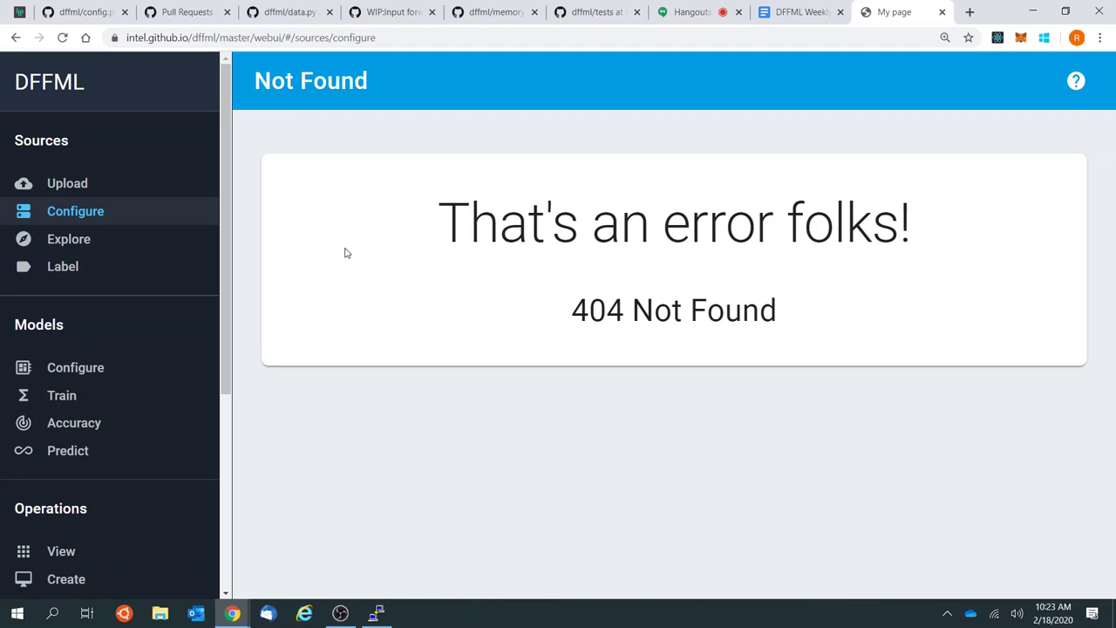
# Step: Leave the web UI through the browser history and return to the Introduction links on the documentation home page
pyautogui.click(15, 38)
pyautogui.click(15, 38)
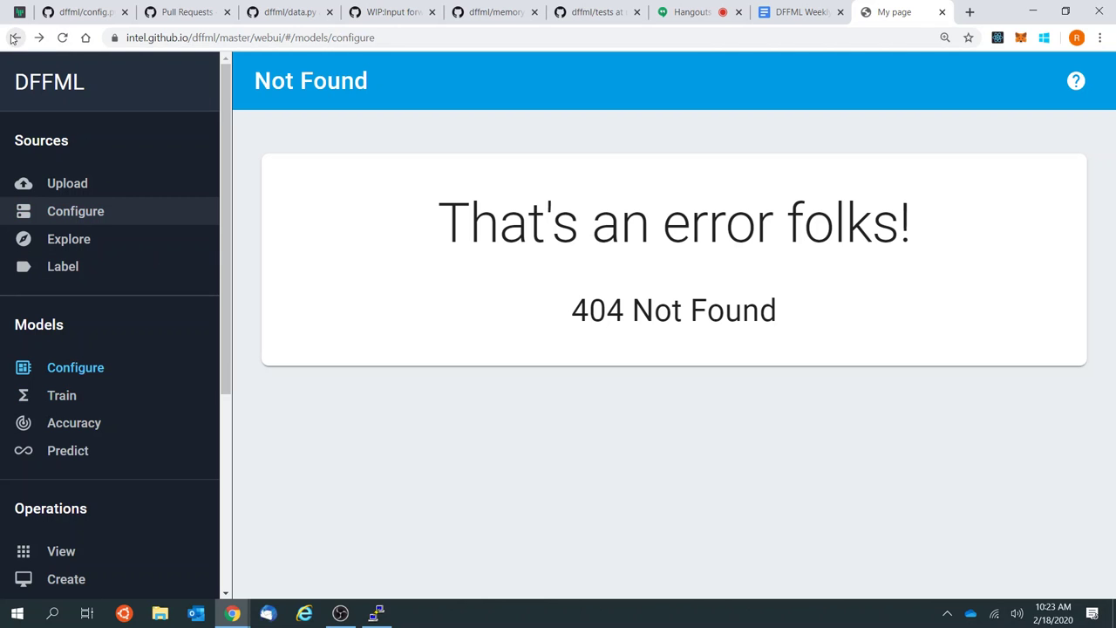
pyautogui.click(14, 39)
pyautogui.rightClick(14, 39)
pyautogui.click(60, 175)
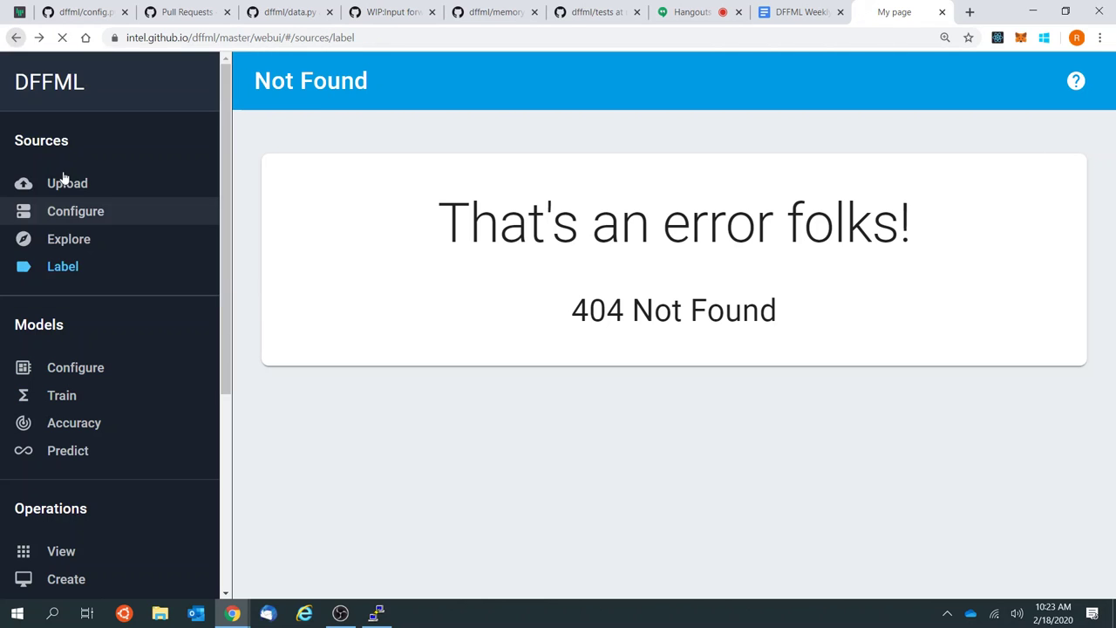
pyautogui.scroll(-2, 460, 394)
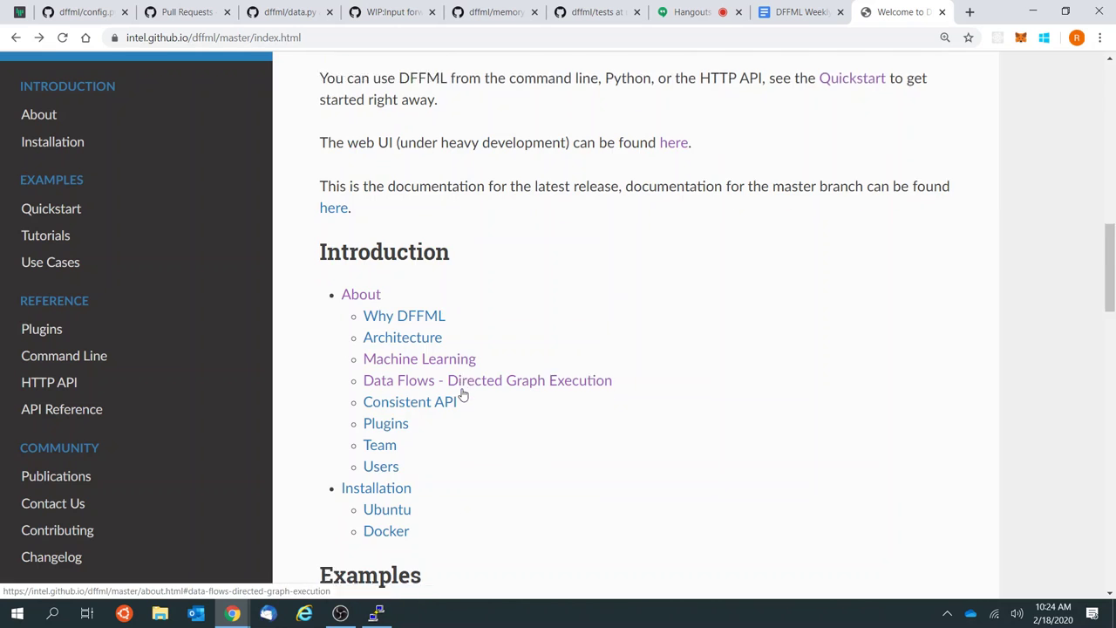
# Step: Open the API page of the HTTP API documentation and read the Service section's Upload and Files endpoints
pyautogui.click(78, 380)
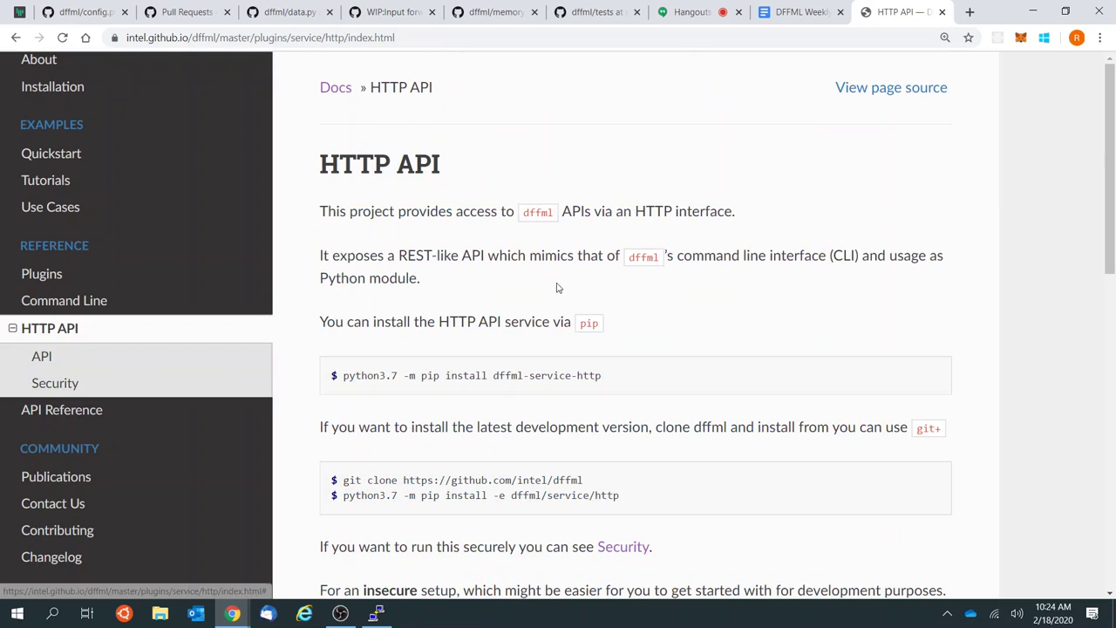
pyautogui.click(130, 368)
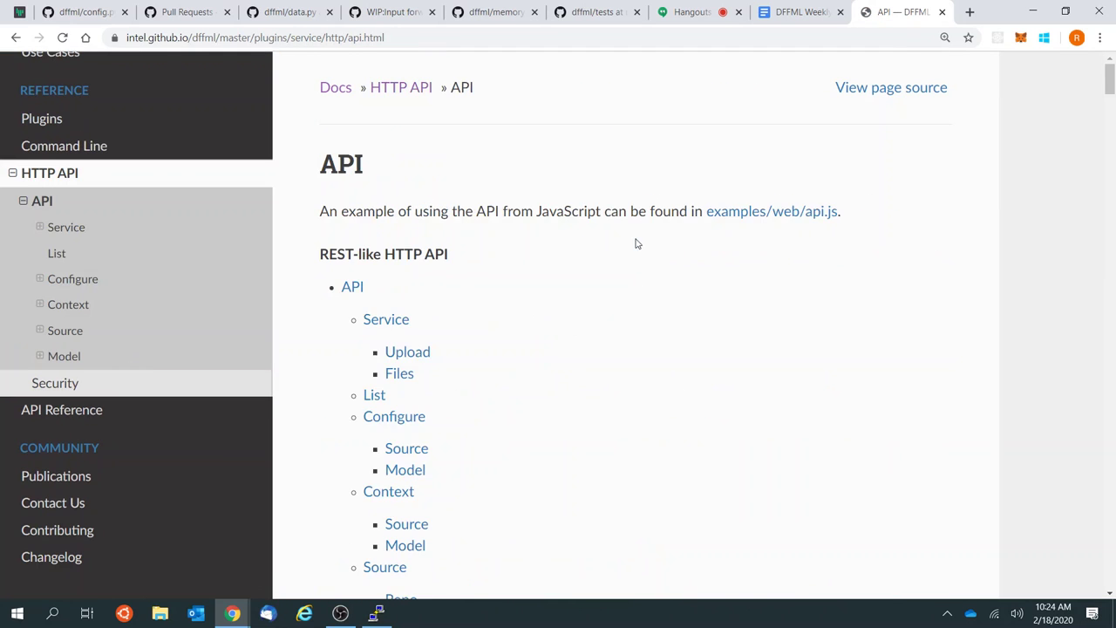
pyautogui.scroll(-3, 635, 252)
pyautogui.scroll(-6, 635, 252)
pyautogui.scroll(2, 635, 252)
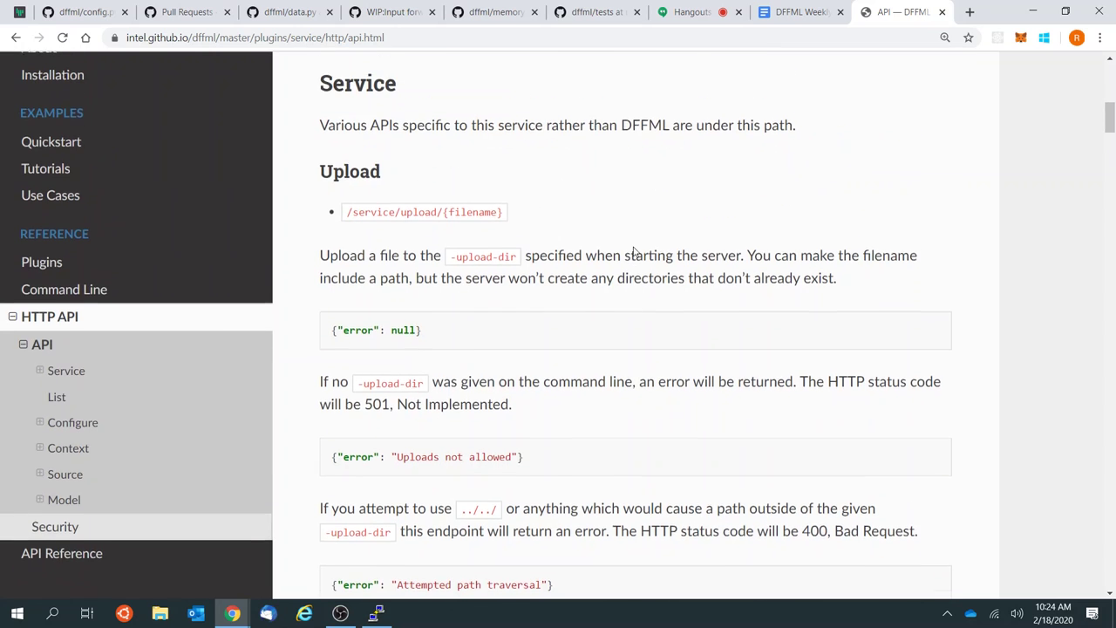
pyautogui.scroll(-8, 635, 252)
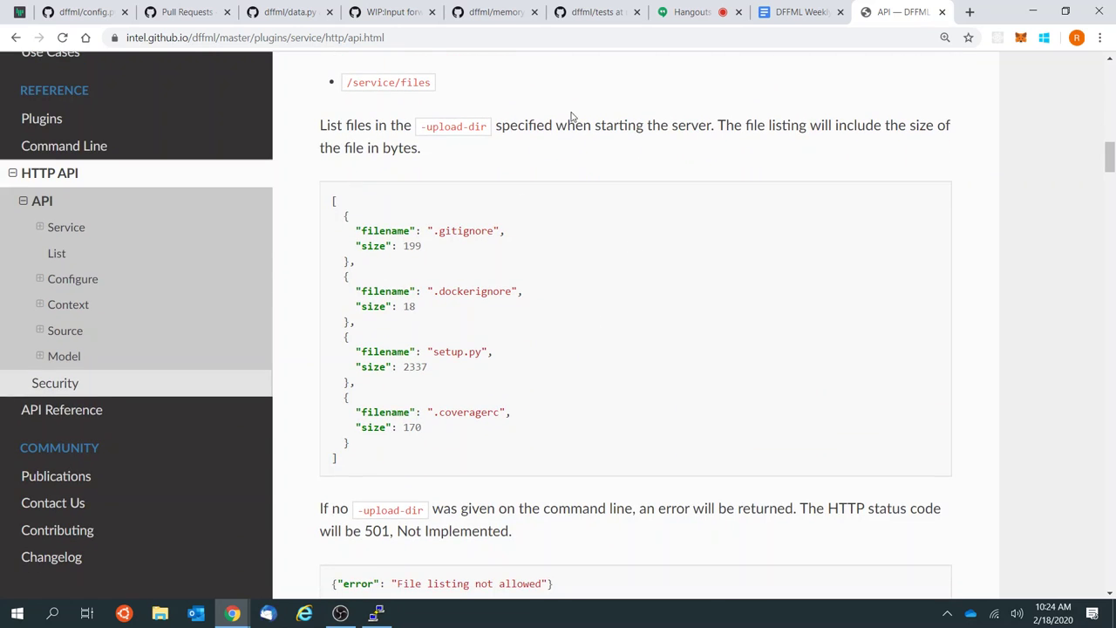
pyautogui.scroll(1, 530, 357)
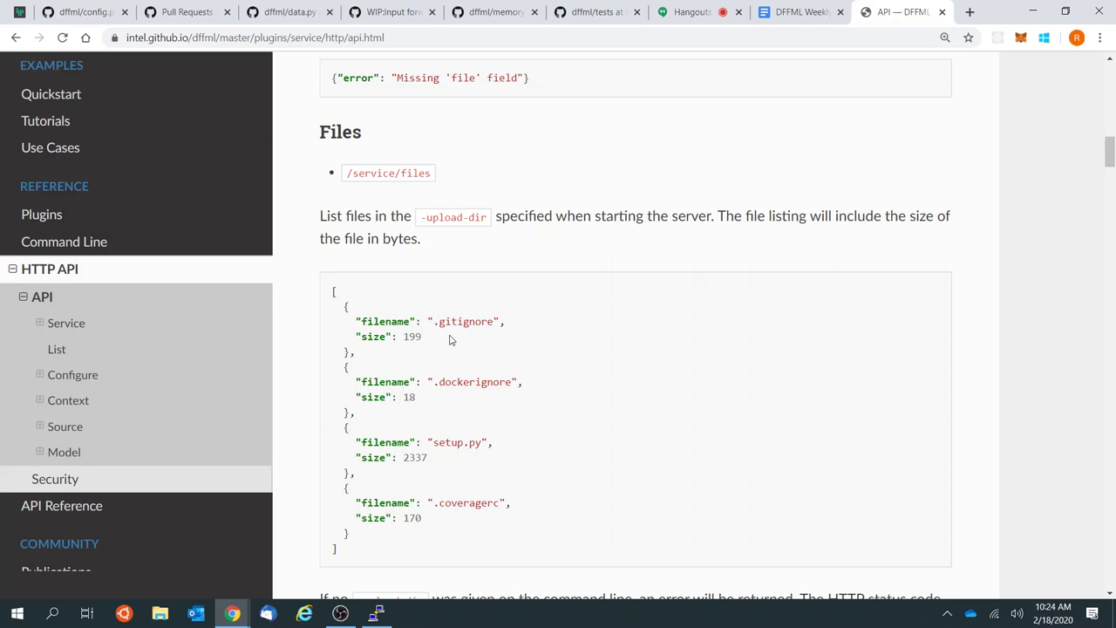
pyautogui.scroll(-3, 468, 428)
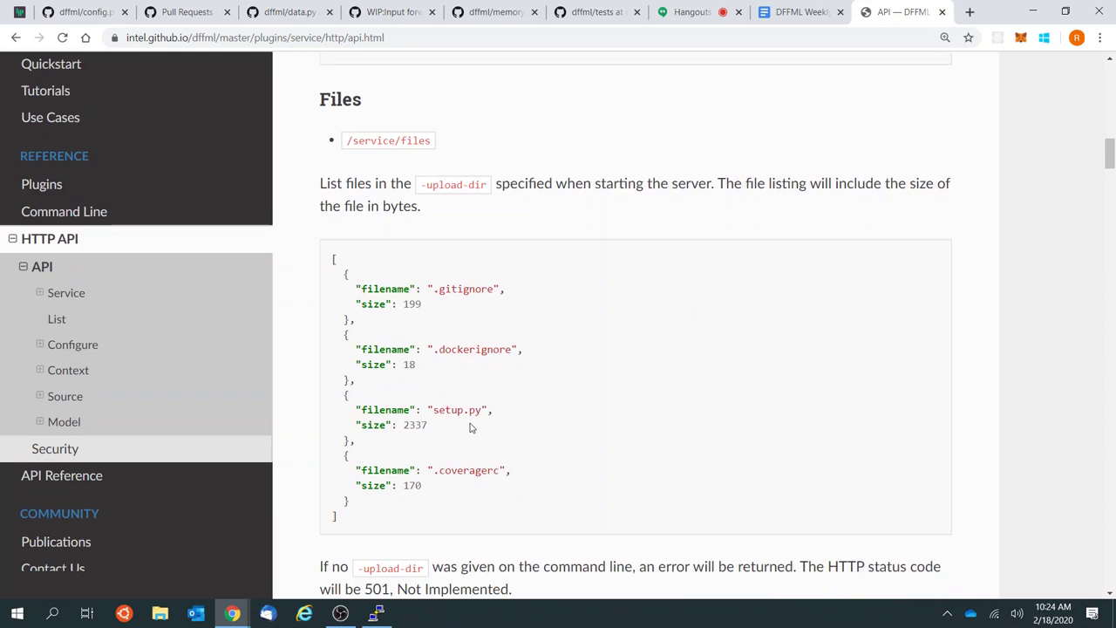
# Step: Read the List section covering the /list/{plugin_type} endpoint and its /list/sources example response
pyautogui.scroll(-5, 470, 428)
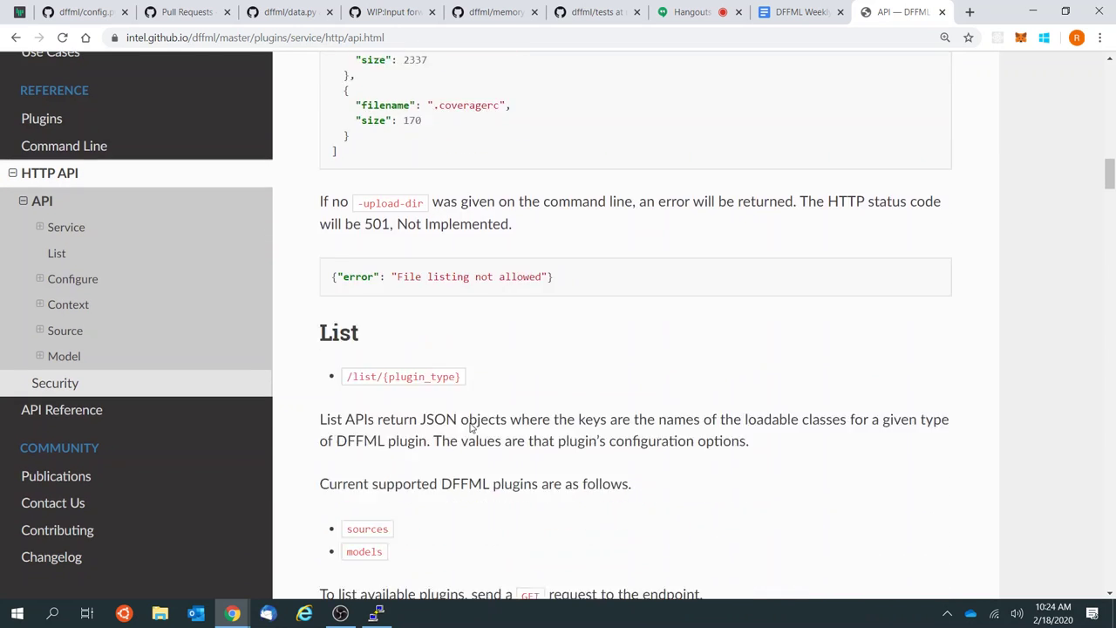
pyautogui.scroll(-3, 470, 427)
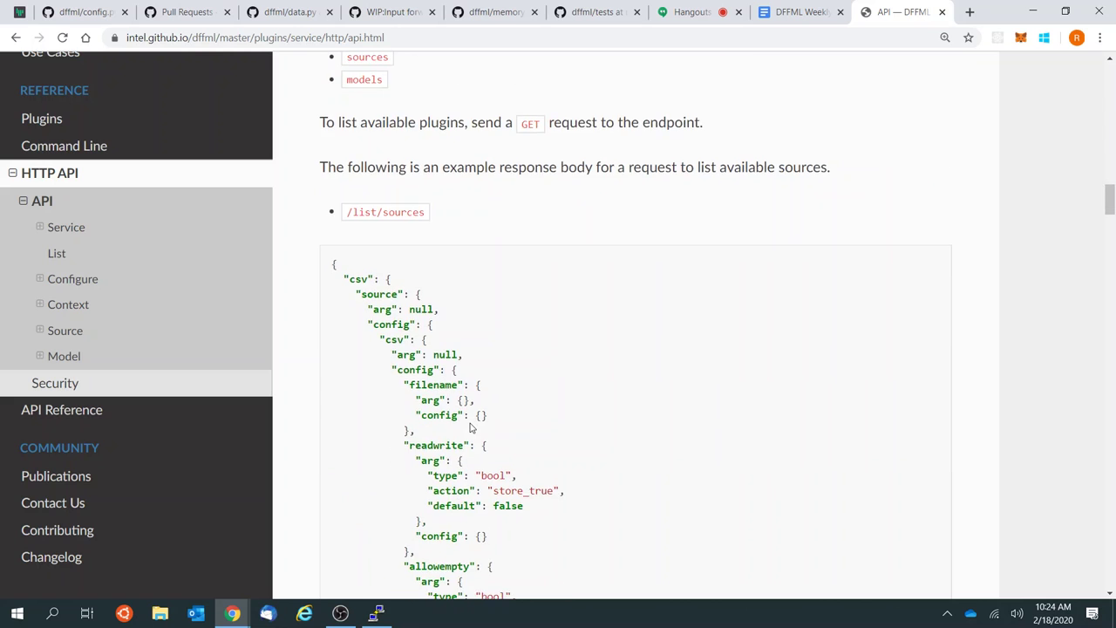
pyautogui.scroll(2, 470, 428)
pyautogui.scroll(2, 543, 294)
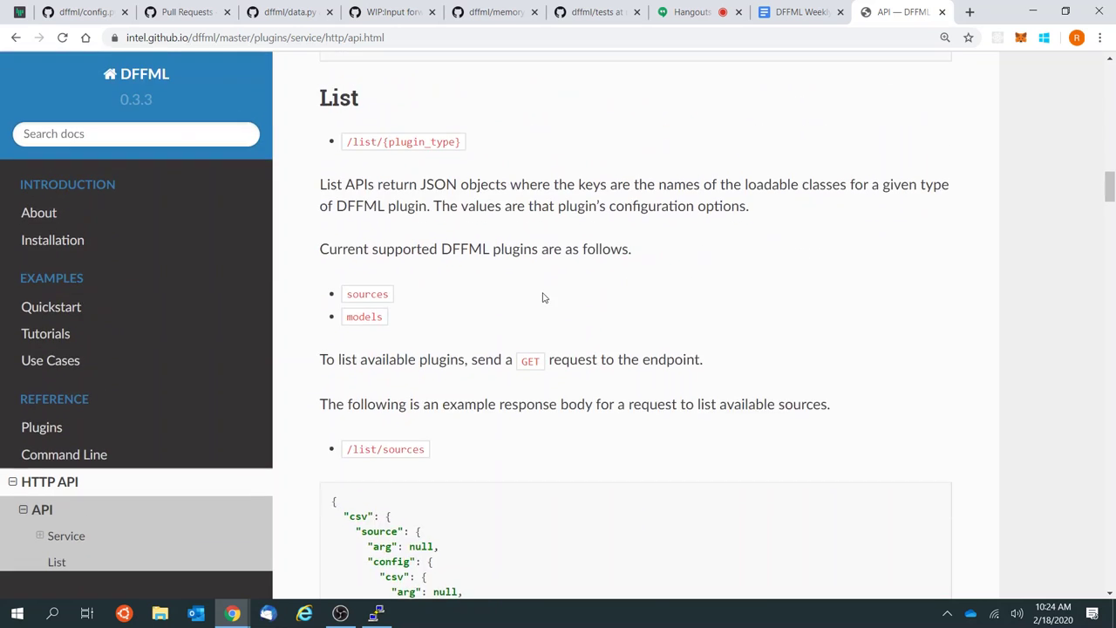
pyautogui.scroll(-1, 544, 294)
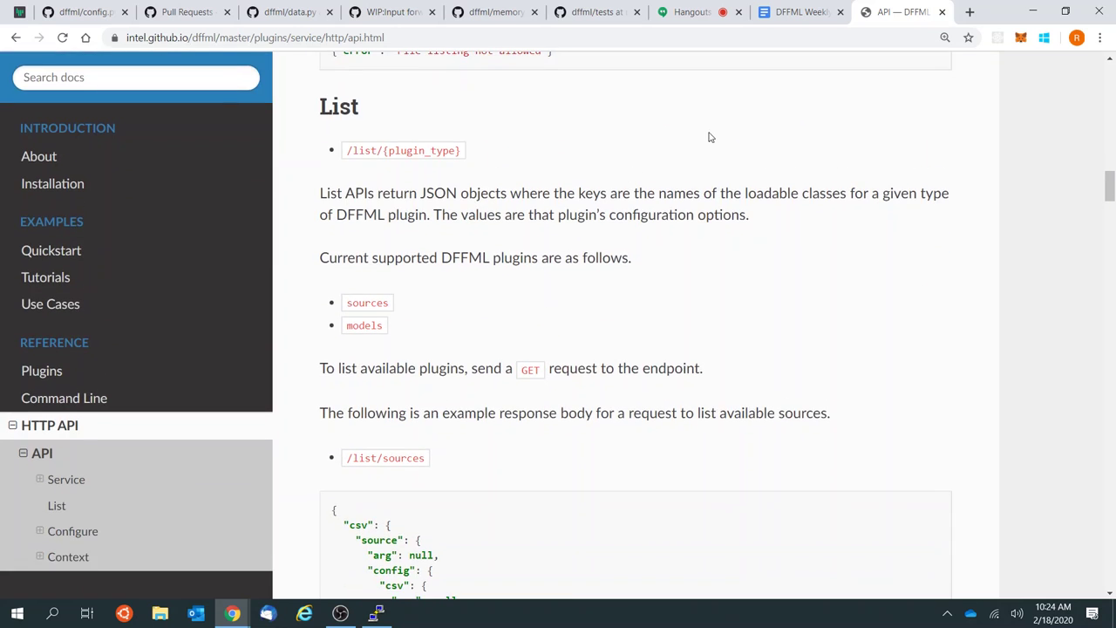
# Step: Open the documentation home page in a second tab, look over its Examples links, and return to the API page's List section
pyautogui.scroll(1, 117, 87)
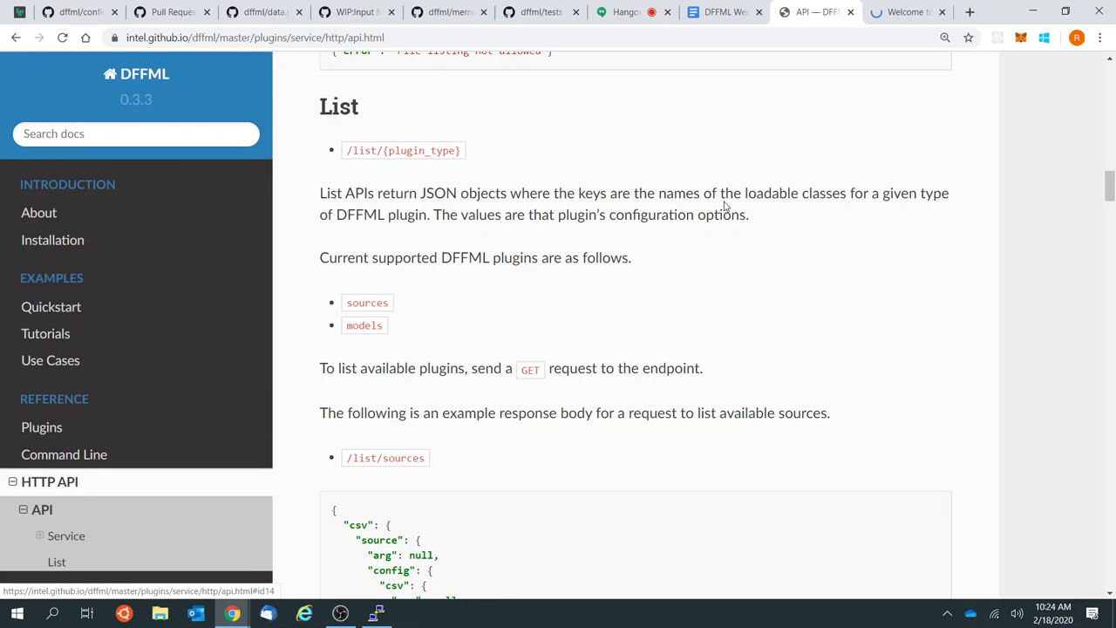
pyautogui.click(907, 12)
pyautogui.scroll(-5, 457, 327)
pyautogui.scroll(-10, 457, 327)
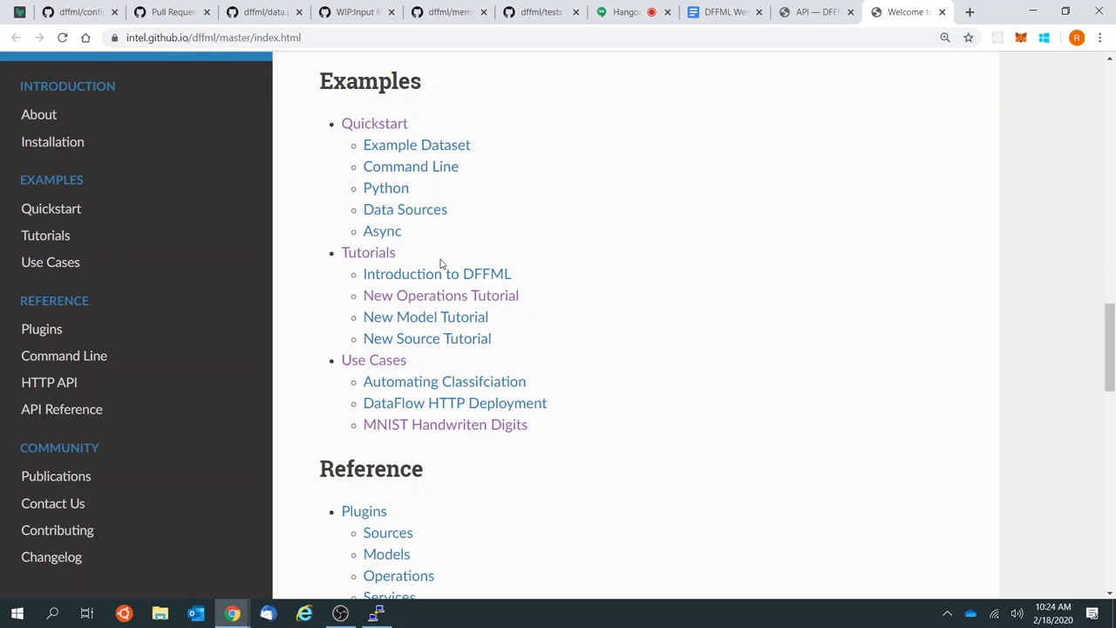
pyautogui.click(846, 9)
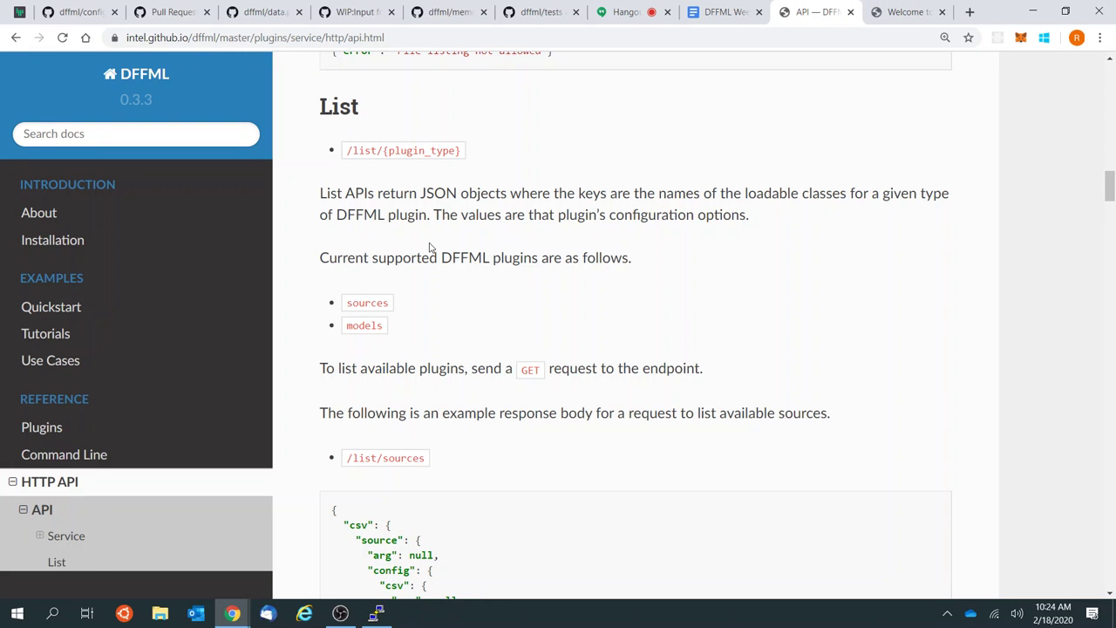
pyautogui.scroll(-1, 430, 248)
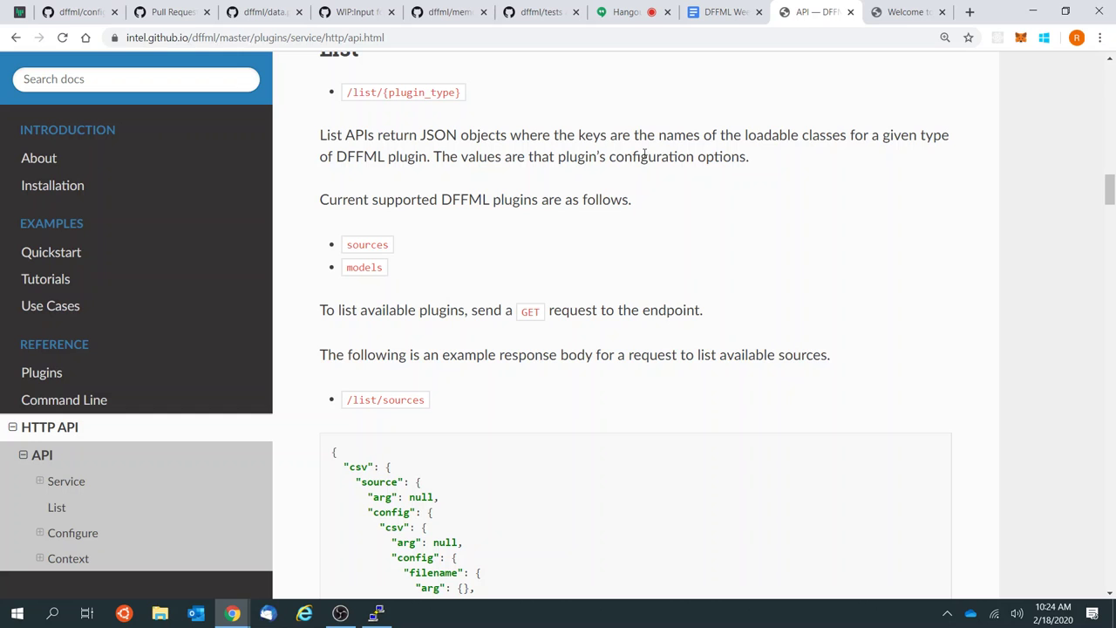
# Step: Read the start of the /list/sources example response, examining the csv key and its nested source, arg and config entries
pyautogui.scroll(-1, 628, 194)
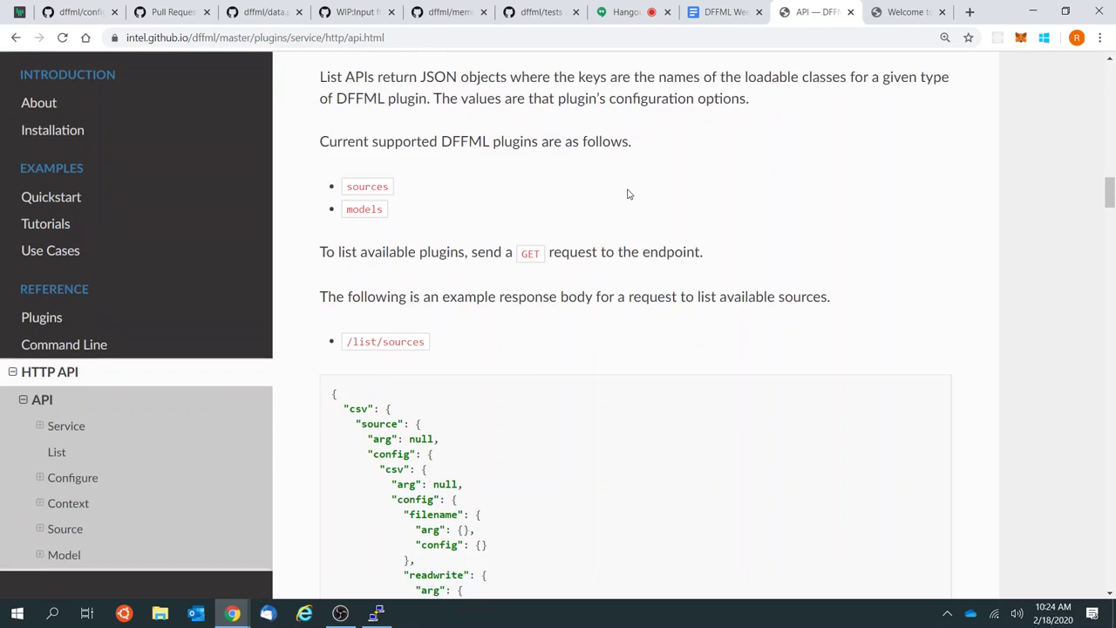
pyautogui.scroll(-5, 628, 193)
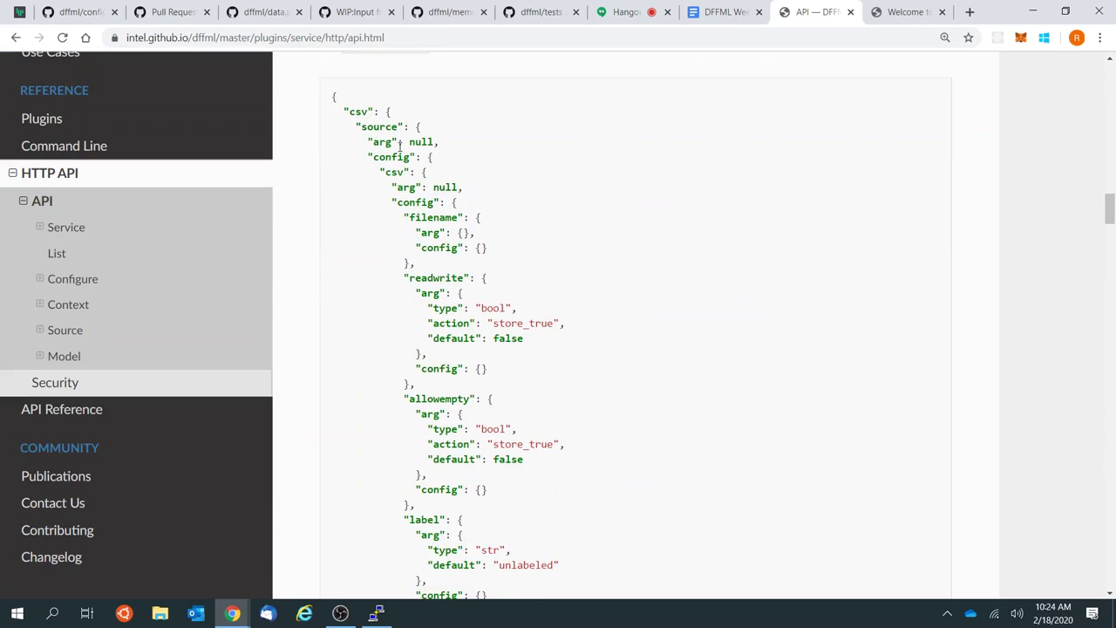
pyautogui.doubleClick(356, 110)
pyautogui.scroll(2, 476, 145)
pyautogui.doubleClick(371, 272)
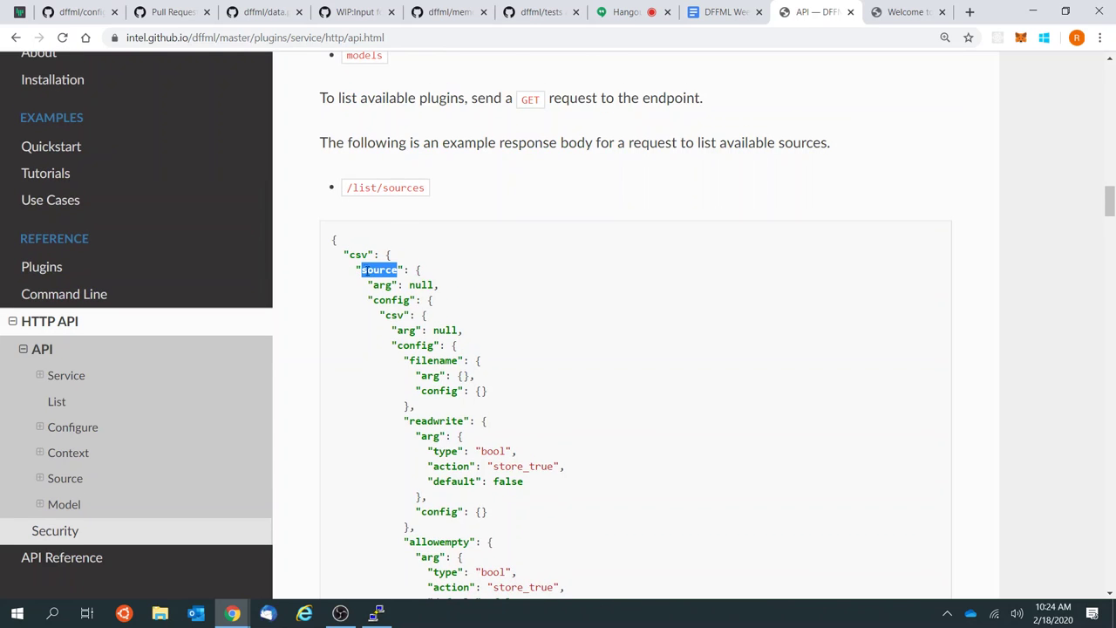
pyautogui.doubleClick(357, 254)
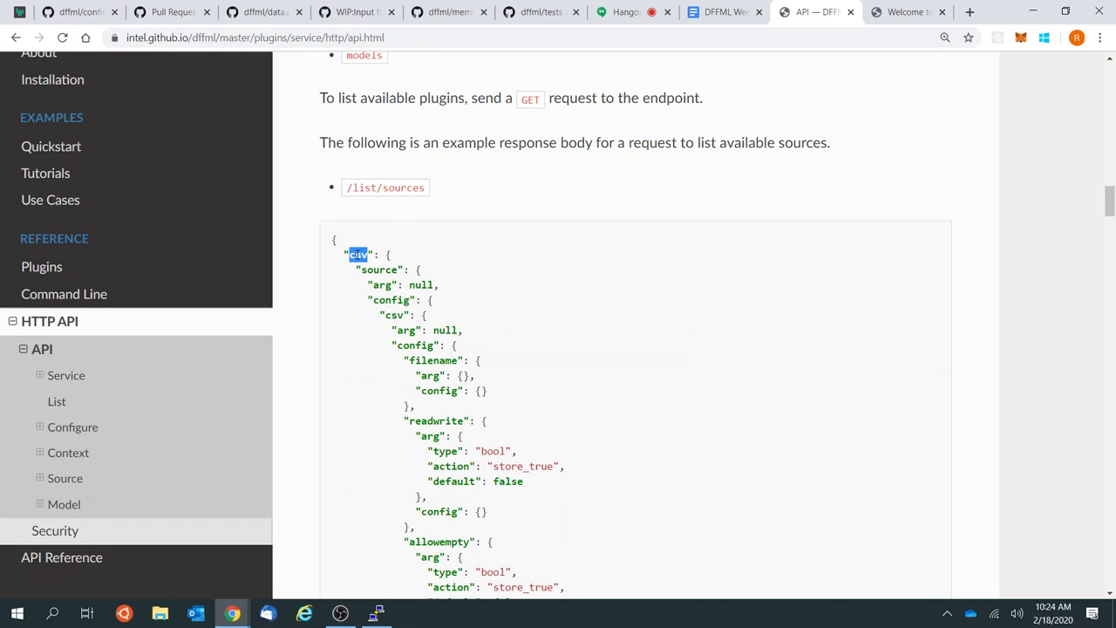
pyautogui.scroll(-1, 404, 283)
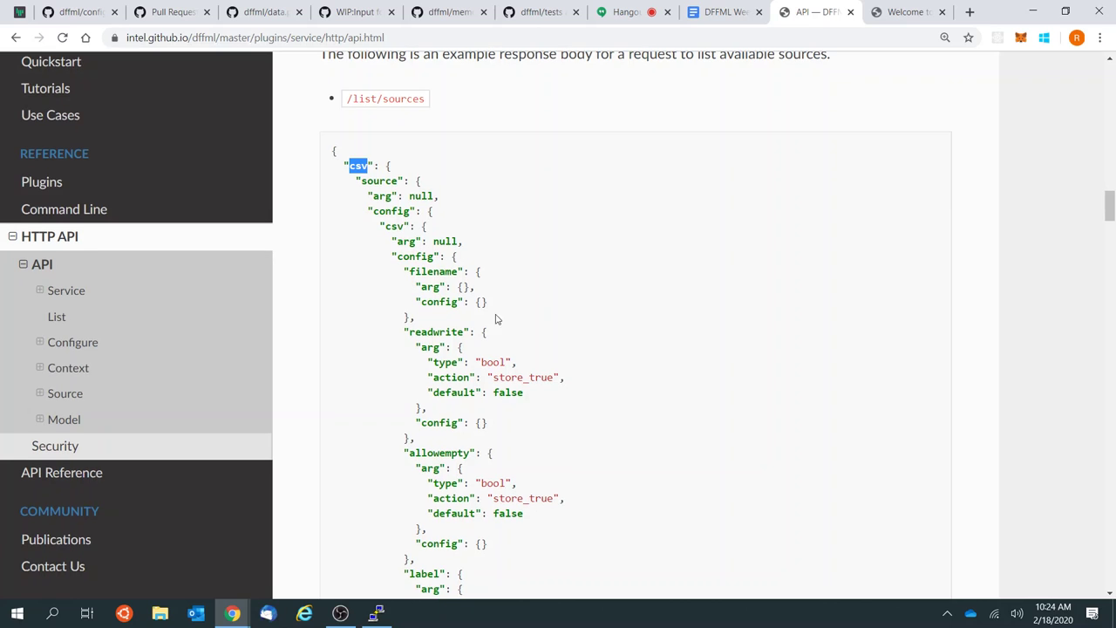
pyautogui.scroll(-1, 452, 234)
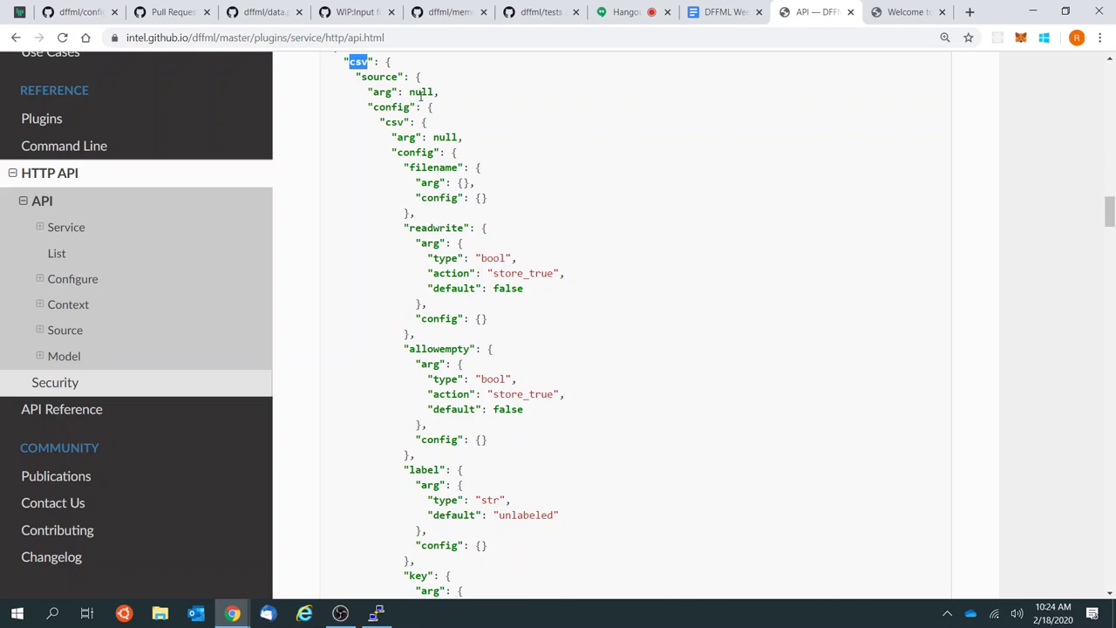
pyautogui.moveTo(452, 127); pyautogui.dragTo(363, 153)
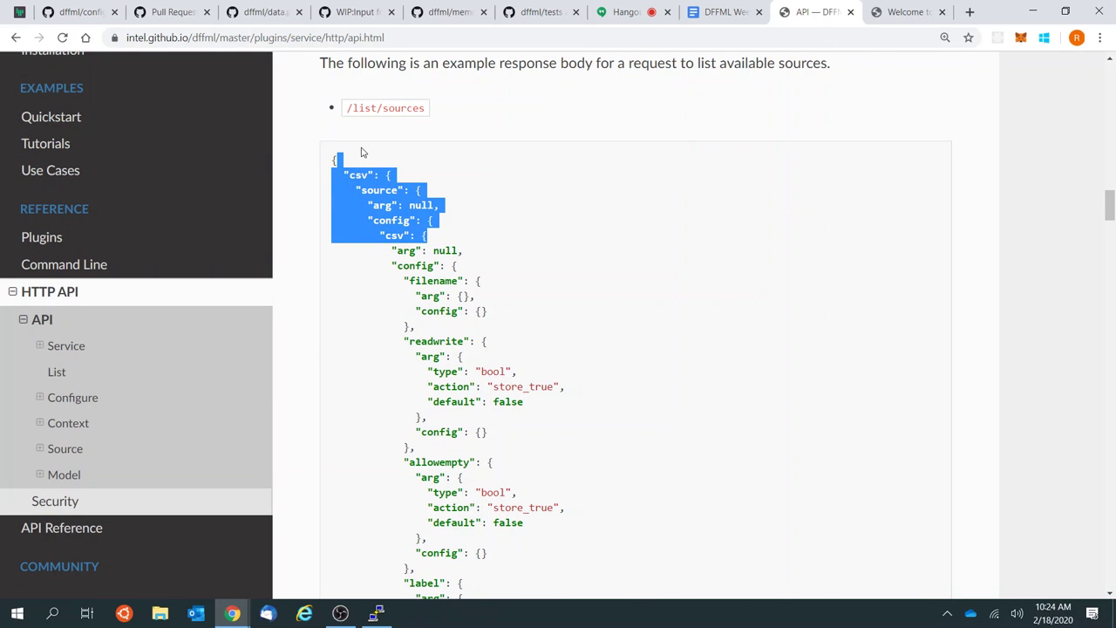
pyautogui.click(401, 250)
pyautogui.scroll(-1, 410, 192)
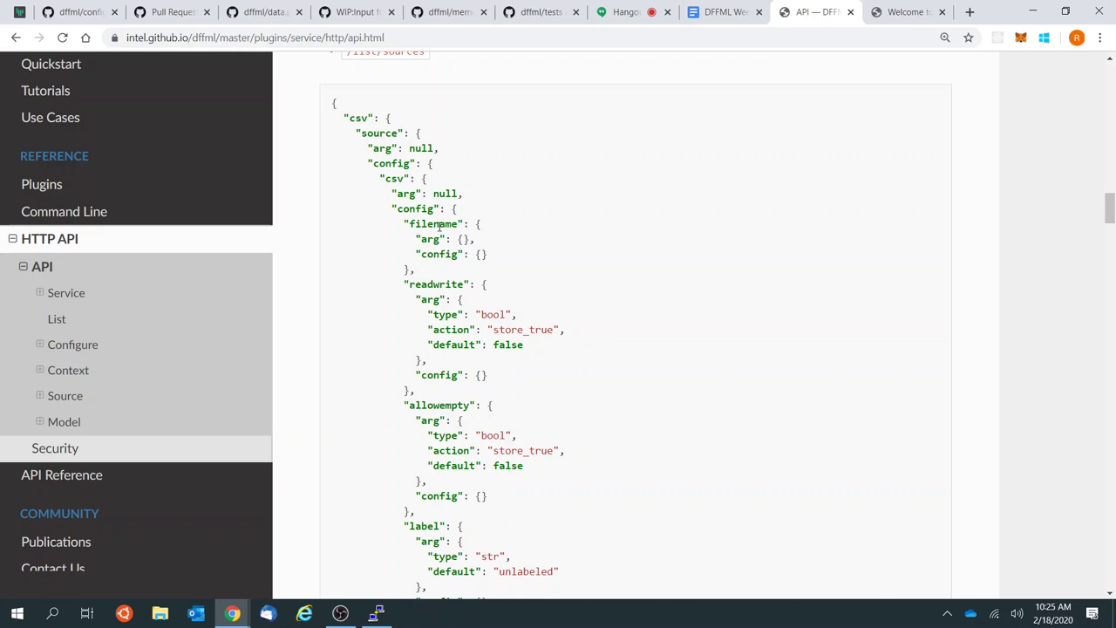
# Step: Examine the filename, readwrite and allowempty options in the csv source's config of the example response
pyautogui.doubleClick(441, 225)
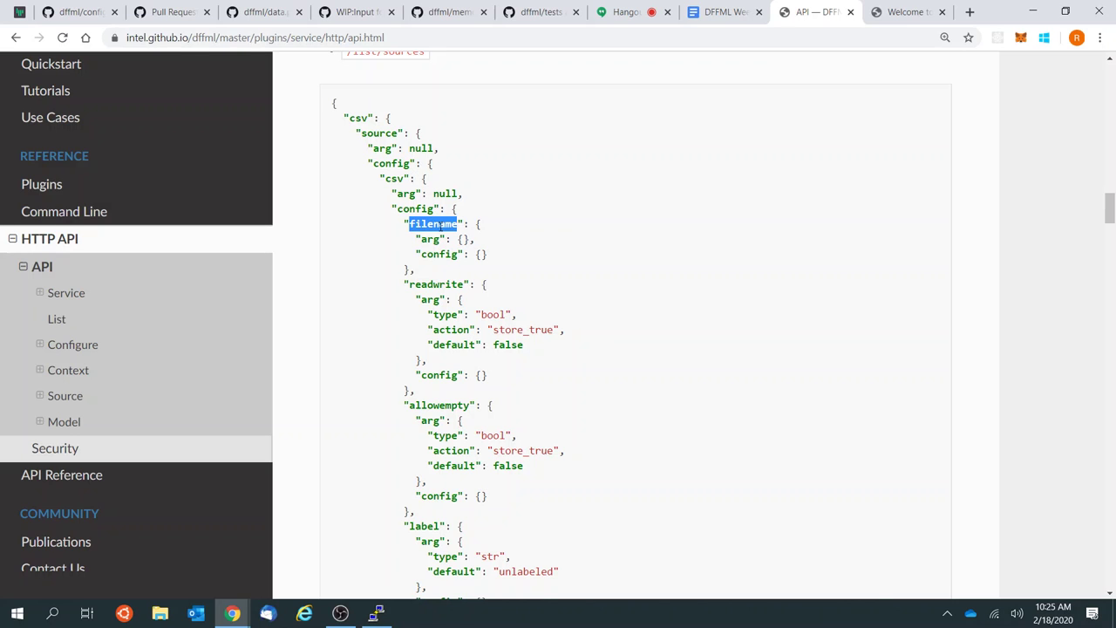
pyautogui.doubleClick(440, 284)
pyautogui.click(495, 329)
pyautogui.scroll(-2, 494, 330)
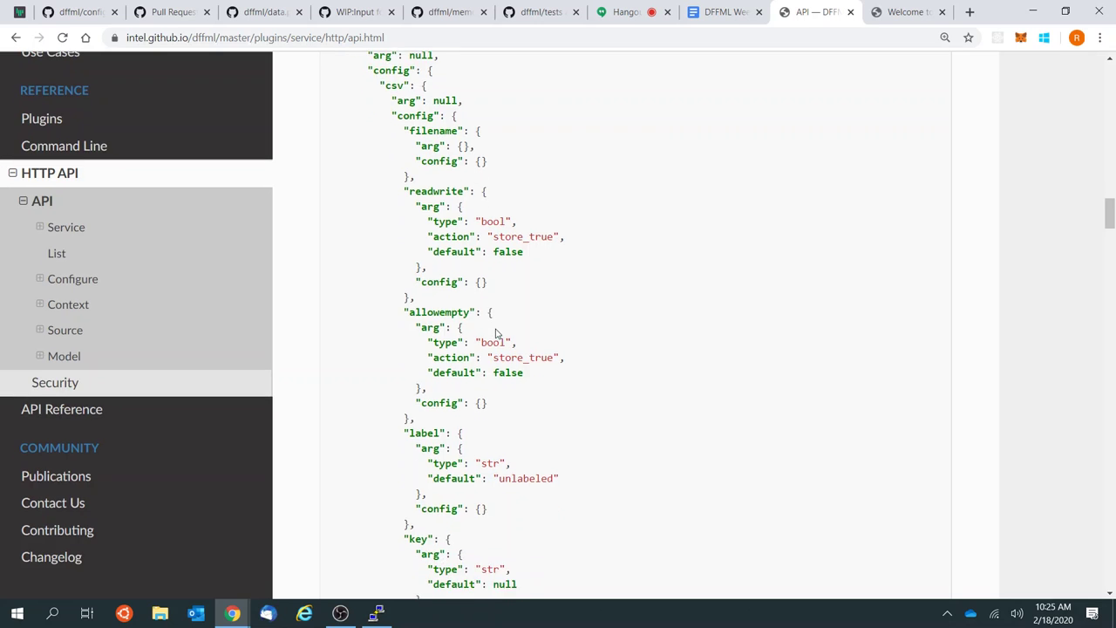
pyautogui.scroll(-1, 495, 330)
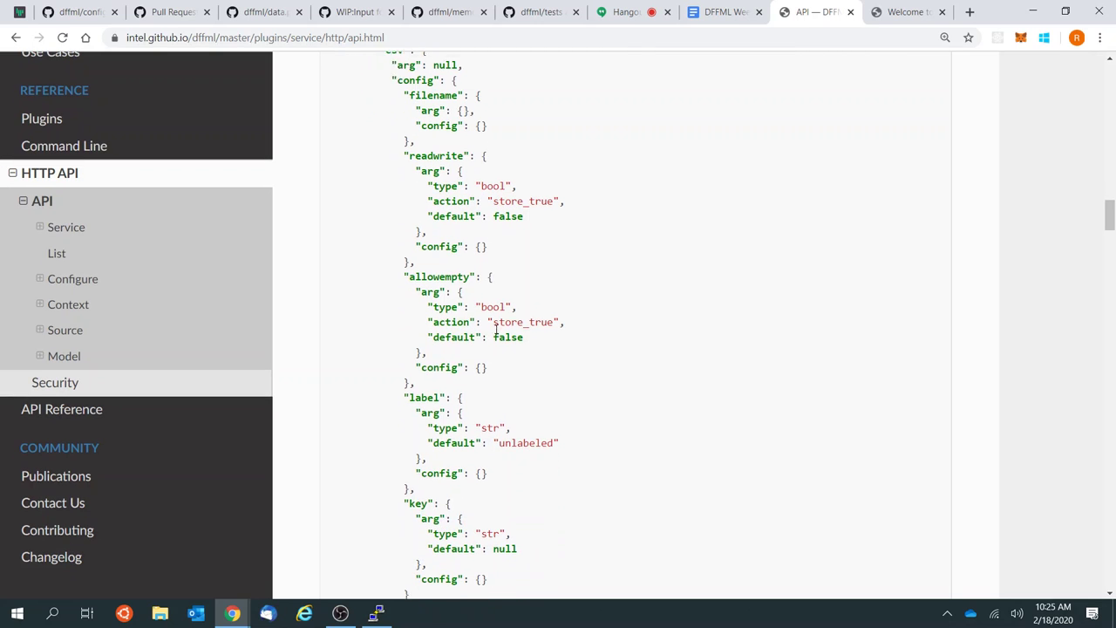
pyautogui.doubleClick(439, 271)
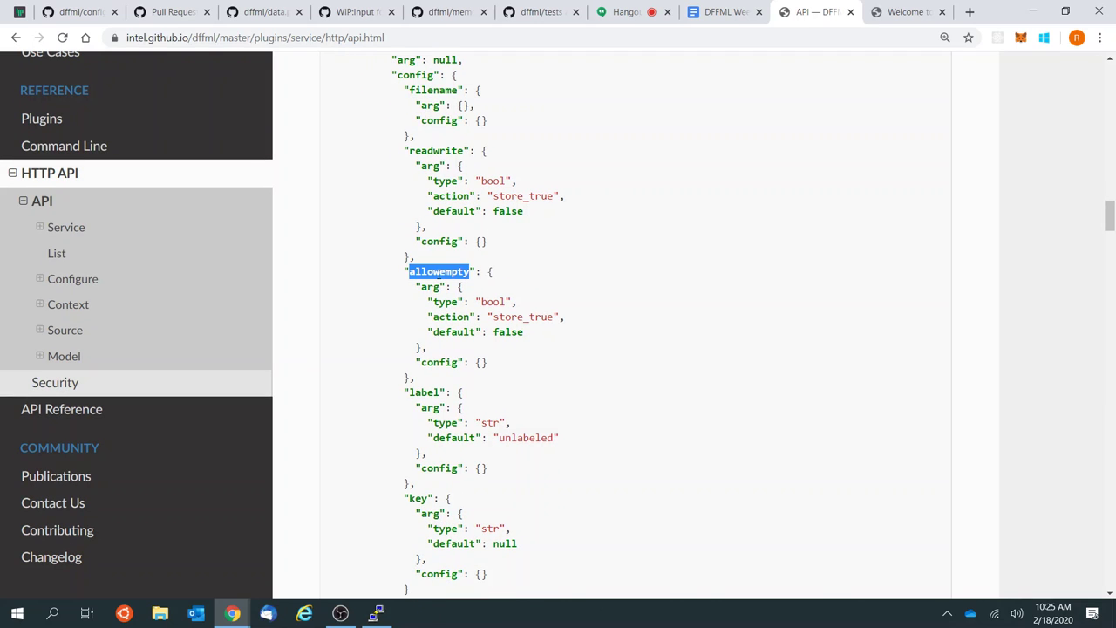
pyautogui.click(539, 294)
pyautogui.scroll(-1, 538, 294)
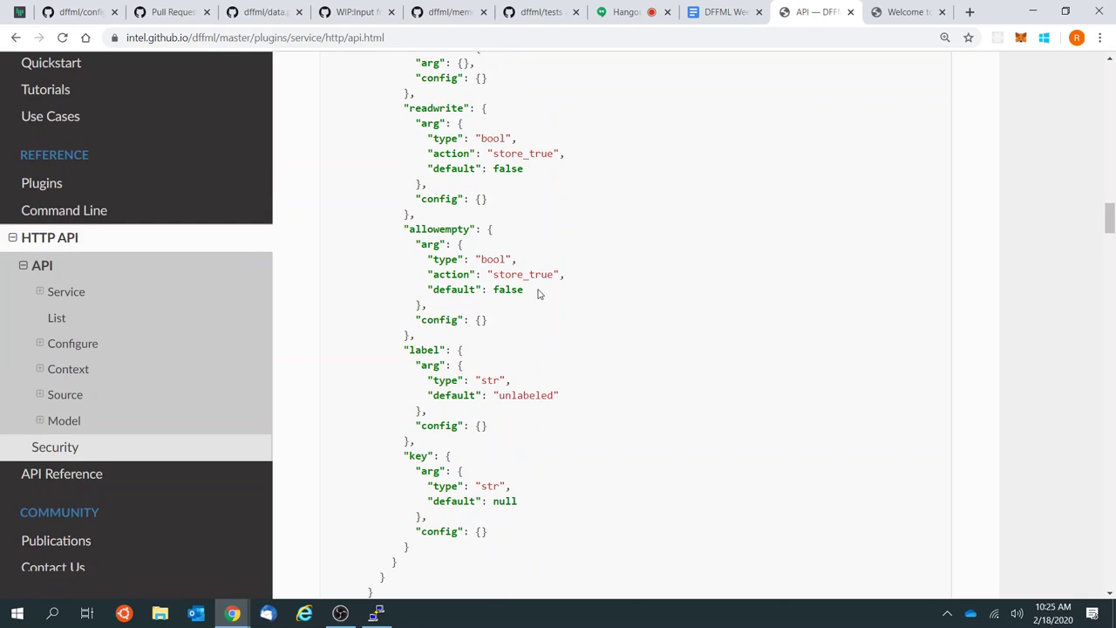
# Step: Go back over the allowempty option's arg definition and read the label and key options below it
pyautogui.scroll(2, 573, 277)
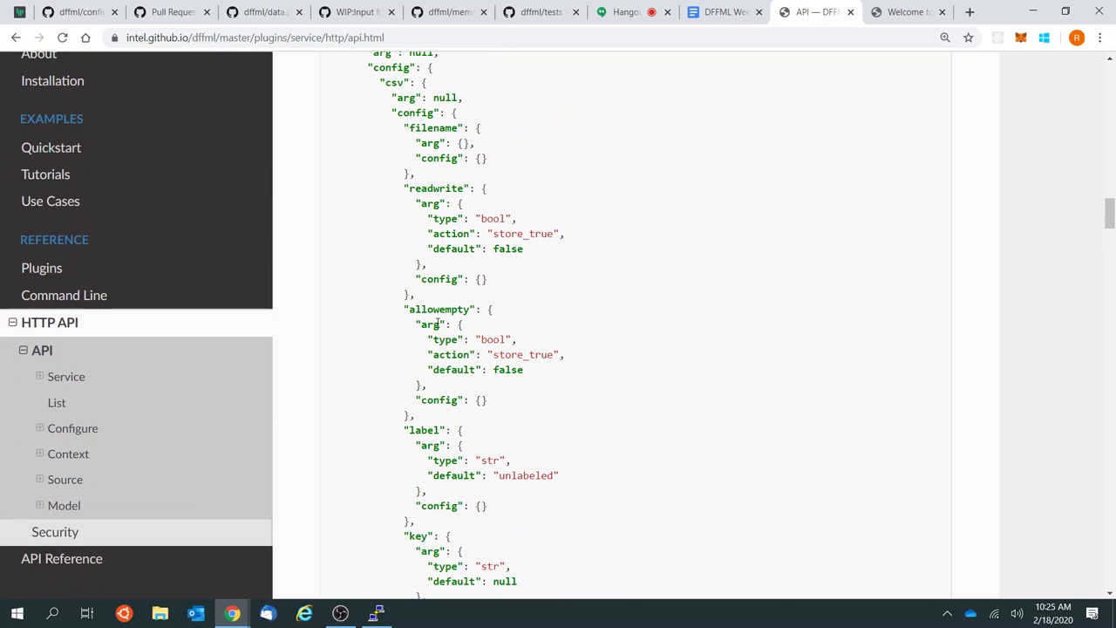
pyautogui.doubleClick(448, 311)
pyautogui.click(562, 311)
pyautogui.scroll(-1, 567, 453)
pyautogui.scroll(-1, 567, 453)
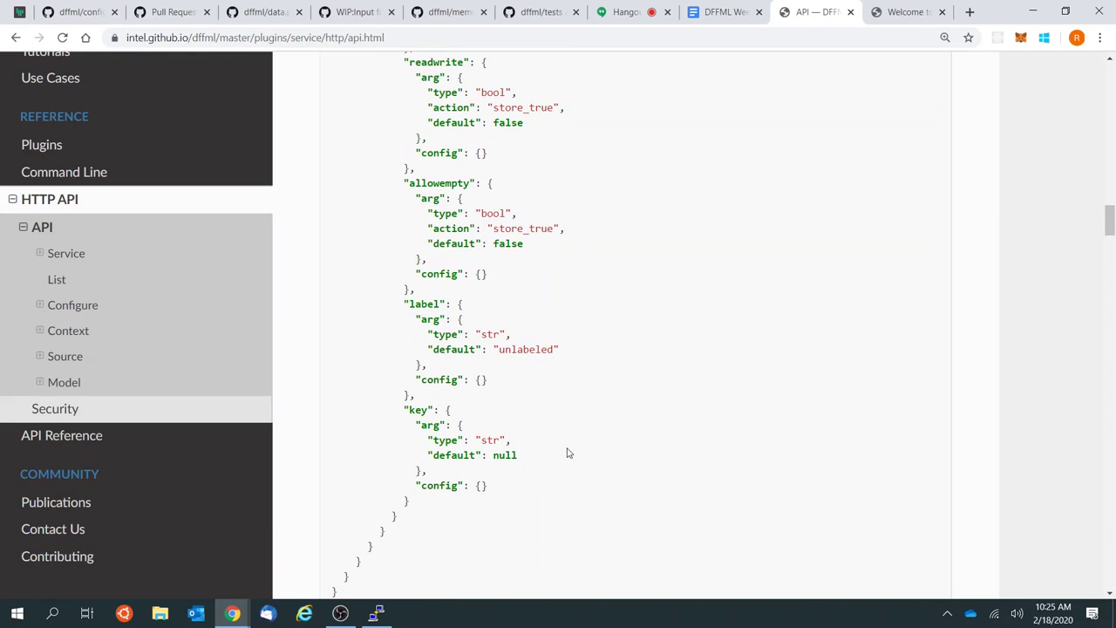
pyautogui.scroll(1, 566, 453)
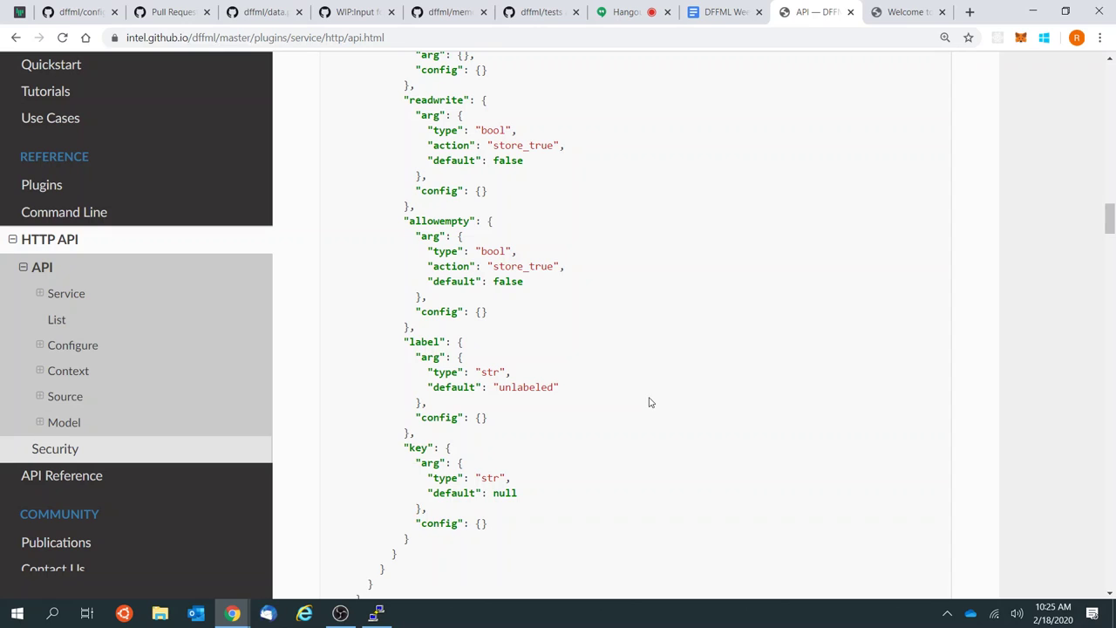
pyautogui.doubleClick(451, 223)
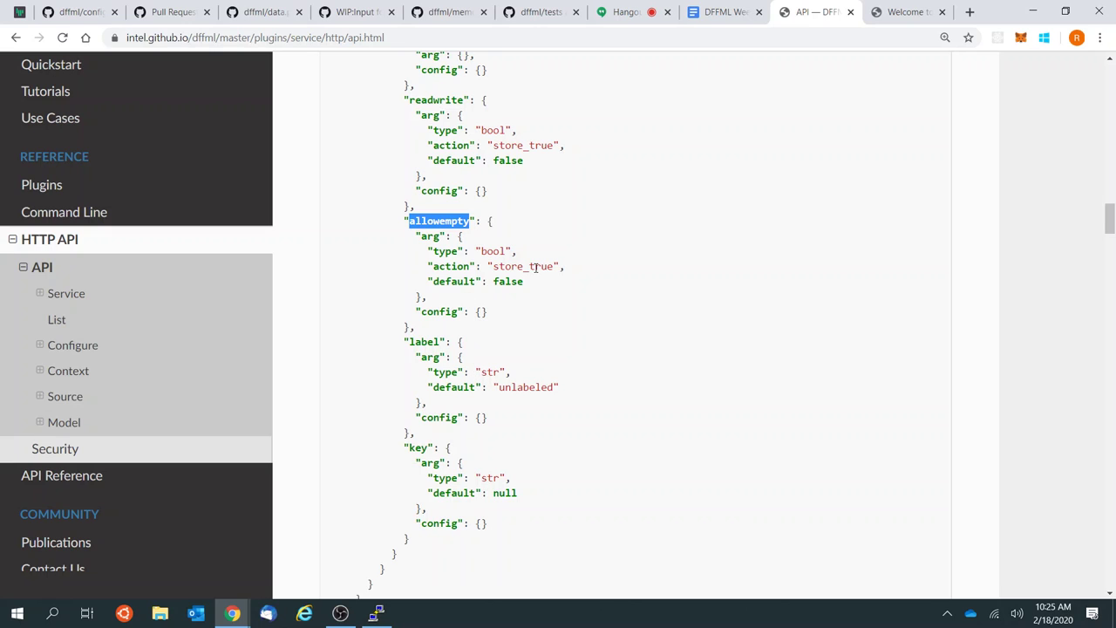
pyautogui.click(584, 286)
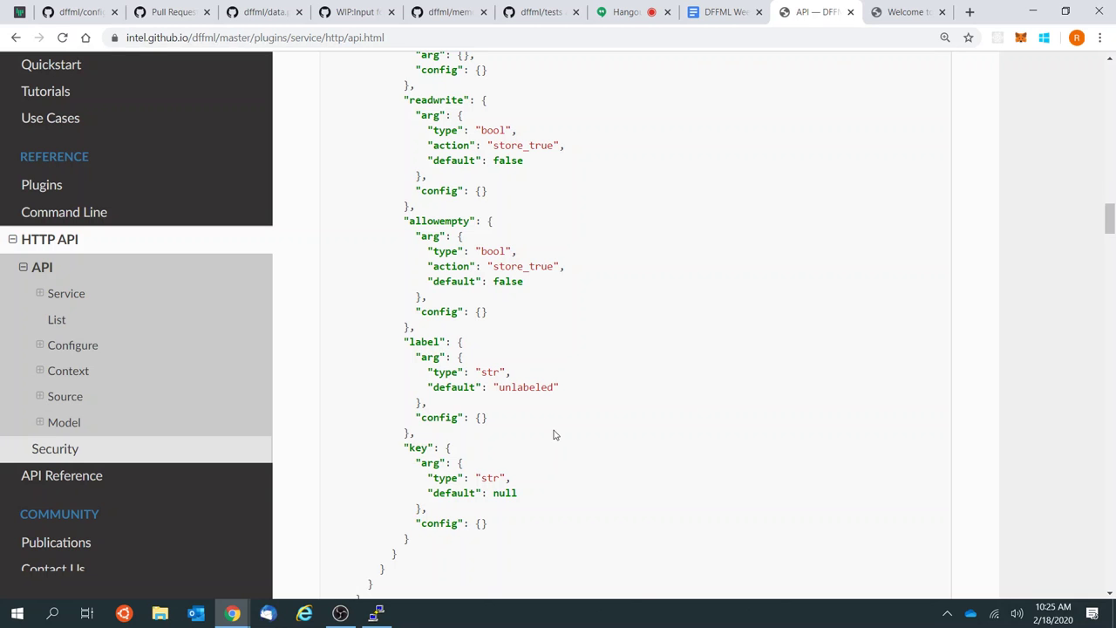
# Step: Review the complete csv source example again, from the /list/sources endpoint through to the end of the response body
pyautogui.scroll(3, 553, 435)
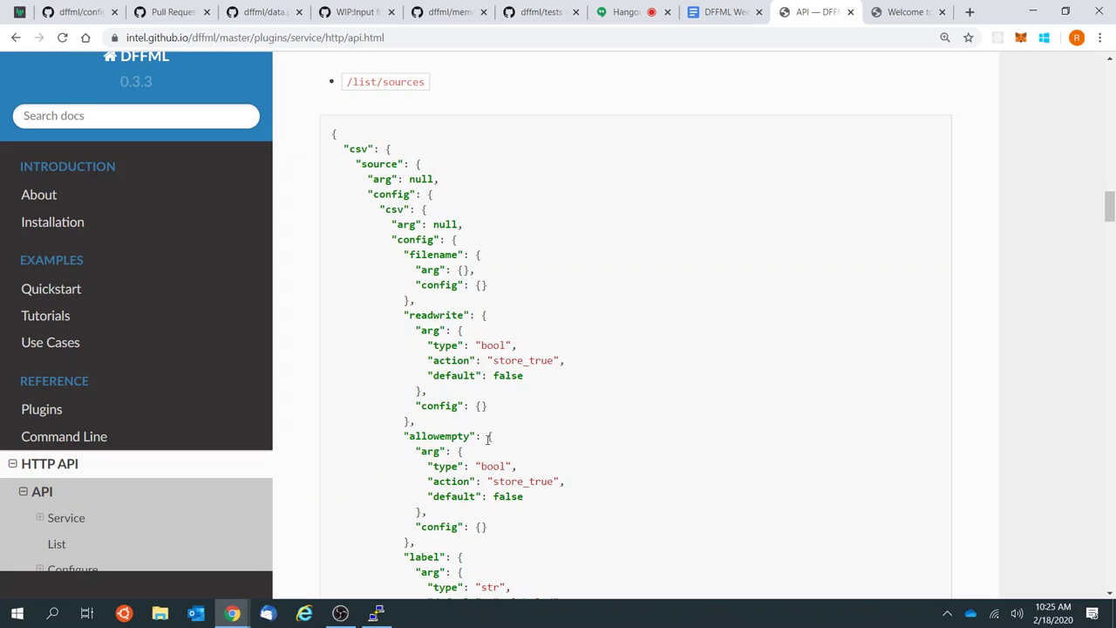
pyautogui.scroll(2, 488, 438)
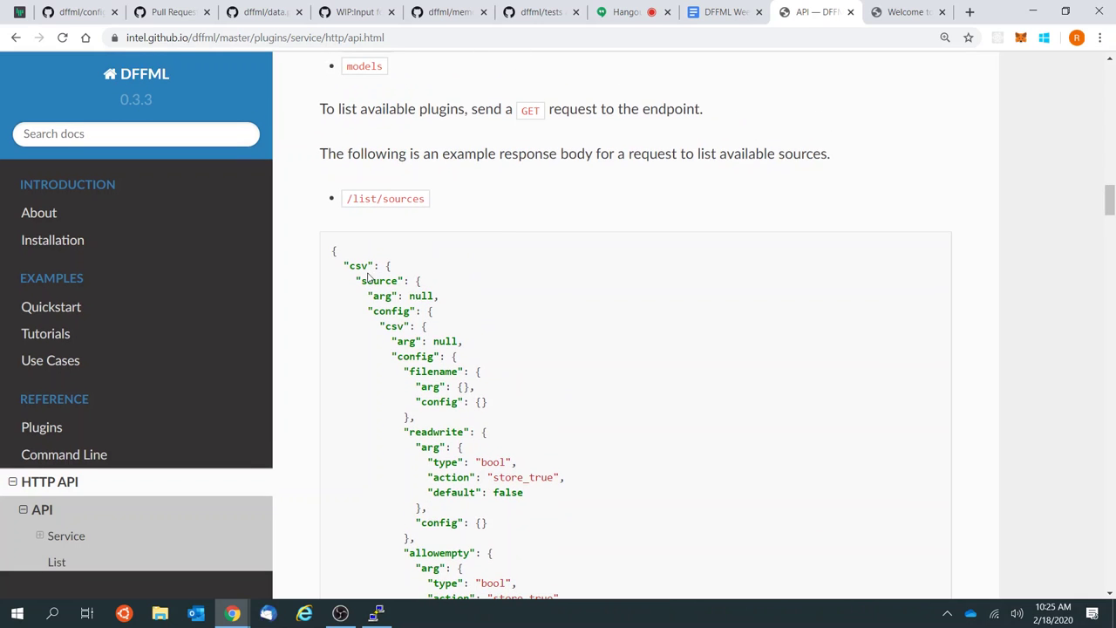
pyautogui.scroll(-3, 619, 400)
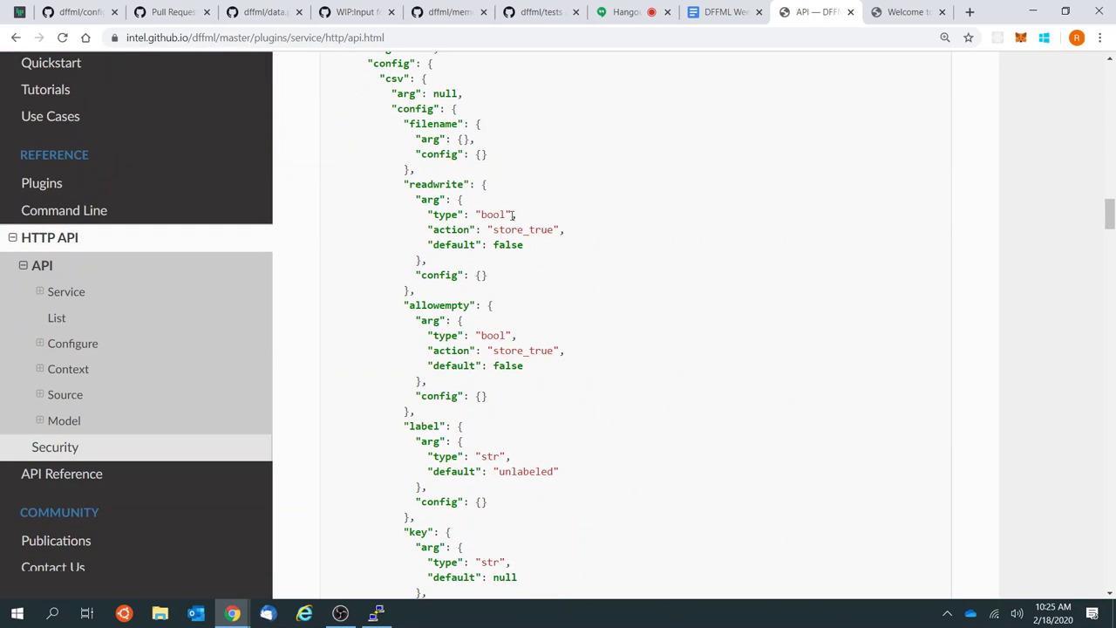
pyautogui.scroll(-3, 611, 369)
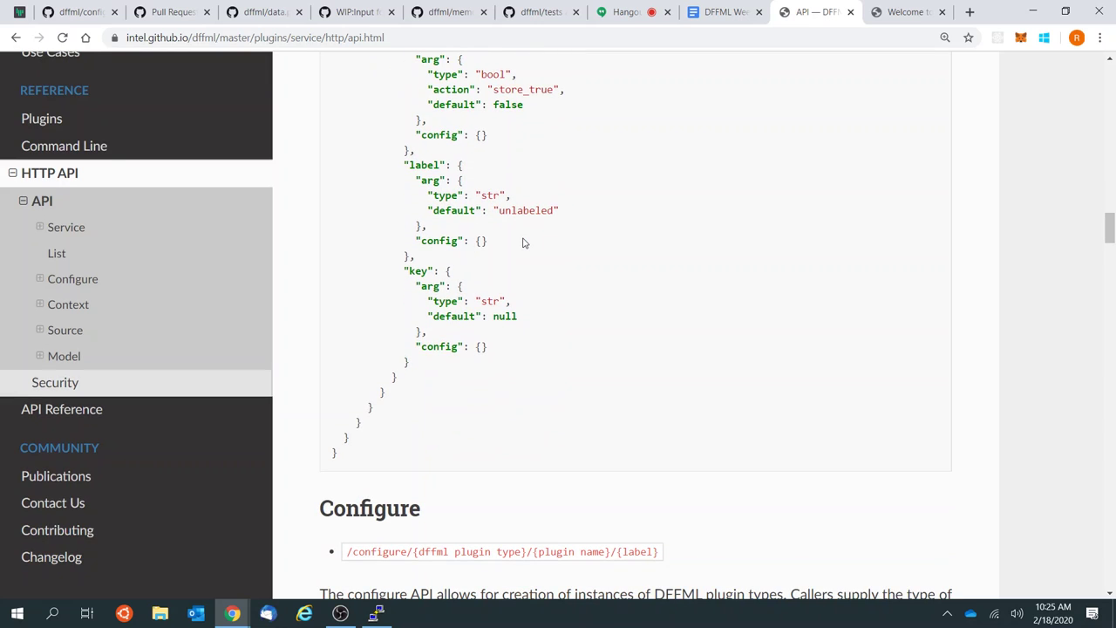
# Step: Read the Configure section, including its error responses and the example request bodies for configuring a source and a model
pyautogui.scroll(-5, 524, 243)
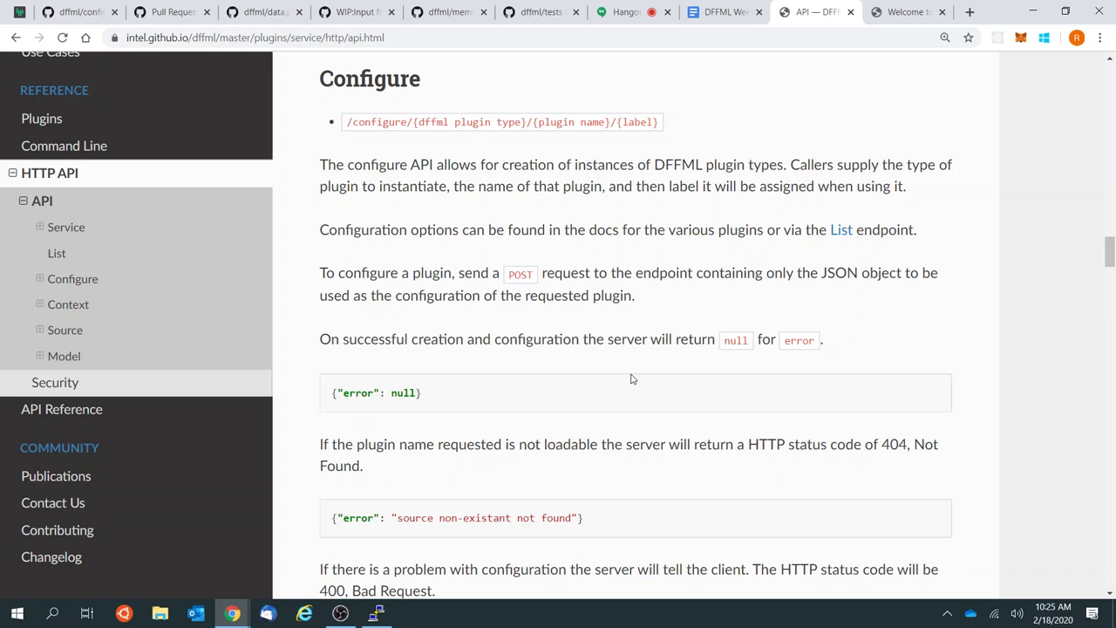
pyautogui.scroll(2, 544, 442)
pyautogui.scroll(-8, 543, 444)
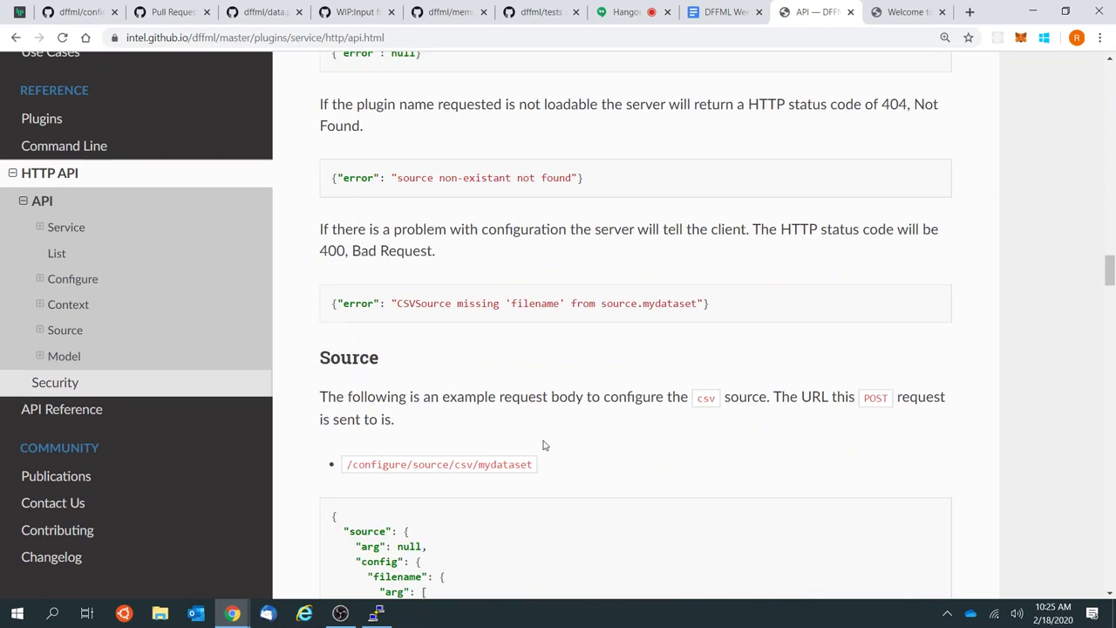
pyautogui.scroll(-6, 544, 445)
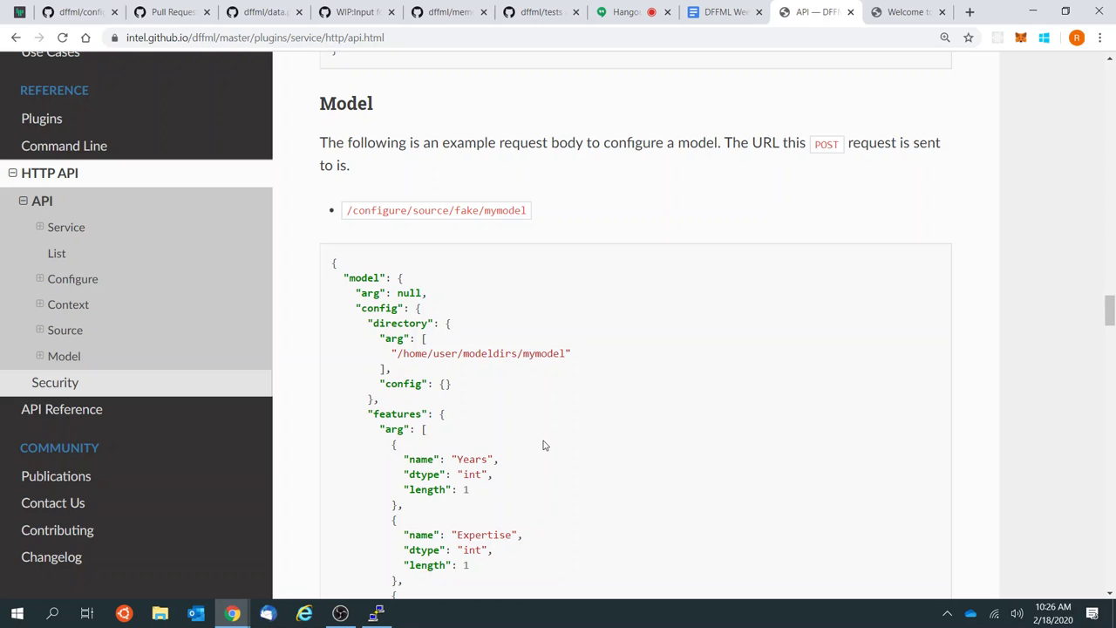
pyautogui.scroll(-3, 544, 445)
pyautogui.scroll(1, 423, 252)
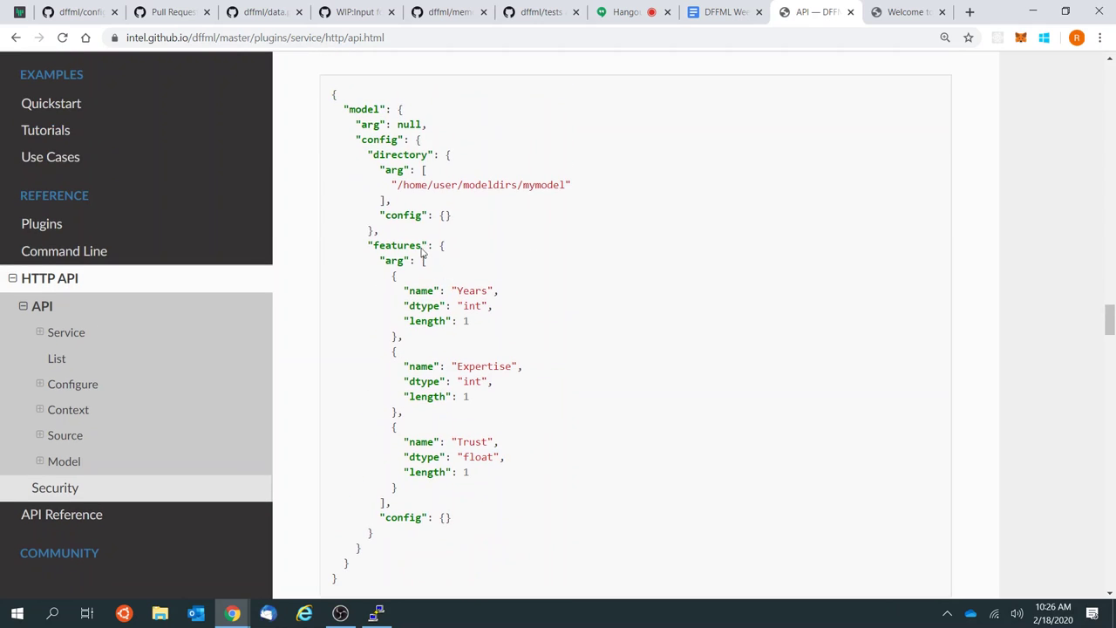
# Step: Skim the Context, Source and Model sections down to the final sample response of the API page
pyautogui.scroll(-10, 517, 444)
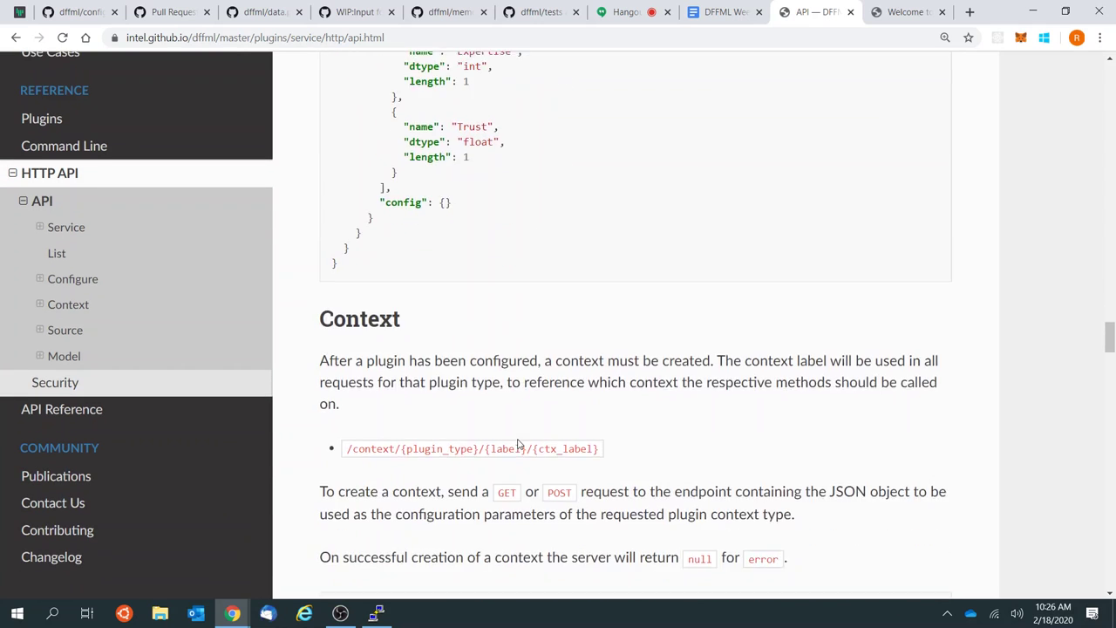
pyautogui.scroll(-3, 518, 445)
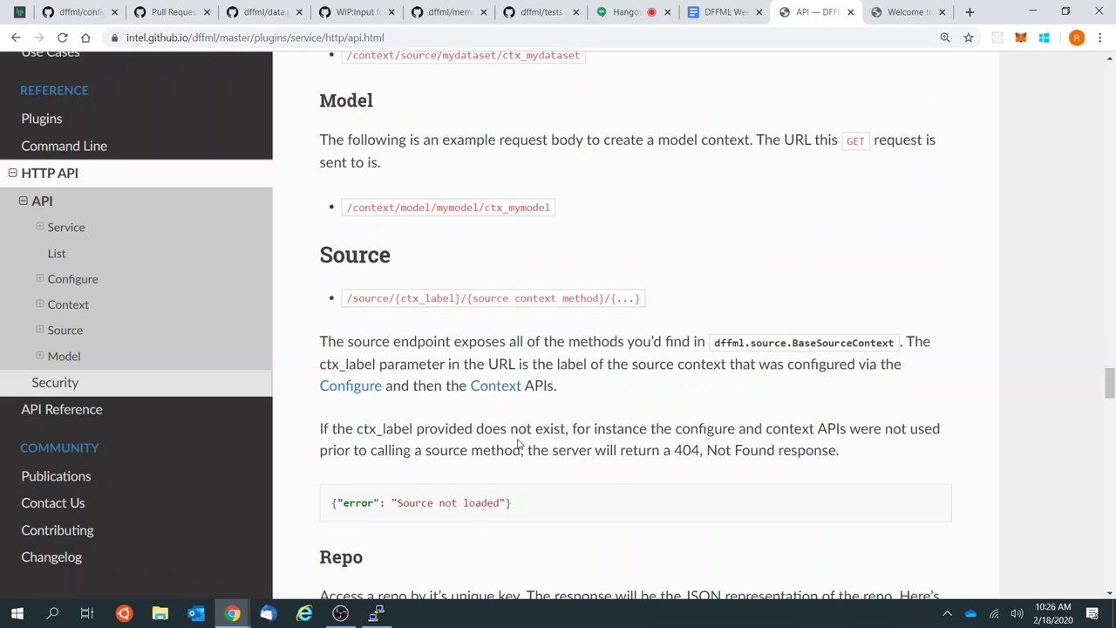
pyautogui.scroll(-15, 518, 445)
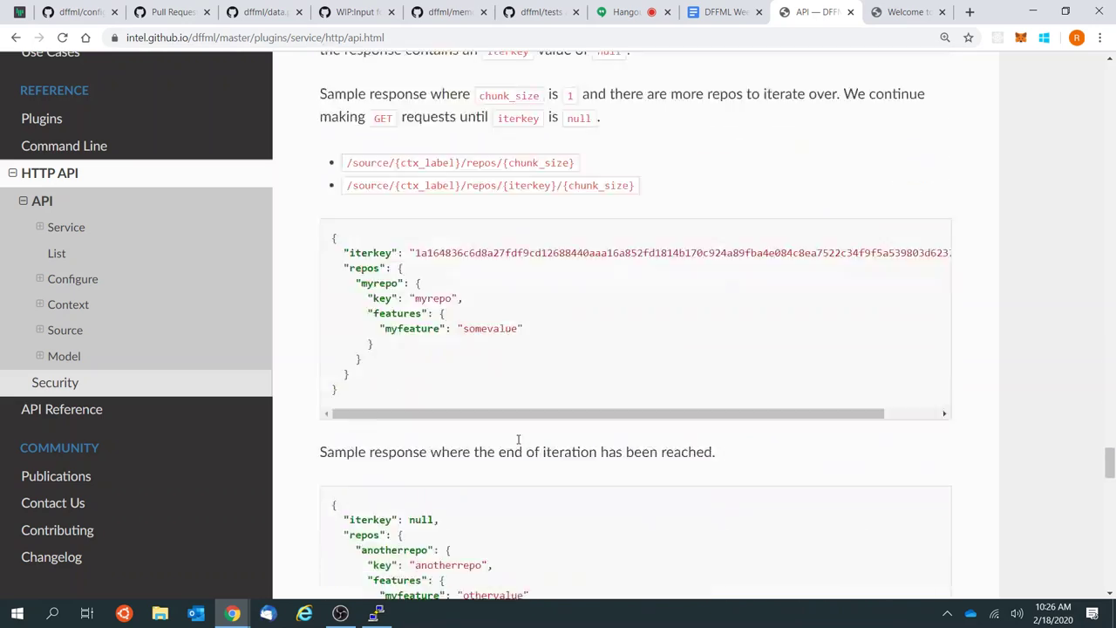
pyautogui.scroll(-10, 518, 440)
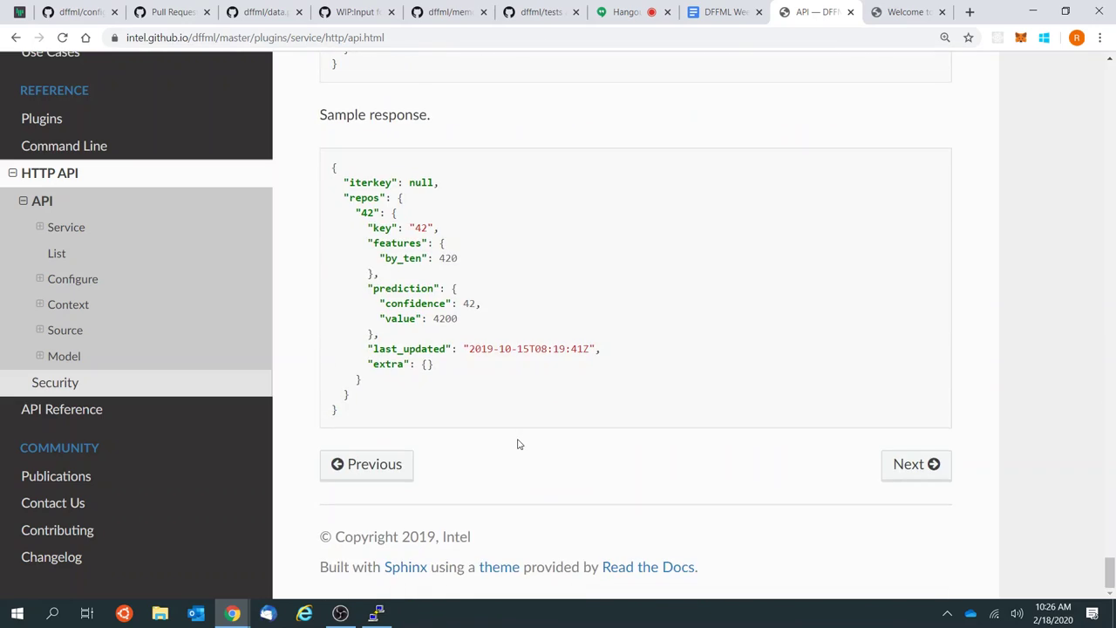
# Step: Open the examples/web/api.js link from the API page's introduction in a new tab and look through its JavaScript code
pyautogui.scroll(20, 518, 445)
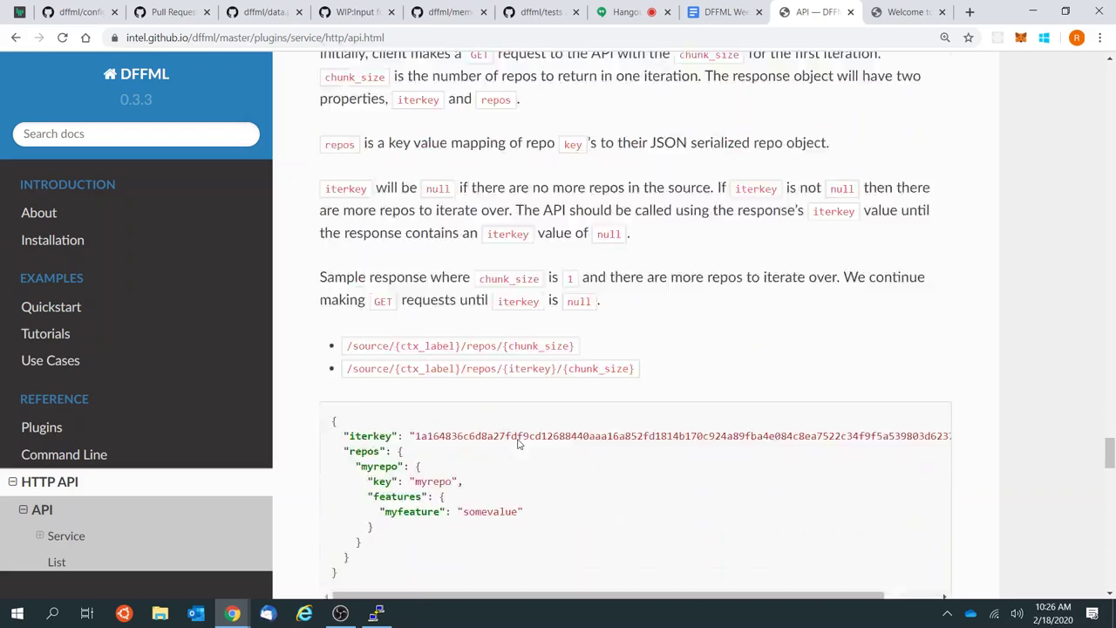
pyautogui.scroll(20, 518, 445)
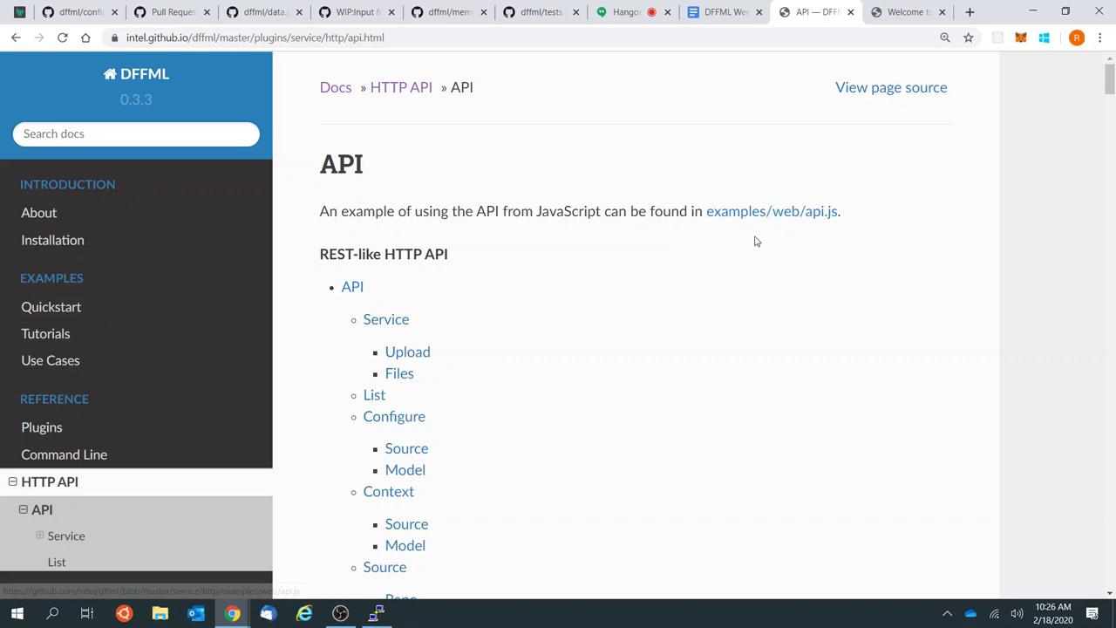
pyautogui.rightClick(785, 212)
pyautogui.click(815, 219)
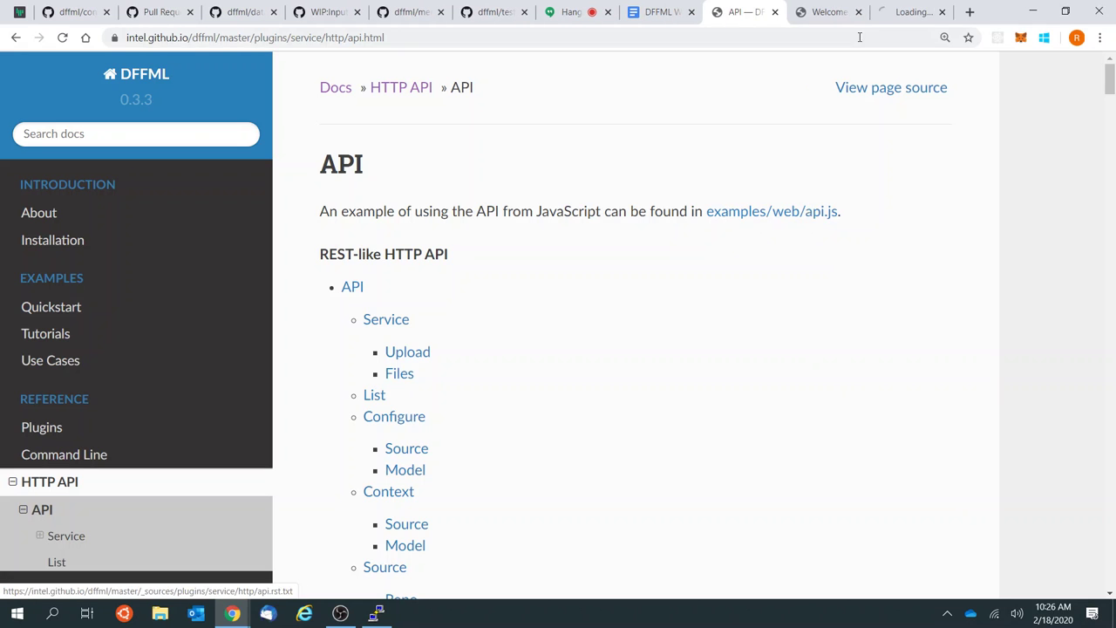
pyautogui.click(903, 12)
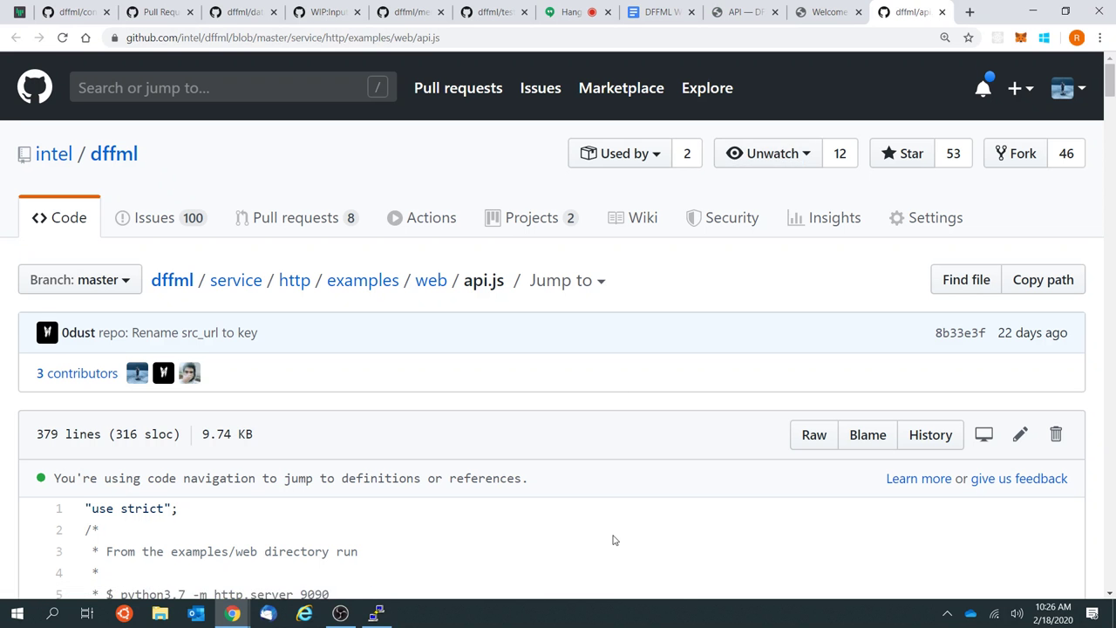
pyautogui.scroll(-18, 613, 540)
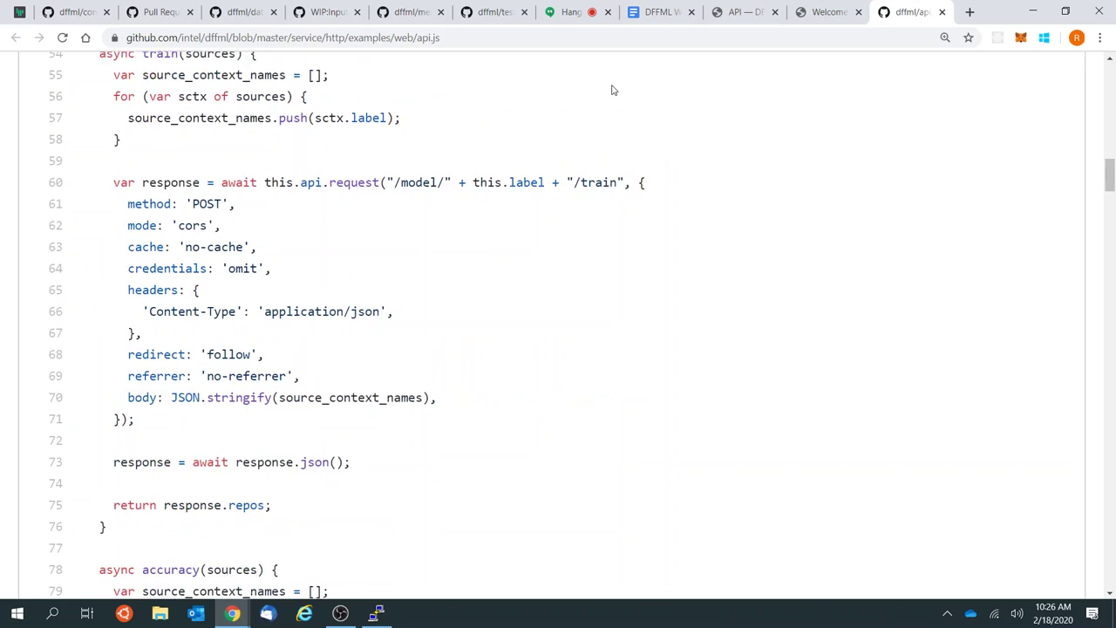
pyautogui.scroll(-14, 613, 91)
# Step: Close the api.js tab and look over the table of contents on the HTTP API documentation's API page
pyautogui.click(942, 12)
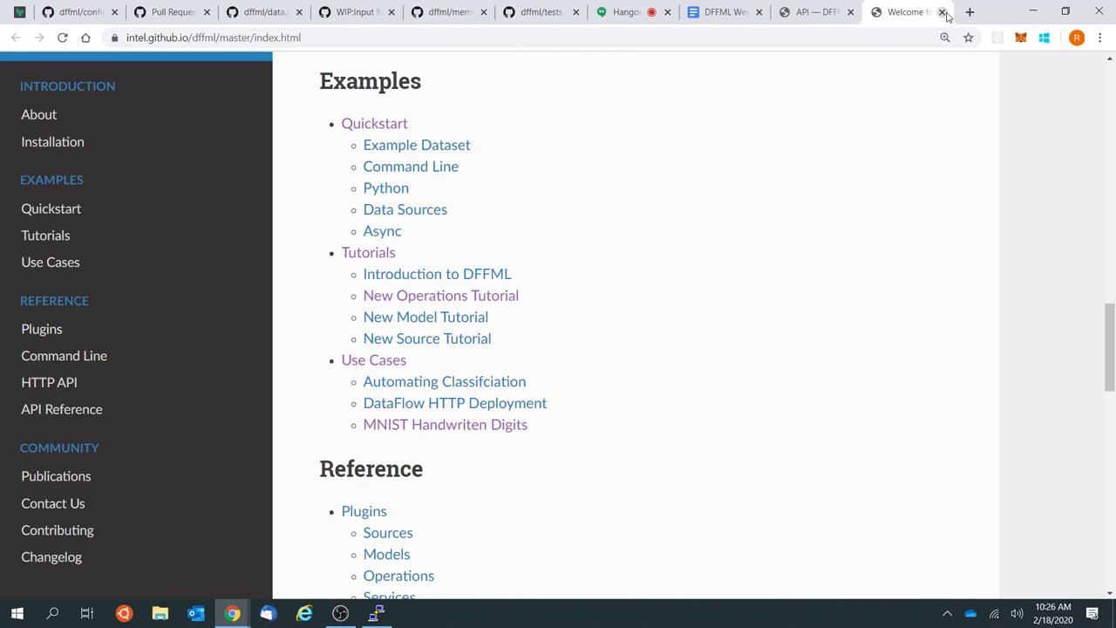
pyautogui.click(797, 10)
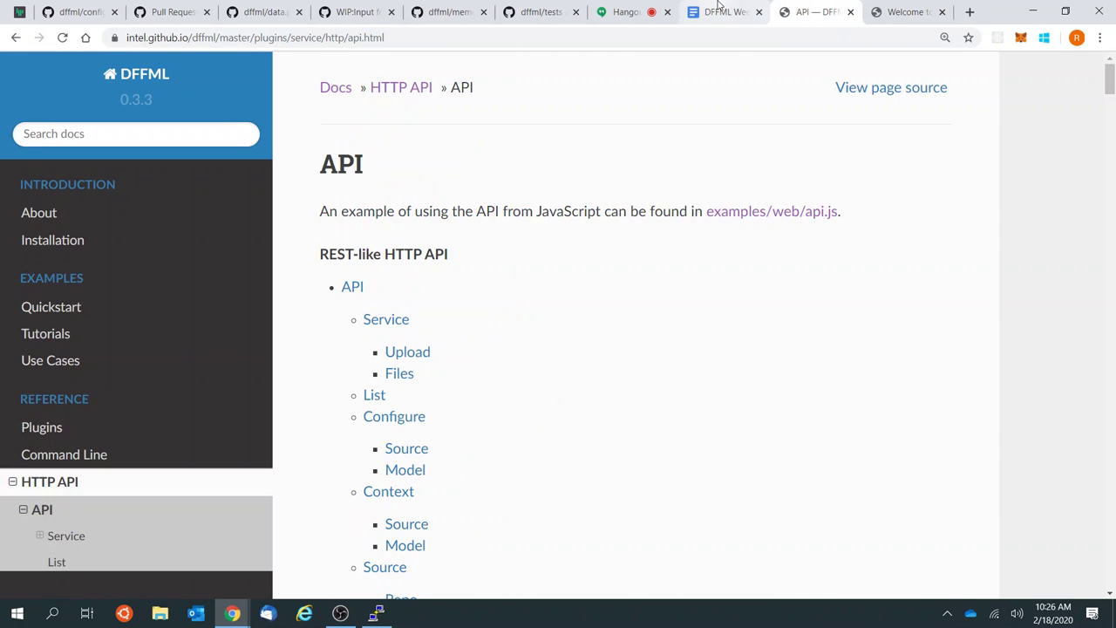
pyautogui.scroll(-2, 667, 254)
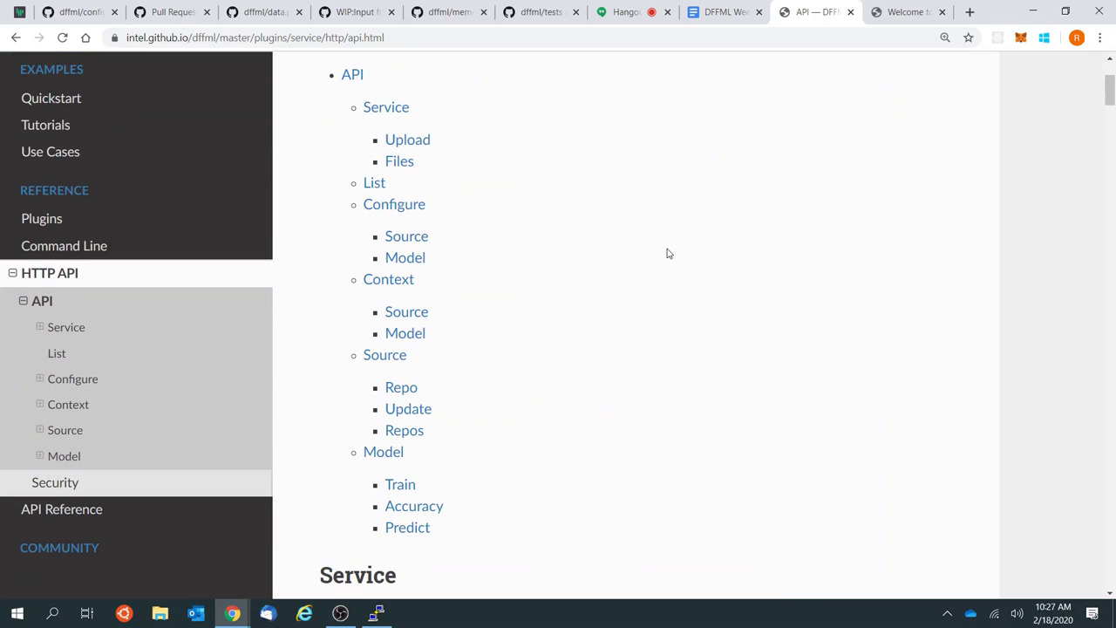
pyautogui.scroll(2, 668, 254)
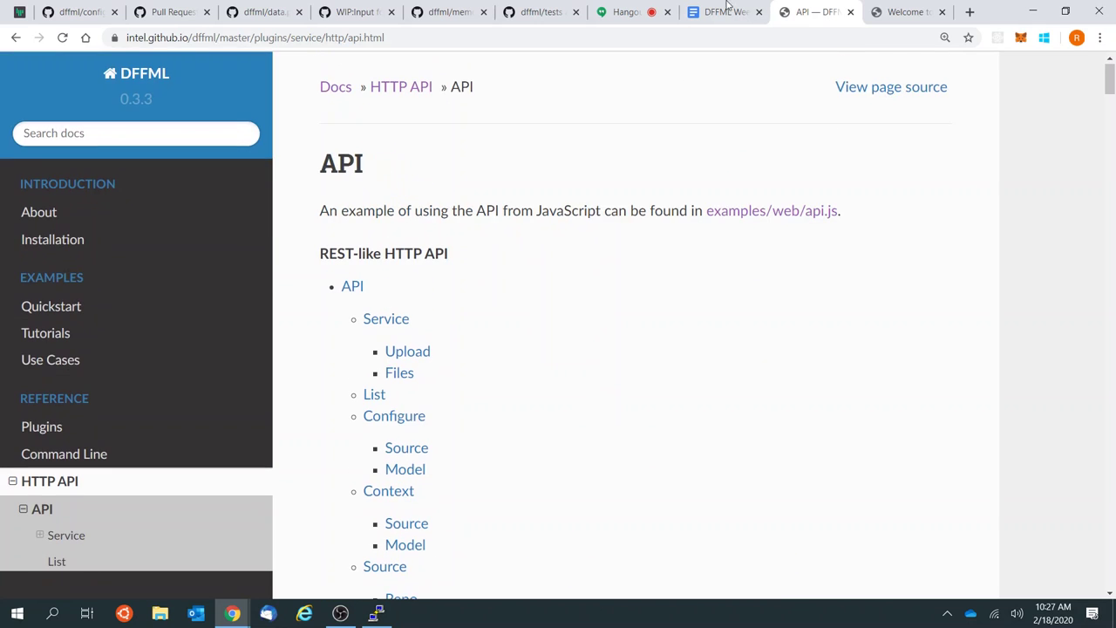
# Step: Switch to the DFFML Weekly Sync Meeting Minutes and place the cursor in the document above the February 18th notes
pyautogui.click(702, 11)
pyautogui.click(626, 306)
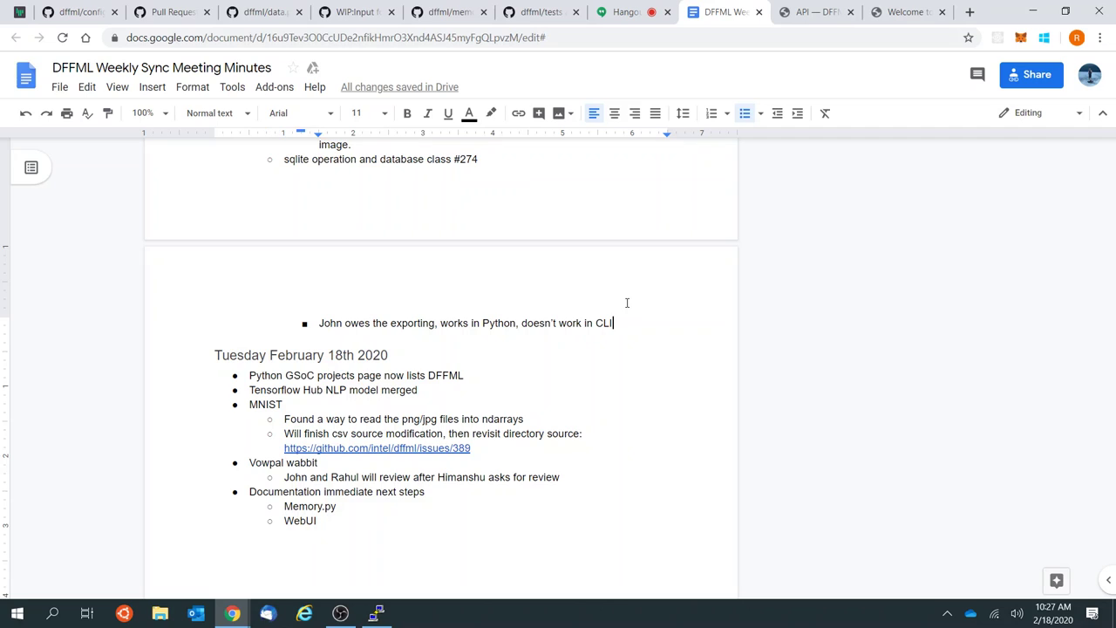